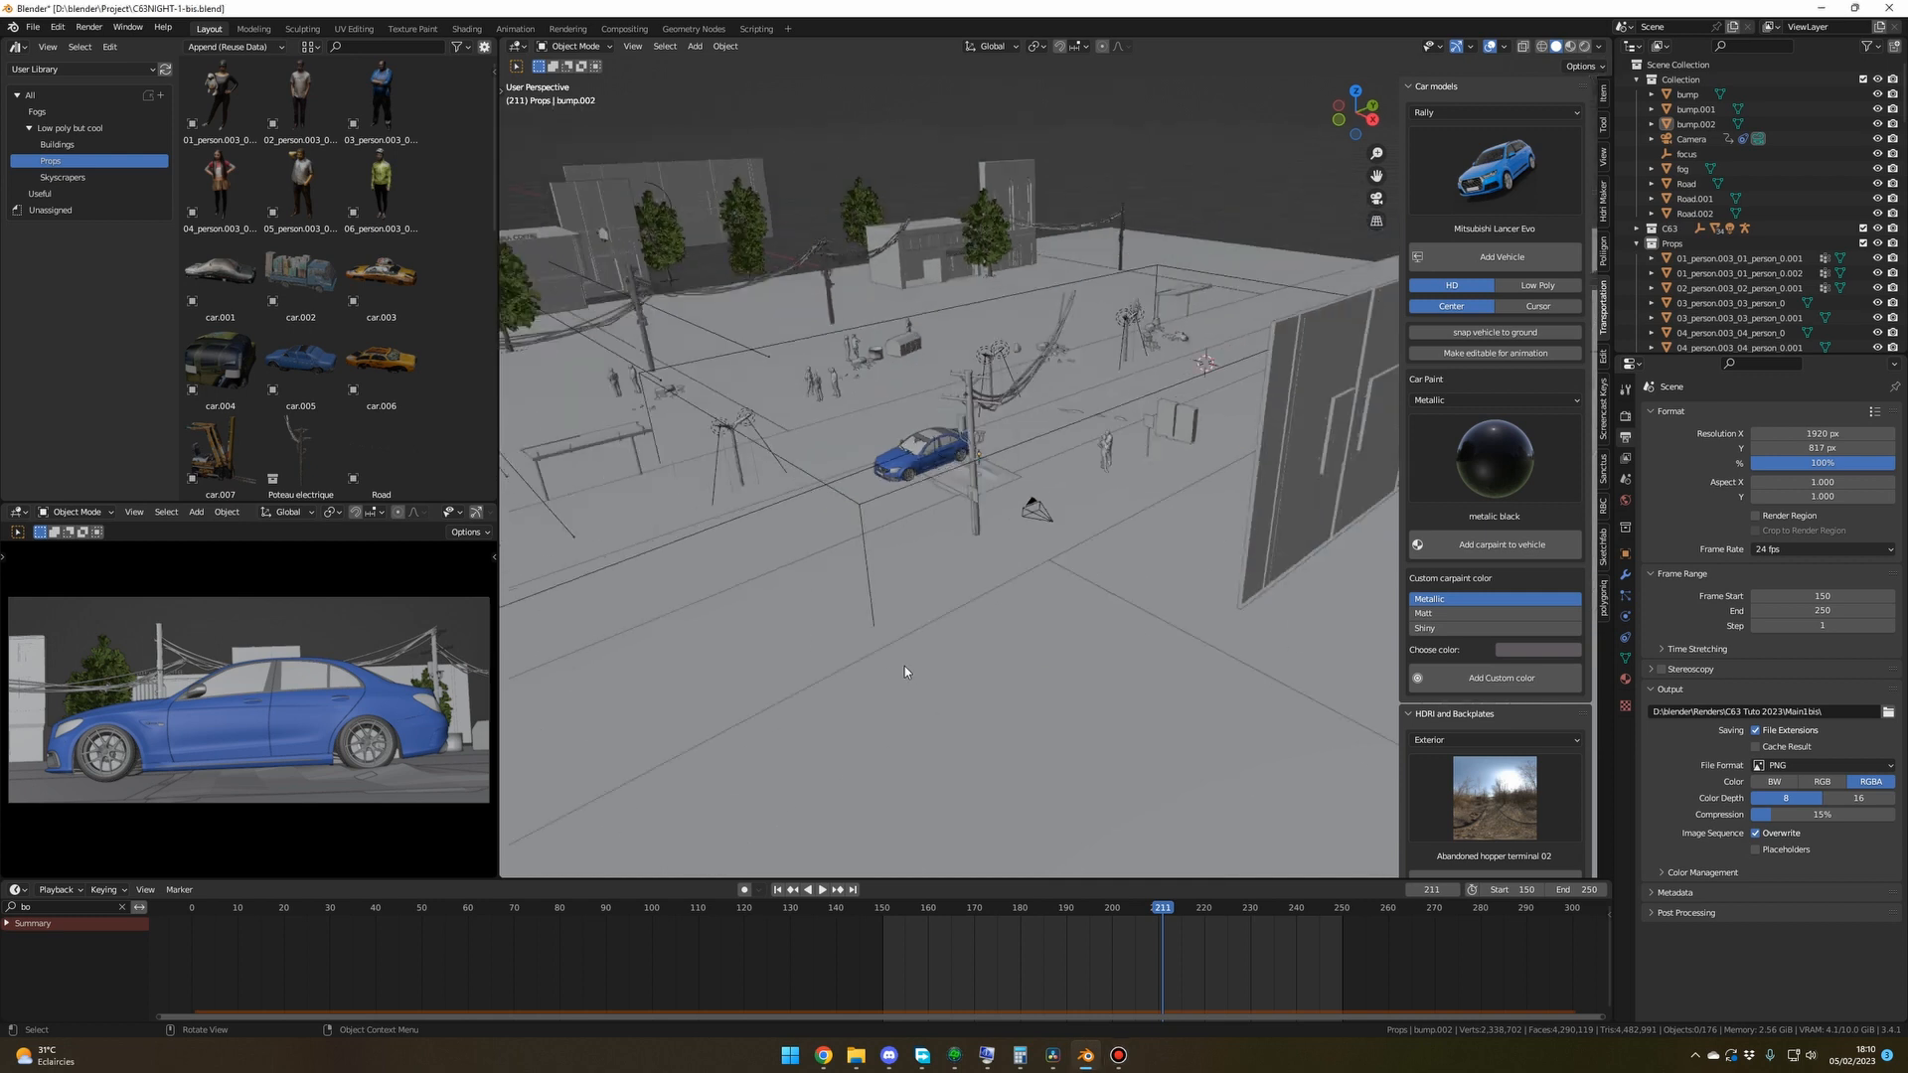
Enlarge the camera view beside the main viewport and briefly play the car animation.
{"action": "middle_click_drag", "start_coordinate": [906, 670], "coordinate": [753, 676]}
{"action": "left_click_drag", "start_coordinate": [498, 636], "coordinate": [686, 621]}
{"action": "middle_click_drag", "start_coordinate": [955, 582], "coordinate": [895, 600]}
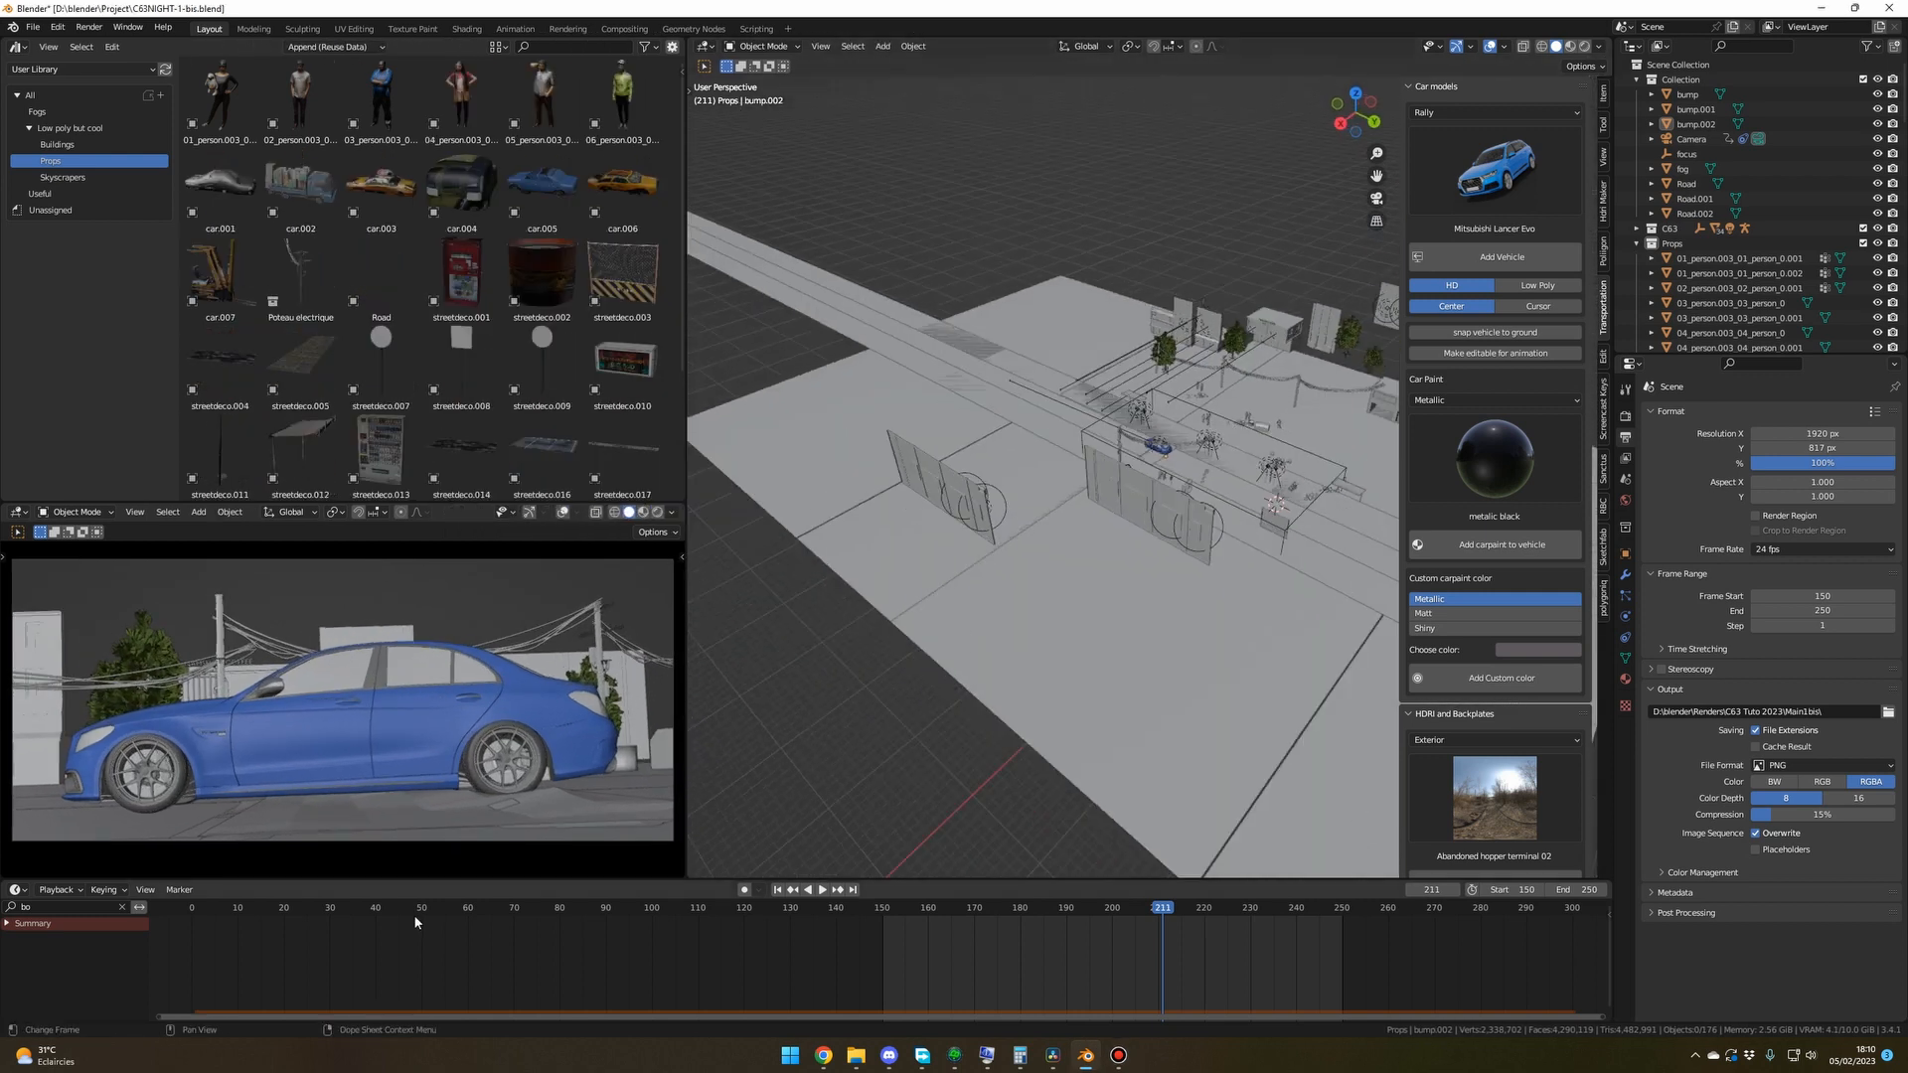
{"action": "left_click_drag", "start_coordinate": [298, 910], "coordinate": [192, 909]}
{"action": "key", "text": "space"}
{"action": "key", "text": "space"}
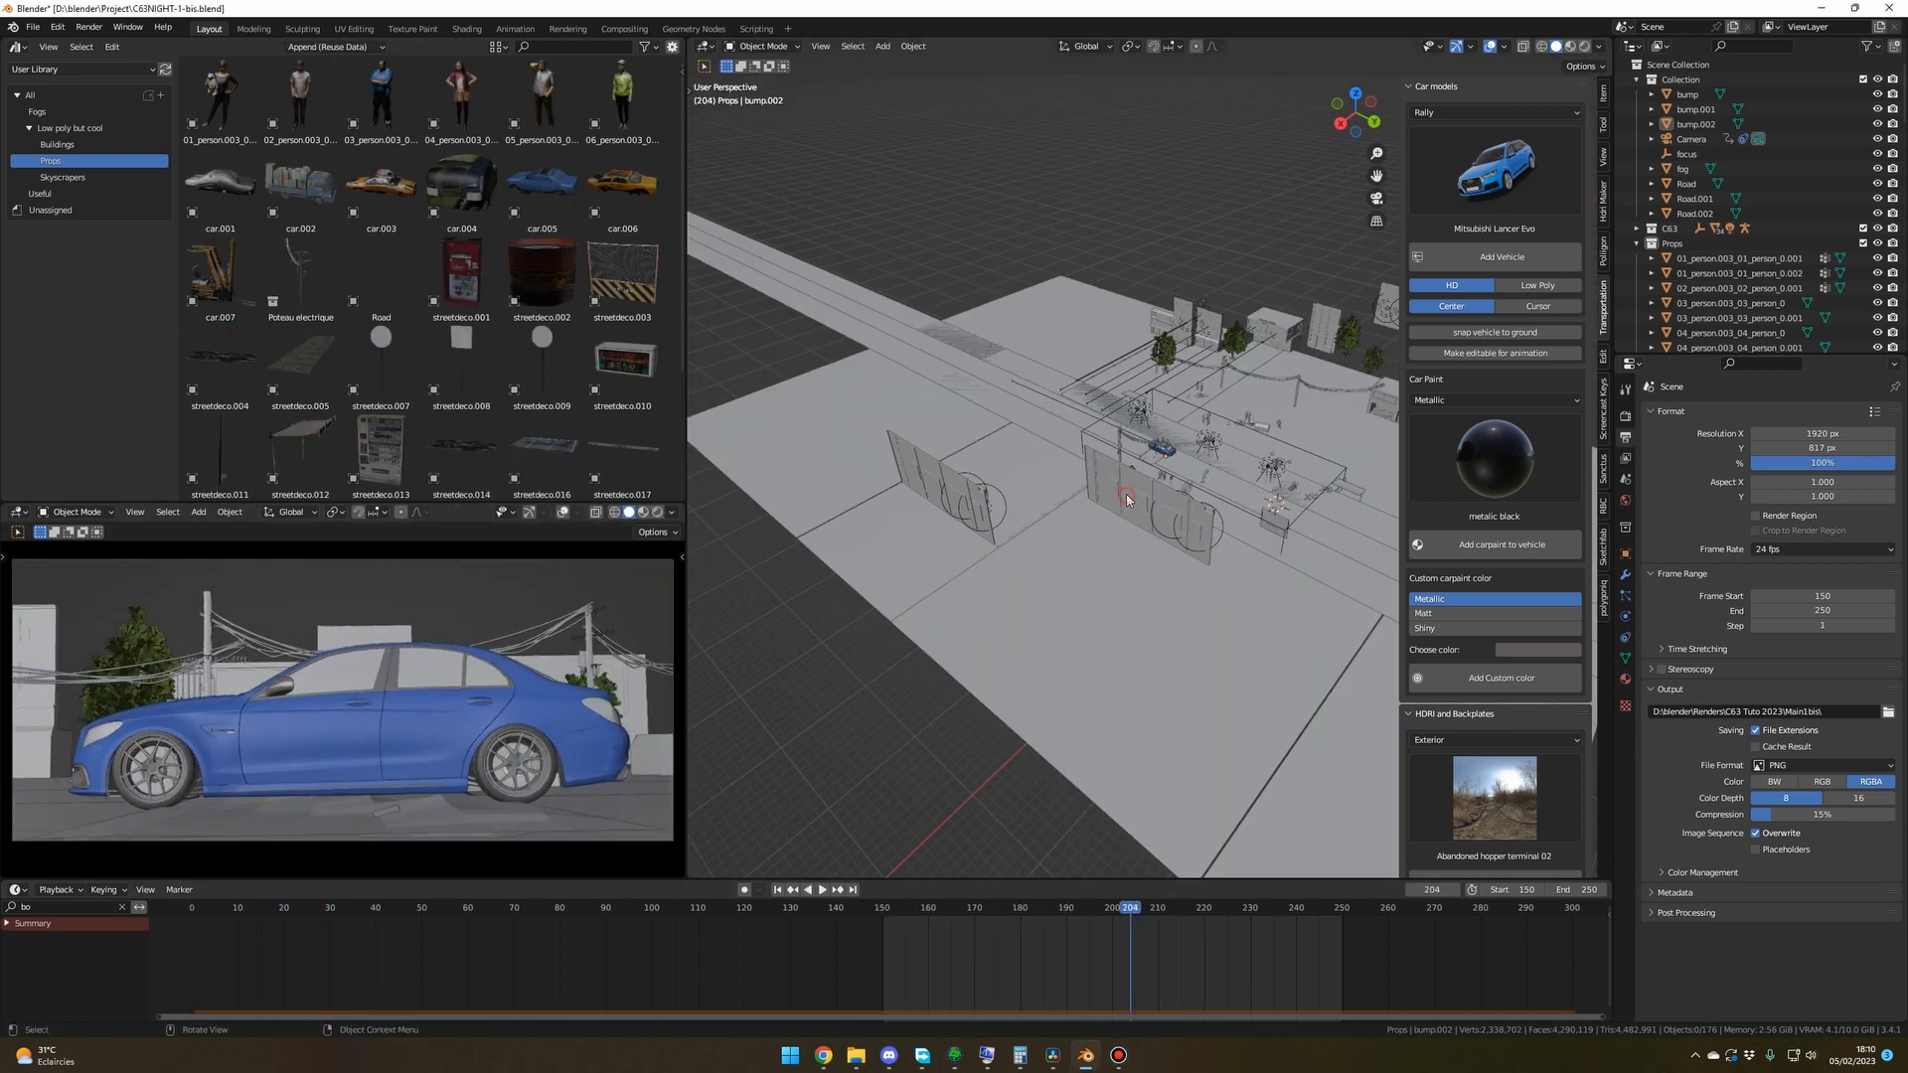
Examine the layout of walls, street props, trees and buildings around the blue car in the finished street scene.
{"action": "left_click", "coordinate": [1125, 493]}
{"action": "key", "text": "KP_Decimal"}
{"action": "scroll", "coordinate": [1125, 493], "scroll_direction": "down", "scroll_amount": 5}
{"action": "mouse_move", "coordinate": [1034, 447]}
{"action": "middle_mouse_down"}
{"action": "mouse_move", "coordinate": [909, 427]}
{"action": "mouse_move", "coordinate": [1034, 411]}
{"action": "middle_mouse_up"}
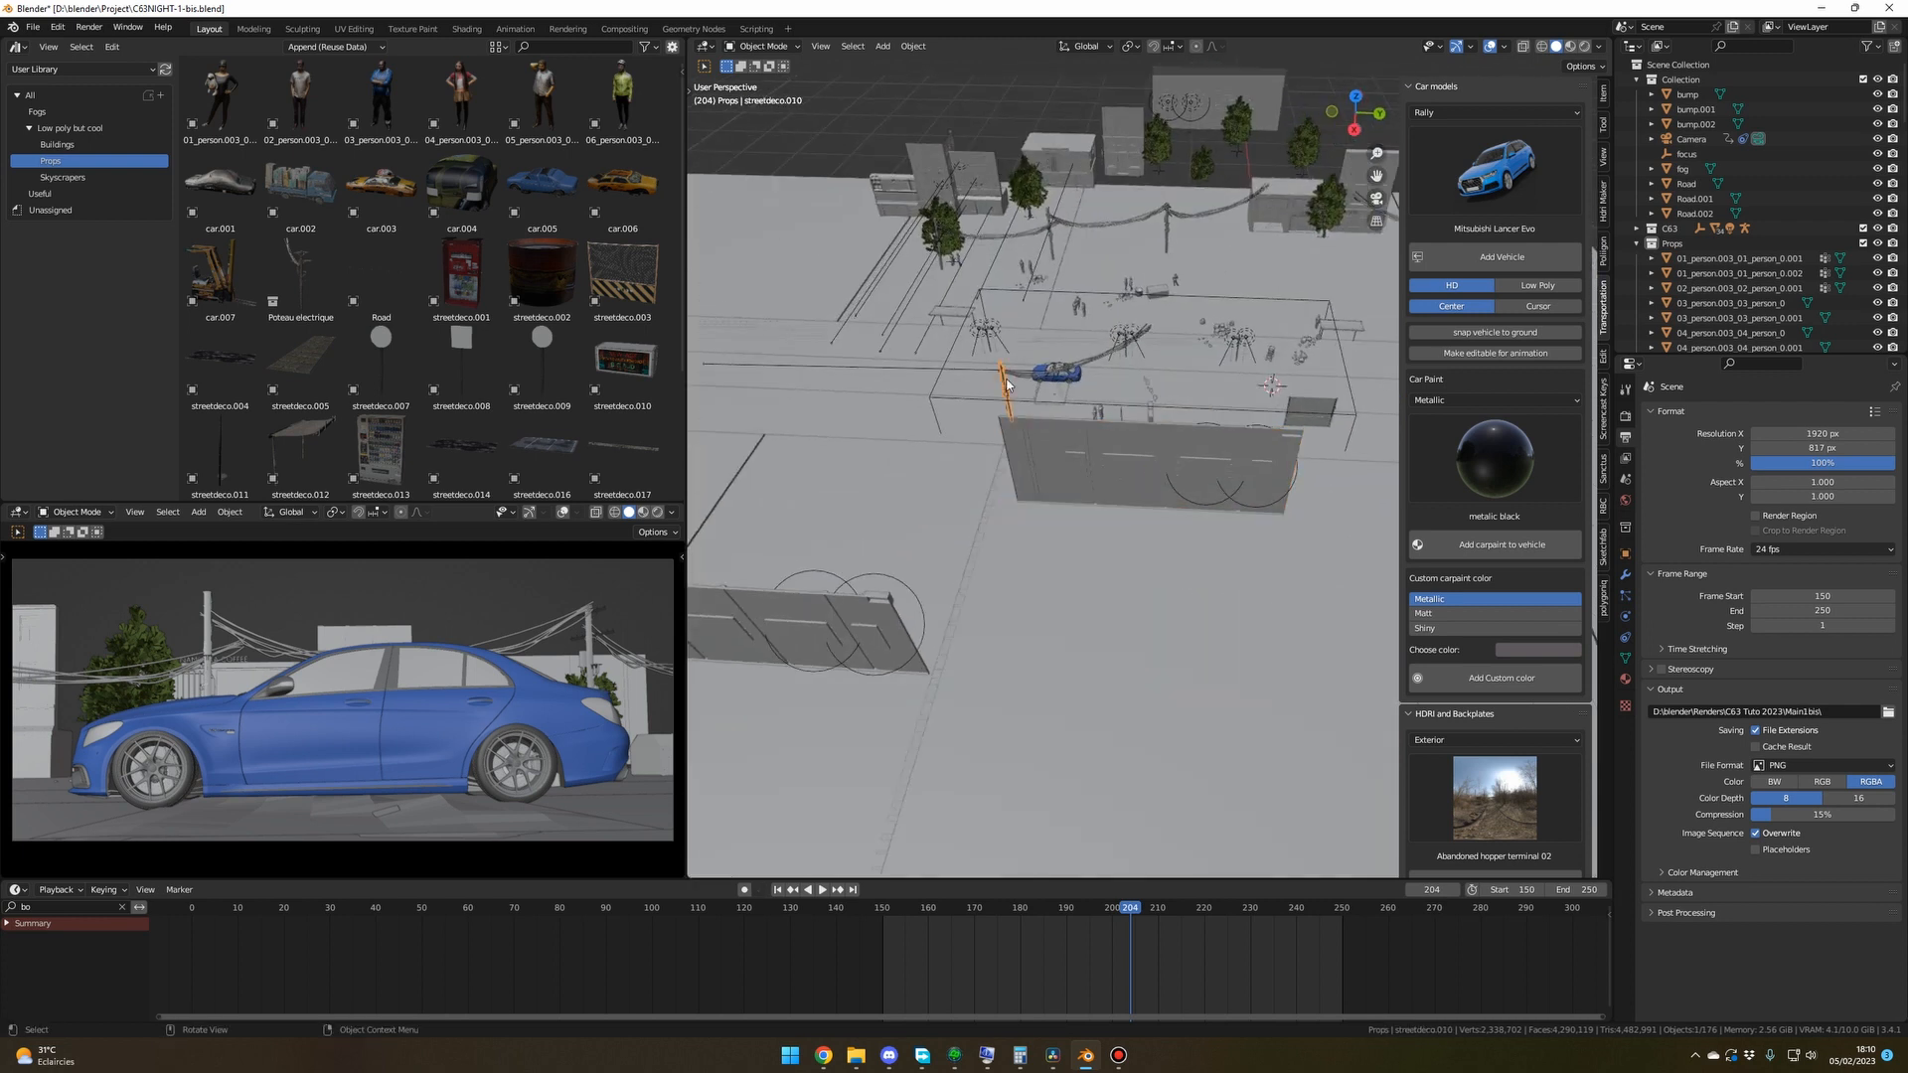
{"action": "key", "text": "KP_Decimal"}
{"action": "scroll", "coordinate": [1070, 497], "scroll_direction": "down", "scroll_amount": 2}
{"action": "middle_click_drag", "start_coordinate": [1071, 497], "coordinate": [1192, 482]}
{"action": "middle_click_drag", "start_coordinate": [845, 496], "coordinate": [1176, 515], "text": "shift"}
{"action": "scroll", "coordinate": [1045, 590], "scroll_direction": "down", "scroll_amount": 2}
{"action": "middle_click_drag", "start_coordinate": [1043, 592], "coordinate": [1055, 525]}
{"action": "scroll", "coordinate": [1115, 695], "scroll_direction": "down", "scroll_amount": 5}
{"action": "scroll", "coordinate": [1101, 681], "scroll_direction": "up", "scroll_amount": 5}
{"action": "middle_click_drag", "start_coordinate": [969, 446], "coordinate": [981, 527]}
{"action": "scroll", "coordinate": [982, 526], "scroll_direction": "down", "scroll_amount": 4}
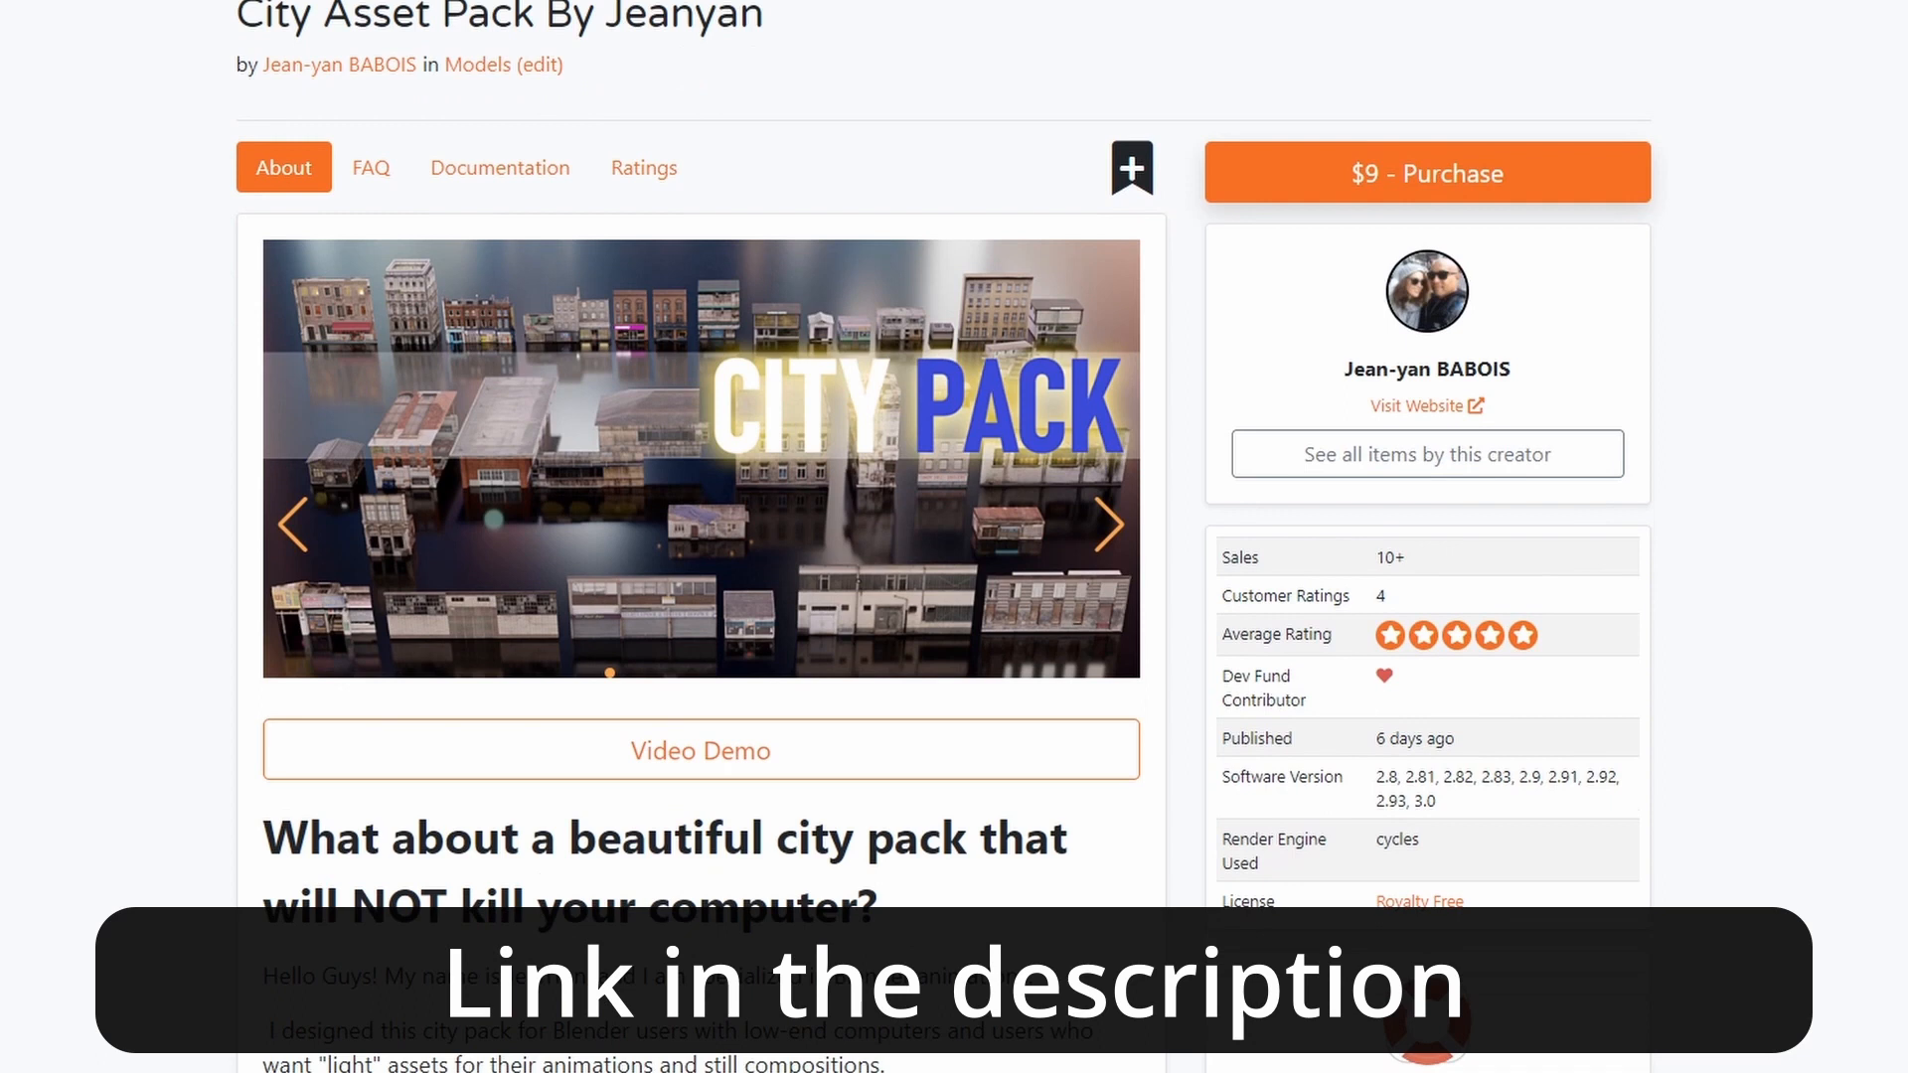
Read the City Asset Pack product page in the web browser, including its description and the list of what is included.
{"action": "scroll", "coordinate": [954, 536], "scroll_direction": "down", "scroll_amount": 5}
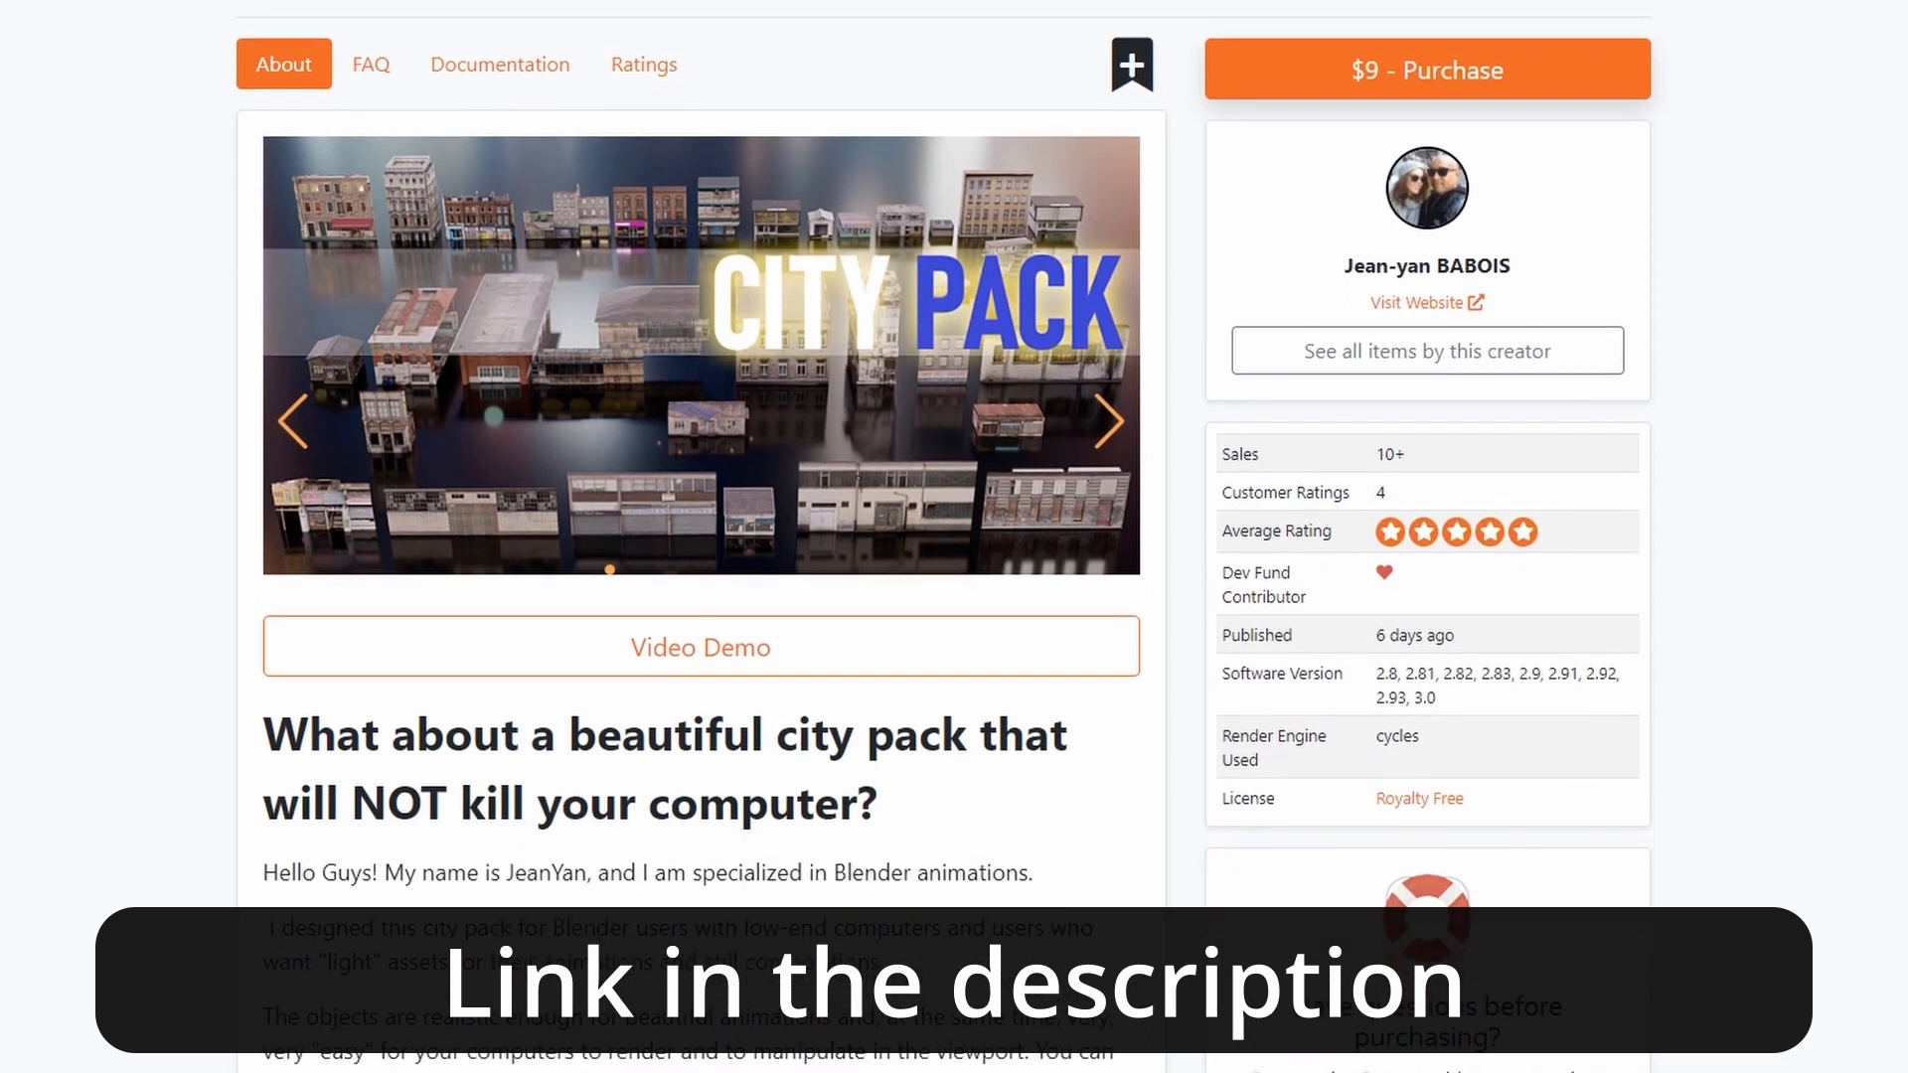
{"action": "scroll", "coordinate": [949, 537], "scroll_direction": "down", "scroll_amount": 5}
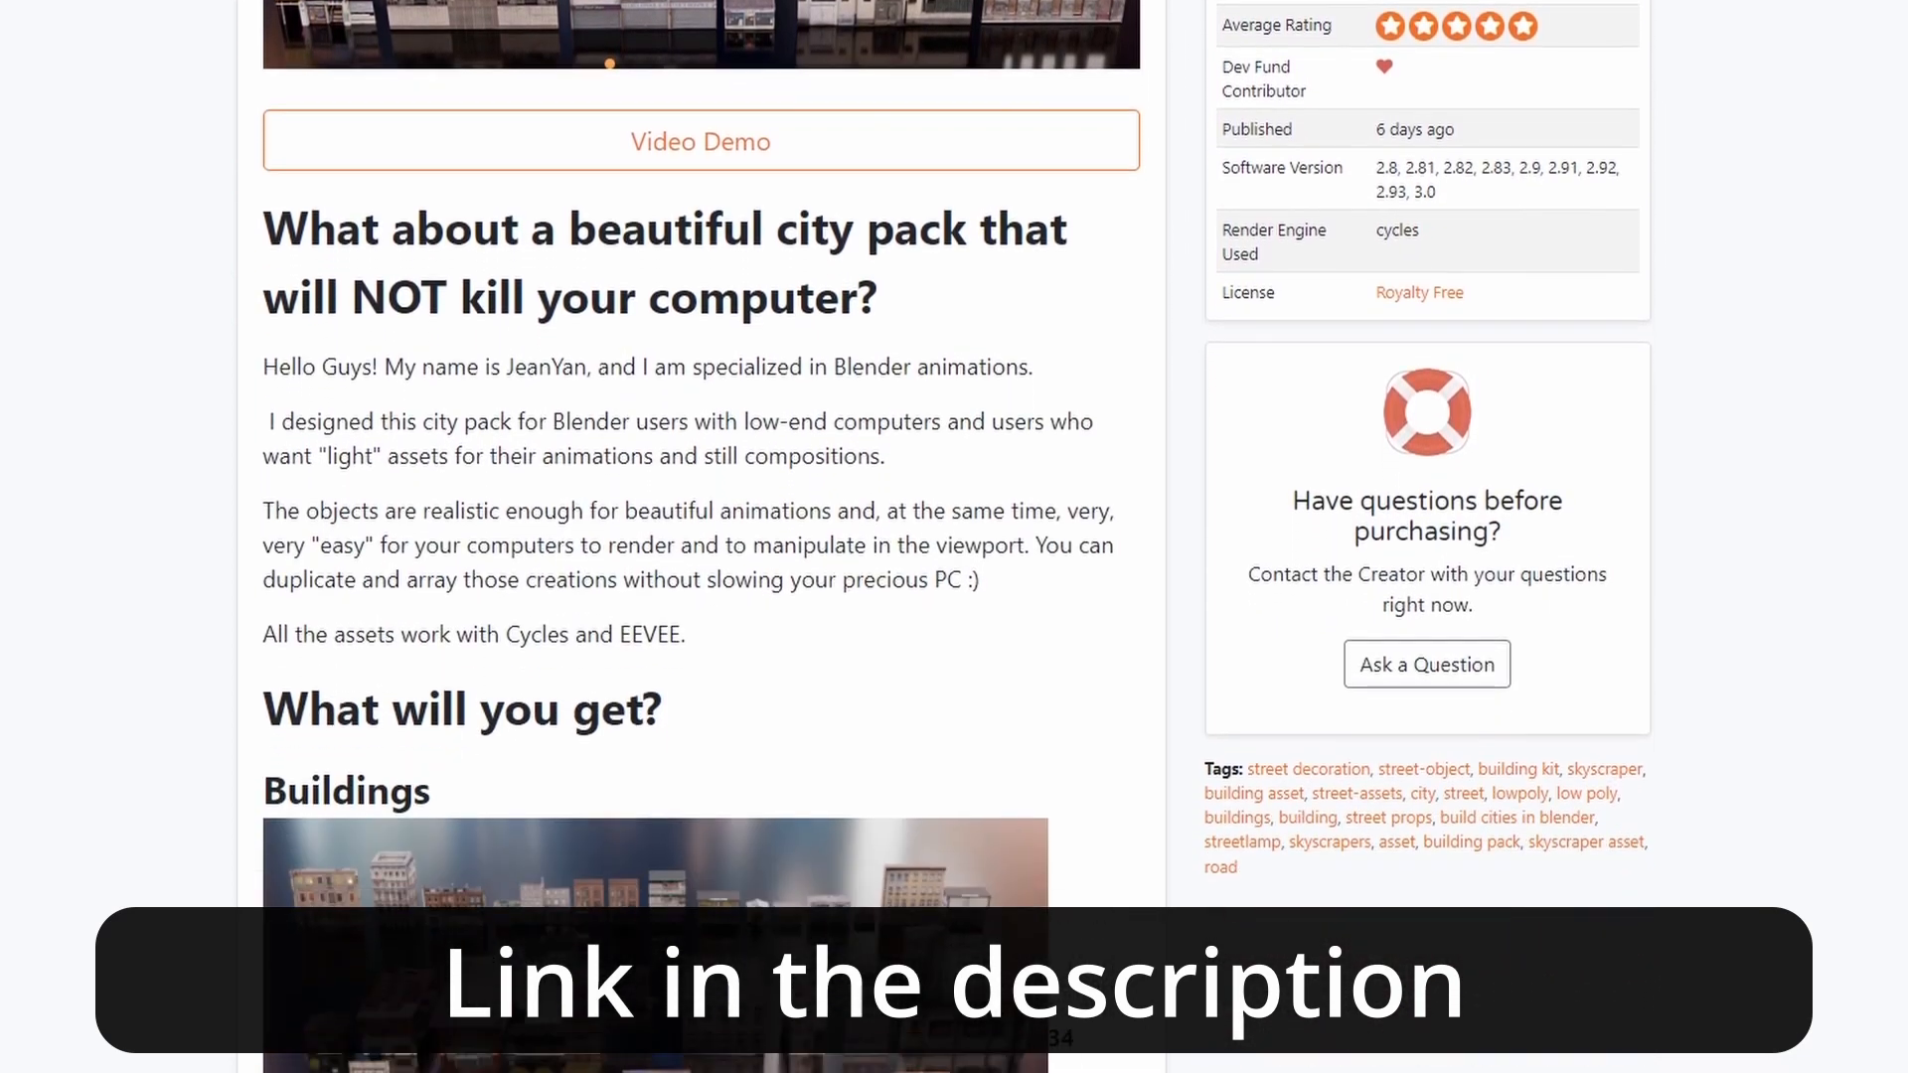
{"action": "scroll", "coordinate": [948, 537], "scroll_direction": "down", "scroll_amount": 5}
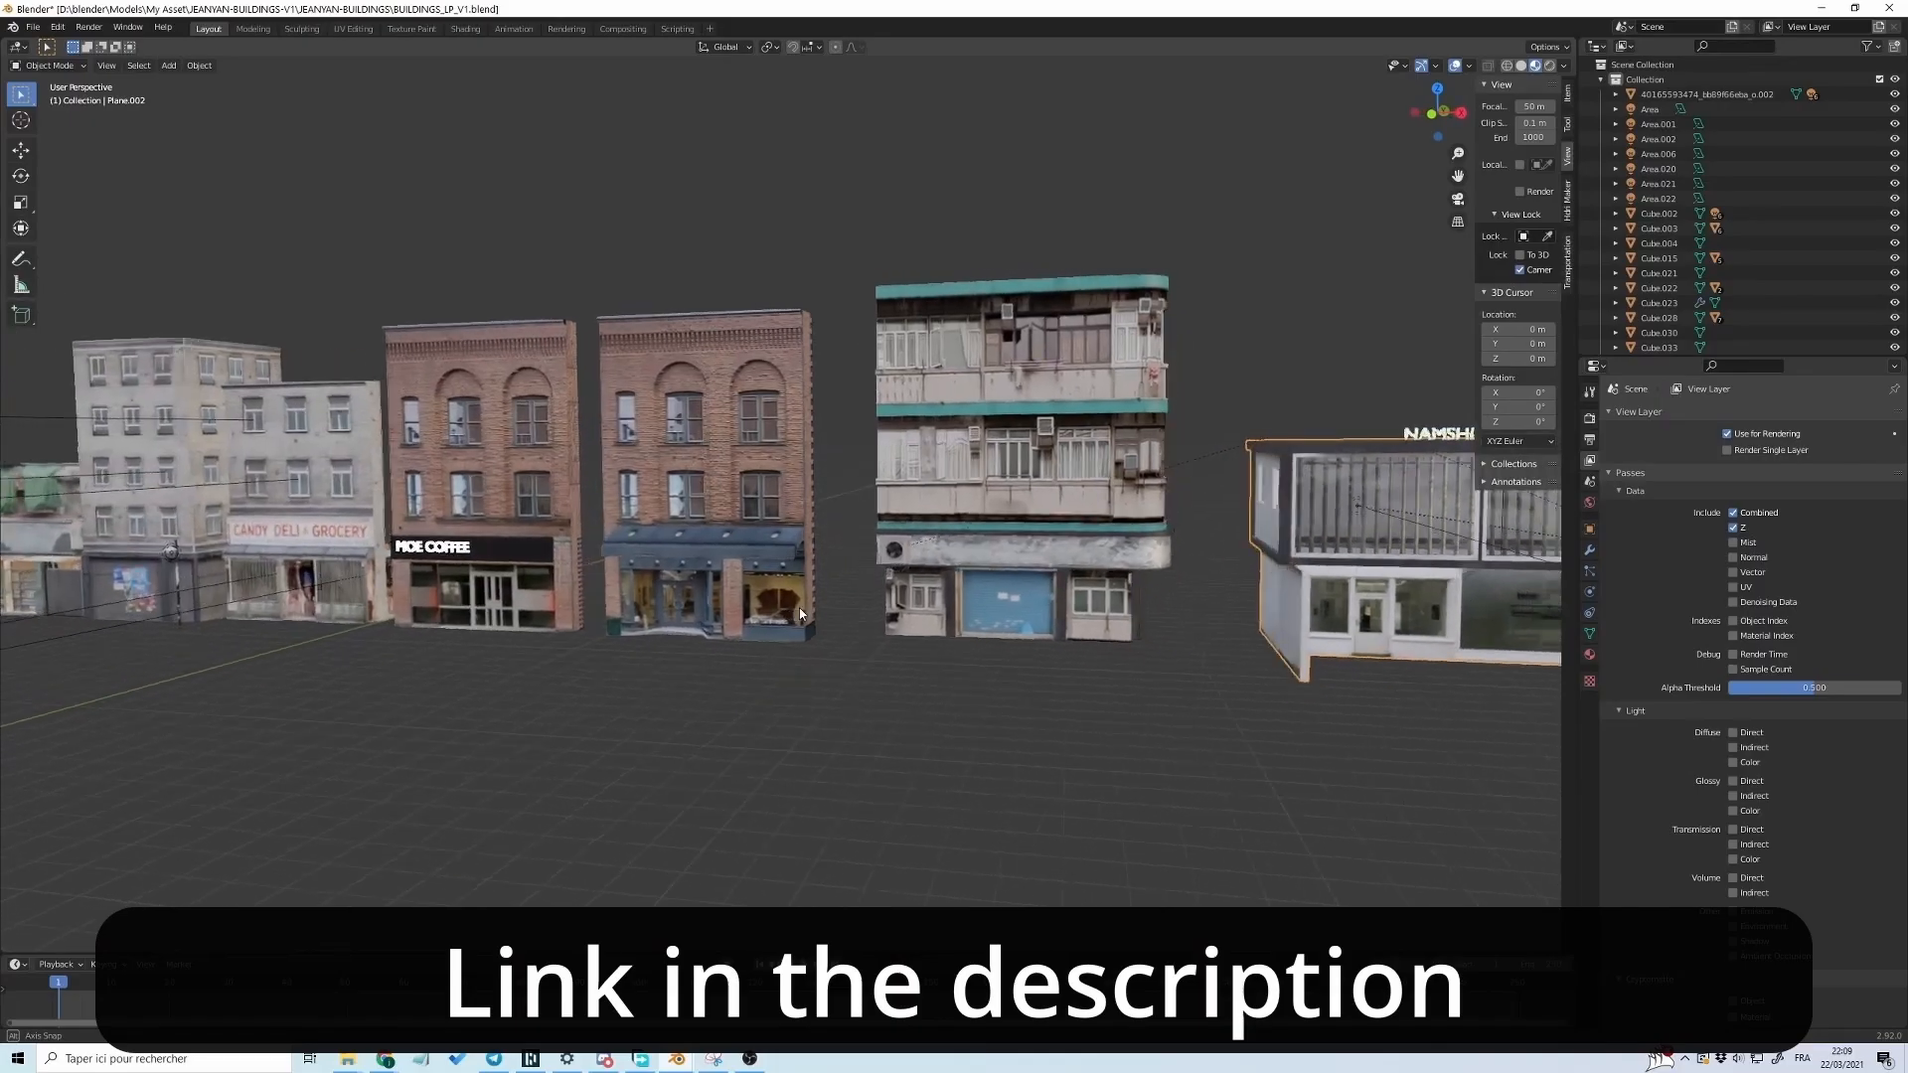
Examine the city pack's buildings, skyscrapers and street decorations in their Blender asset files.
{"action": "middle_click_drag", "start_coordinate": [799, 606], "coordinate": [954, 606]}
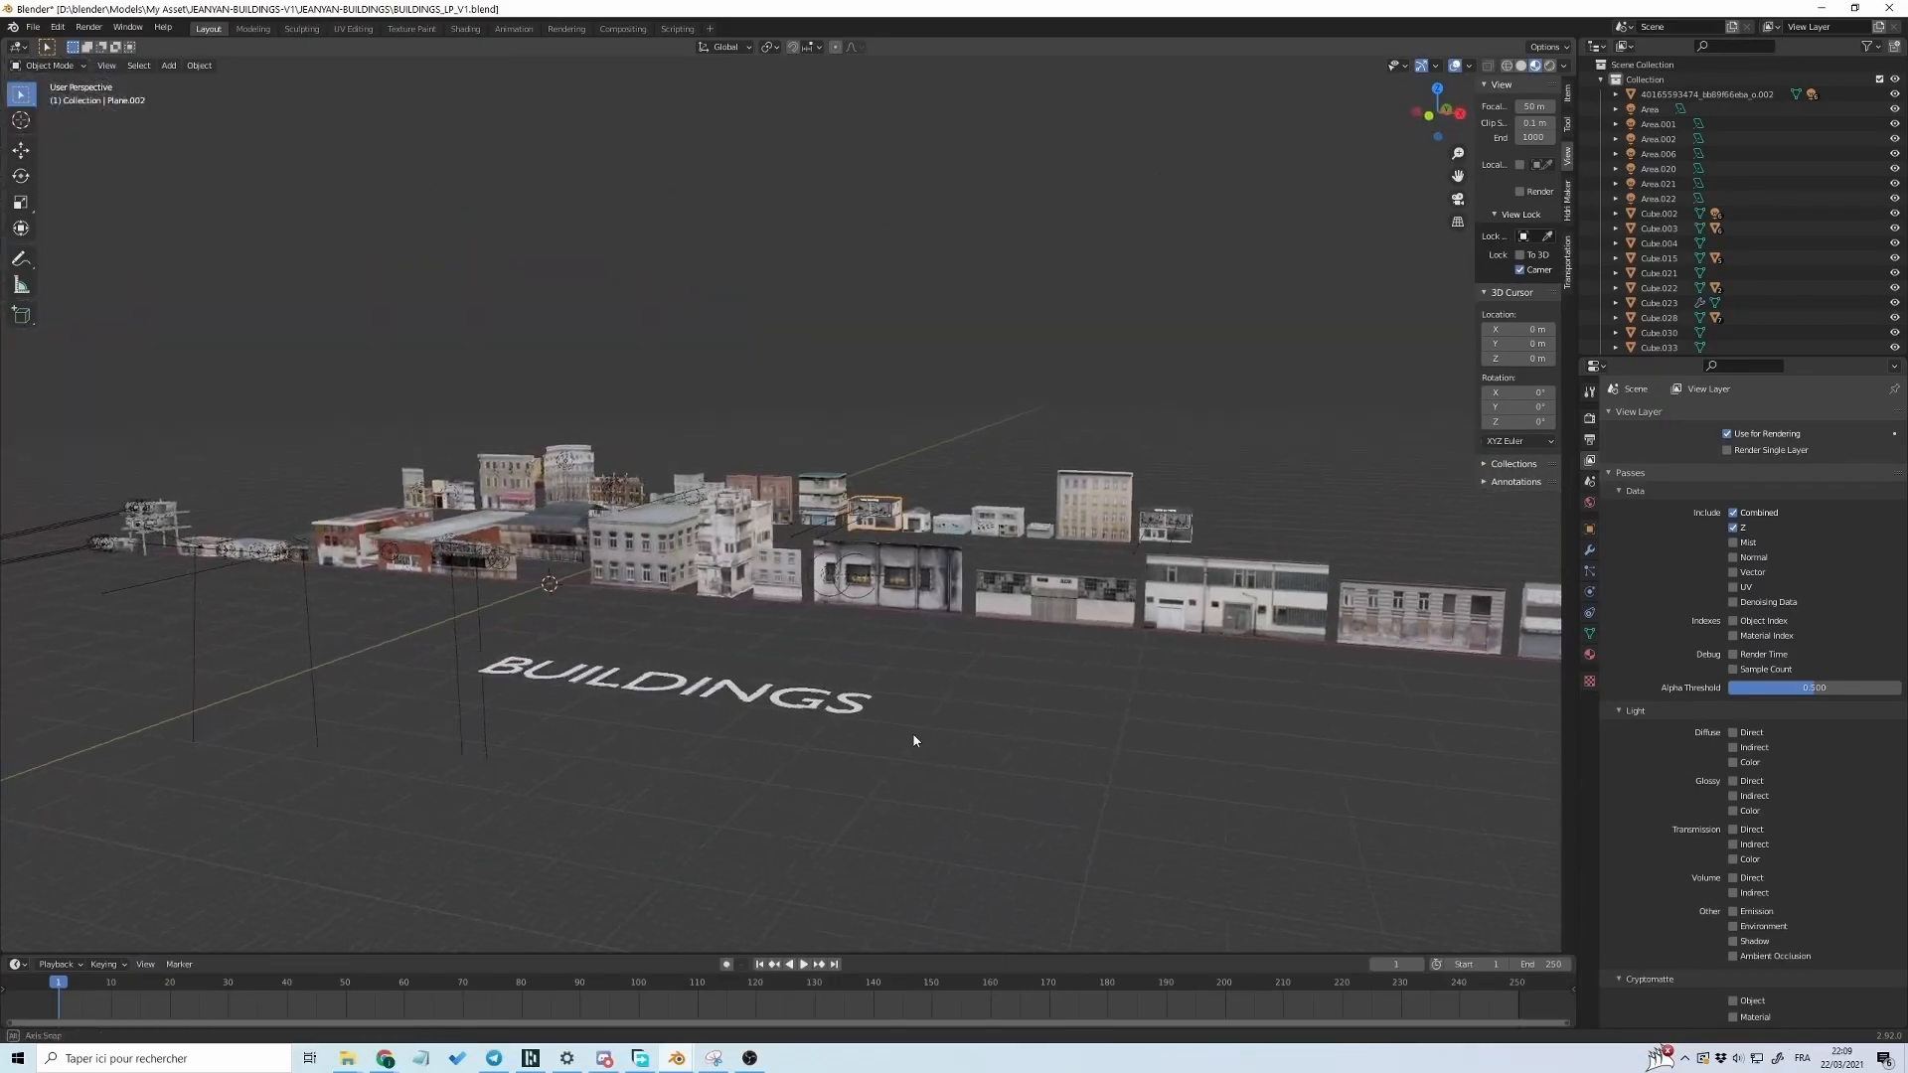
{"action": "middle_click_drag", "start_coordinate": [911, 742], "coordinate": [1022, 746]}
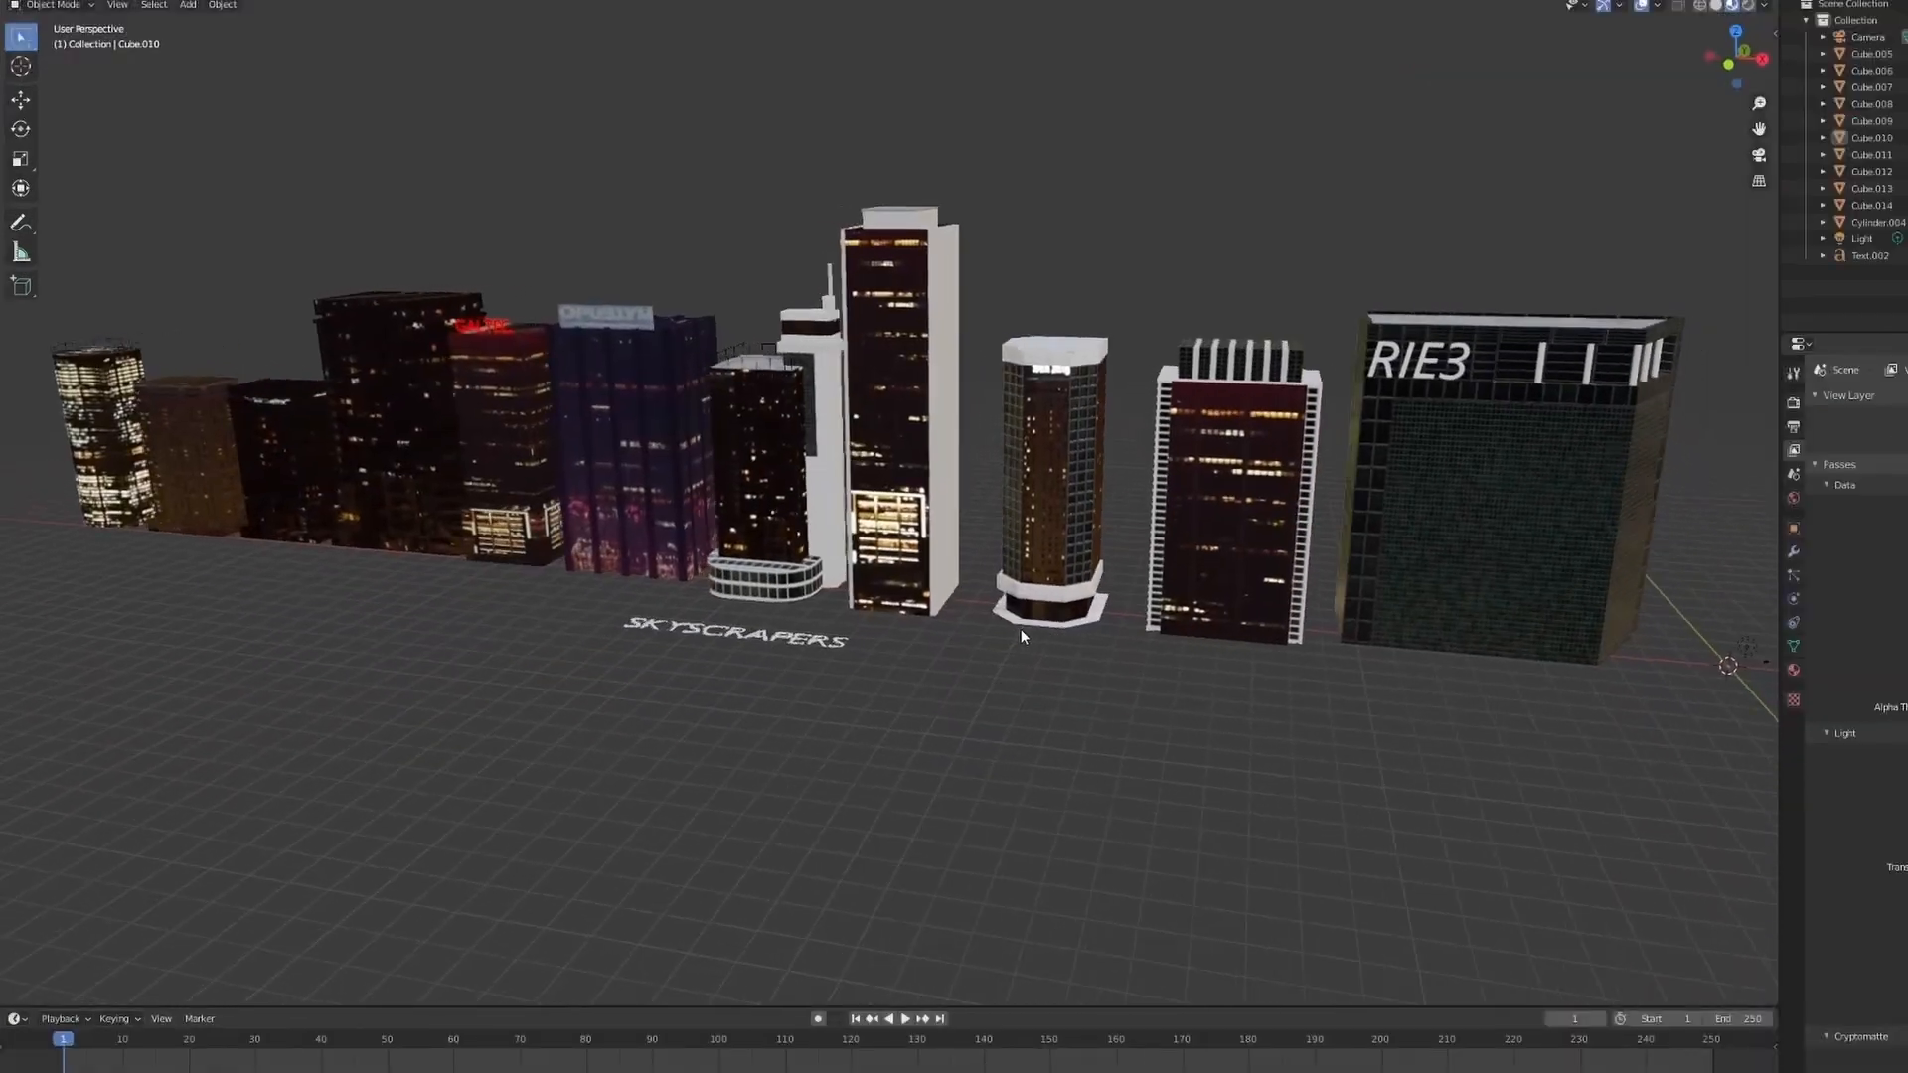
{"action": "middle_click_drag", "start_coordinate": [1023, 631], "coordinate": [1154, 617]}
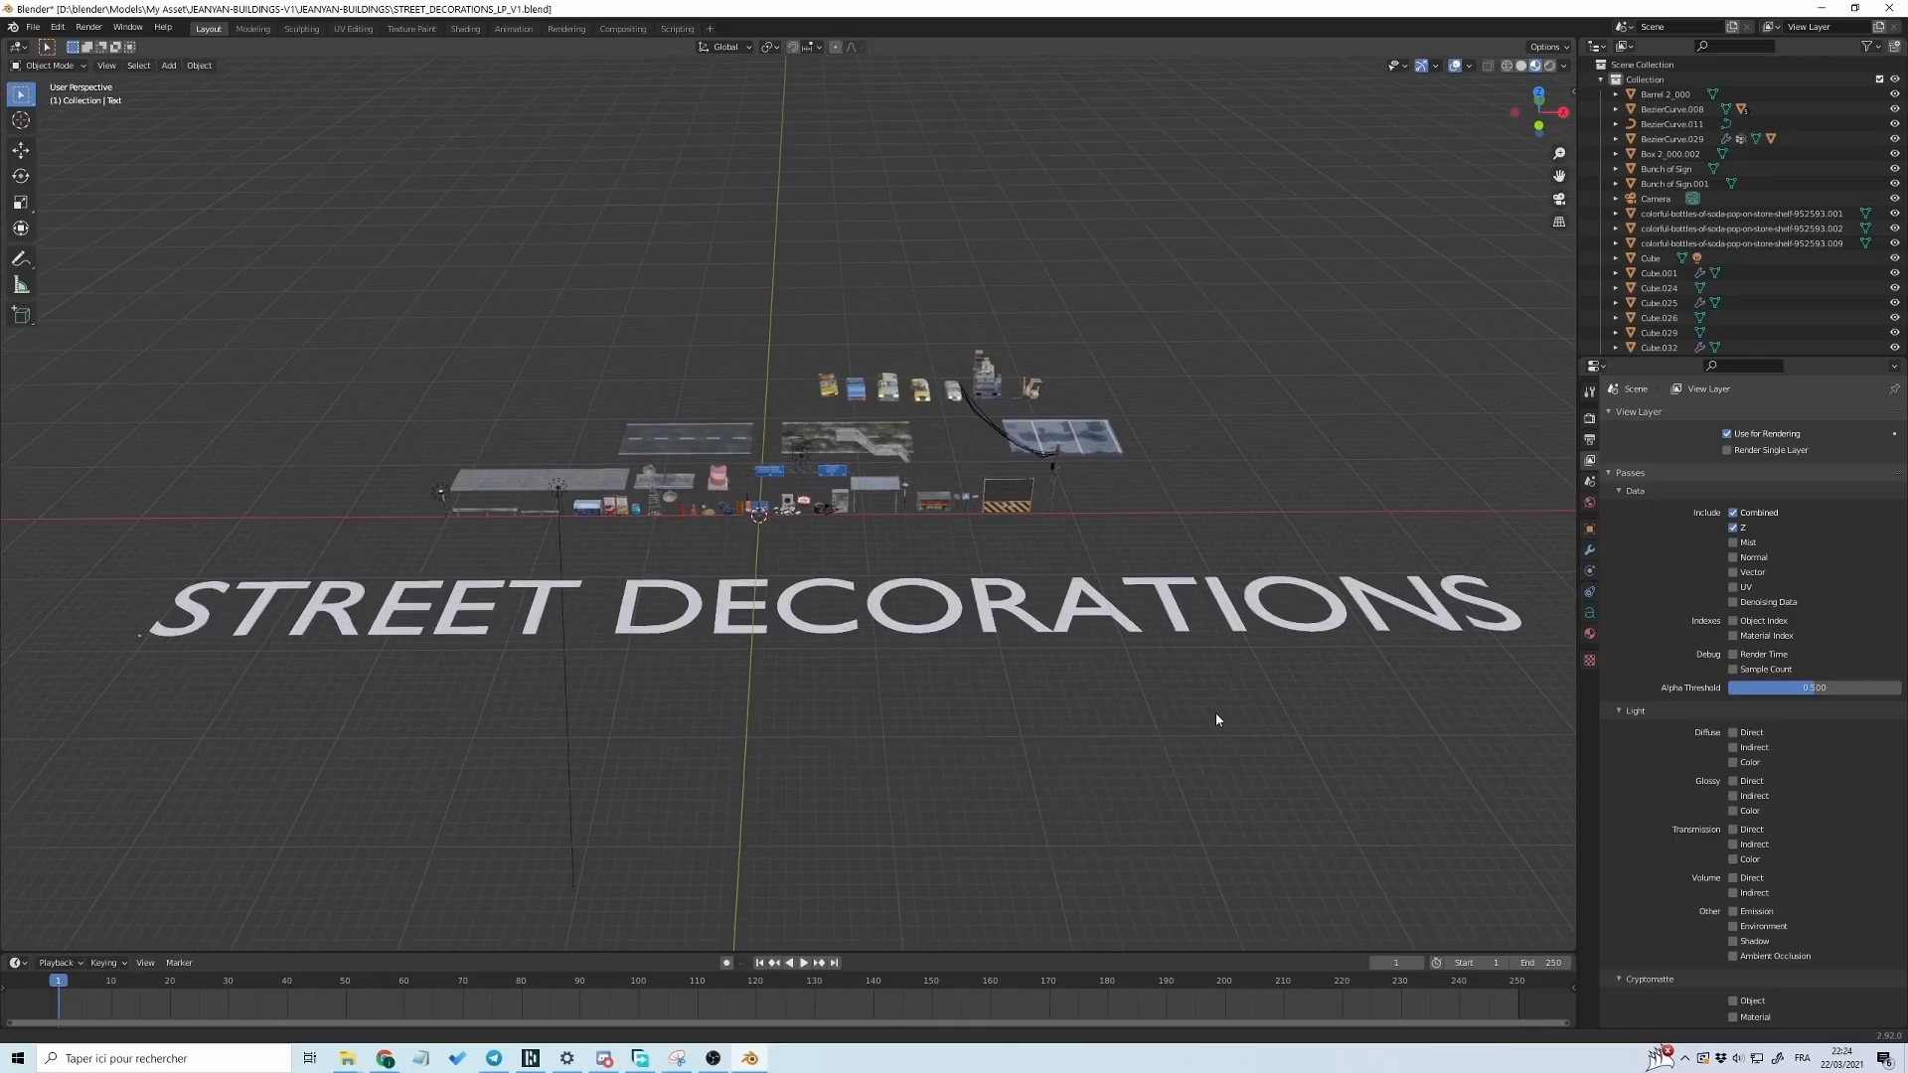
{"action": "middle_click_drag", "start_coordinate": [1214, 713], "coordinate": [1275, 484], "text": "ctrl"}
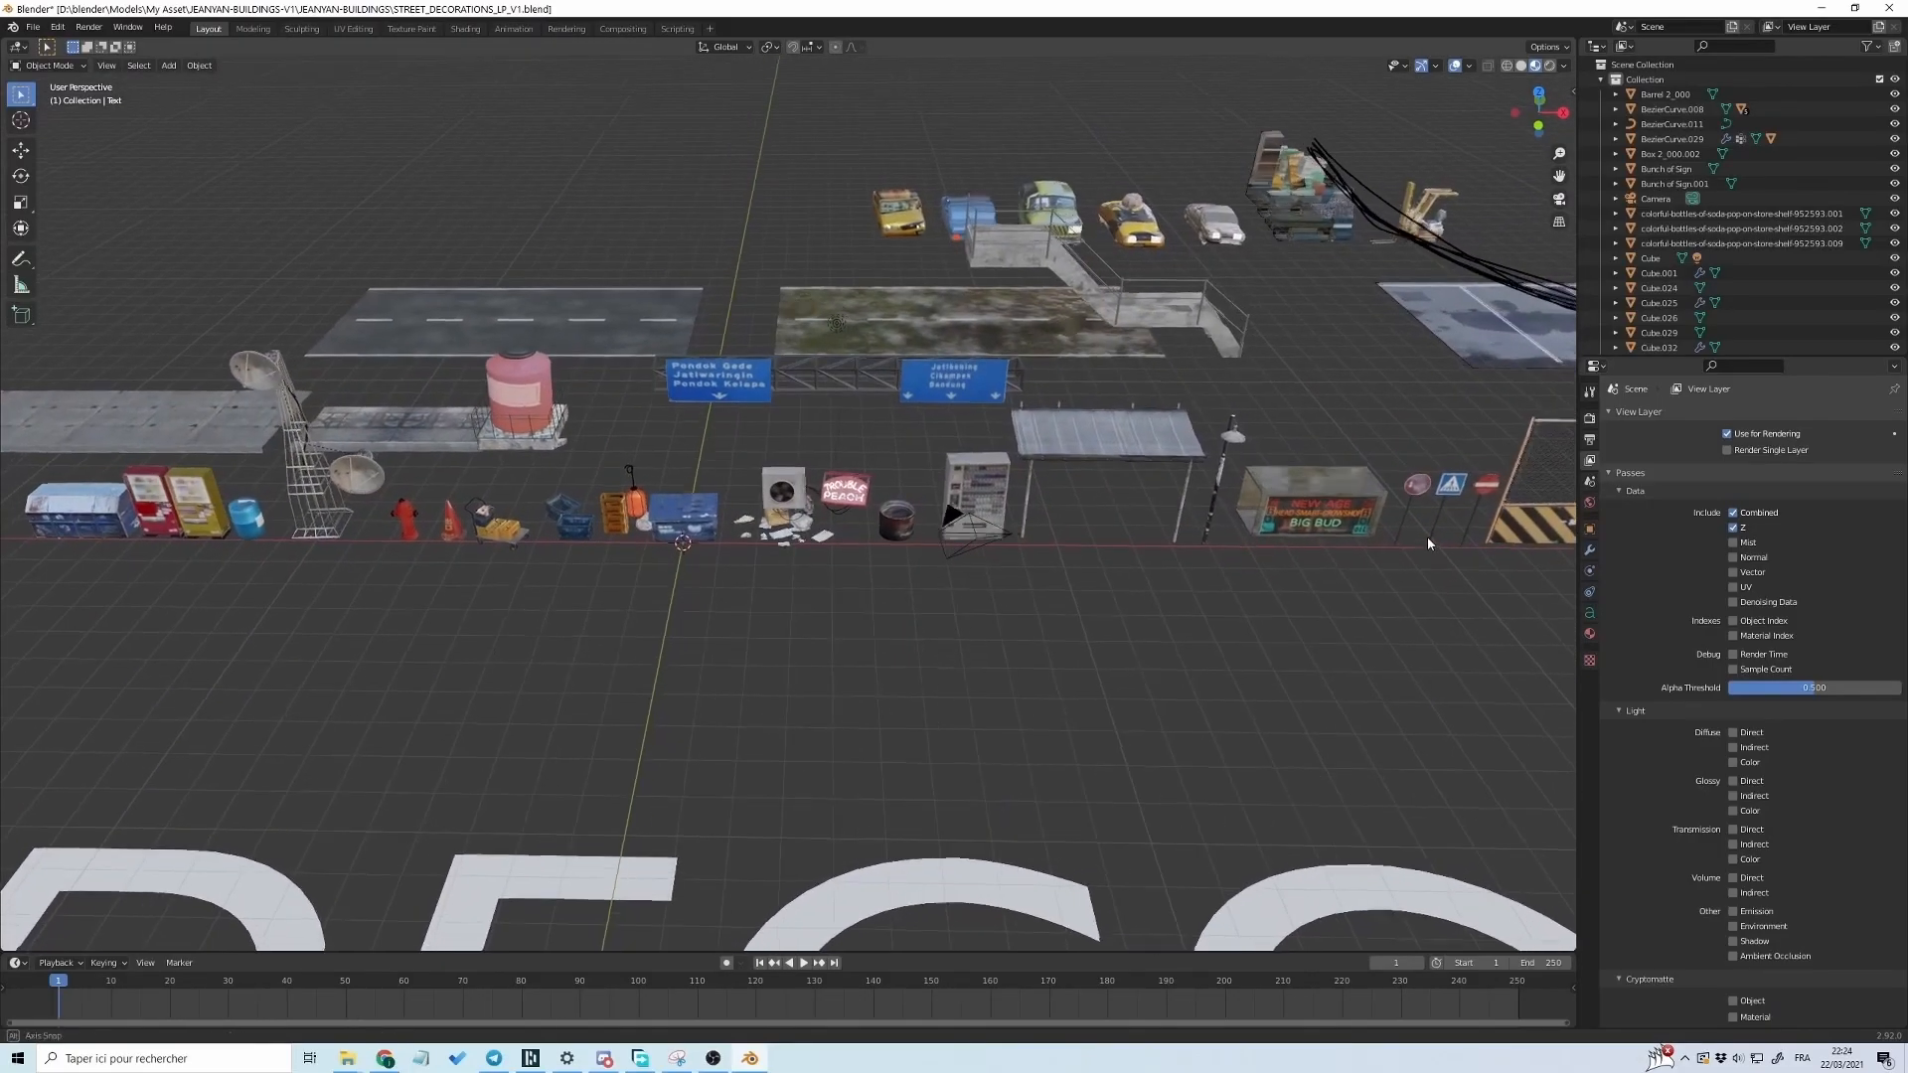
{"action": "middle_click_drag", "start_coordinate": [1427, 537], "coordinate": [1380, 517]}
{"action": "middle_click_drag", "start_coordinate": [924, 600], "coordinate": [893, 591]}
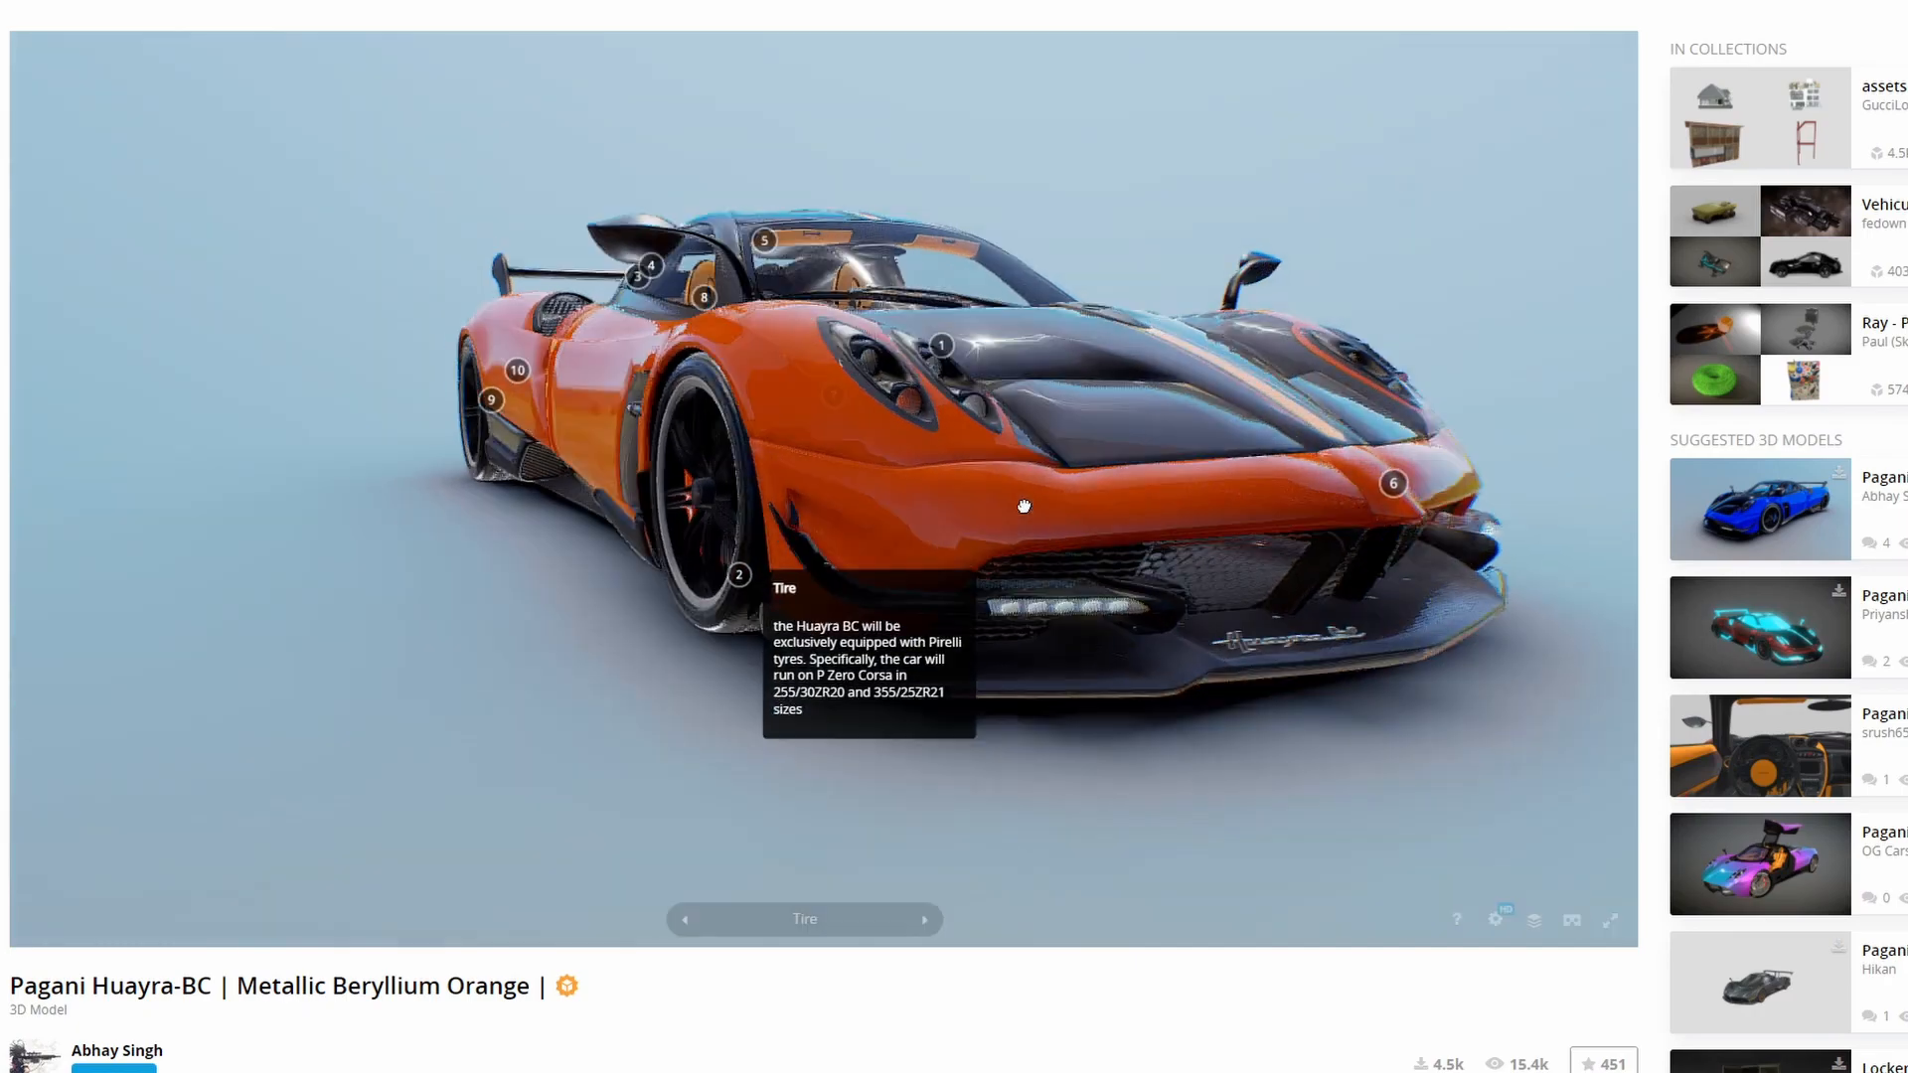
Examine the Pagani Huayra-BC and X-Taon art car 3D models on Sketchfab from several angles.
{"action": "left_click_drag", "start_coordinate": [1024, 507], "coordinate": [775, 522]}
{"action": "left_click_drag", "start_coordinate": [1162, 511], "coordinate": [994, 529]}
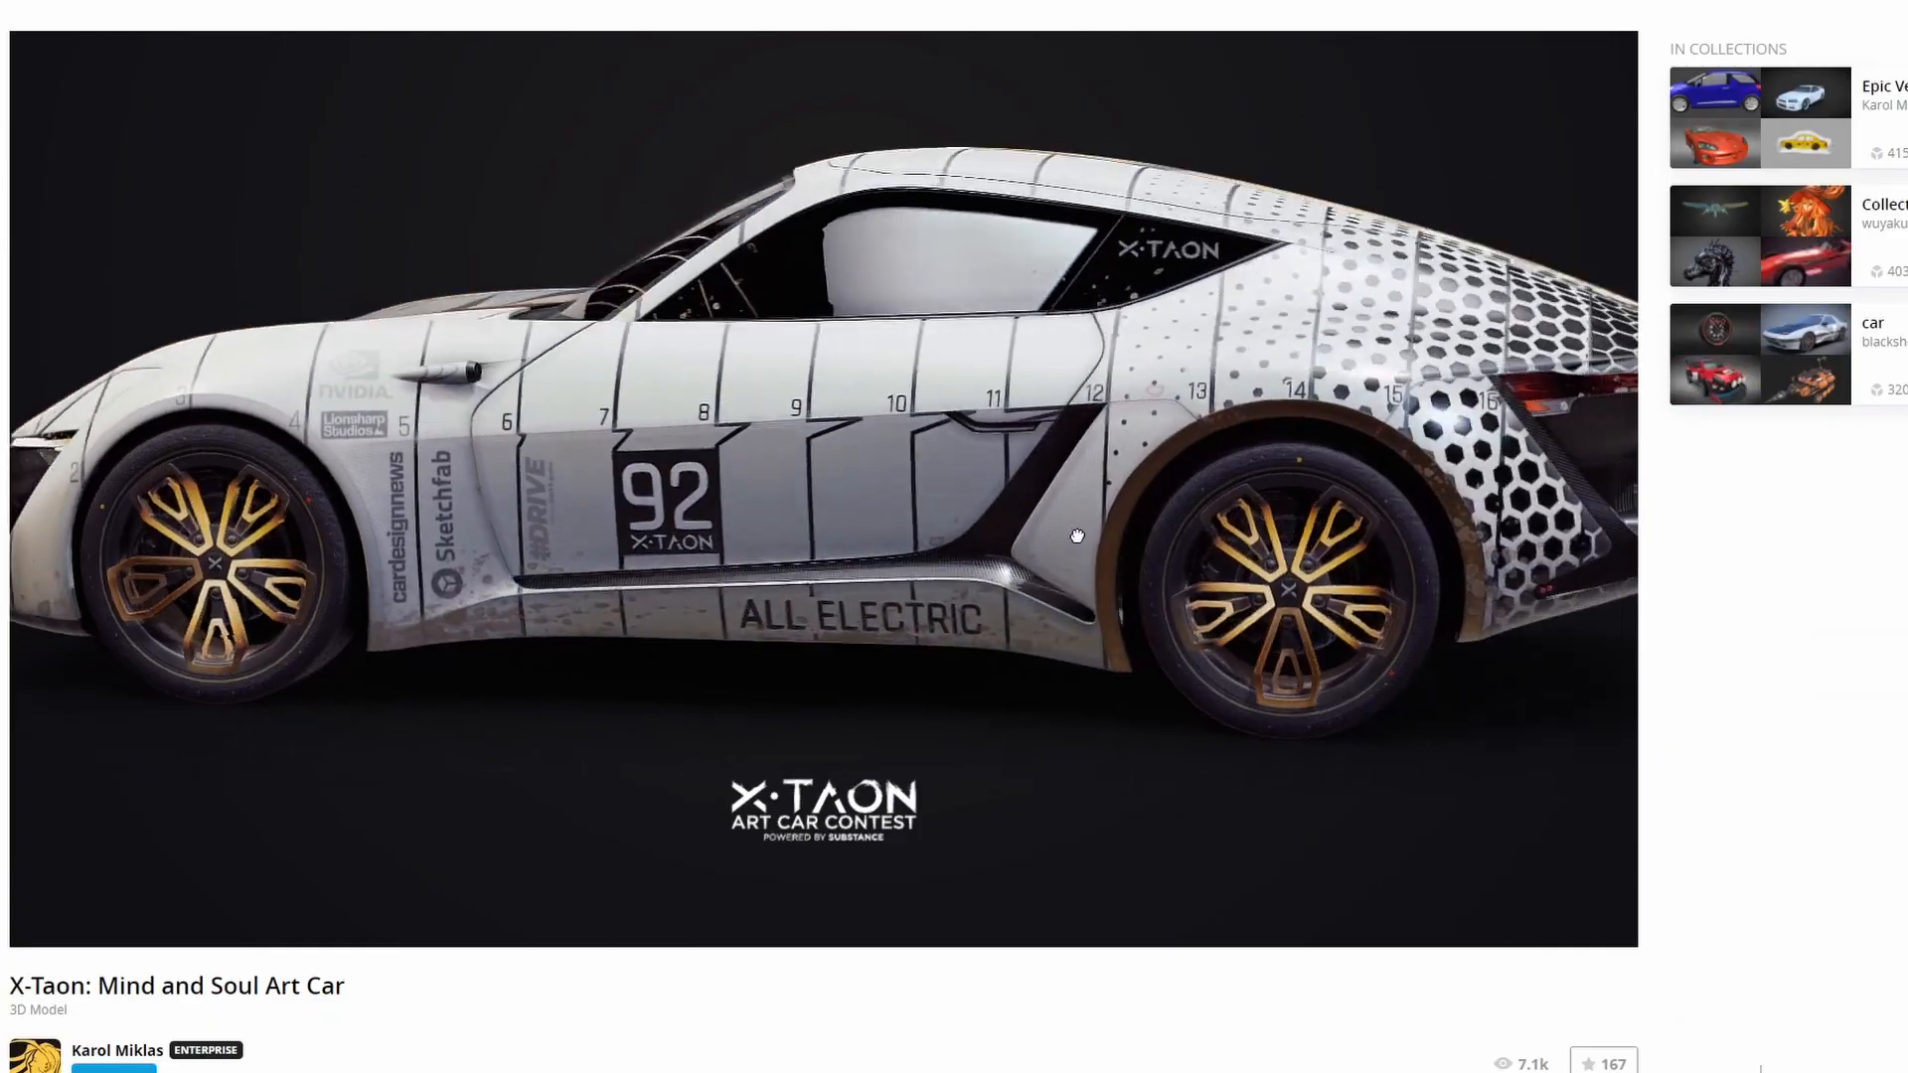
{"action": "left_click_drag", "start_coordinate": [1093, 533], "coordinate": [556, 519]}
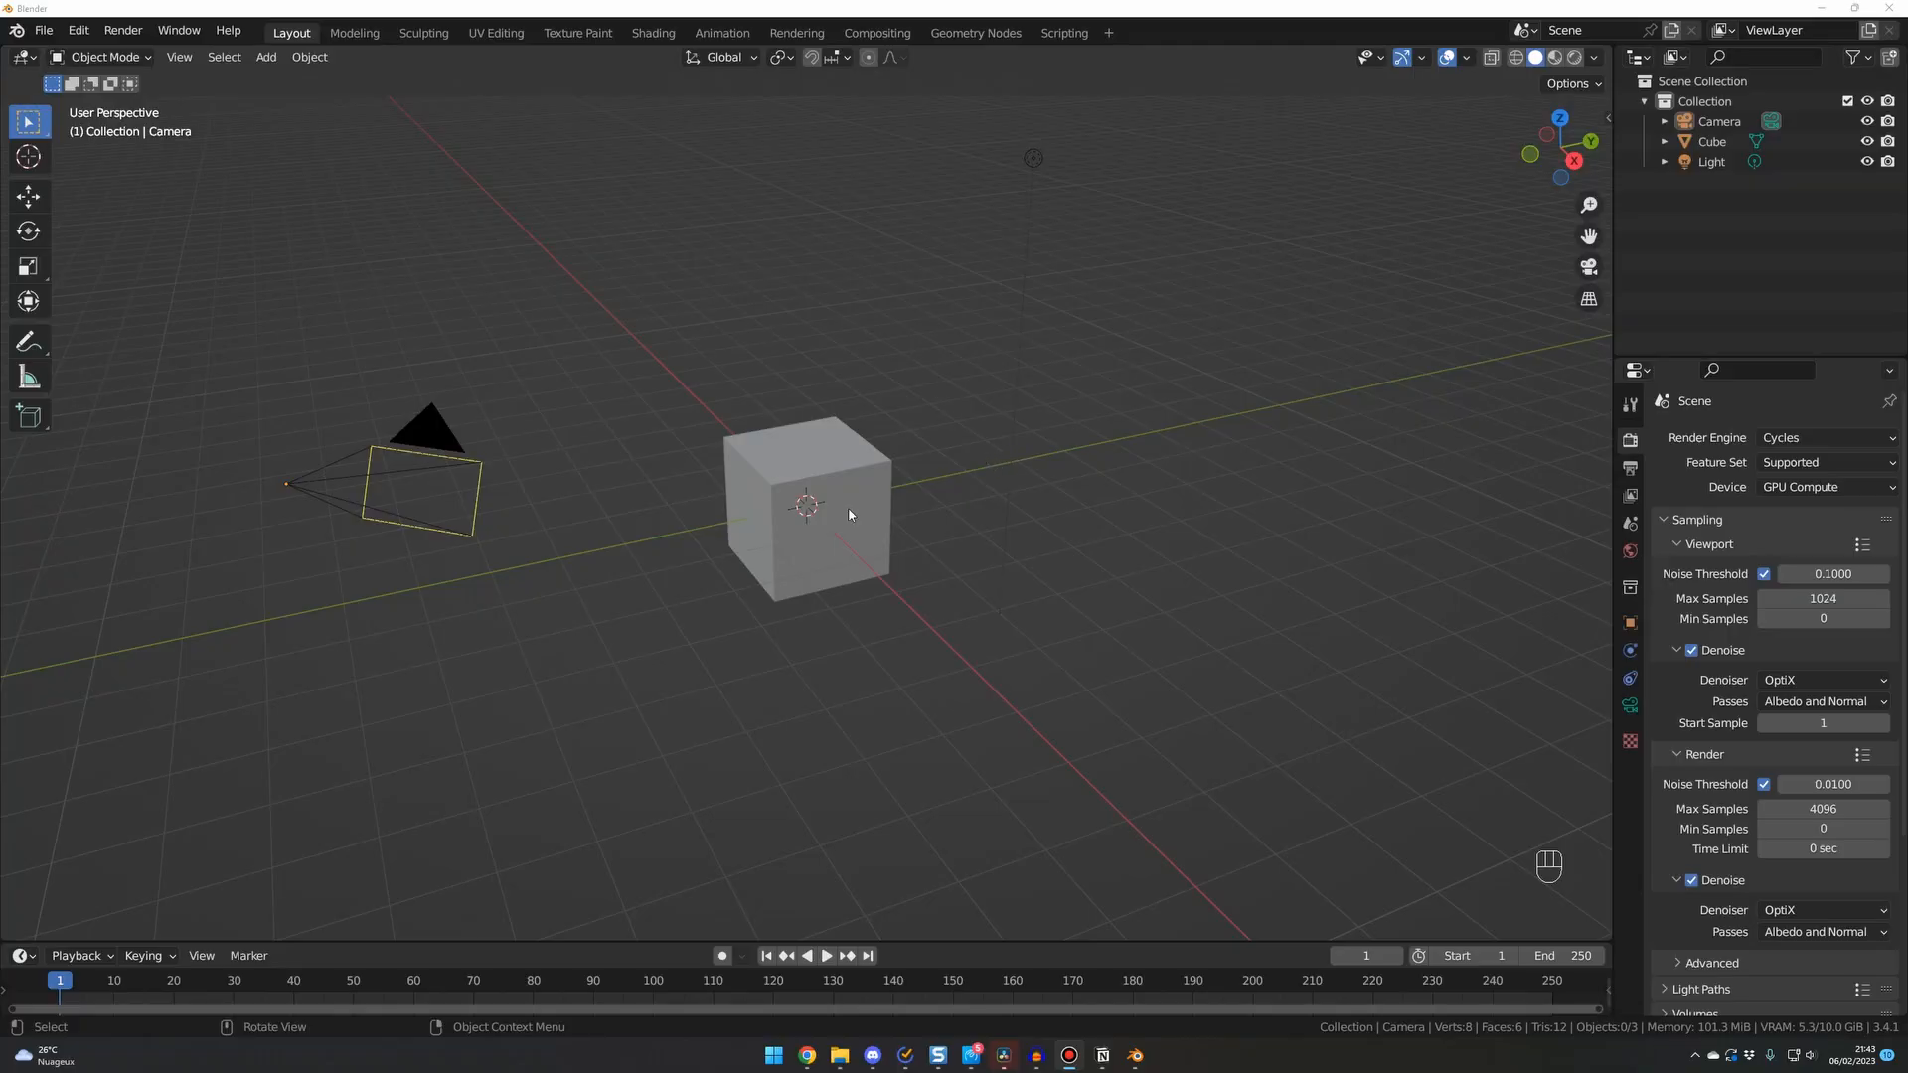
In a new Blender scene, delete the default cube and light and add a collection named C63.
{"action": "left_click_drag", "start_coordinate": [627, 134], "coordinate": [1259, 662]}
{"action": "key", "text": "Delete"}
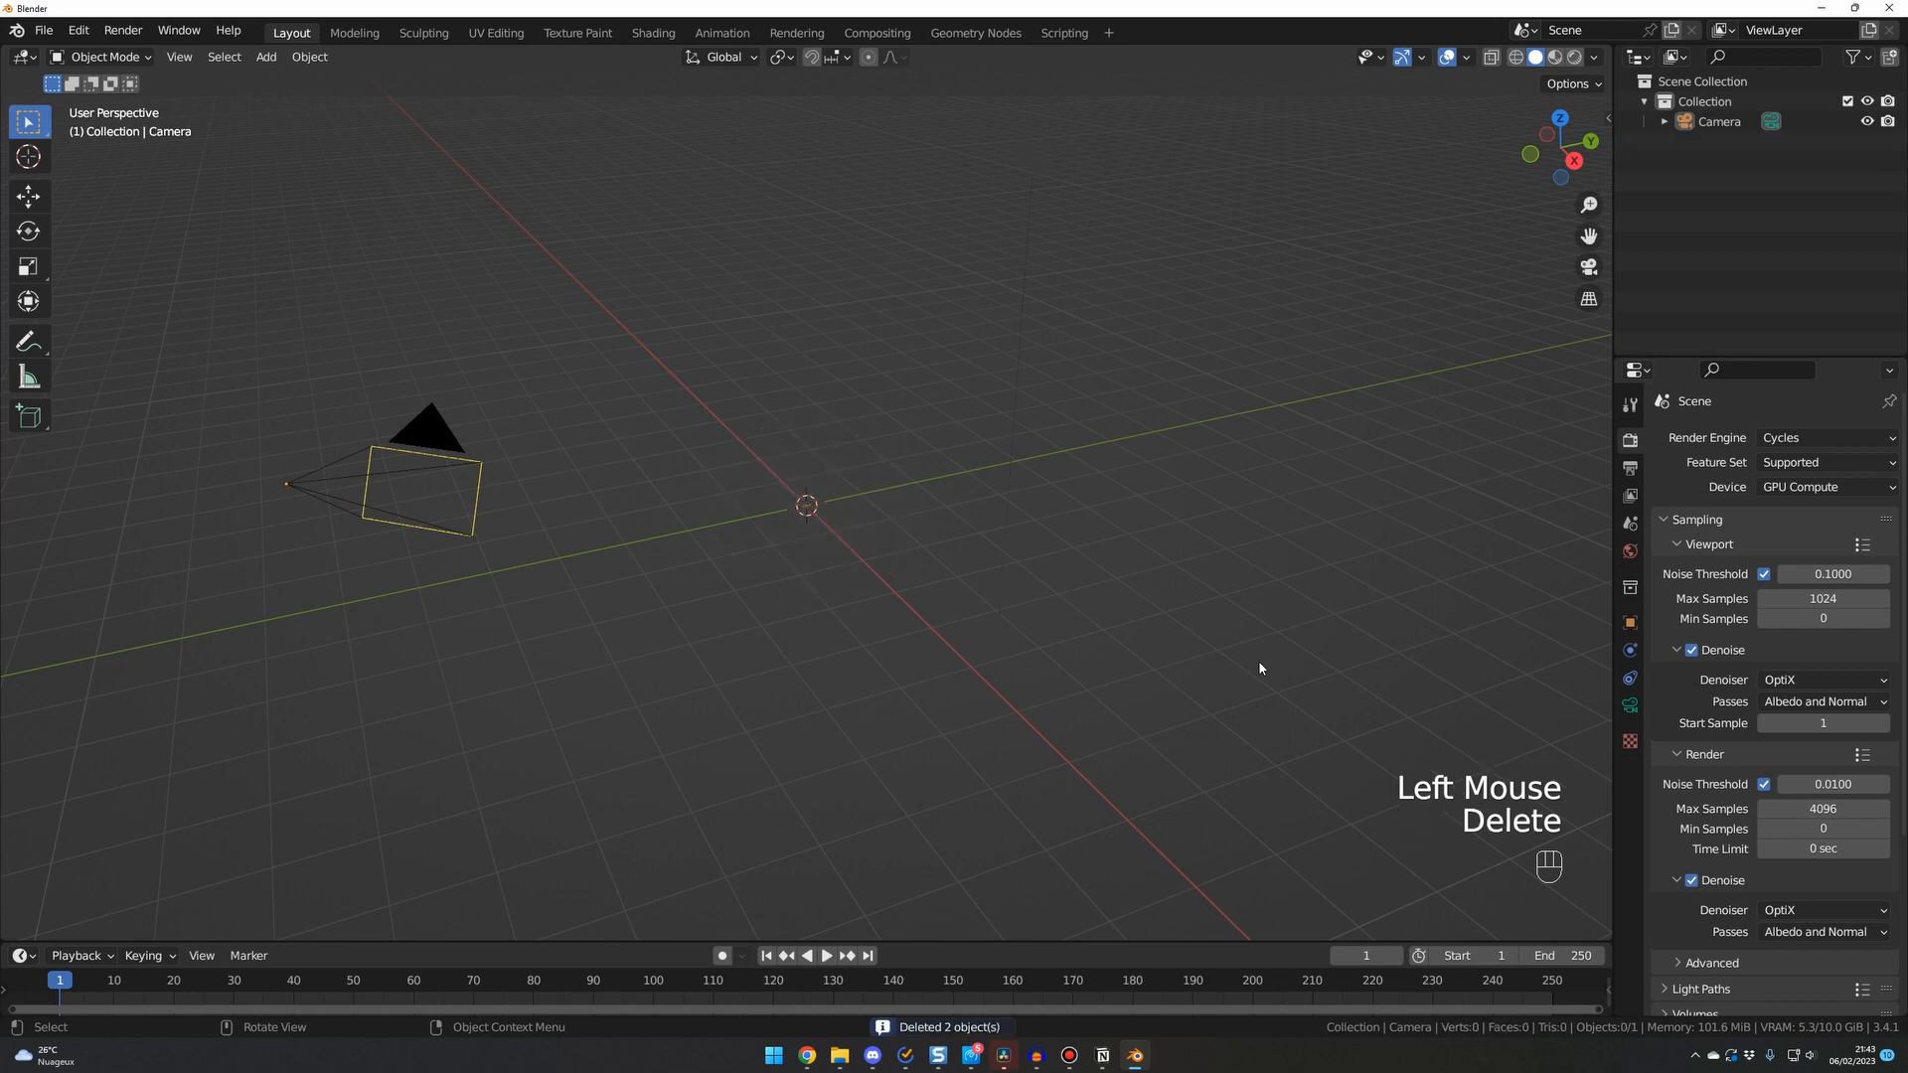
{"action": "left_click", "coordinate": [1670, 279]}
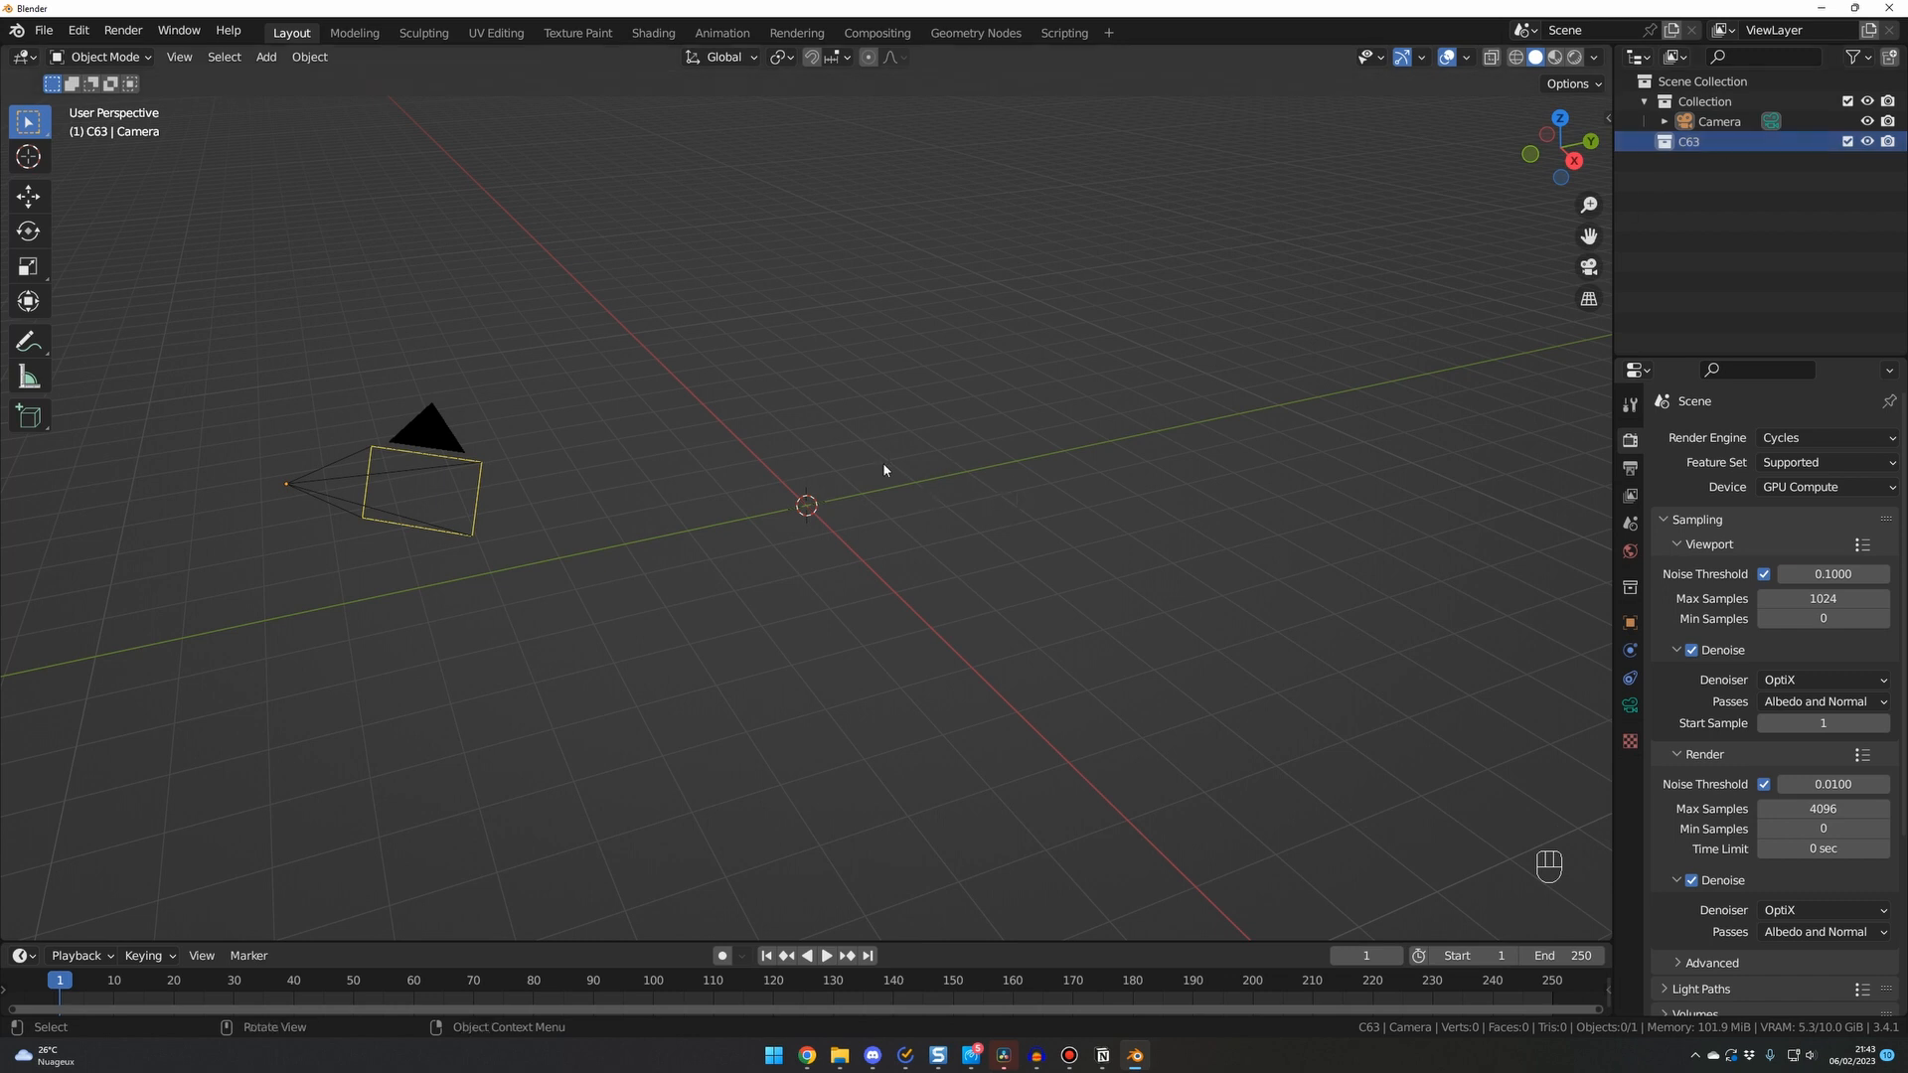
Append all objects from Mercedes C63-AMG-ReadyV2.blend in the SuperCars Package models folder into the C63 collection.
{"action": "left_click", "coordinate": [44, 32]}
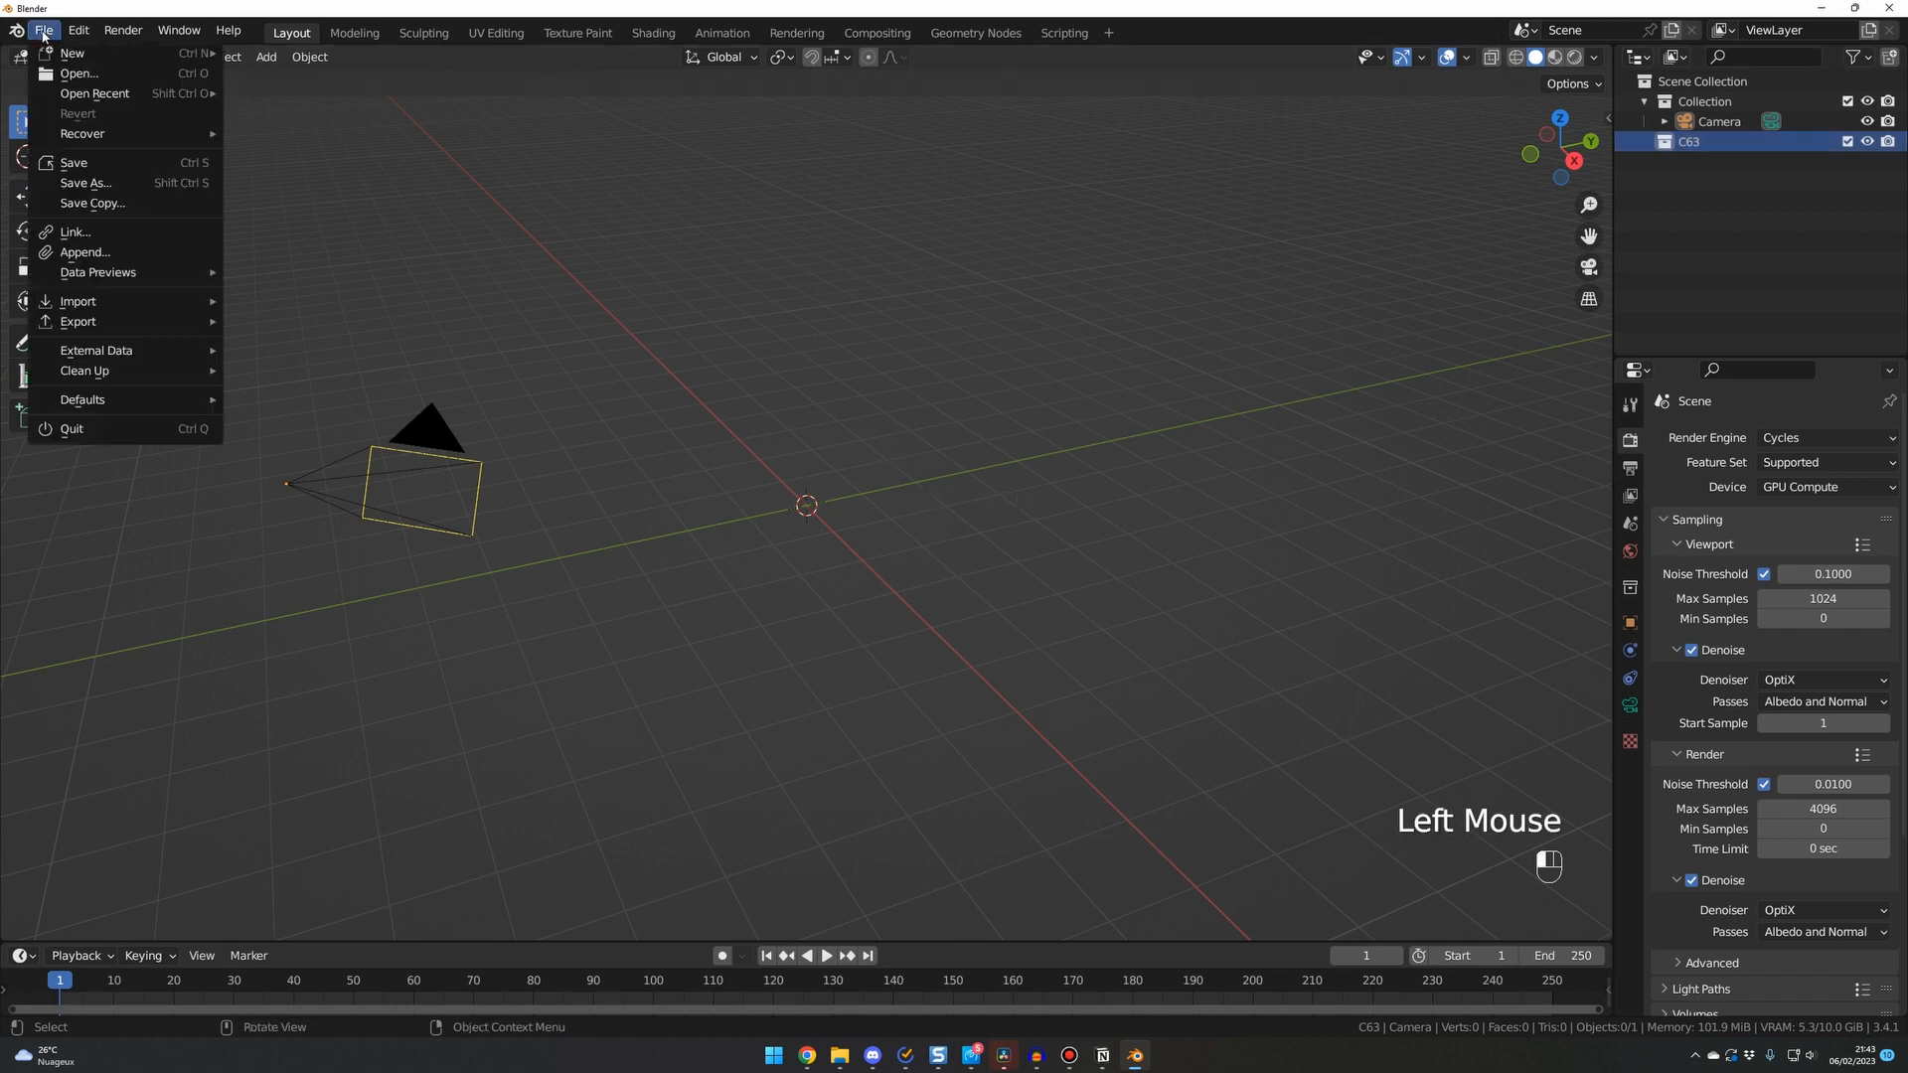
{"action": "left_click", "coordinate": [83, 253]}
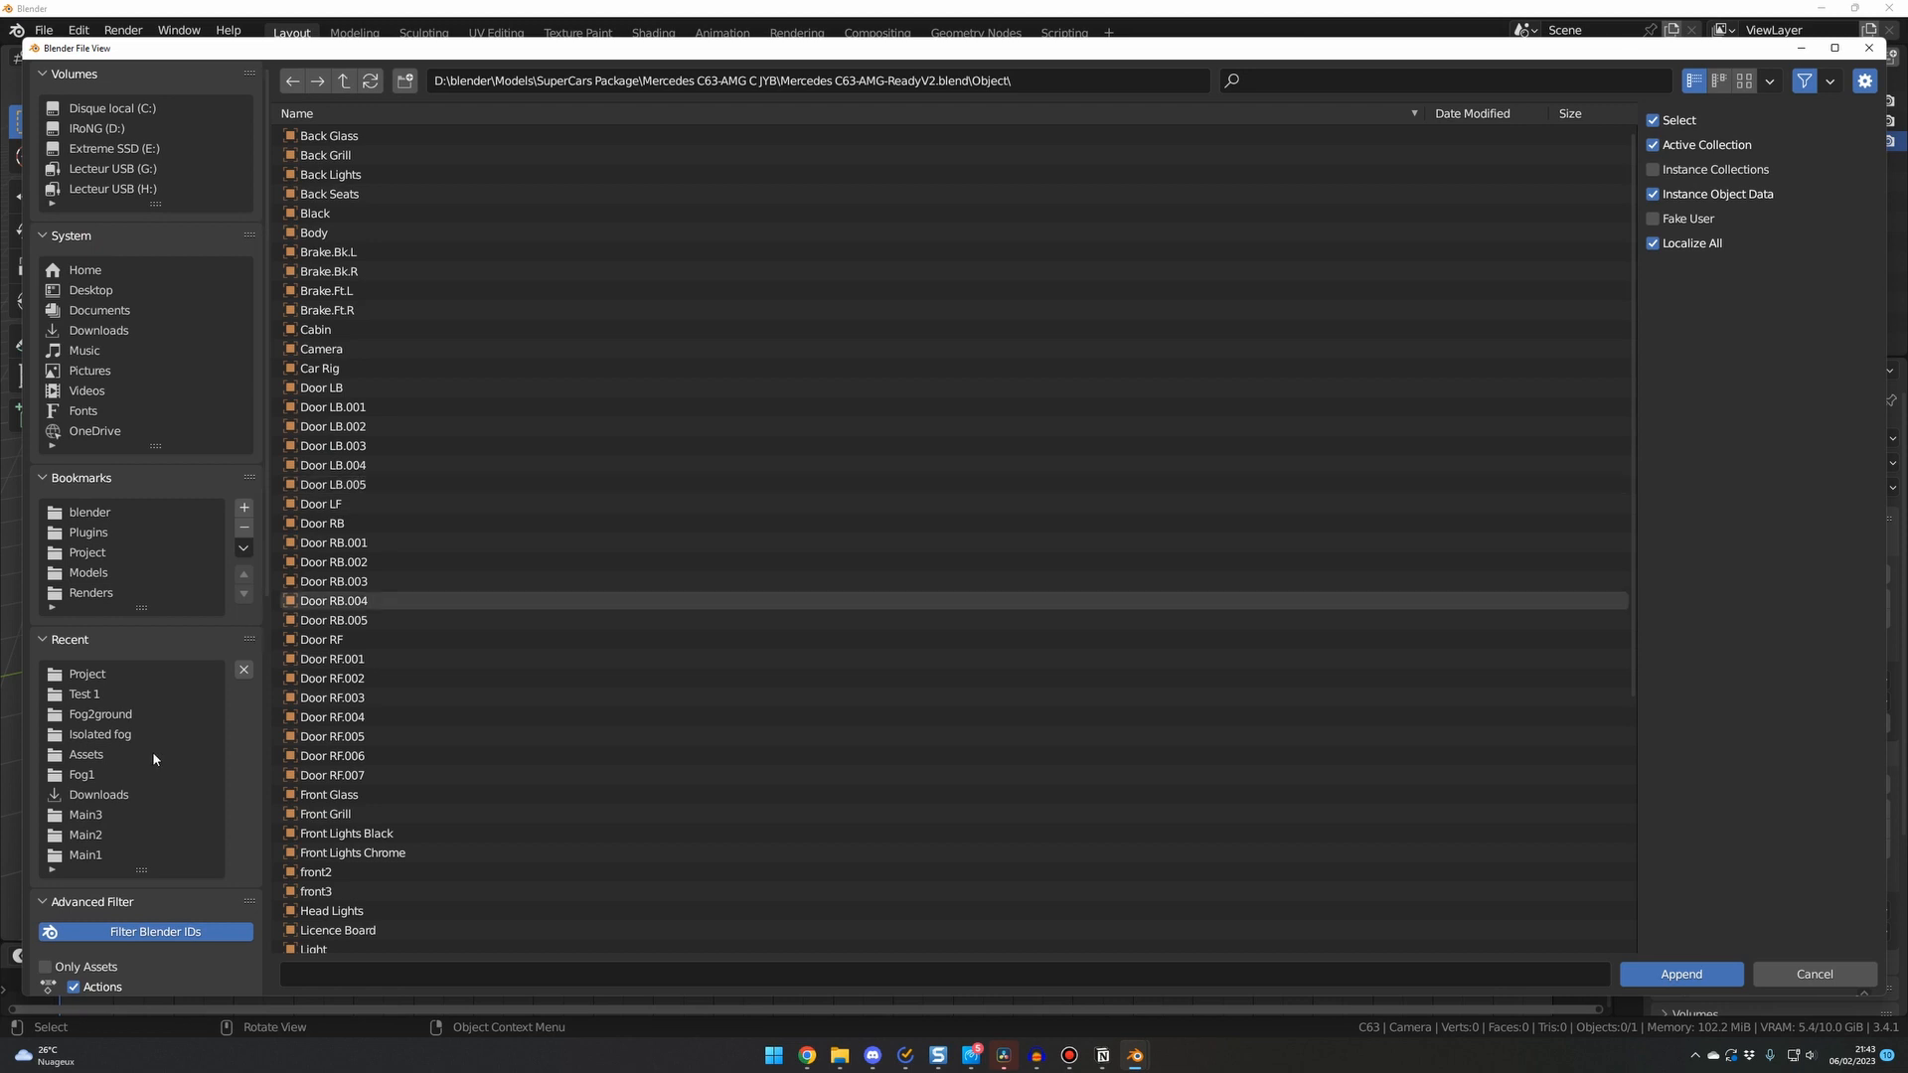
{"action": "left_click", "coordinate": [89, 572]}
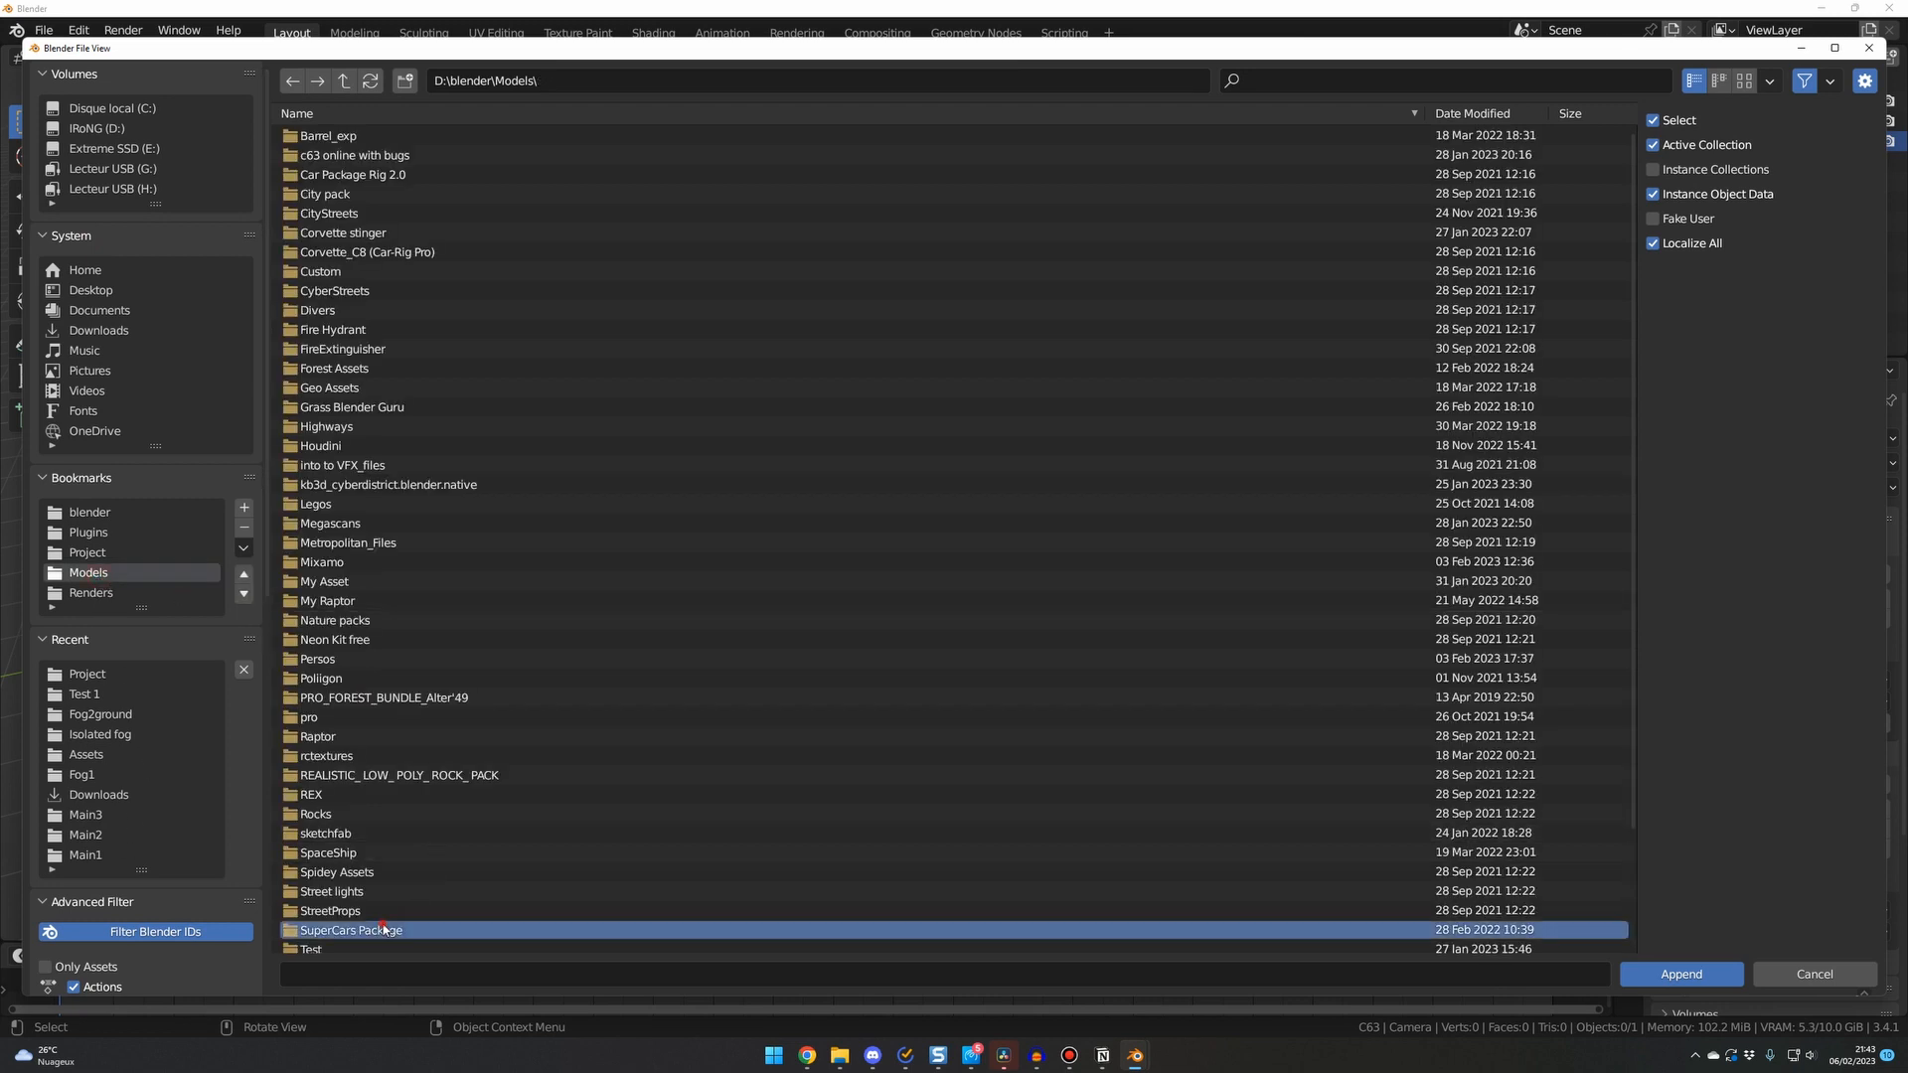
{"action": "double_click", "coordinate": [338, 915]}
{"action": "double_click", "coordinate": [367, 330]}
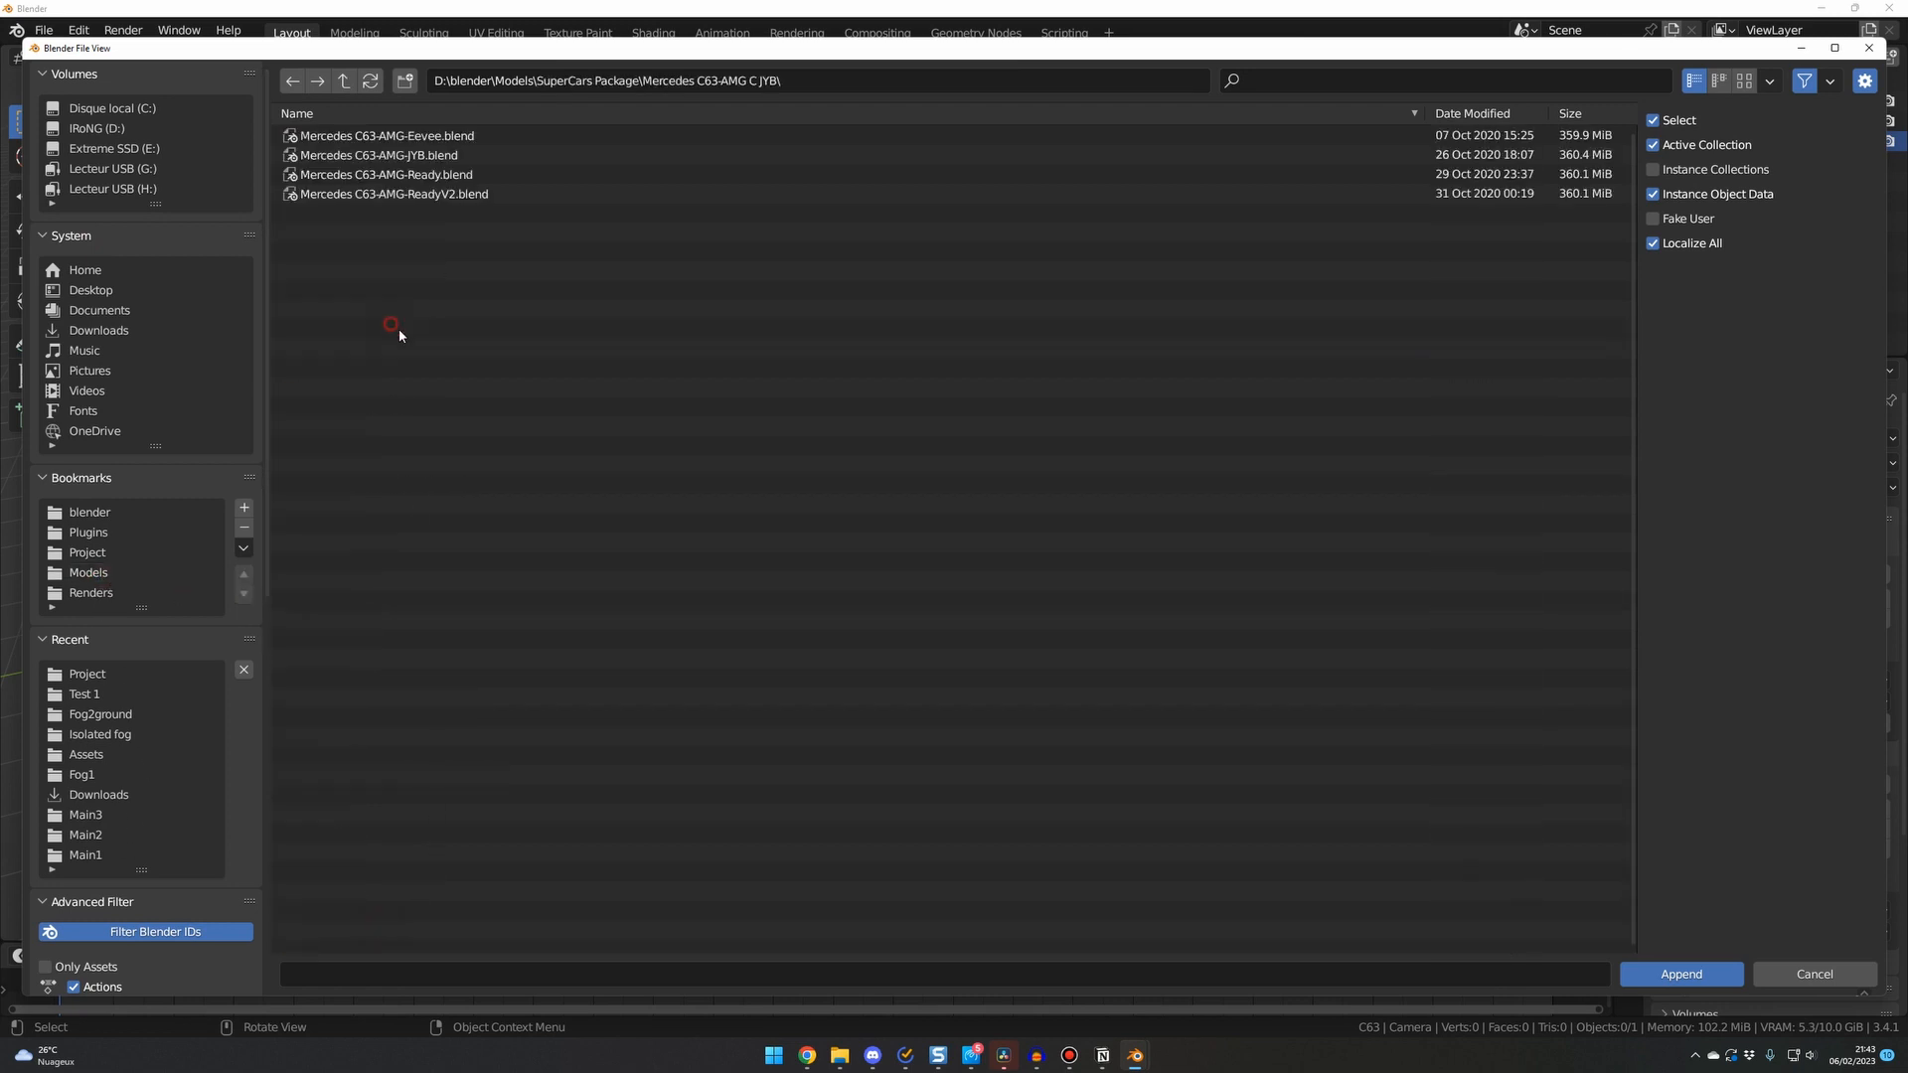
{"action": "double_click", "coordinate": [467, 195]}
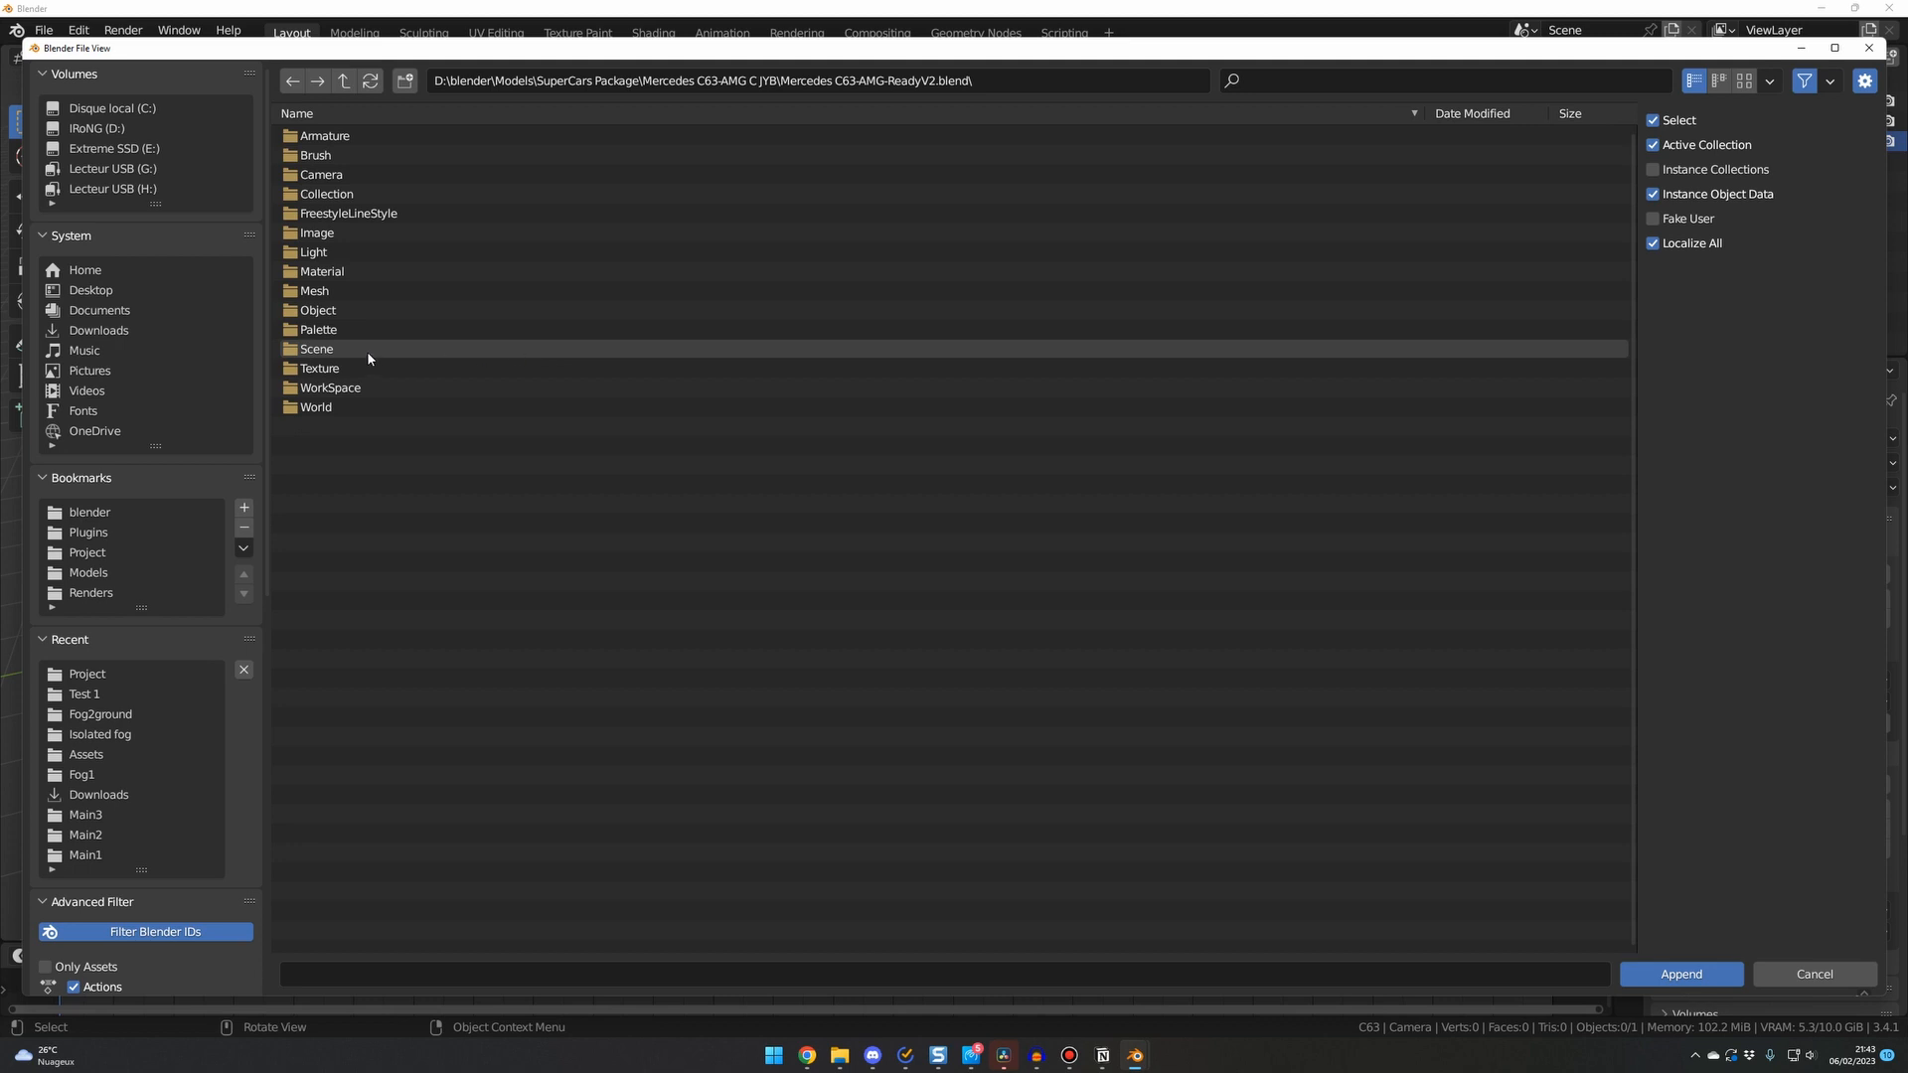
{"action": "double_click", "coordinate": [328, 313]}
{"action": "left_click", "coordinate": [711, 354]}
{"action": "key", "text": "a"}
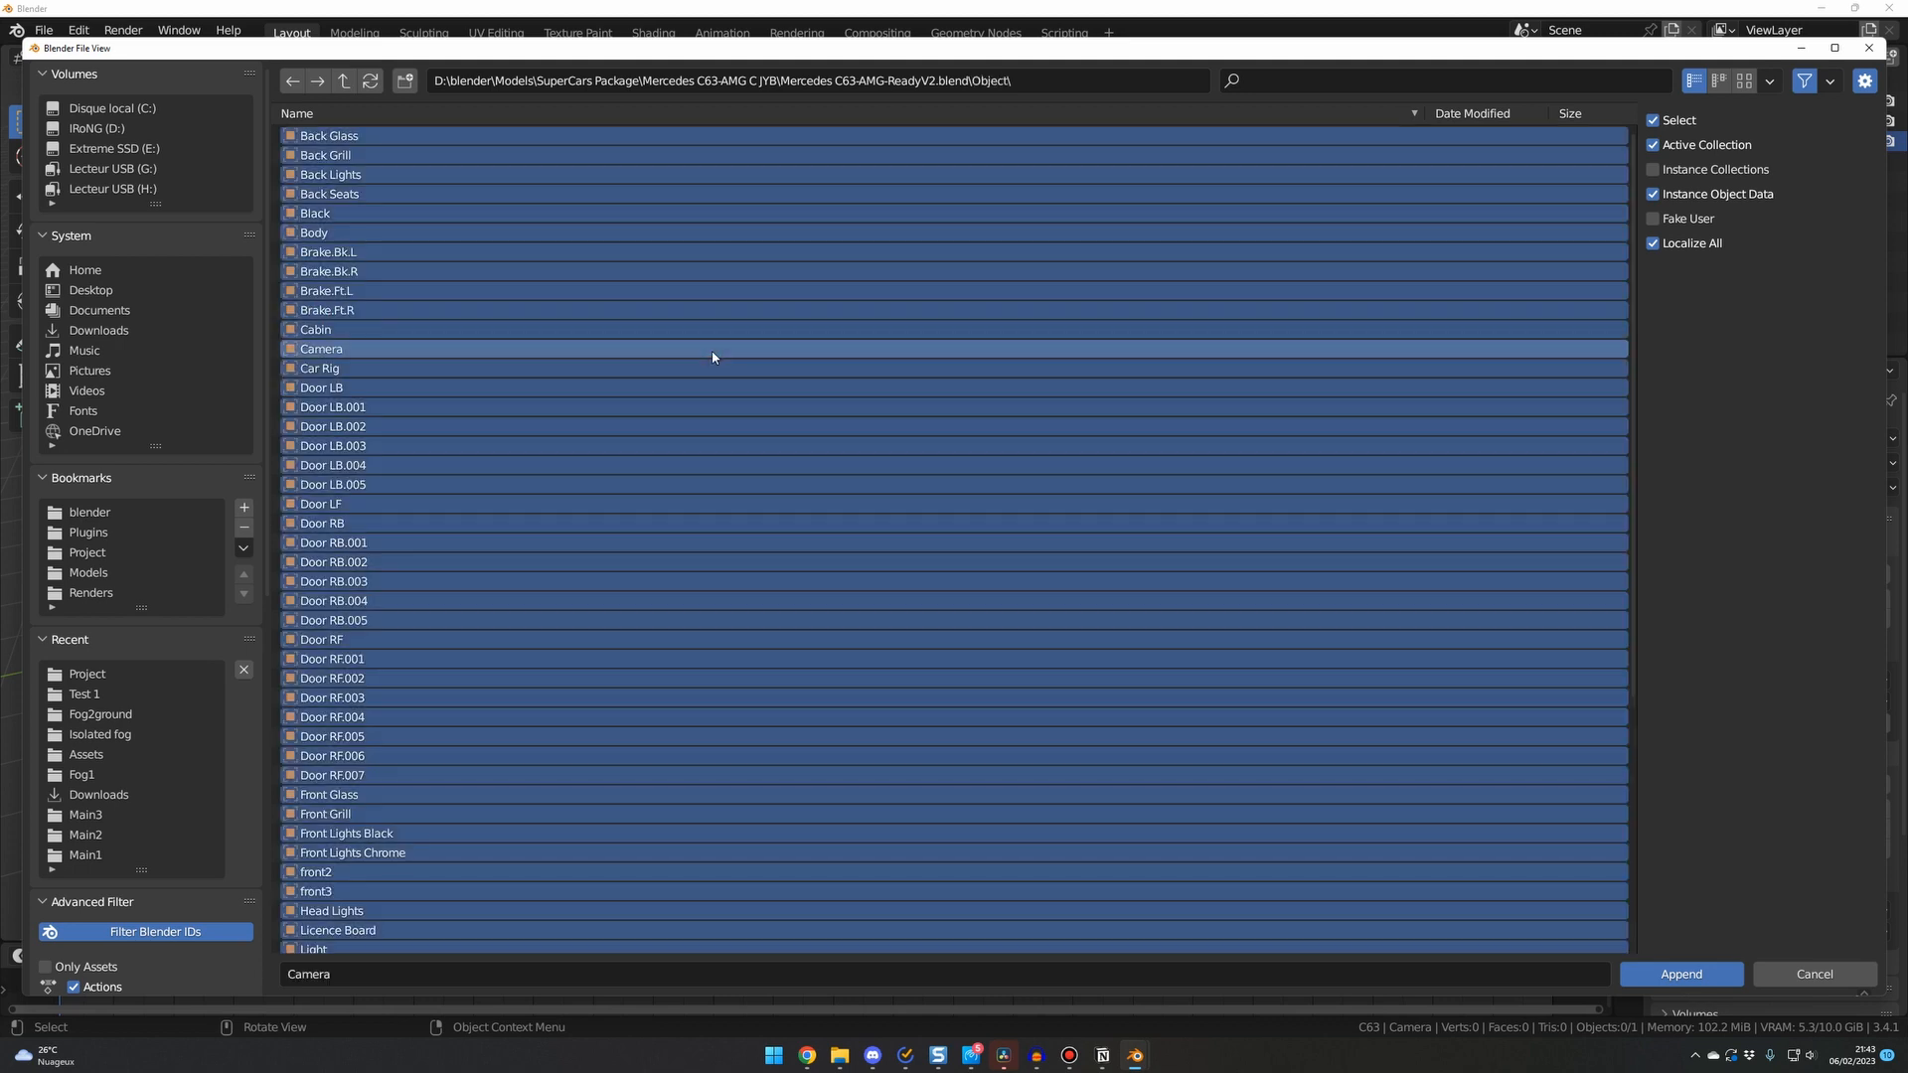
{"action": "left_click", "coordinate": [1682, 974]}
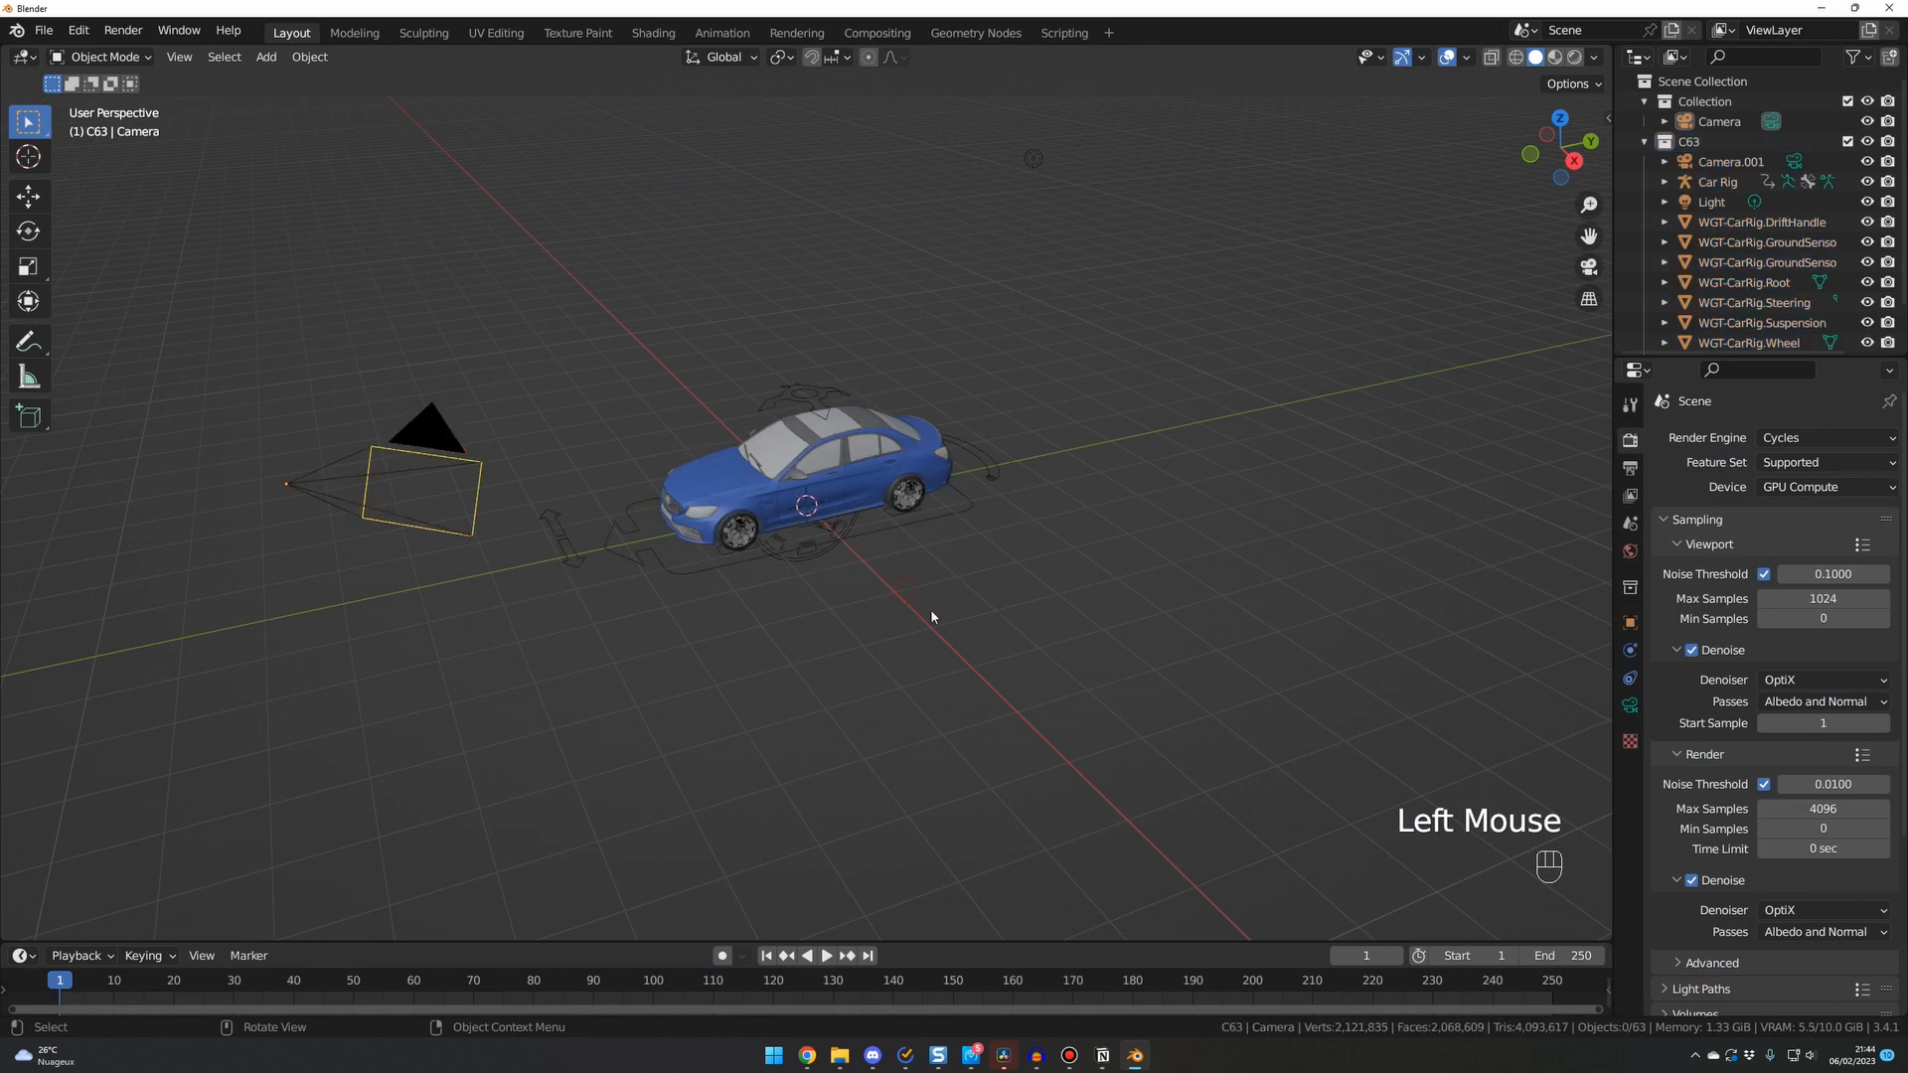
Delete the Car Rig armature and all the WGT-CarRig widget objects from the C63 collection.
{"action": "middle_click_drag", "start_coordinate": [932, 616], "coordinate": [901, 593]}
{"action": "scroll", "coordinate": [949, 575], "scroll_direction": "up", "scroll_amount": 2}
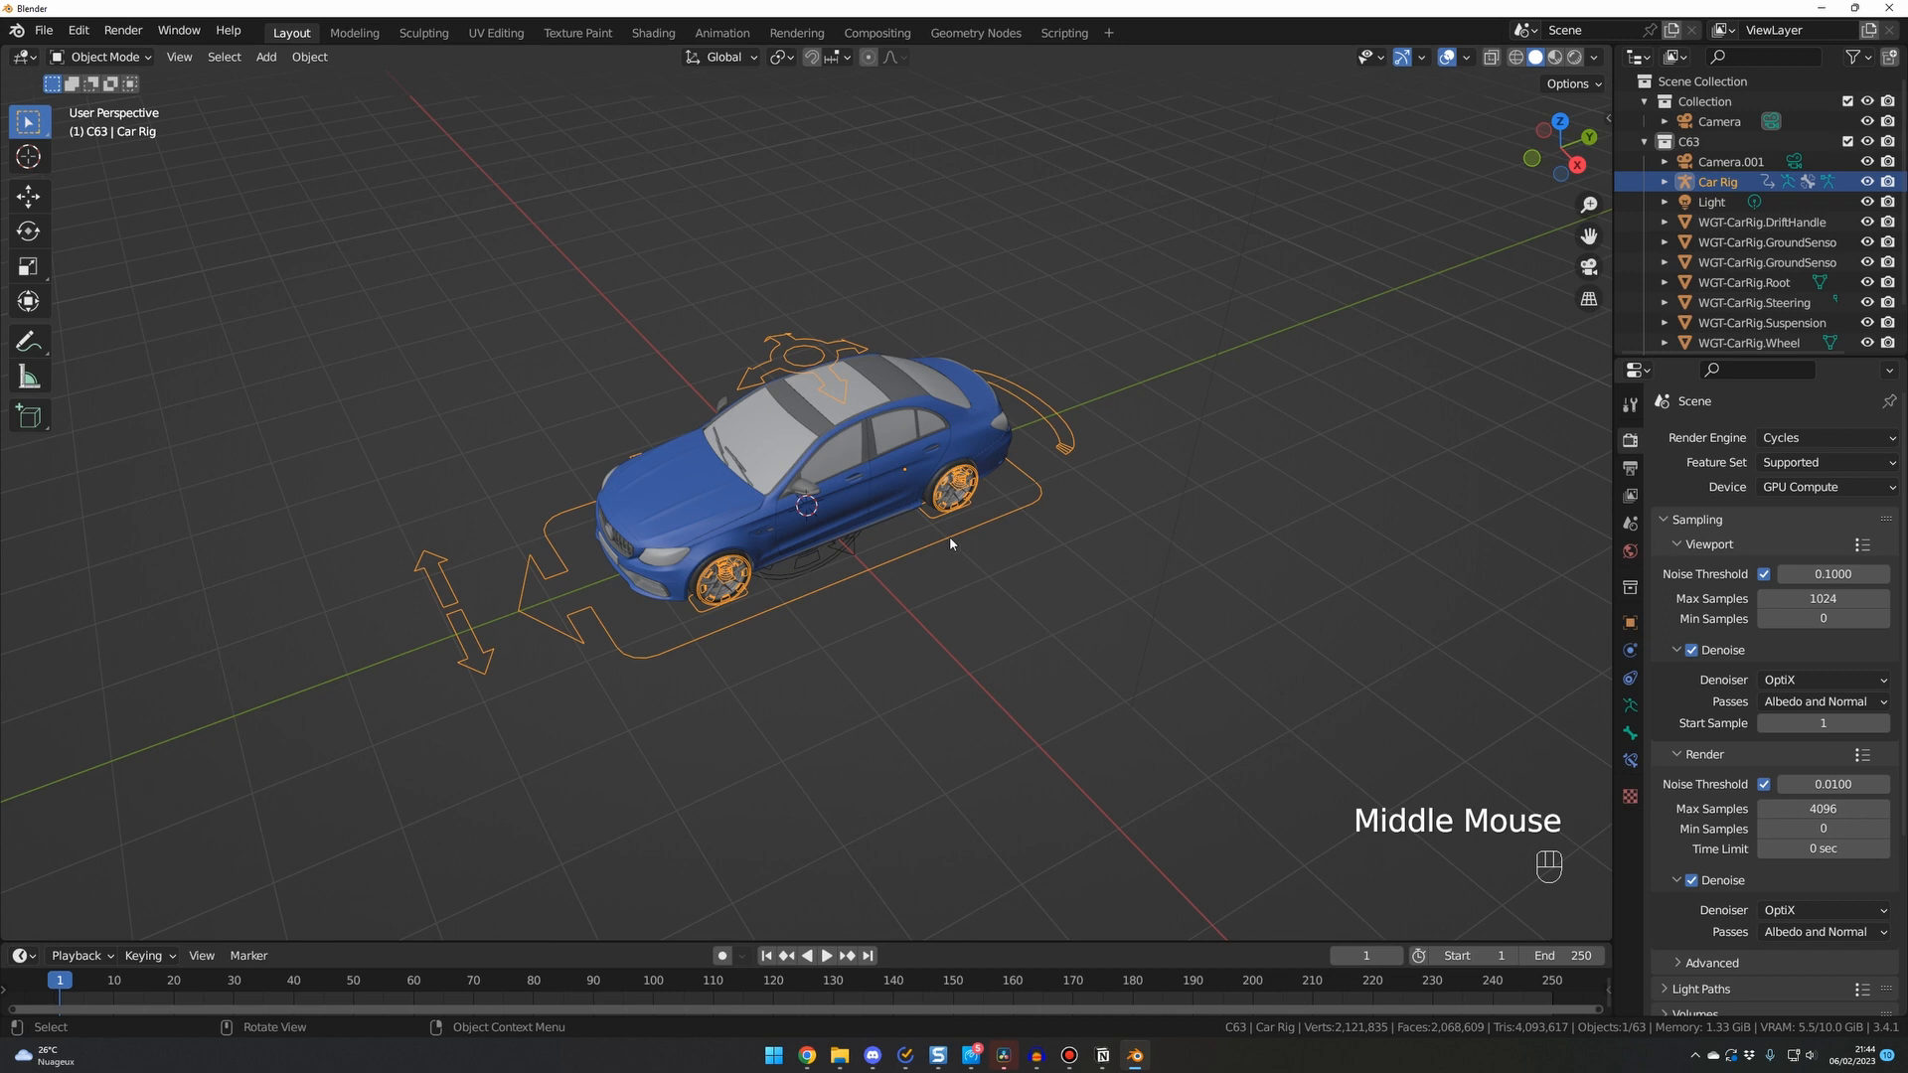
{"action": "key", "text": "Delete"}
{"action": "scroll", "coordinate": [1785, 270], "scroll_direction": "down", "scroll_amount": 2}
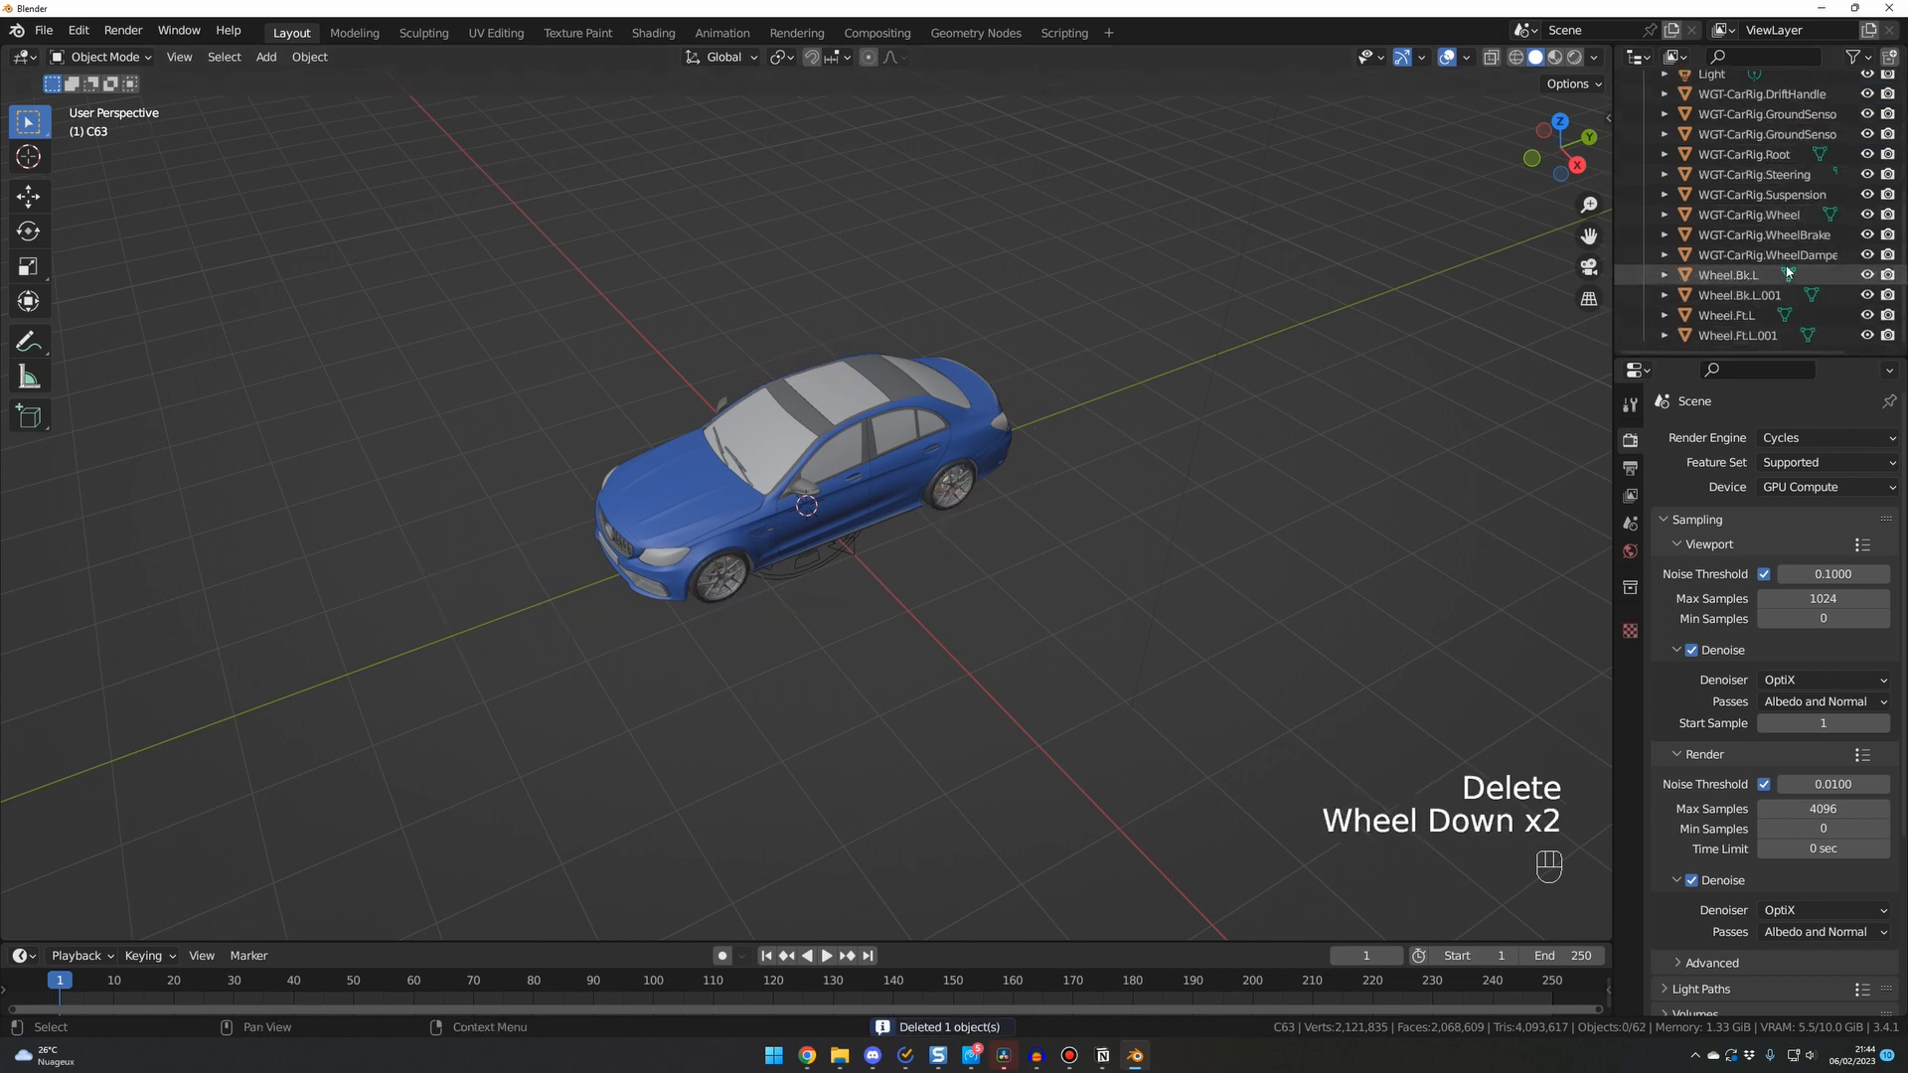
{"action": "scroll", "coordinate": [1785, 275], "scroll_direction": "up", "scroll_amount": 1}
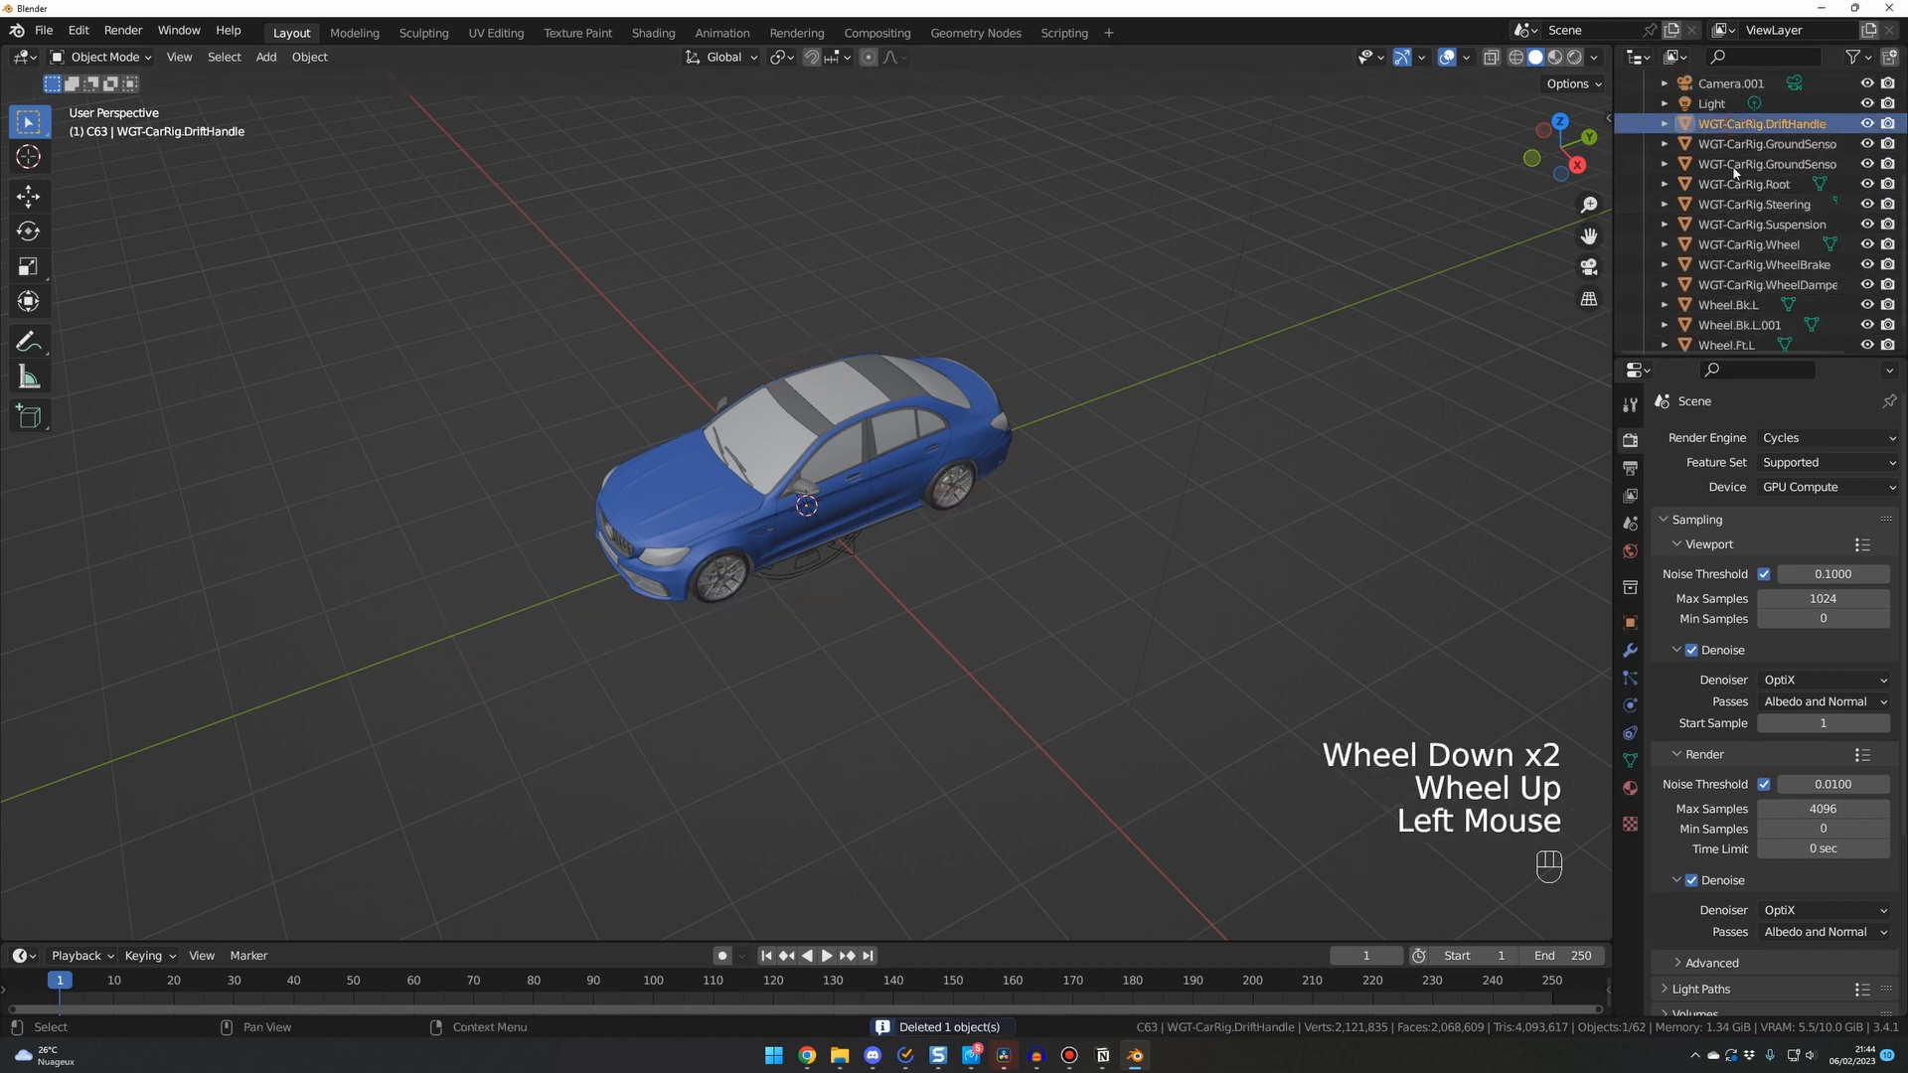
{"action": "left_click", "coordinate": [1740, 286], "text": "shift"}
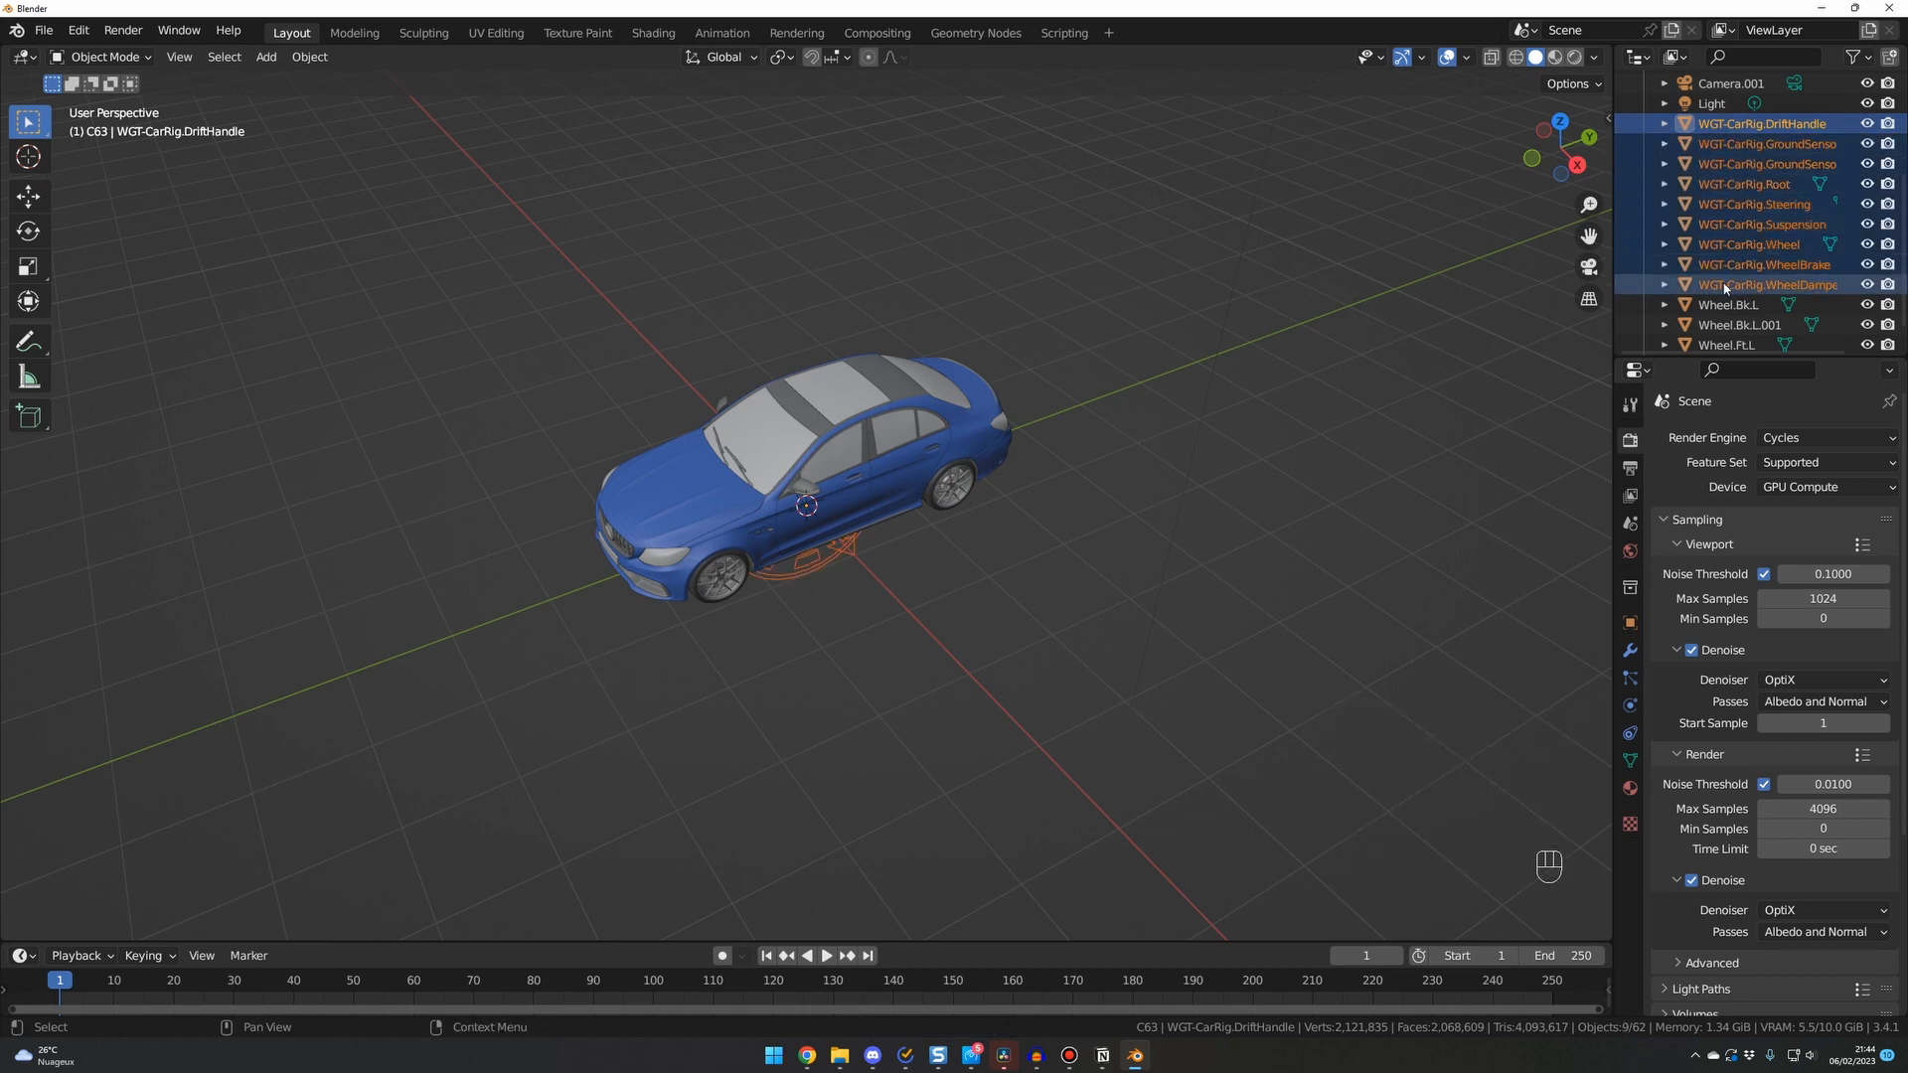
{"action": "key", "text": "Delete"}
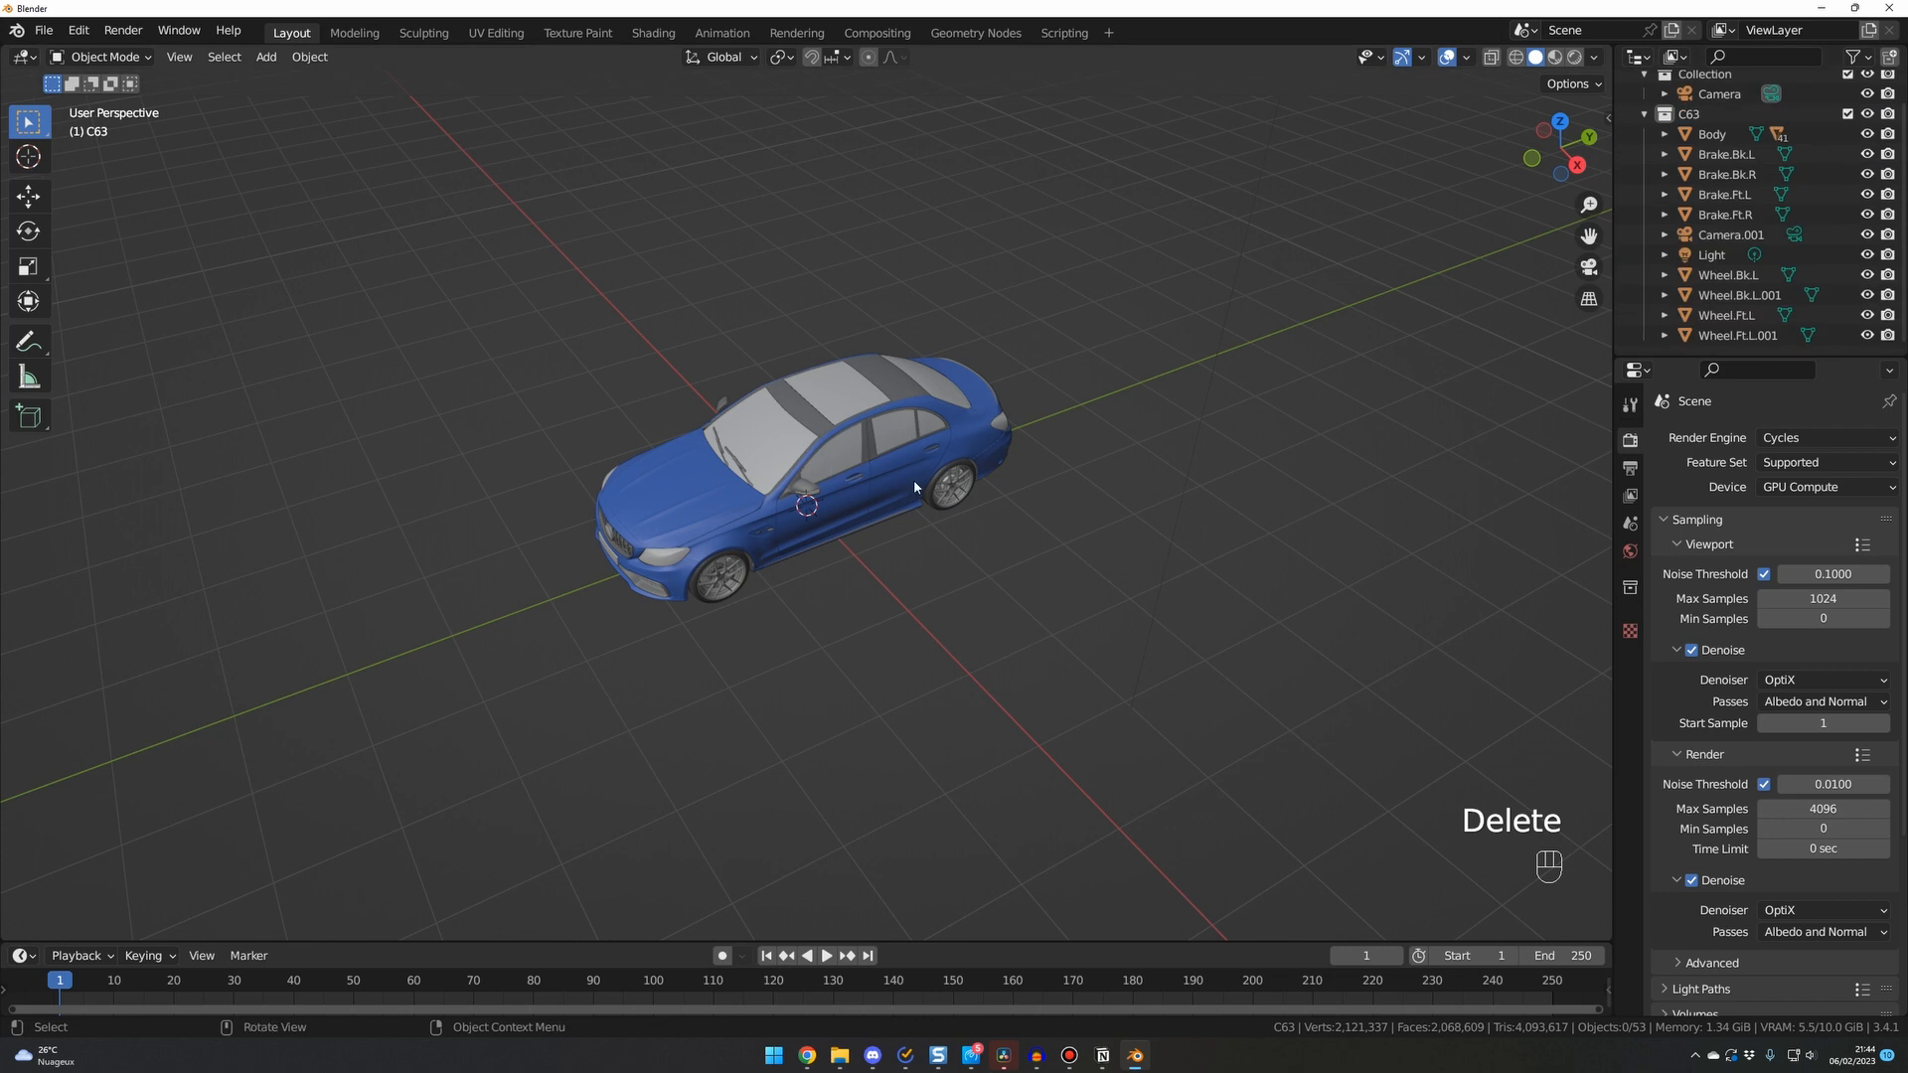
Delete the imported light and Camera.001 from the C63 collection.
{"action": "middle_click_drag", "start_coordinate": [914, 482], "coordinate": [912, 453]}
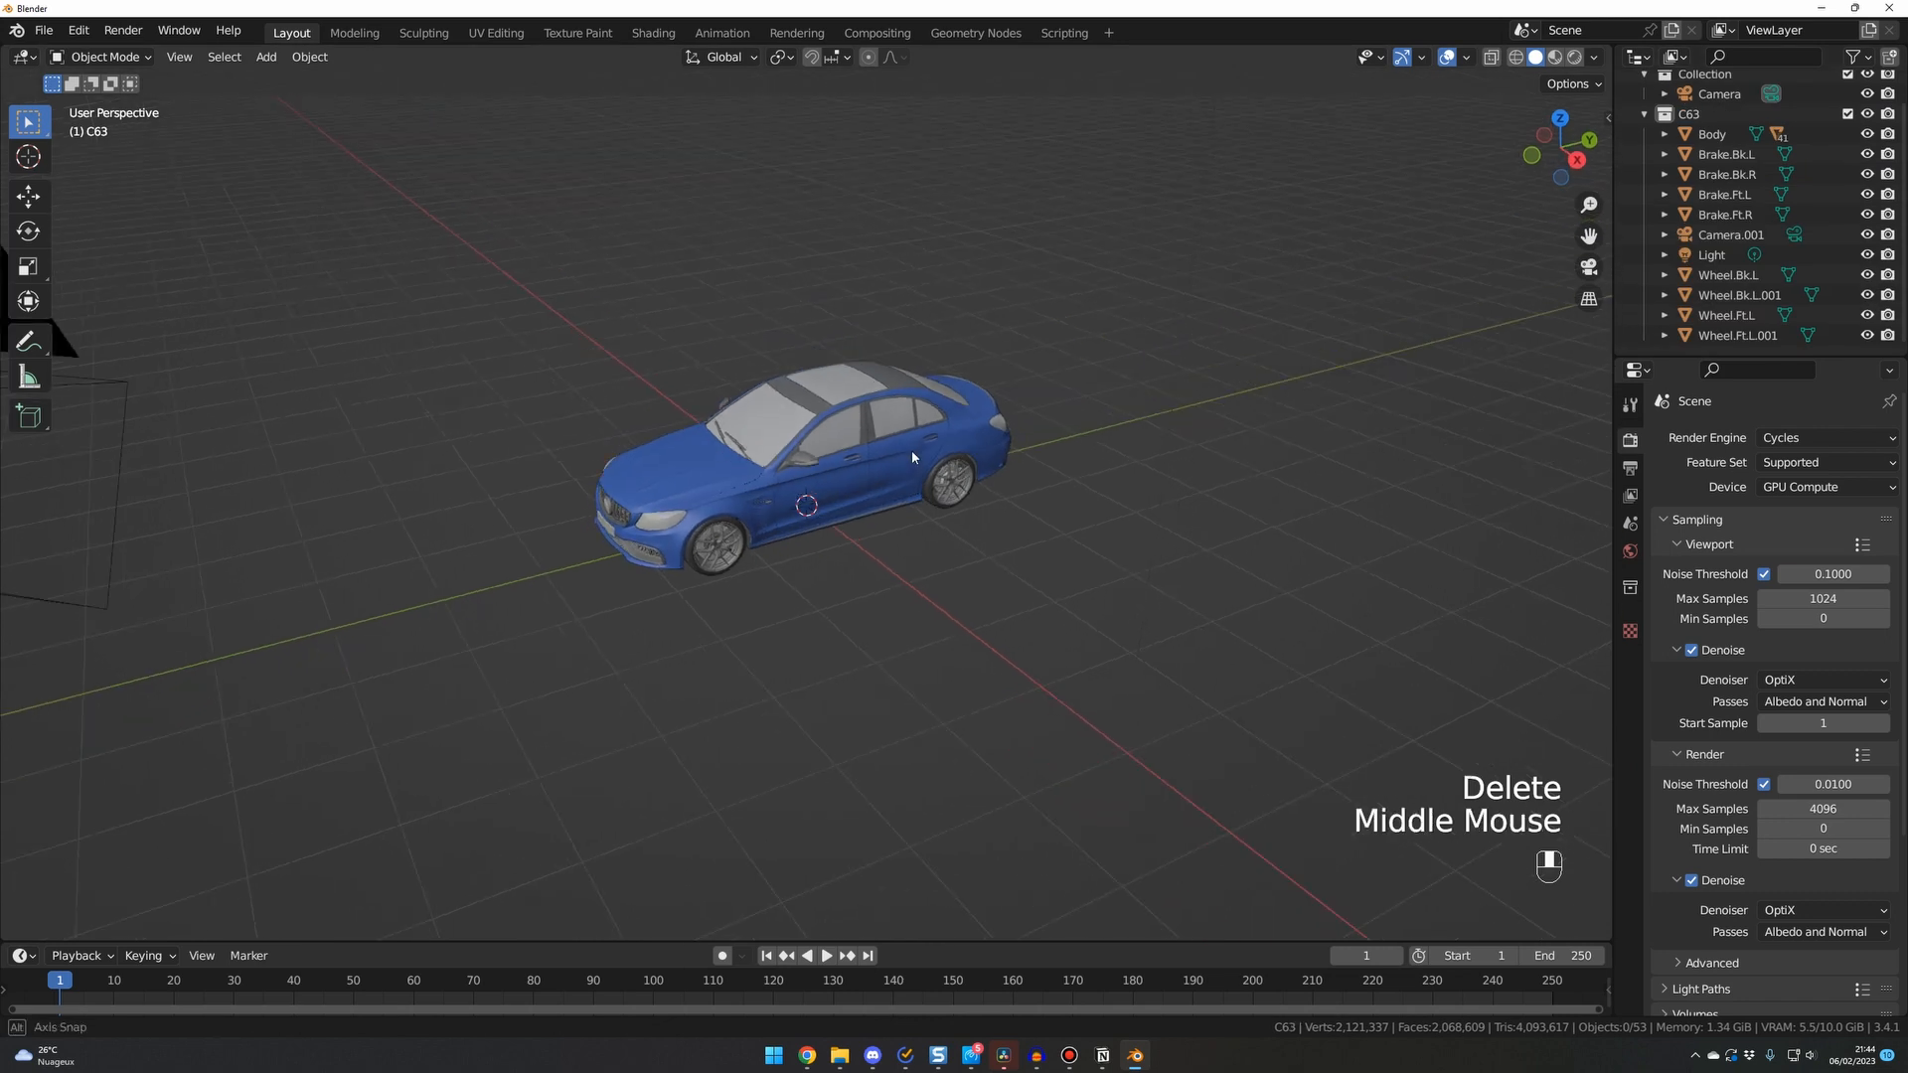
{"action": "left_click", "coordinate": [1711, 257]}
{"action": "key", "text": "Delete"}
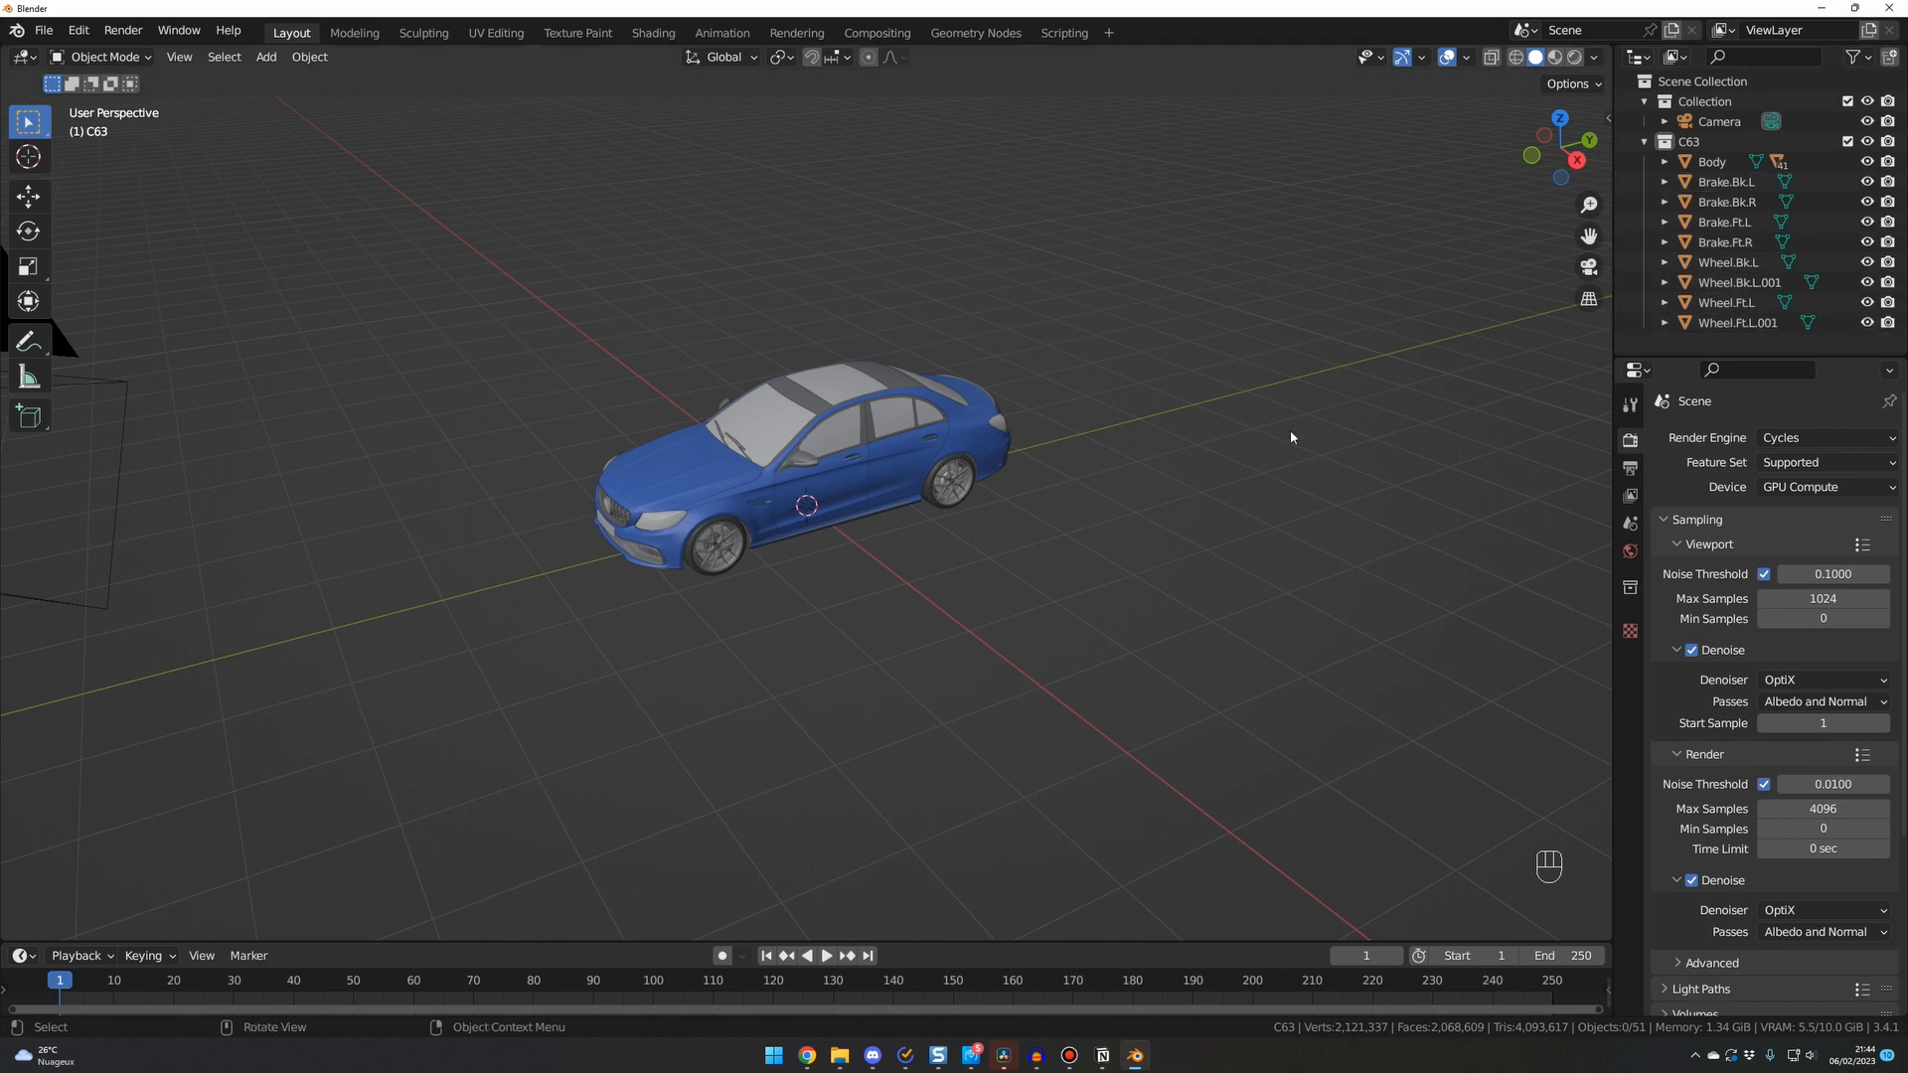
Select the car body and display its transform values in a narrowed sidebar to check the car's real-world dimensions.
{"action": "middle_click_drag", "start_coordinate": [1291, 438], "coordinate": [1283, 460]}
{"action": "left_click", "coordinate": [1320, 396]}
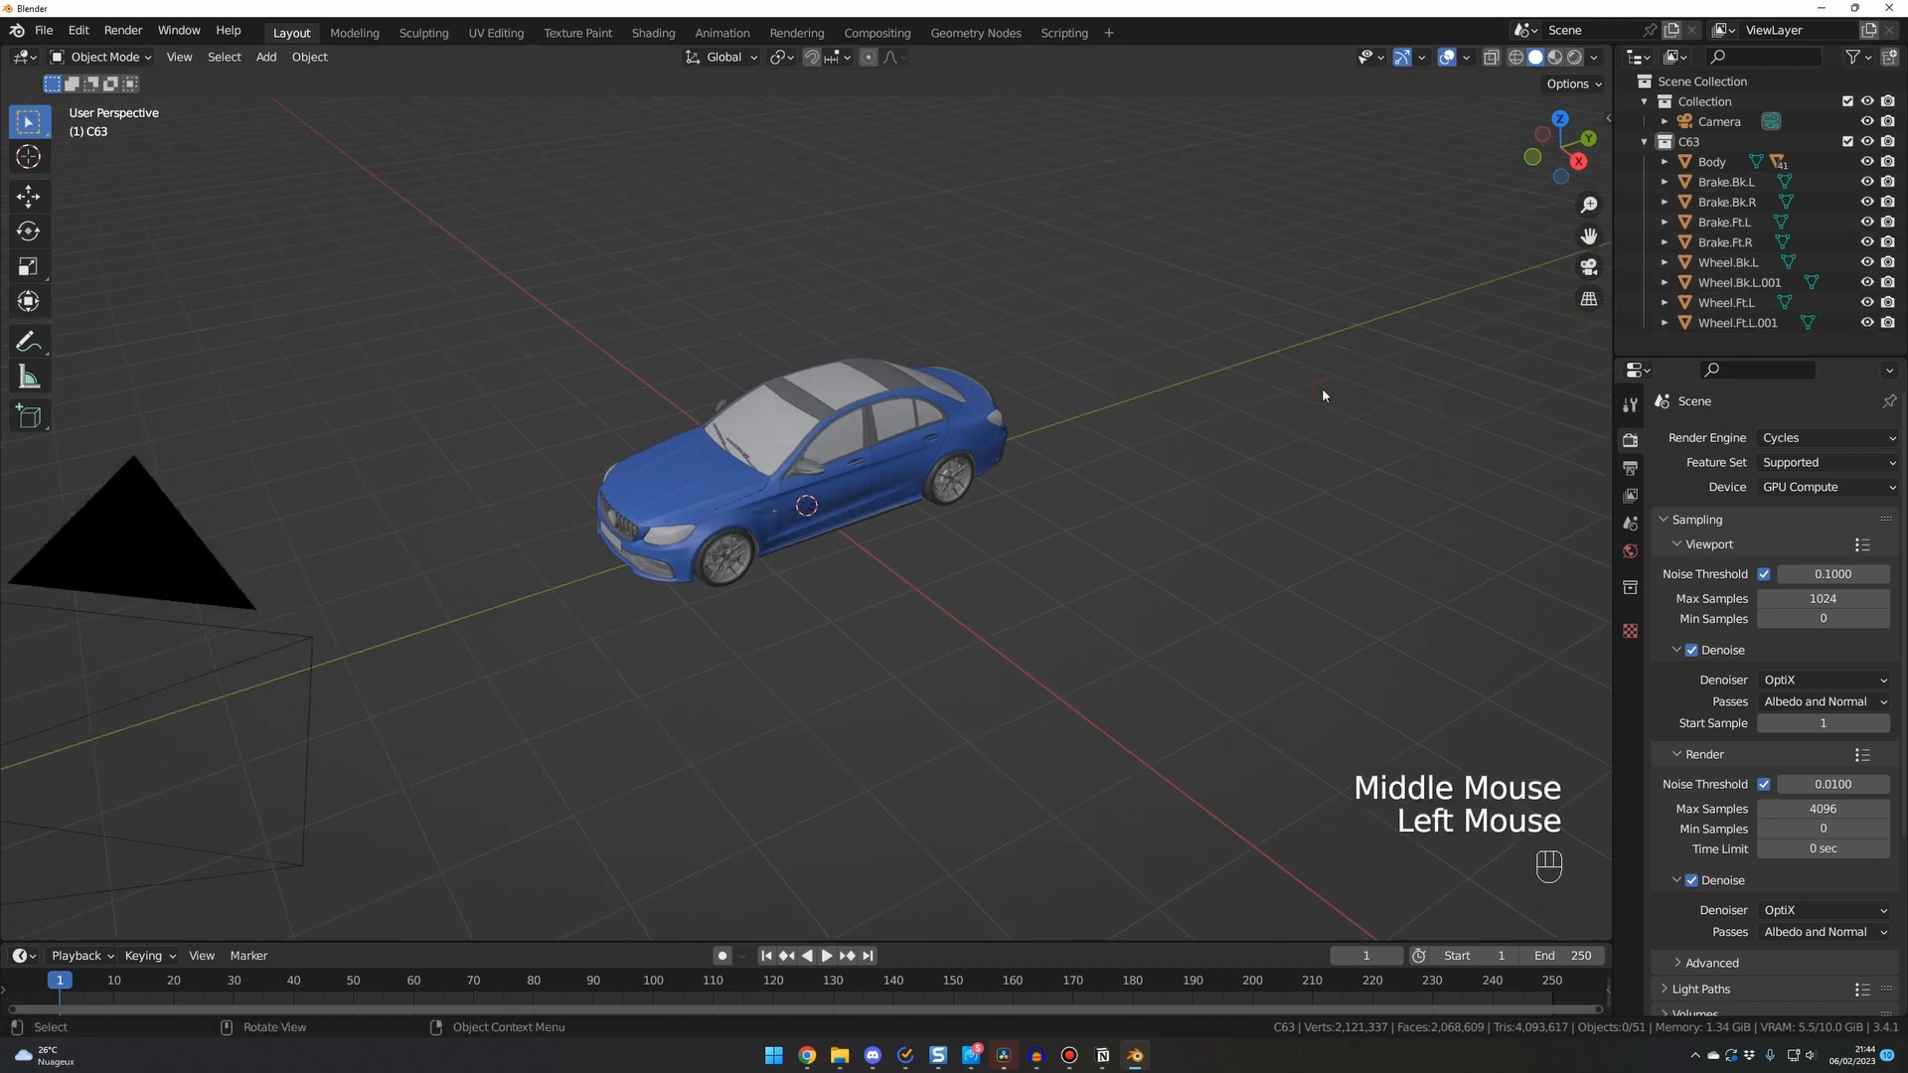
{"action": "key", "text": "n"}
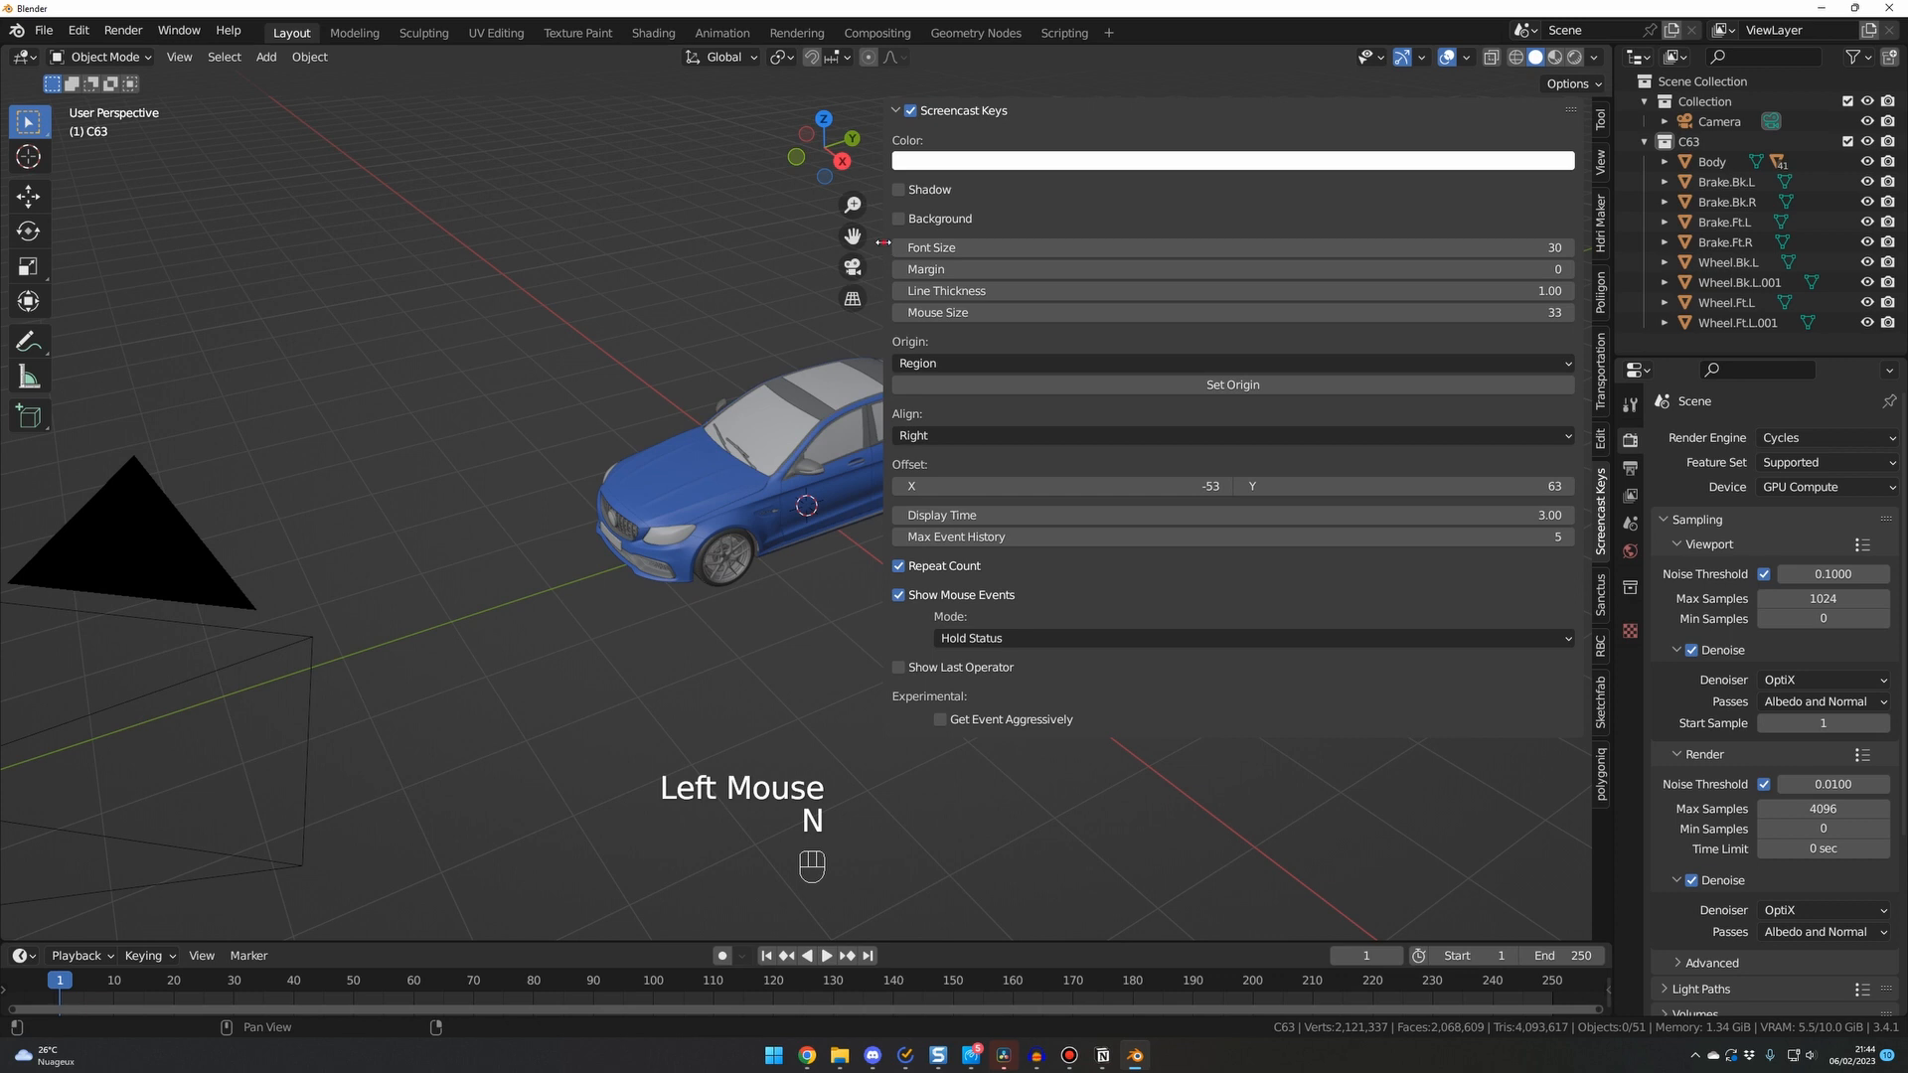
{"action": "left_click_drag", "start_coordinate": [883, 242], "coordinate": [1226, 246]}
{"action": "left_click", "coordinate": [772, 494]}
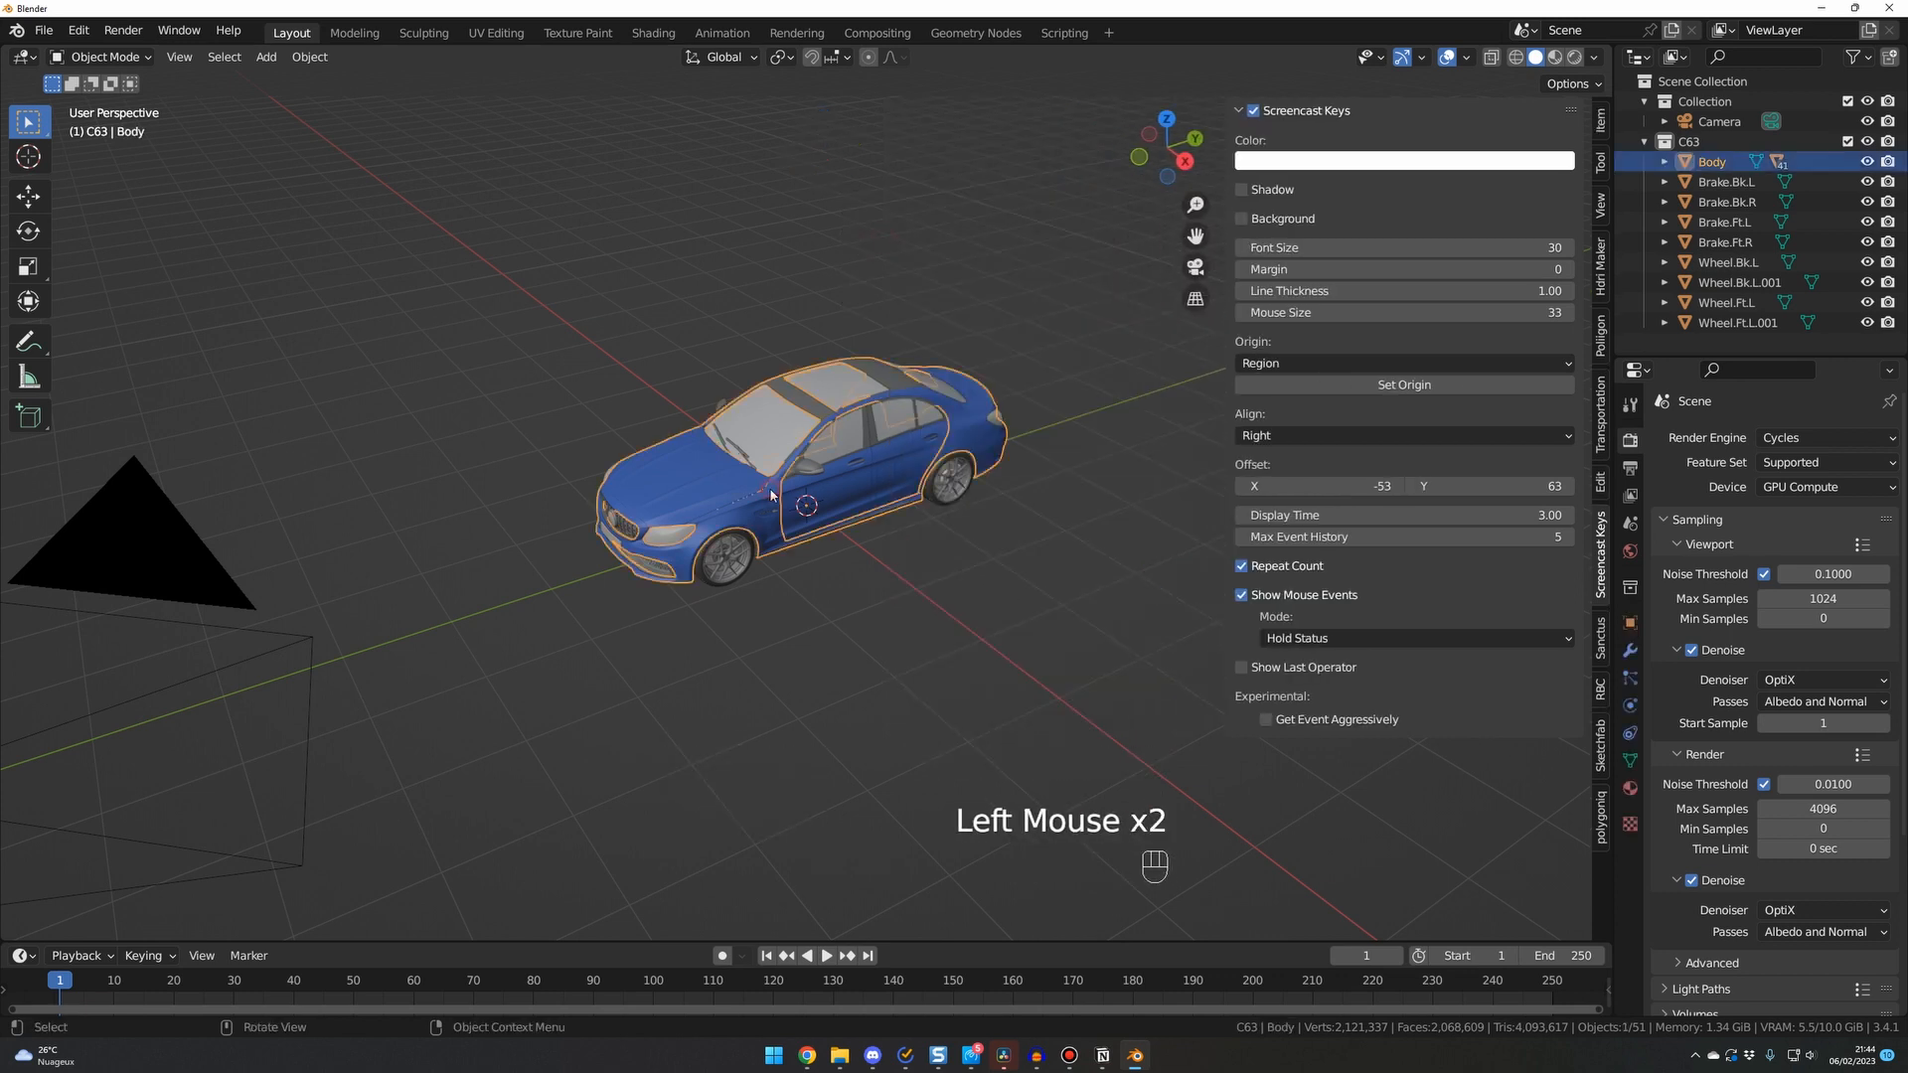
{"action": "left_click", "coordinate": [1601, 123]}
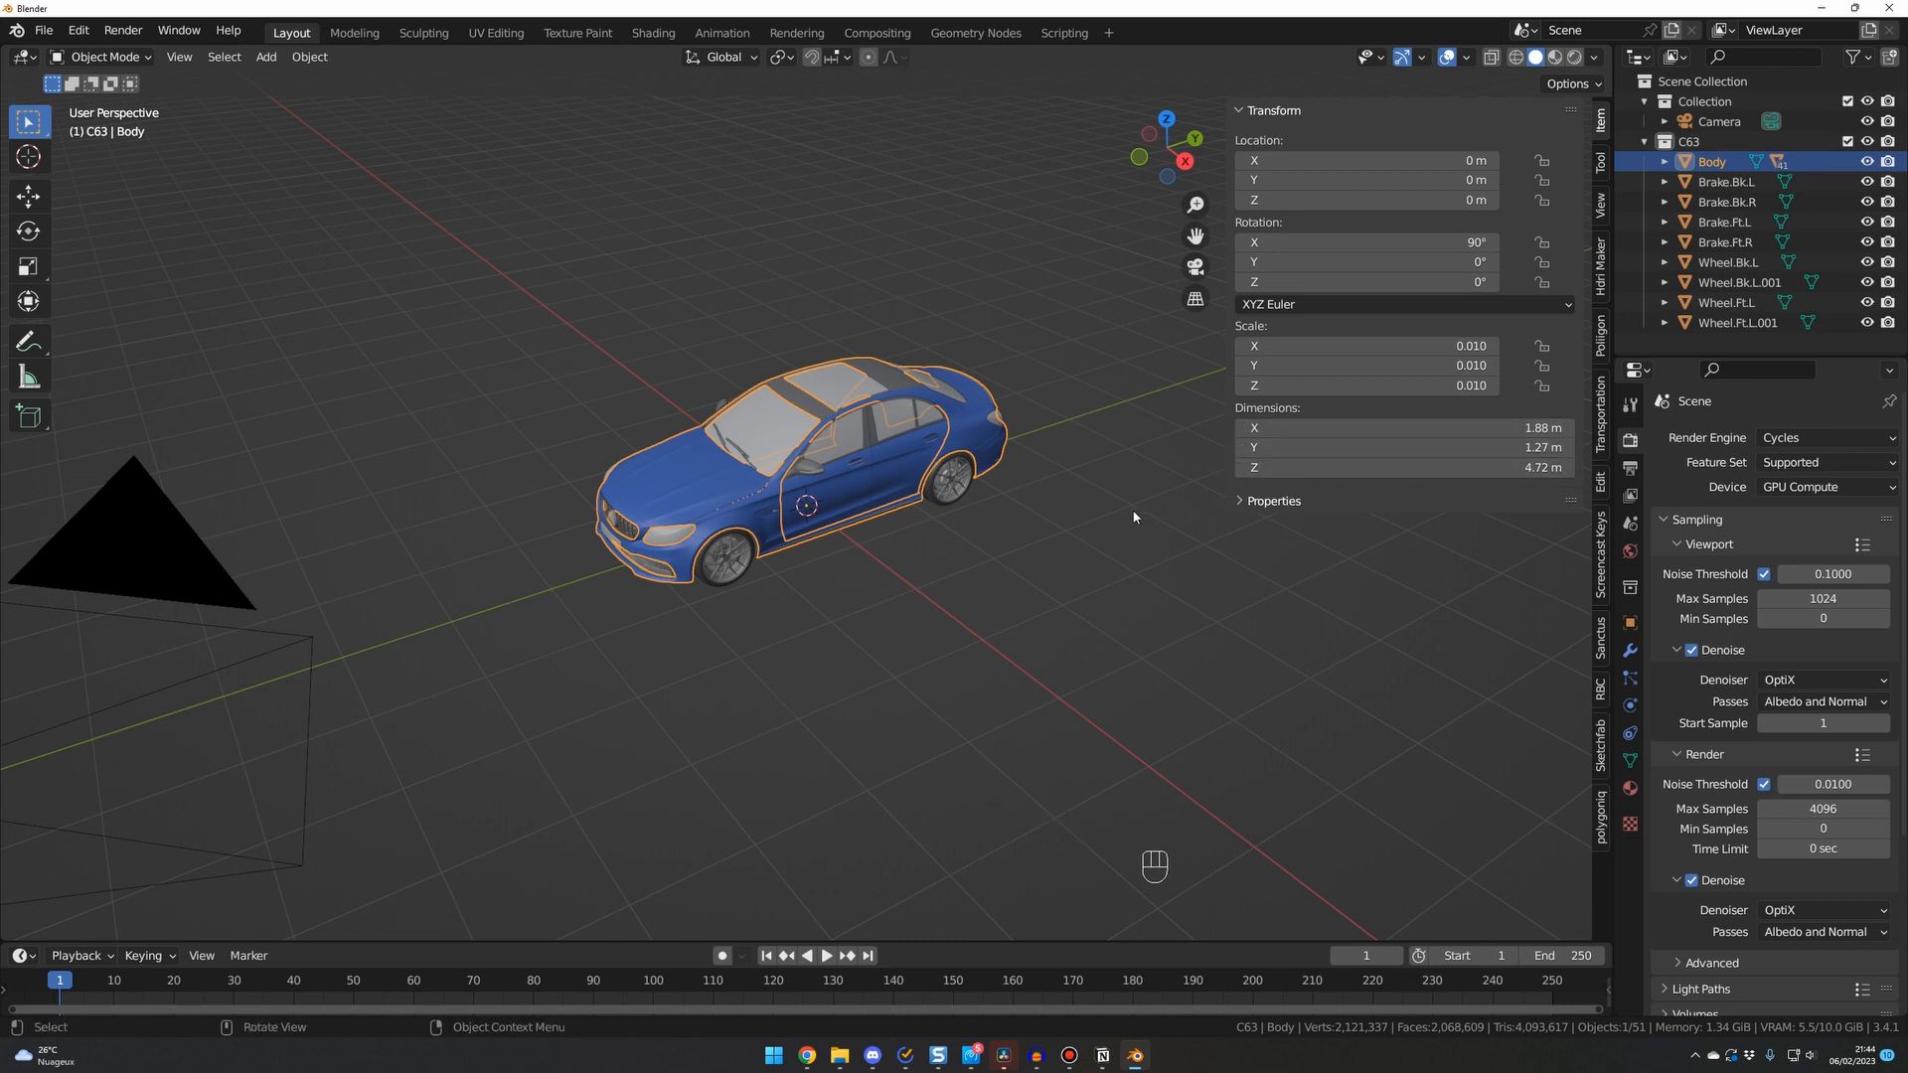
{"action": "middle_click_drag", "start_coordinate": [1105, 522], "coordinate": [1103, 523]}
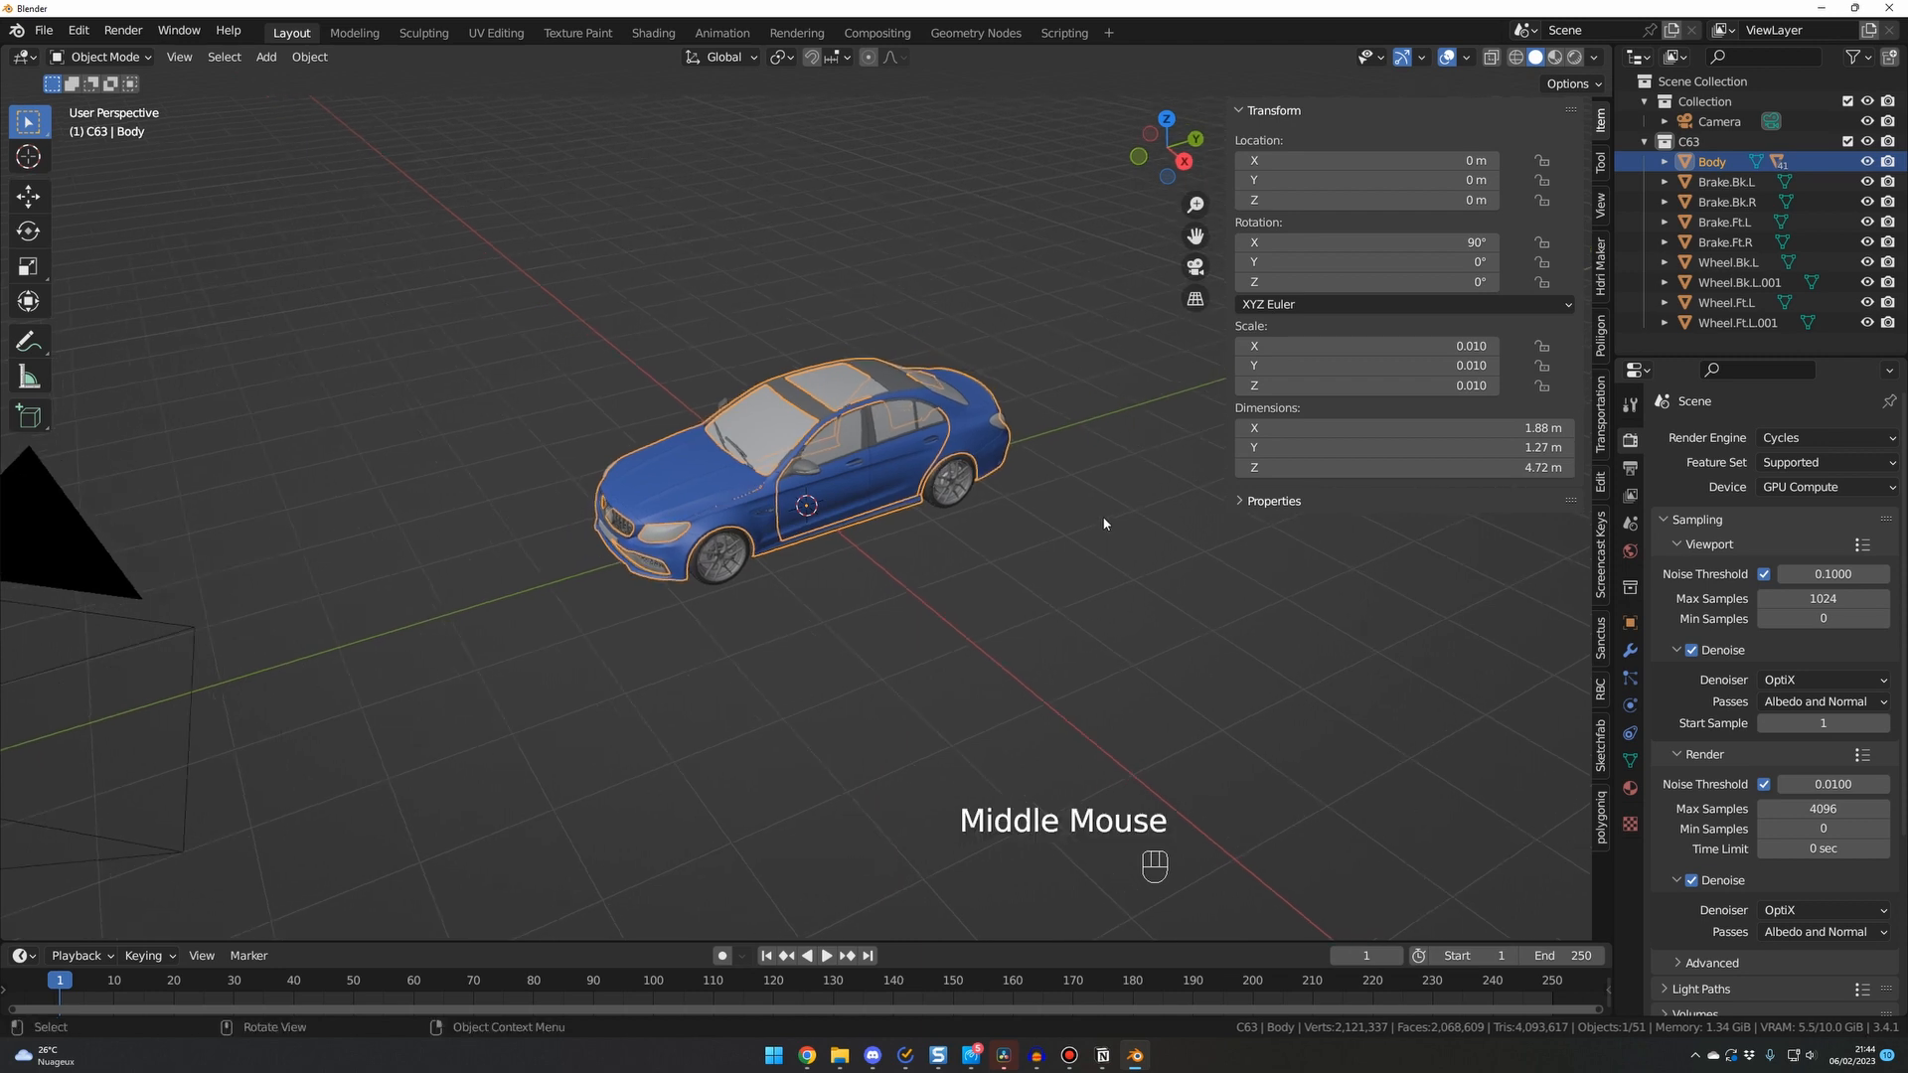
Select the whole car, including body, brakes and wheels, and scale it up until the body is about 5.35 m long.
{"action": "left_click_drag", "start_coordinate": [528, 277], "coordinate": [1088, 616]}
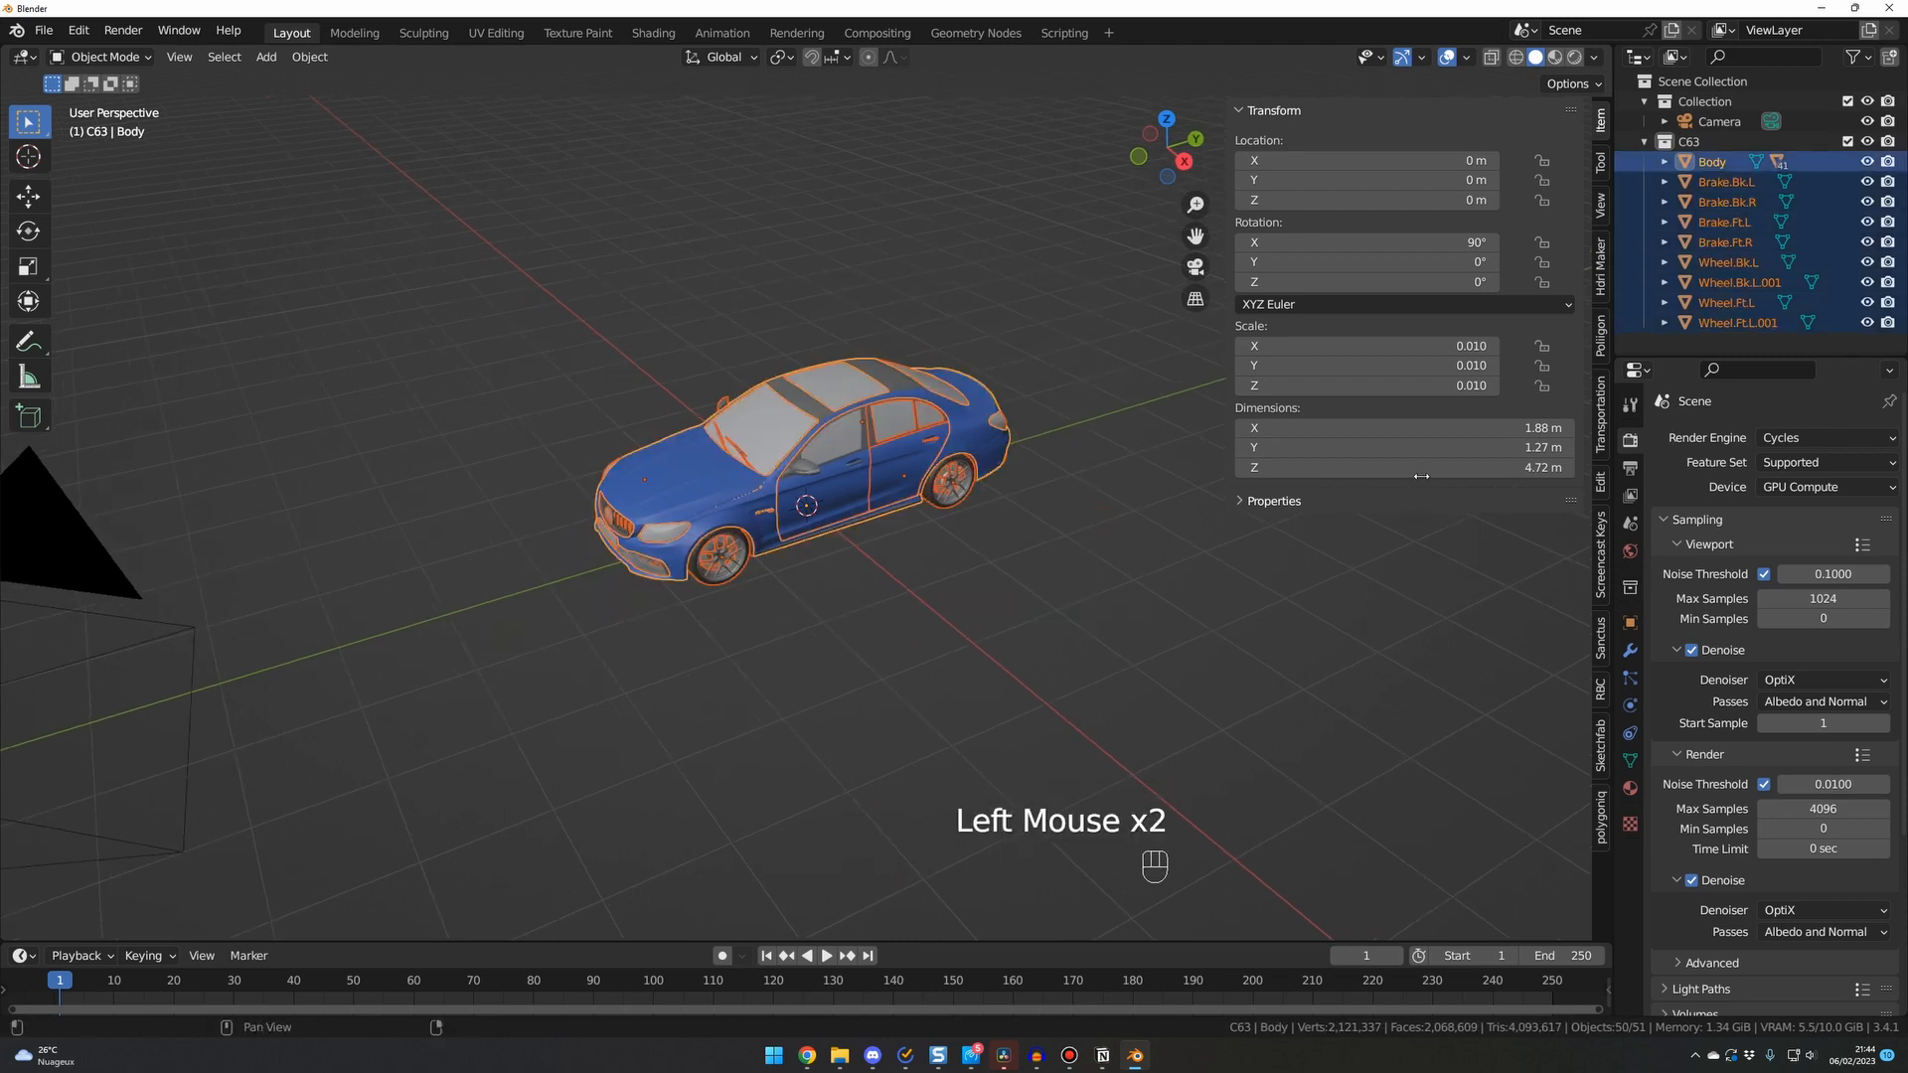
{"action": "key", "text": "s"}
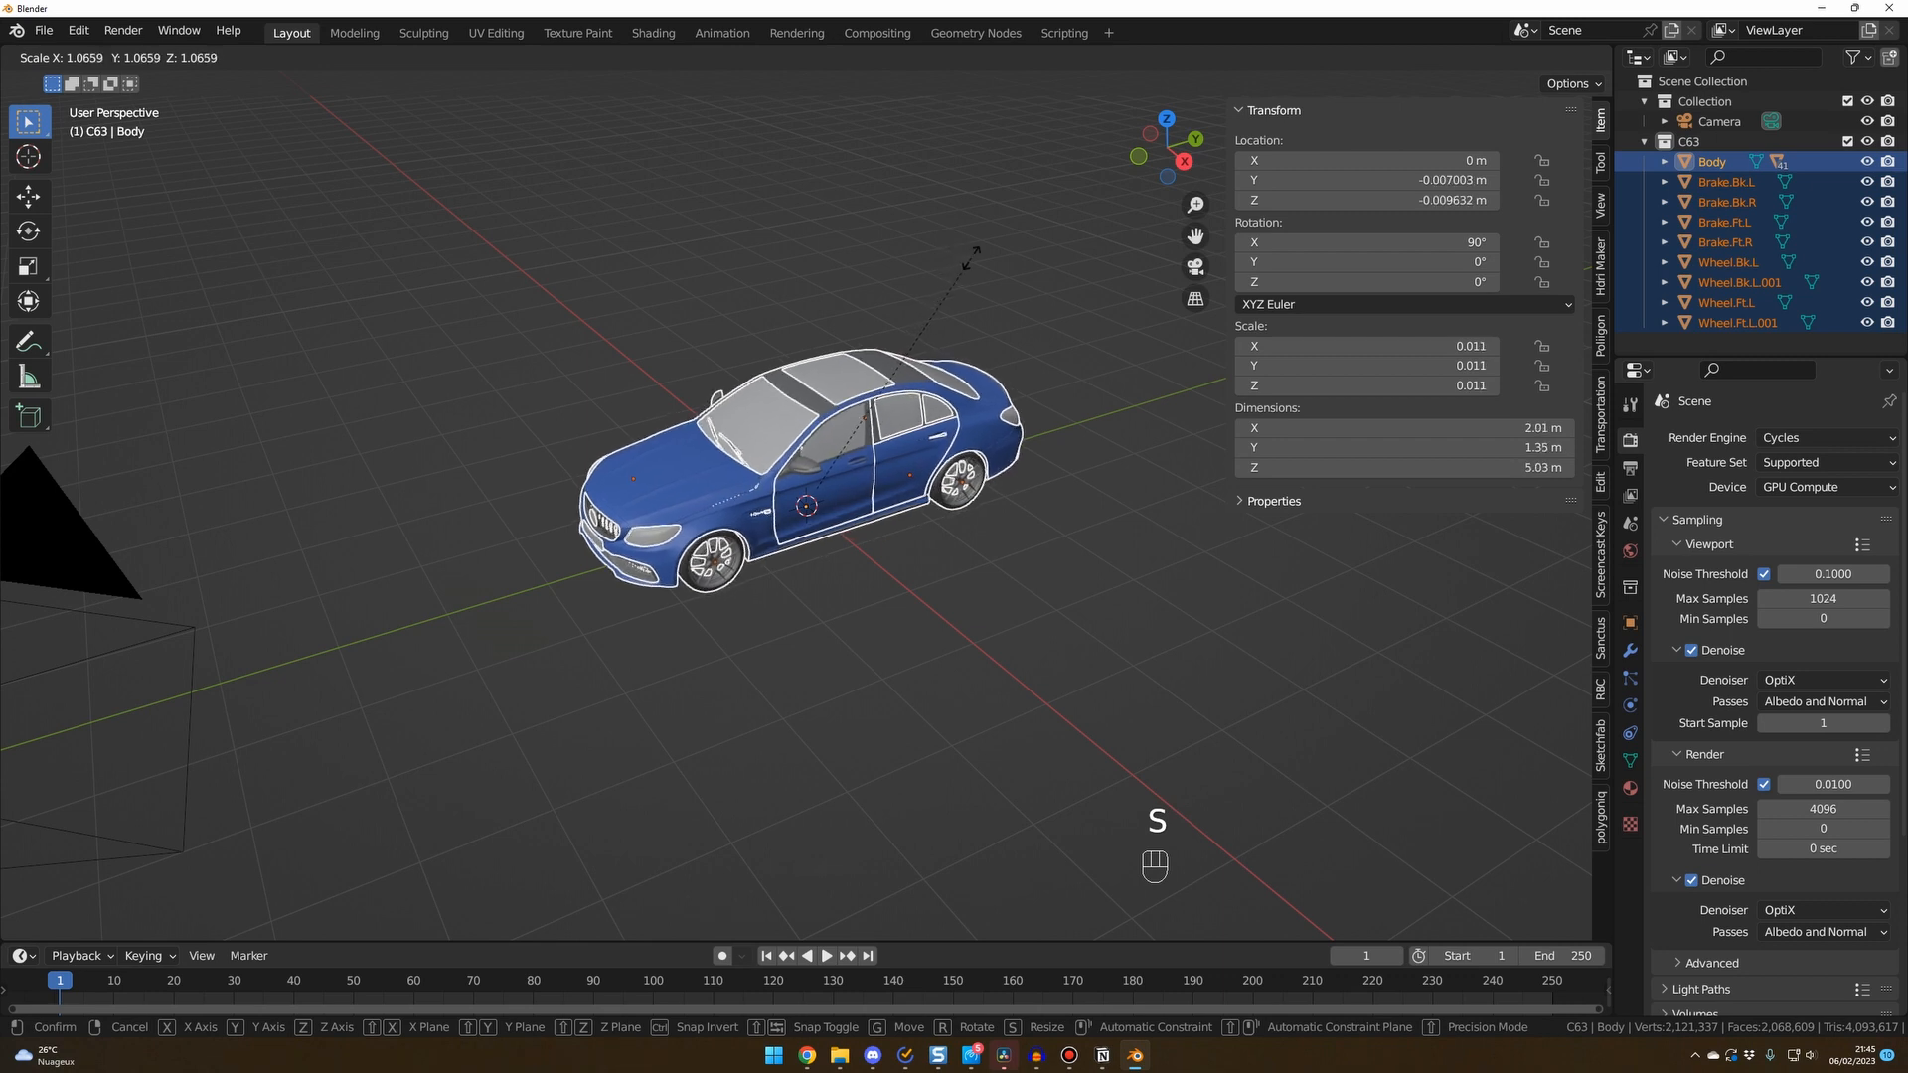
{"action": "left_click", "coordinate": [993, 255]}
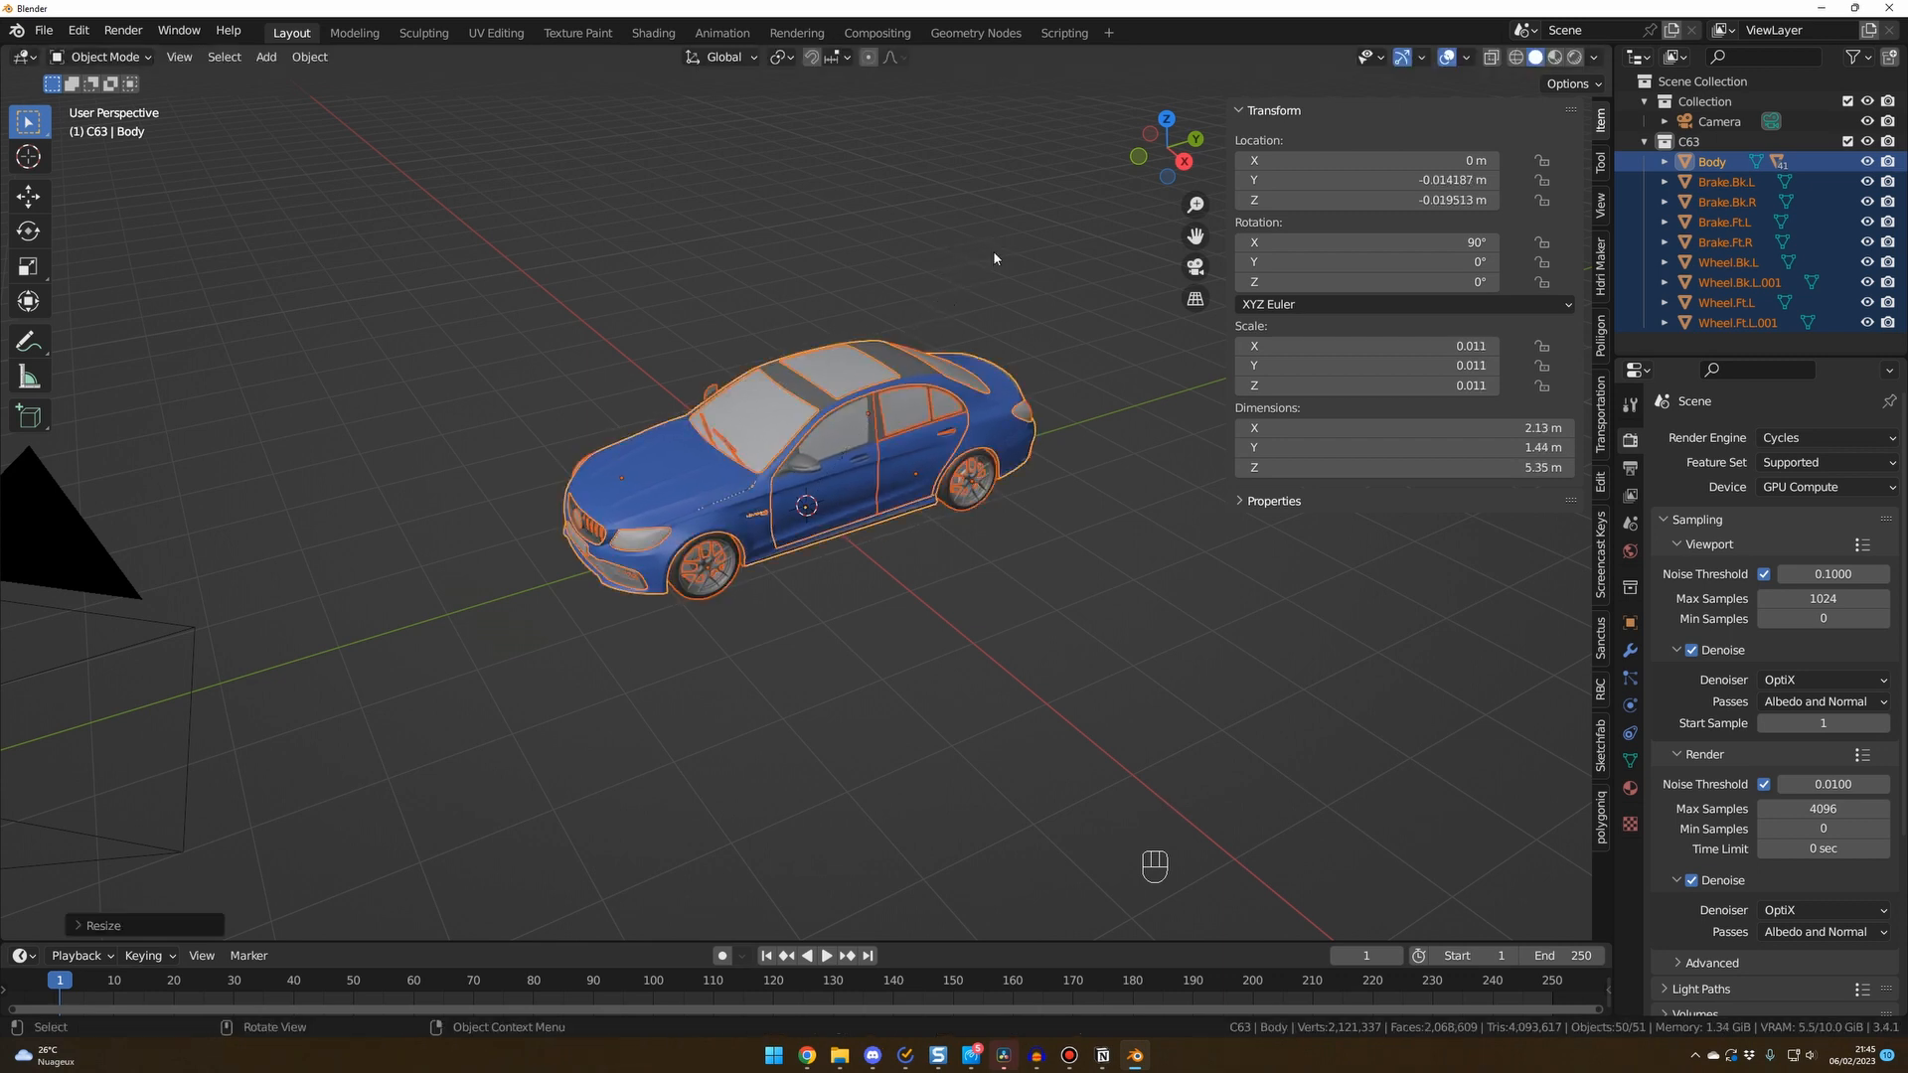
{"action": "left_click", "coordinate": [1028, 525]}
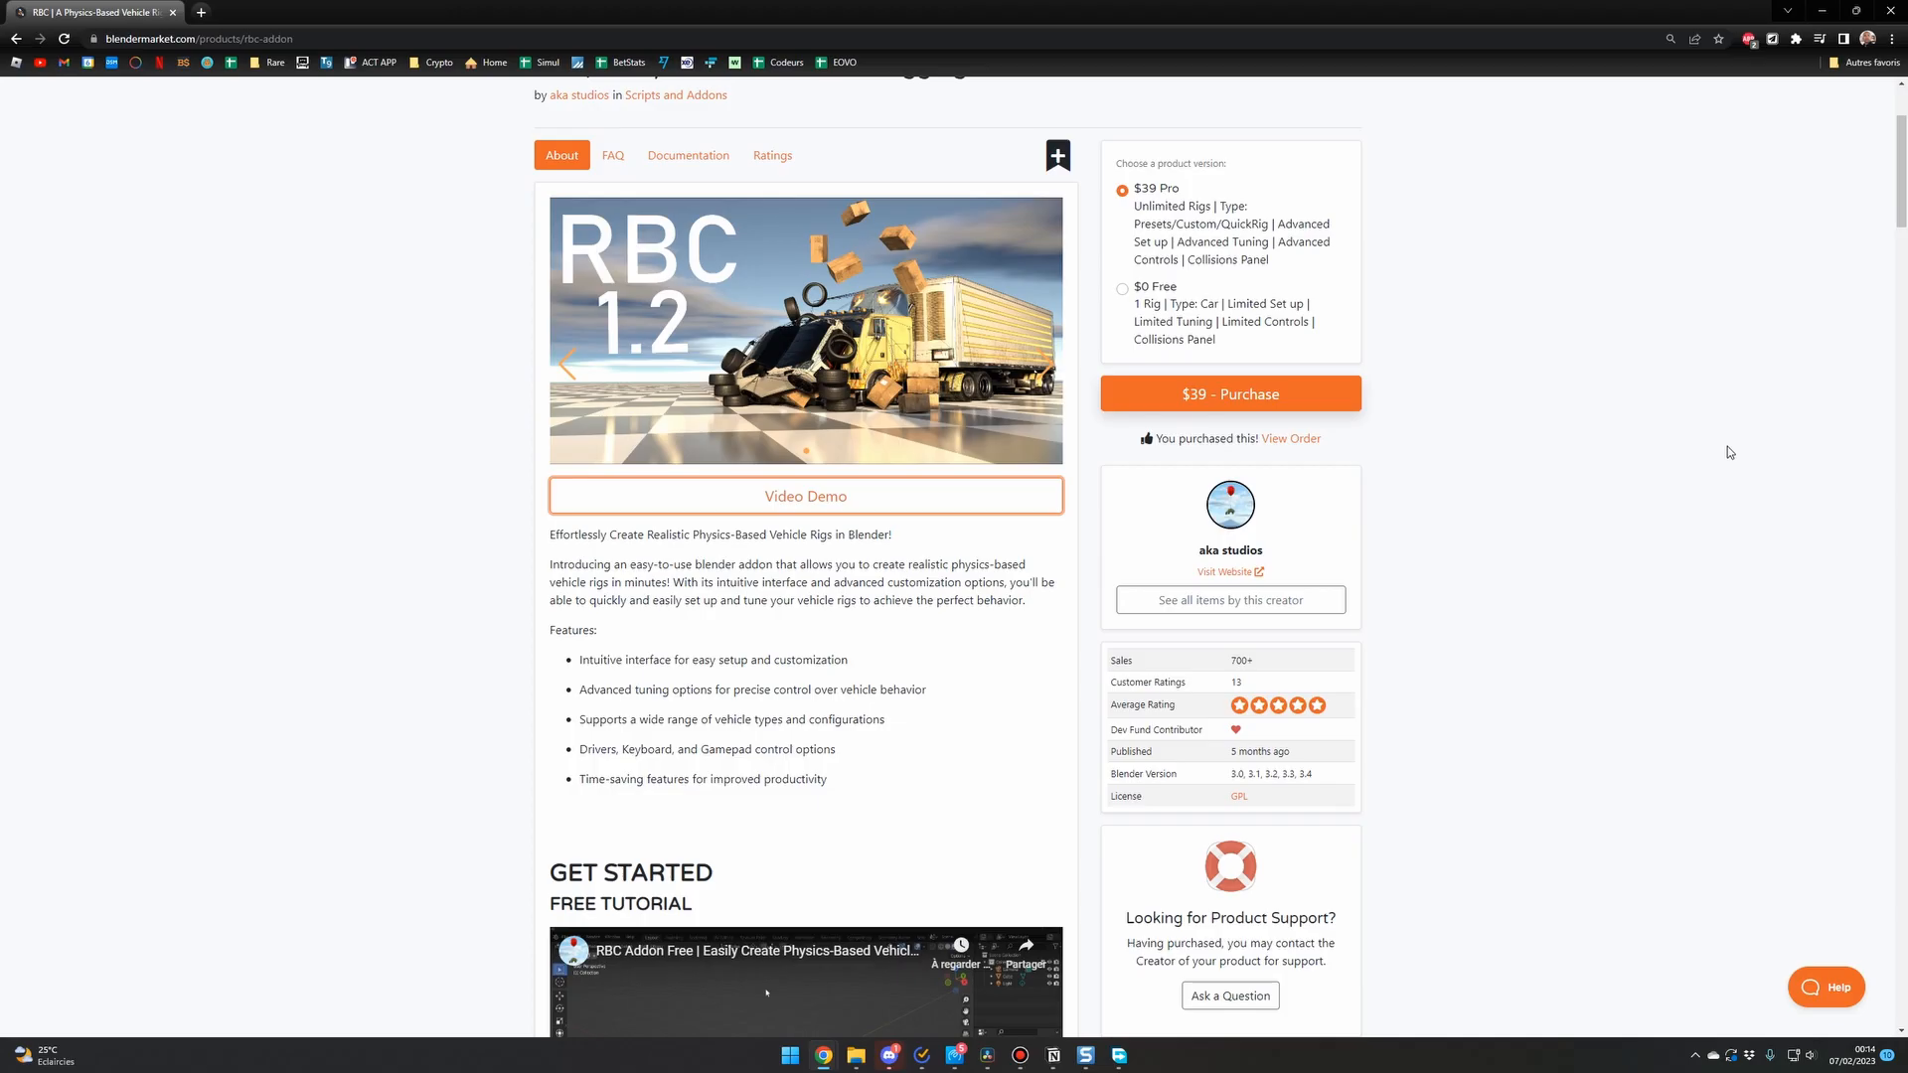
Read the RBC addon's Blender Market page in the browser, covering tutorials, custom rigs, quick rig, set up, tuning, controls and animation.
{"action": "scroll", "coordinate": [1727, 445], "scroll_direction": "down", "scroll_amount": 6}
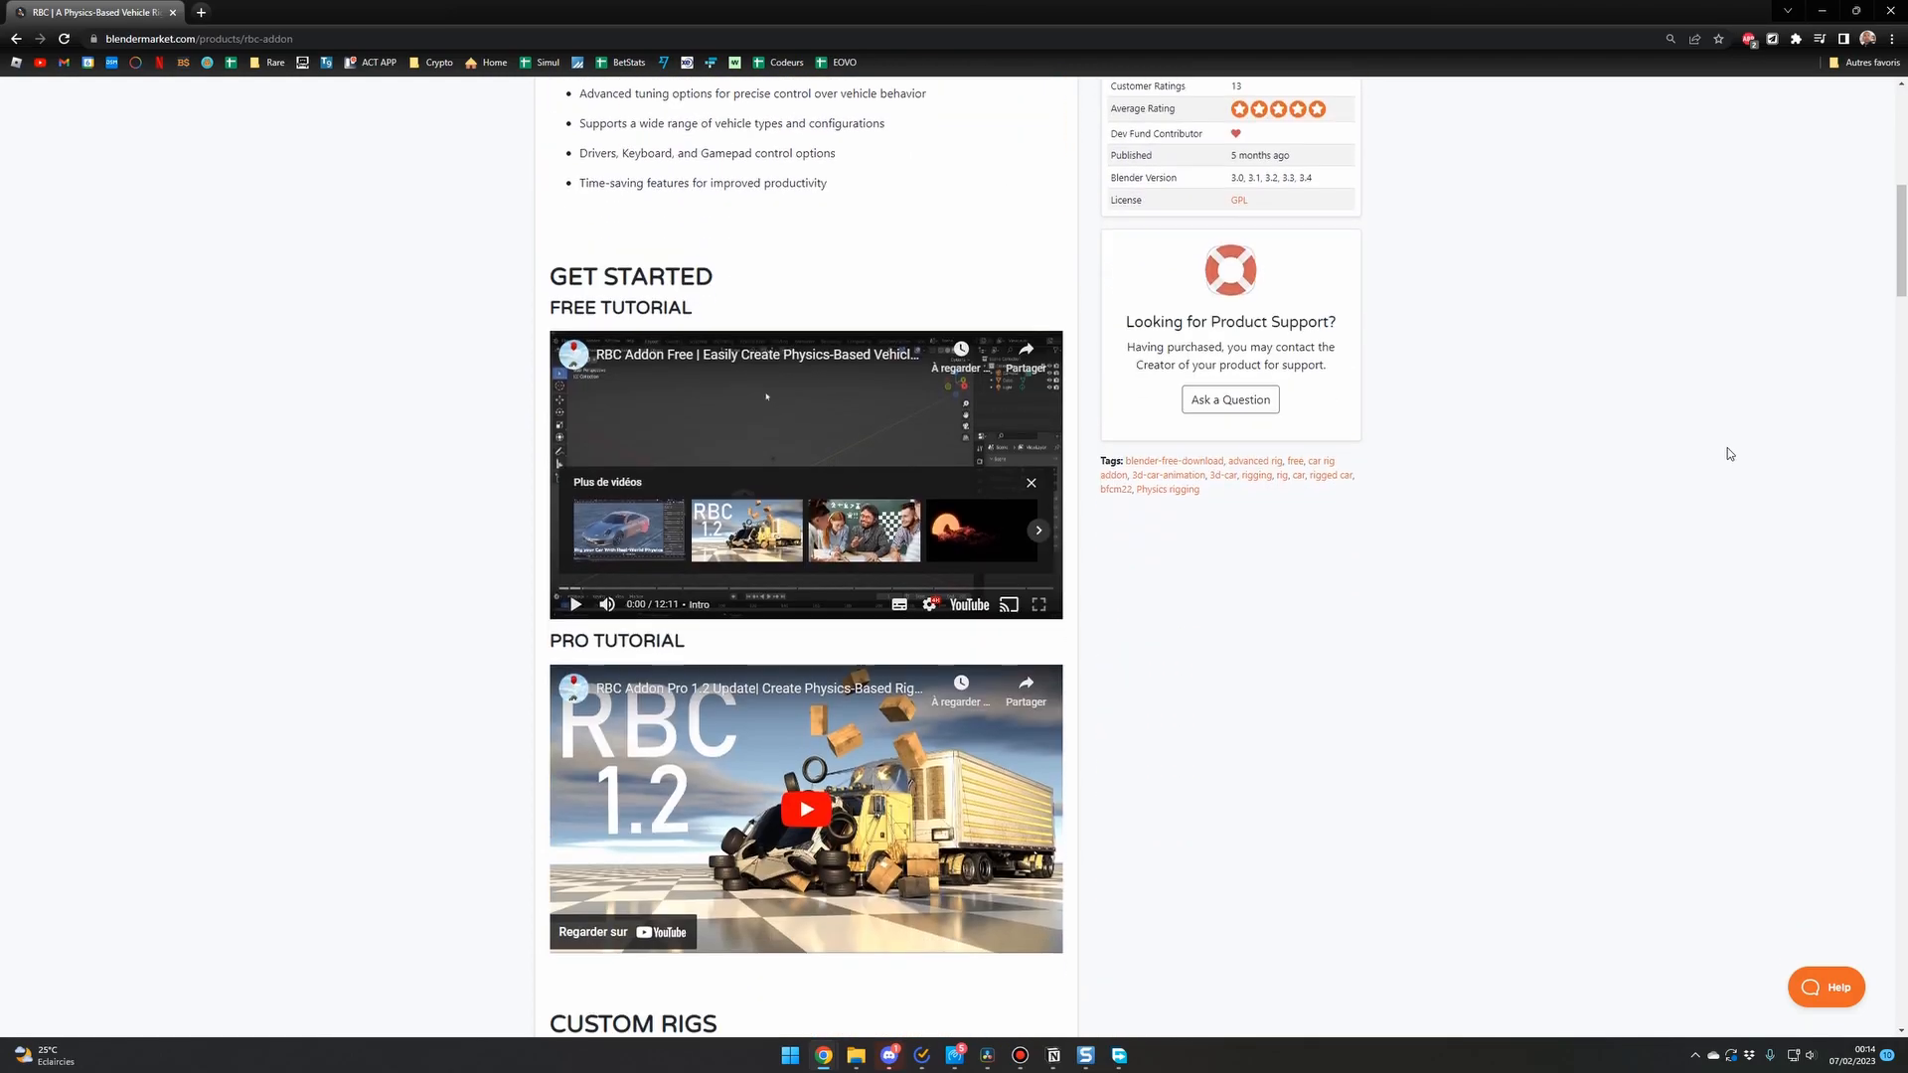
{"action": "scroll", "coordinate": [1729, 454], "scroll_direction": "down", "scroll_amount": 7}
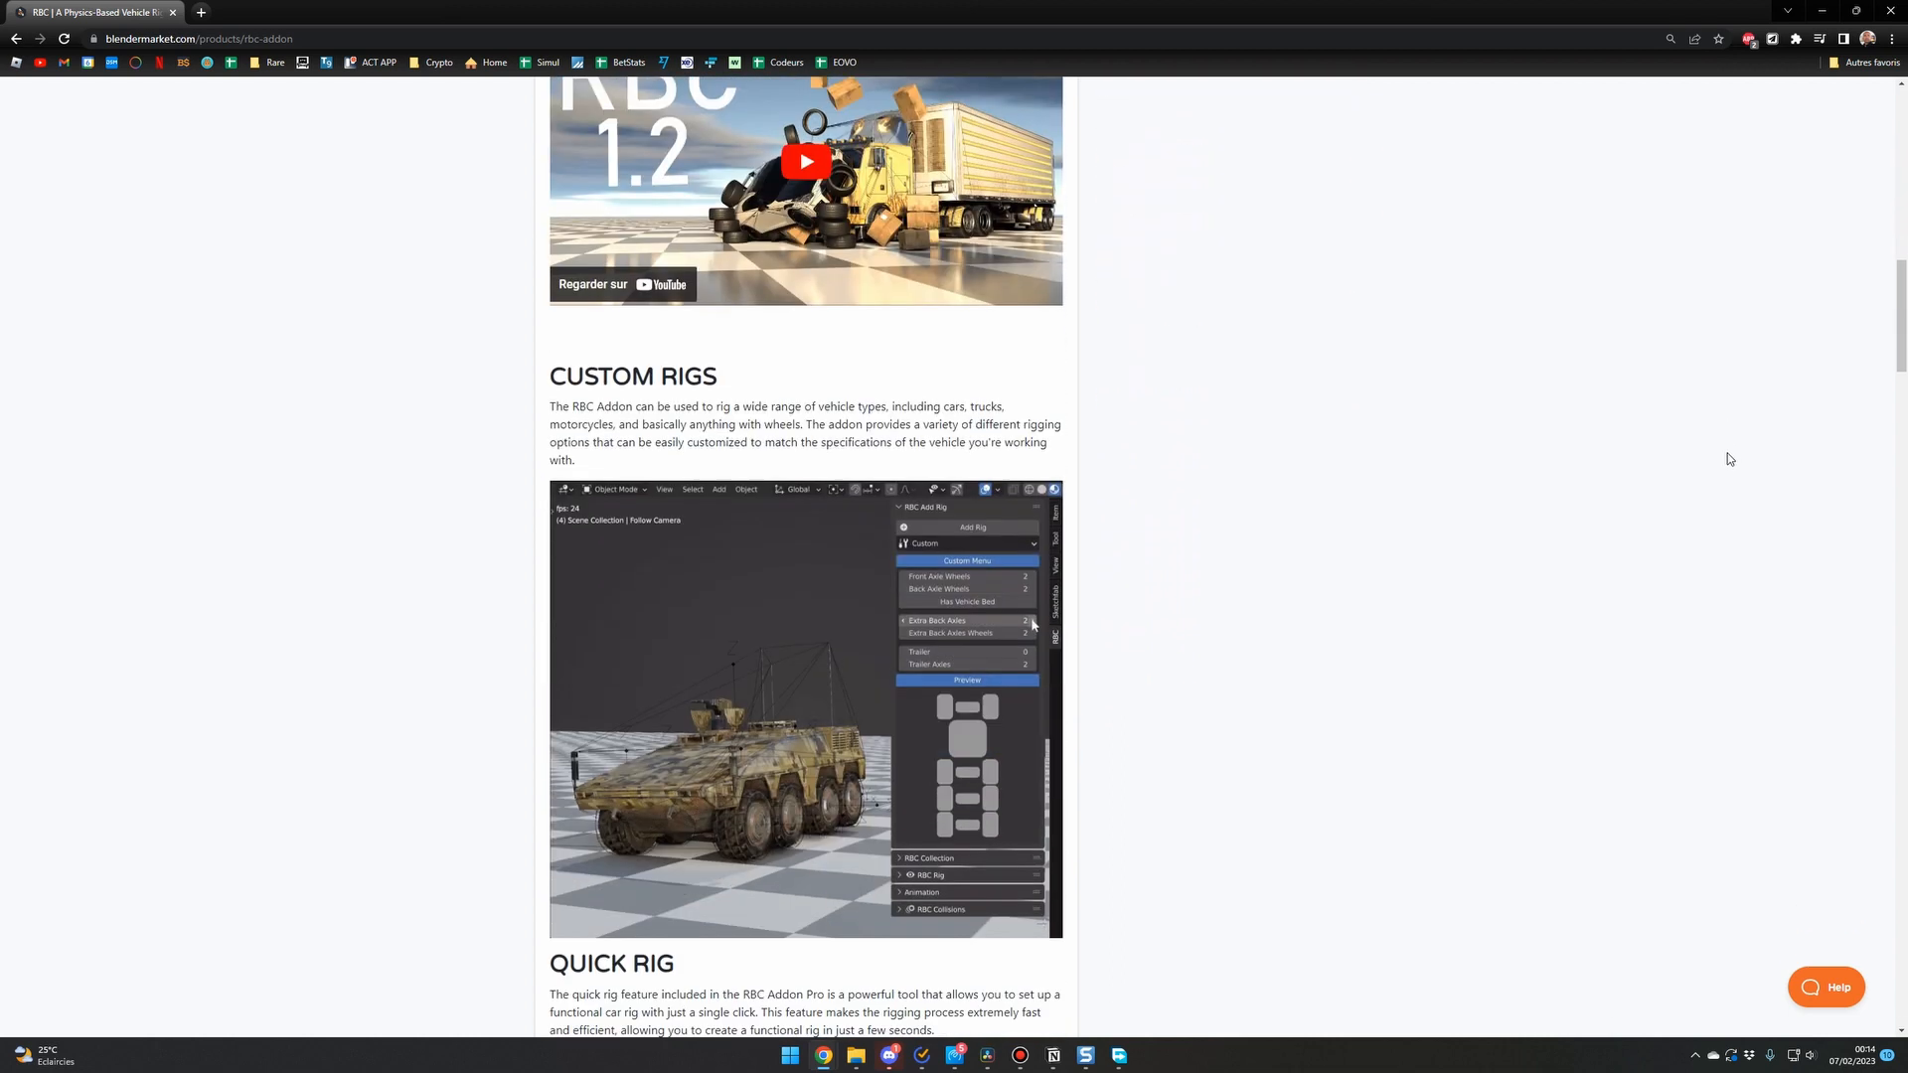
{"action": "scroll", "coordinate": [1730, 458], "scroll_direction": "down", "scroll_amount": 3}
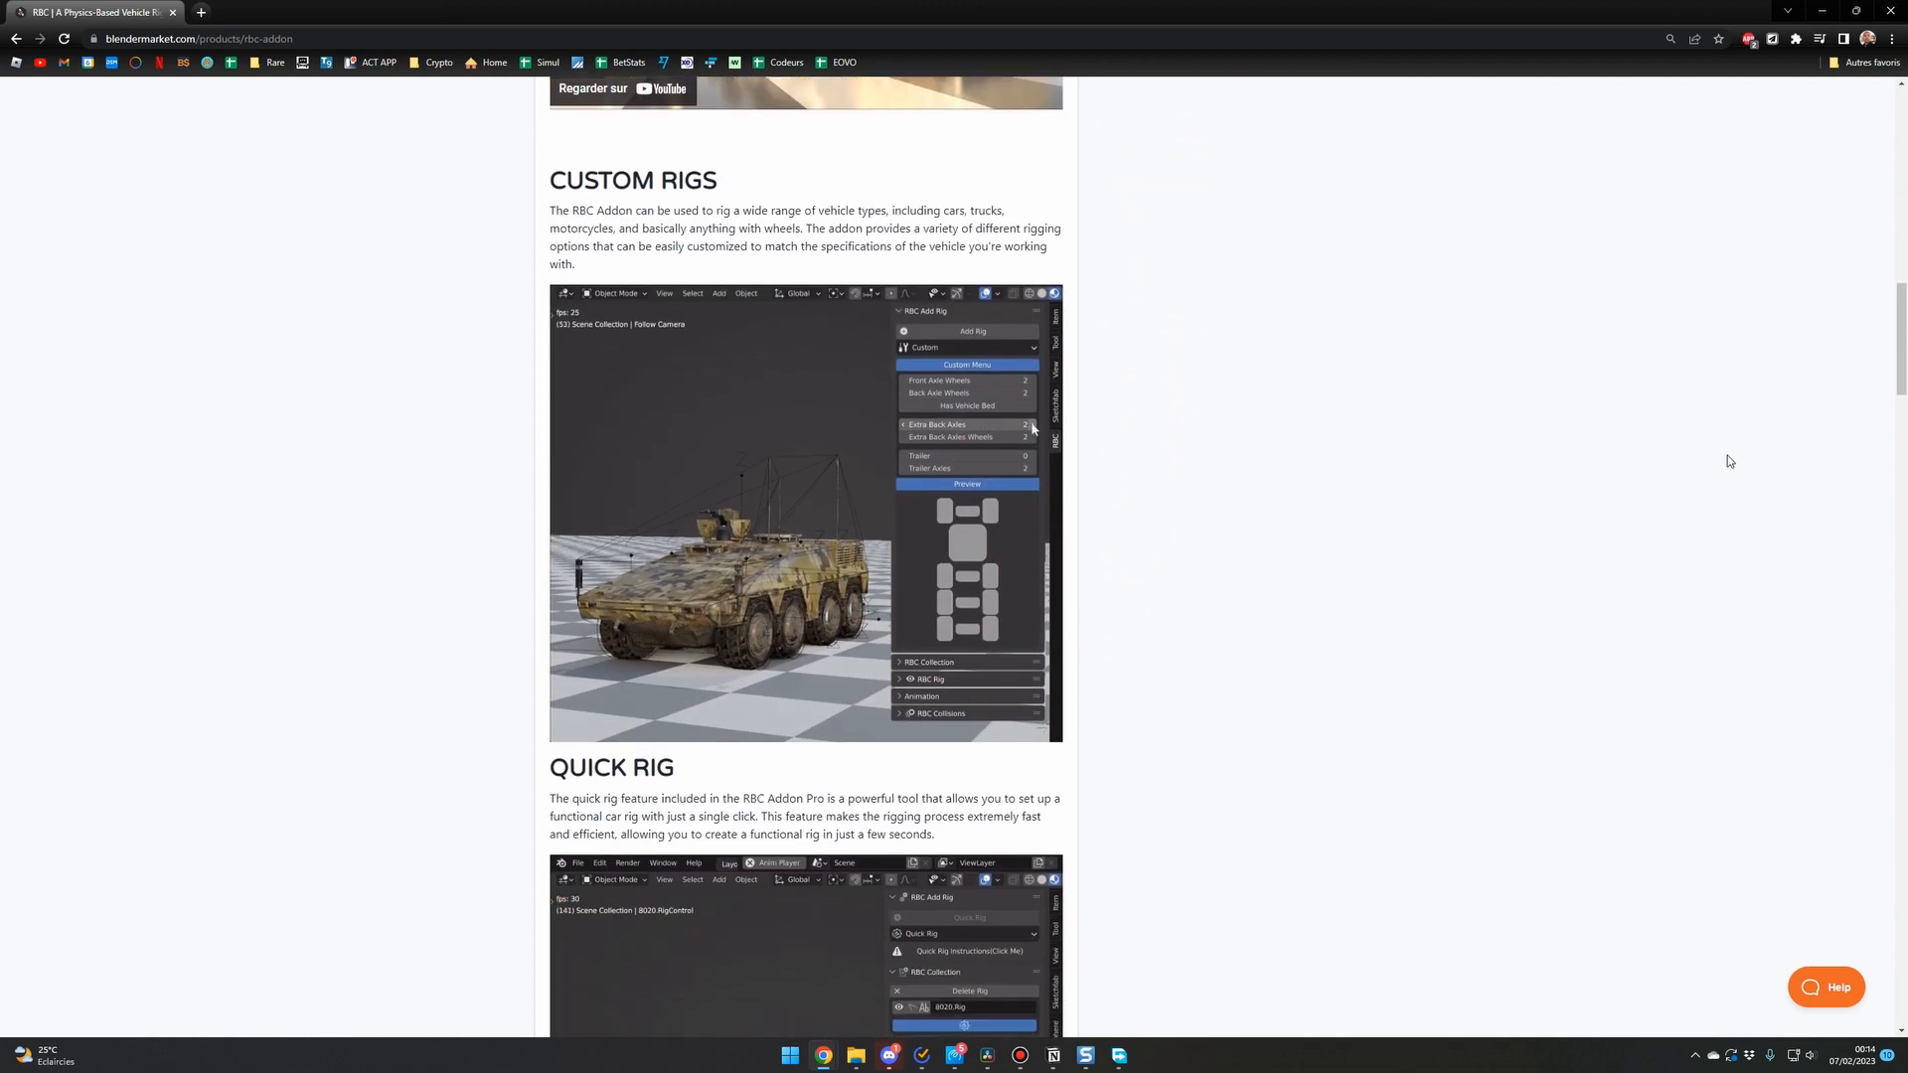
{"action": "scroll", "coordinate": [1728, 459], "scroll_direction": "down", "scroll_amount": 3}
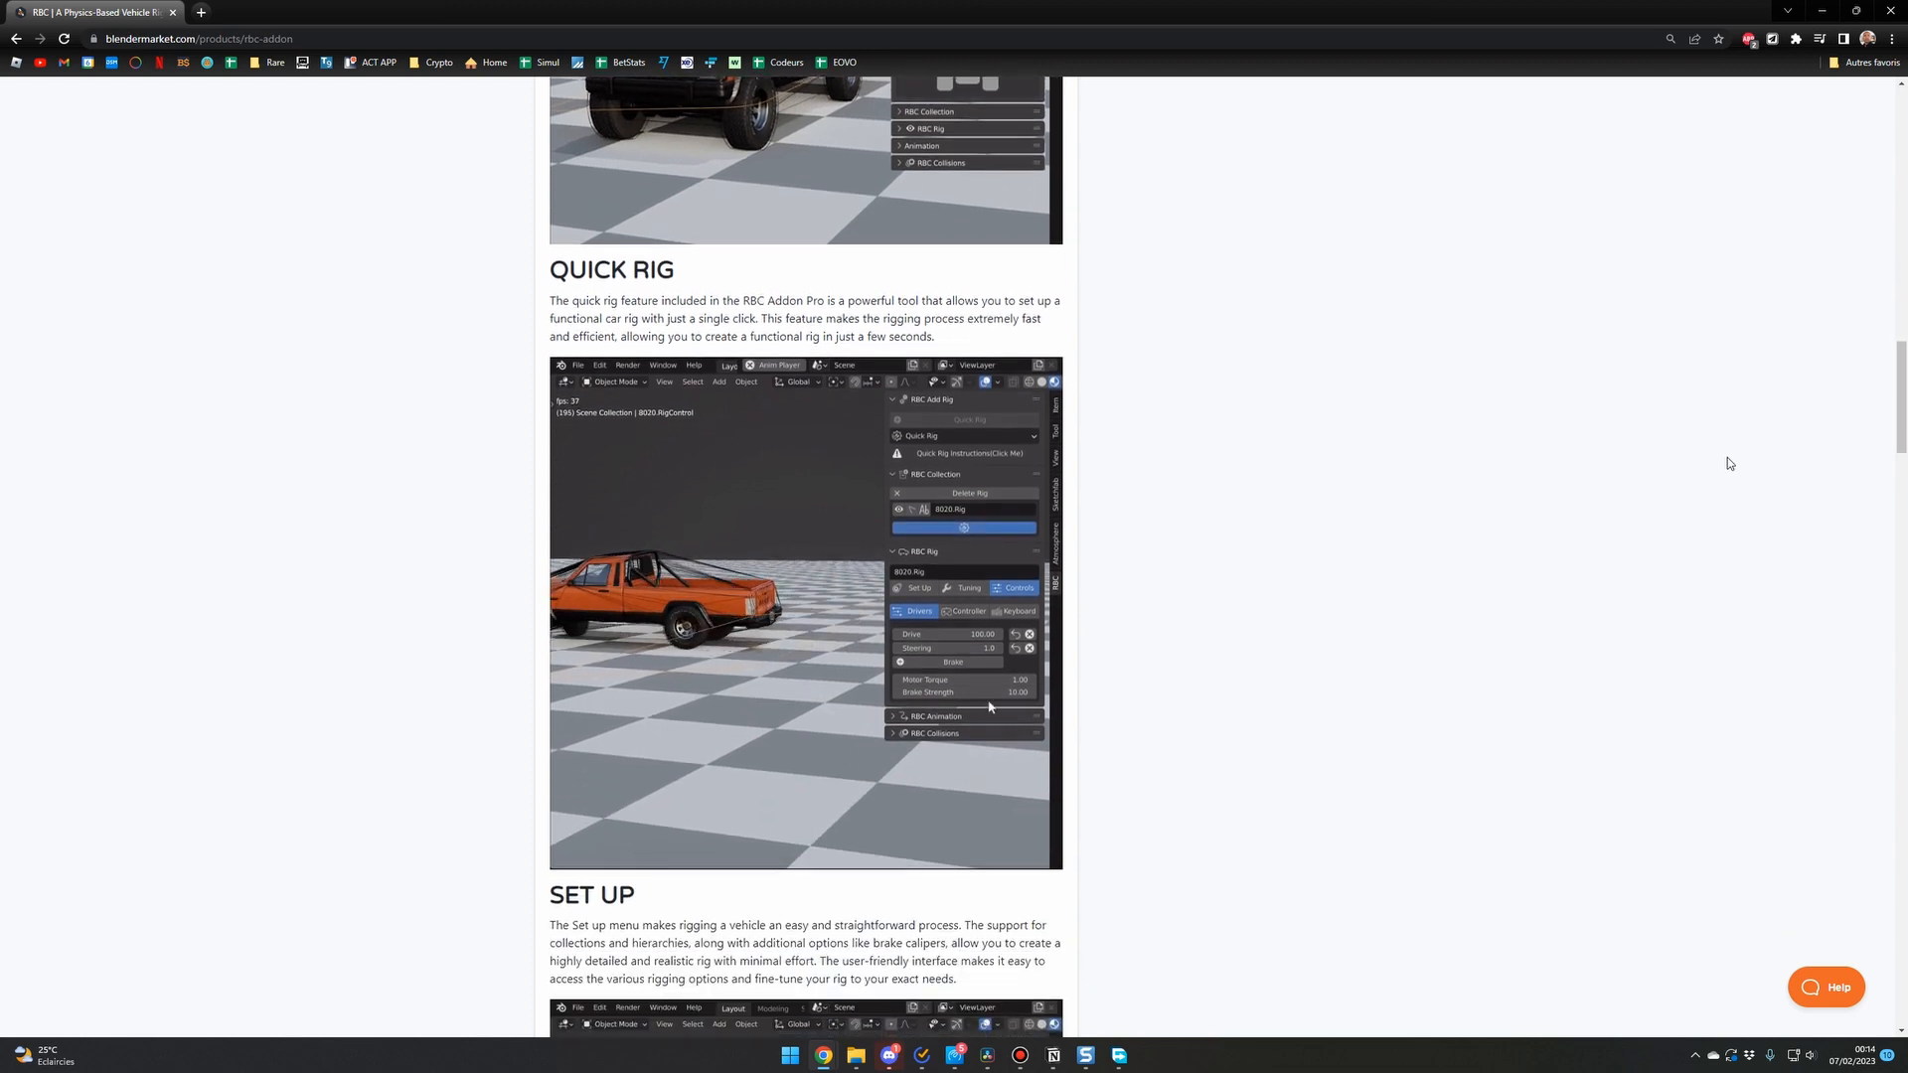
{"action": "scroll", "coordinate": [1728, 462], "scroll_direction": "down", "scroll_amount": 1}
{"action": "scroll", "coordinate": [1727, 459], "scroll_direction": "down", "scroll_amount": 3}
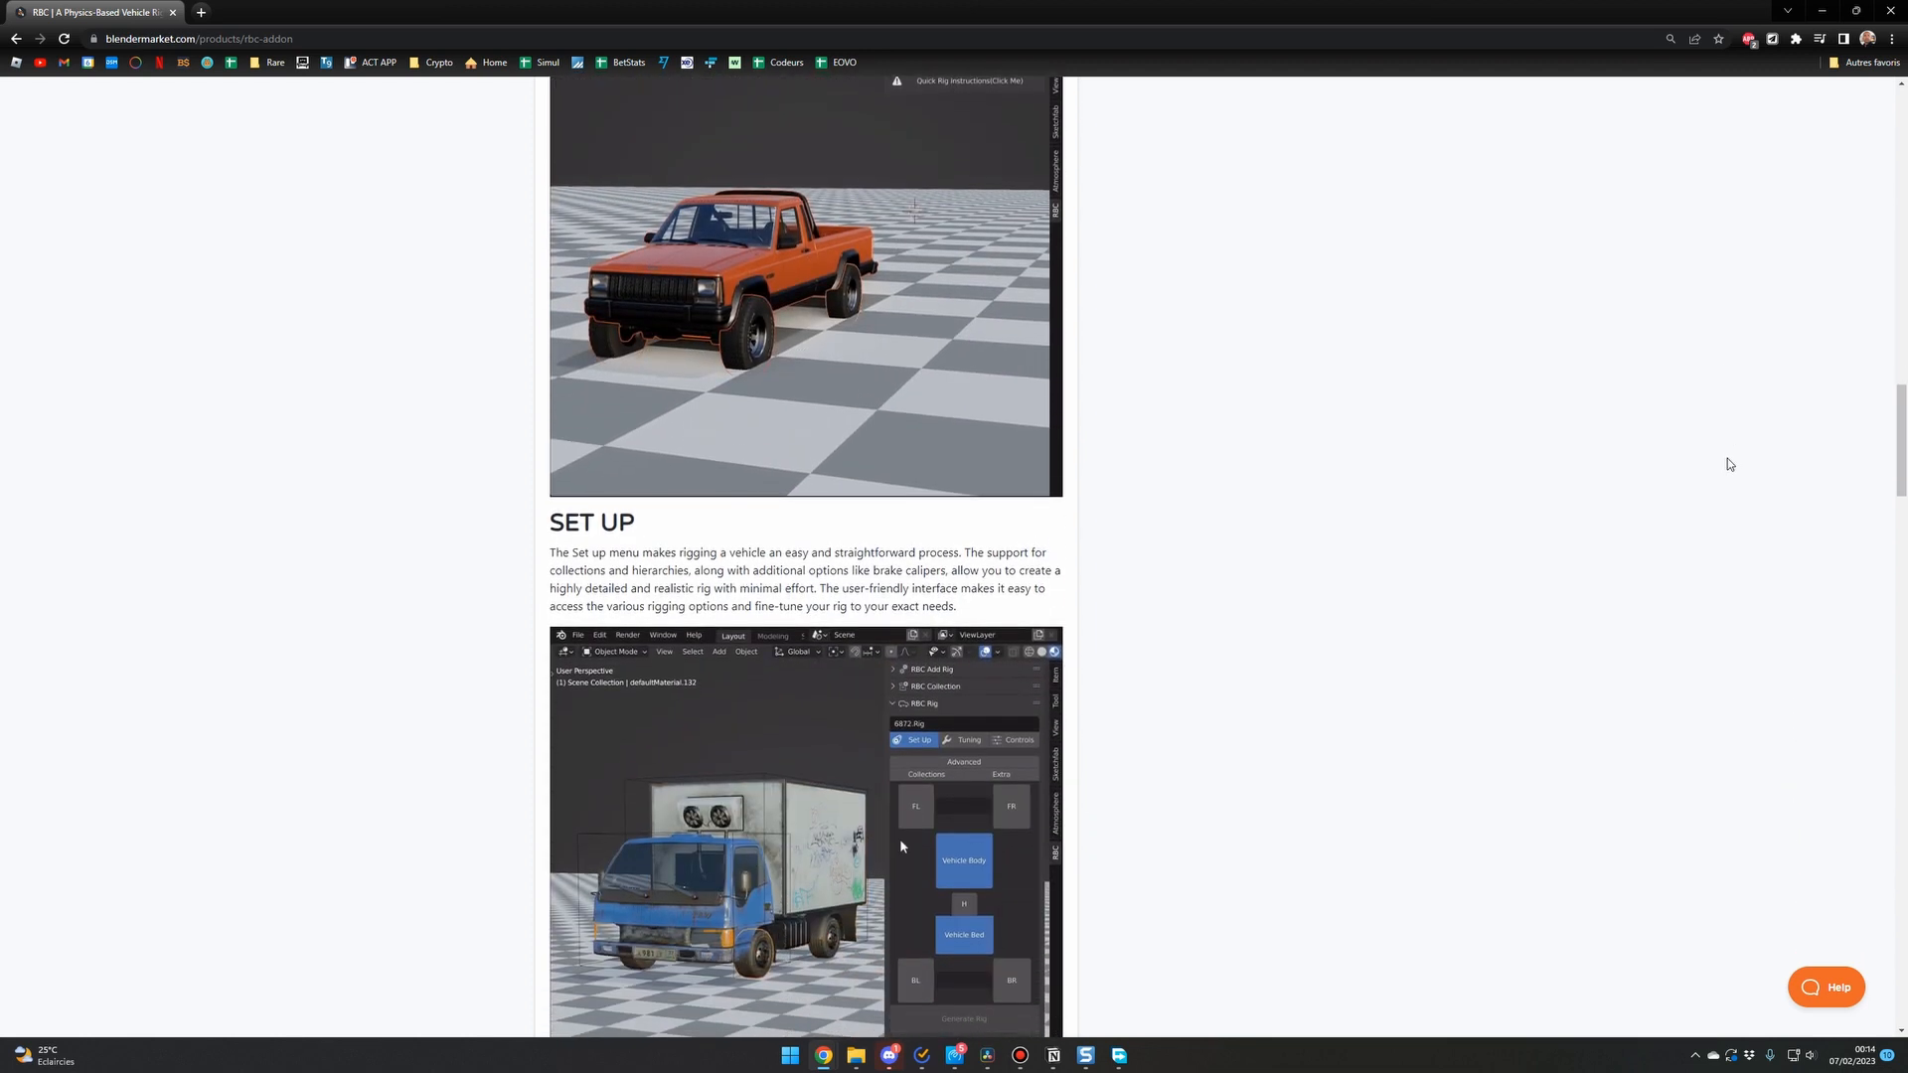
{"action": "scroll", "coordinate": [1727, 463], "scroll_direction": "down", "scroll_amount": 4}
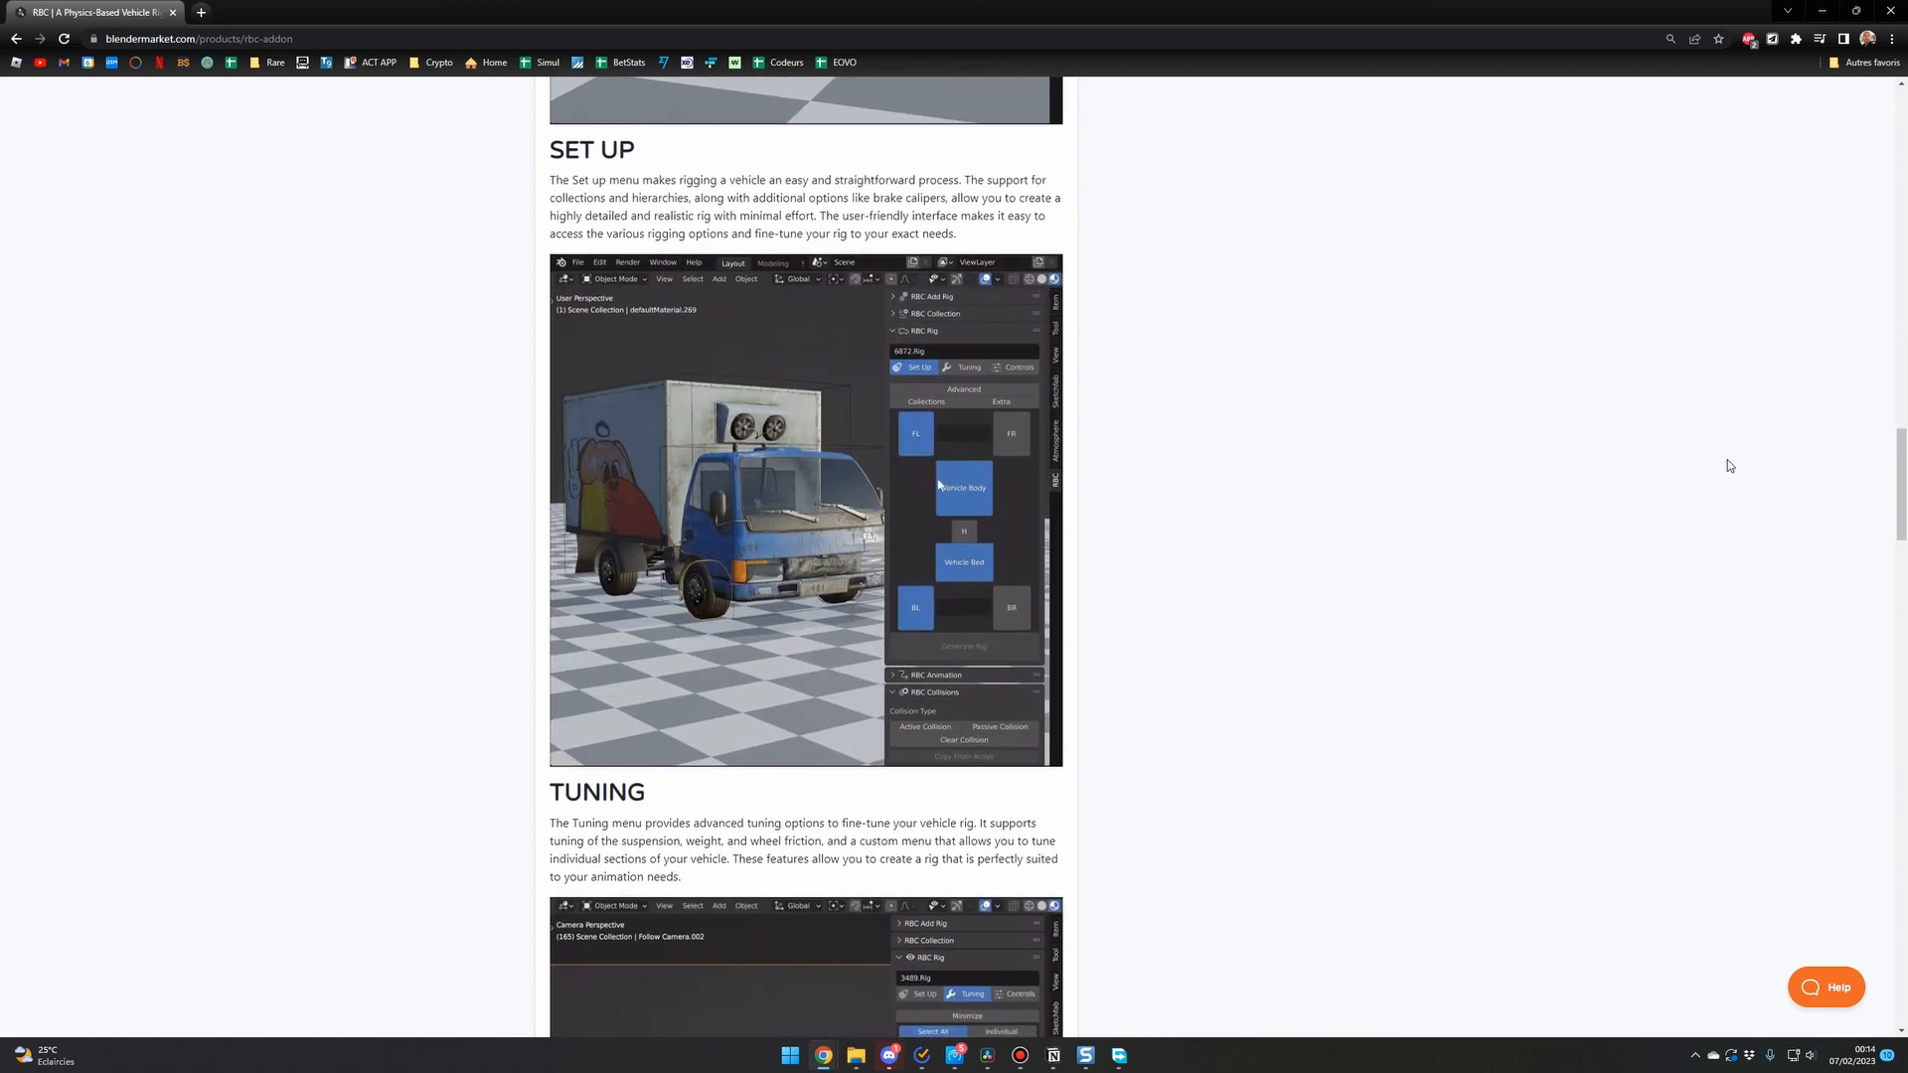
{"action": "scroll", "coordinate": [1727, 466], "scroll_direction": "down", "scroll_amount": 4}
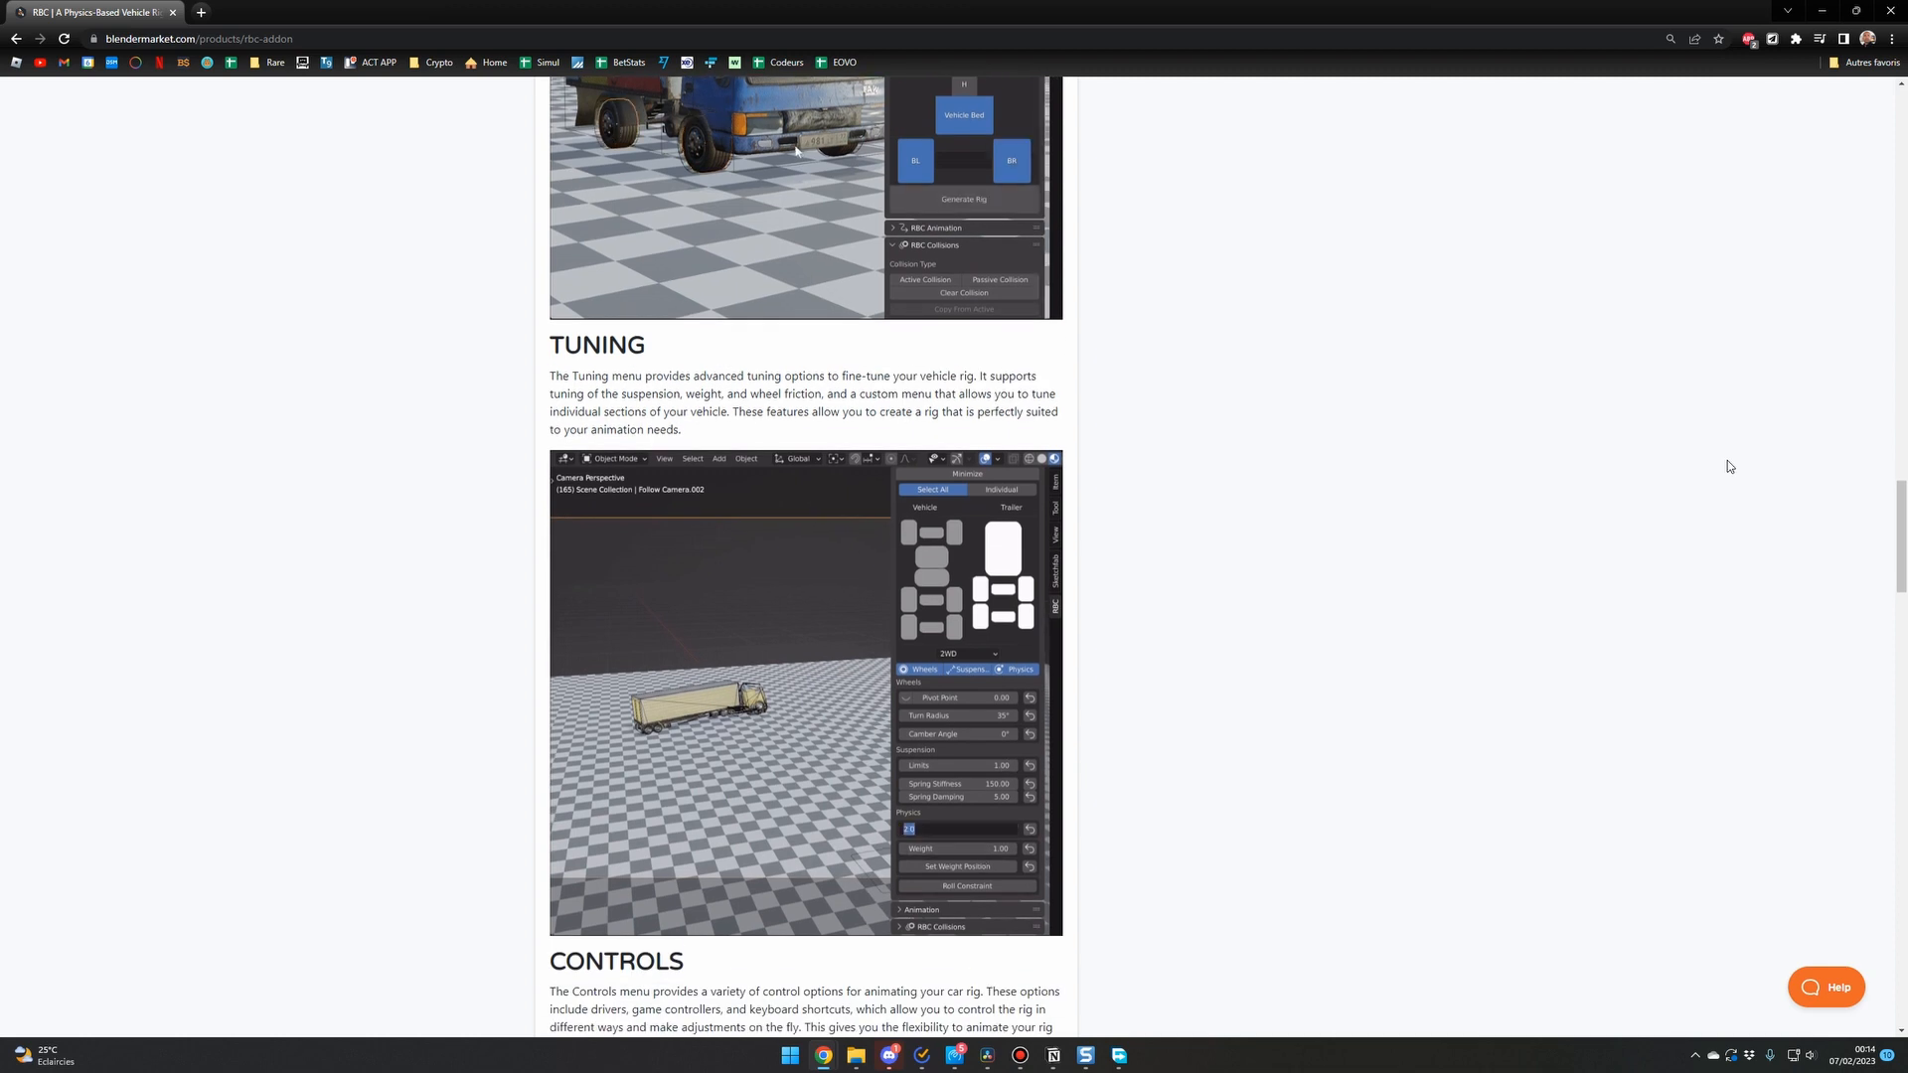
{"action": "scroll", "coordinate": [1727, 466], "scroll_direction": "down", "scroll_amount": 4}
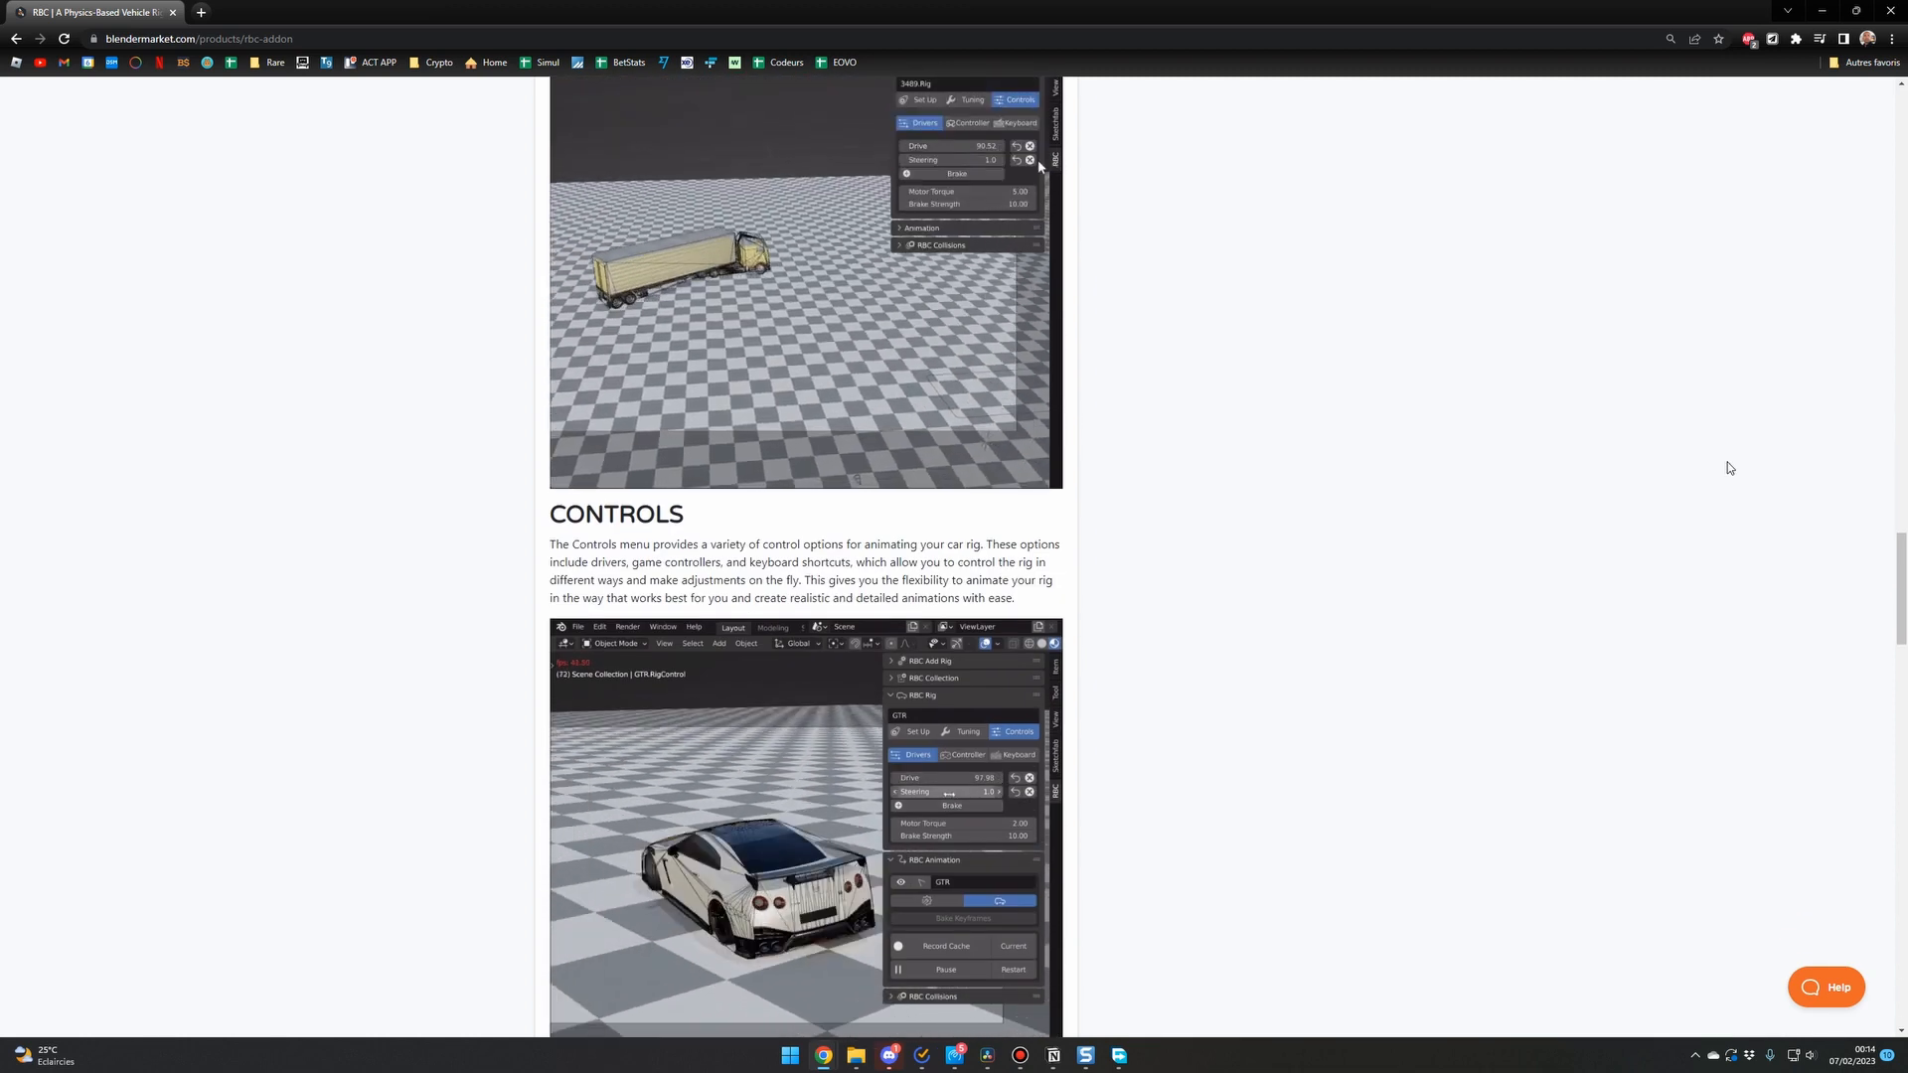
{"action": "scroll", "coordinate": [1727, 466], "scroll_direction": "down", "scroll_amount": 3}
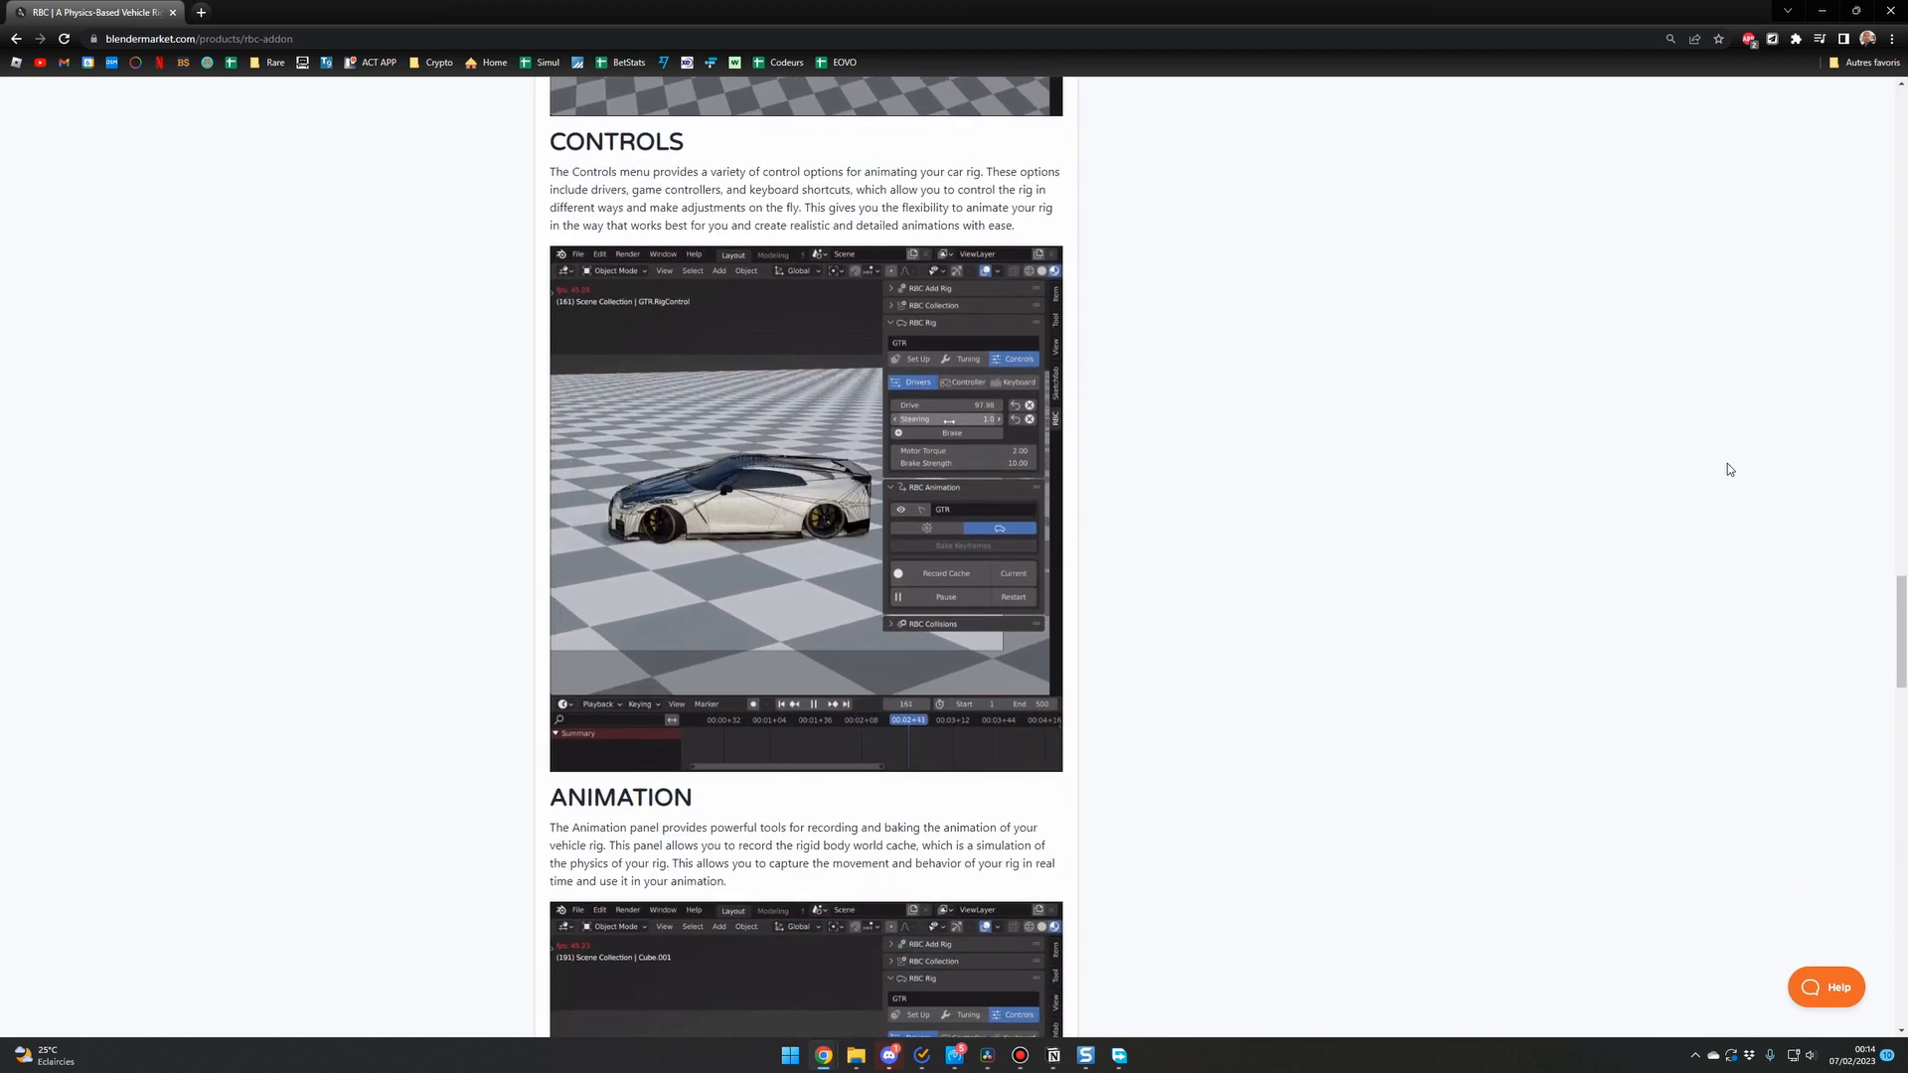
{"action": "scroll", "coordinate": [1727, 466], "scroll_direction": "down", "scroll_amount": 3}
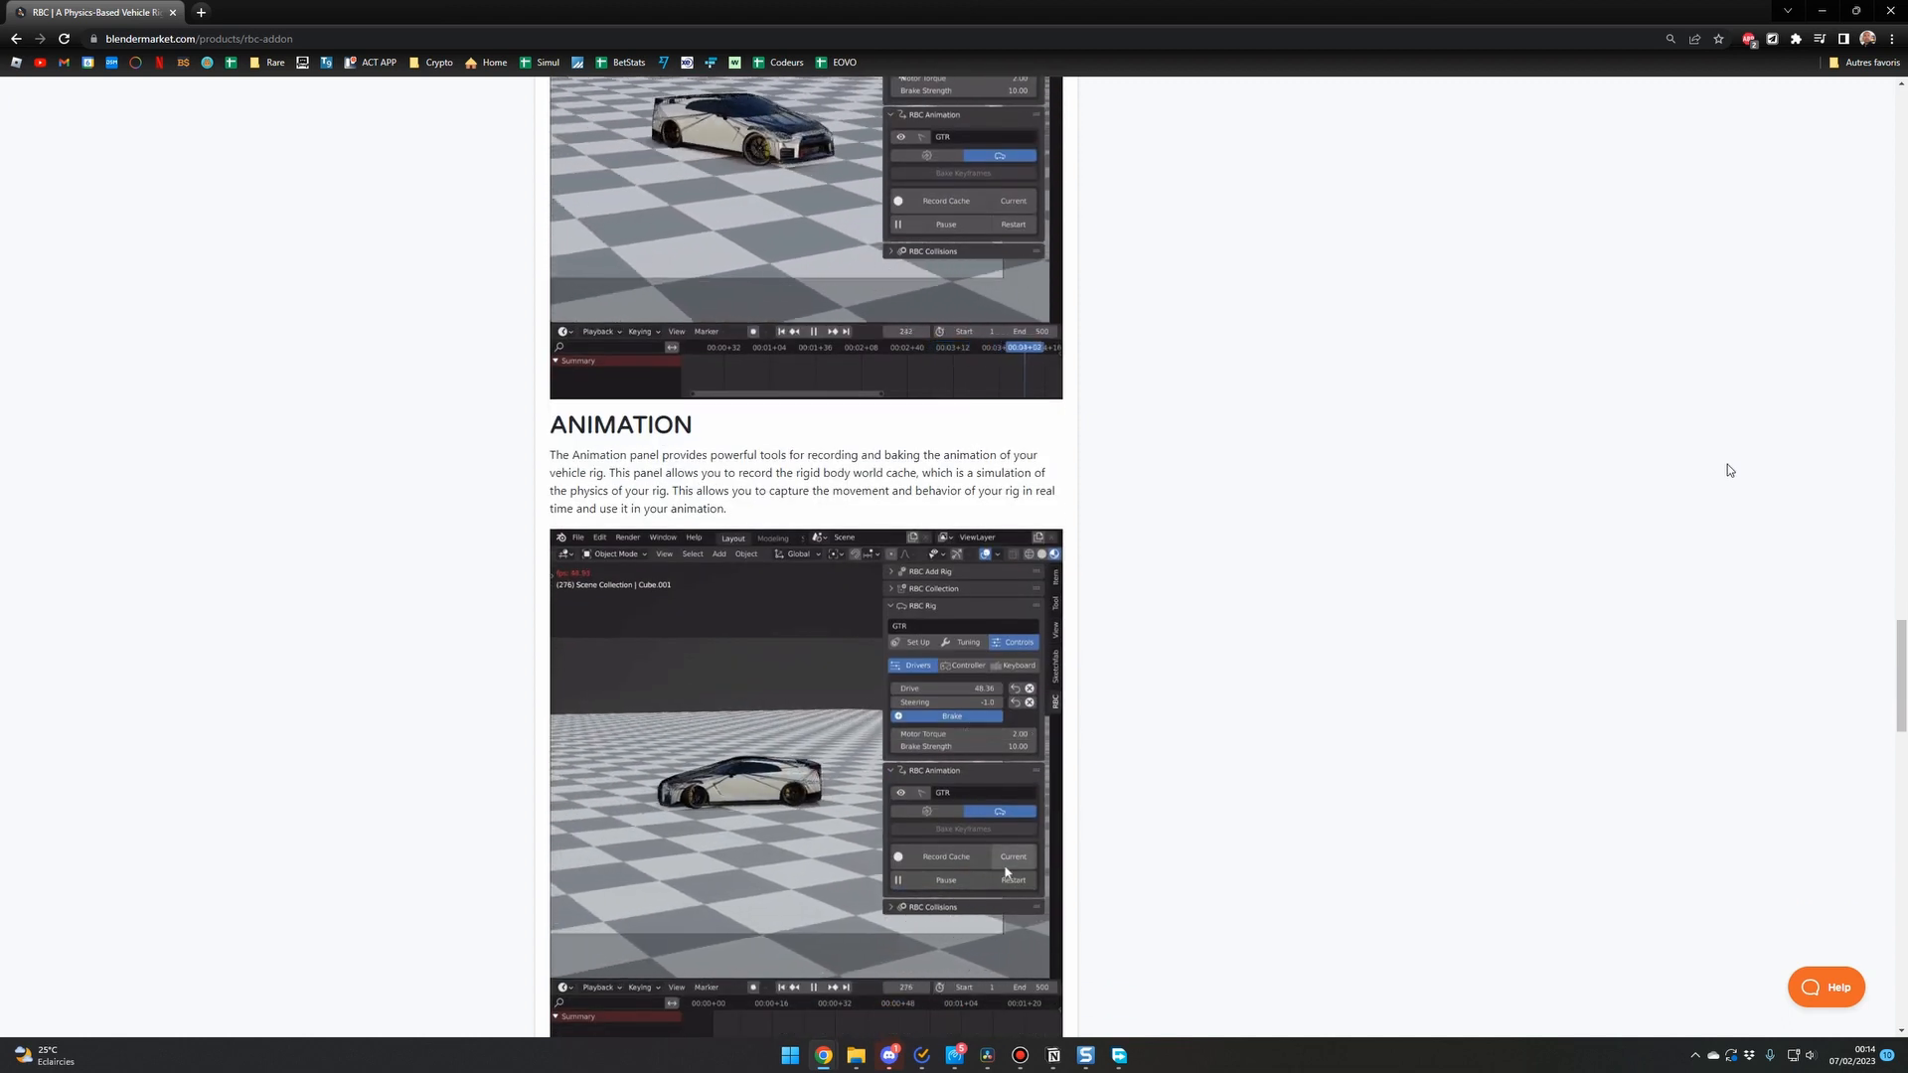
{"action": "scroll", "coordinate": [1727, 467], "scroll_direction": "down", "scroll_amount": 4}
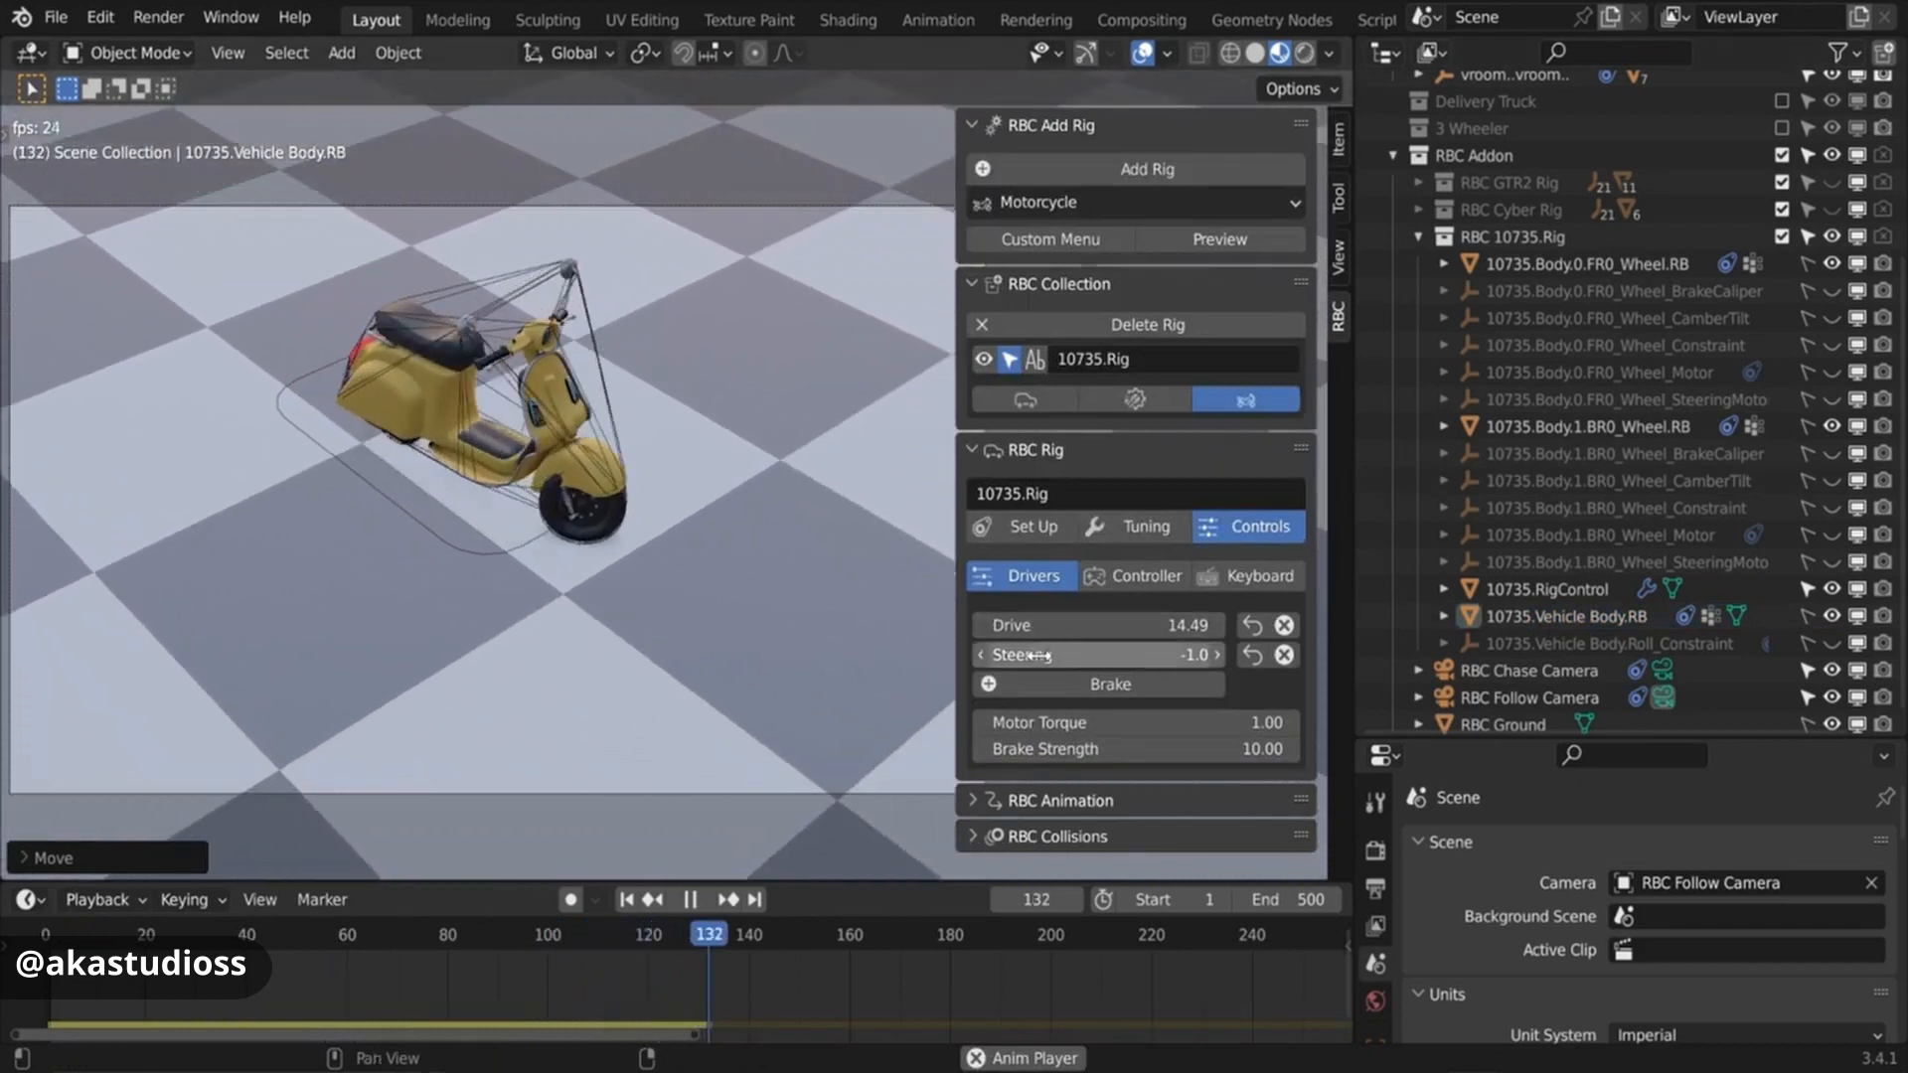
In Blender, set the moped rig's steering to 1.0 and choose the Truck rig type with its layout preview for the delivery truck.
{"action": "left_click_drag", "start_coordinate": [1034, 656], "coordinate": [1113, 656]}
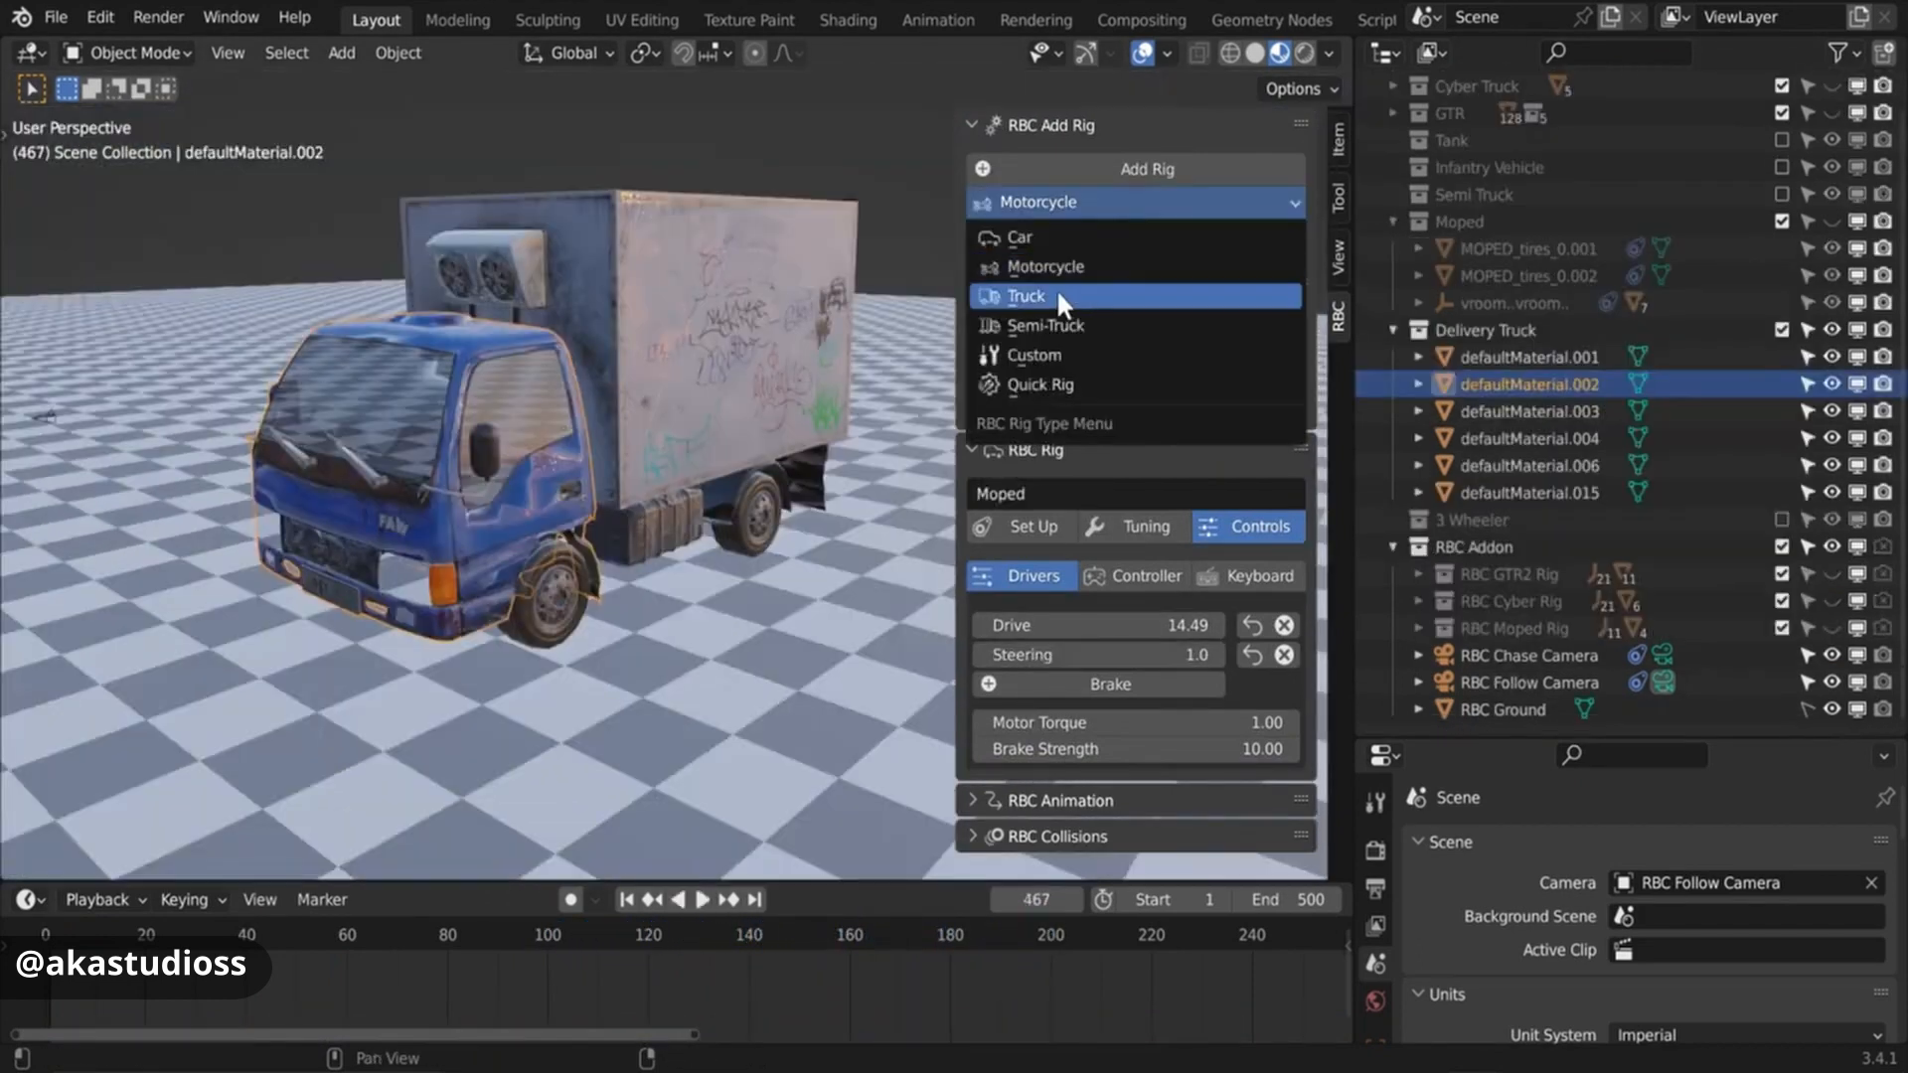
{"action": "left_click", "coordinate": [1057, 288]}
{"action": "left_click", "coordinate": [1228, 244]}
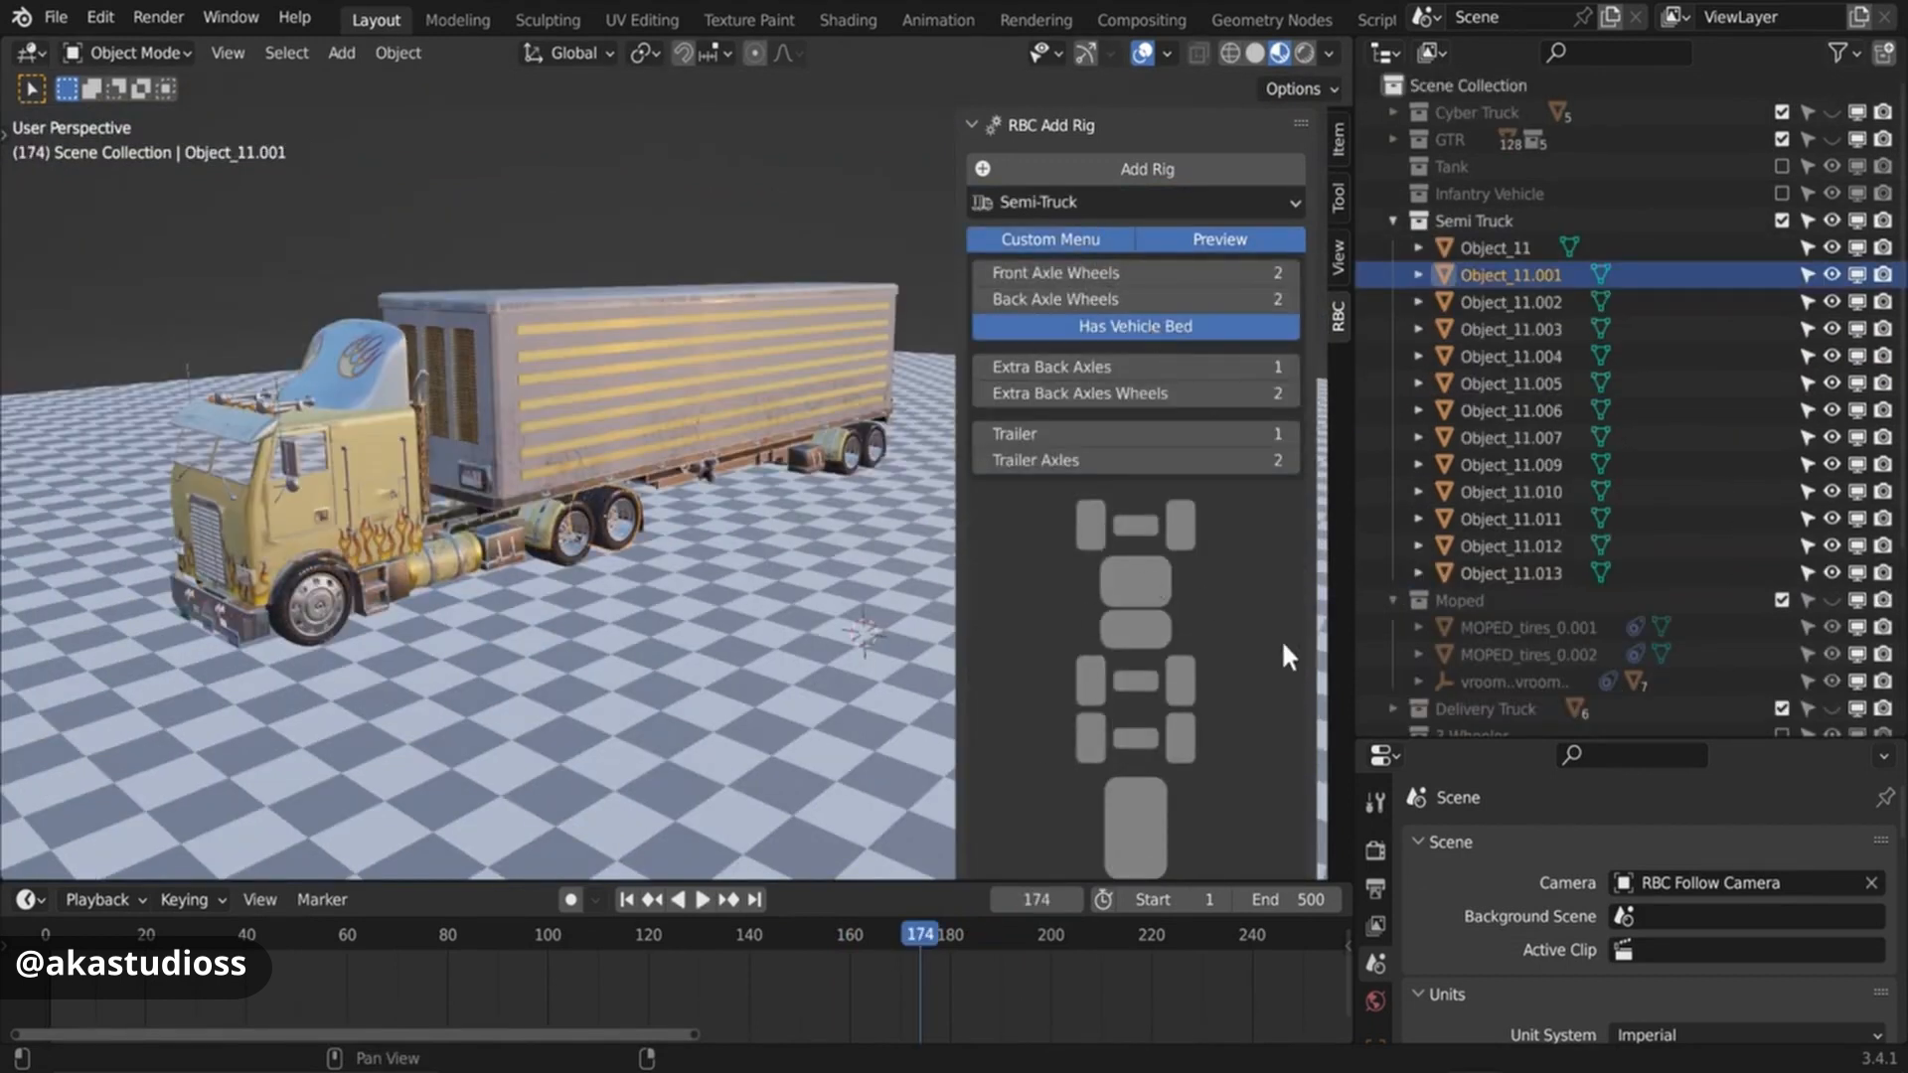
Add a Semi-Truck rig and assign the hitch between its vehicle body and vehicle bed.
{"action": "left_click", "coordinate": [1201, 157]}
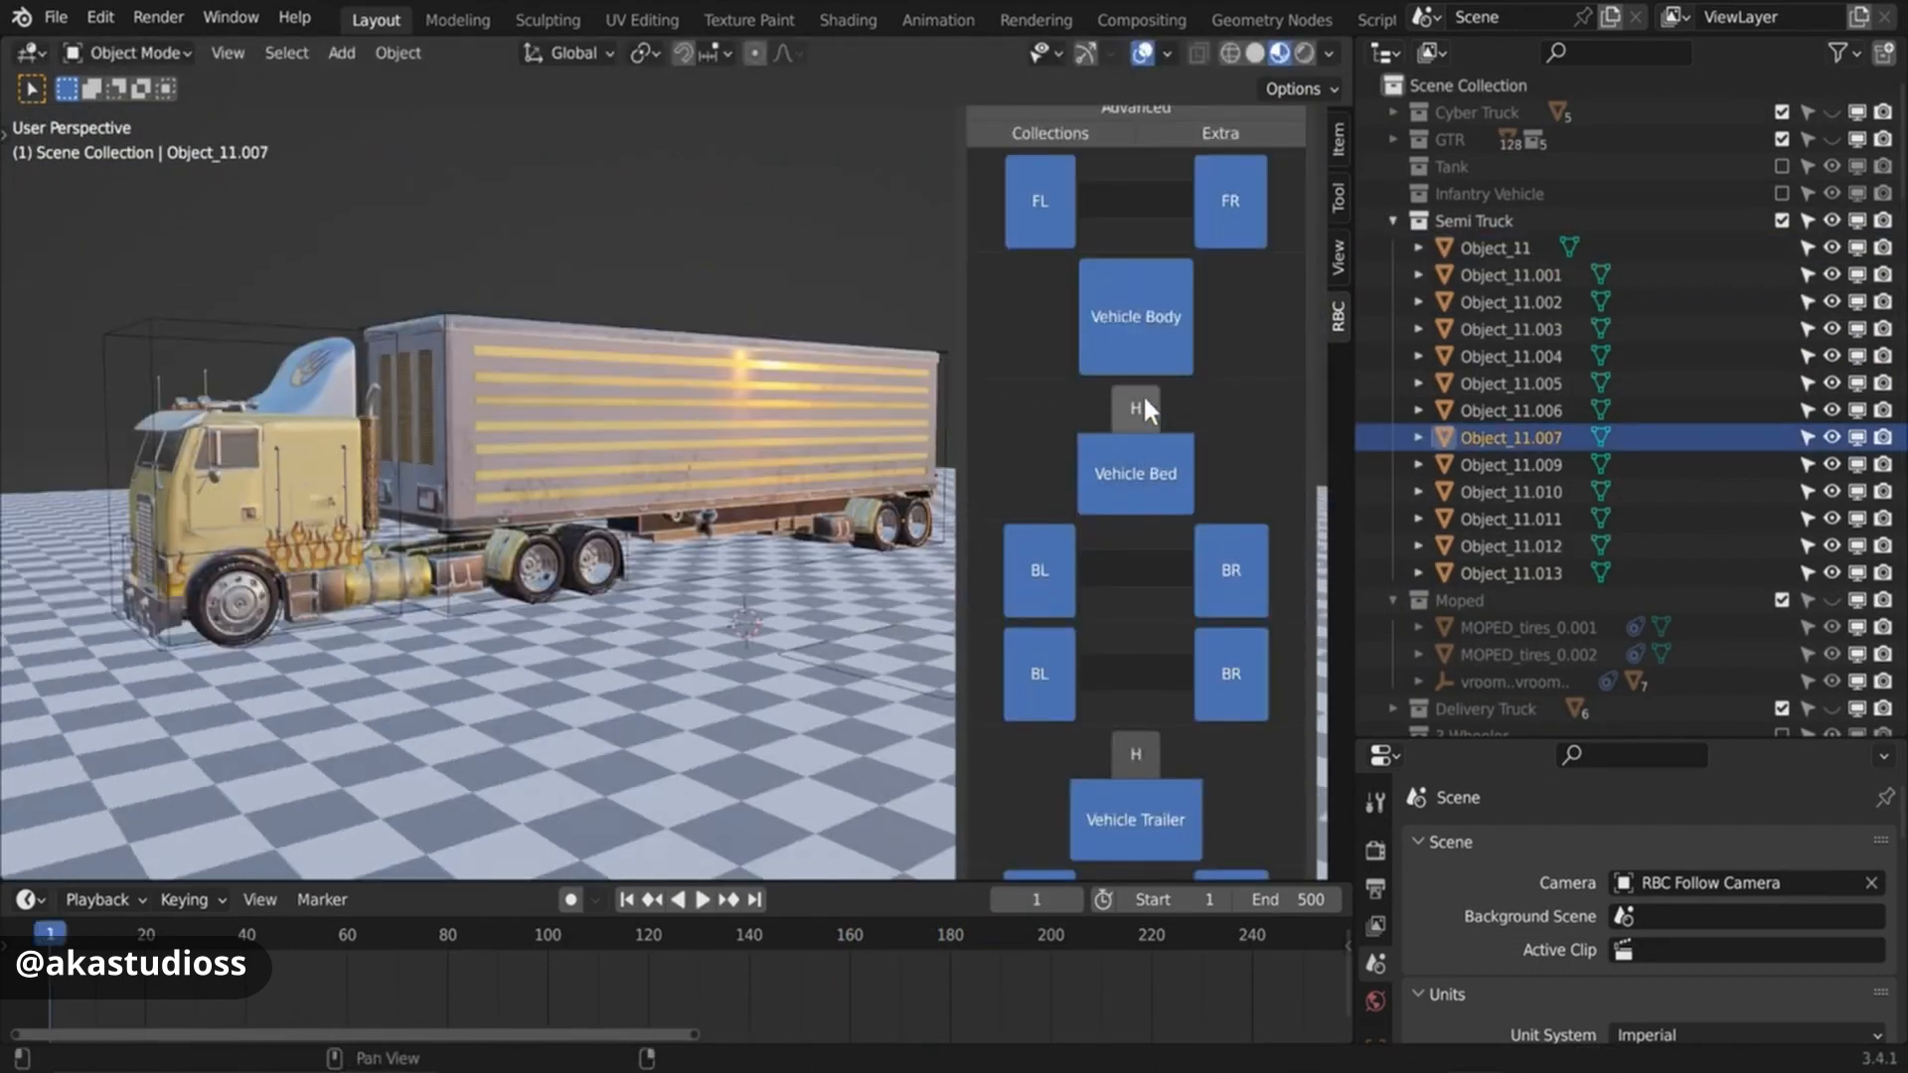
{"action": "left_click", "coordinate": [1138, 408]}
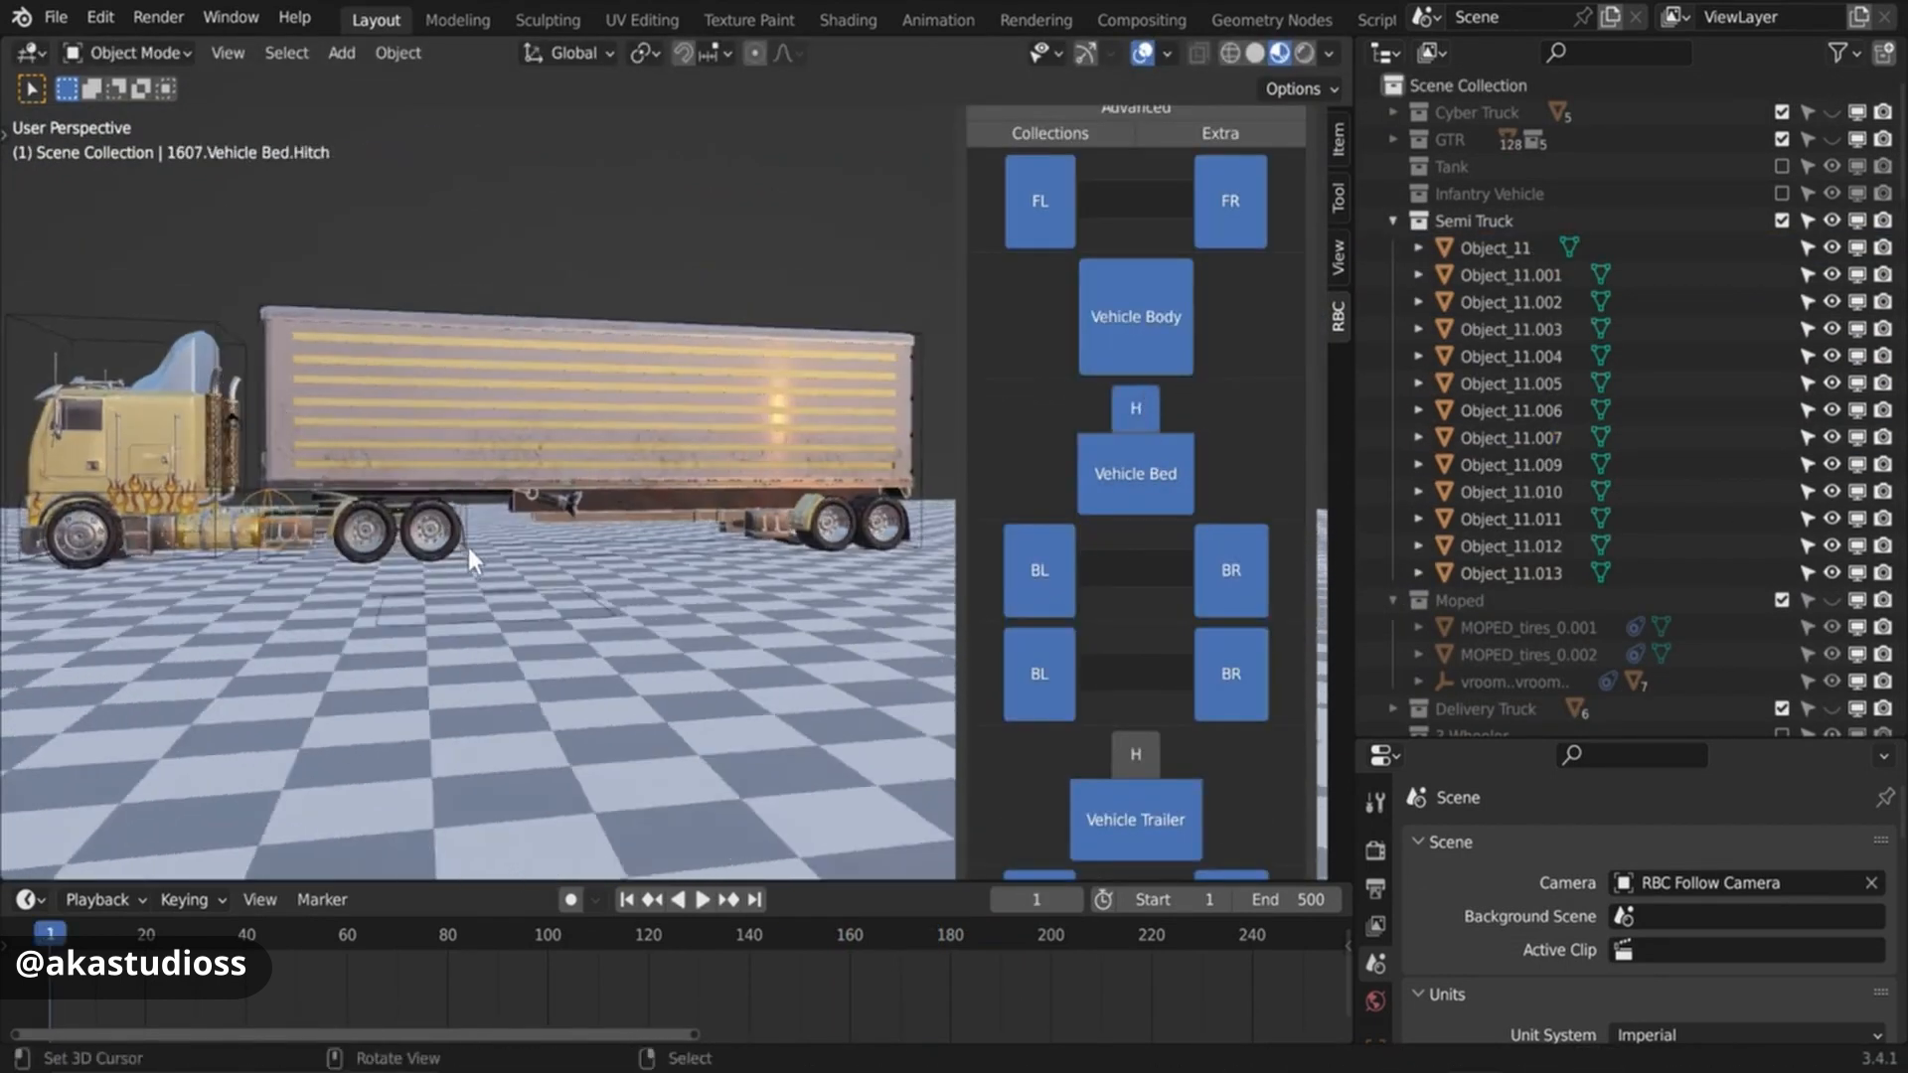
{"action": "scroll", "coordinate": [1265, 630], "scroll_direction": "down", "scroll_amount": 3}
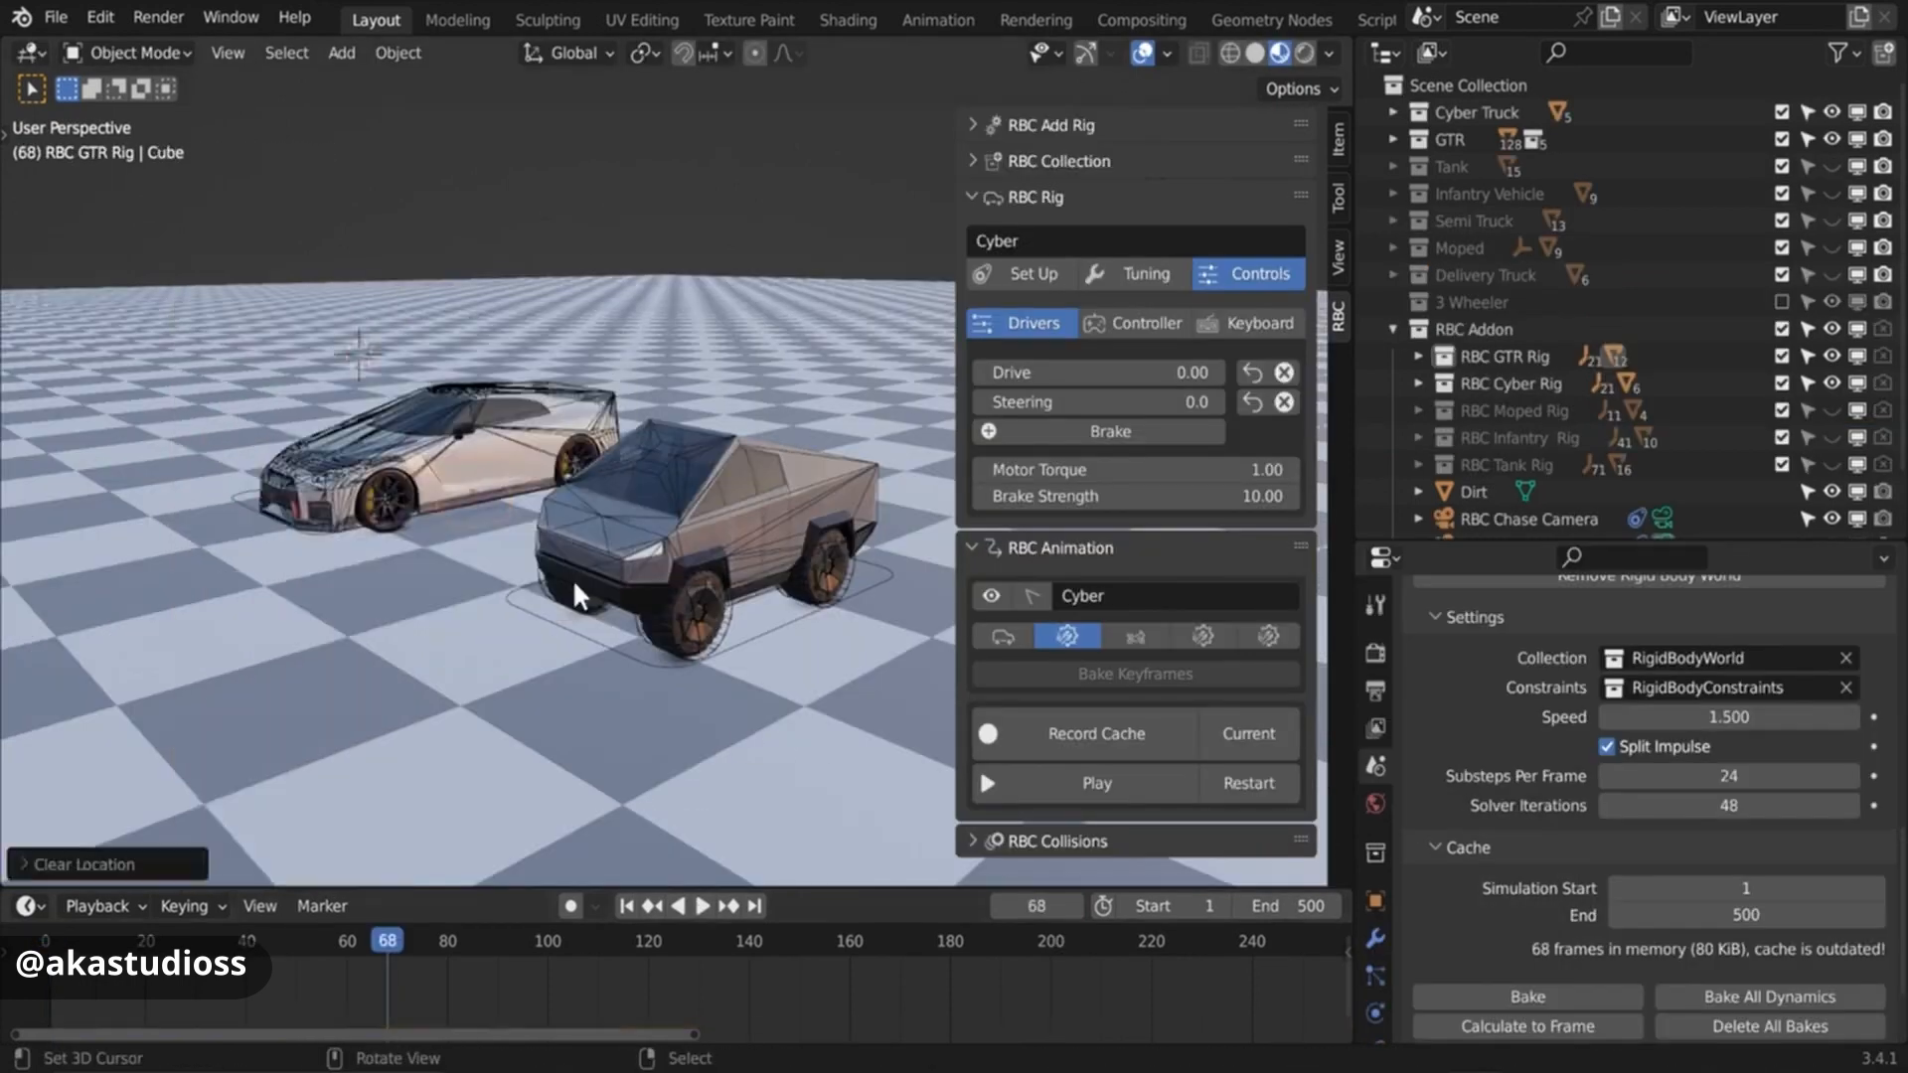
Record a physics simulation cache with the GTR rig and the falling cubes, and scrub through the recorded frames.
{"action": "key", "text": "r"}
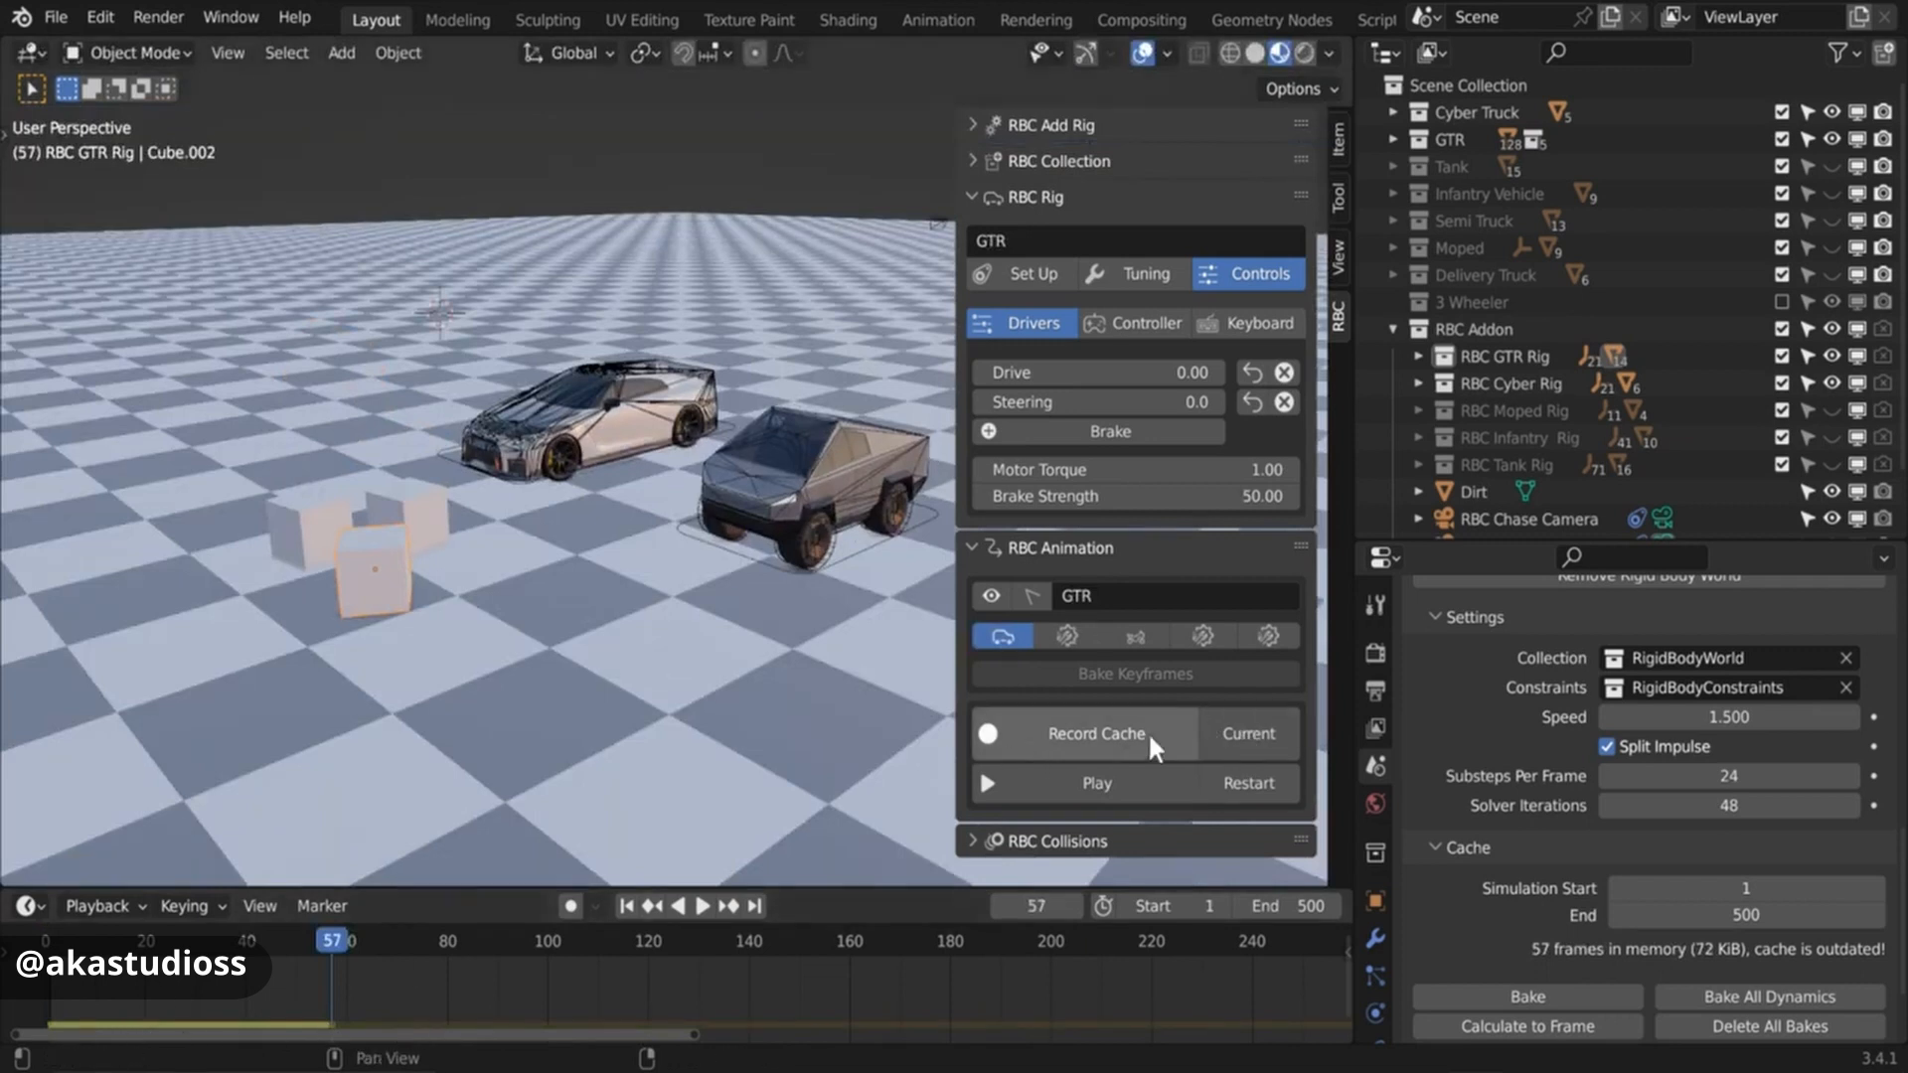
{"action": "left_click", "coordinate": [1079, 737]}
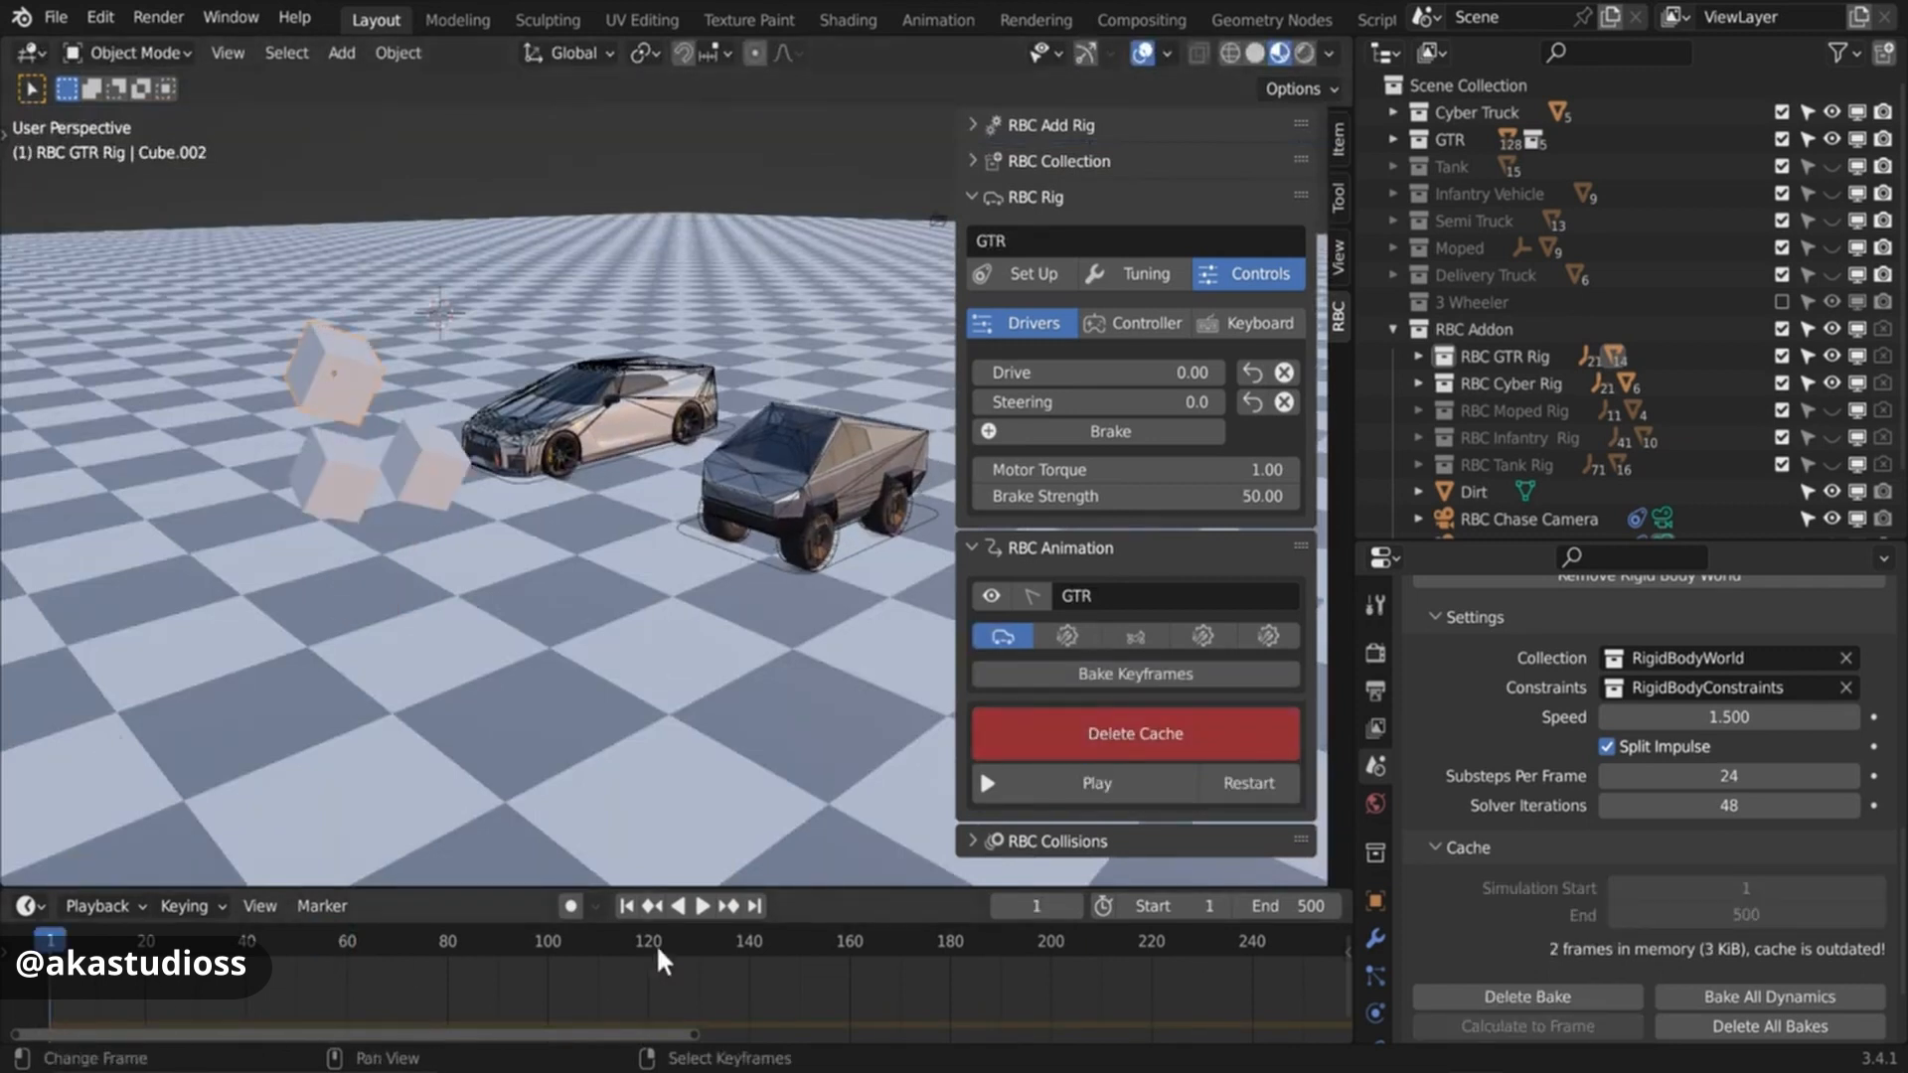
{"action": "left_click", "coordinate": [1104, 784]}
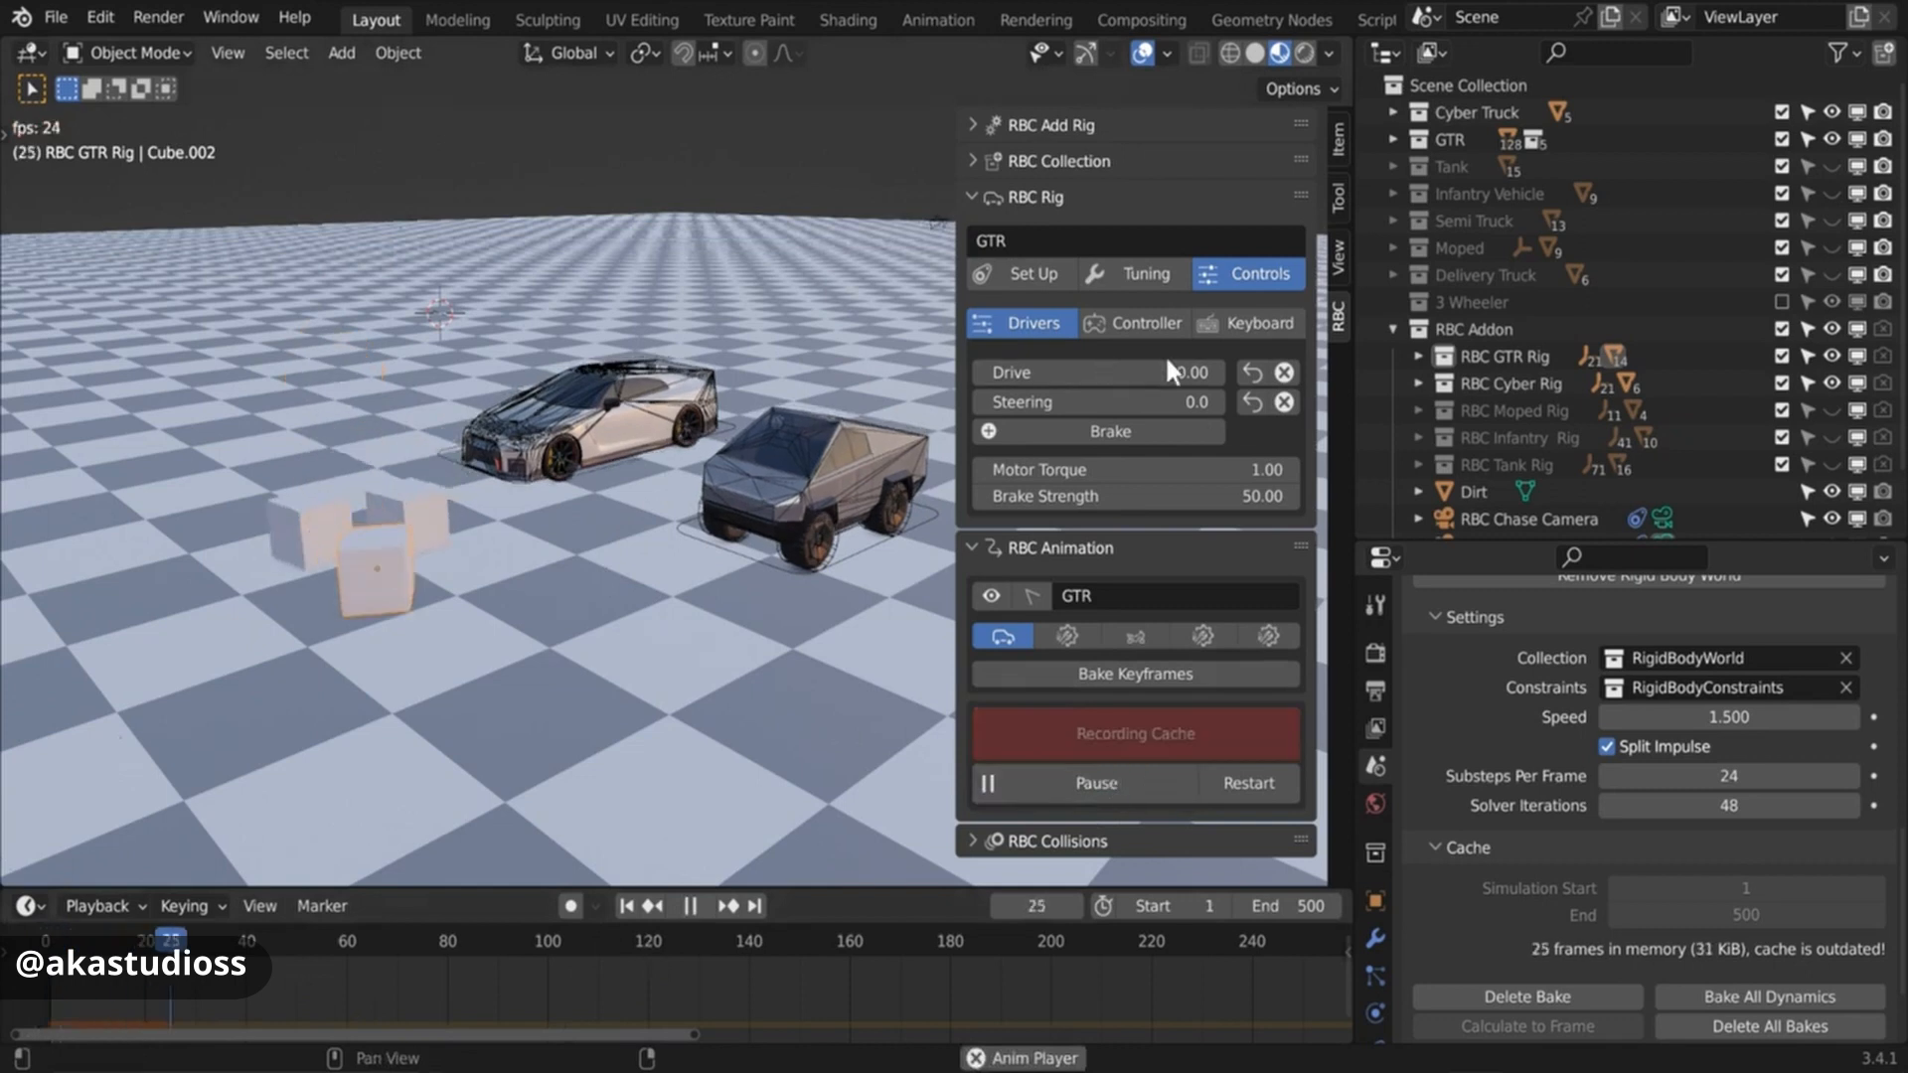
{"action": "left_click", "coordinate": [1094, 787]}
{"action": "left_click_drag", "start_coordinate": [999, 942], "coordinate": [402, 969]}
Delete the recorded cache and rerun the simulation from the start, driving the GTR at 36.33 with steering ending at 1.0.
{"action": "left_click", "coordinate": [1061, 730]}
{"action": "left_click", "coordinate": [1064, 731]}
{"action": "left_click", "coordinate": [1248, 783]}
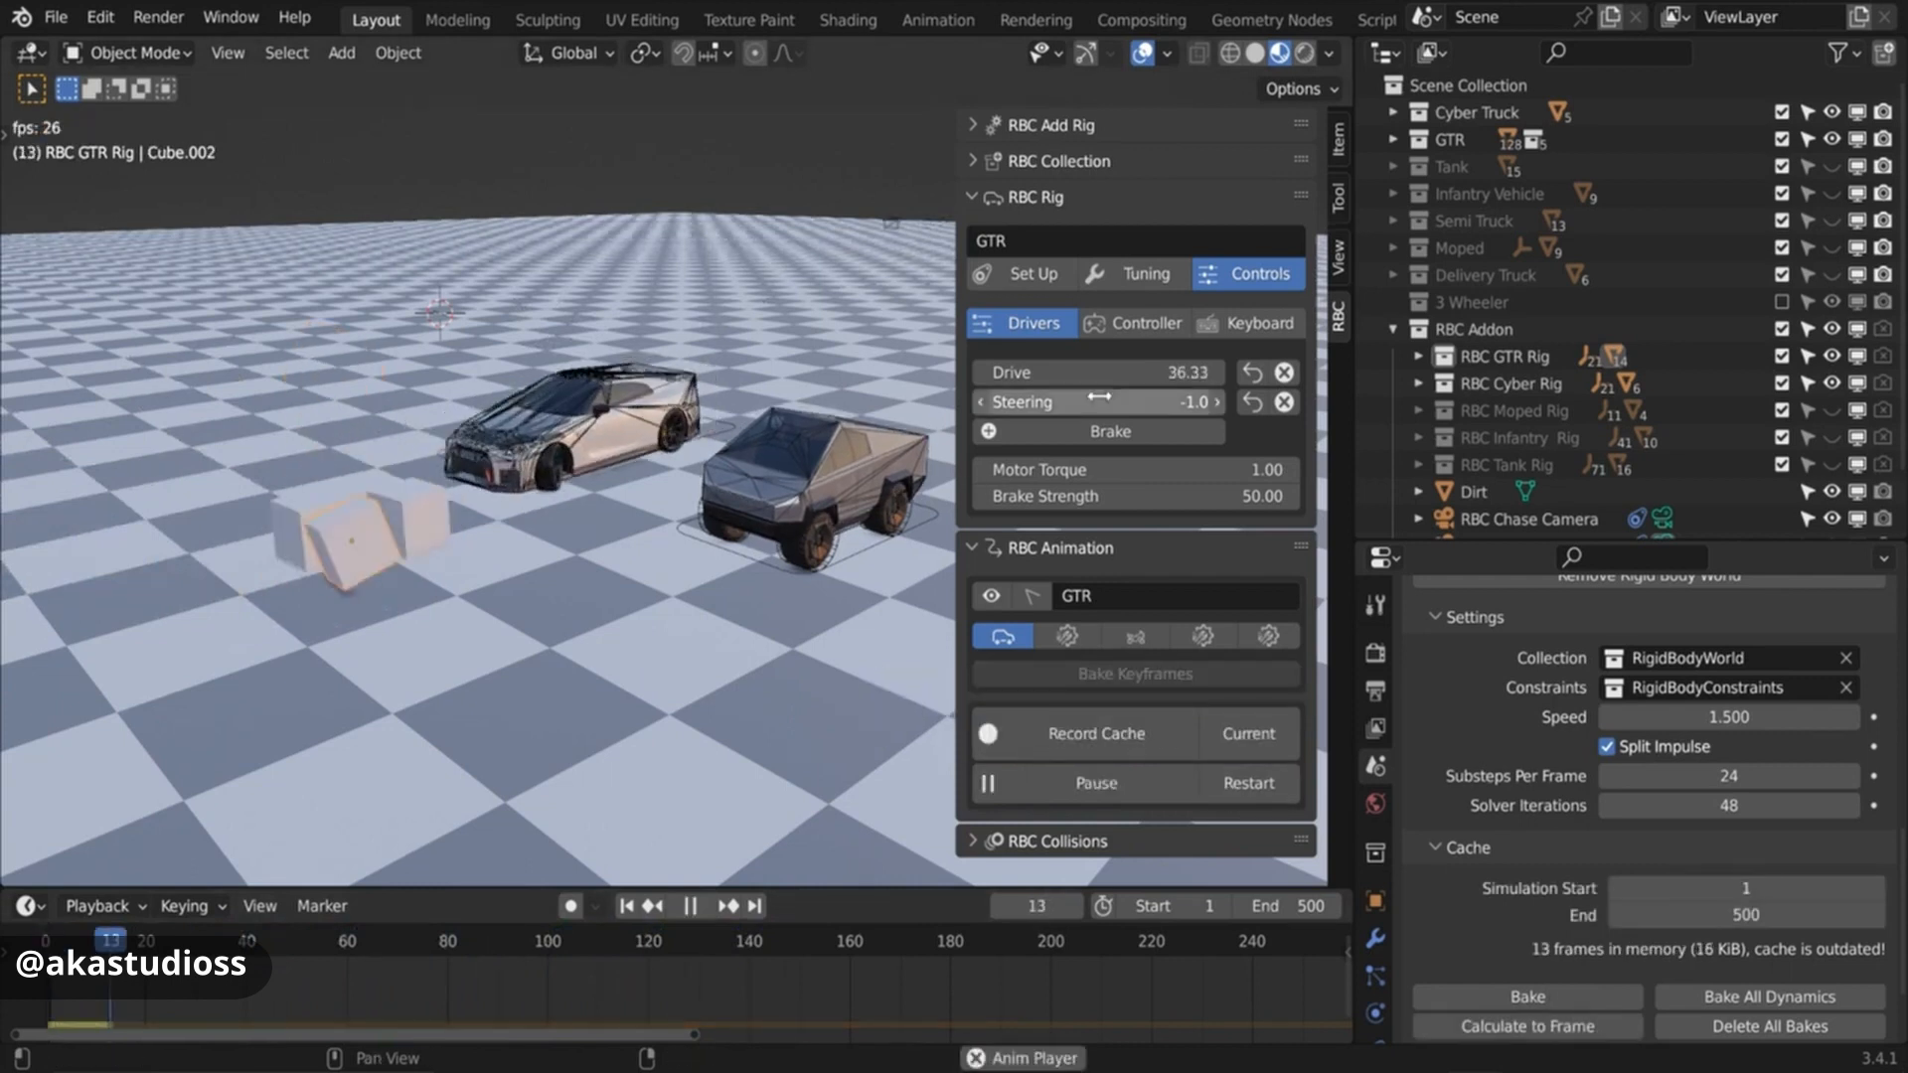
{"action": "middle_click_drag", "start_coordinate": [636, 527], "coordinate": [398, 587]}
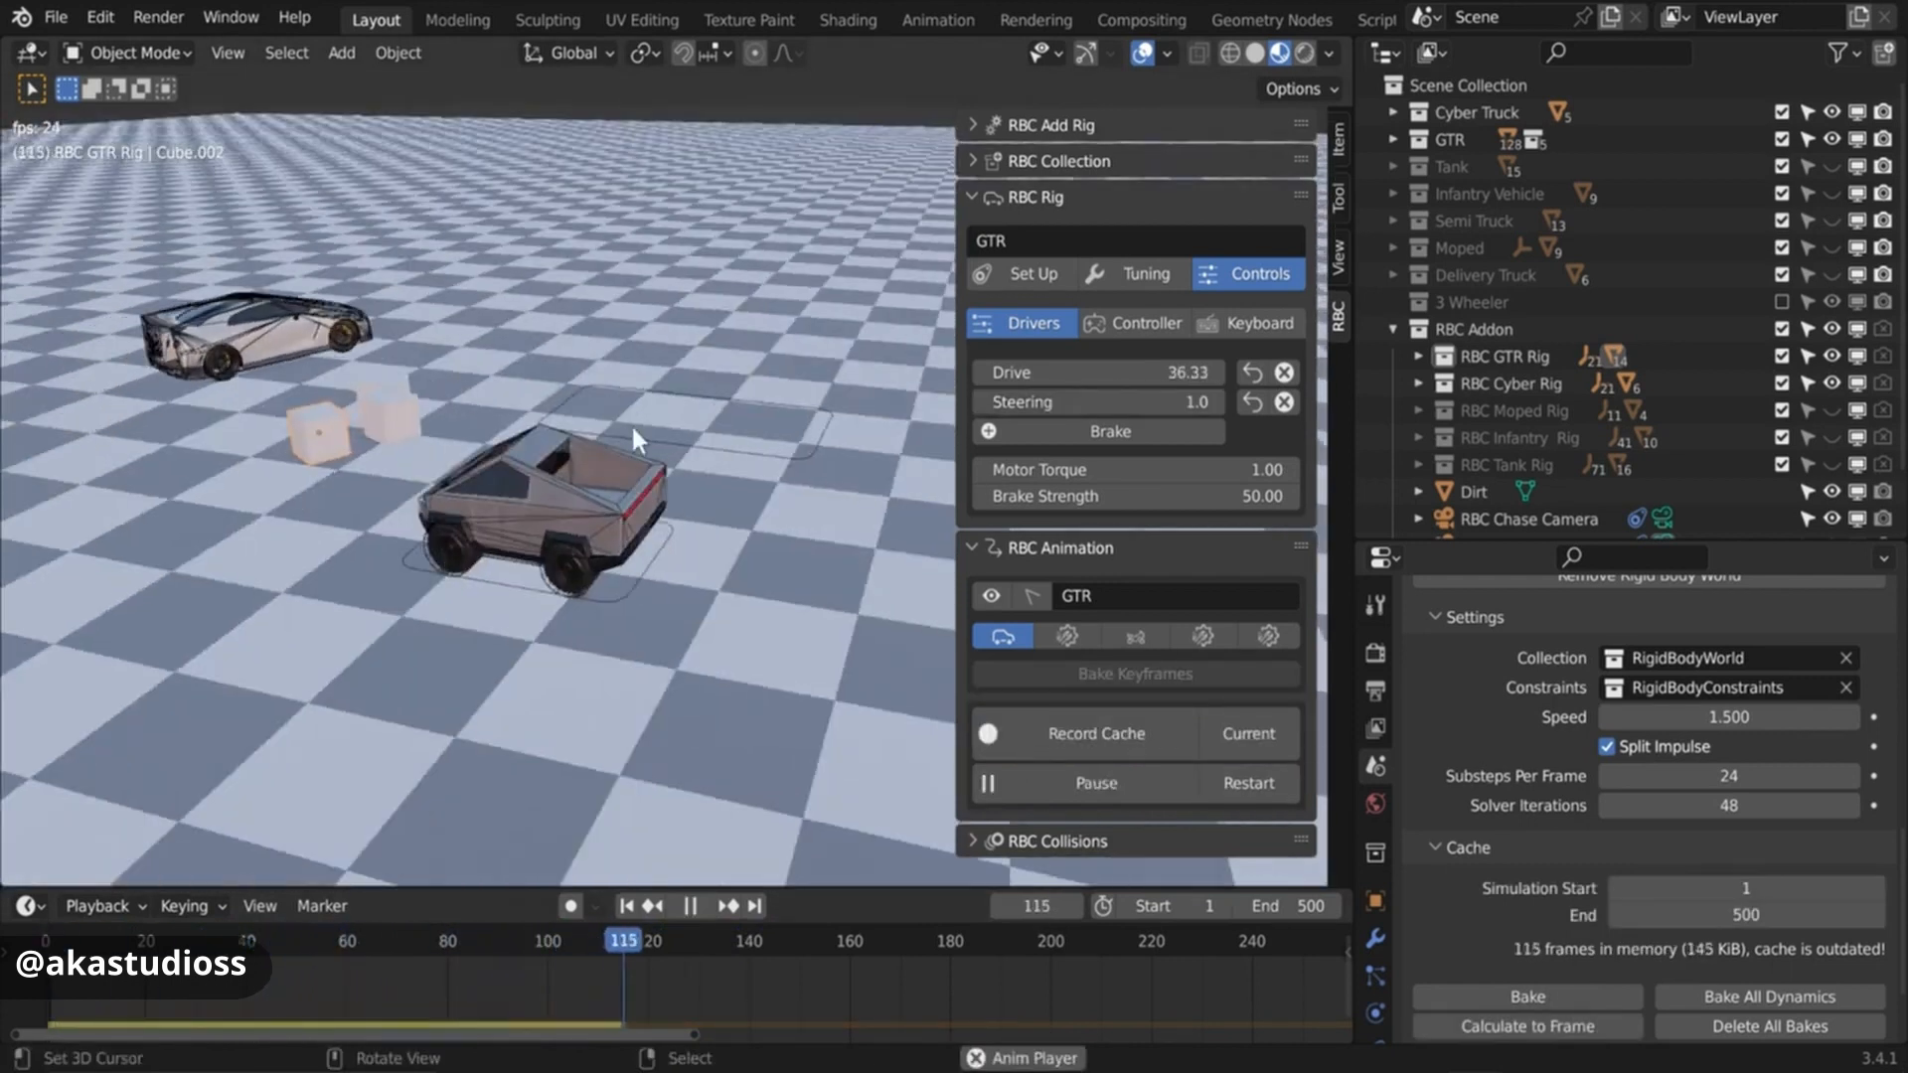
{"action": "key", "text": "space"}
Store the current GTR drive simulation as the recorded cache and replay it from the start.
{"action": "left_click", "coordinate": [1266, 729]}
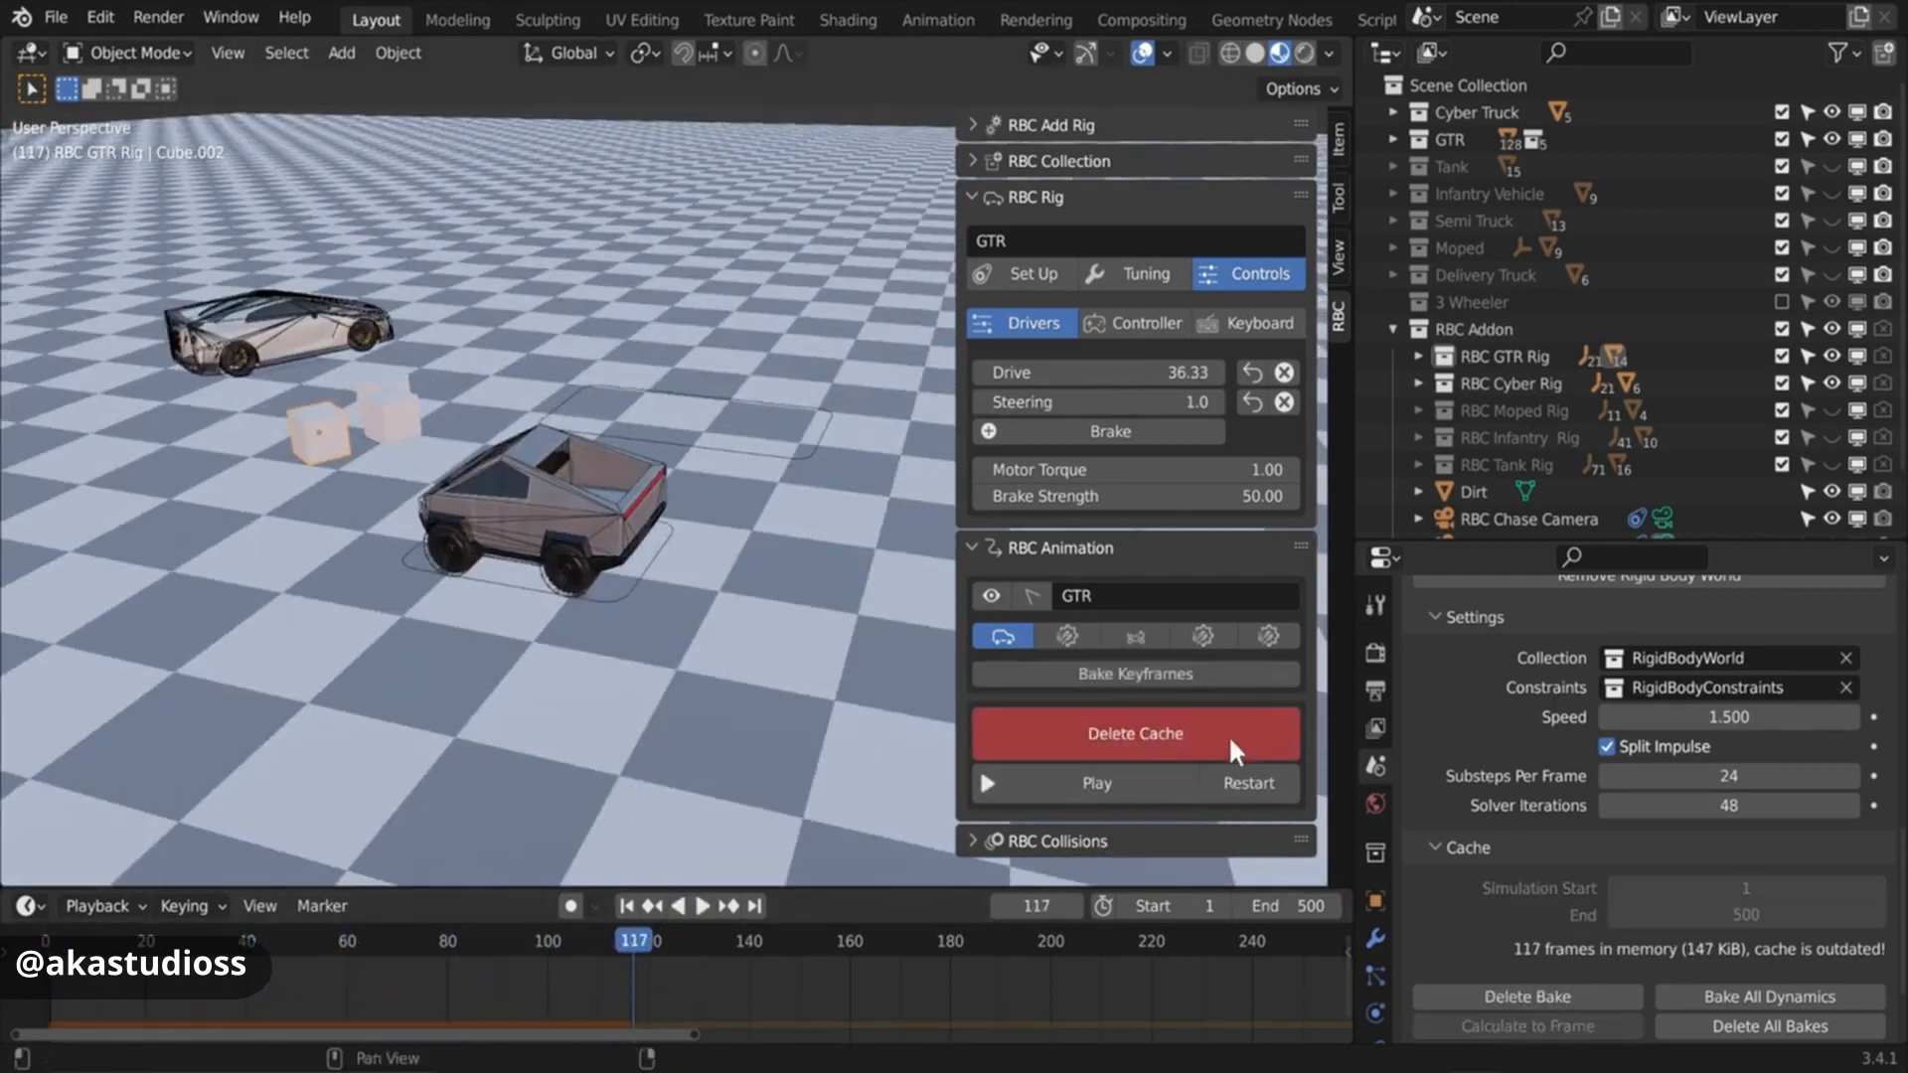
{"action": "mouse_move", "coordinate": [626, 943]}
{"action": "left_mouse_down"}
{"action": "mouse_move", "coordinate": [413, 950]}
{"action": "mouse_move", "coordinate": [634, 954]}
{"action": "left_mouse_up"}
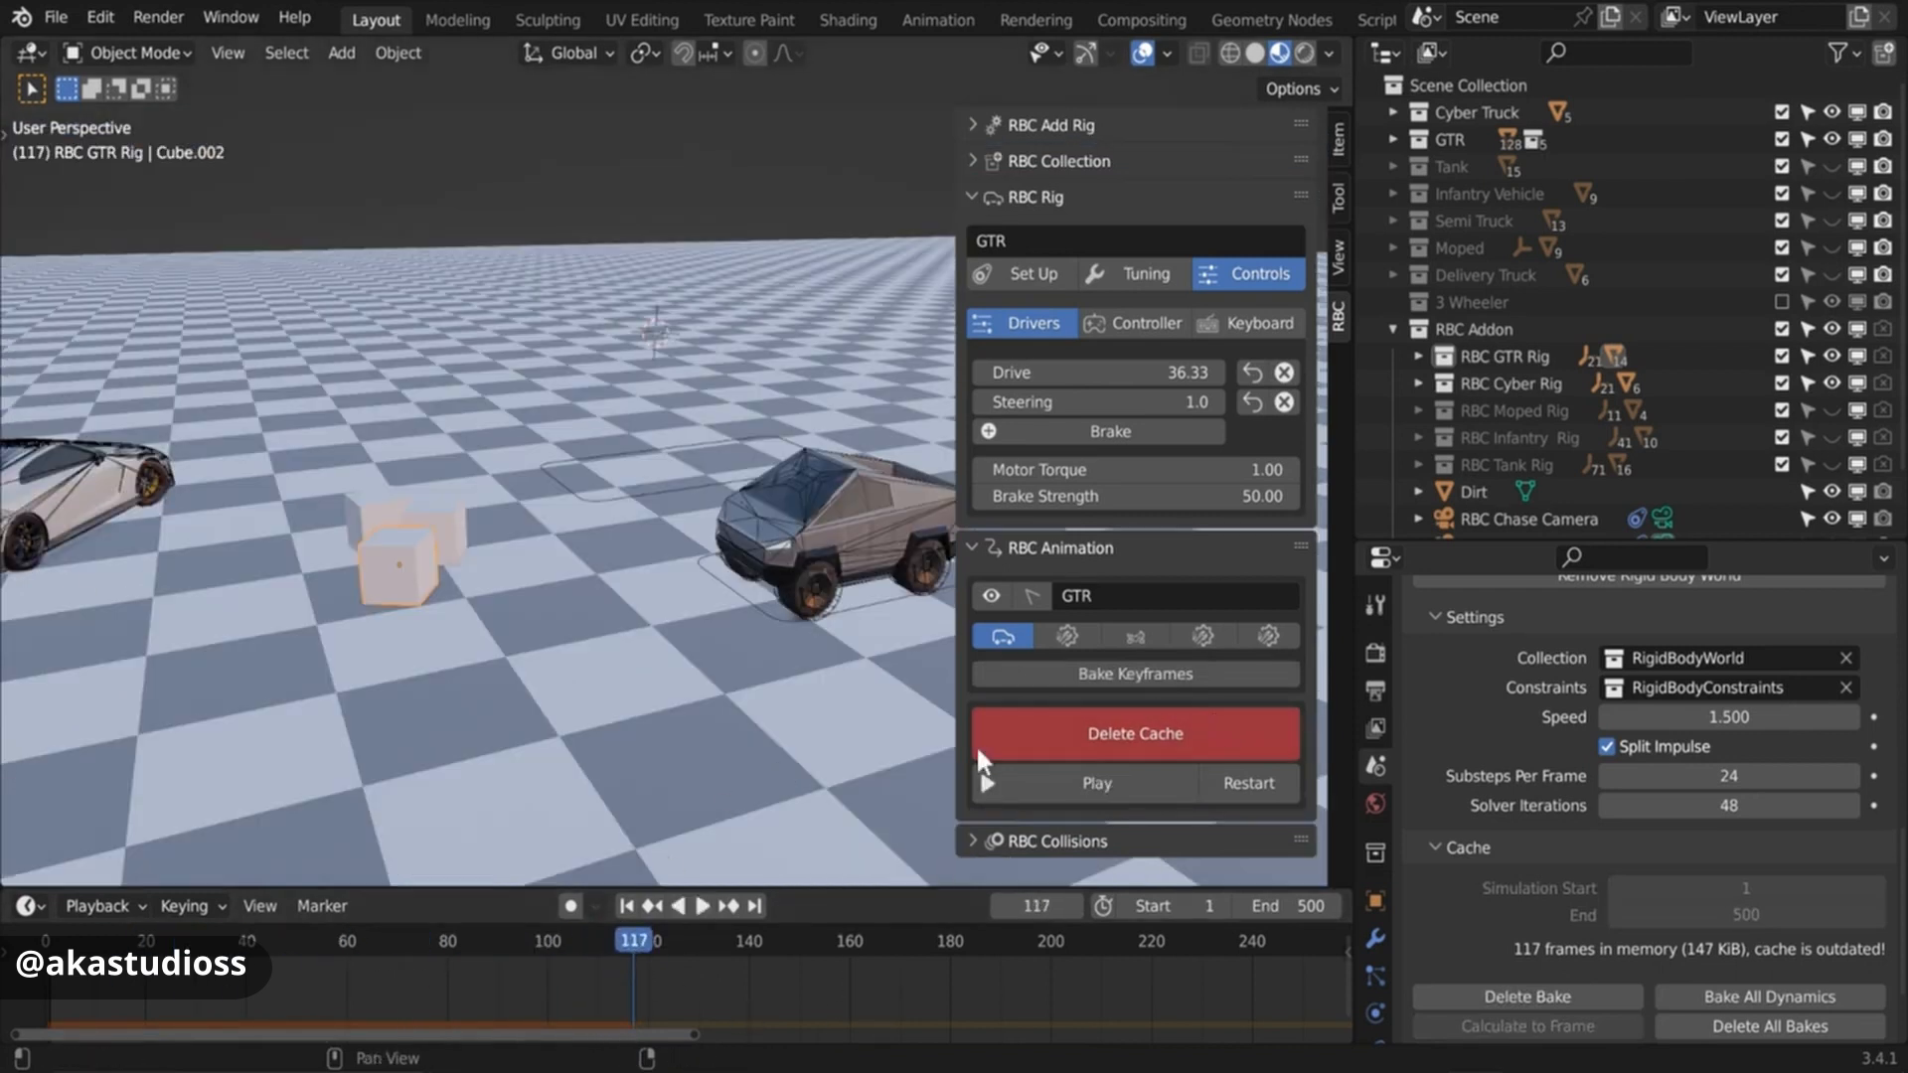
{"action": "left_click", "coordinate": [1249, 783]}
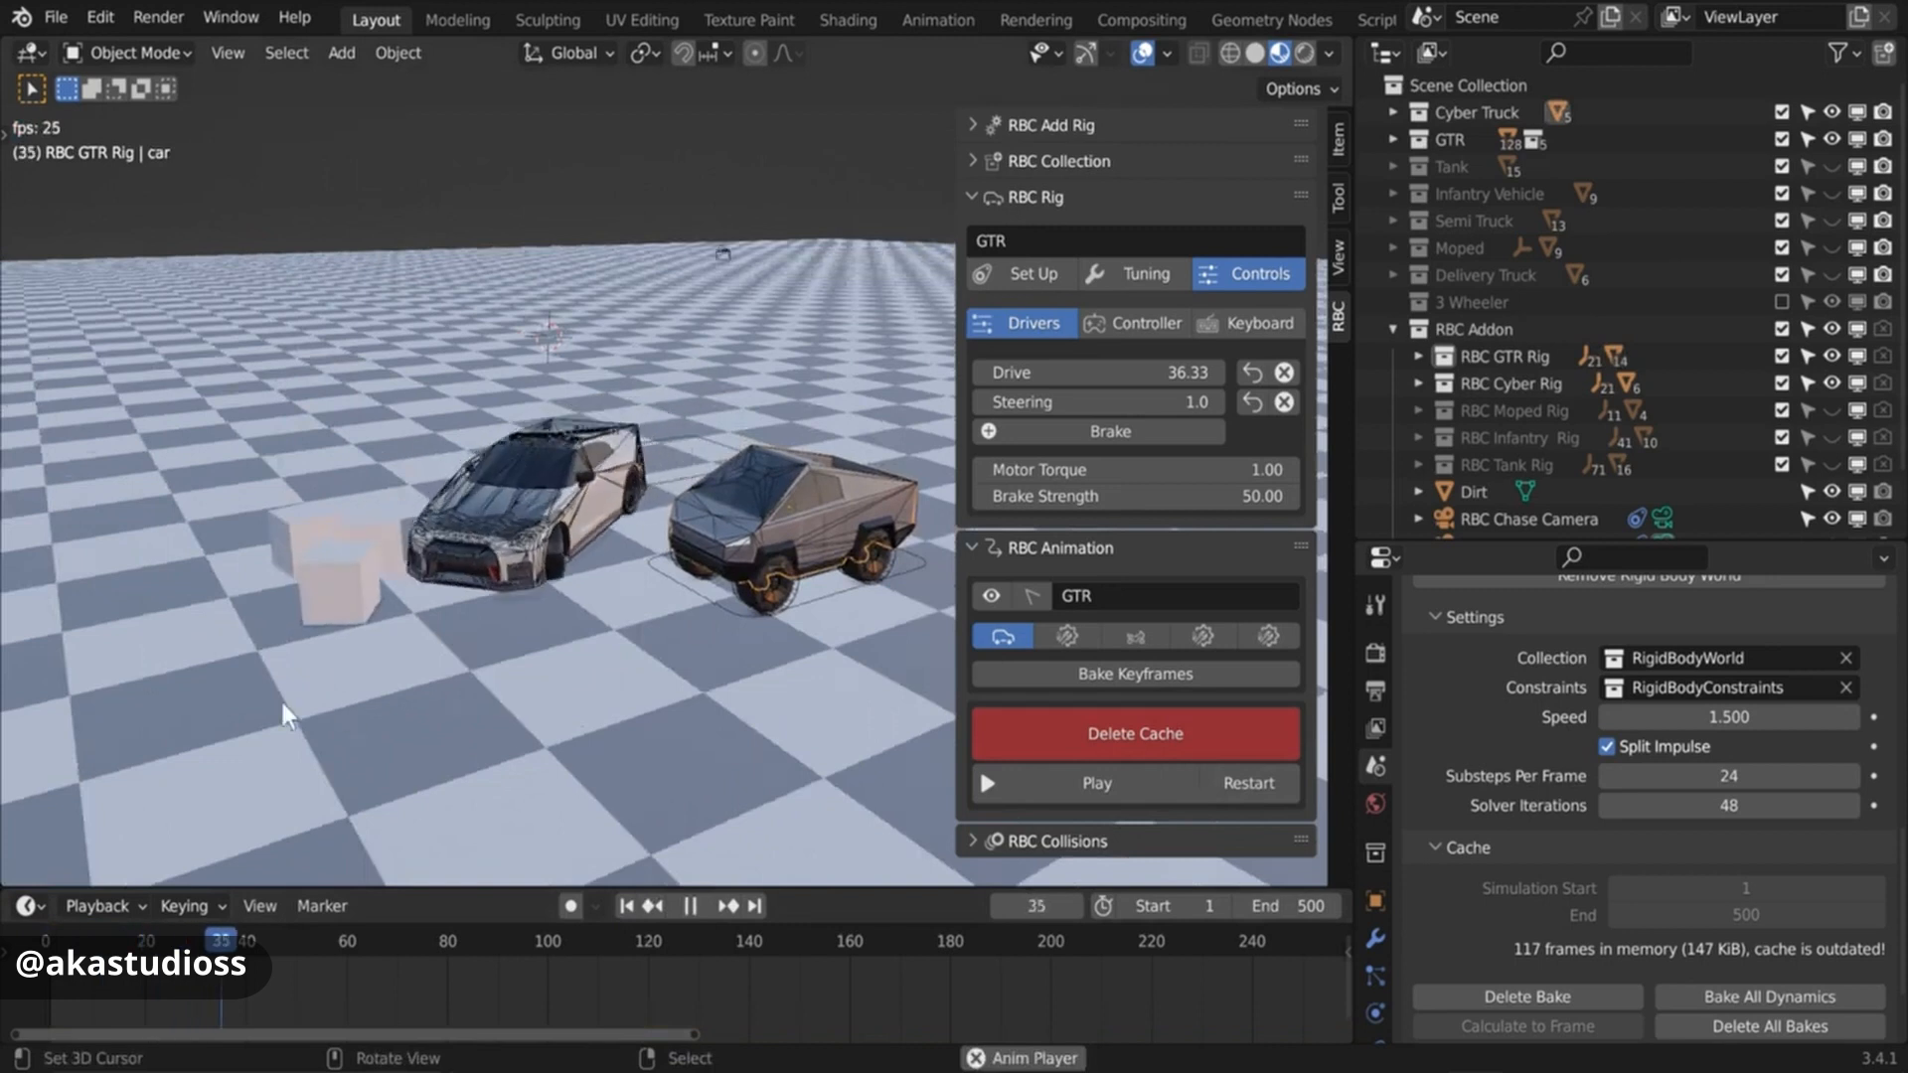
Switch between the Cyber and GTR rigs, return to frame 1, and bake the GTR rig's cached motion to keyframes.
{"action": "left_click", "coordinate": [1067, 636]}
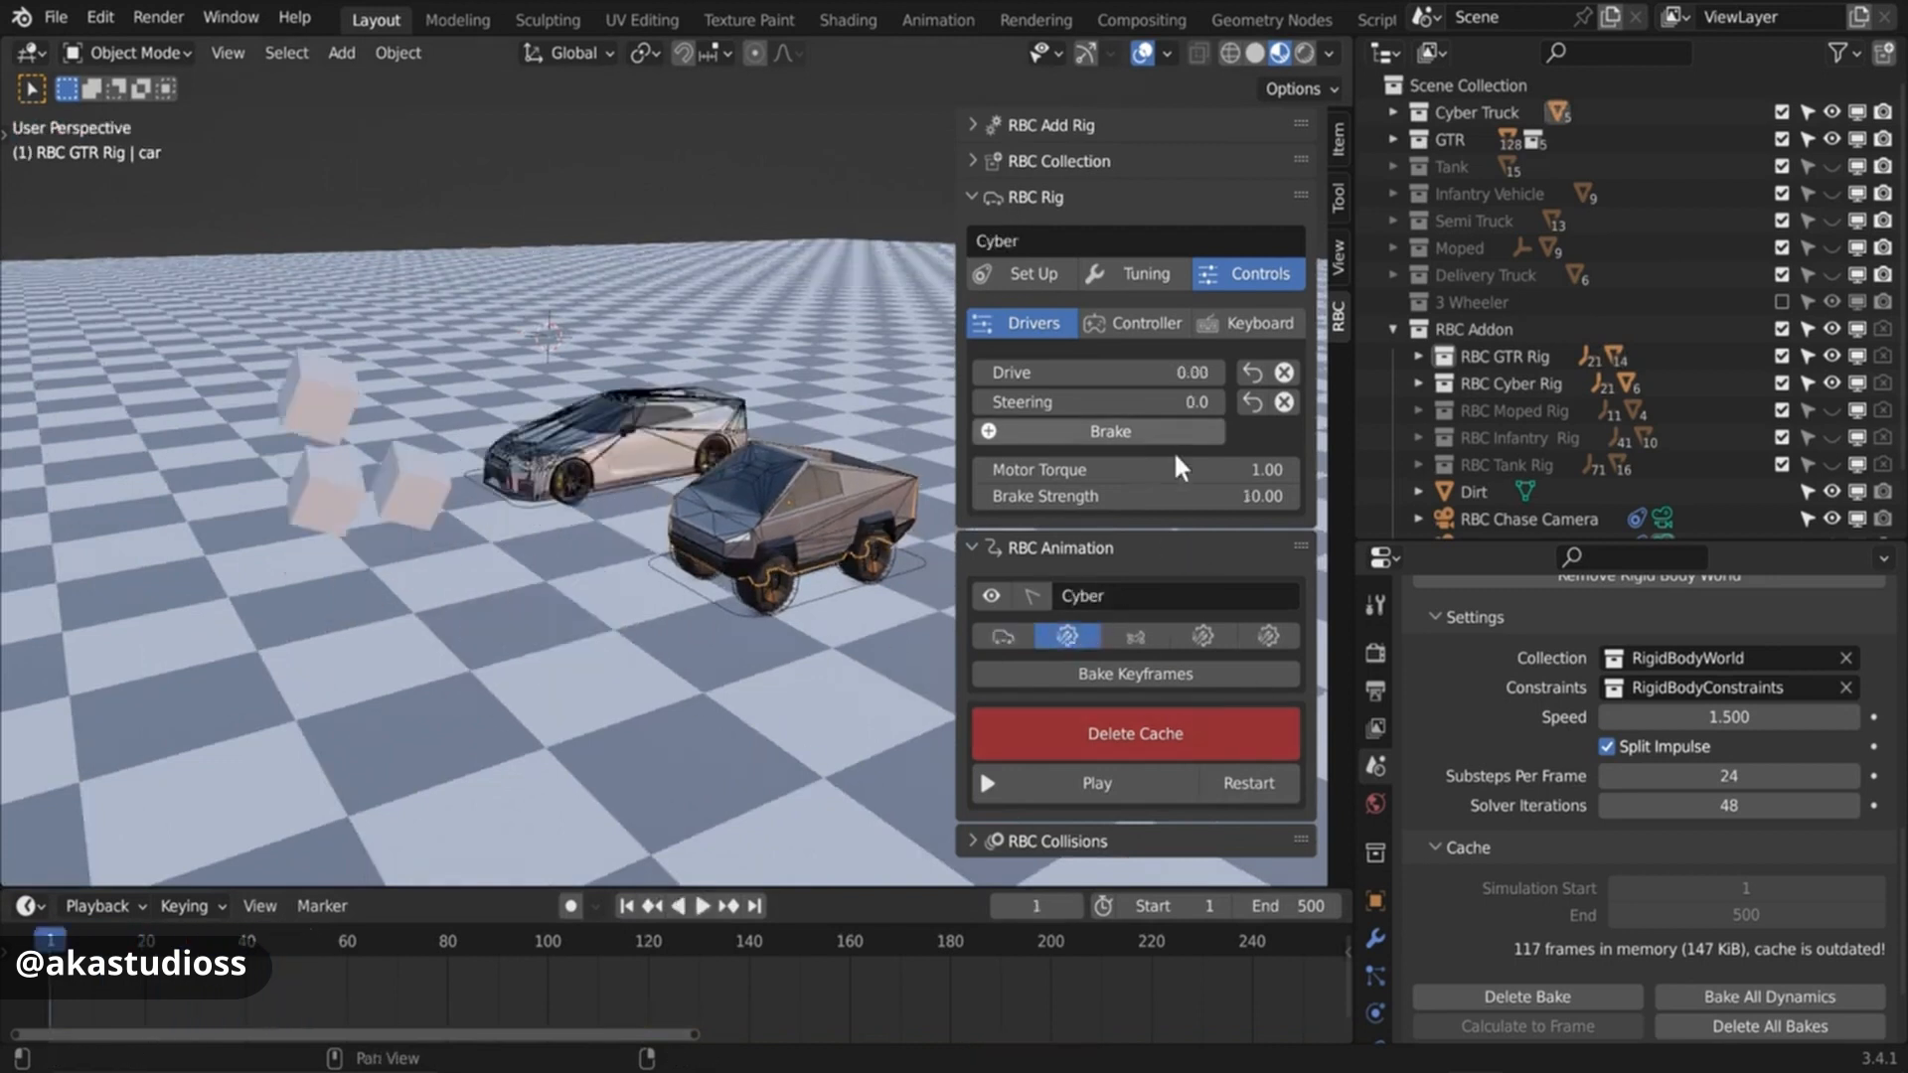
{"action": "left_click", "coordinate": [627, 907]}
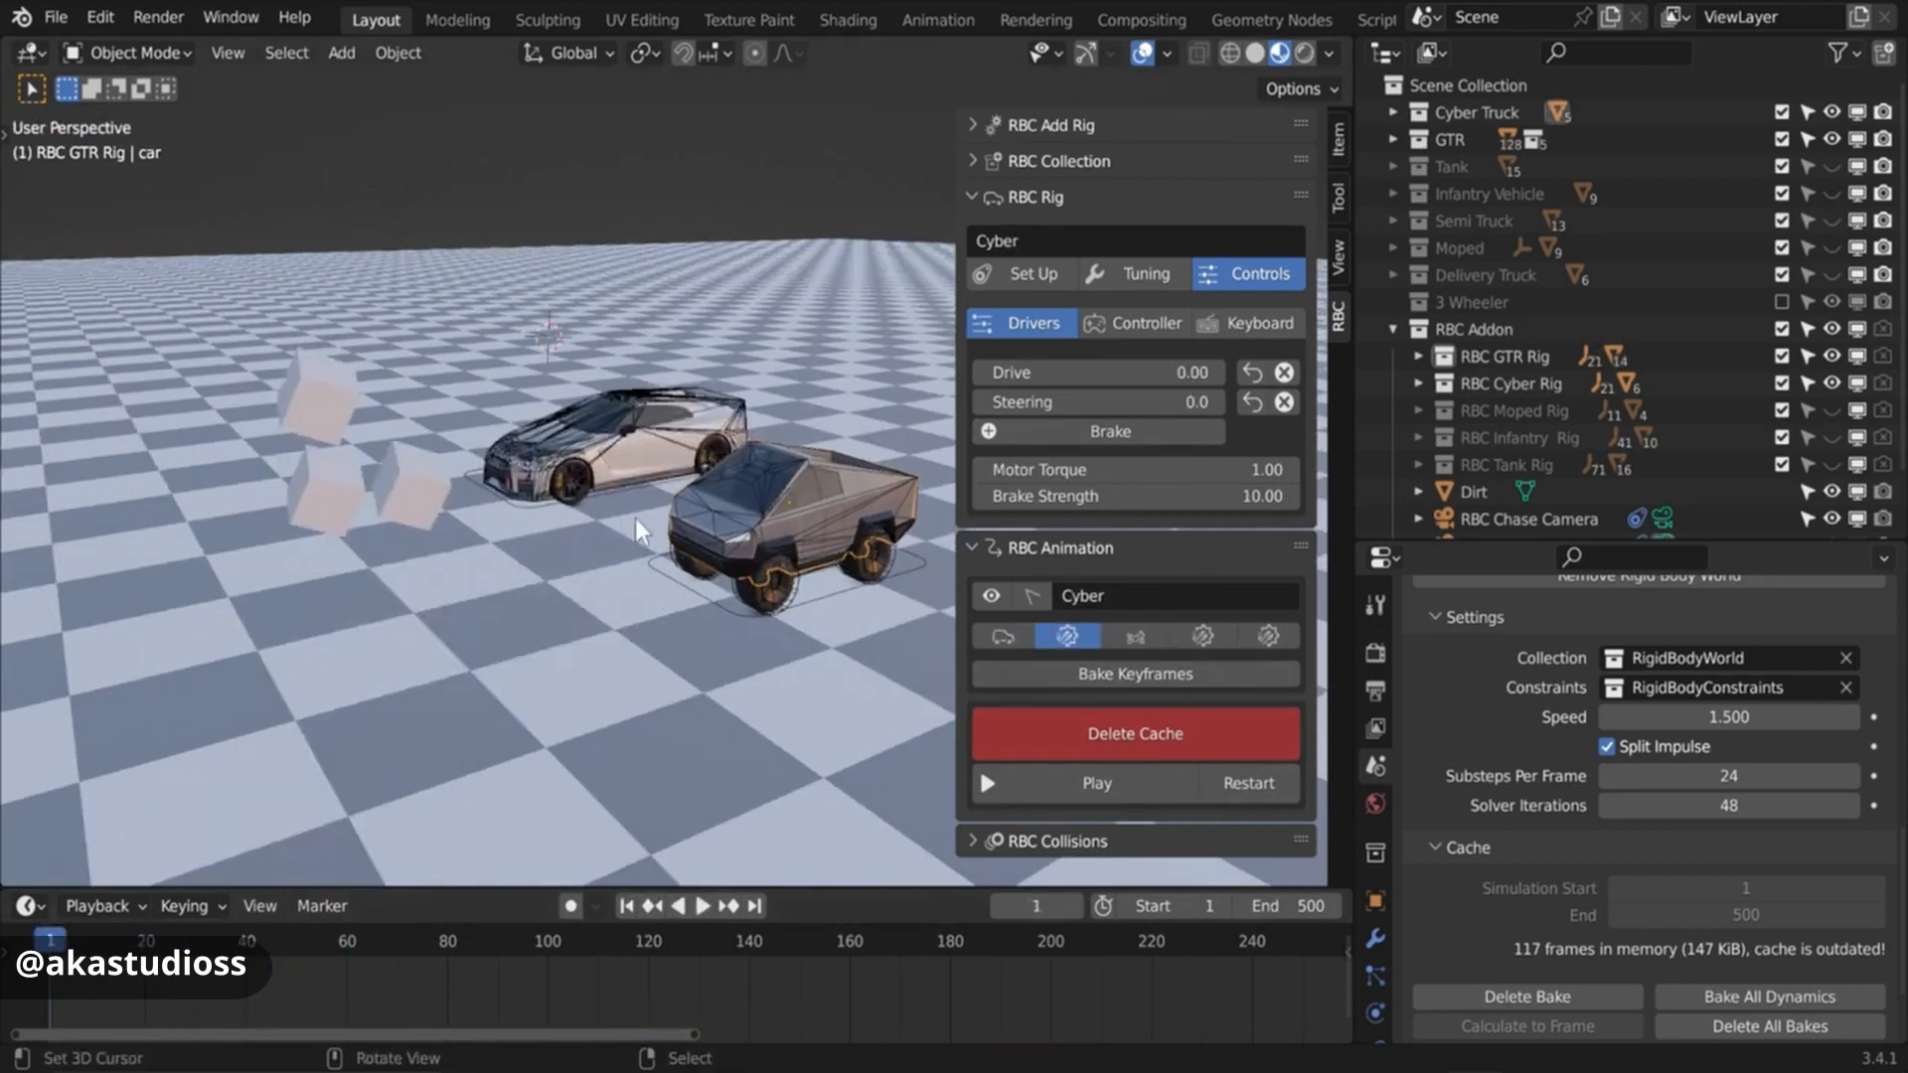
{"action": "left_click", "coordinate": [1003, 636]}
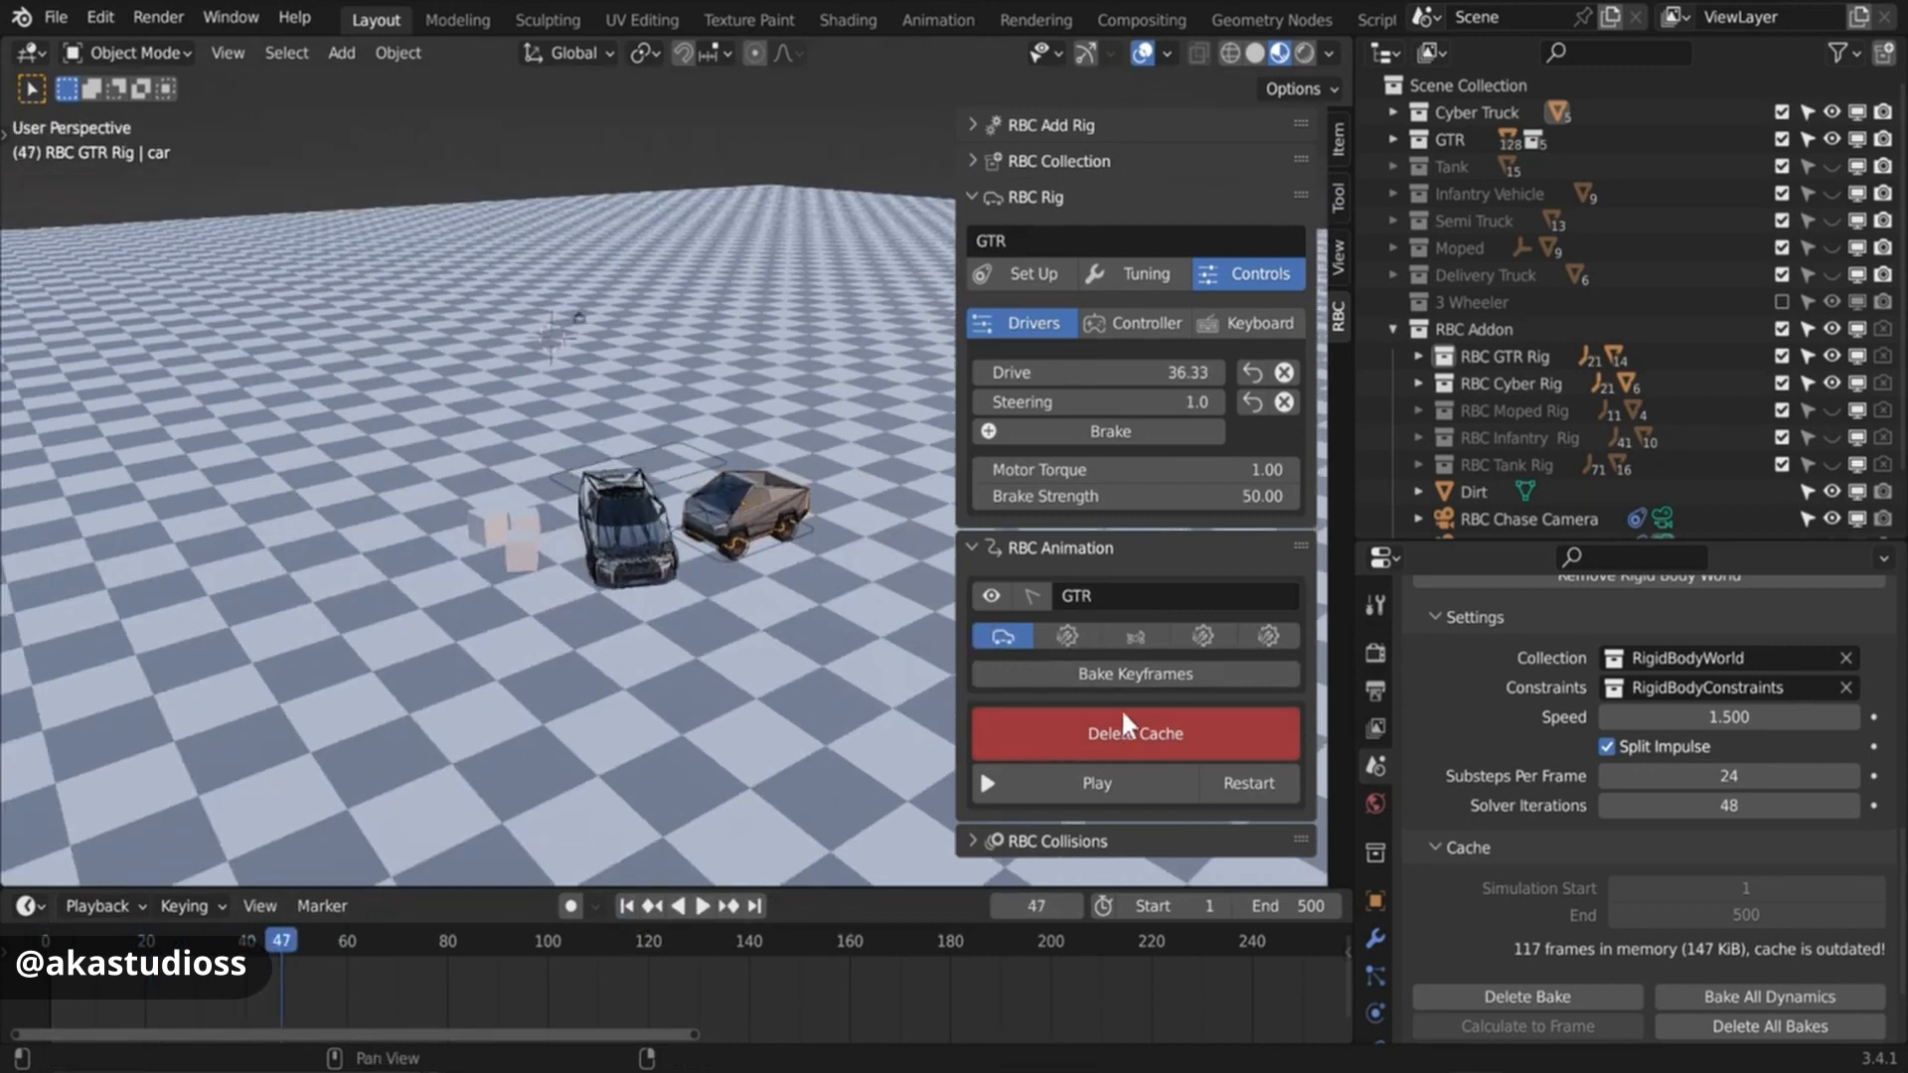
{"action": "left_click", "coordinate": [1163, 676]}
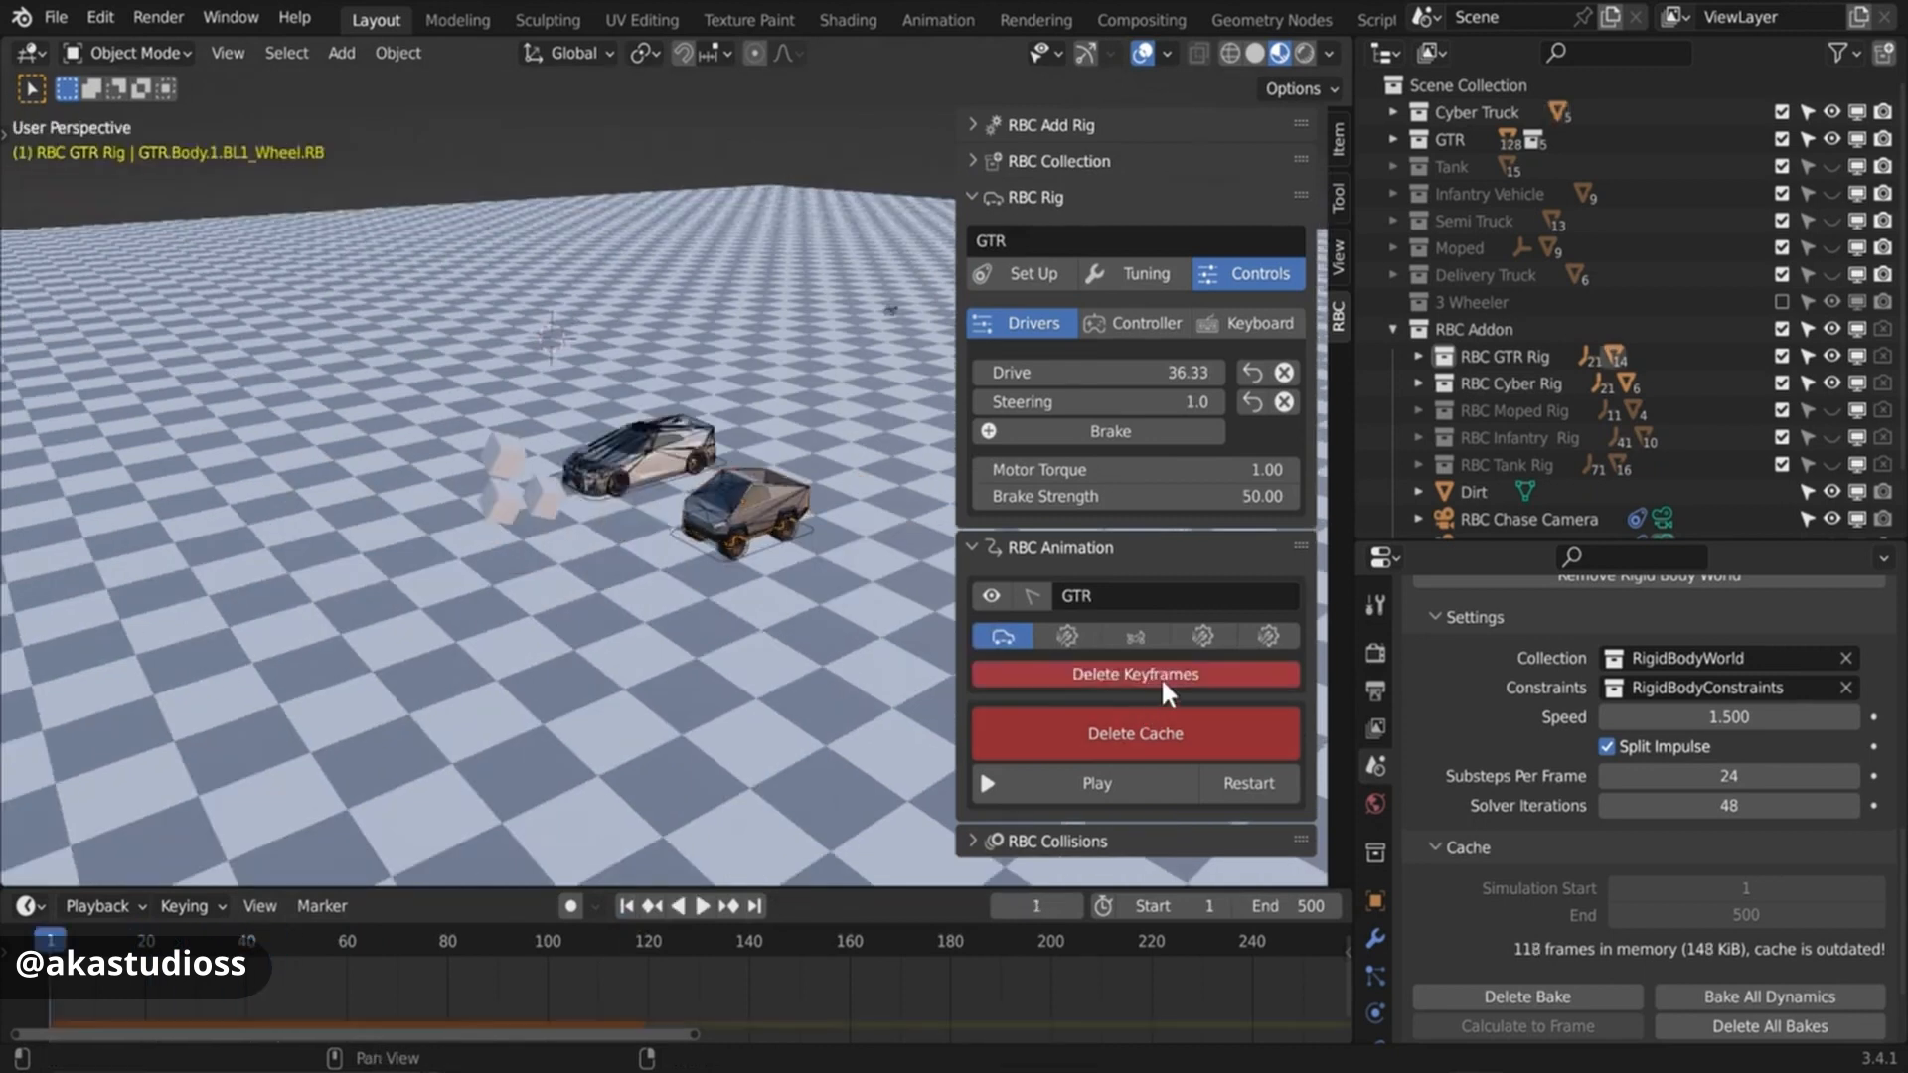
Scrub through the GTR's baked animation and delete the simulation cache, keeping the keyframes.
{"action": "scroll", "coordinate": [573, 477], "scroll_direction": "up", "scroll_amount": 1}
{"action": "left_click_drag", "start_coordinate": [94, 974], "coordinate": [212, 940]}
{"action": "left_click", "coordinate": [1136, 735]}
Run the simulation with the Cyber rig active, driving it at 28.20 with steering at 1.0, and stop playback.
{"action": "key", "text": "space"}
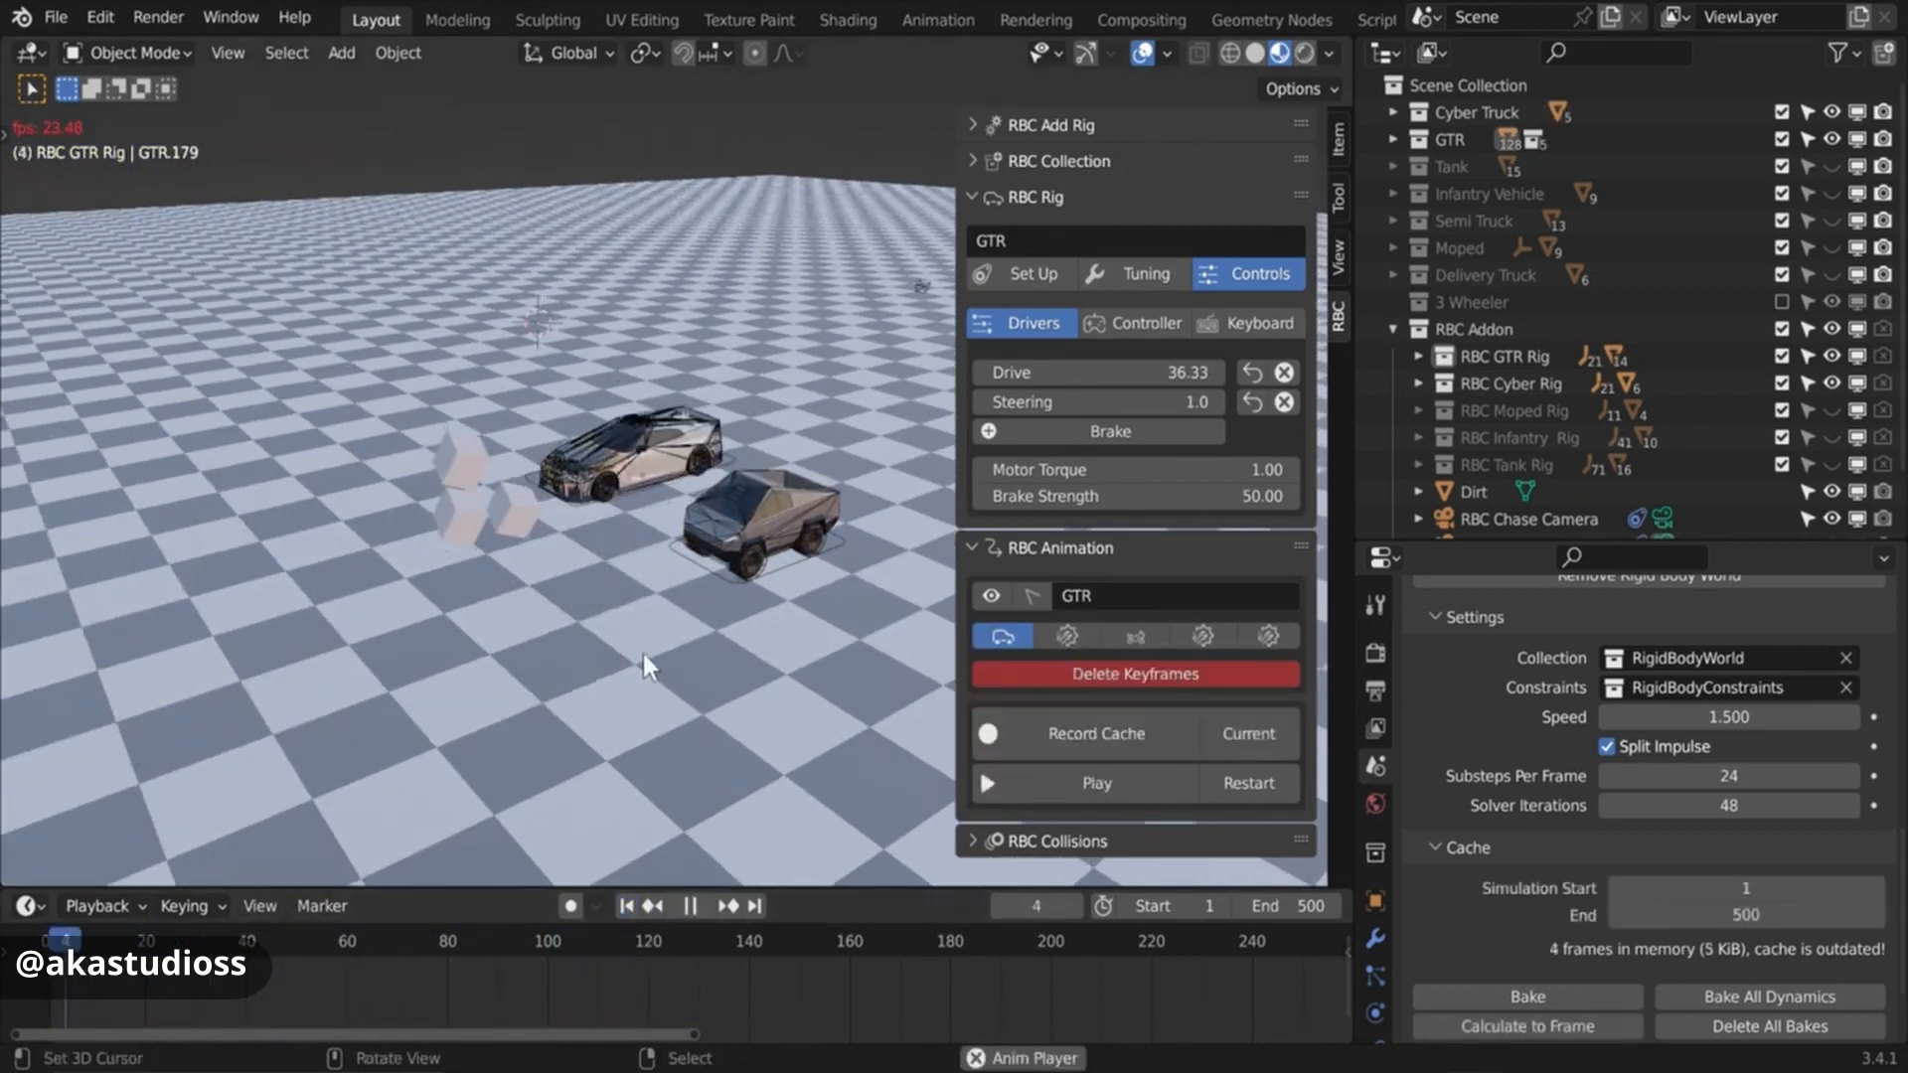
{"action": "left_click", "coordinate": [1066, 636]}
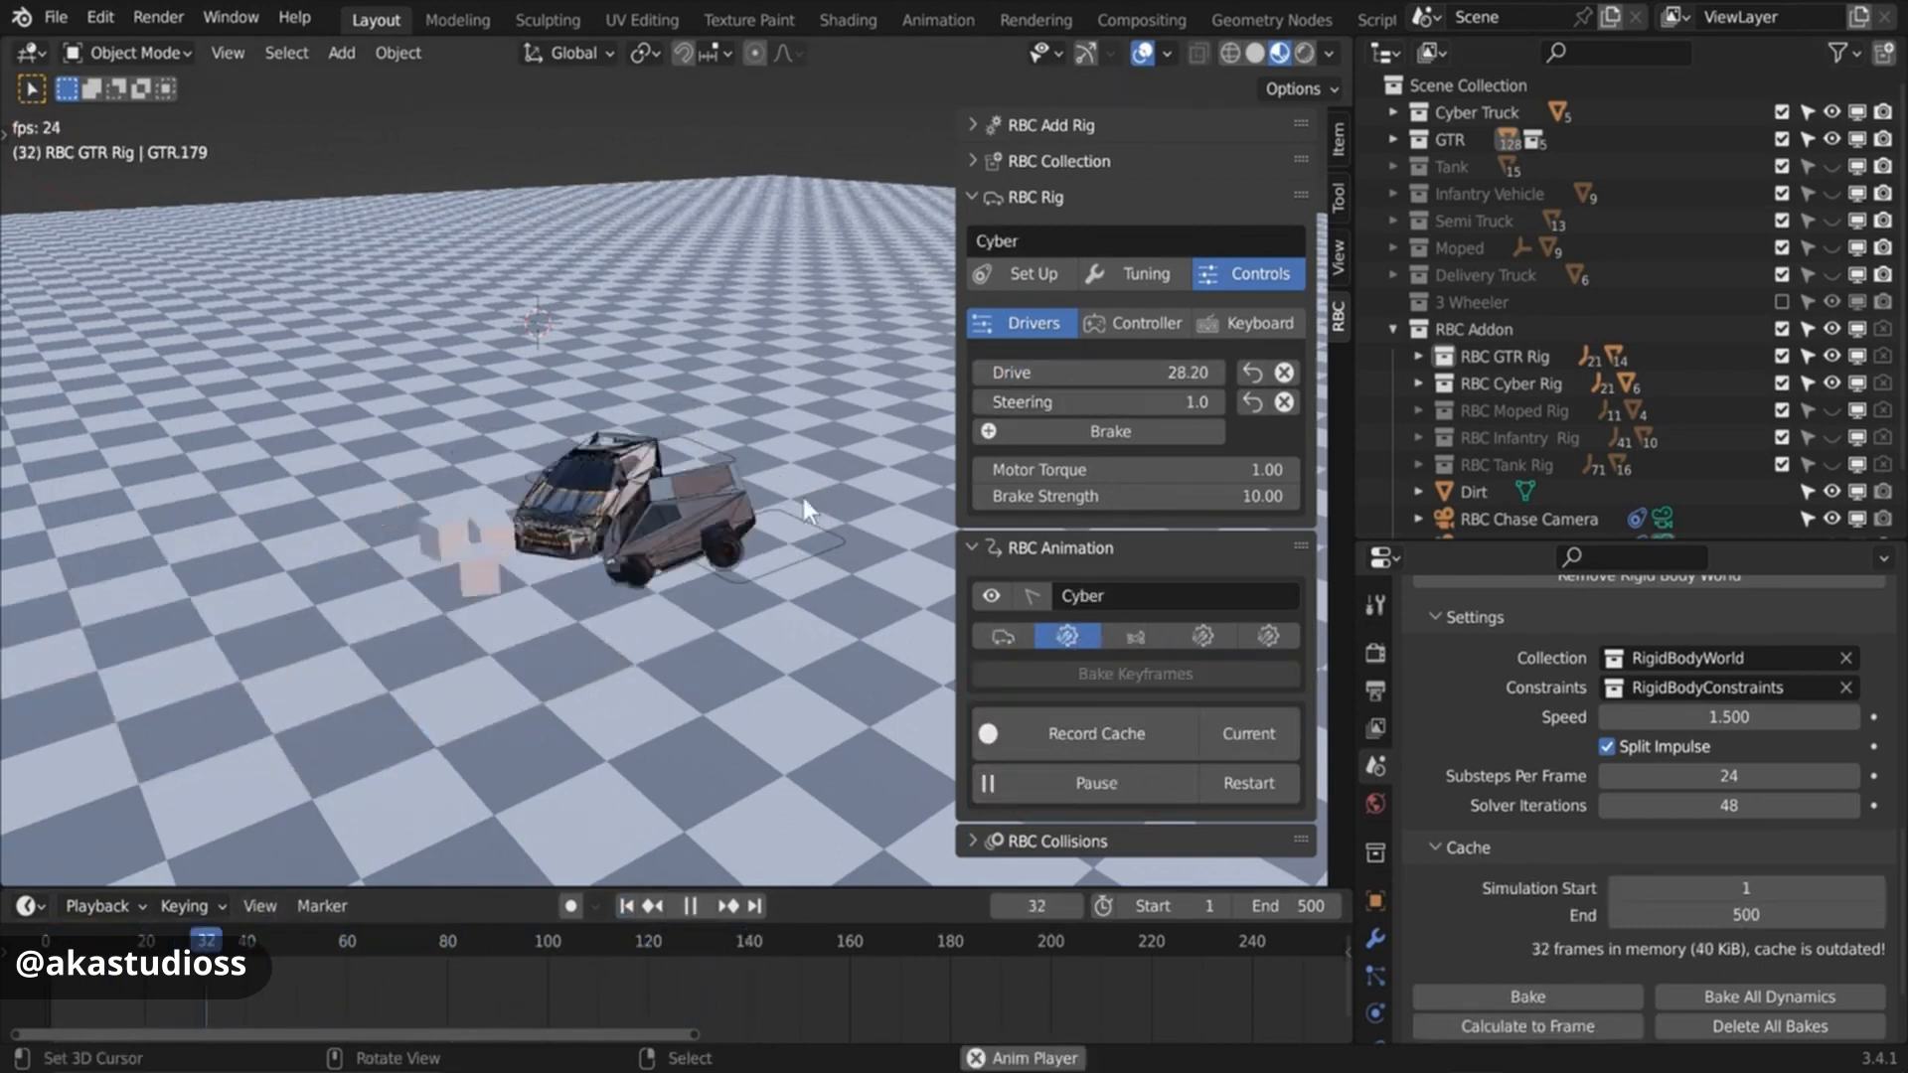
{"action": "key", "text": "space"}
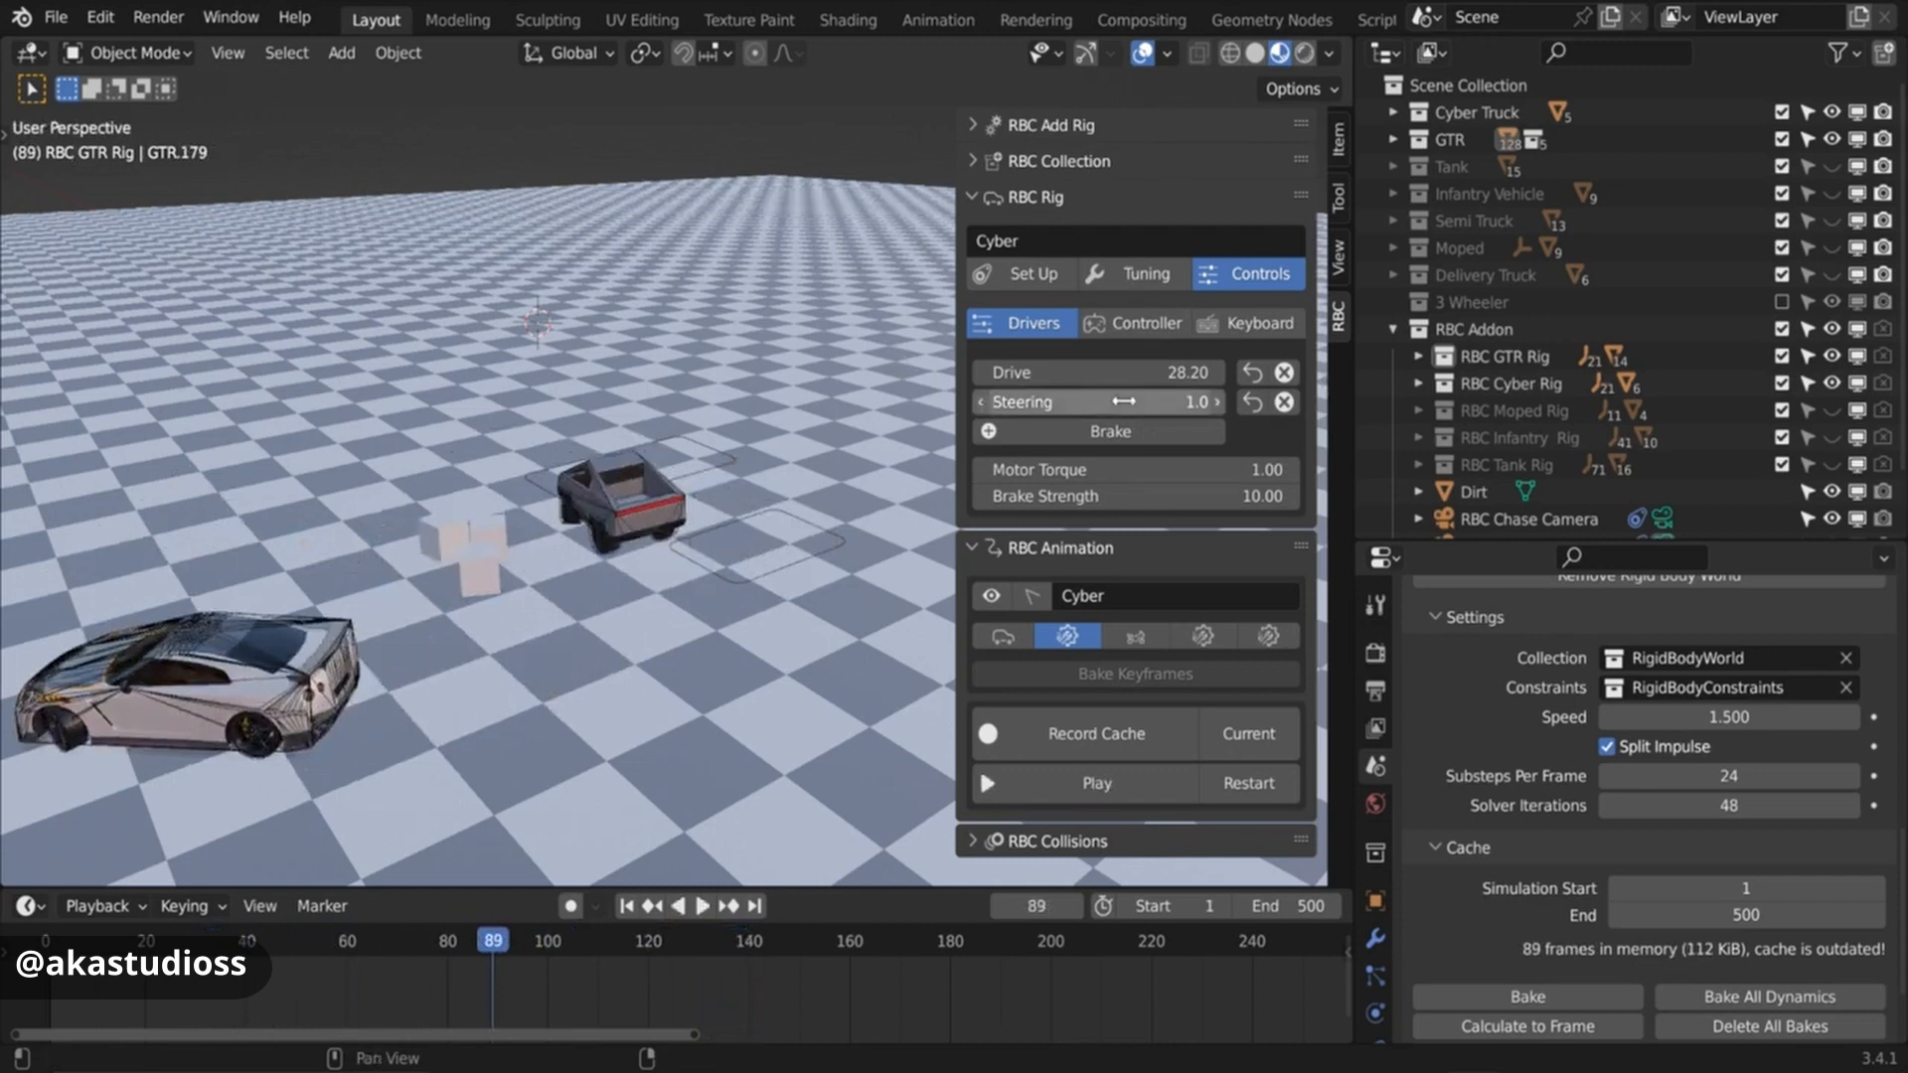
{"action": "key", "text": "space"}
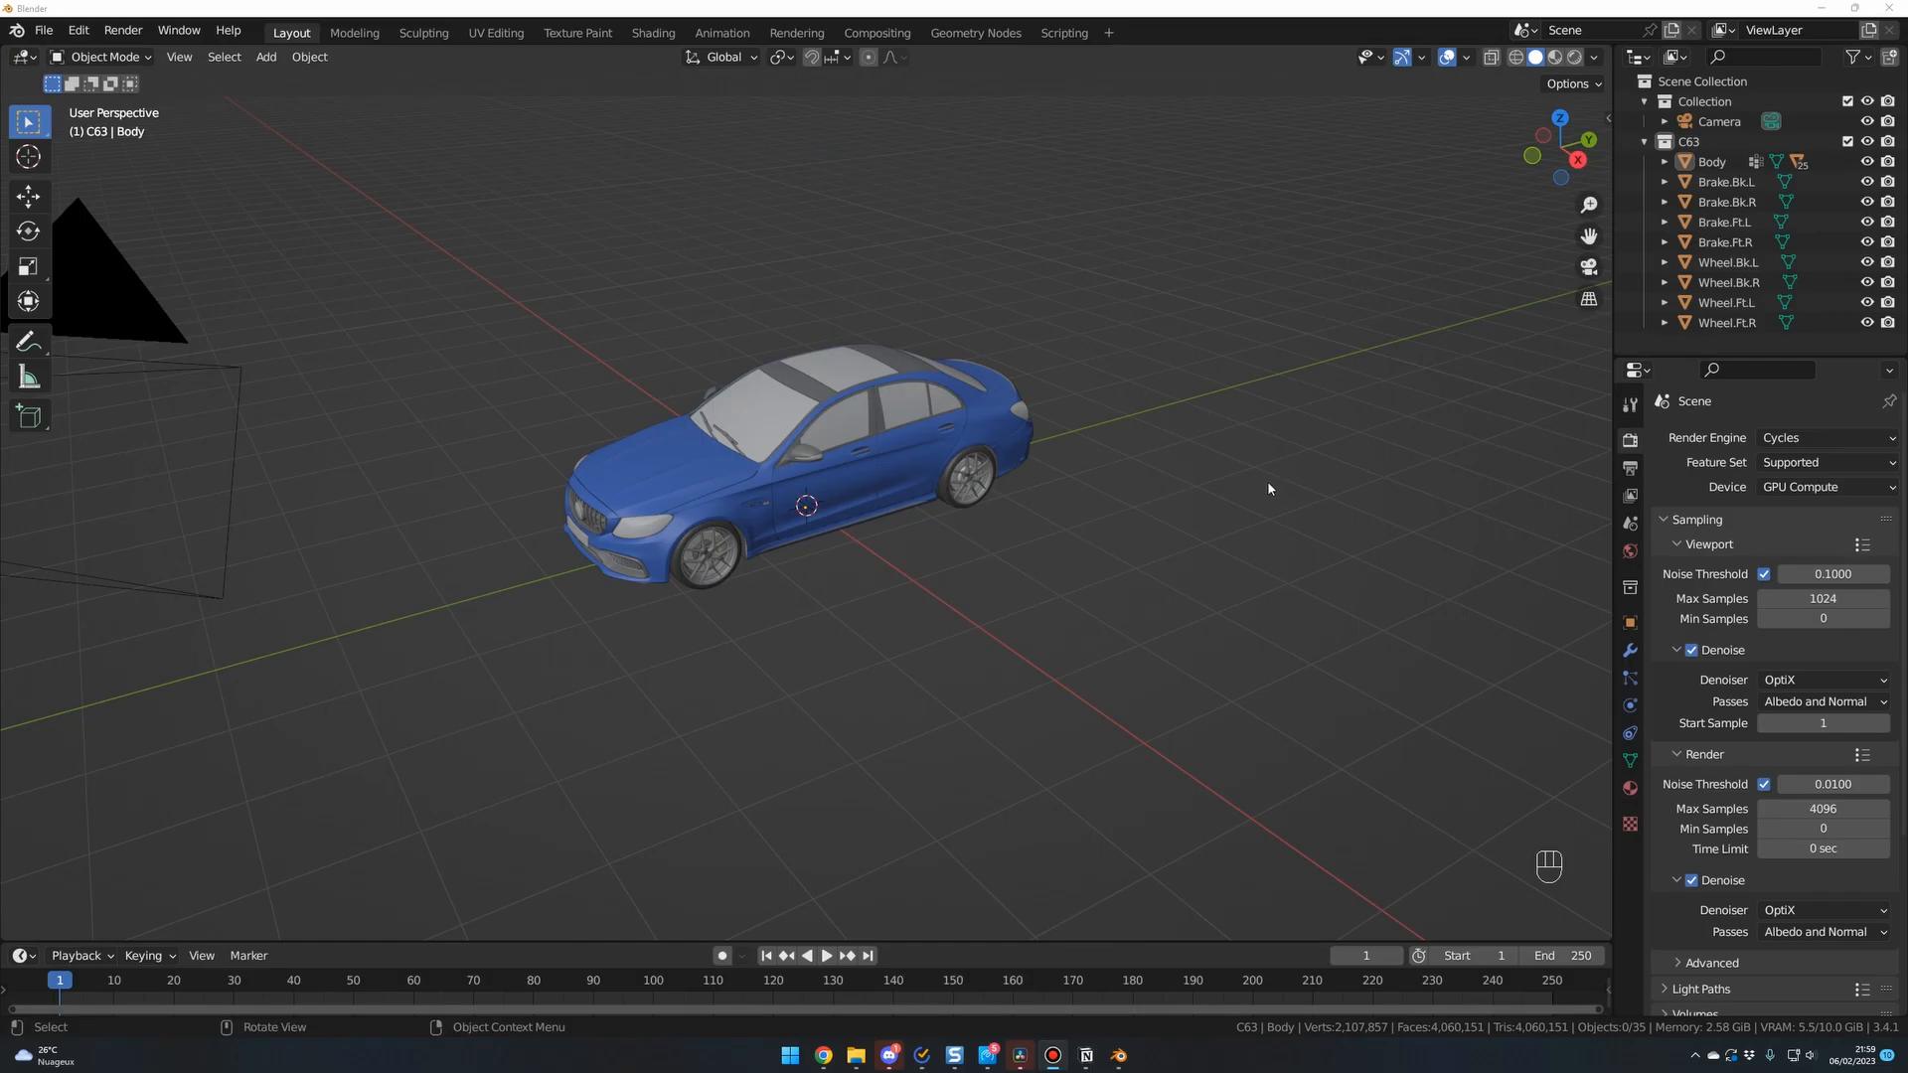
Install the add-on file RBC Addon 1.2.1 Pro.zip from the D:\blender\Plugins folder, searching it for "rb".
{"action": "left_click", "coordinate": [76, 32]}
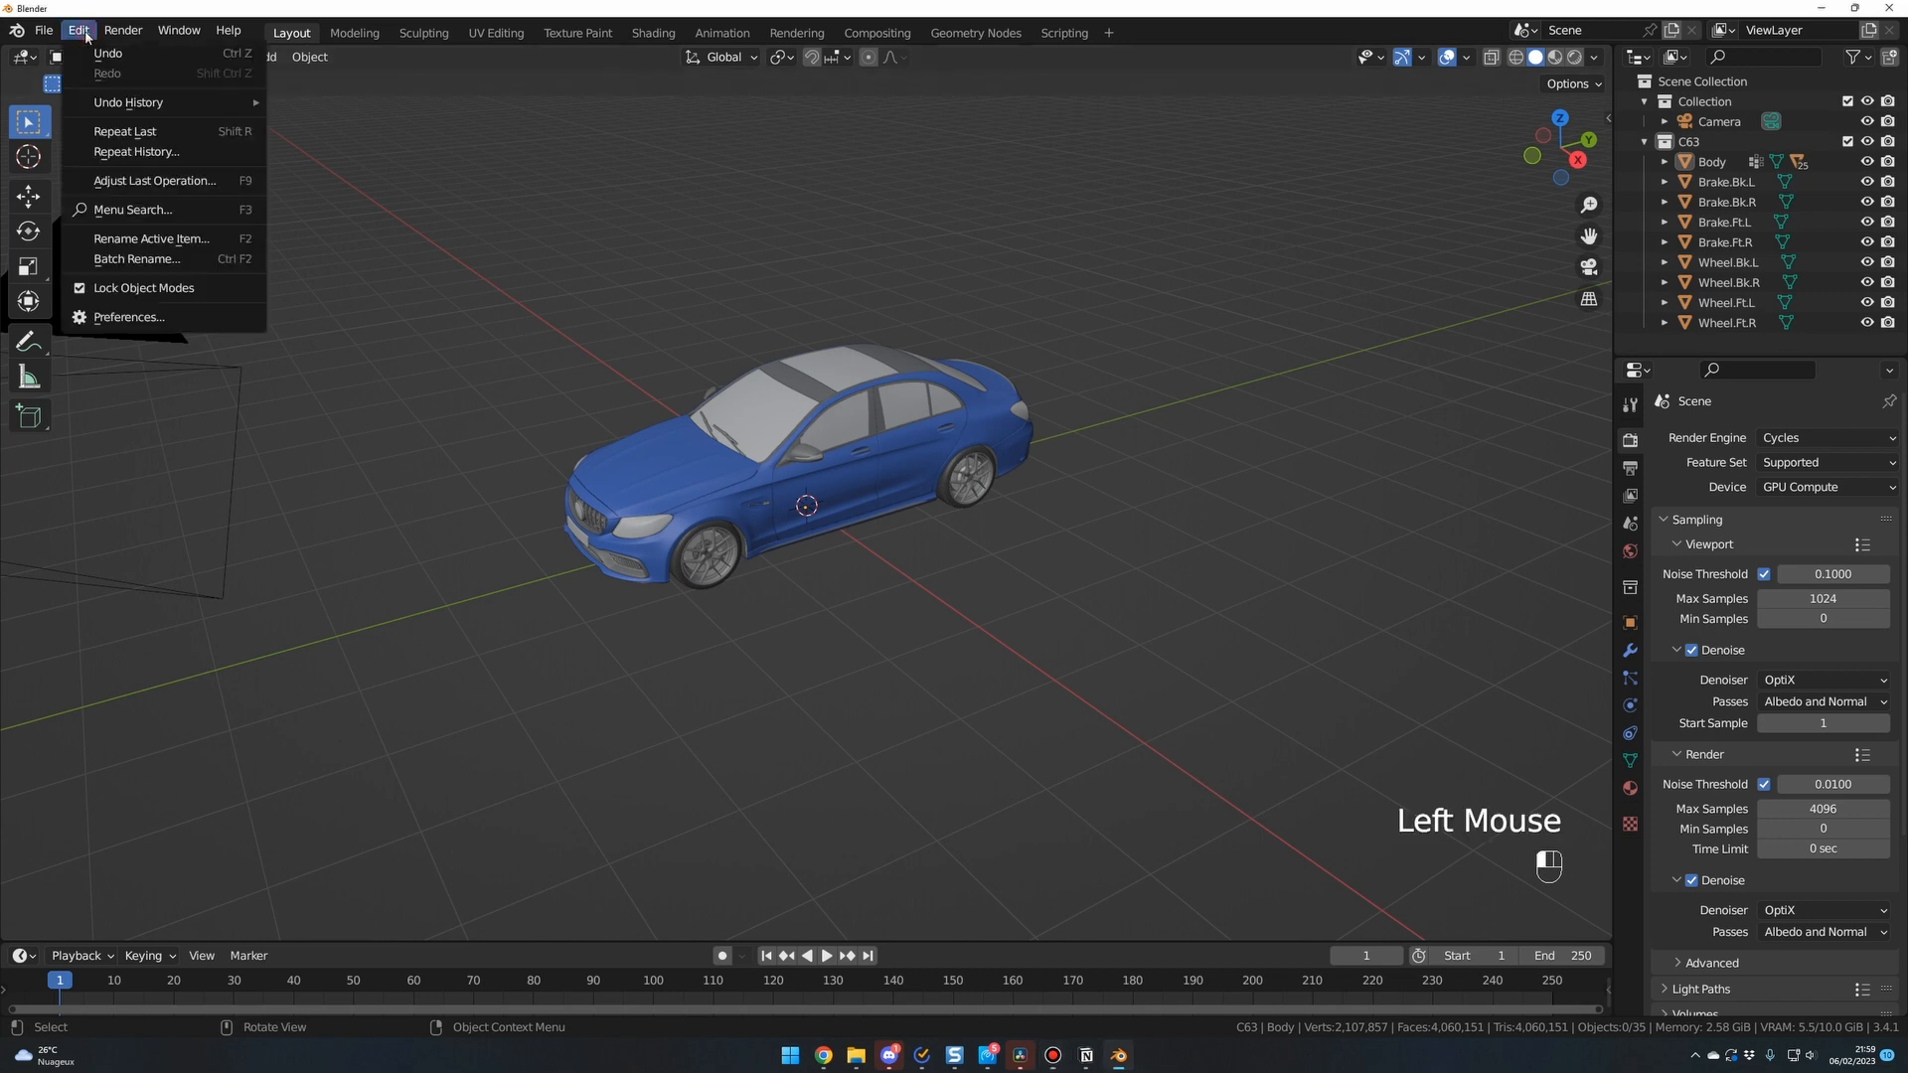
{"action": "left_click", "coordinate": [118, 314]}
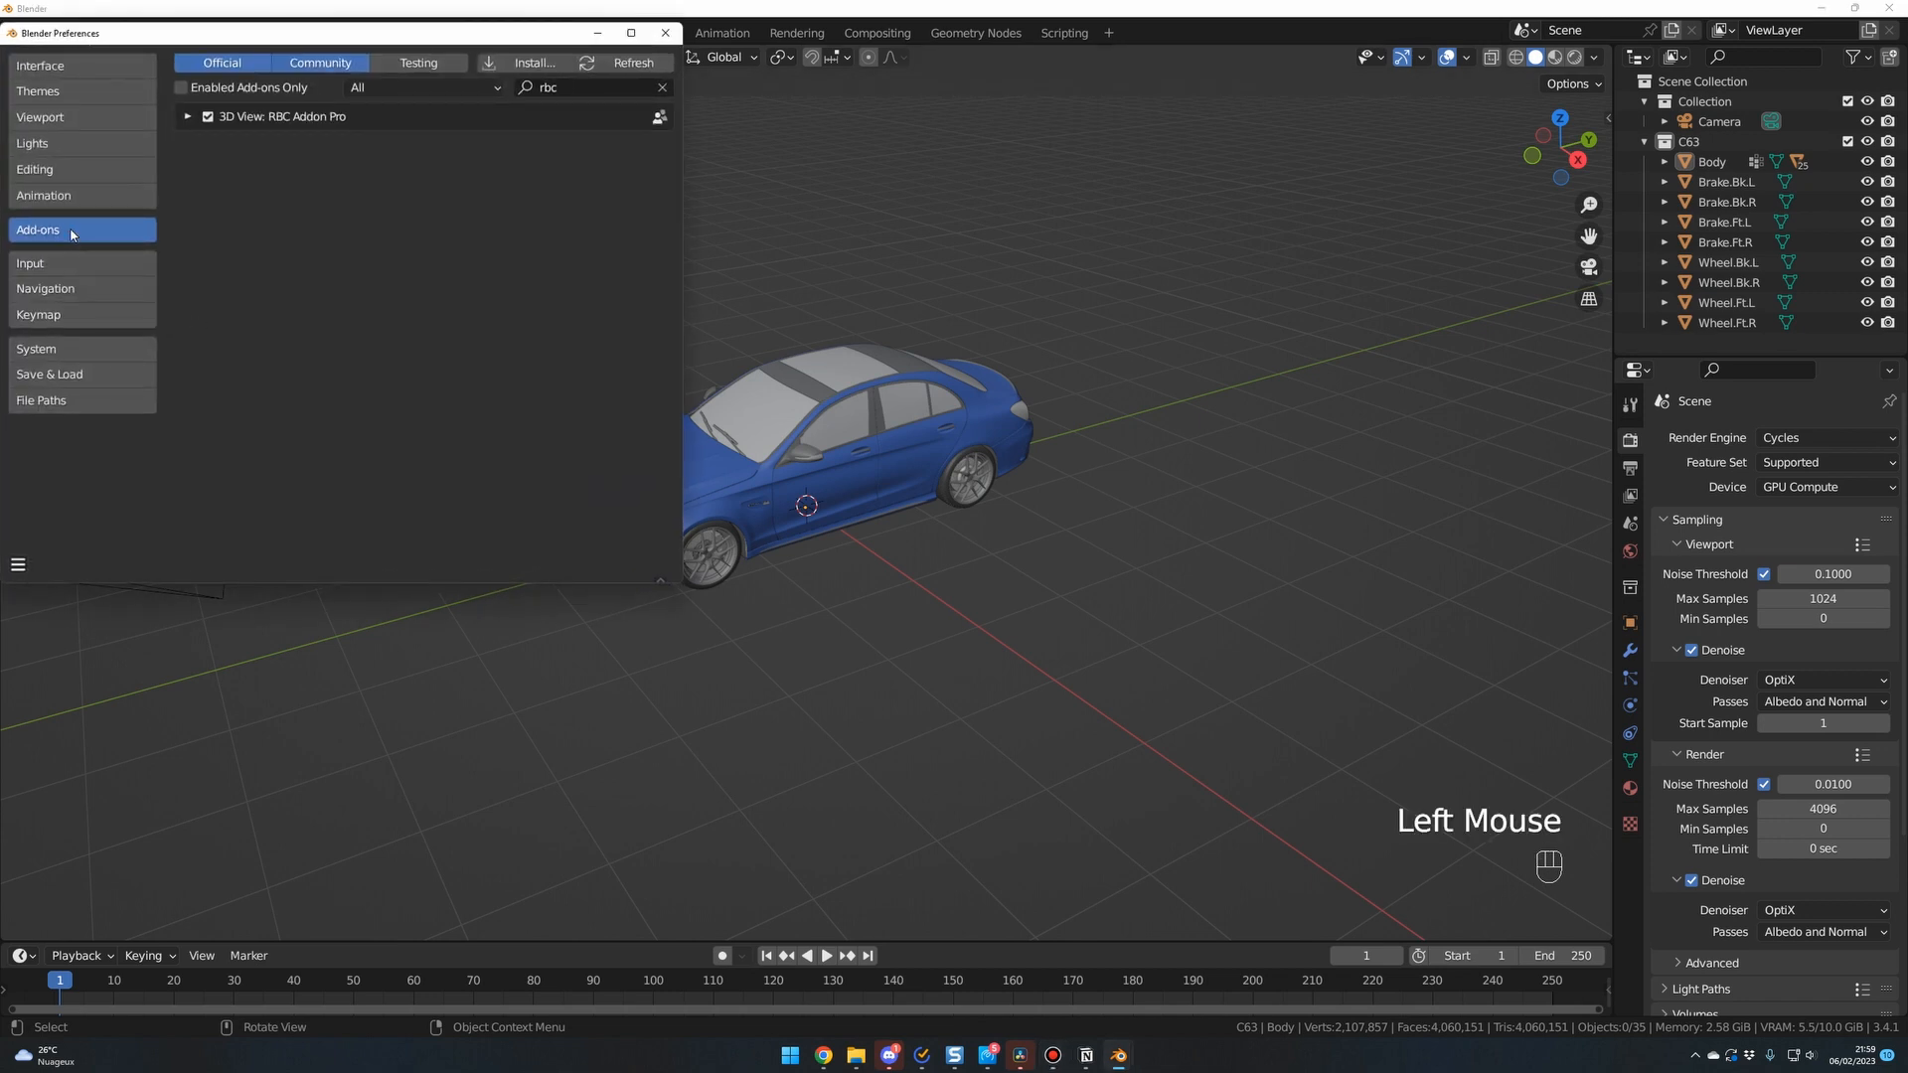
{"action": "left_click", "coordinate": [663, 90]}
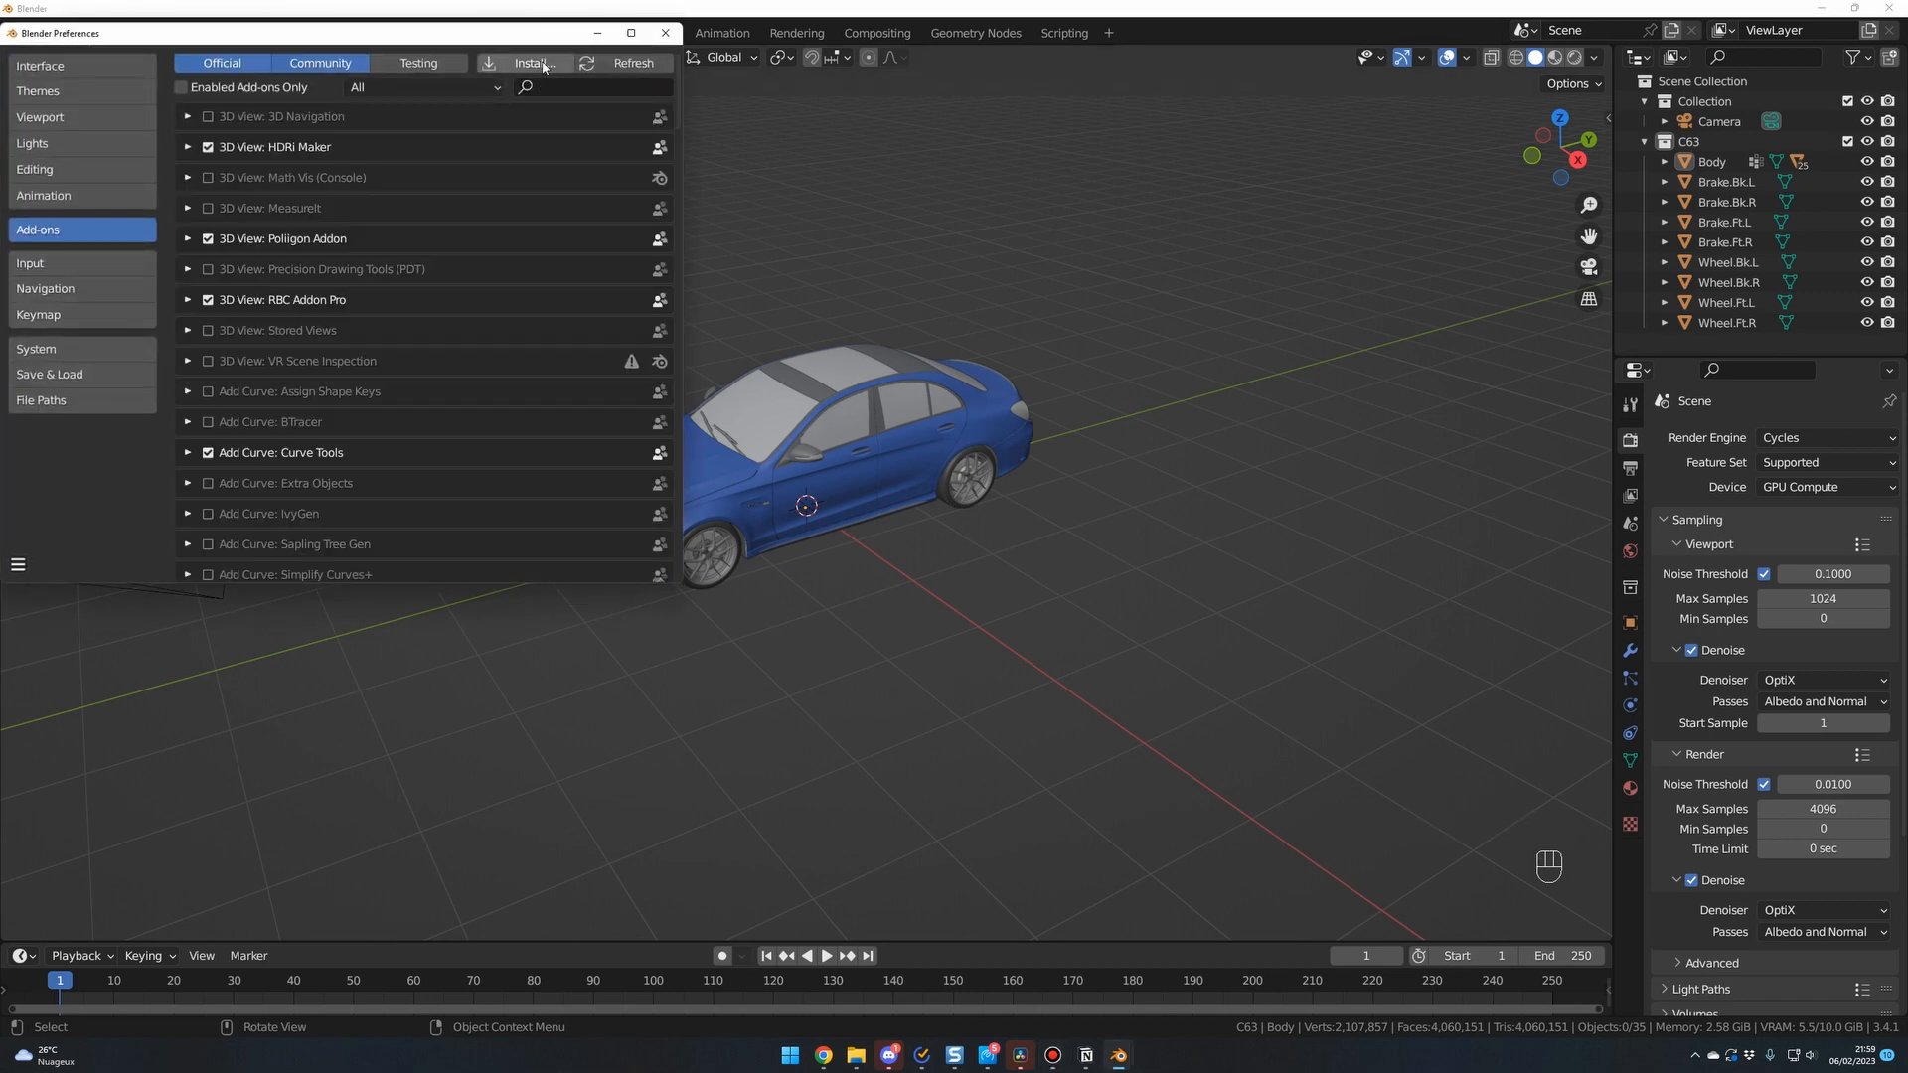
{"action": "left_click", "coordinate": [536, 63]}
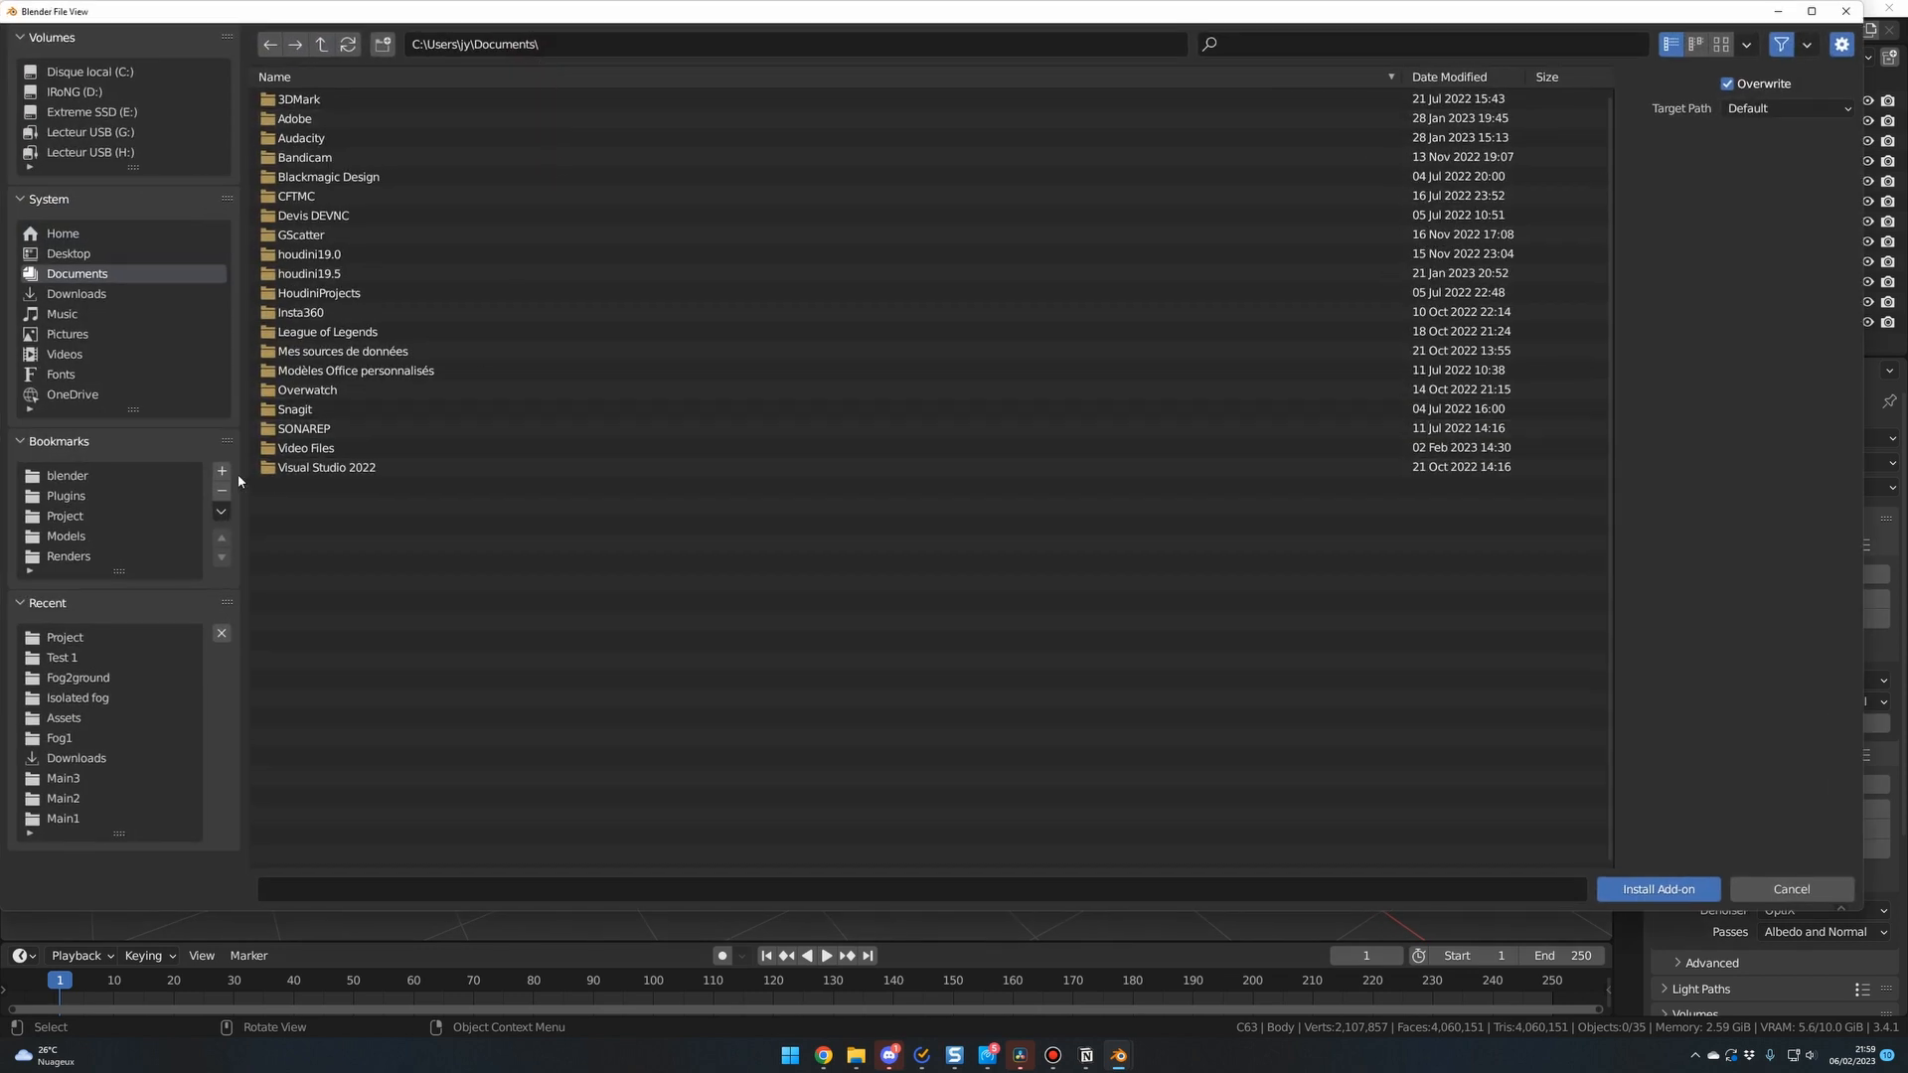
{"action": "left_click", "coordinate": [78, 499]}
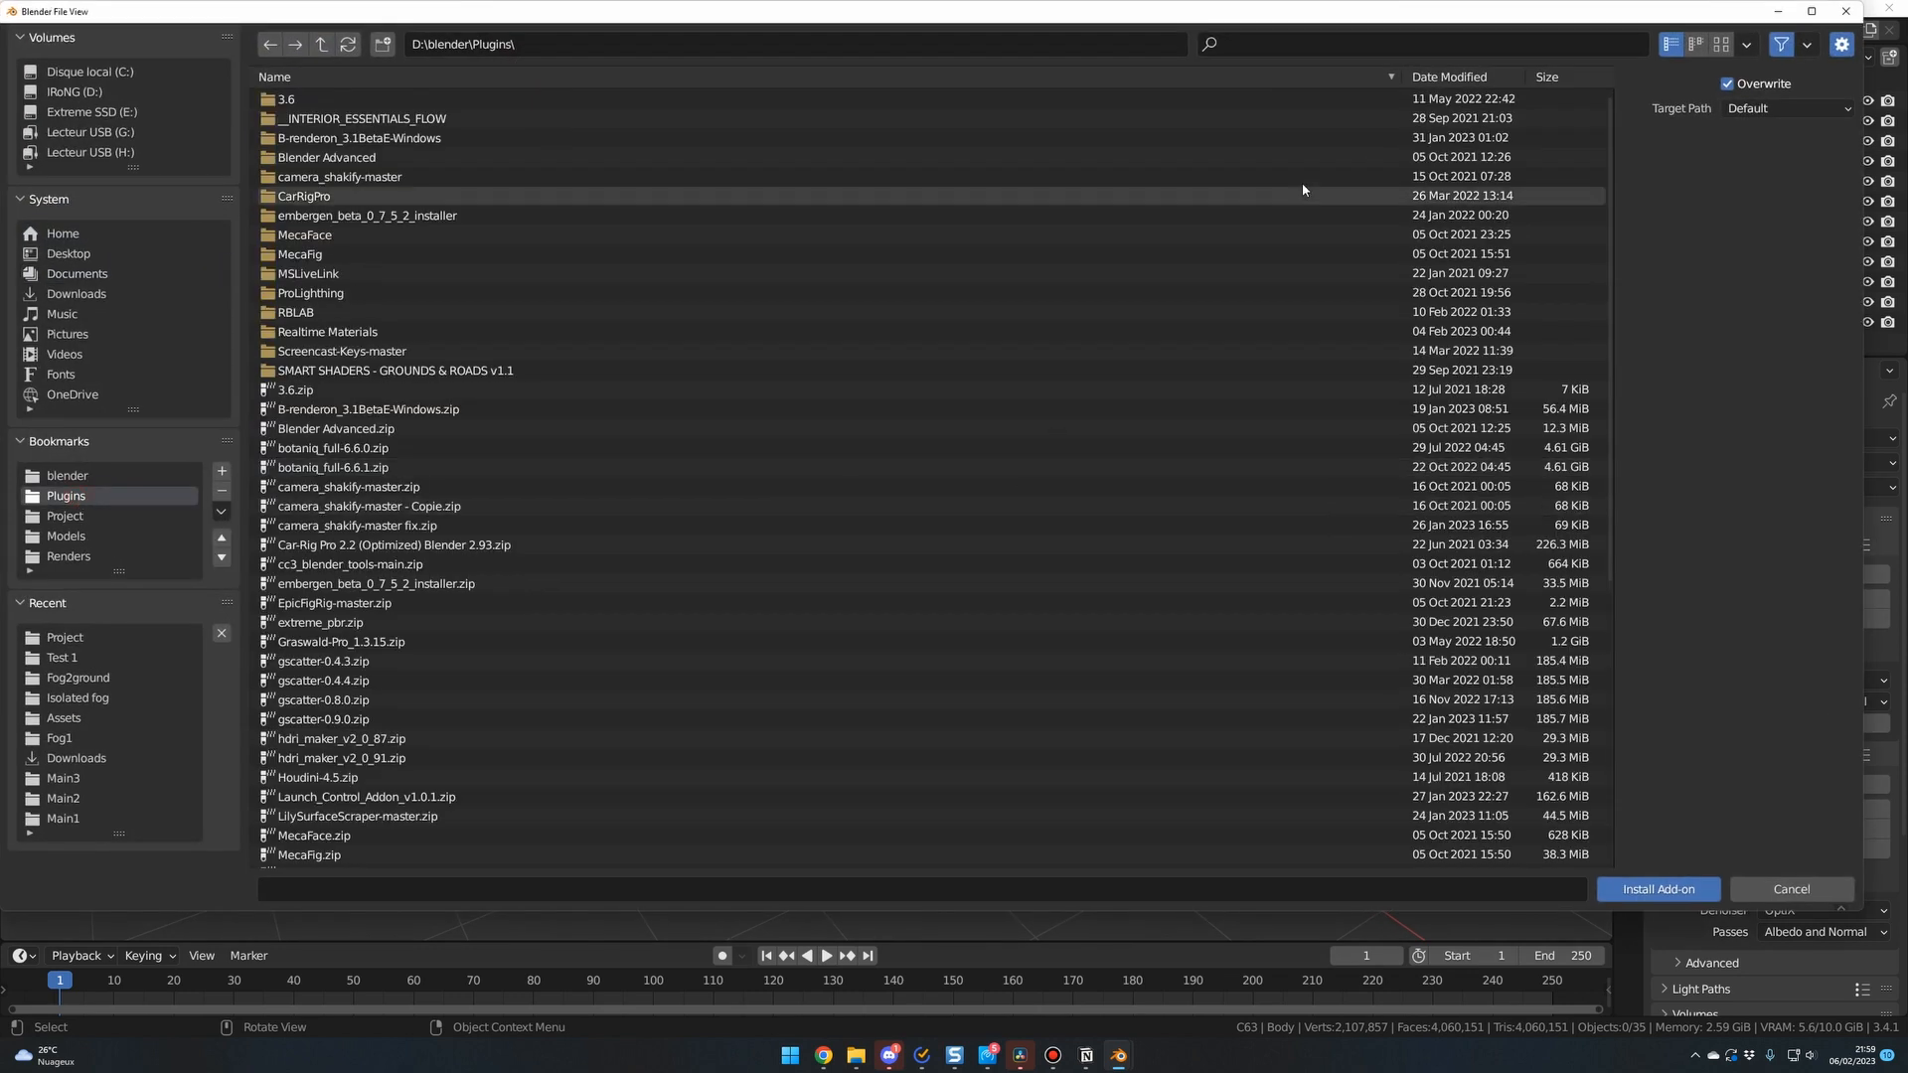
{"action": "left_click", "coordinate": [1289, 45]}
{"action": "type", "text": "rb"}
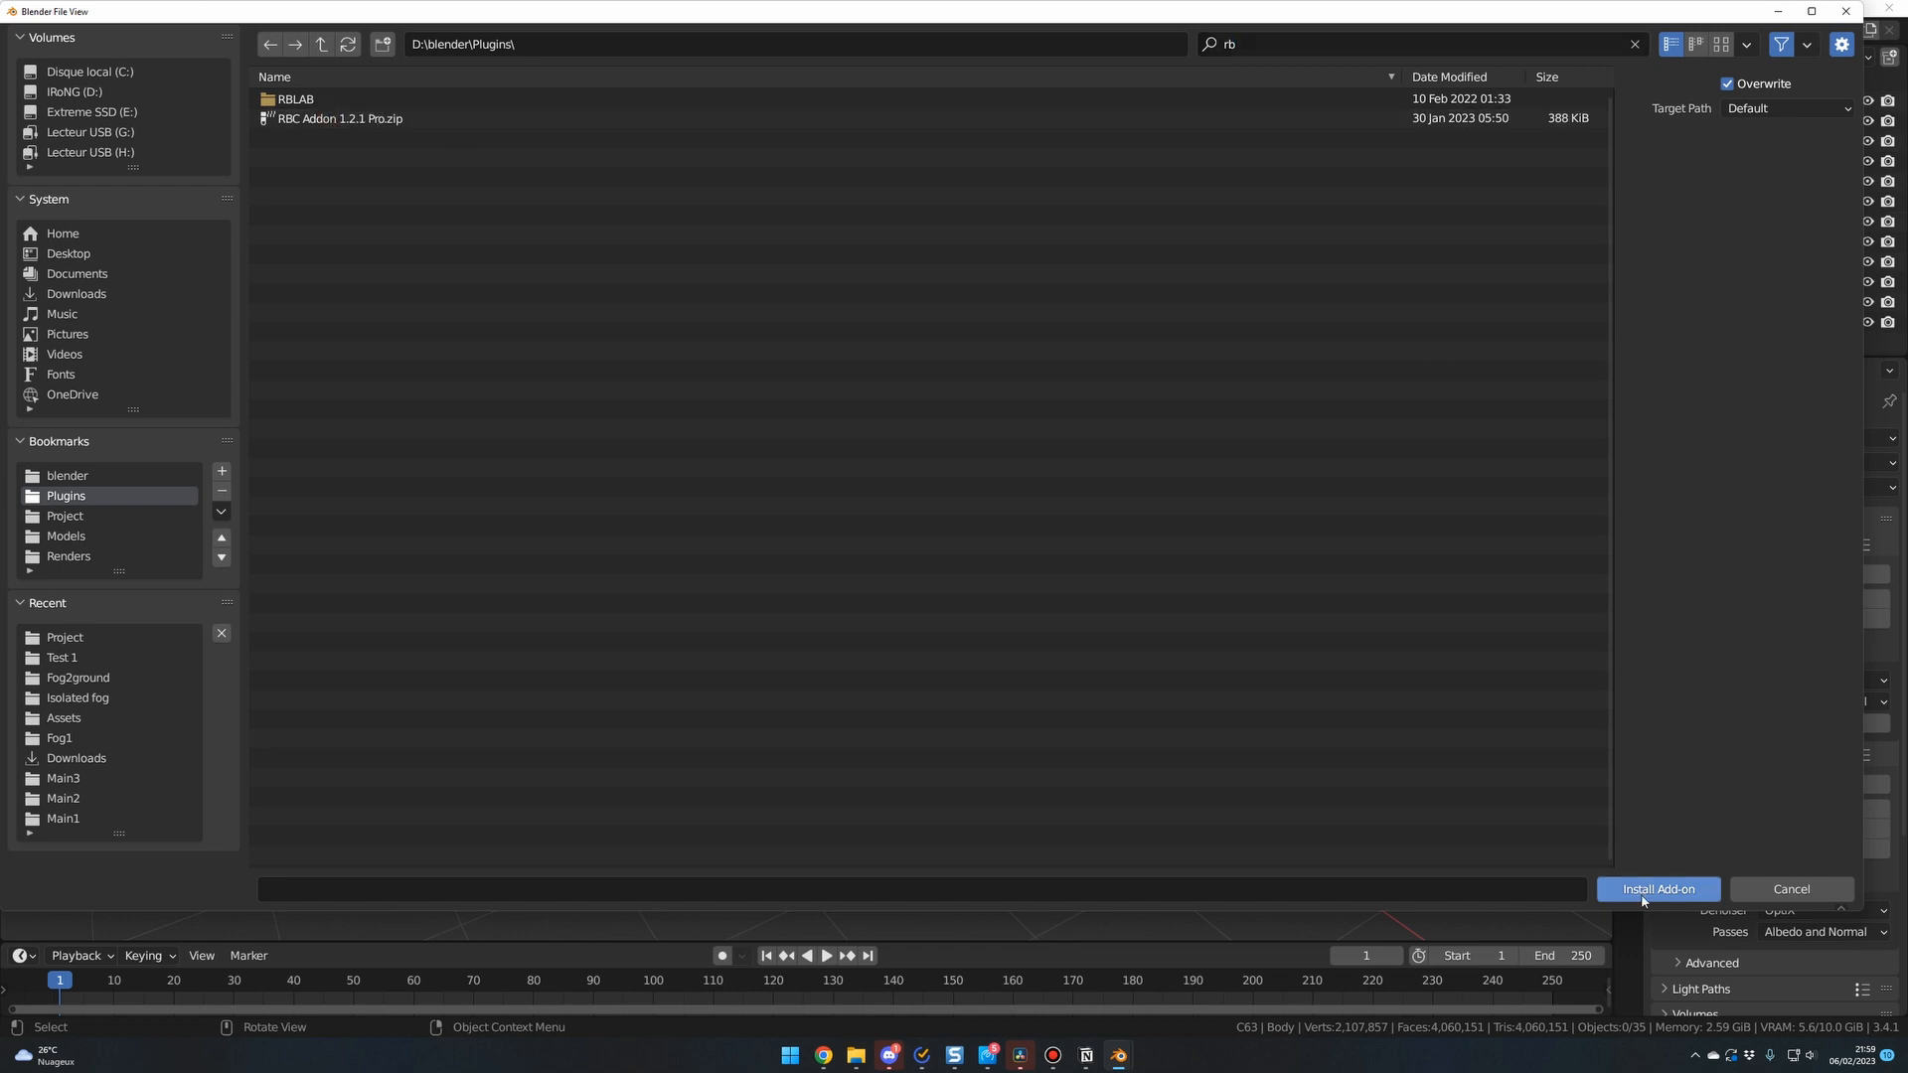
{"action": "left_click", "coordinate": [1648, 890]}
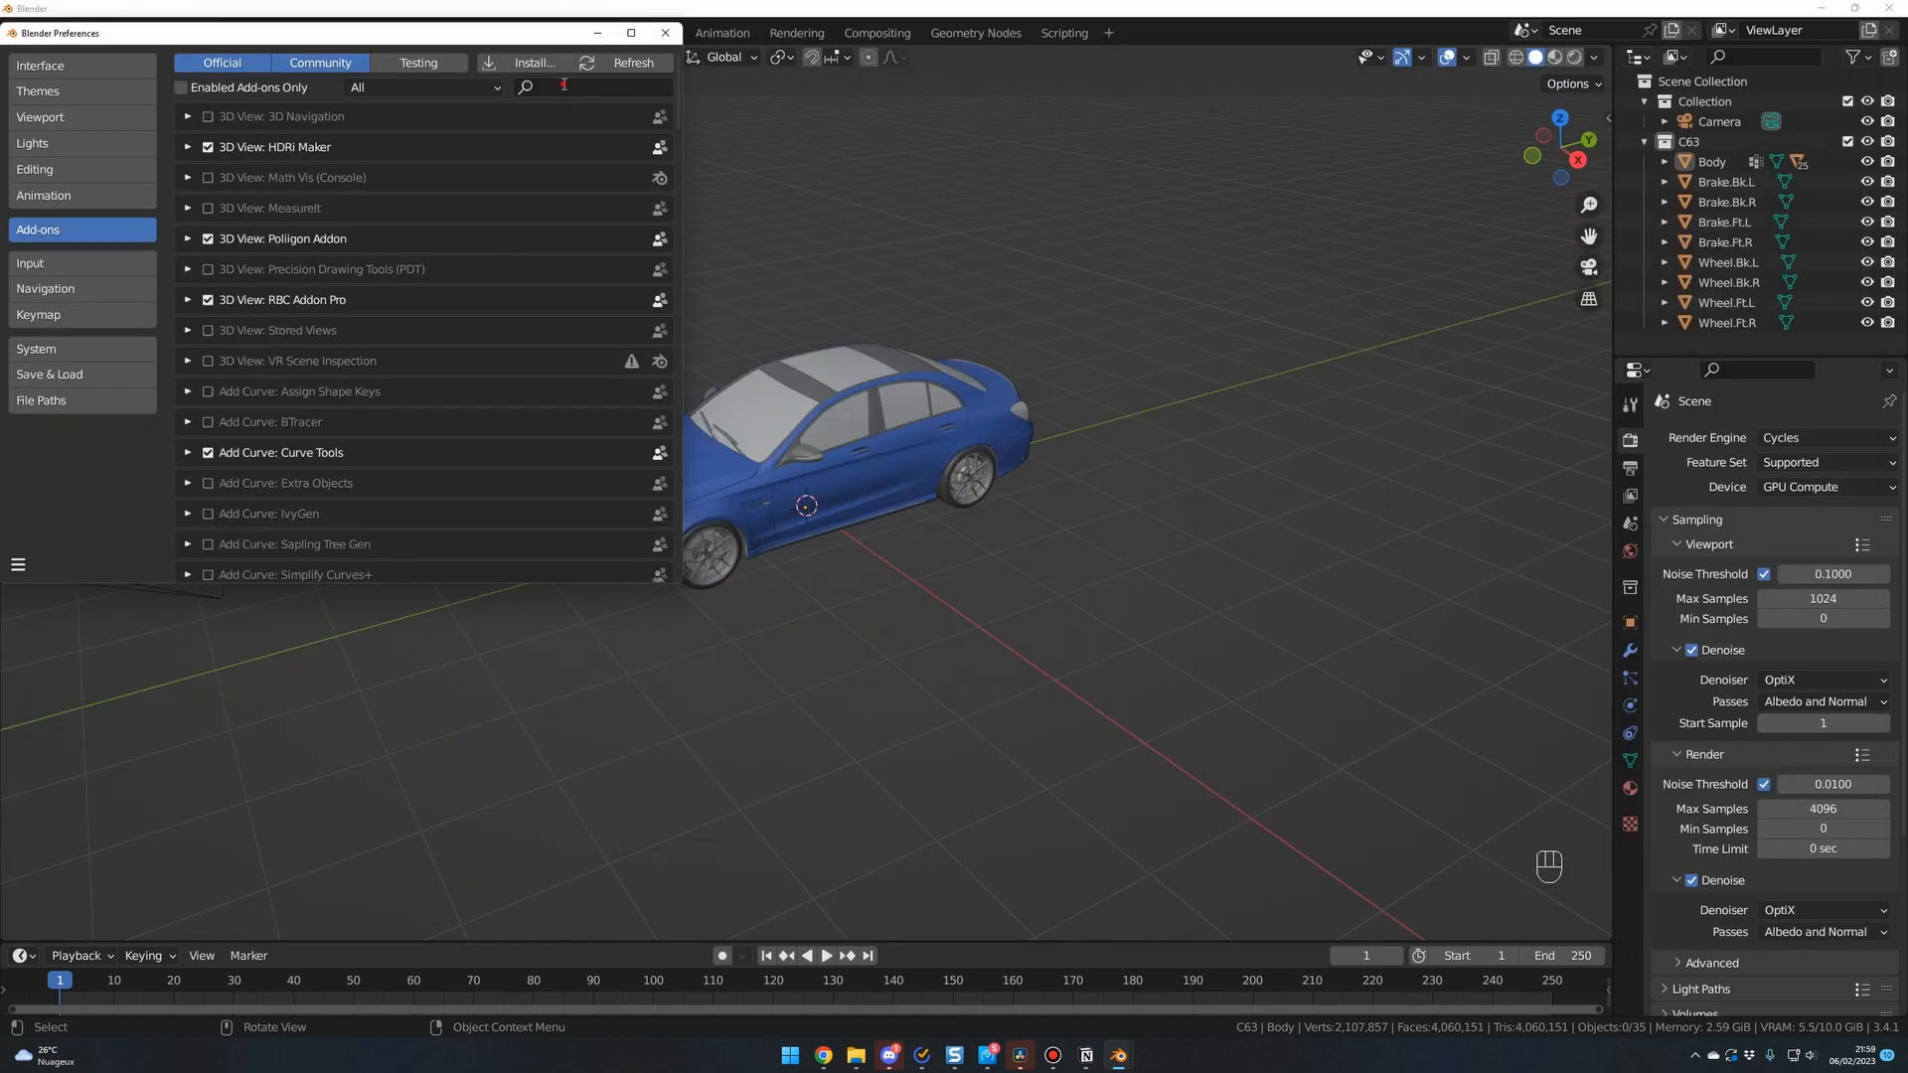
Filter the installed add-ons for "rbc" and bring up the RBC tools beside the 3D viewport.
{"action": "left_click", "coordinate": [564, 86]}
{"action": "type", "text": "rbc"}
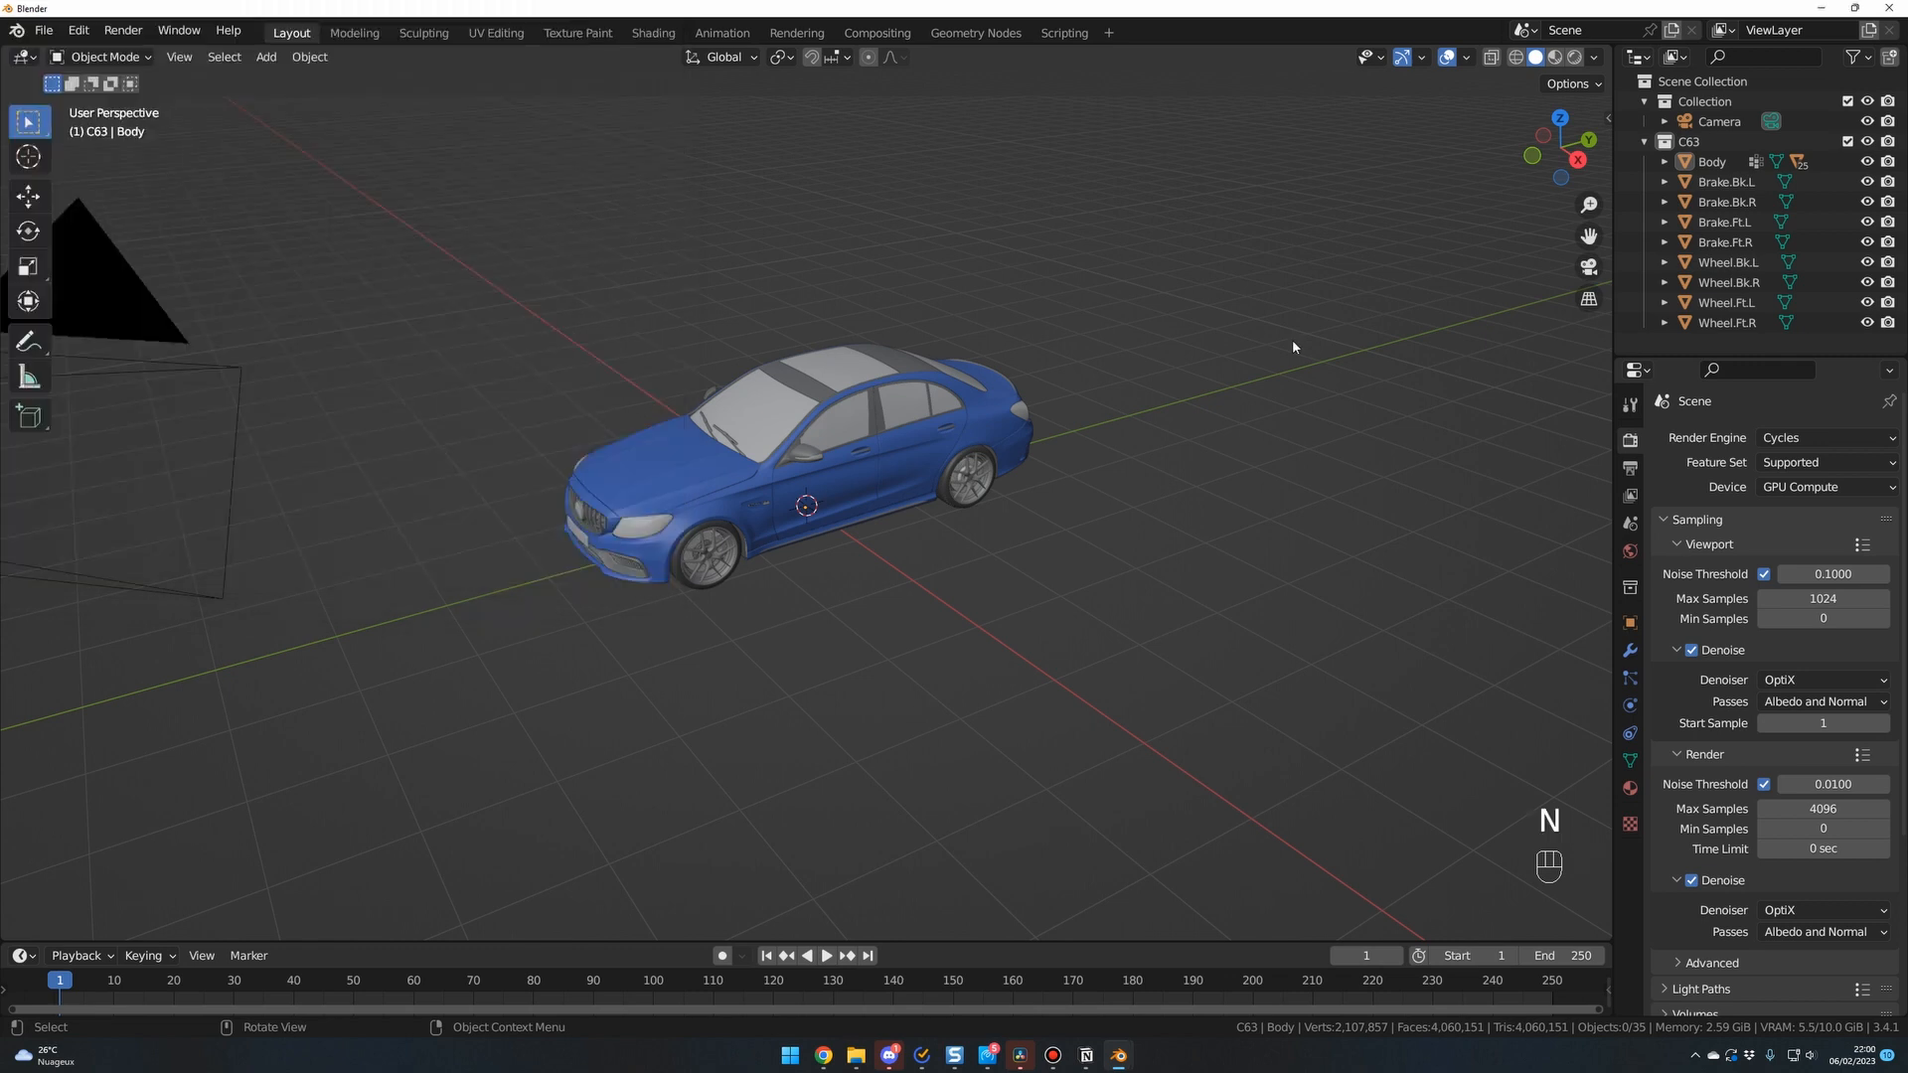
{"action": "key", "text": "n"}
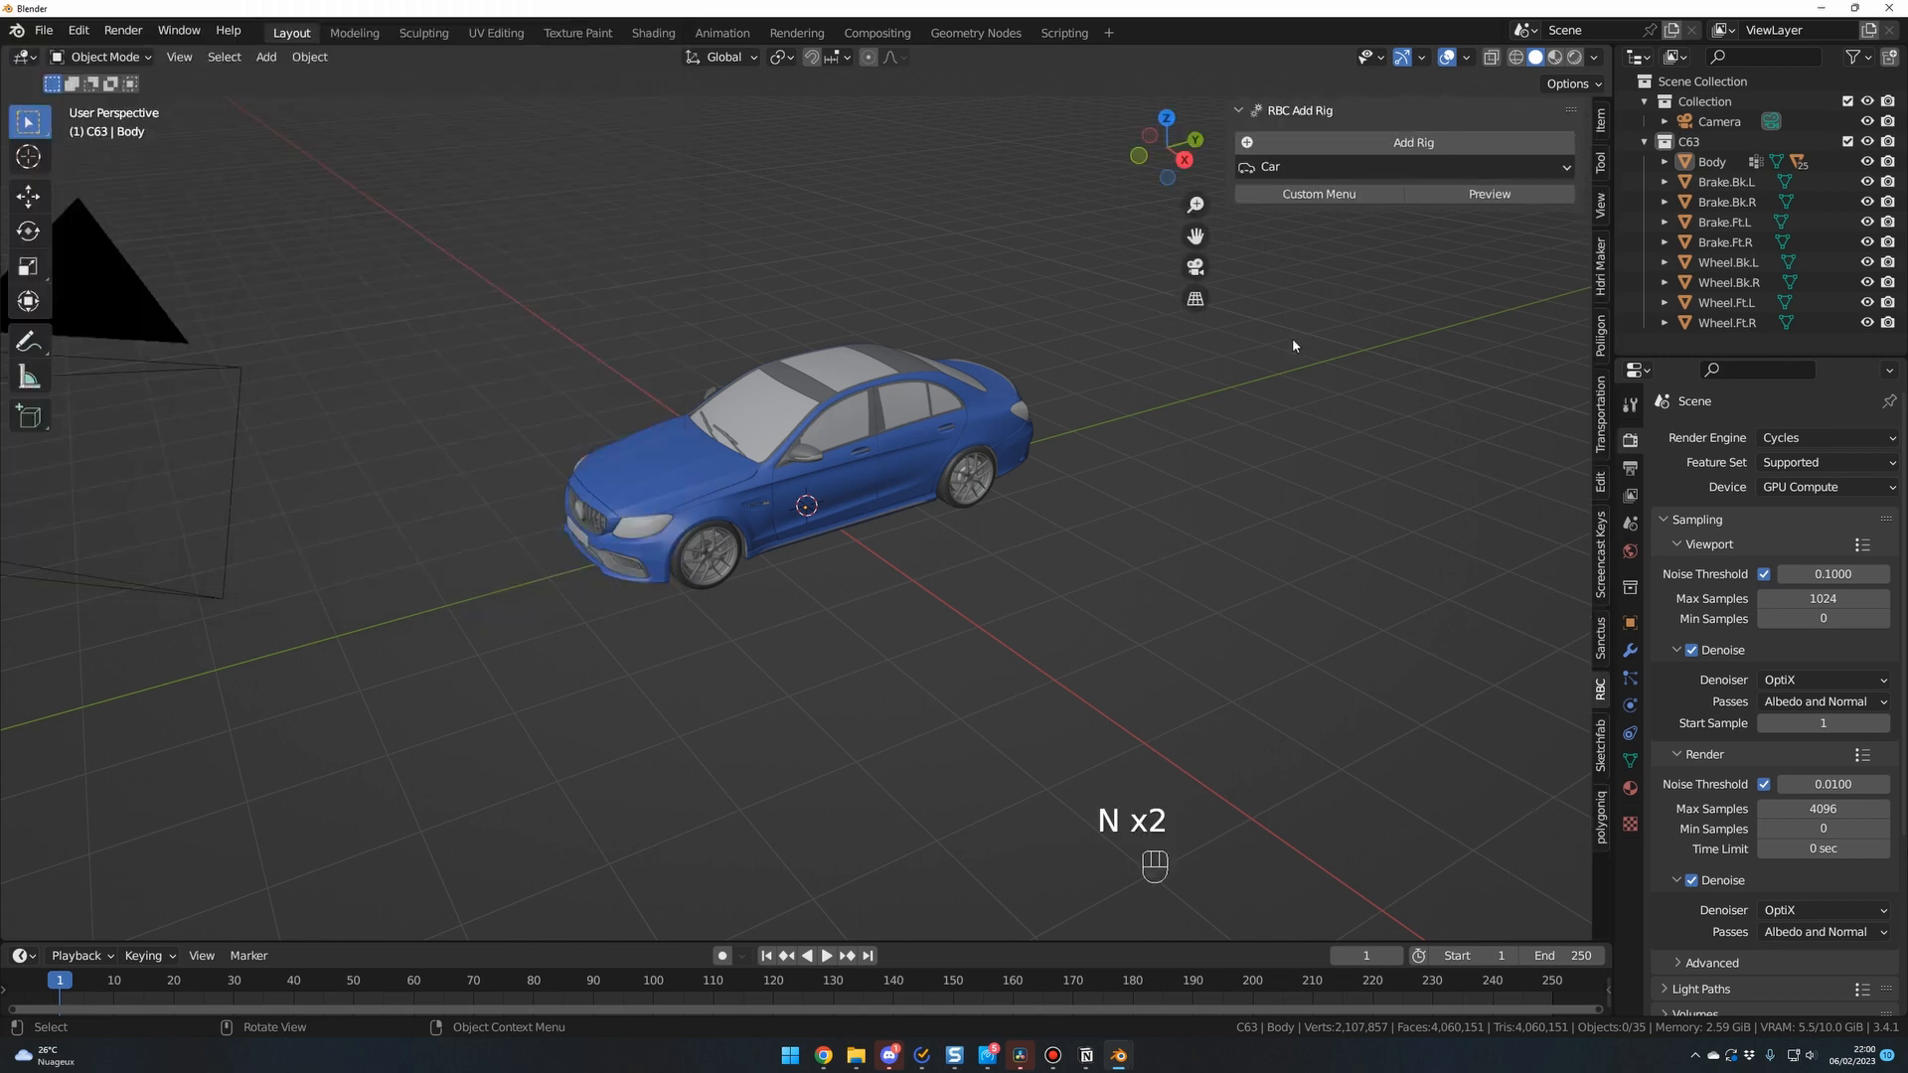
{"action": "left_click", "coordinate": [1602, 694]}
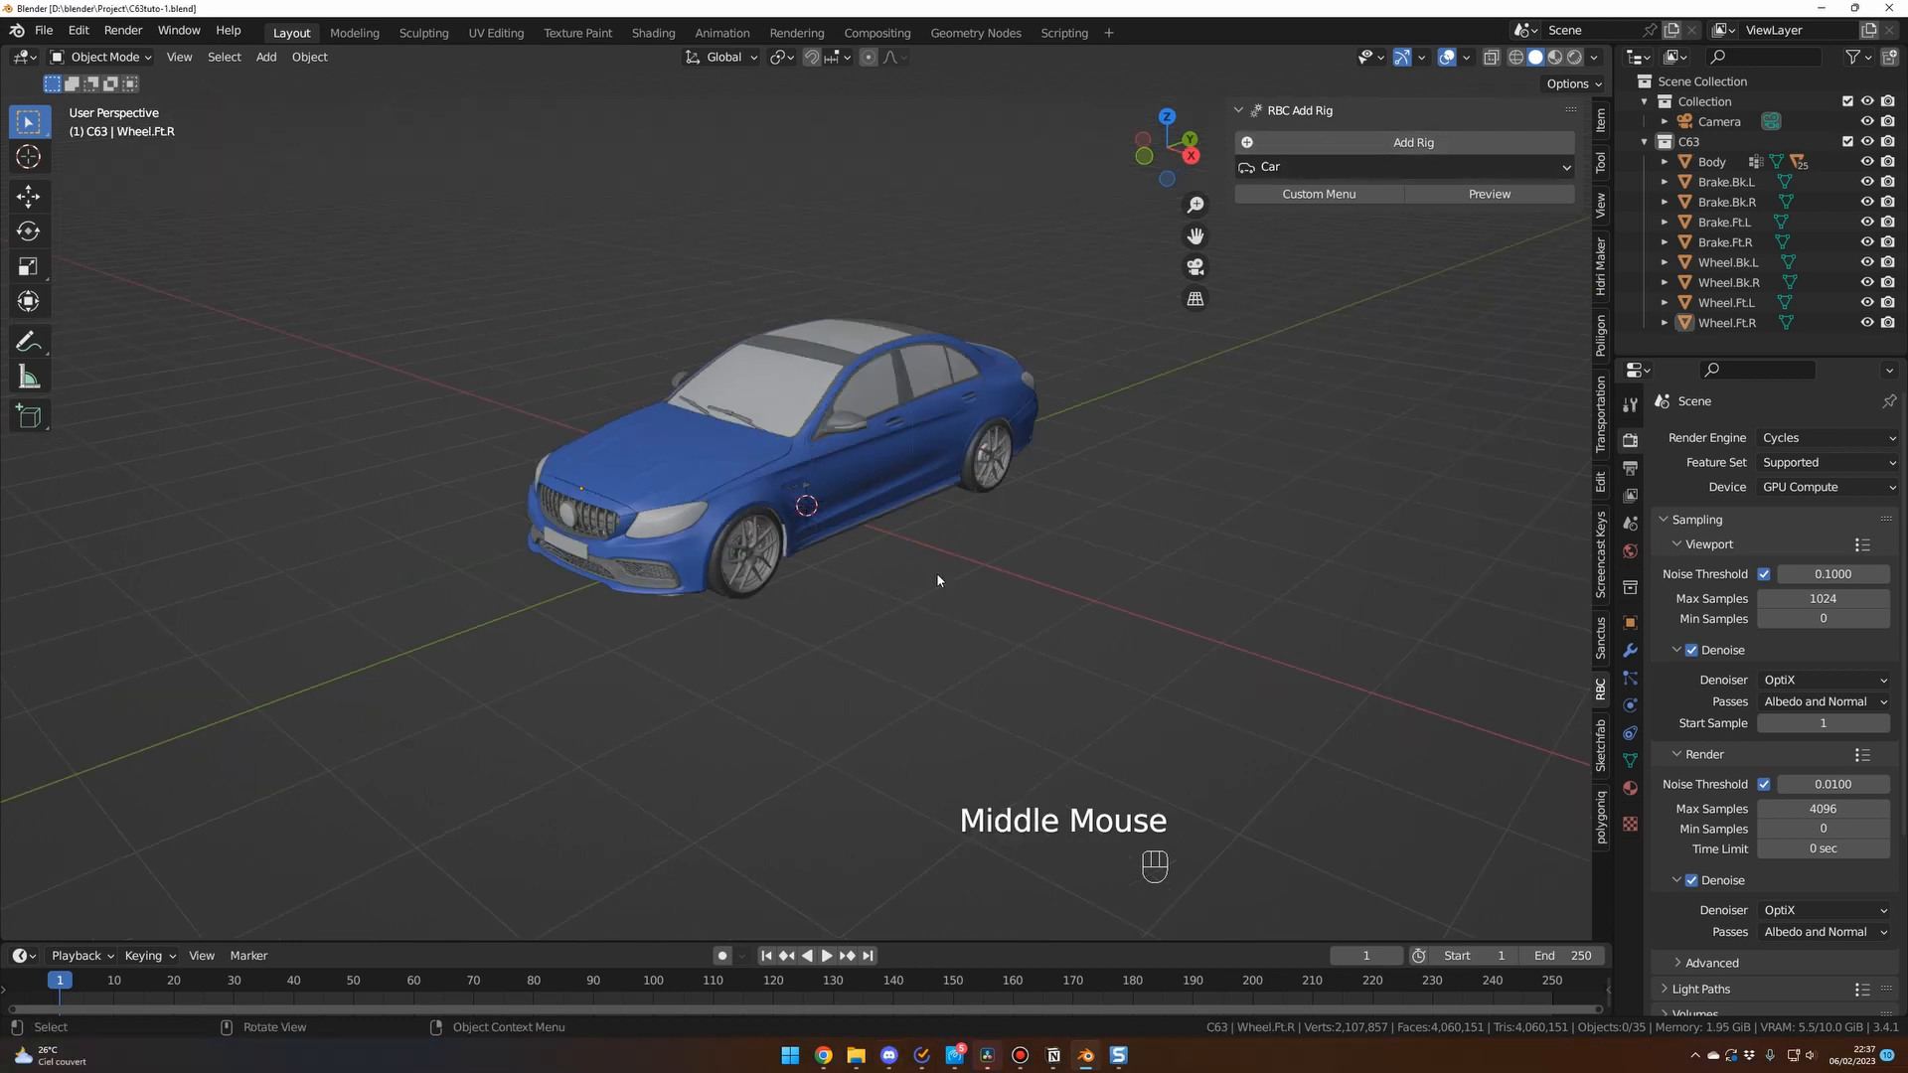
Select the C63's Body and all four wheel objects and check the car's orientation in front view.
{"action": "middle_click_drag", "start_coordinate": [936, 573], "coordinate": [933, 573]}
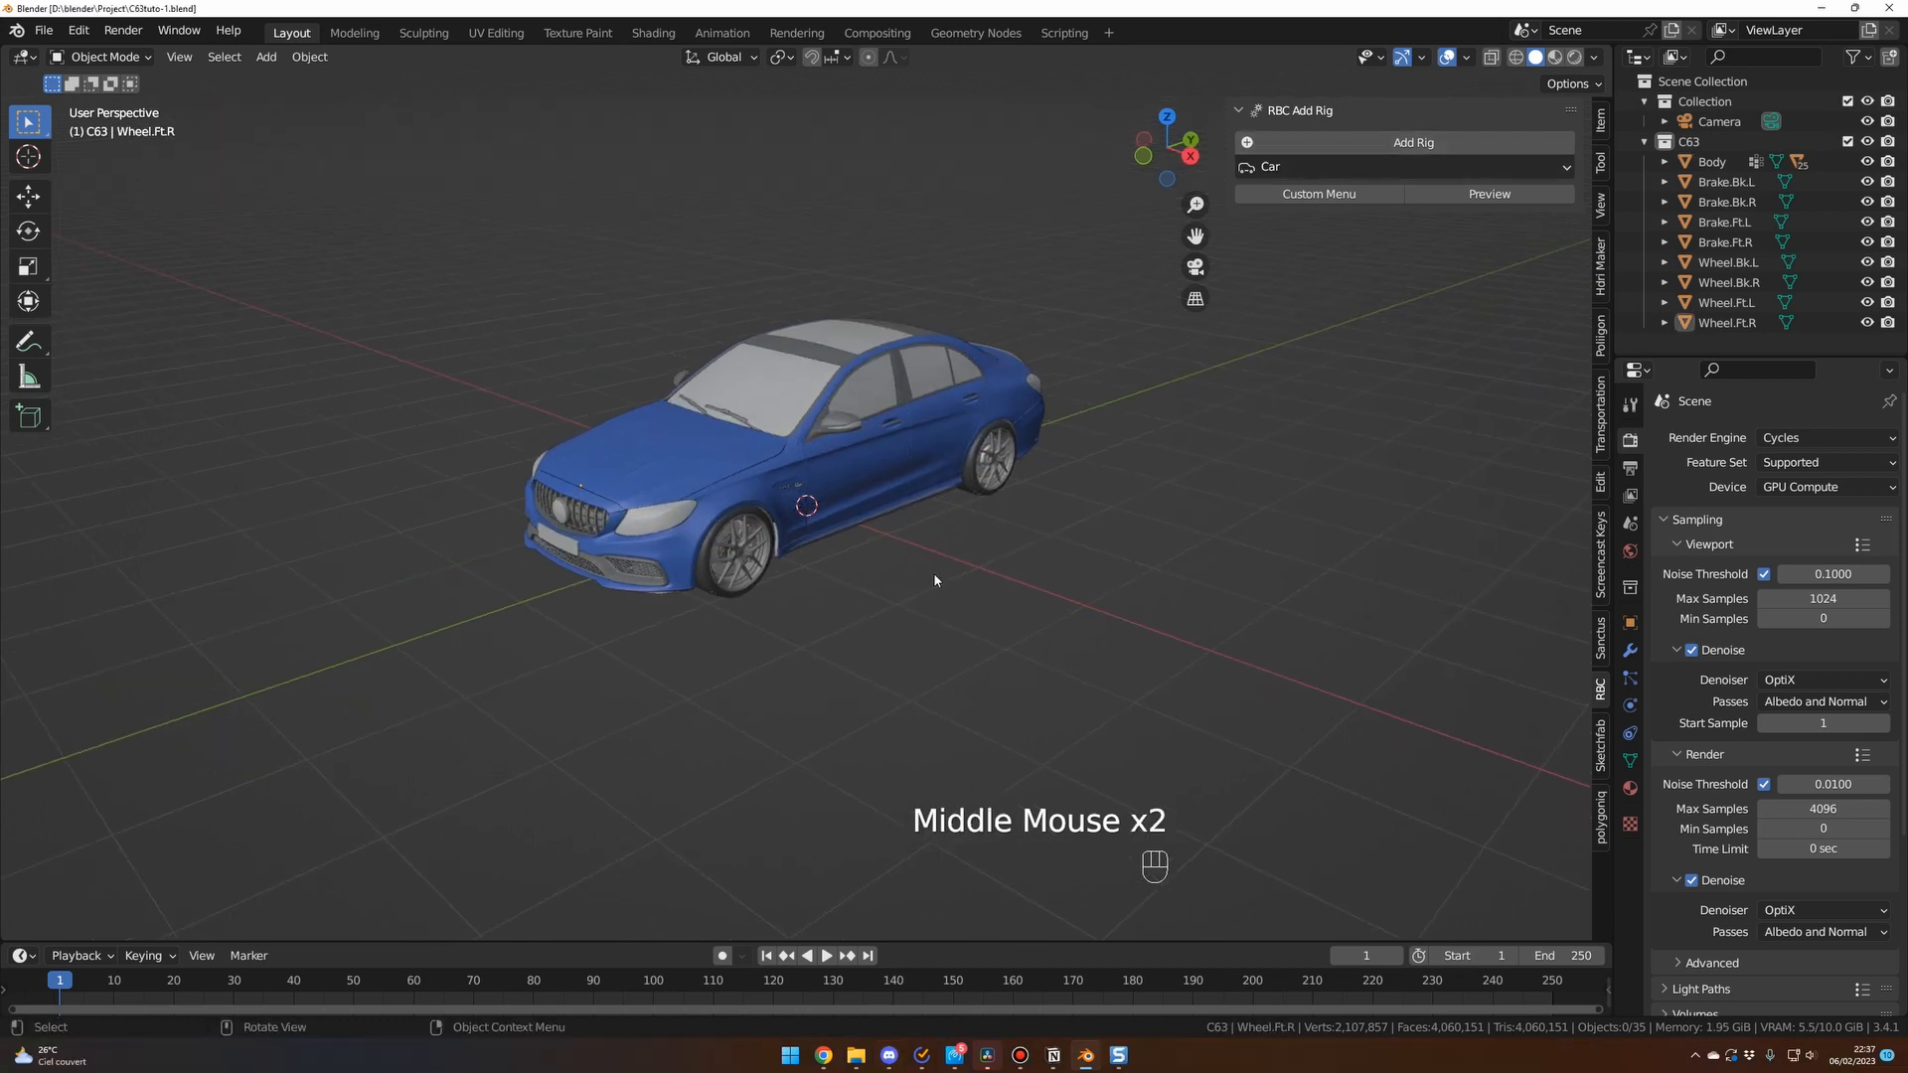
{"action": "left_click", "coordinate": [1729, 168]}
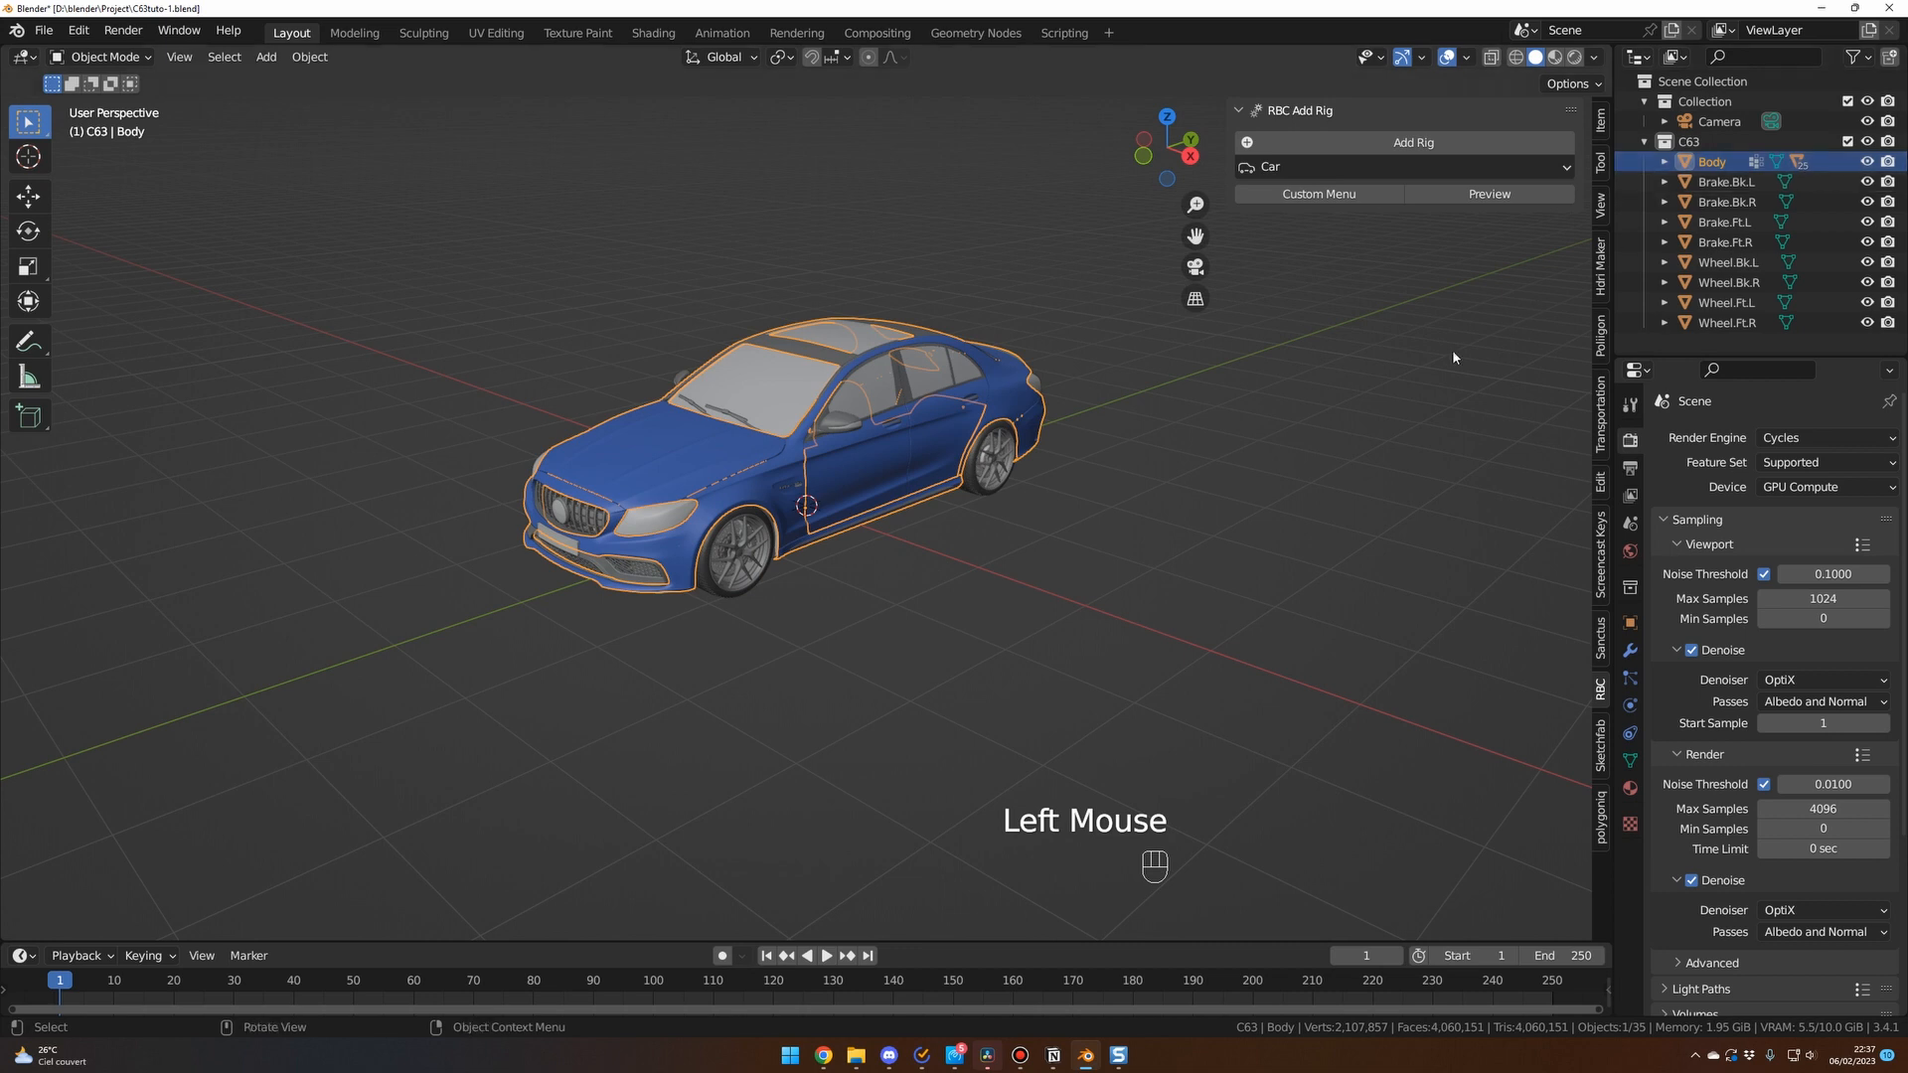
{"action": "left_click", "coordinate": [1726, 266], "text": "ctrl"}
{"action": "left_click", "coordinate": [1725, 285], "text": "ctrl"}
{"action": "left_click", "coordinate": [1723, 304], "text": "ctrl"}
{"action": "left_click", "coordinate": [1725, 324], "text": "ctrl"}
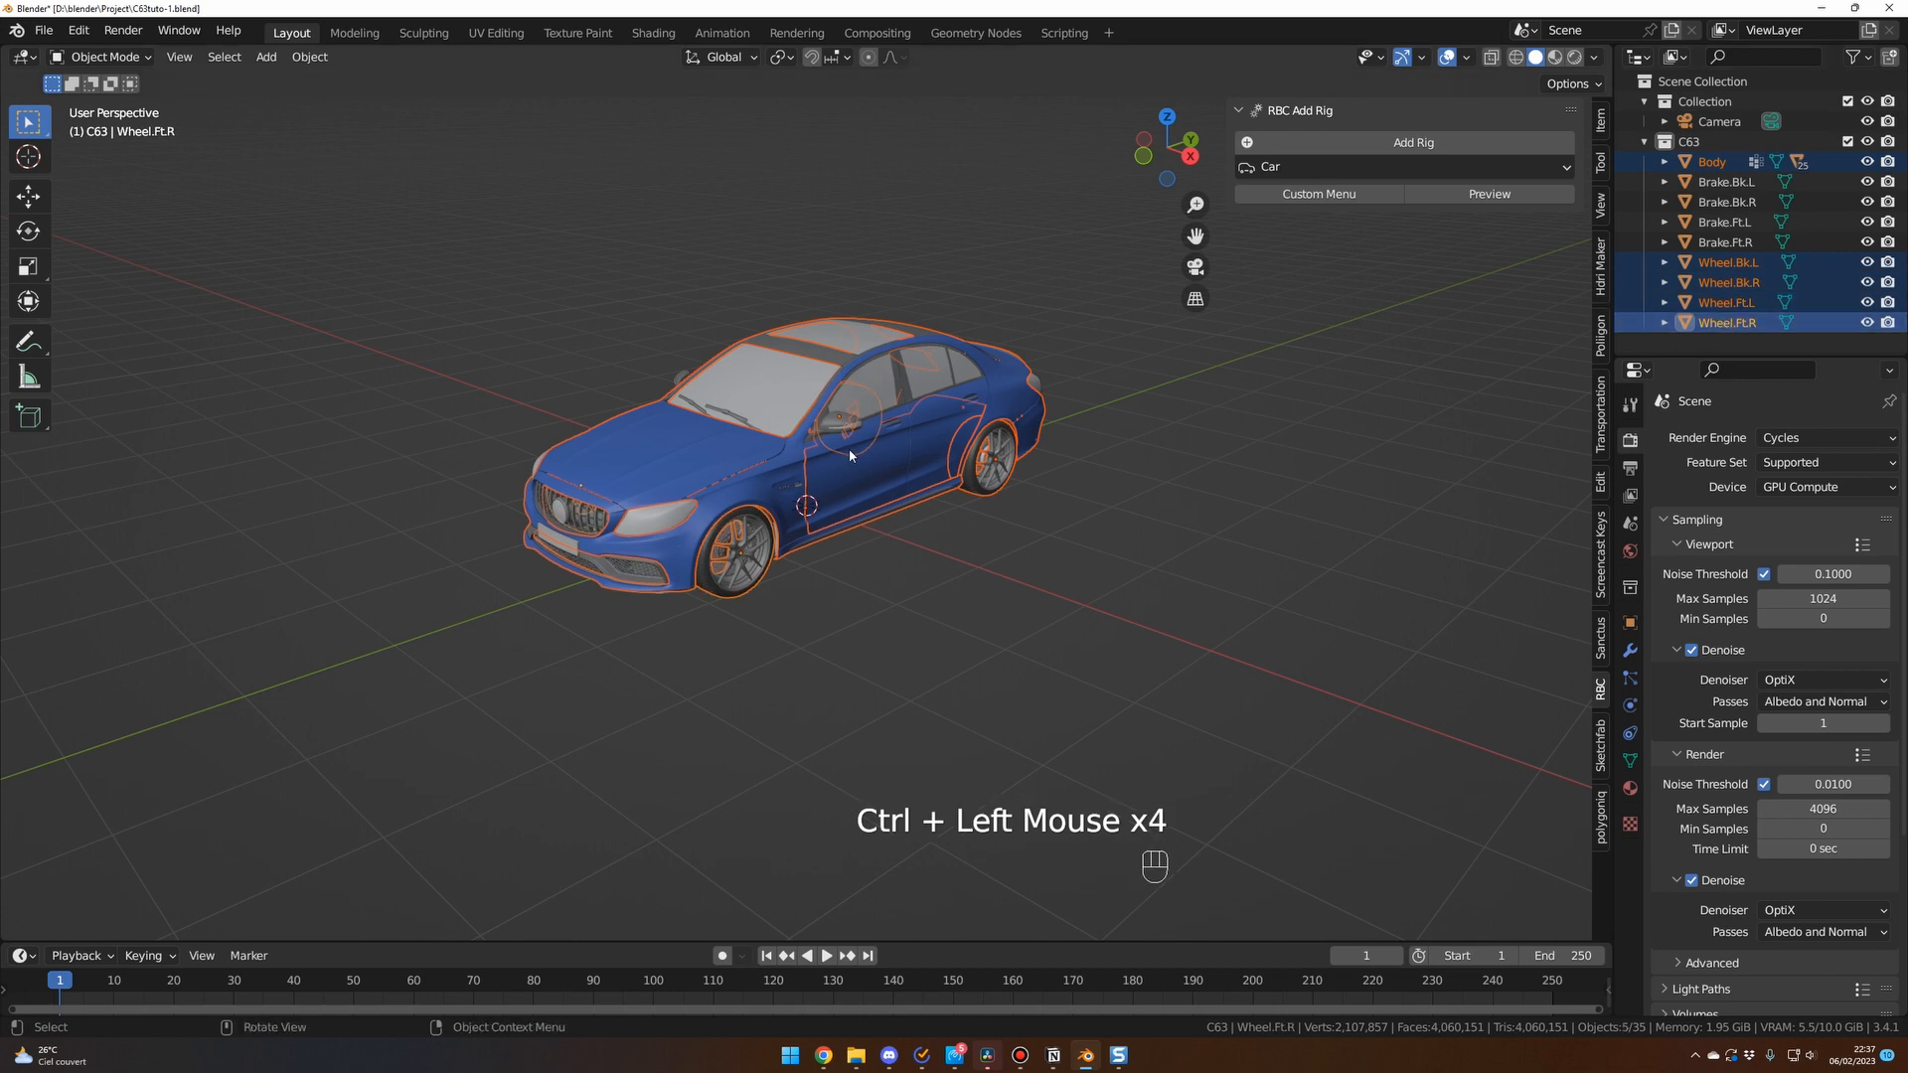
{"action": "key", "text": "KP_1"}
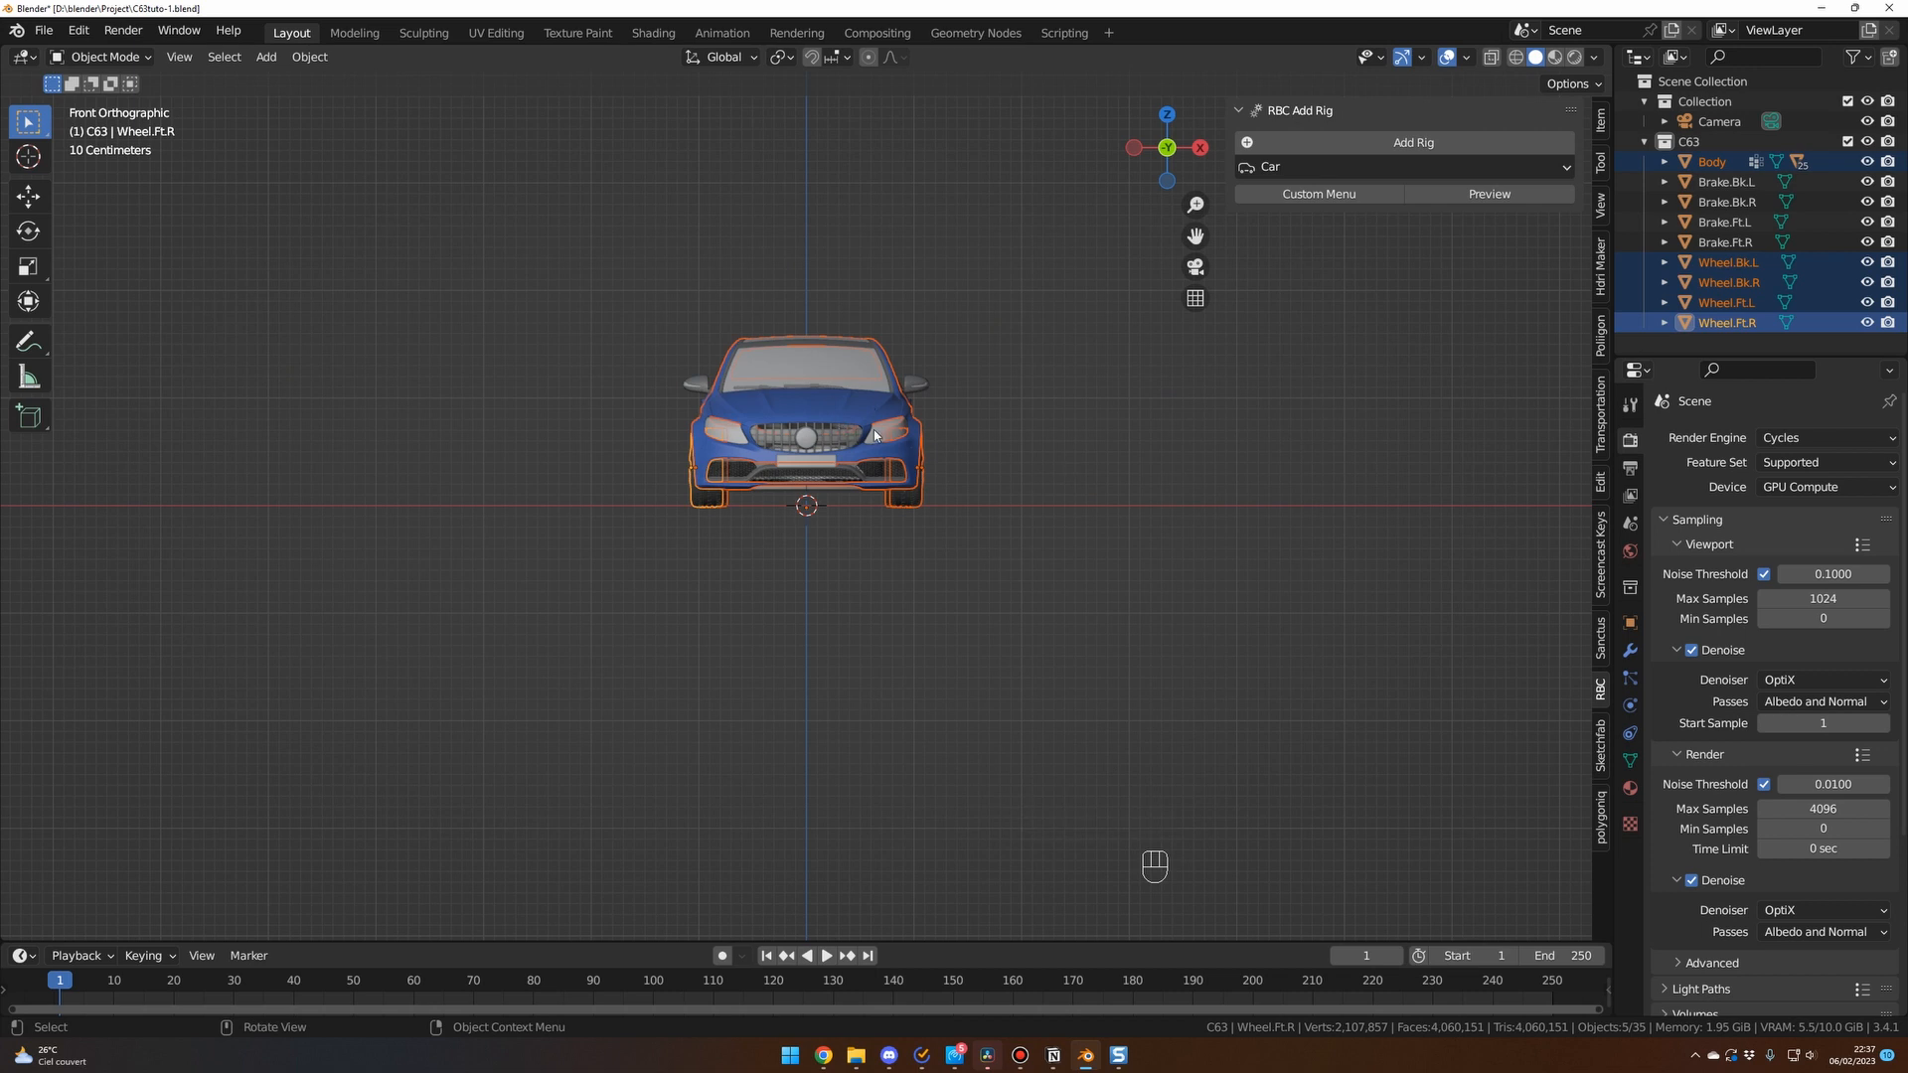
{"action": "middle_click_drag", "start_coordinate": [1077, 453], "coordinate": [947, 475]}
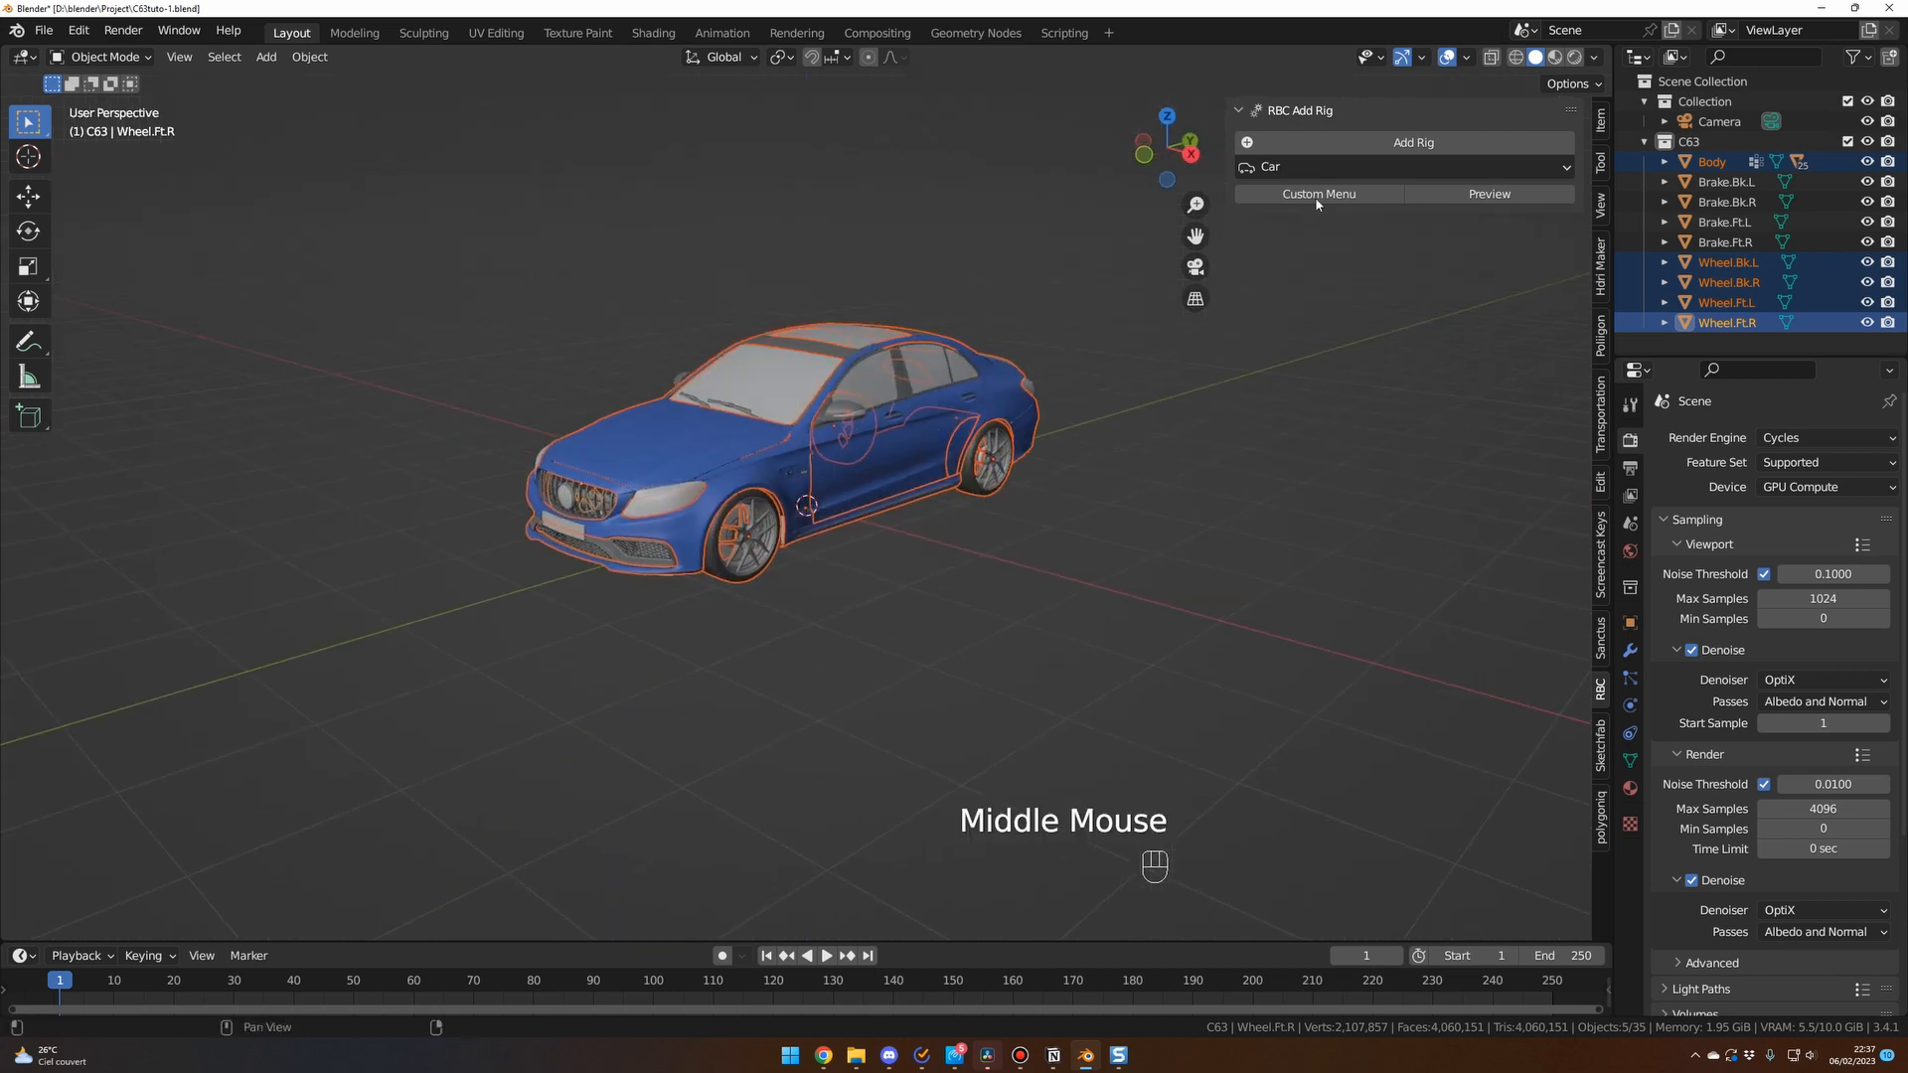
Set the RBC rig type to Quick Rig and generate the rig from the selected body and wheels.
{"action": "left_click", "coordinate": [1328, 168]}
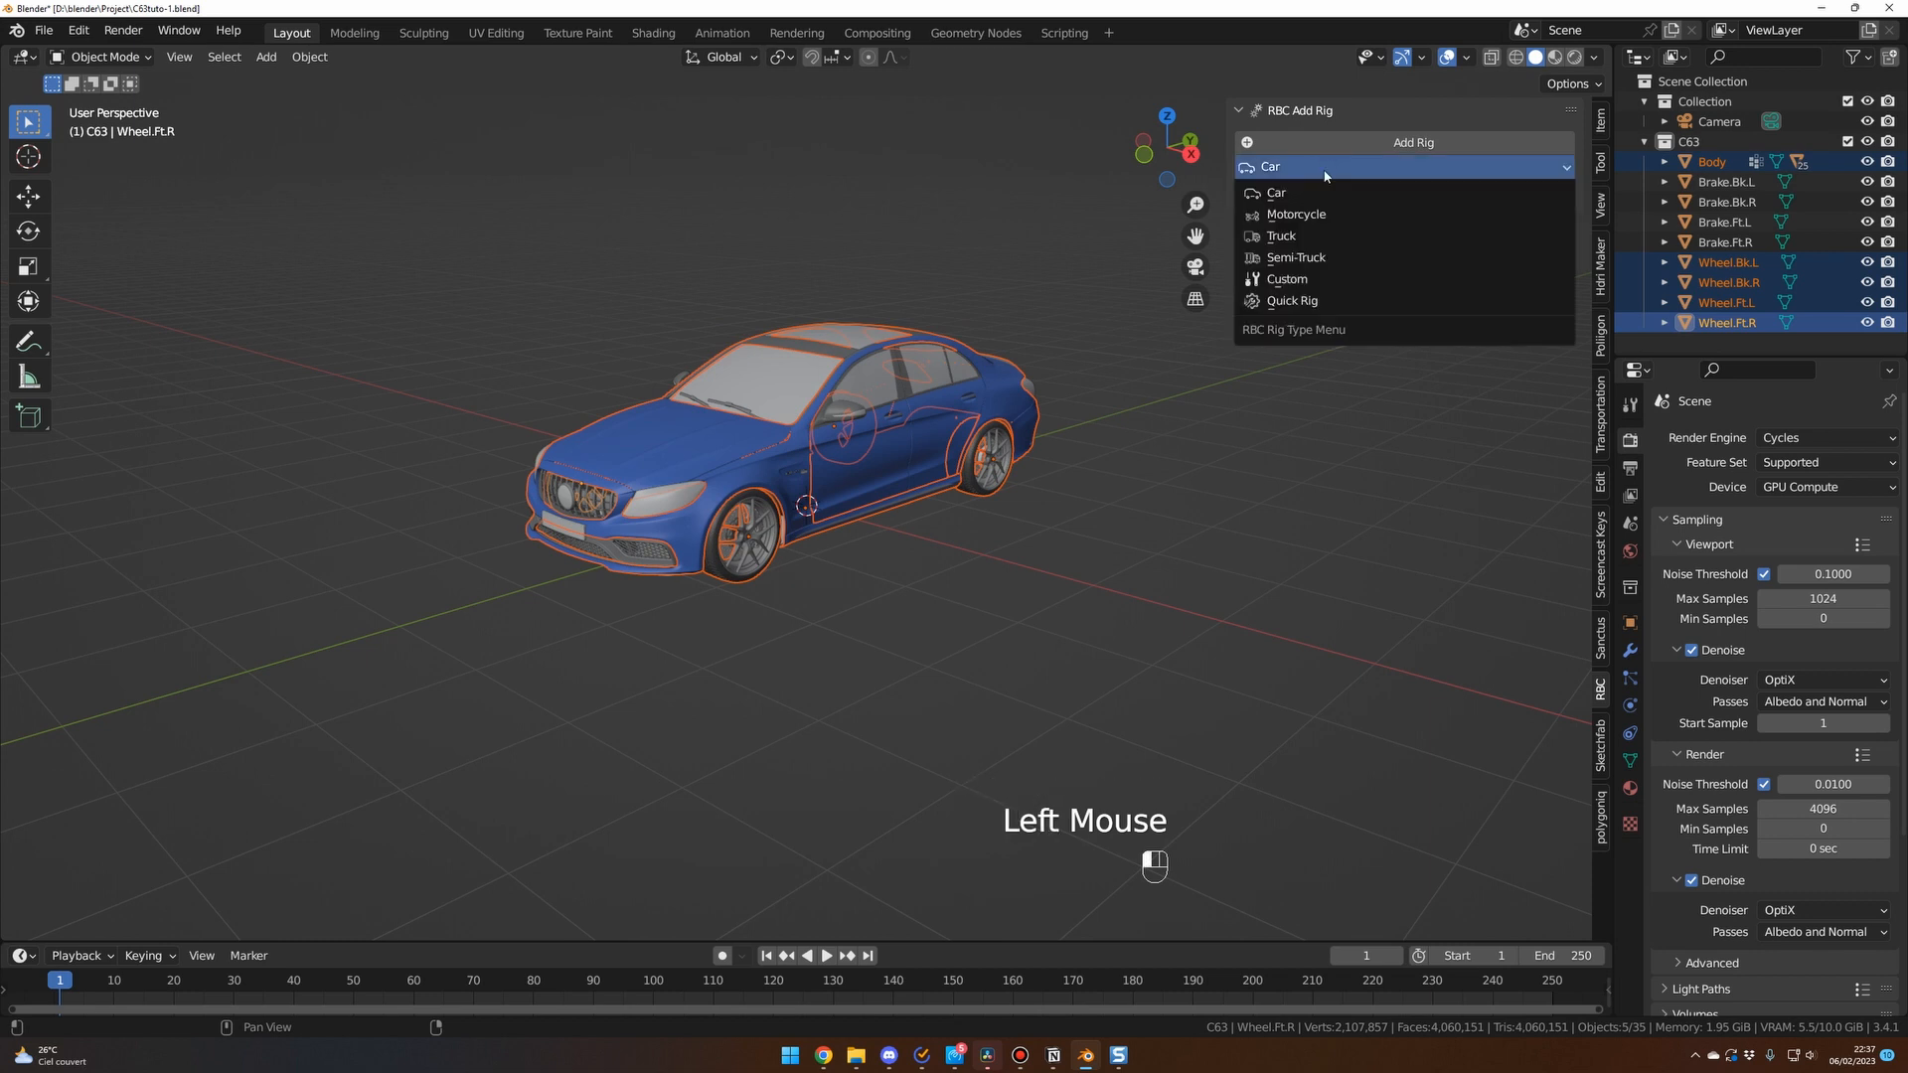
{"action": "left_click", "coordinate": [1297, 300]}
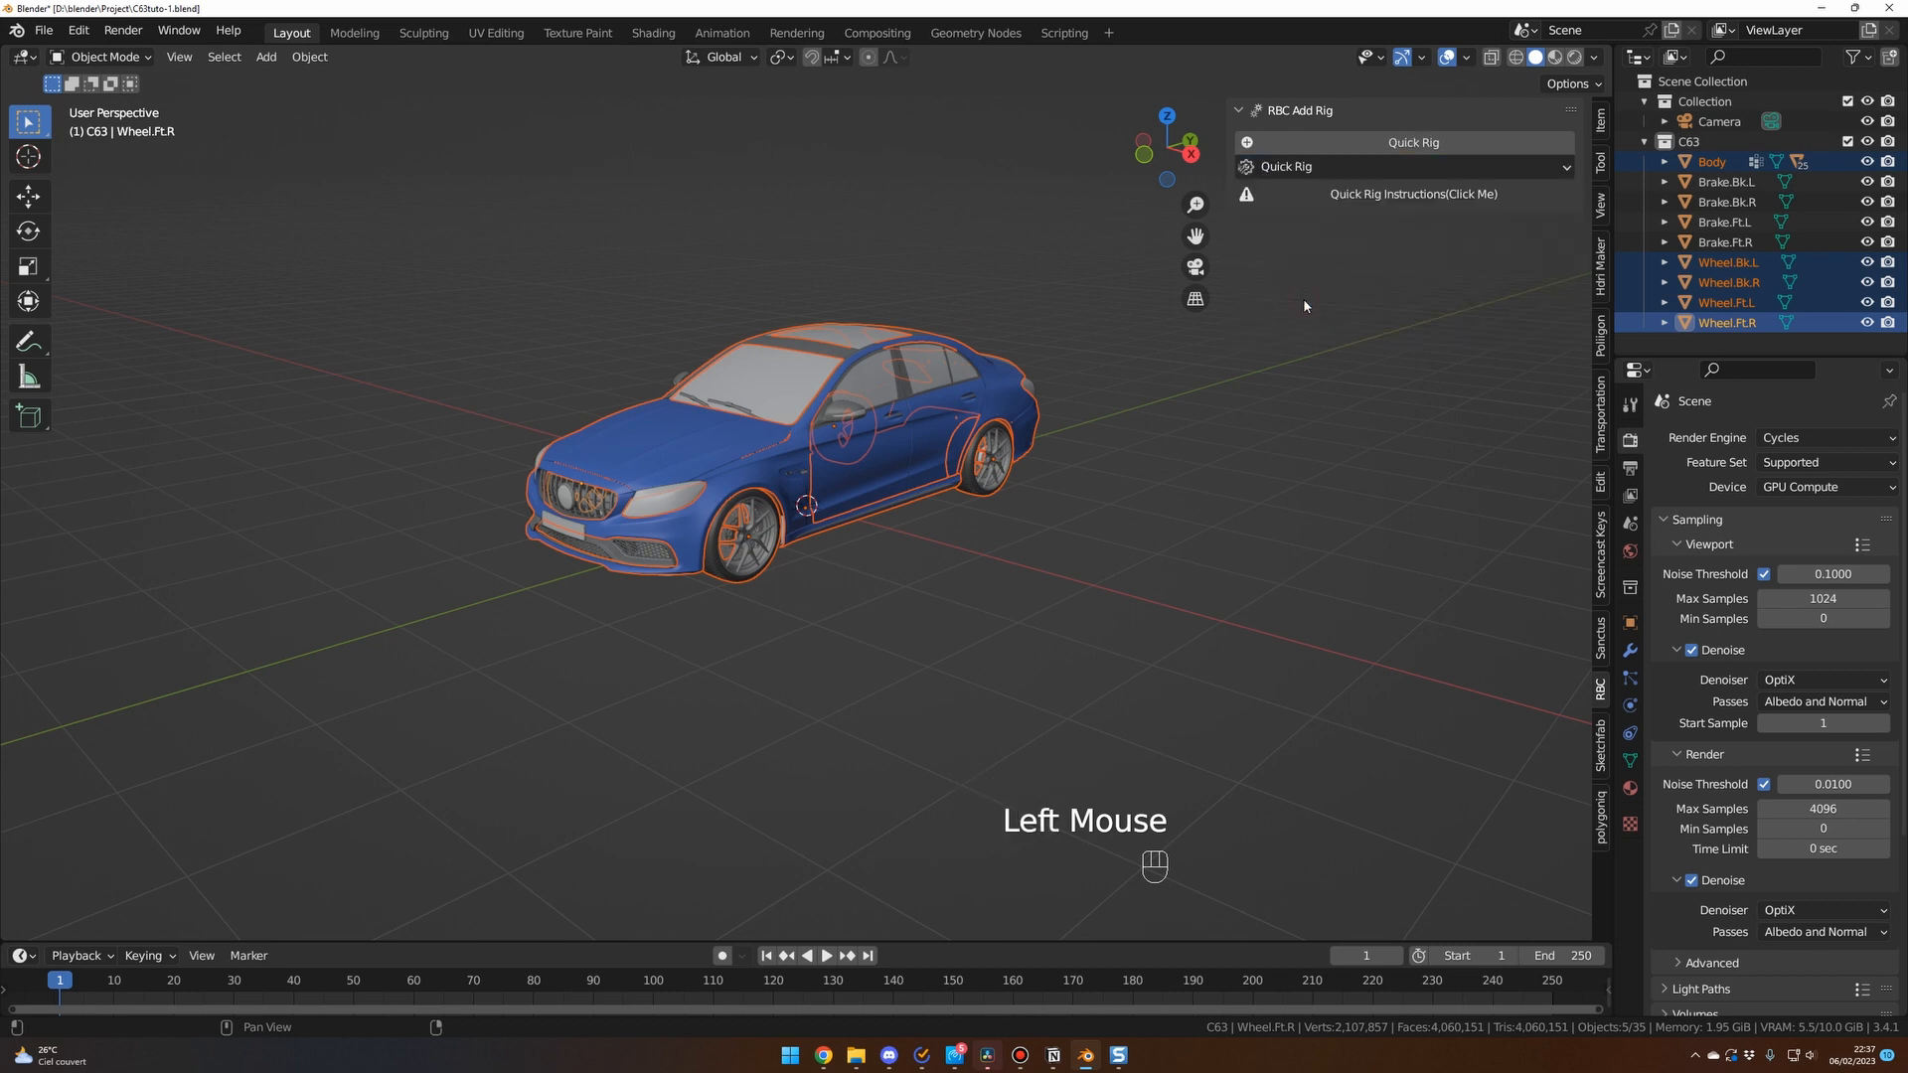
{"action": "left_click", "coordinate": [1395, 146]}
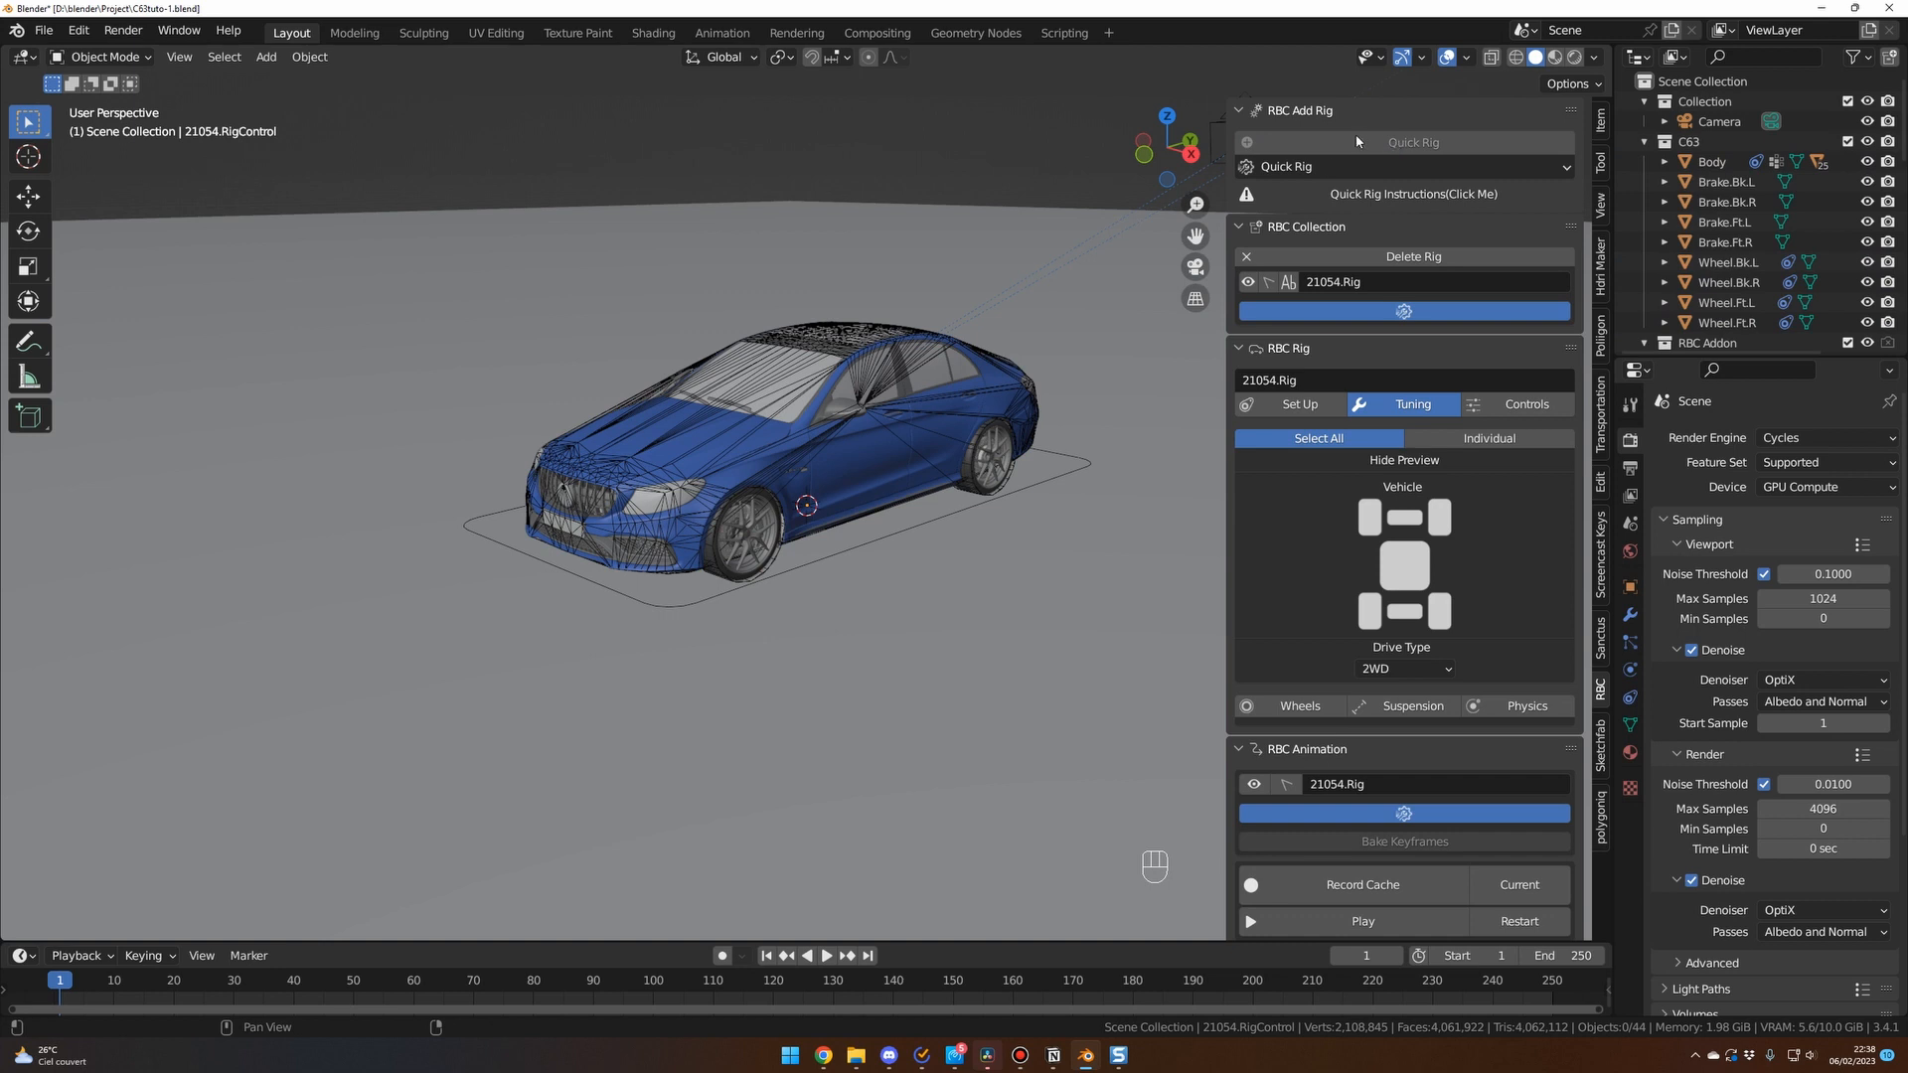
Set the quick rig's Drive to 8, play the simulation to test the car's motion and stop playback.
{"action": "middle_click_drag", "start_coordinate": [929, 631], "coordinate": [866, 598]}
{"action": "scroll", "coordinate": [962, 658], "scroll_direction": "down", "scroll_amount": 2}
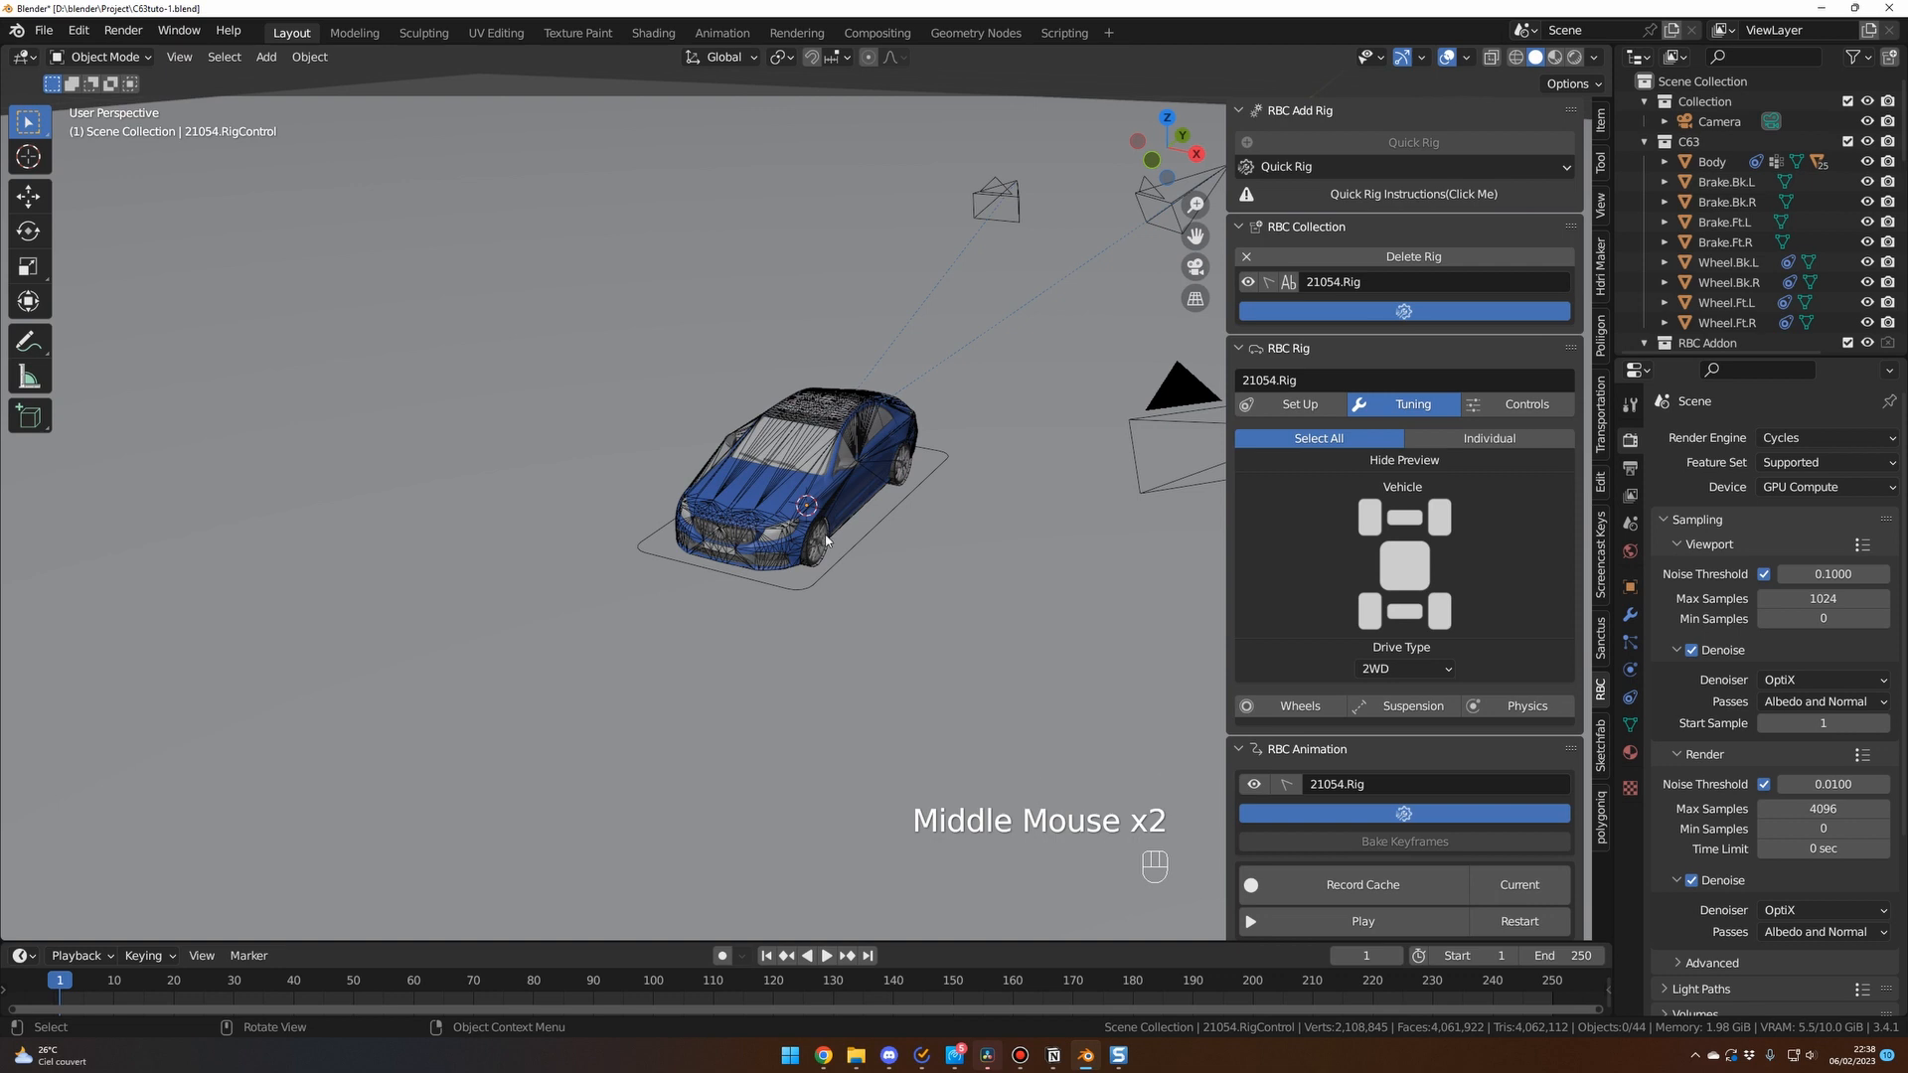
{"action": "left_click", "coordinate": [1522, 405]}
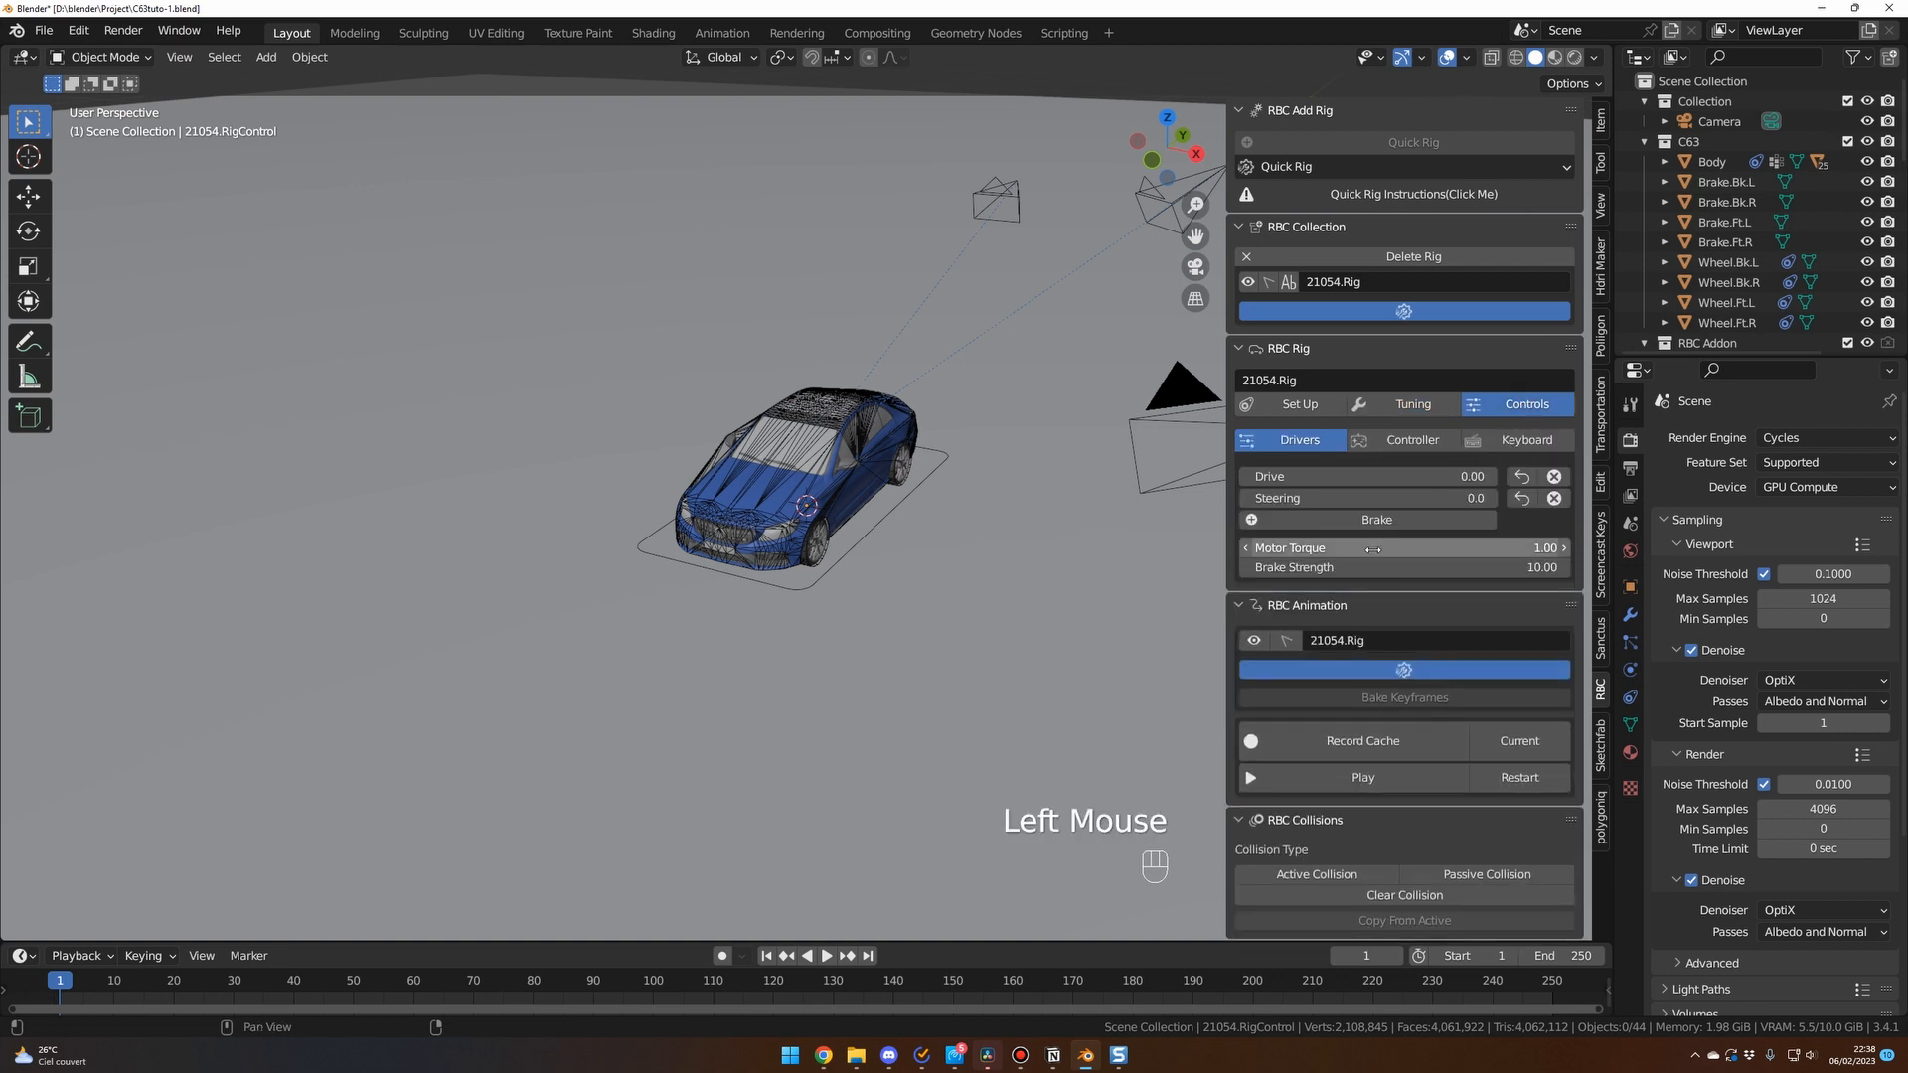
{"action": "left_click", "coordinate": [1369, 477]}
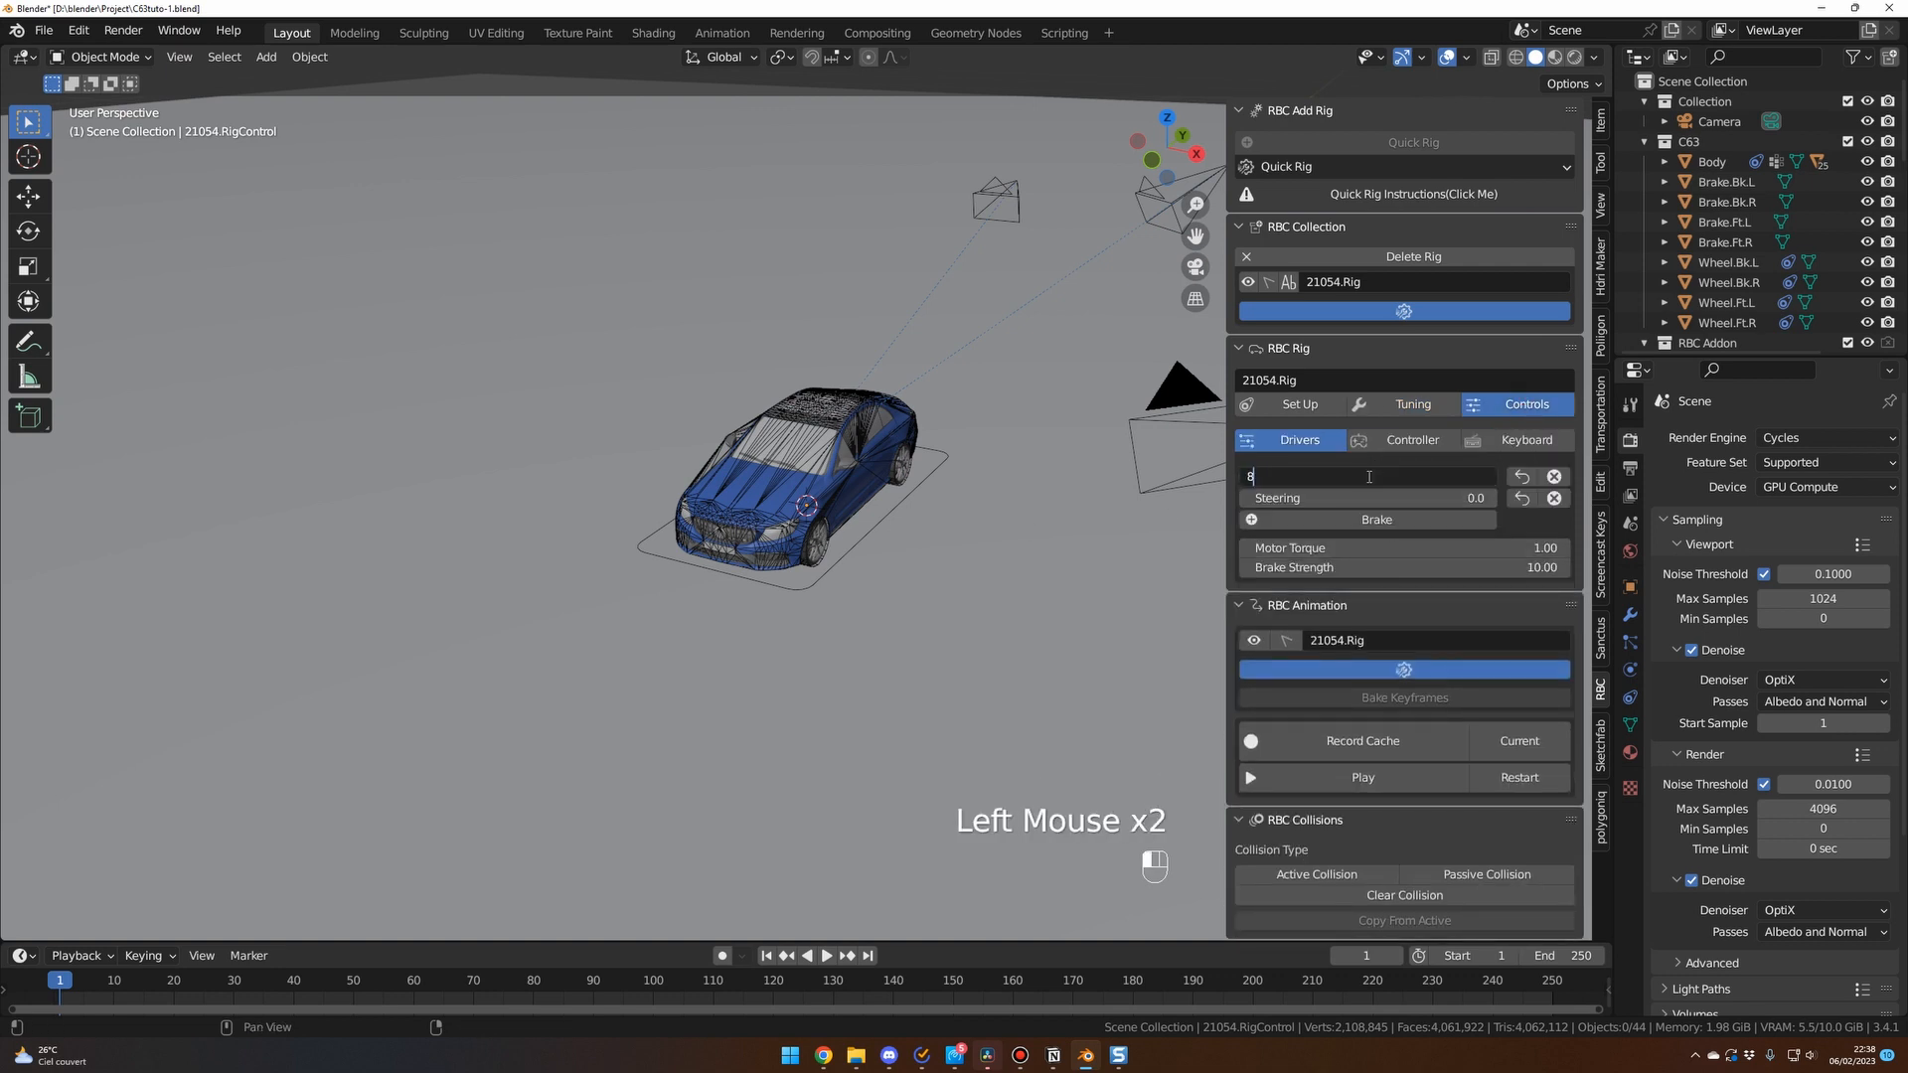
{"action": "type", "text": "8"}
{"action": "key", "text": "Return"}
{"action": "key", "text": "space"}
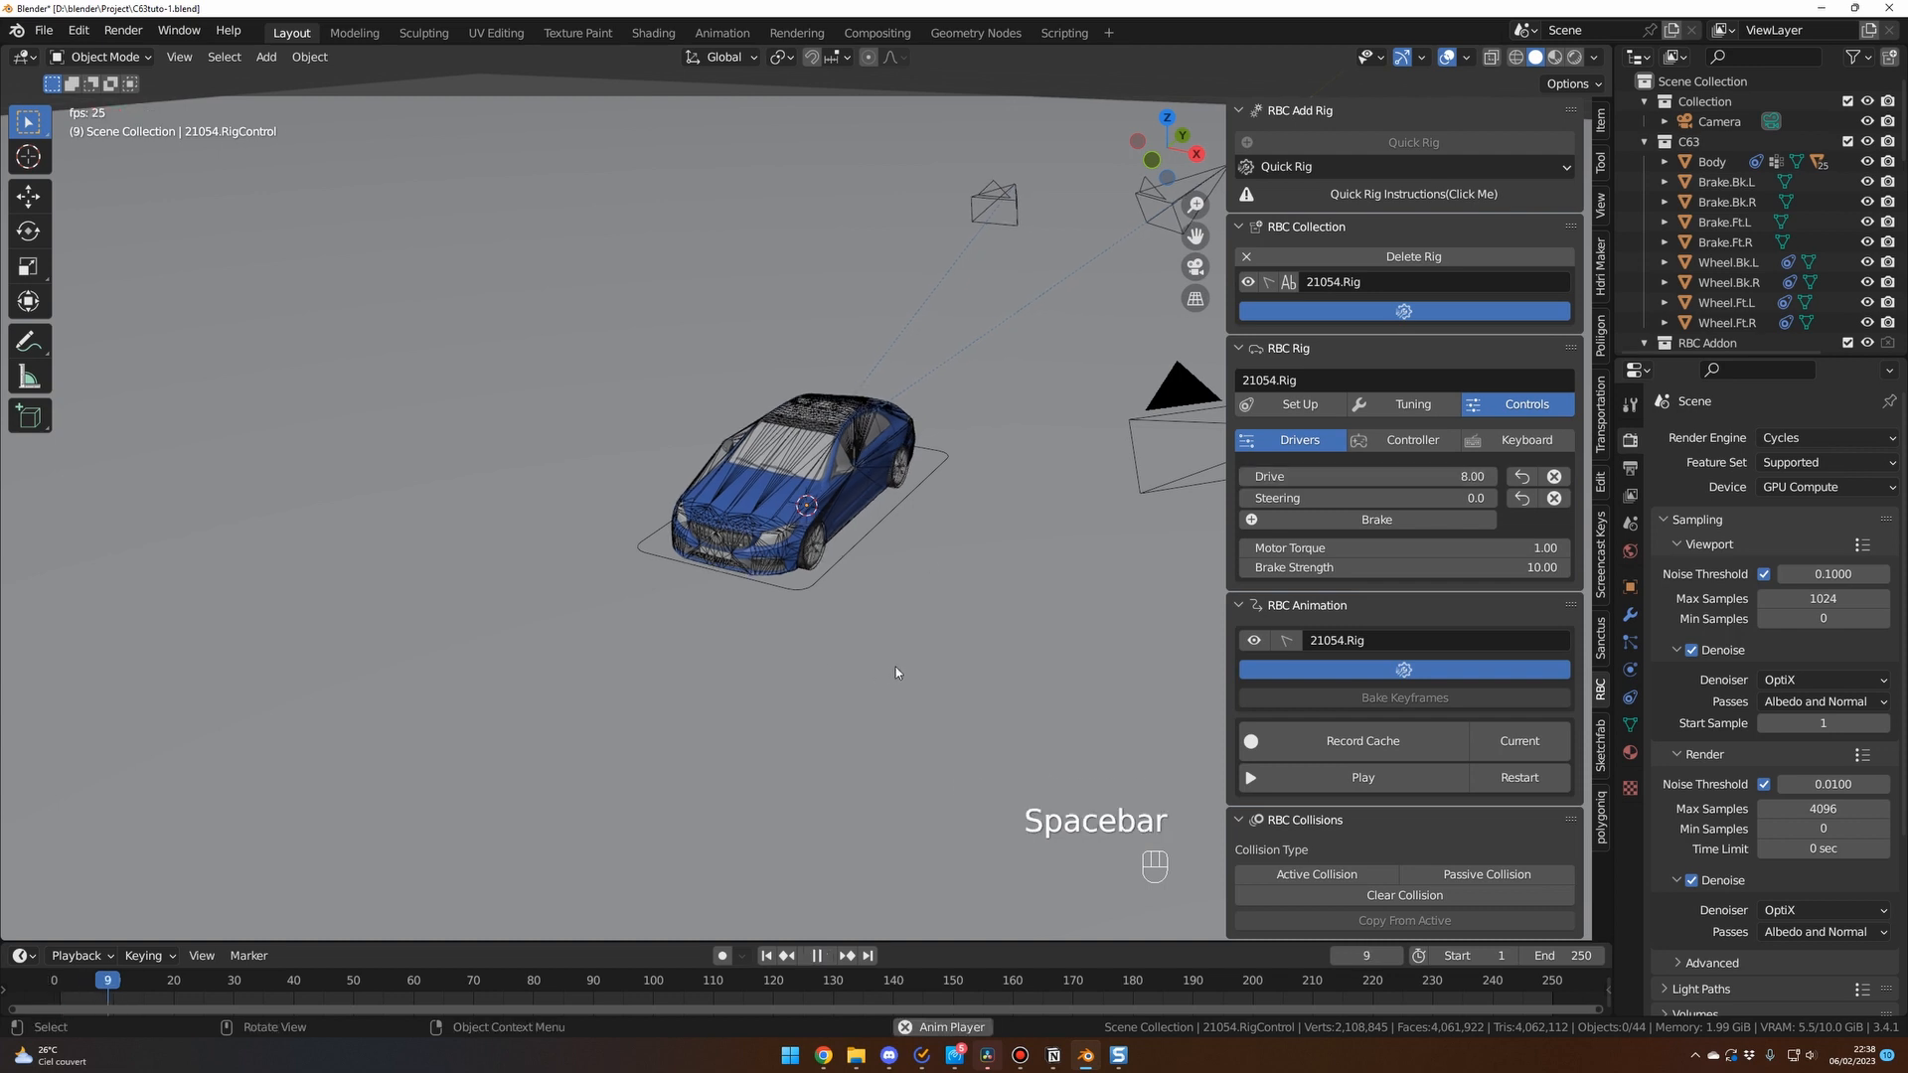
{"action": "middle_click_drag", "start_coordinate": [897, 665], "coordinate": [928, 639]}
{"action": "scroll", "coordinate": [706, 668], "scroll_direction": "down", "scroll_amount": 3}
{"action": "key", "text": "space"}
{"action": "left_click", "coordinate": [931, 709]}
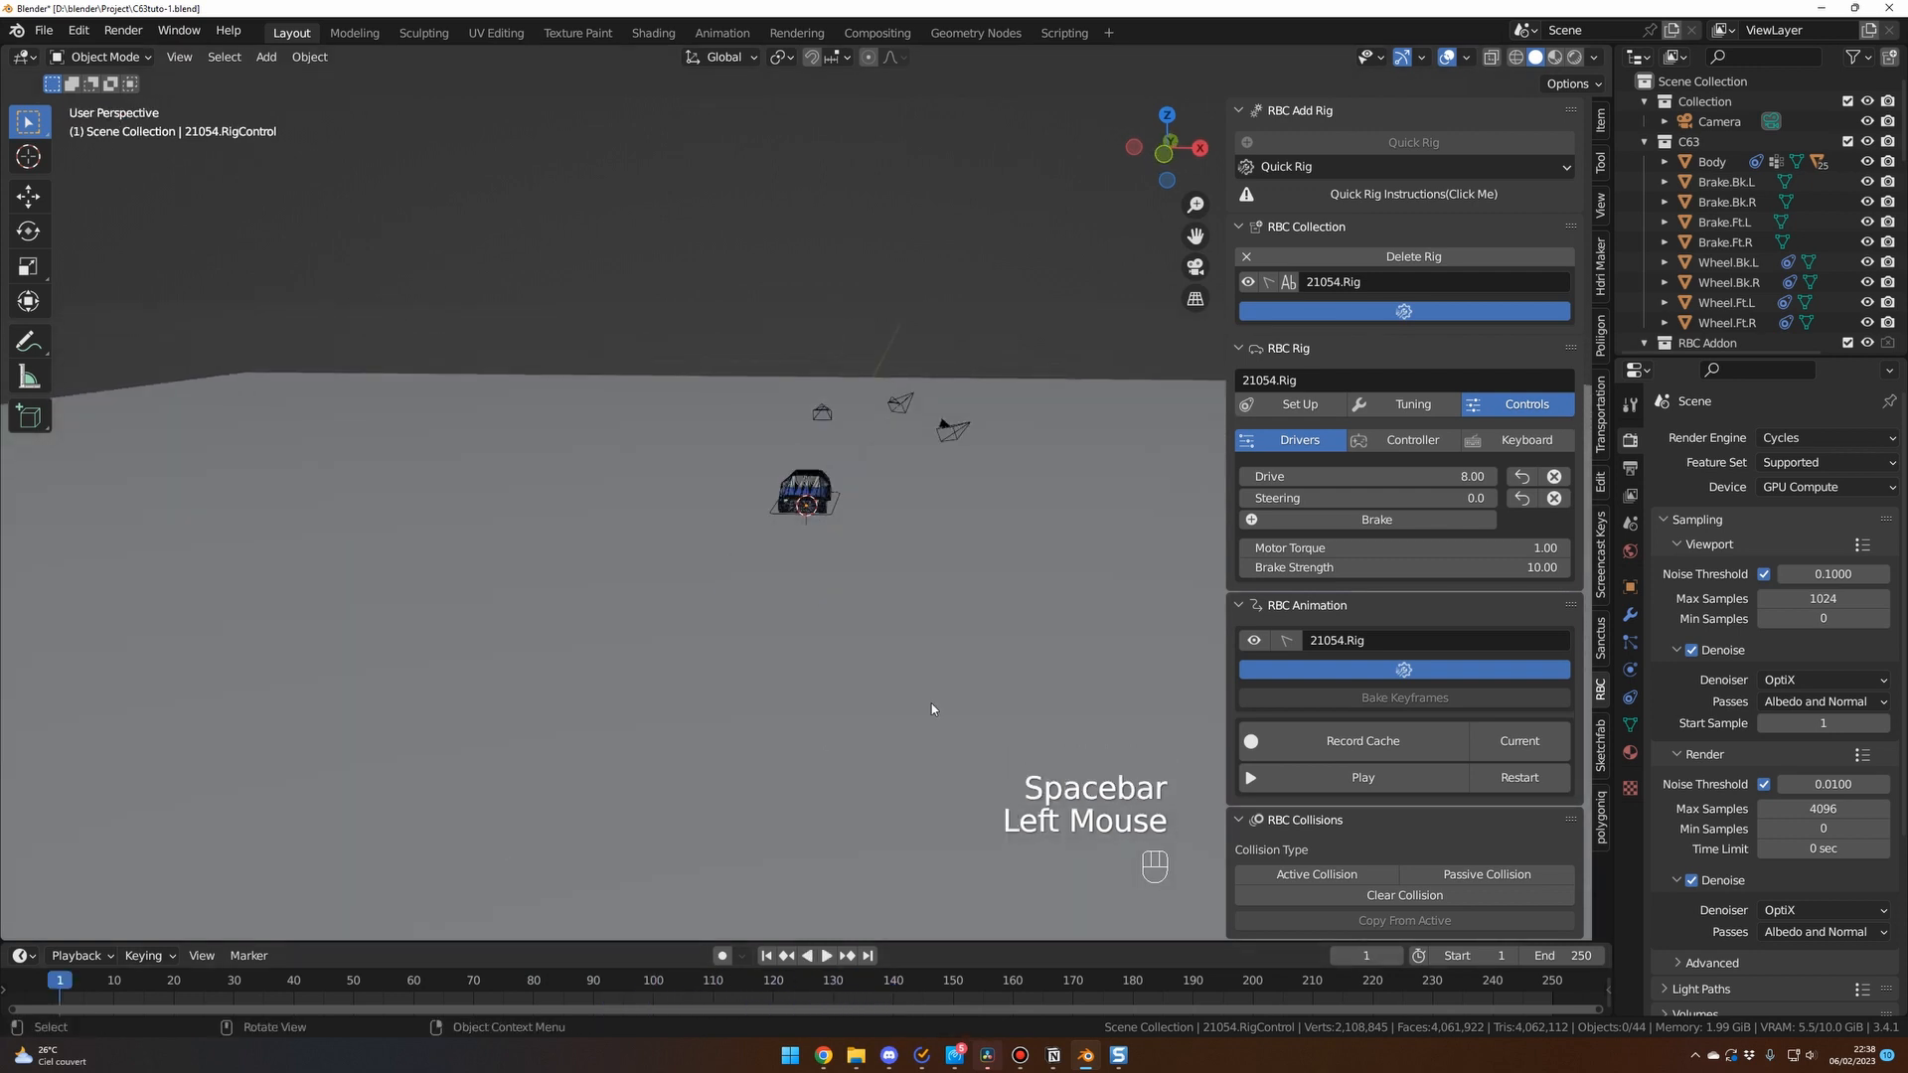
{"action": "middle_click_drag", "start_coordinate": [938, 723], "coordinate": [895, 727]}
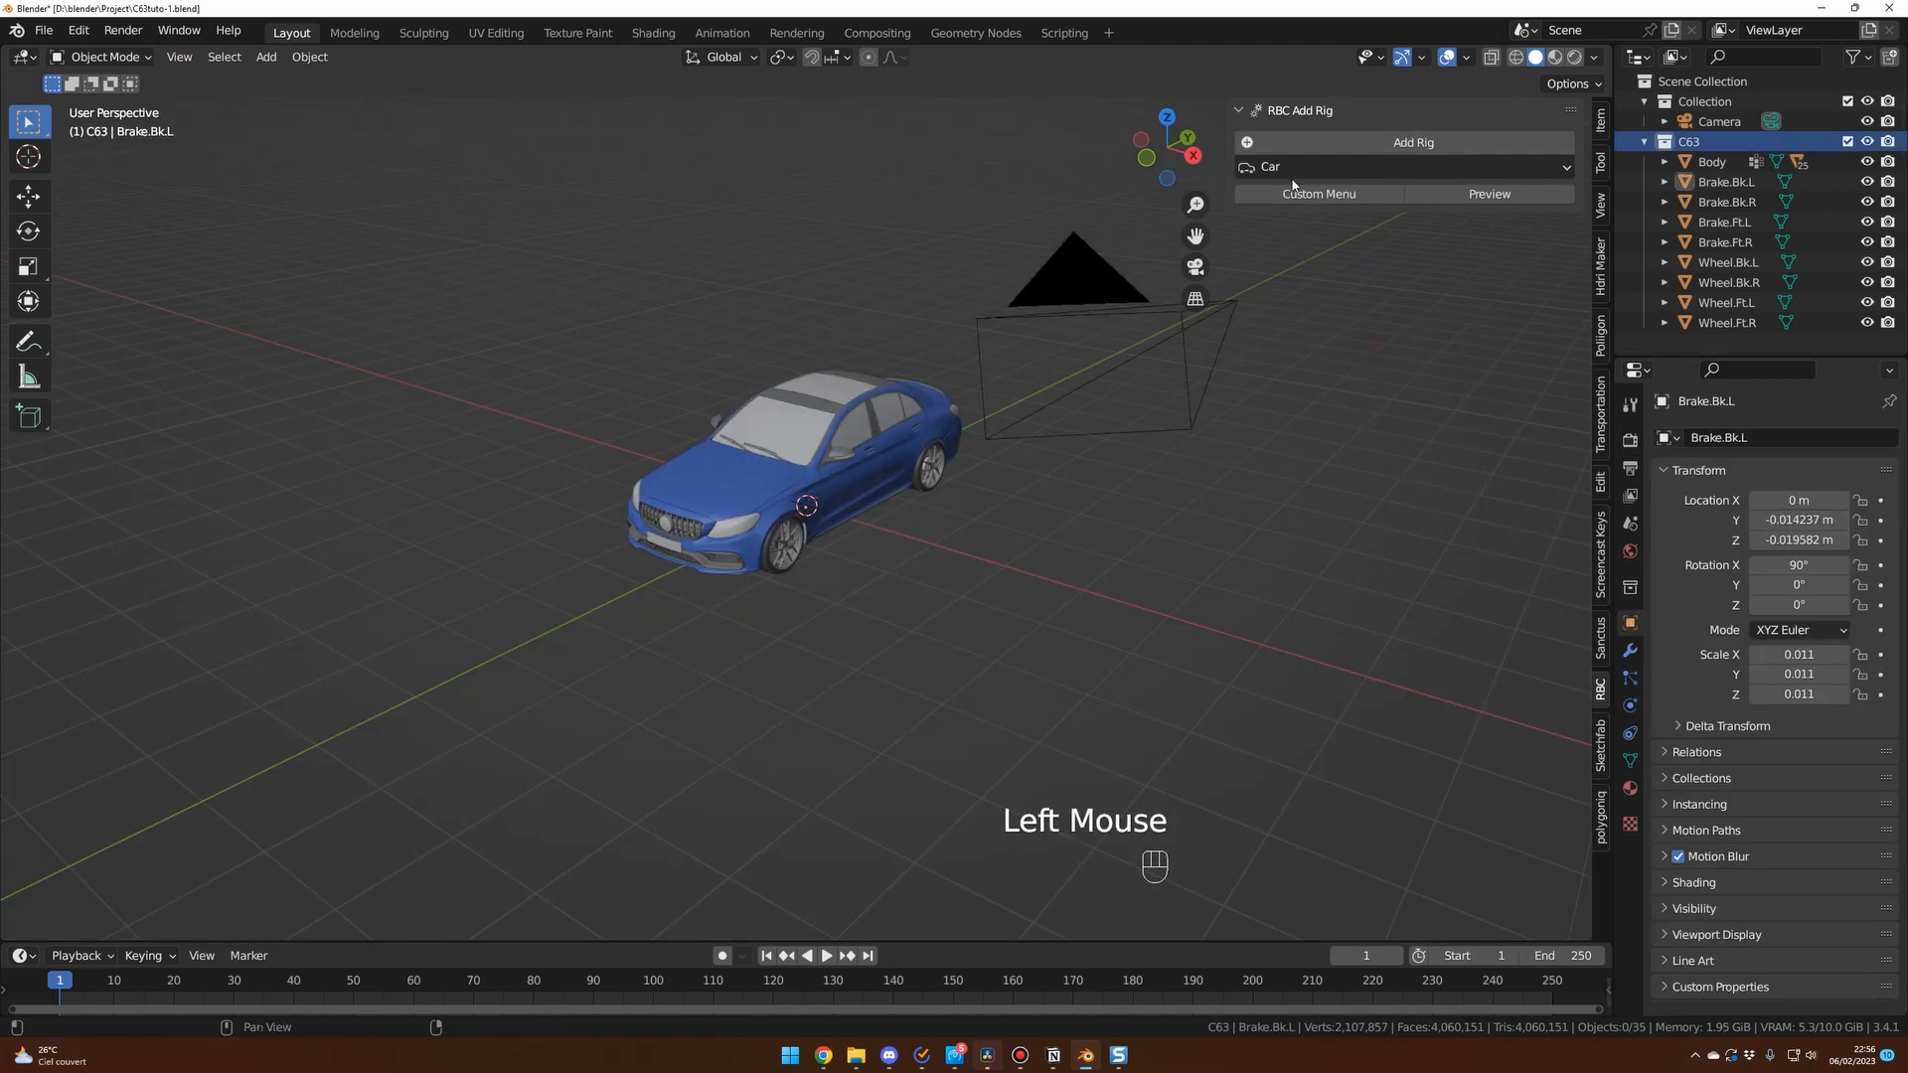
Make the C63 collection active and add a new RBC rig of type Car.
{"action": "left_click", "coordinate": [1727, 202]}
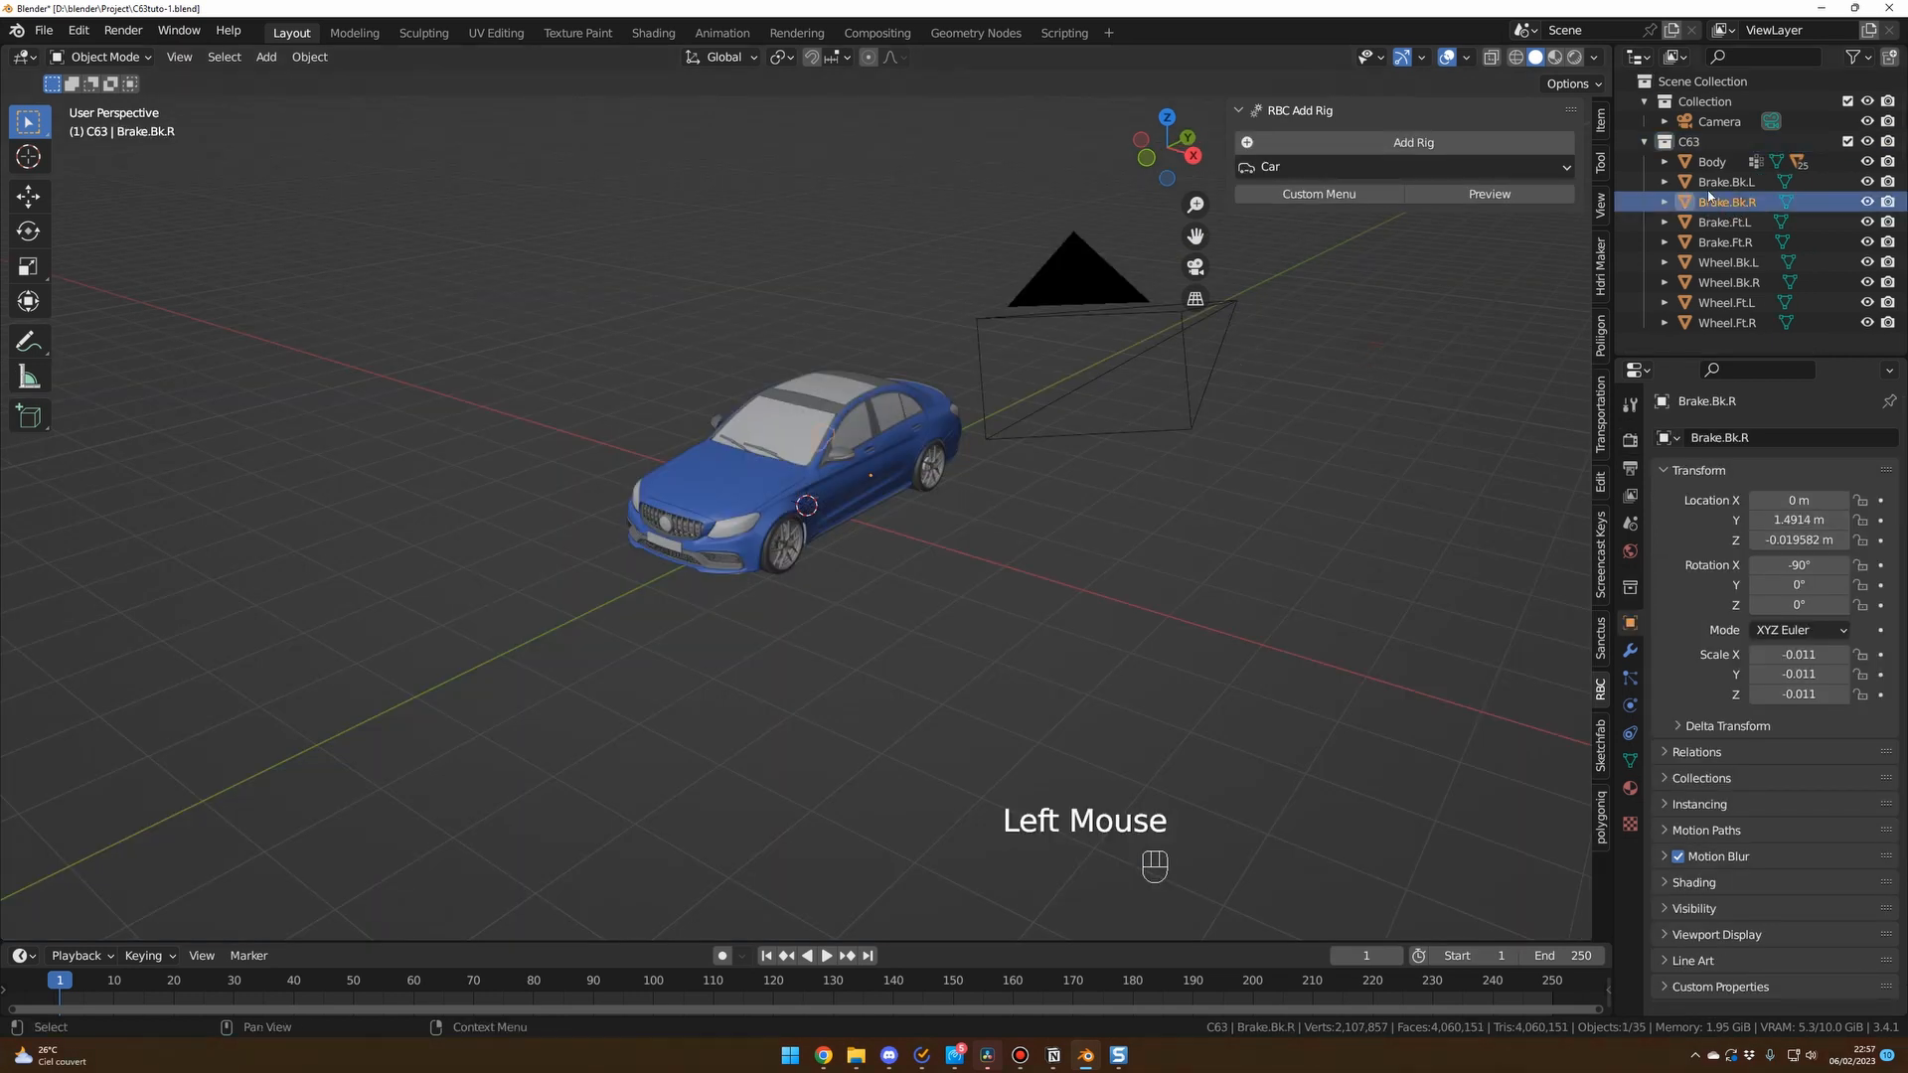
{"action": "left_click", "coordinate": [1689, 142]}
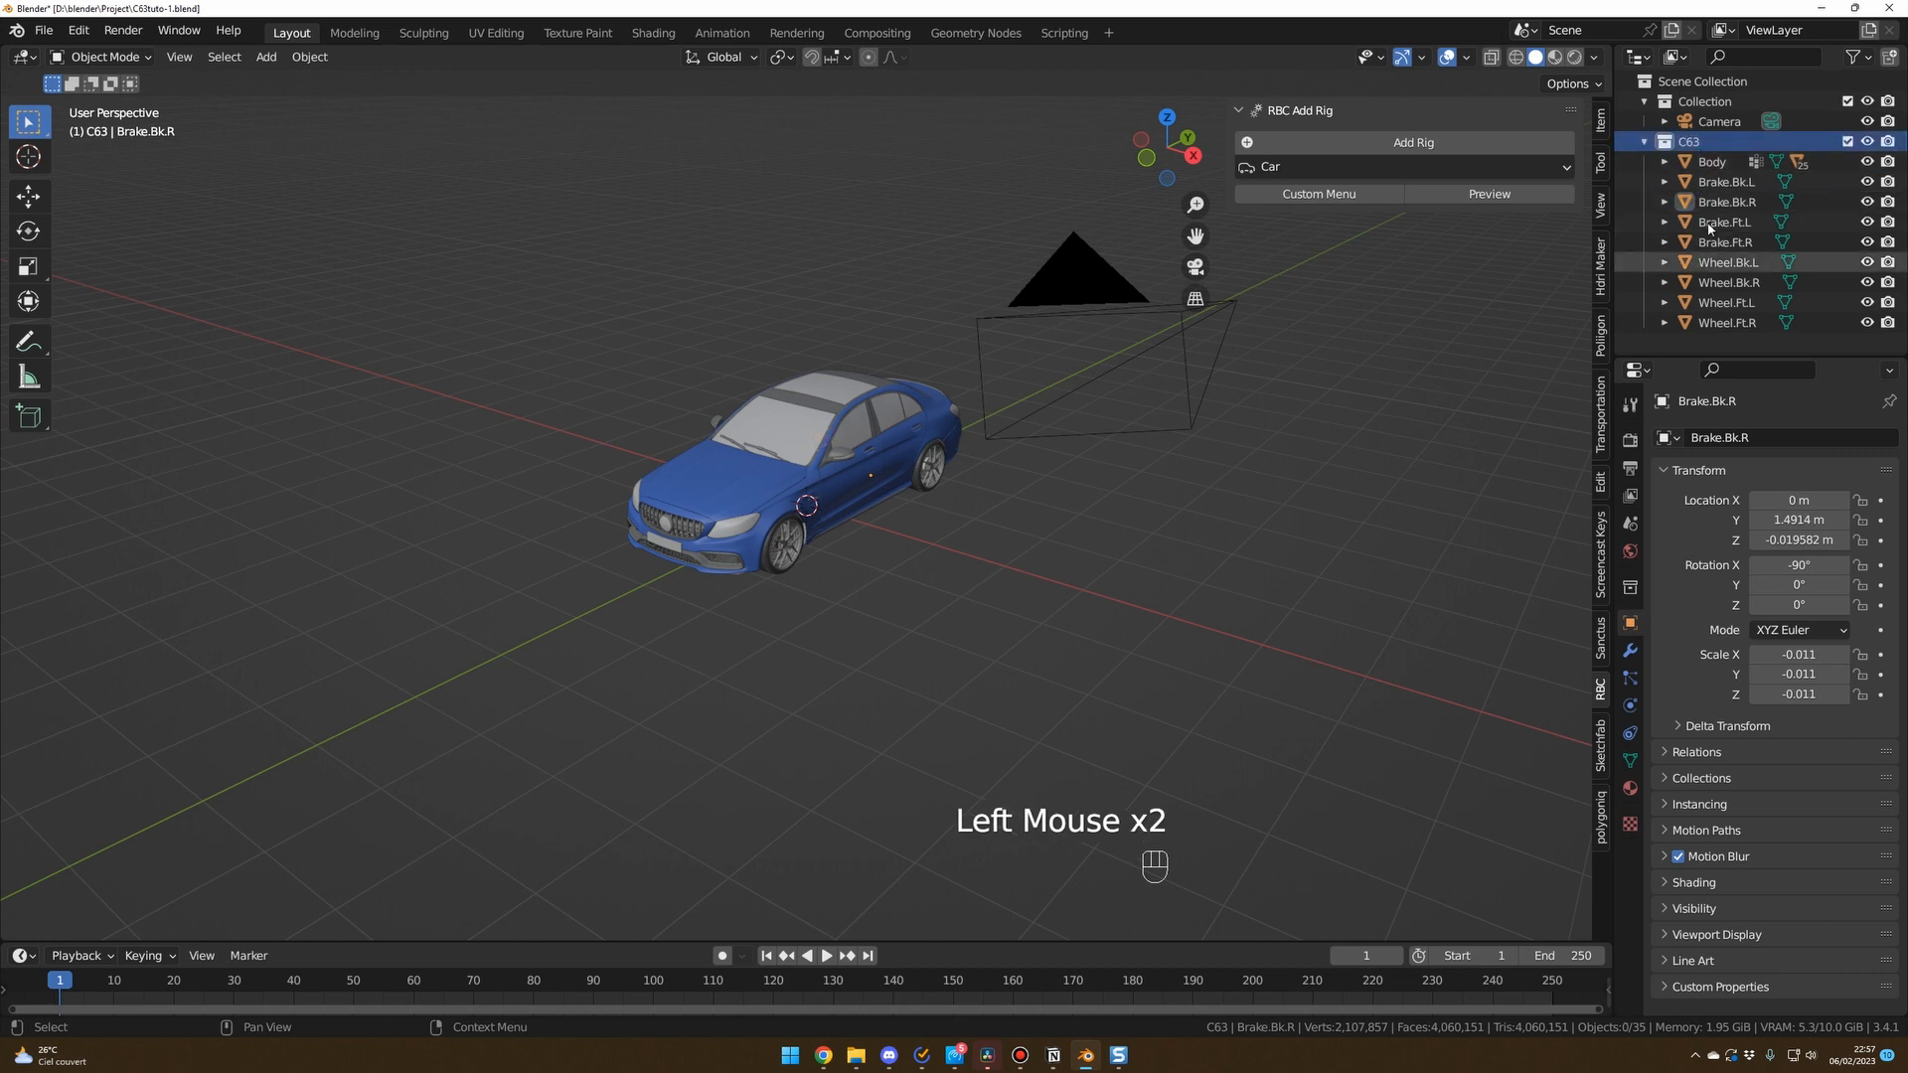
{"action": "left_click", "coordinate": [1382, 148]}
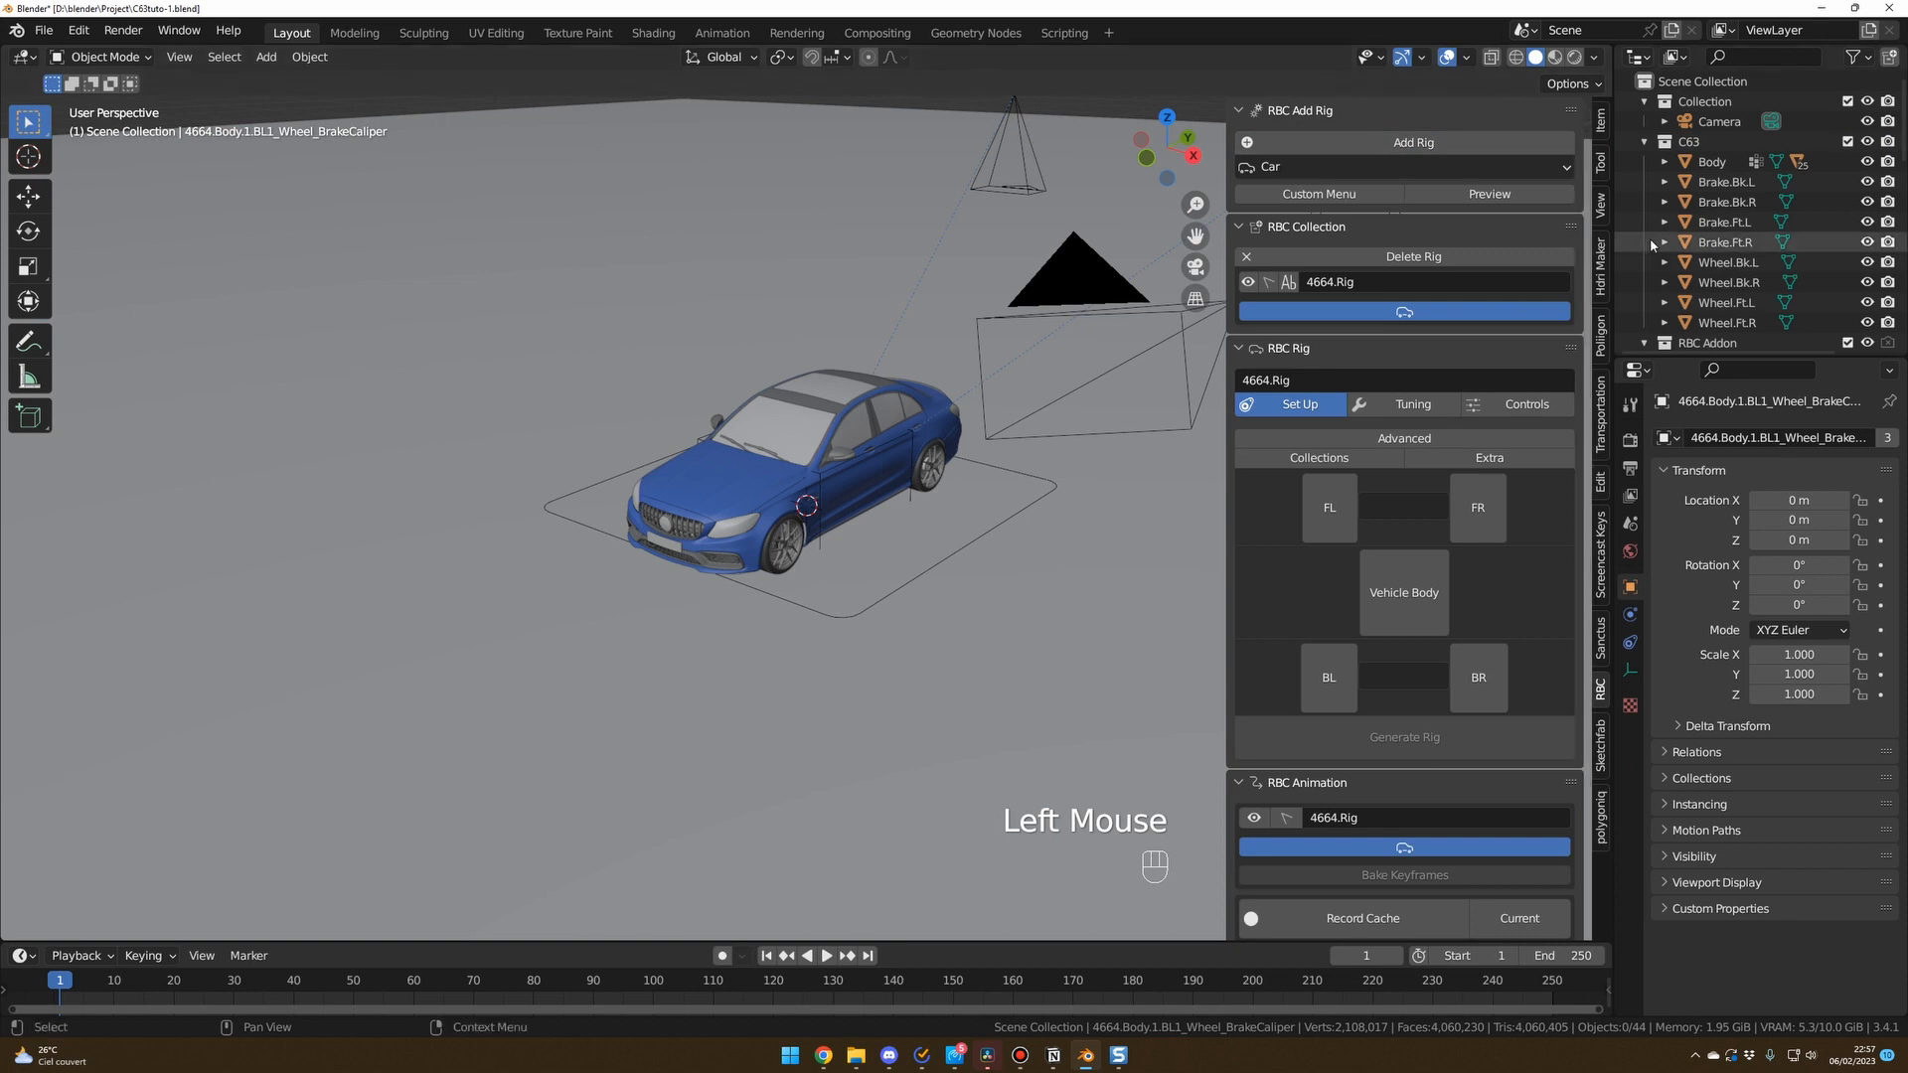
Assign the C63's Body object as the Car rig's Vehicle Body.
{"action": "scroll", "coordinate": [1724, 257], "scroll_direction": "up", "scroll_amount": 1}
{"action": "scroll", "coordinate": [1725, 256], "scroll_direction": "down", "scroll_amount": 1}
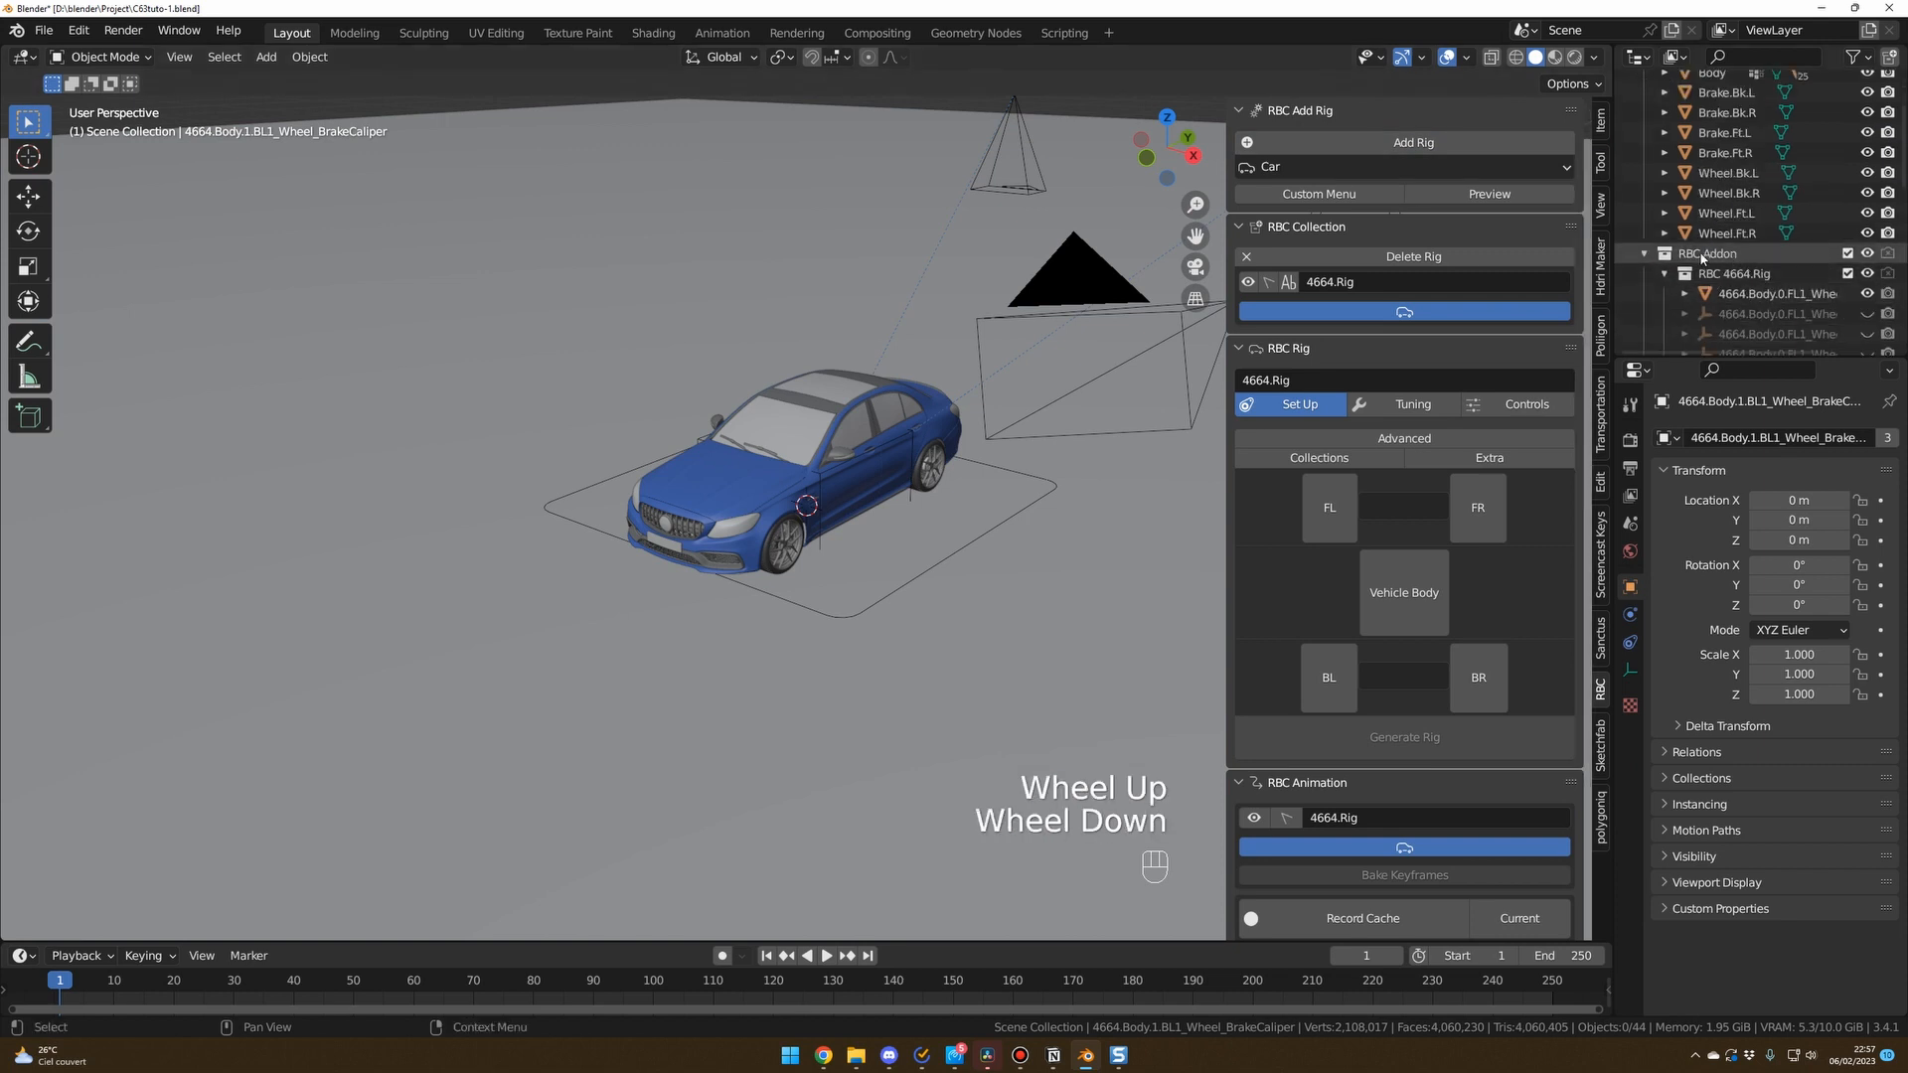
{"action": "scroll", "coordinate": [1701, 257], "scroll_direction": "up", "scroll_amount": 4}
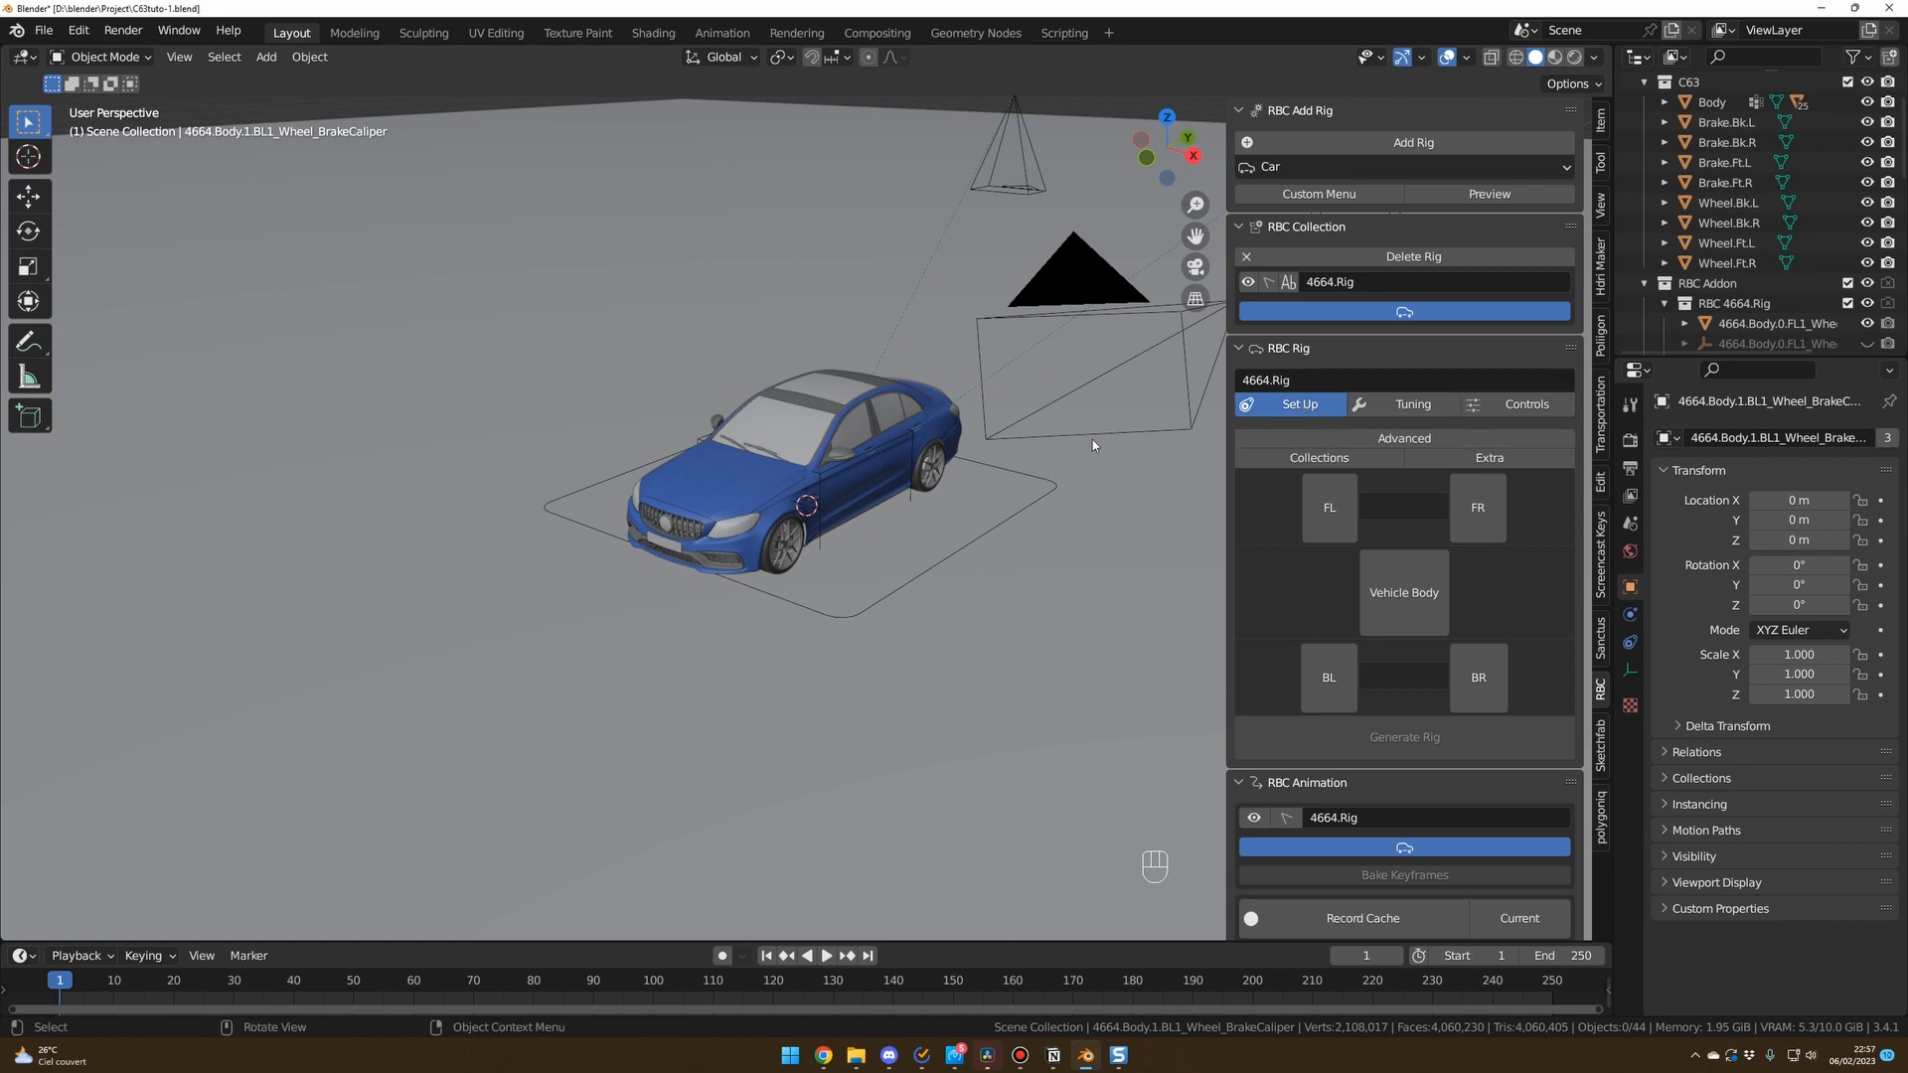
{"action": "middle_click_drag", "start_coordinate": [1093, 444], "coordinate": [1079, 485]}
{"action": "scroll", "coordinate": [1744, 281], "scroll_direction": "up", "scroll_amount": 2}
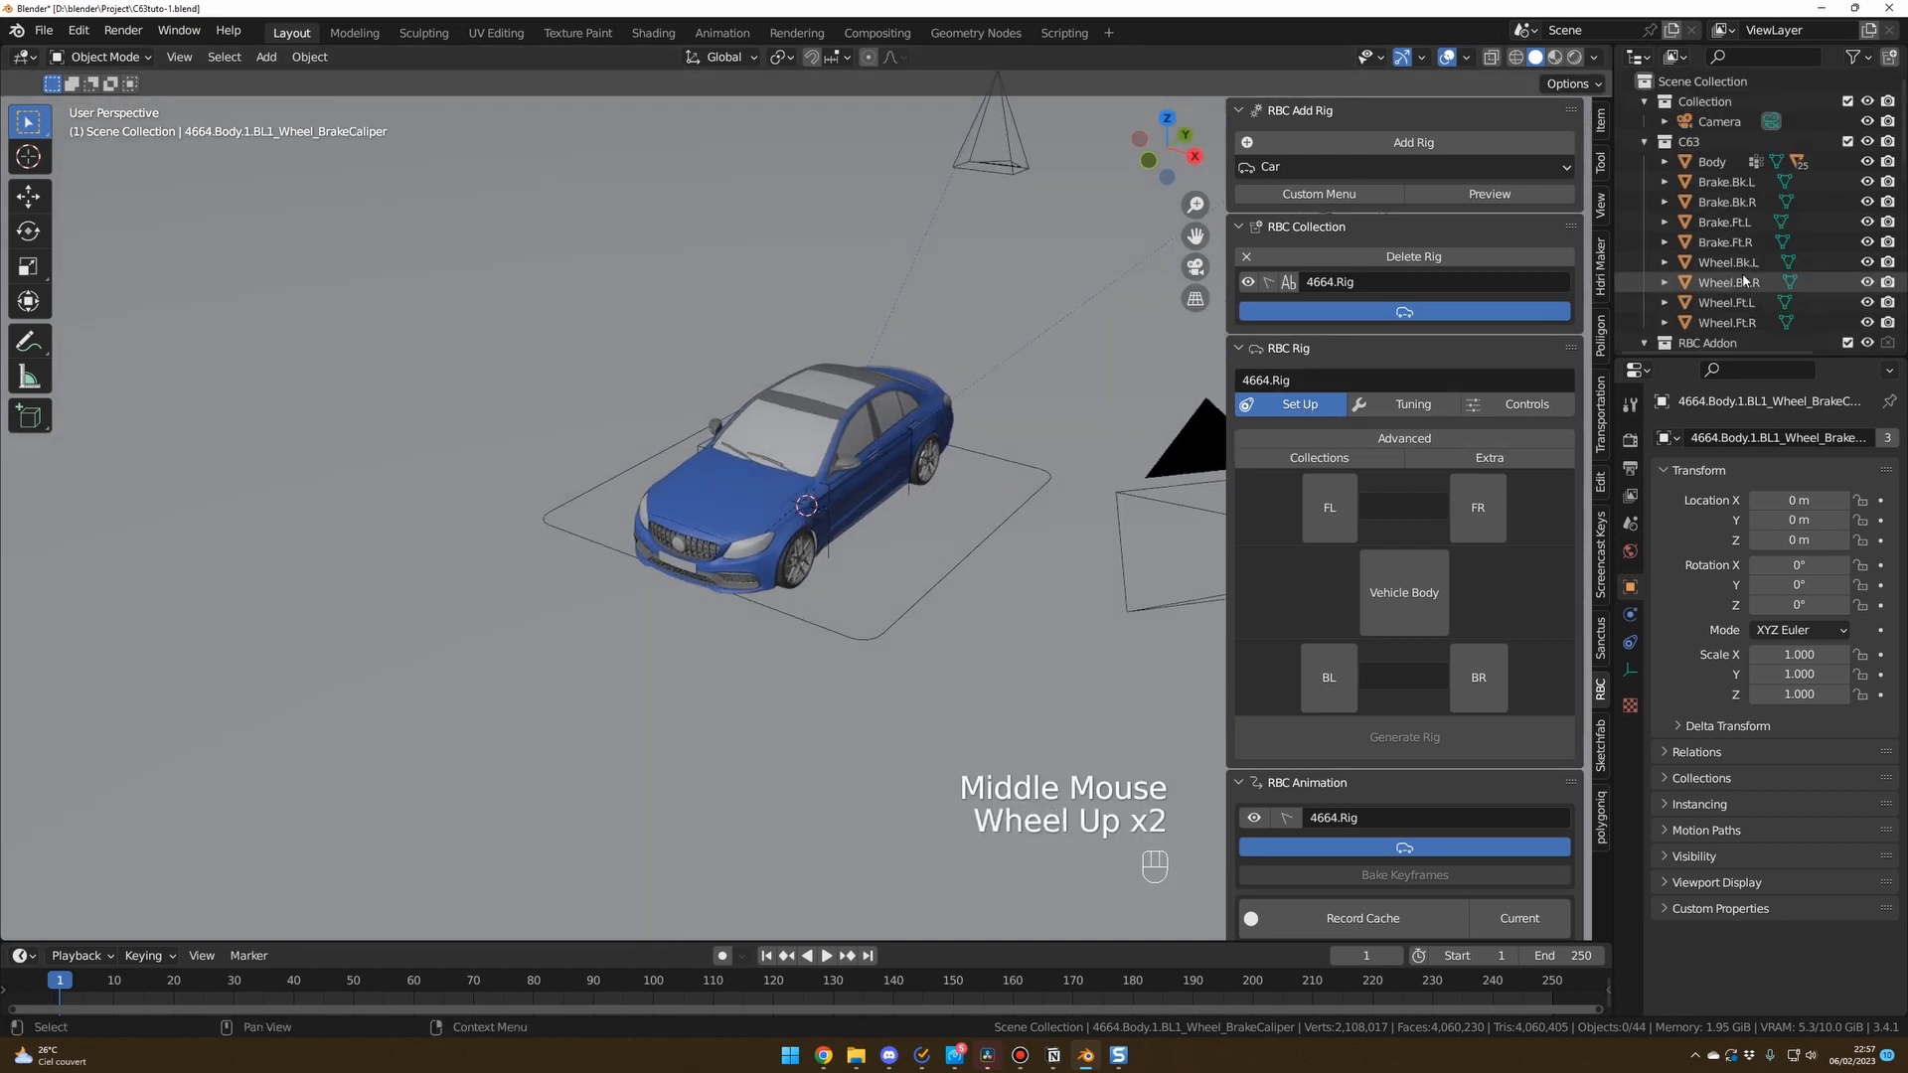
{"action": "left_click", "coordinate": [1711, 162]}
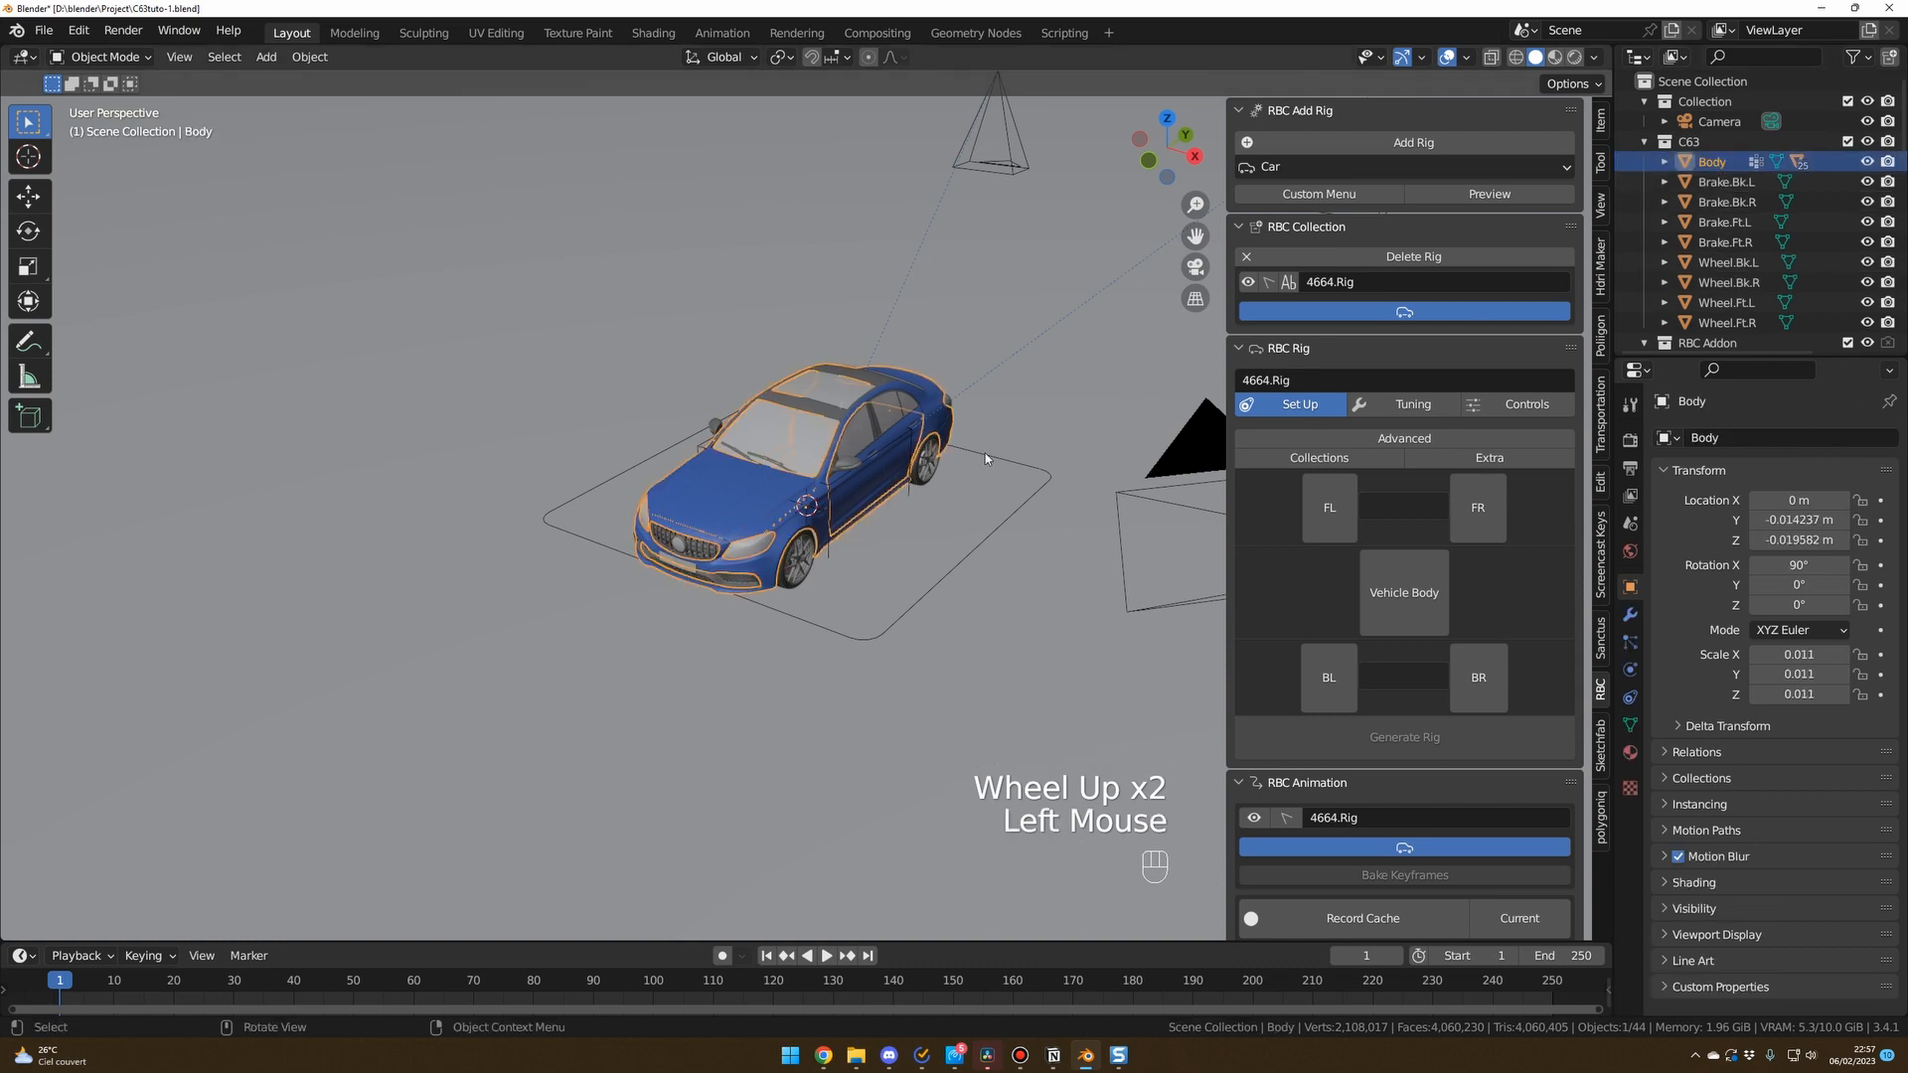
{"action": "left_click", "coordinate": [1405, 593]}
Assign the Wheel.Ft.L object to the Car rig's front-left (FL) wheel slot.
{"action": "middle_click_drag", "start_coordinate": [1003, 512], "coordinate": [948, 510]}
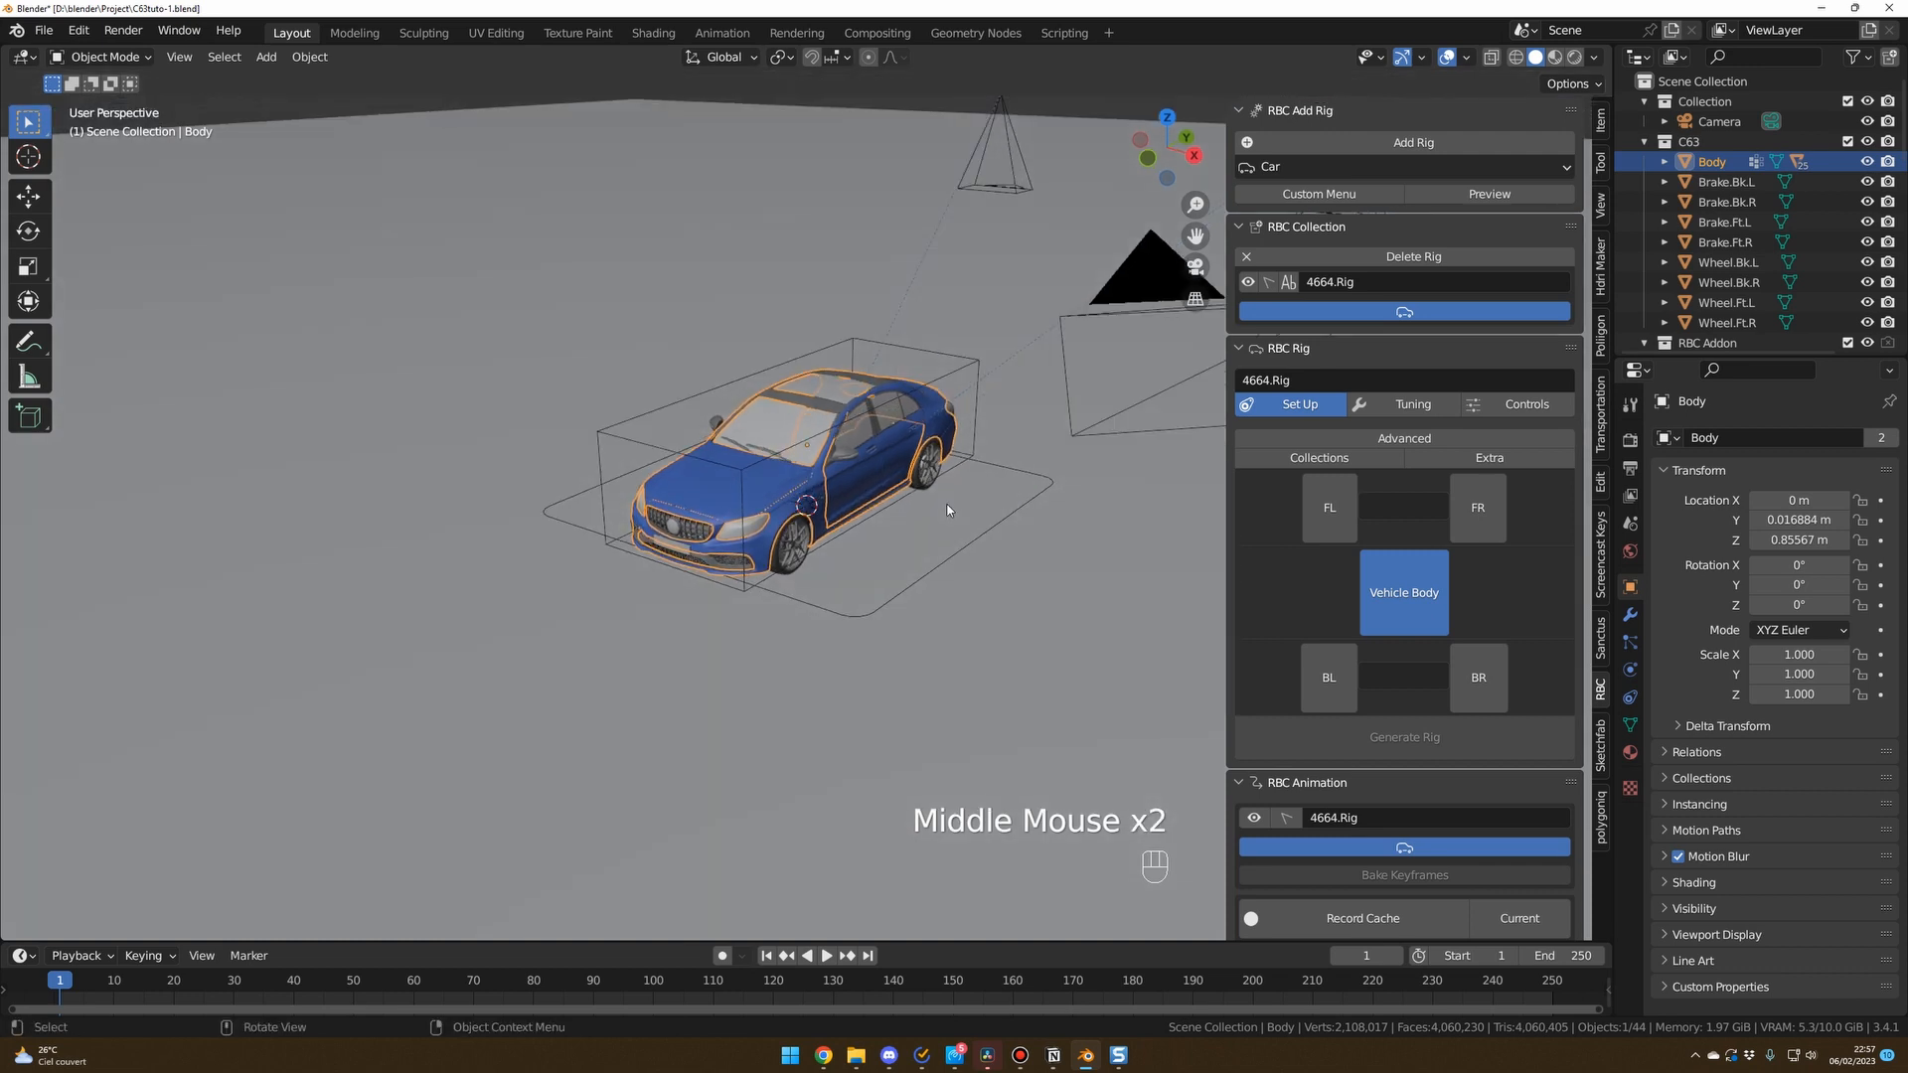
{"action": "left_click", "coordinate": [780, 571]}
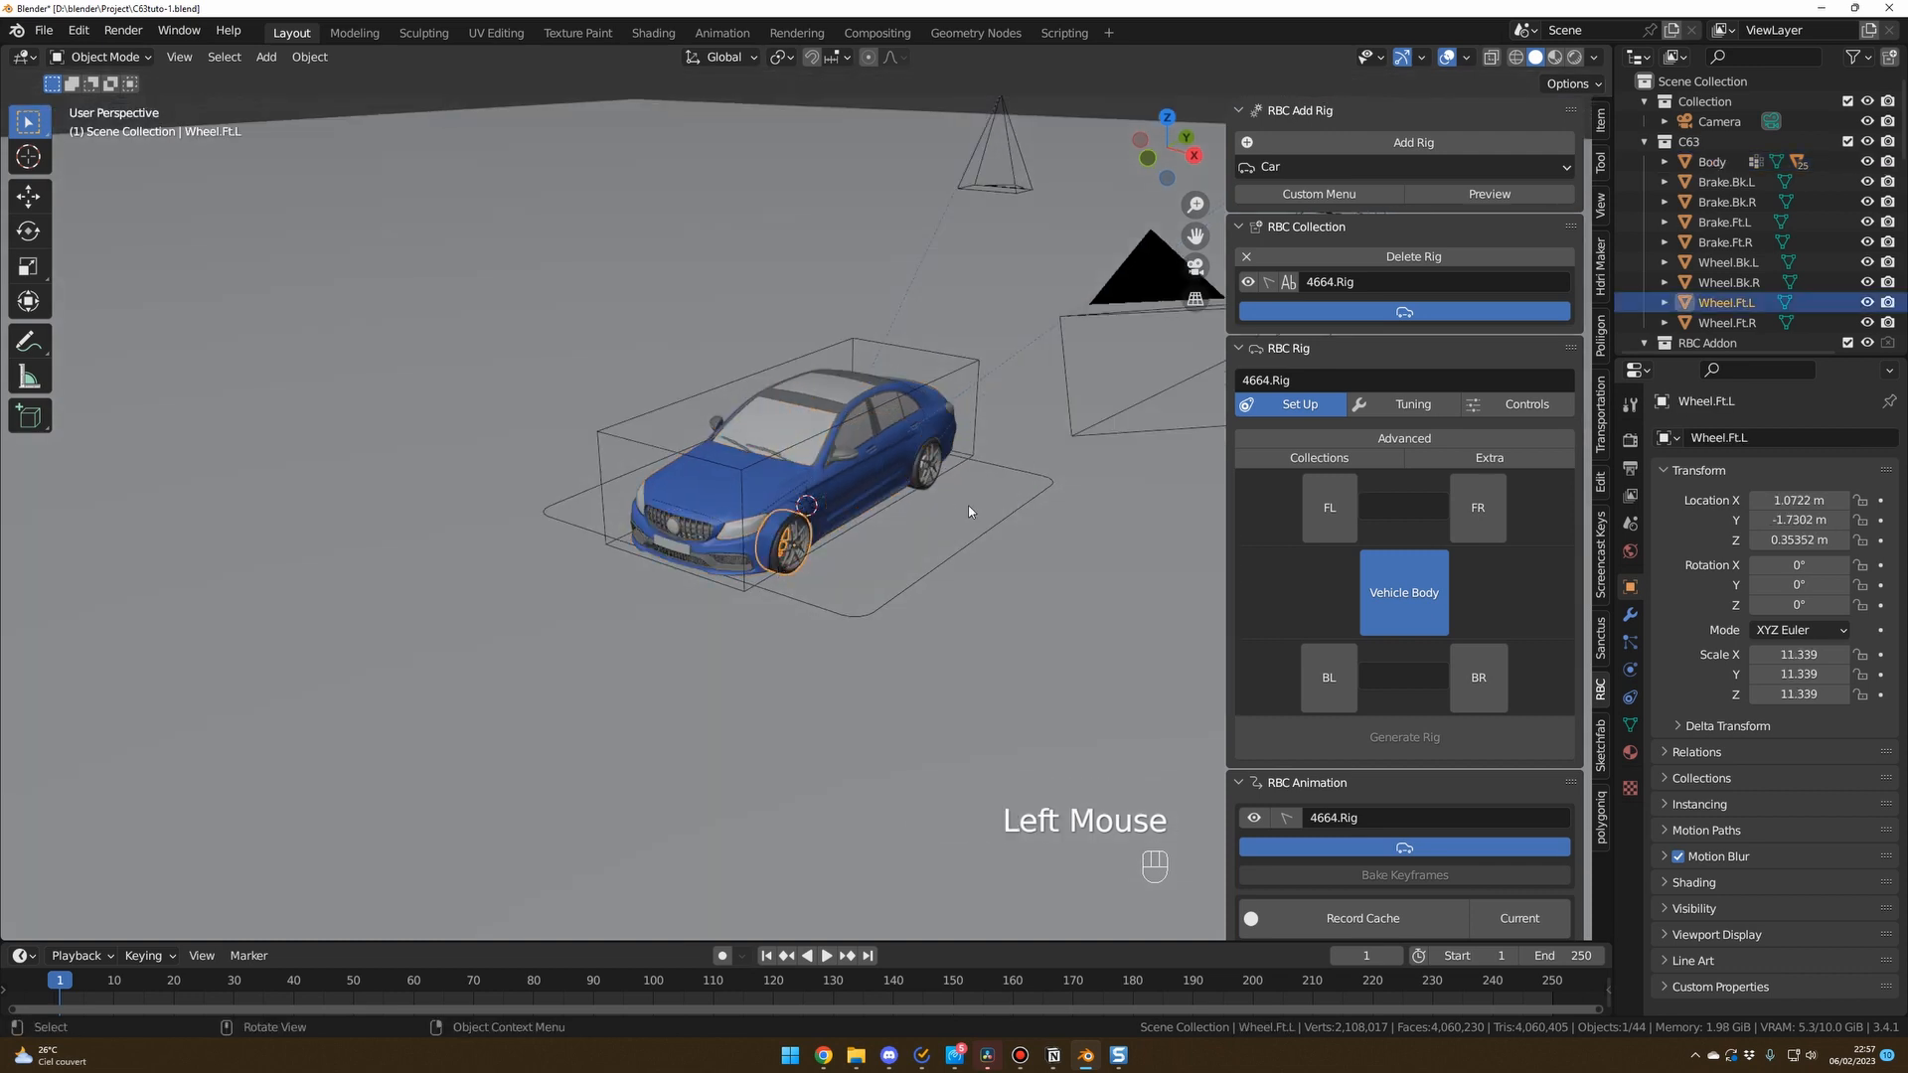
{"action": "left_click", "coordinate": [1336, 507]}
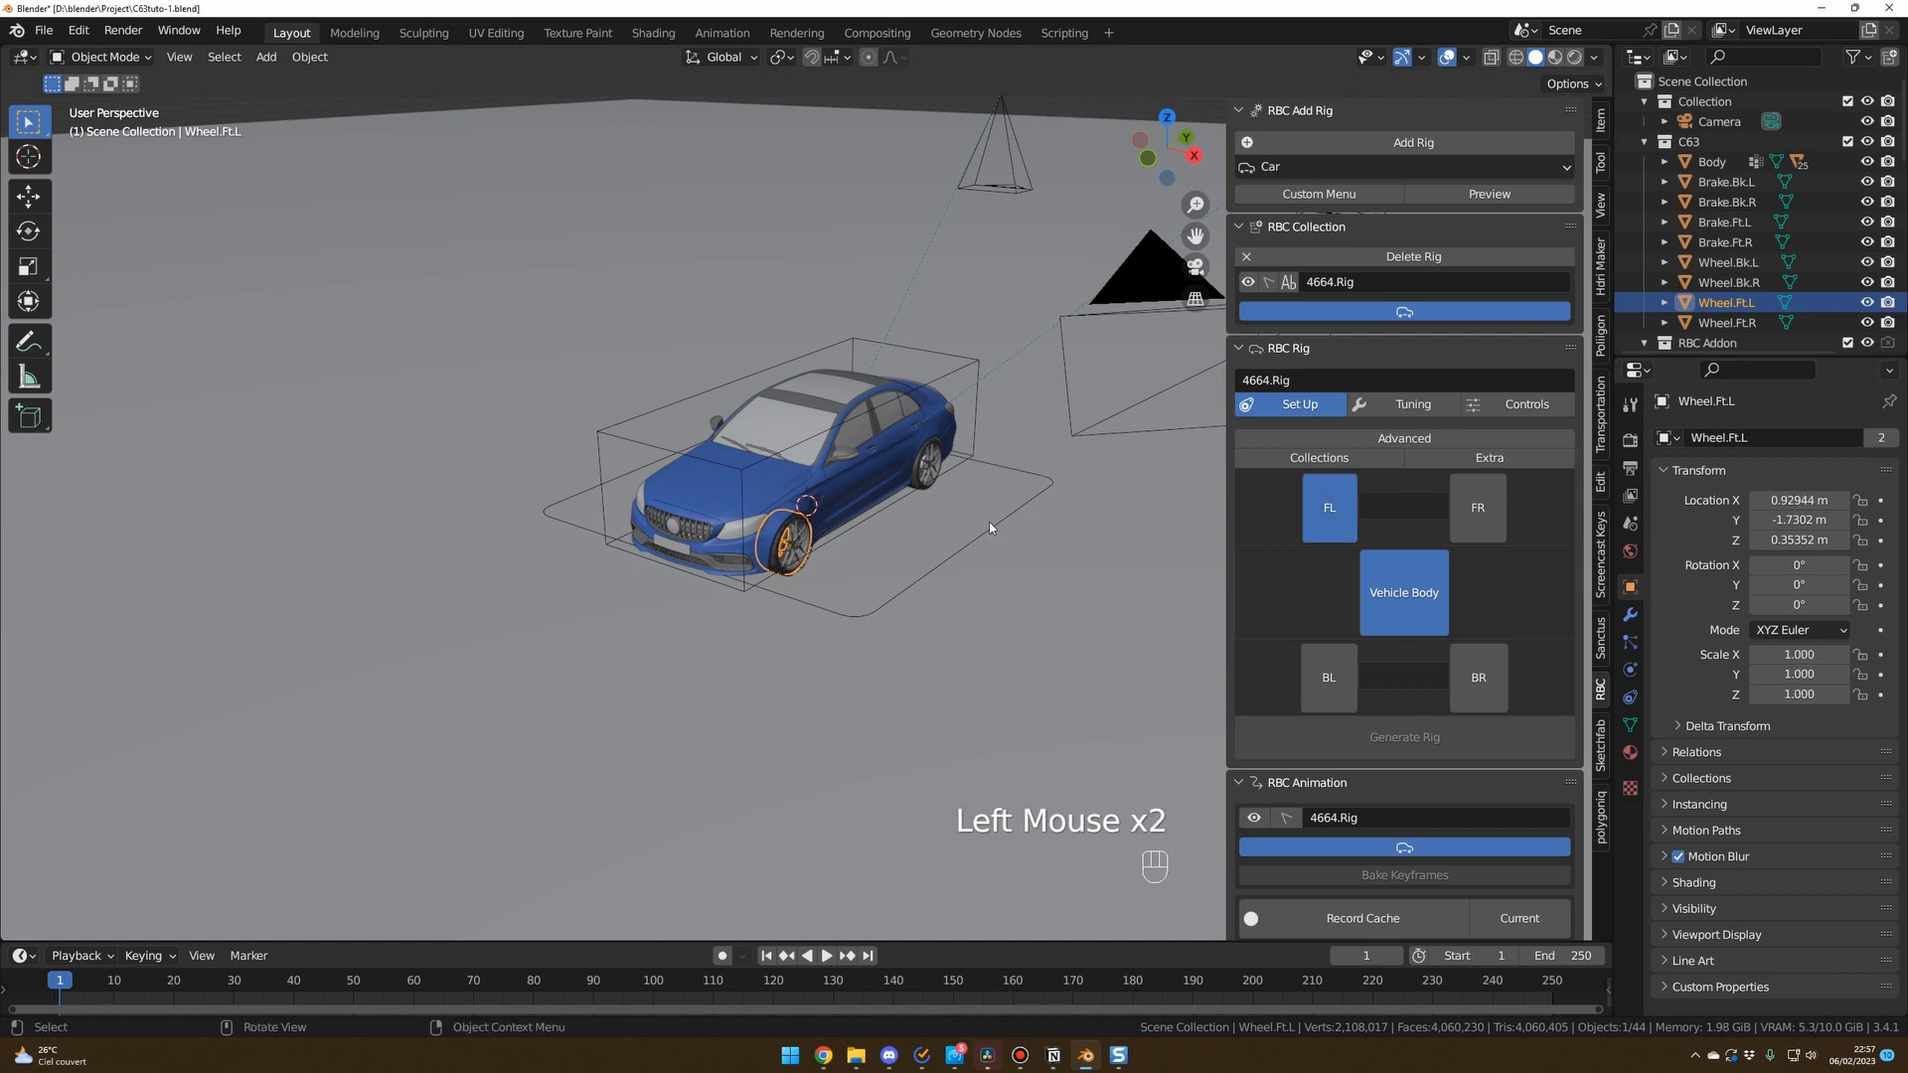
Assign Wheel.Bk.L to the Car rig's back-left (BL) slot and Wheel.Ft.R to its front-right (FR) slot.
{"action": "middle_click_drag", "start_coordinate": [990, 527], "coordinate": [956, 504]}
{"action": "left_click", "coordinate": [922, 494]}
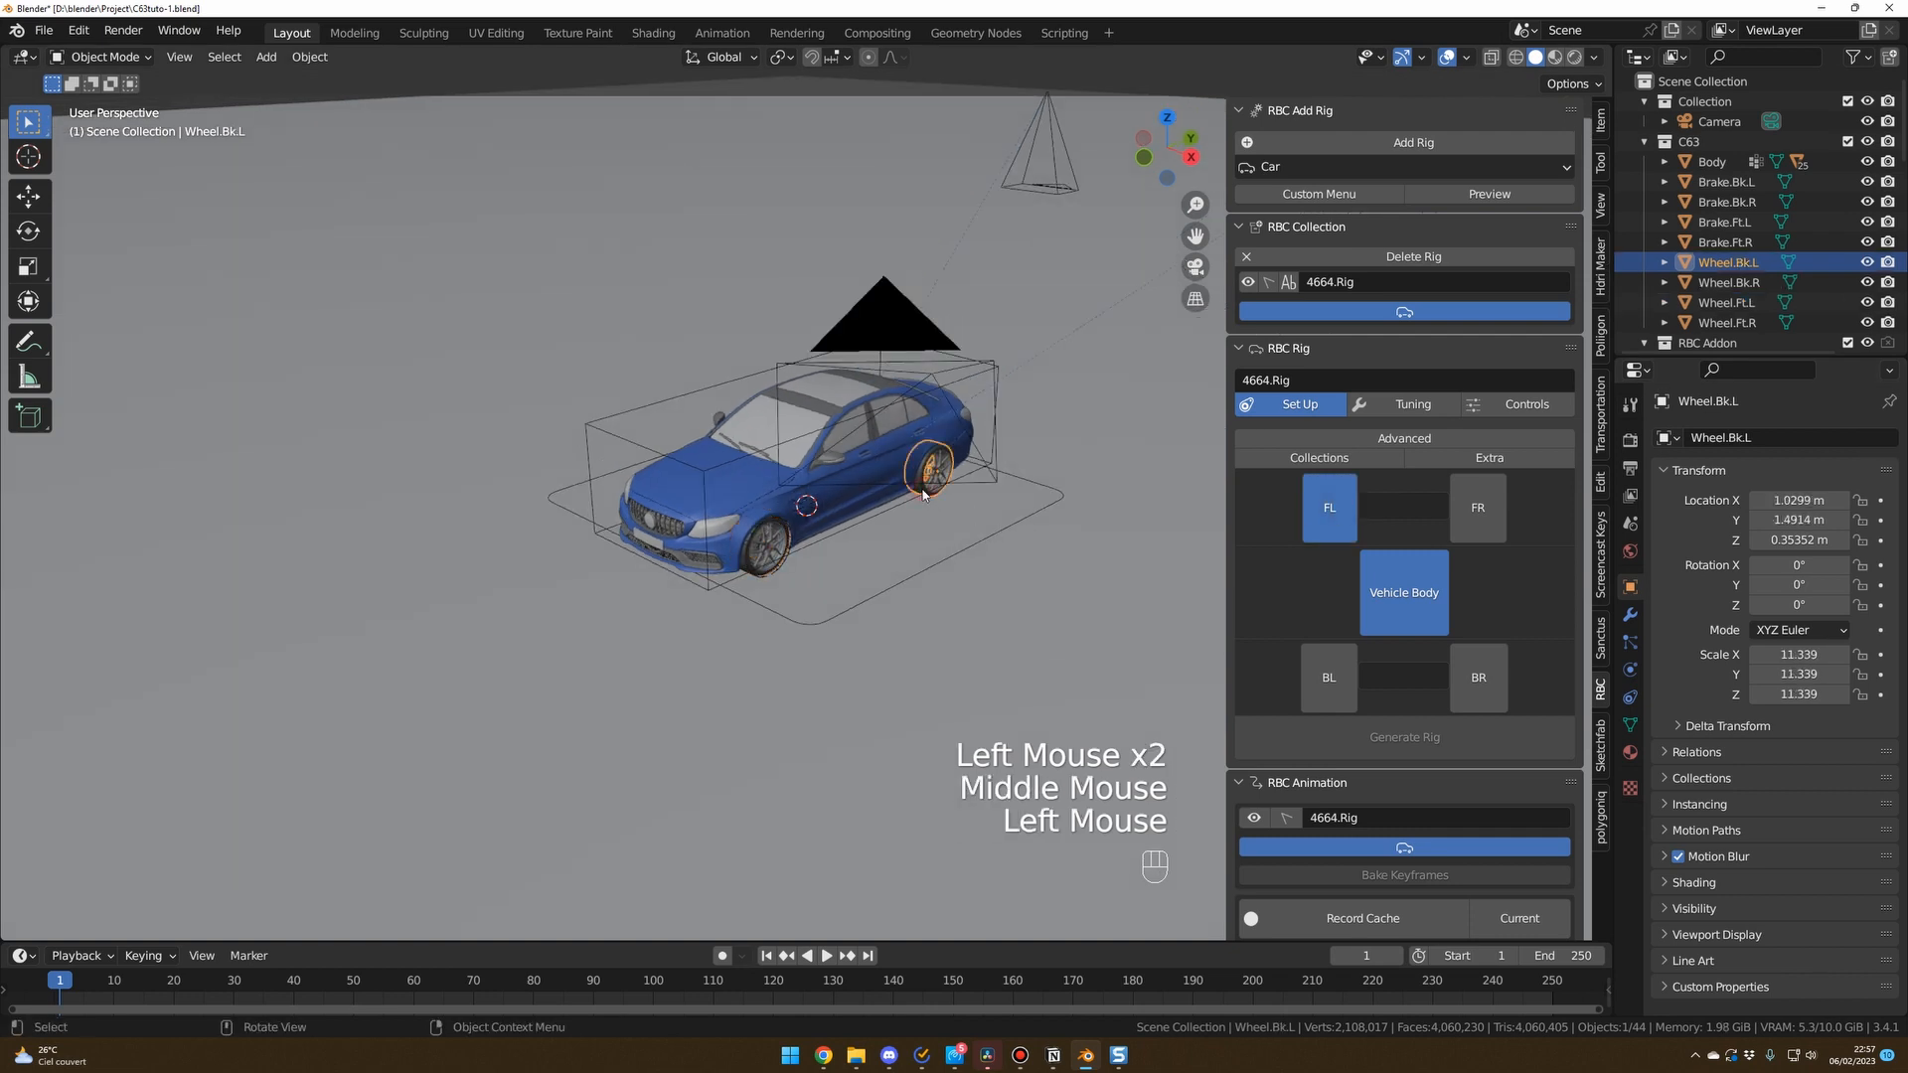
{"action": "left_click", "coordinate": [1328, 678]}
{"action": "middle_click_drag", "start_coordinate": [712, 555], "coordinate": [860, 572]}
{"action": "left_click", "coordinate": [863, 561]}
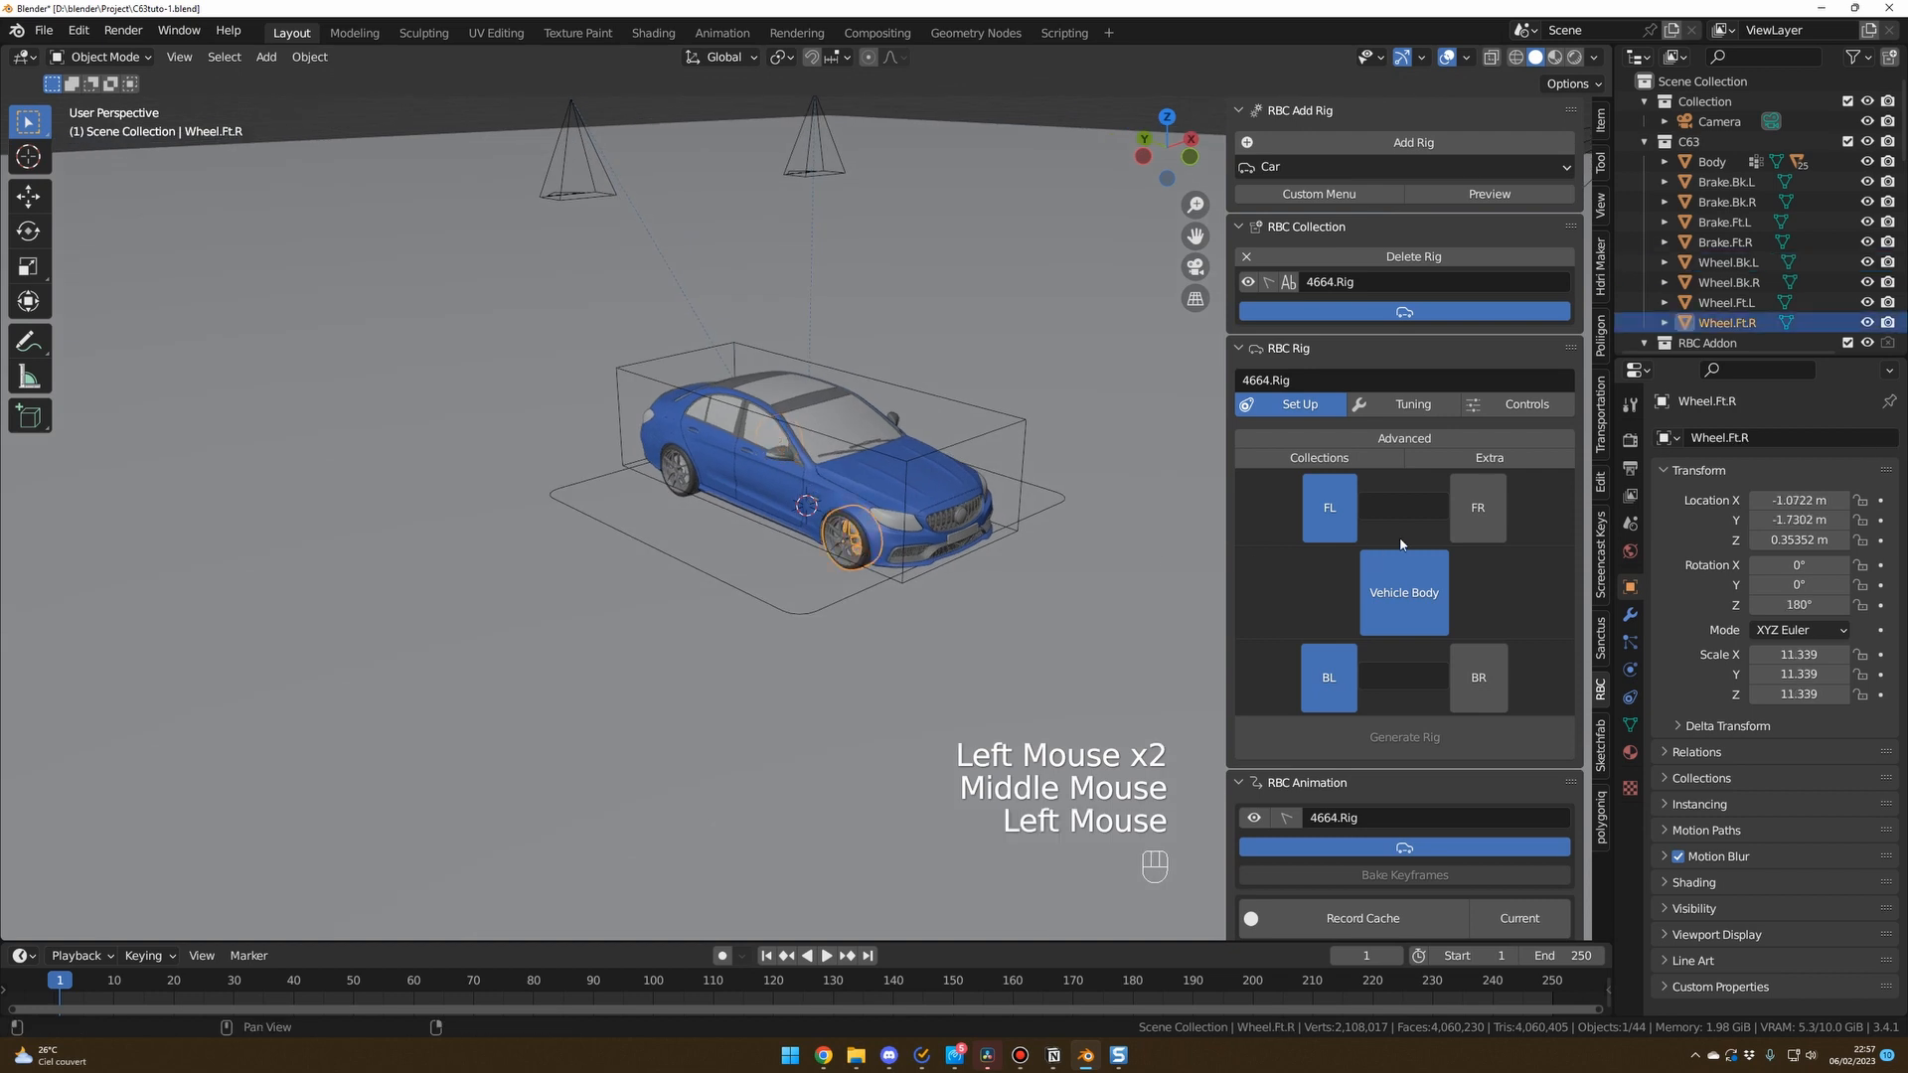
{"action": "left_click", "coordinate": [1478, 508]}
Assign Wheel.Bk.R to the Car rig's back-right (BR) slot and generate the rig.
{"action": "middle_click_drag", "start_coordinate": [771, 600], "coordinate": [695, 505]}
{"action": "left_click", "coordinate": [689, 497]}
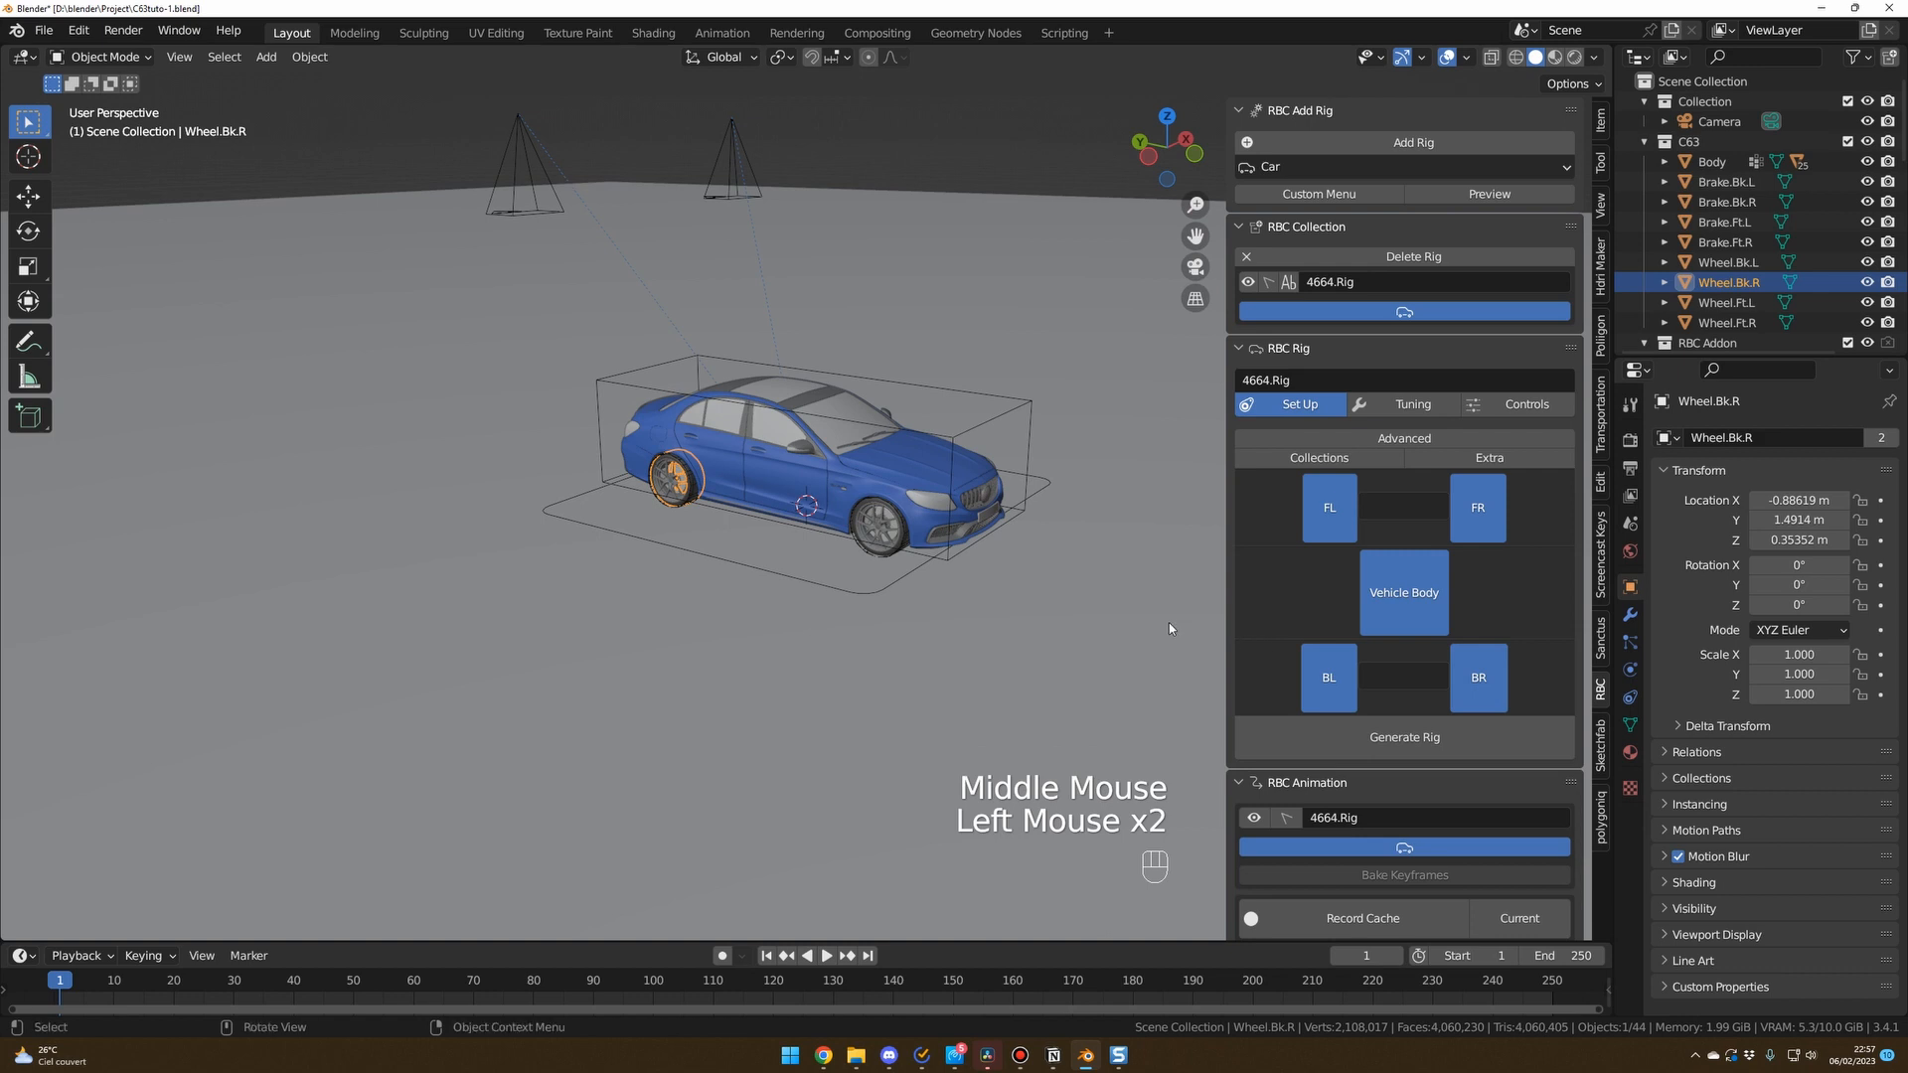
{"action": "middle_click_drag", "start_coordinate": [1169, 622], "coordinate": [866, 608]}
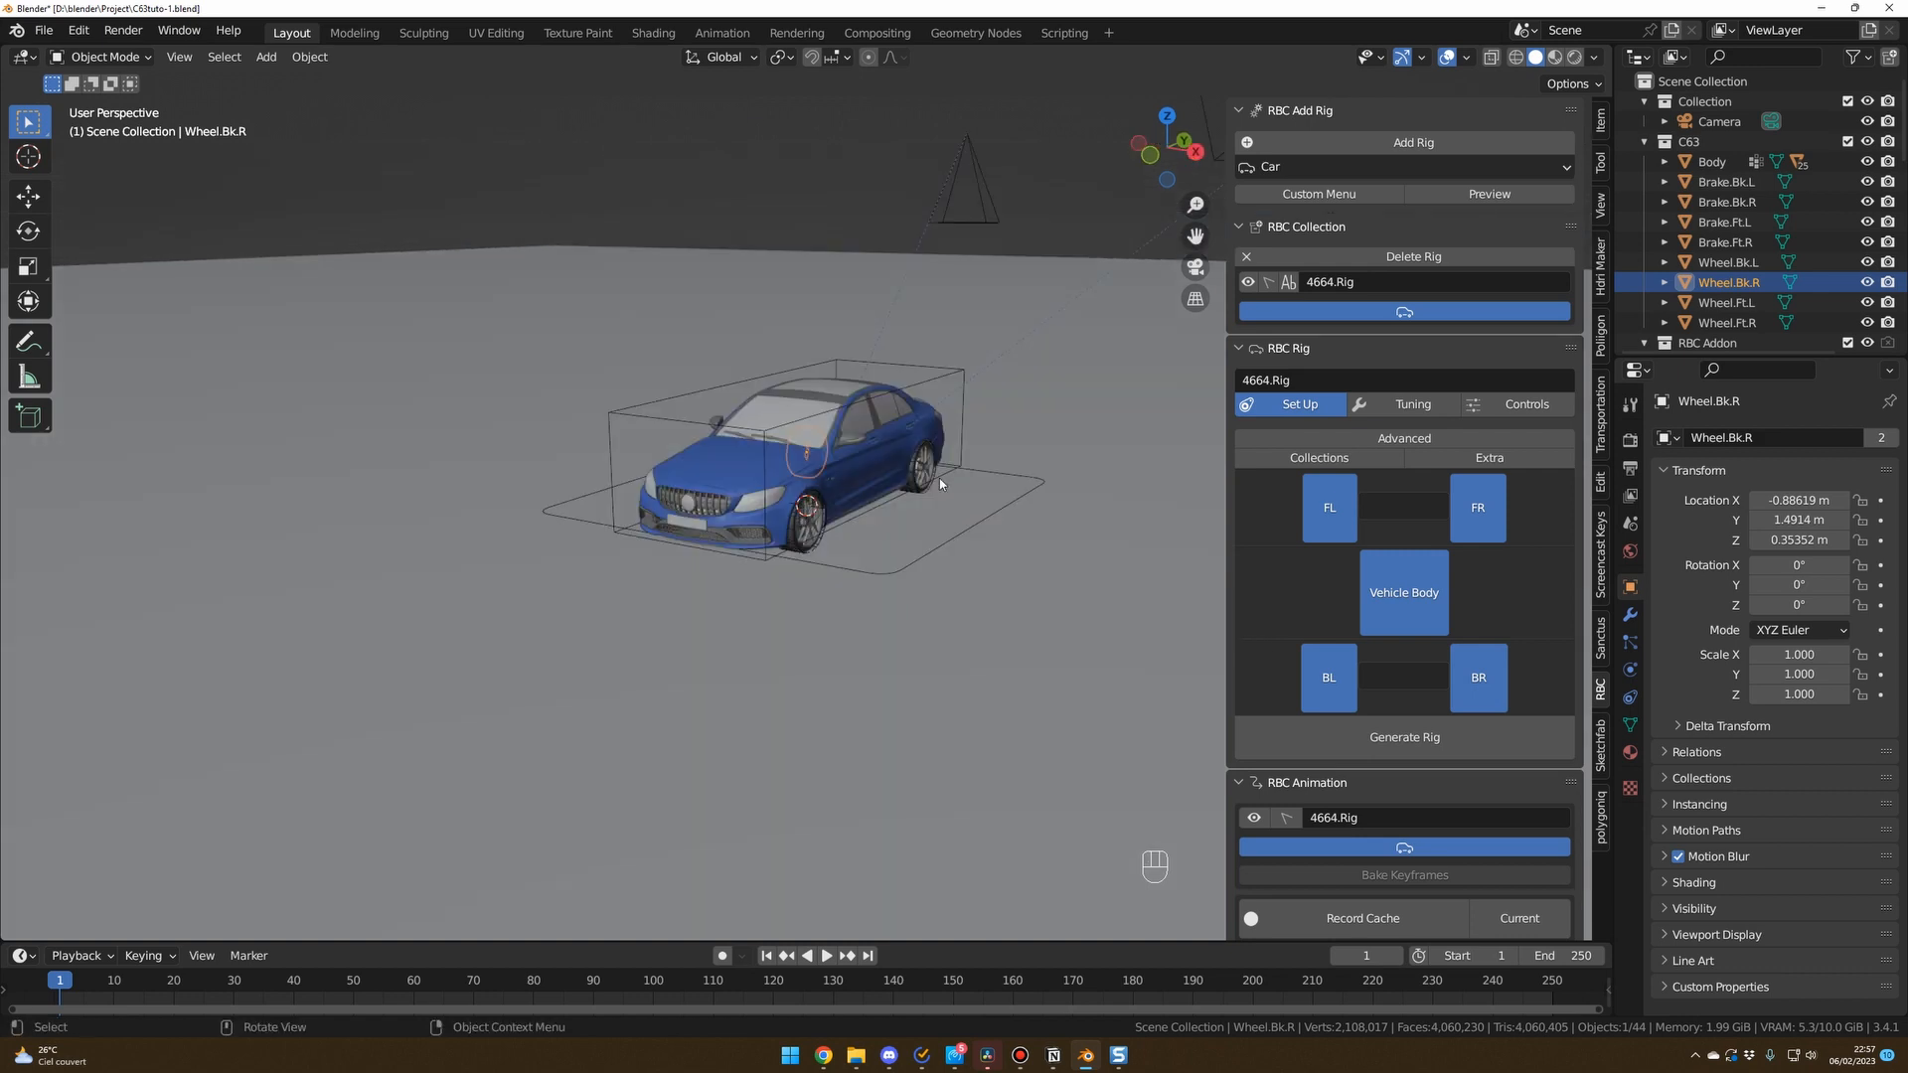
{"action": "middle_click_drag", "start_coordinate": [949, 528], "coordinate": [866, 514]}
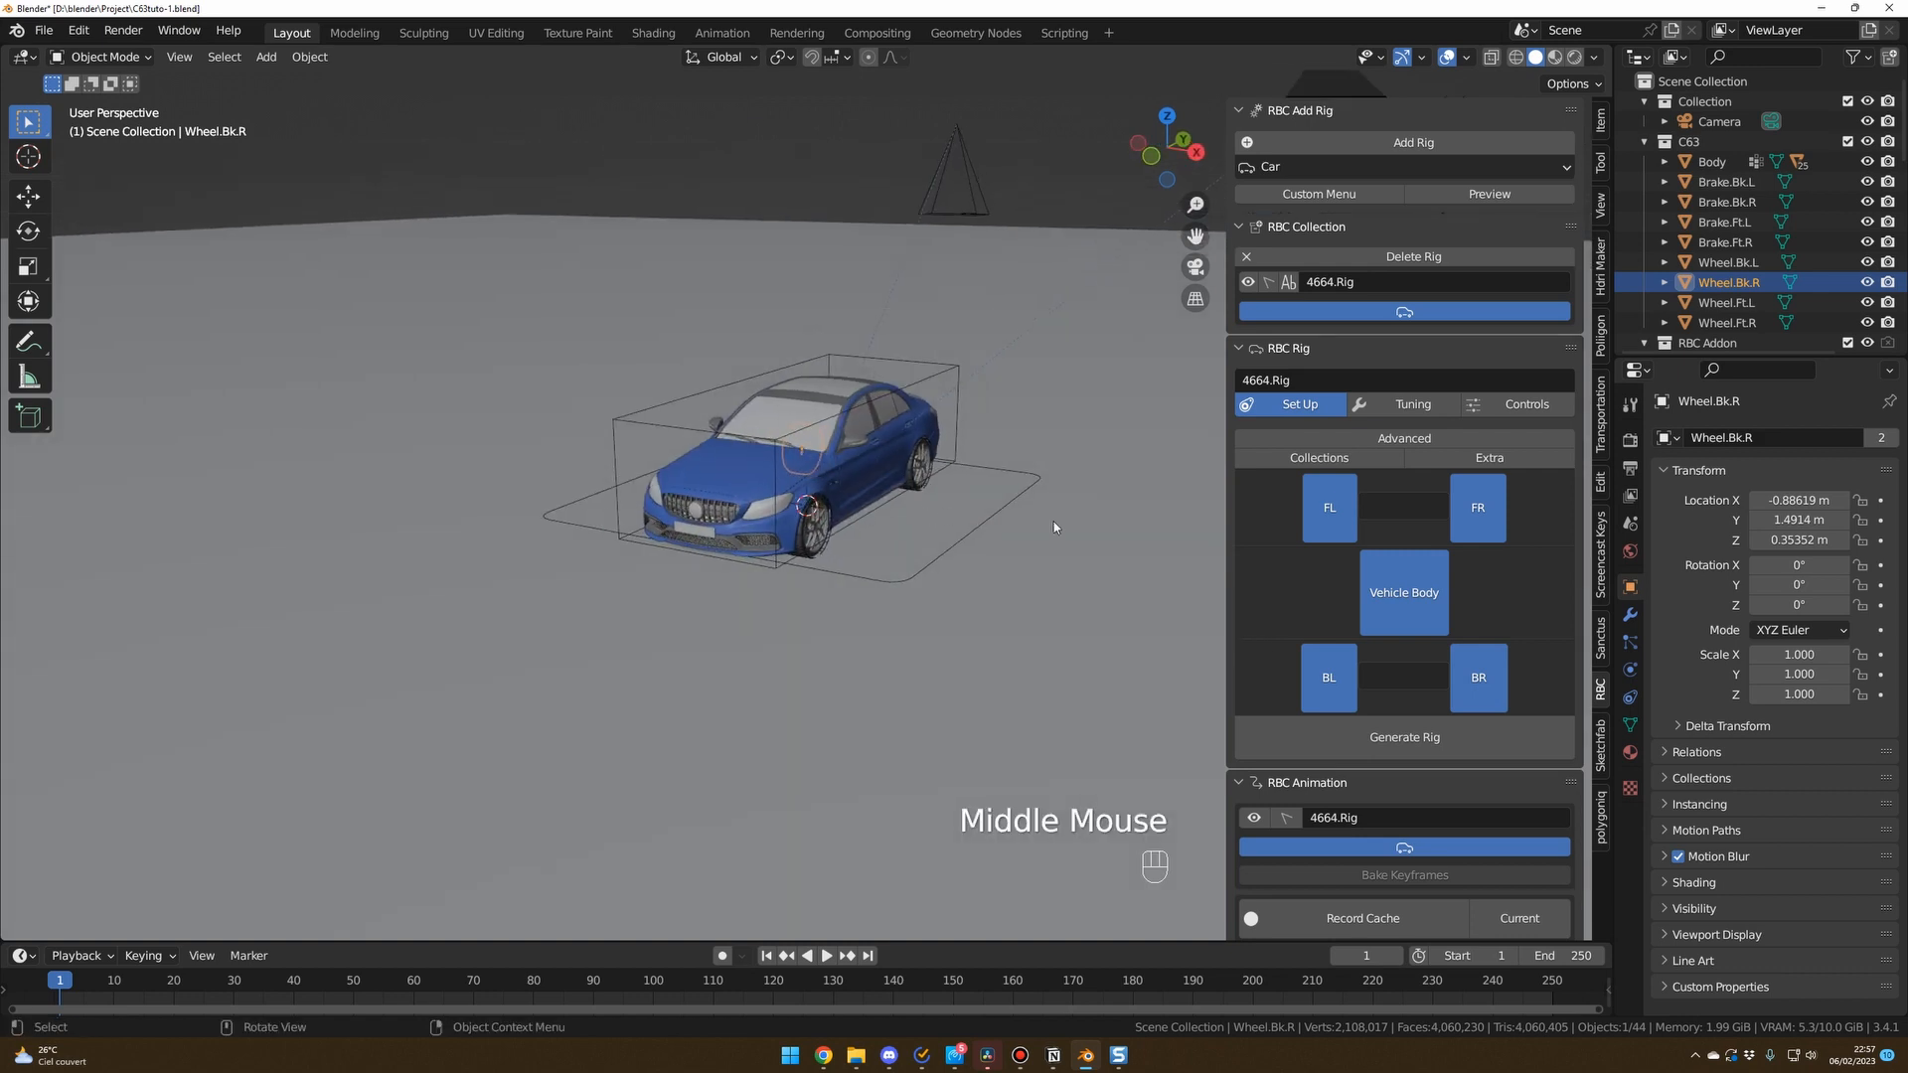
{"action": "left_click", "coordinate": [1411, 737]}
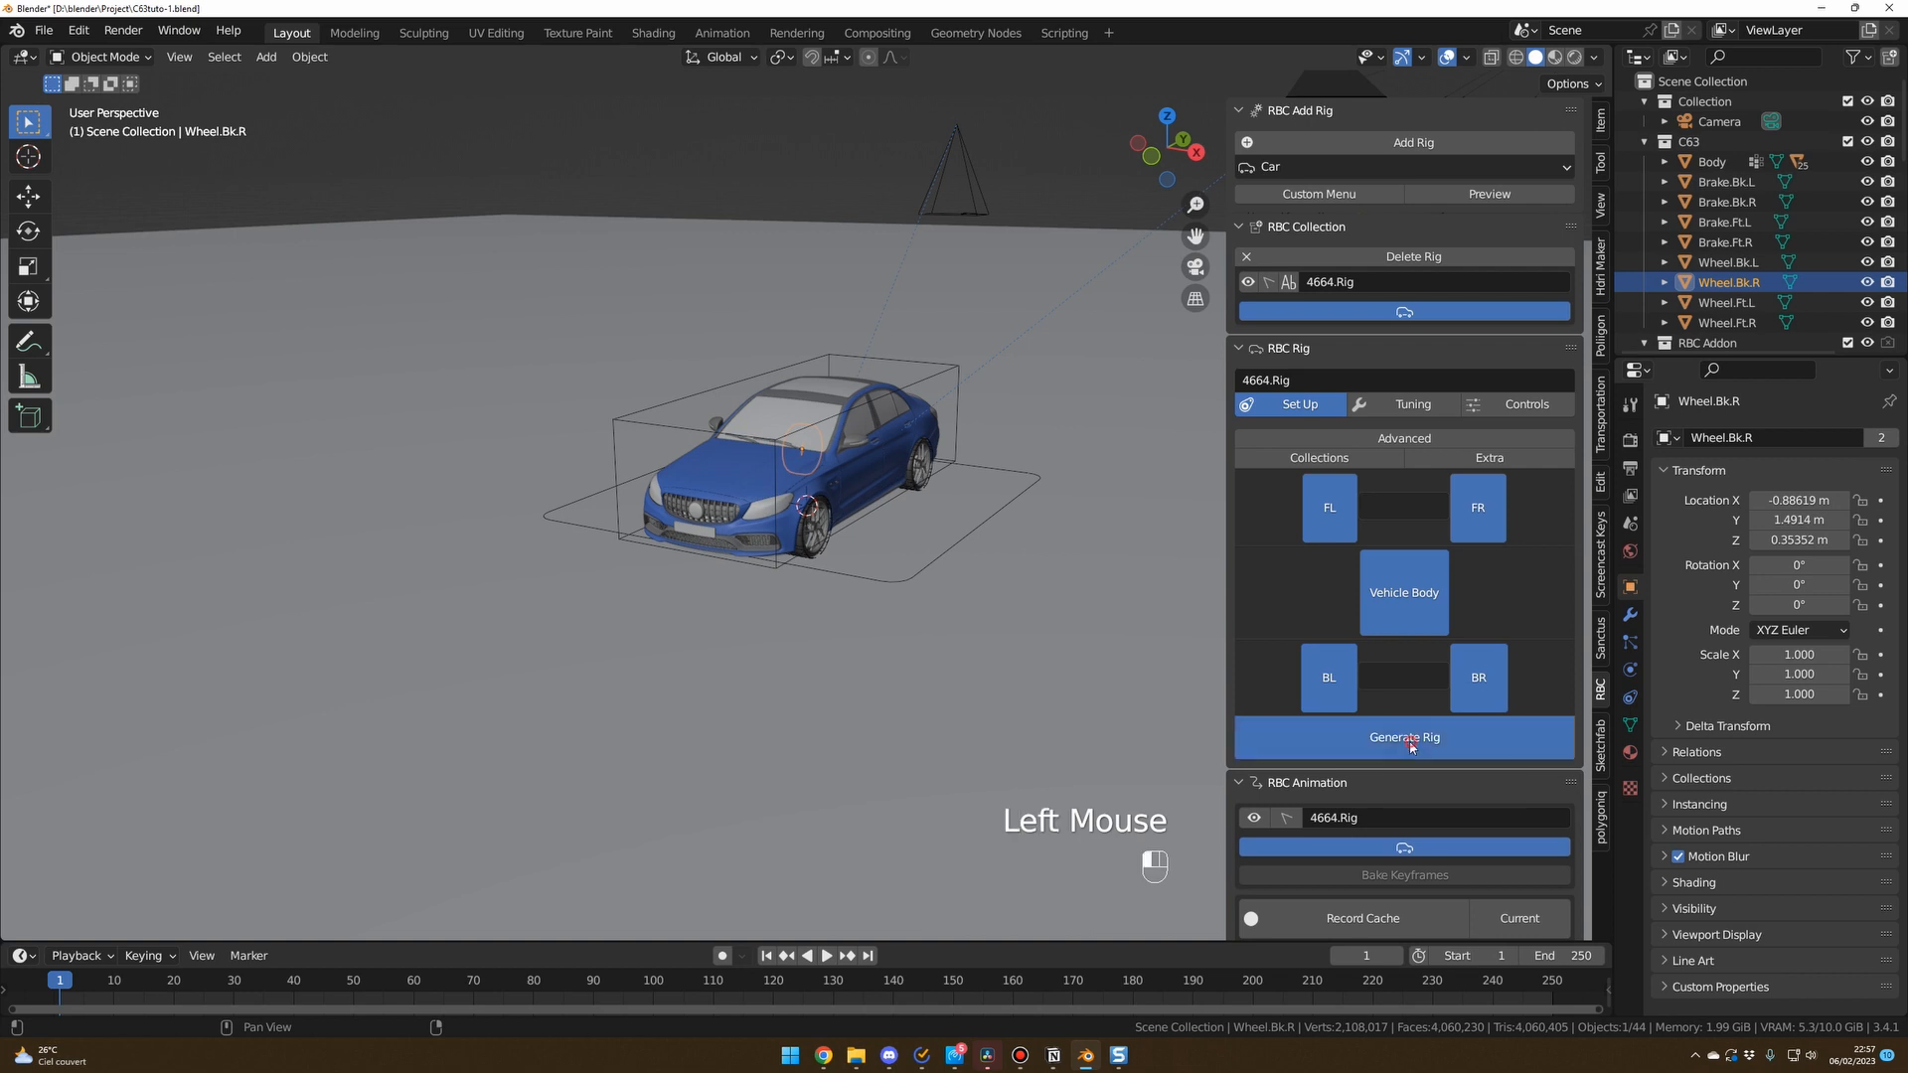
{"action": "middle_click_drag", "start_coordinate": [1093, 685], "coordinate": [896, 622]}
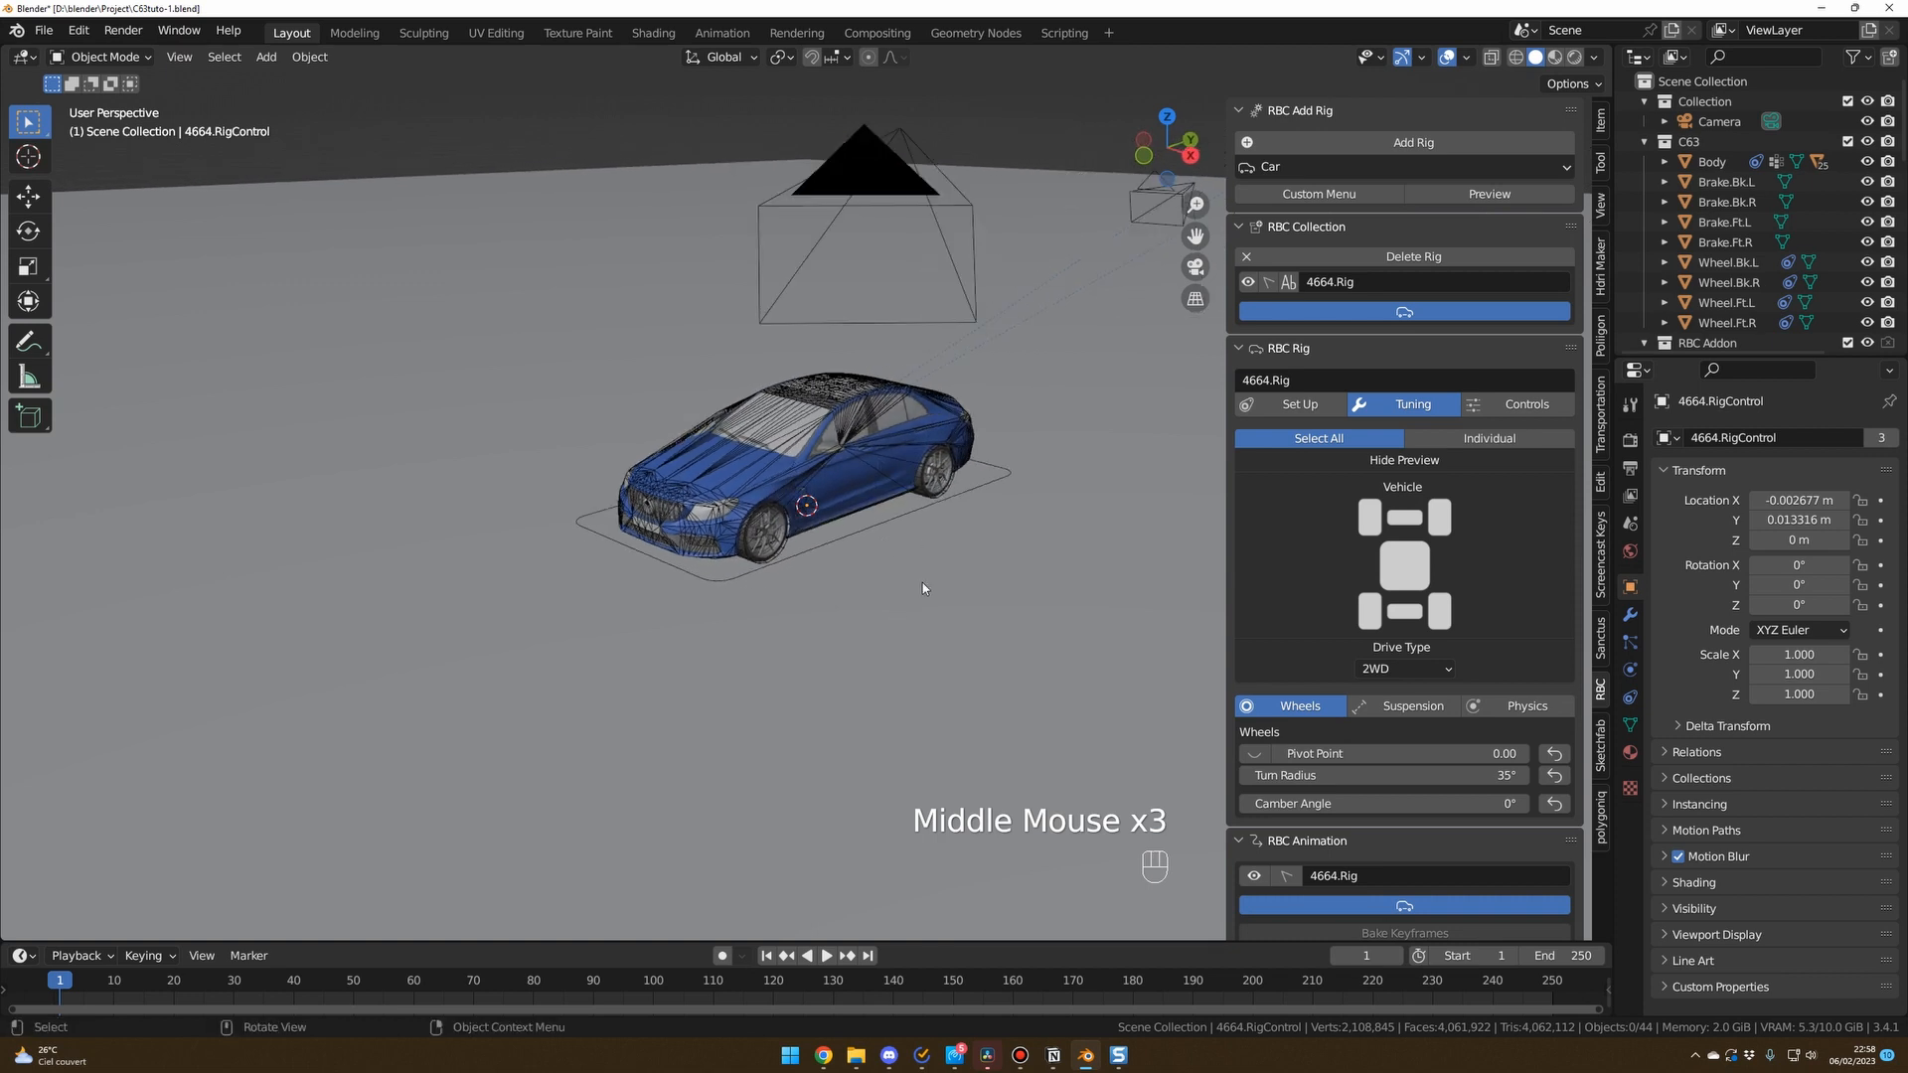
Set the generated Car rig's Drive to 8 and play the simulation to check the car's motion.
{"action": "left_click", "coordinate": [1539, 383]}
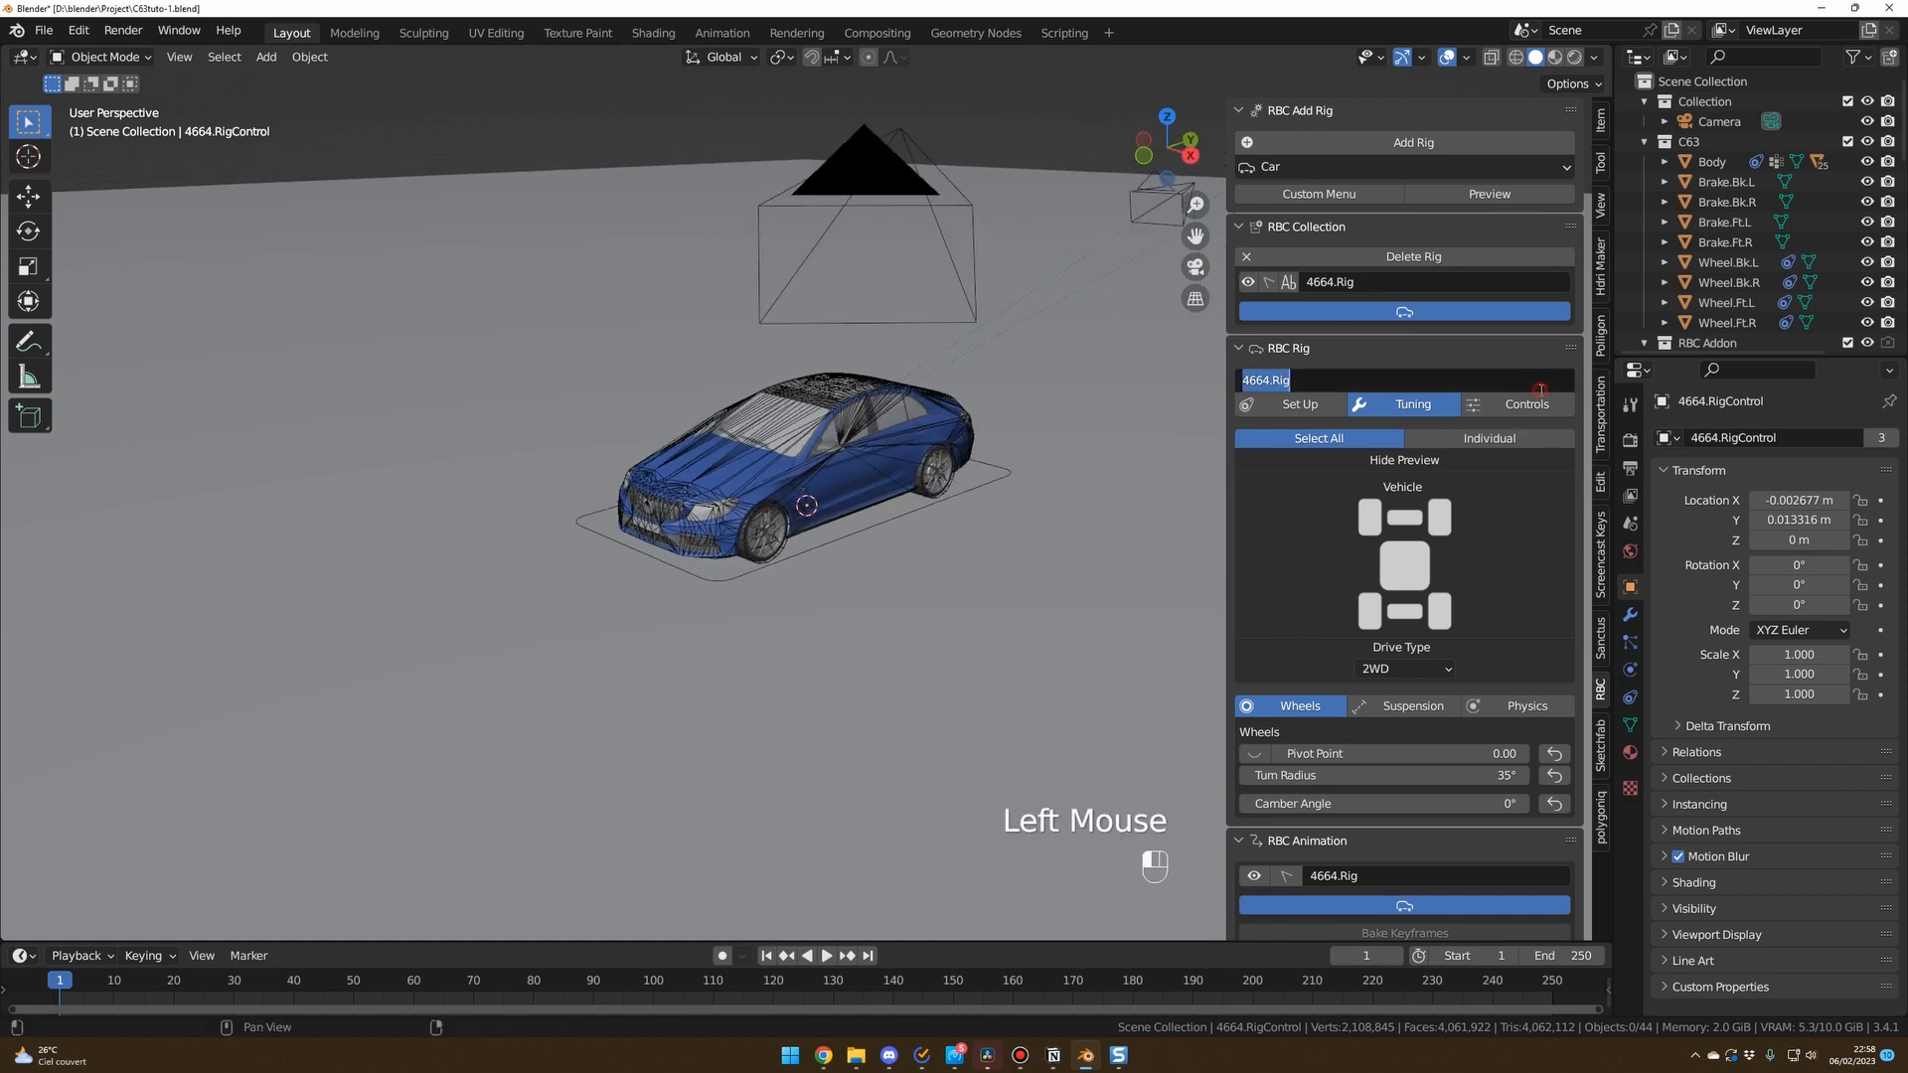
{"action": "left_click", "coordinate": [1534, 406]}
{"action": "left_click", "coordinate": [1533, 405]}
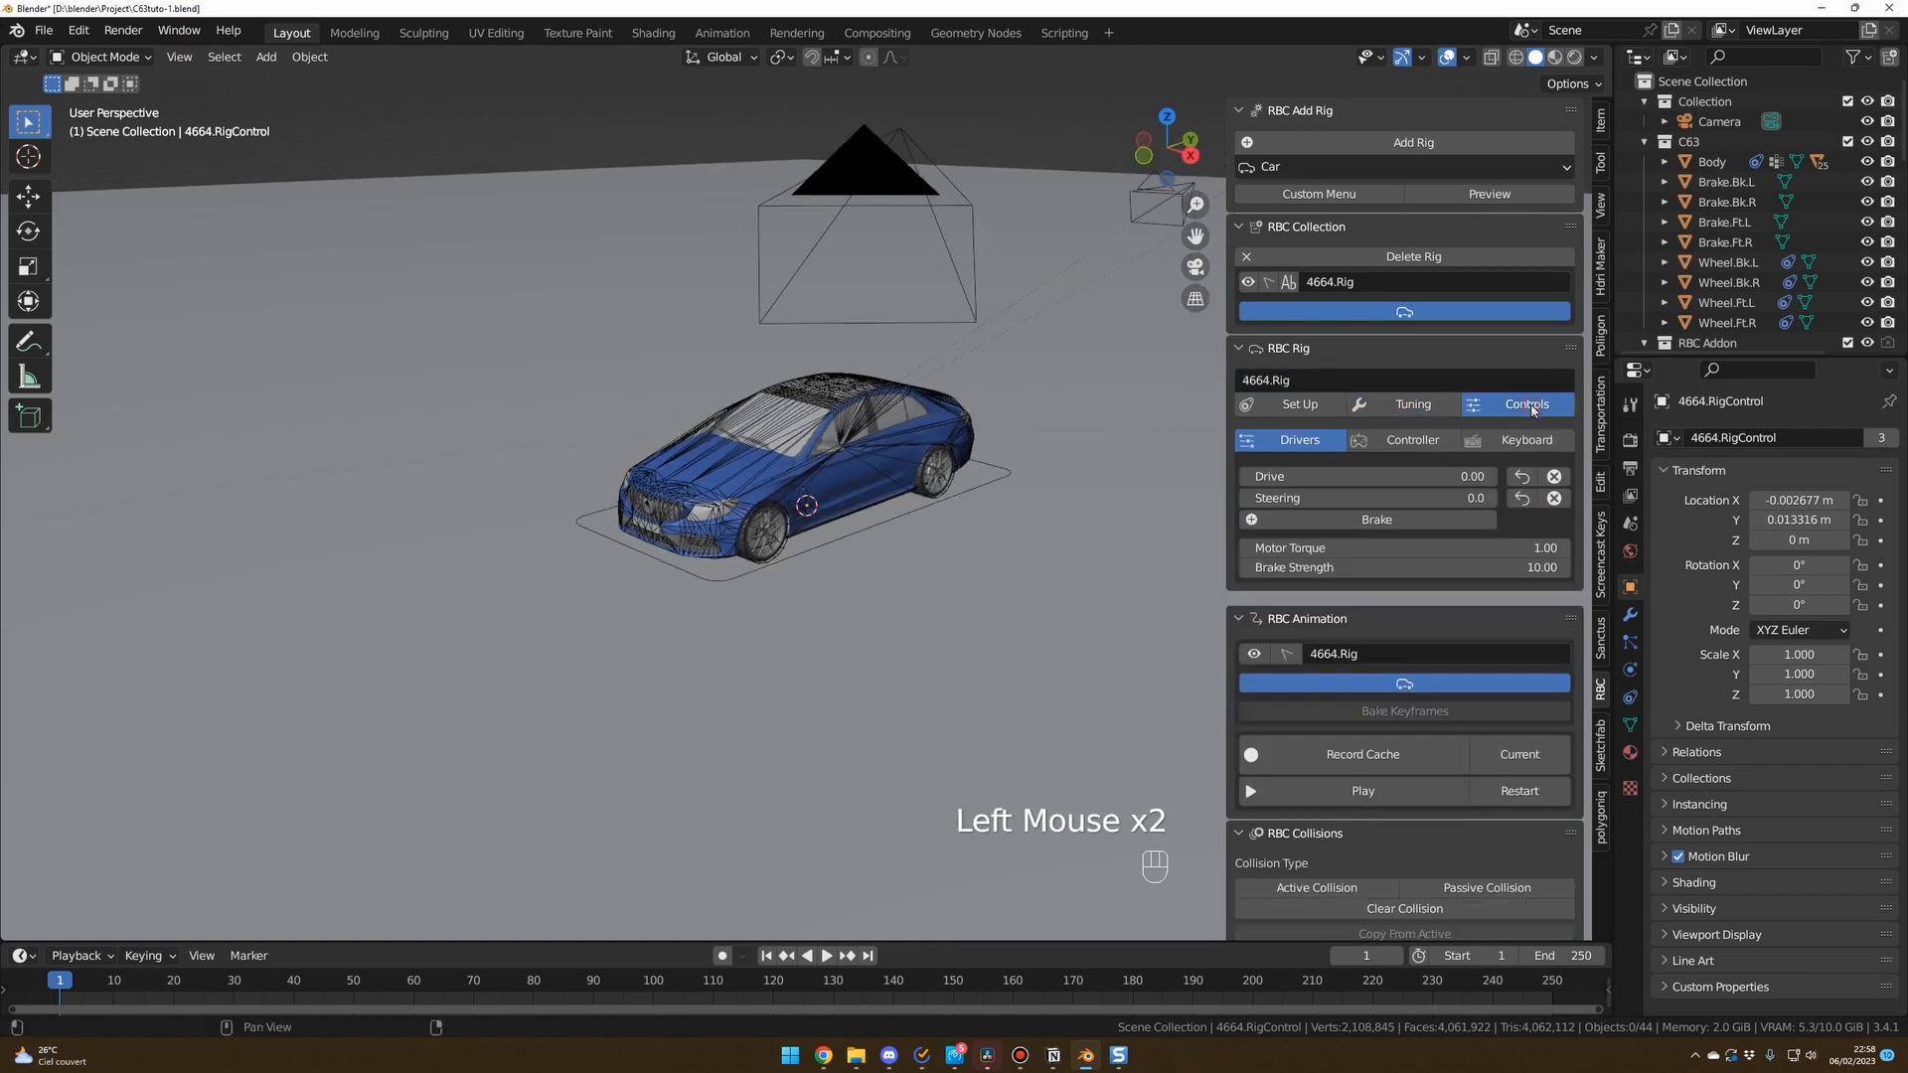
{"action": "left_click", "coordinate": [1417, 476]}
{"action": "type", "text": "8"}
{"action": "key", "text": "Return"}
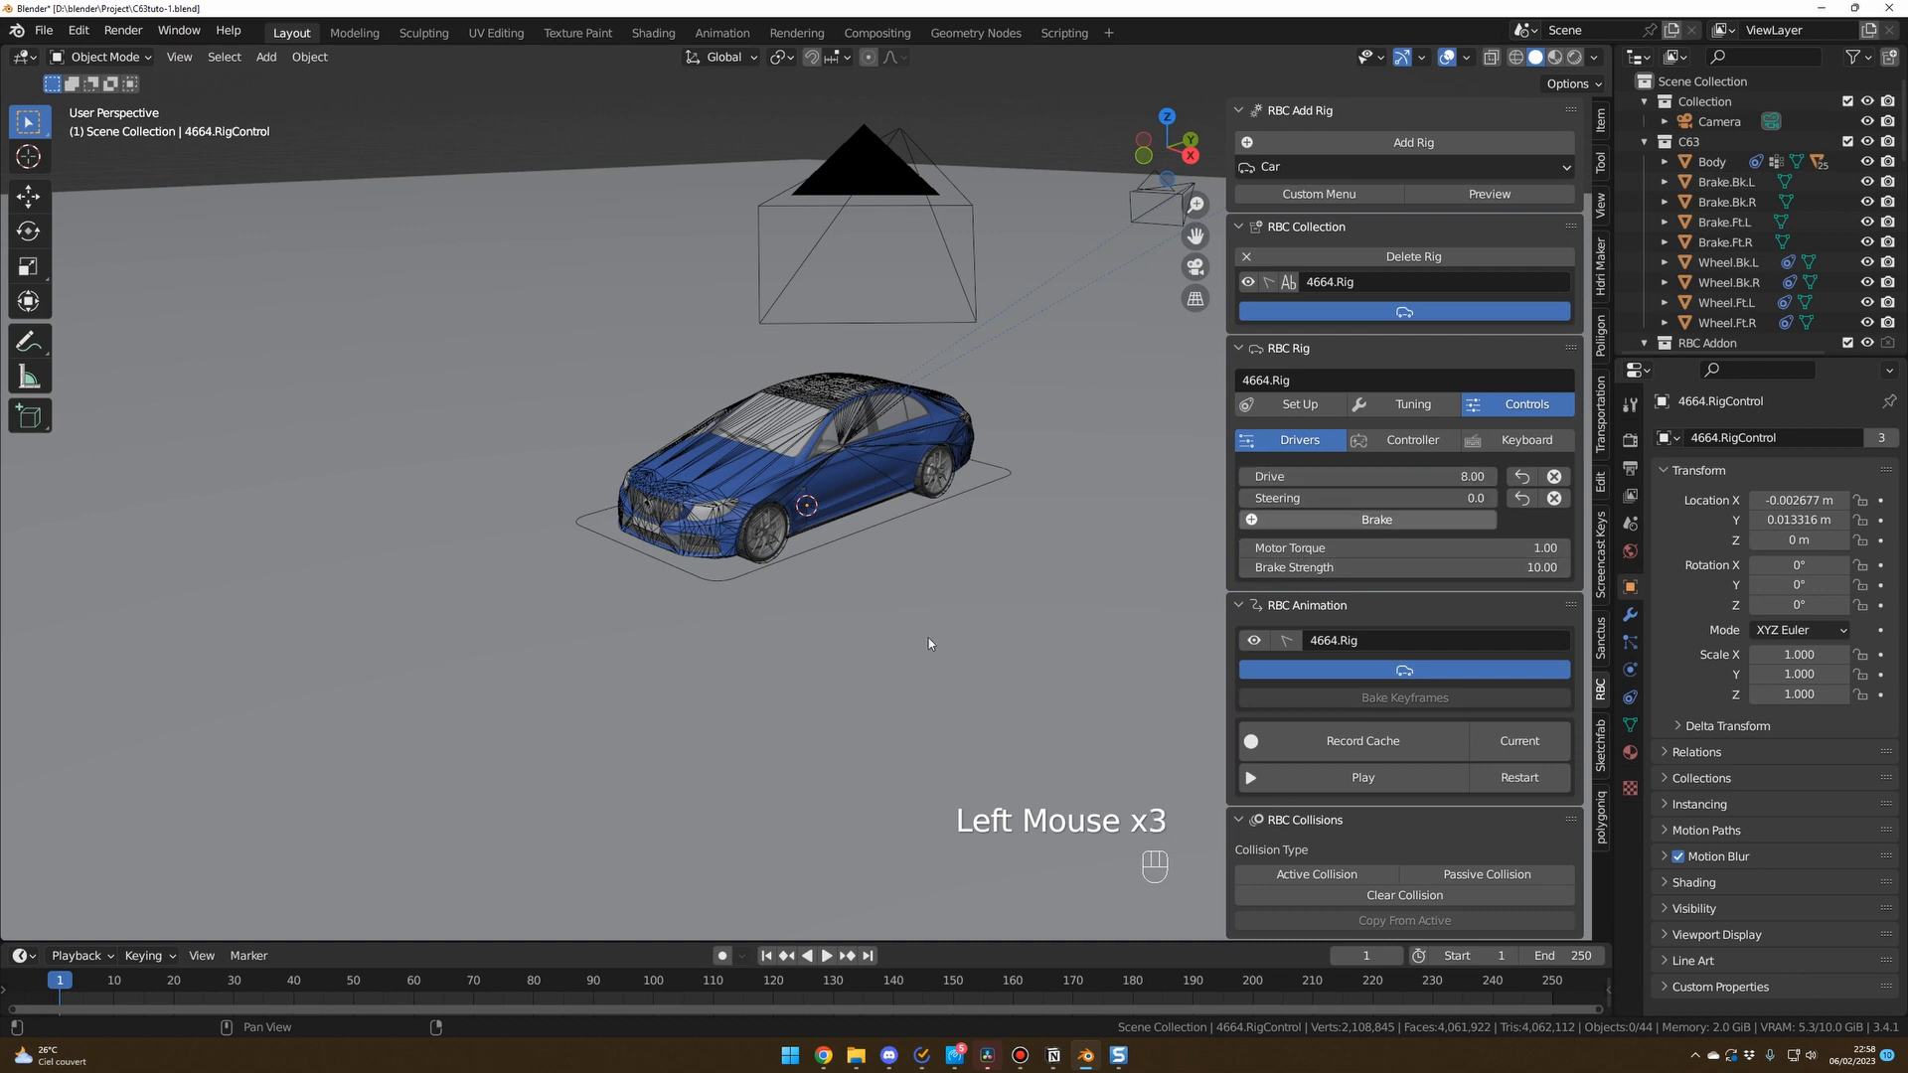
{"action": "scroll", "coordinate": [831, 673], "scroll_direction": "down", "scroll_amount": 3}
{"action": "key", "text": "space"}
{"action": "scroll", "coordinate": [834, 664], "scroll_direction": "up", "scroll_amount": 2}
{"action": "middle_click_drag", "start_coordinate": [835, 659], "coordinate": [898, 623]}
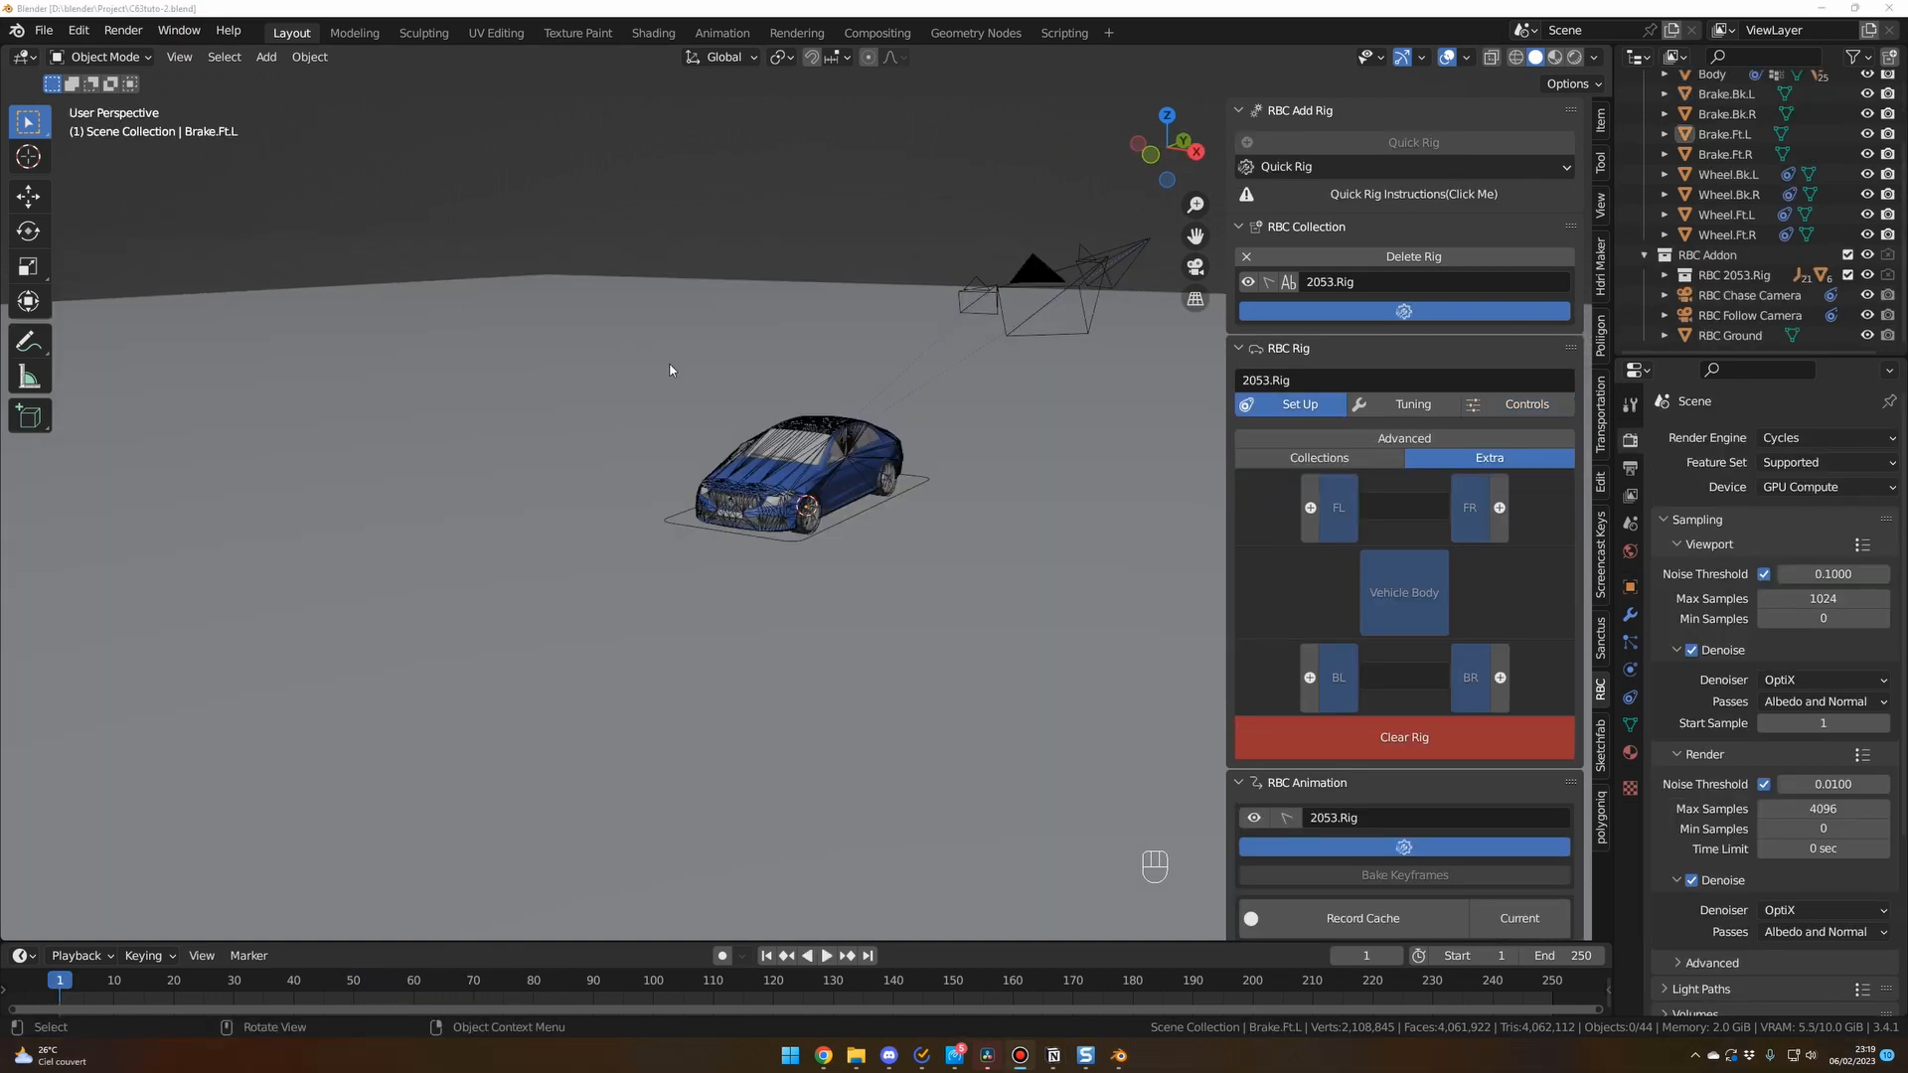
Add the front-left brake, Brake.Ft.L, as the extra object of the quick rig's FL wheel.
{"action": "middle_click_drag", "start_coordinate": [646, 364], "coordinate": [692, 373]}
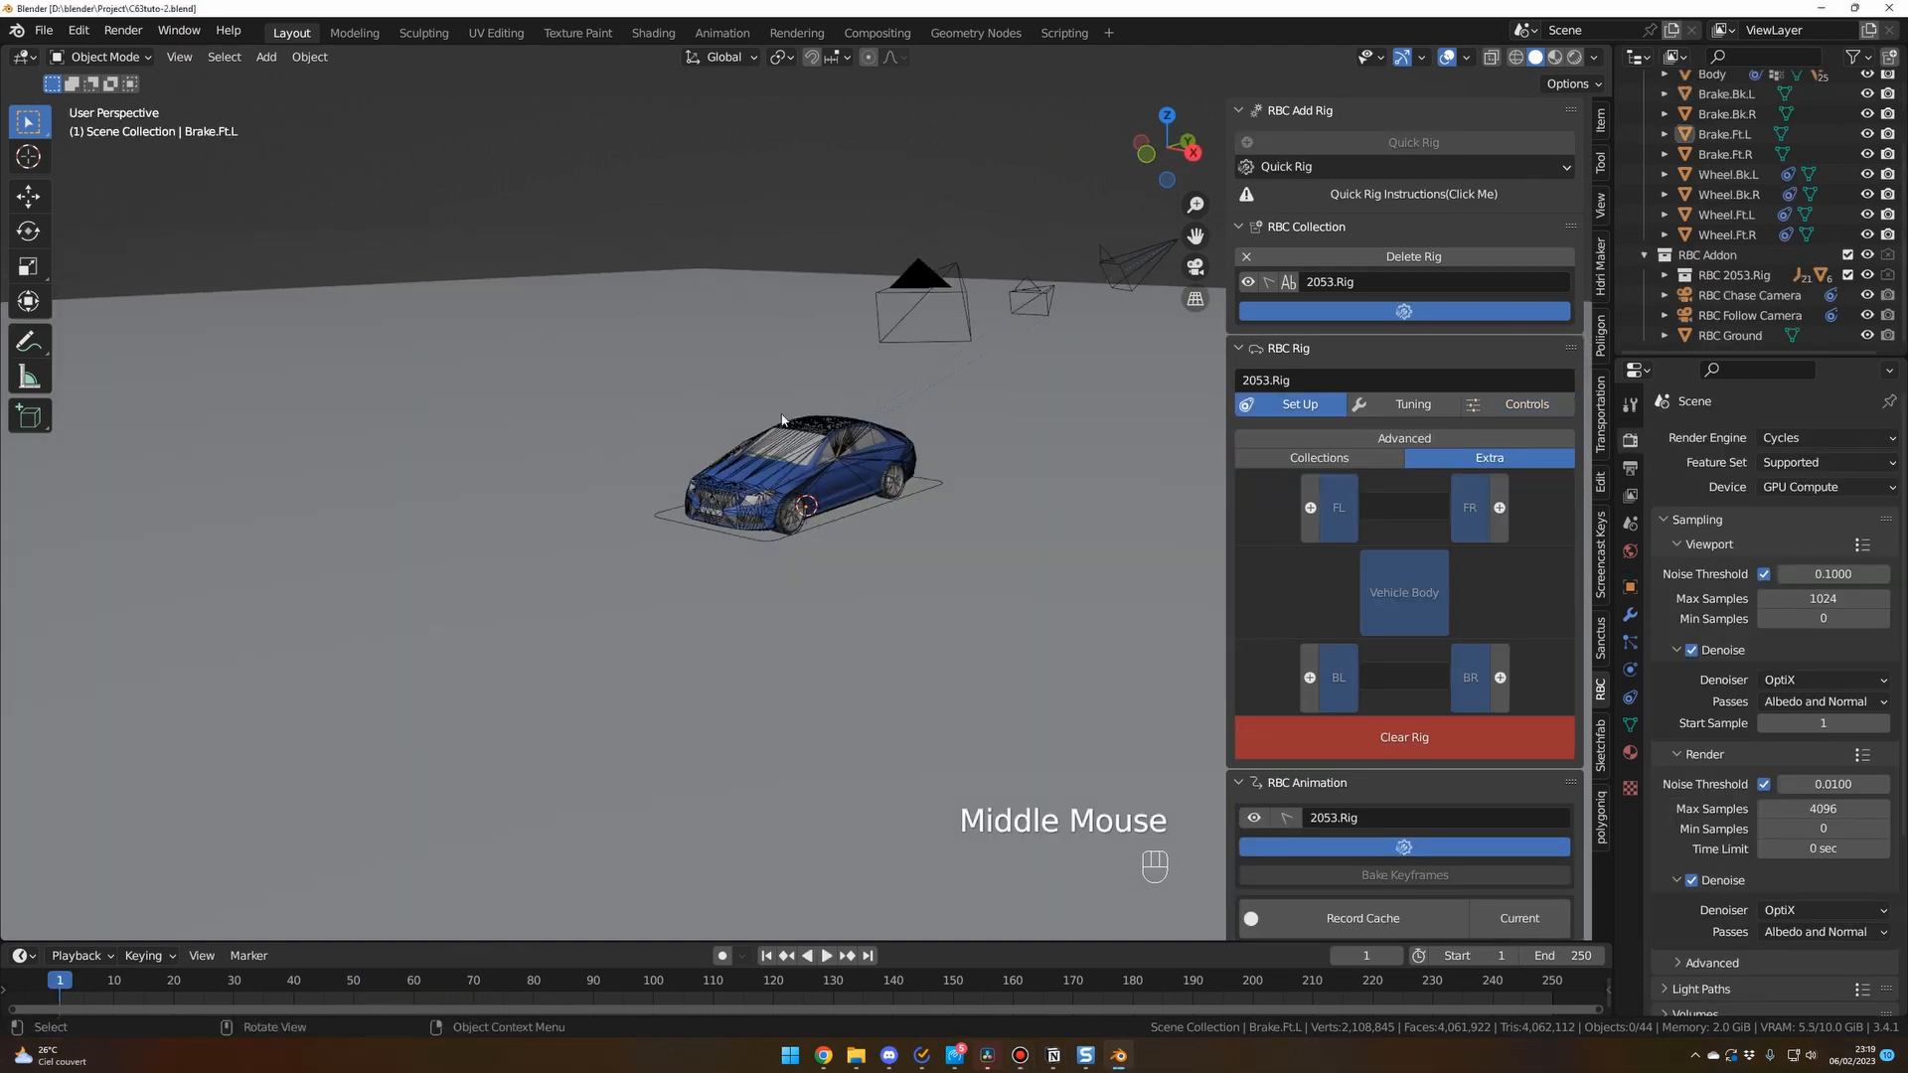
{"action": "scroll", "coordinate": [783, 420], "scroll_direction": "up", "scroll_amount": 2}
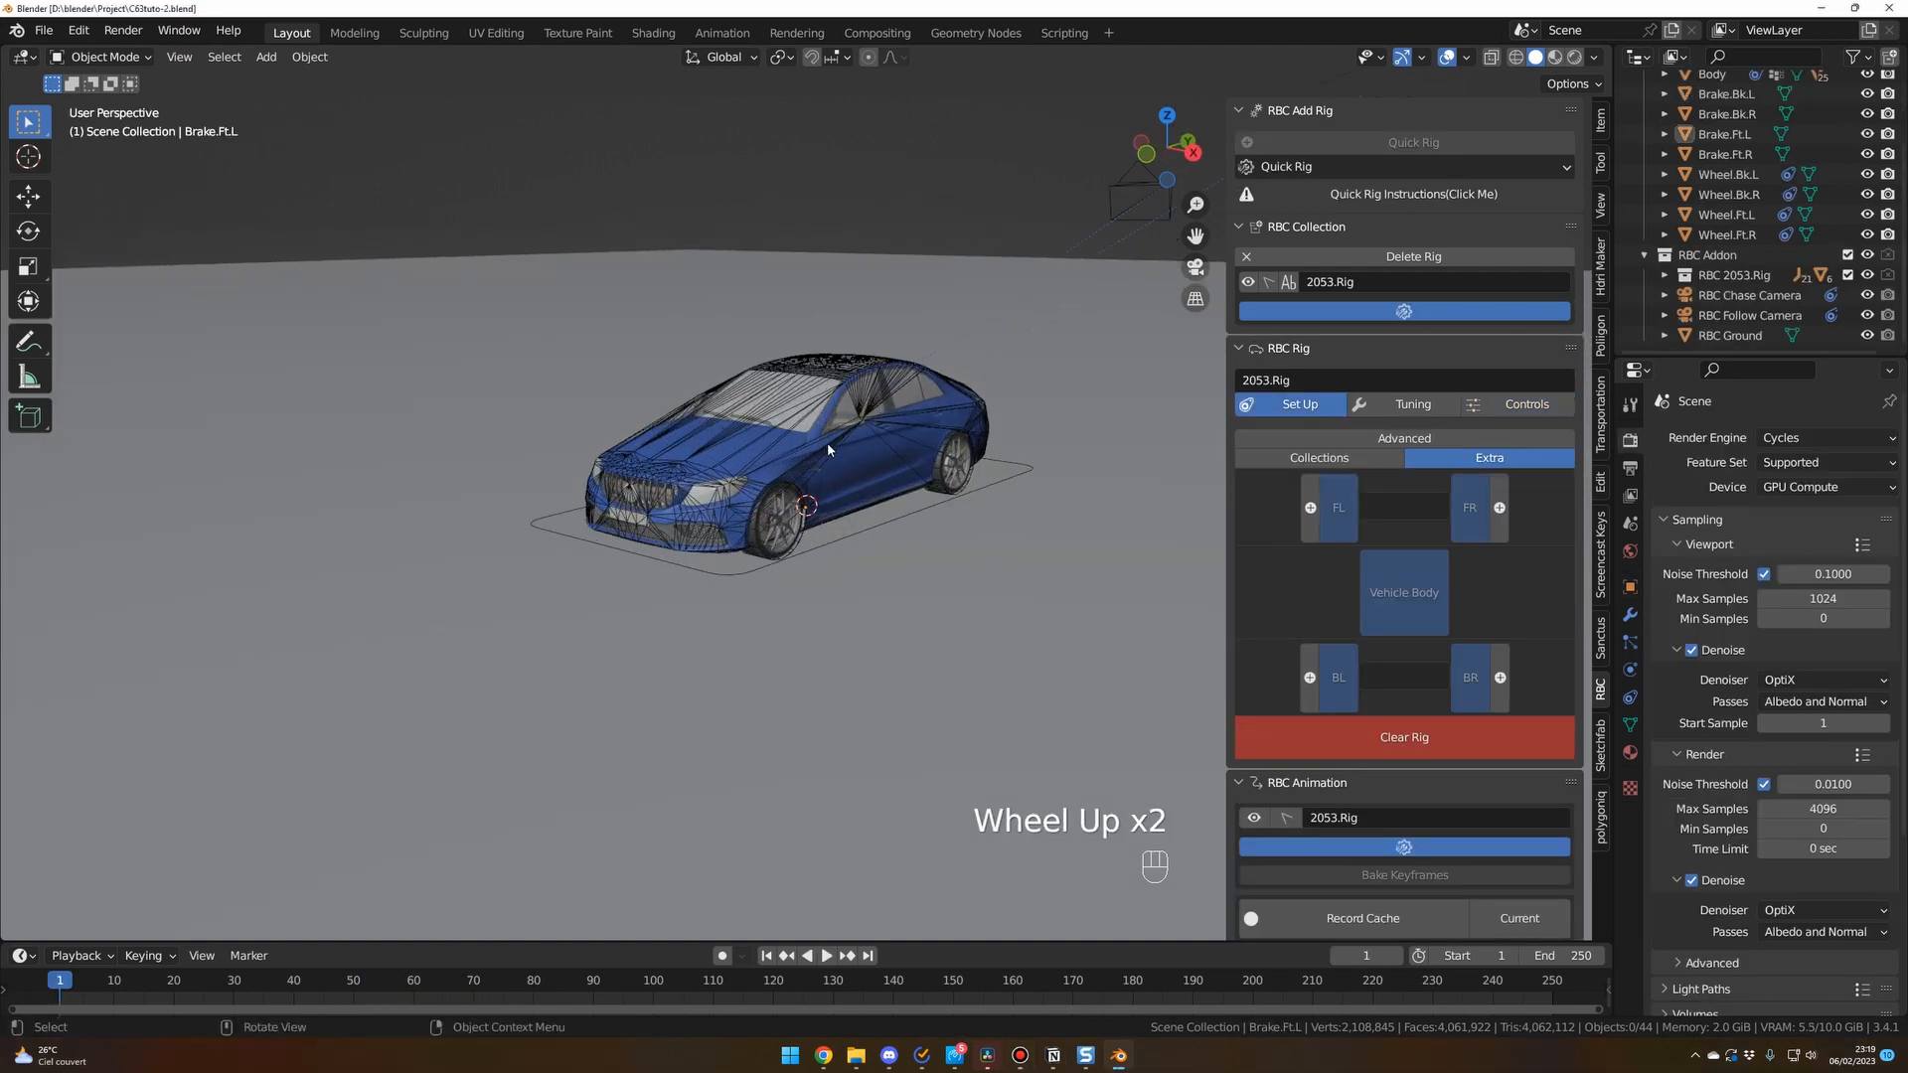
{"action": "scroll", "coordinate": [833, 450], "scroll_direction": "up", "scroll_amount": 3}
{"action": "mouse_move", "coordinate": [848, 456]}
{"action": "middle_mouse_down"}
{"action": "mouse_move", "coordinate": [907, 465]}
{"action": "mouse_move", "coordinate": [879, 465]}
{"action": "middle_mouse_up"}
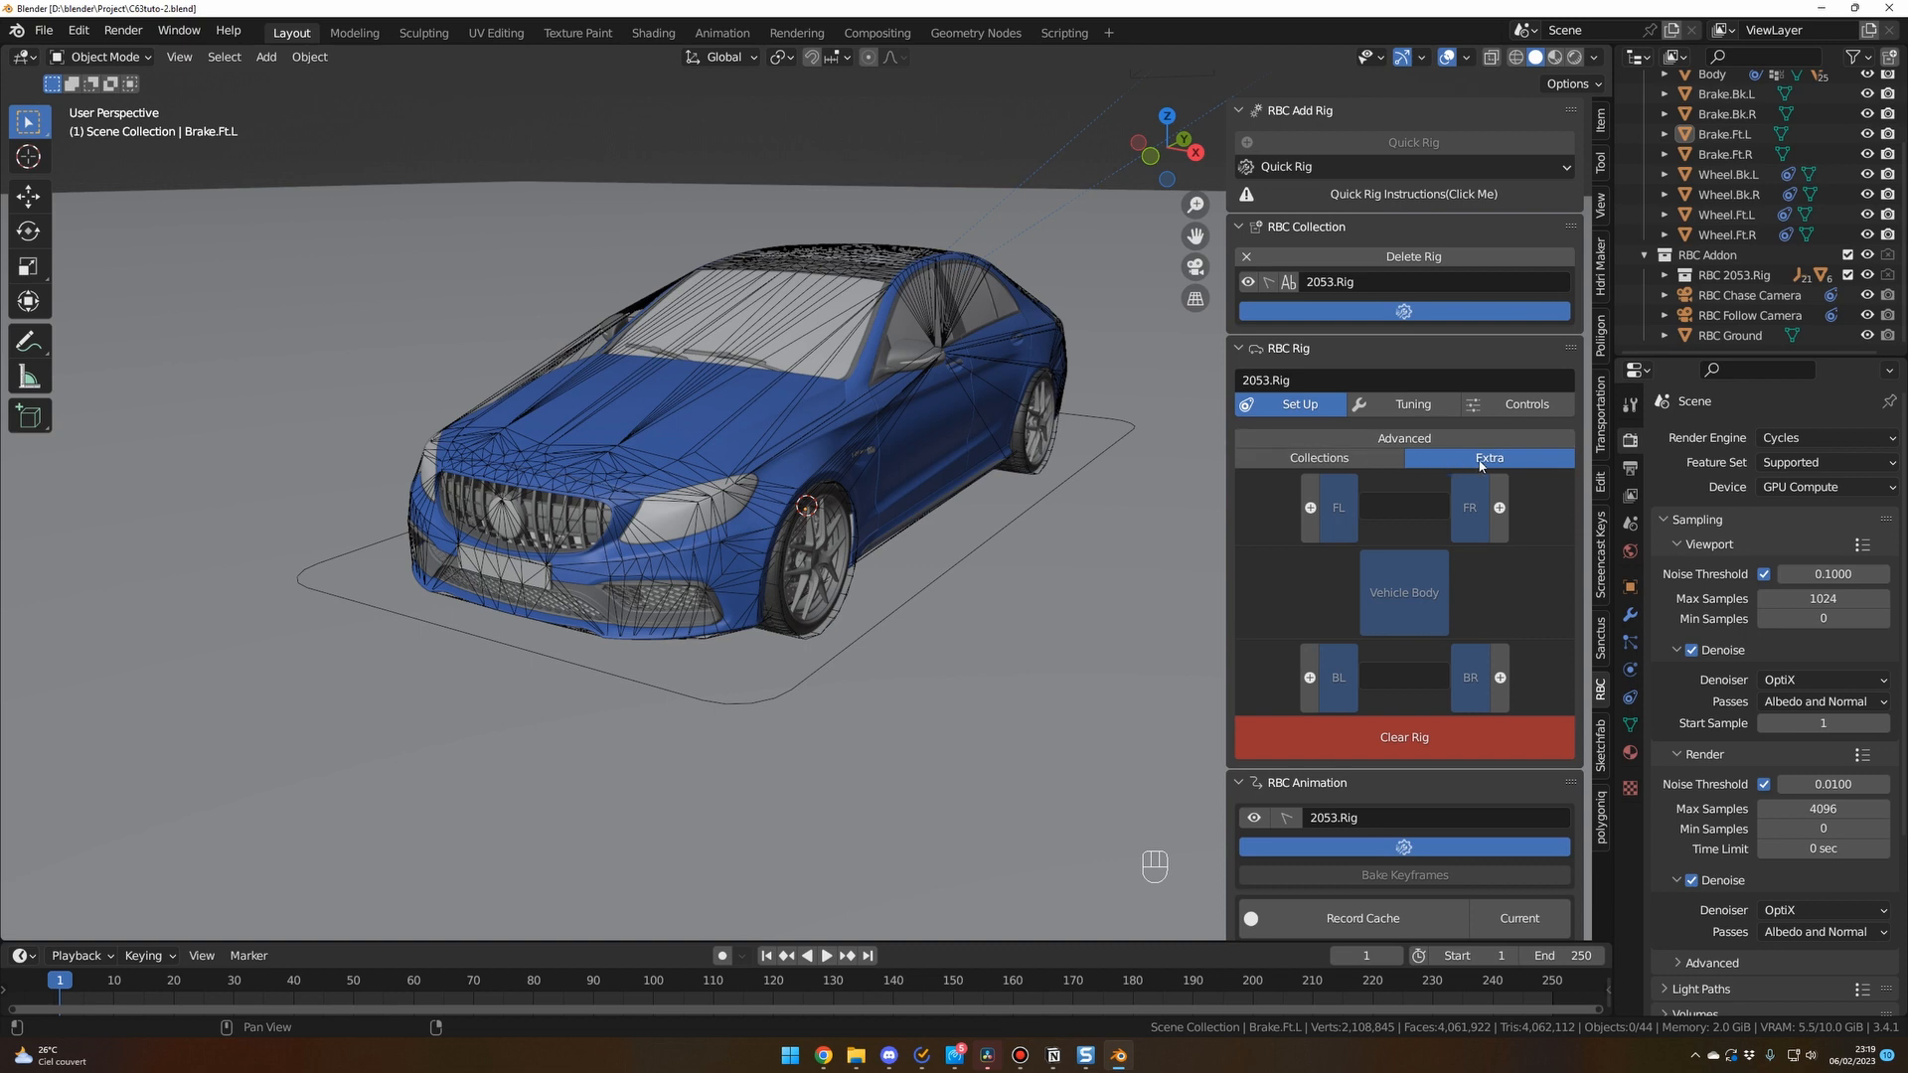
{"action": "middle_click_drag", "start_coordinate": [894, 497], "coordinate": [969, 508]}
{"action": "scroll", "coordinate": [1012, 497], "scroll_direction": "up", "scroll_amount": 3}
{"action": "scroll", "coordinate": [969, 508], "scroll_direction": "down", "scroll_amount": 1}
{"action": "left_click", "coordinate": [601, 502]}
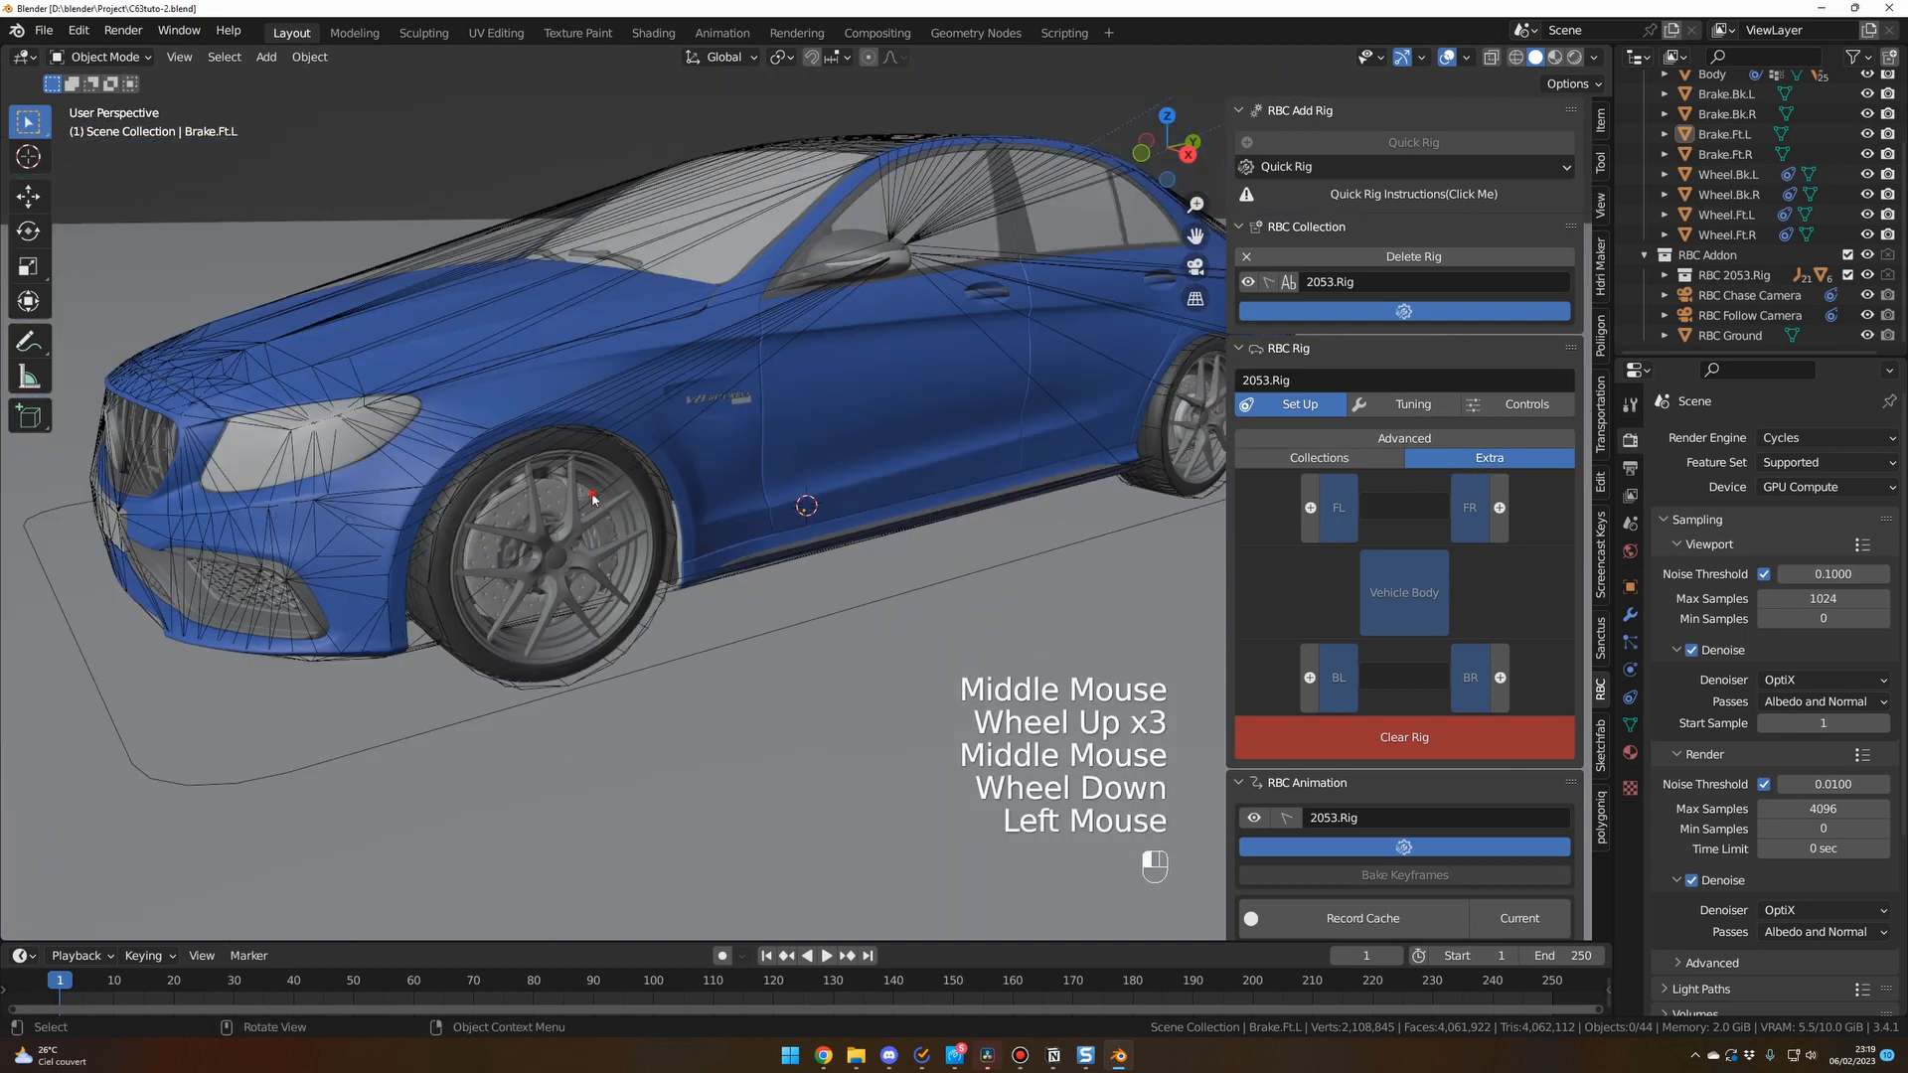
{"action": "left_click", "coordinate": [1311, 508]}
Add the back-left brake, Brake.Bk.L, as the extra object of the rig's BL wheel.
{"action": "scroll", "coordinate": [927, 549], "scroll_direction": "down", "scroll_amount": 2}
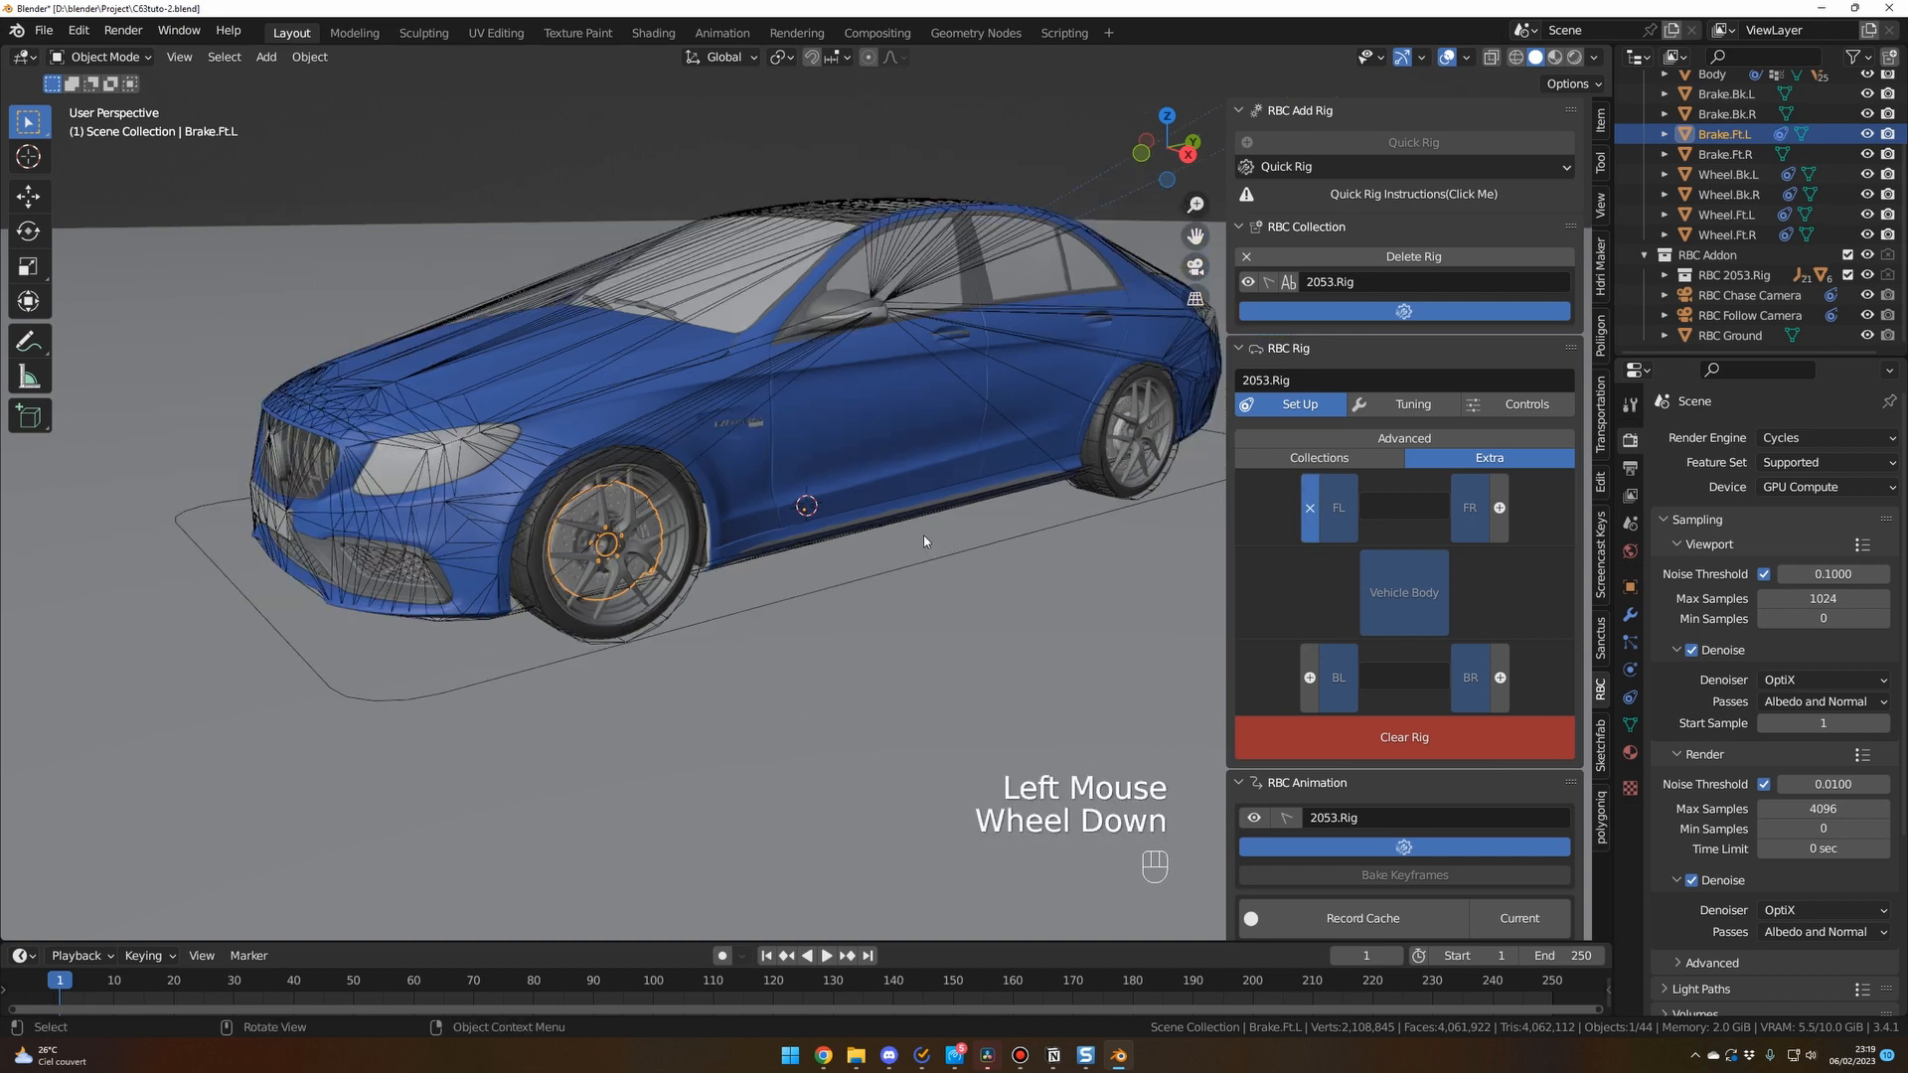
{"action": "middle_click_drag", "start_coordinate": [922, 536], "coordinate": [1089, 519]}
{"action": "left_click", "coordinate": [1133, 459]}
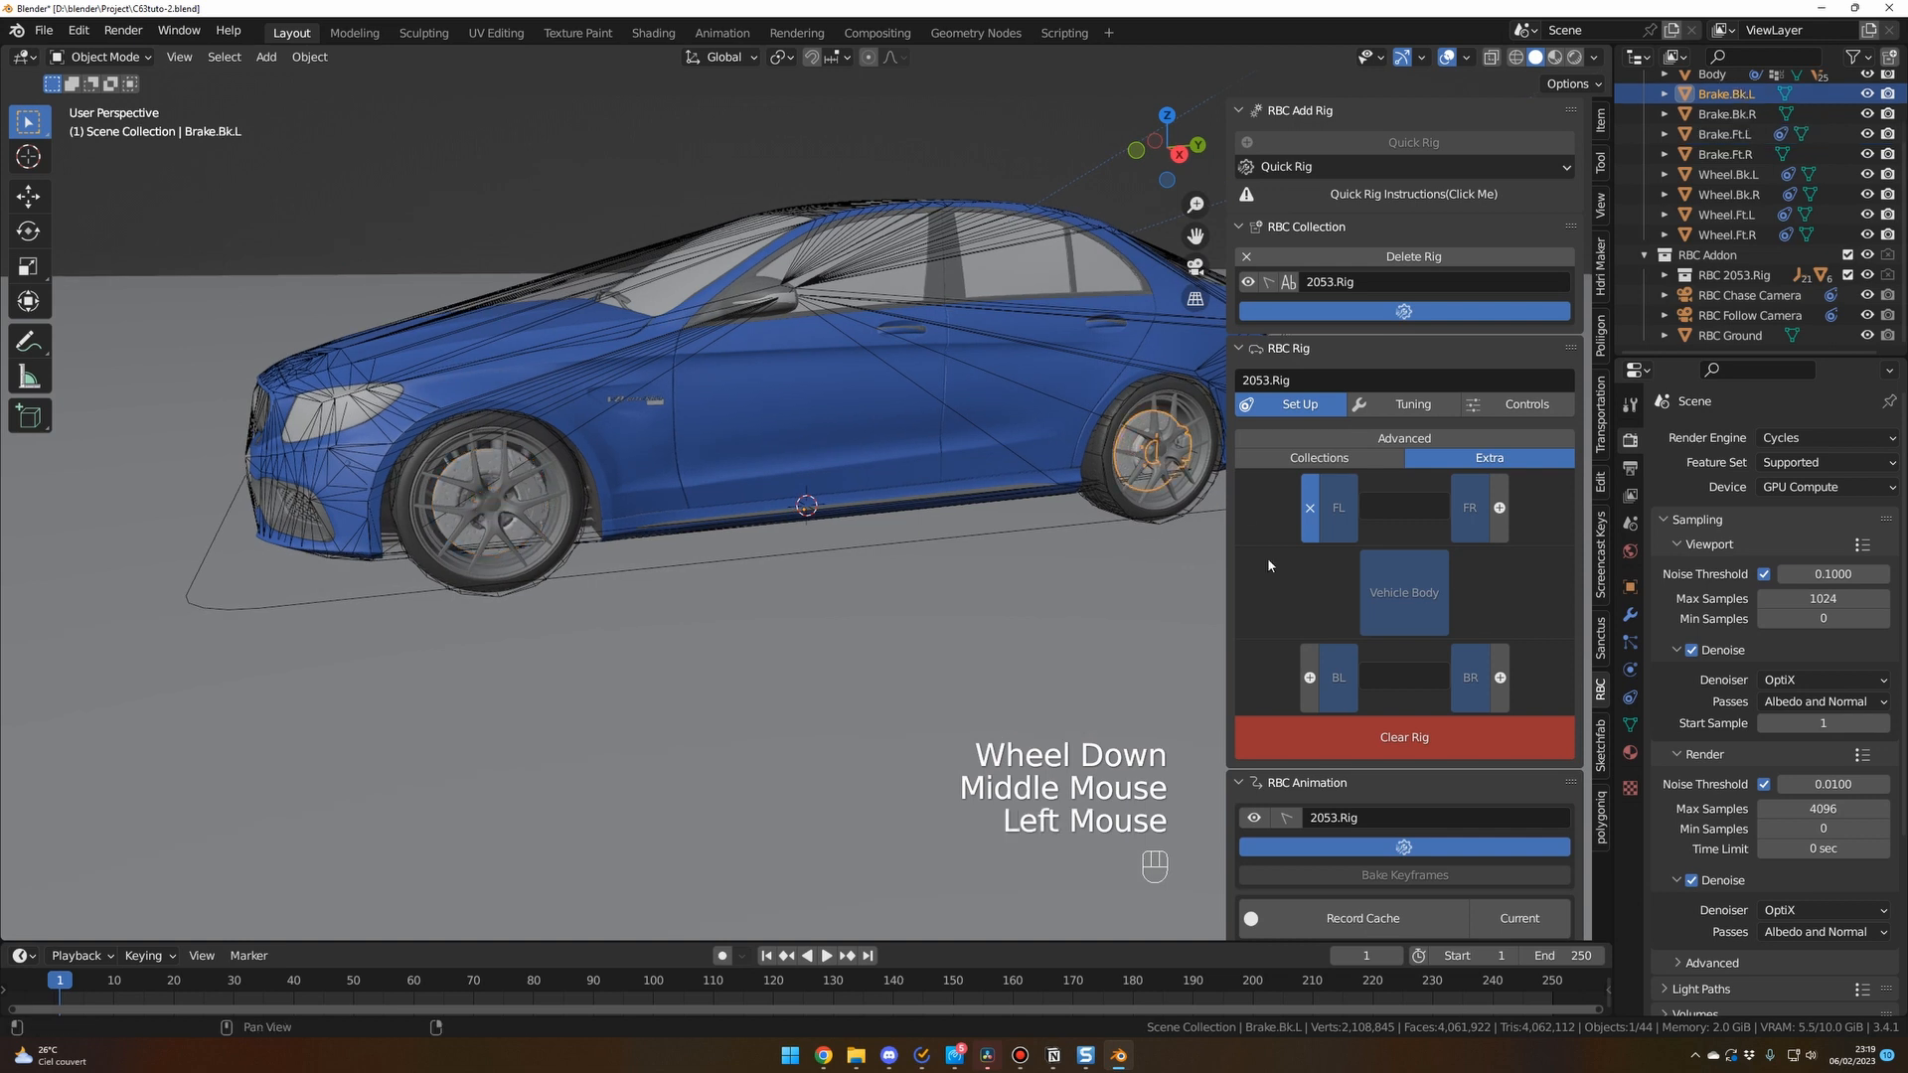
{"action": "left_click", "coordinate": [1310, 678]}
Add Brake.Ft.R as the extra object of the FR wheel and Brake.Bk.R as that of the BR wheel.
{"action": "middle_click_drag", "start_coordinate": [894, 536], "coordinate": [959, 556]}
{"action": "left_click", "coordinate": [881, 527]}
{"action": "left_click", "coordinate": [1499, 509]}
{"action": "left_click", "coordinate": [485, 437]}
{"action": "left_click", "coordinate": [1500, 678]}
Set the quick rig's Drive to 10 in its driver controls.
{"action": "scroll", "coordinate": [798, 669], "scroll_direction": "down", "scroll_amount": 2}
{"action": "middle_click_drag", "start_coordinate": [1020, 689], "coordinate": [834, 624]}
{"action": "scroll", "coordinate": [778, 660], "scroll_direction": "down", "scroll_amount": 2}
{"action": "scroll", "coordinate": [873, 652], "scroll_direction": "down", "scroll_amount": 1}
{"action": "left_click", "coordinate": [1528, 410]}
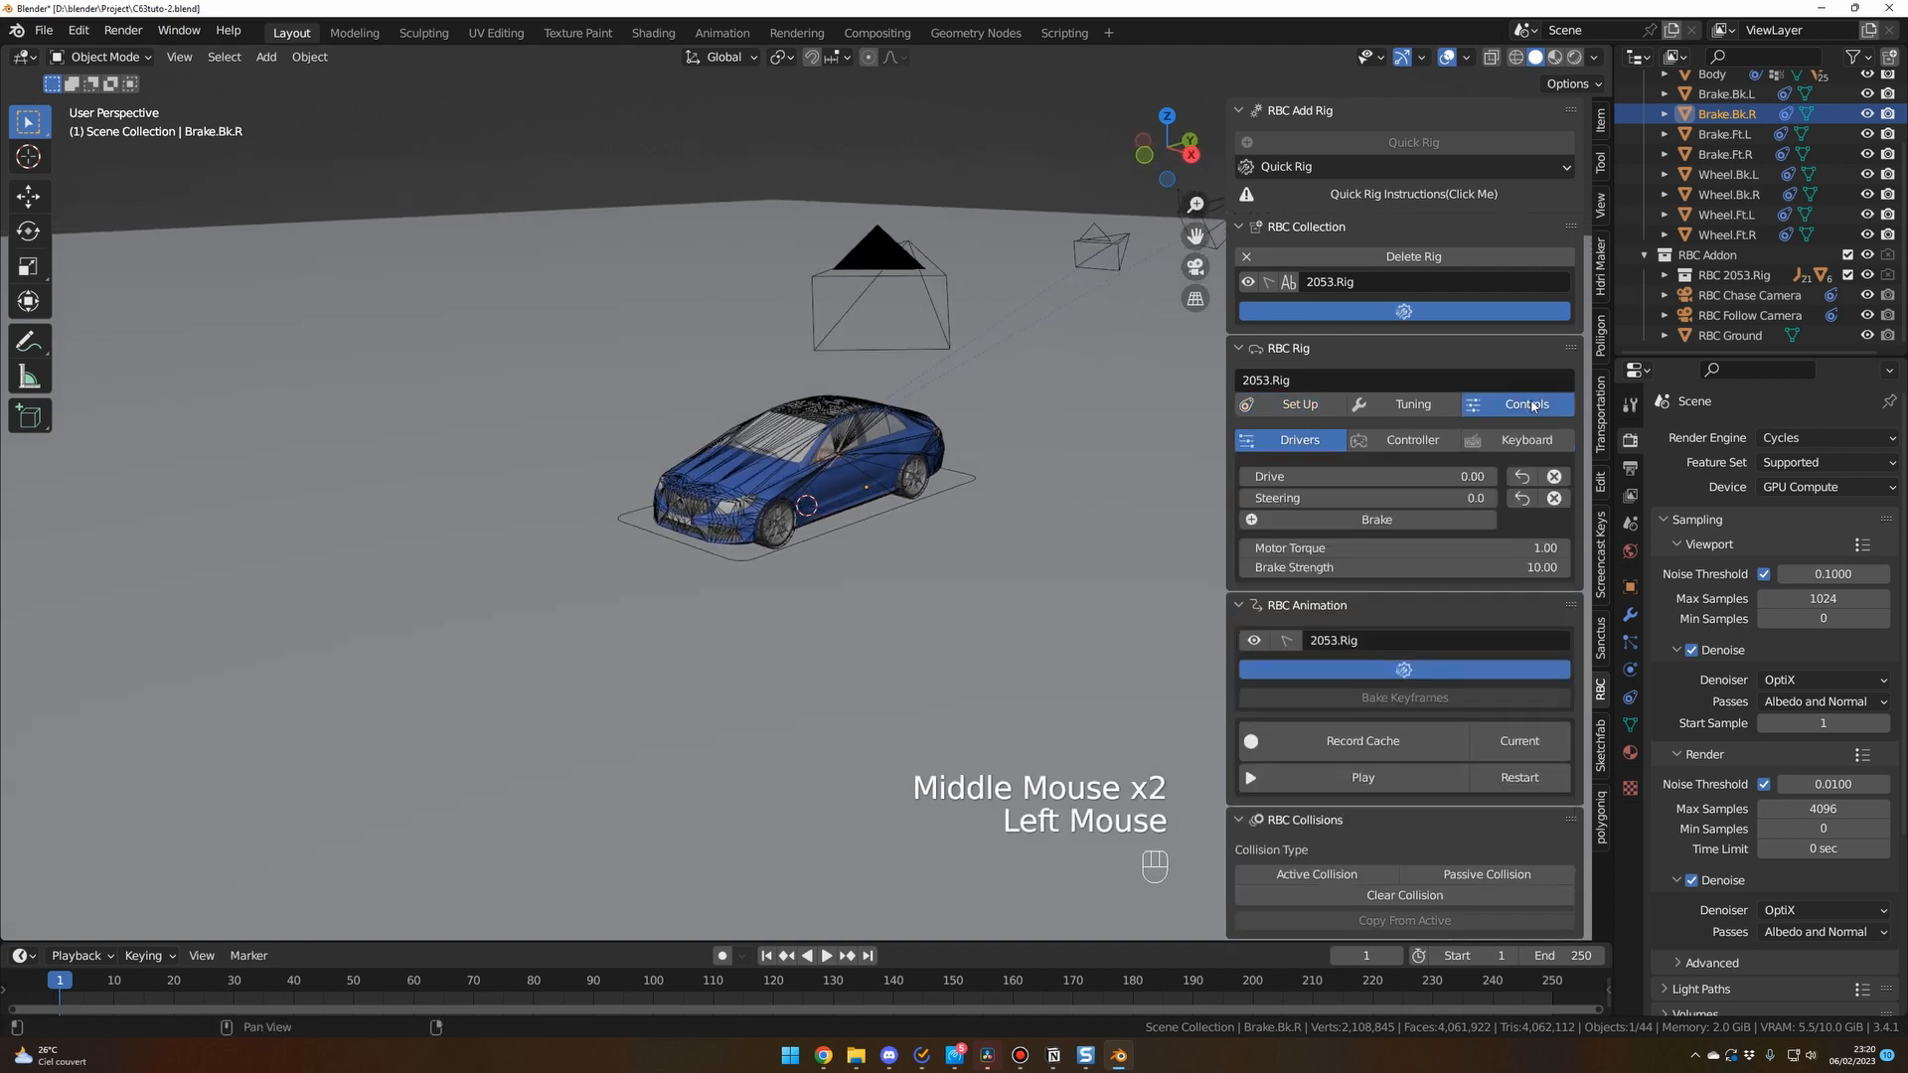
{"action": "double_click", "coordinate": [1295, 469]}
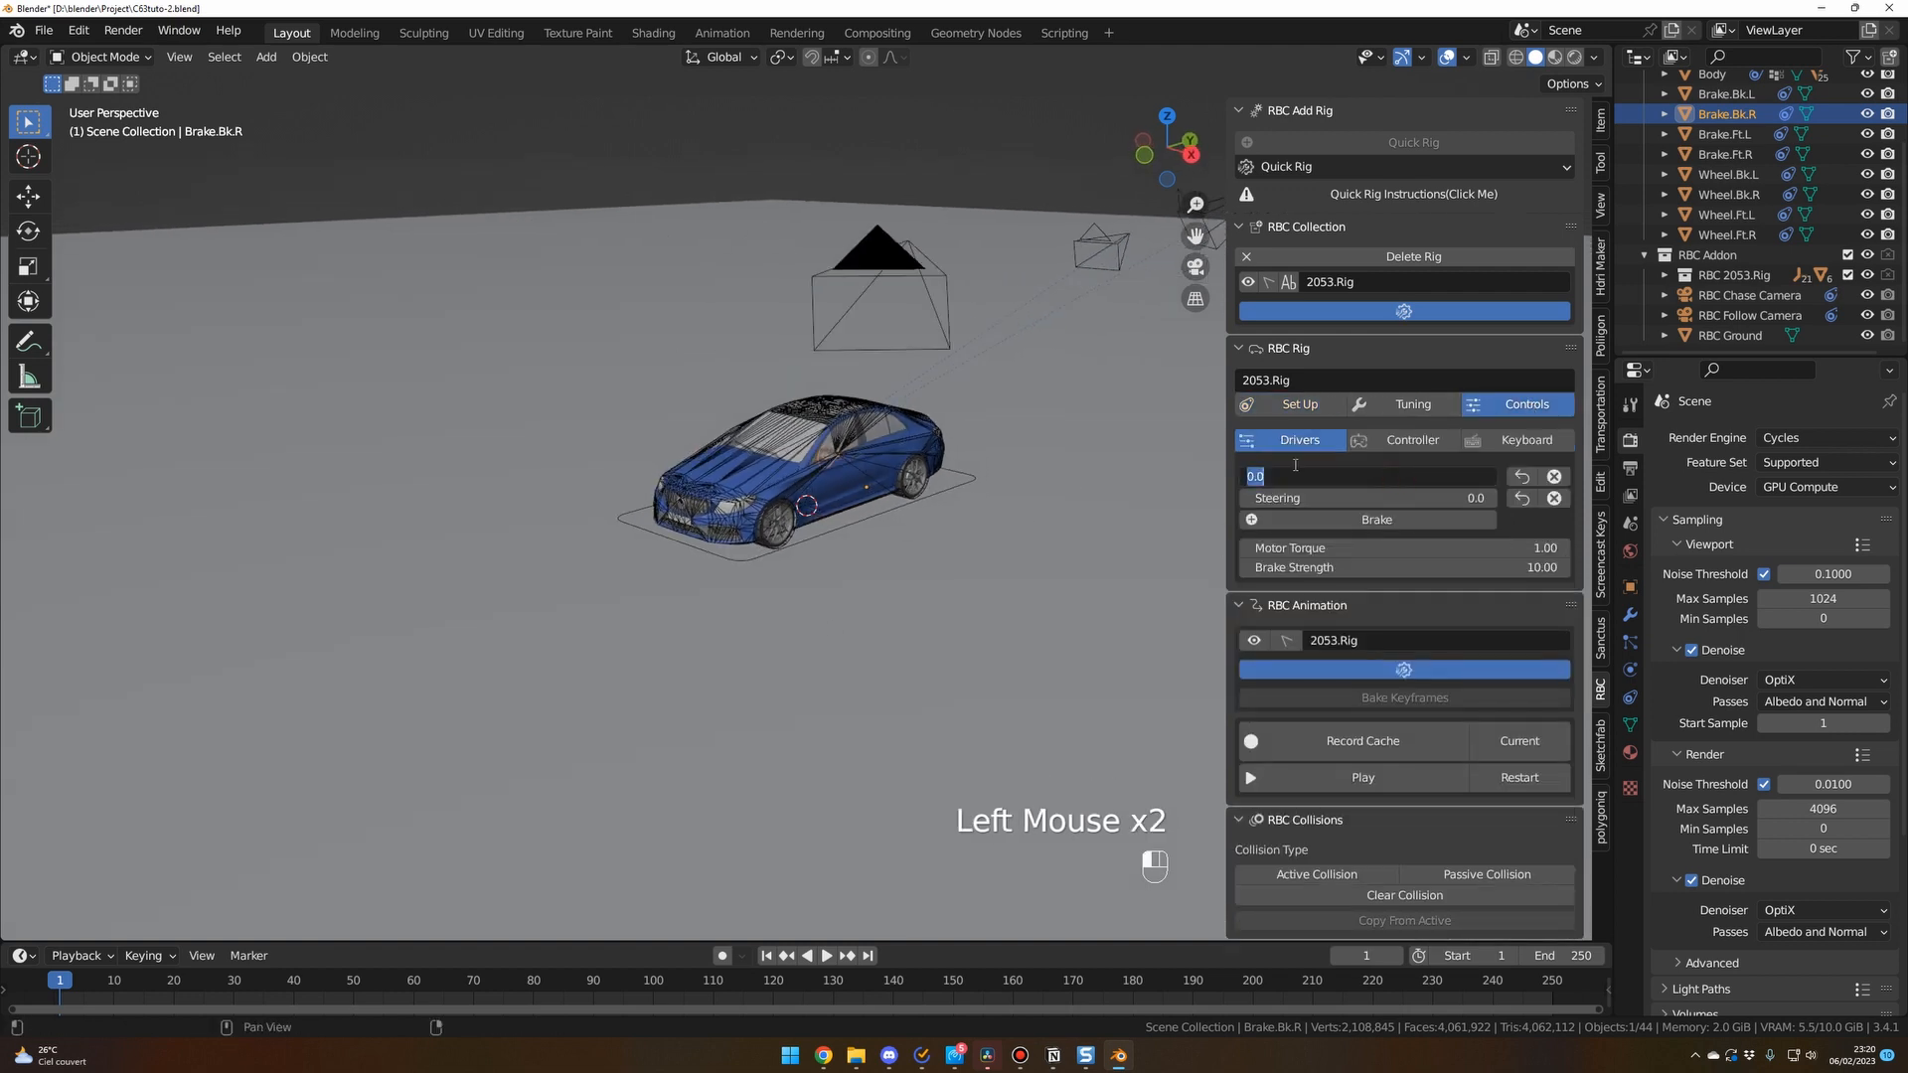
{"action": "left_click", "coordinate": [1400, 475]}
{"action": "double_click", "coordinate": [1358, 475]}
{"action": "key", "text": "BackSpace"}
{"action": "type", "text": "1"}
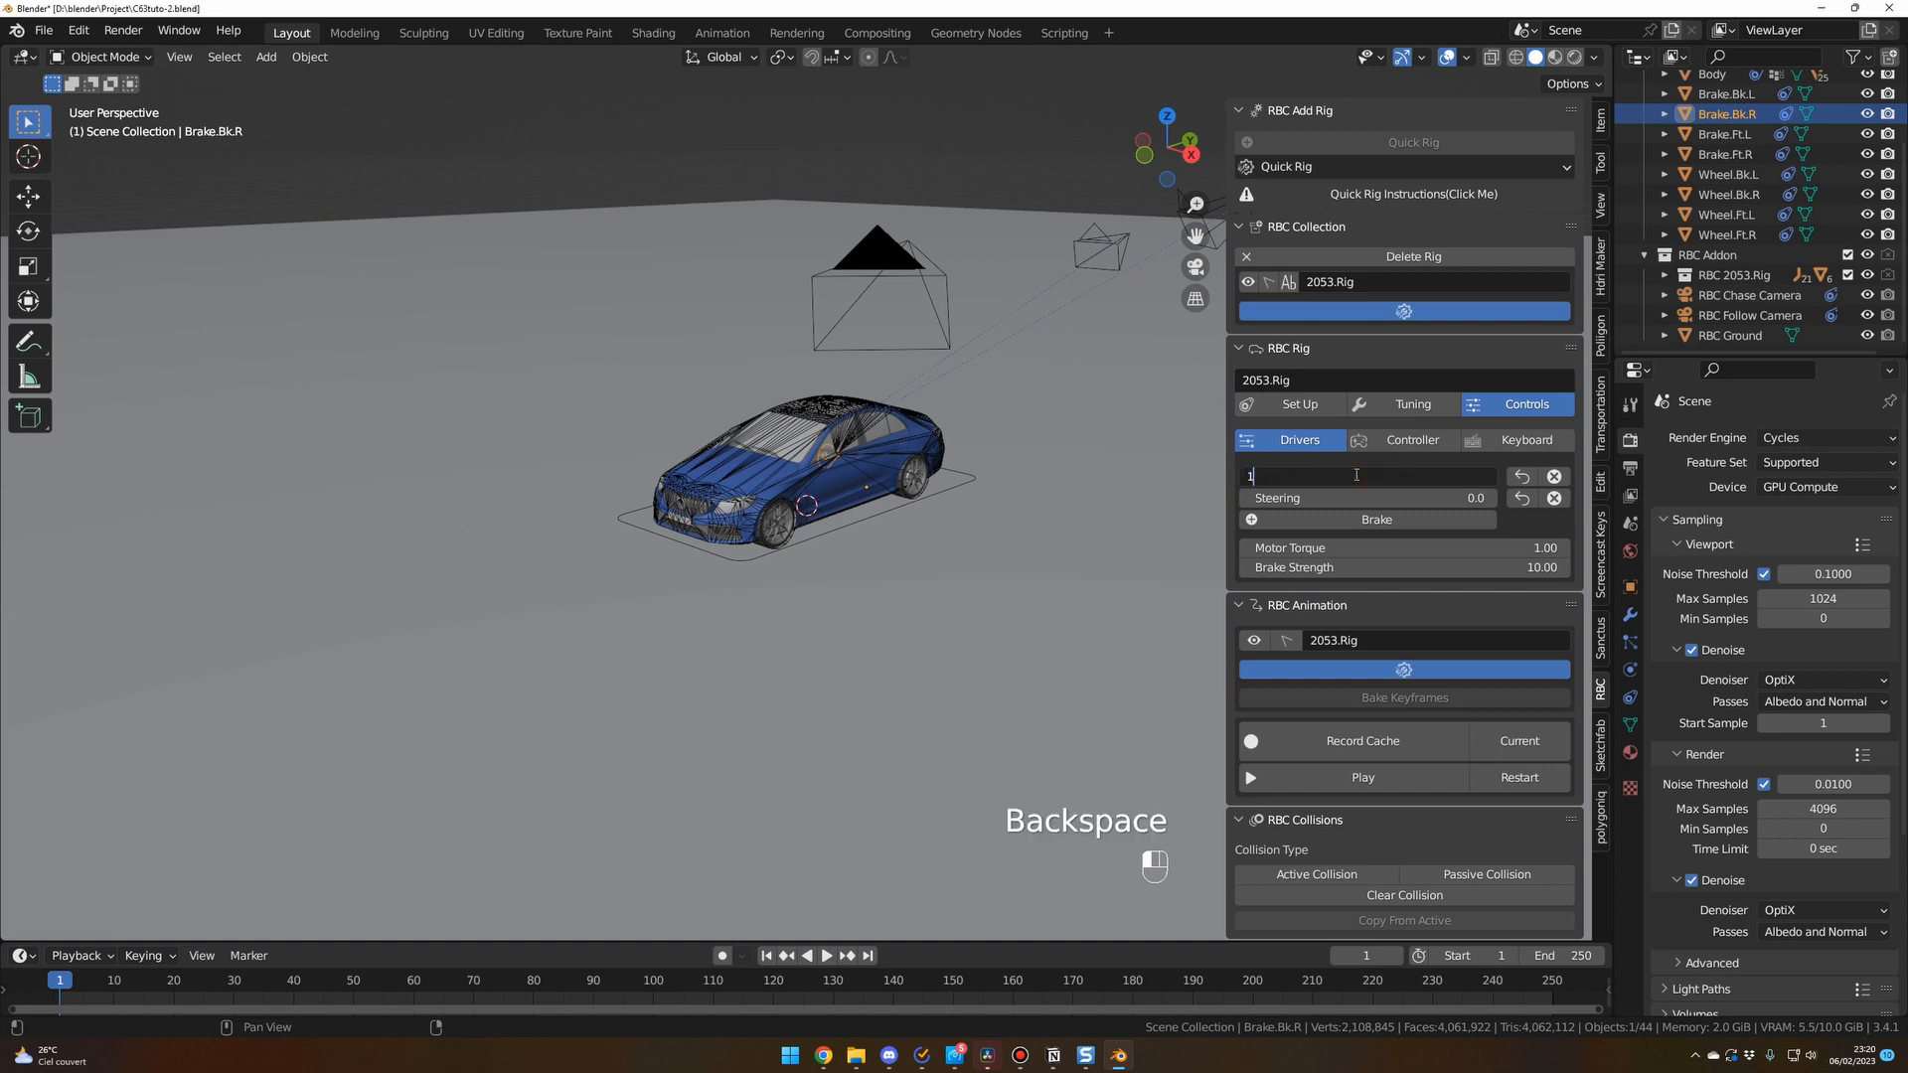
{"action": "type", "text": "0"}
{"action": "key", "text": "Return"}
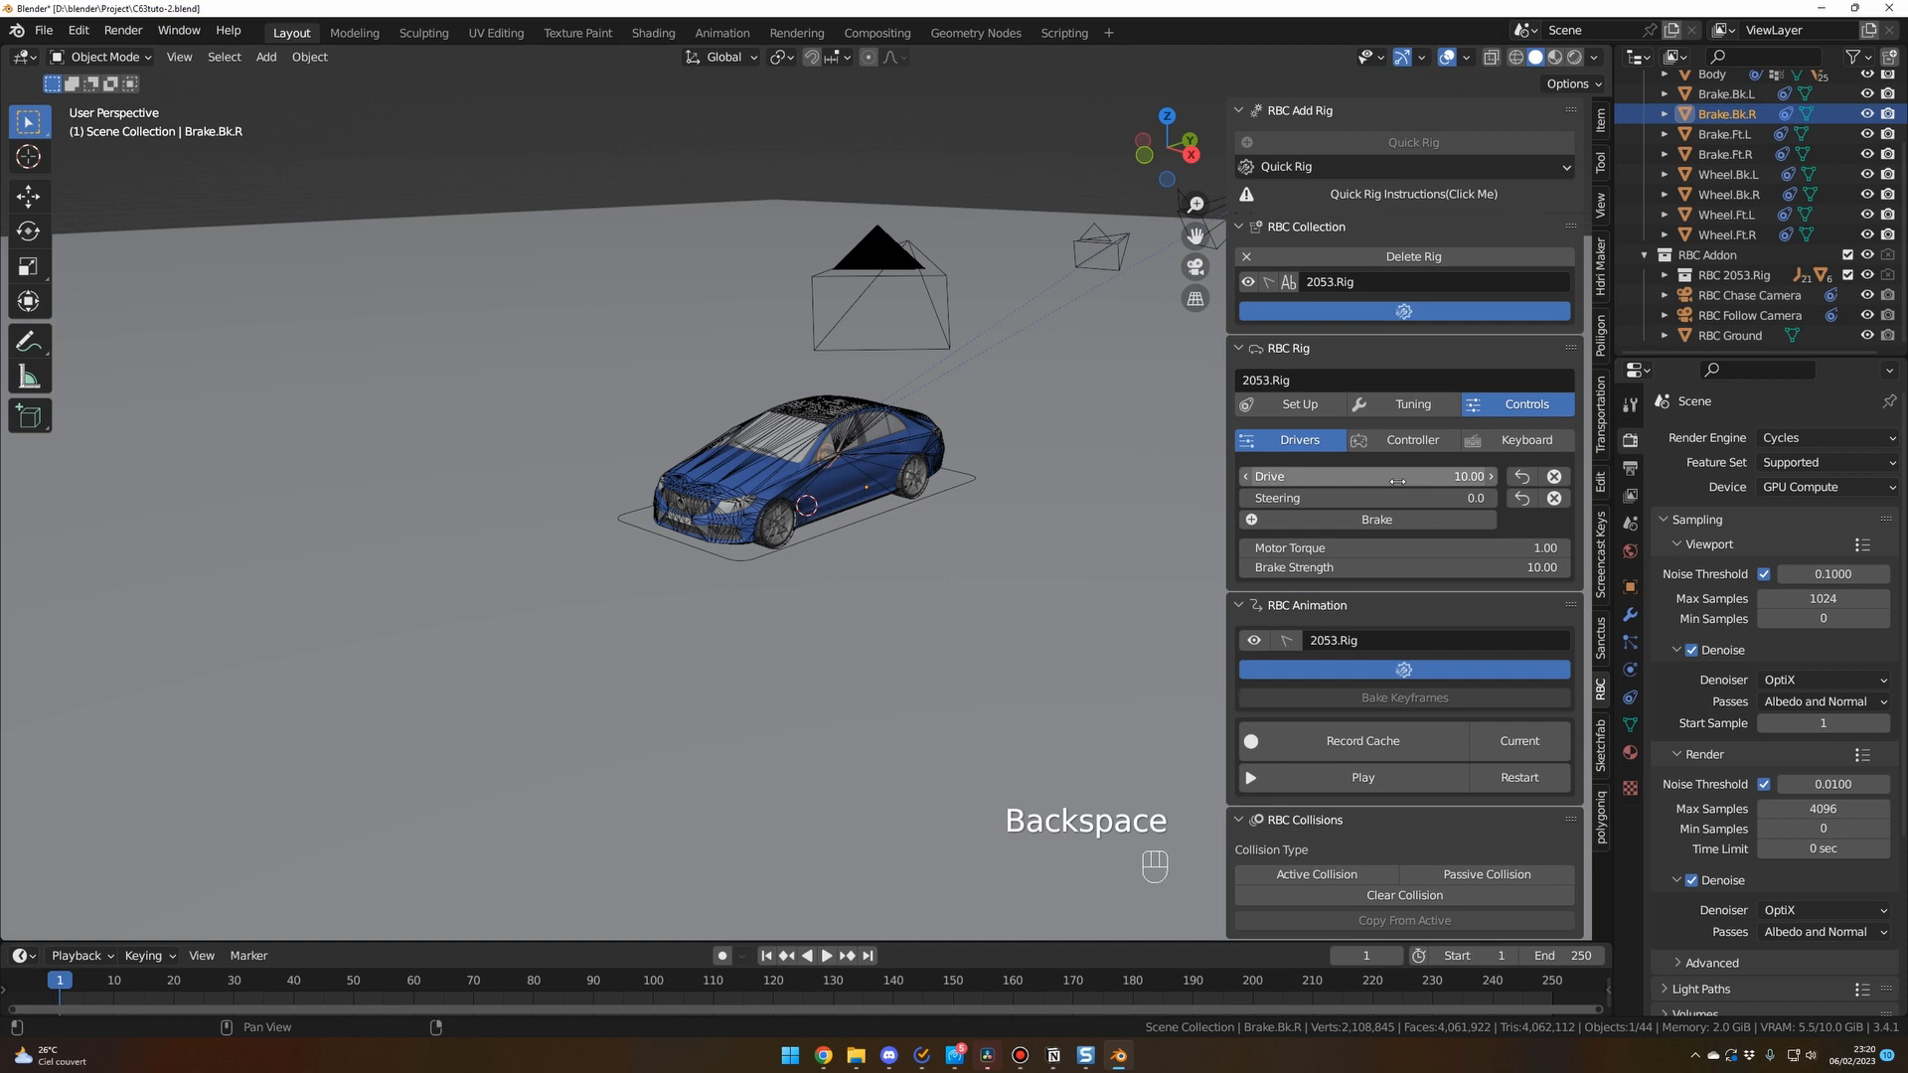
Play the simulation to check how the car drives straight with its brakes attached, and stop playback.
{"action": "scroll", "coordinate": [809, 596], "scroll_direction": "down", "scroll_amount": 2}
{"action": "middle_click_drag", "start_coordinate": [809, 596], "coordinate": [956, 248]}
{"action": "left_click", "coordinate": [933, 515]}
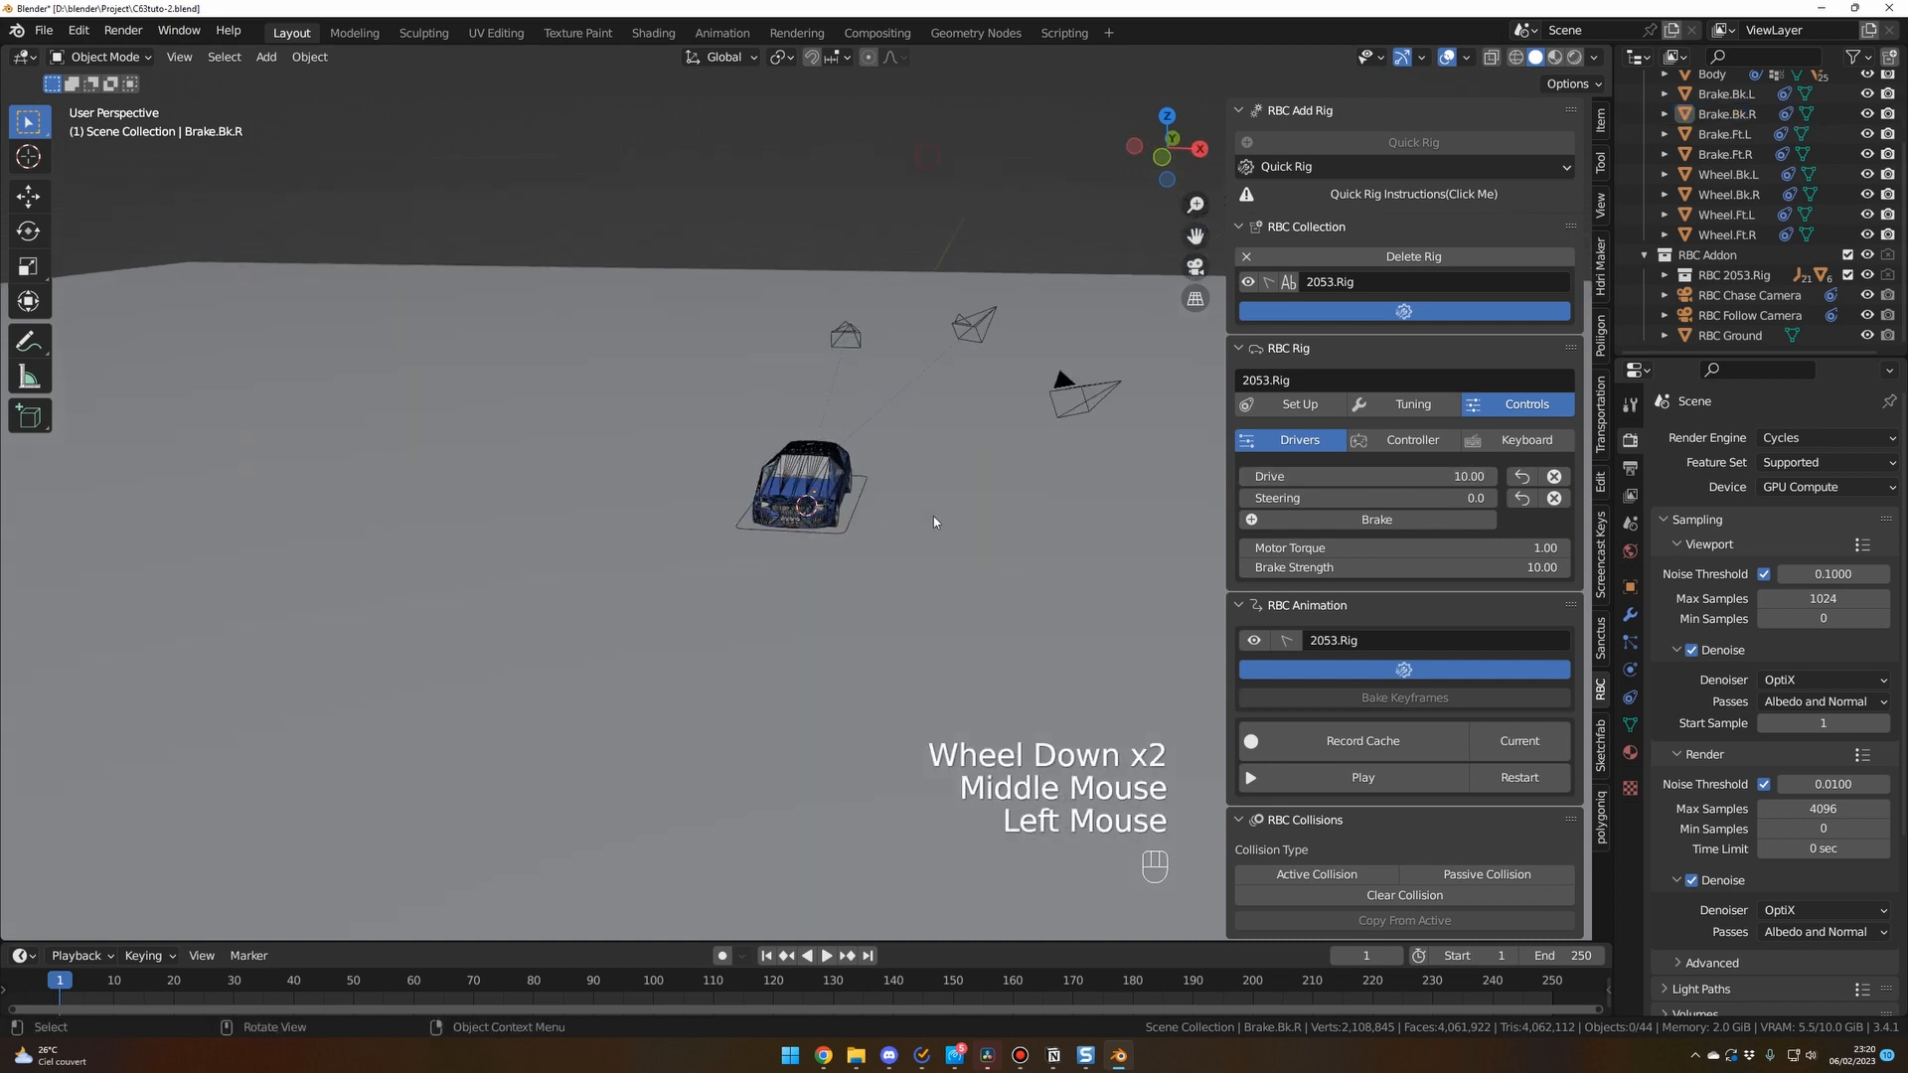
{"action": "middle_click_drag", "start_coordinate": [933, 516], "coordinate": [874, 519]}
{"action": "scroll", "coordinate": [875, 518], "scroll_direction": "down", "scroll_amount": 1}
{"action": "middle_click", "coordinate": [871, 521]}
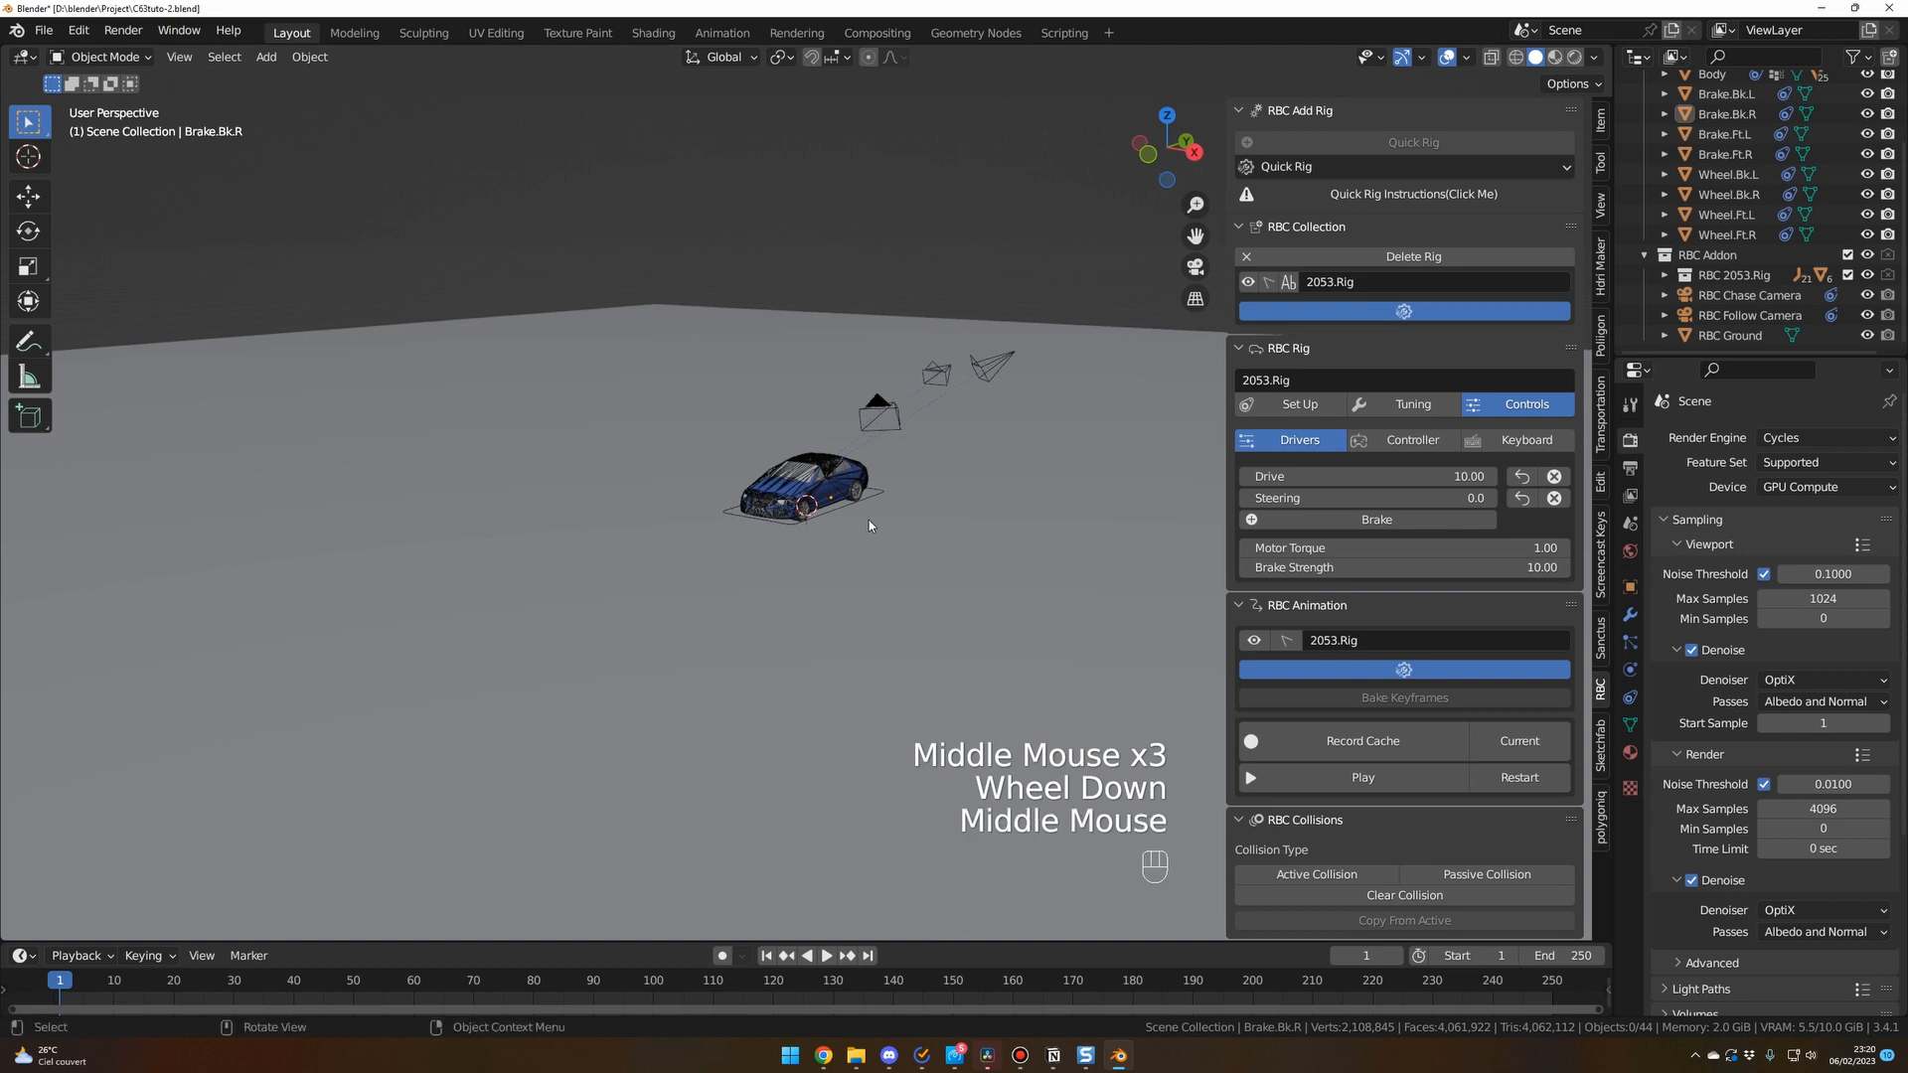
{"action": "key", "text": "space"}
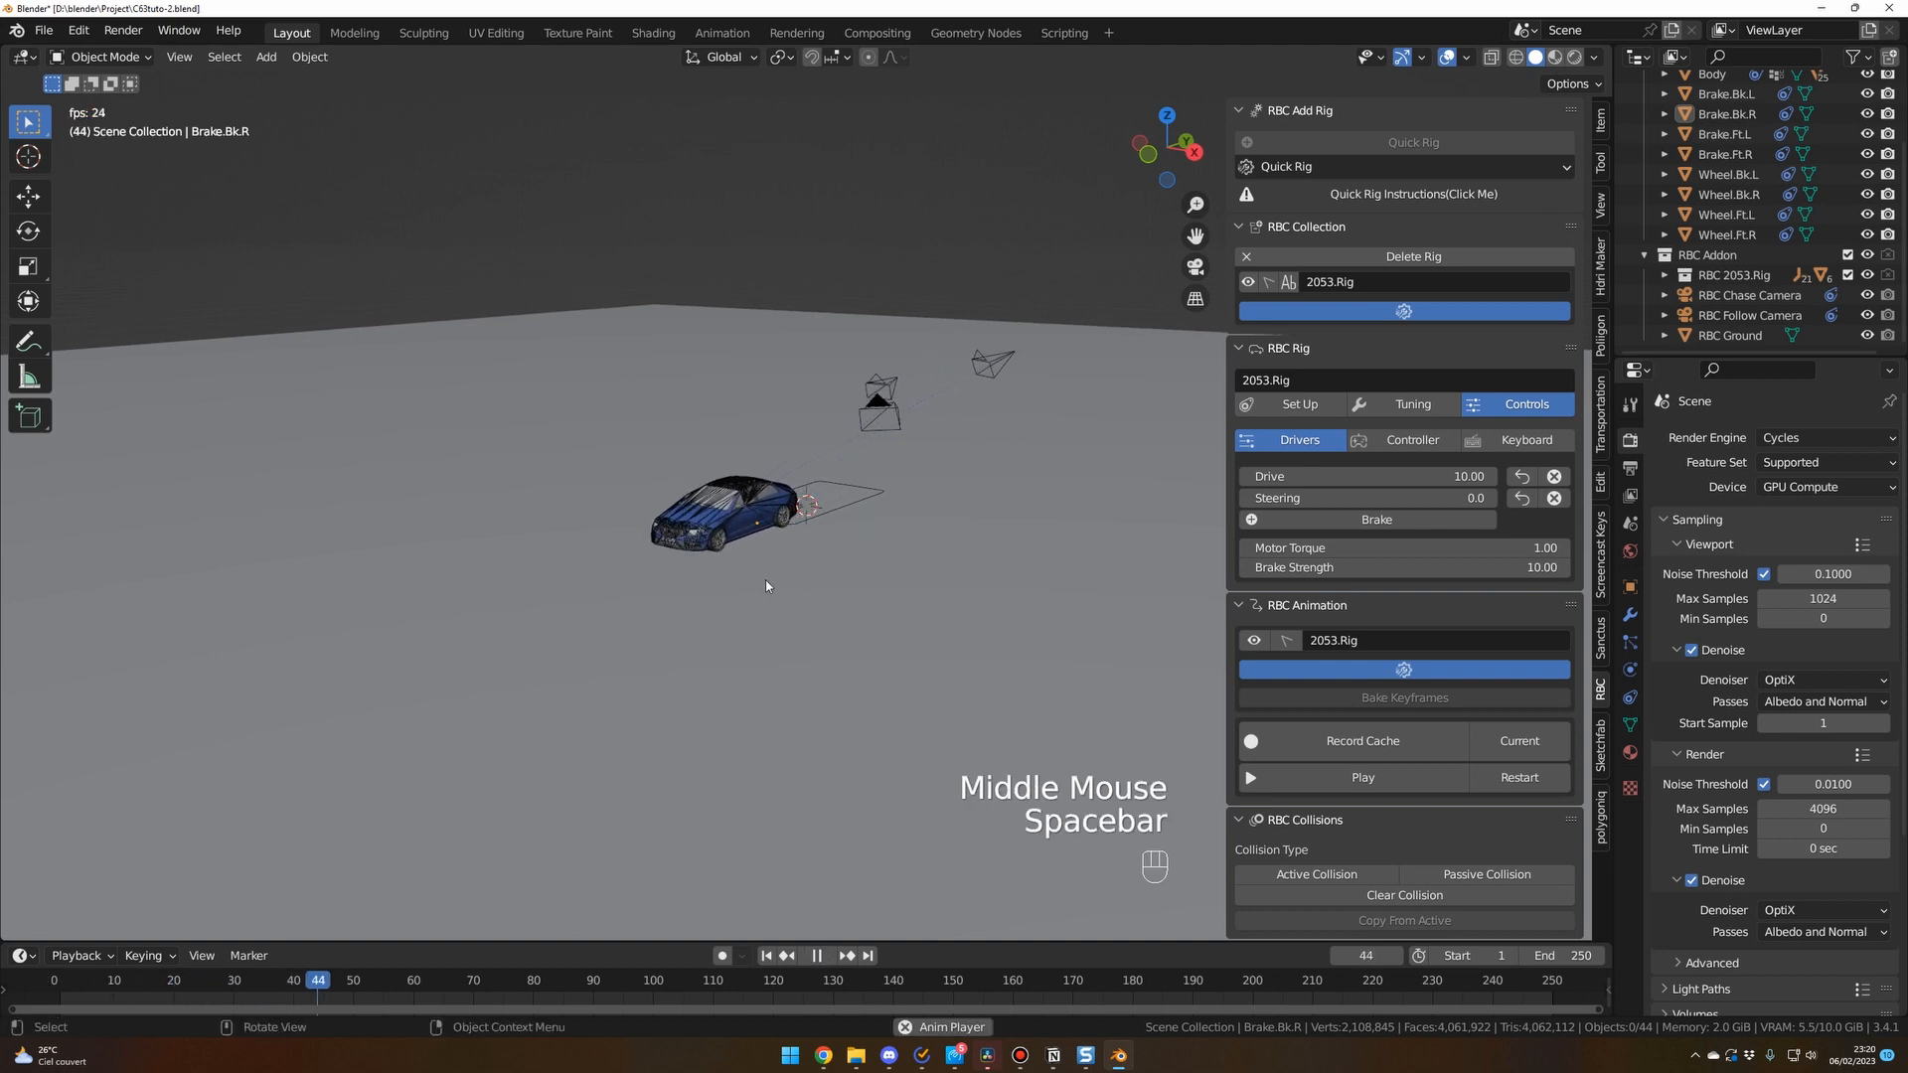
{"action": "middle_click_drag", "start_coordinate": [765, 580], "coordinate": [817, 571]}
{"action": "scroll", "coordinate": [745, 557], "scroll_direction": "down", "scroll_amount": 3}
{"action": "key", "text": "space"}
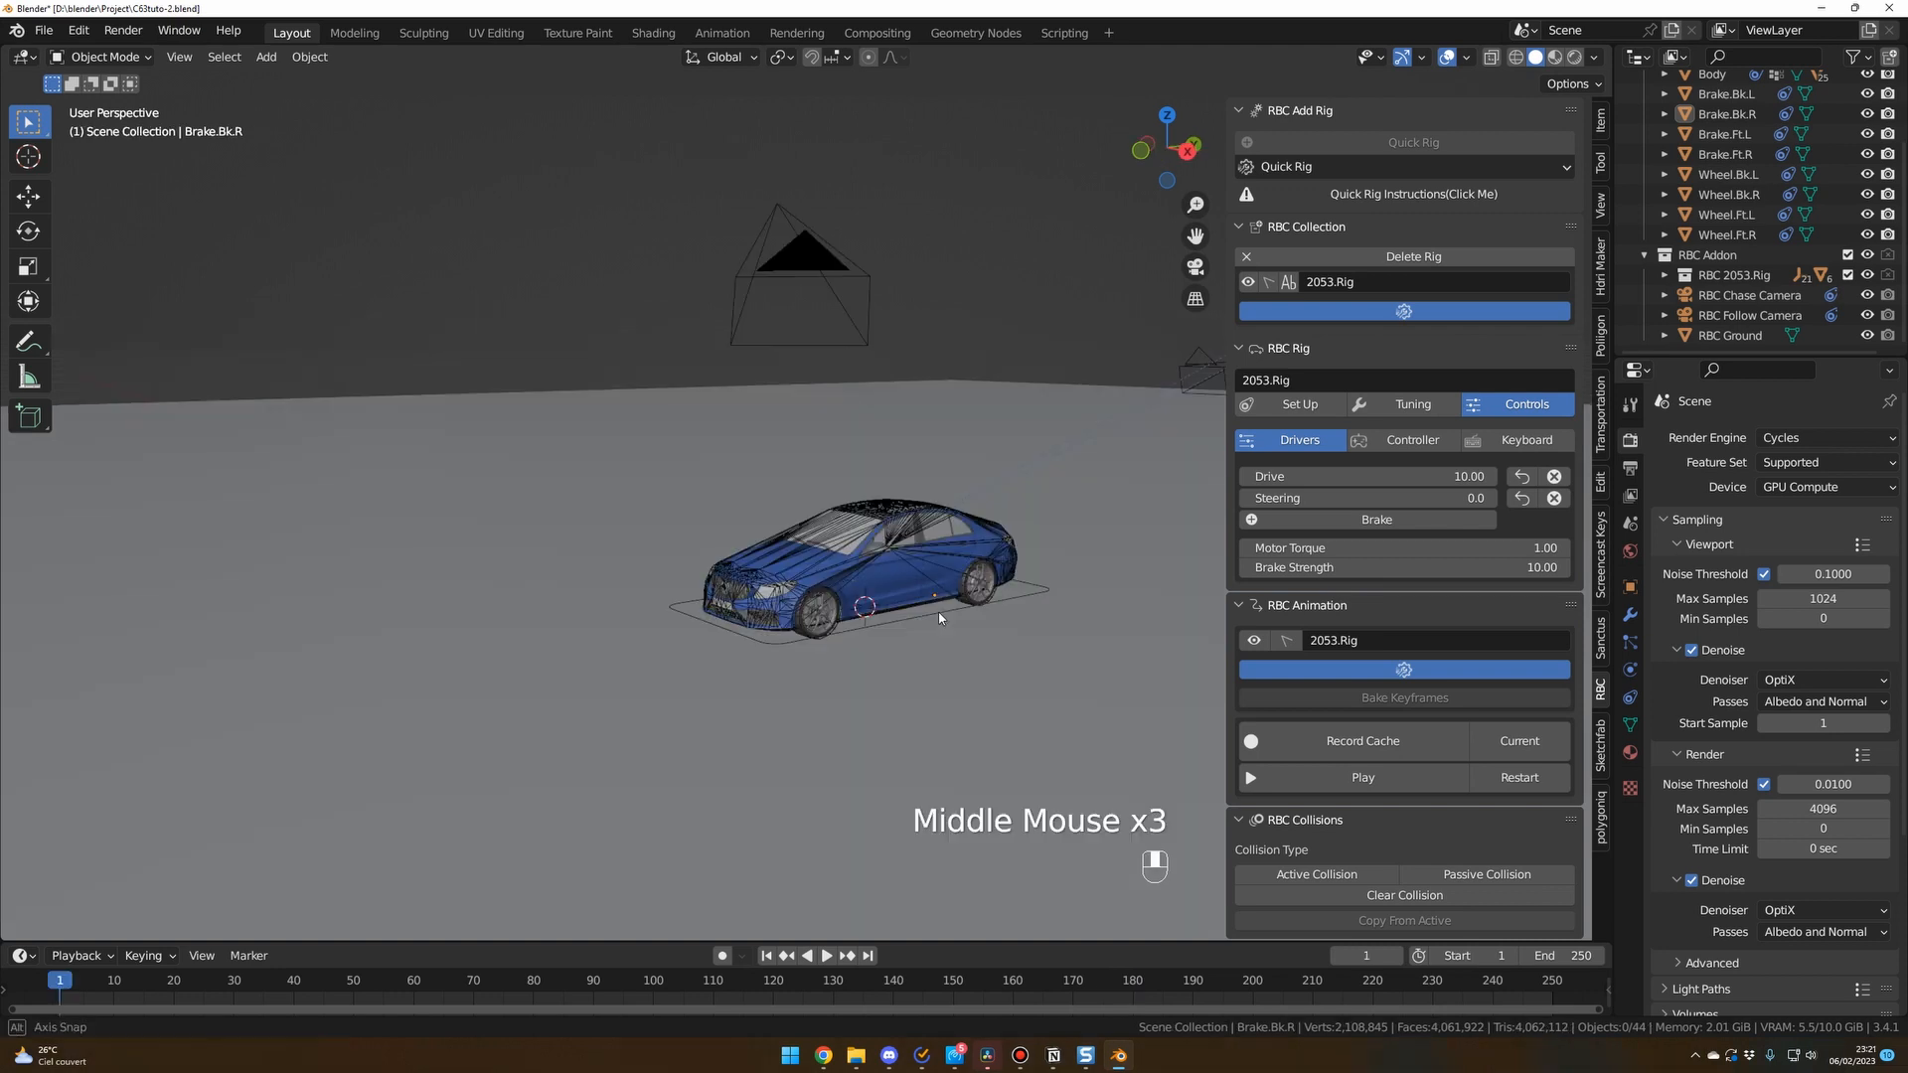
Set the quick rig's Steering to 0.5.
{"action": "middle_click_drag", "start_coordinate": [944, 608], "coordinate": [936, 598]}
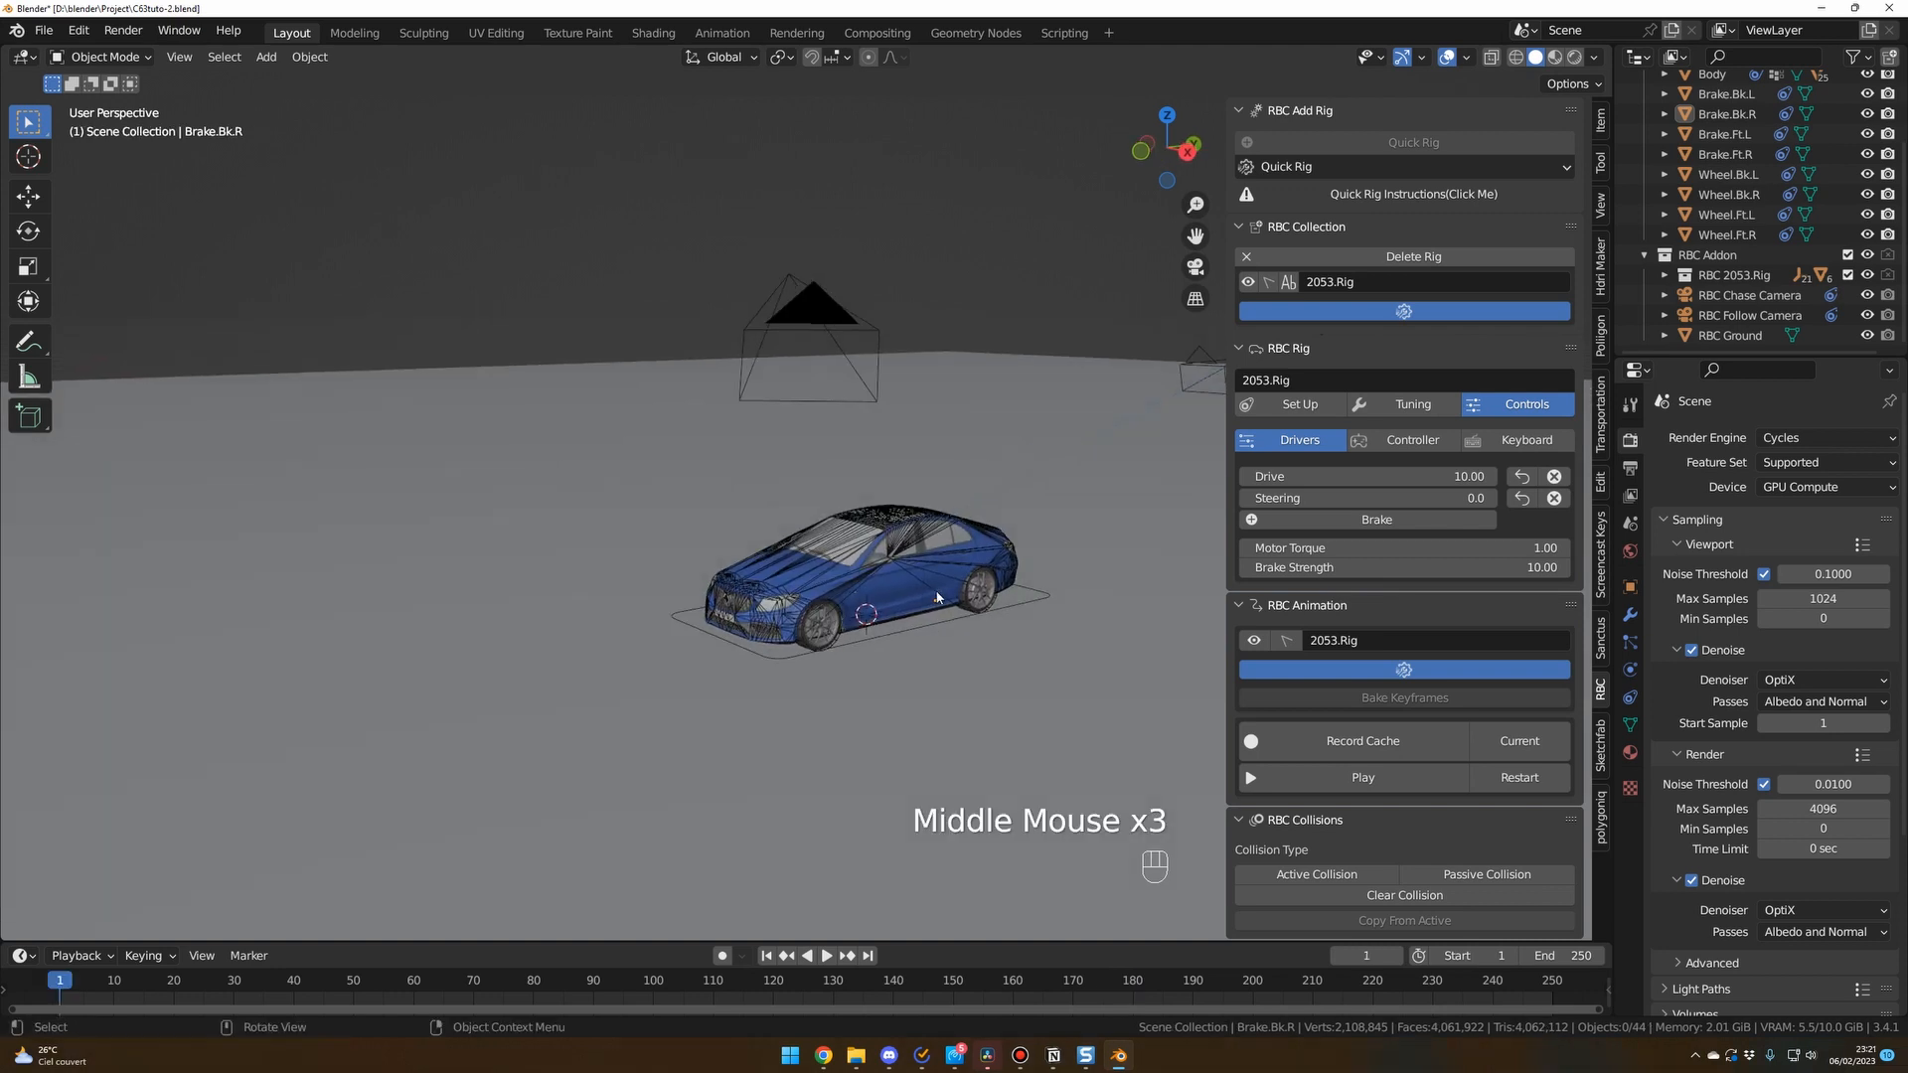
{"action": "scroll", "coordinate": [920, 601], "scroll_direction": "up", "scroll_amount": 2}
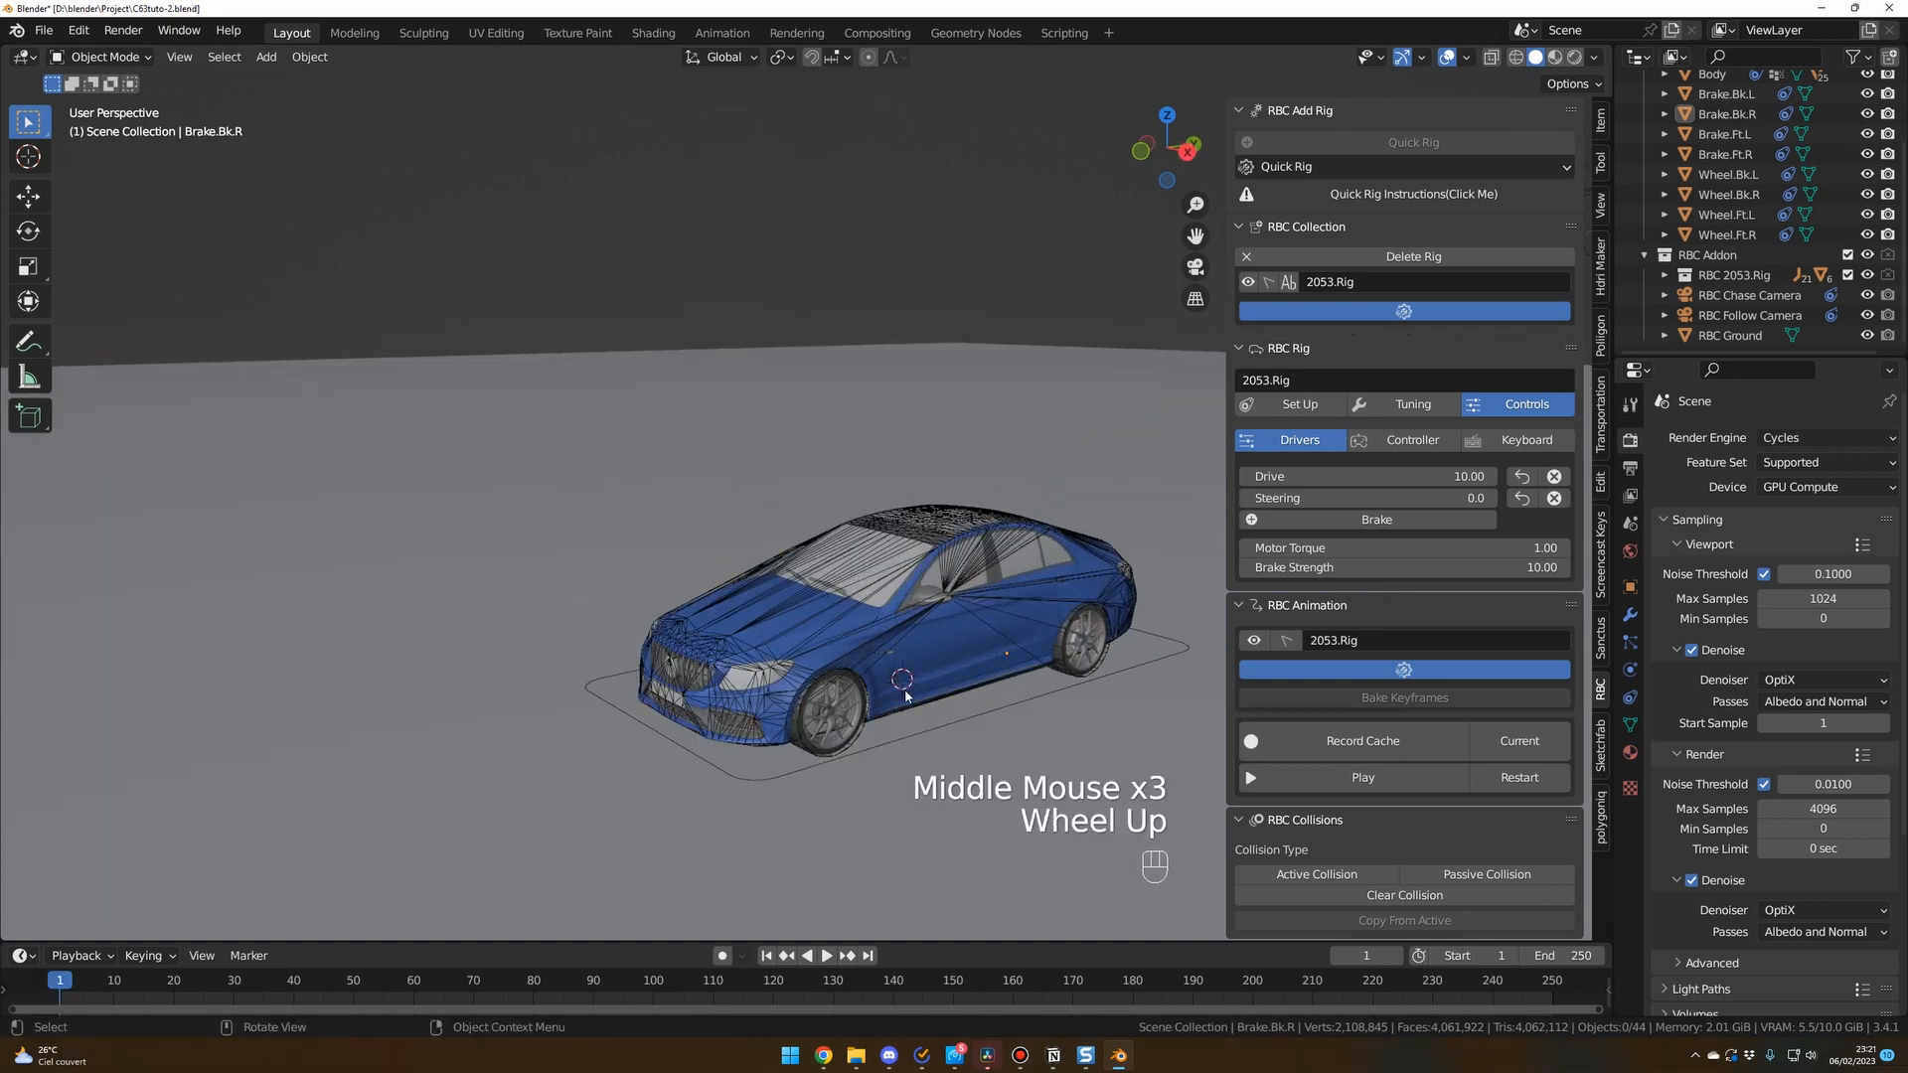
{"action": "middle_click_drag", "start_coordinate": [905, 696], "coordinate": [899, 669]}
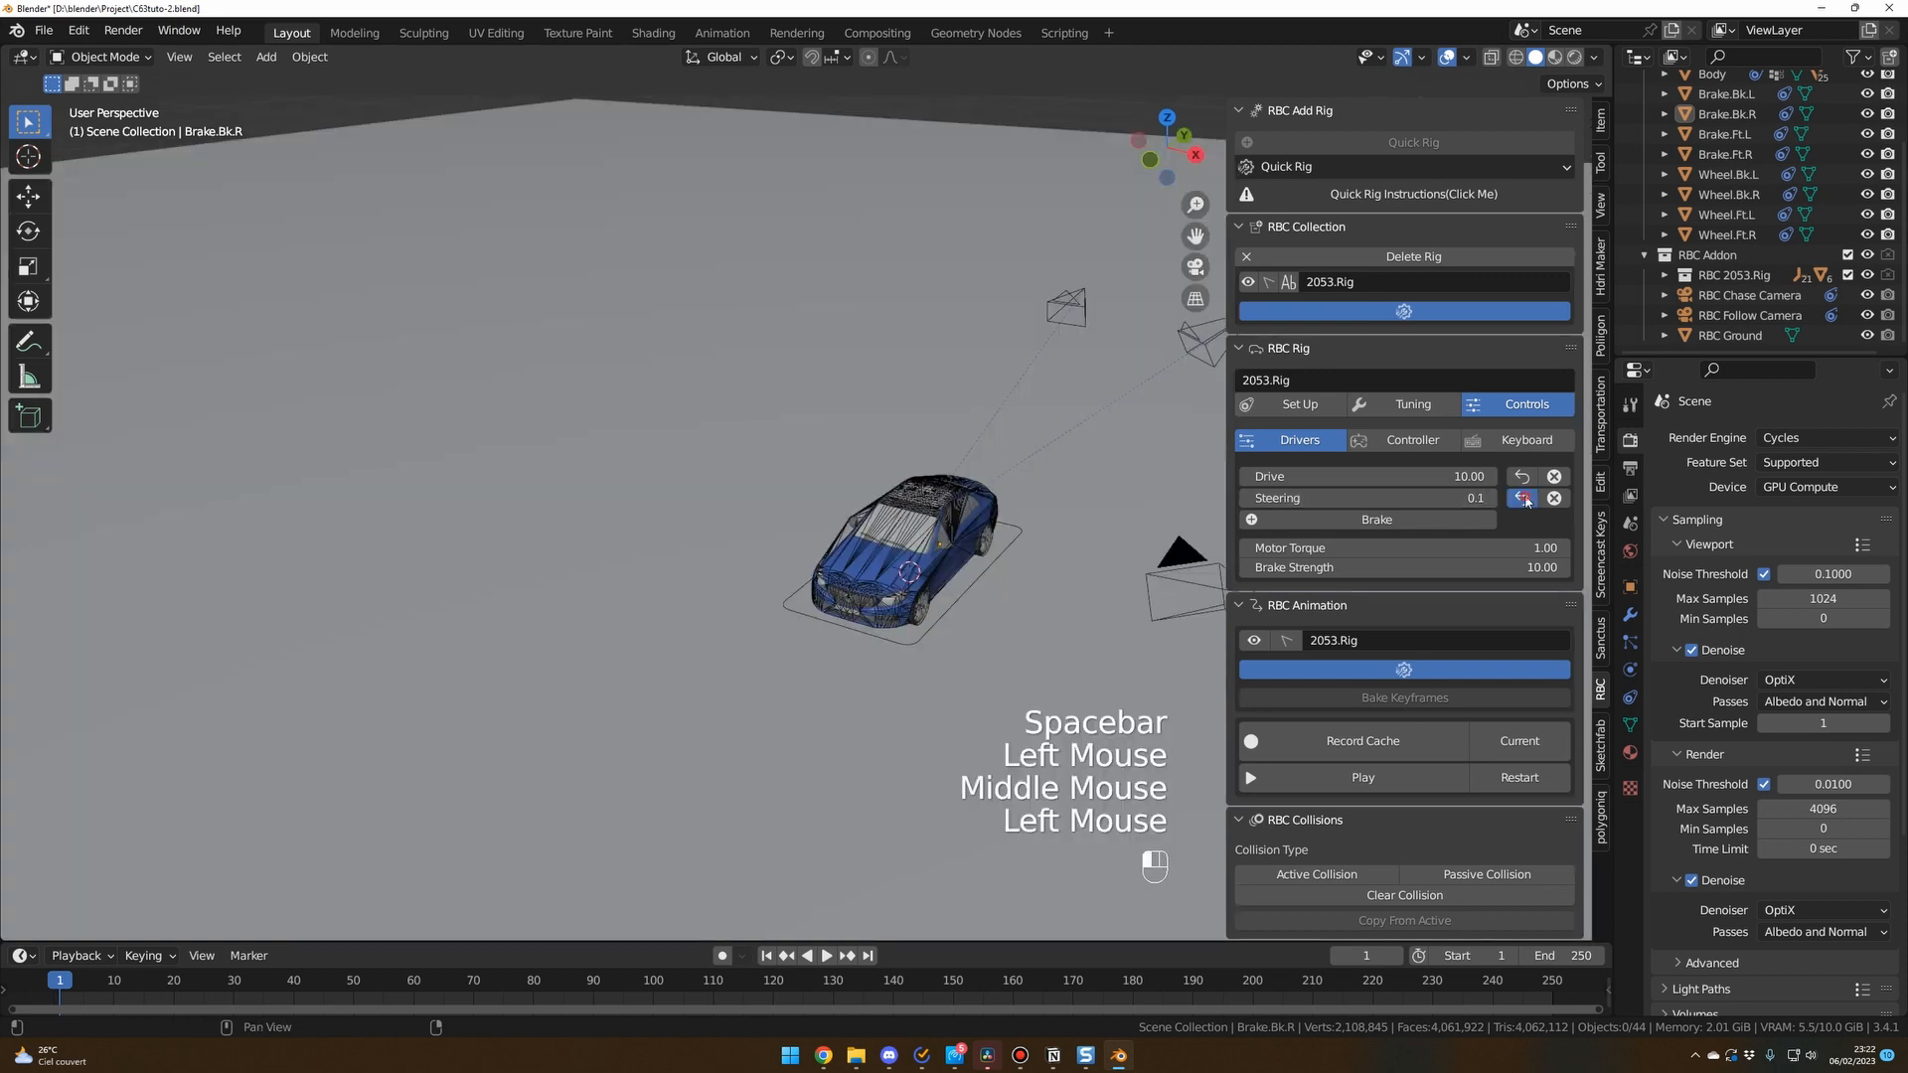
{"action": "middle_click_drag", "start_coordinate": [934, 665], "coordinate": [934, 618]}
{"action": "scroll", "coordinate": [960, 656], "scroll_direction": "up", "scroll_amount": 1}
{"action": "middle_click_drag", "start_coordinate": [934, 618], "coordinate": [721, 608], "text": "shift"}
{"action": "left_click", "coordinate": [1368, 501]}
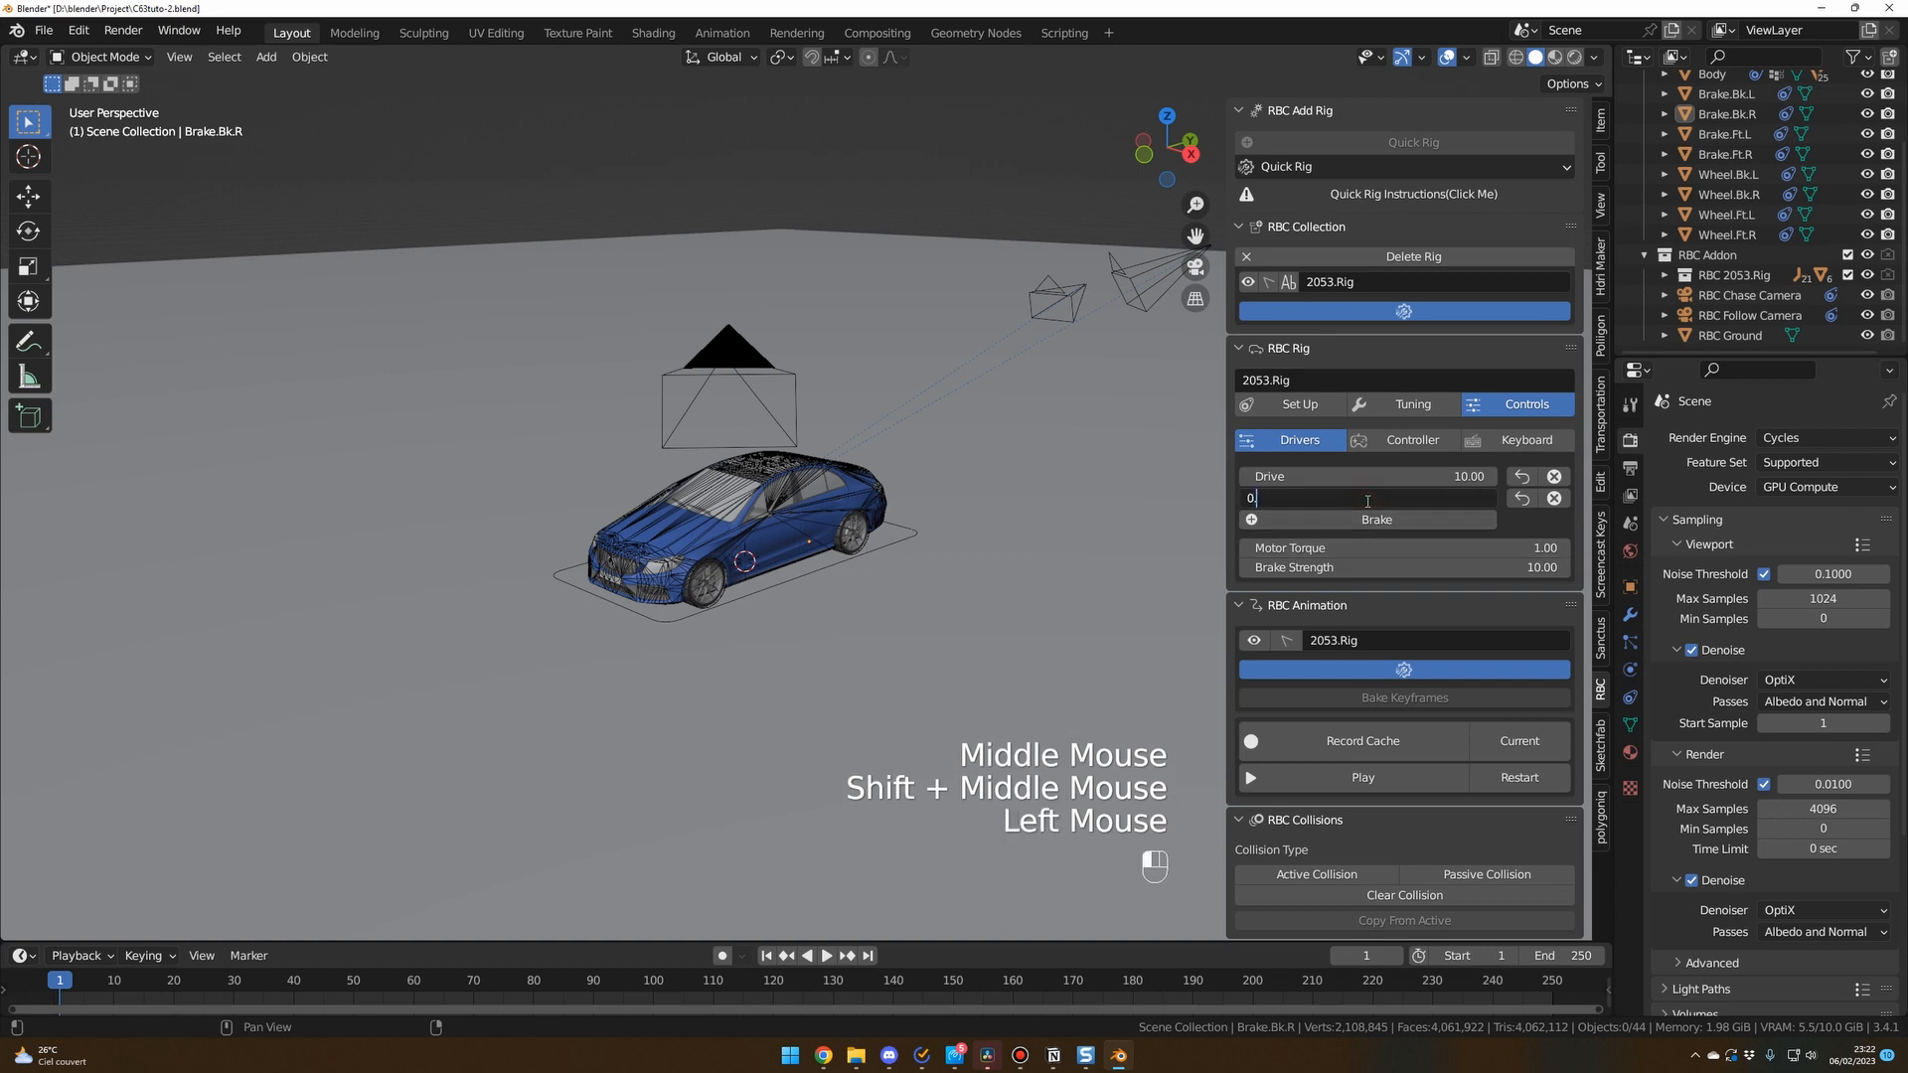
{"action": "type", "text": "0.5"}
{"action": "key", "text": "Return"}
Play the simulation and follow the car from several angles to examine how it turns.
{"action": "middle_click_drag", "start_coordinate": [962, 616], "coordinate": [997, 601]}
{"action": "key", "text": "space"}
{"action": "middle_click_drag", "start_coordinate": [795, 631], "coordinate": [1034, 696]}
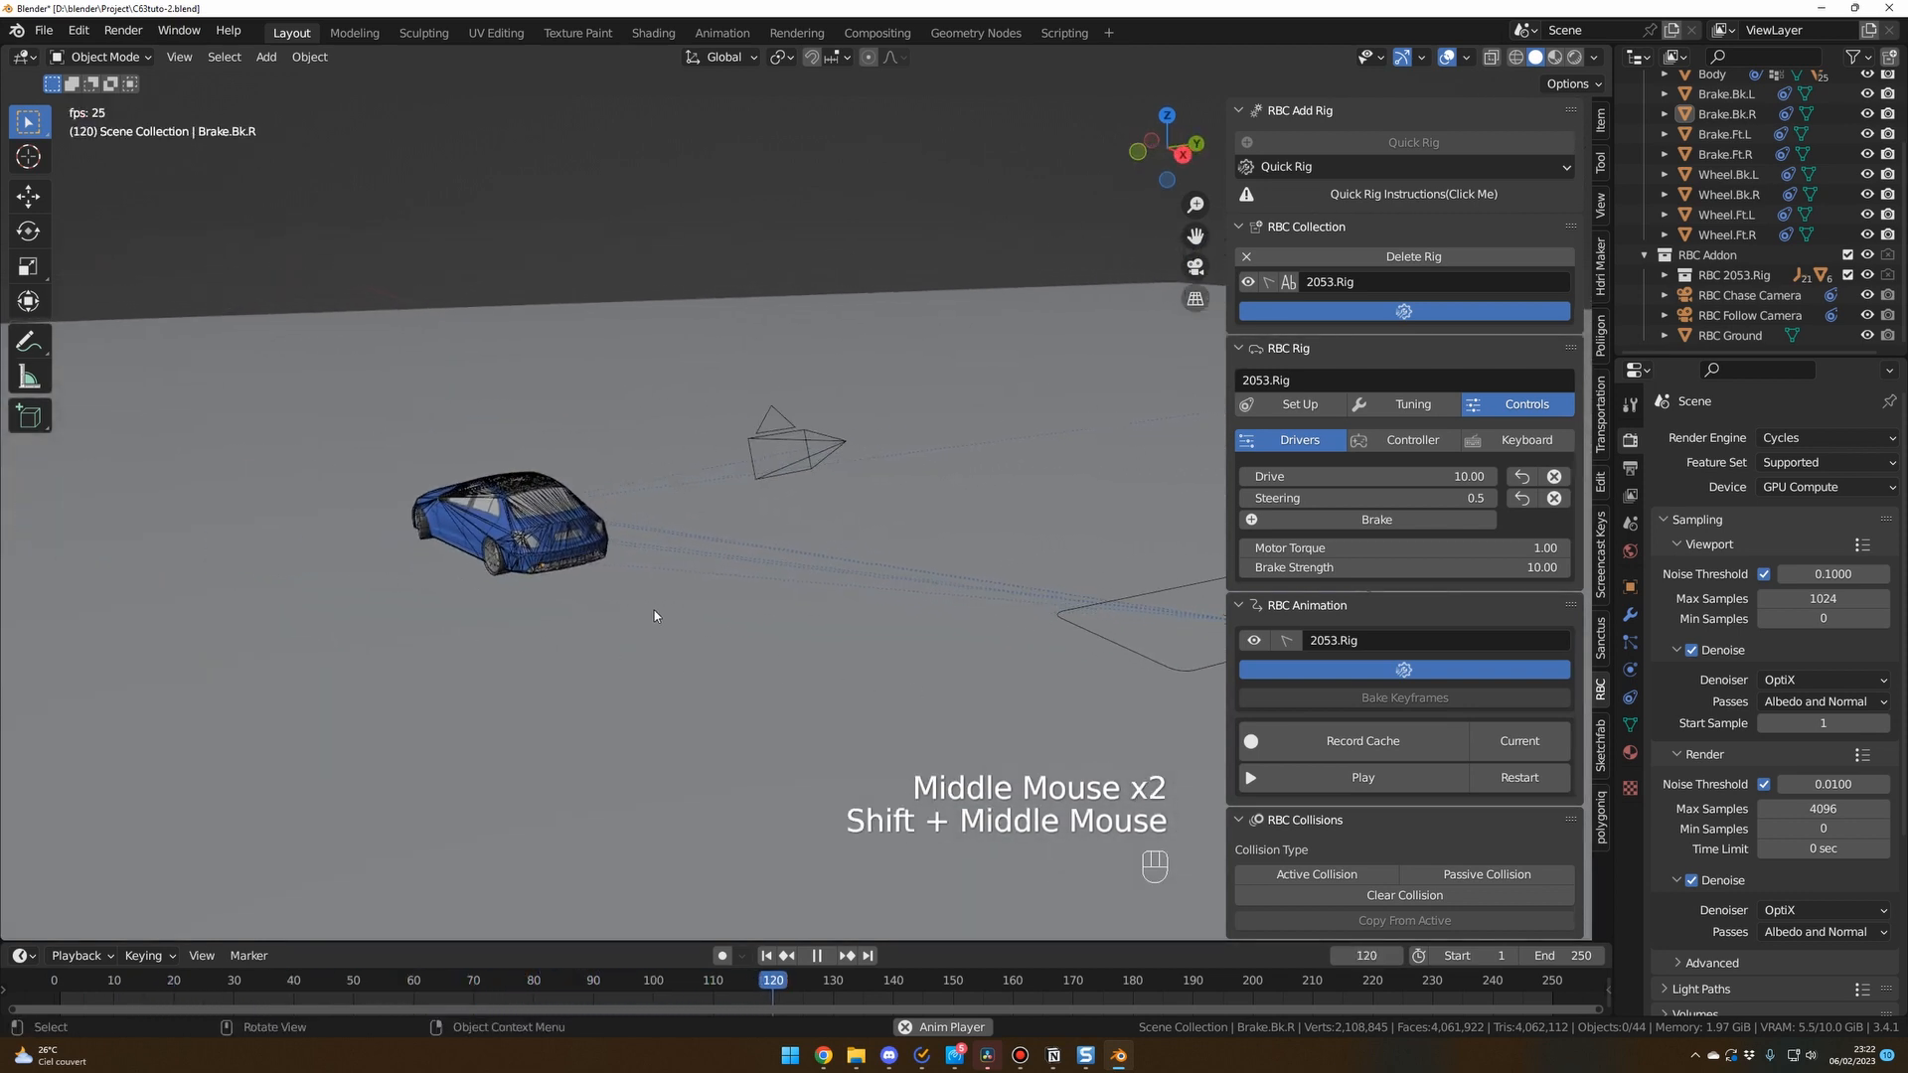
{"action": "middle_click_drag", "start_coordinate": [670, 612], "coordinate": [807, 516]}
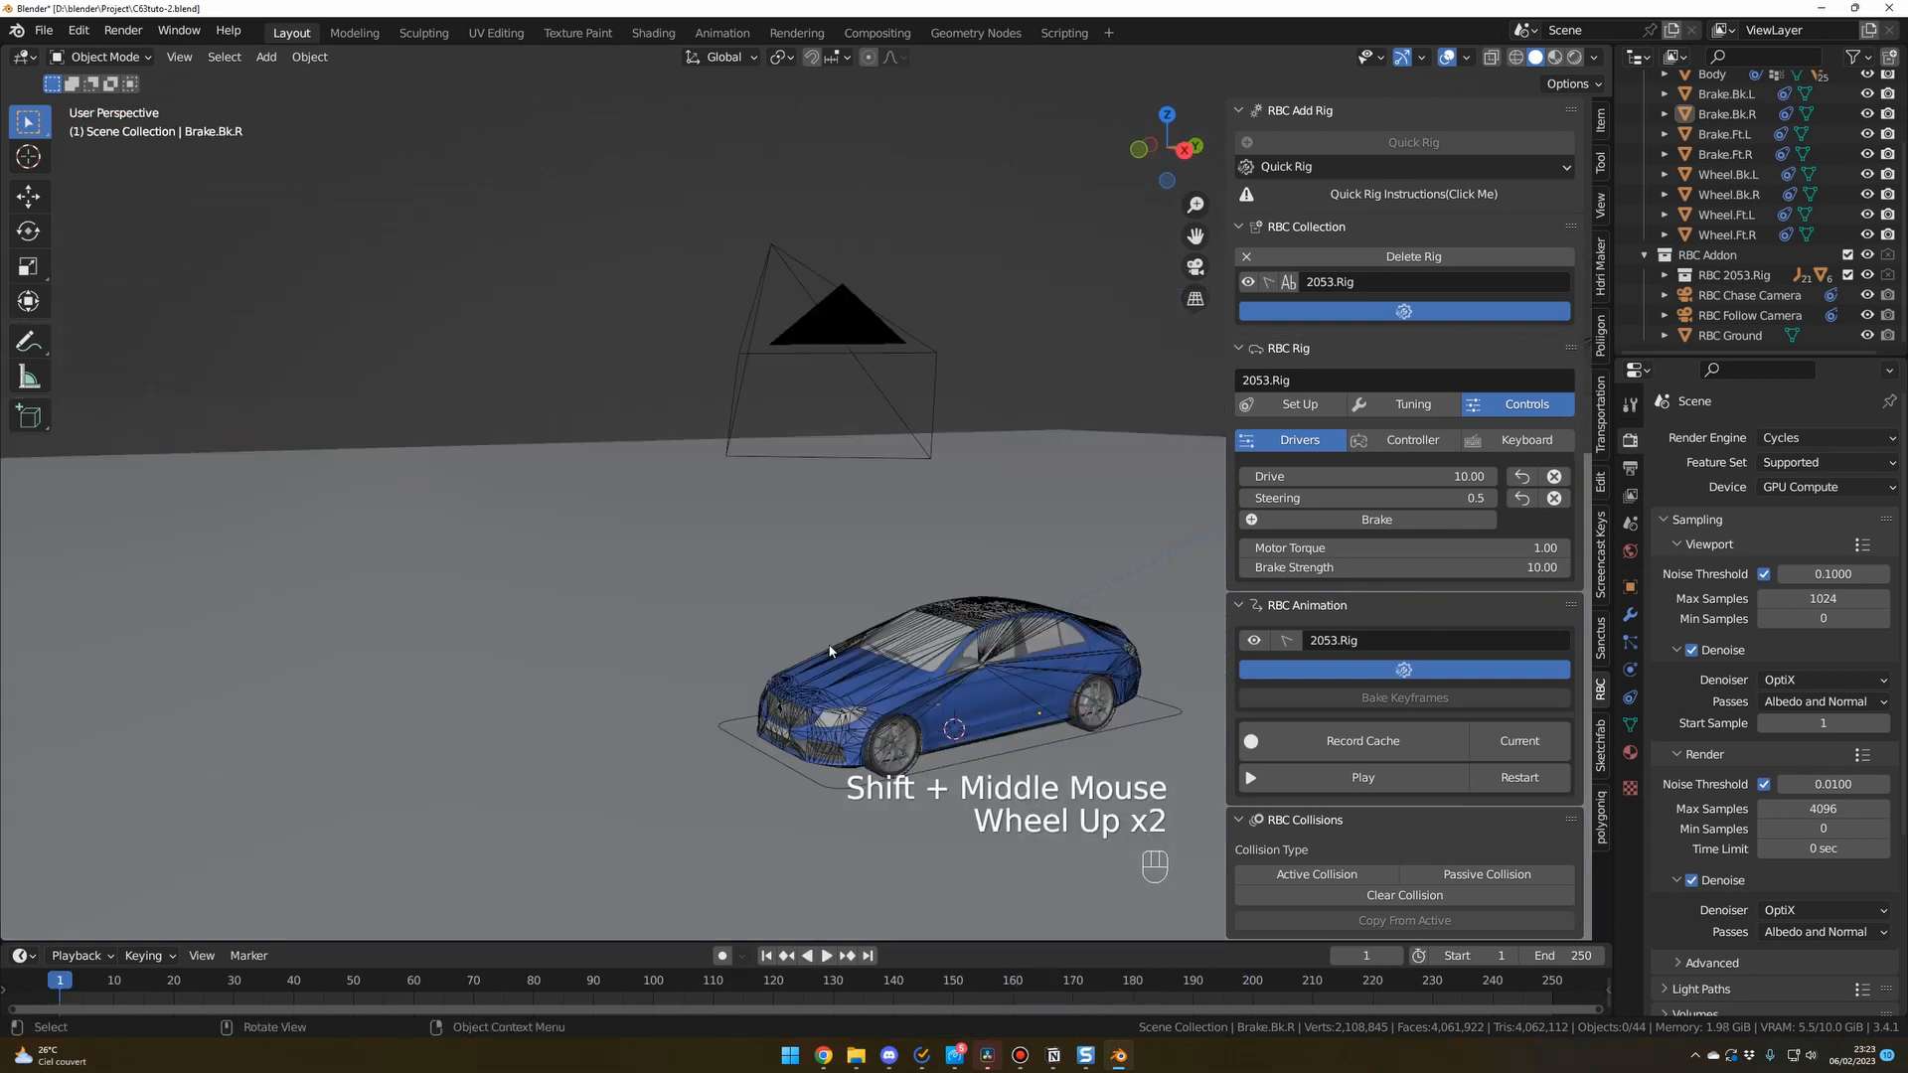
Set the quick rig's Drive to 40 and start playing the simulation to test the faster turn.
{"action": "middle_click_drag", "start_coordinate": [861, 684], "coordinate": [792, 654]}
{"action": "scroll", "coordinate": [775, 635], "scroll_direction": "down", "scroll_amount": 1}
{"action": "scroll", "coordinate": [776, 635], "scroll_direction": "down", "scroll_amount": 1}
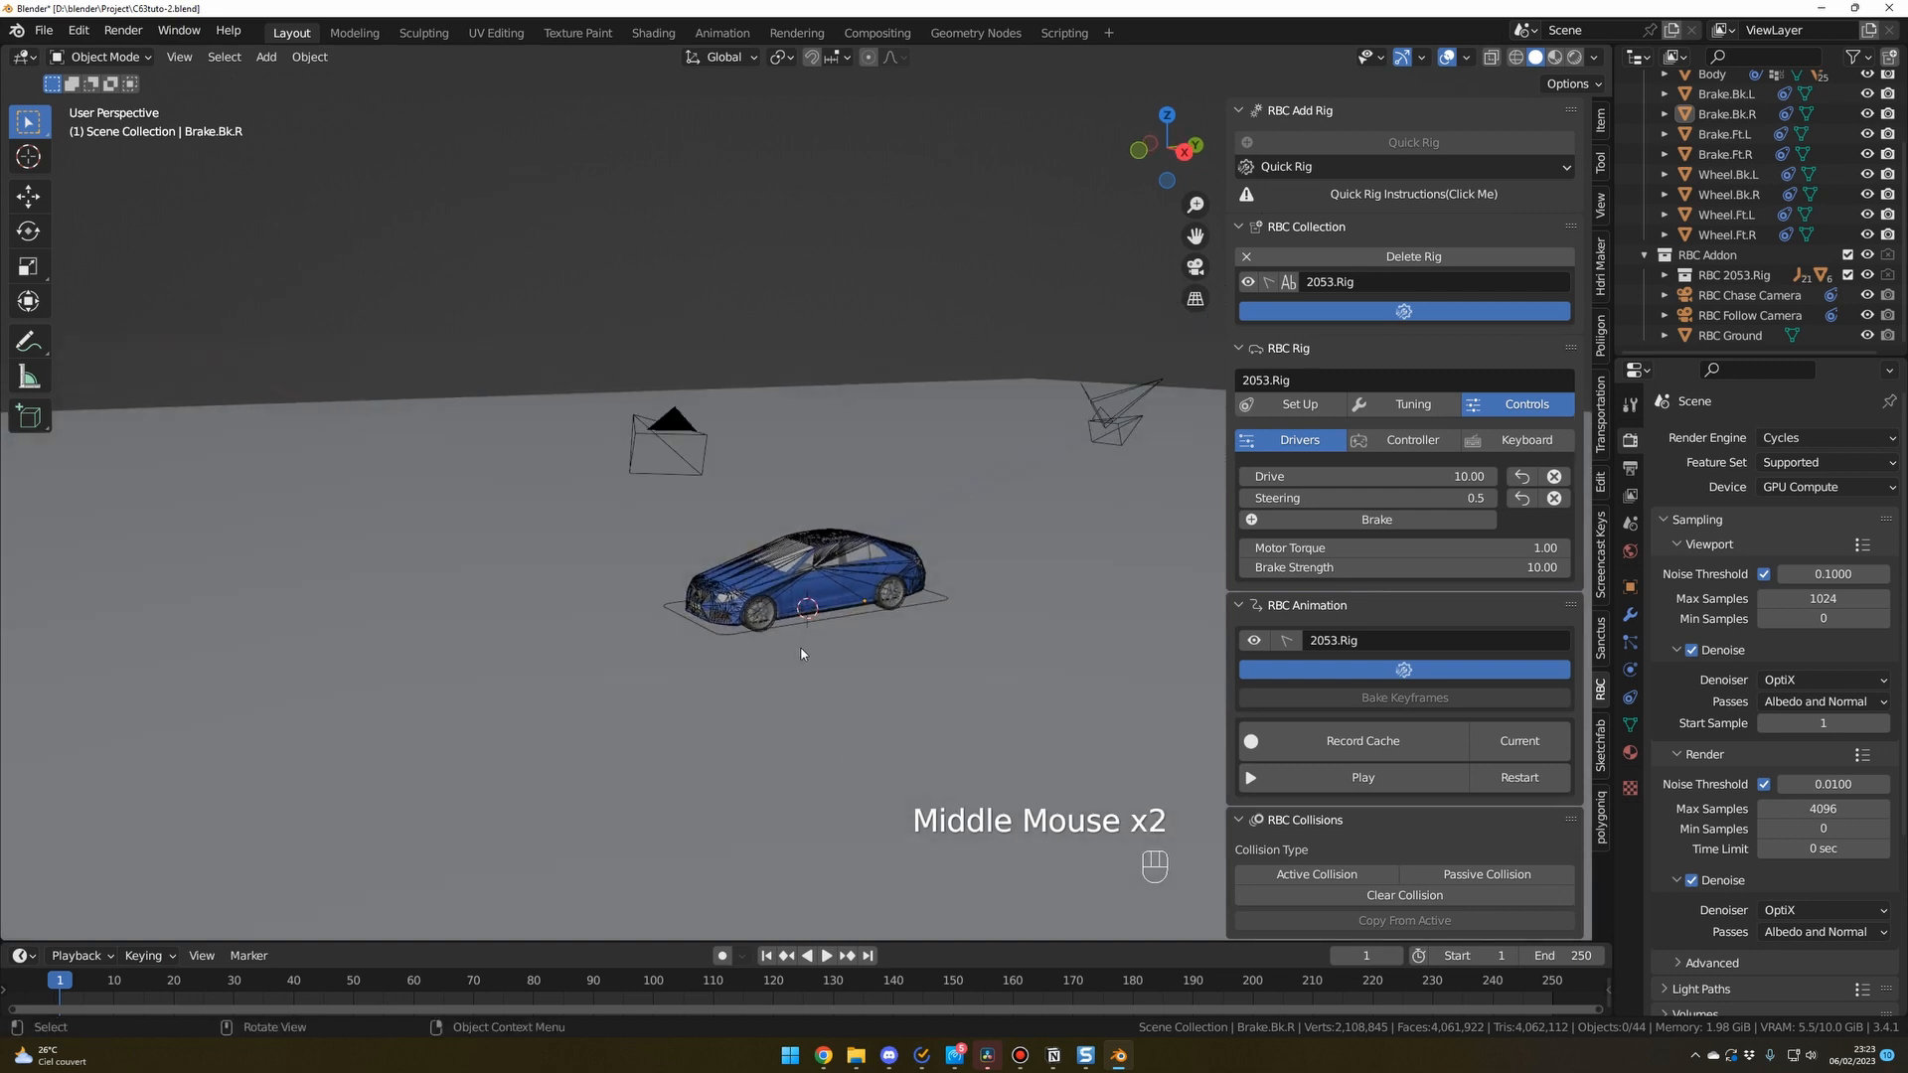
{"action": "left_click", "coordinate": [1350, 470]}
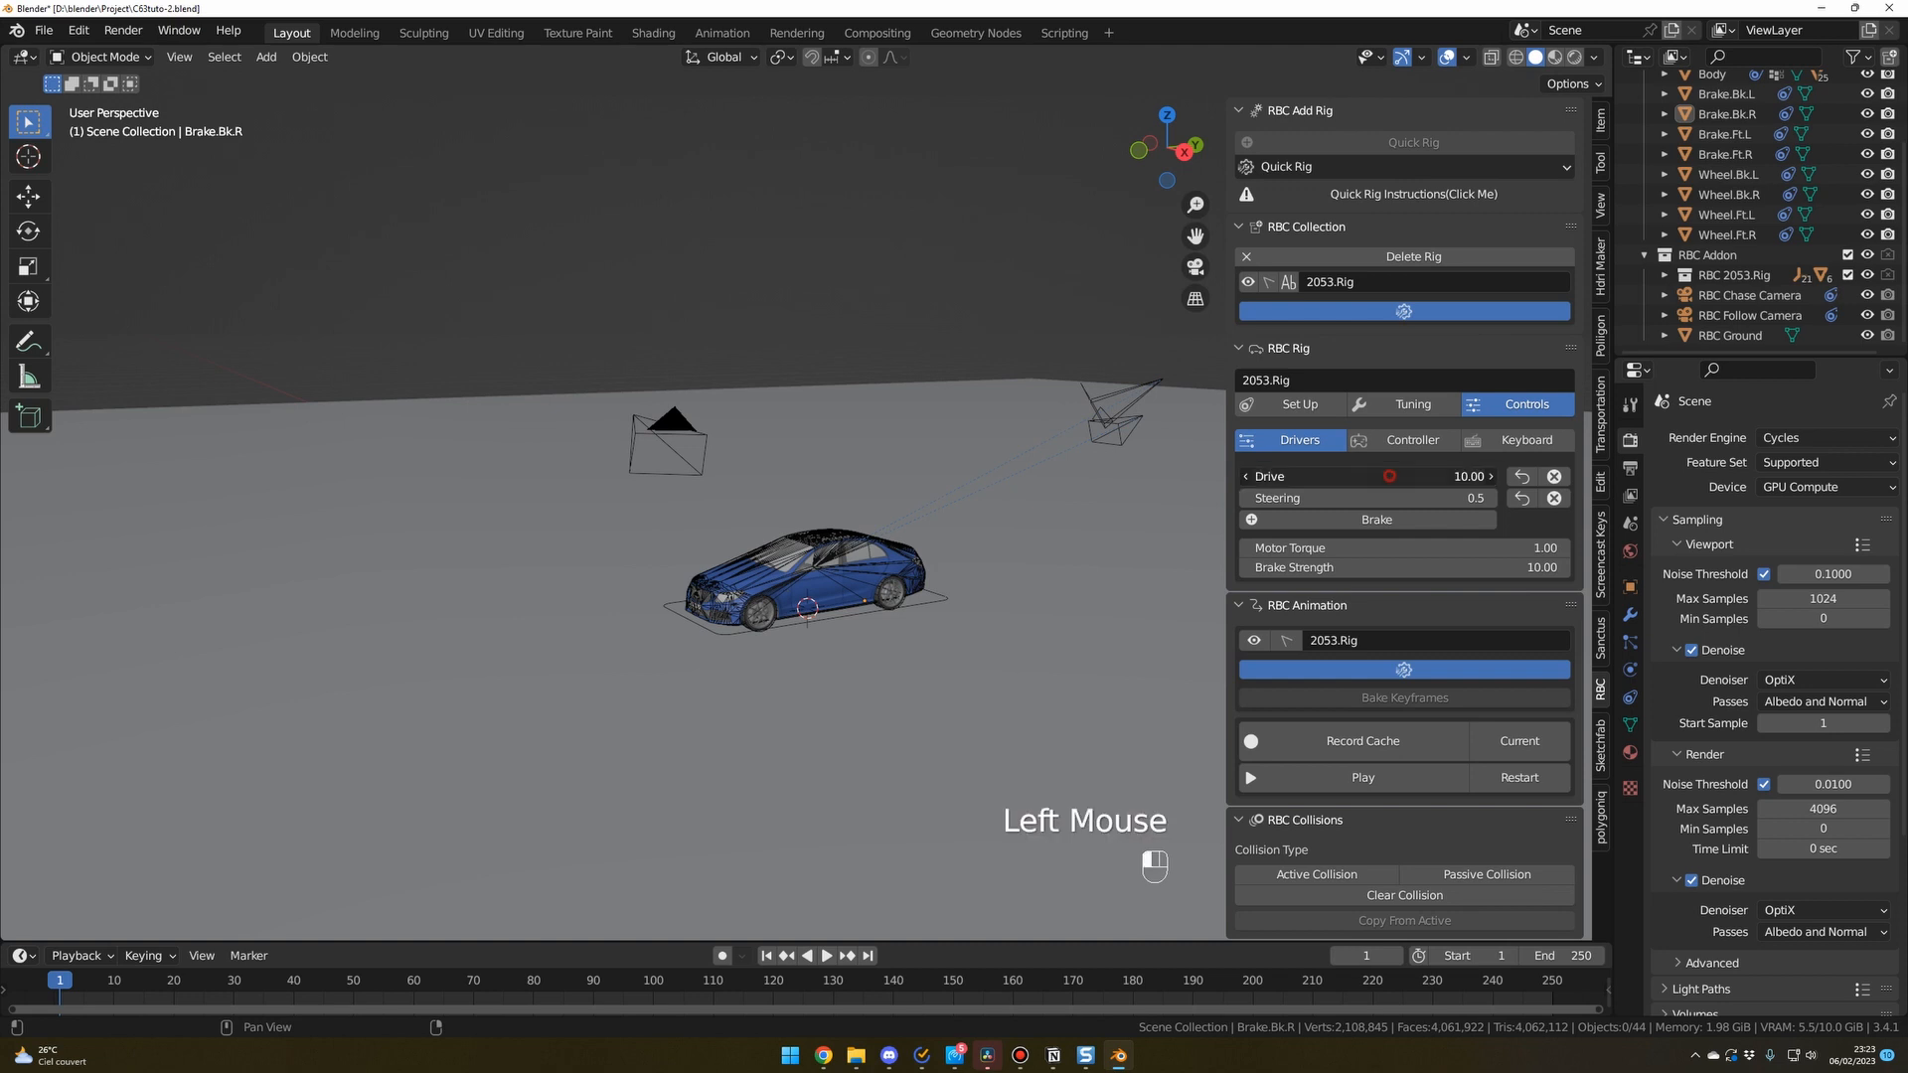
{"action": "type", "text": "40"}
{"action": "key", "text": "Return"}
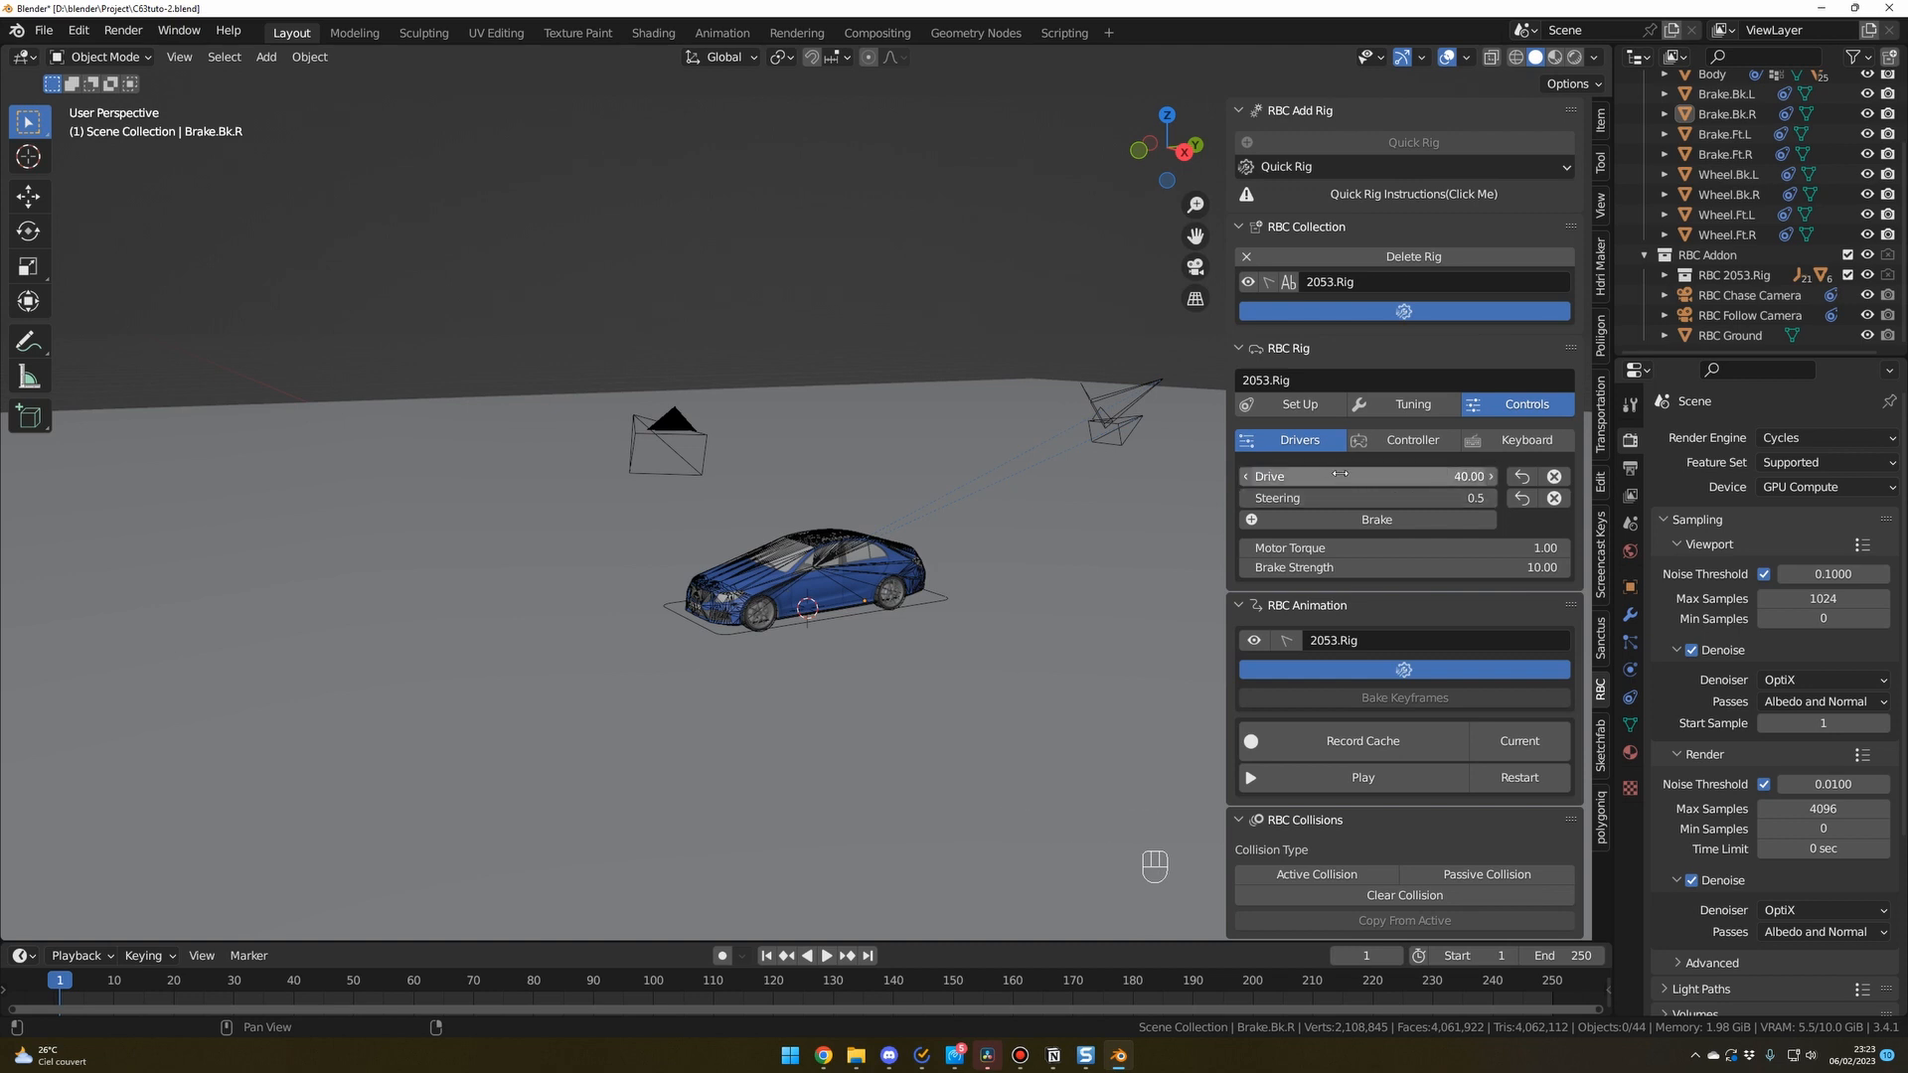
{"action": "left_click", "coordinate": [895, 290]}
{"action": "key", "text": "space"}
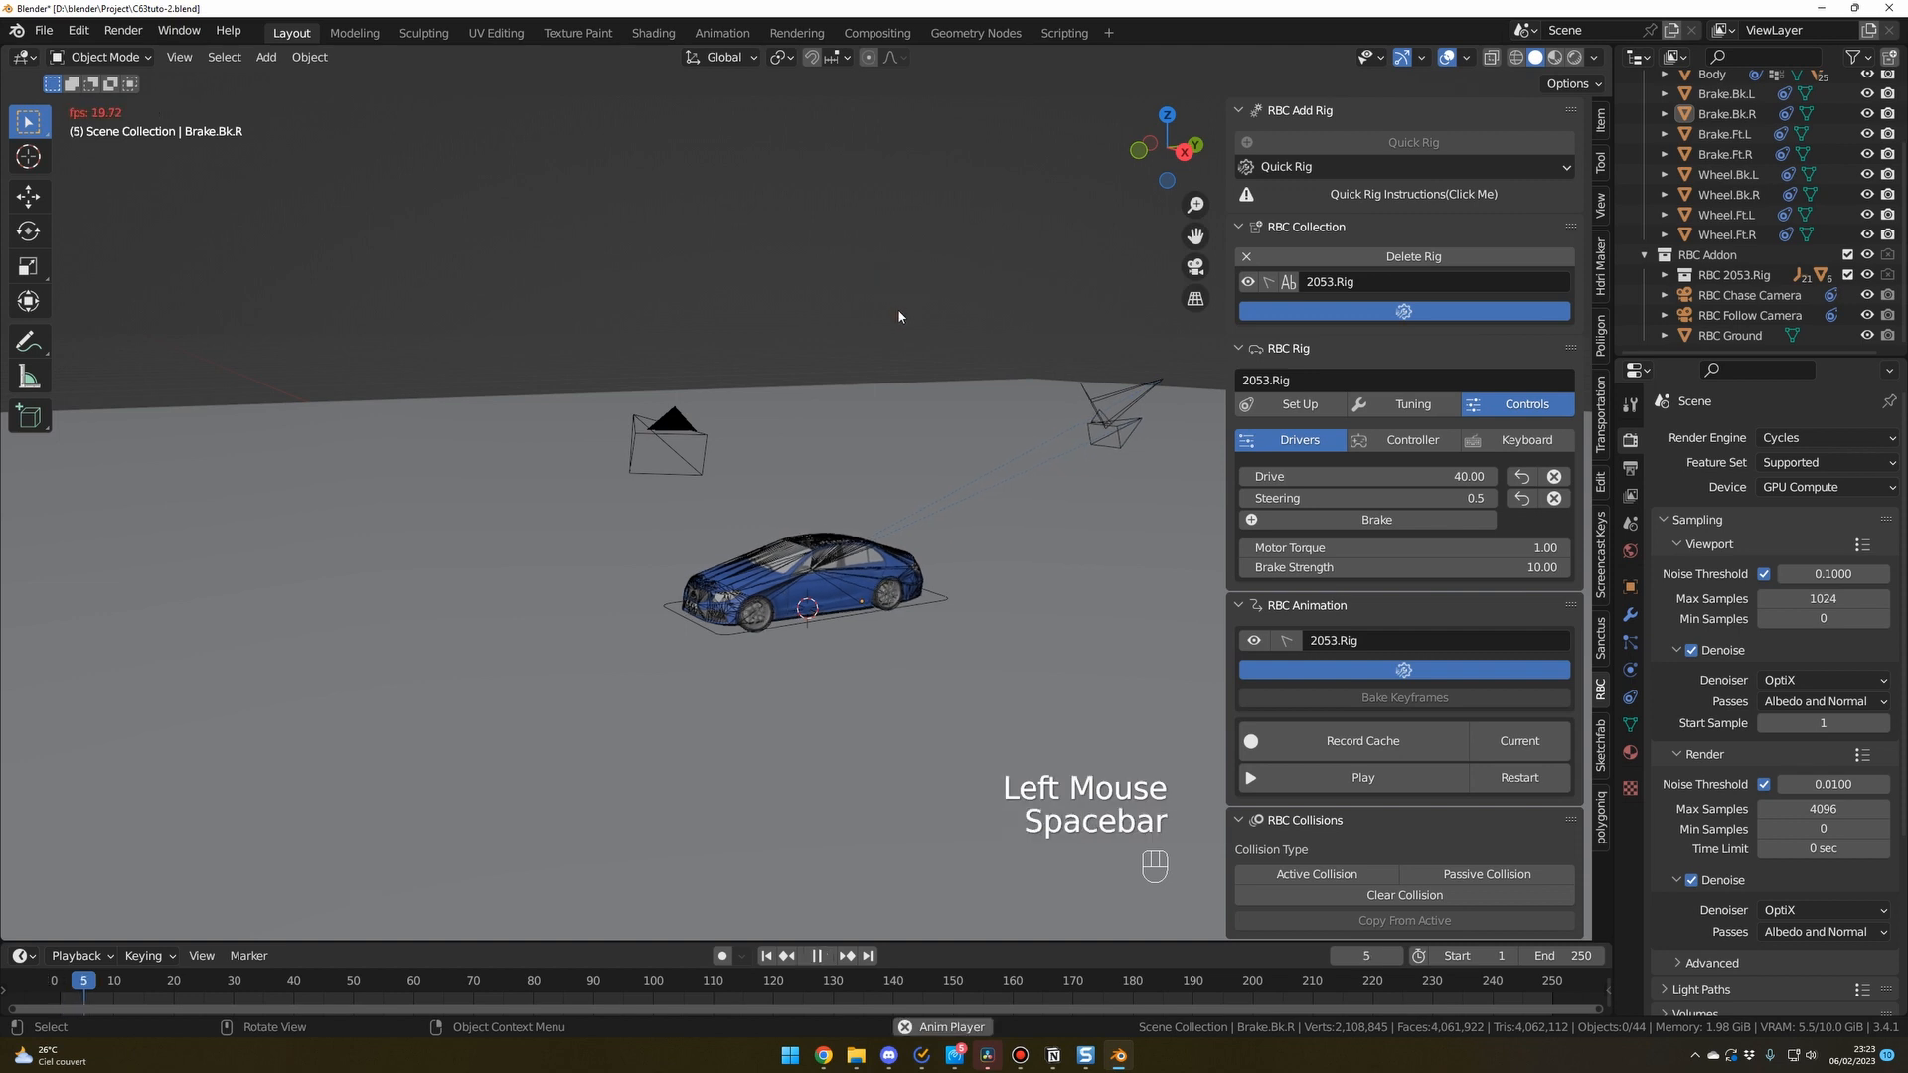
Examine how the car takes the faster turn, stop playback and view the car back at the first frame.
{"action": "middle_click", "coordinate": [668, 690]}
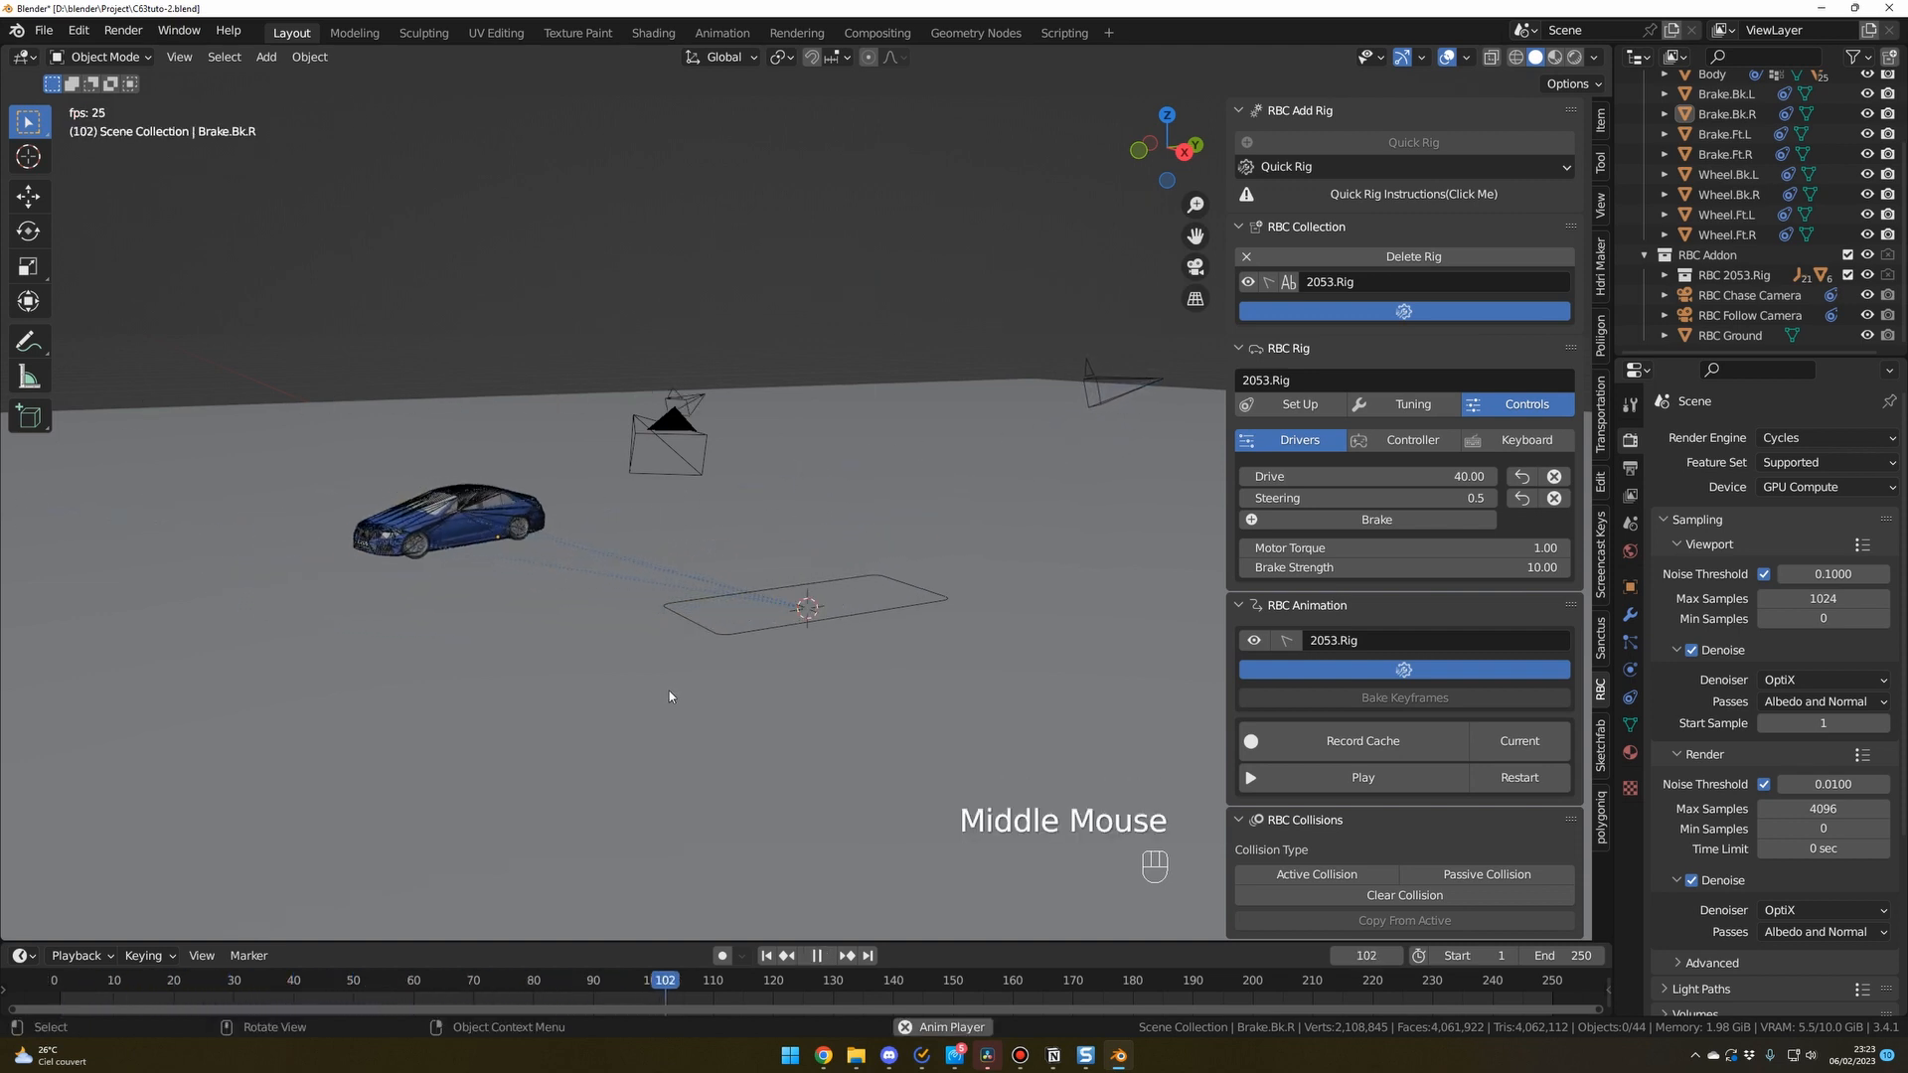
{"action": "key", "text": "space"}
{"action": "mouse_move", "coordinate": [670, 695]}
{"action": "middle_mouse_down"}
{"action": "mouse_move", "coordinate": [807, 688]}
{"action": "mouse_move", "coordinate": [701, 709]}
{"action": "middle_mouse_up"}
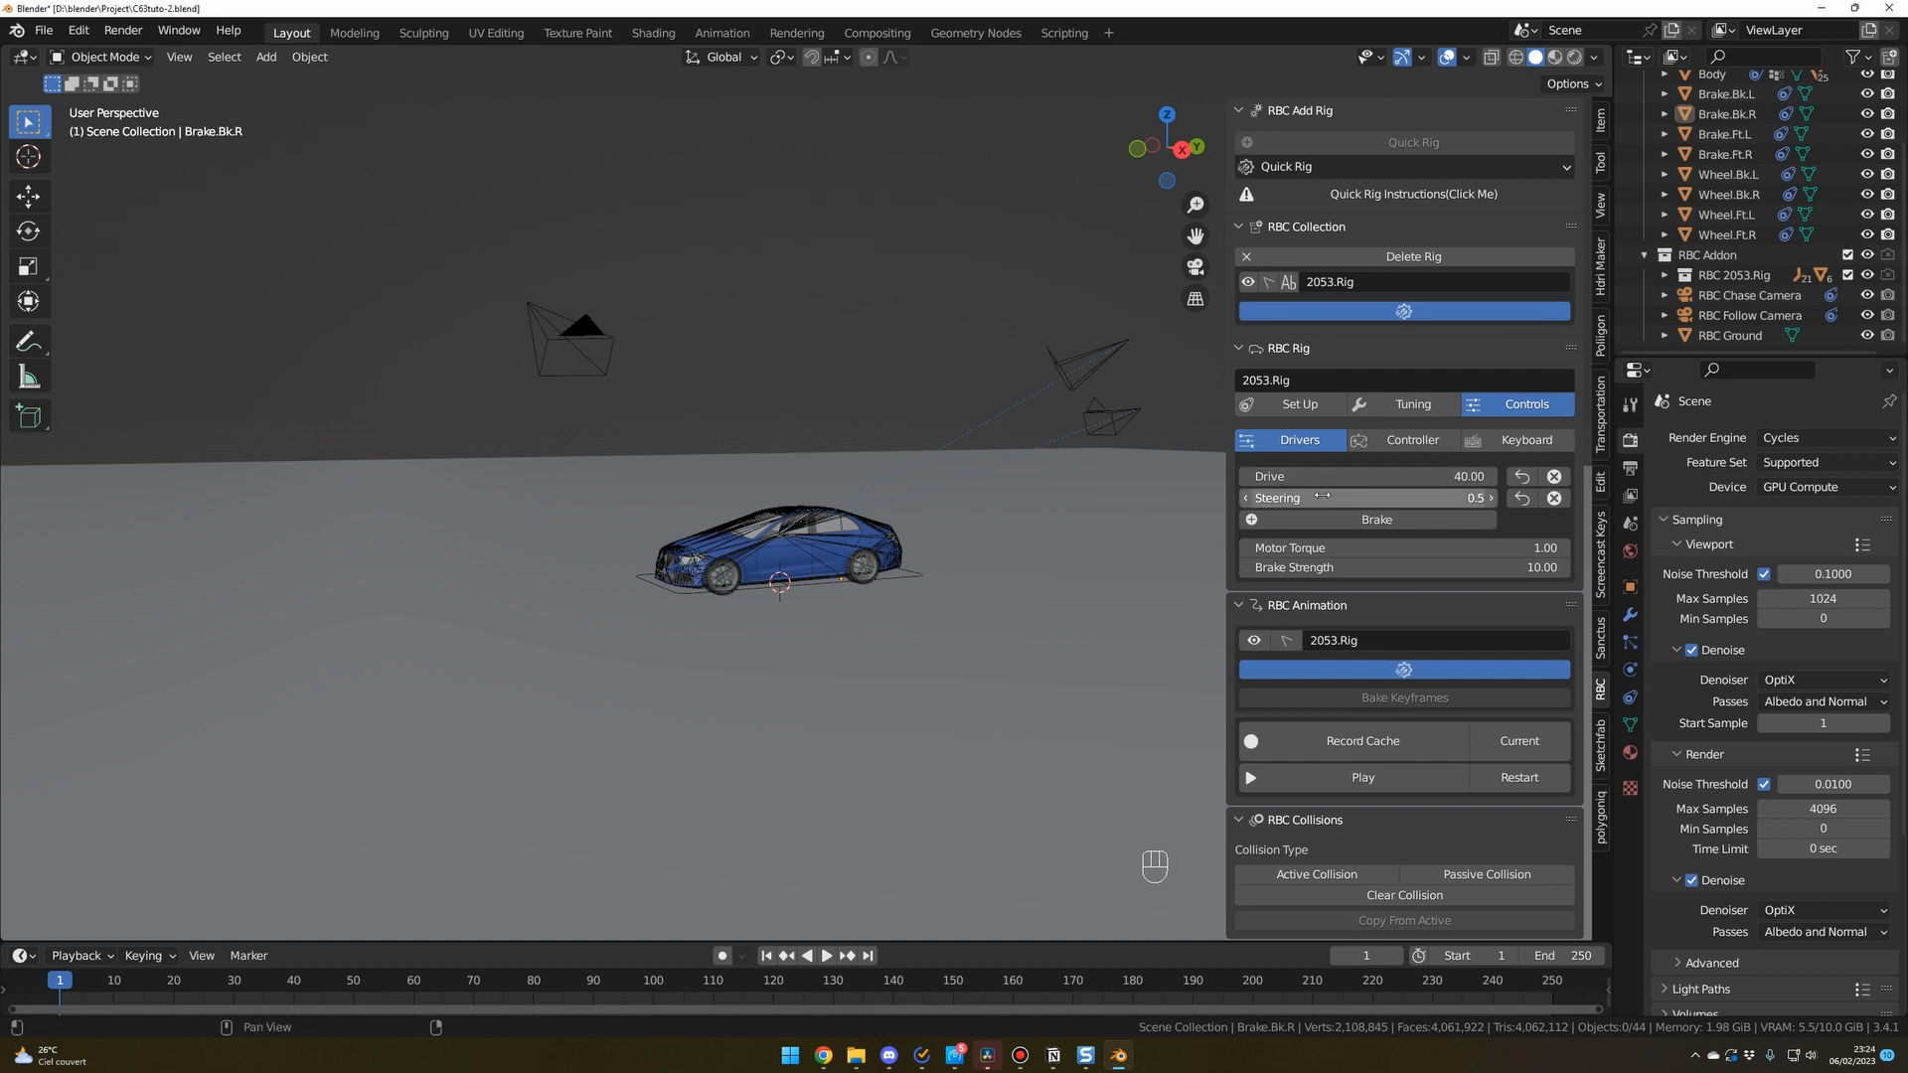
{"action": "middle_click_drag", "start_coordinate": [968, 714], "coordinate": [944, 717]}
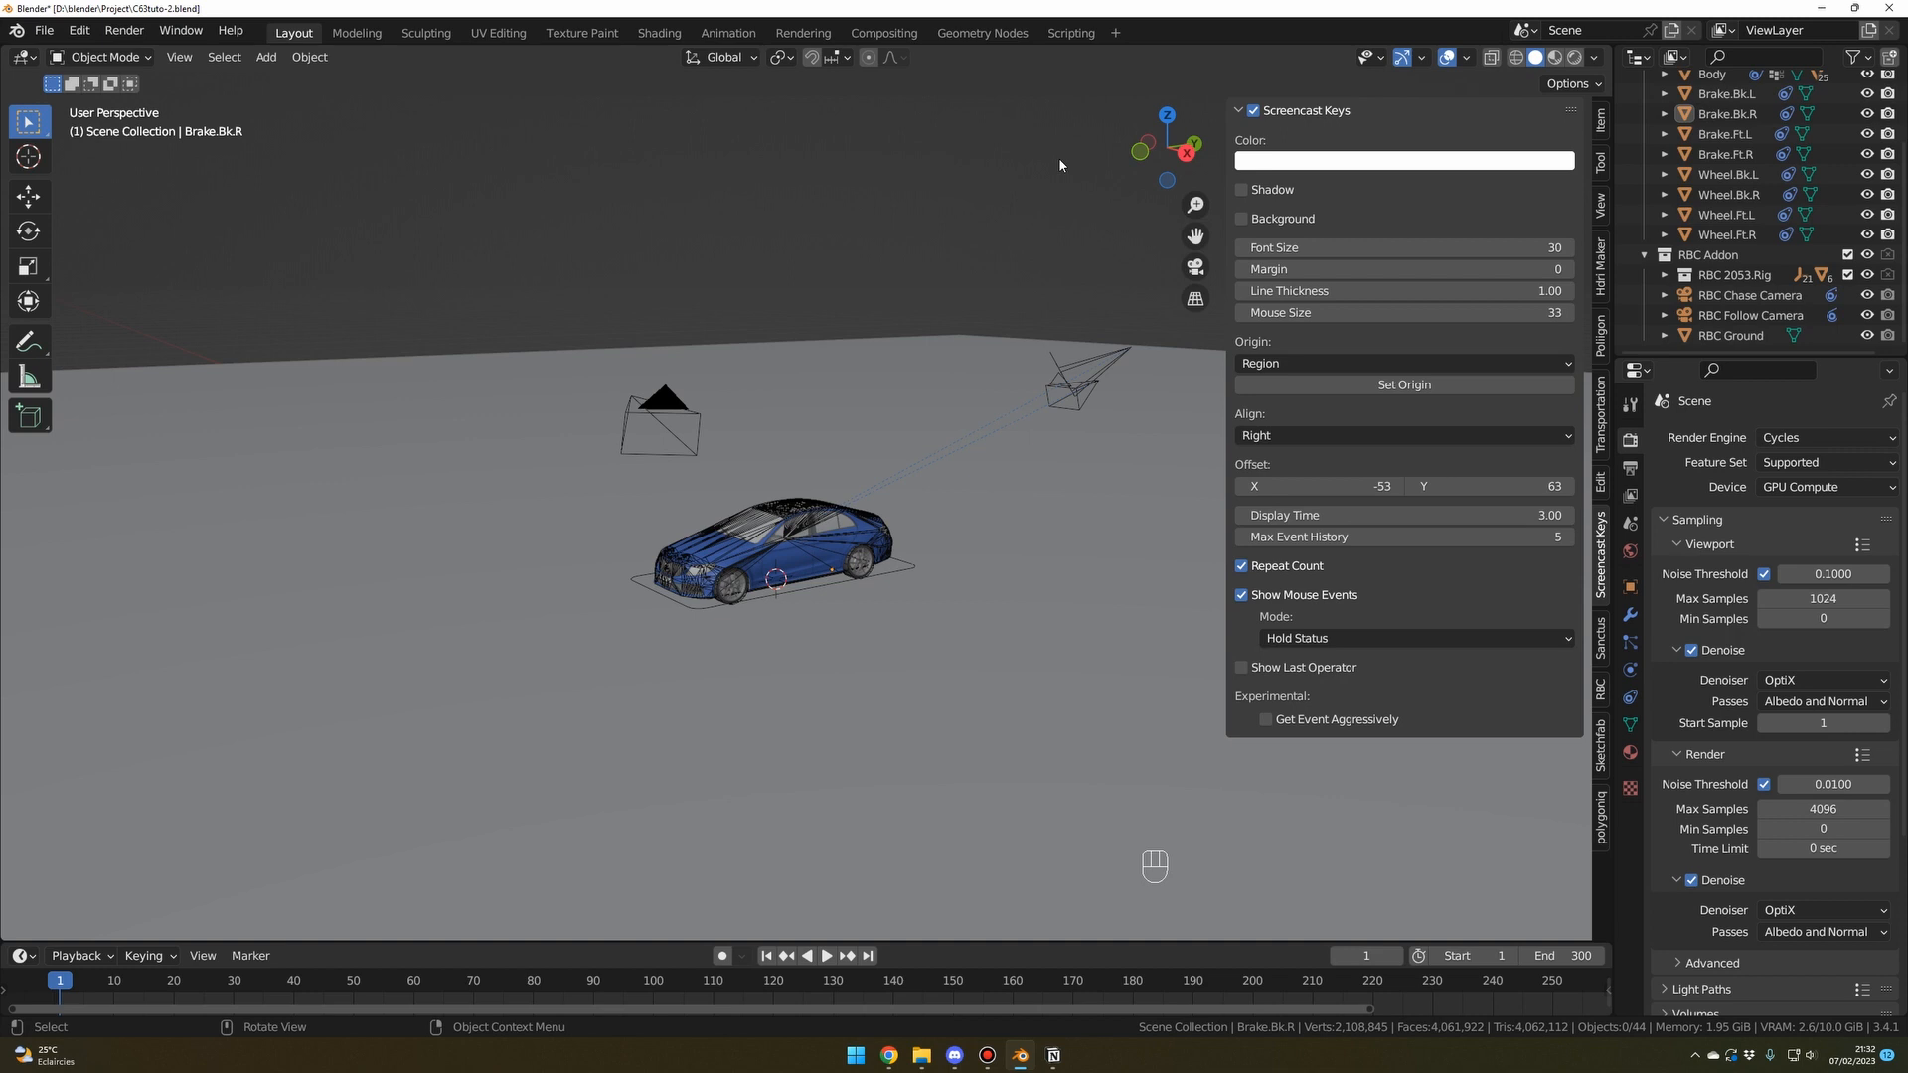
{"action": "left_click", "coordinate": [1573, 957]}
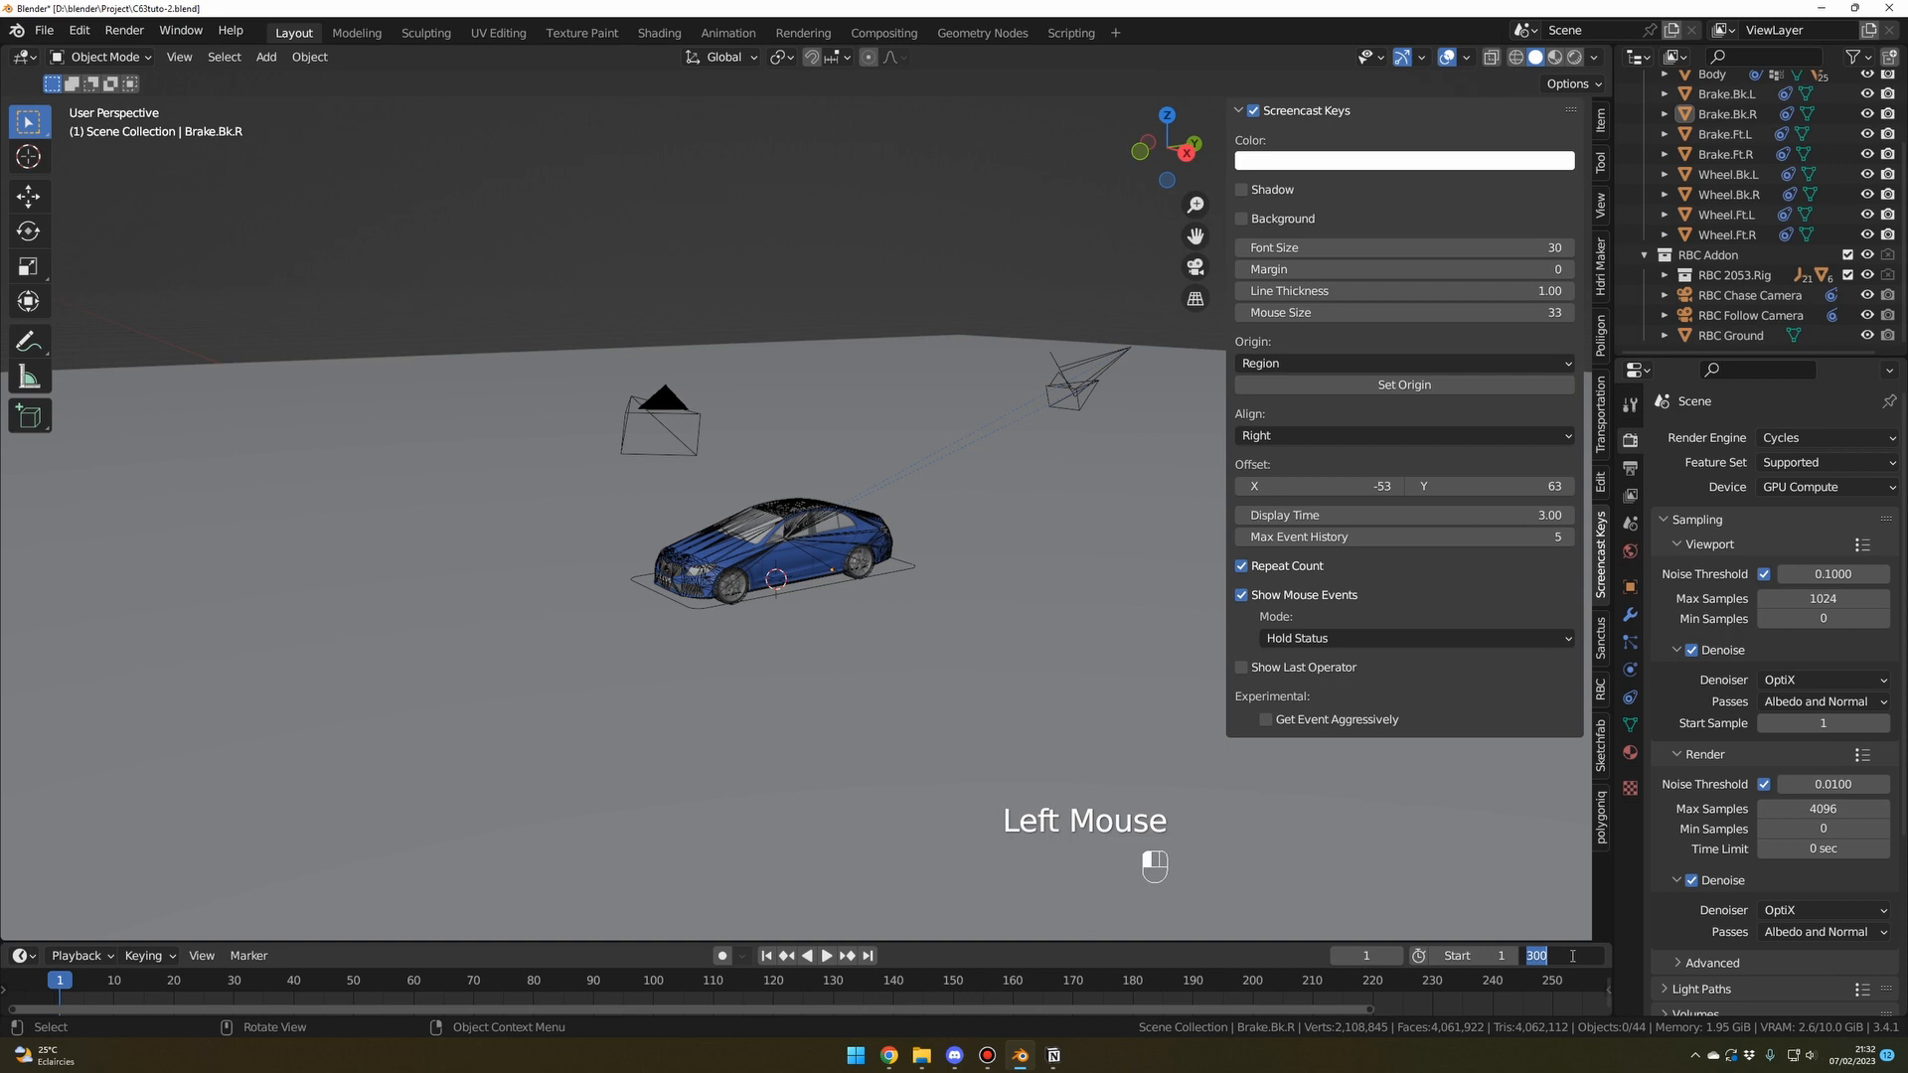
{"action": "type", "text": "350"}
{"action": "key", "text": "Return"}
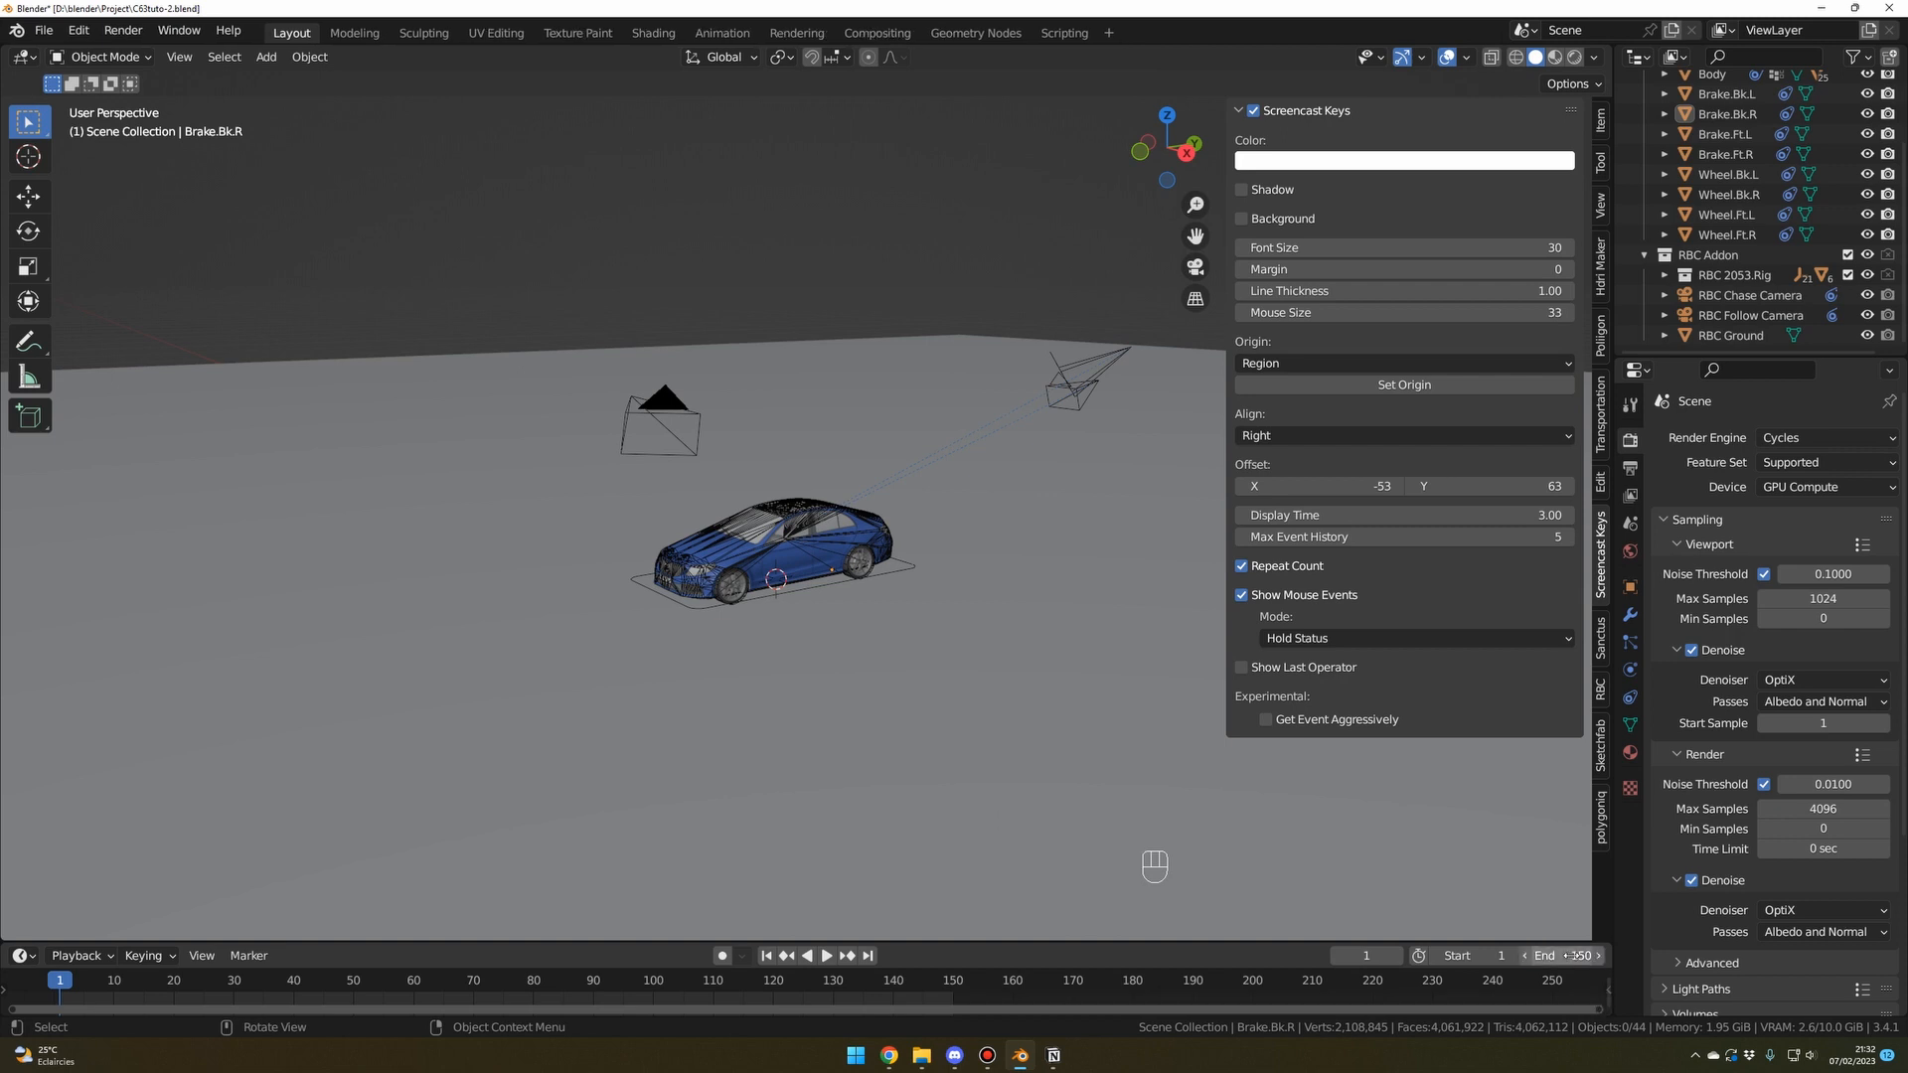
Set the animation's end frame to 300 and enlarge the timeline so the whole frame range fits.
{"action": "left_click", "coordinate": [1573, 956]}
{"action": "type", "text": "2"}
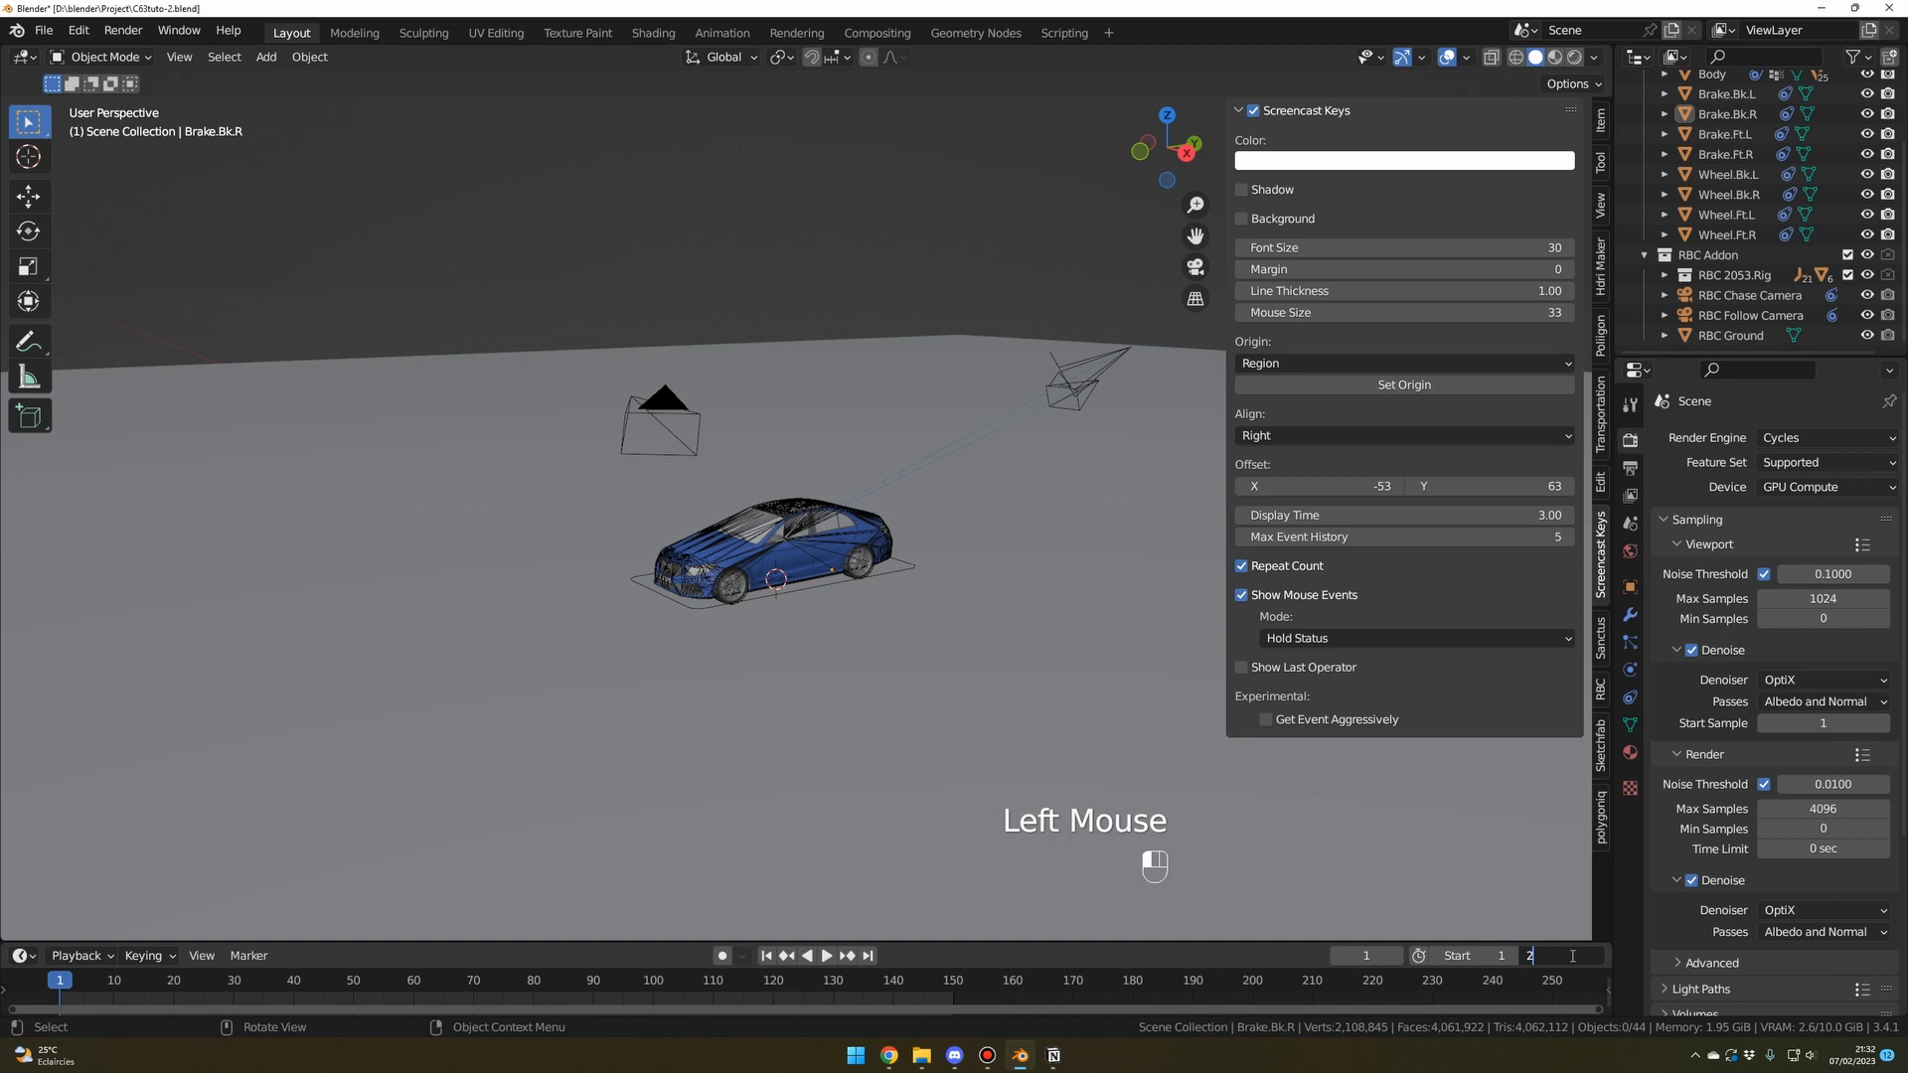
{"action": "type", "text": "00"}
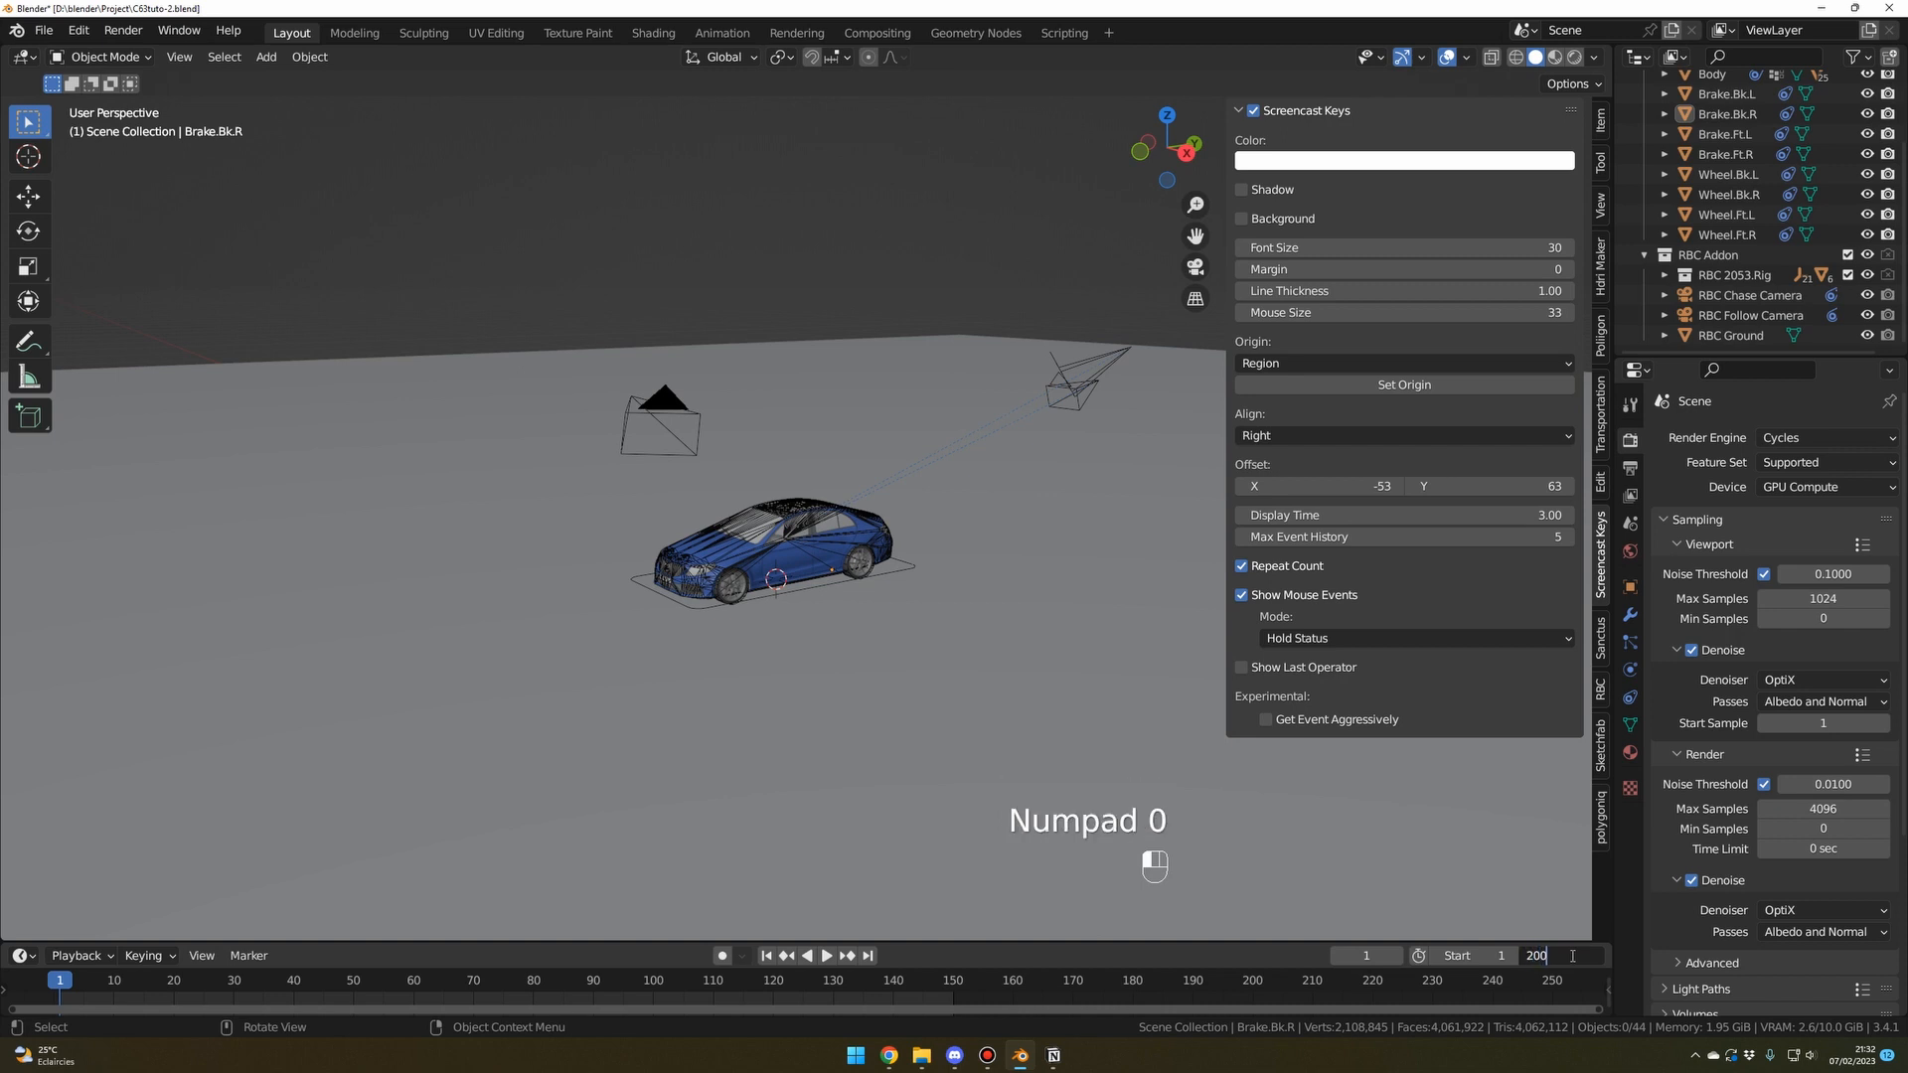
{"action": "key", "text": "BackSpace"}
{"action": "key", "text": "BackSpace"}
{"action": "type", "text": "300"}
{"action": "key", "text": "Return"}
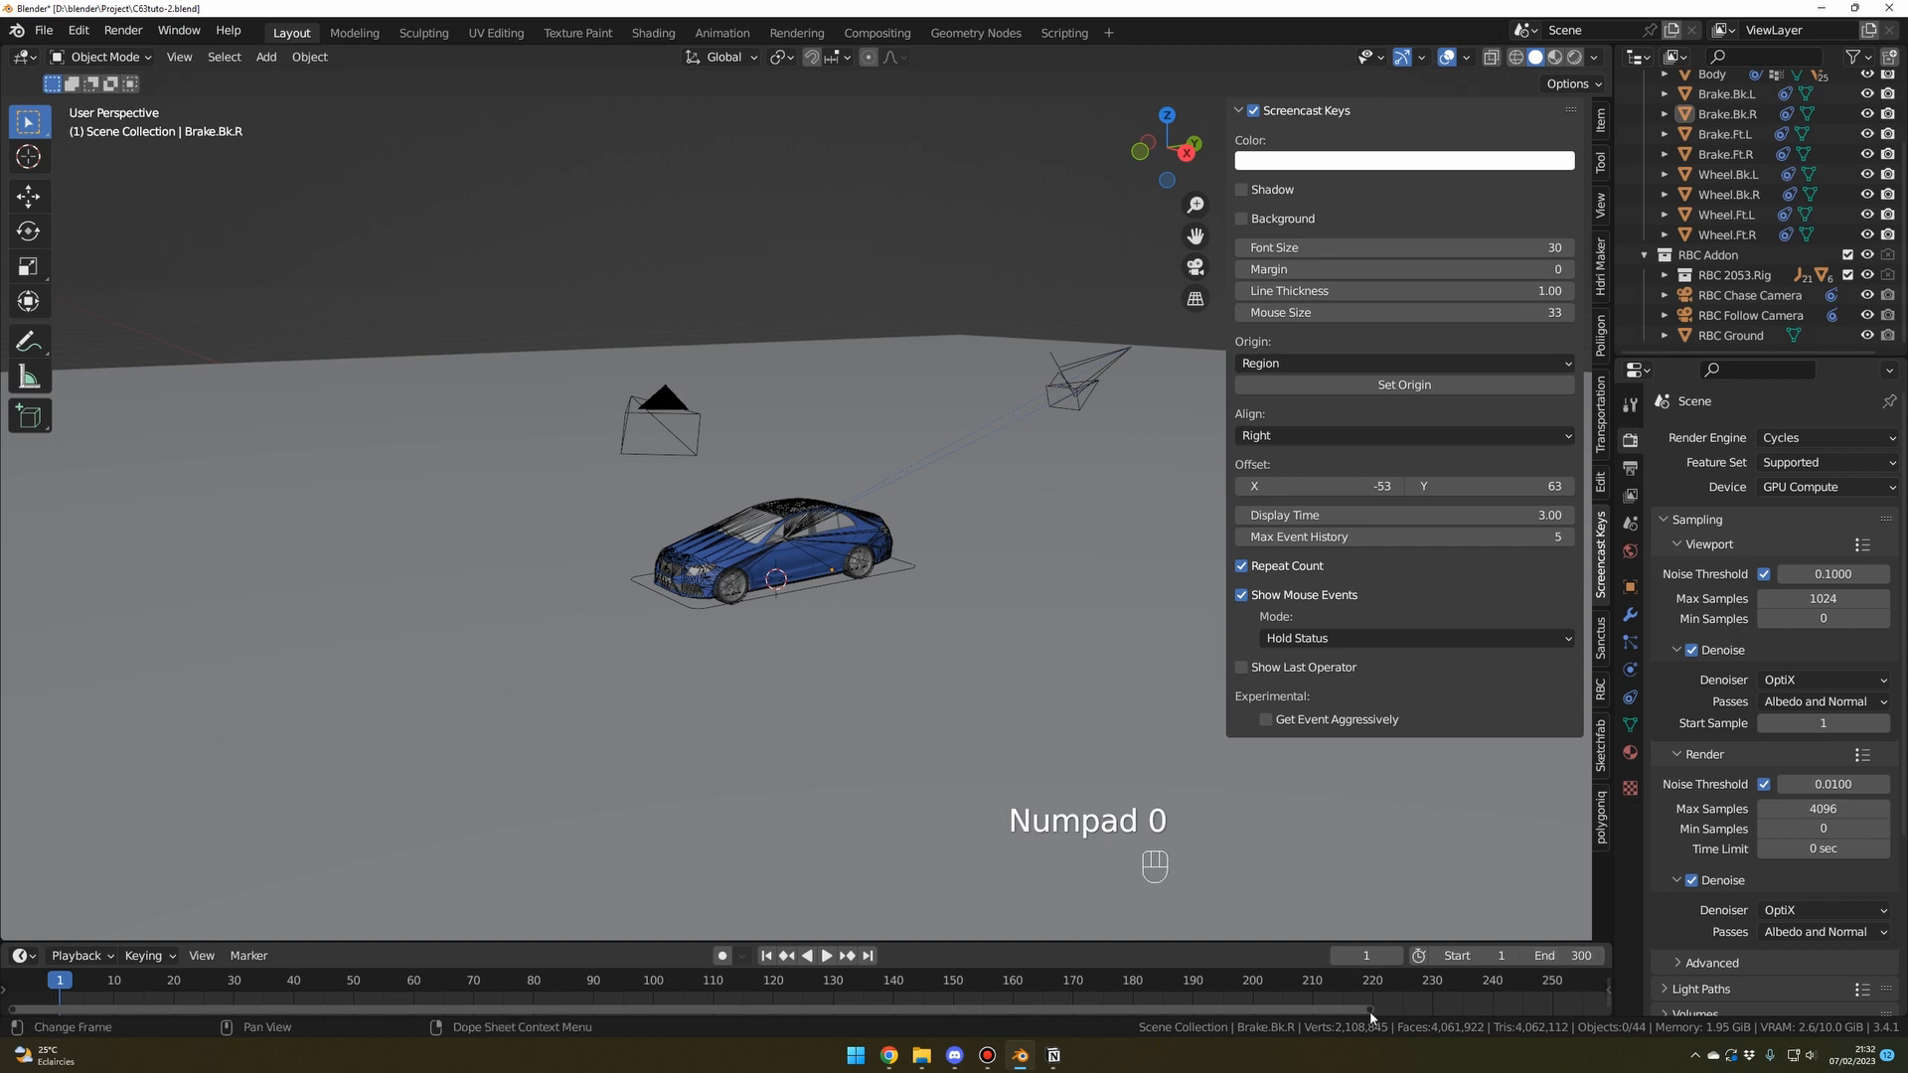
{"action": "left_click_drag", "start_coordinate": [1369, 1008], "coordinate": [1644, 1032]}
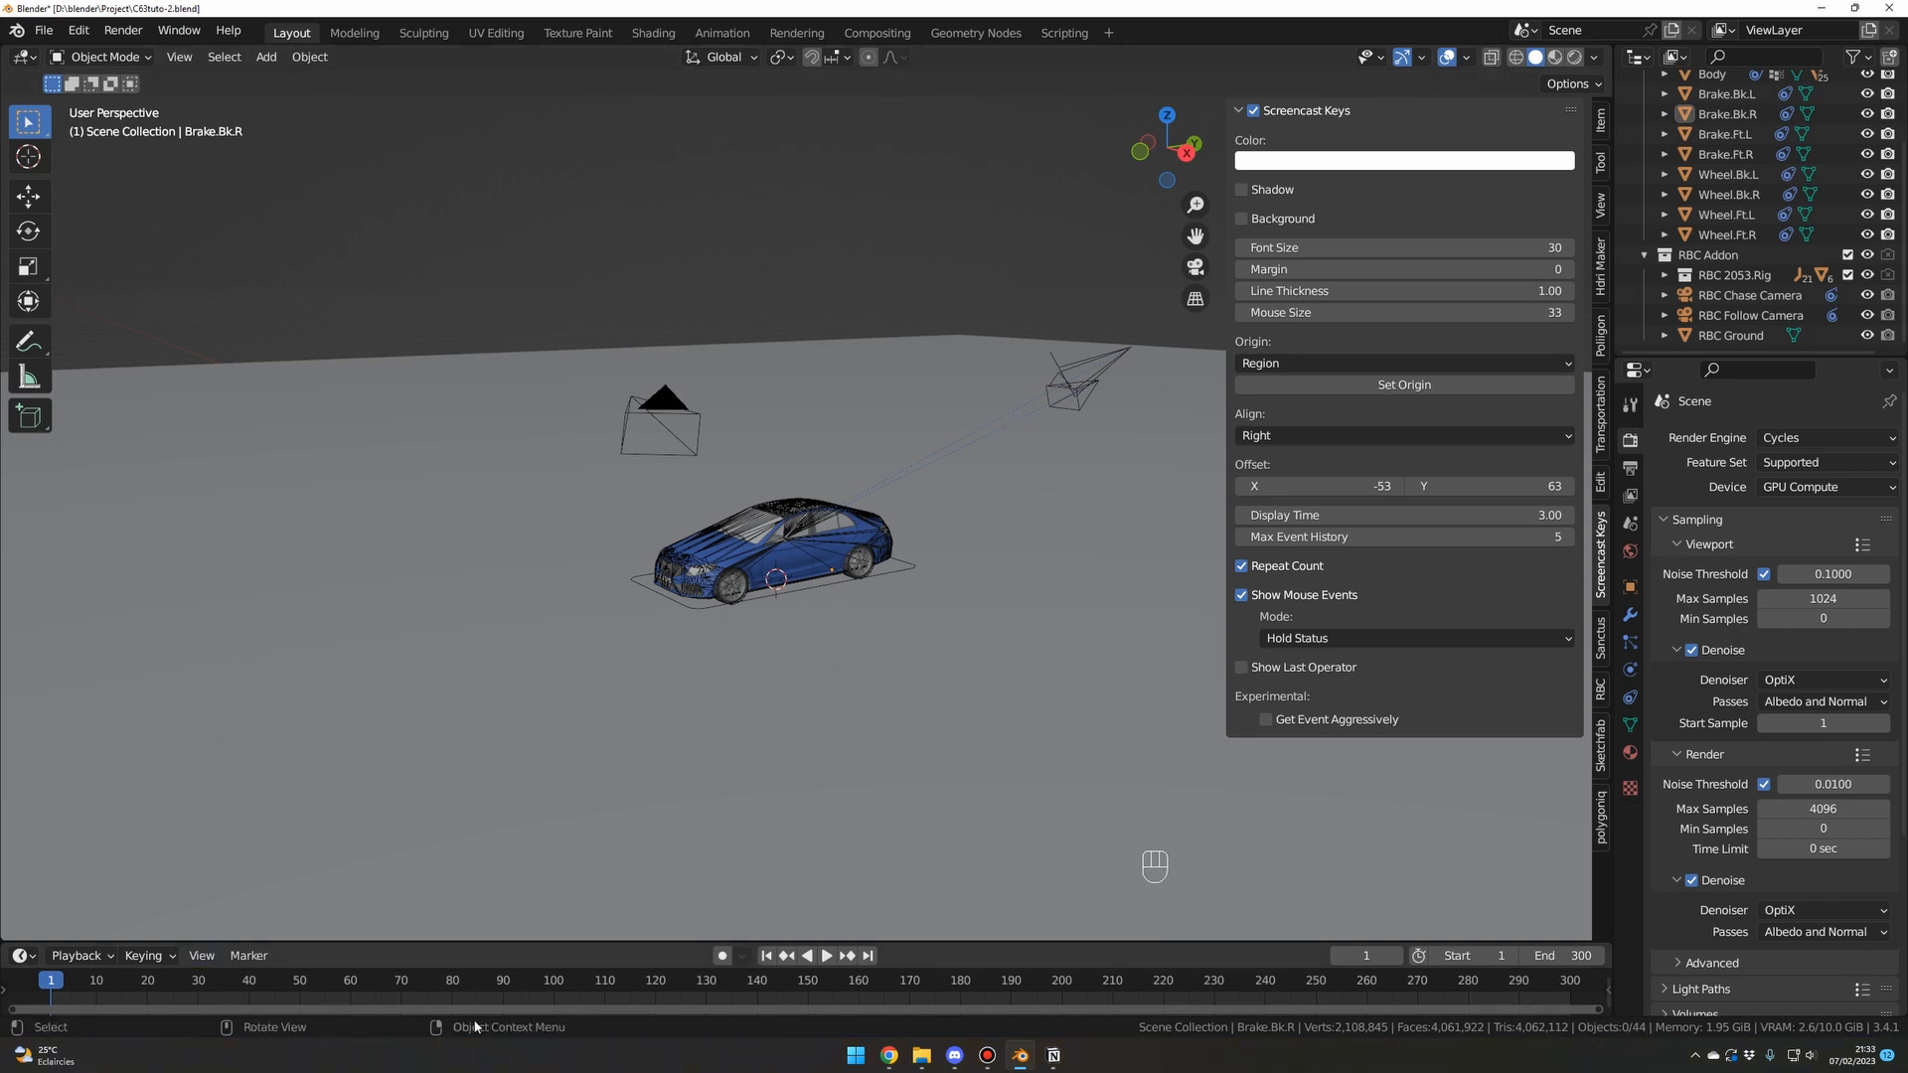
{"action": "left_click_drag", "start_coordinate": [1049, 944], "coordinate": [1058, 870]}
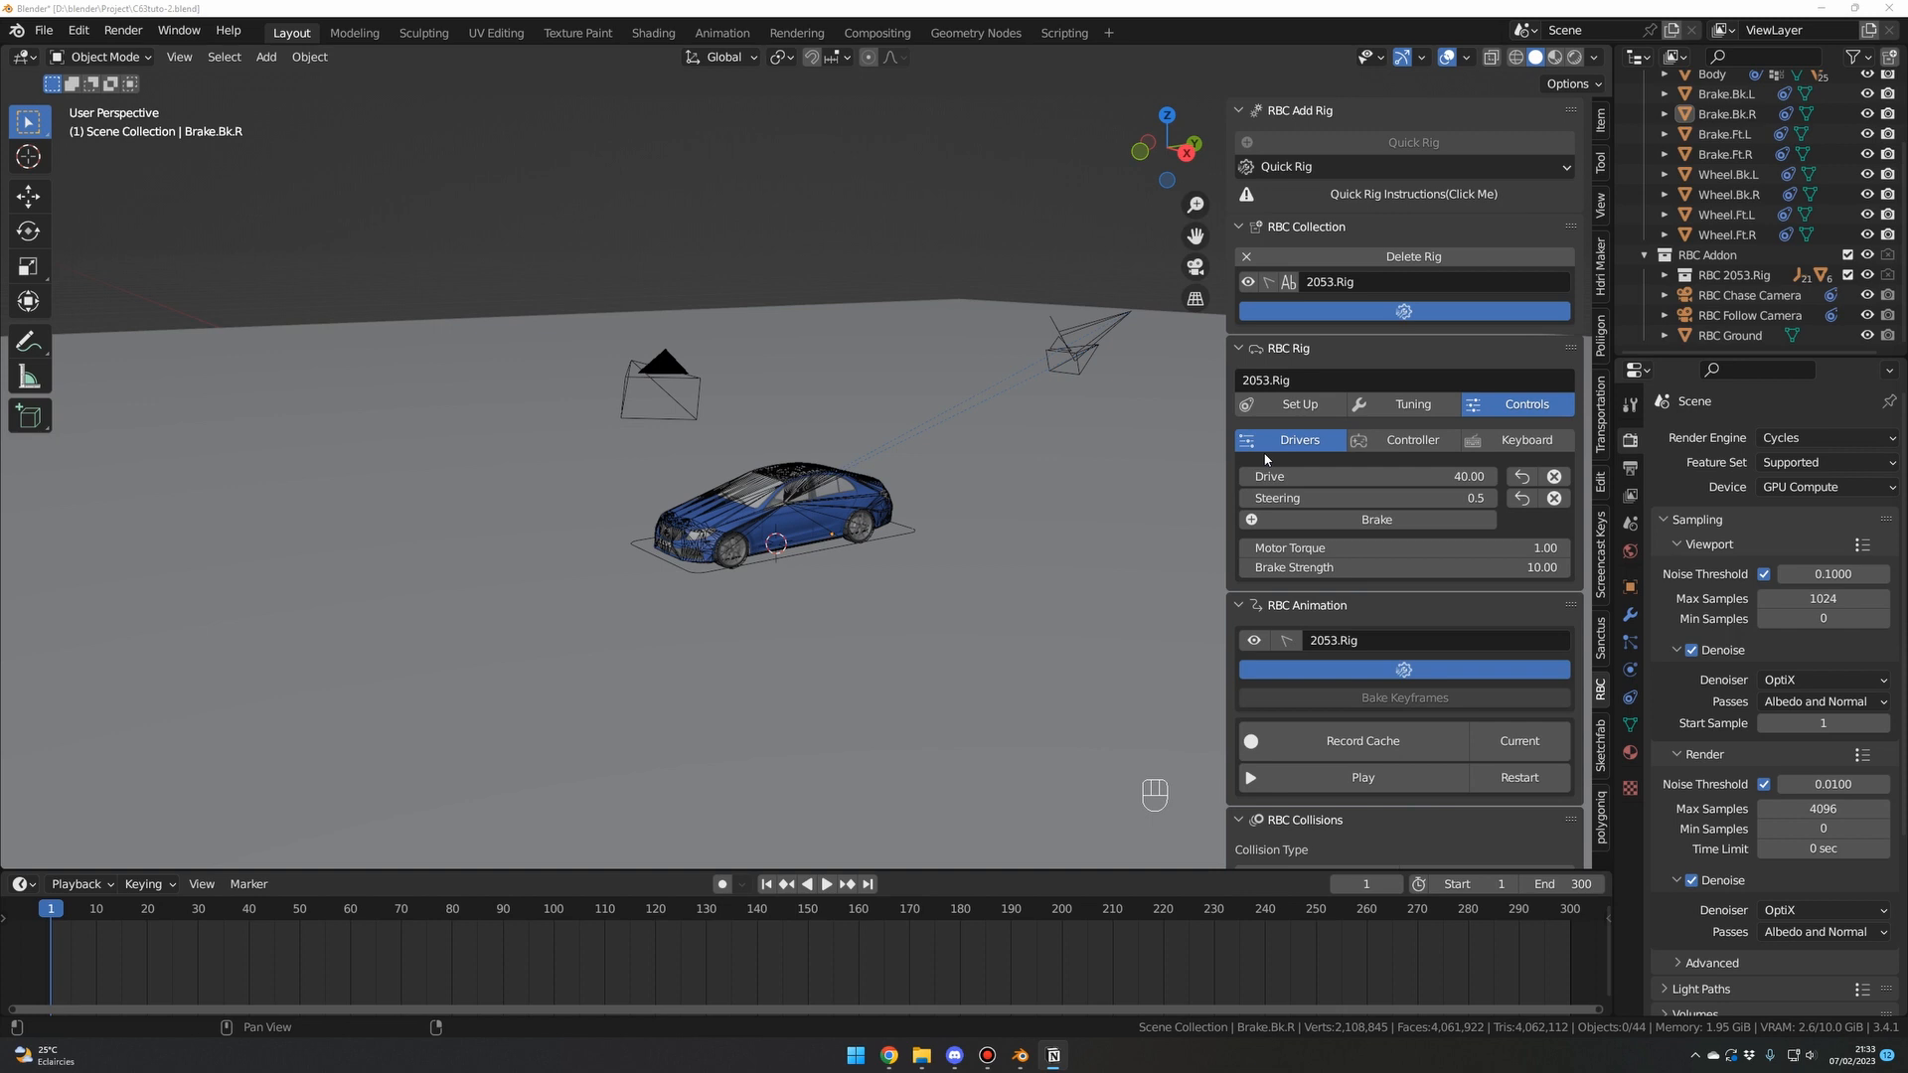
Set the rig's Drive to 8 and its Steering to 0.
{"action": "left_click", "coordinate": [1393, 479]}
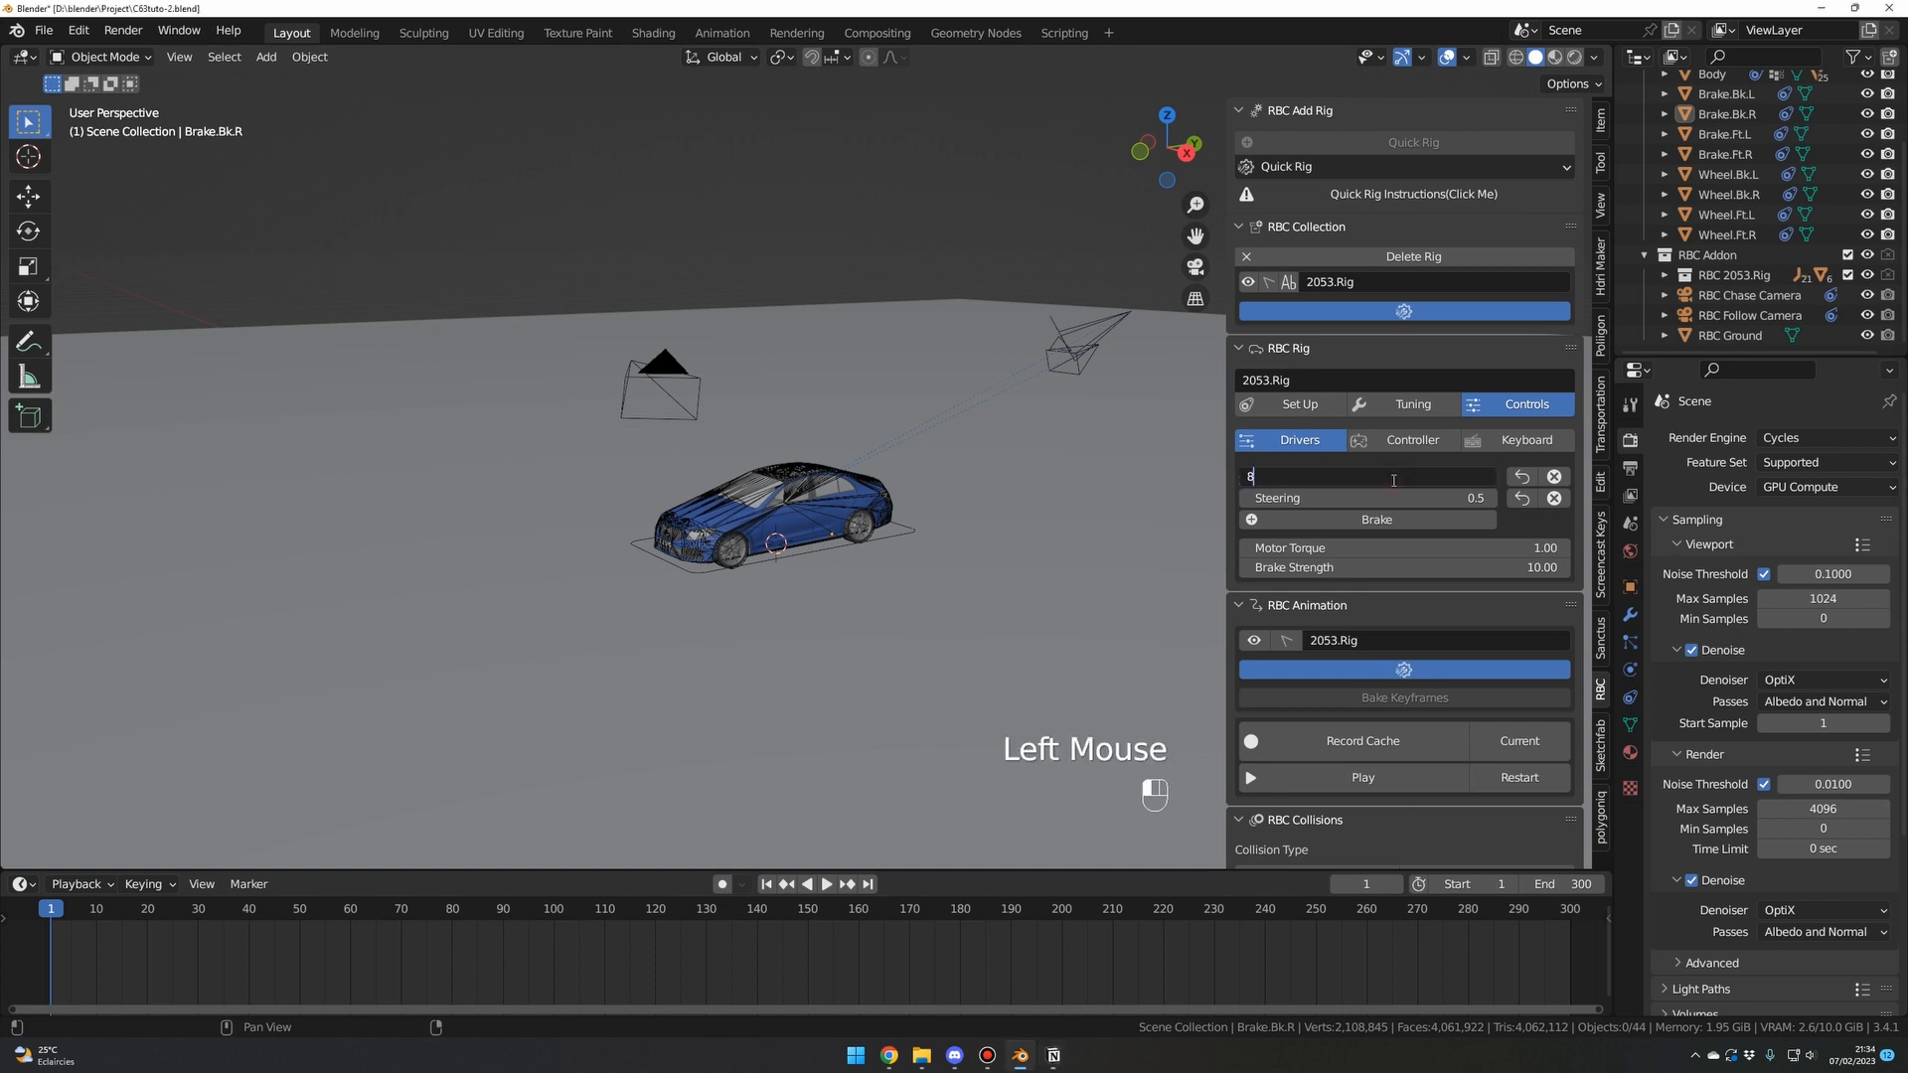
{"action": "key", "text": "Return"}
{"action": "left_click", "coordinate": [1412, 498]}
{"action": "key", "text": "Return"}
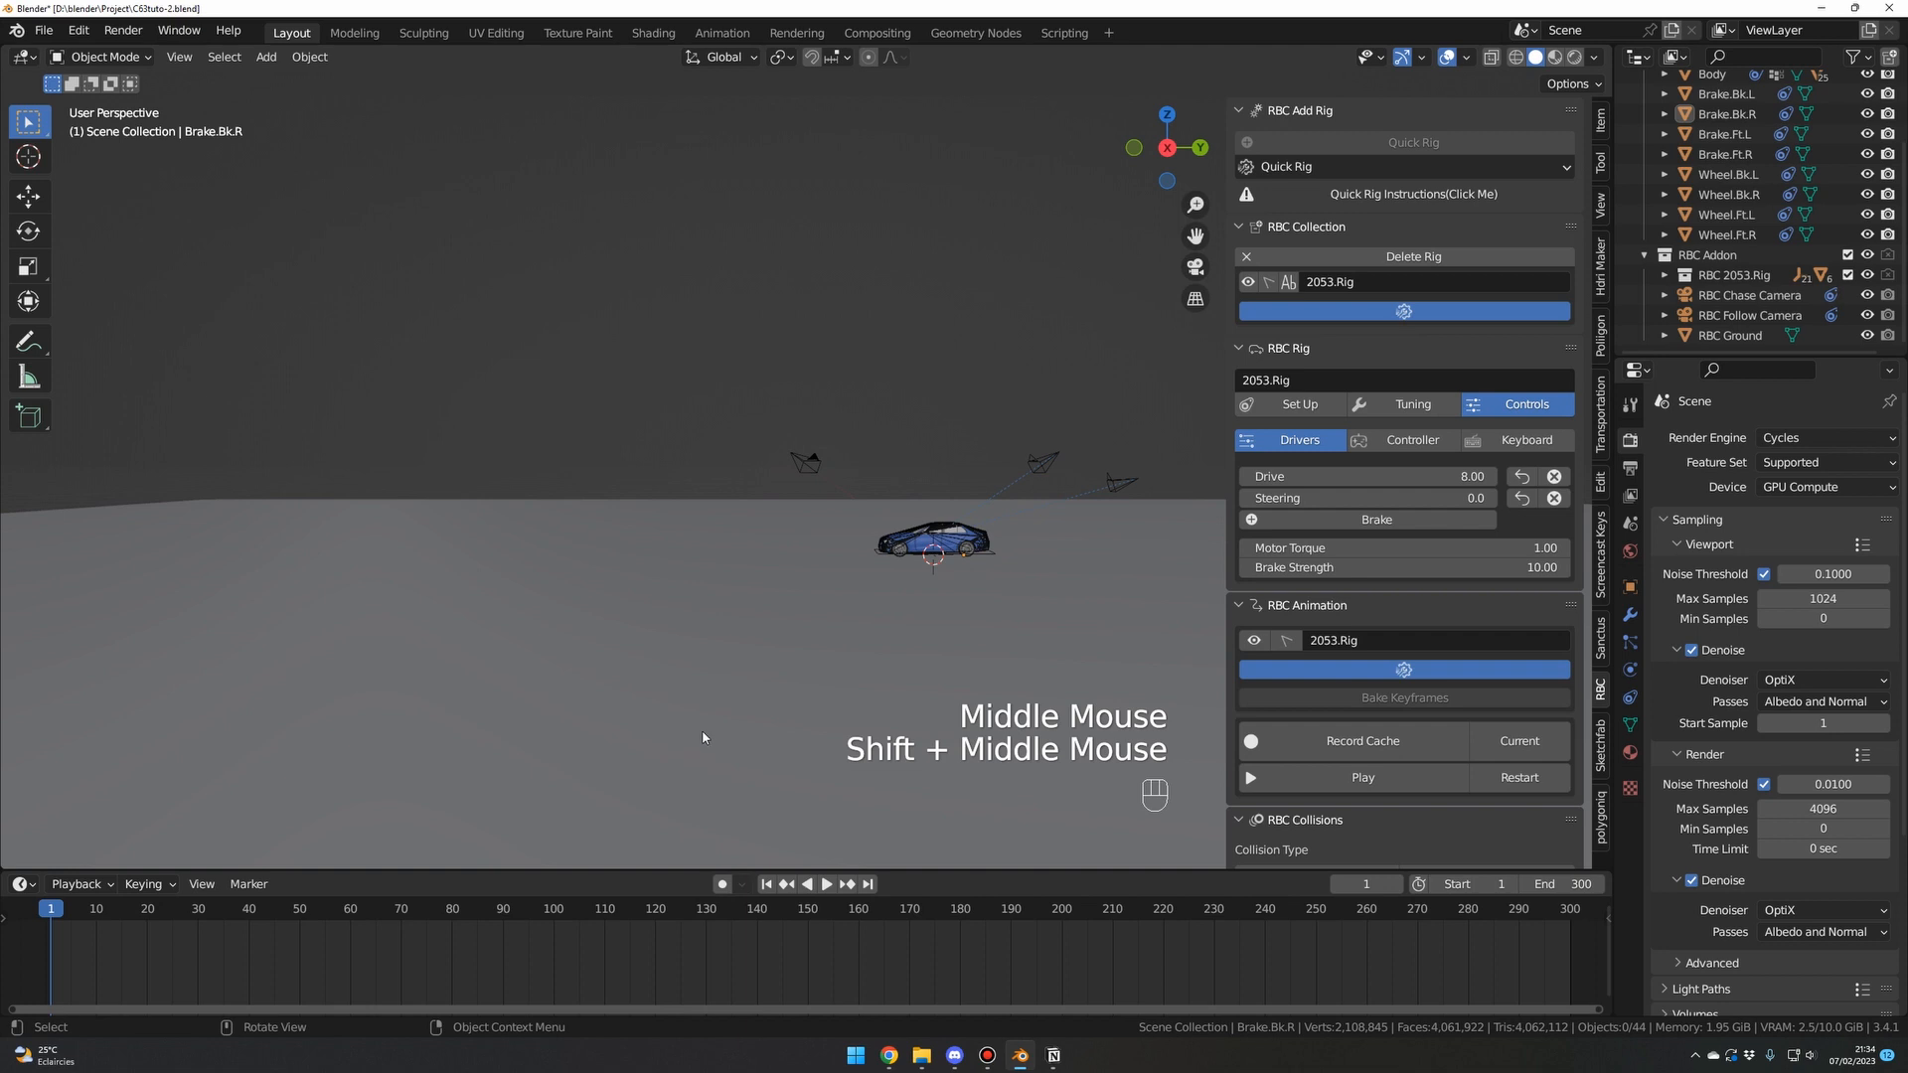
Play the simulation from the side to check how far the car drives straight, and stop playback.
{"action": "middle_click_drag", "start_coordinate": [703, 738], "coordinate": [758, 809]}
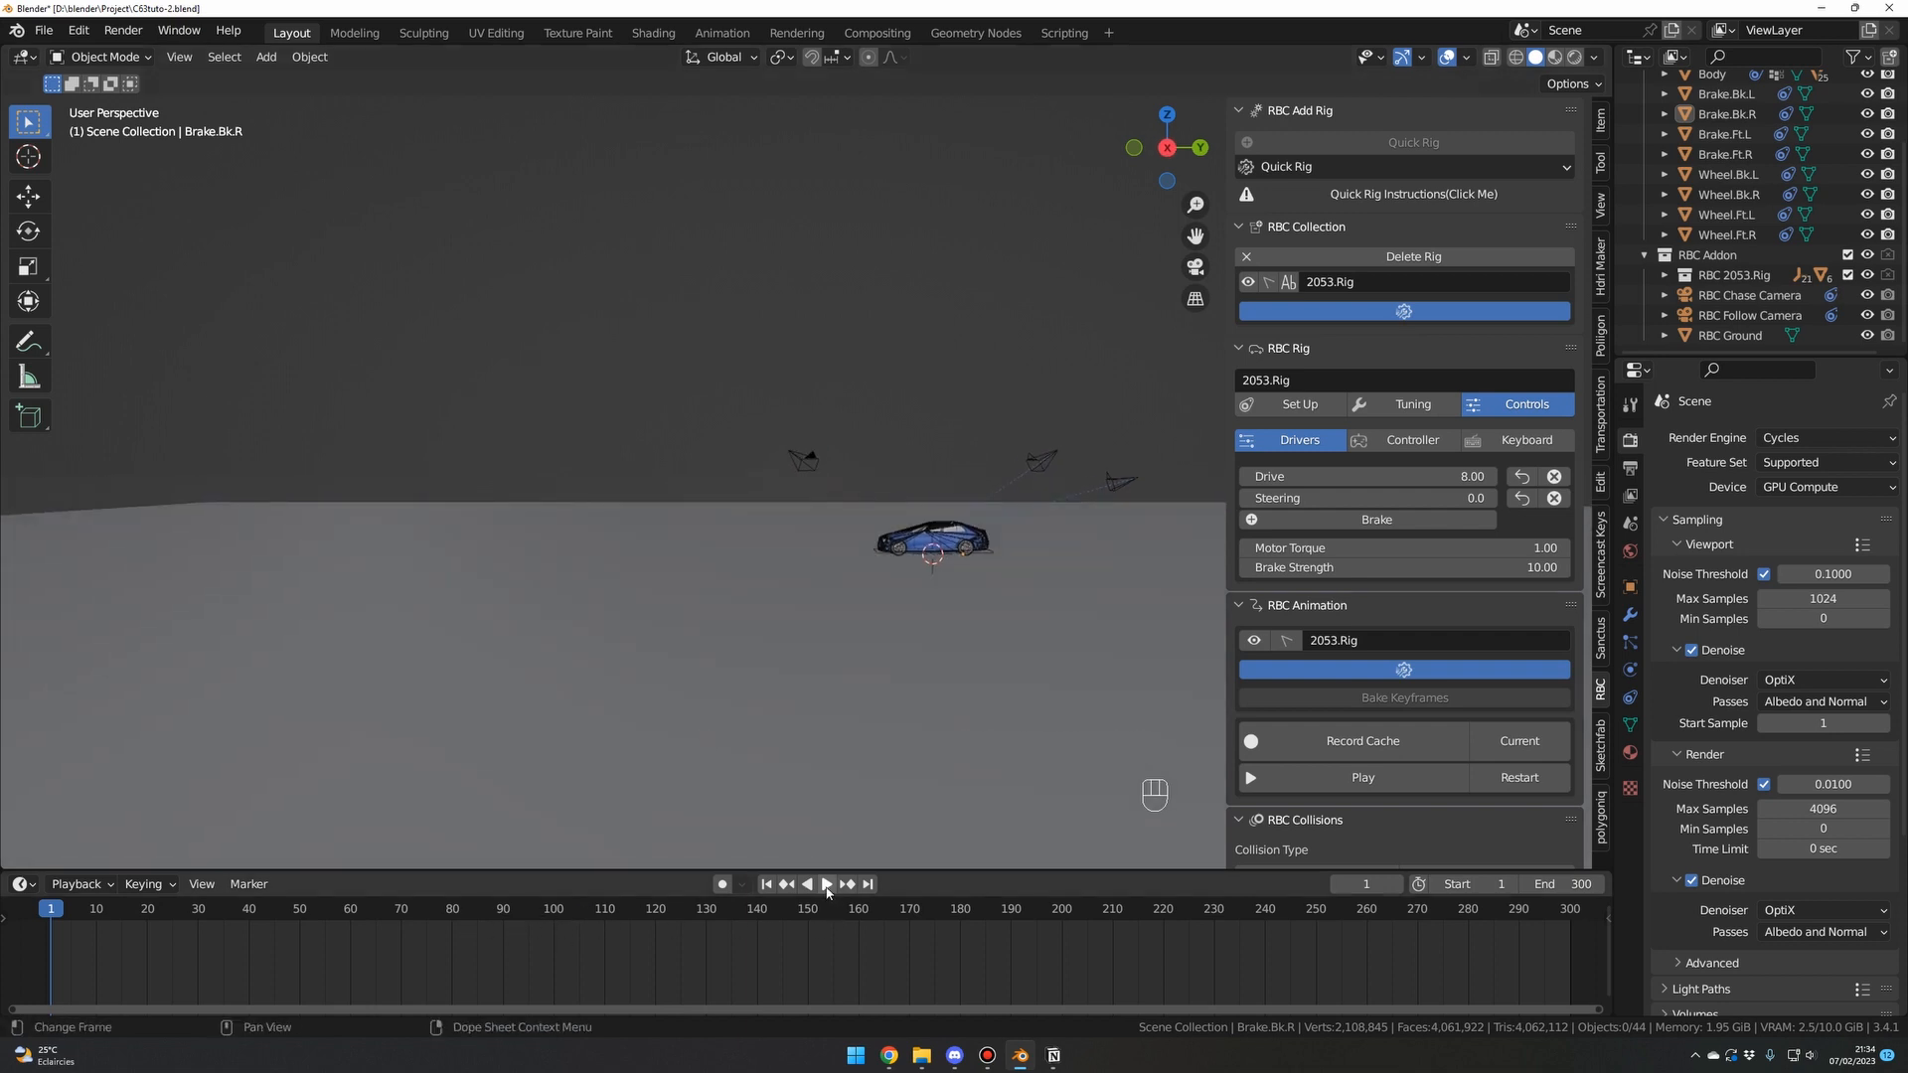
{"action": "key", "text": "space"}
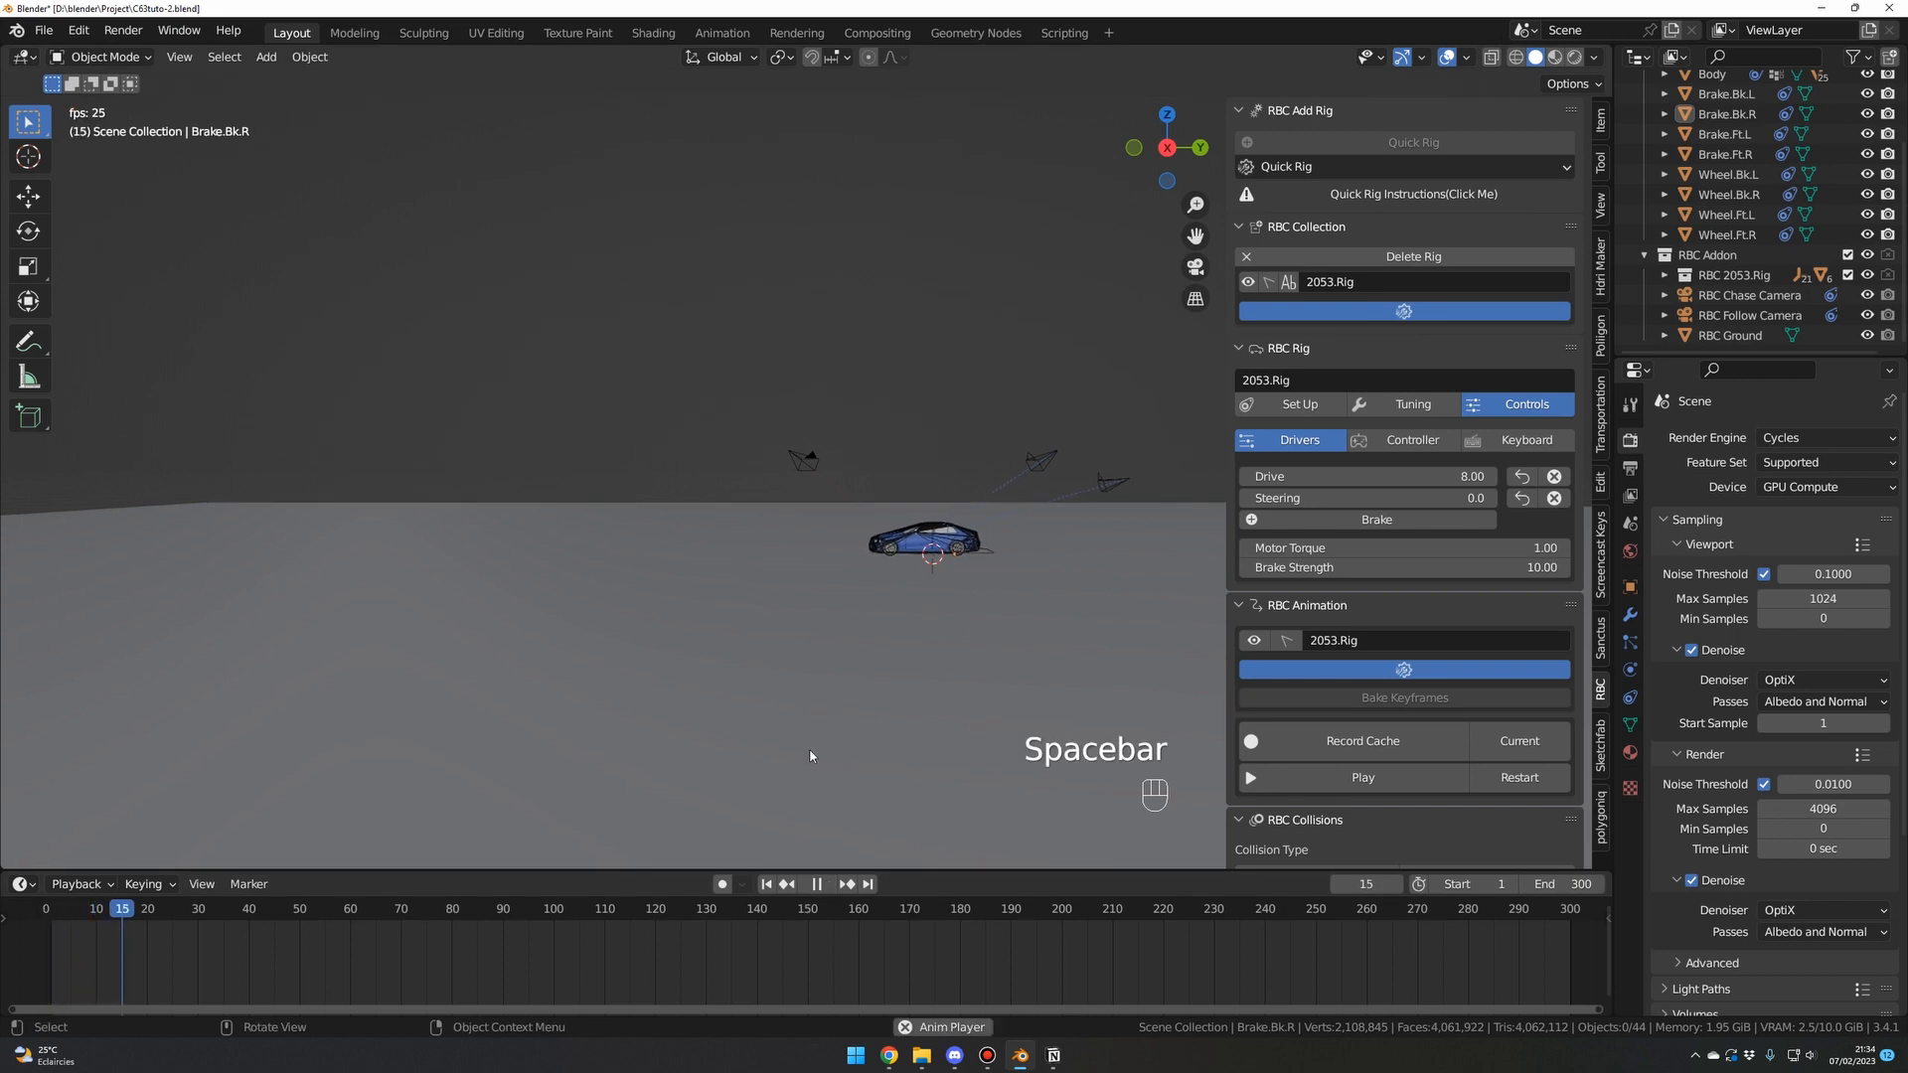
{"action": "key", "text": "shift"}
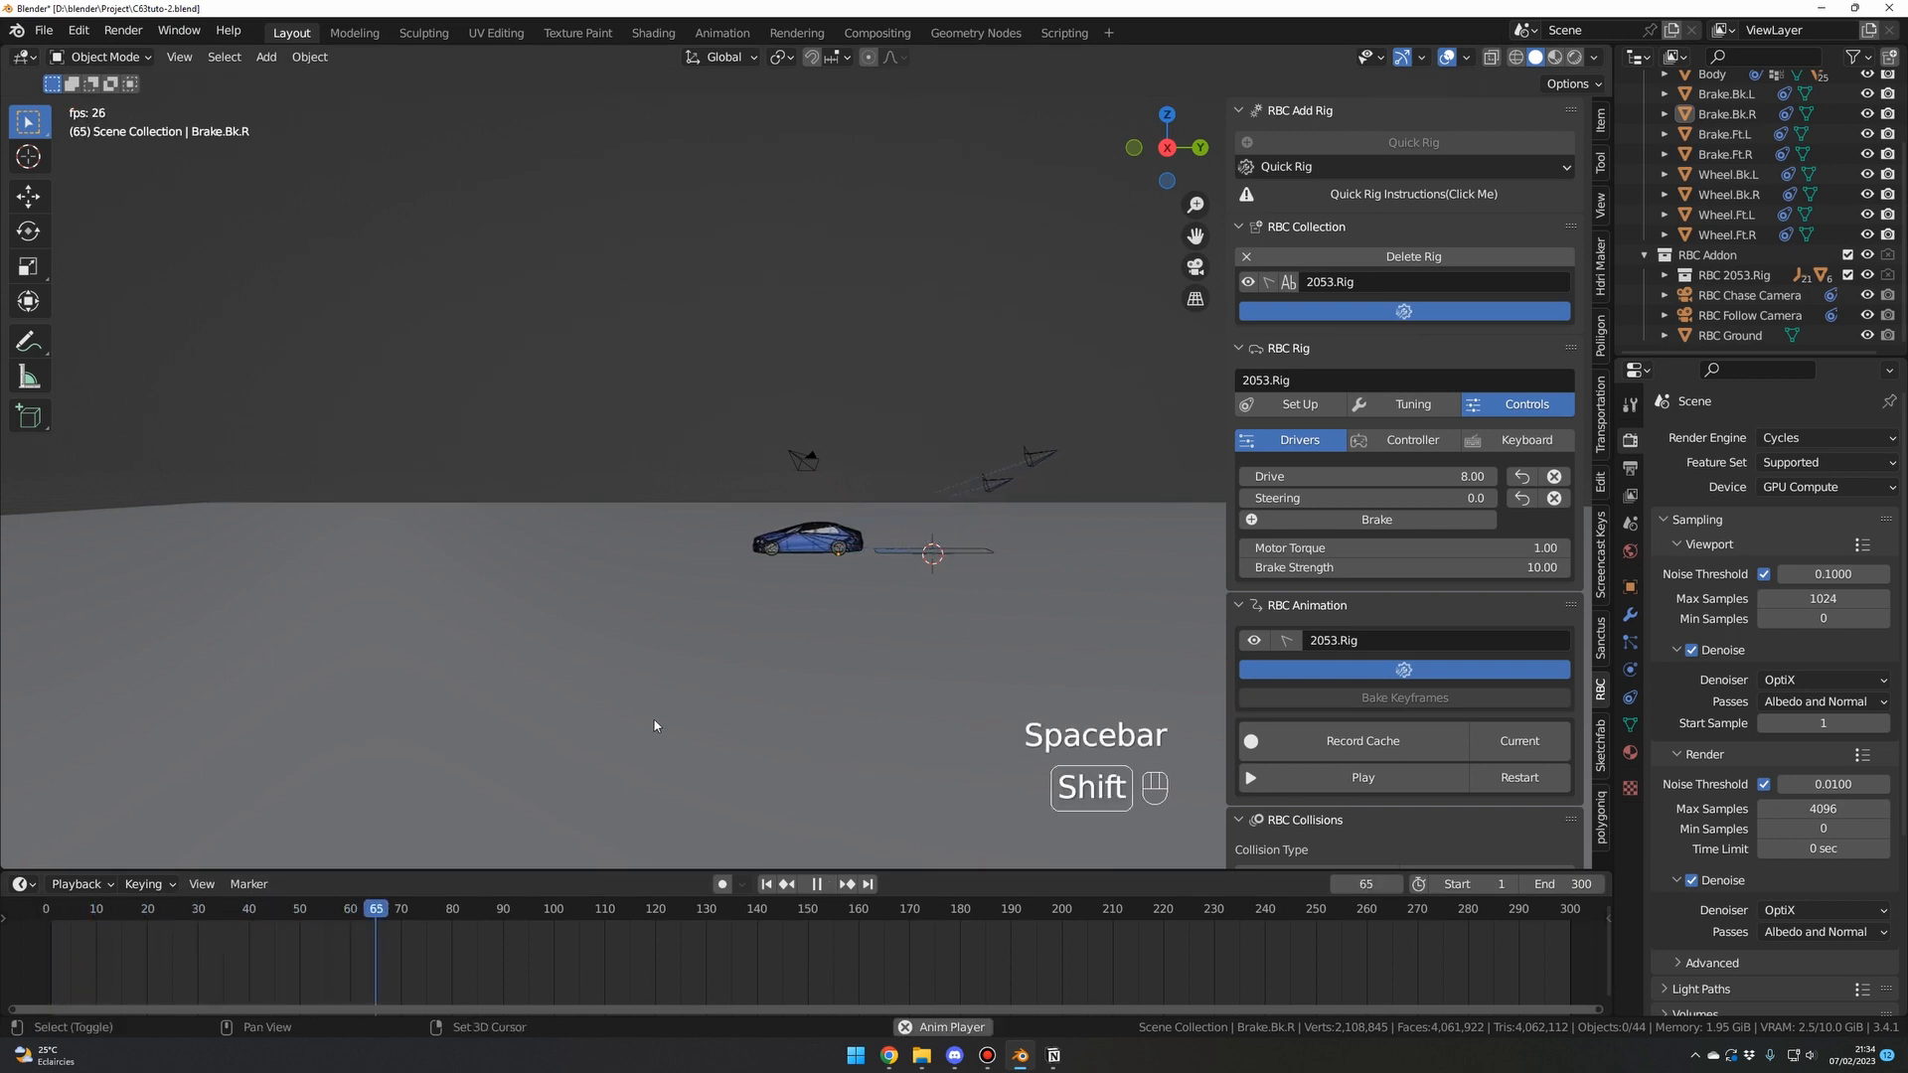
{"action": "middle_click_drag", "start_coordinate": [654, 726], "coordinate": [785, 737], "text": "shift"}
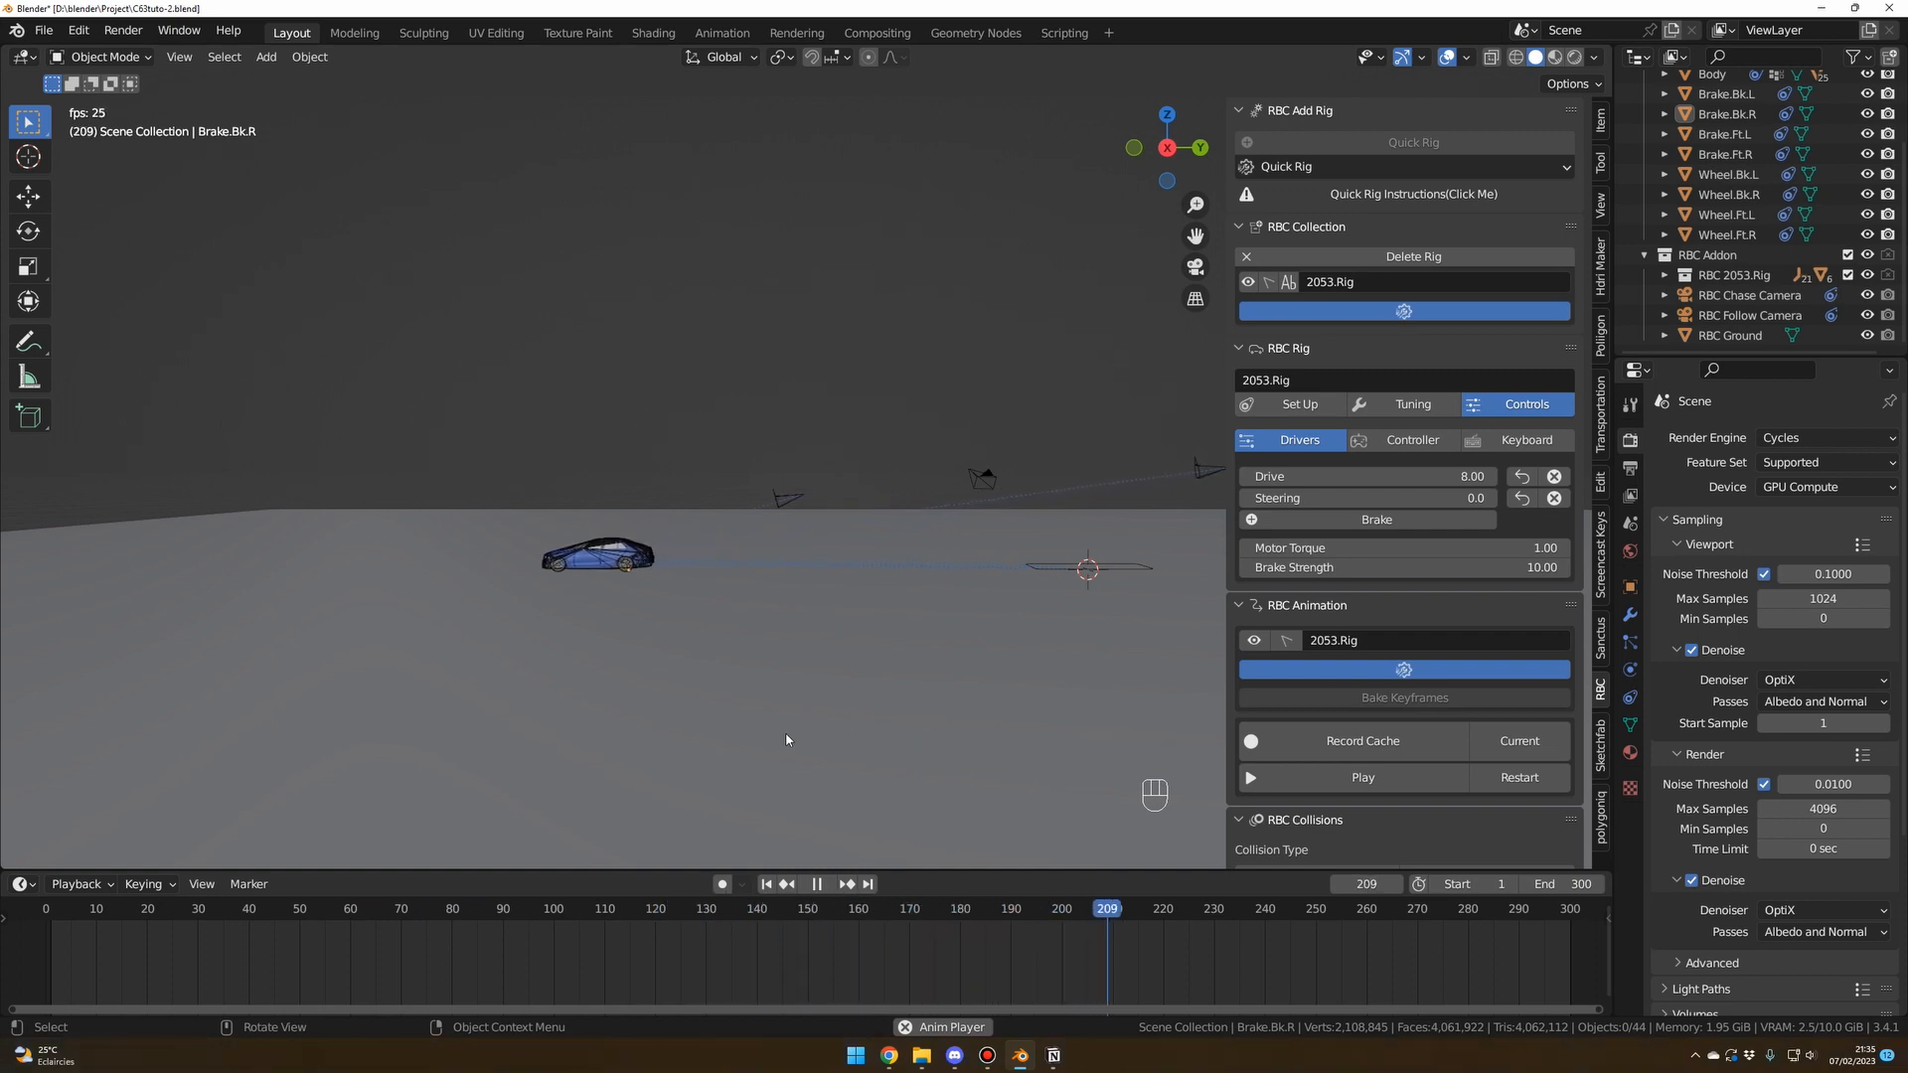
{"action": "key", "text": "space"}
{"action": "scroll", "coordinate": [785, 741], "scroll_direction": "down", "scroll_amount": 1}
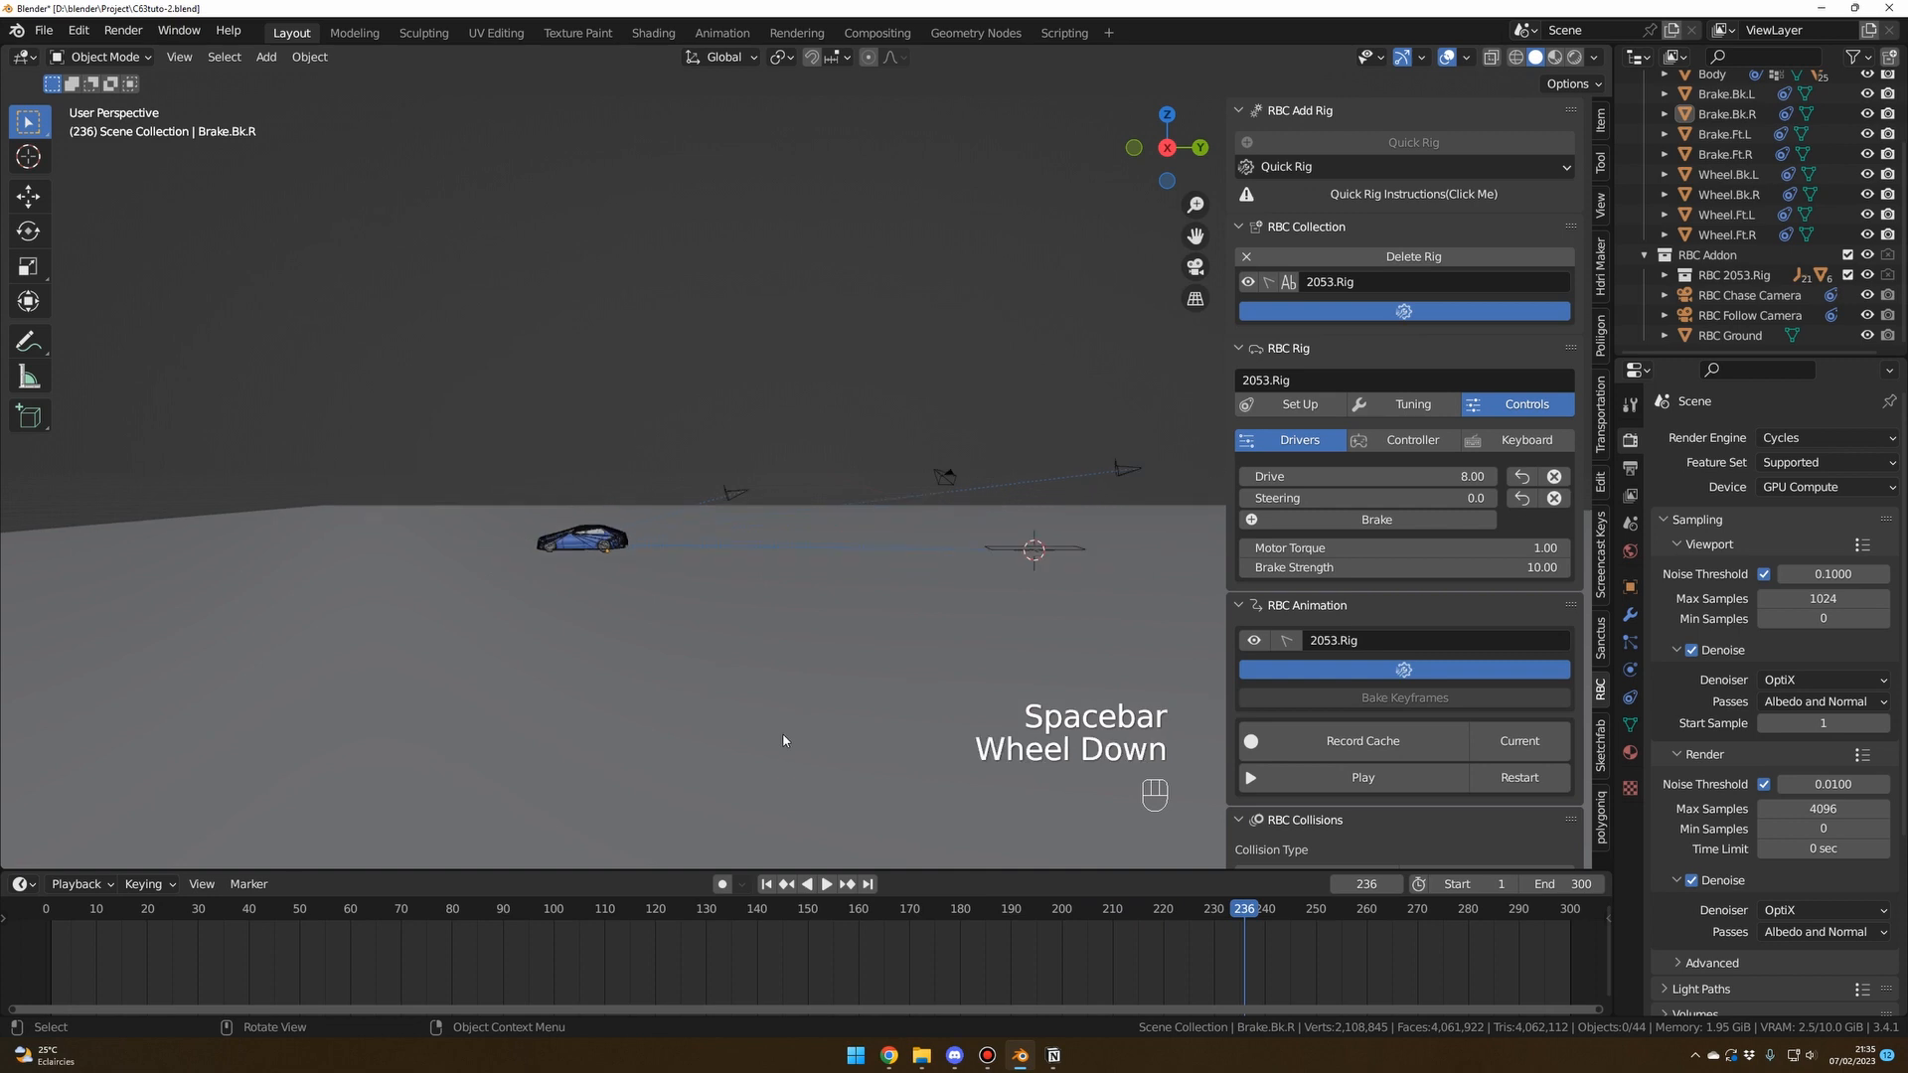
{"action": "middle_click_drag", "start_coordinate": [784, 741], "coordinate": [811, 776]}
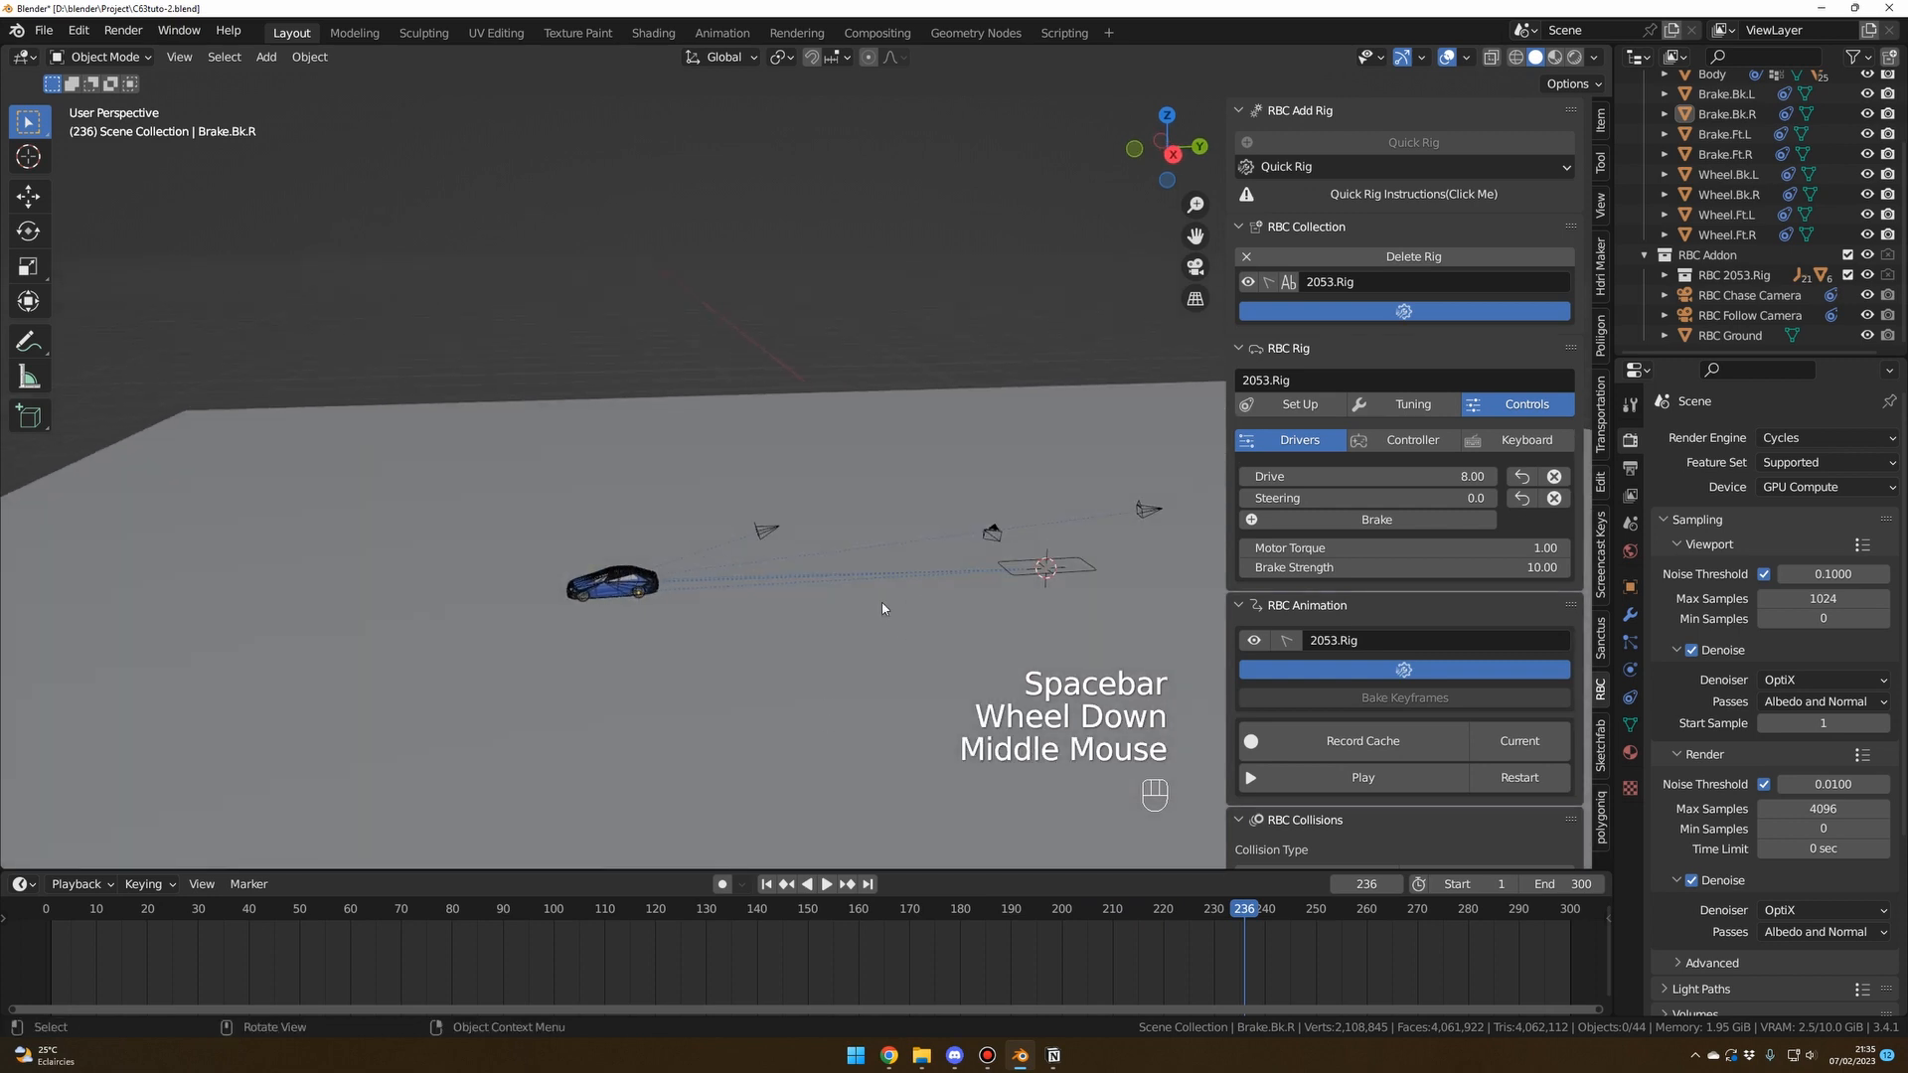
{"action": "middle_click_drag", "start_coordinate": [882, 608], "coordinate": [898, 569]}
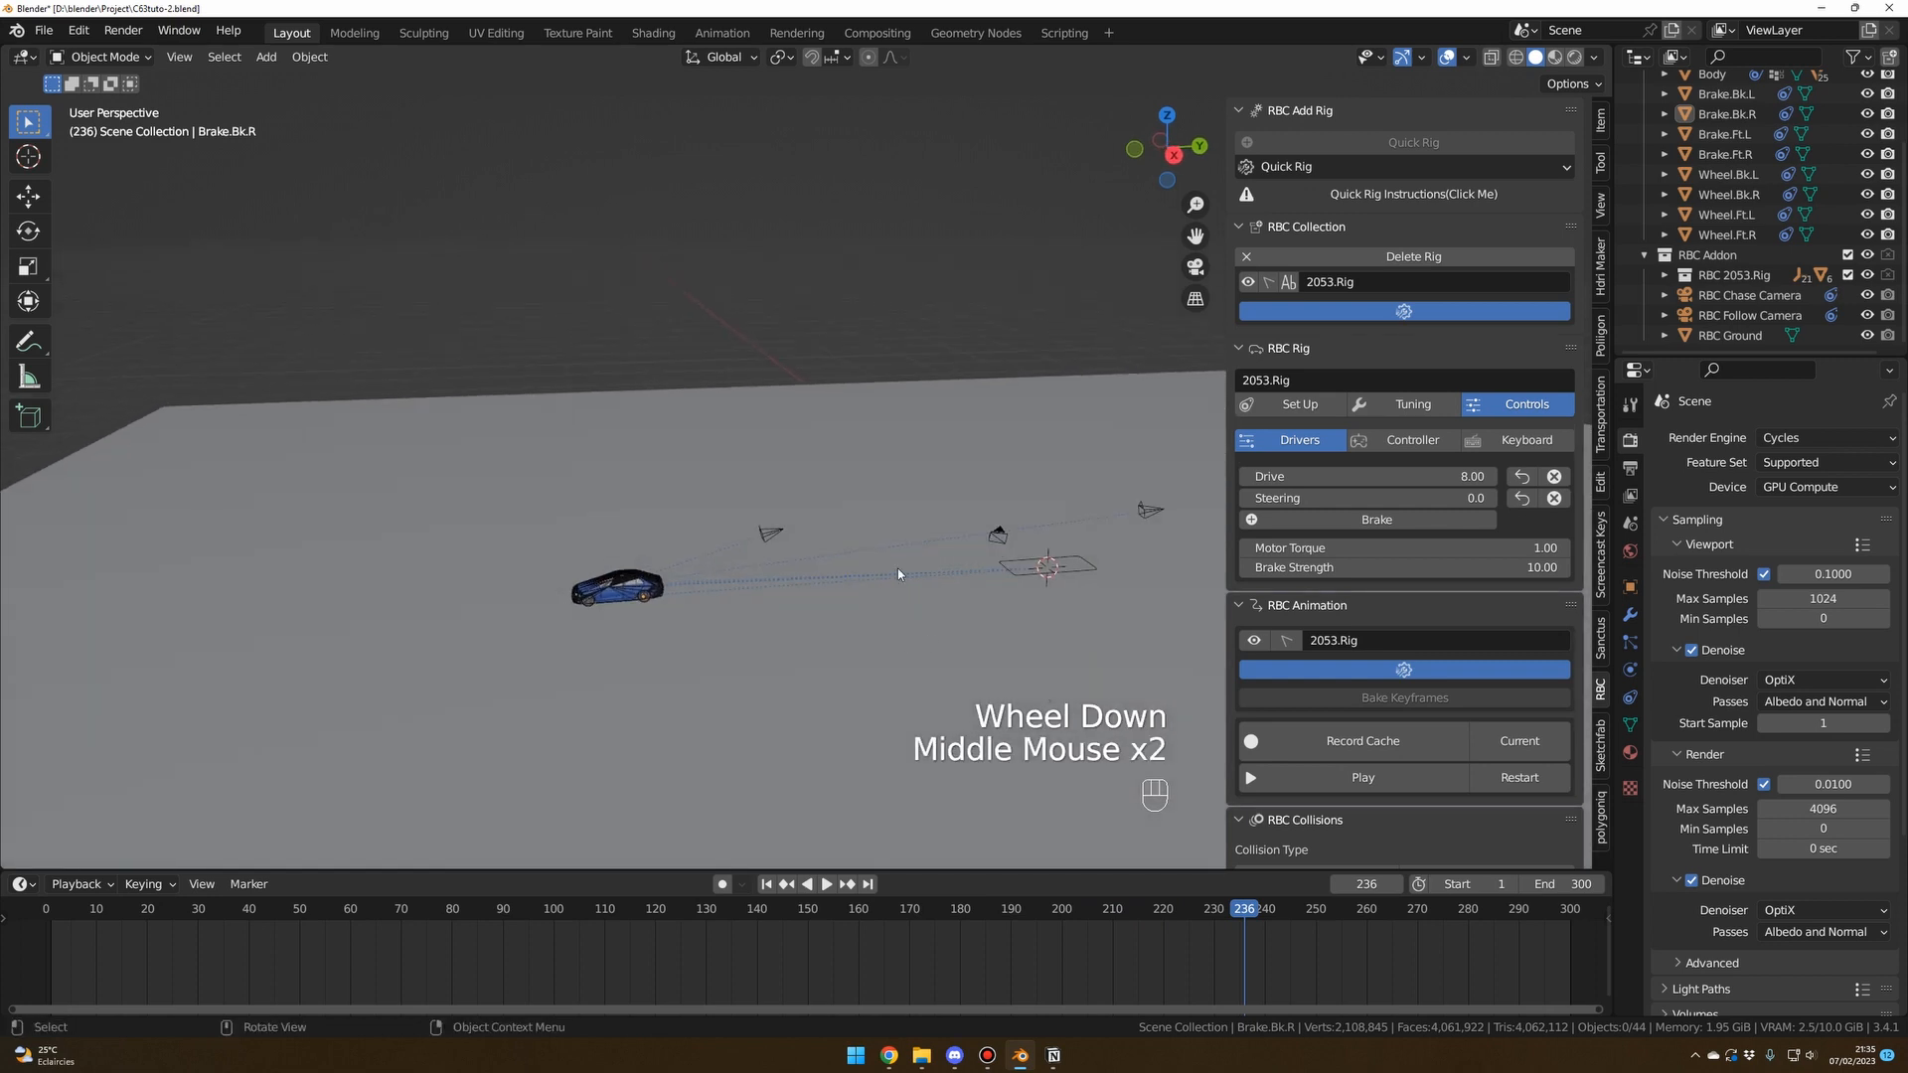
Turn off the relationship lines overlay and hide the RBC Follow Camera and RBC Chase Camera.
{"action": "left_click", "coordinate": [1469, 57]}
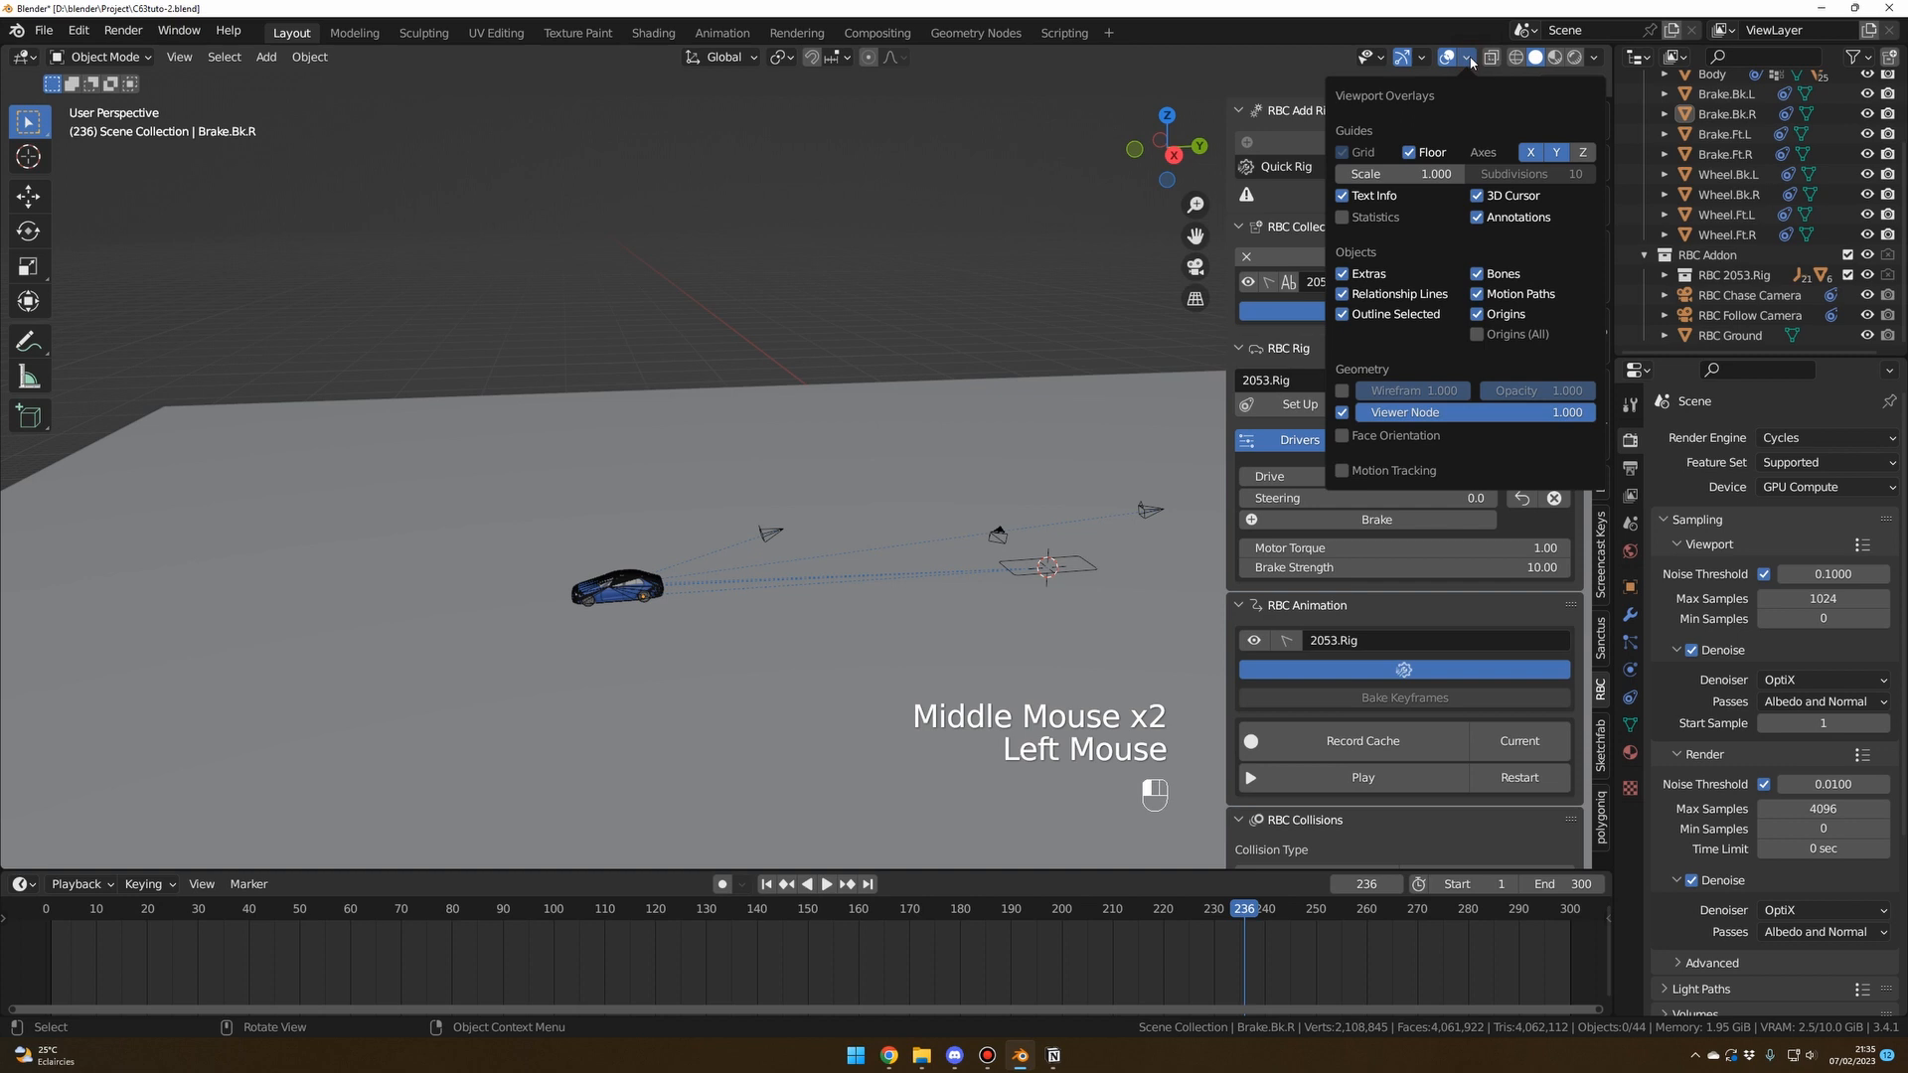
{"action": "left_click", "coordinate": [1343, 294]}
{"action": "scroll", "coordinate": [962, 293], "scroll_direction": "down", "scroll_amount": 2}
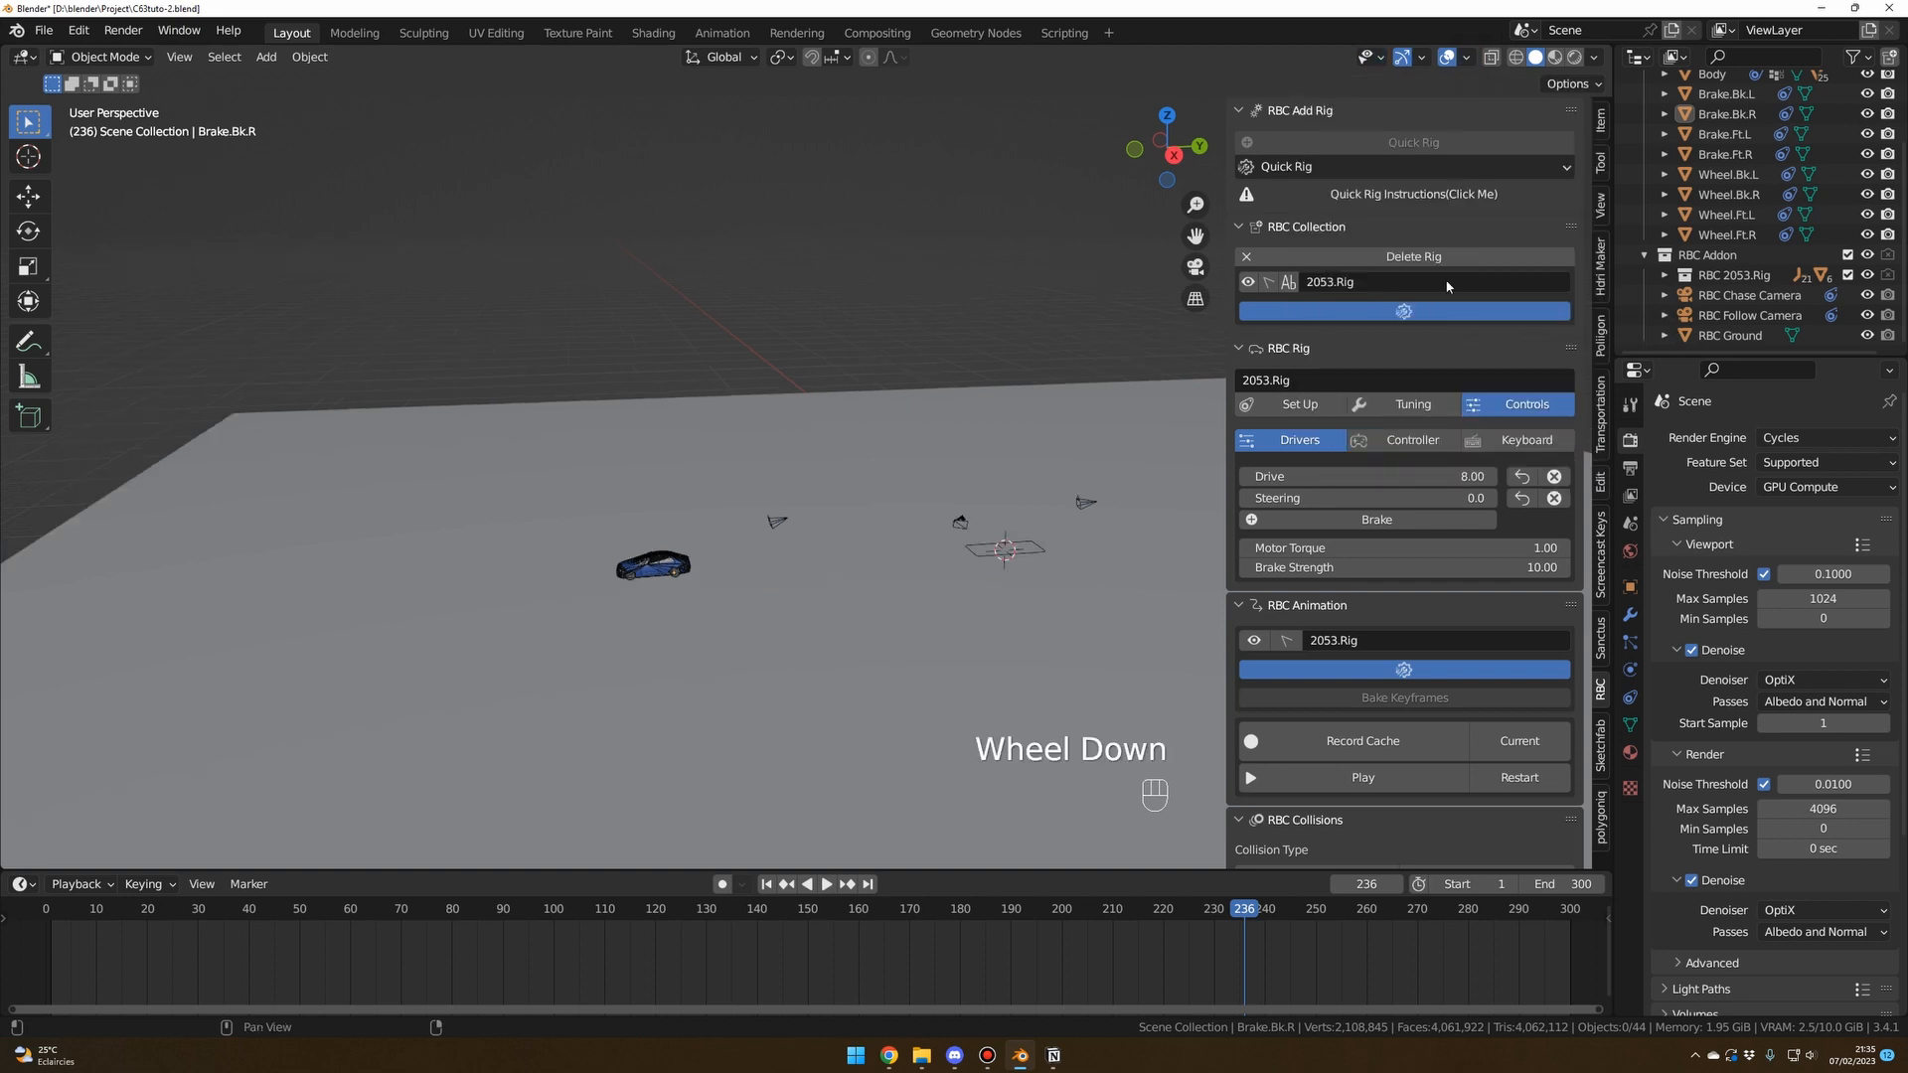
{"action": "left_click", "coordinate": [1868, 316]}
{"action": "left_click", "coordinate": [1867, 295]}
{"action": "middle_click_drag", "start_coordinate": [1063, 318], "coordinate": [1103, 348]}
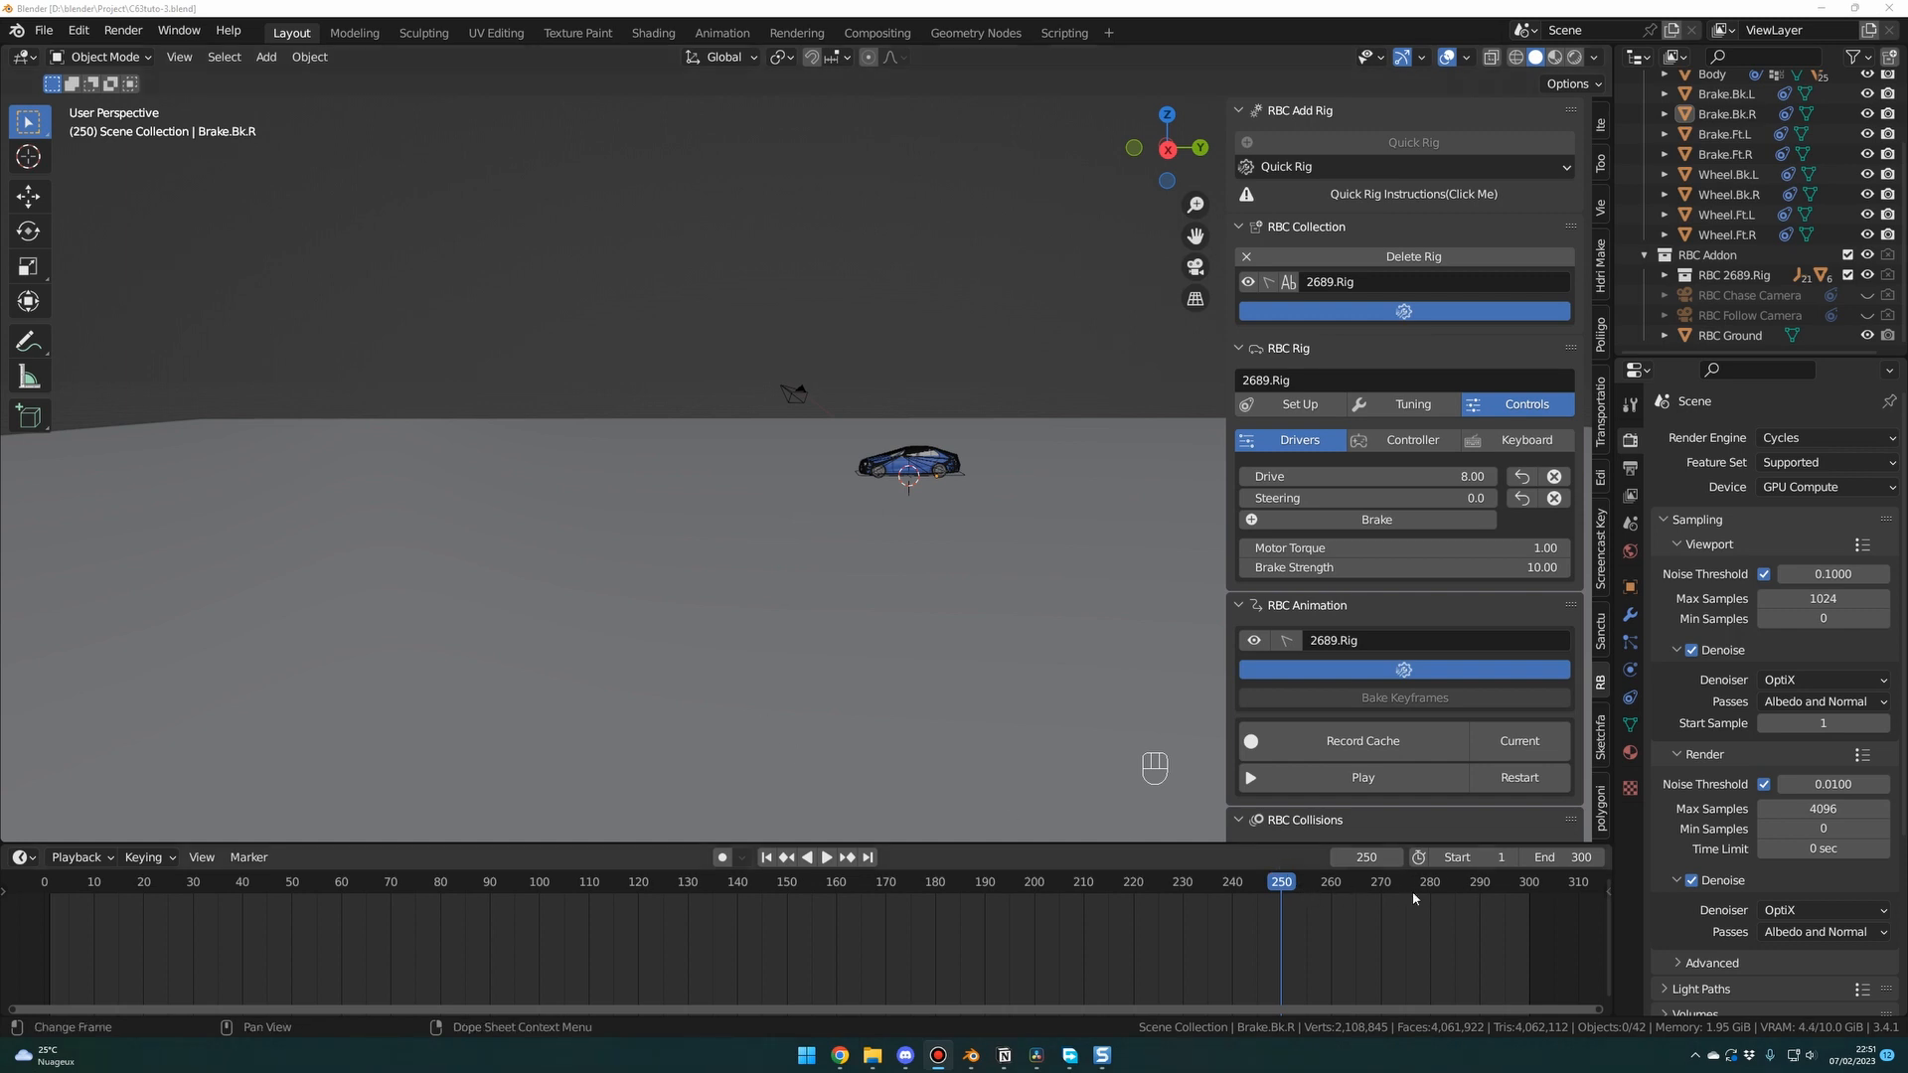
Insert a keyframe on the rig's Brake, still switched off, at frame 250.
{"action": "left_click", "coordinate": [1281, 891]}
{"action": "middle_click_drag", "start_coordinate": [903, 721], "coordinate": [1199, 898]}
{"action": "left_click_drag", "start_coordinate": [1206, 890], "coordinate": [1283, 889]}
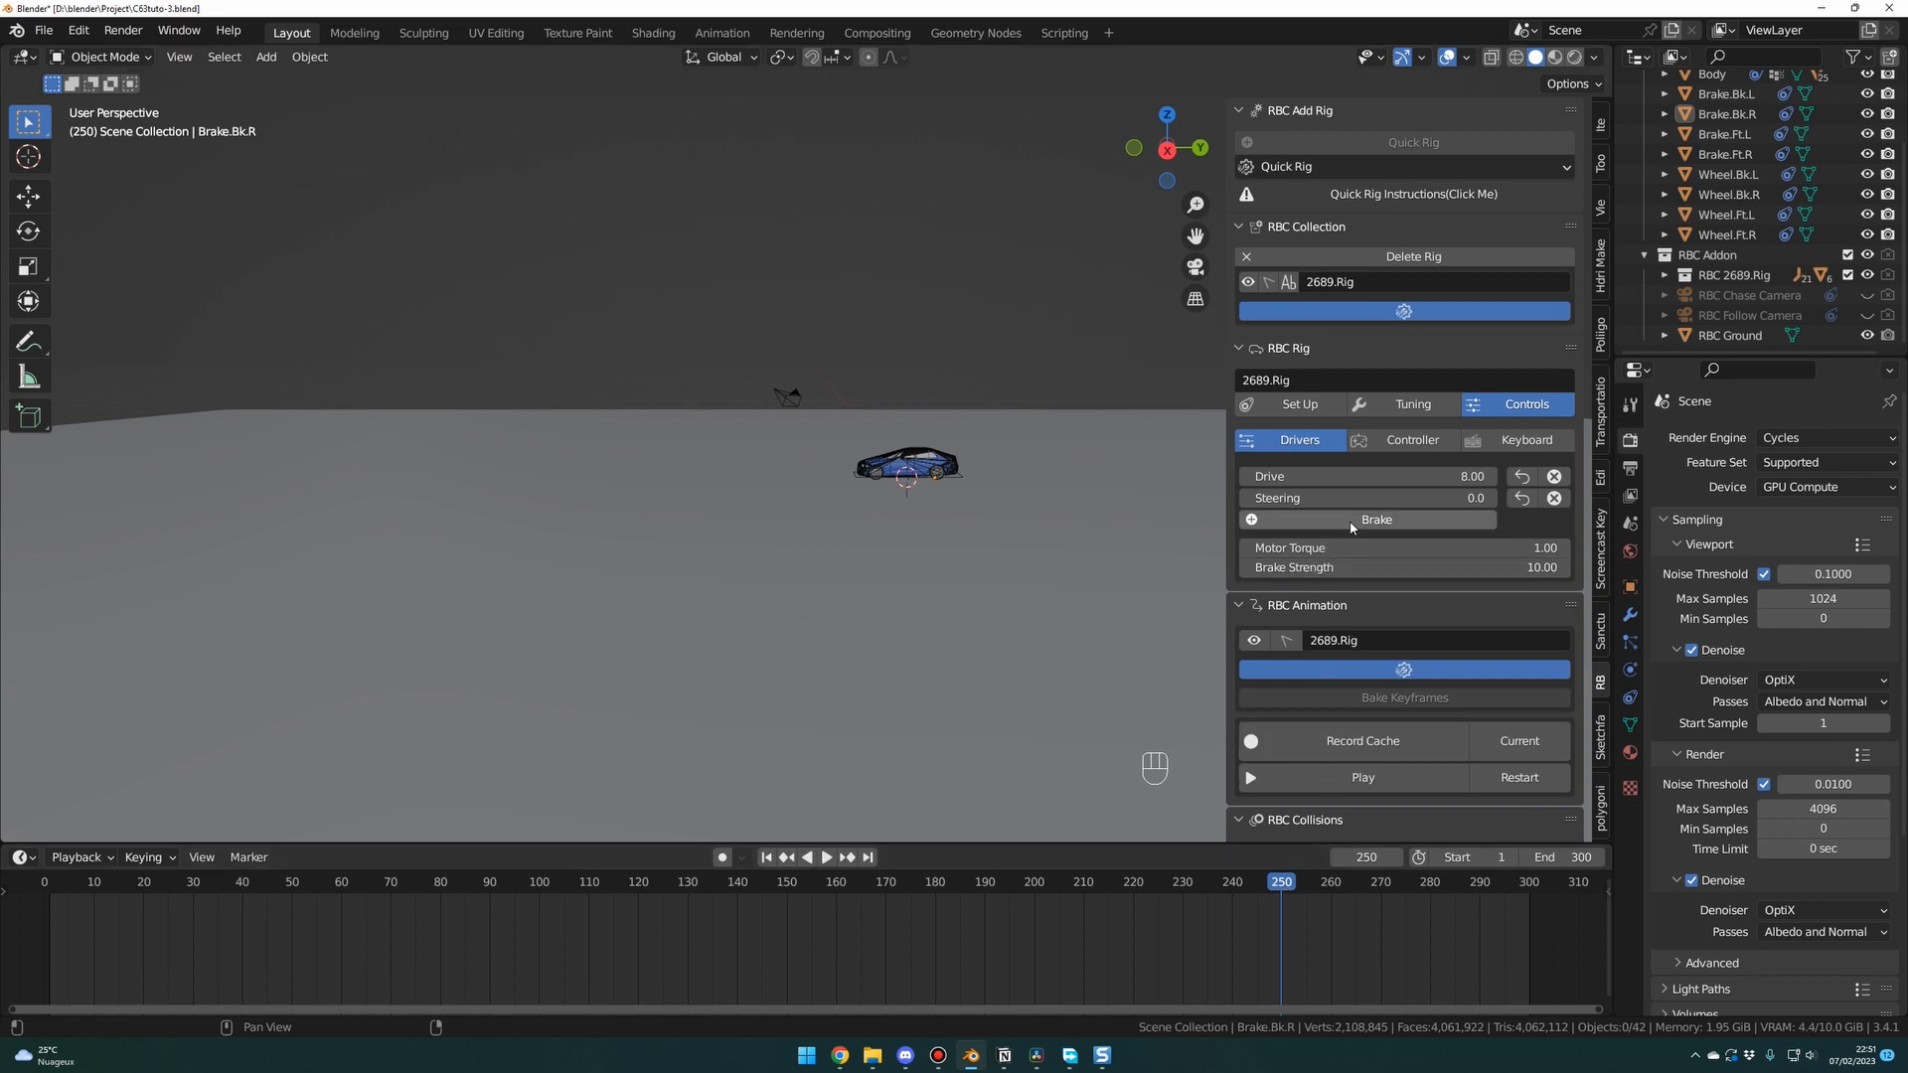
{"action": "key", "text": "i"}
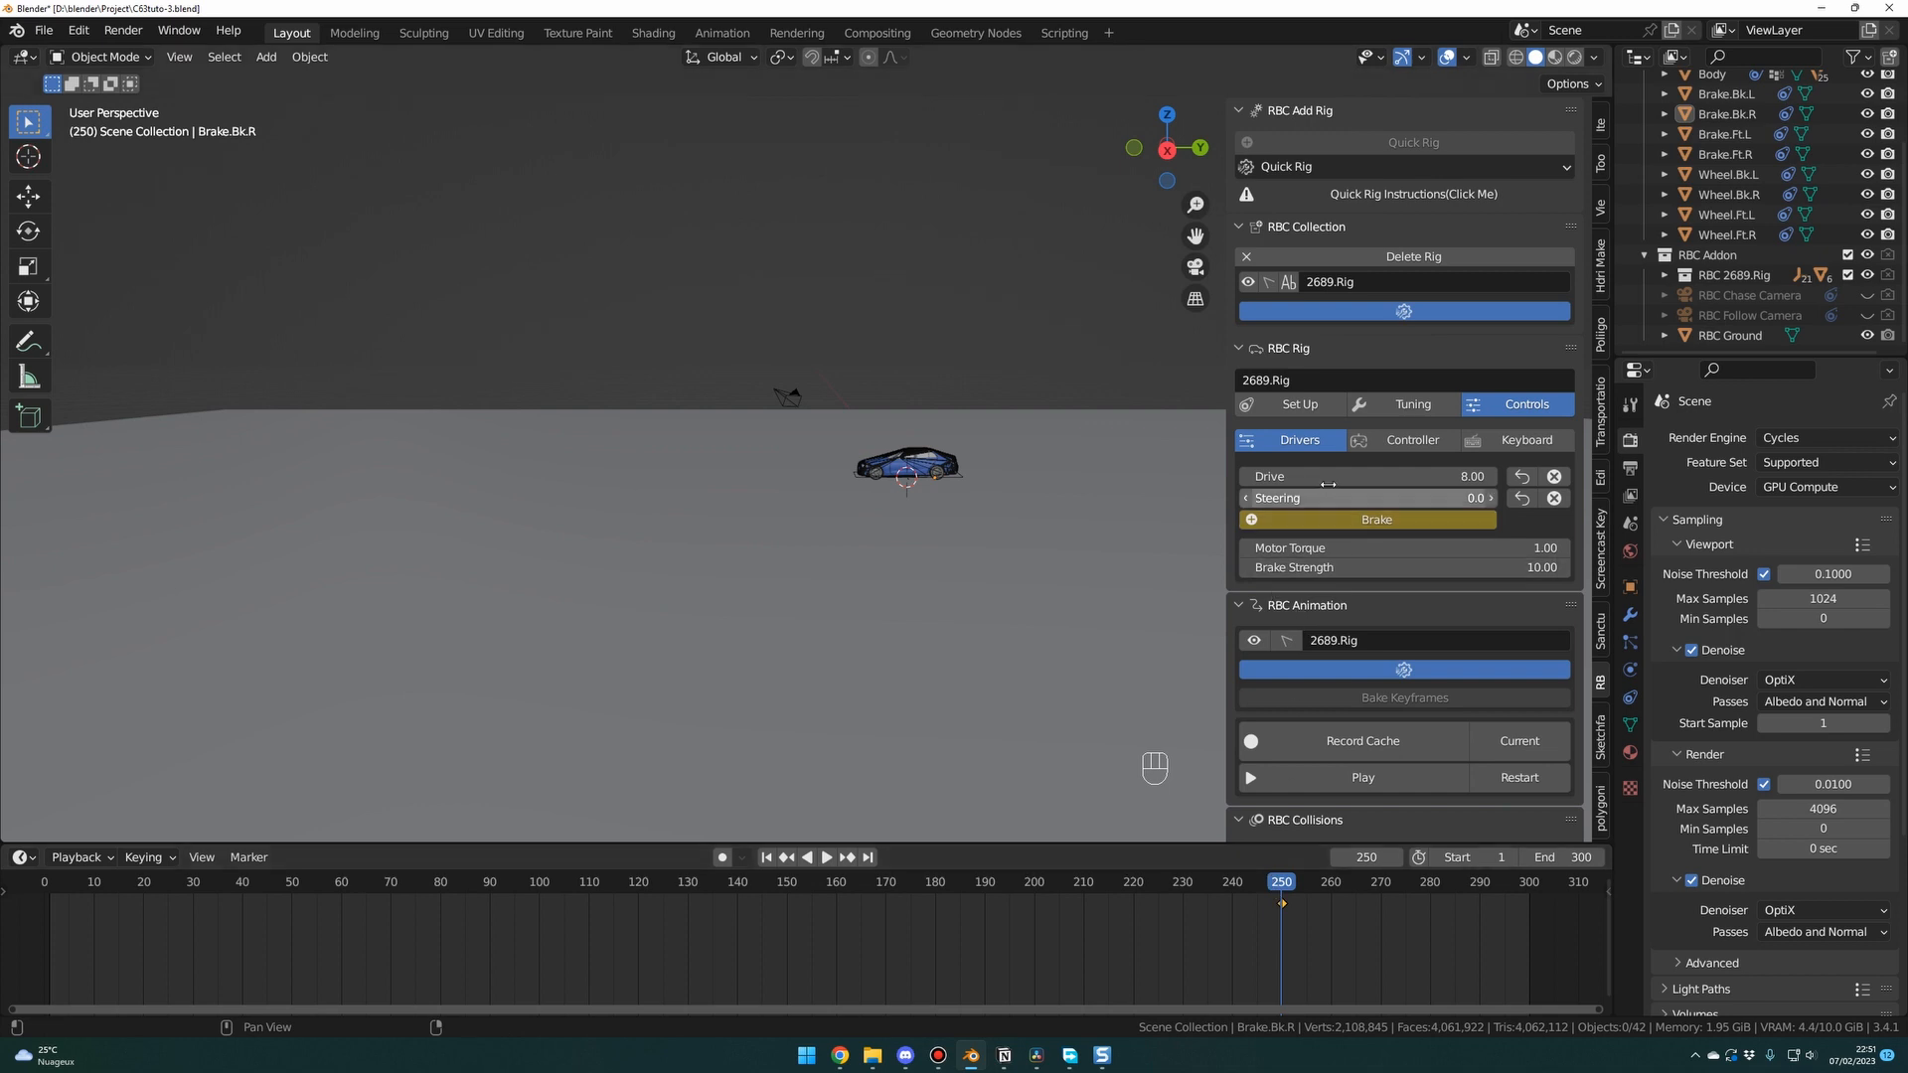
Switch the Brake on at frame 251, keyframe it, and check the brake state at both keyframes.
{"action": "left_click", "coordinate": [1285, 904]}
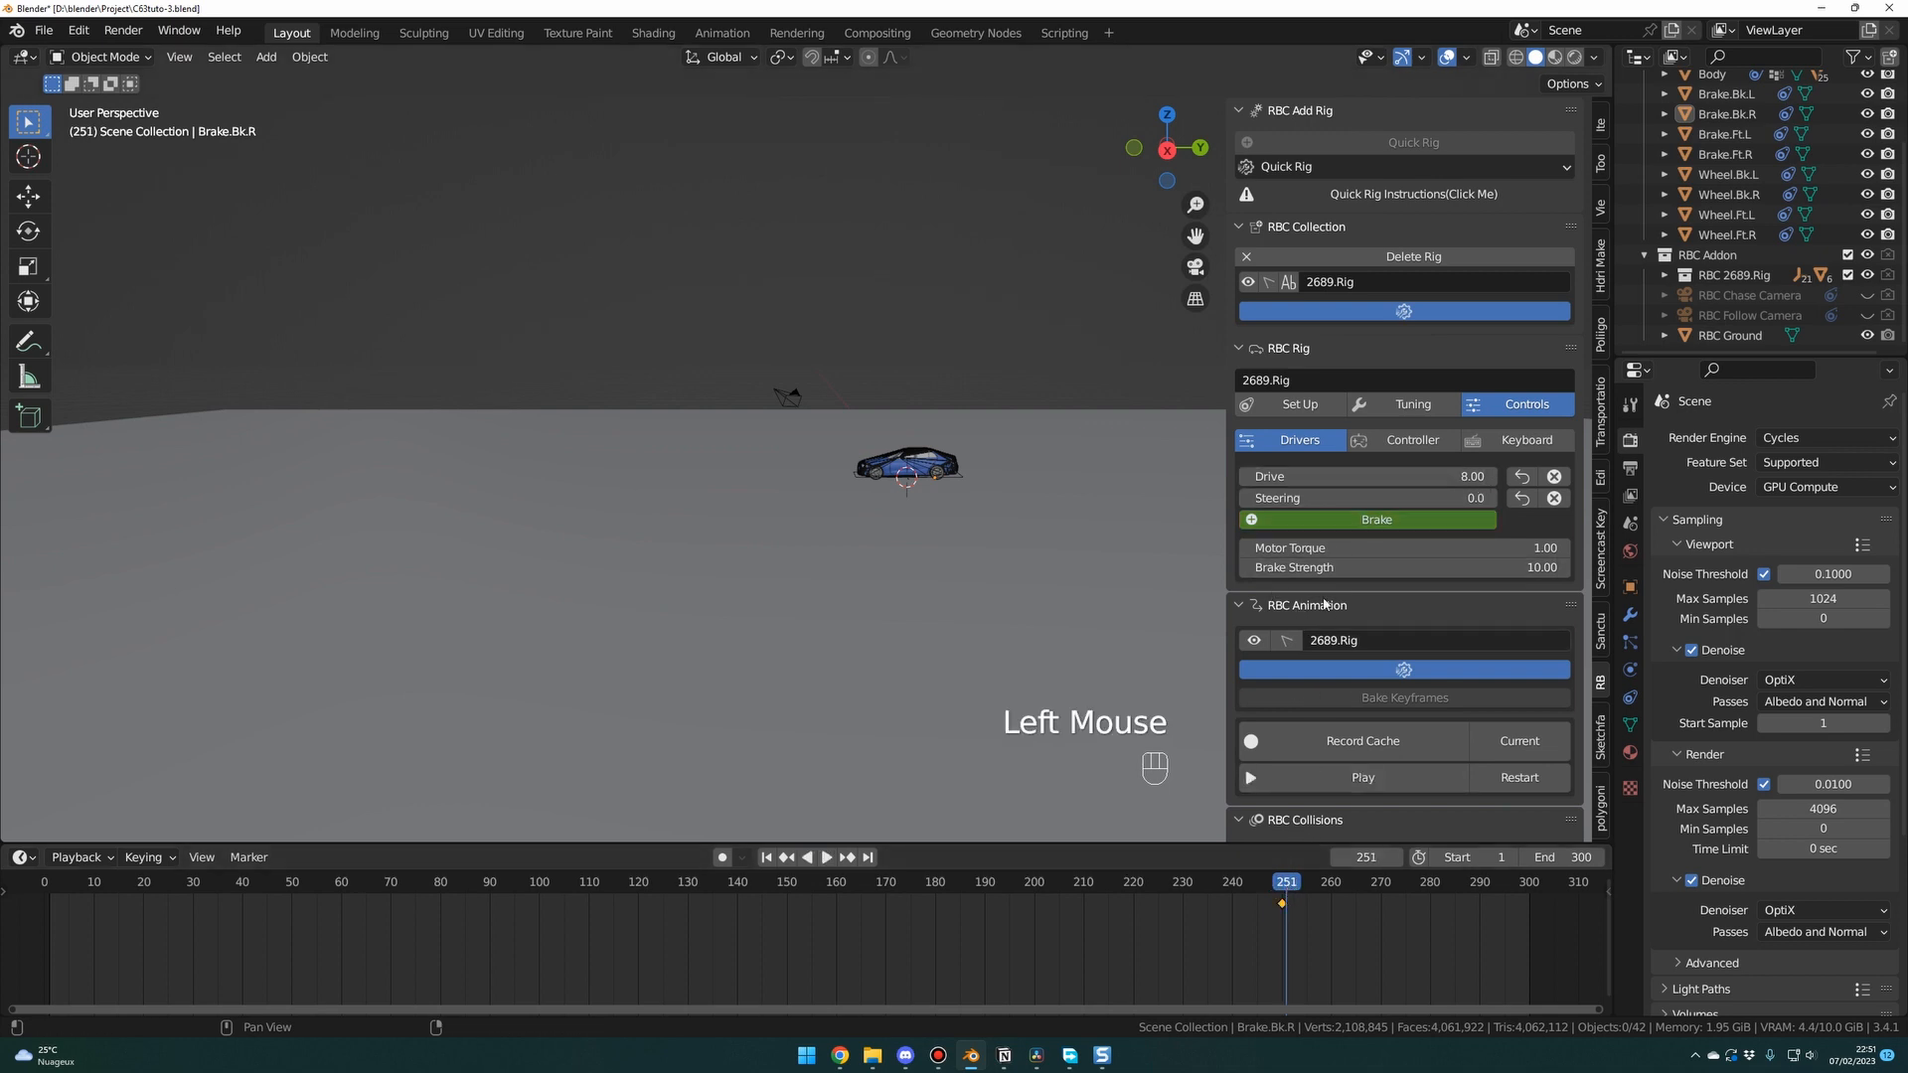
{"action": "left_click", "coordinate": [1336, 525]}
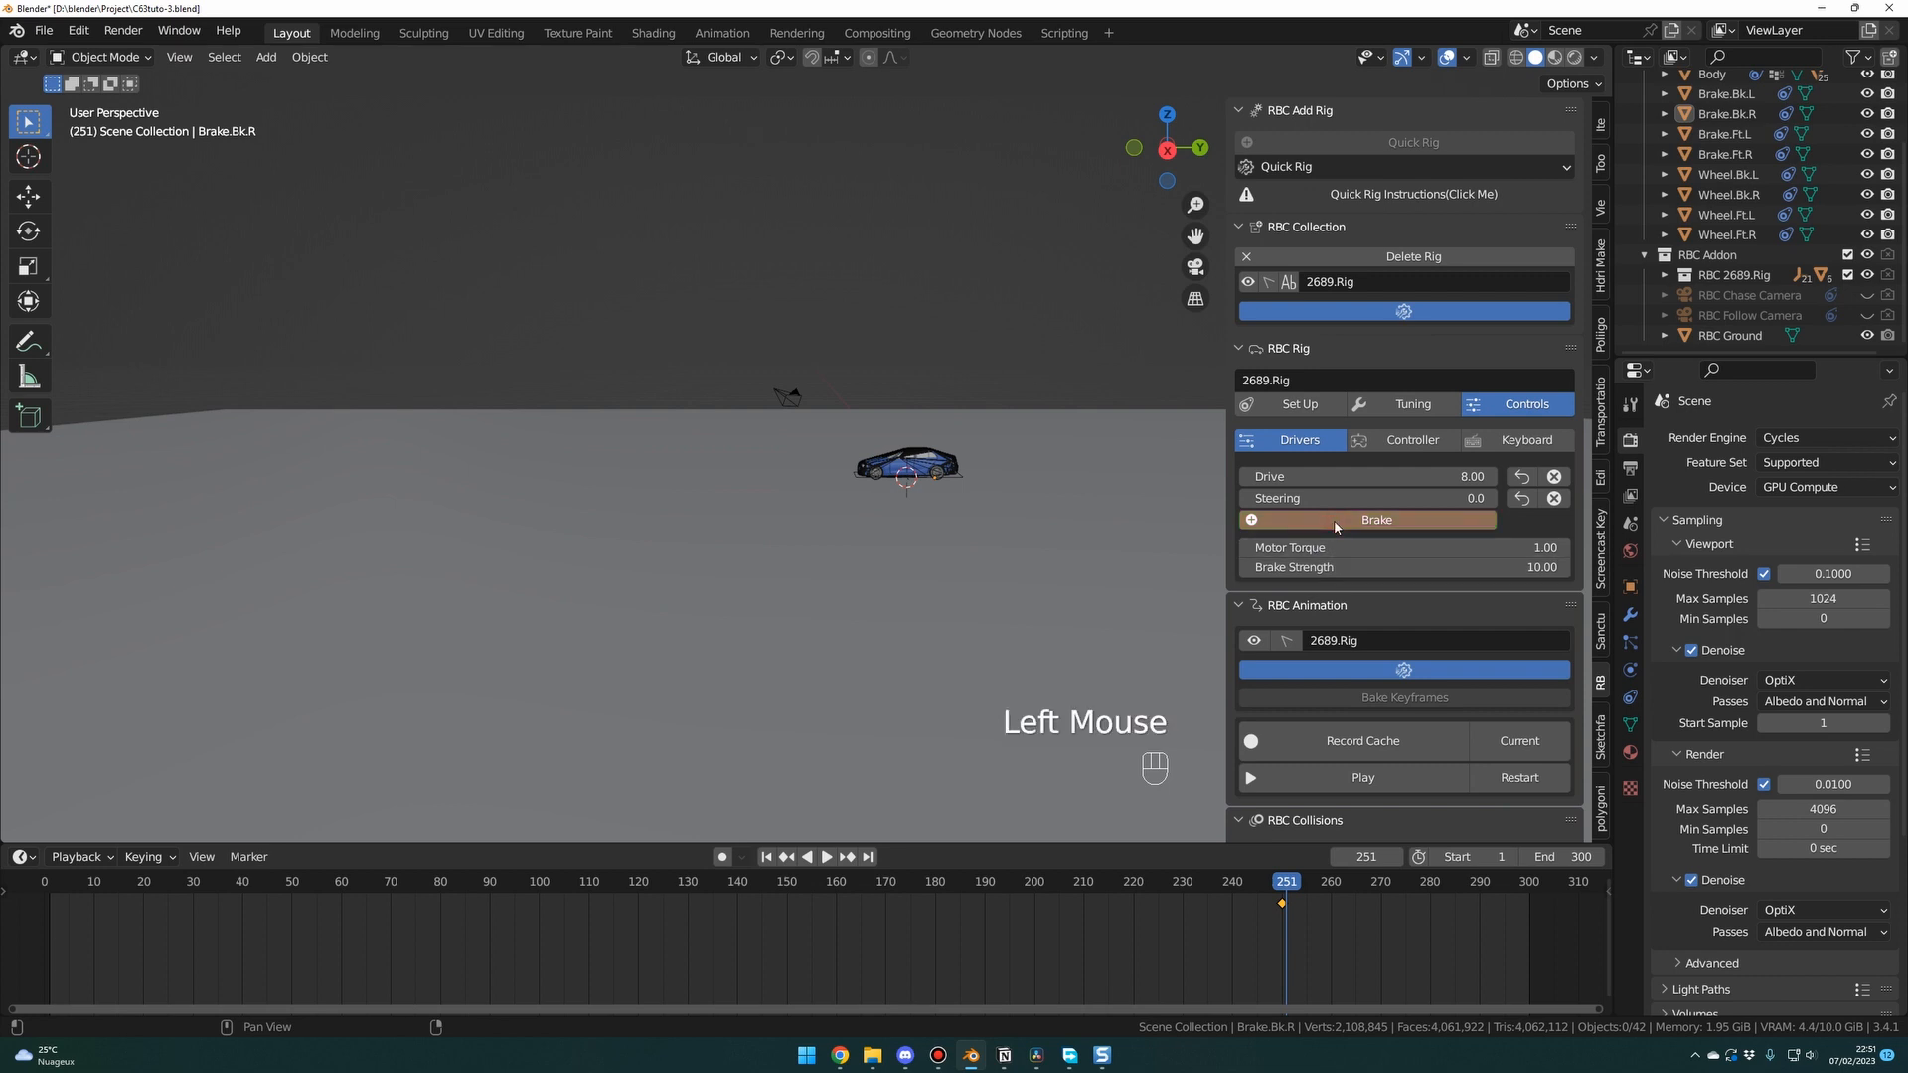
{"action": "key", "text": "i"}
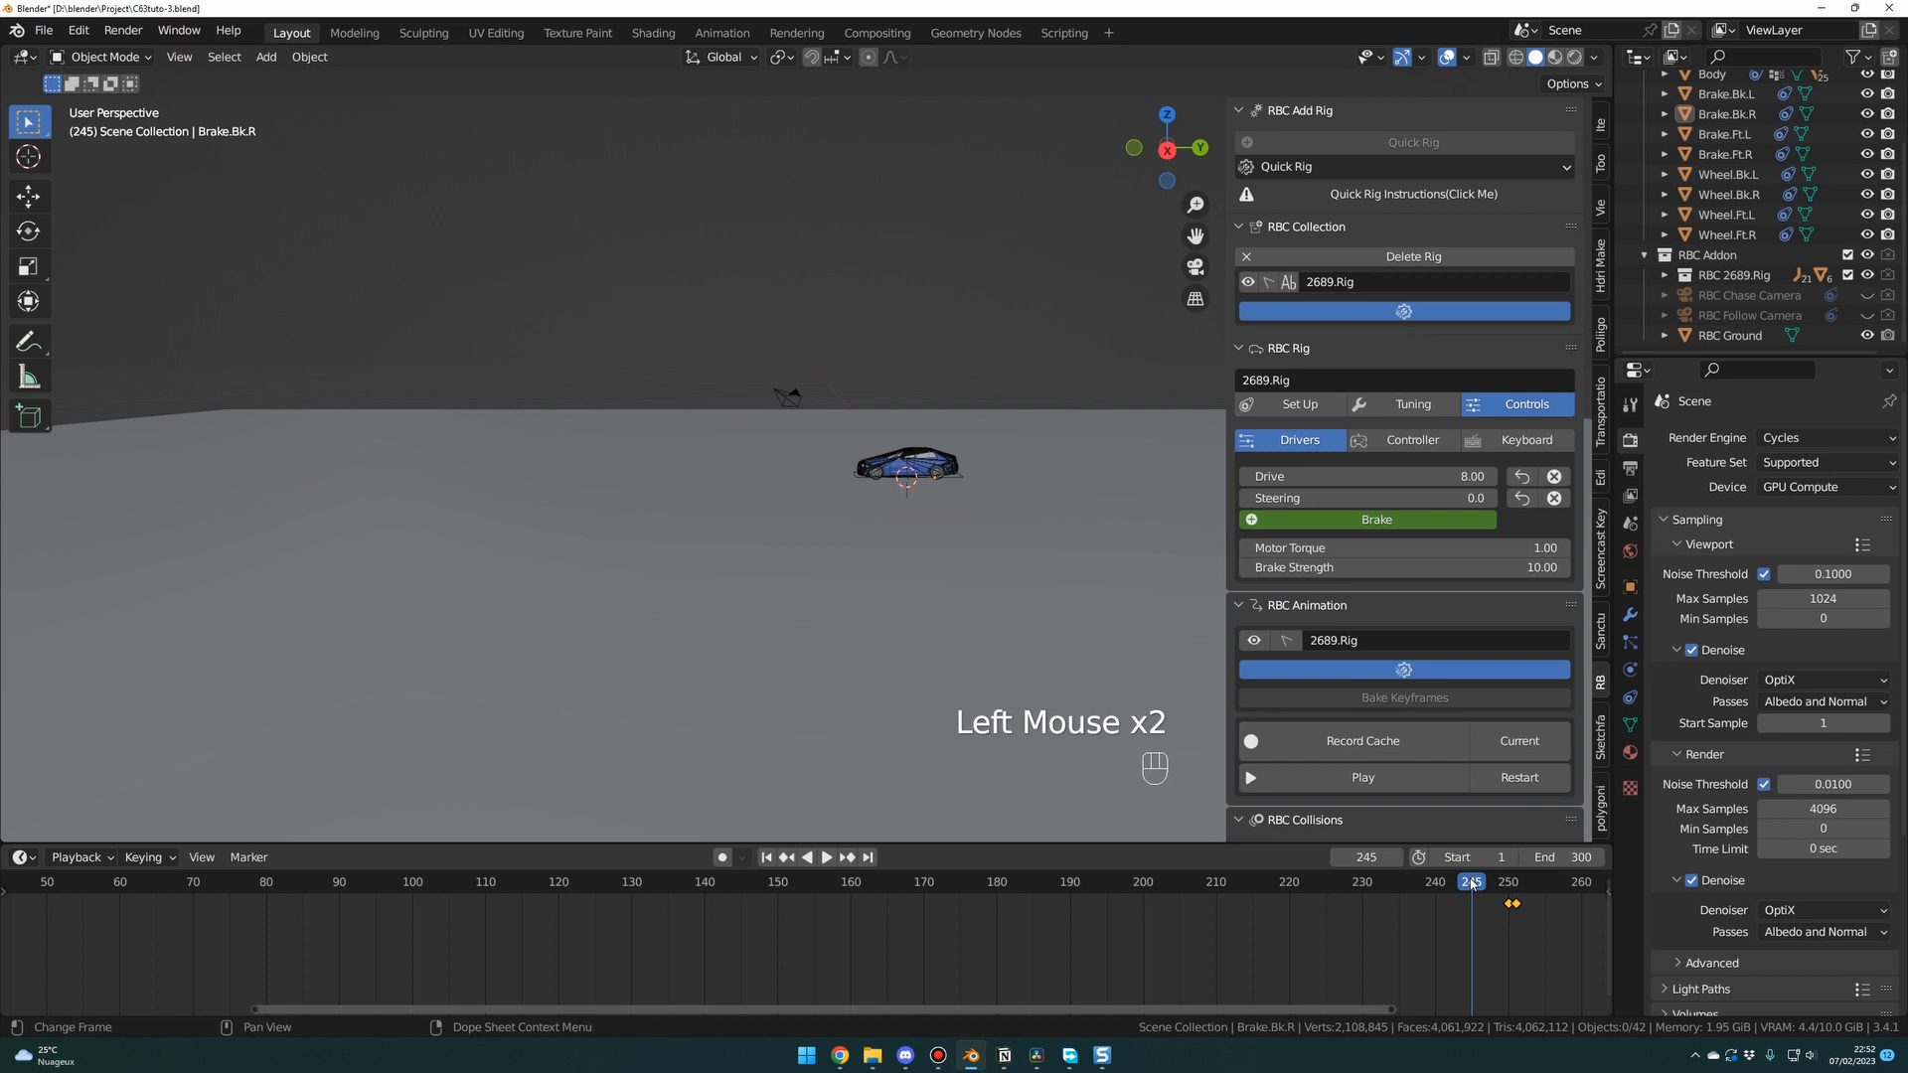
{"action": "left_click_drag", "start_coordinate": [1472, 885], "coordinate": [1512, 905]}
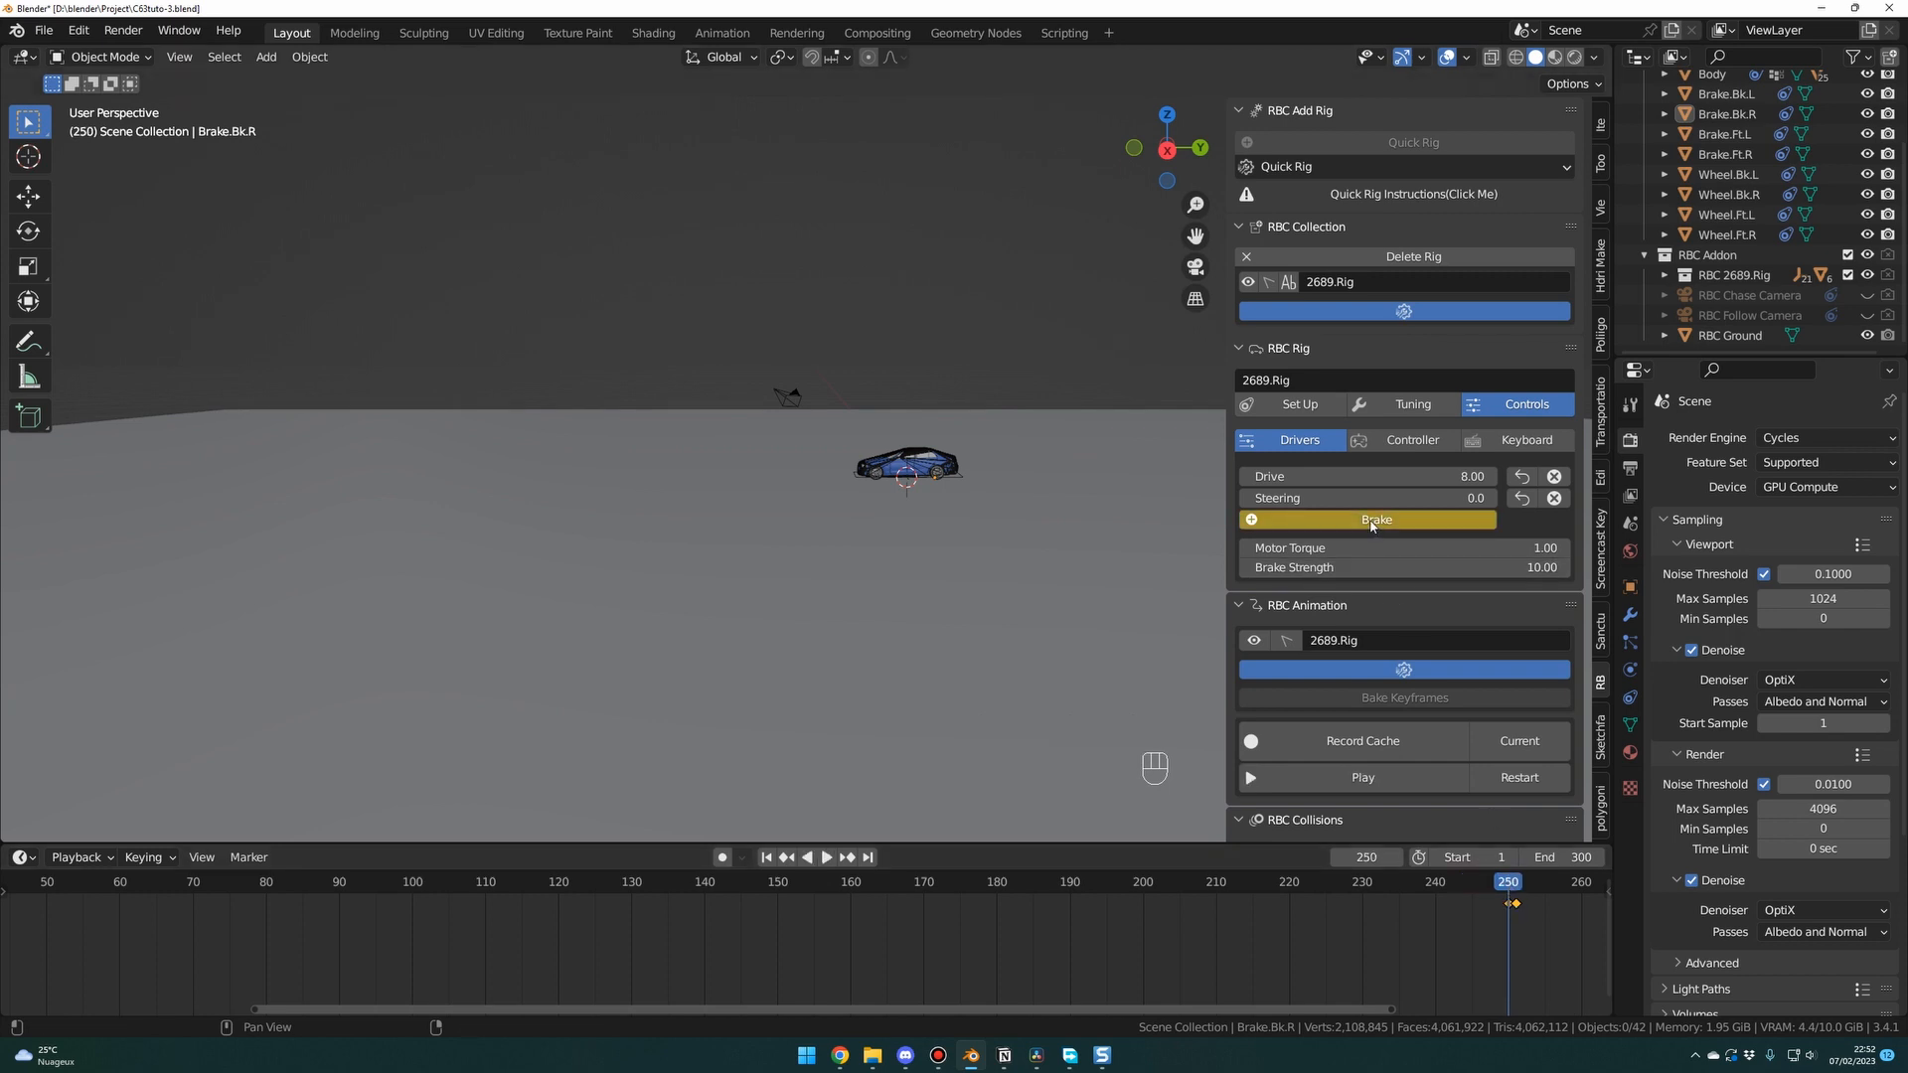
{"action": "left_click", "coordinate": [1515, 906]}
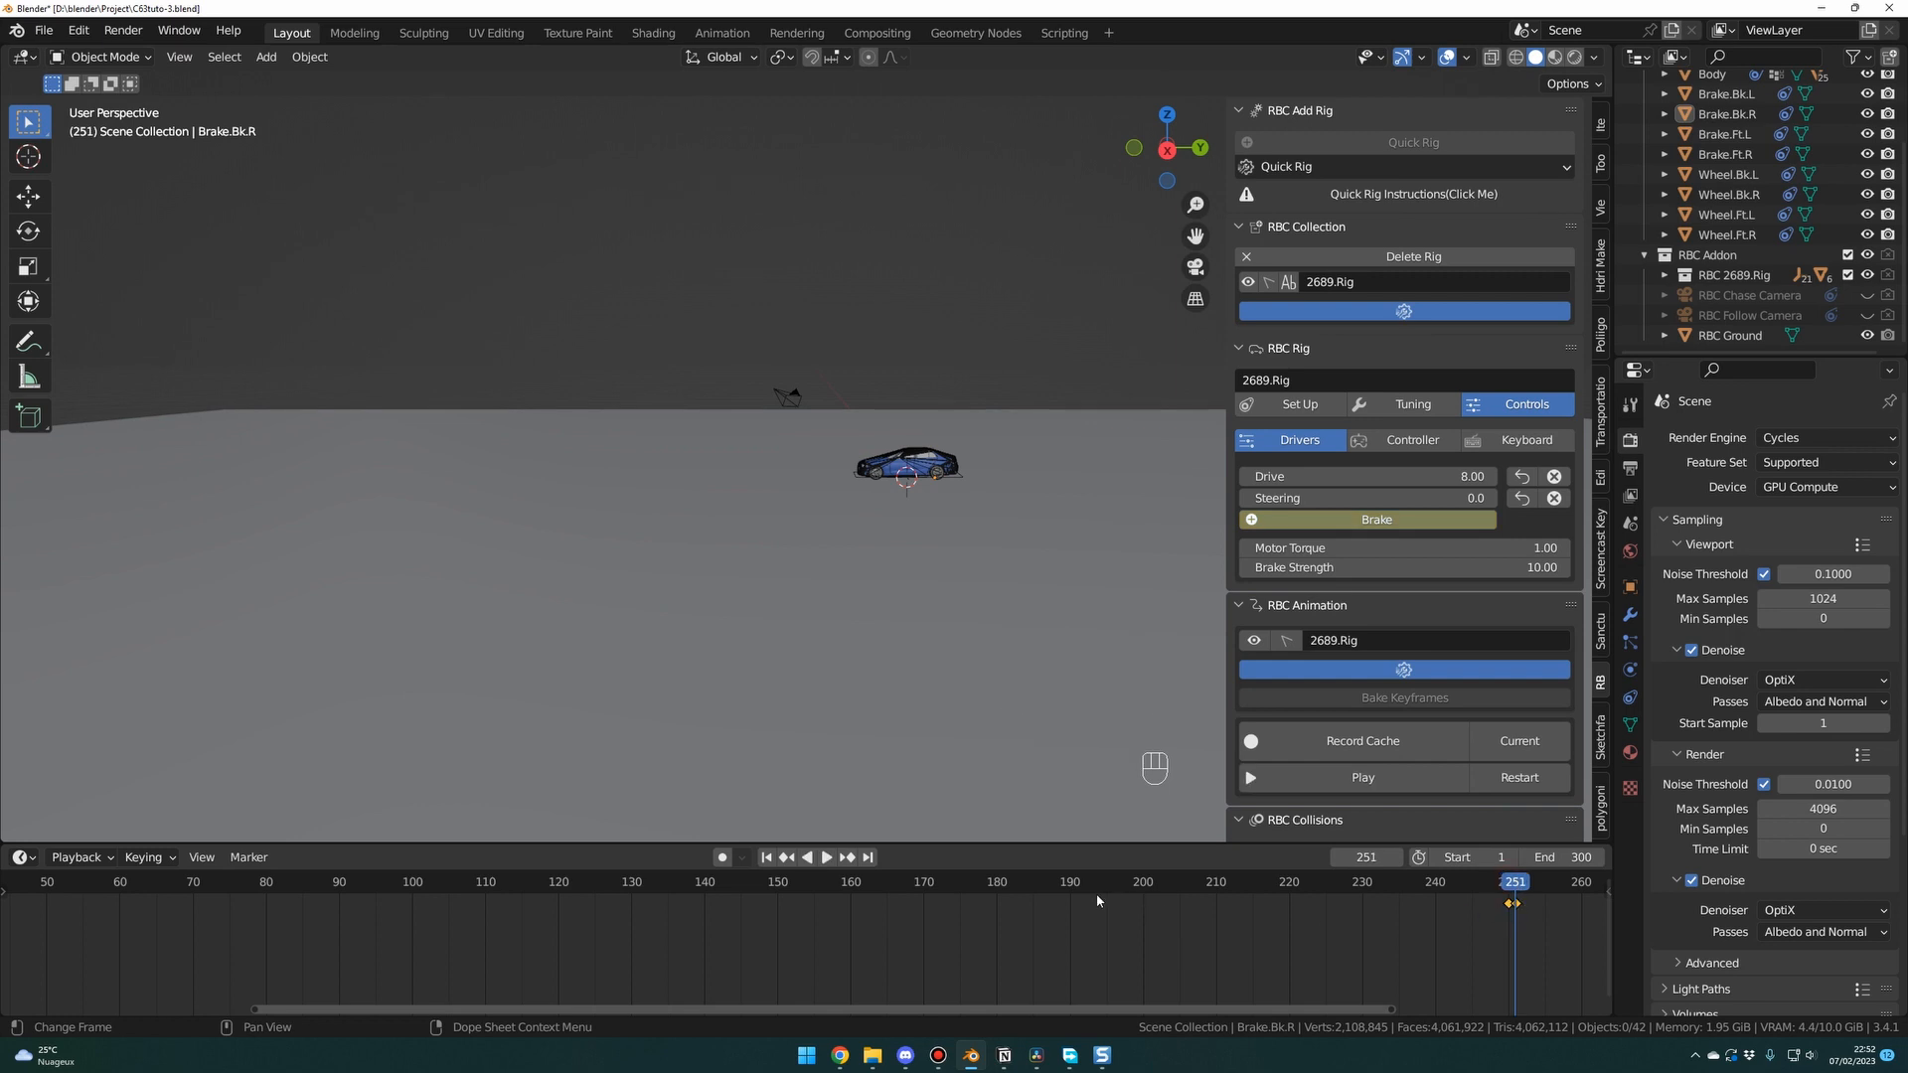
Return to the first frame, start playing the simulation to test the keyframed brake, and stop playback.
{"action": "left_click", "coordinate": [769, 861]}
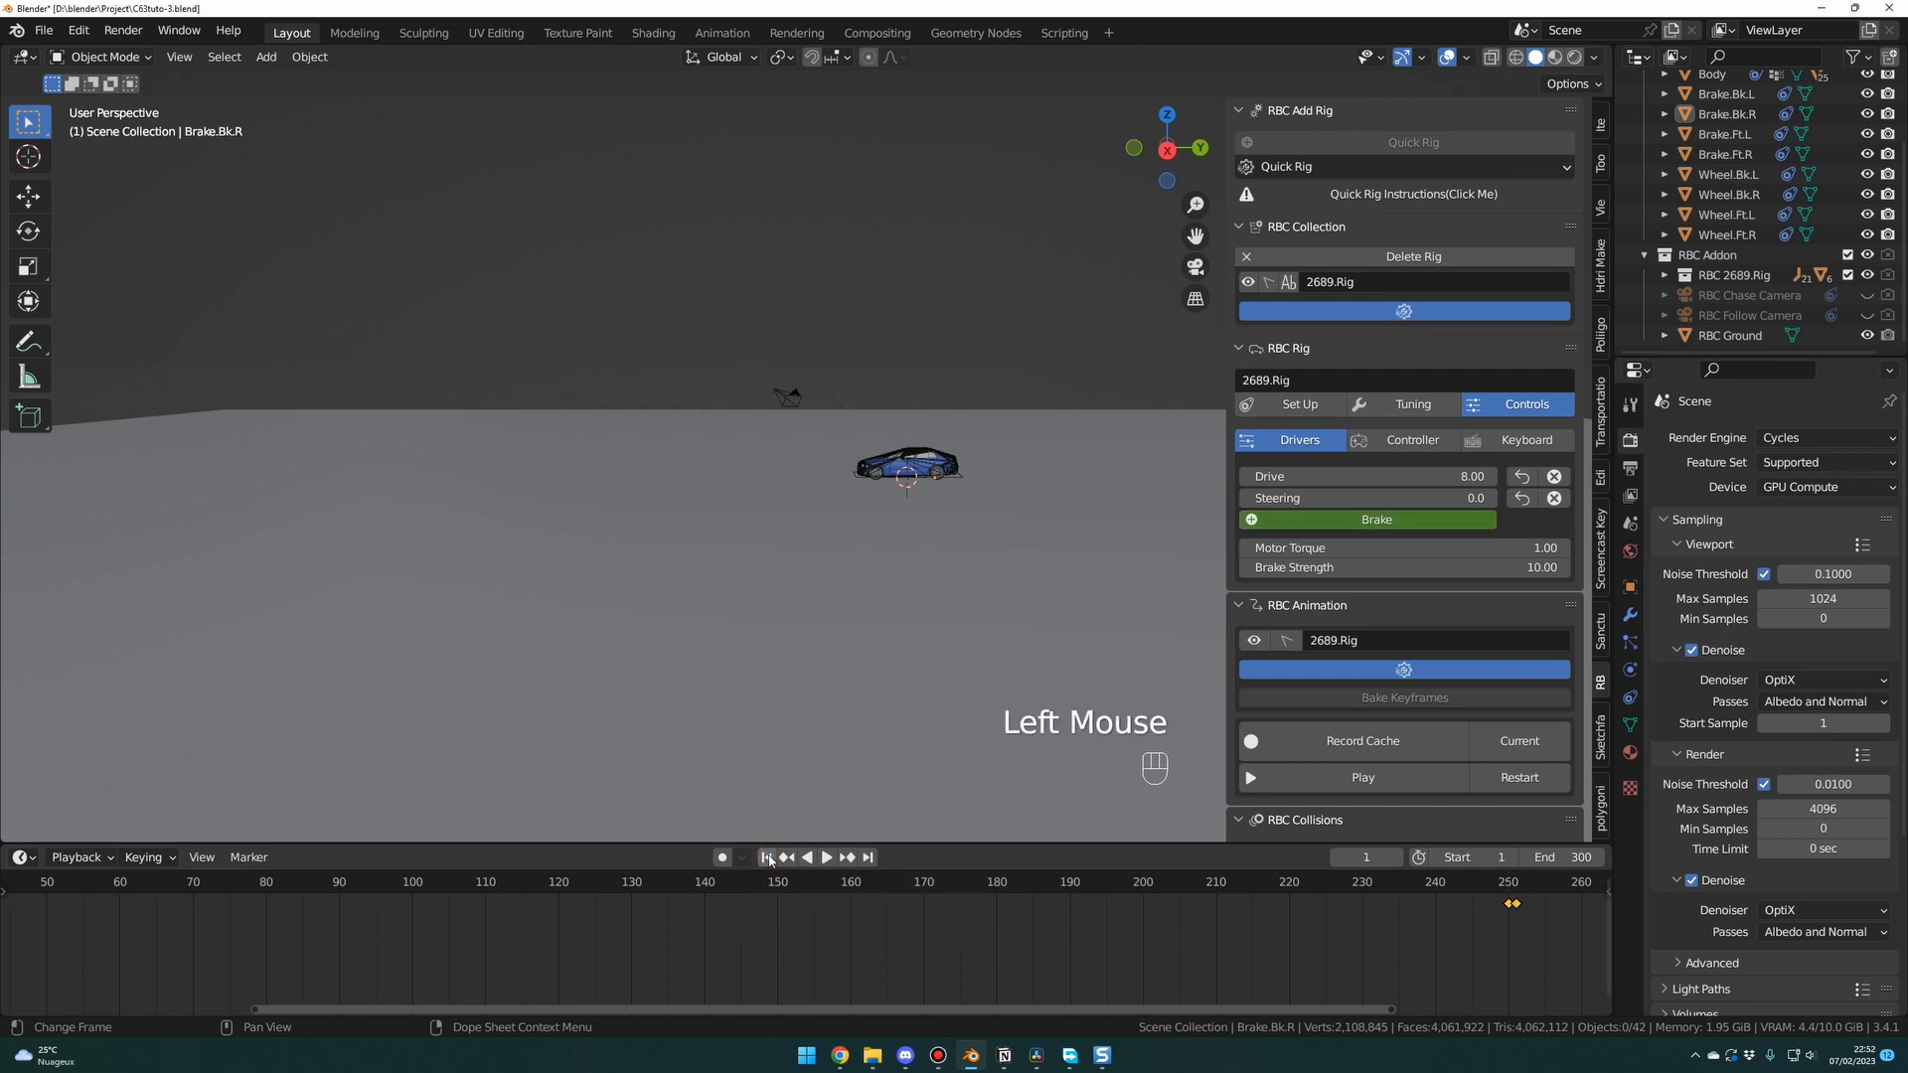
{"action": "left_click", "coordinate": [769, 861]}
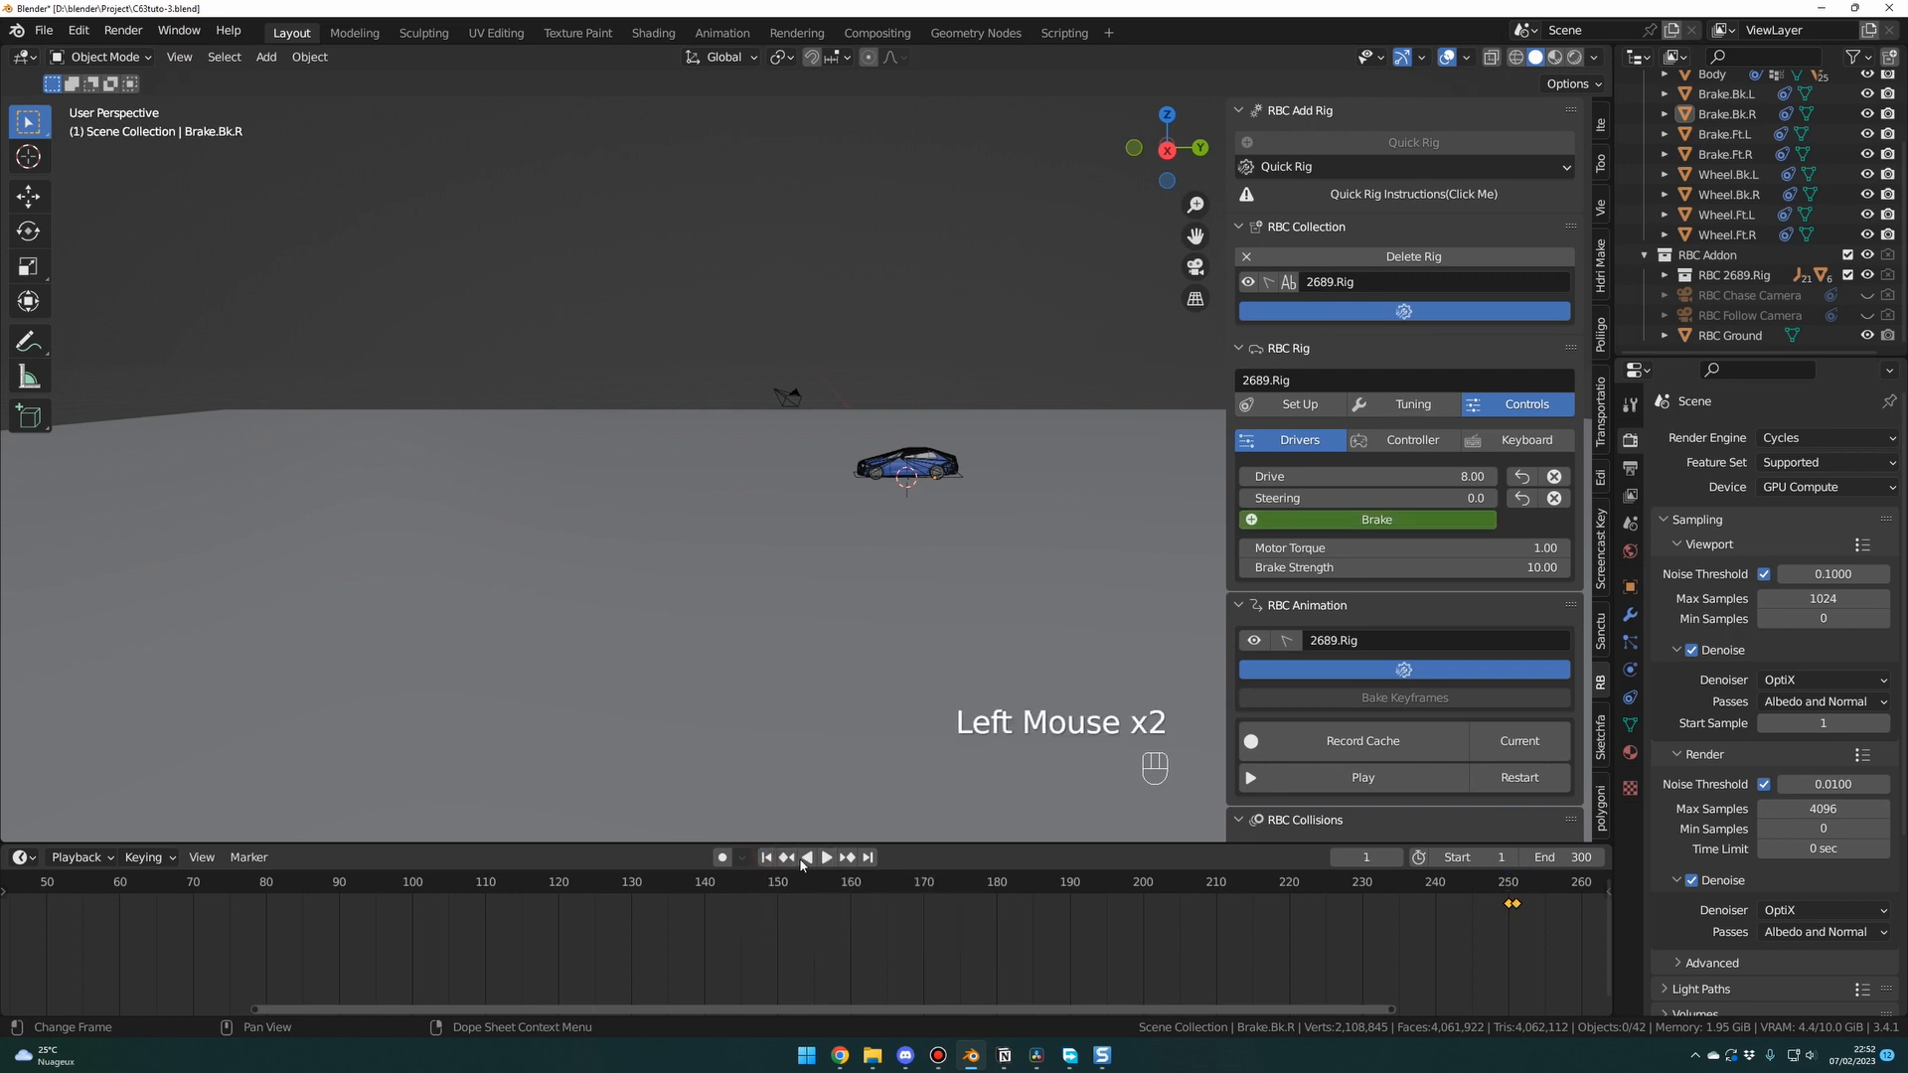
{"action": "left_click", "coordinate": [825, 858]}
{"action": "middle_click_drag", "start_coordinate": [696, 648], "coordinate": [890, 686], "text": "shift"}
{"action": "middle_click_drag", "start_coordinate": [909, 708], "coordinate": [826, 688]}
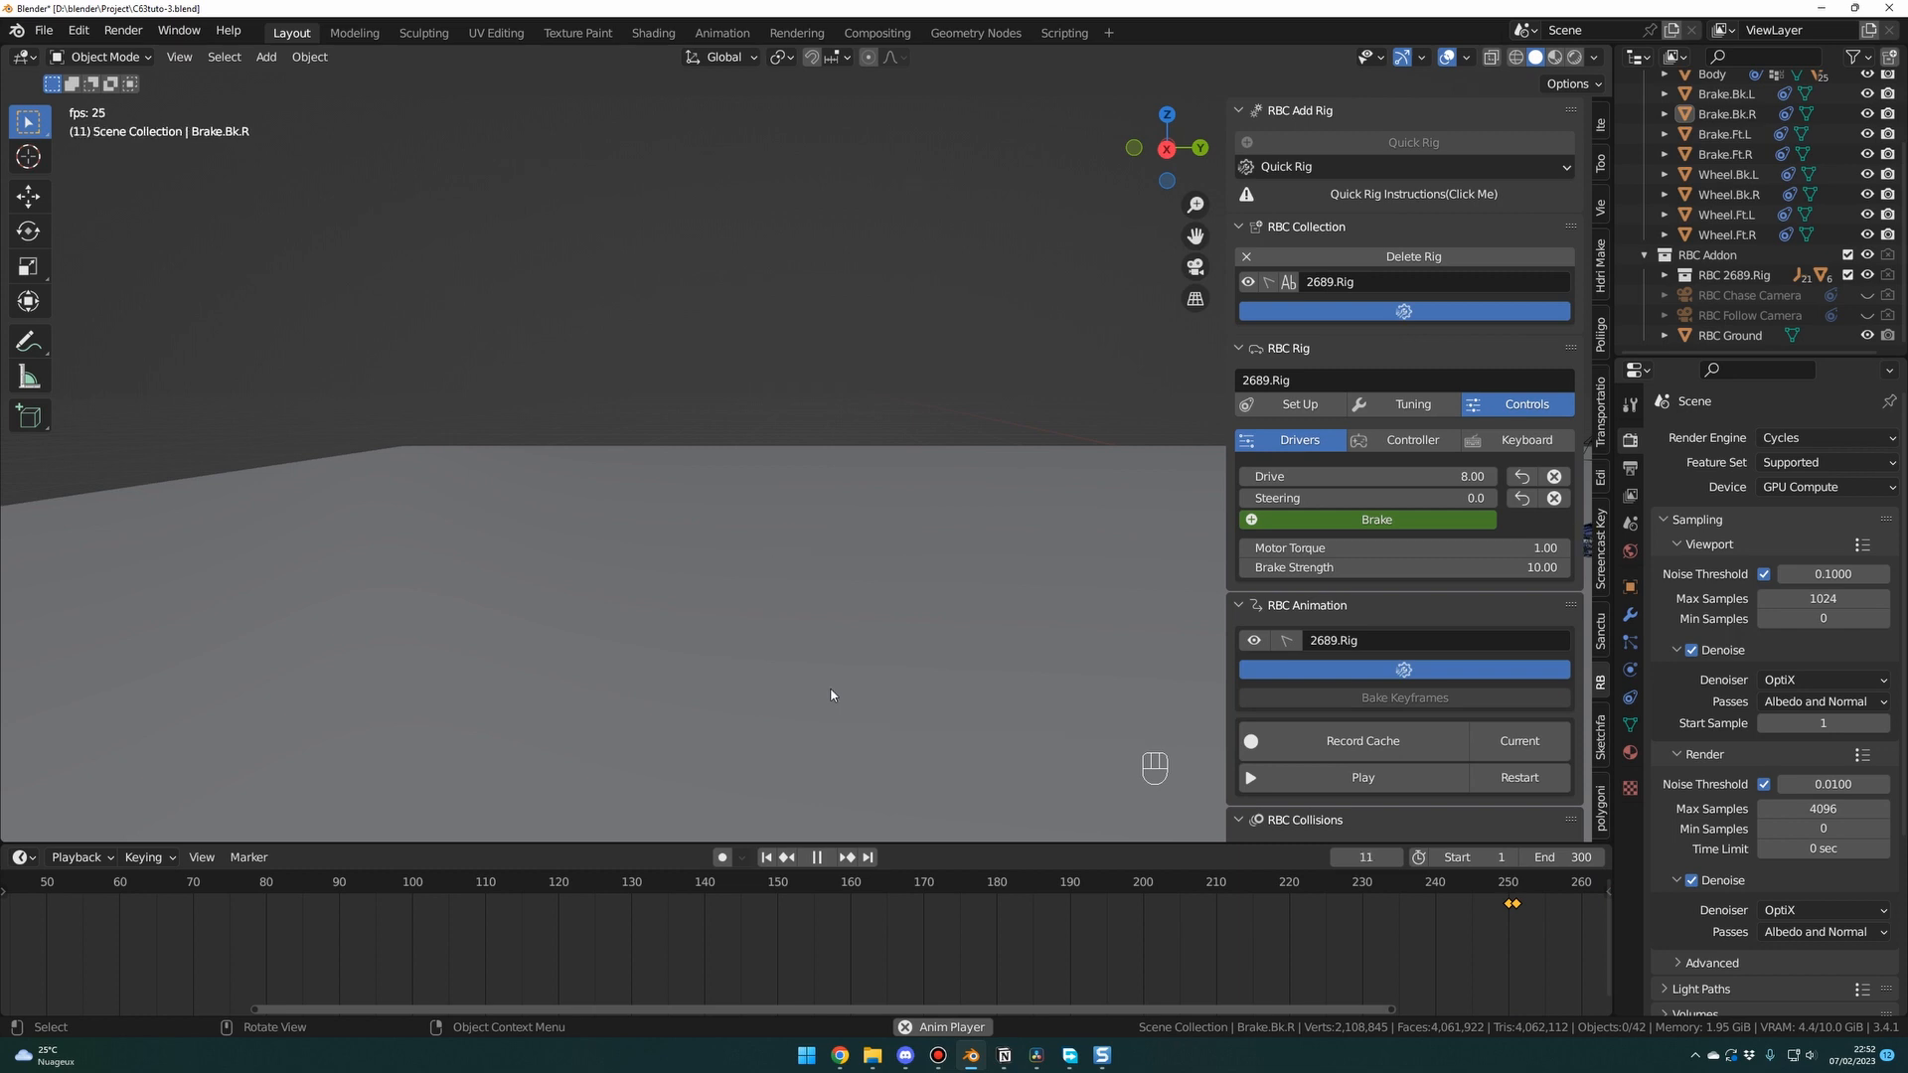
{"action": "key", "text": "space"}
{"action": "scroll", "coordinate": [969, 894], "scroll_direction": "down", "scroll_amount": 2}
{"action": "left_click", "coordinate": [969, 861]}
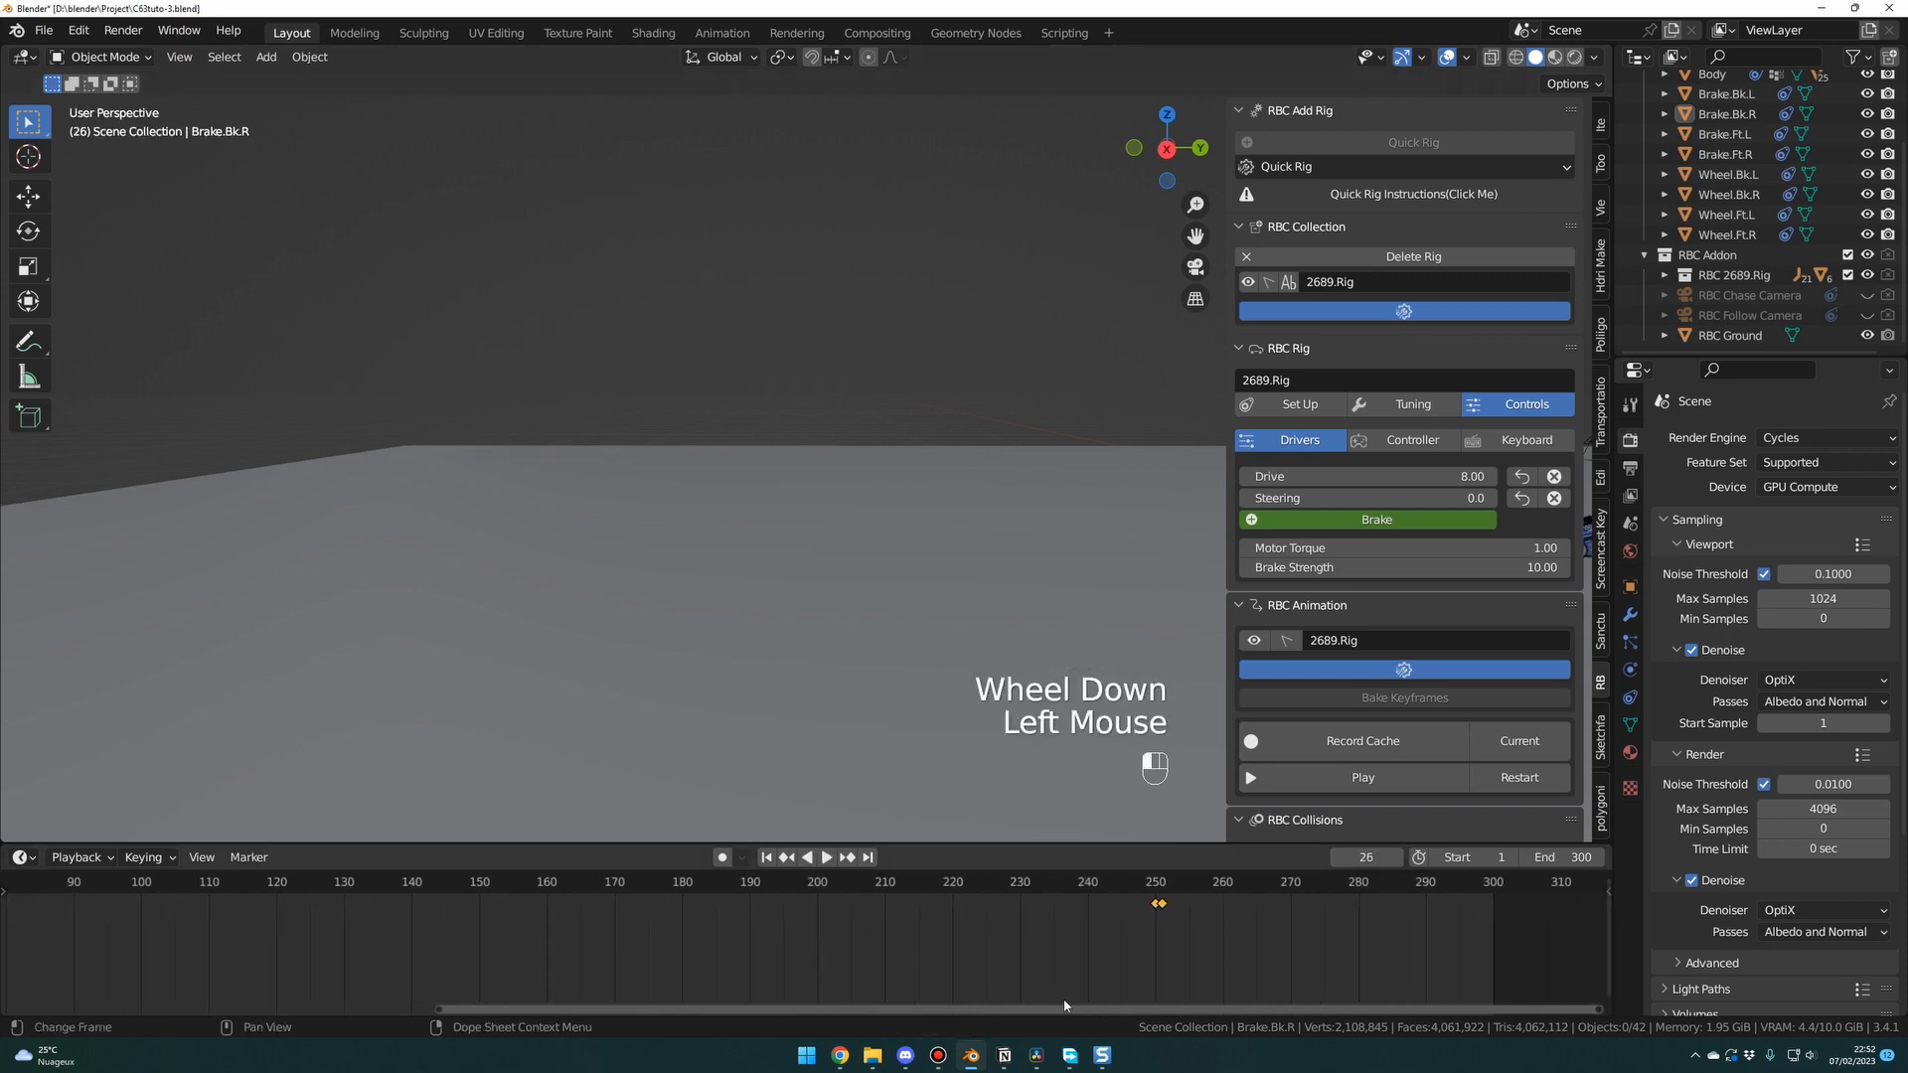
{"action": "left_click", "coordinate": [1247, 908]}
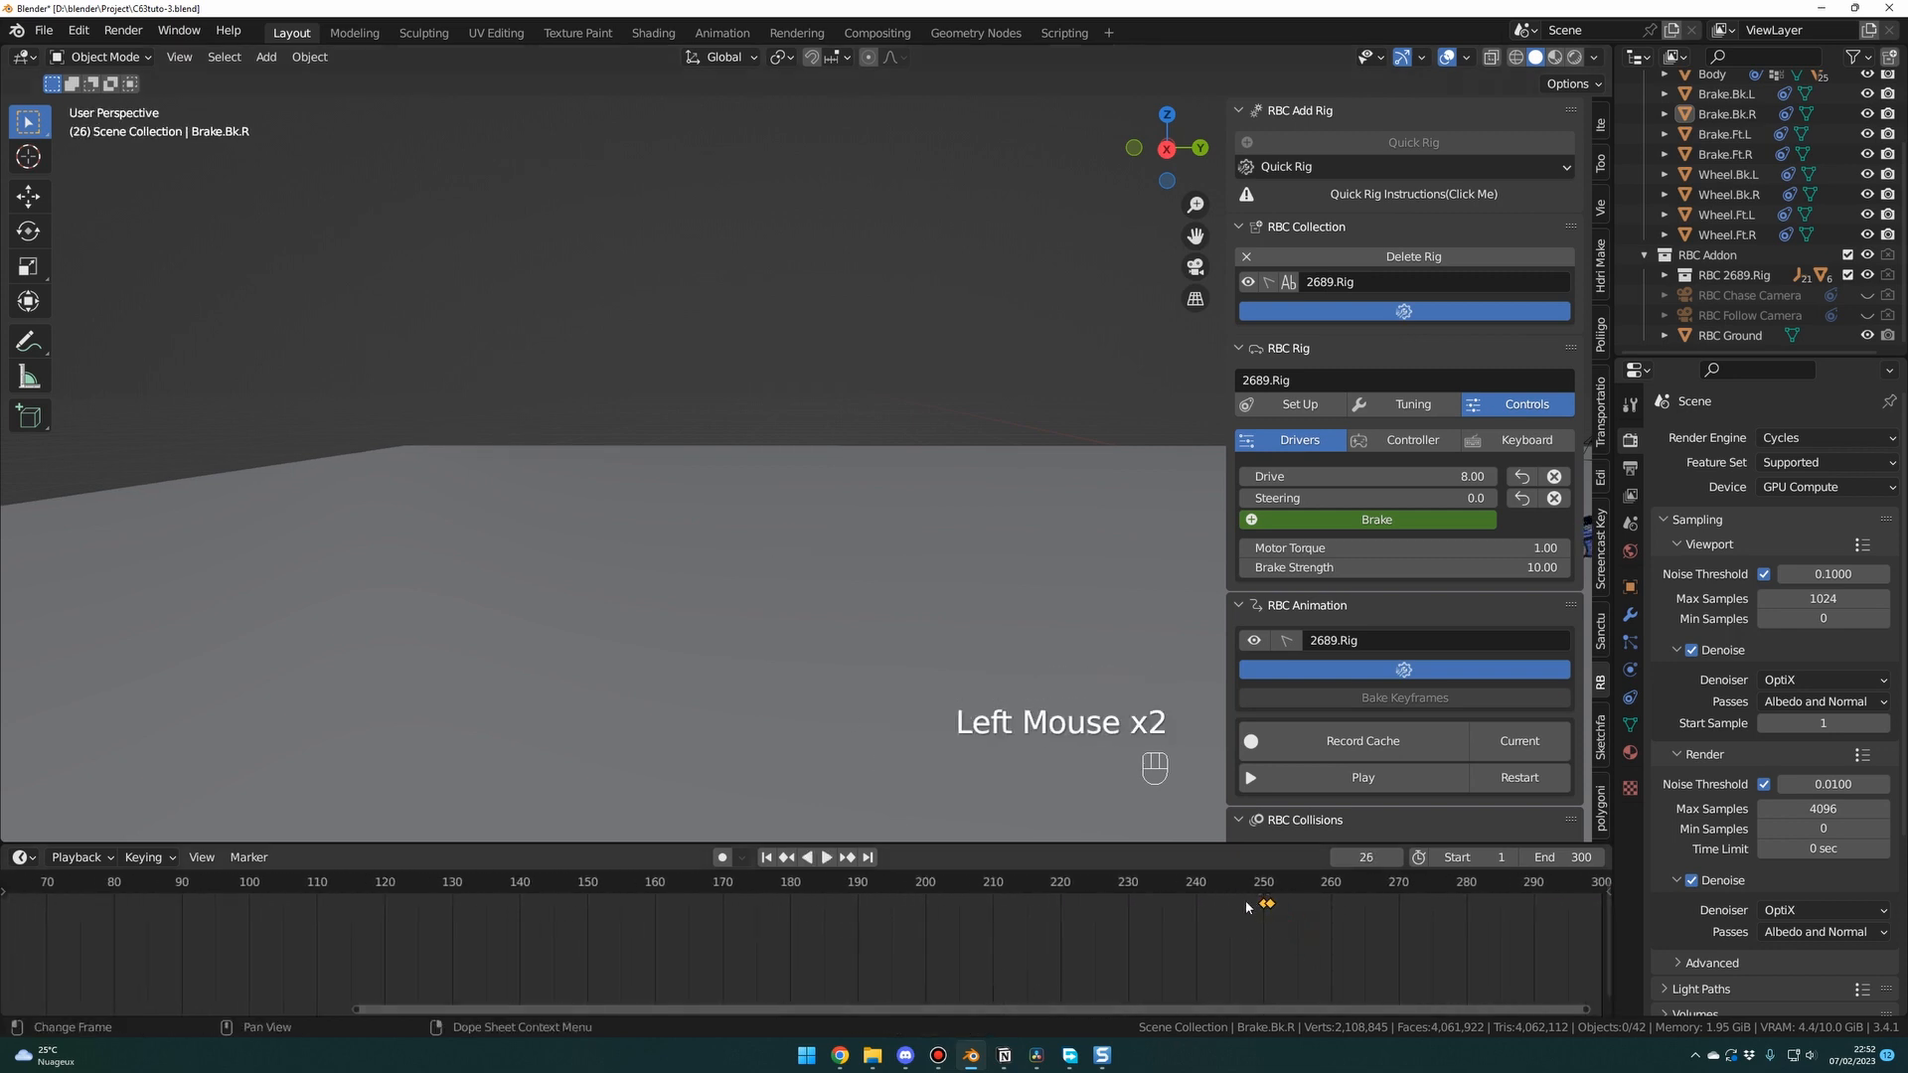
{"action": "left_click_drag", "start_coordinate": [1269, 908], "coordinate": [1266, 908]}
{"action": "scroll", "coordinate": [1137, 933], "scroll_direction": "down", "scroll_amount": 2, "text": "alt"}
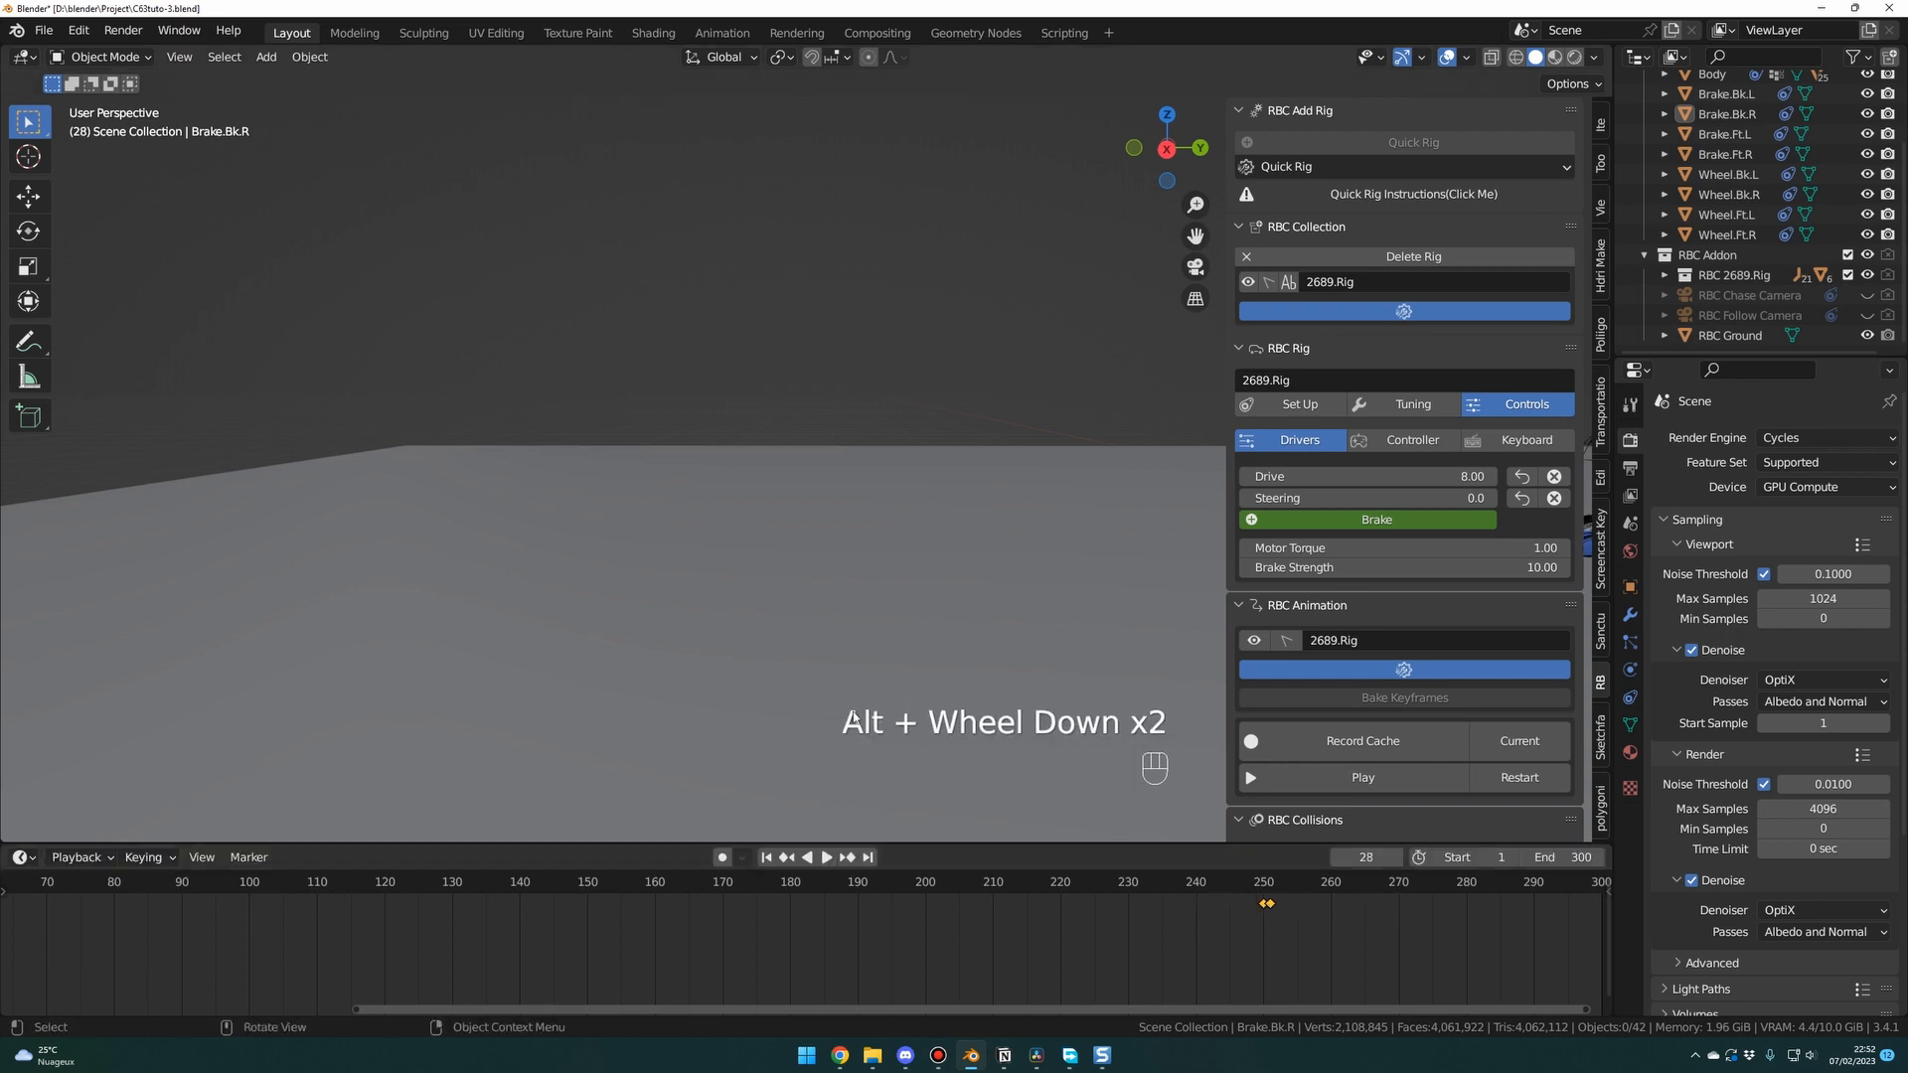
Return to the first frame and scrub the timeline to frame 131 to check how the car moves without a recorded cache.
{"action": "scroll", "coordinate": [868, 723], "scroll_direction": "down", "scroll_amount": 1}
{"action": "scroll", "coordinate": [867, 716], "scroll_direction": "down", "scroll_amount": 2}
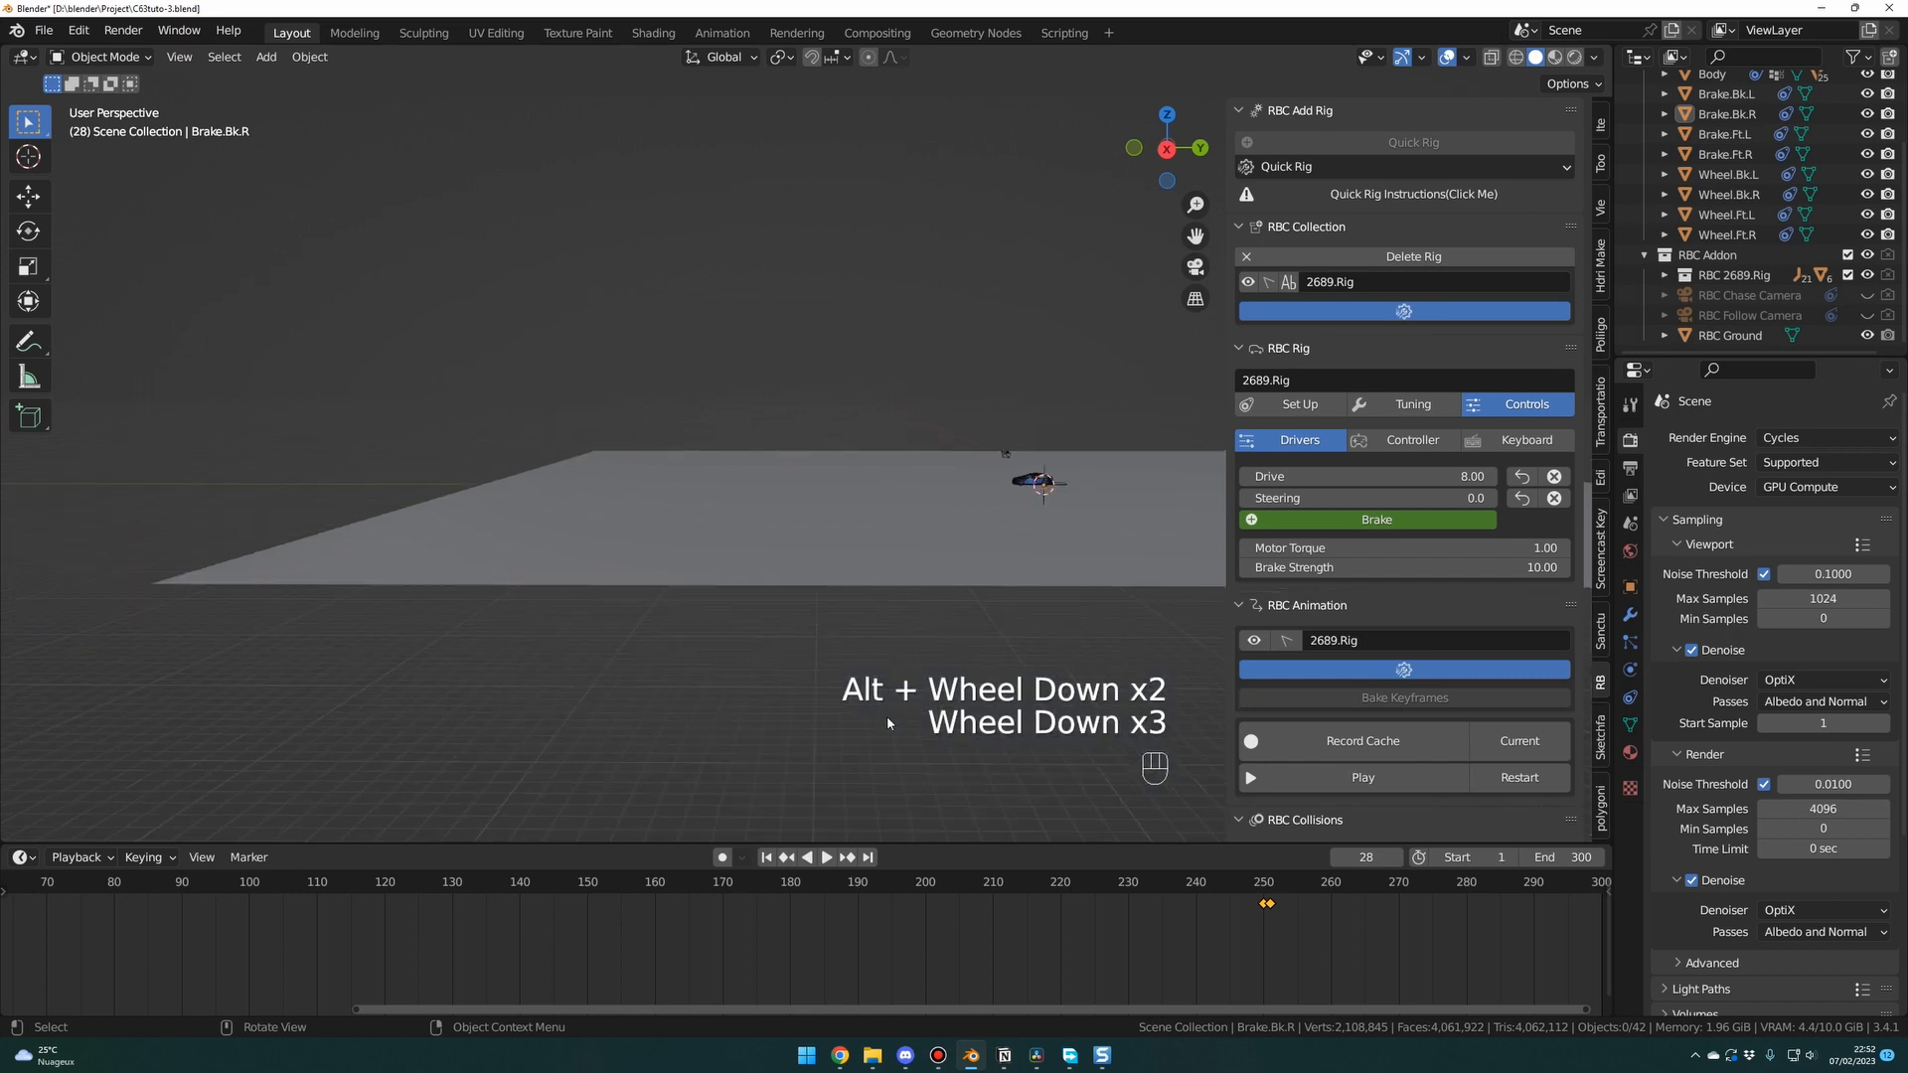
{"action": "scroll", "coordinate": [891, 714], "scroll_direction": "up", "scroll_amount": 1}
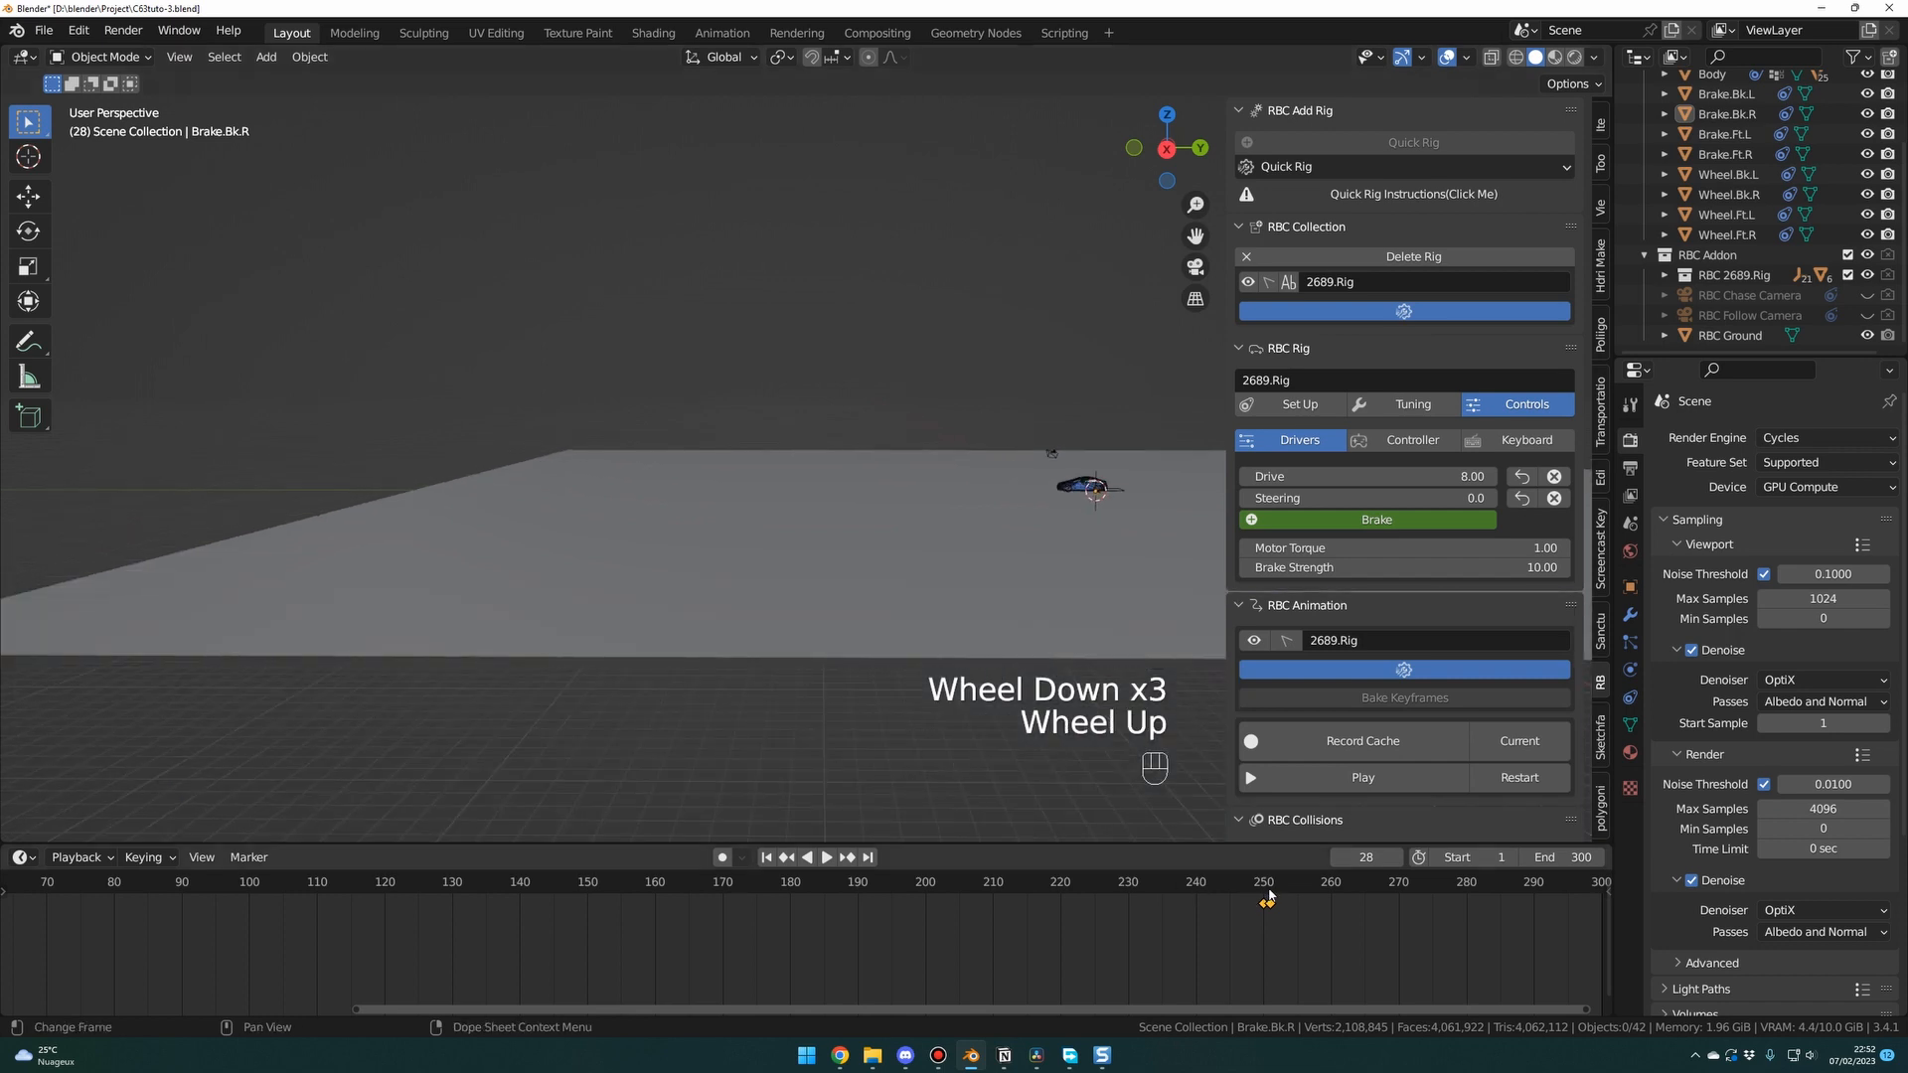
{"action": "middle_click_drag", "start_coordinate": [994, 686], "coordinate": [996, 710]}
{"action": "middle_click_drag", "start_coordinate": [996, 711], "coordinate": [809, 707], "text": "shift"}
{"action": "left_click", "coordinate": [767, 858]}
{"action": "mouse_move", "coordinate": [810, 708]}
{"action": "middle_mouse_down"}
{"action": "mouse_move", "coordinate": [834, 722]}
{"action": "mouse_move", "coordinate": [827, 705]}
{"action": "middle_mouse_up"}
{"action": "scroll", "coordinate": [835, 722], "scroll_direction": "up", "scroll_amount": 2}
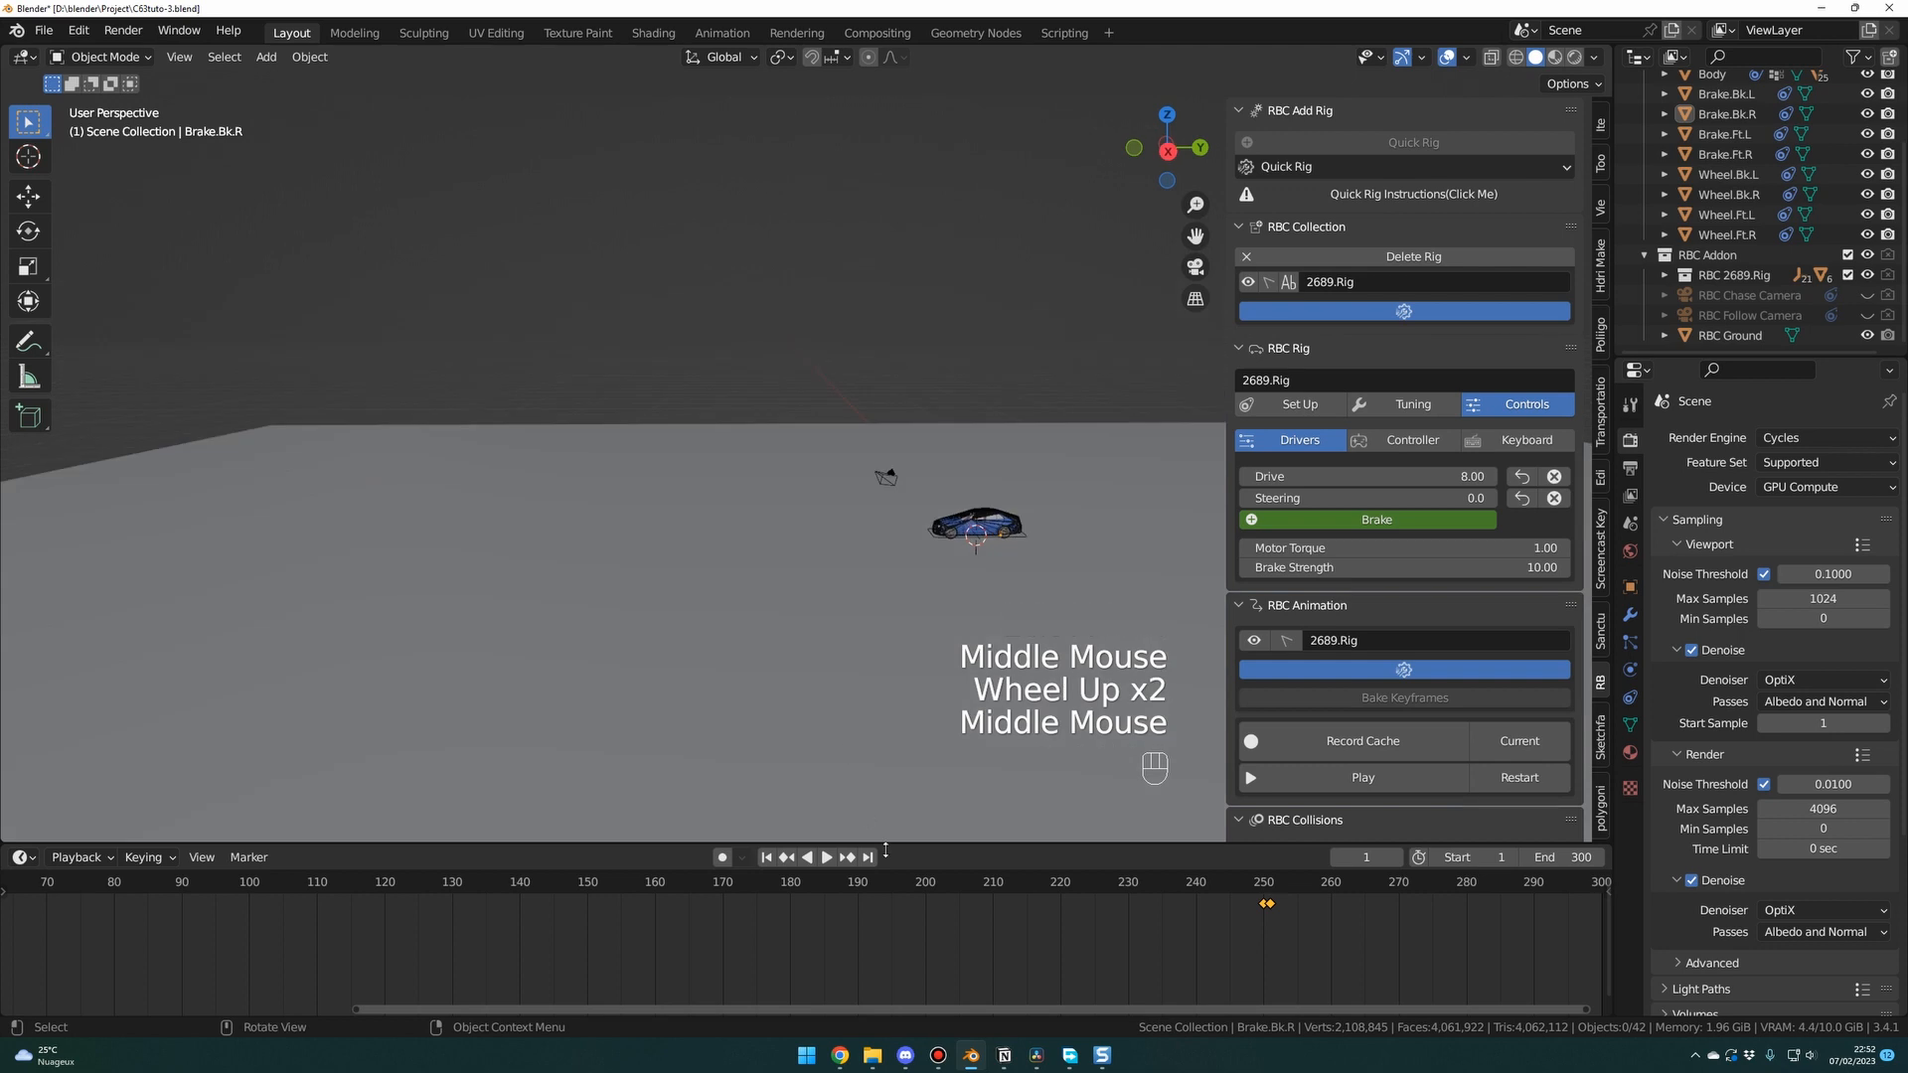
{"action": "left_click_drag", "start_coordinate": [935, 886], "coordinate": [452, 890]}
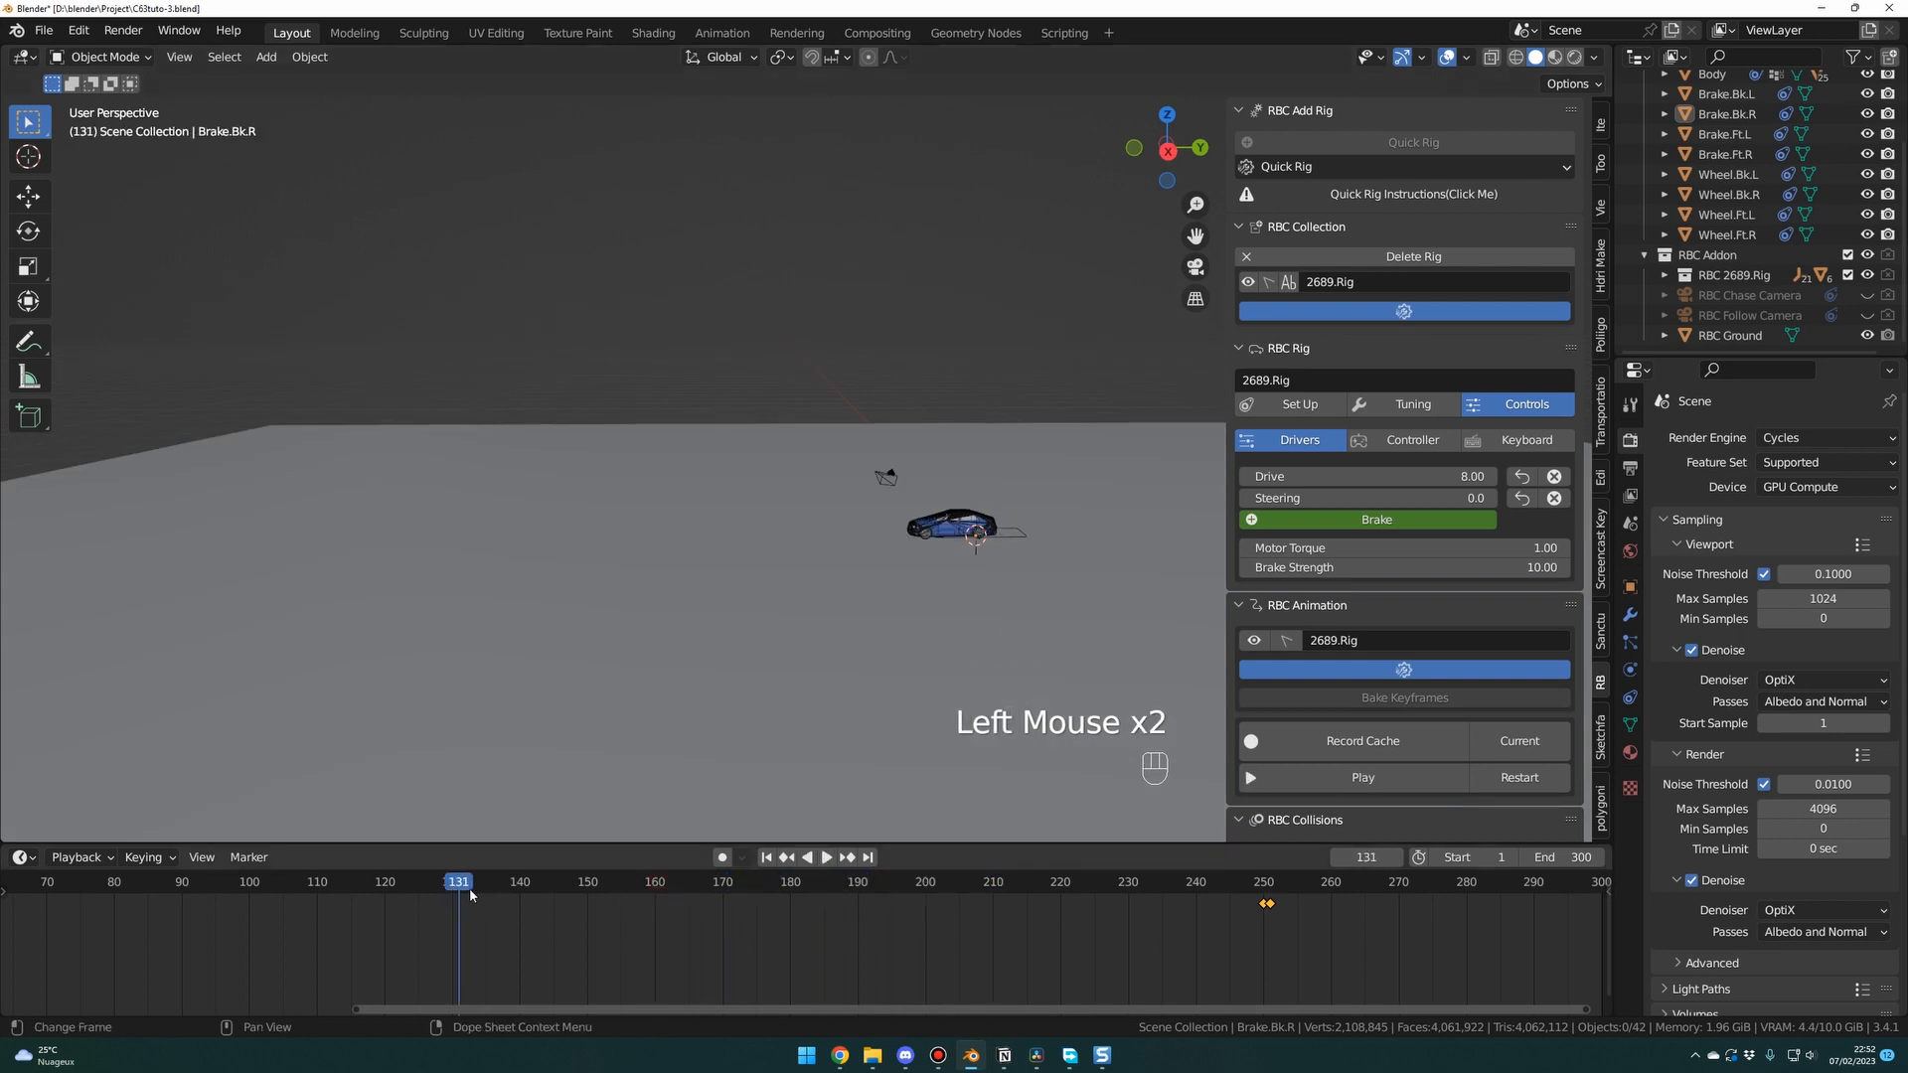
Fit the full 300-frame range in the timeline and scrub the current frame to 134.
{"action": "left_click_drag", "start_coordinate": [358, 1007], "coordinate": [202, 1006]}
{"action": "double_click", "coordinate": [204, 1007]}
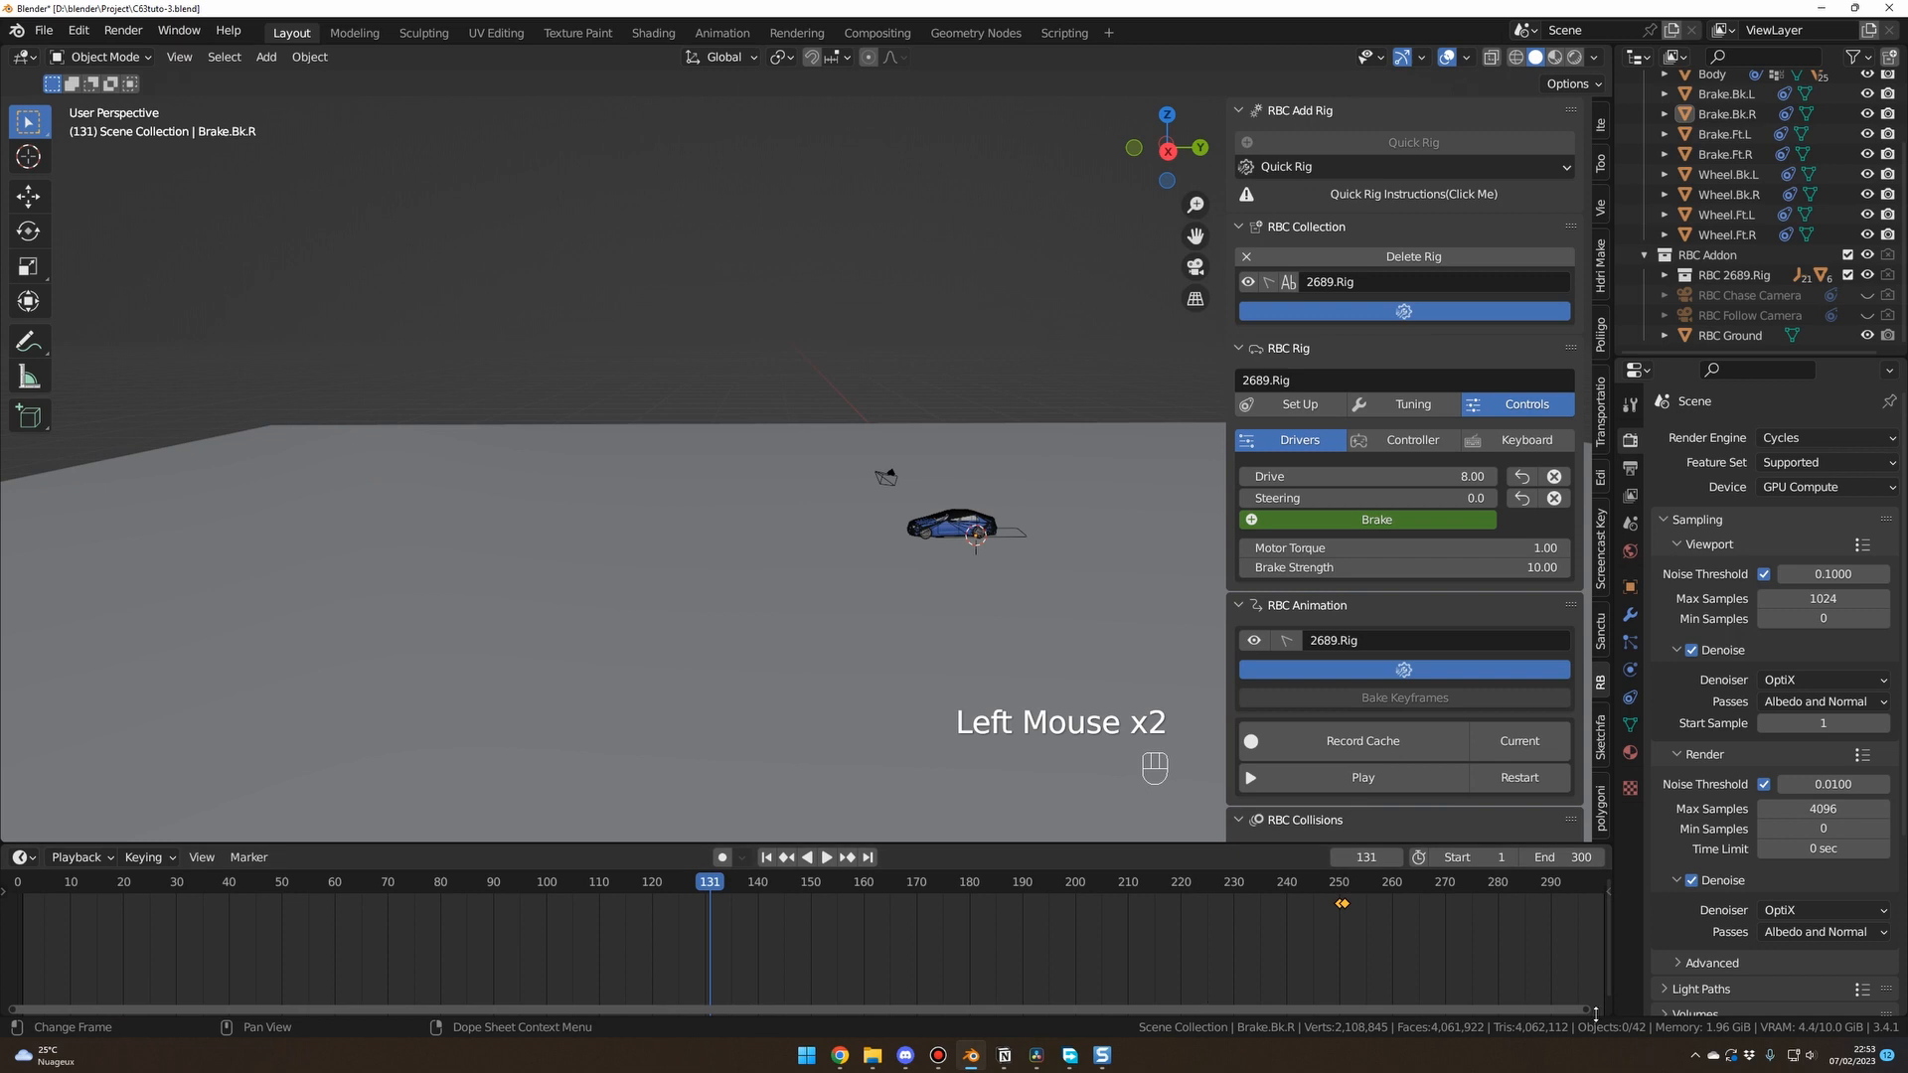
{"action": "left_click_drag", "start_coordinate": [1587, 1011], "coordinate": [1678, 1010]}
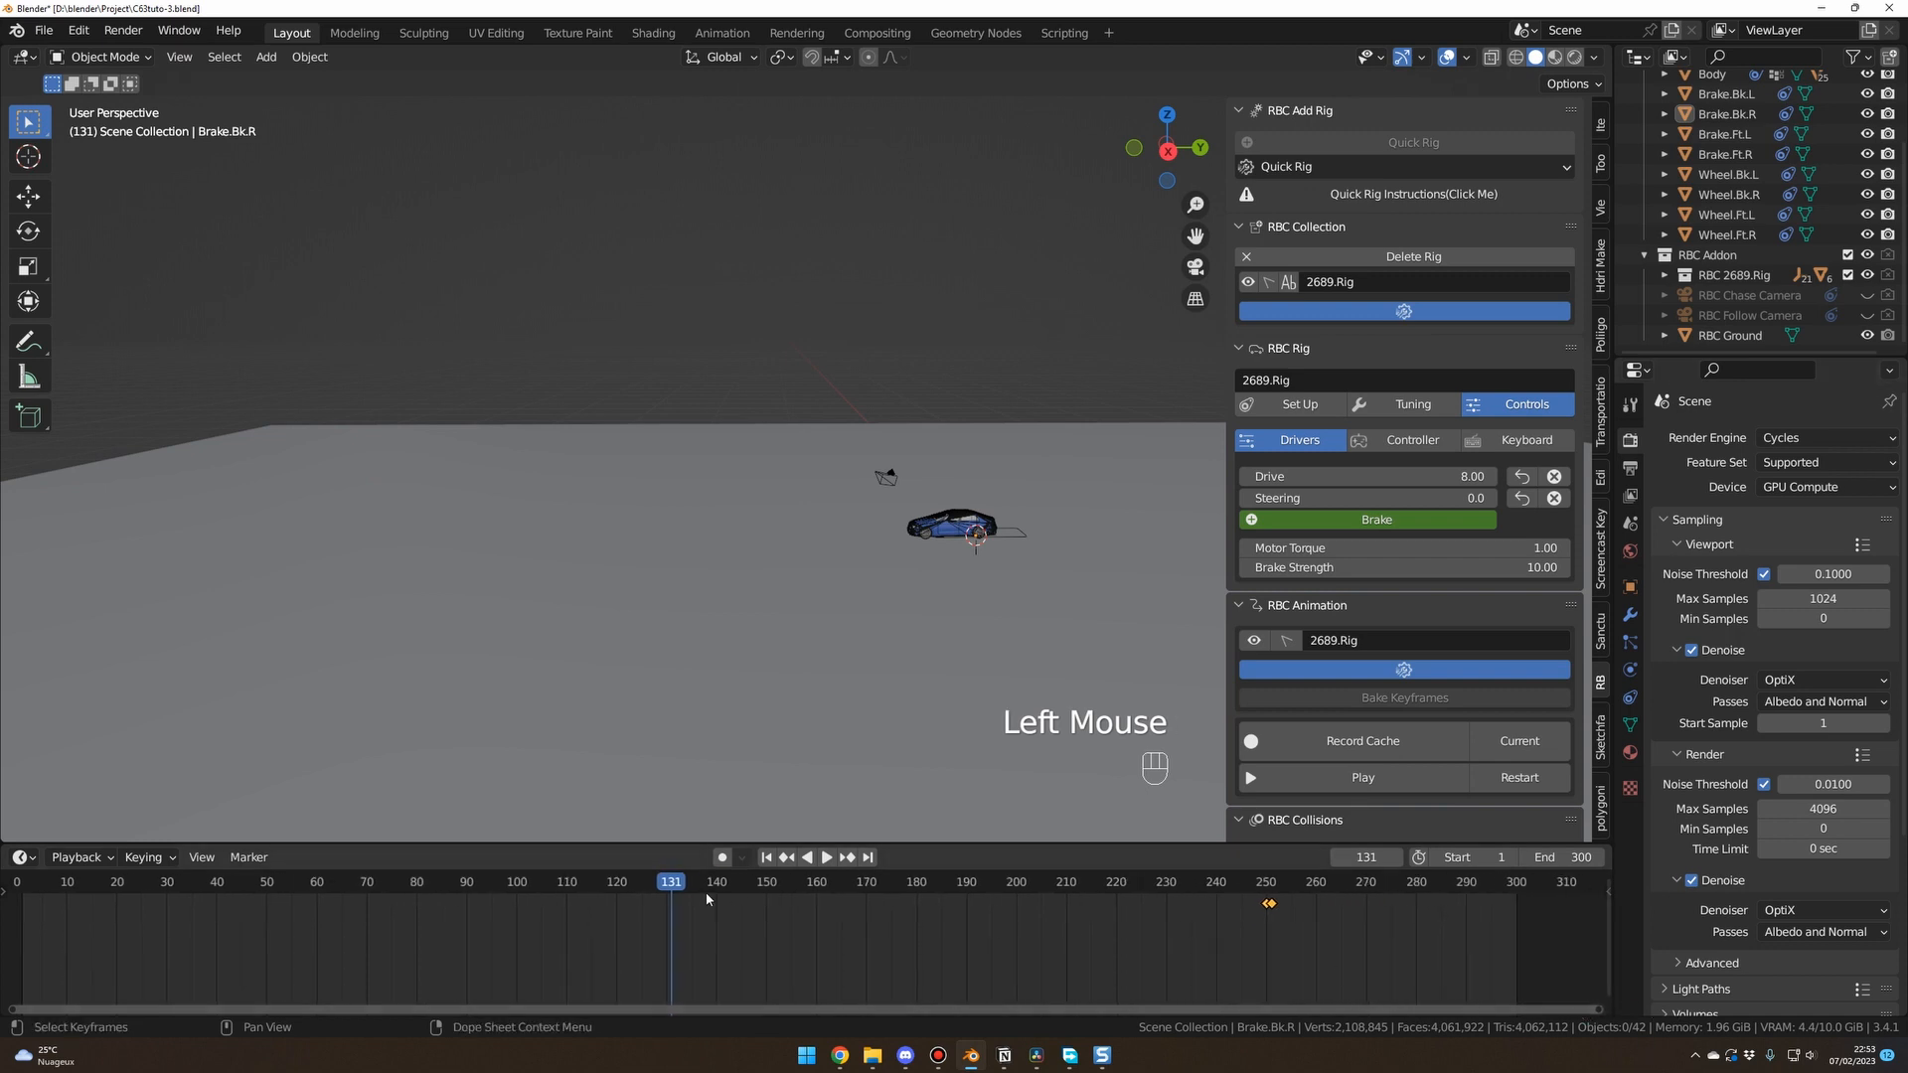
{"action": "mouse_move", "coordinate": [663, 886]}
{"action": "left_mouse_down"}
{"action": "mouse_move", "coordinate": [592, 886]}
{"action": "mouse_move", "coordinate": [685, 887]}
{"action": "left_mouse_up"}
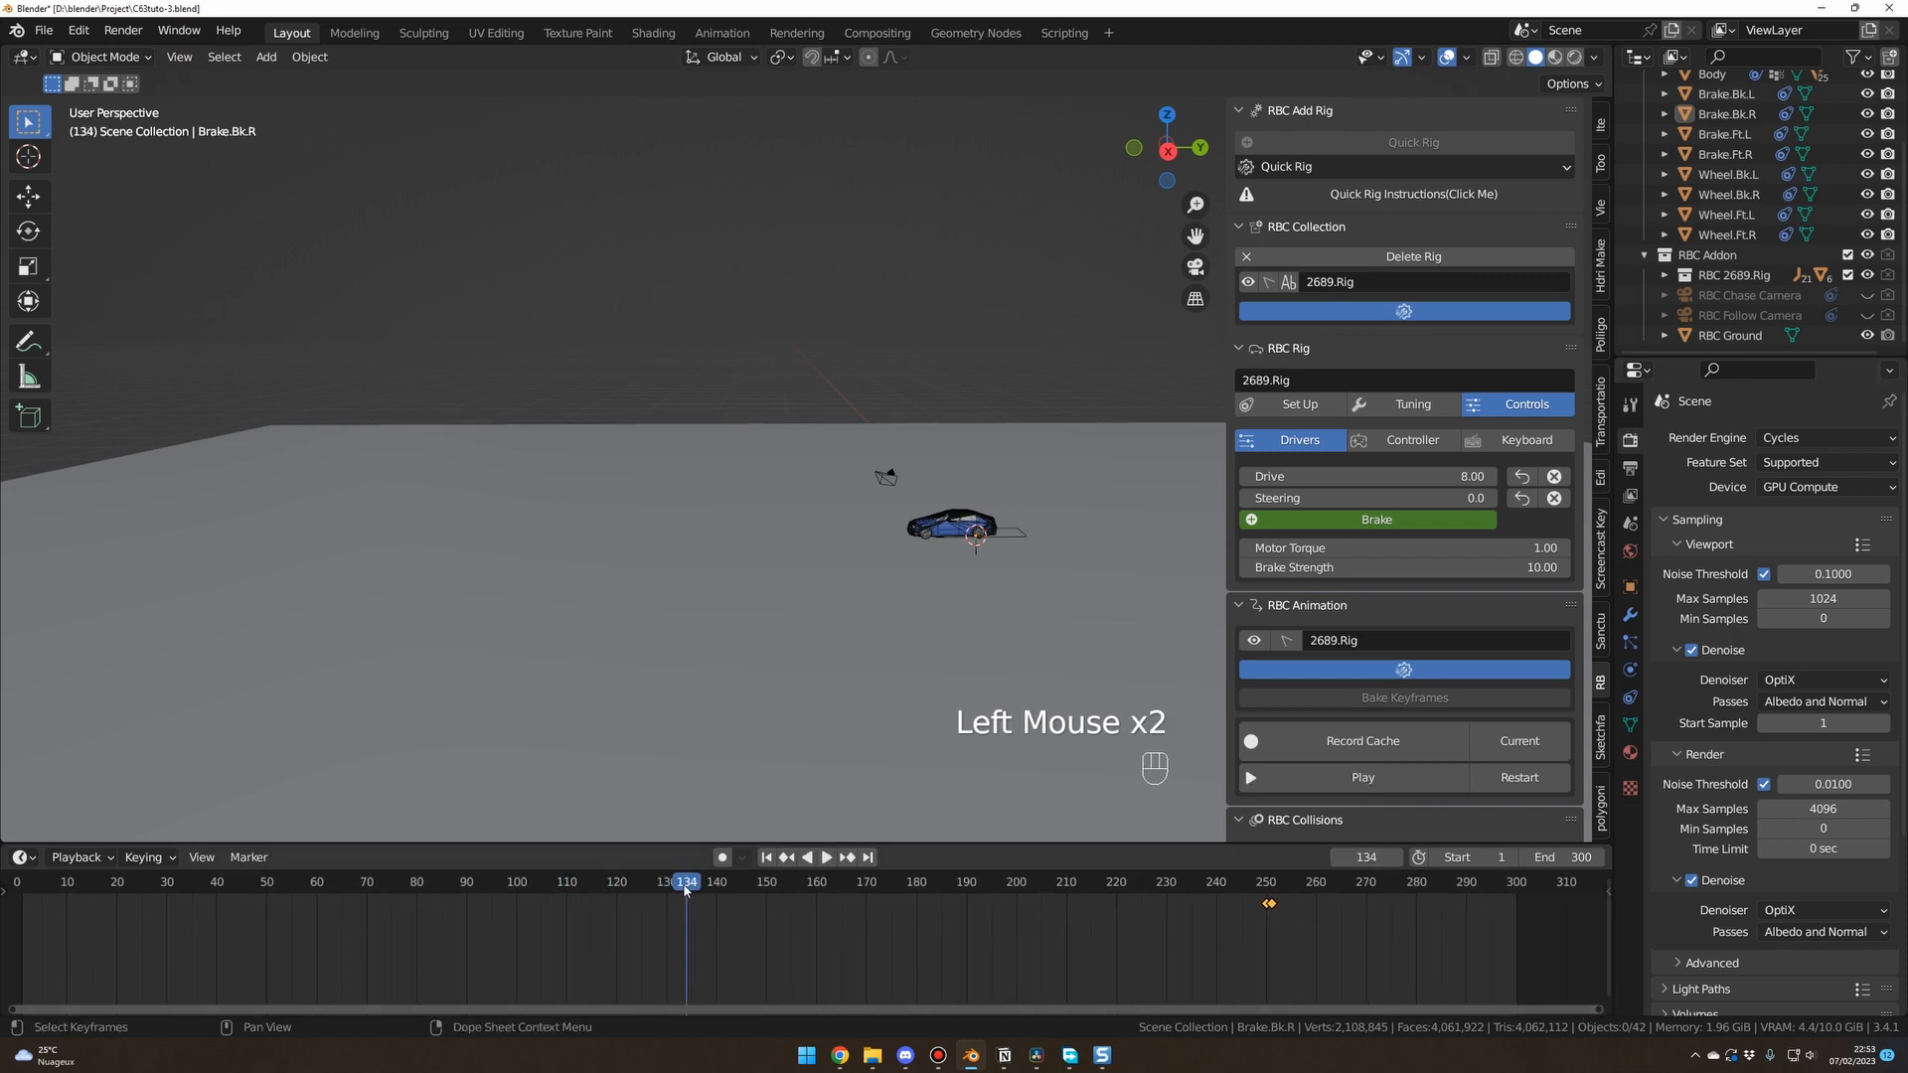
Play the uncached simulation from the first frame, restart and stop it, and scrub to frame 163.
{"action": "left_click", "coordinate": [766, 857]}
{"action": "left_click", "coordinate": [826, 861]}
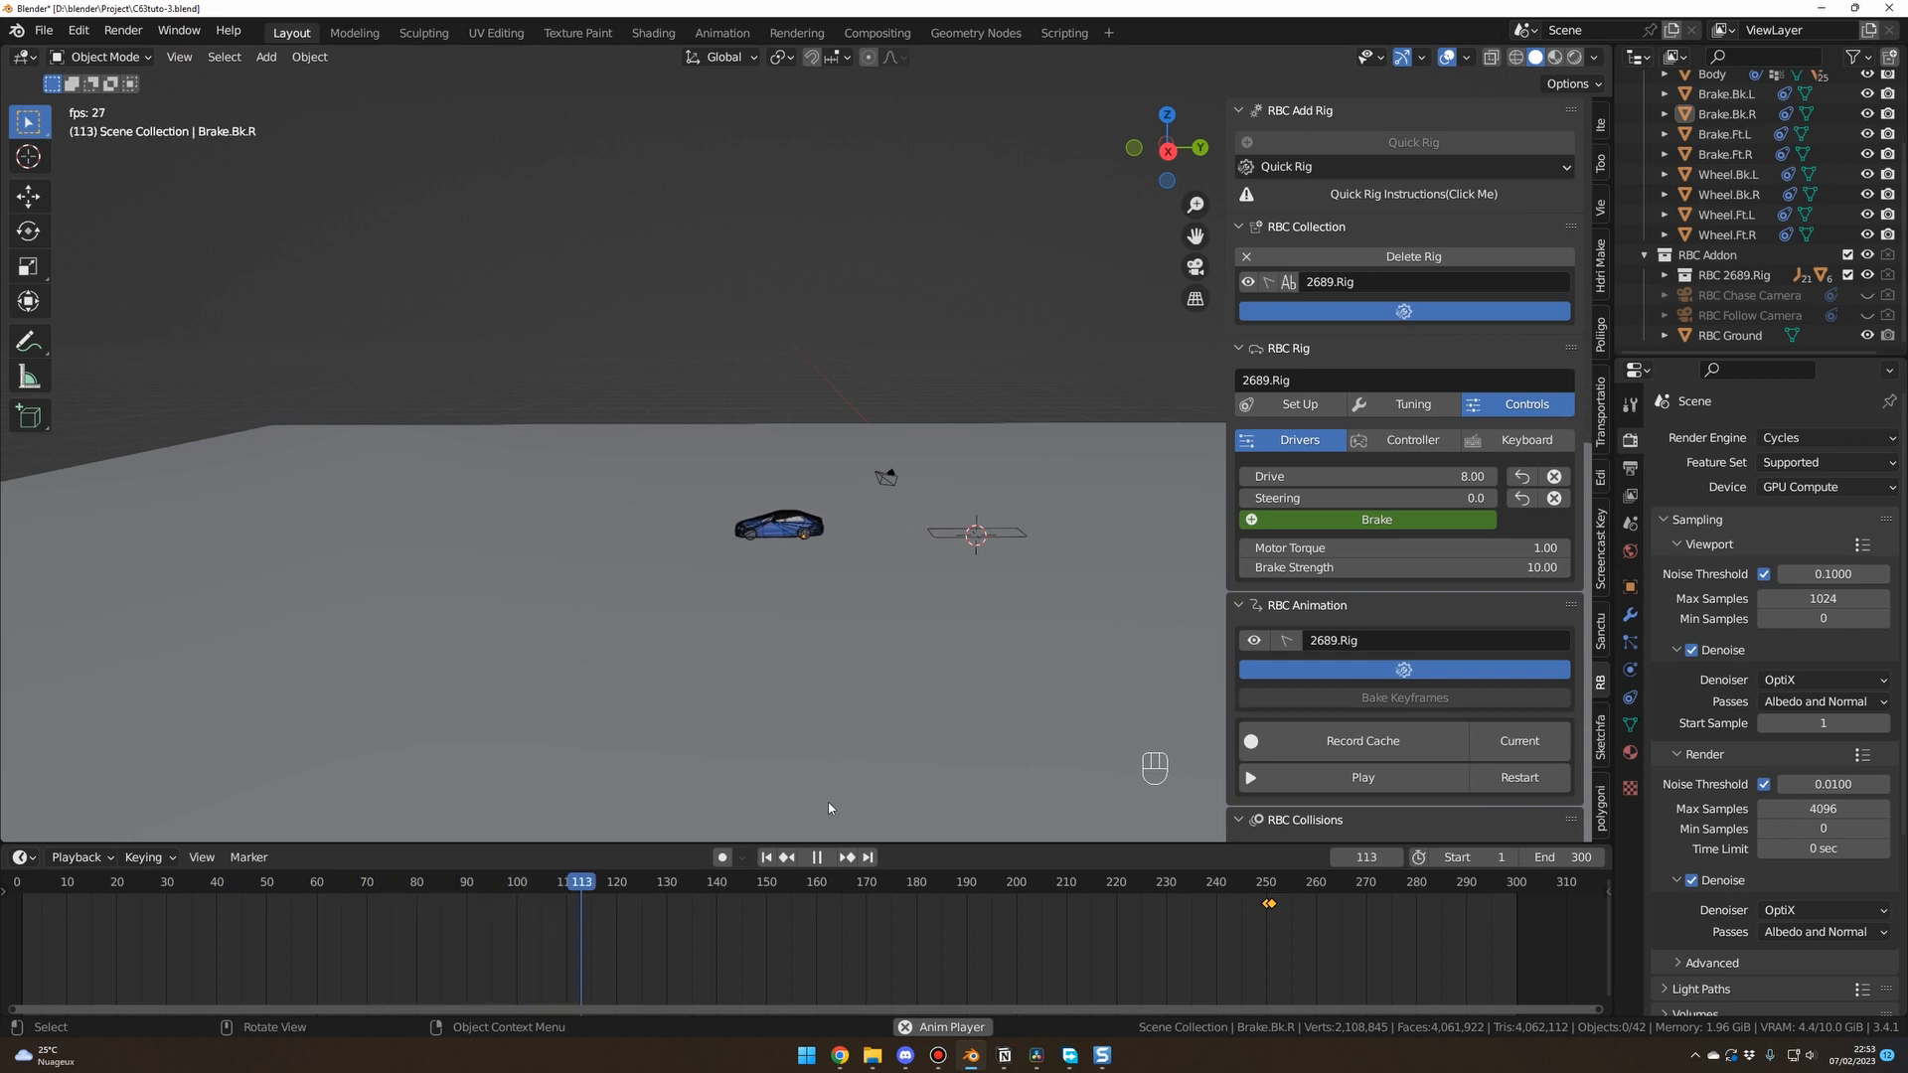
{"action": "left_click", "coordinate": [767, 858]}
{"action": "left_click", "coordinate": [820, 860]}
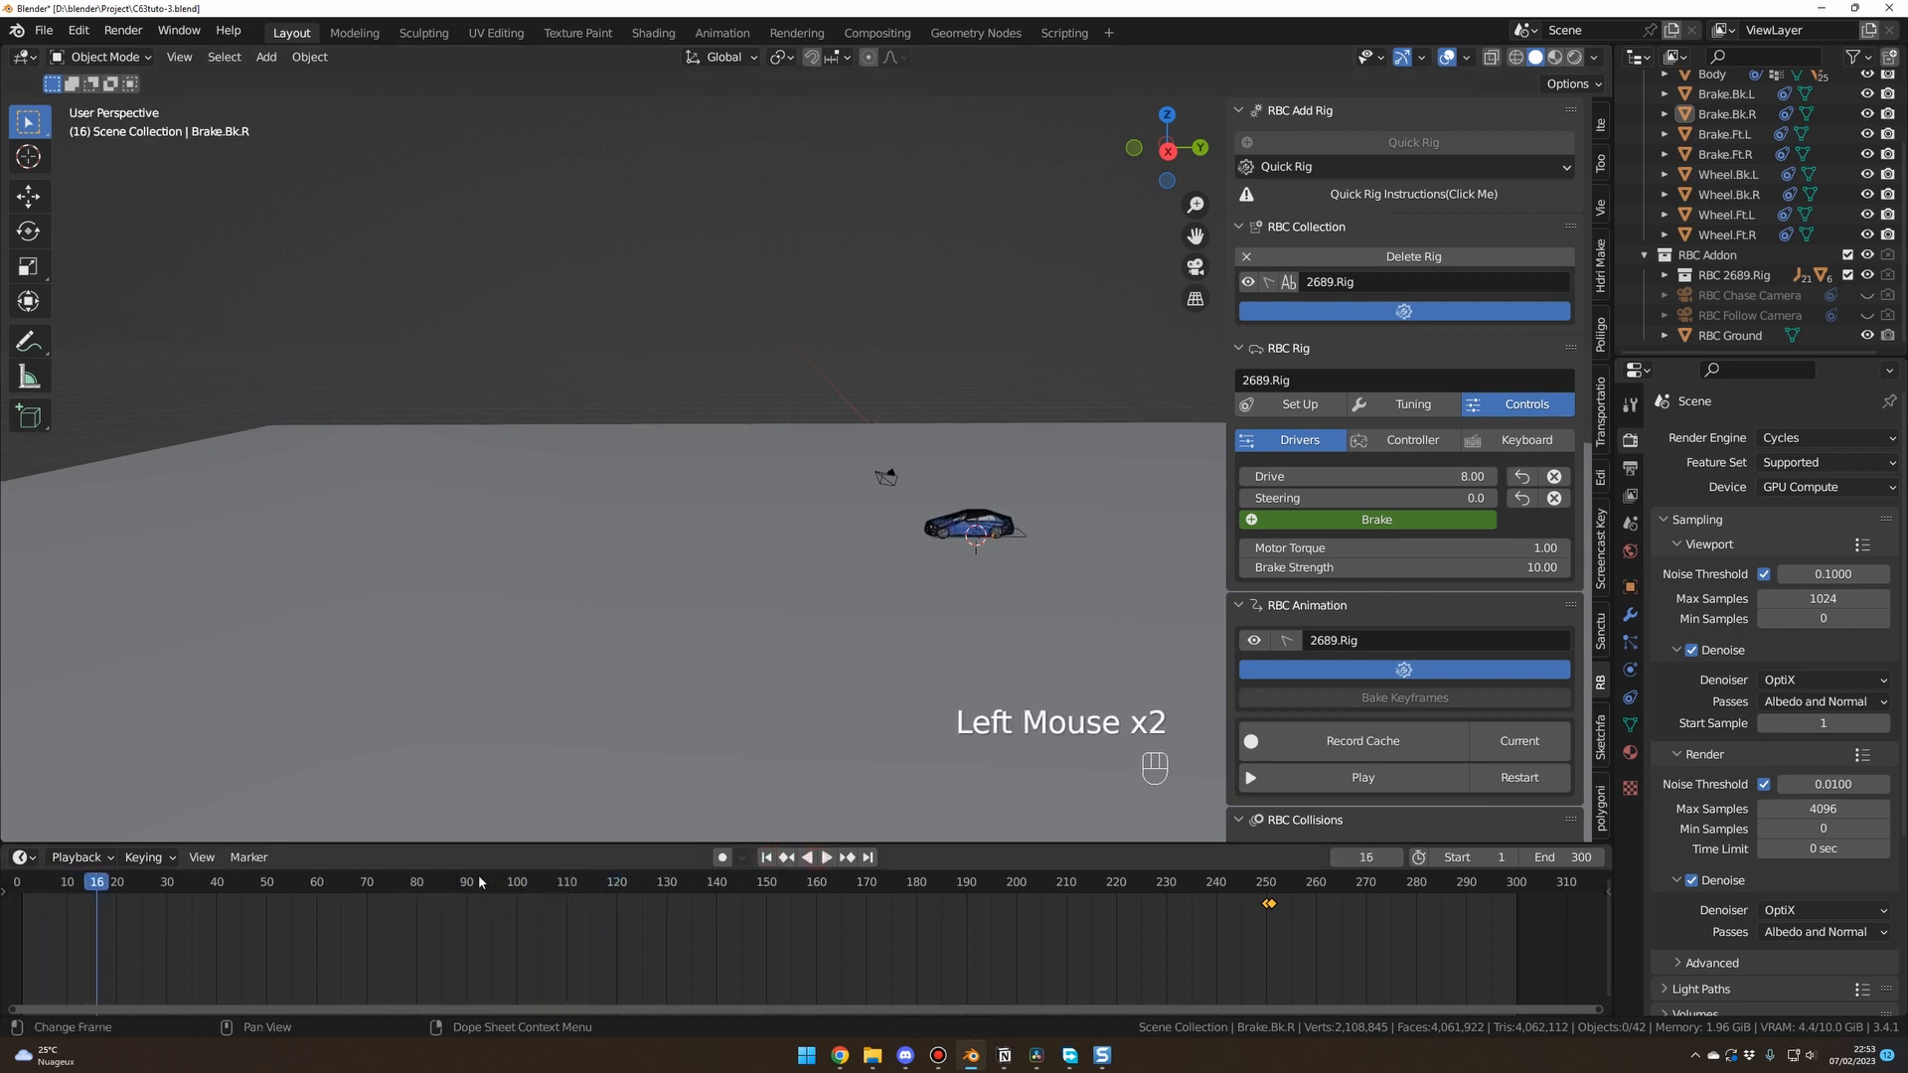
{"action": "left_click_drag", "start_coordinate": [480, 885], "coordinate": [829, 892]}
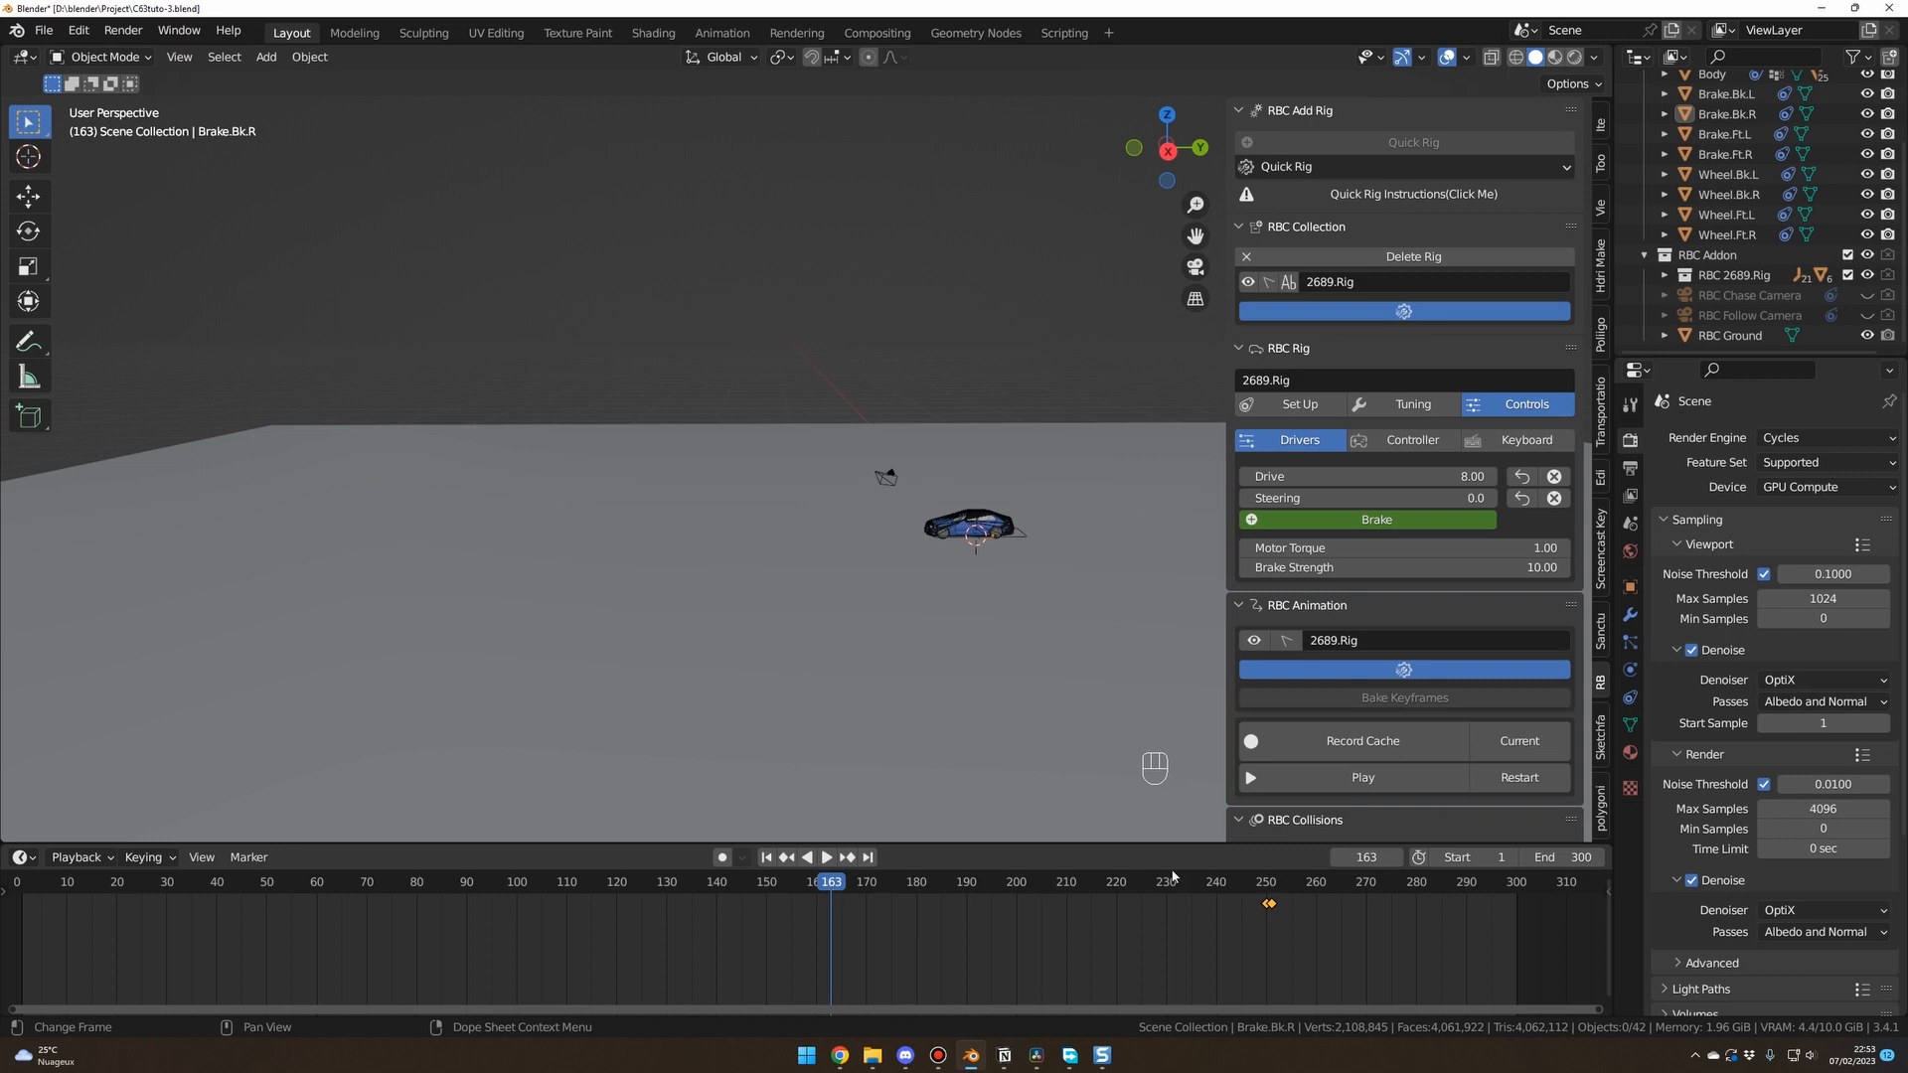
Record the rig's simulation cache, then play the cached animation from the first frame and pause it.
{"action": "left_click", "coordinate": [1363, 741]}
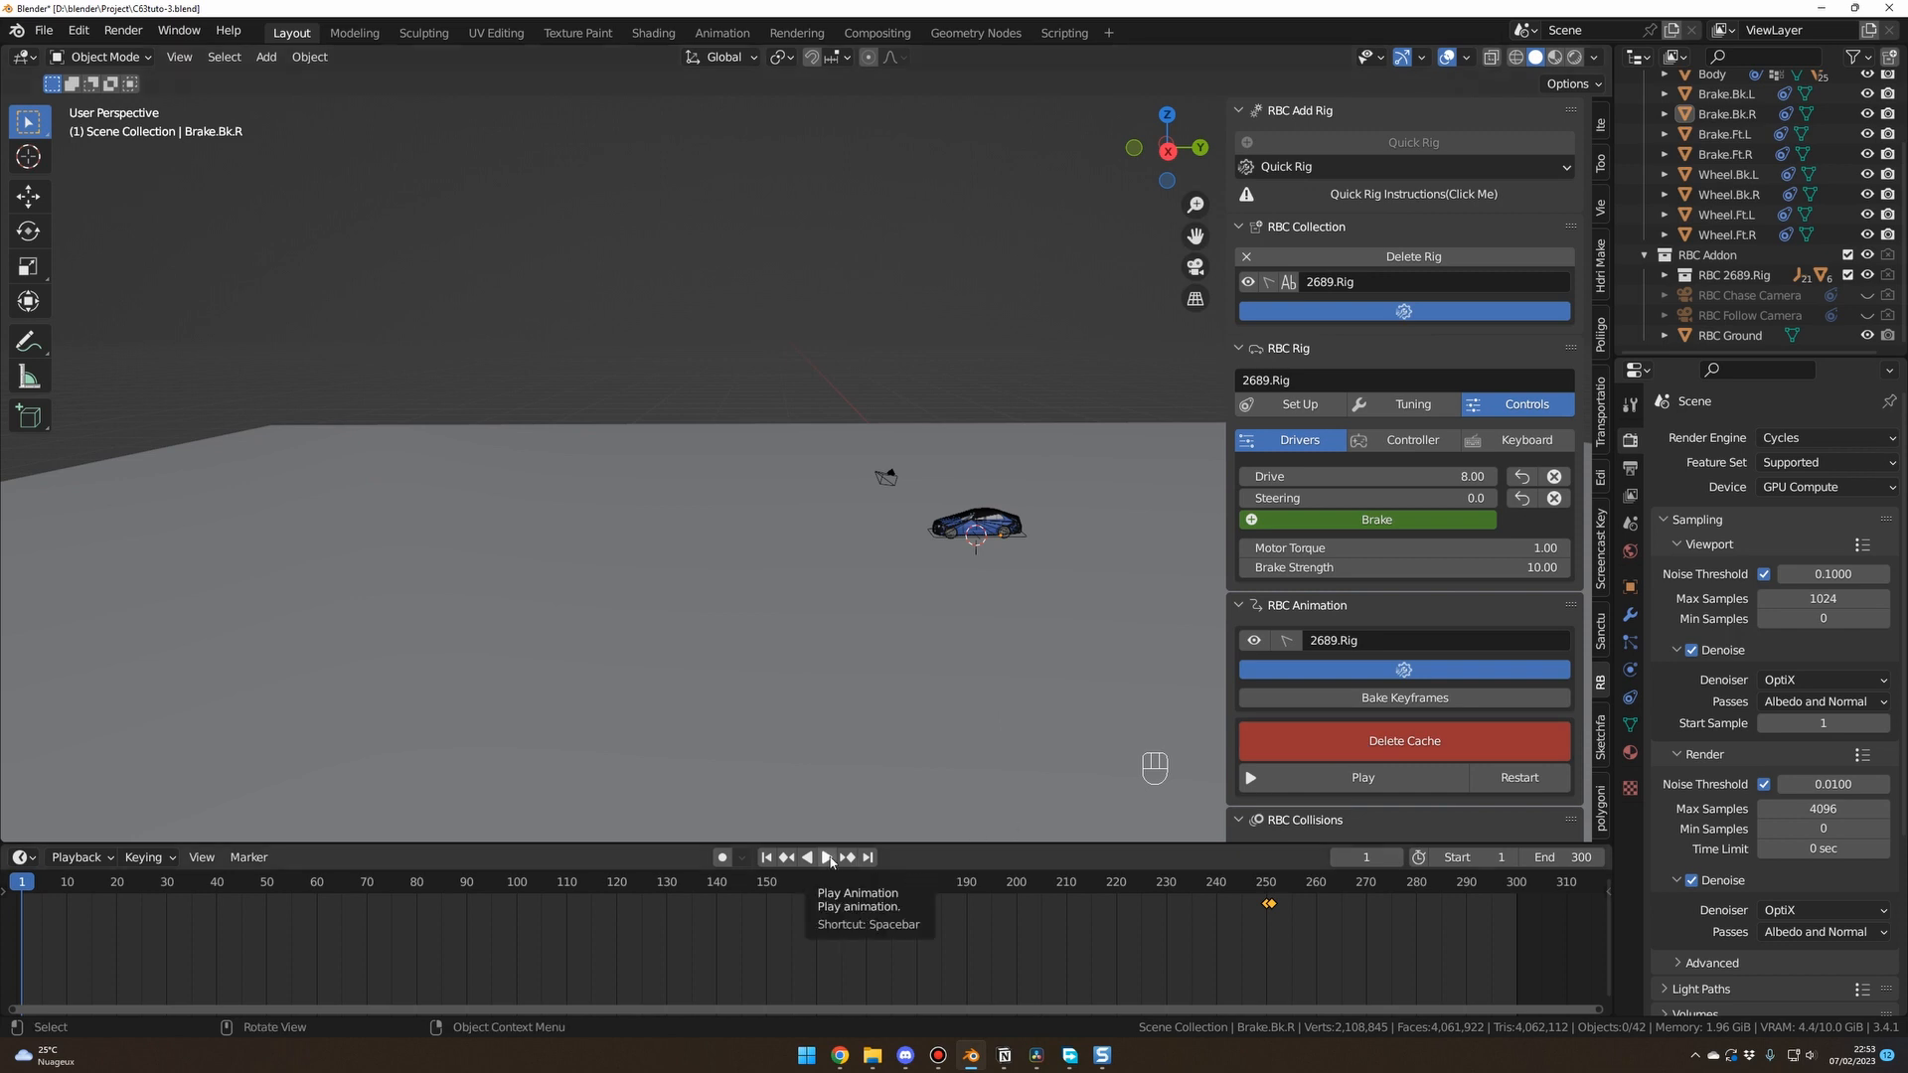
{"action": "left_click", "coordinate": [766, 858]}
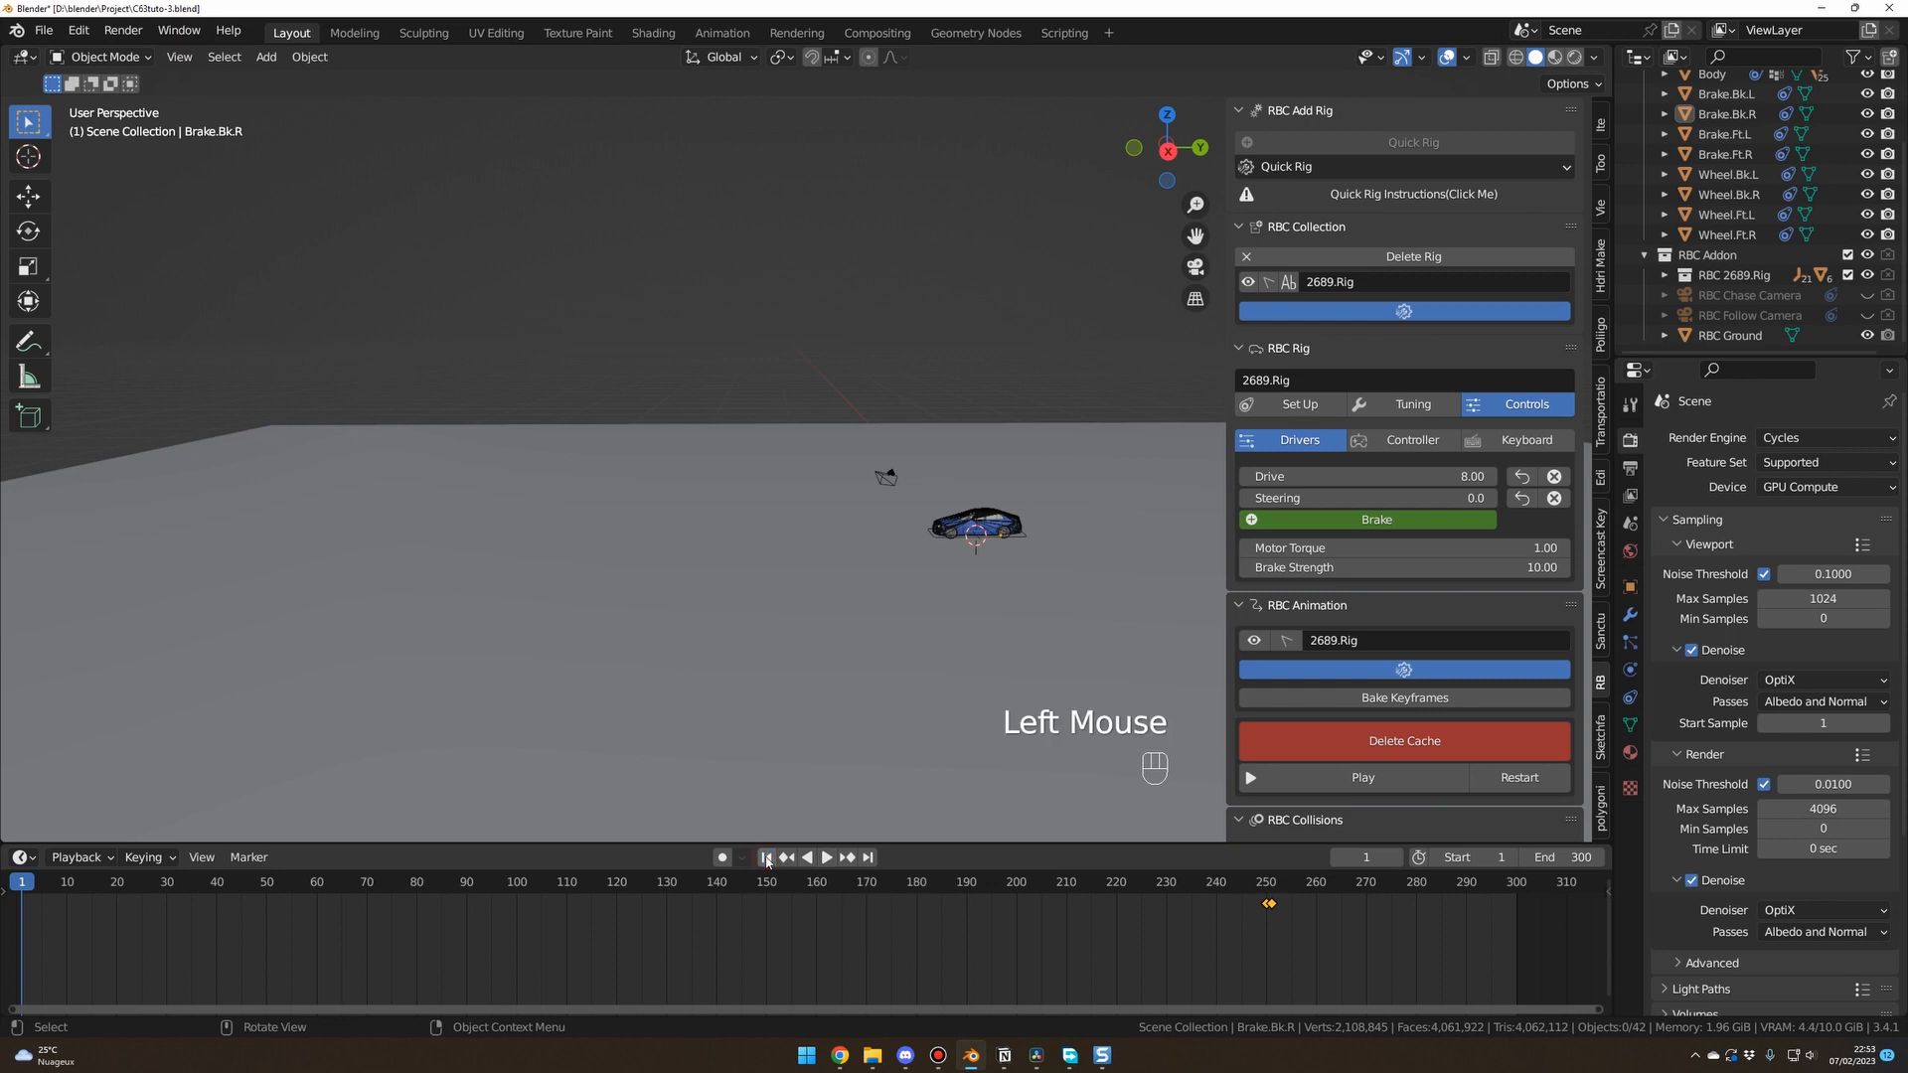
{"action": "left_click", "coordinate": [826, 857]}
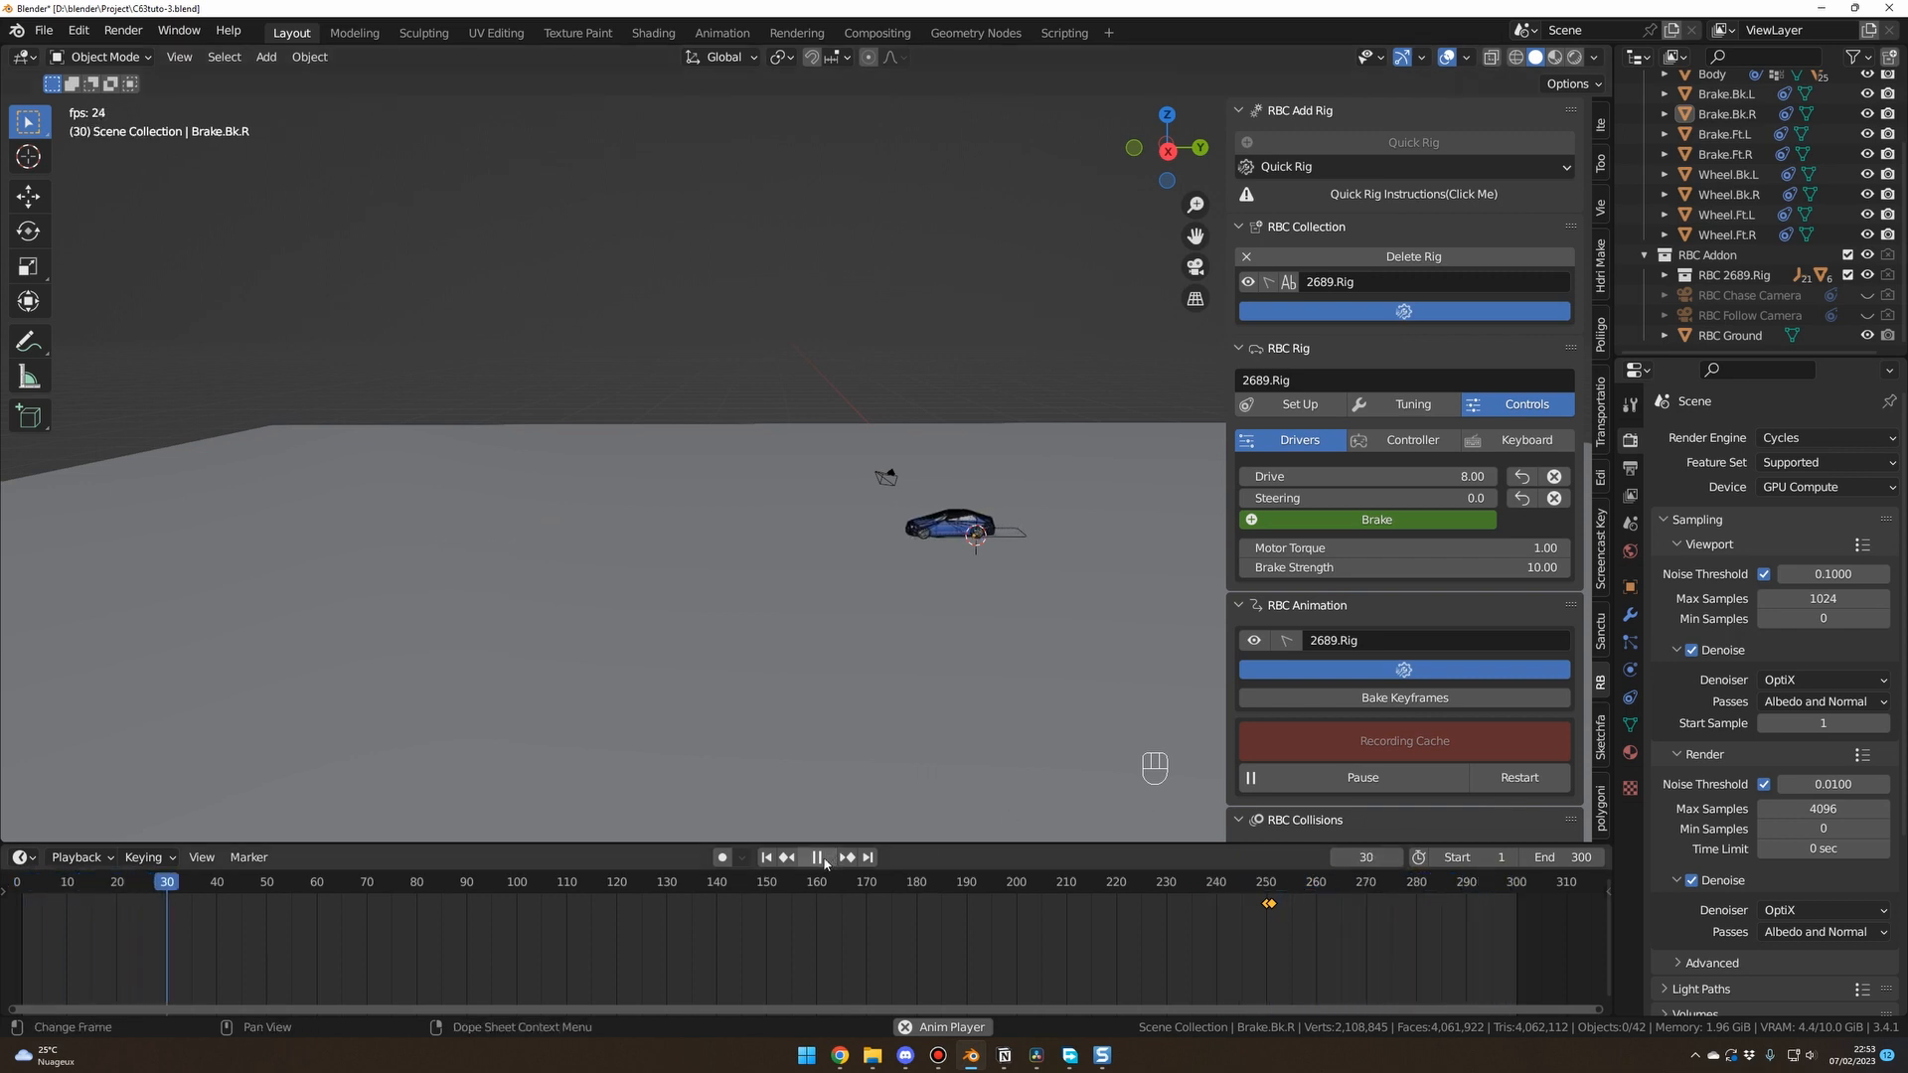
{"action": "left_click", "coordinate": [1412, 775]}
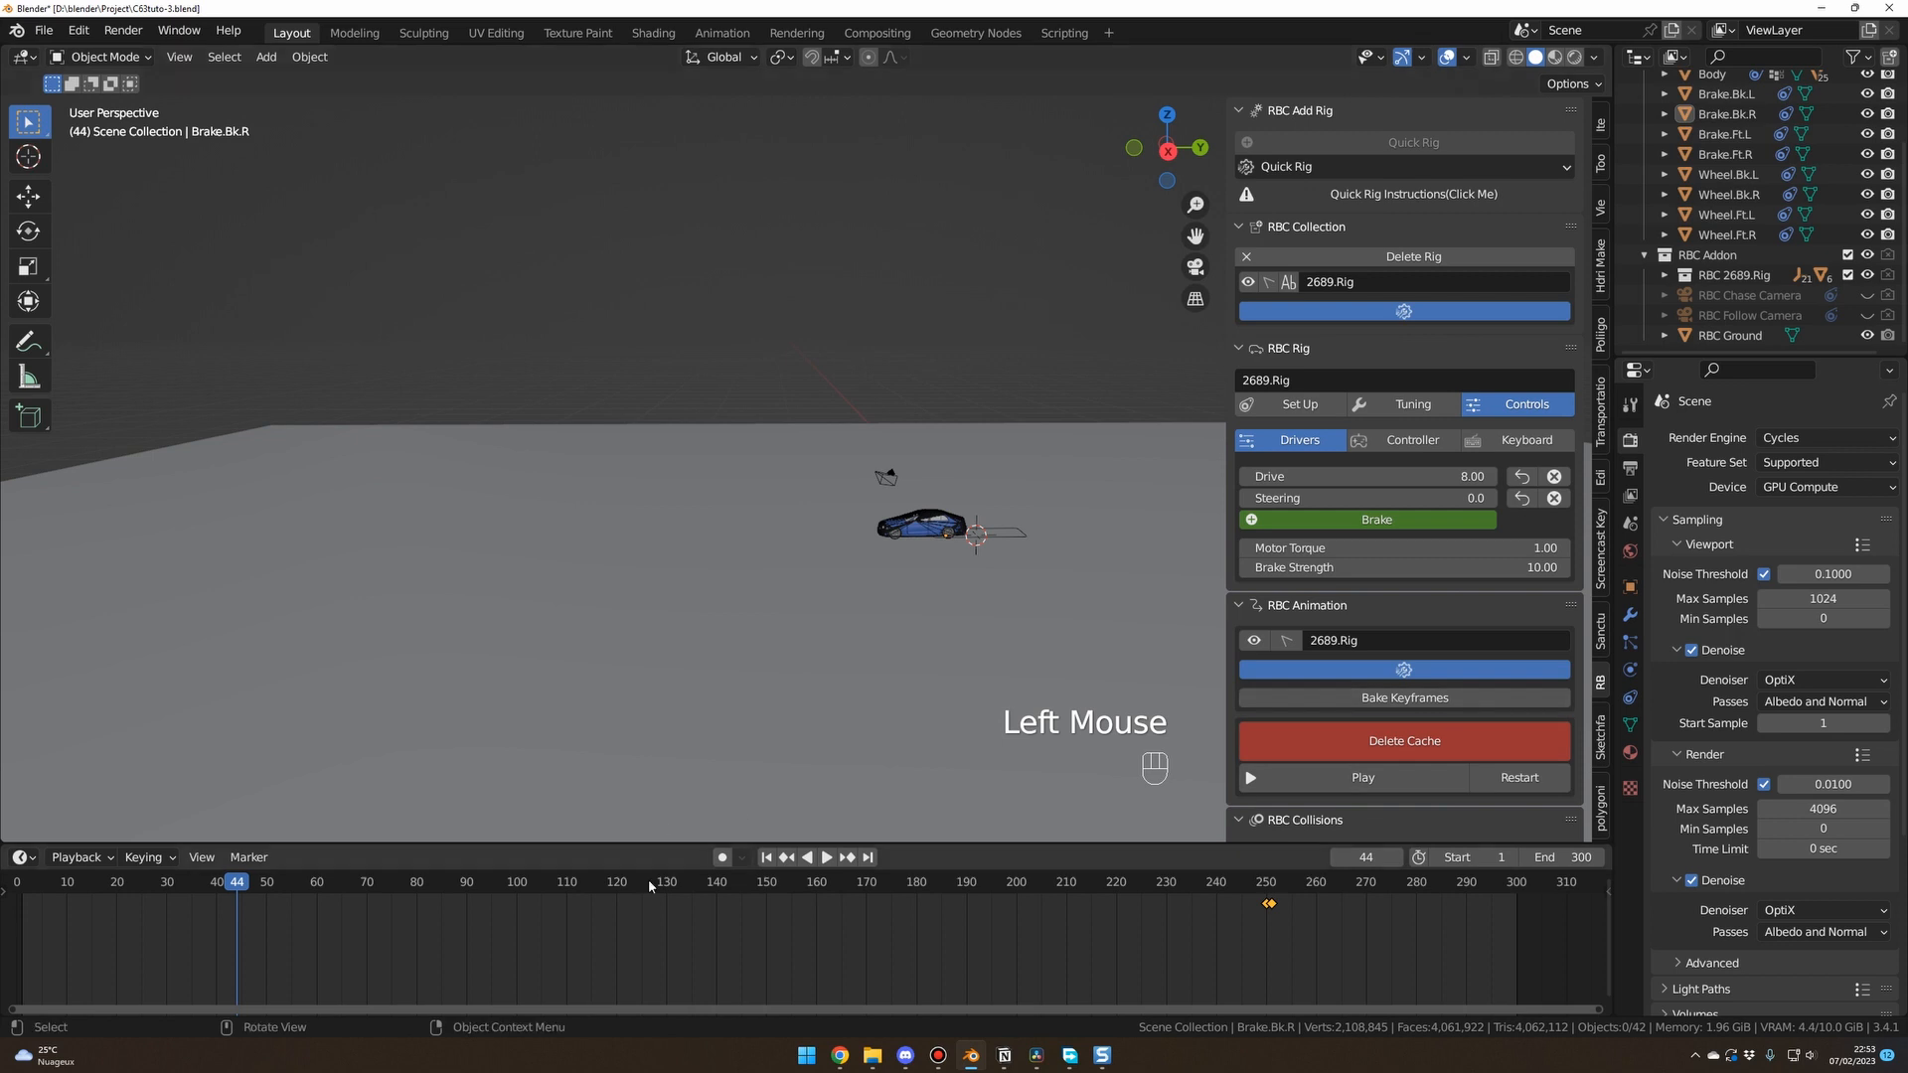
Scrub the cached animation to frame 246, select the car's front left door, and inspect the car up close.
{"action": "left_click_drag", "start_coordinate": [704, 888], "coordinate": [1245, 899]}
{"action": "scroll", "coordinate": [571, 620], "scroll_direction": "up", "scroll_amount": 2}
{"action": "middle_click_drag", "start_coordinate": [572, 620], "coordinate": [862, 628], "text": "shift"}
{"action": "left_click", "coordinate": [650, 594]}
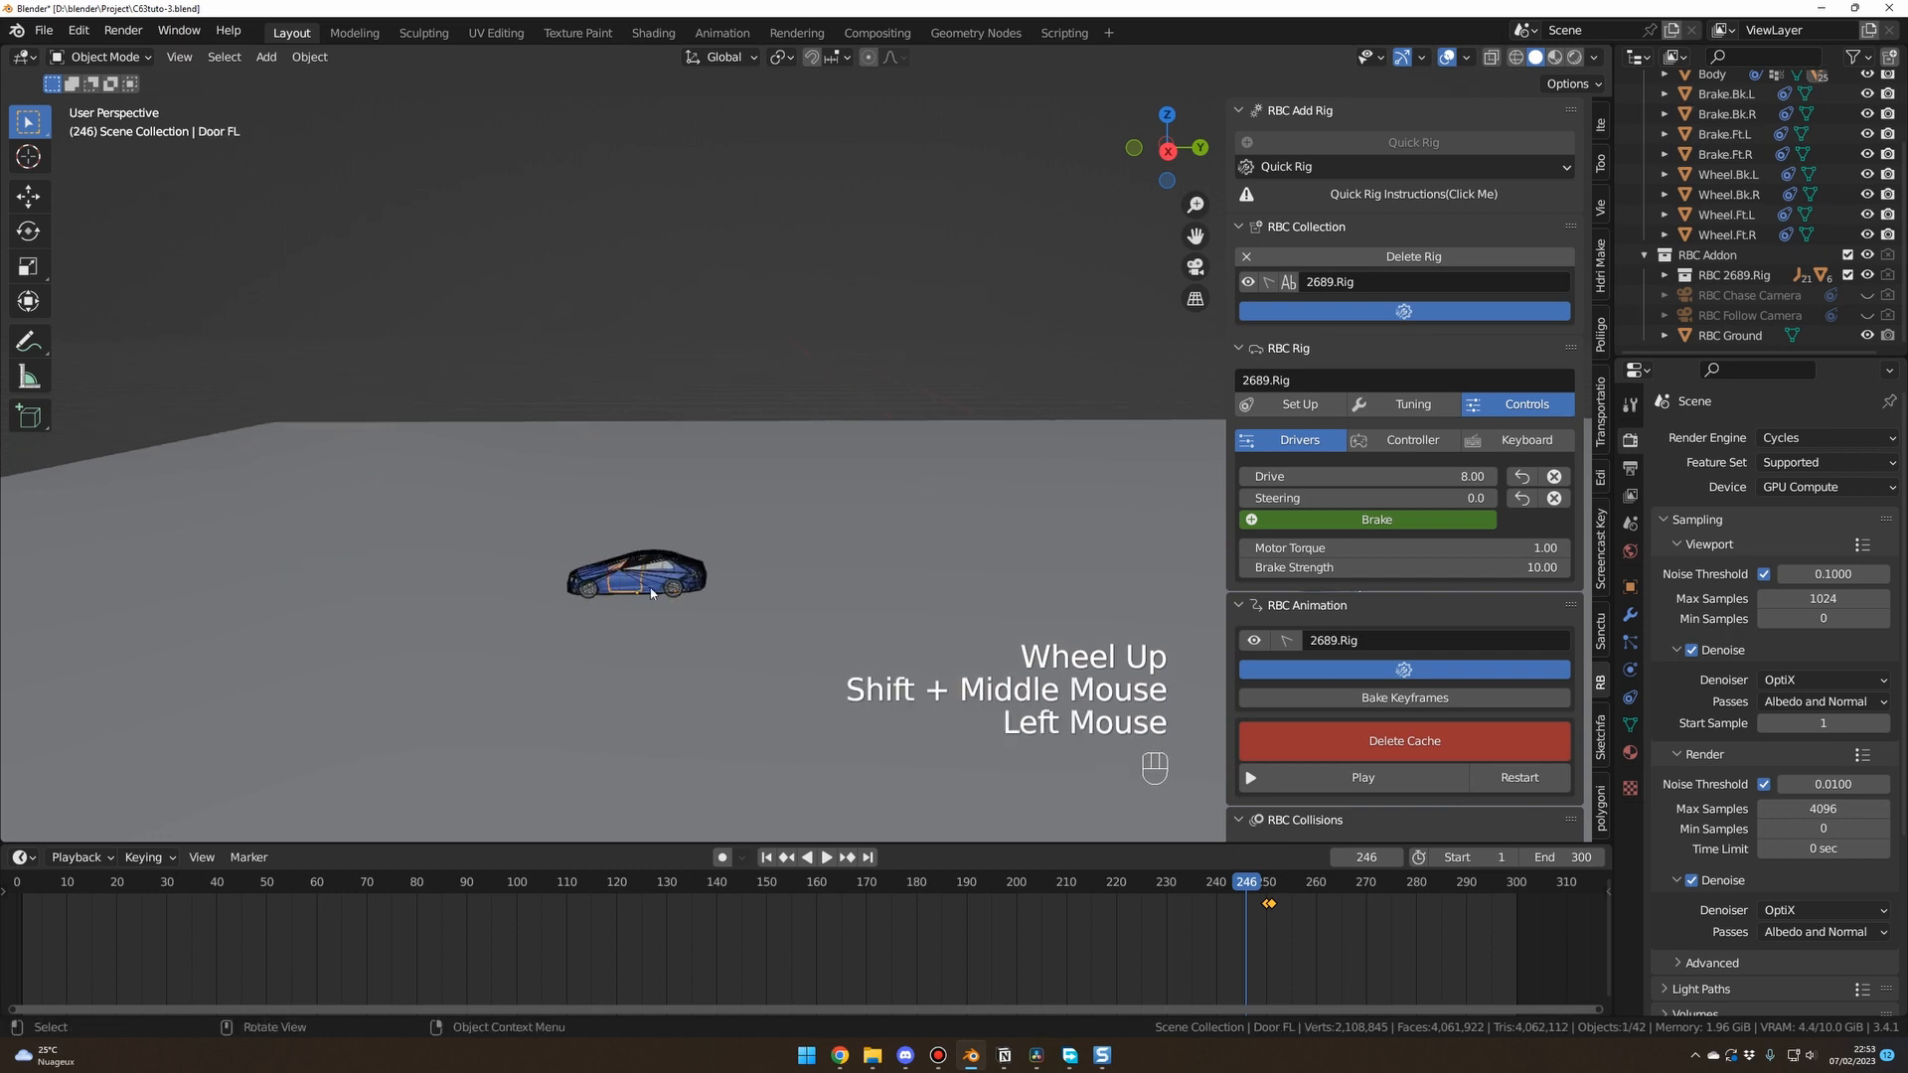
{"action": "key", "text": "KP_Decimal"}
{"action": "scroll", "coordinate": [646, 584], "scroll_direction": "down", "scroll_amount": 4}
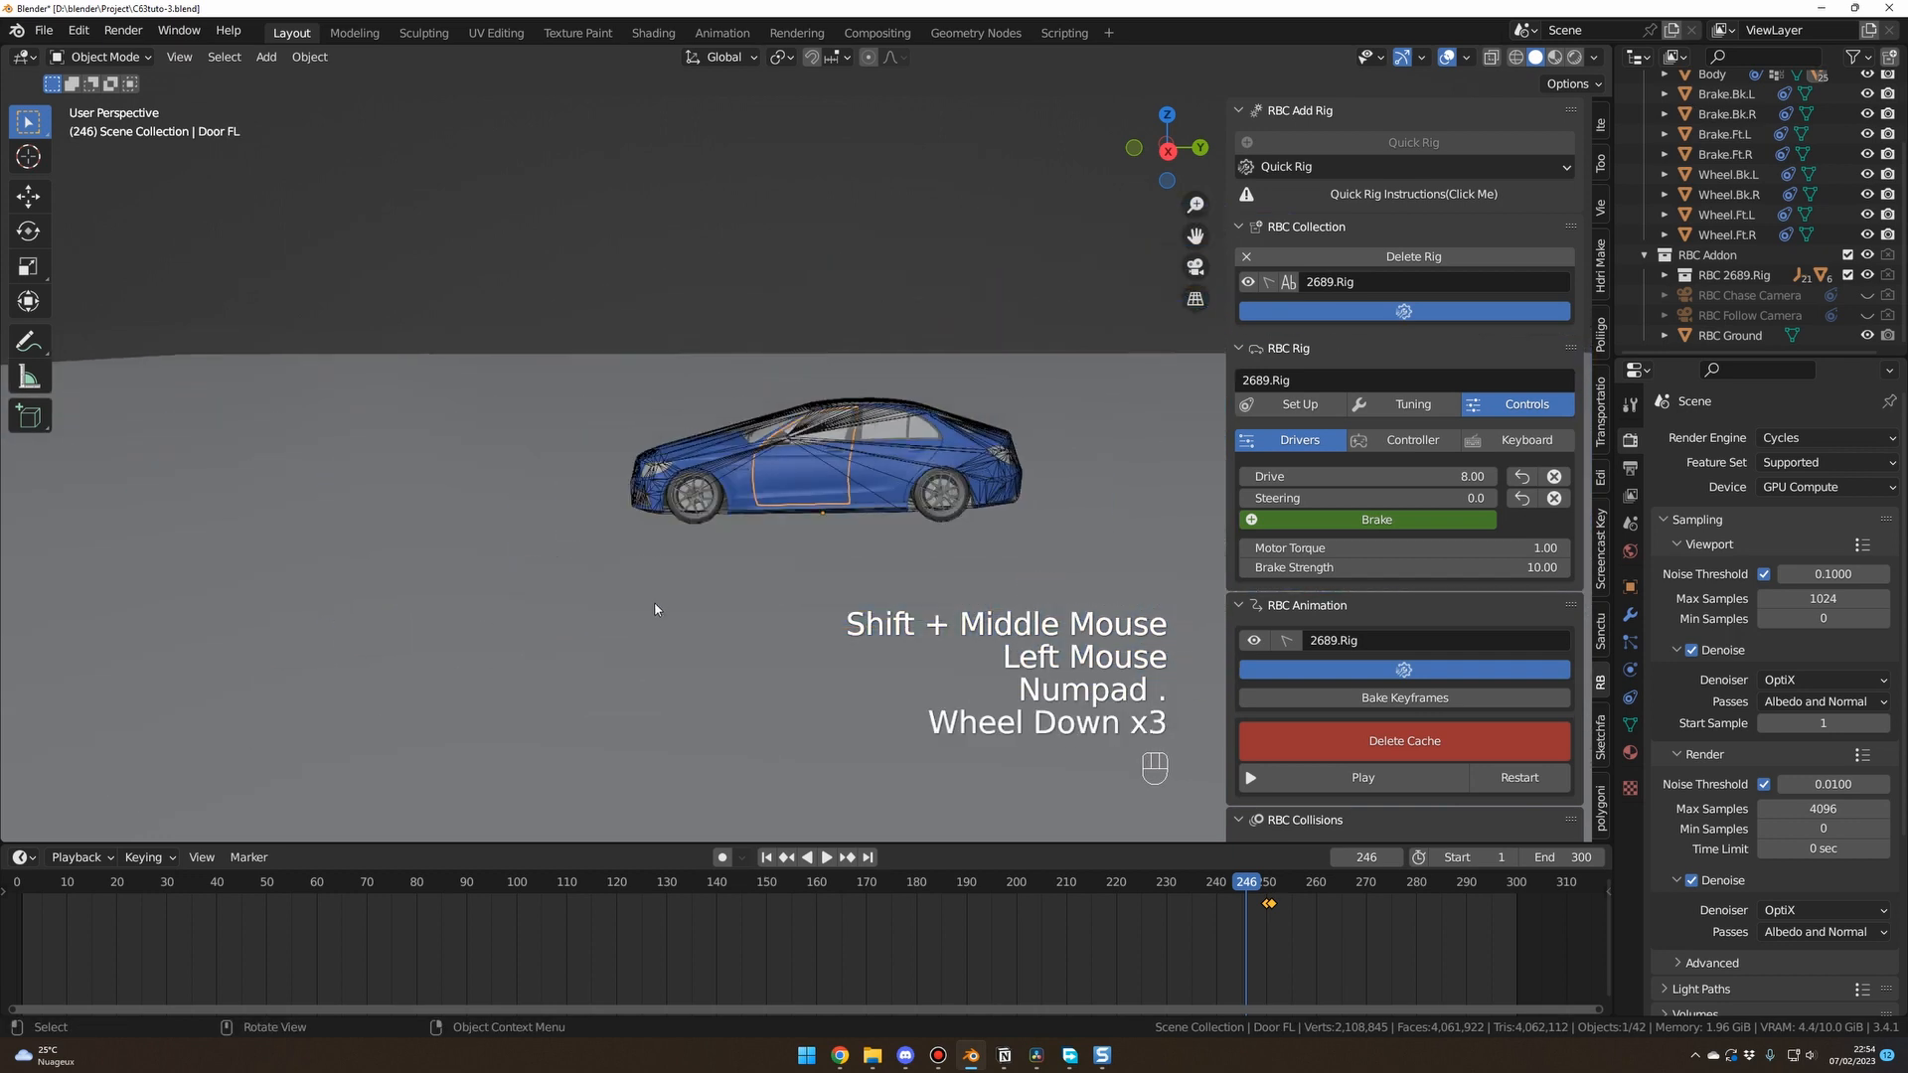
{"action": "middle_click_drag", "start_coordinate": [670, 624], "coordinate": [725, 660]}
{"action": "scroll", "coordinate": [725, 660], "scroll_direction": "down", "scroll_amount": 2}
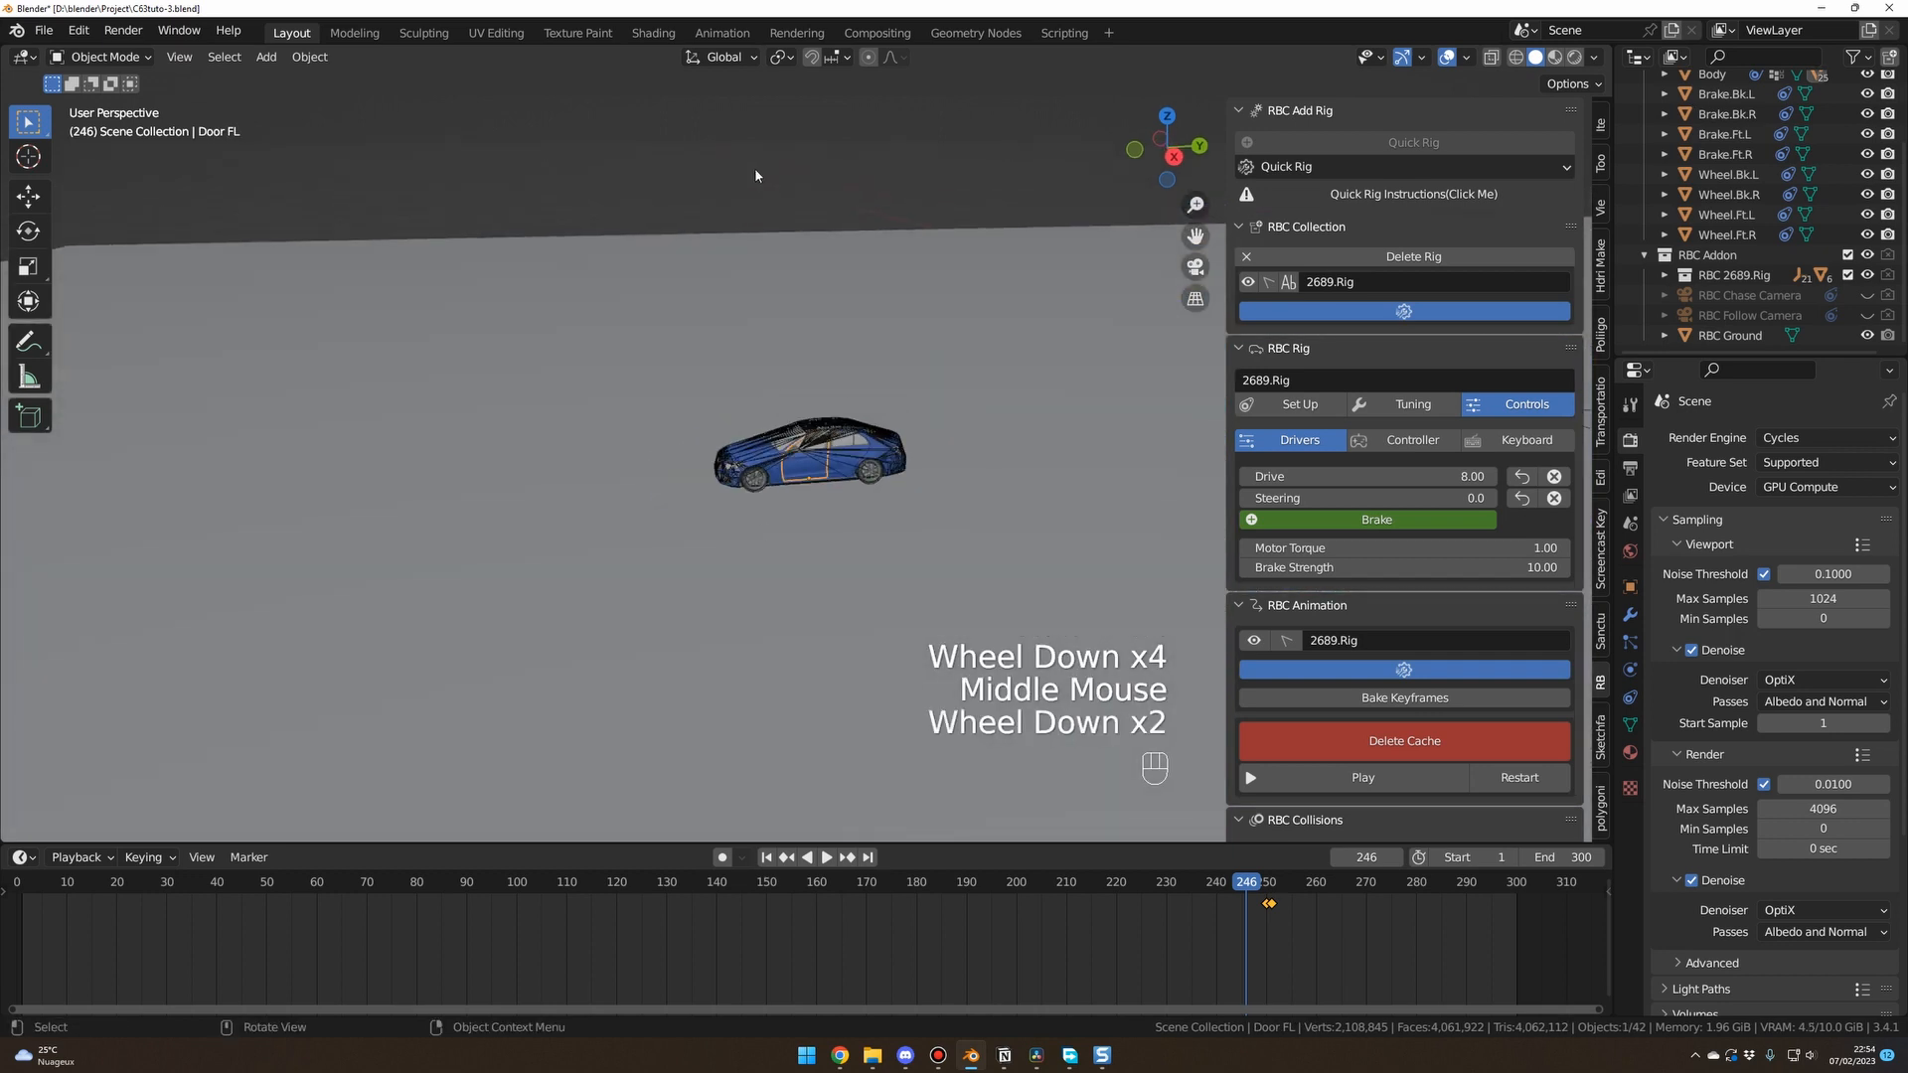
Clear the selection, examine the car's position on the ground from the side, and select its front left door again.
{"action": "left_click", "coordinate": [837, 653]}
{"action": "scroll", "coordinate": [835, 652], "scroll_direction": "down", "scroll_amount": 1}
{"action": "scroll", "coordinate": [833, 652], "scroll_direction": "up", "scroll_amount": 1}
{"action": "scroll", "coordinate": [830, 651], "scroll_direction": "down", "scroll_amount": 6}
{"action": "middle_click_drag", "start_coordinate": [827, 650], "coordinate": [721, 658]}
{"action": "scroll", "coordinate": [813, 656], "scroll_direction": "up", "scroll_amount": 2}
{"action": "scroll", "coordinate": [813, 656], "scroll_direction": "up", "scroll_amount": 1}
{"action": "scroll", "coordinate": [852, 648], "scroll_direction": "up", "scroll_amount": 2}
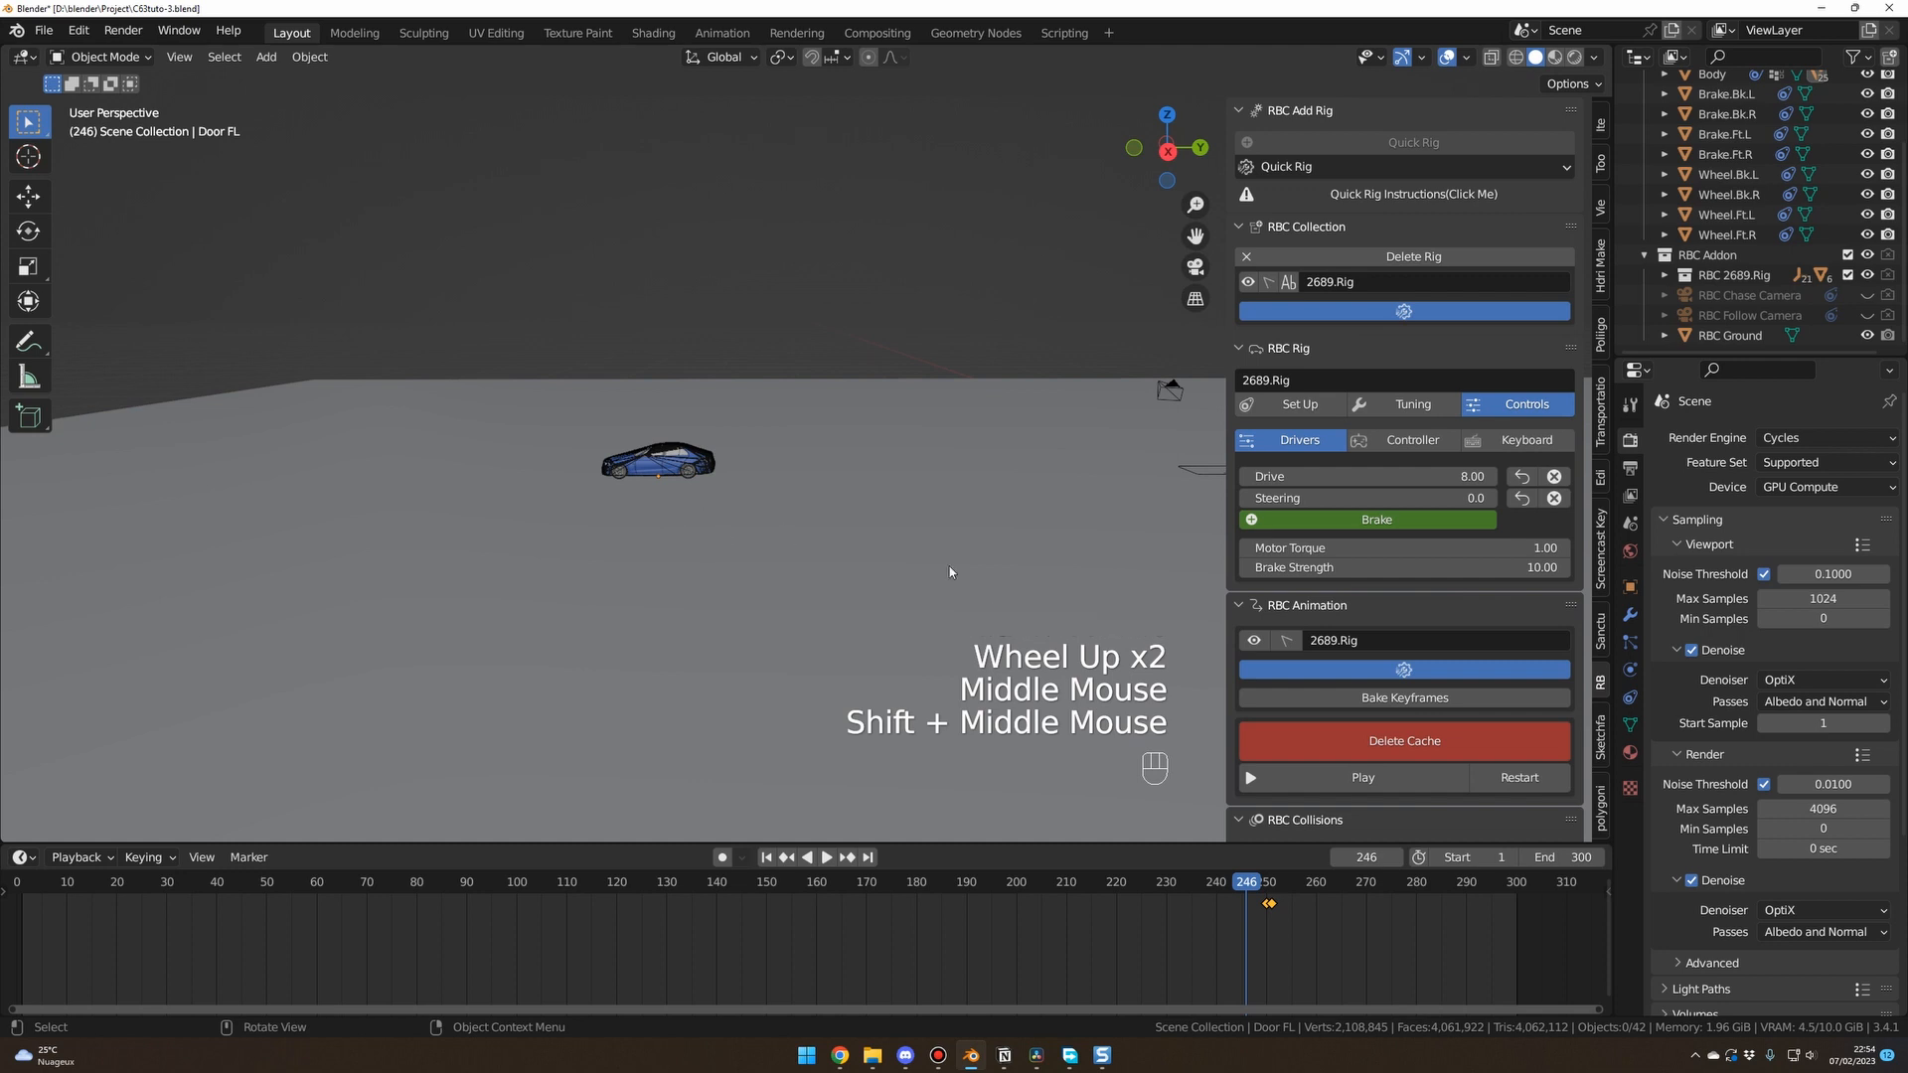
{"action": "left_click", "coordinate": [651, 471]}
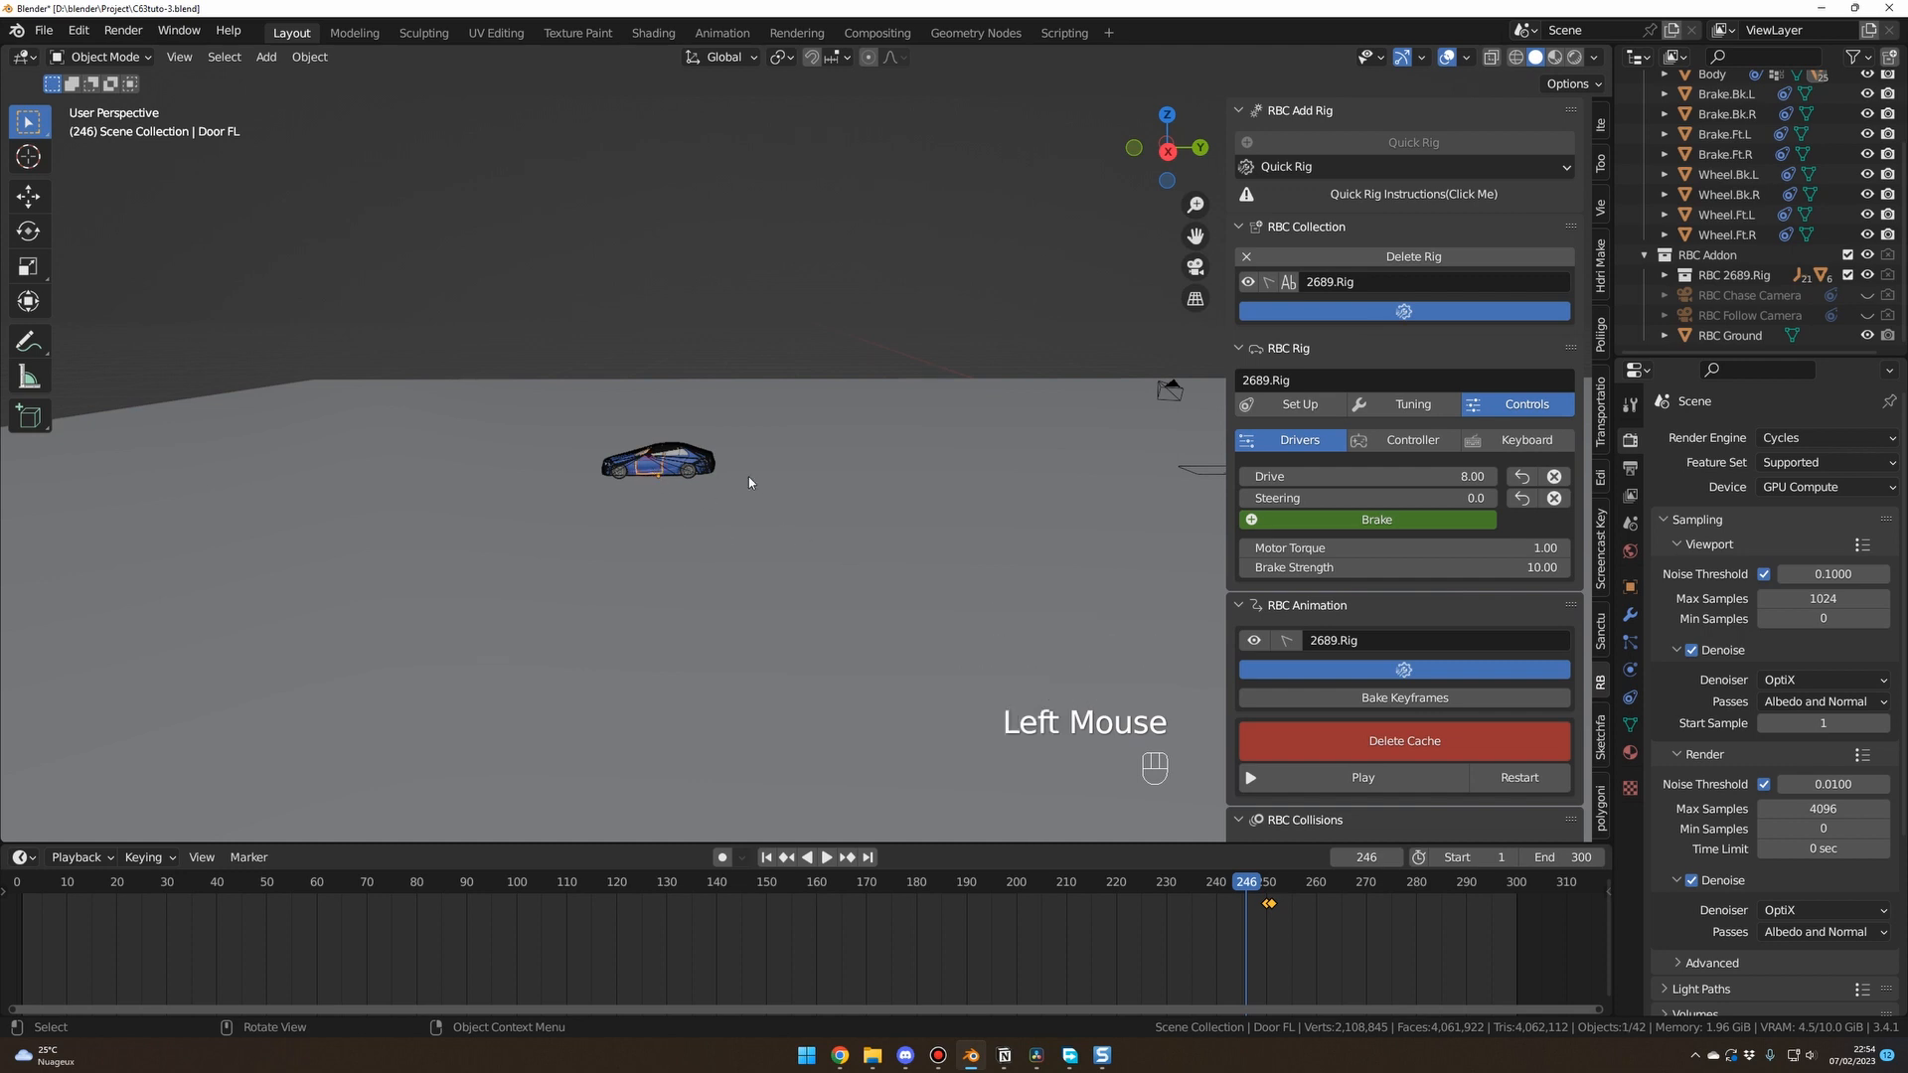
{"action": "left_click", "coordinate": [659, 475]}
{"action": "left_click", "coordinate": [664, 474]}
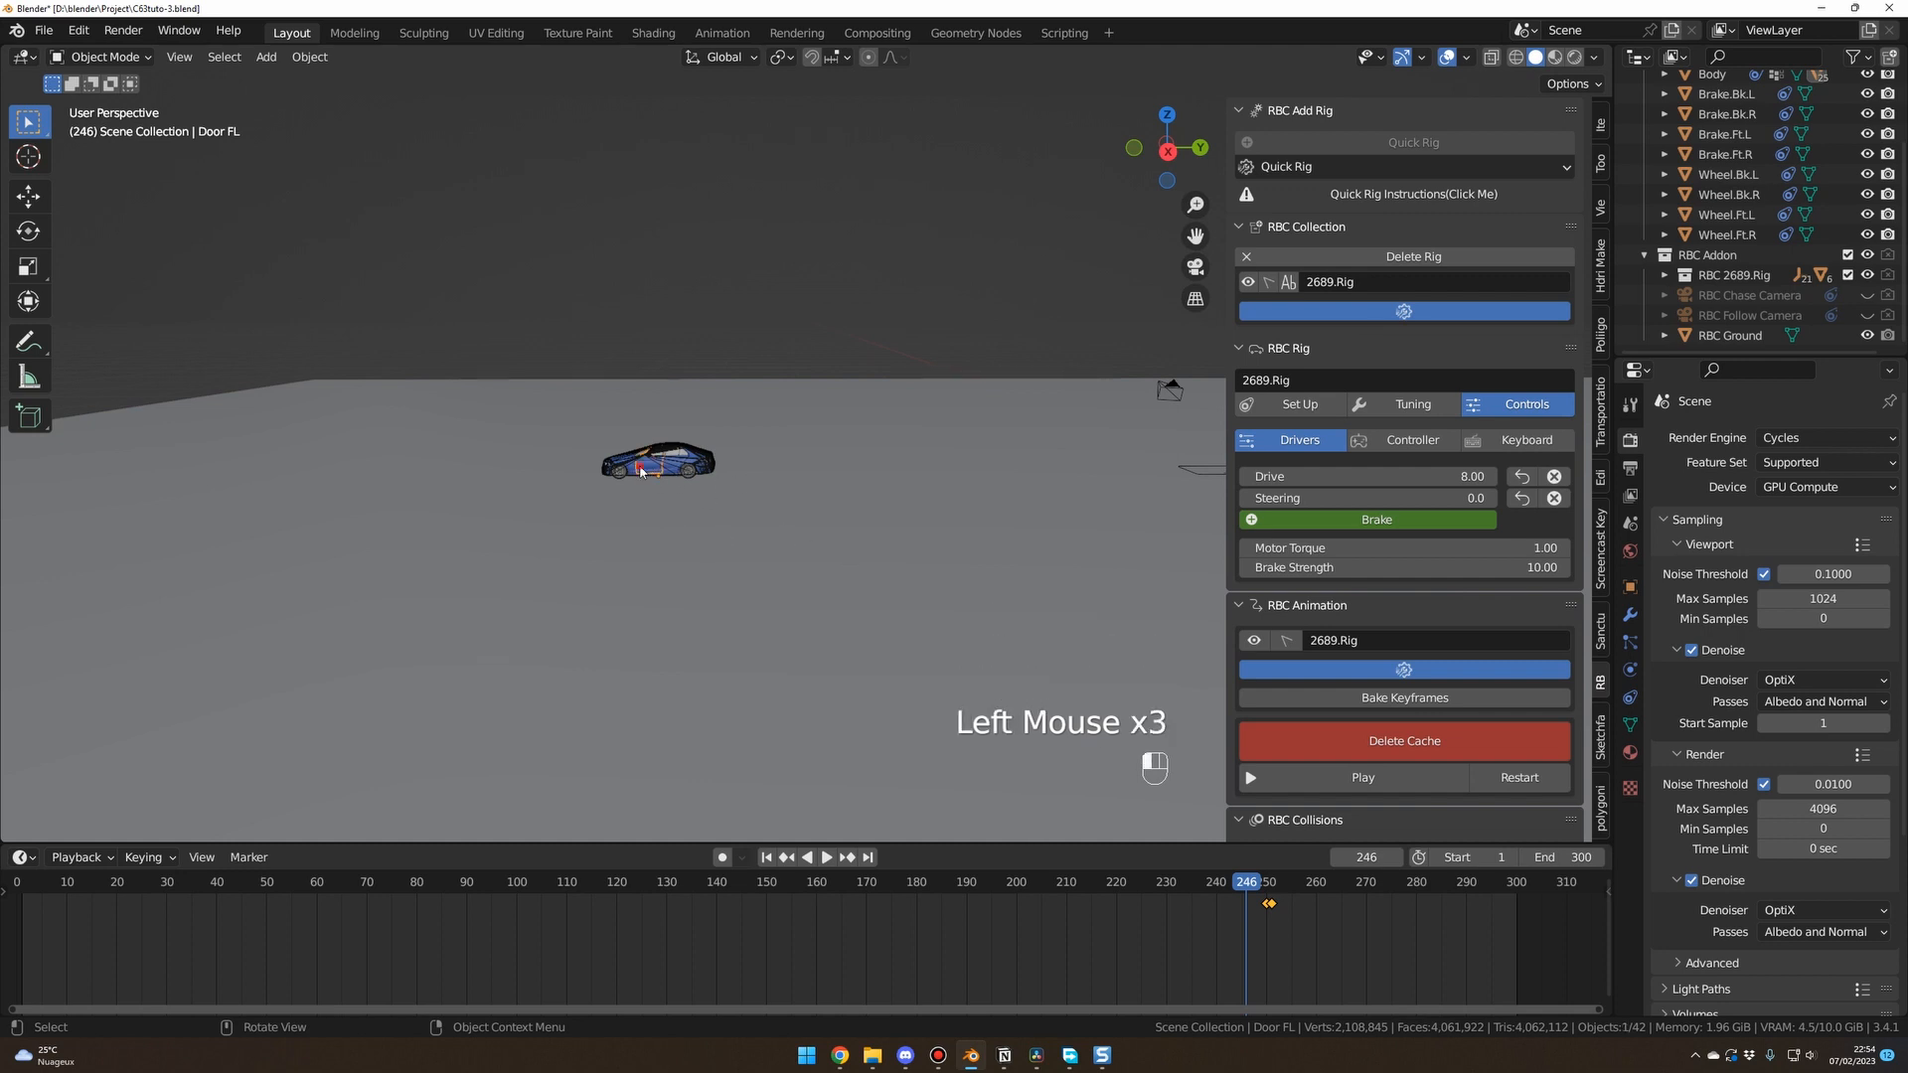
{"action": "left_click", "coordinate": [671, 473]}
{"action": "left_click", "coordinate": [648, 472]}
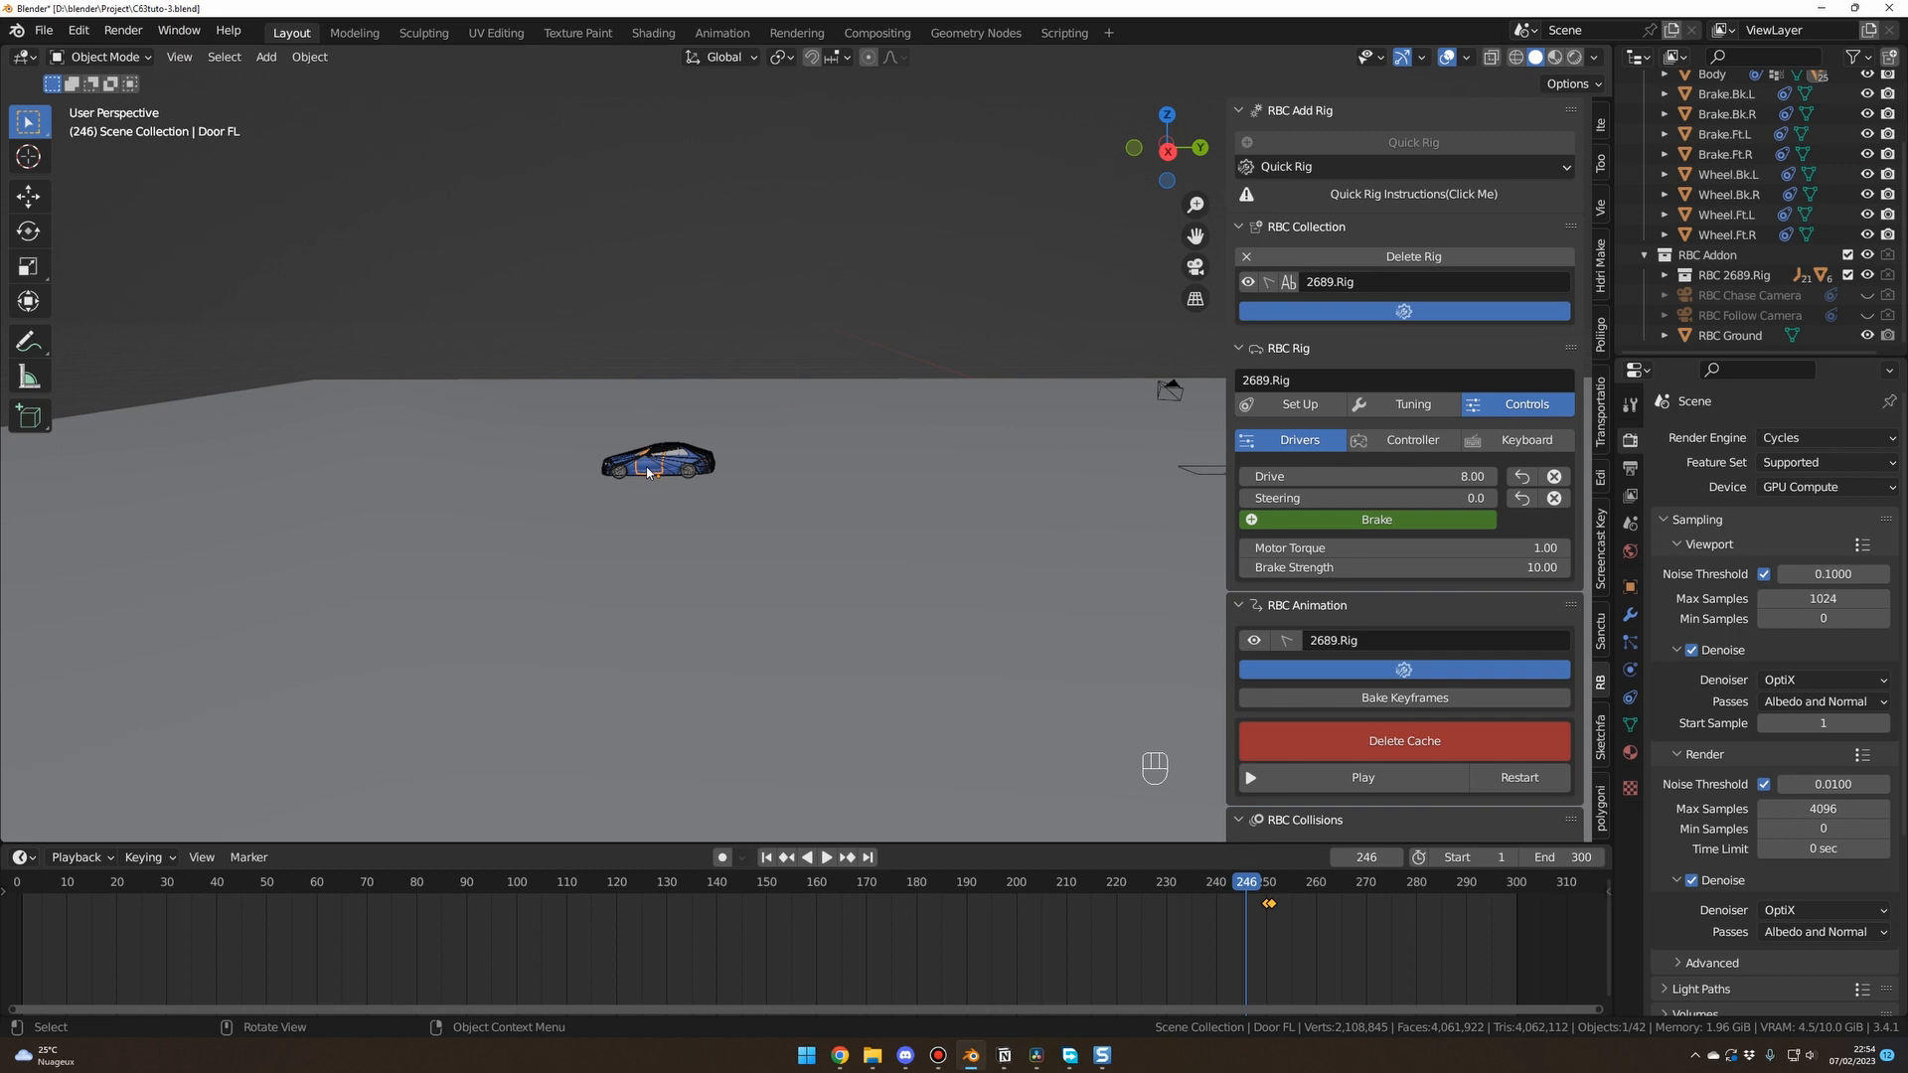
Center the view on the front left door and locate the Door FL object in the scene hierarchy.
{"action": "key", "text": "KP_Decimal"}
{"action": "scroll", "coordinate": [679, 516], "scroll_direction": "down", "scroll_amount": 3}
{"action": "middle_click_drag", "start_coordinate": [680, 515], "coordinate": [1014, 502]}
{"action": "scroll", "coordinate": [873, 507], "scroll_direction": "down", "scroll_amount": 2}
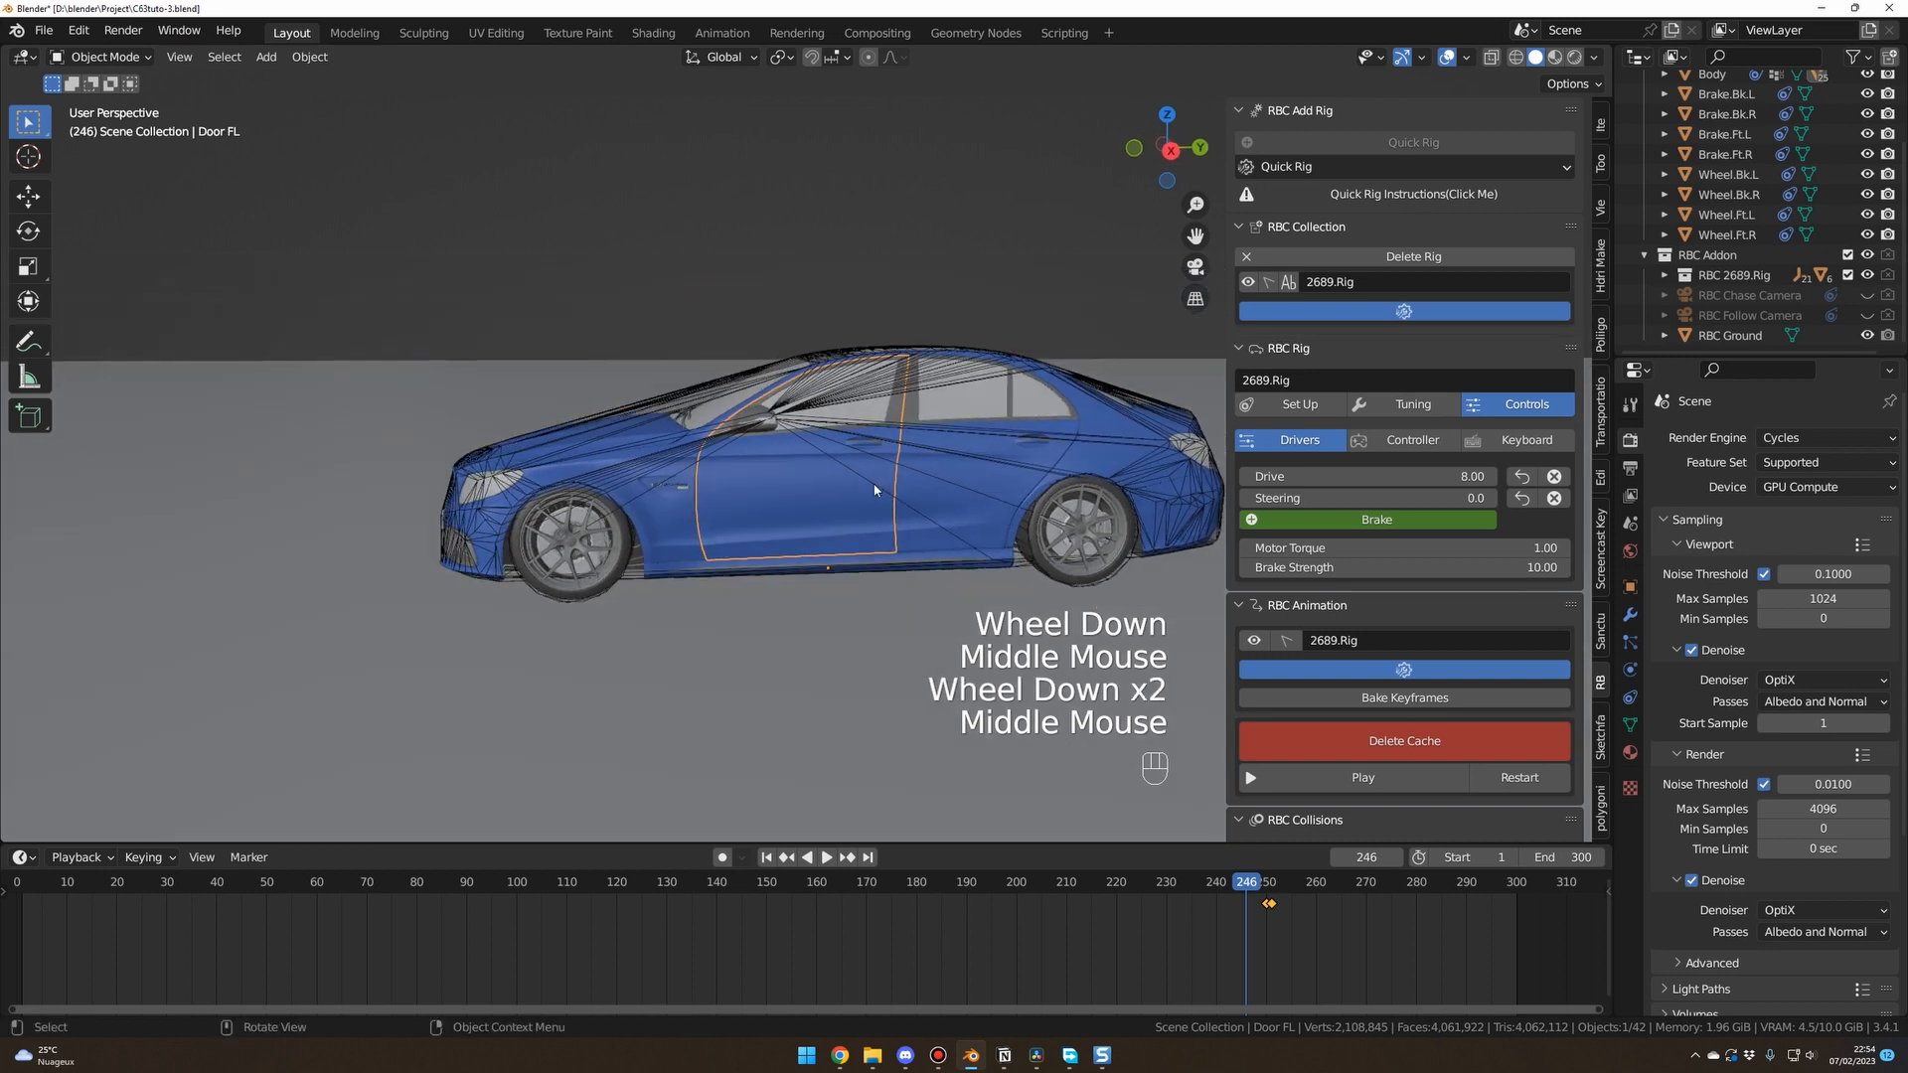
{"action": "scroll", "coordinate": [1729, 293], "scroll_direction": "up", "scroll_amount": 3}
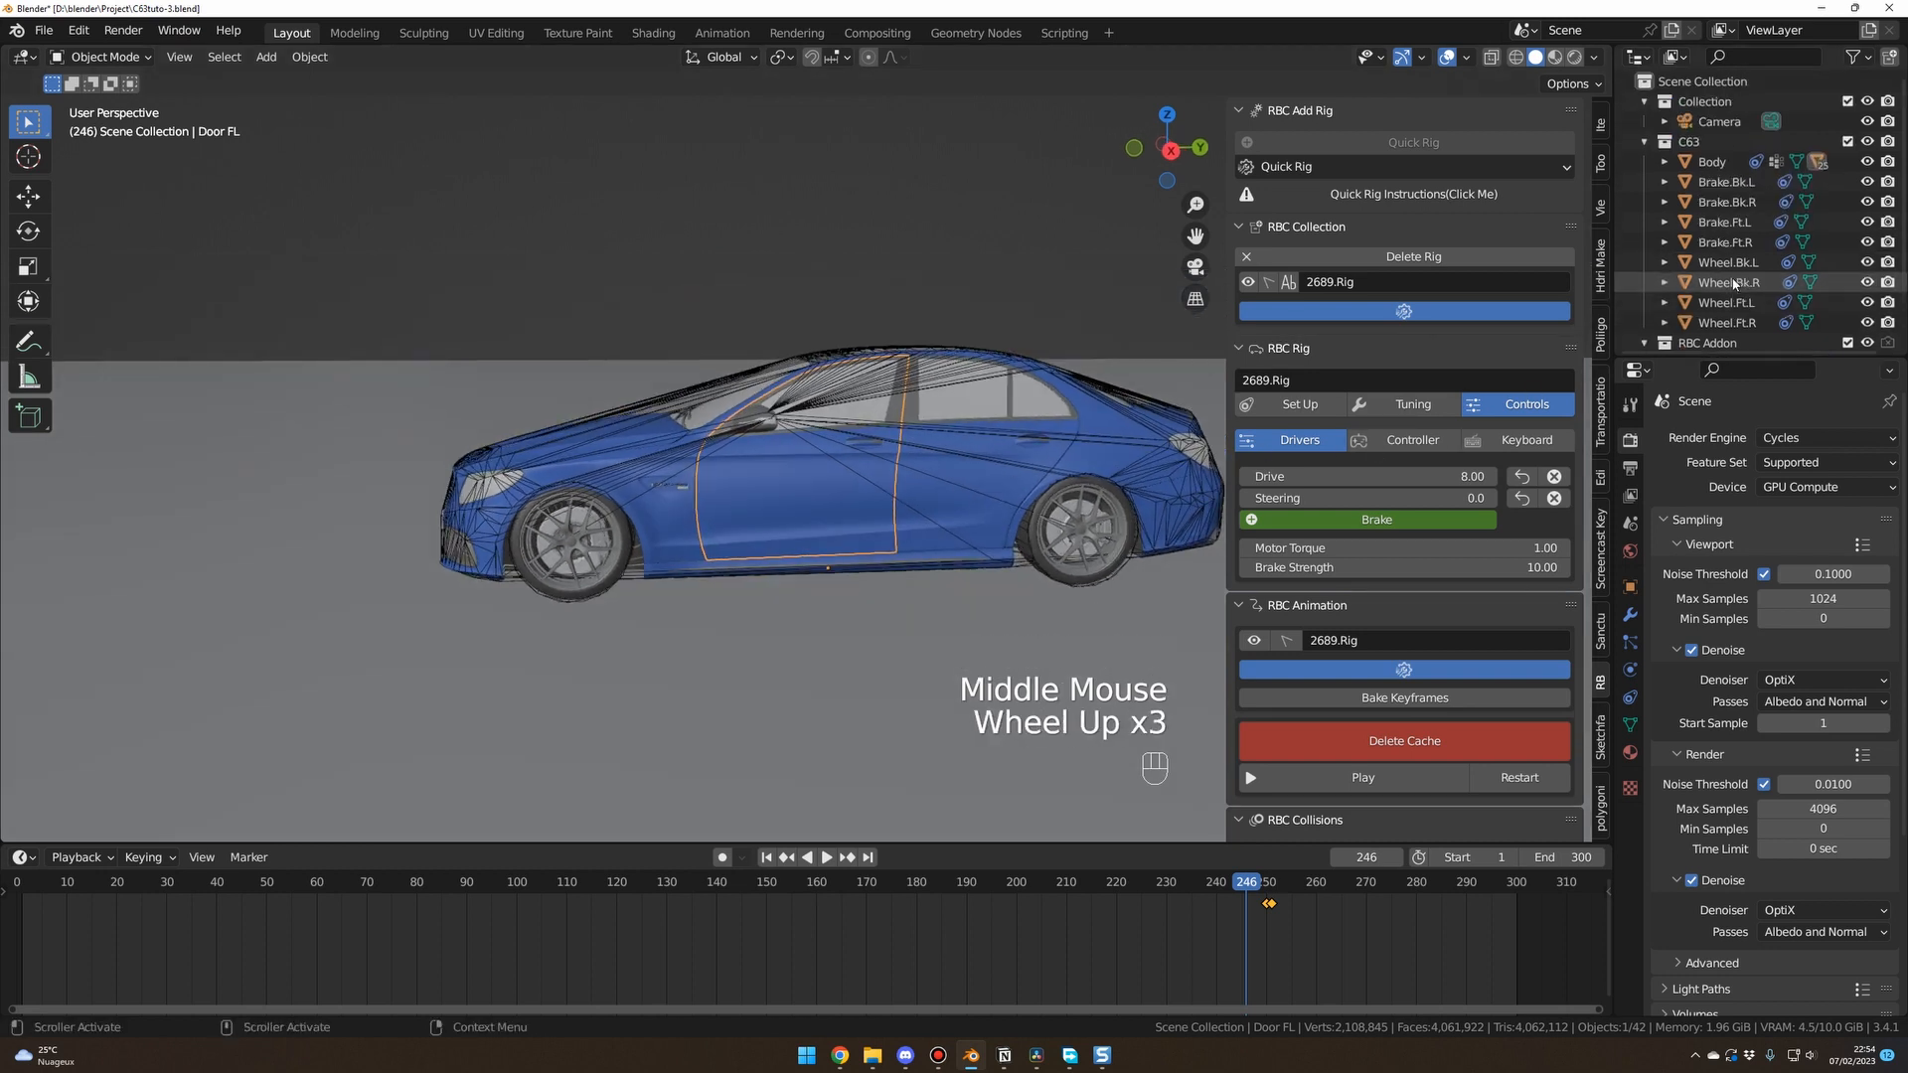
{"action": "left_click", "coordinate": [1276, 390]}
{"action": "scroll", "coordinate": [1748, 298], "scroll_direction": "down", "scroll_amount": 2}
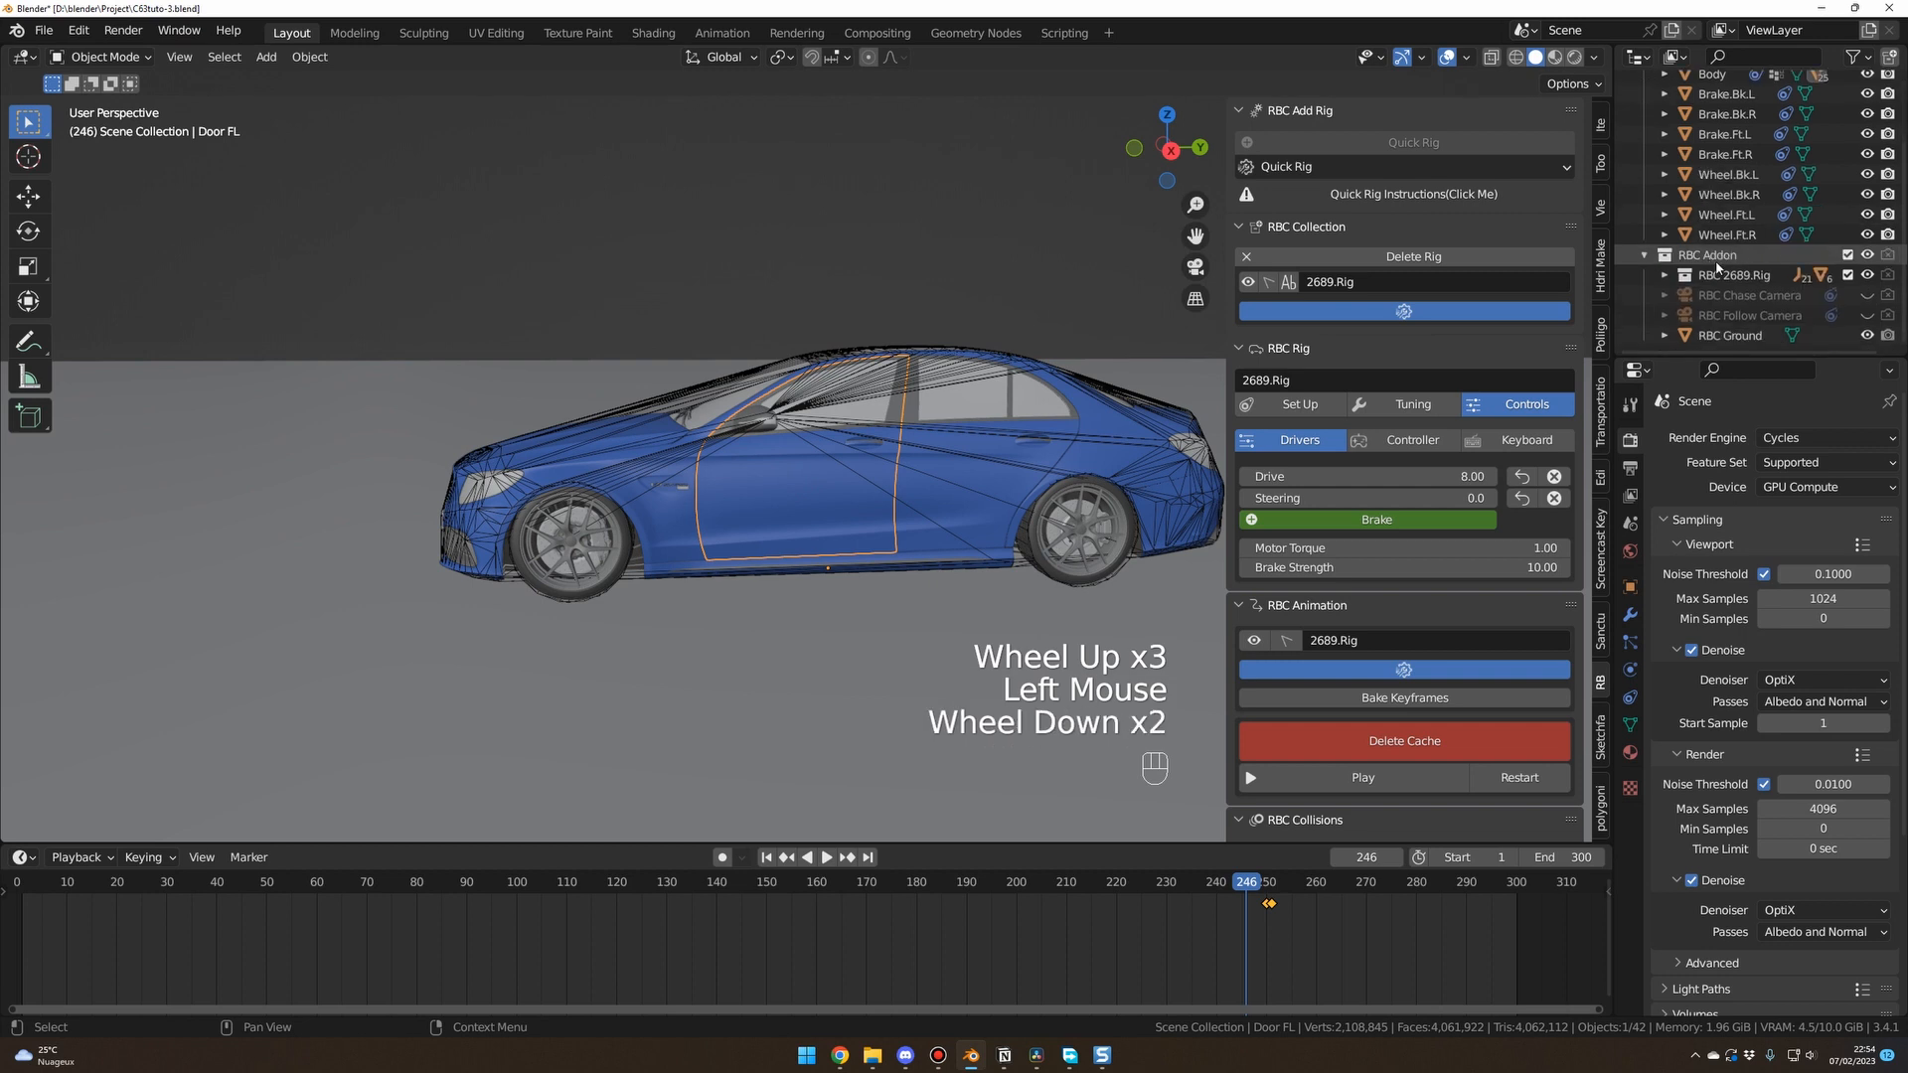
{"action": "key", "text": "KP_Decimal"}
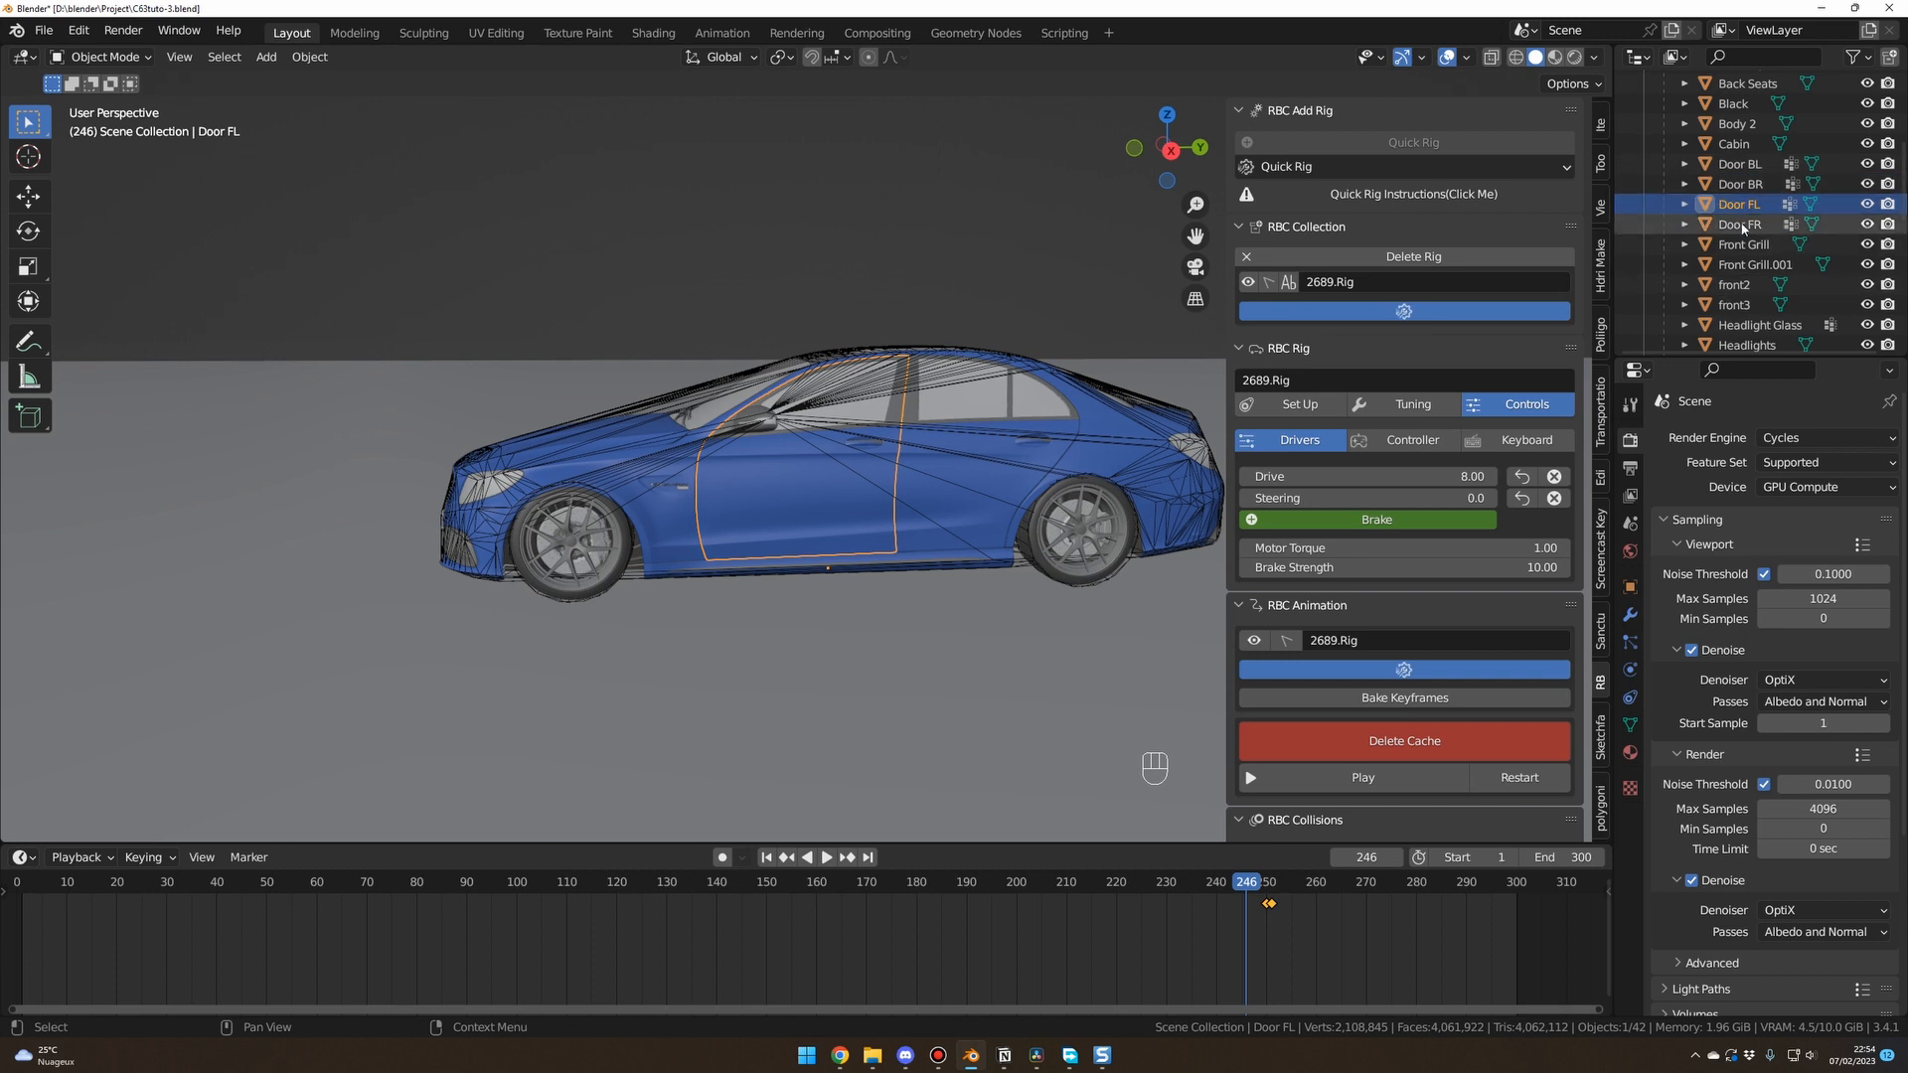
Frame the car from the side and play the cached animation from just before frame 250 to frame 291 to examine the braking.
{"action": "scroll", "coordinate": [892, 499], "scroll_direction": "down", "scroll_amount": 4}
{"action": "middle_click_drag", "start_coordinate": [930, 521], "coordinate": [915, 532]}
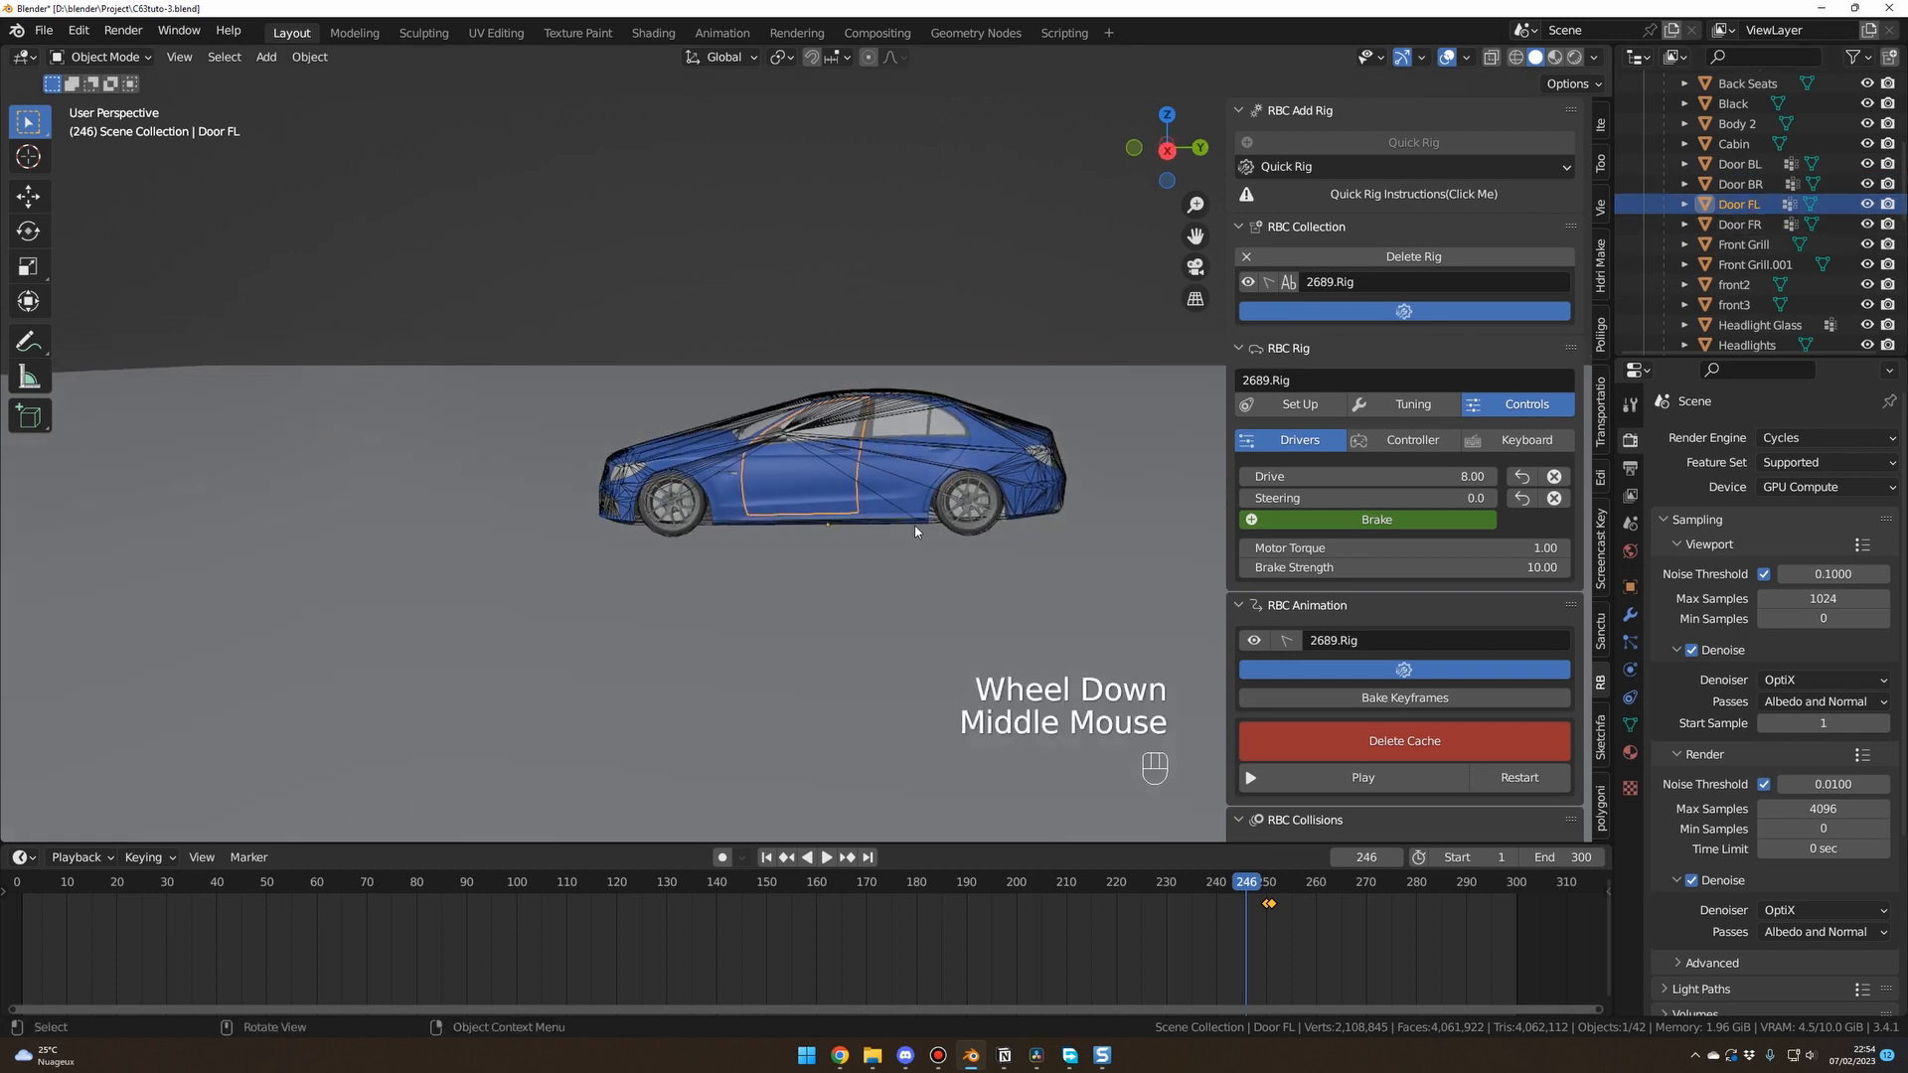
{"action": "scroll", "coordinate": [994, 646], "scroll_direction": "up", "scroll_amount": 2}
{"action": "middle_click_drag", "start_coordinate": [994, 646], "coordinate": [901, 617], "text": "shift"}
{"action": "left_click", "coordinate": [1226, 881]}
{"action": "key", "text": "space"}
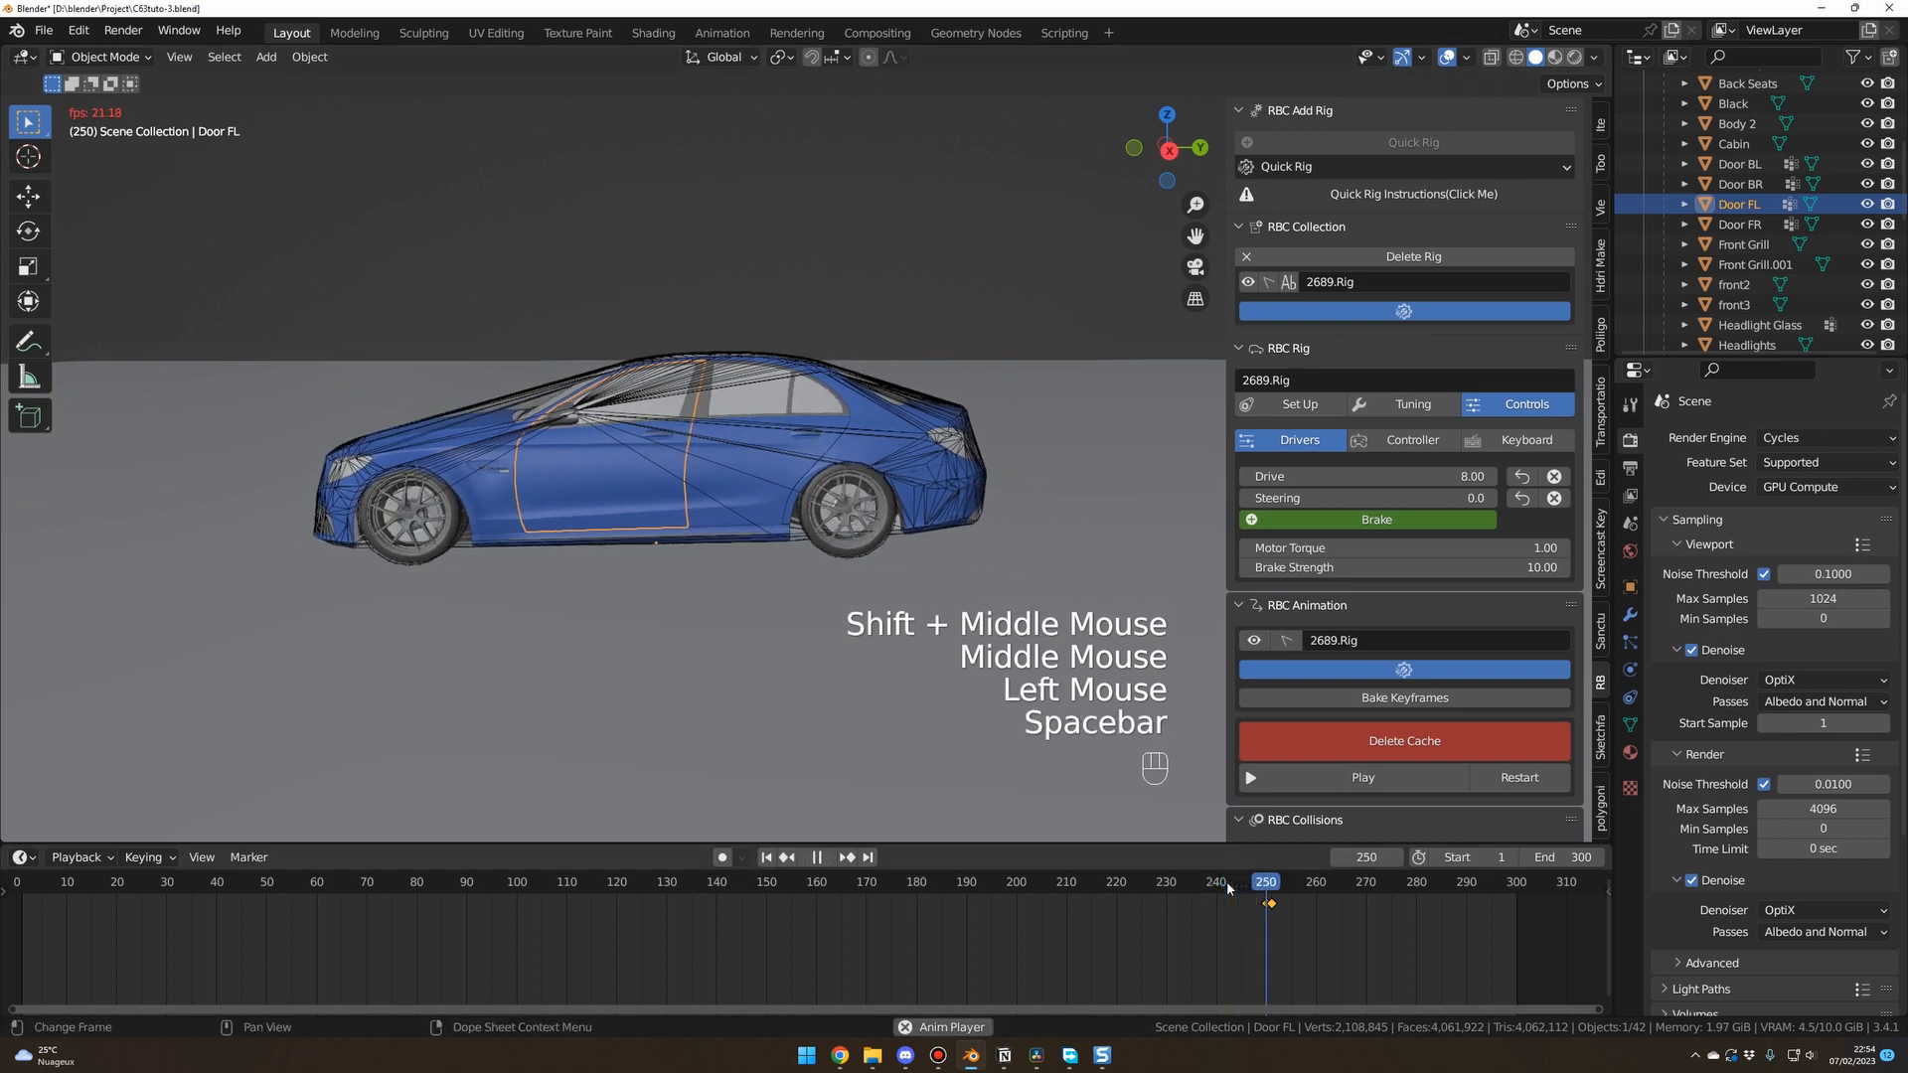
{"action": "key", "text": "space"}
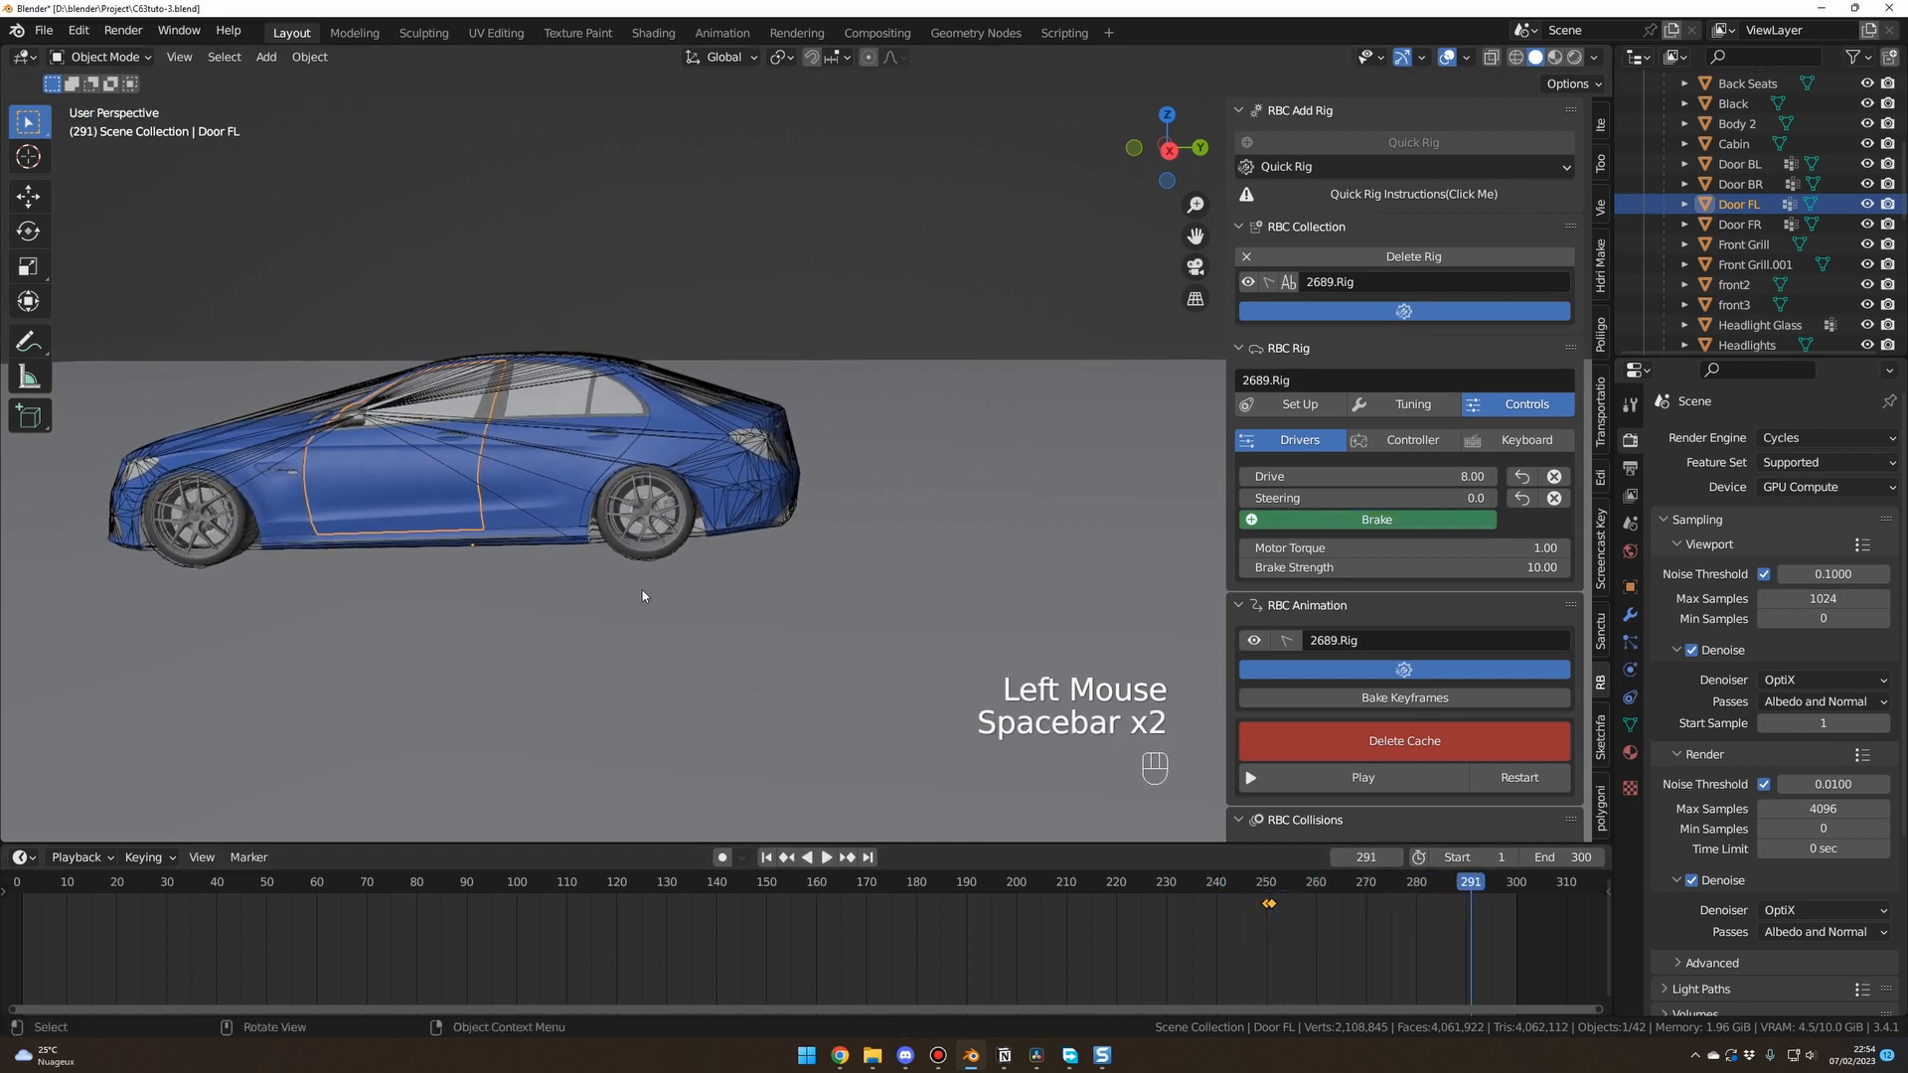
Replay the braking section from frame 229 with the car centered in view, stopping at frame 283.
{"action": "middle_click_drag", "start_coordinate": [611, 545], "coordinate": [765, 485], "text": "shift"}
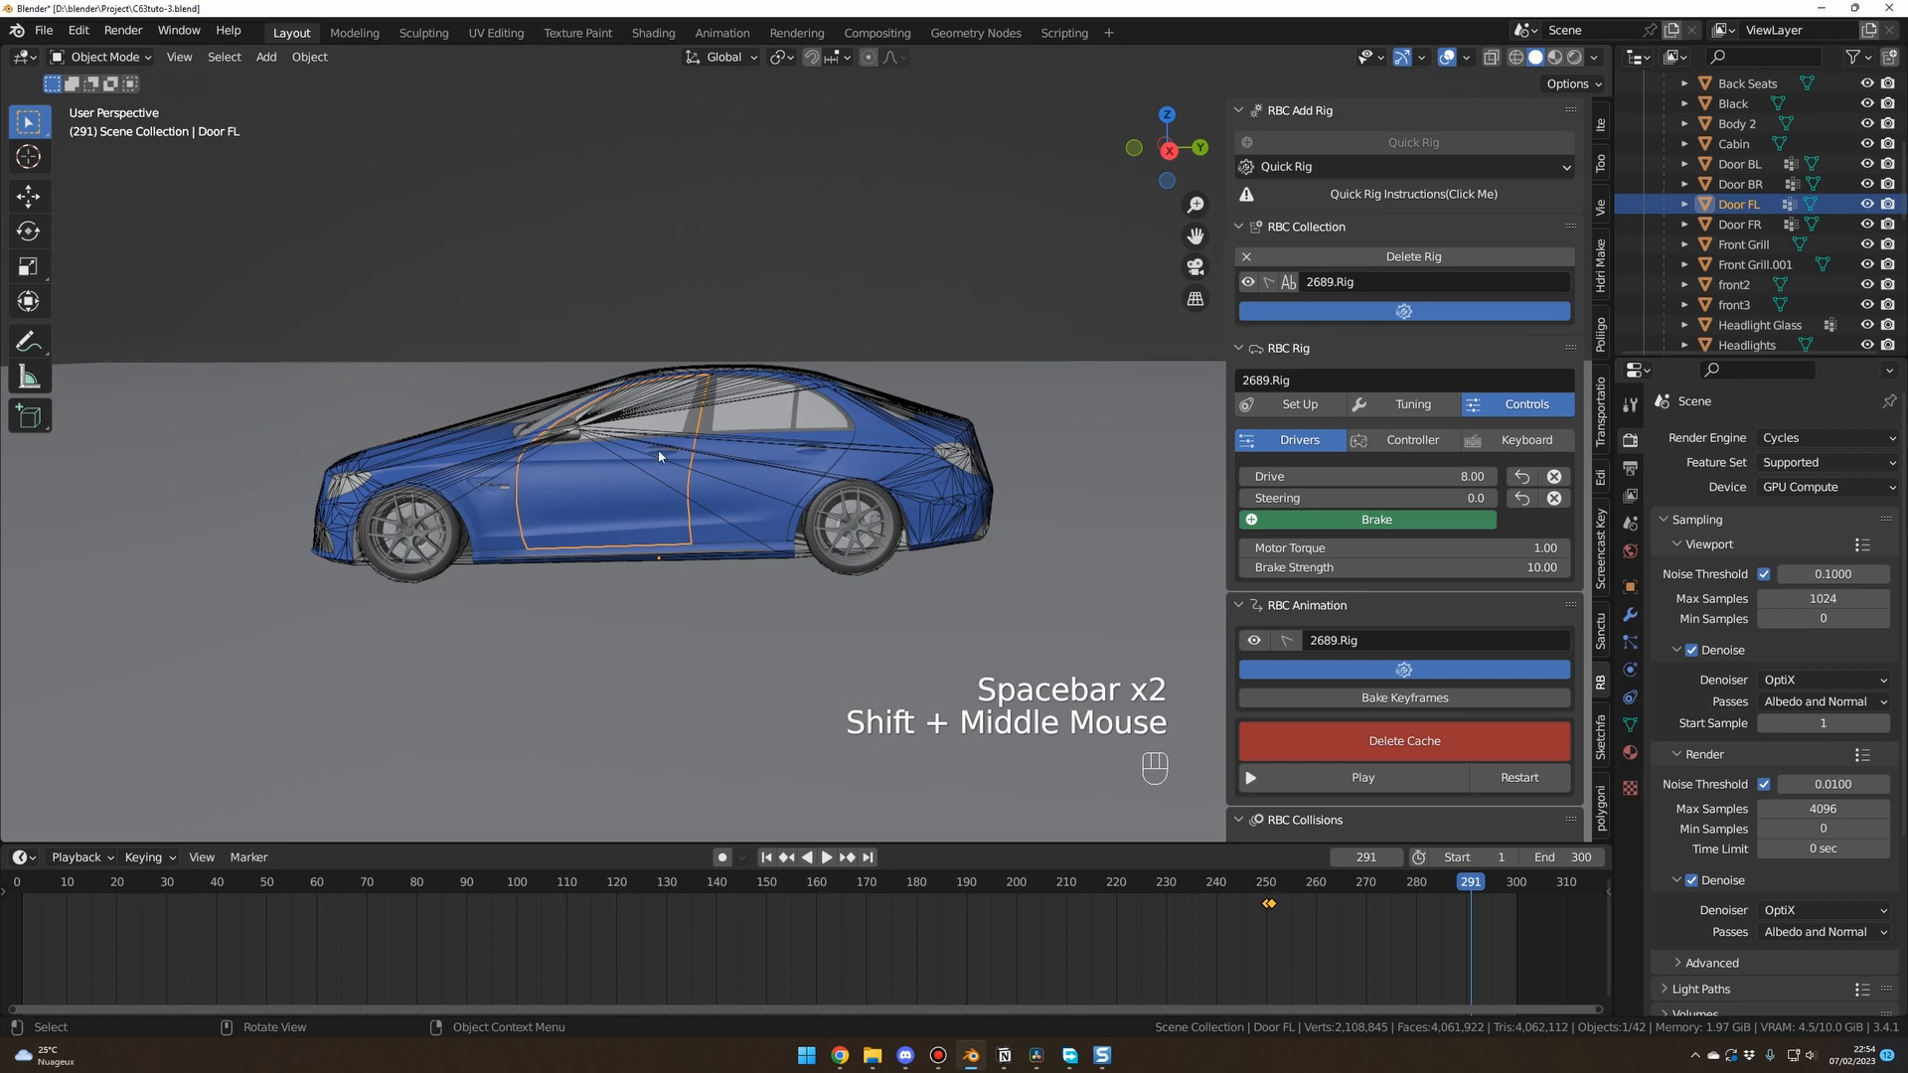
{"action": "left_click", "coordinate": [1161, 885]}
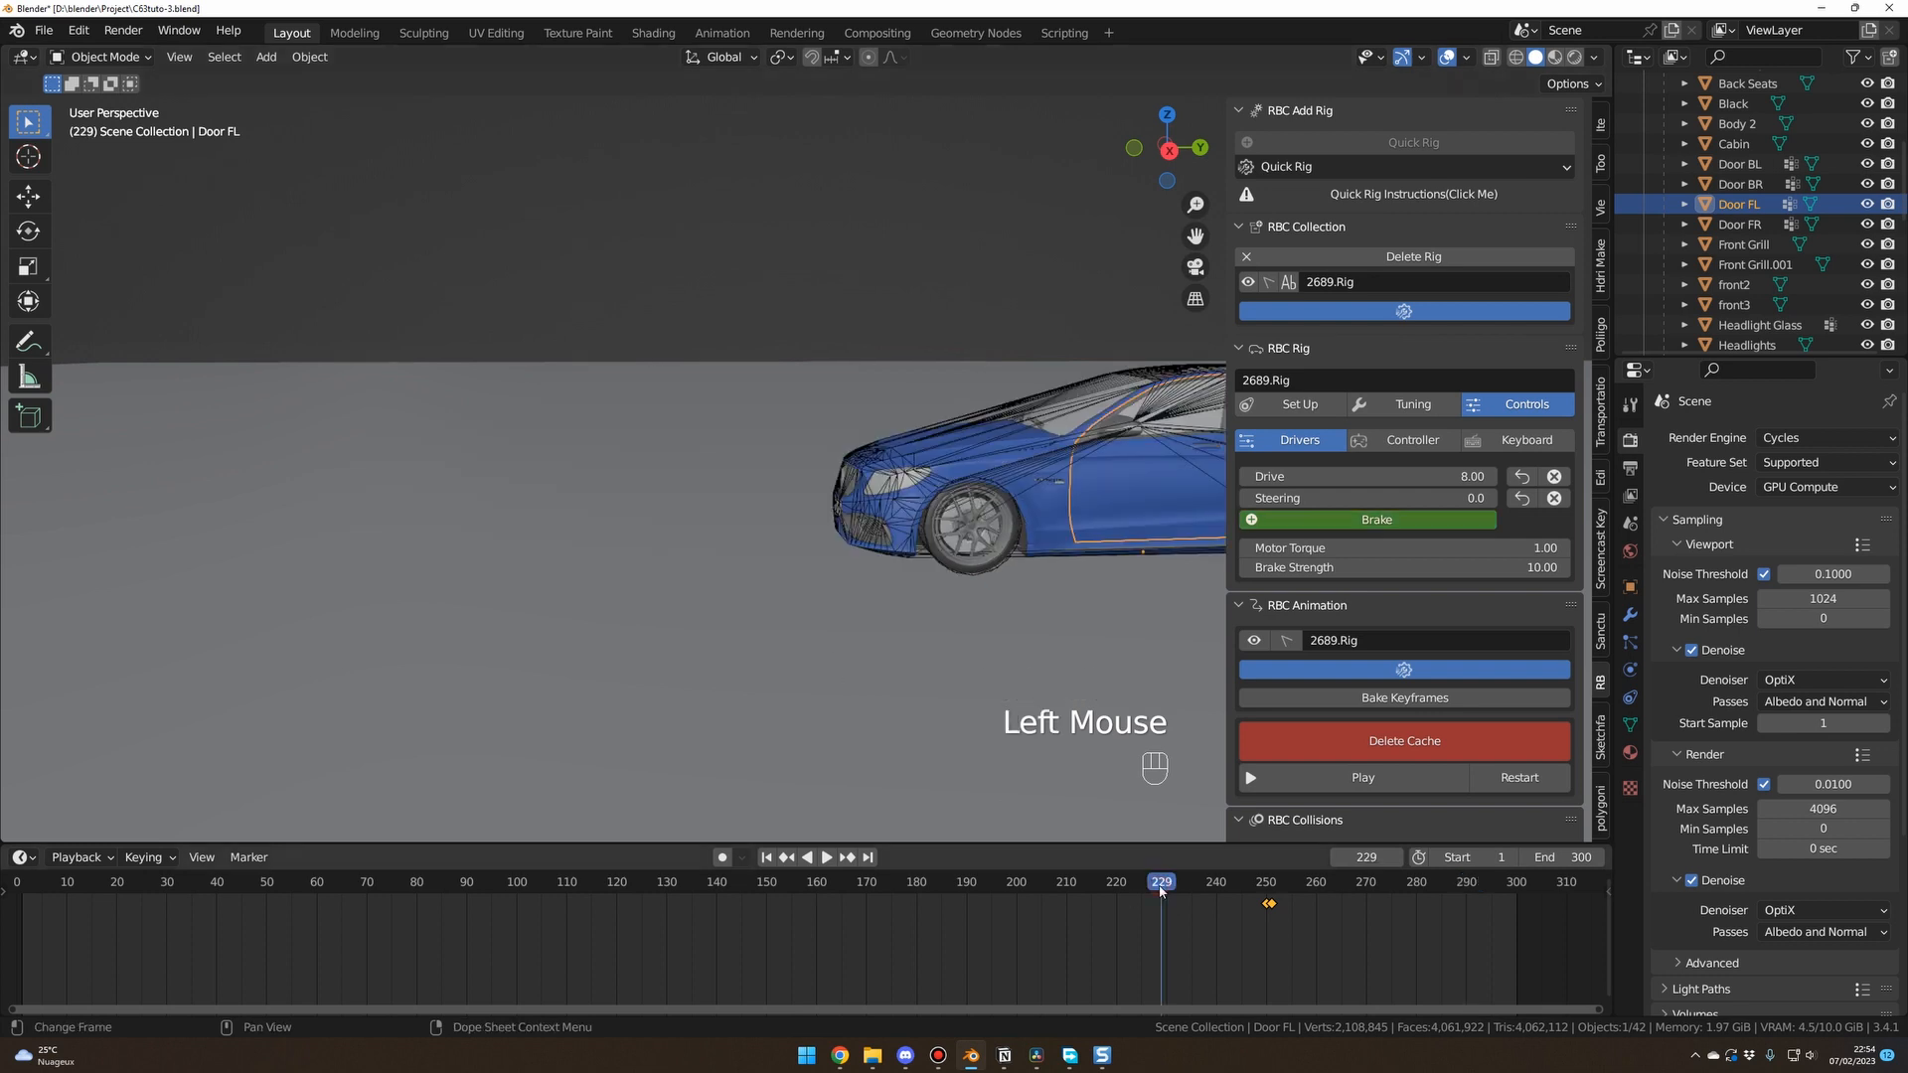
{"action": "key", "text": "space"}
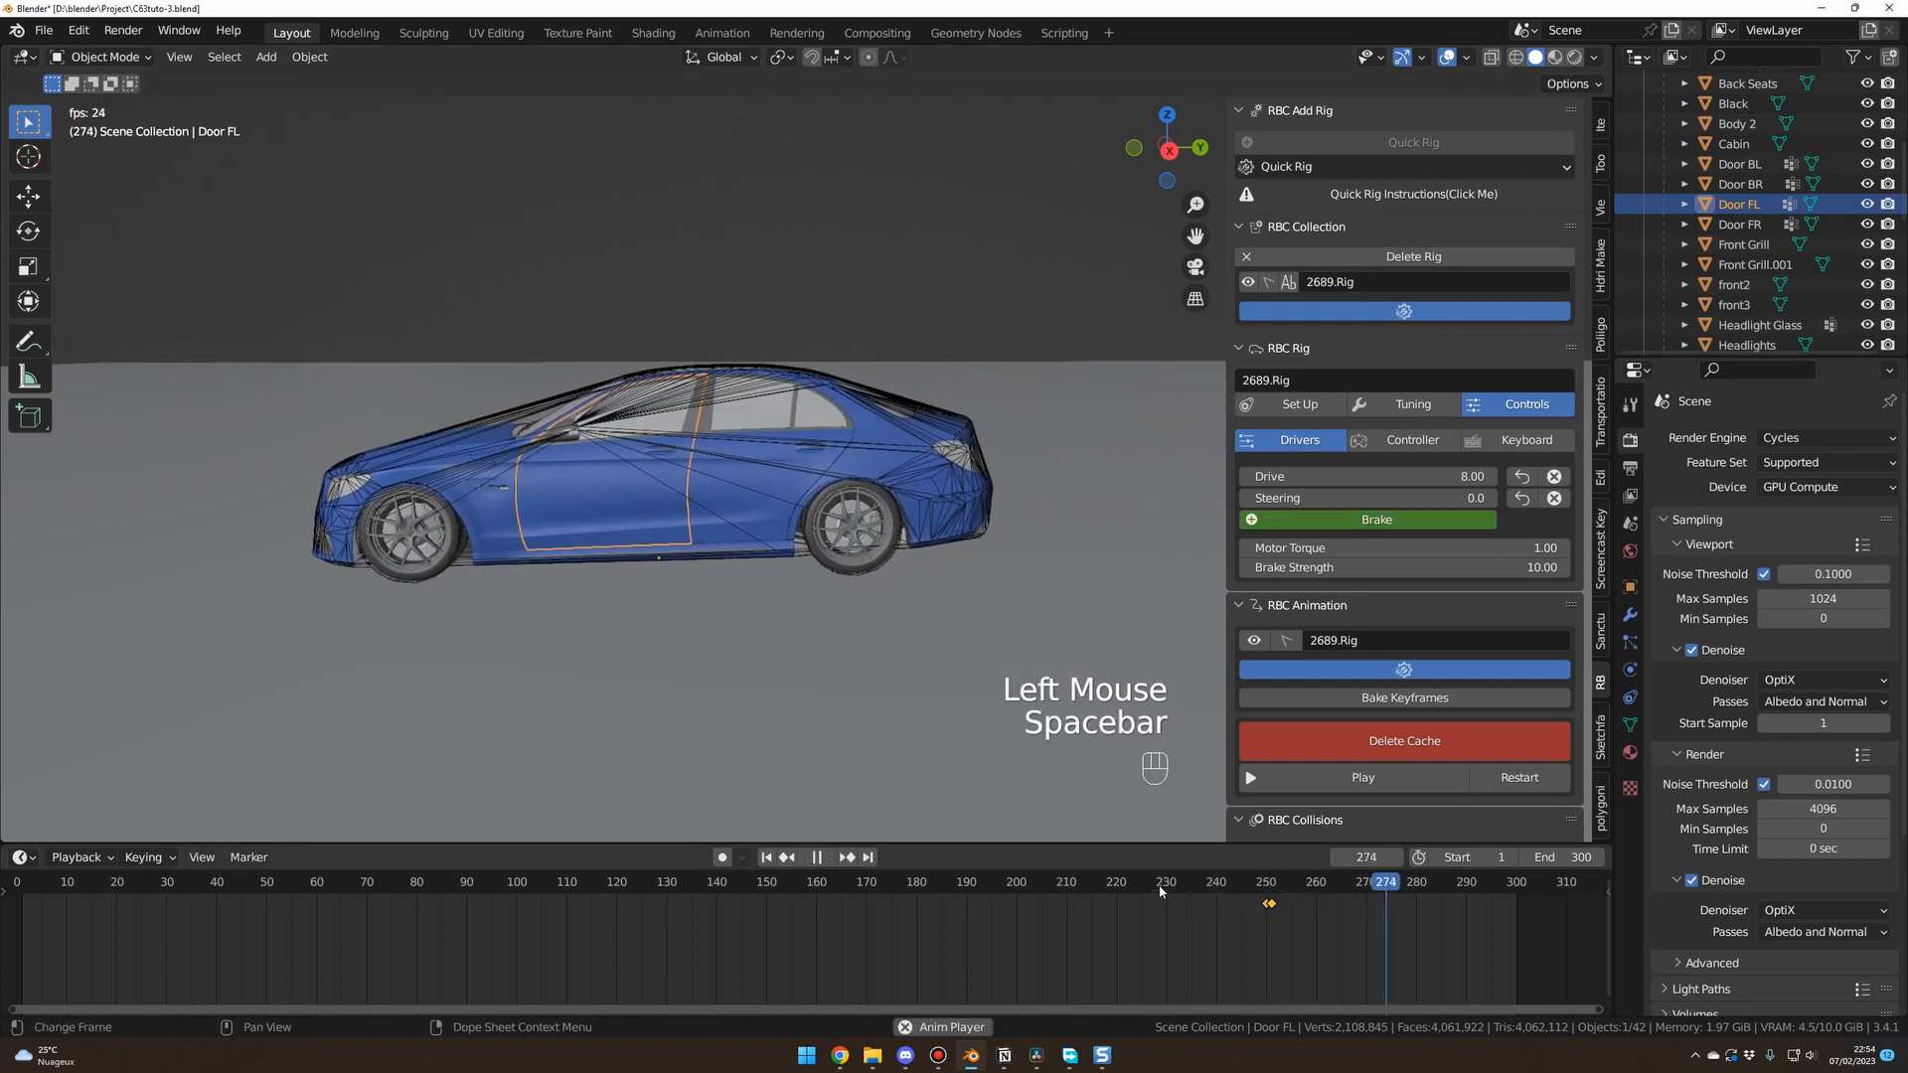
{"action": "key", "text": "space"}
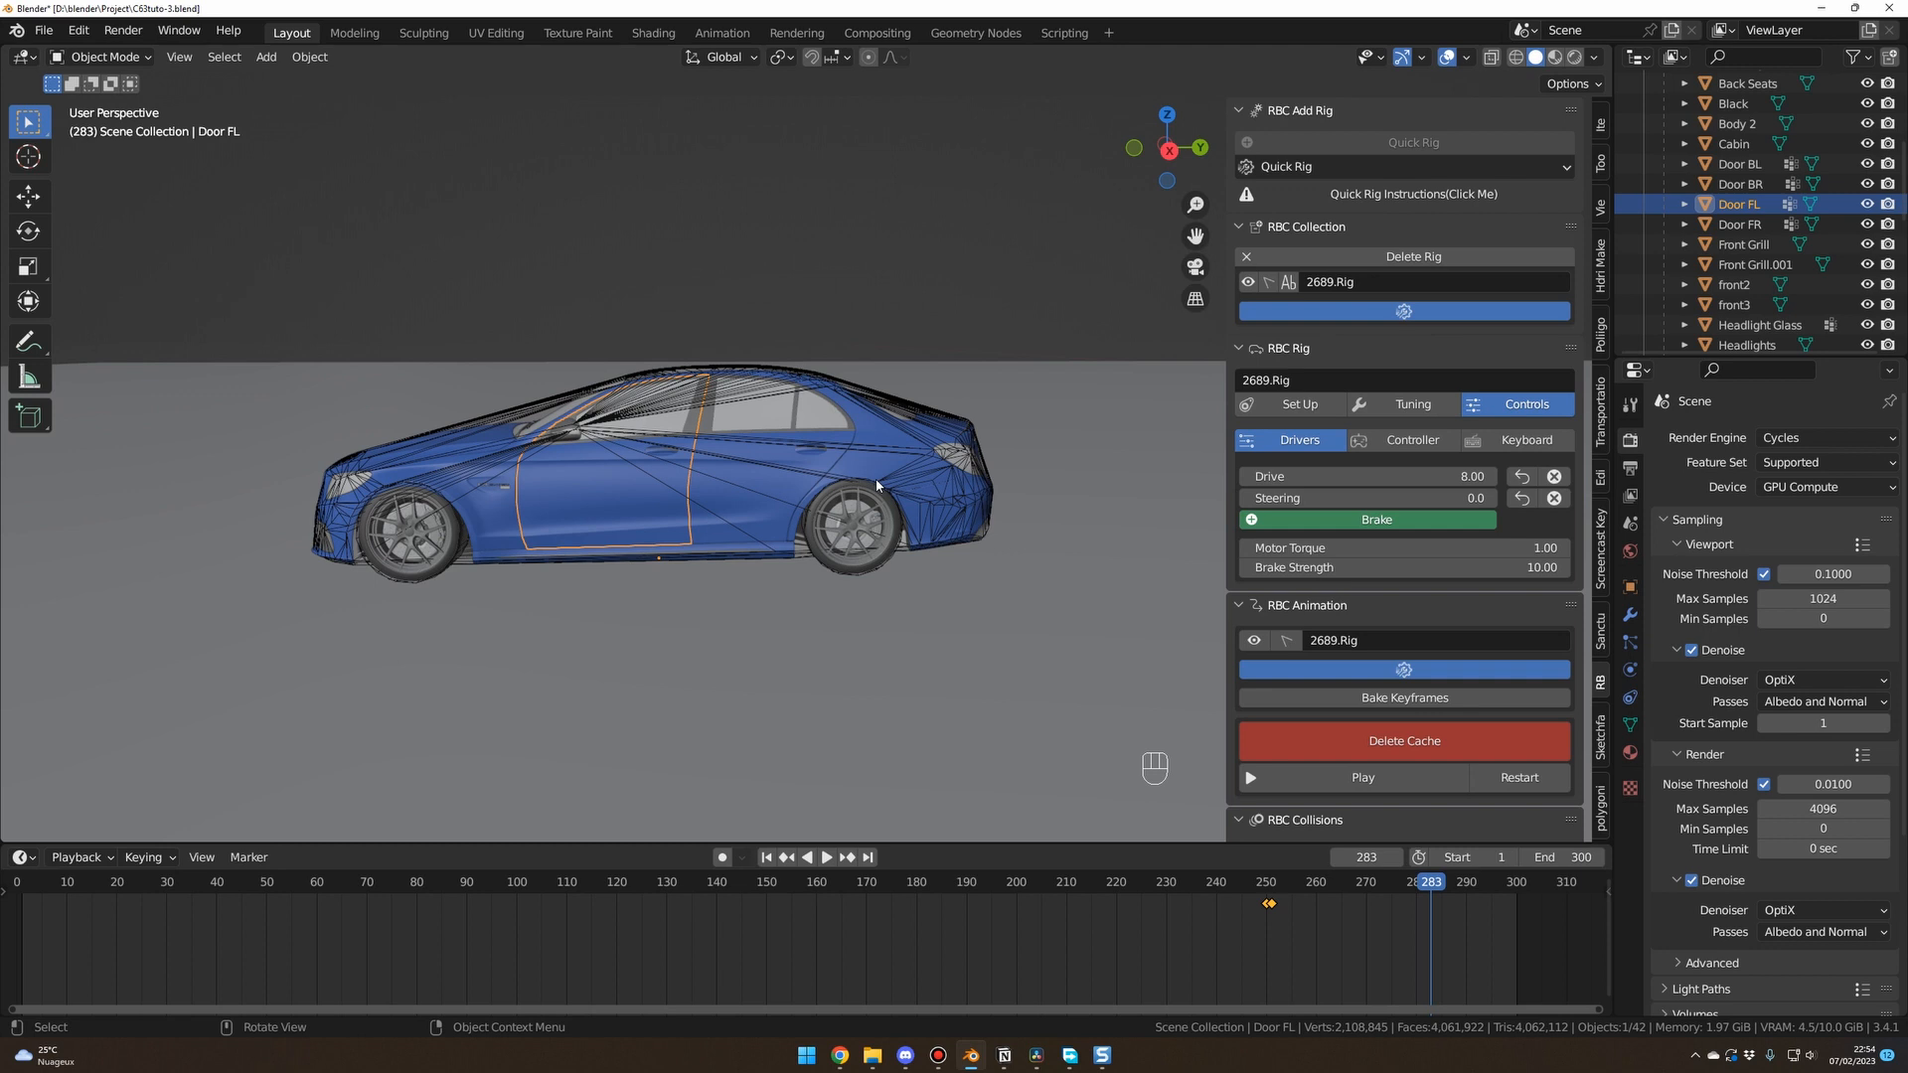
Replay the braking section from frame 235, stop at frame 282, and view the halted car from slightly above.
{"action": "left_click", "coordinate": [1190, 881]}
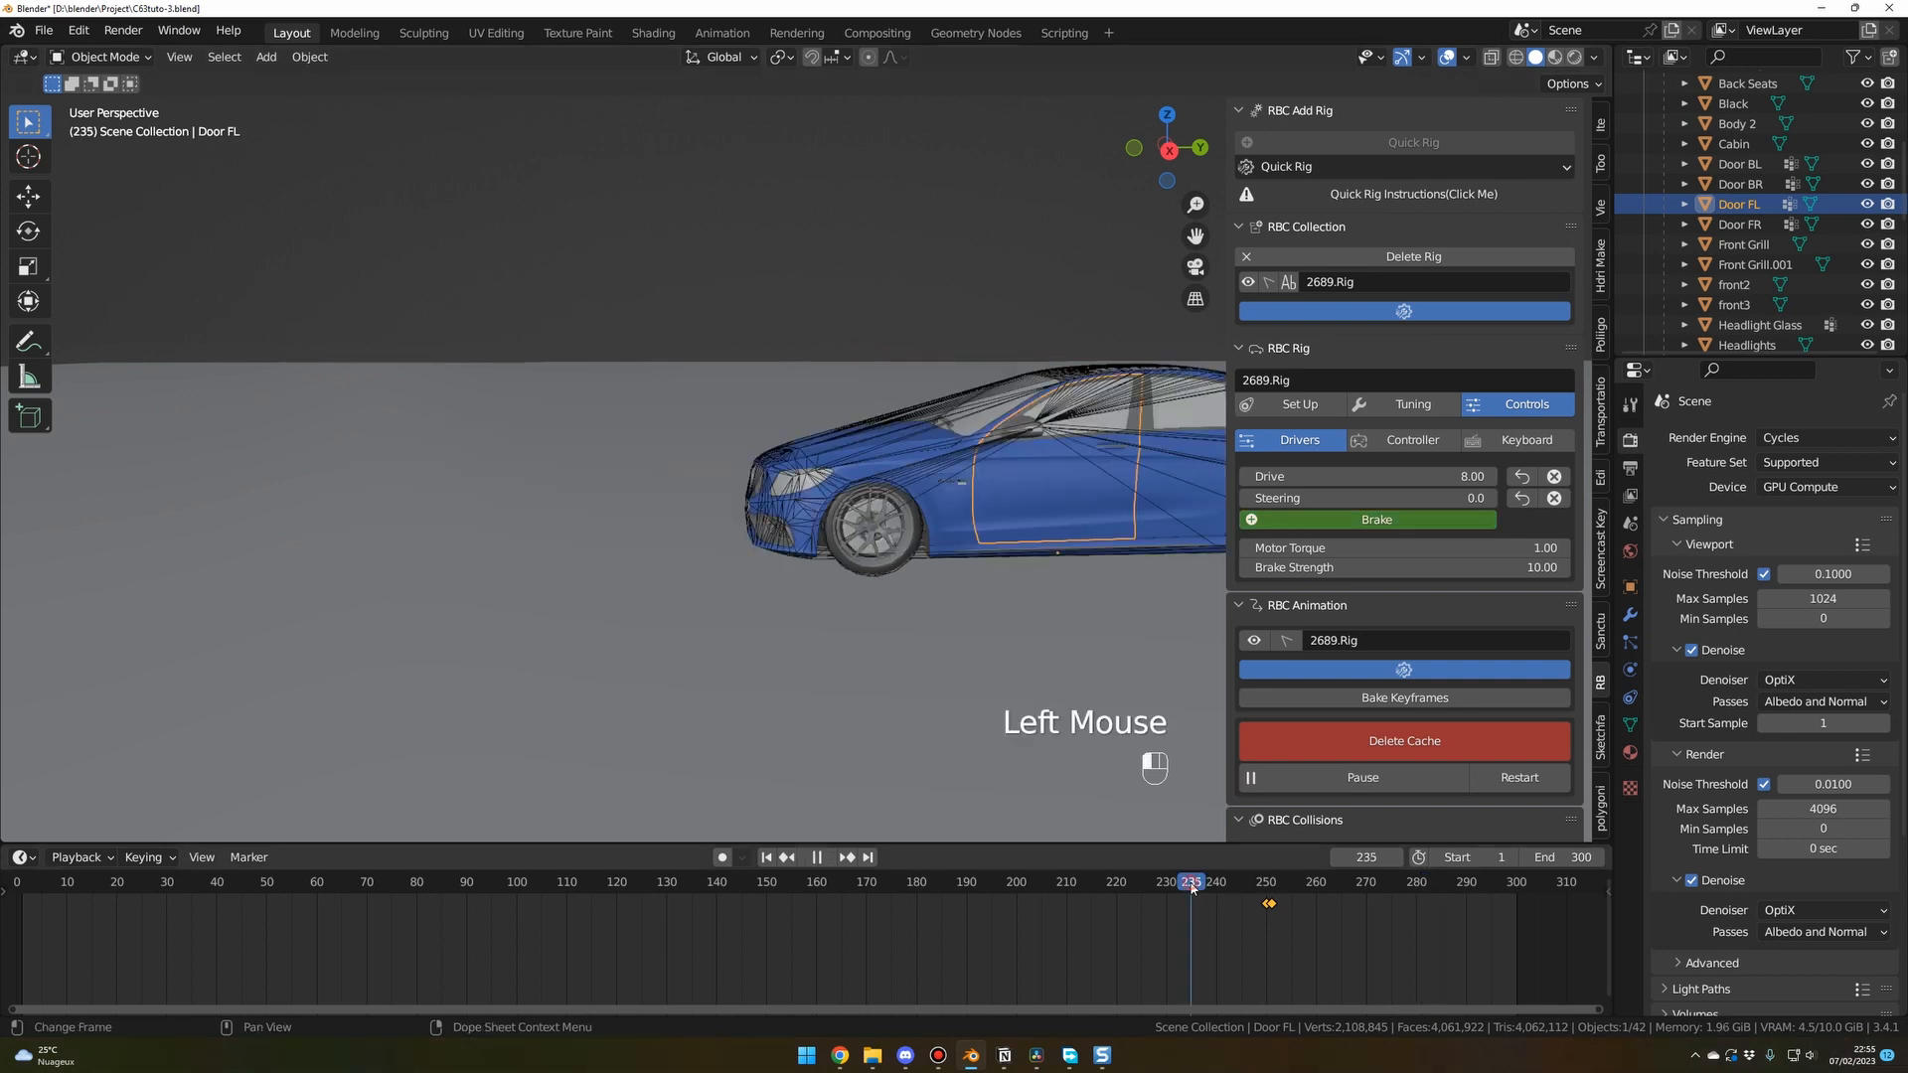
{"action": "key", "text": "space"}
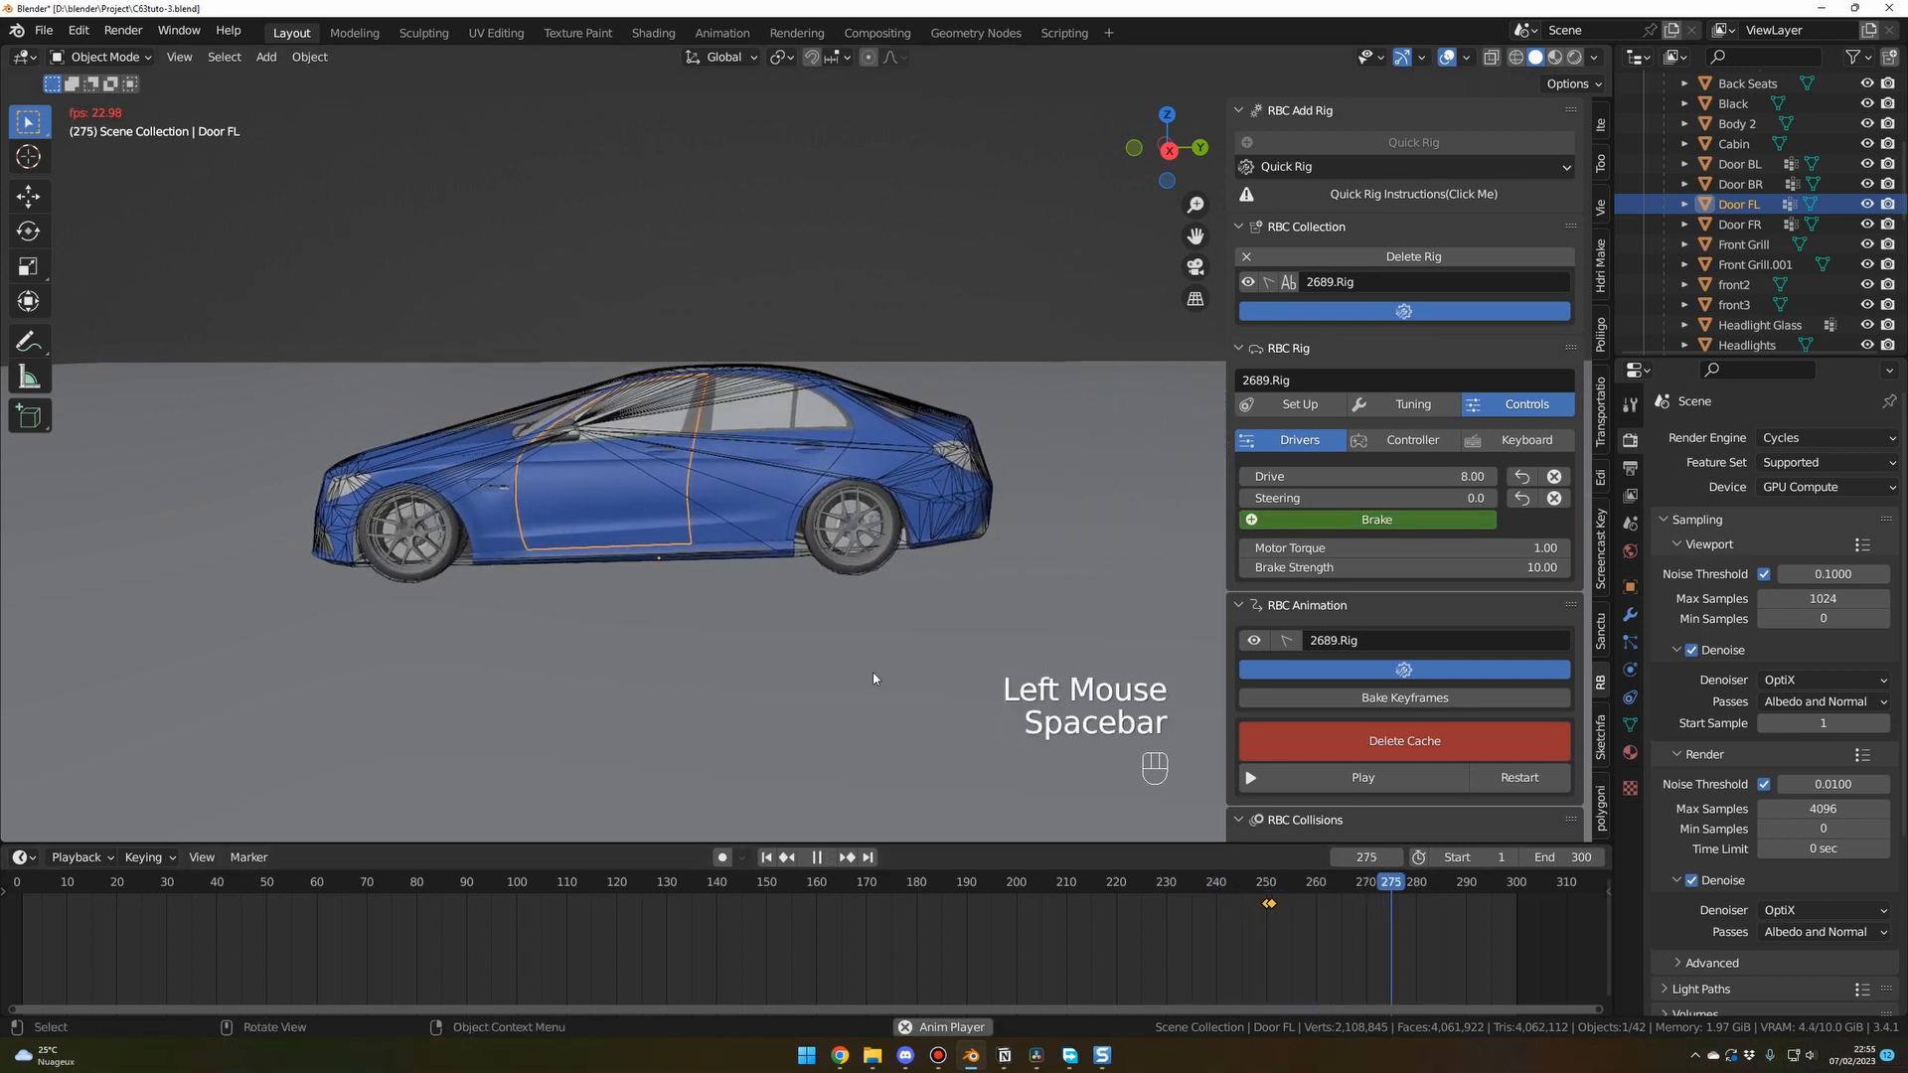
{"action": "key", "text": "space"}
{"action": "mouse_move", "coordinate": [682, 656]}
{"action": "middle_mouse_down"}
{"action": "mouse_move", "coordinate": [847, 669]}
{"action": "mouse_move", "coordinate": [633, 654]}
{"action": "mouse_move", "coordinate": [693, 663]}
{"action": "mouse_move", "coordinate": [692, 646]}
{"action": "mouse_move", "coordinate": [700, 666]}
{"action": "middle_mouse_up"}
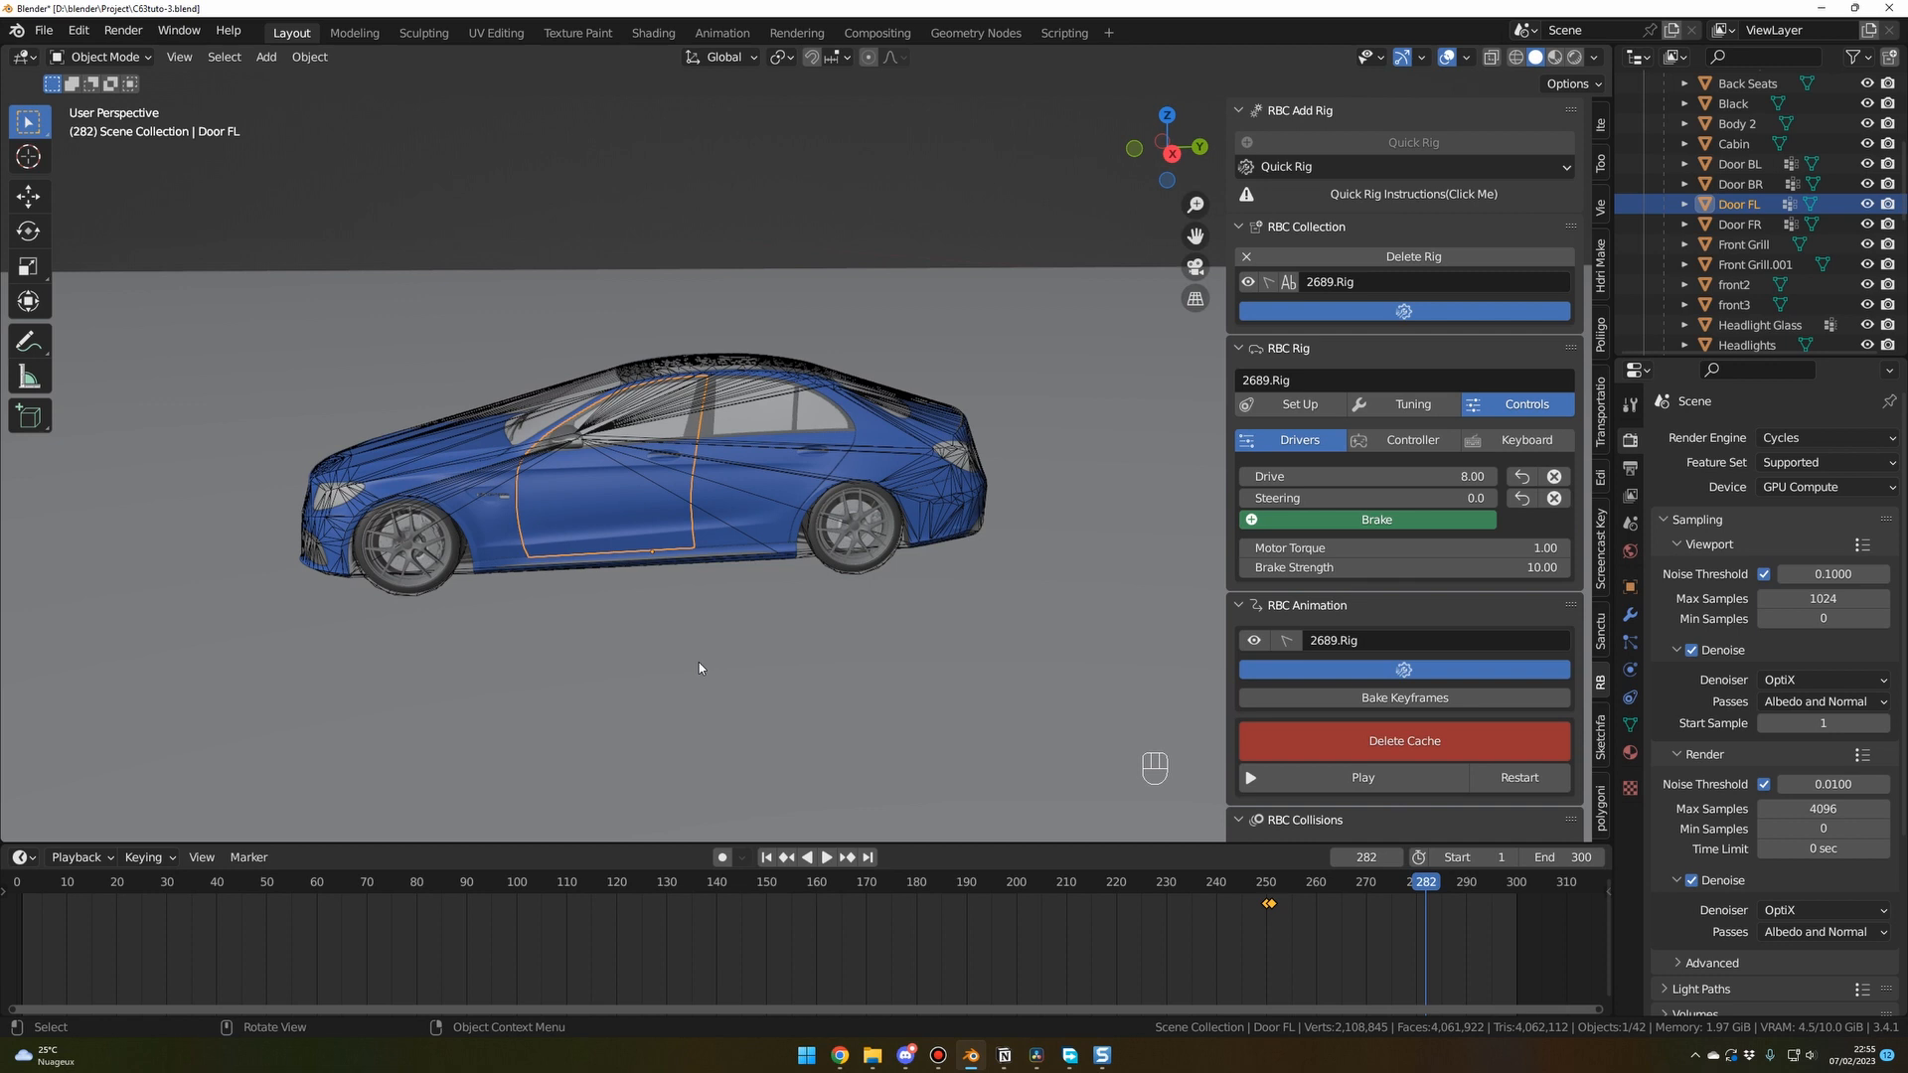
Replay the braking section up to frame 272 and open the rig's suspension tuning settings.
{"action": "left_click", "coordinate": [1254, 914]}
{"action": "key", "text": "space"}
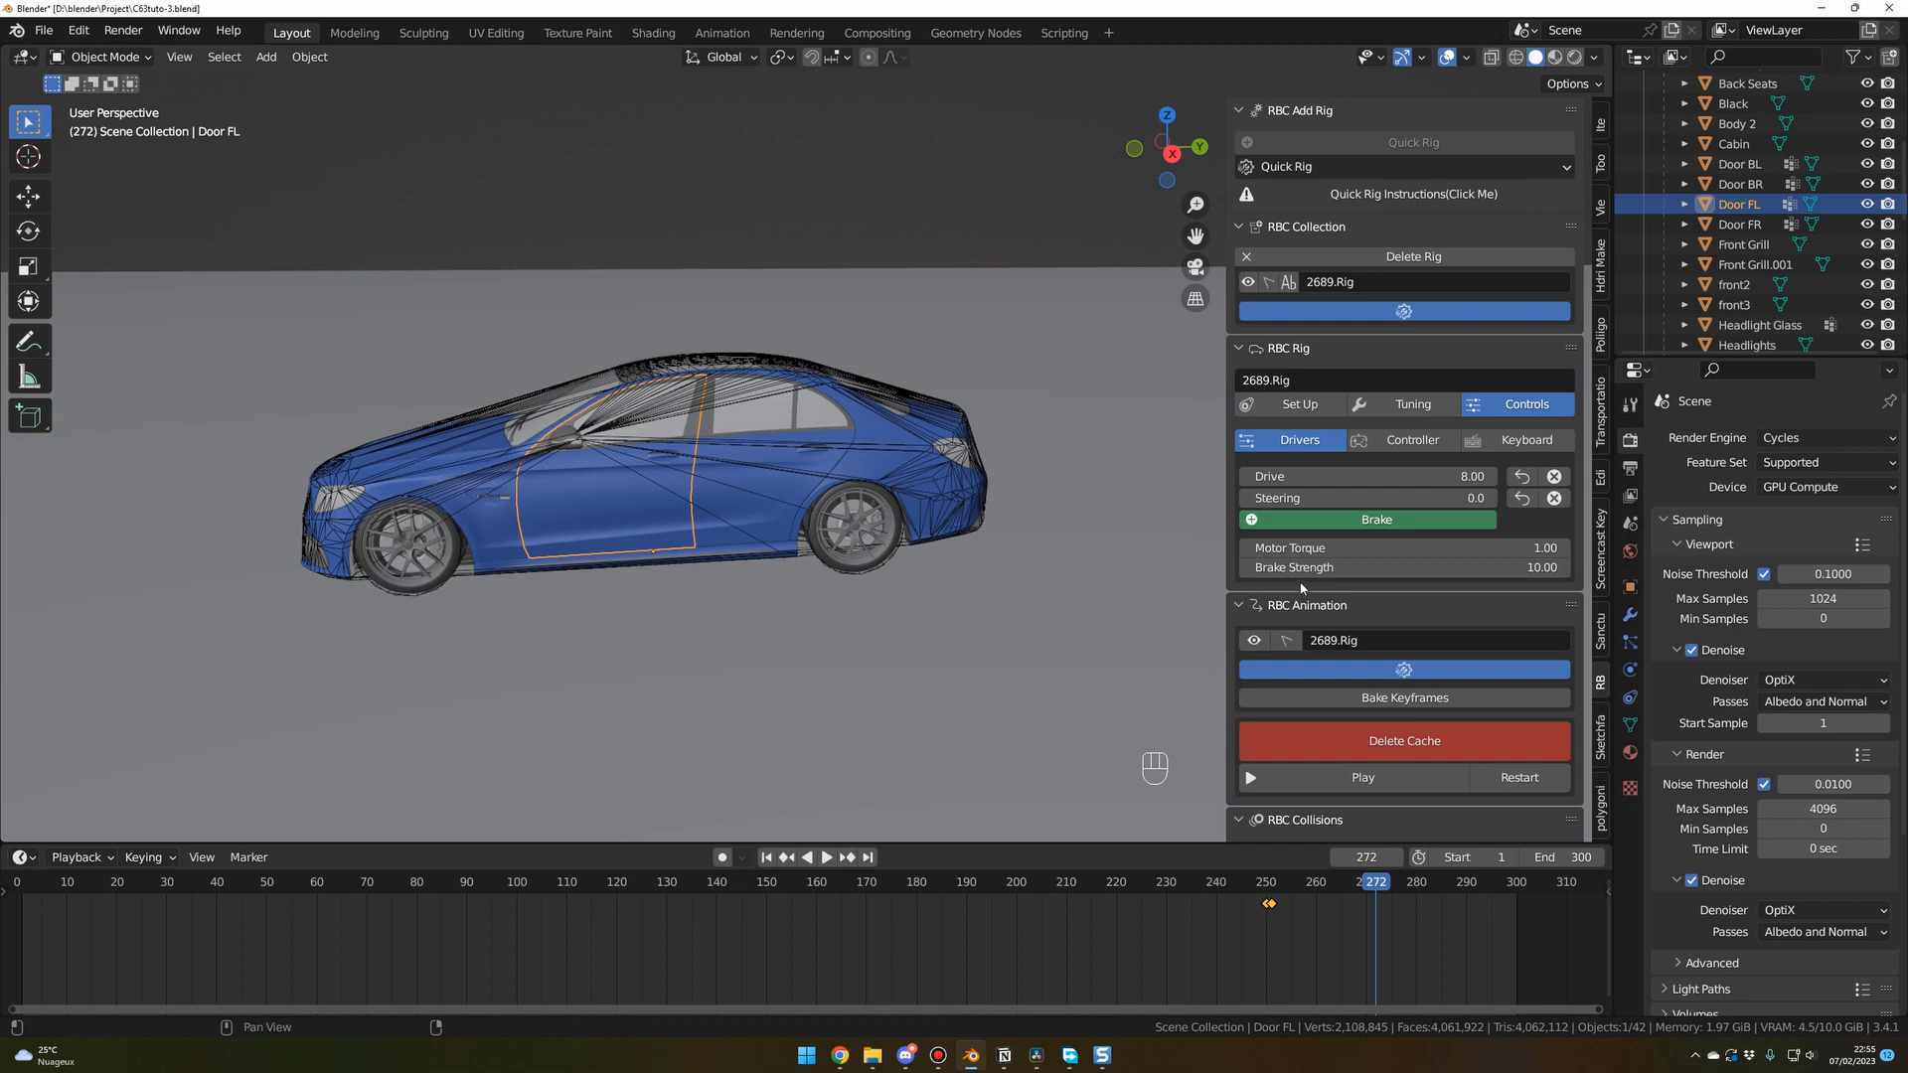
{"action": "left_click", "coordinate": [1301, 403]}
{"action": "left_click", "coordinate": [1399, 404]}
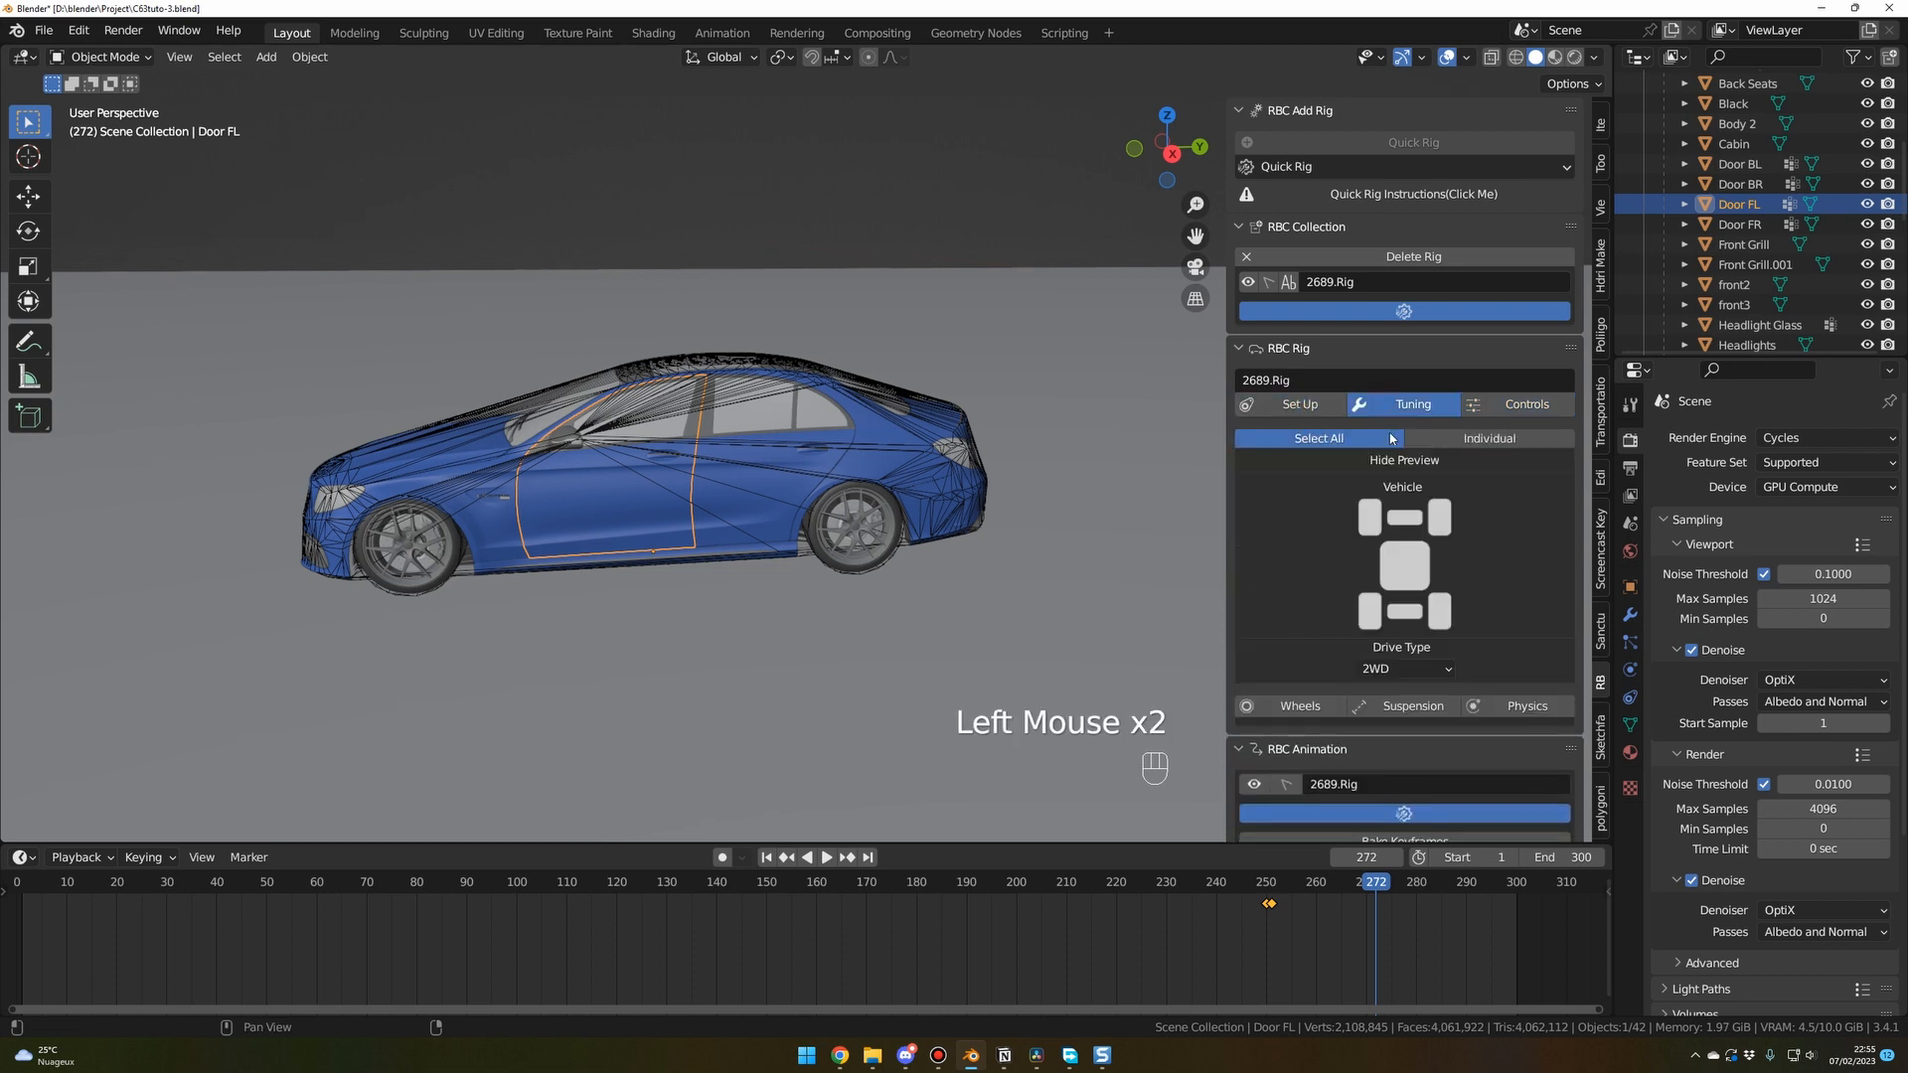
{"action": "left_click", "coordinate": [1413, 707]}
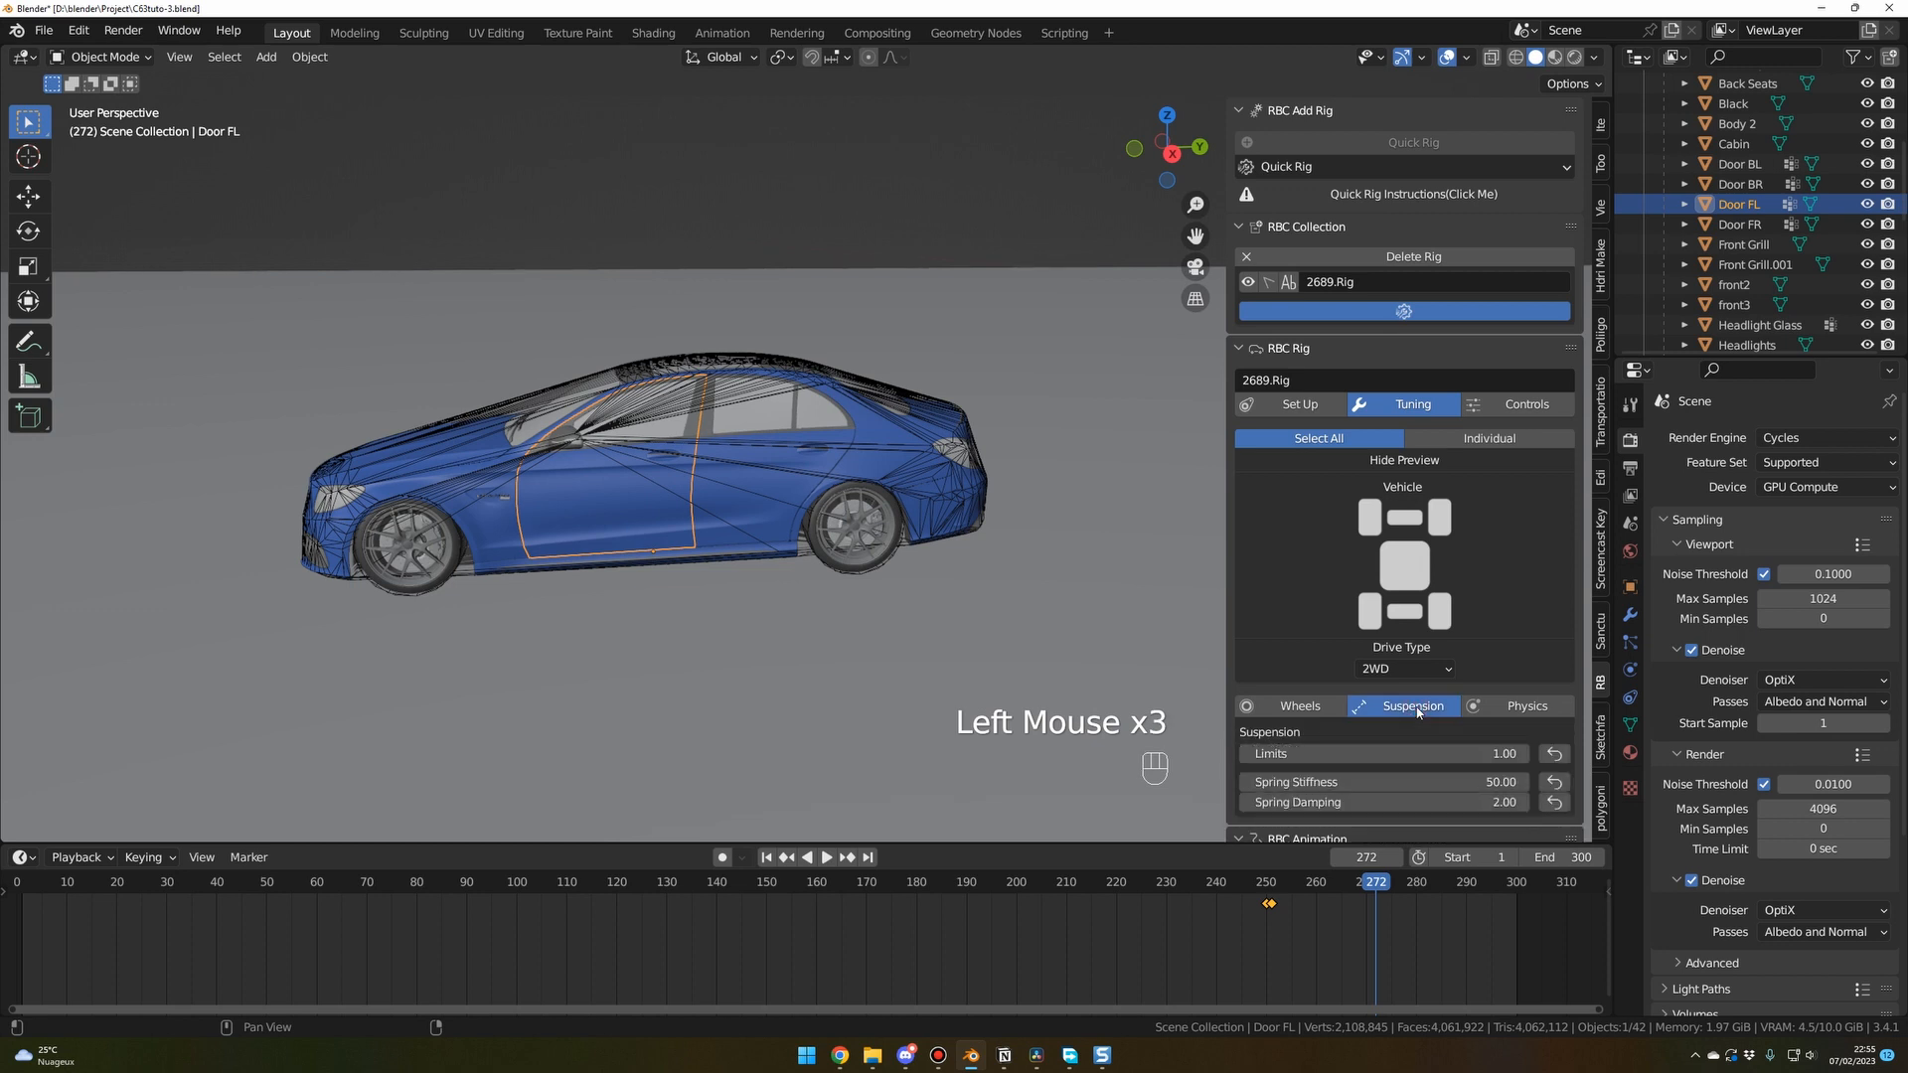
Look through the rig's wheels and physics tuning settings and return to the suspension values.
{"action": "left_click", "coordinate": [1300, 707]}
{"action": "left_click", "coordinate": [1414, 707]}
{"action": "left_click", "coordinate": [1528, 707]}
{"action": "left_click", "coordinate": [1416, 707]}
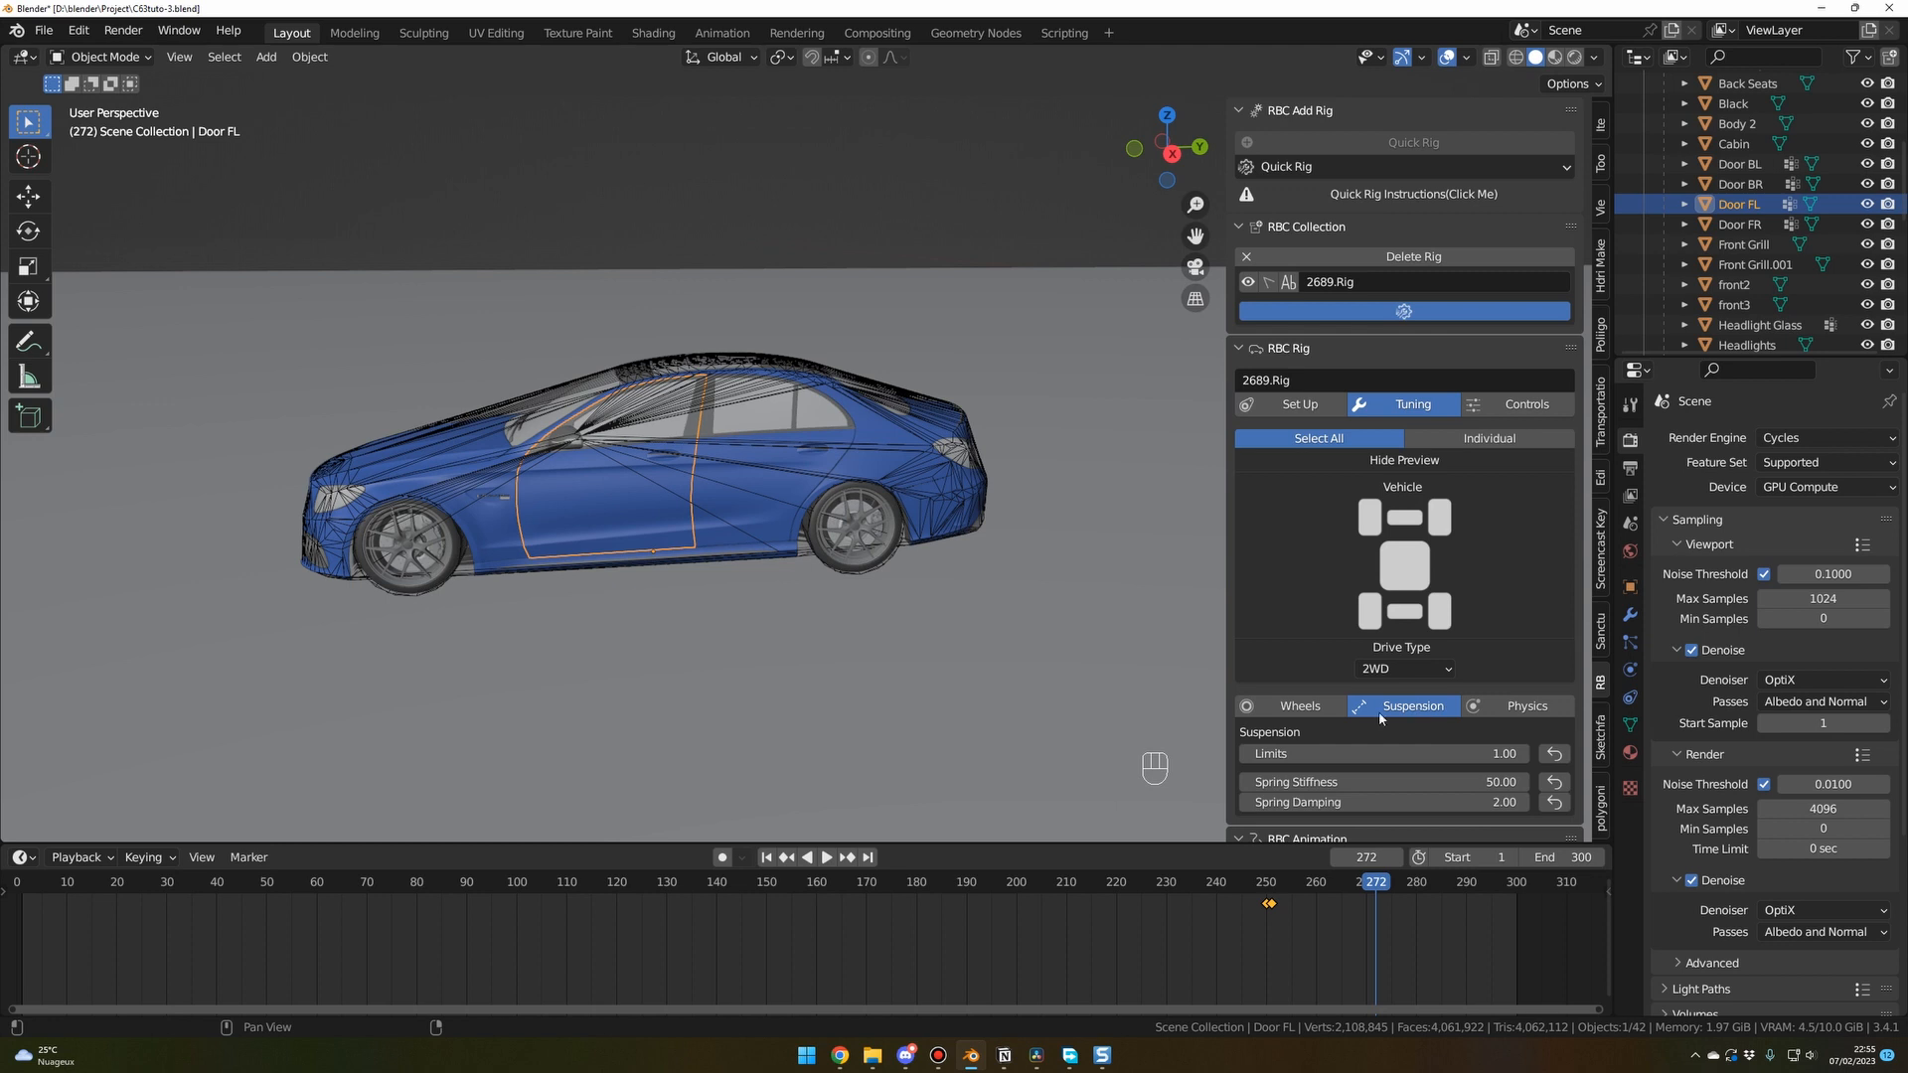
Replay the braking section up to frame 270, view the car from a lower side angle, and replay from about frame 230.
{"action": "left_click", "coordinate": [1190, 880]}
{"action": "key", "text": "space"}
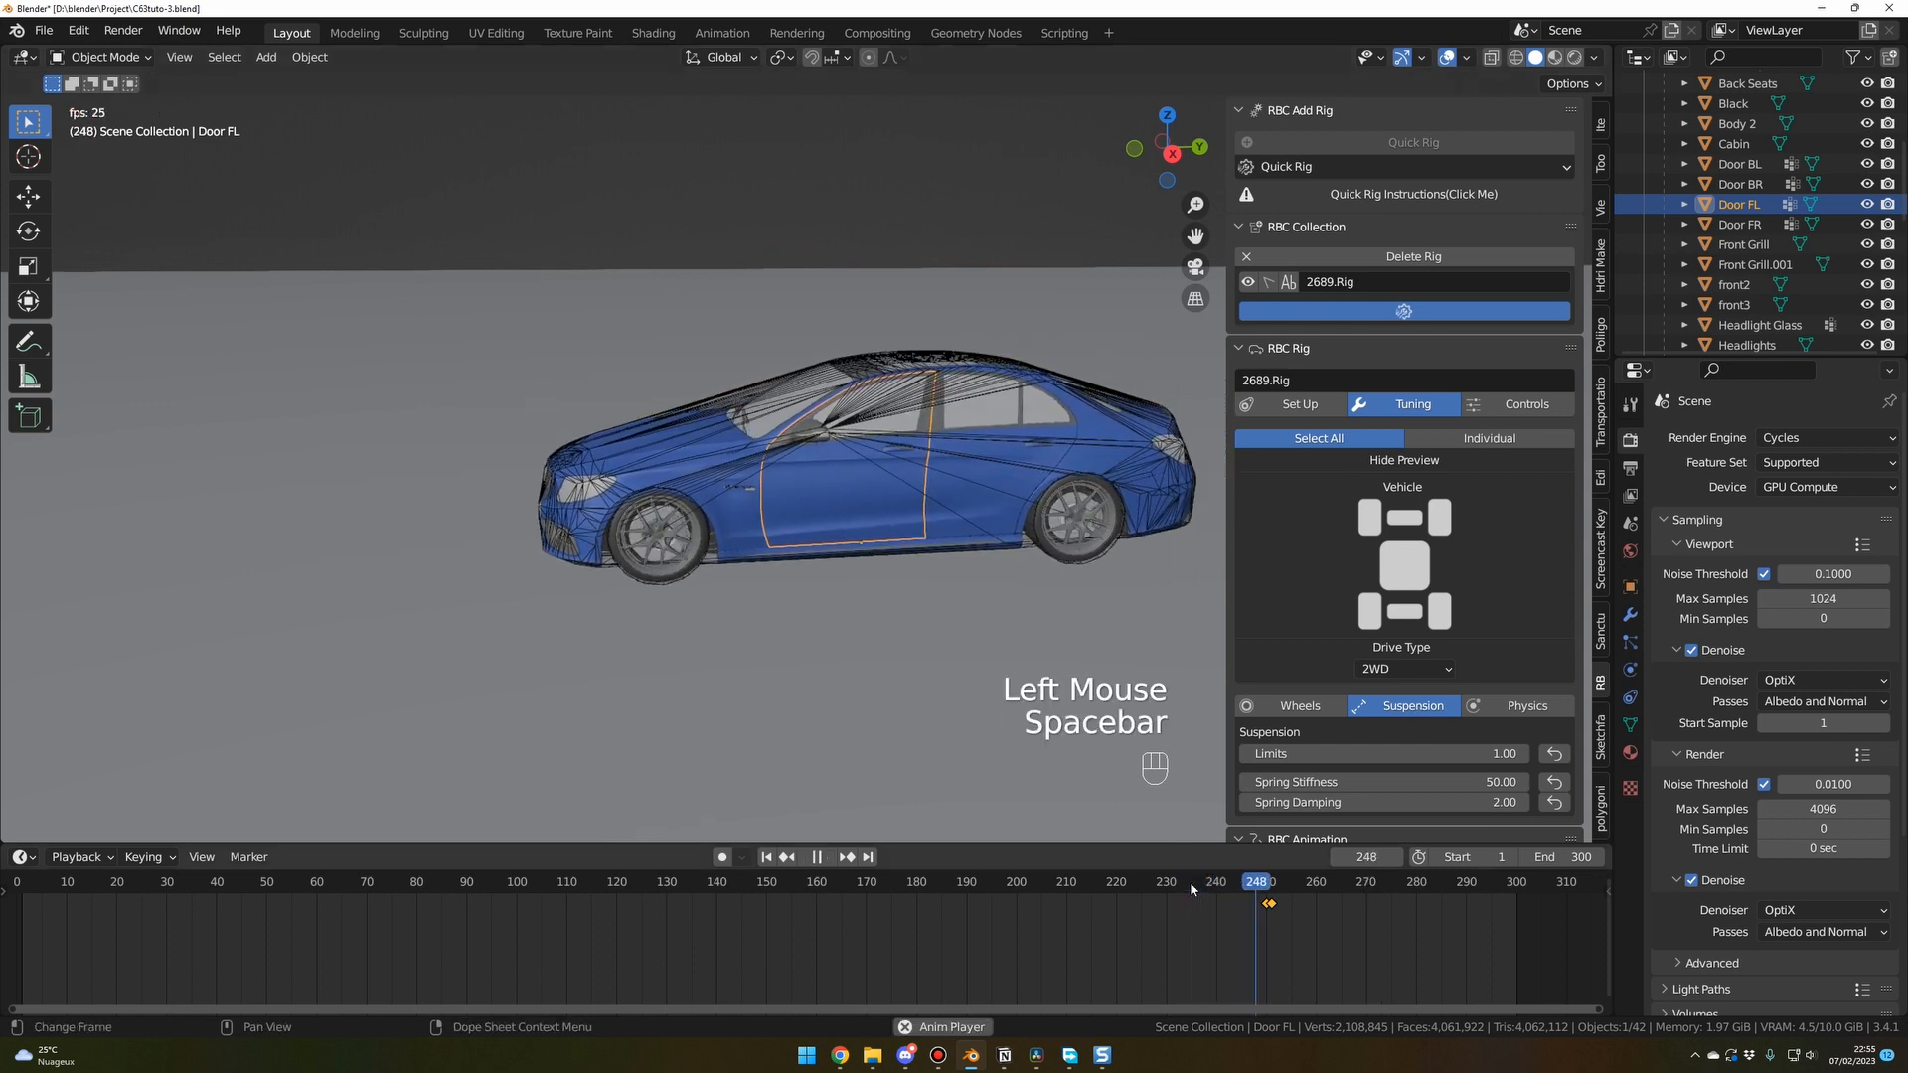
{"action": "key", "text": "space"}
{"action": "middle_click_drag", "start_coordinate": [893, 780], "coordinate": [887, 758]}
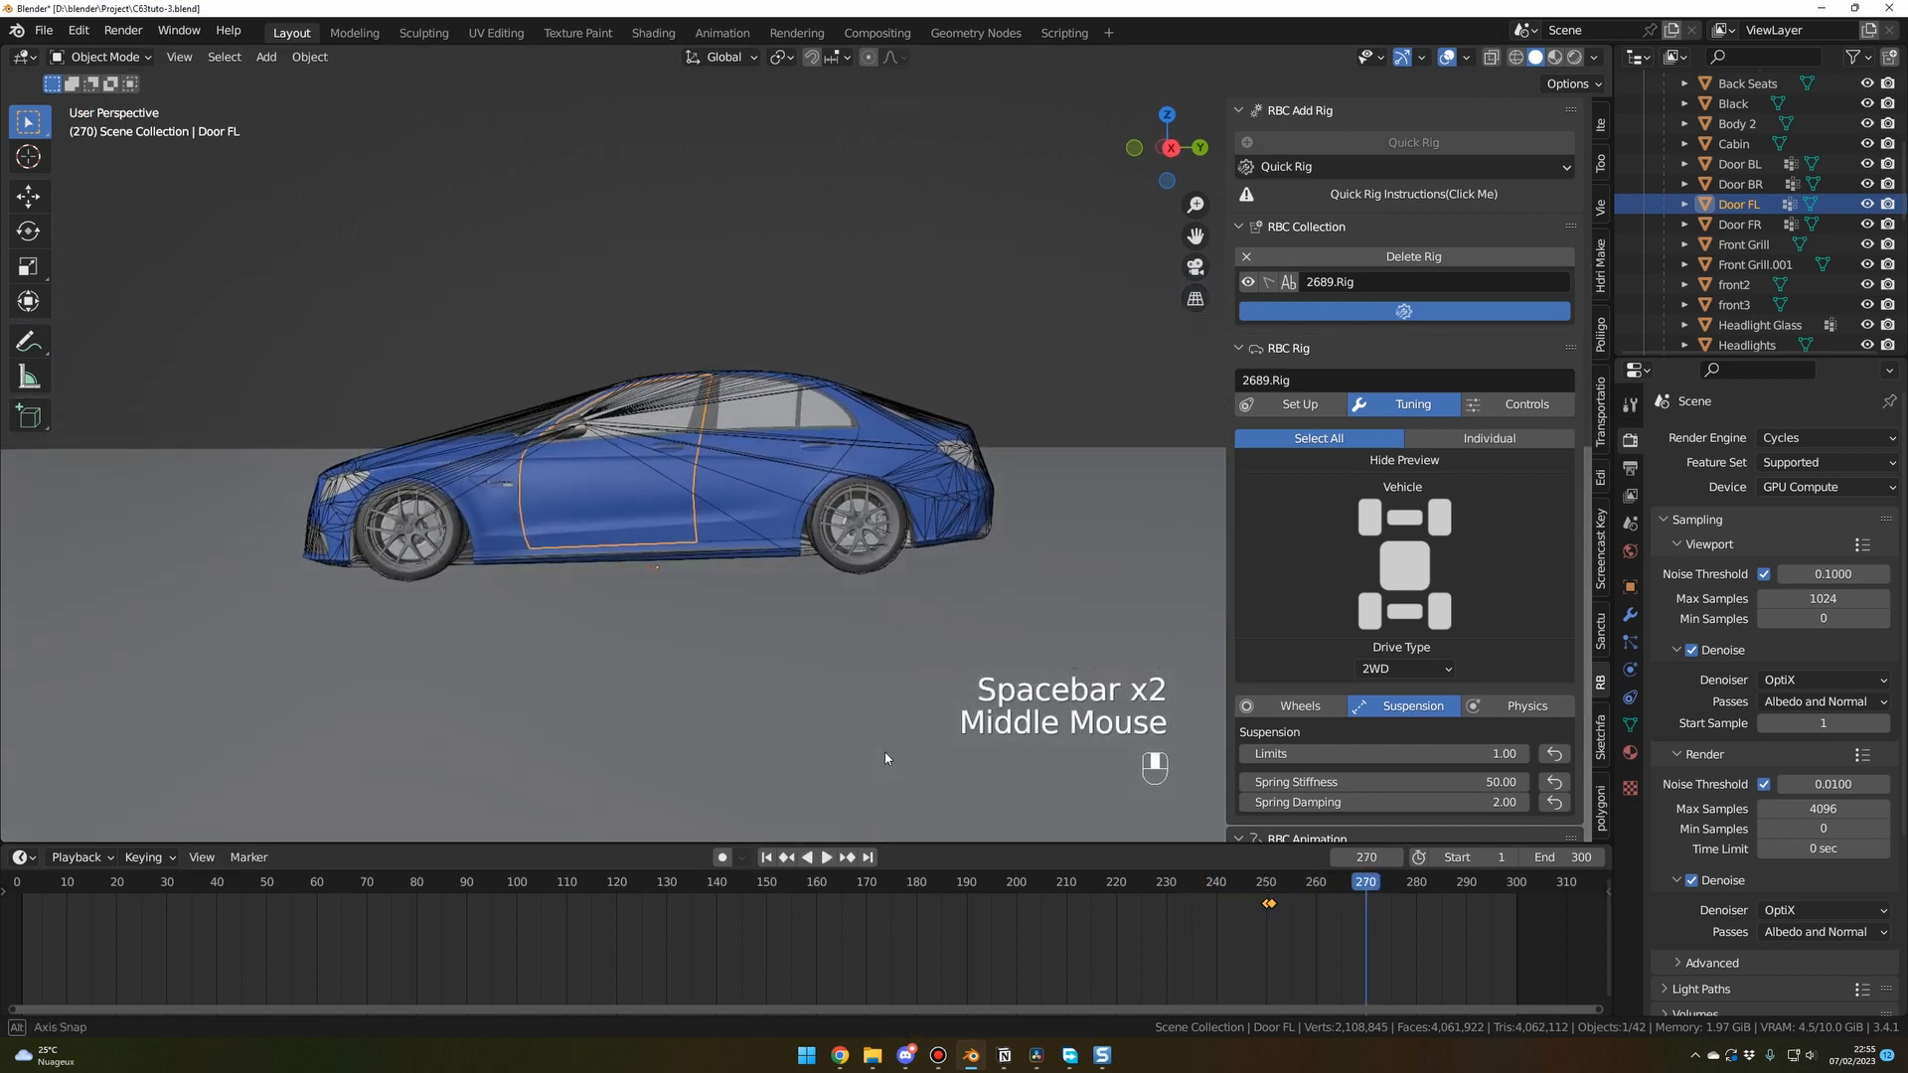
{"action": "left_click", "coordinate": [1166, 882]}
{"action": "key", "text": "space"}
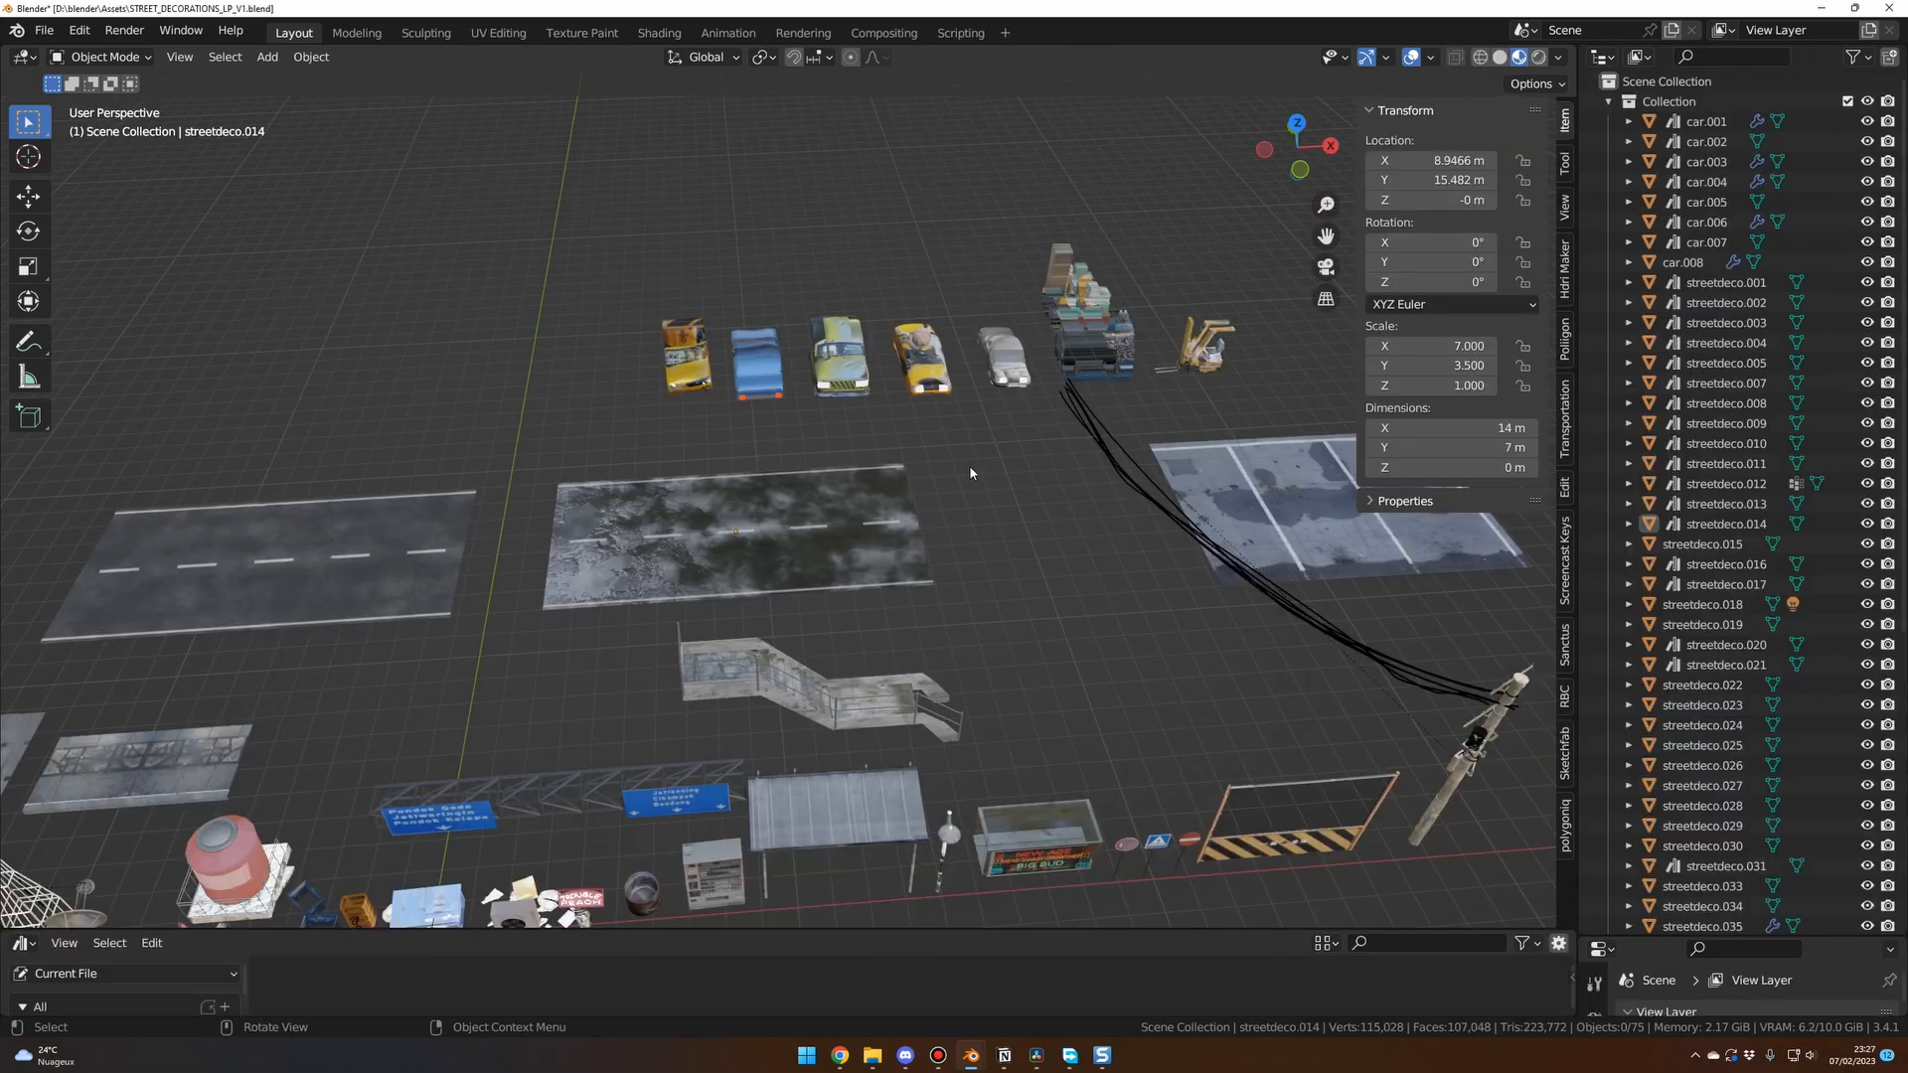
Examine the road planes among the assets in the STREET_DECORATIONS_LP_V1.blend file.
{"action": "scroll", "coordinate": [879, 563], "scroll_direction": "down", "scroll_amount": 2}
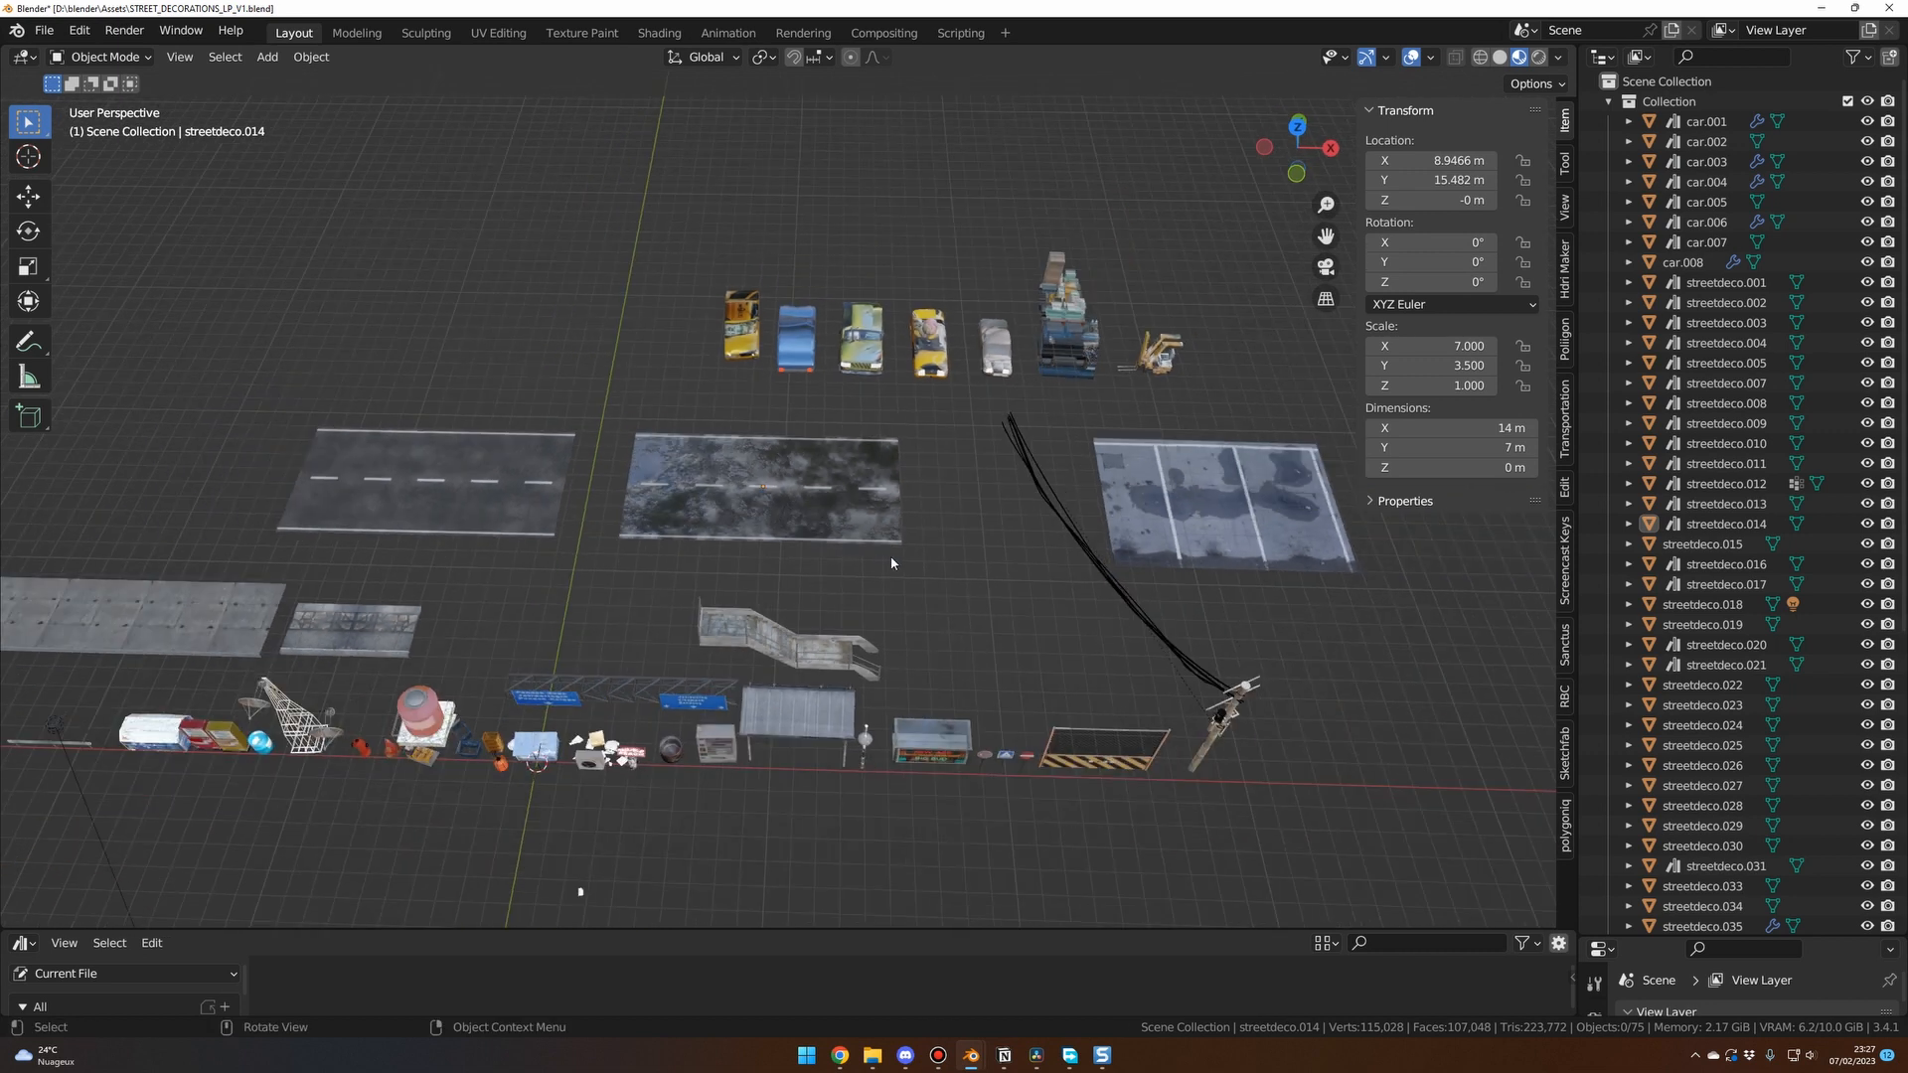
{"action": "middle_click_drag", "start_coordinate": [890, 562], "coordinate": [872, 556]}
{"action": "scroll", "coordinate": [871, 554], "scroll_direction": "up", "scroll_amount": 2}
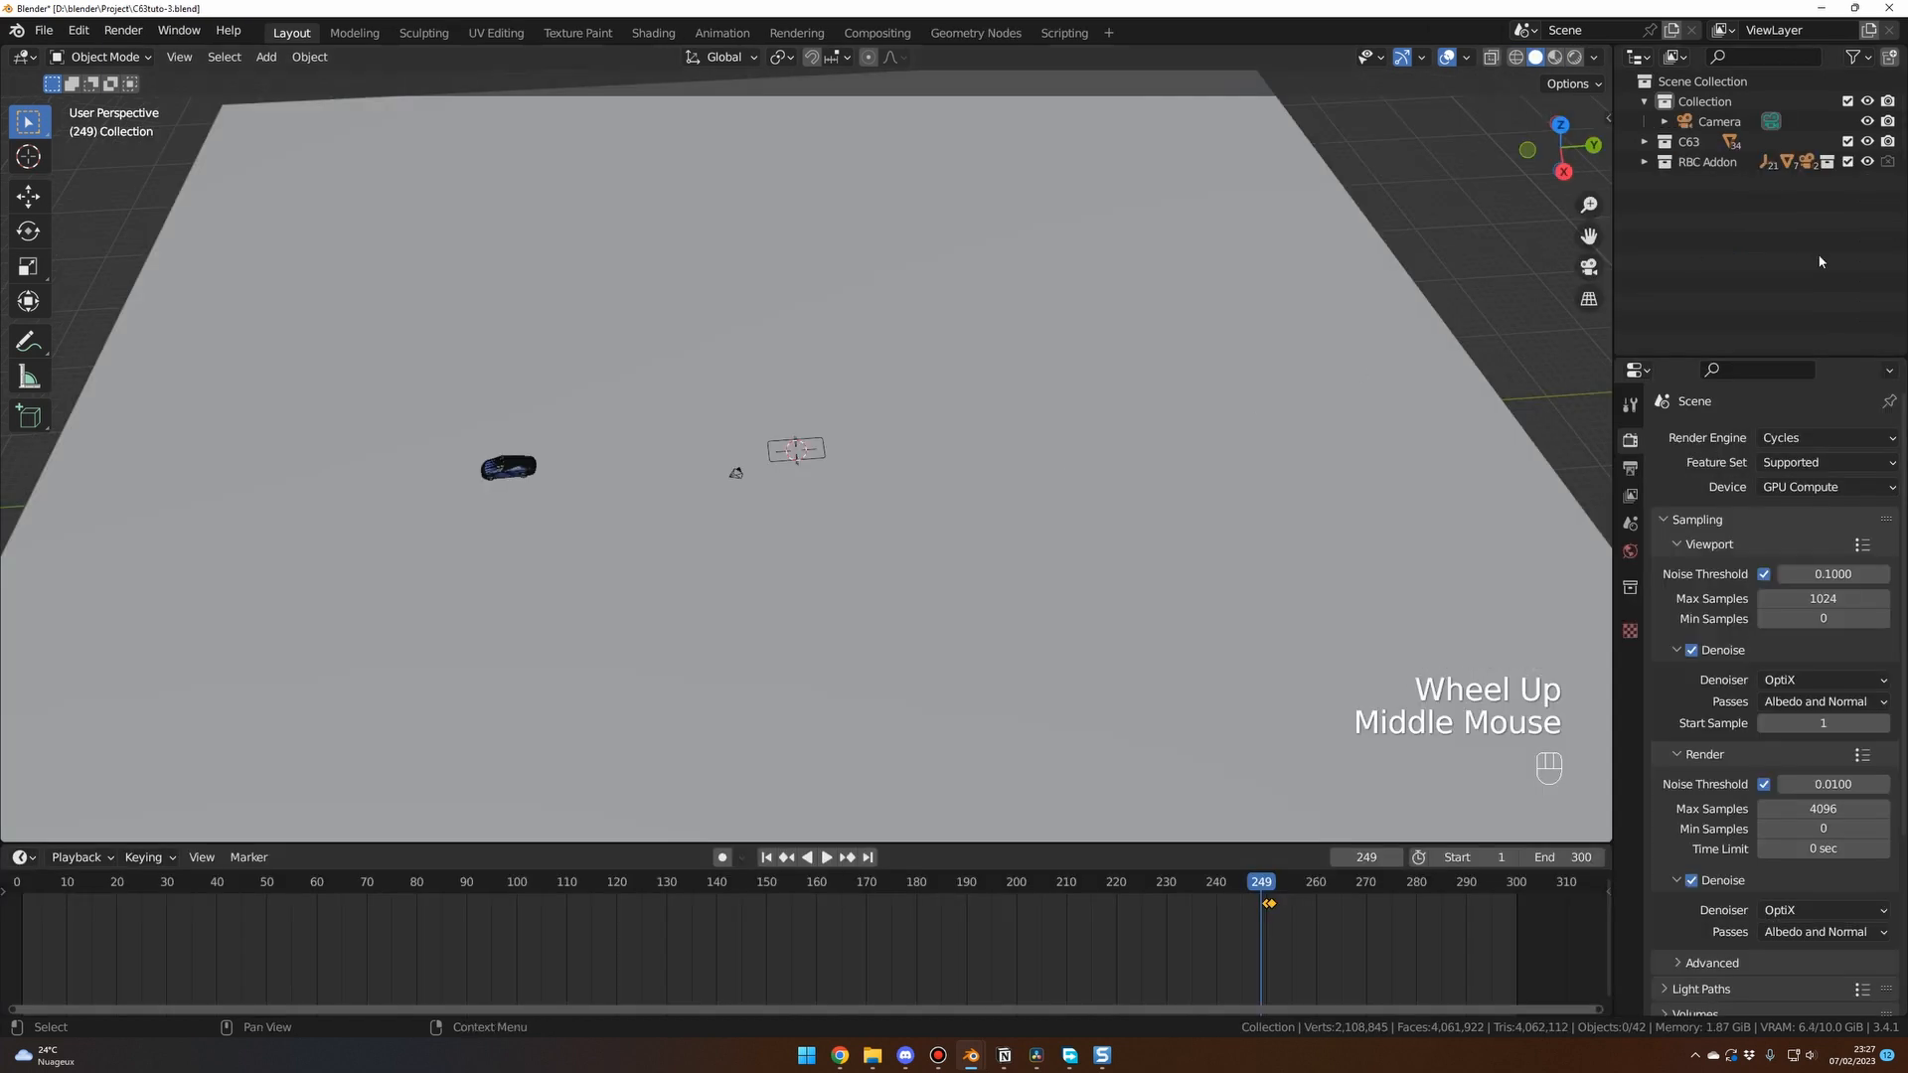
Add a plane mesh inside the main collection that holds the camera.
{"action": "left_click", "coordinate": [1732, 230]}
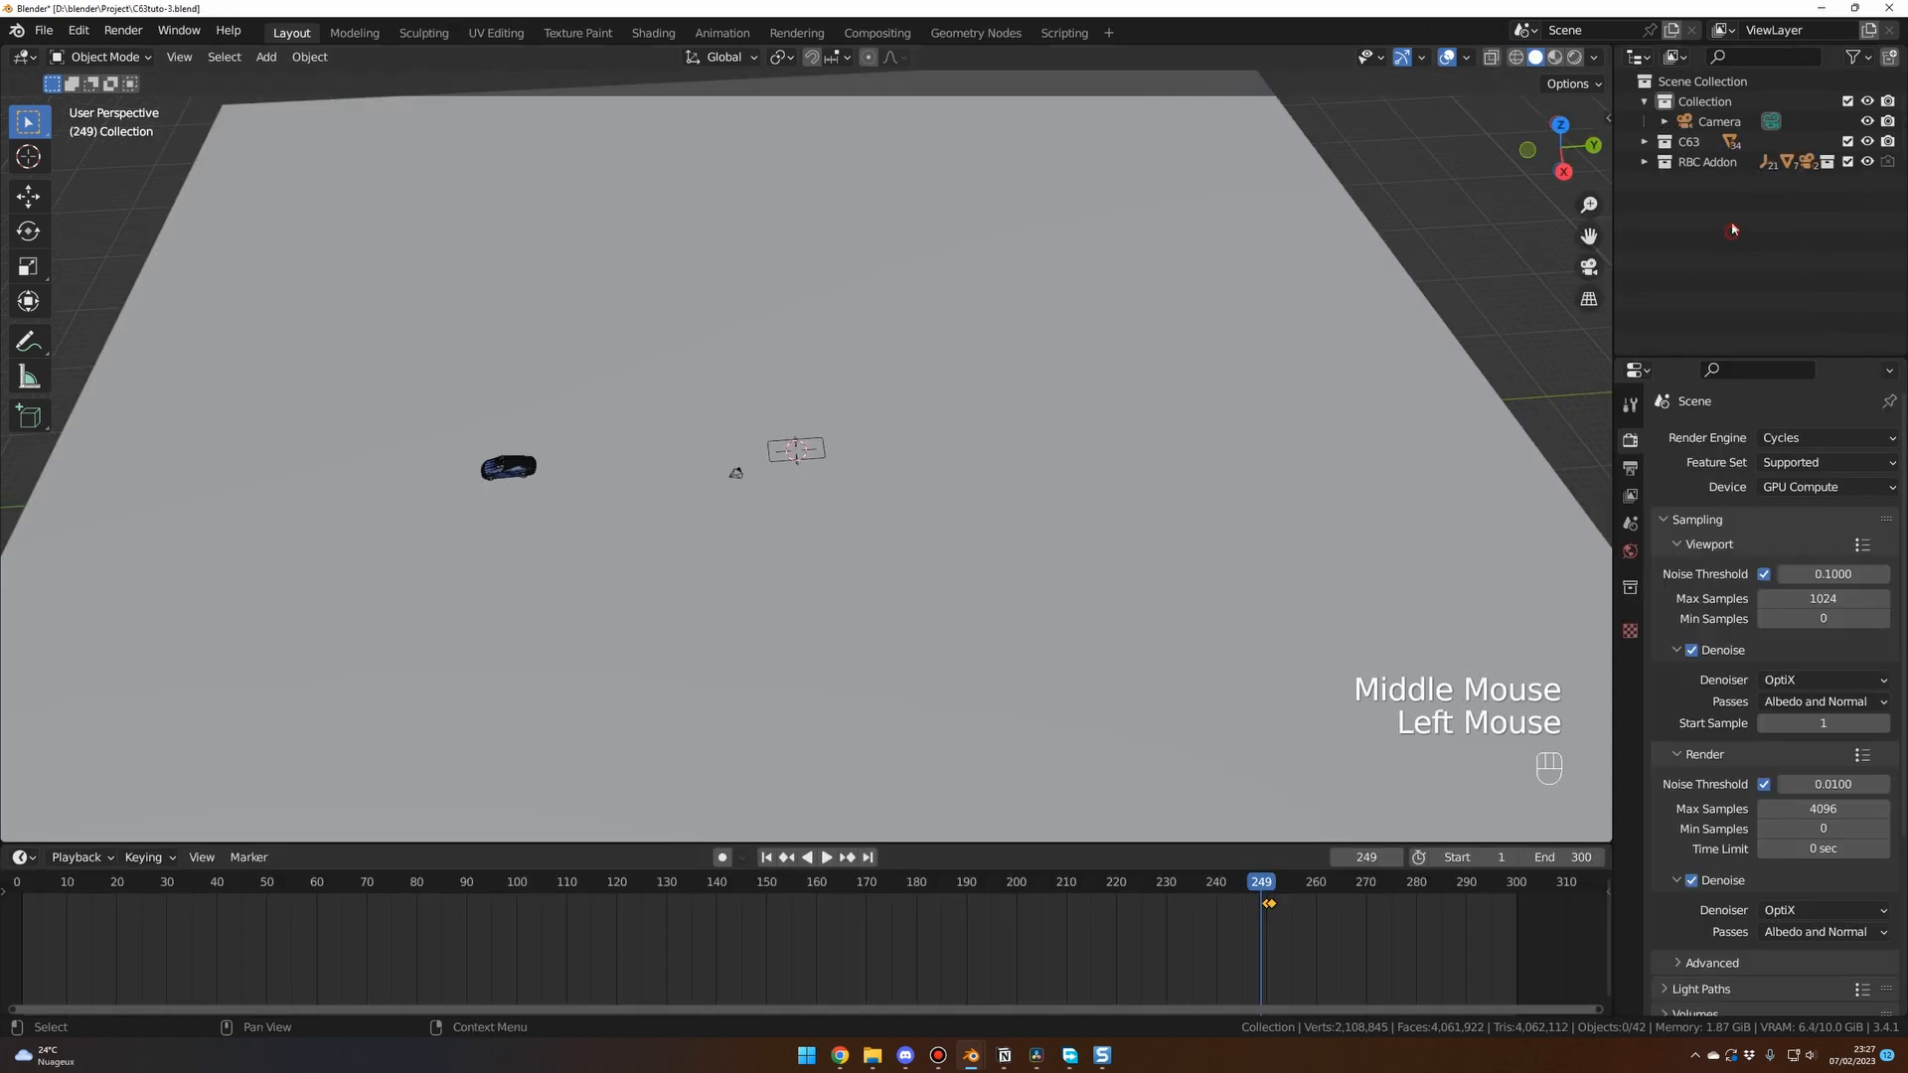
{"action": "left_click", "coordinate": [1697, 103]}
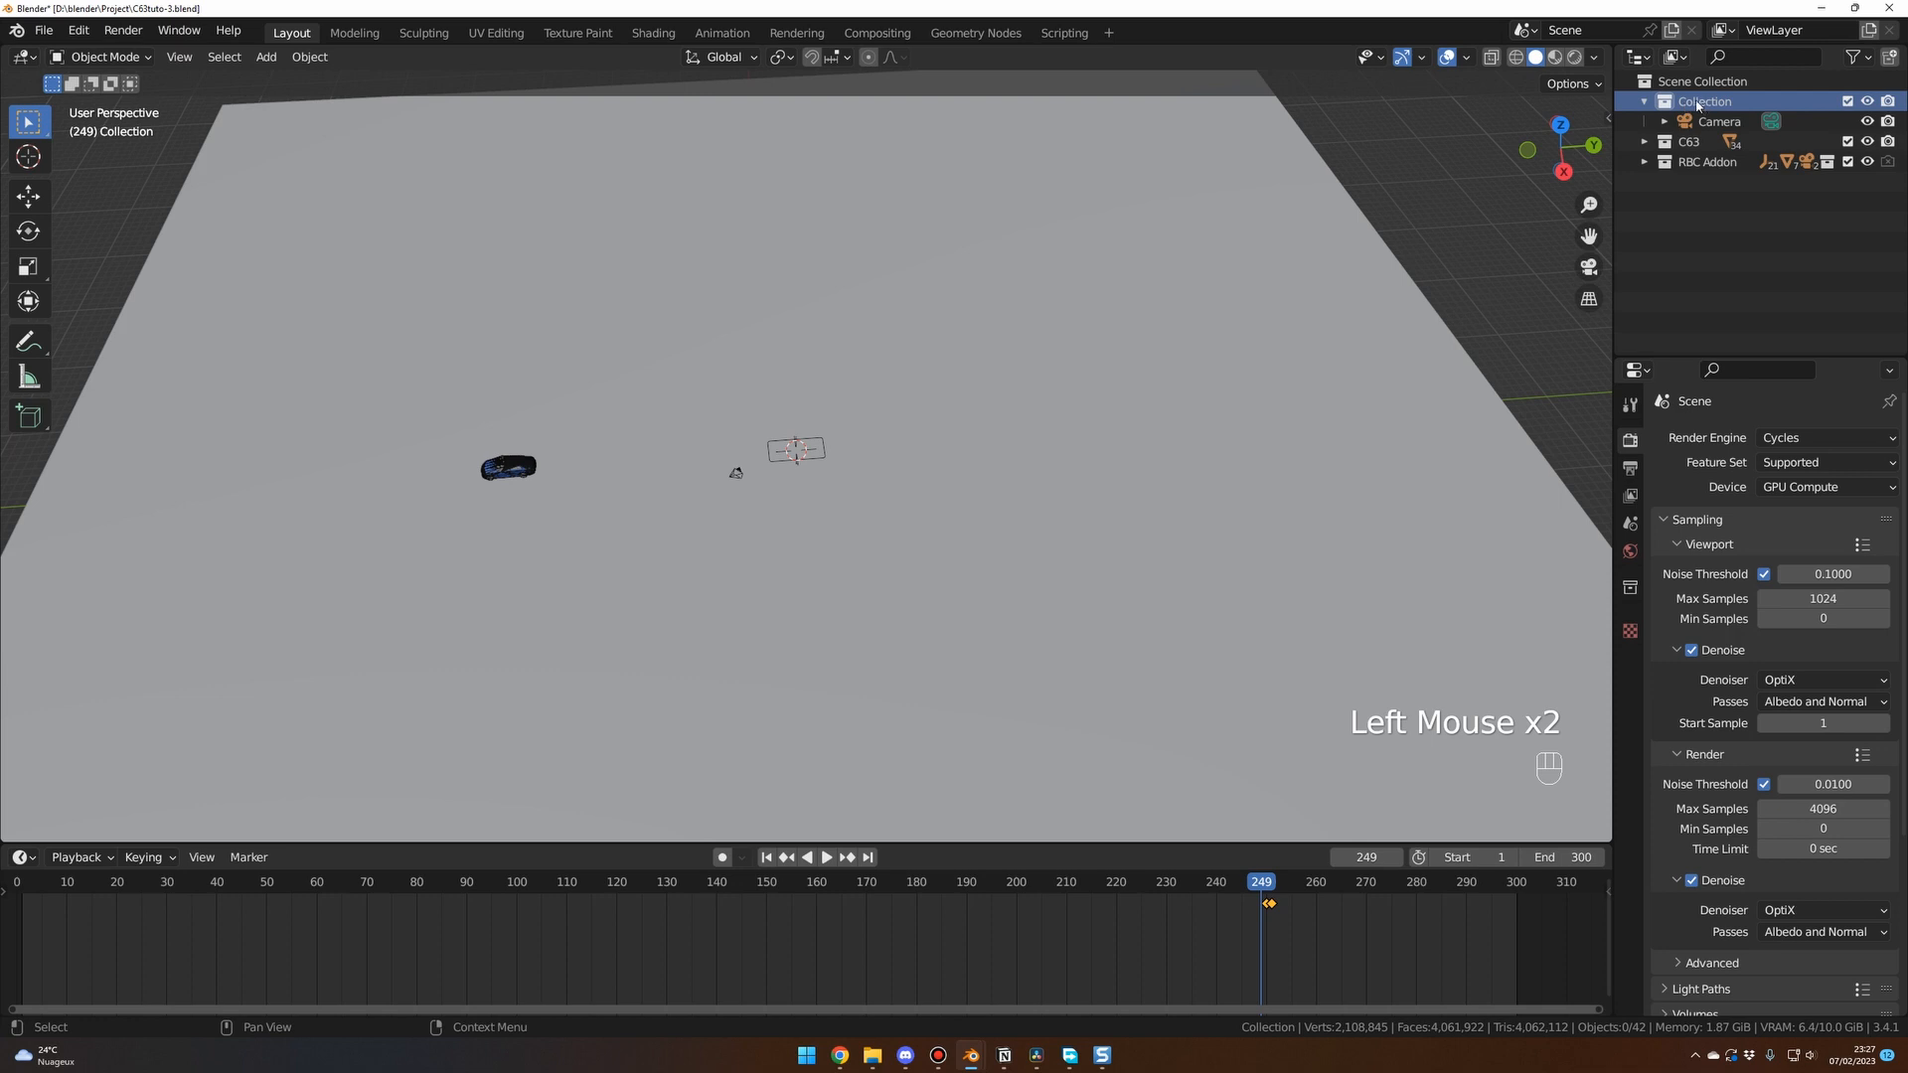
{"action": "middle_click_drag", "start_coordinate": [1097, 381], "coordinate": [1086, 376]}
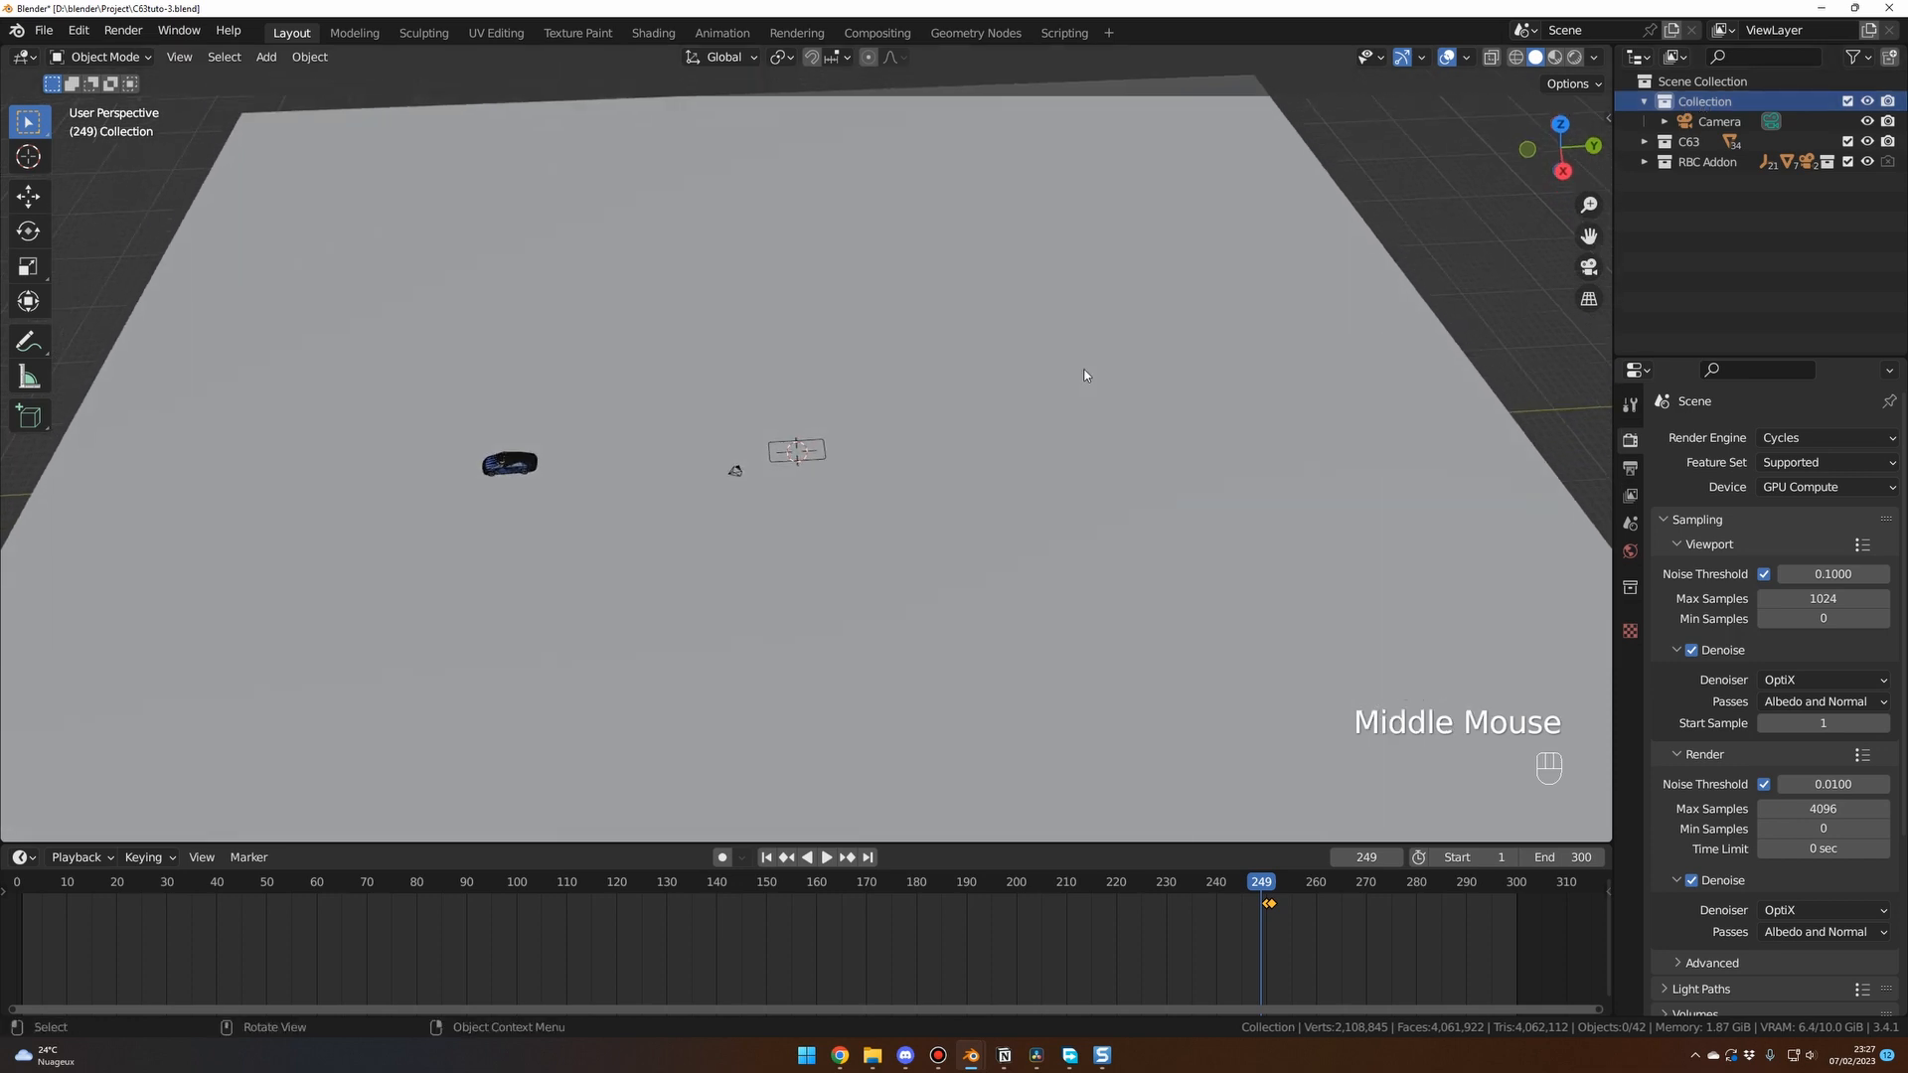
{"action": "key", "text": "shift+a"}
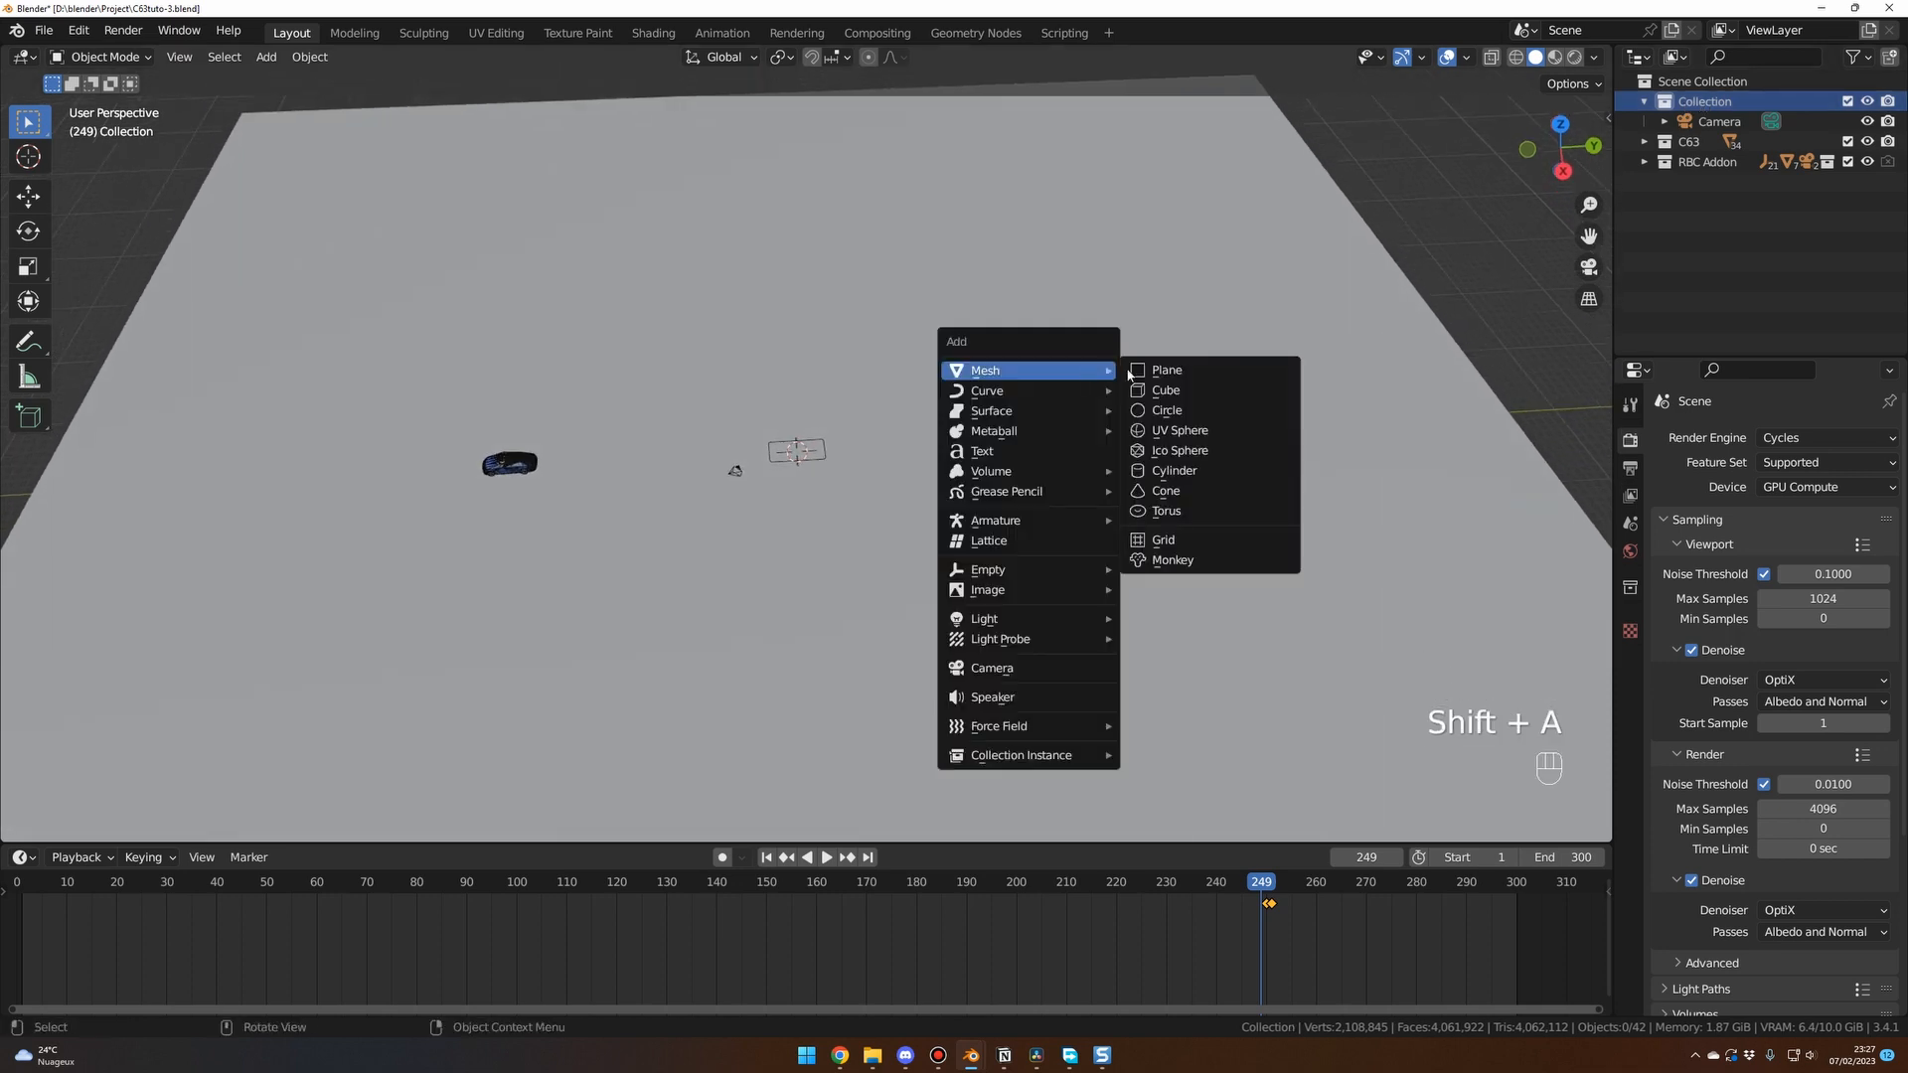
{"action": "left_click", "coordinate": [1165, 368]}
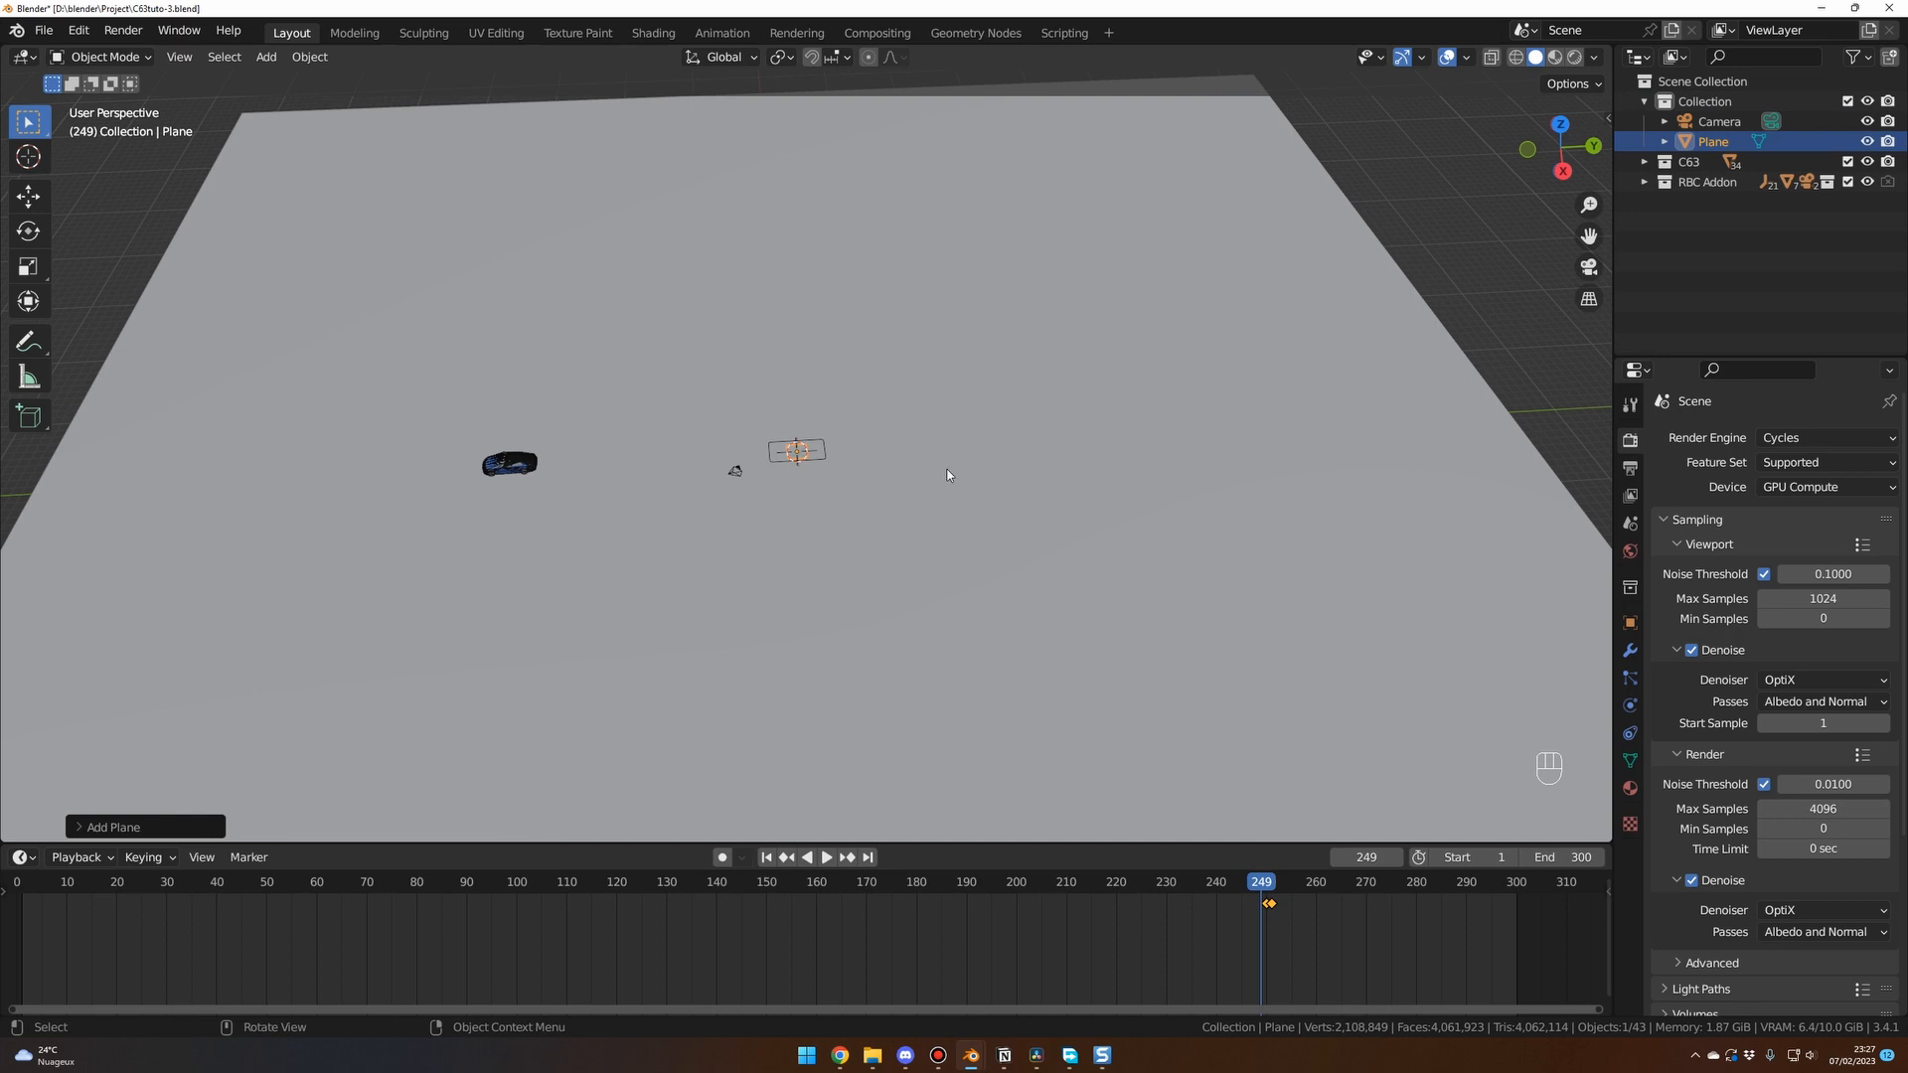
Set the new plane's dimensions to 14 m in X and 7 m in Y.
{"action": "key", "text": "KP_Decimal"}
{"action": "scroll", "coordinate": [972, 481], "scroll_direction": "down", "scroll_amount": 1}
{"action": "scroll", "coordinate": [972, 481], "scroll_direction": "down", "scroll_amount": 1}
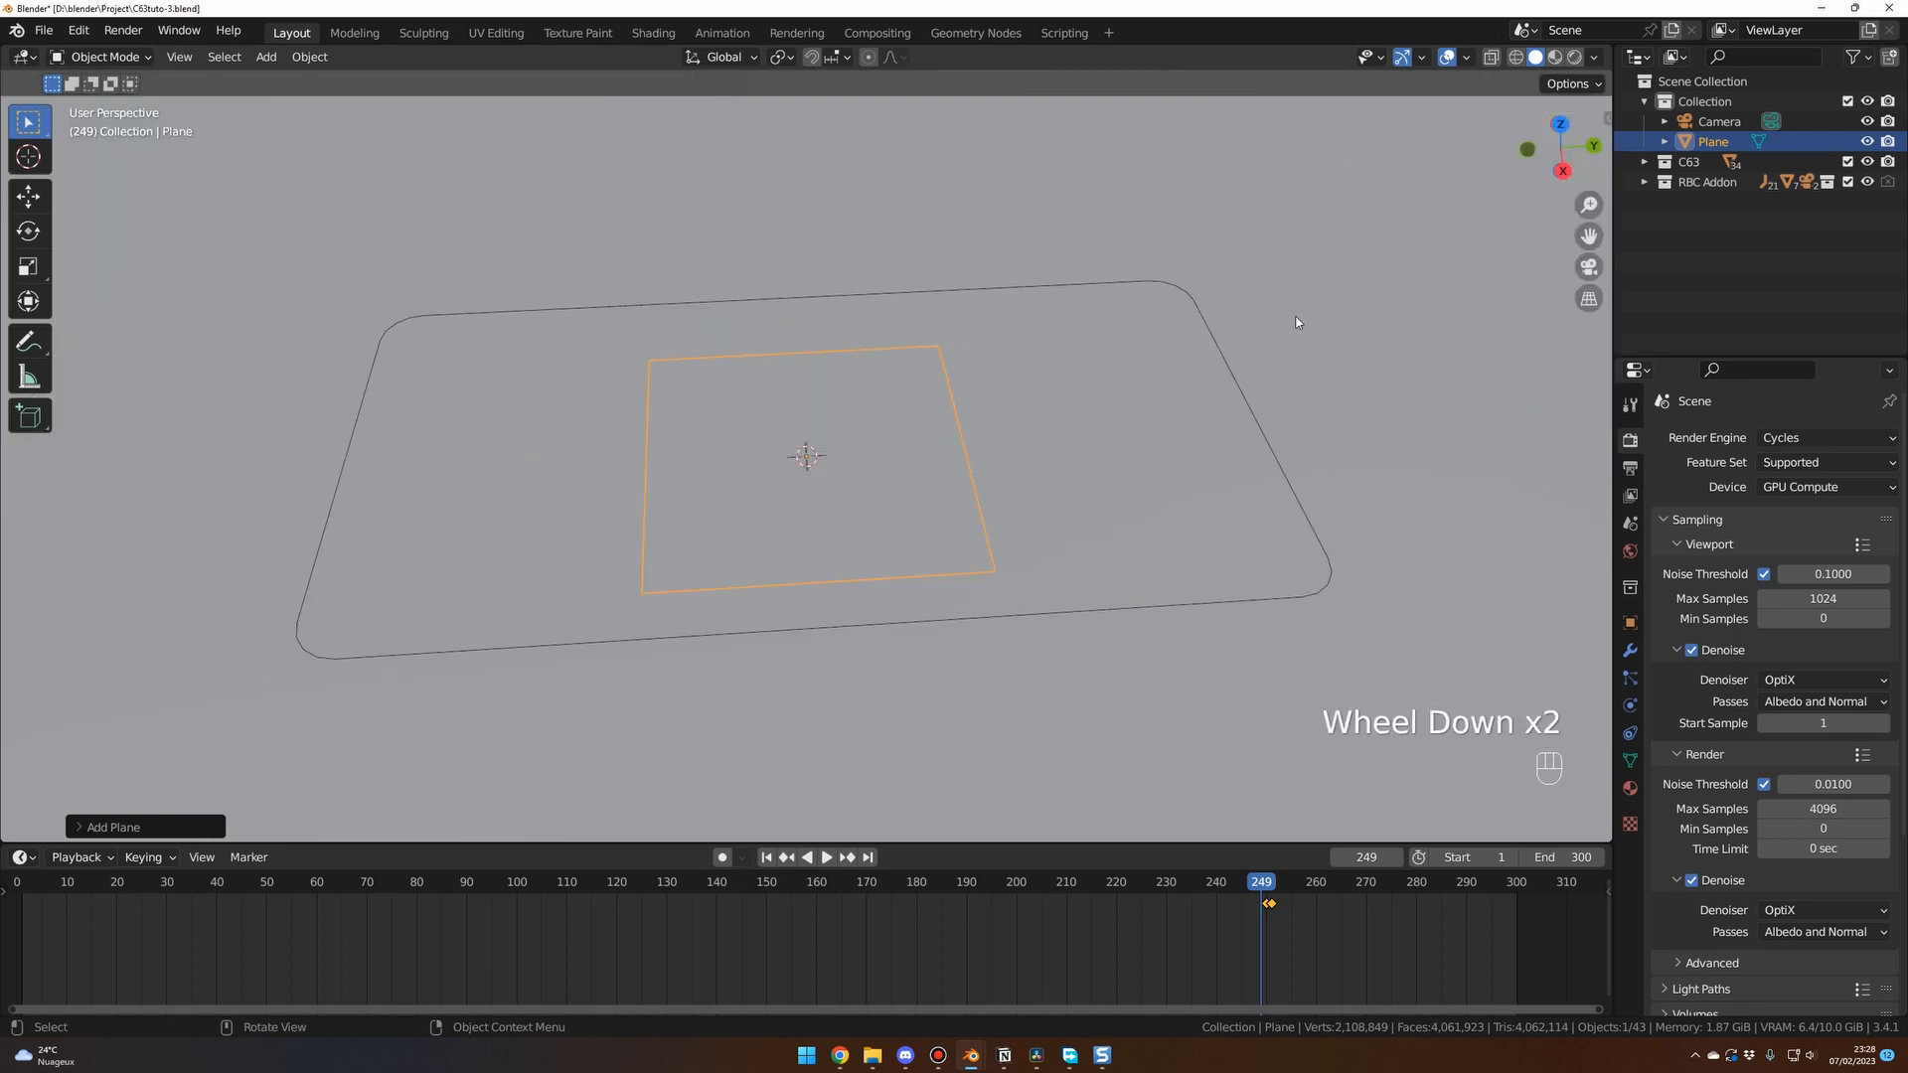
{"action": "key", "text": "n"}
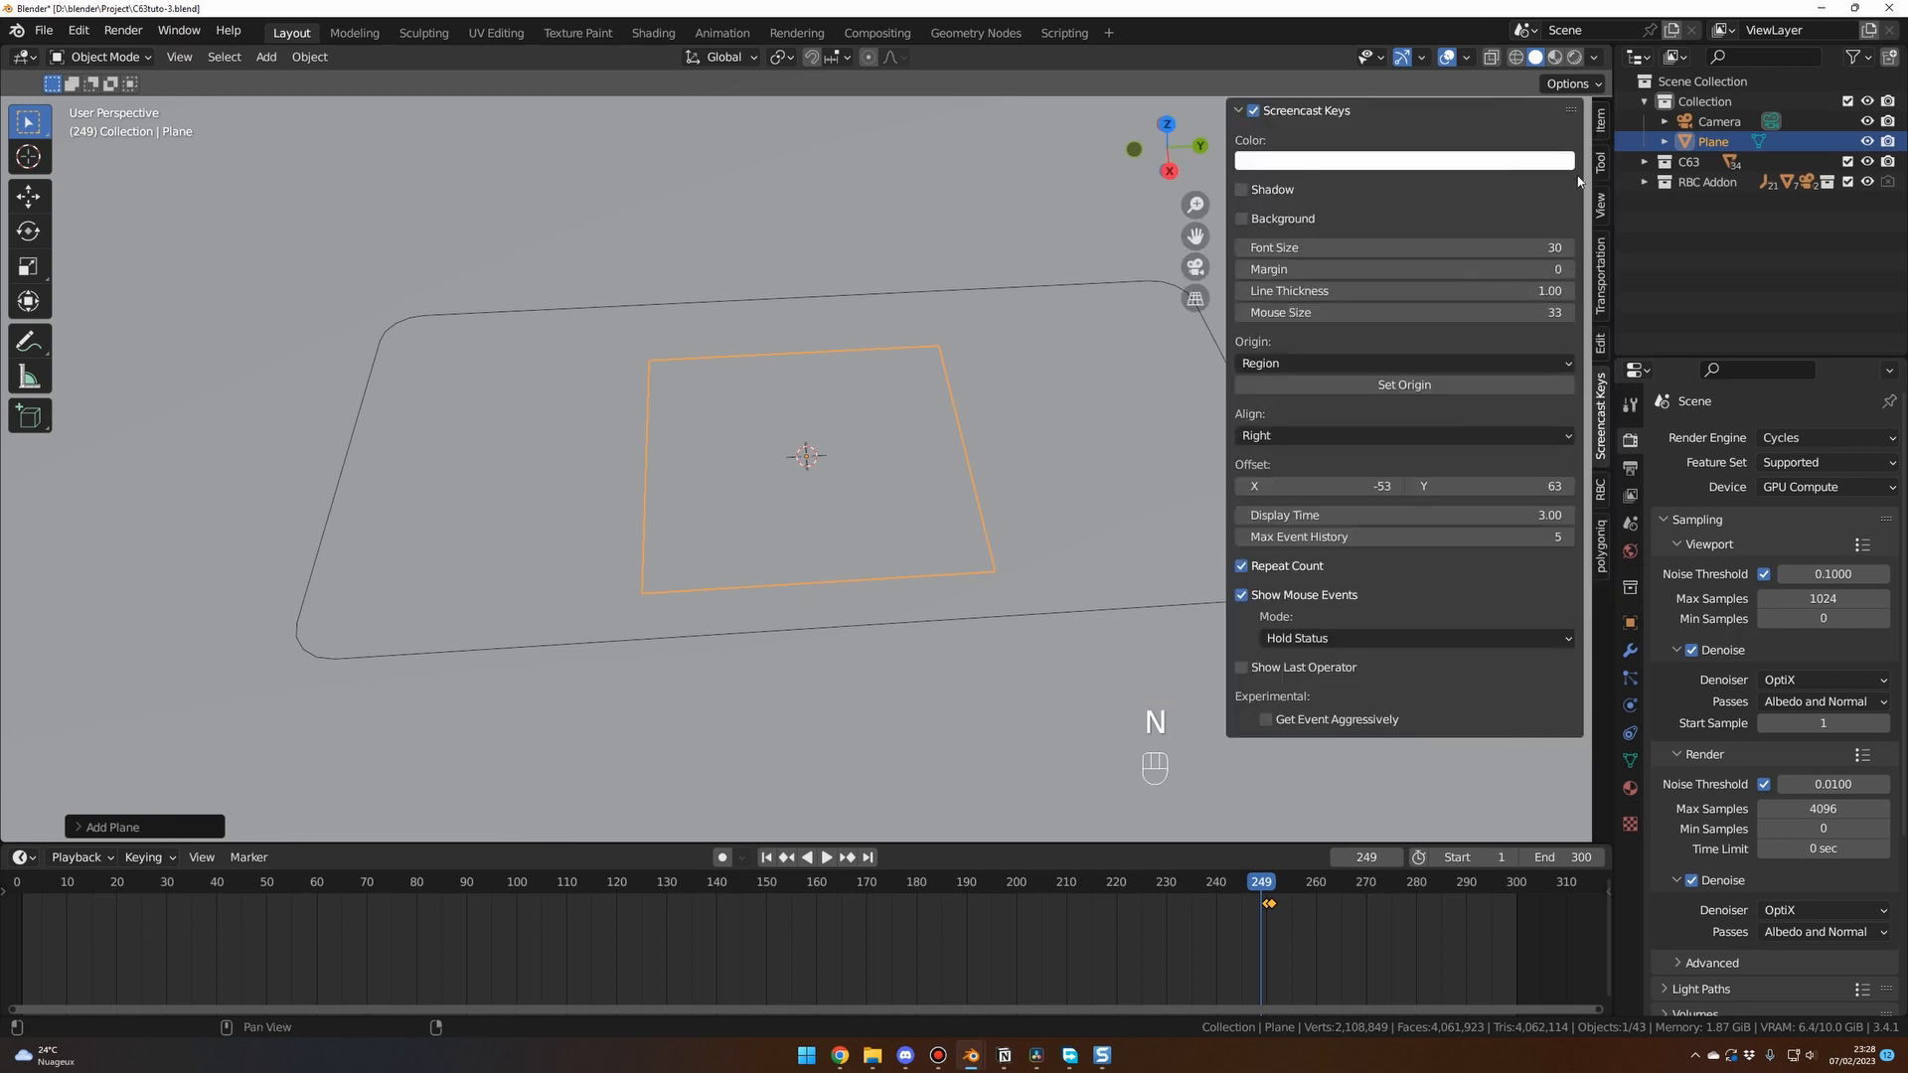
{"action": "left_click", "coordinate": [1602, 121]}
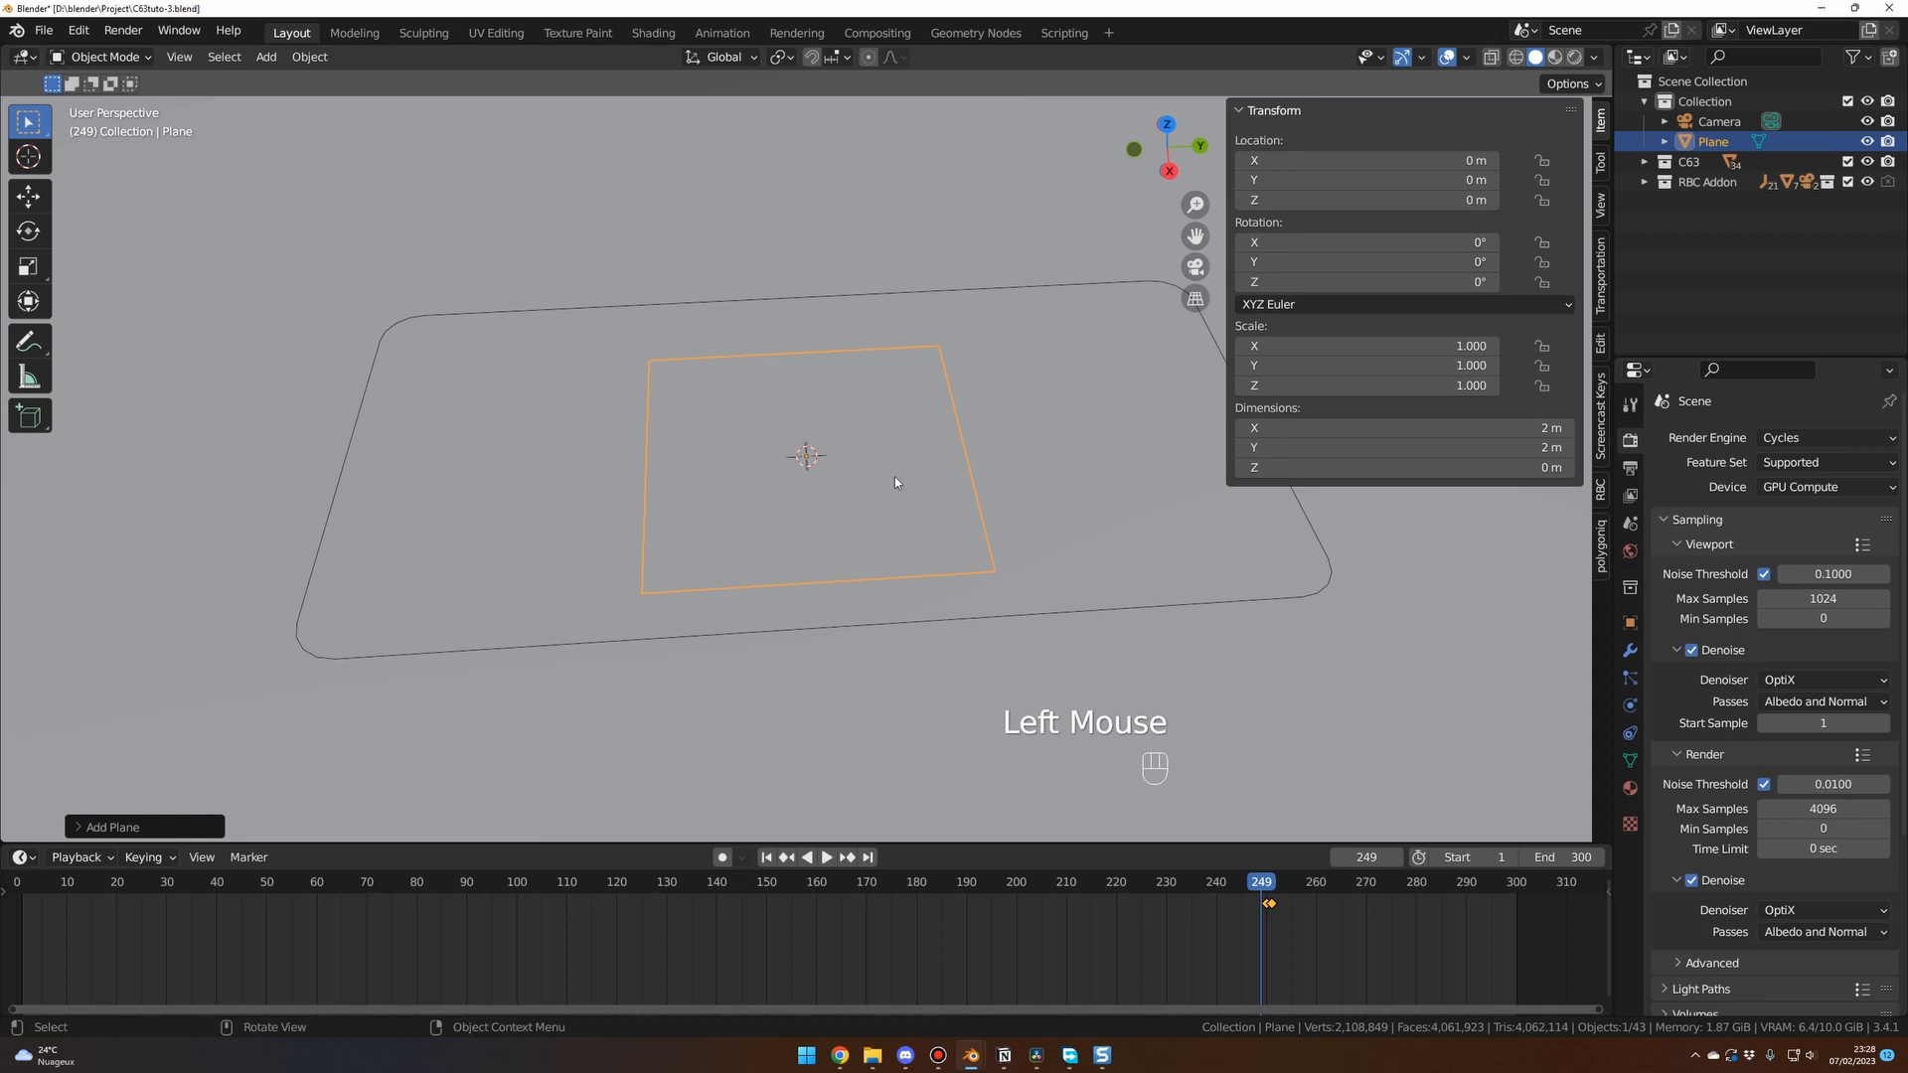
{"action": "left_click", "coordinate": [1366, 429]}
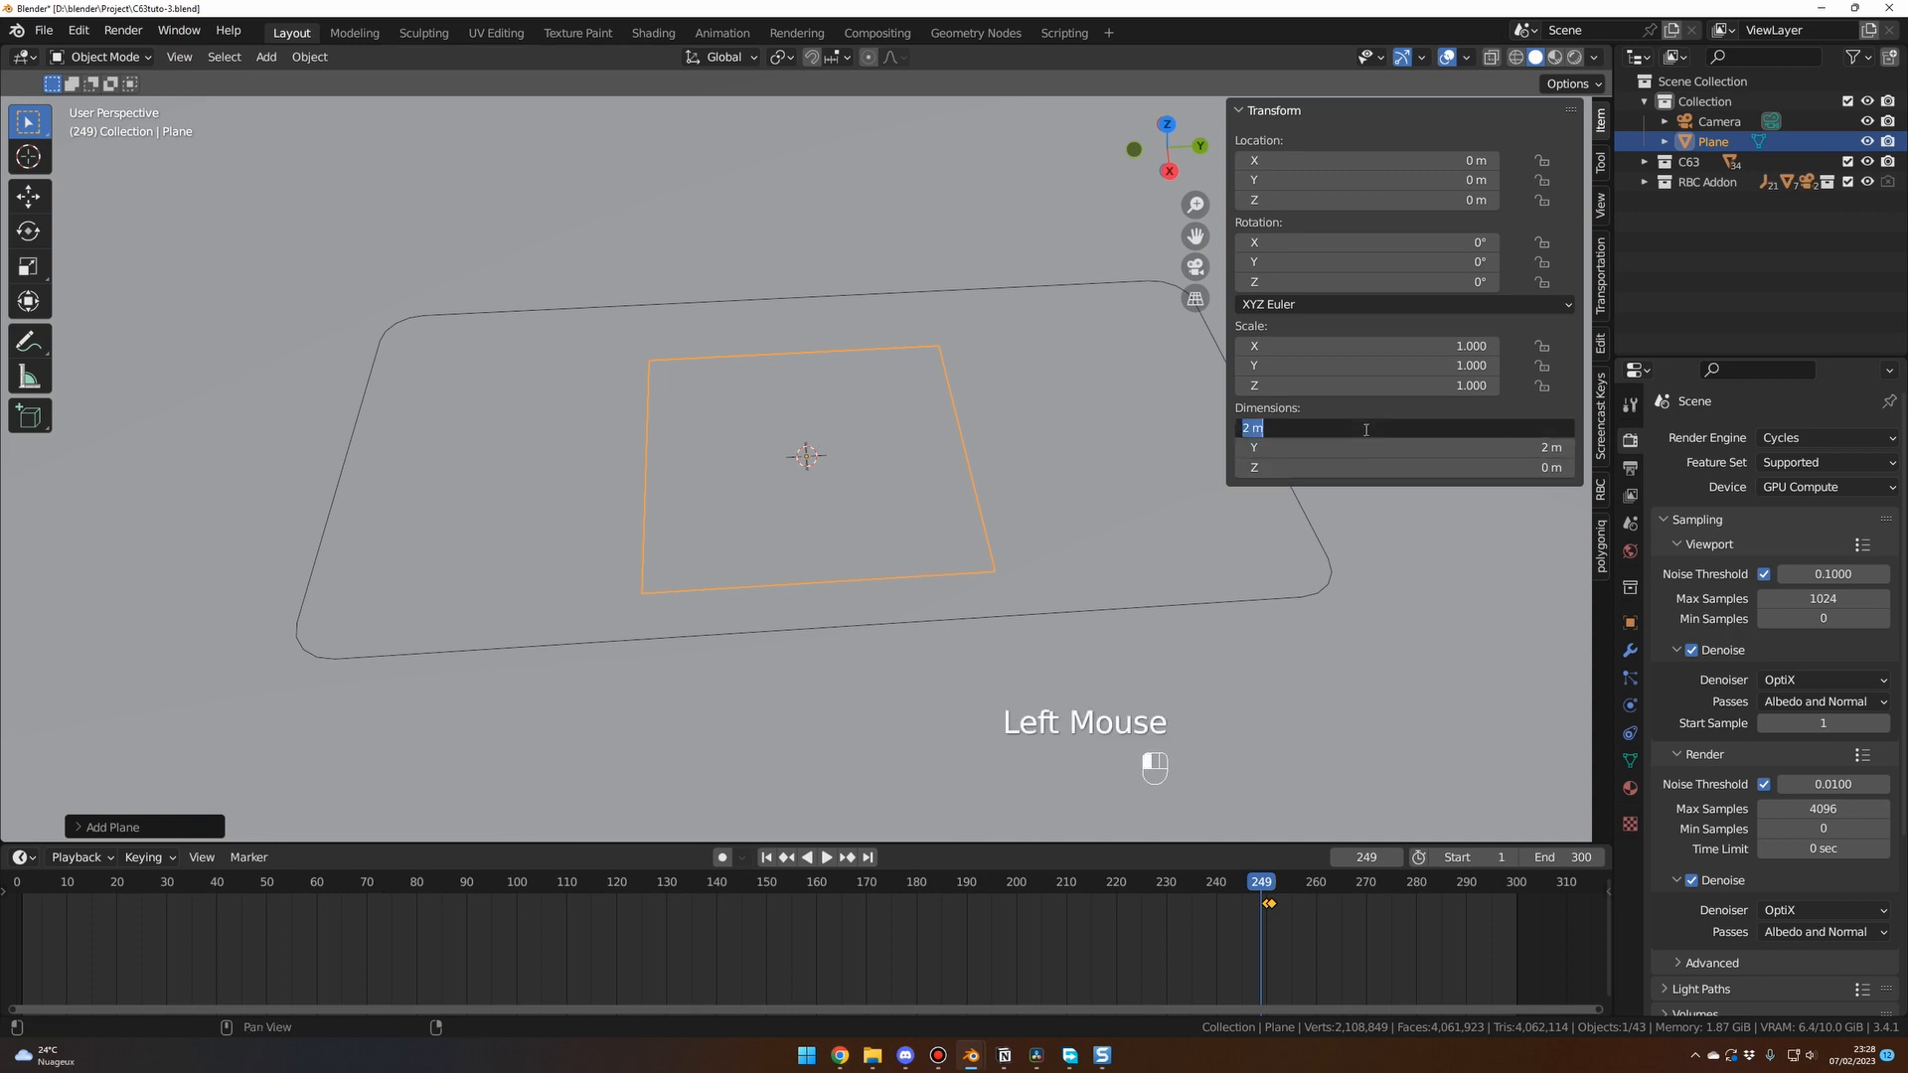
{"action": "type", "text": "14"}
{"action": "key", "text": "Return"}
{"action": "double_click", "coordinate": [1369, 456]}
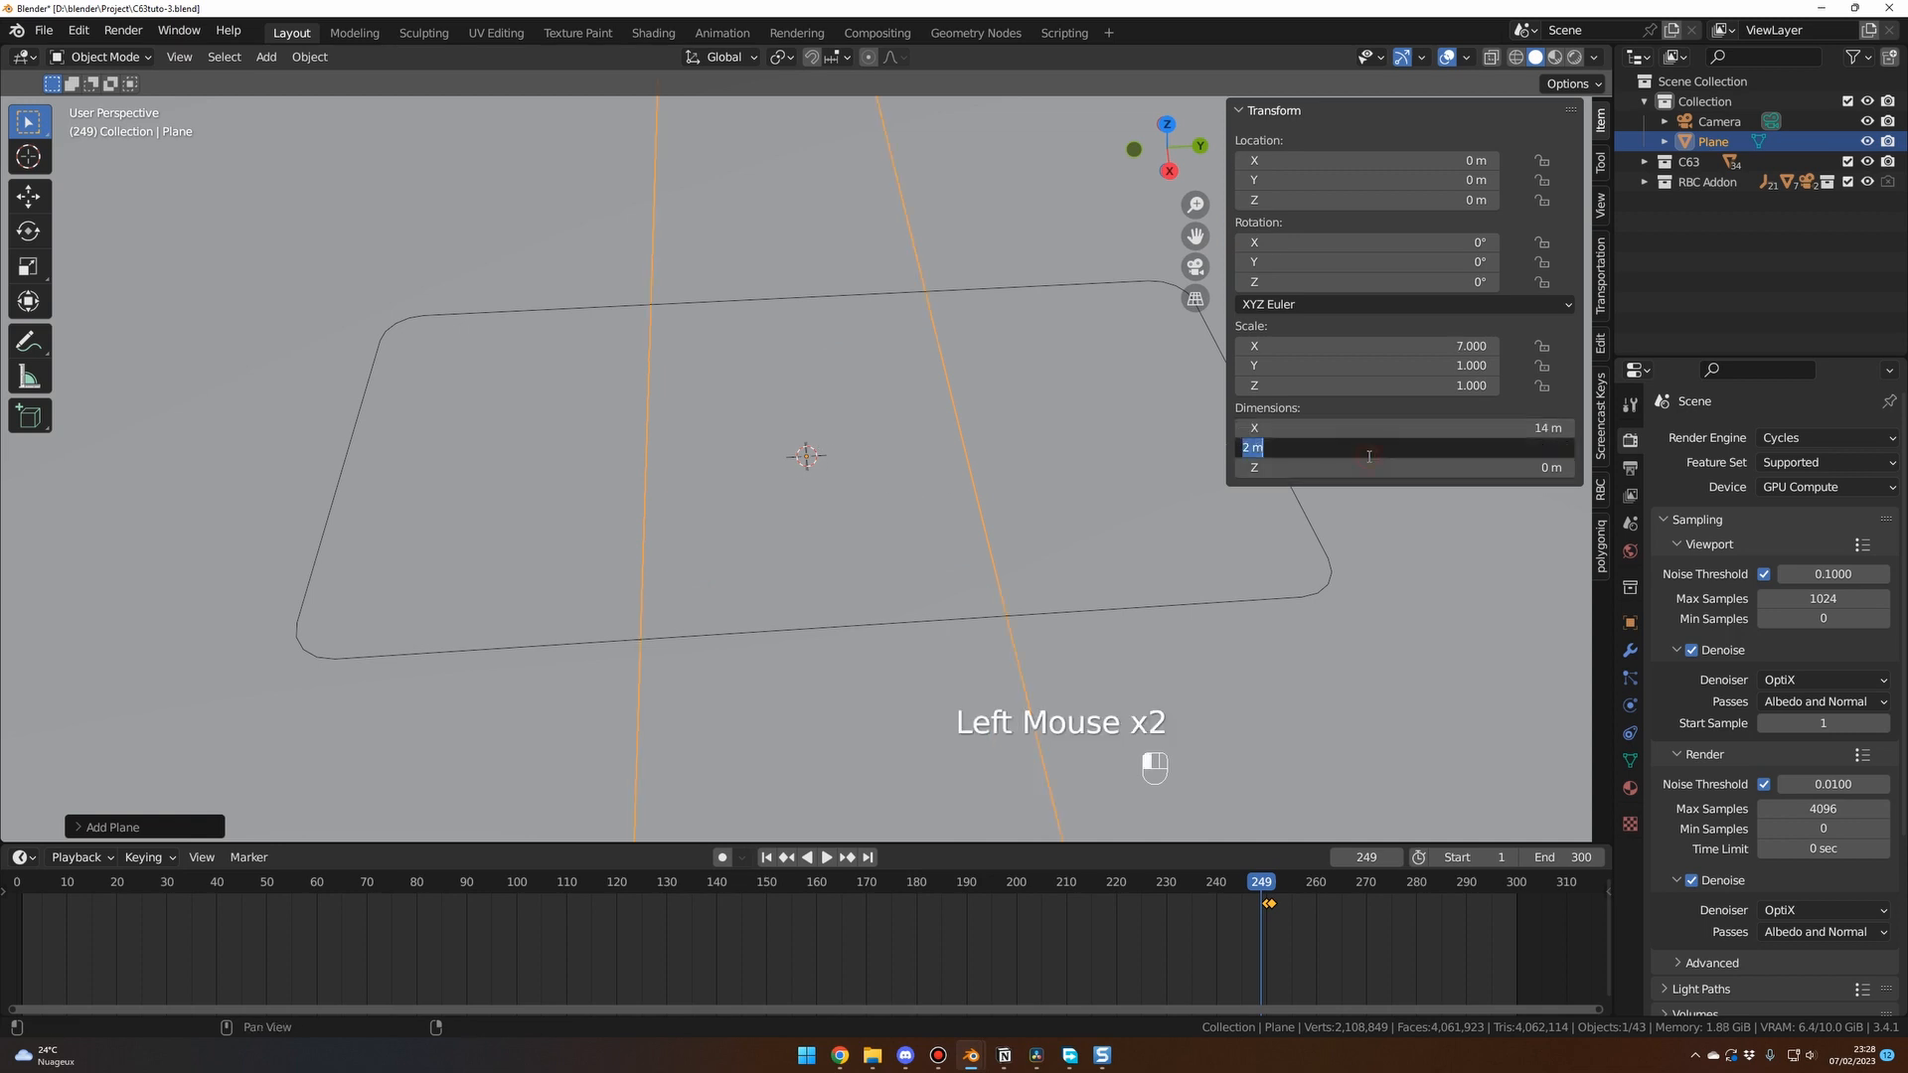
{"action": "type", "text": "7"}
{"action": "key", "text": "Return"}
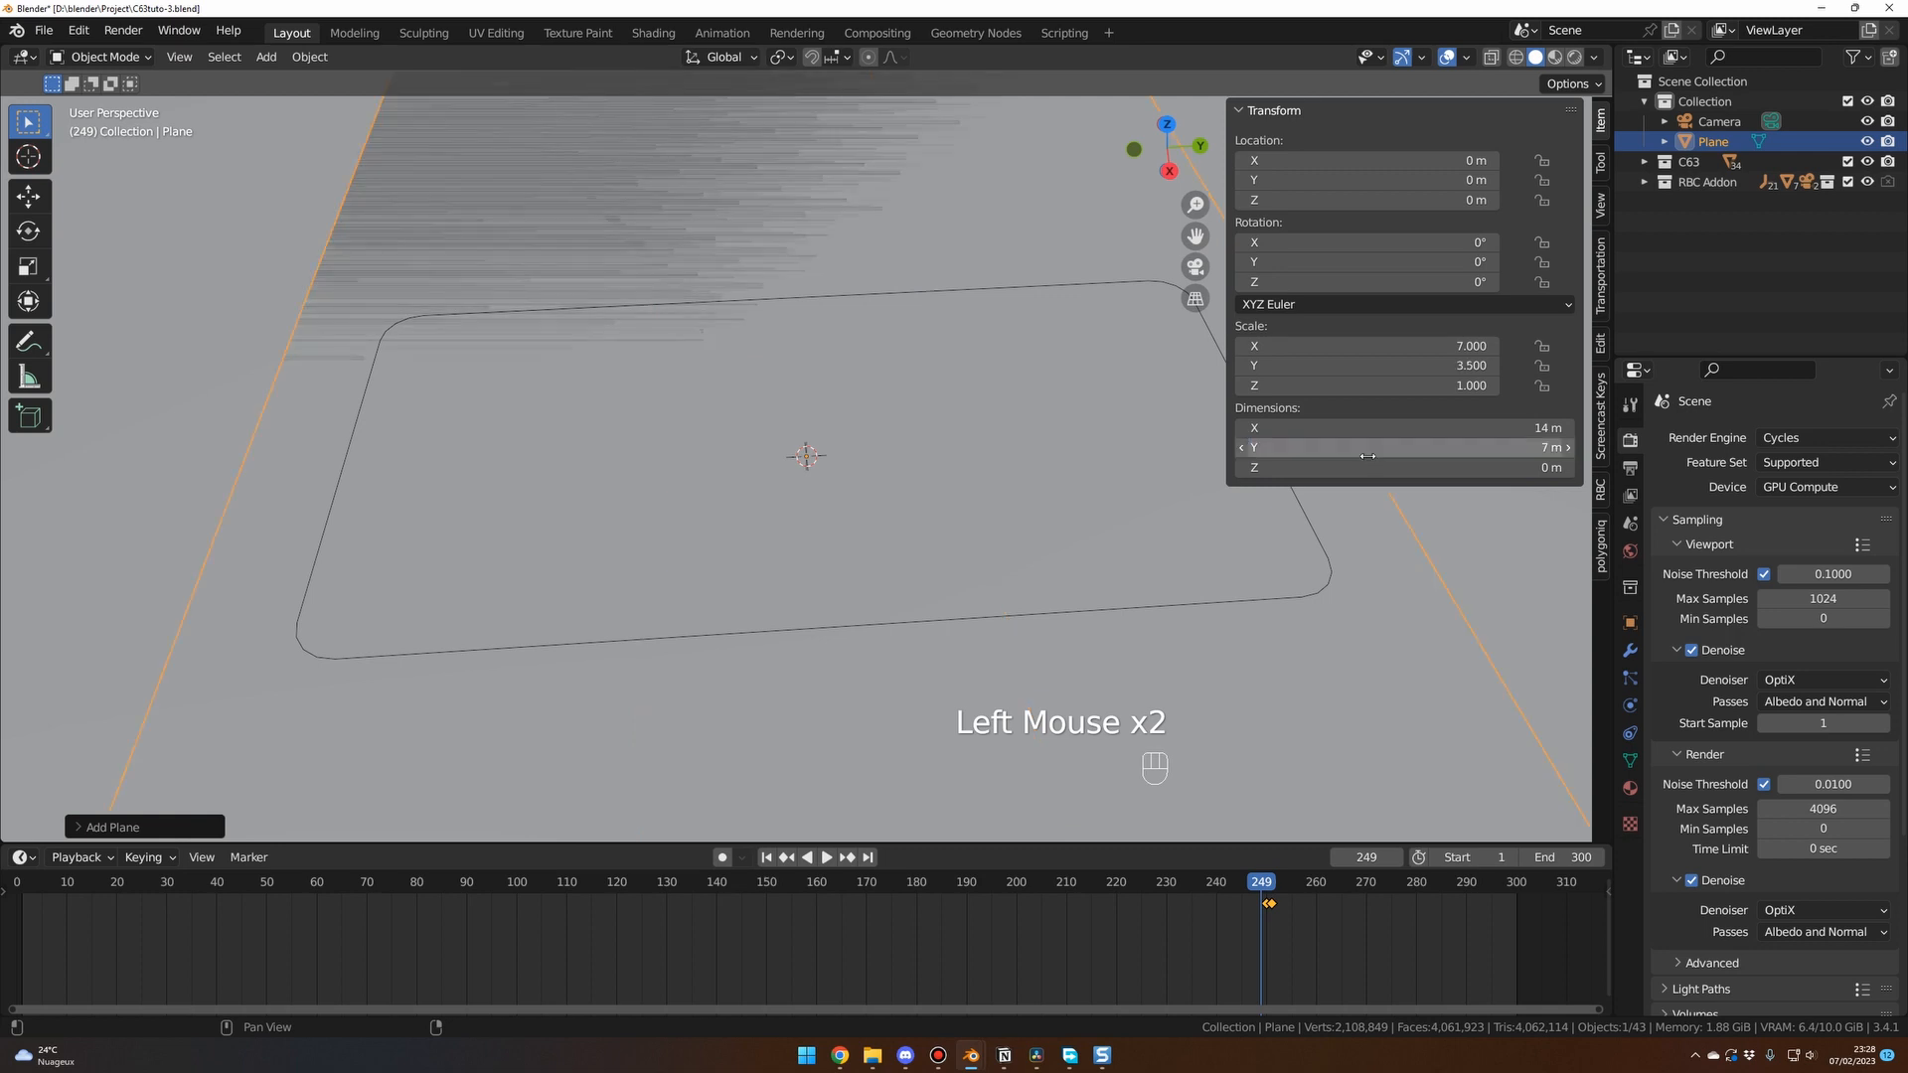
Rotate the plane 90° around the Z axis so it lies along the car's driving direction.
{"action": "scroll", "coordinate": [861, 574], "scroll_direction": "down", "scroll_amount": 3}
{"action": "scroll", "coordinate": [863, 578], "scroll_direction": "down", "scroll_amount": 2}
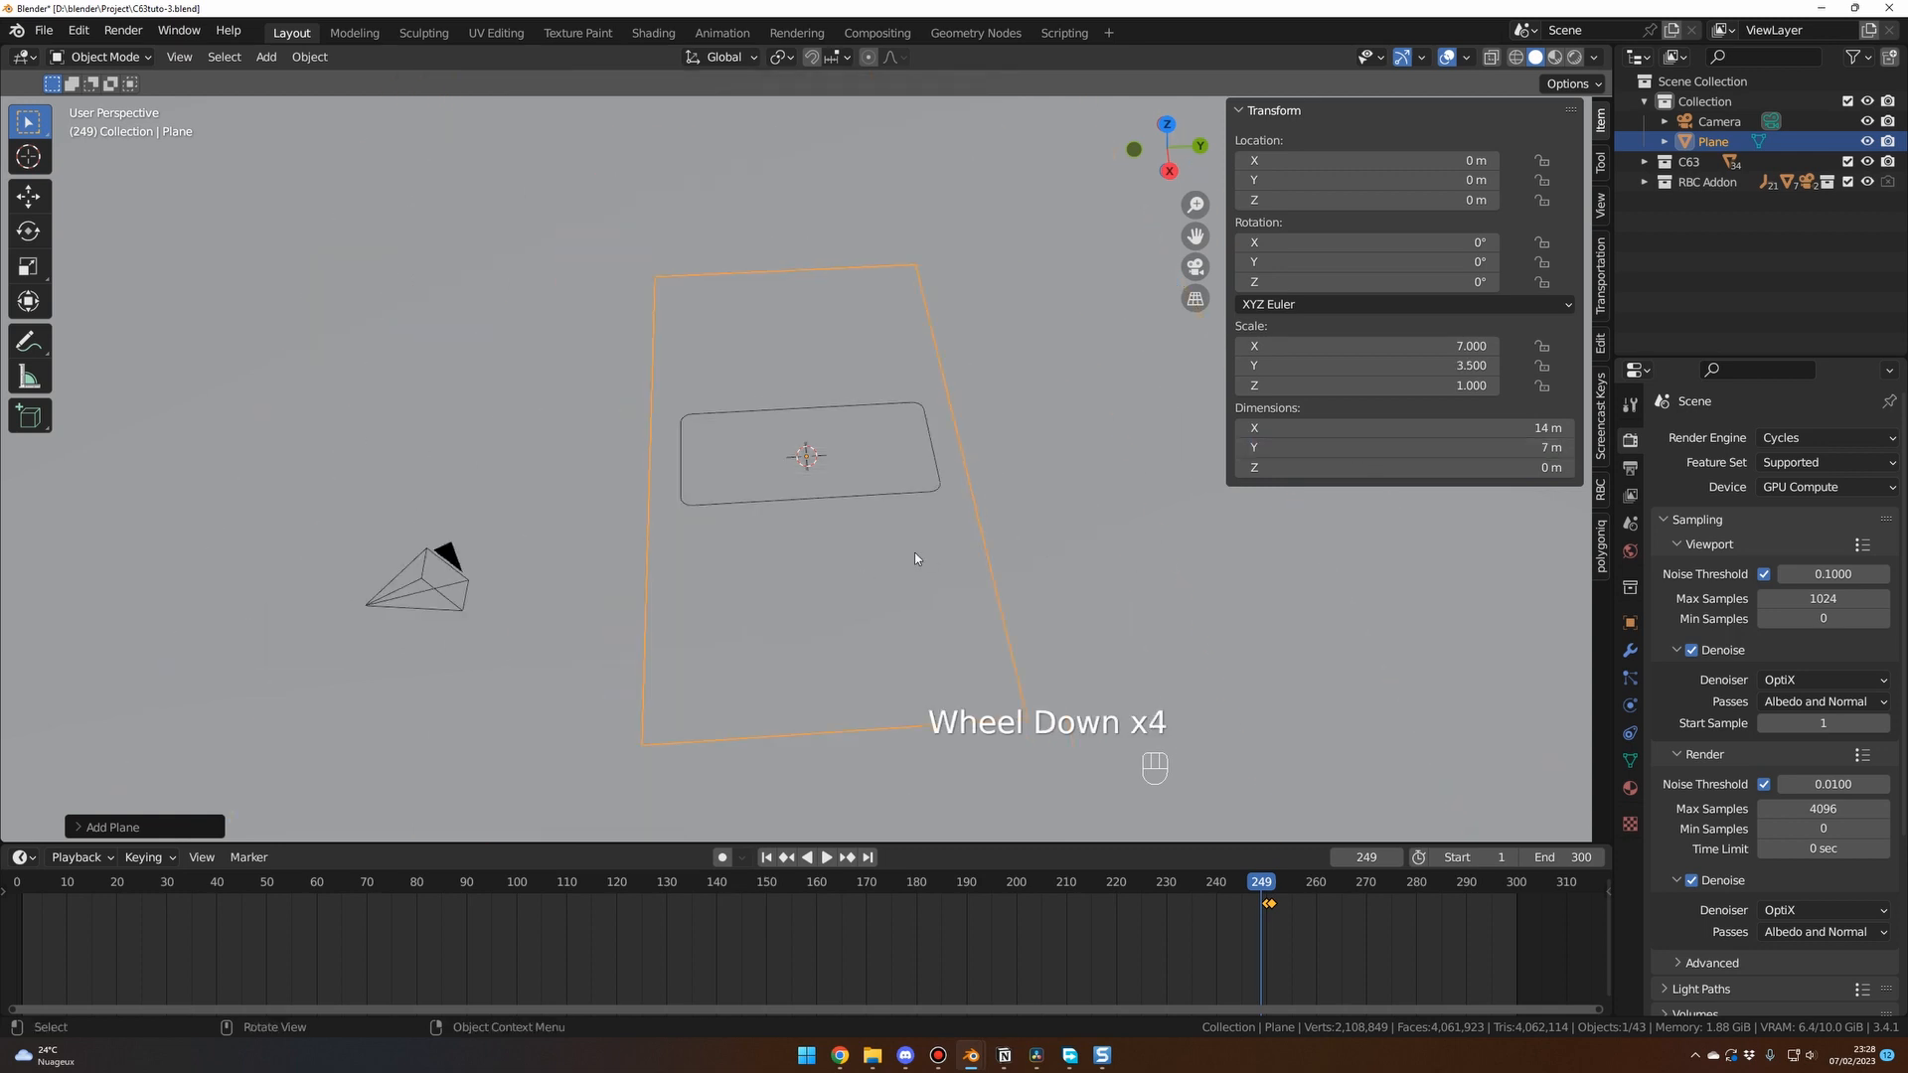
{"action": "middle_click_drag", "start_coordinate": [907, 557], "coordinate": [874, 474]}
{"action": "scroll", "coordinate": [872, 562], "scroll_direction": "down", "scroll_amount": 2}
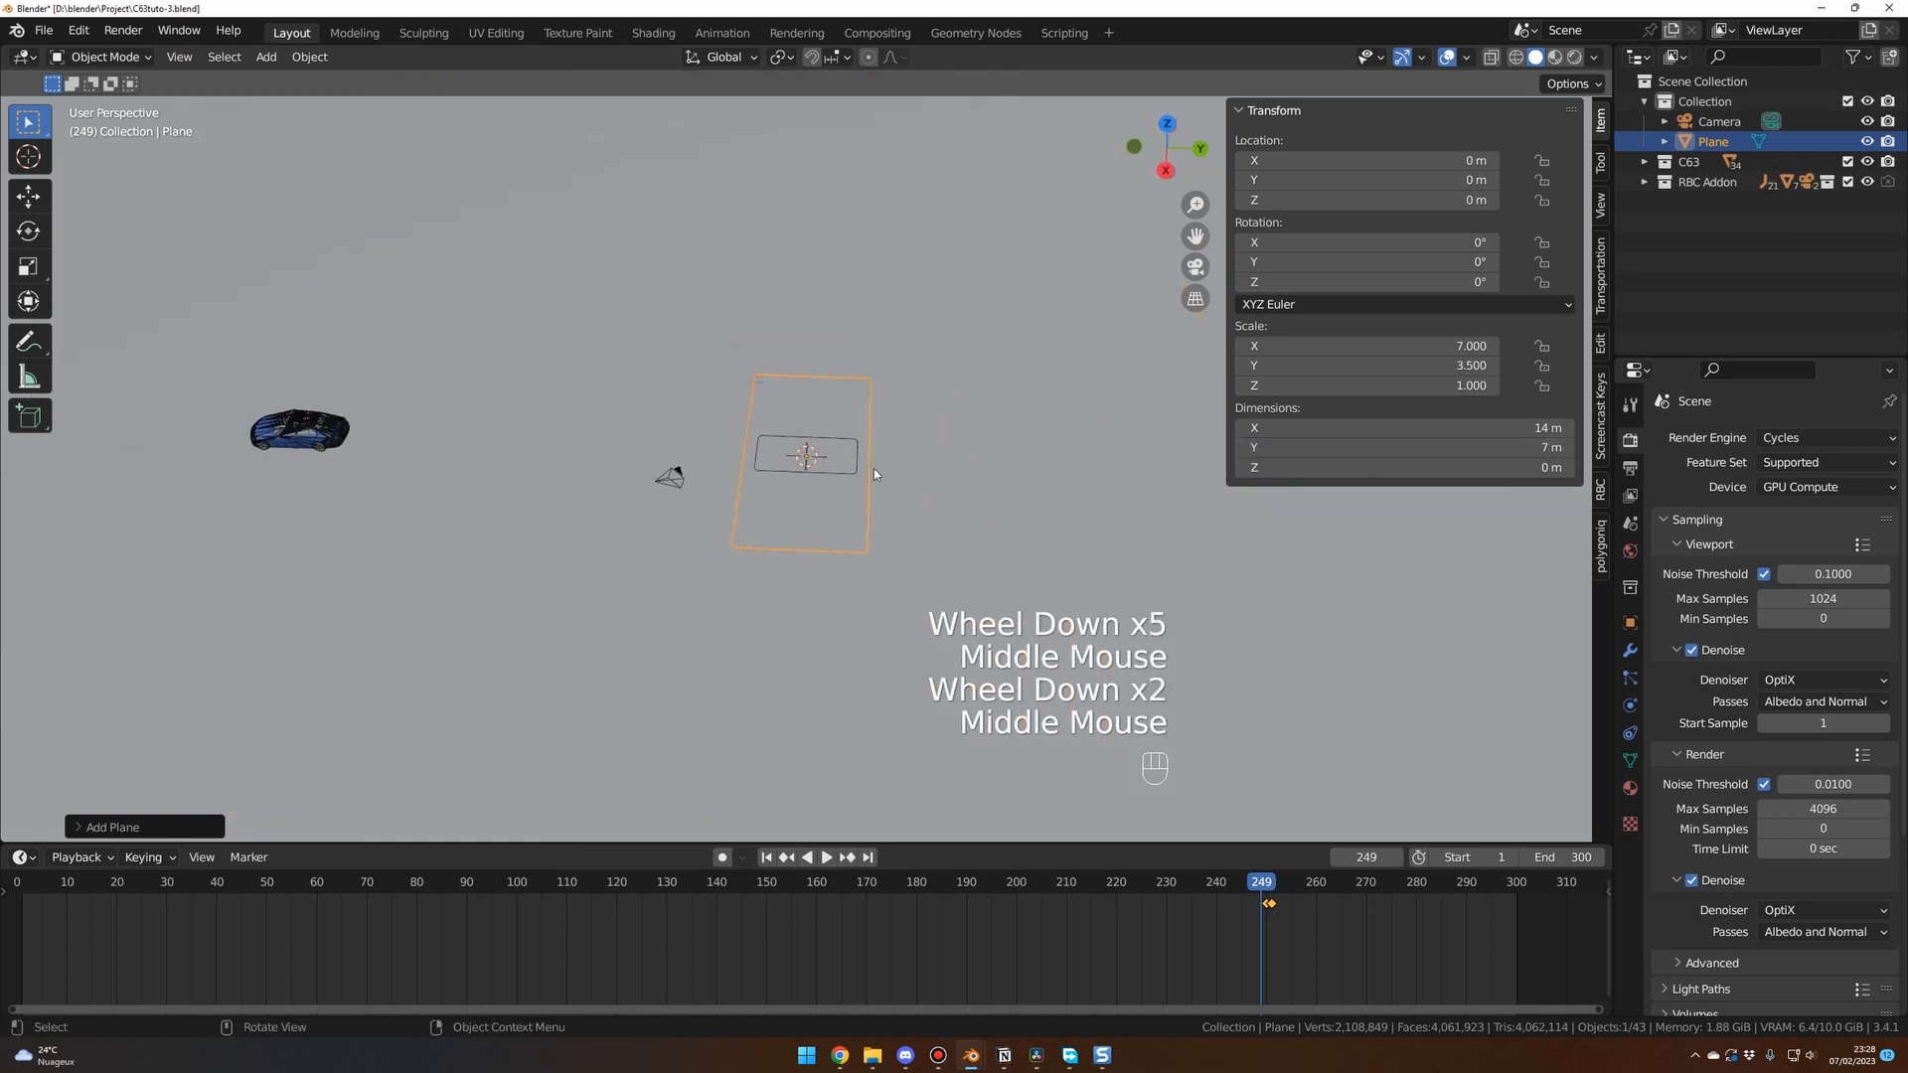
{"action": "left_click", "coordinate": [1299, 284]}
{"action": "type", "text": "90"}
{"action": "key", "text": "Return"}
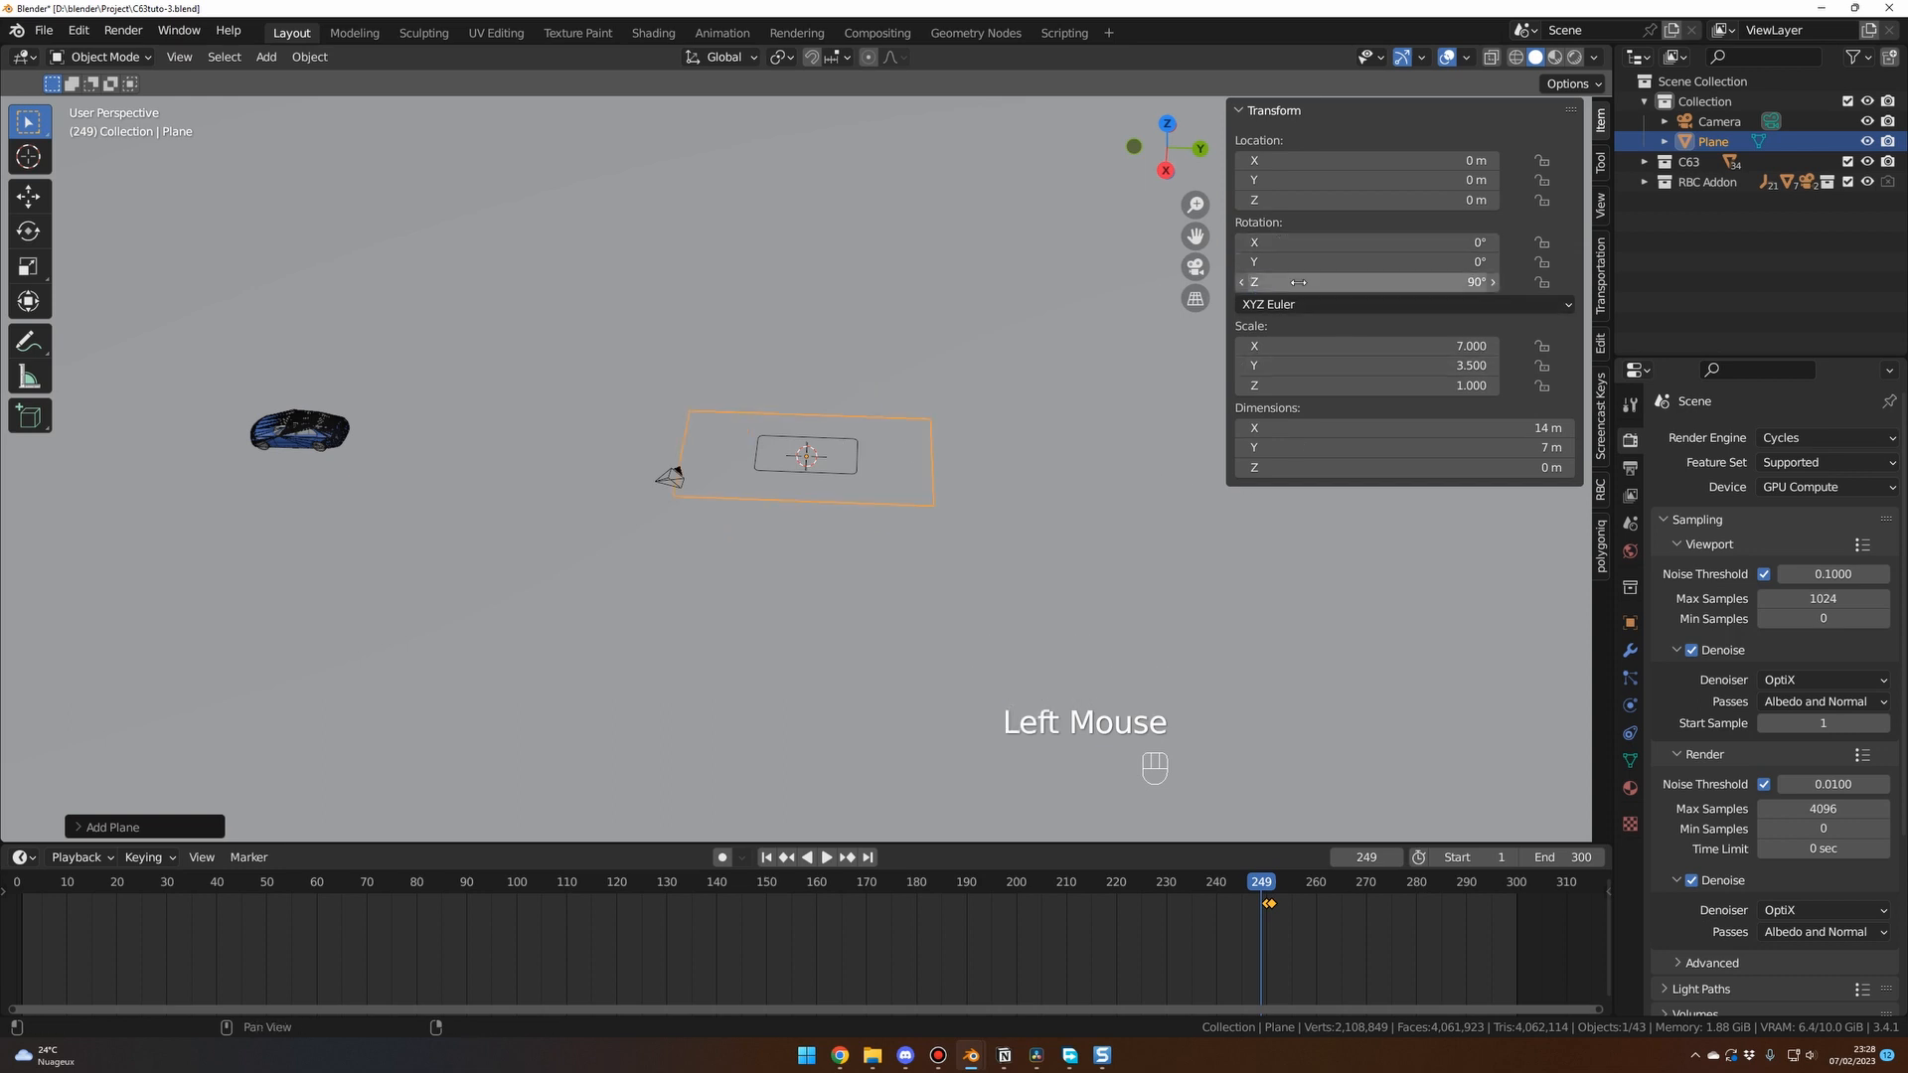
{"action": "middle_click_drag", "start_coordinate": [936, 455], "coordinate": [992, 470]}
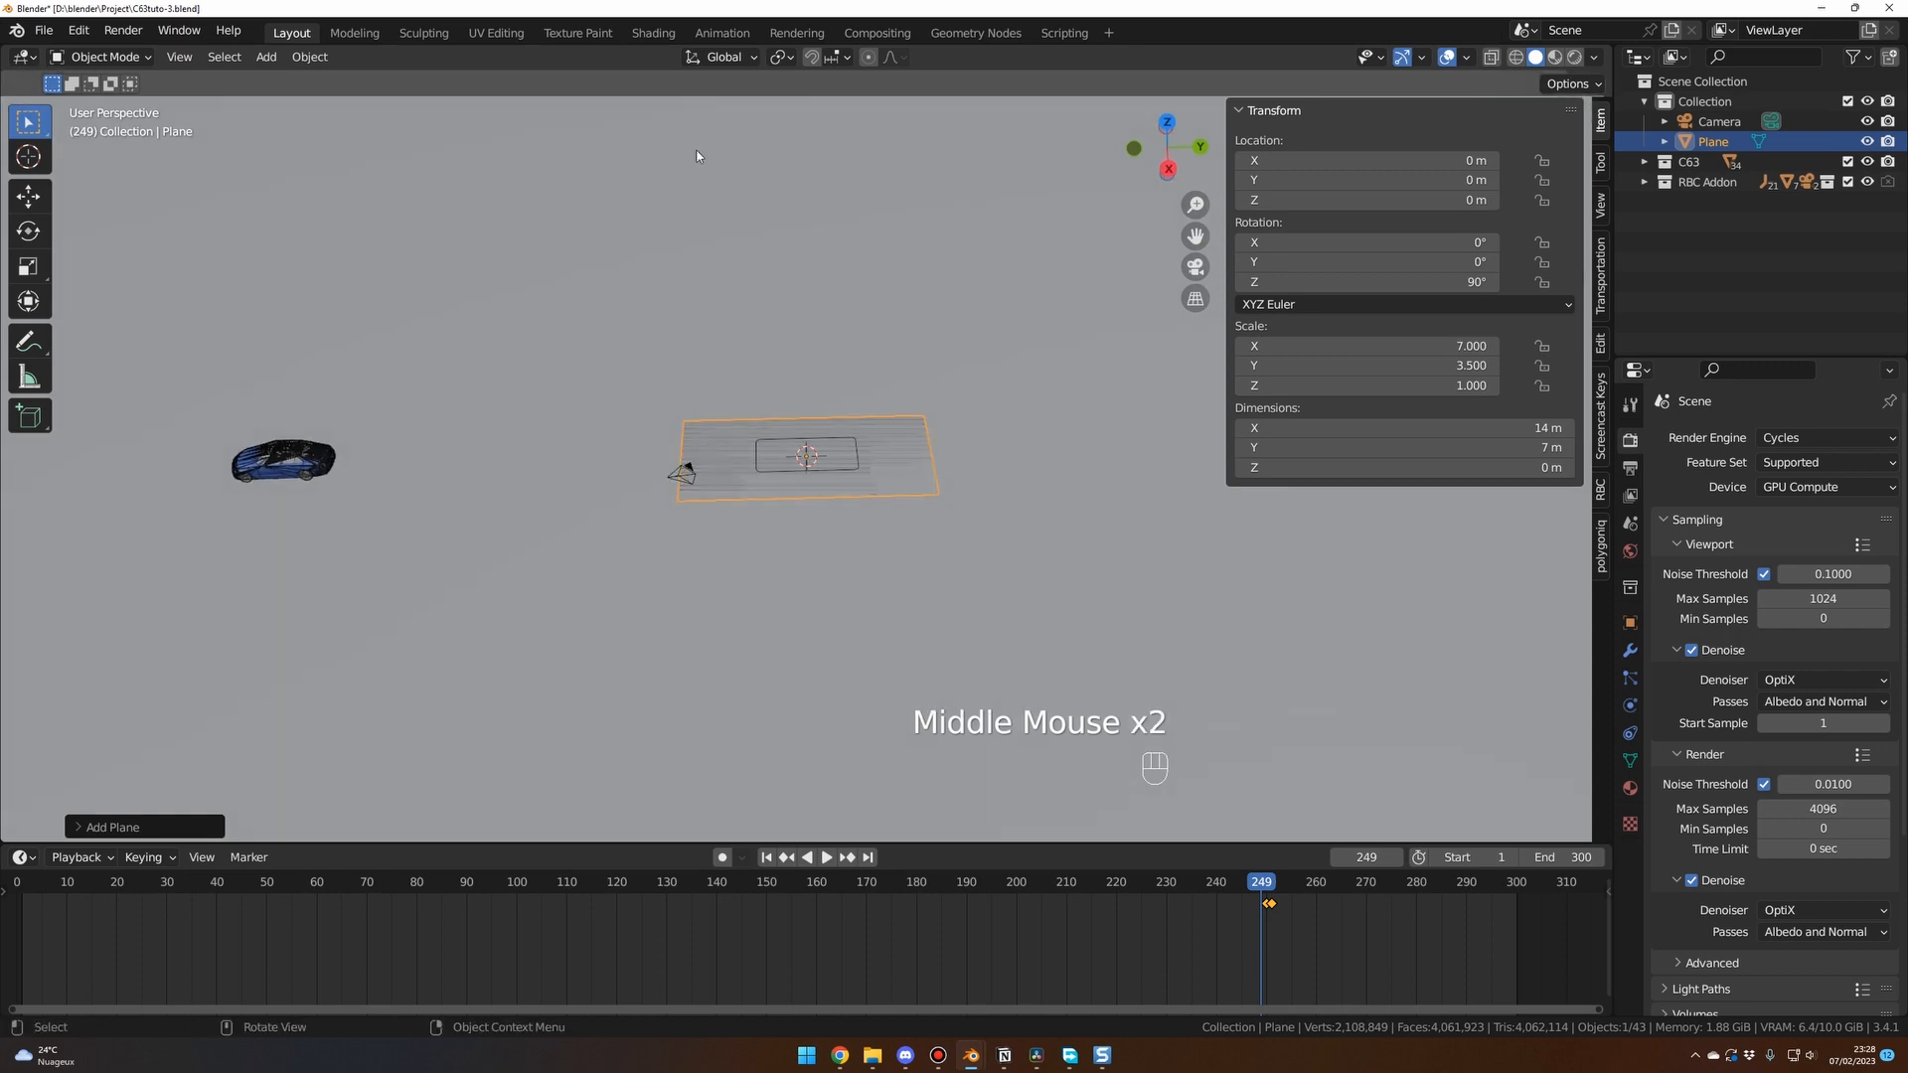
Switch to the Shading workspace, enlarge the scene hierarchy, and hide the RBC Ground object in the viewport.
{"action": "left_click", "coordinate": [653, 33]}
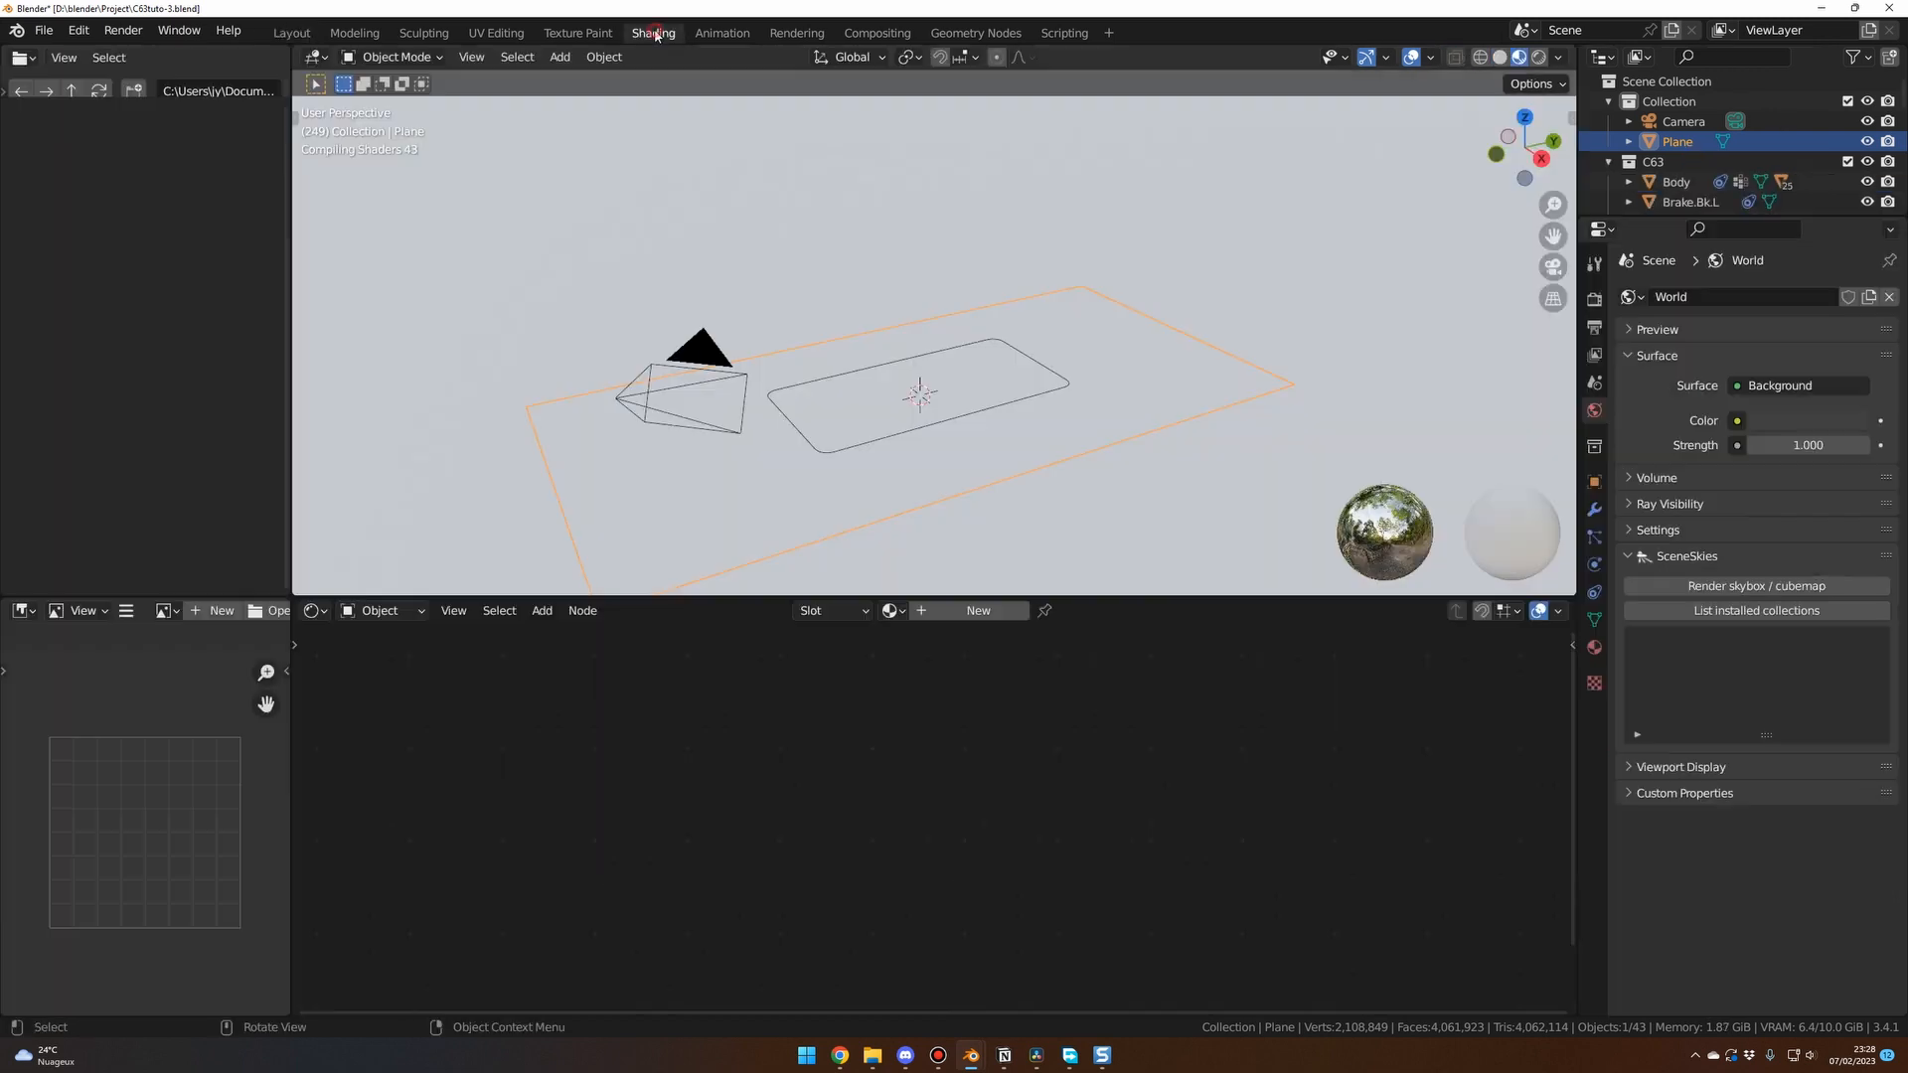
{"action": "middle_click_drag", "start_coordinate": [1131, 492], "coordinate": [1453, 457]}
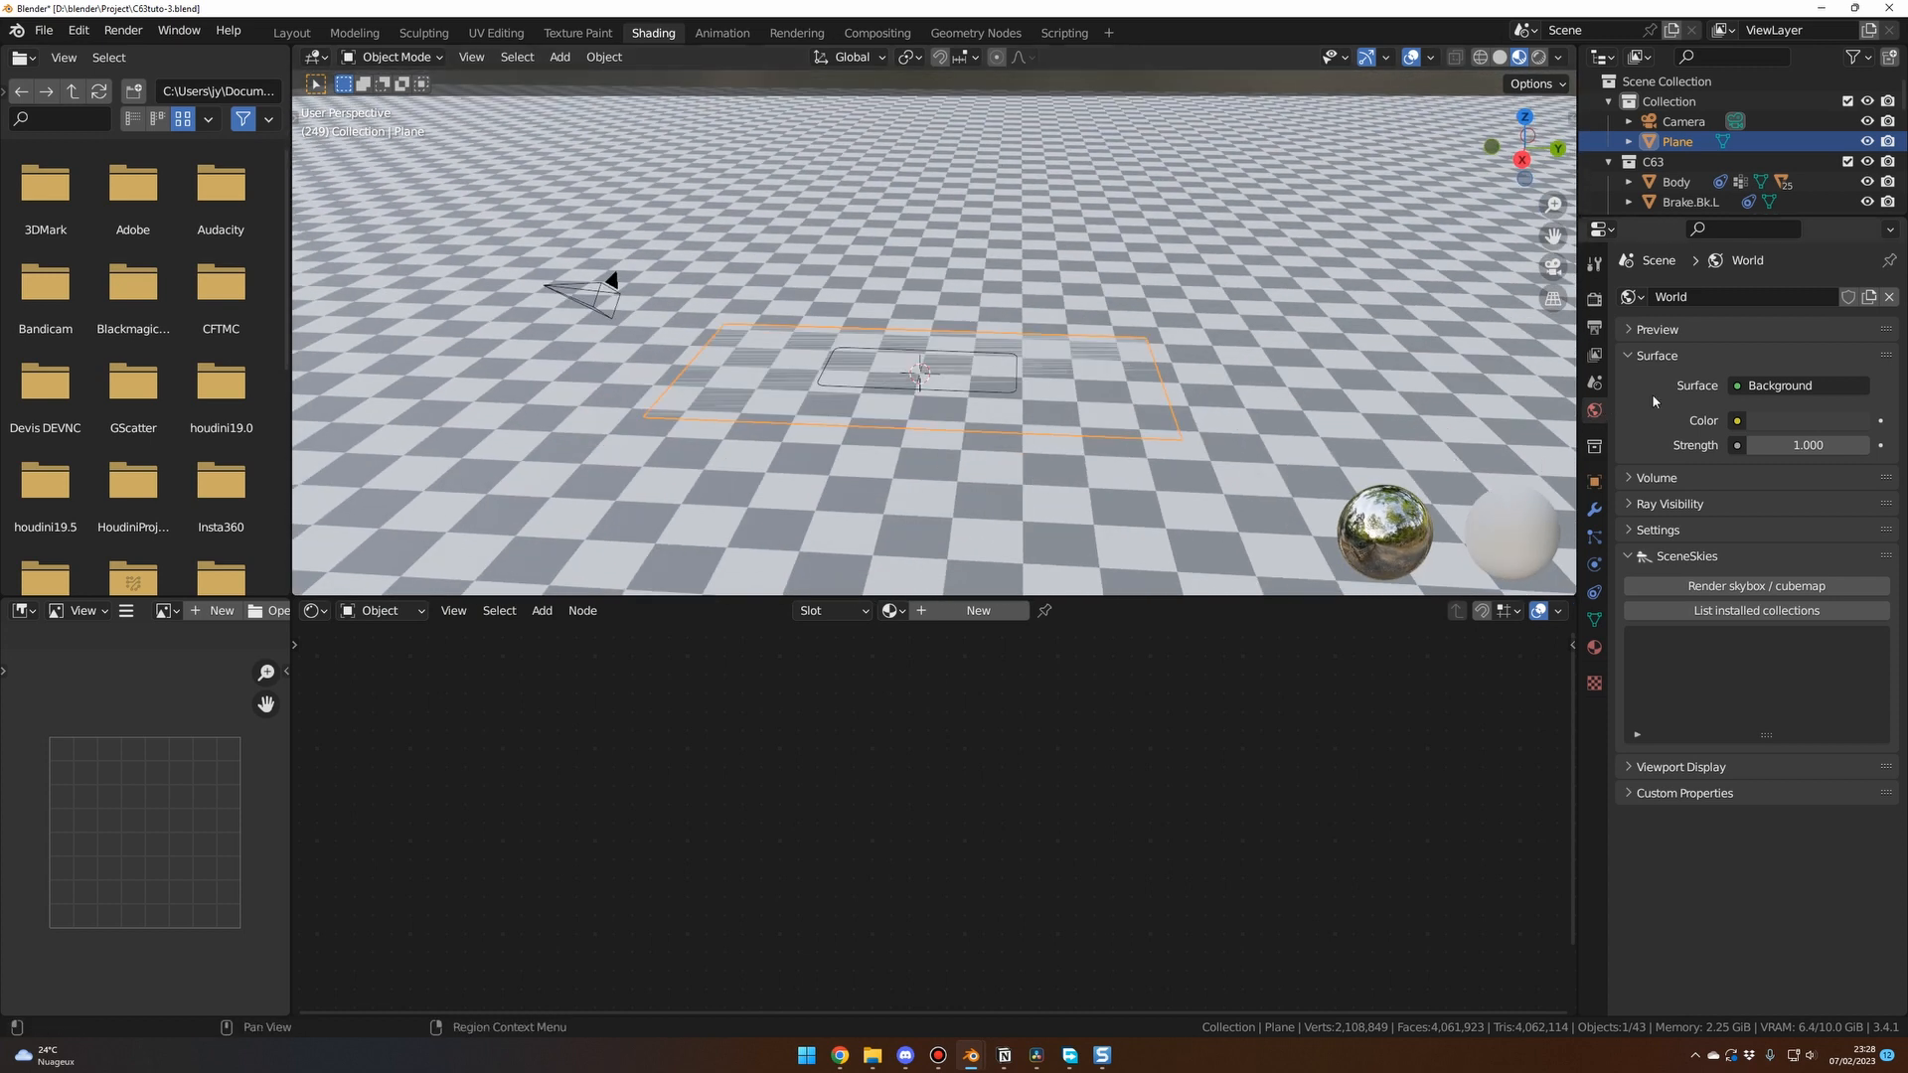
{"action": "left_click_drag", "start_coordinate": [1810, 217], "coordinate": [1804, 455]}
{"action": "scroll", "coordinate": [1699, 407], "scroll_direction": "down", "scroll_amount": 1}
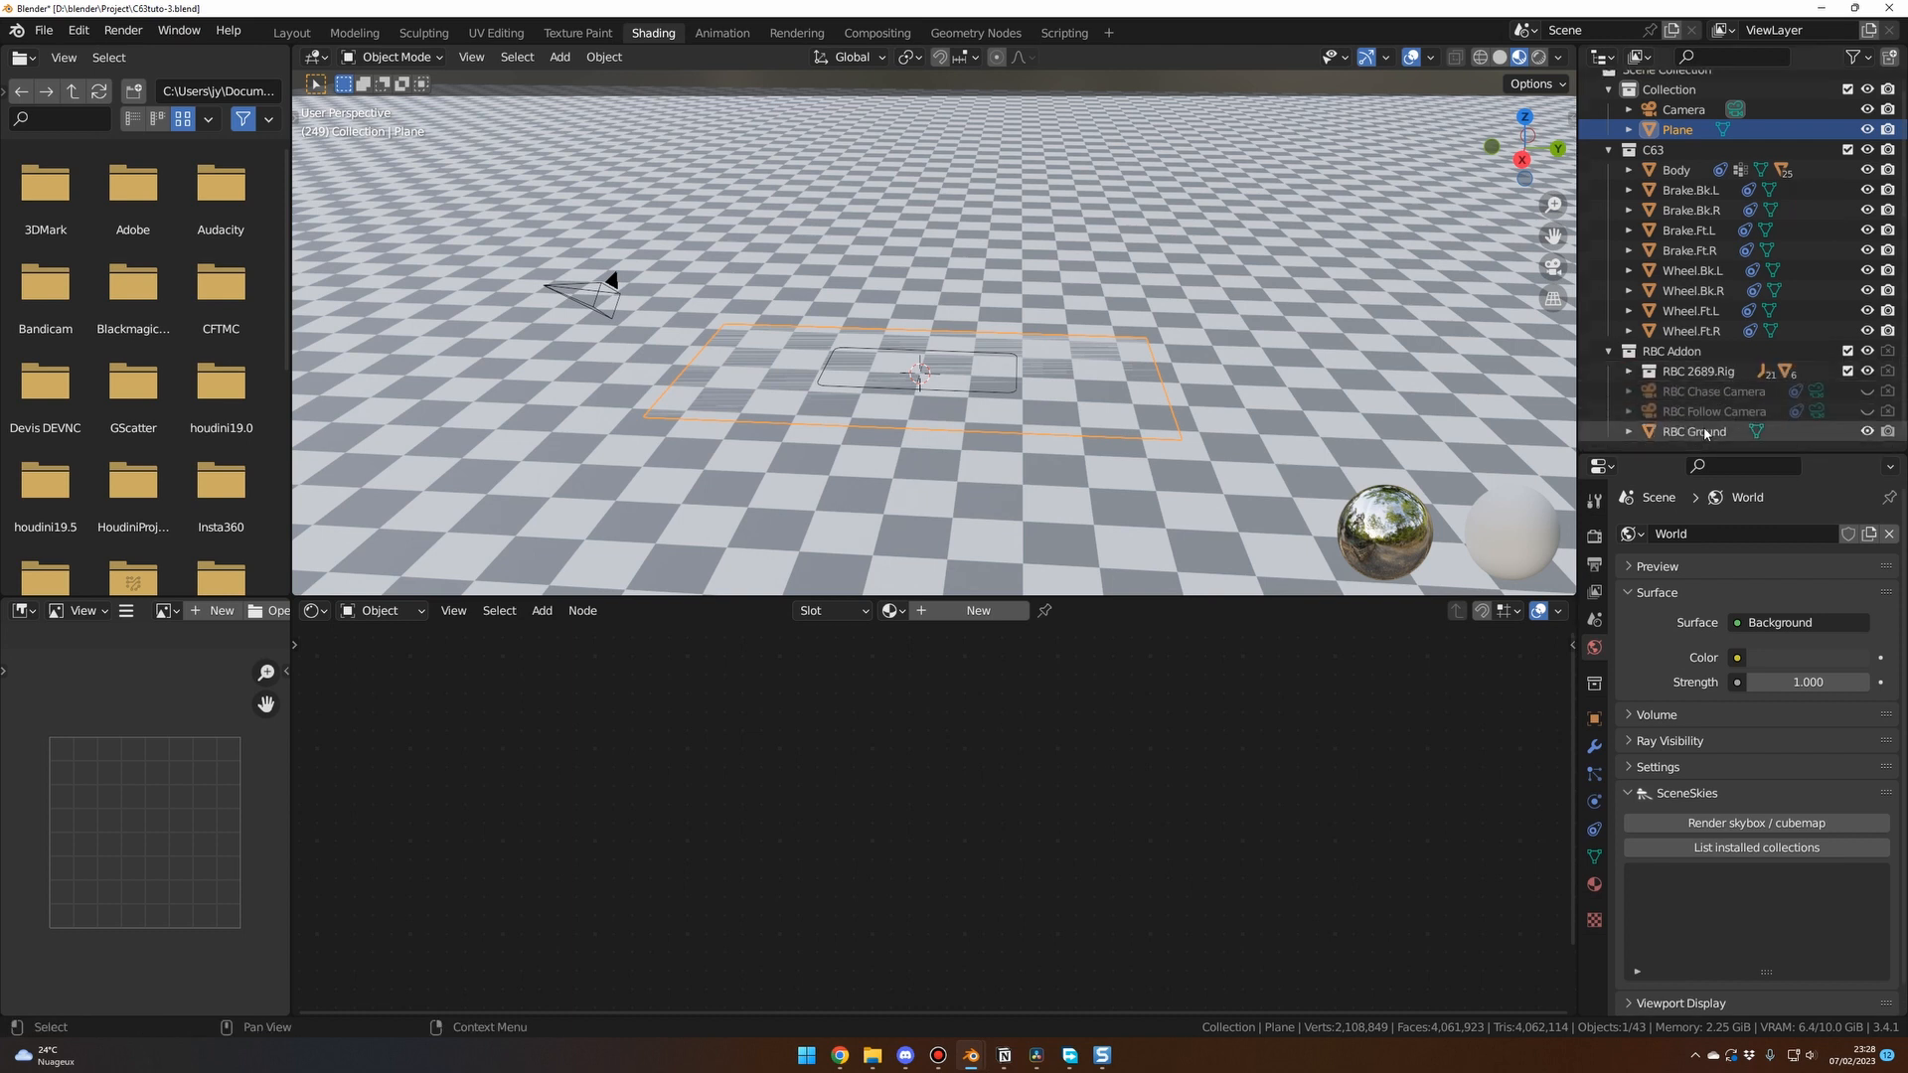
{"action": "left_click", "coordinate": [1867, 433]}
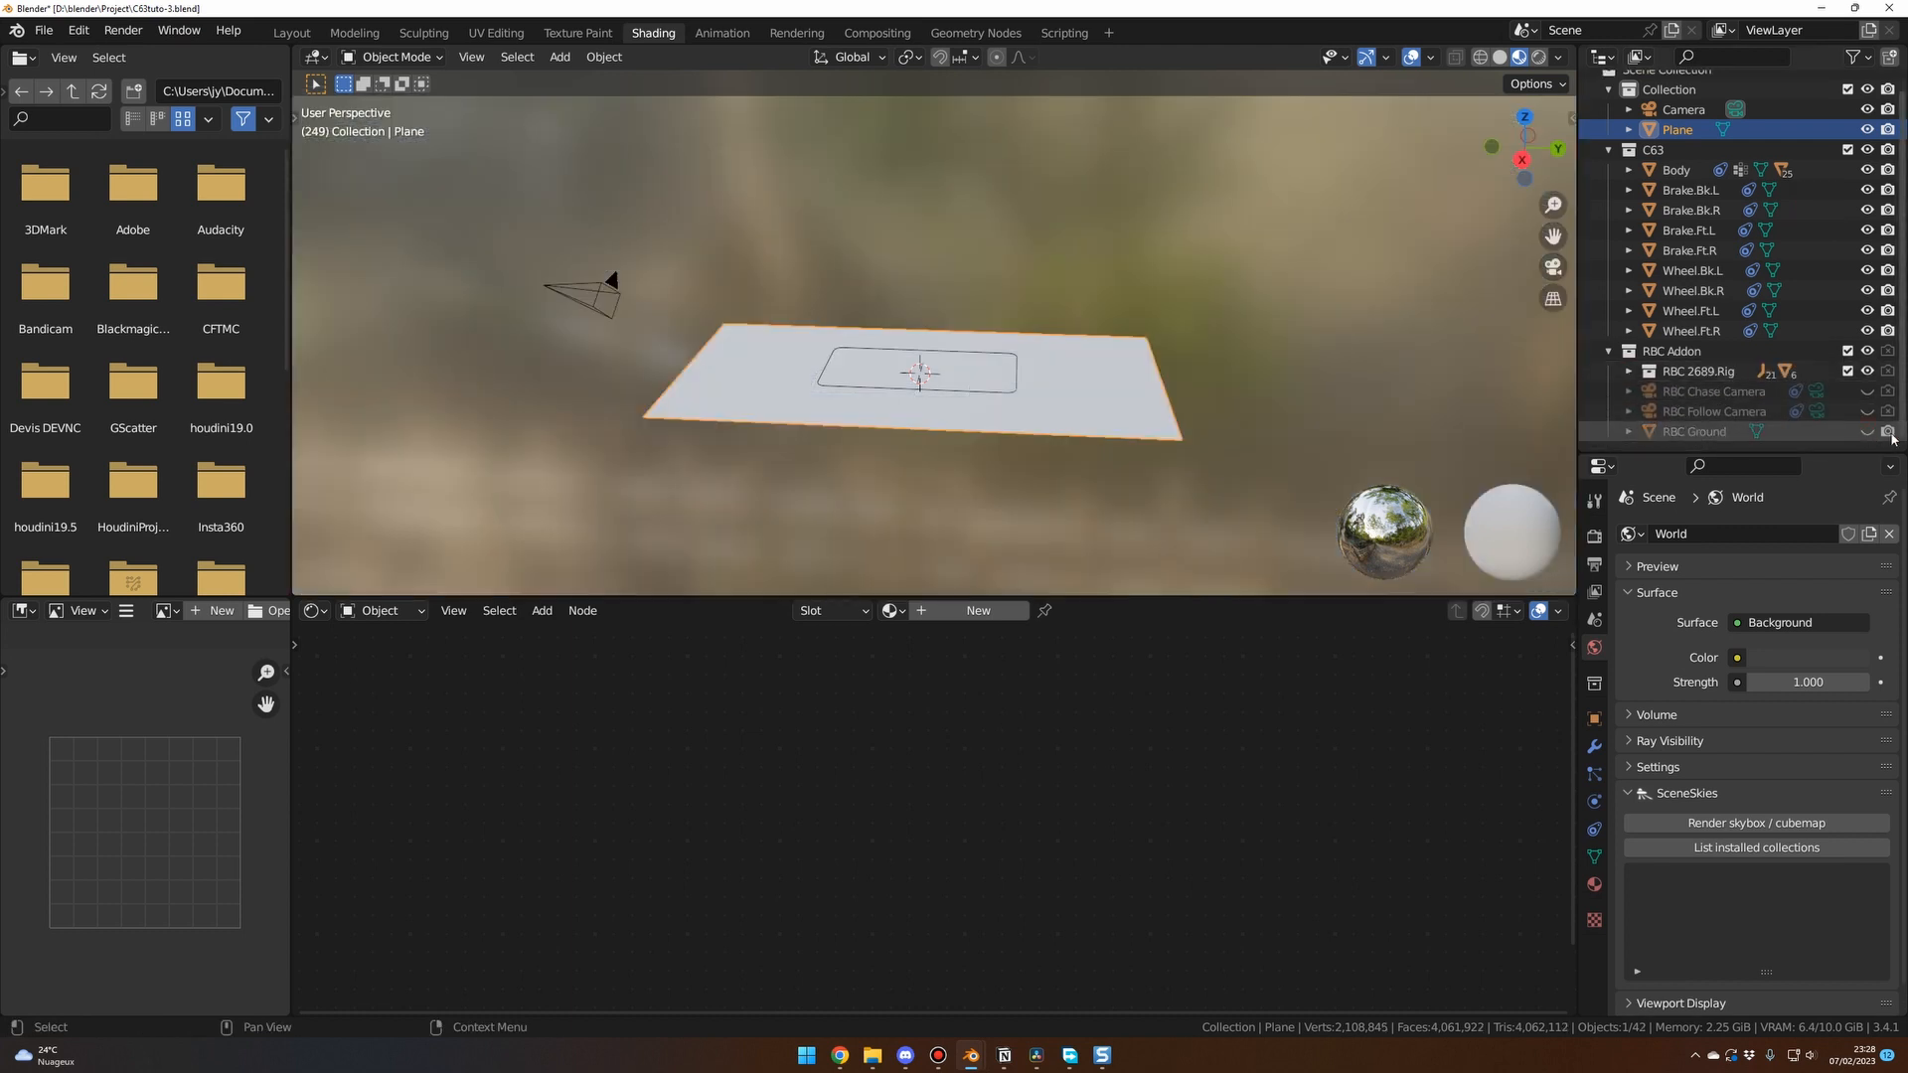
{"action": "middle_click_drag", "start_coordinate": [1175, 434], "coordinate": [1188, 461]}
{"action": "scroll", "coordinate": [1189, 462], "scroll_direction": "down", "scroll_amount": 2}
{"action": "scroll", "coordinate": [1190, 466], "scroll_direction": "up", "scroll_amount": 2}
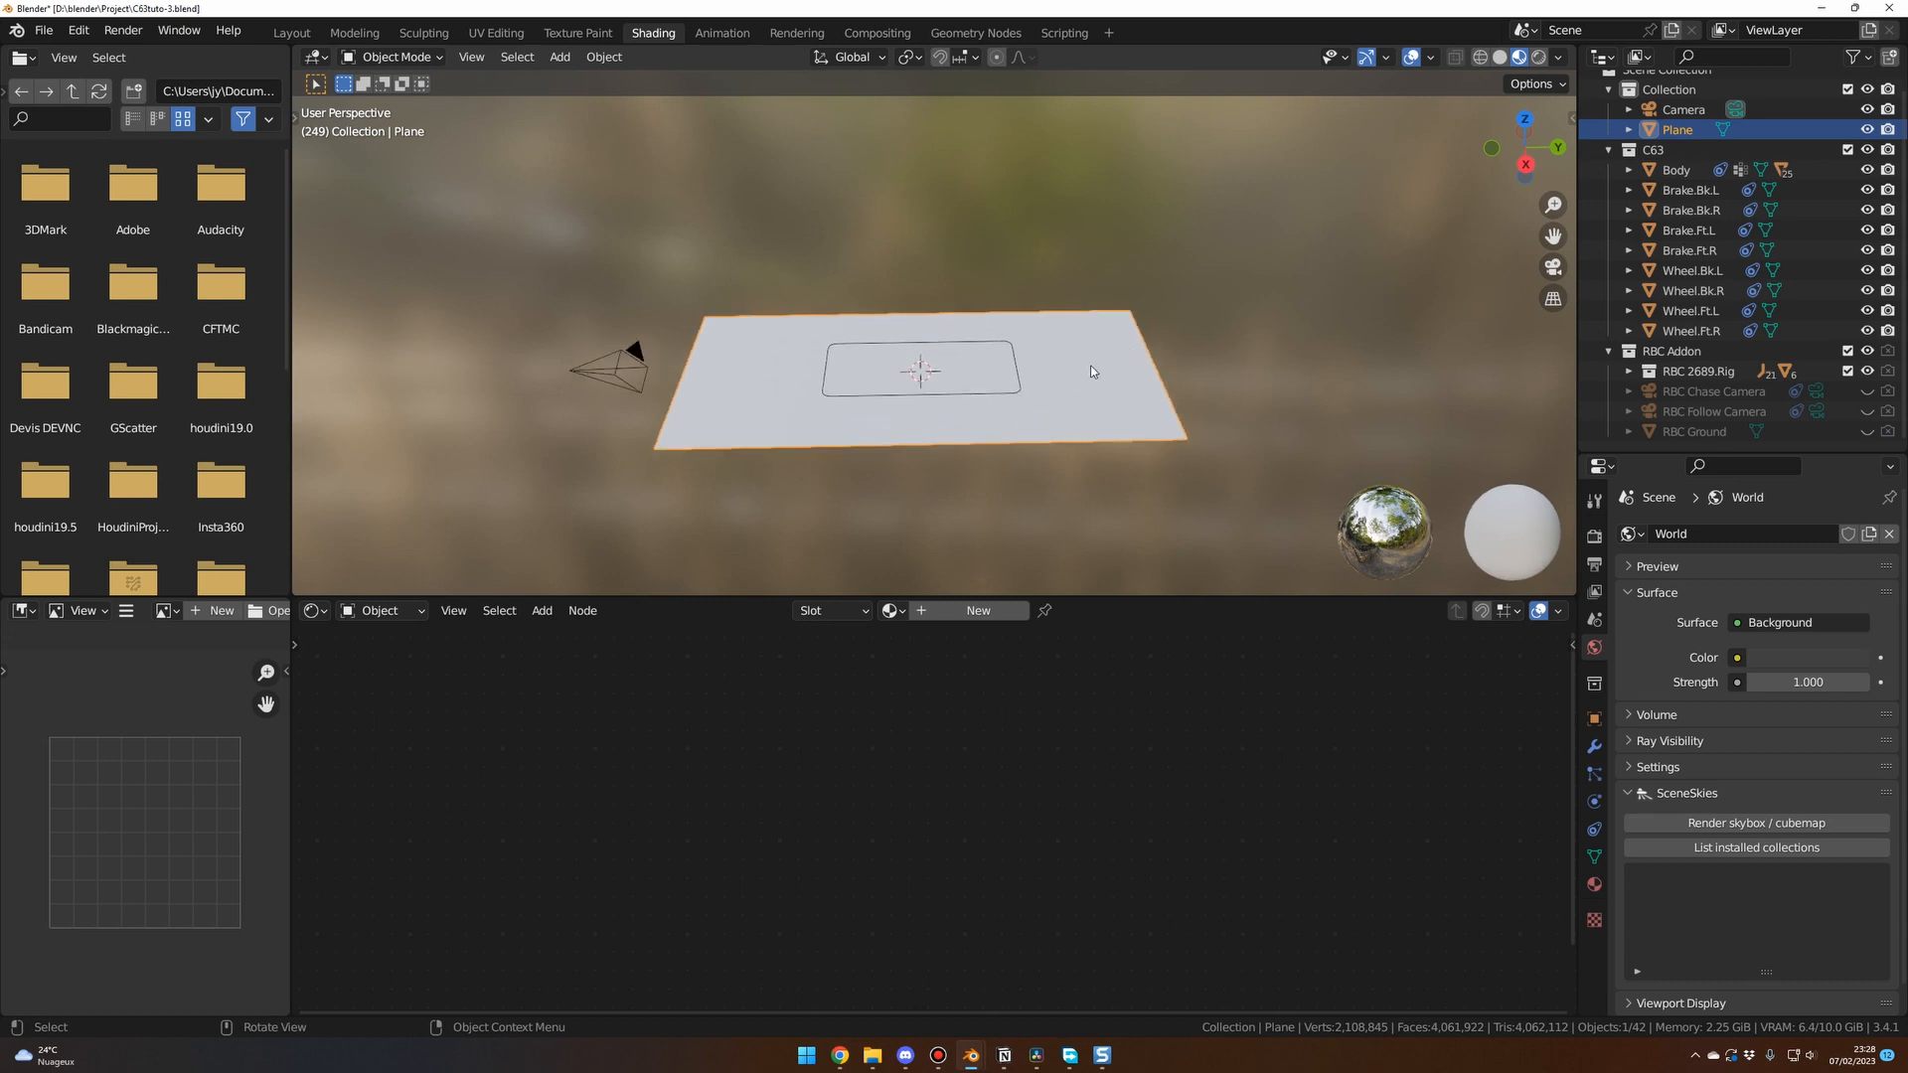
Rename the plane object to Road, with a capital R.
{"action": "double_click", "coordinate": [1682, 133]}
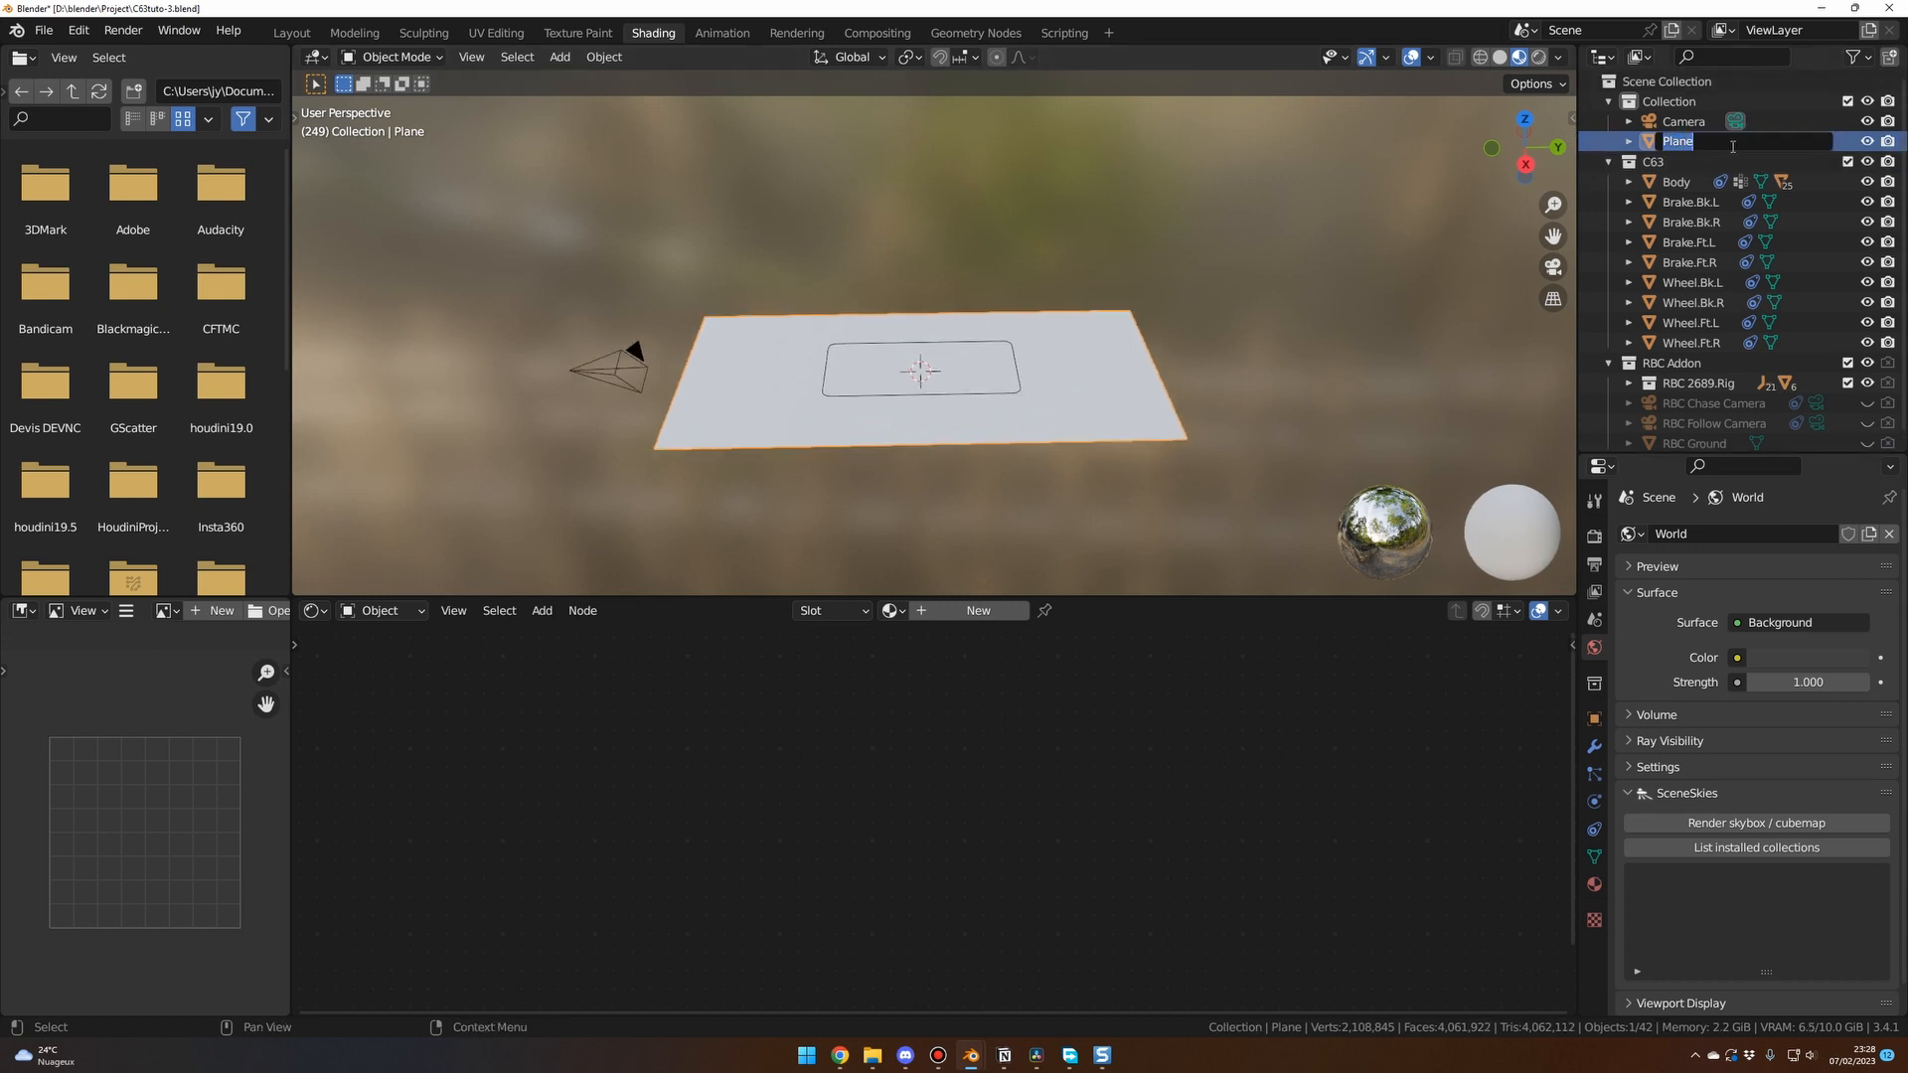
{"action": "type", "text": "road"}
{"action": "key", "text": "Return"}
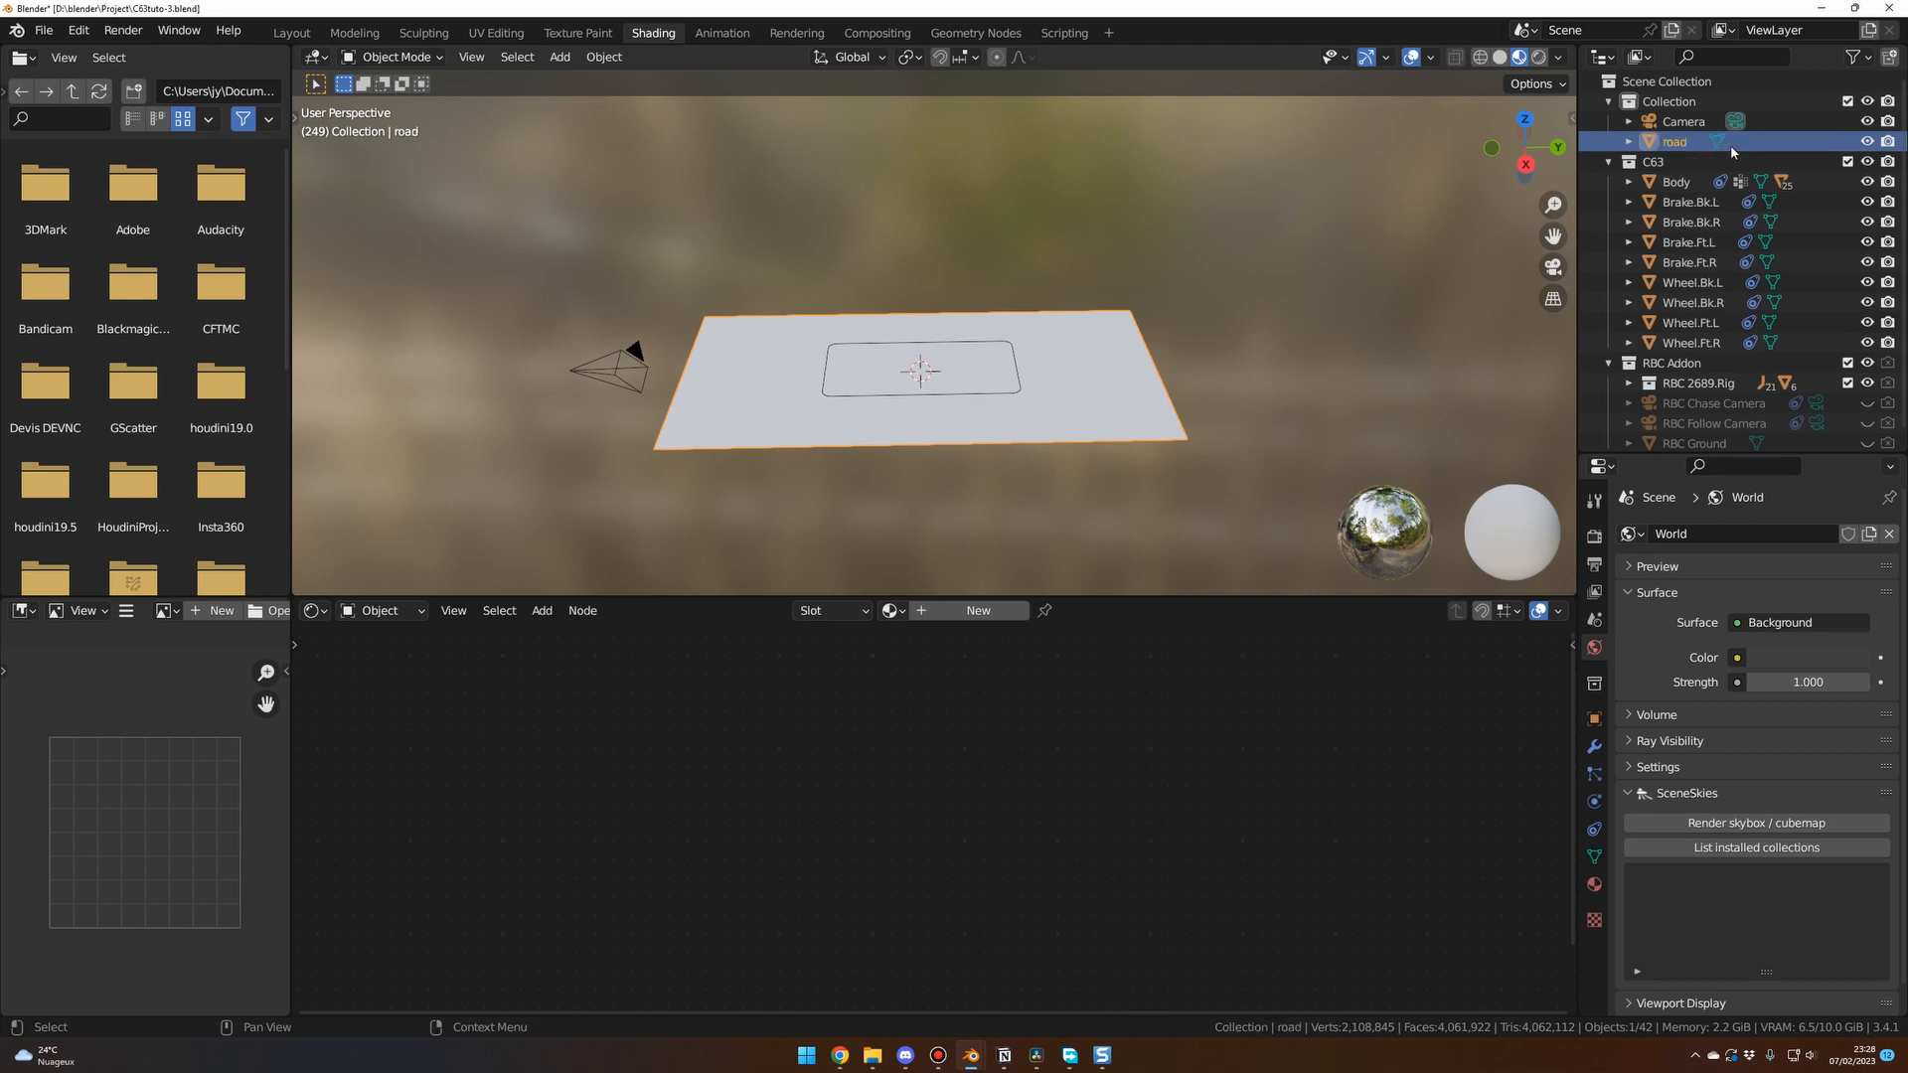
{"action": "double_click", "coordinate": [1676, 145]}
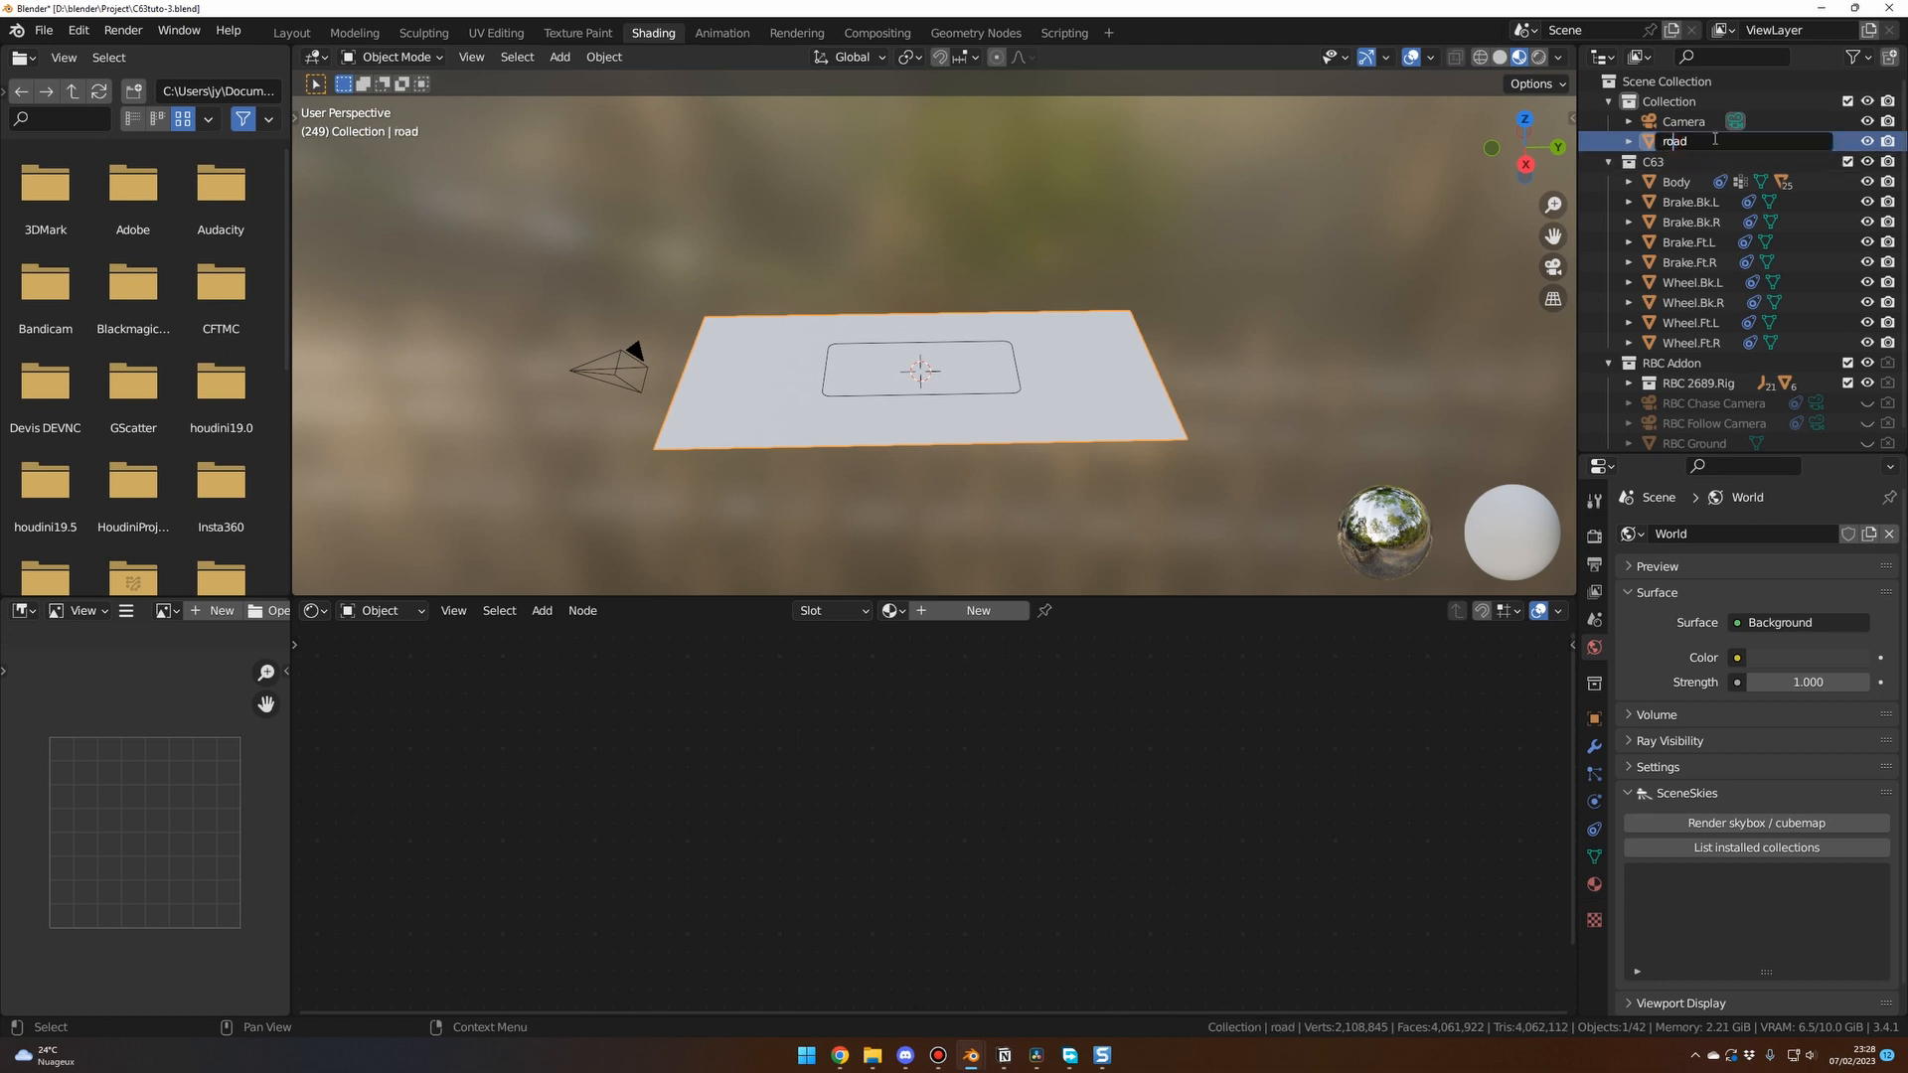
{"action": "key", "text": "Delete"}
{"action": "type", "text": "R"}
{"action": "key", "text": "Return"}
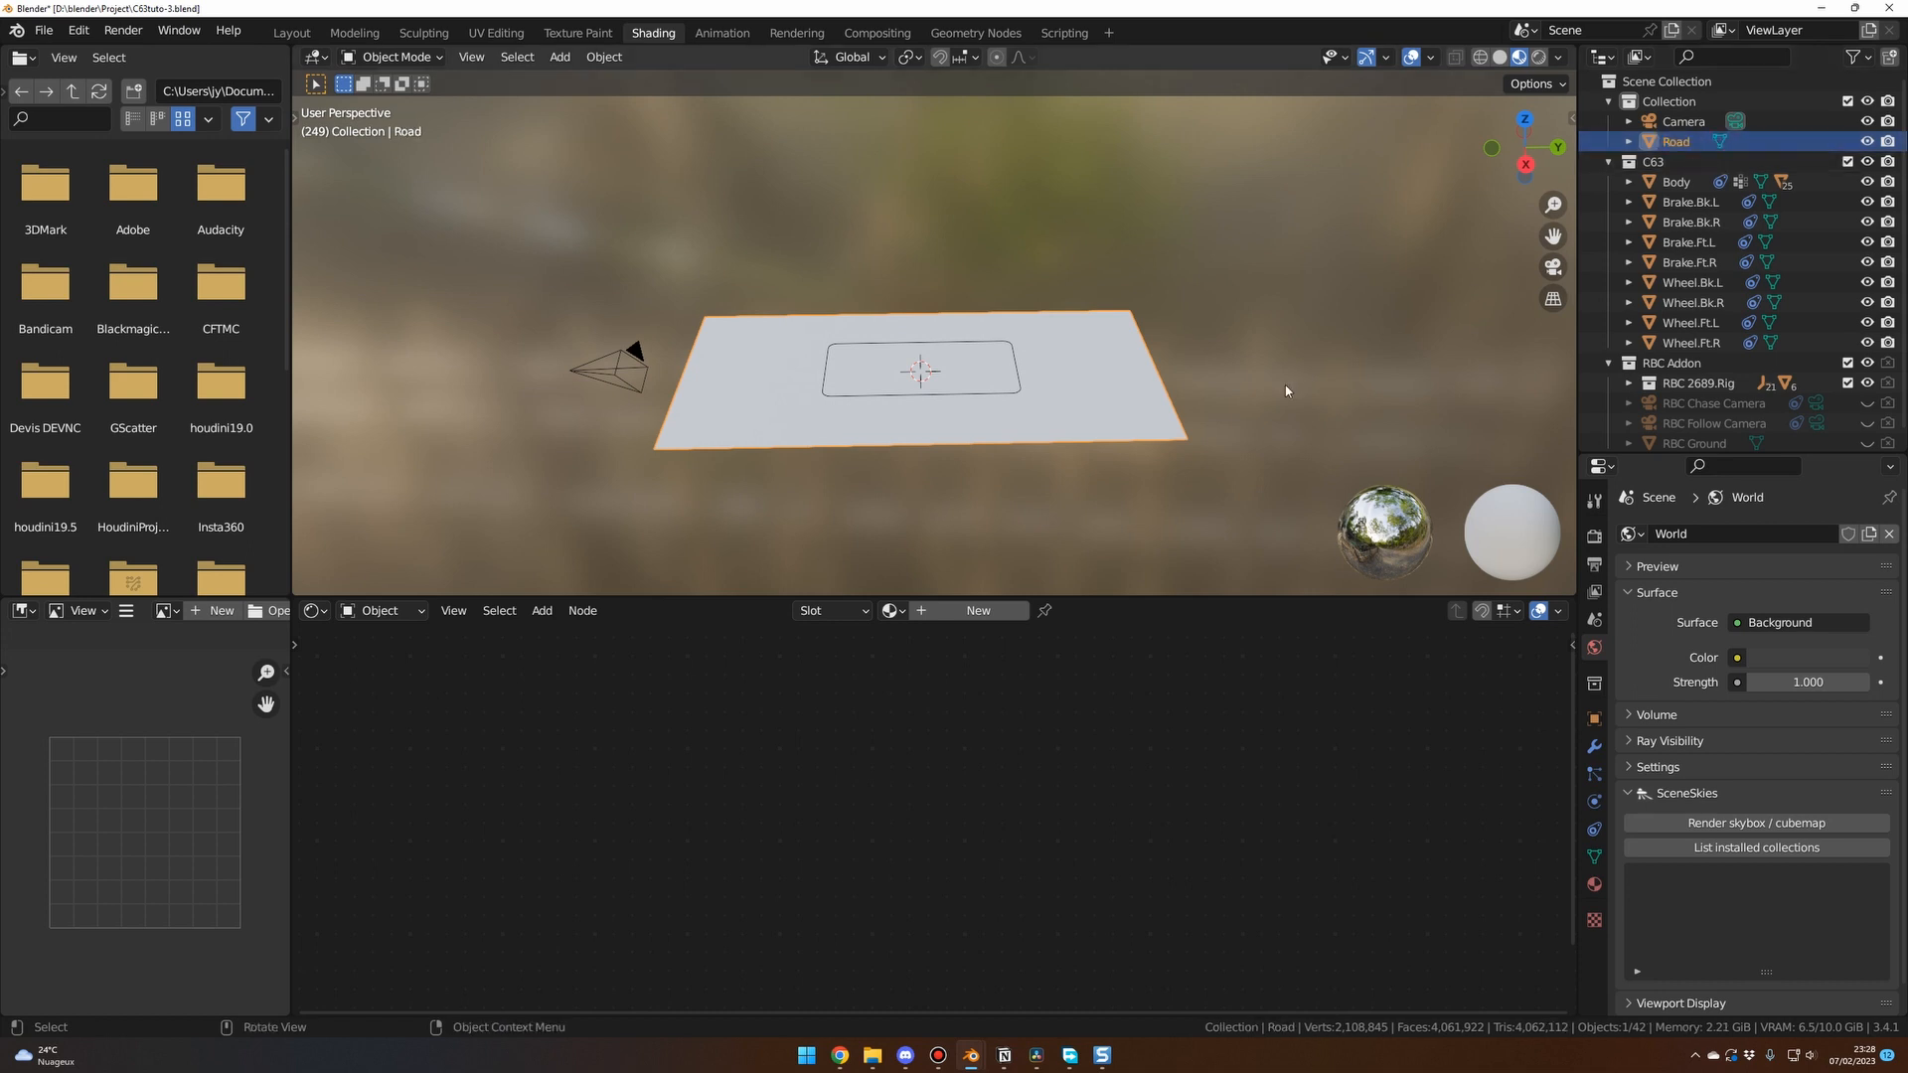
Create a new material for the Road plane.
{"action": "middle_click_drag", "start_coordinate": [1285, 385], "coordinate": [1251, 447]}
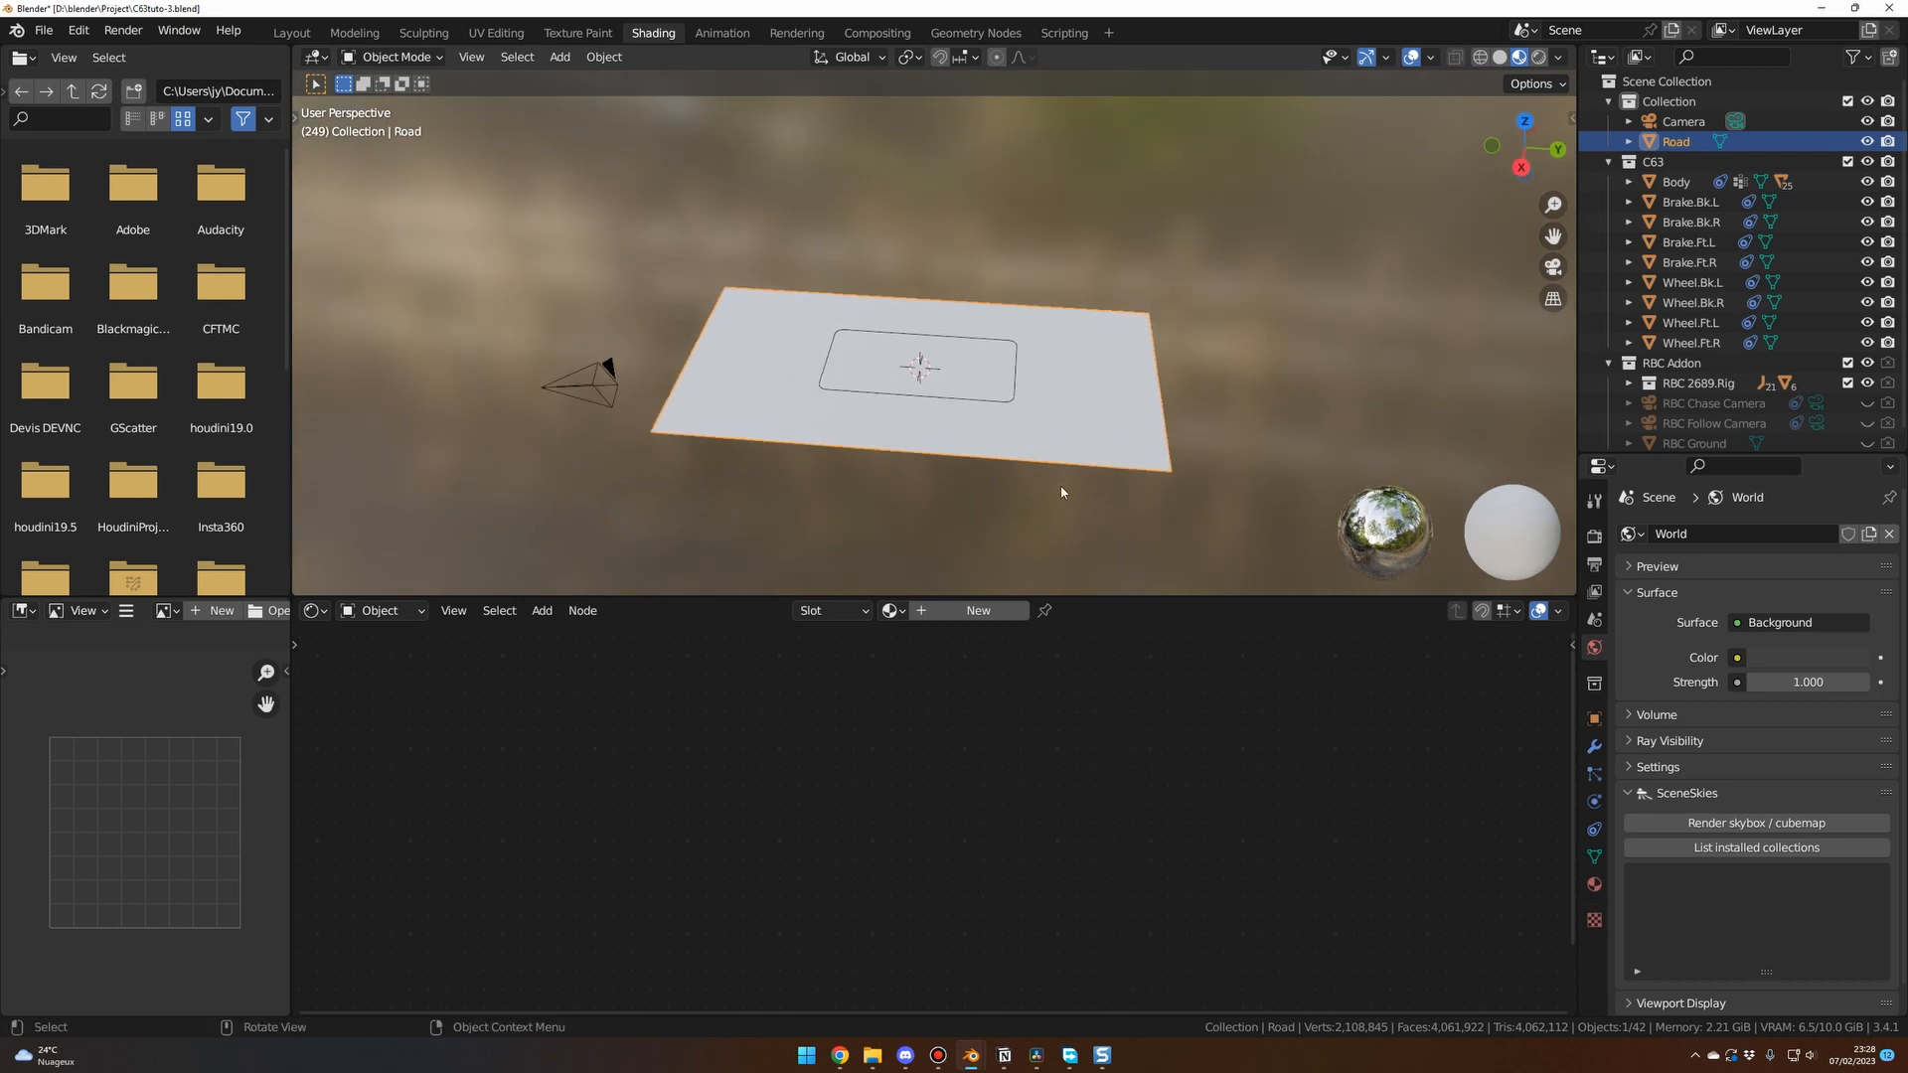
{"action": "middle_click_drag", "start_coordinate": [1059, 487], "coordinate": [1013, 510]}
{"action": "left_click", "coordinate": [969, 611]}
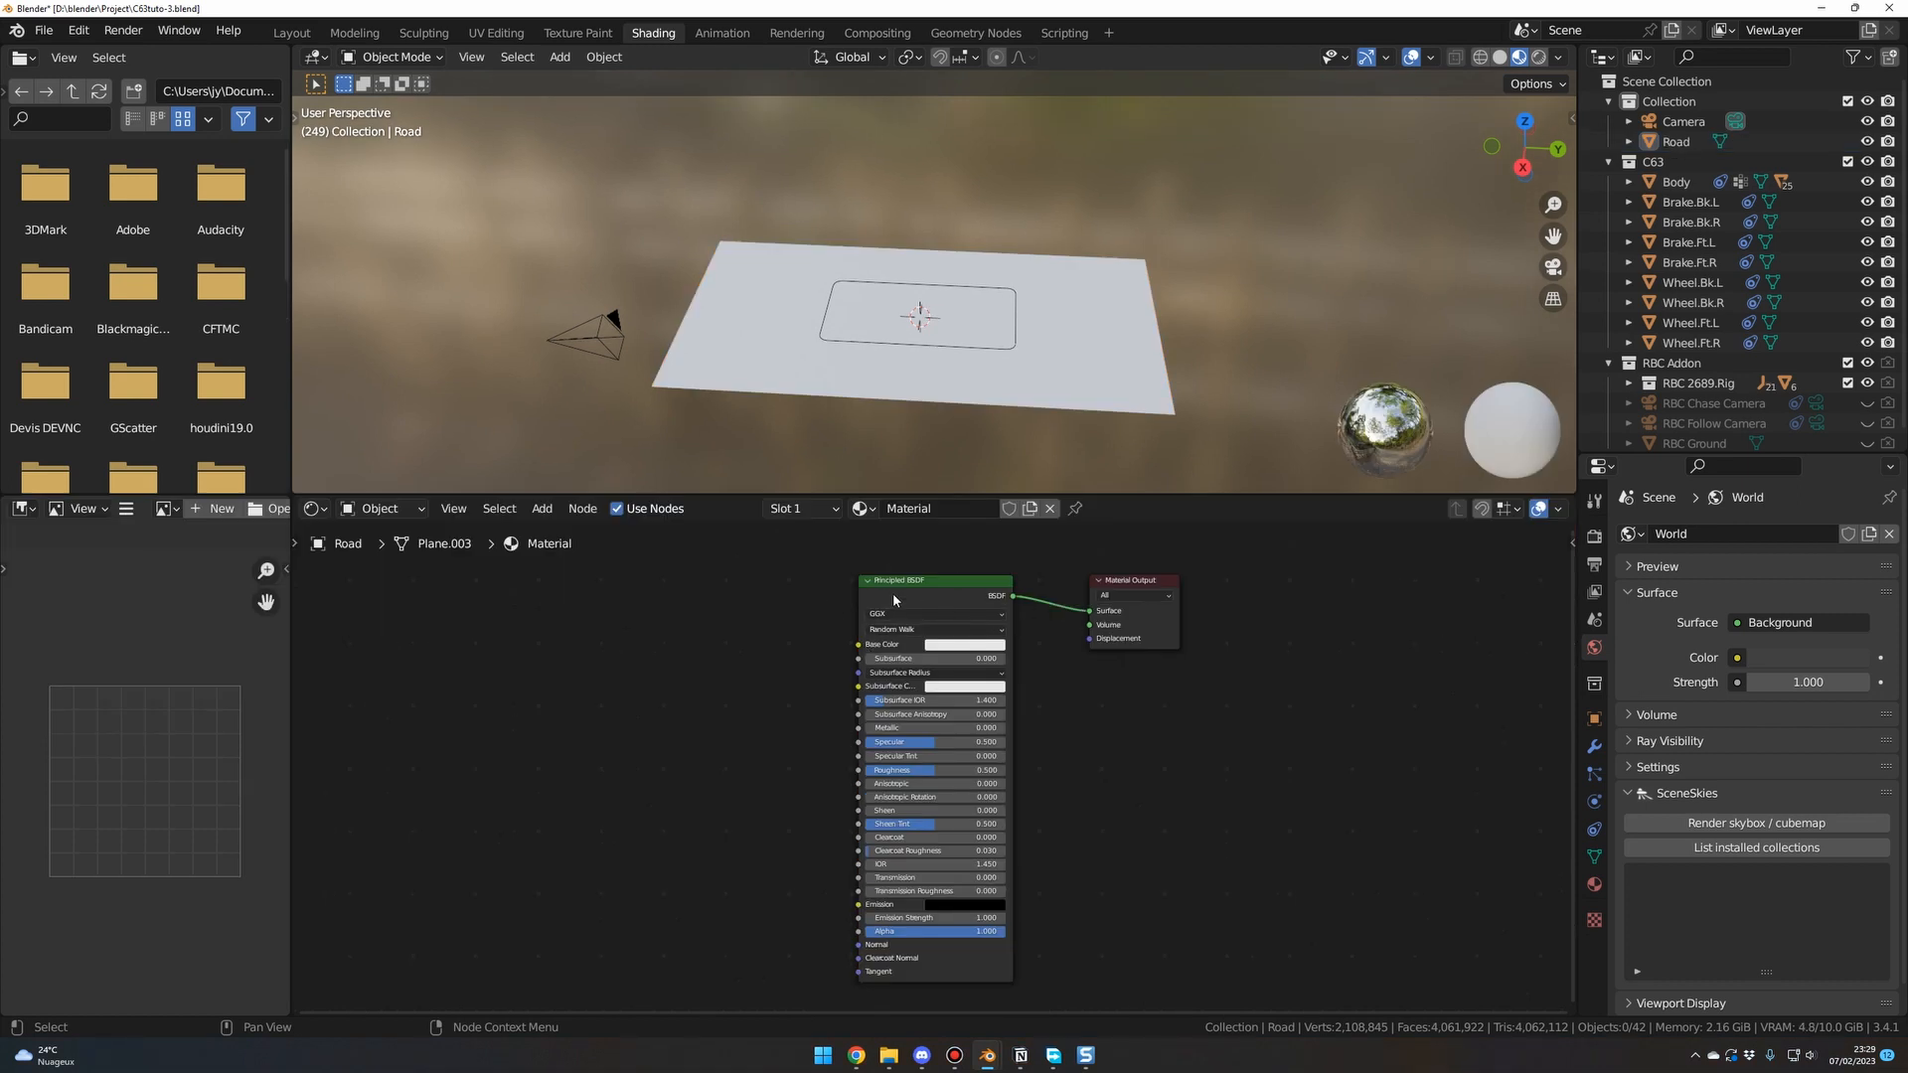
From the Road texture folder in File Explorer, add Two_lane_road_wet_01_4K_Base_Color.png as an image texture node in the Road material.
{"action": "left_click_drag", "start_coordinate": [1907, 224], "coordinate": [977, 278]}
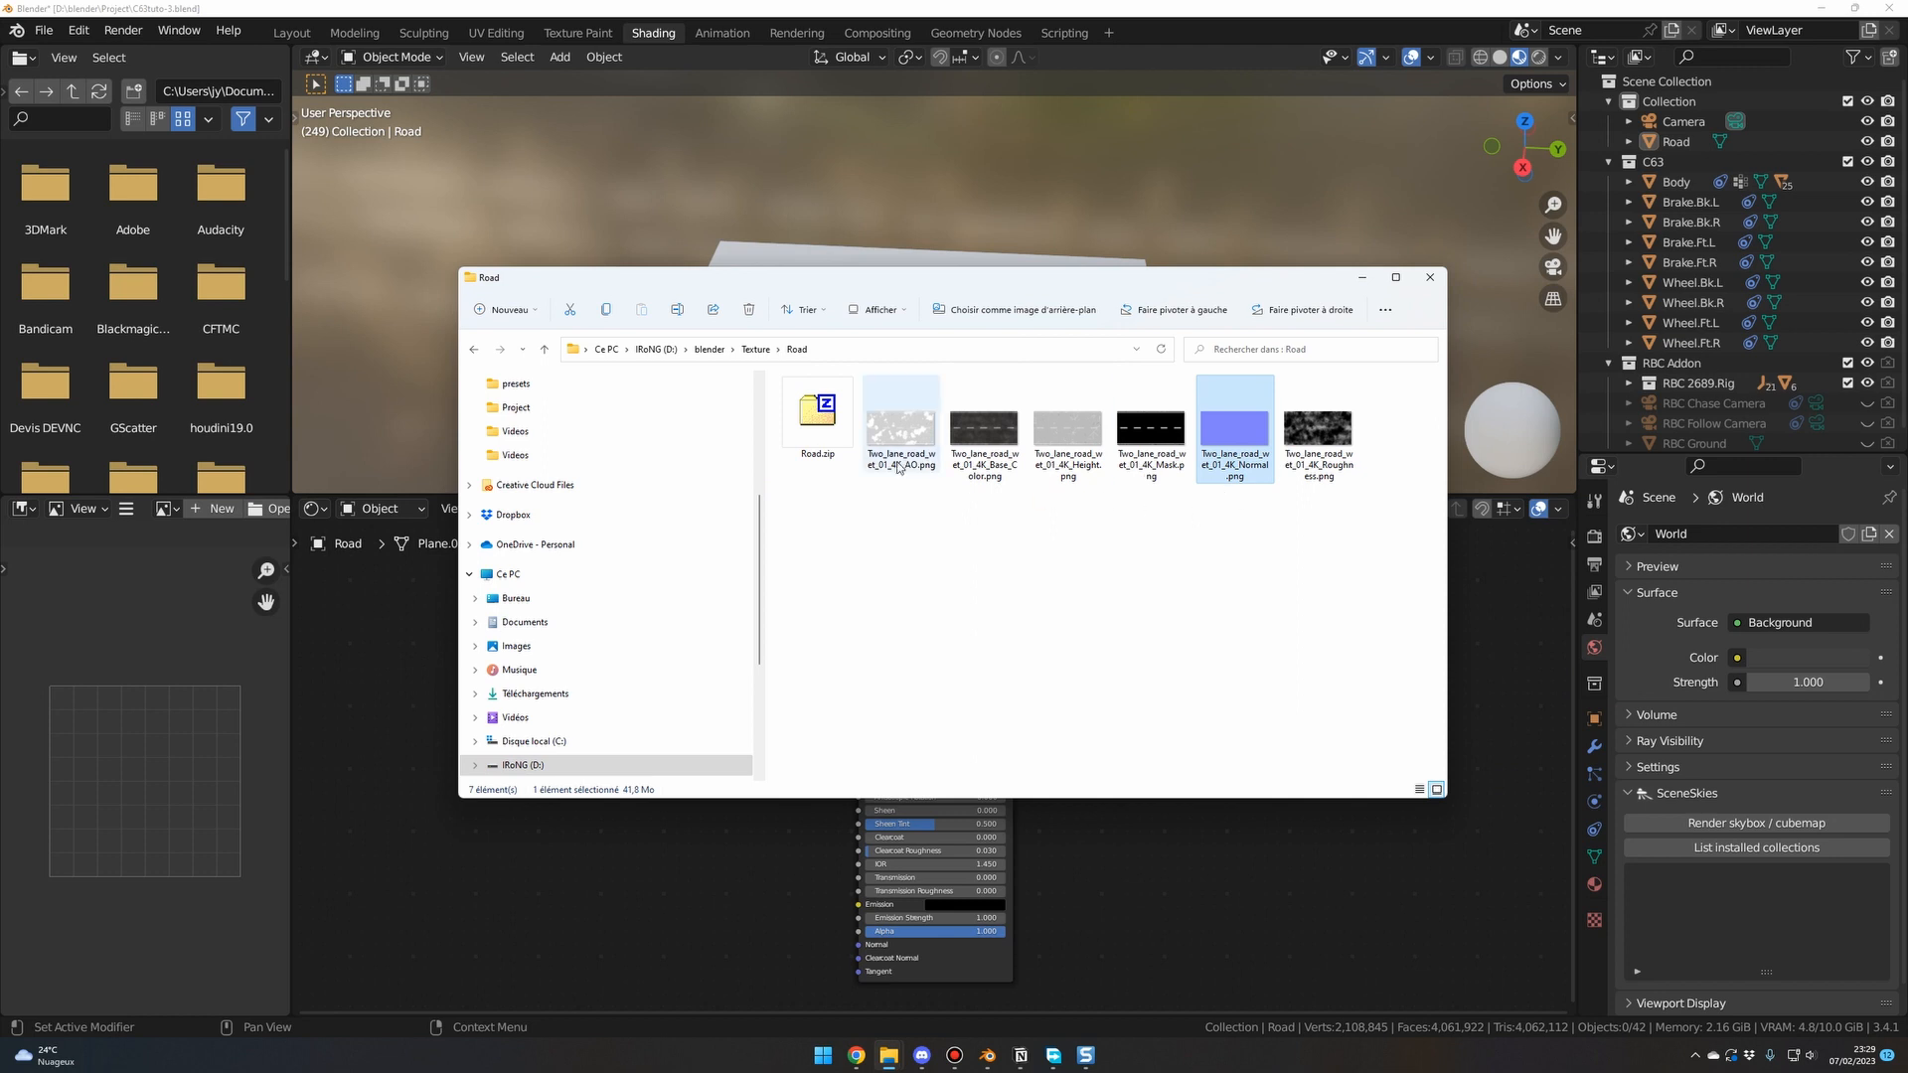
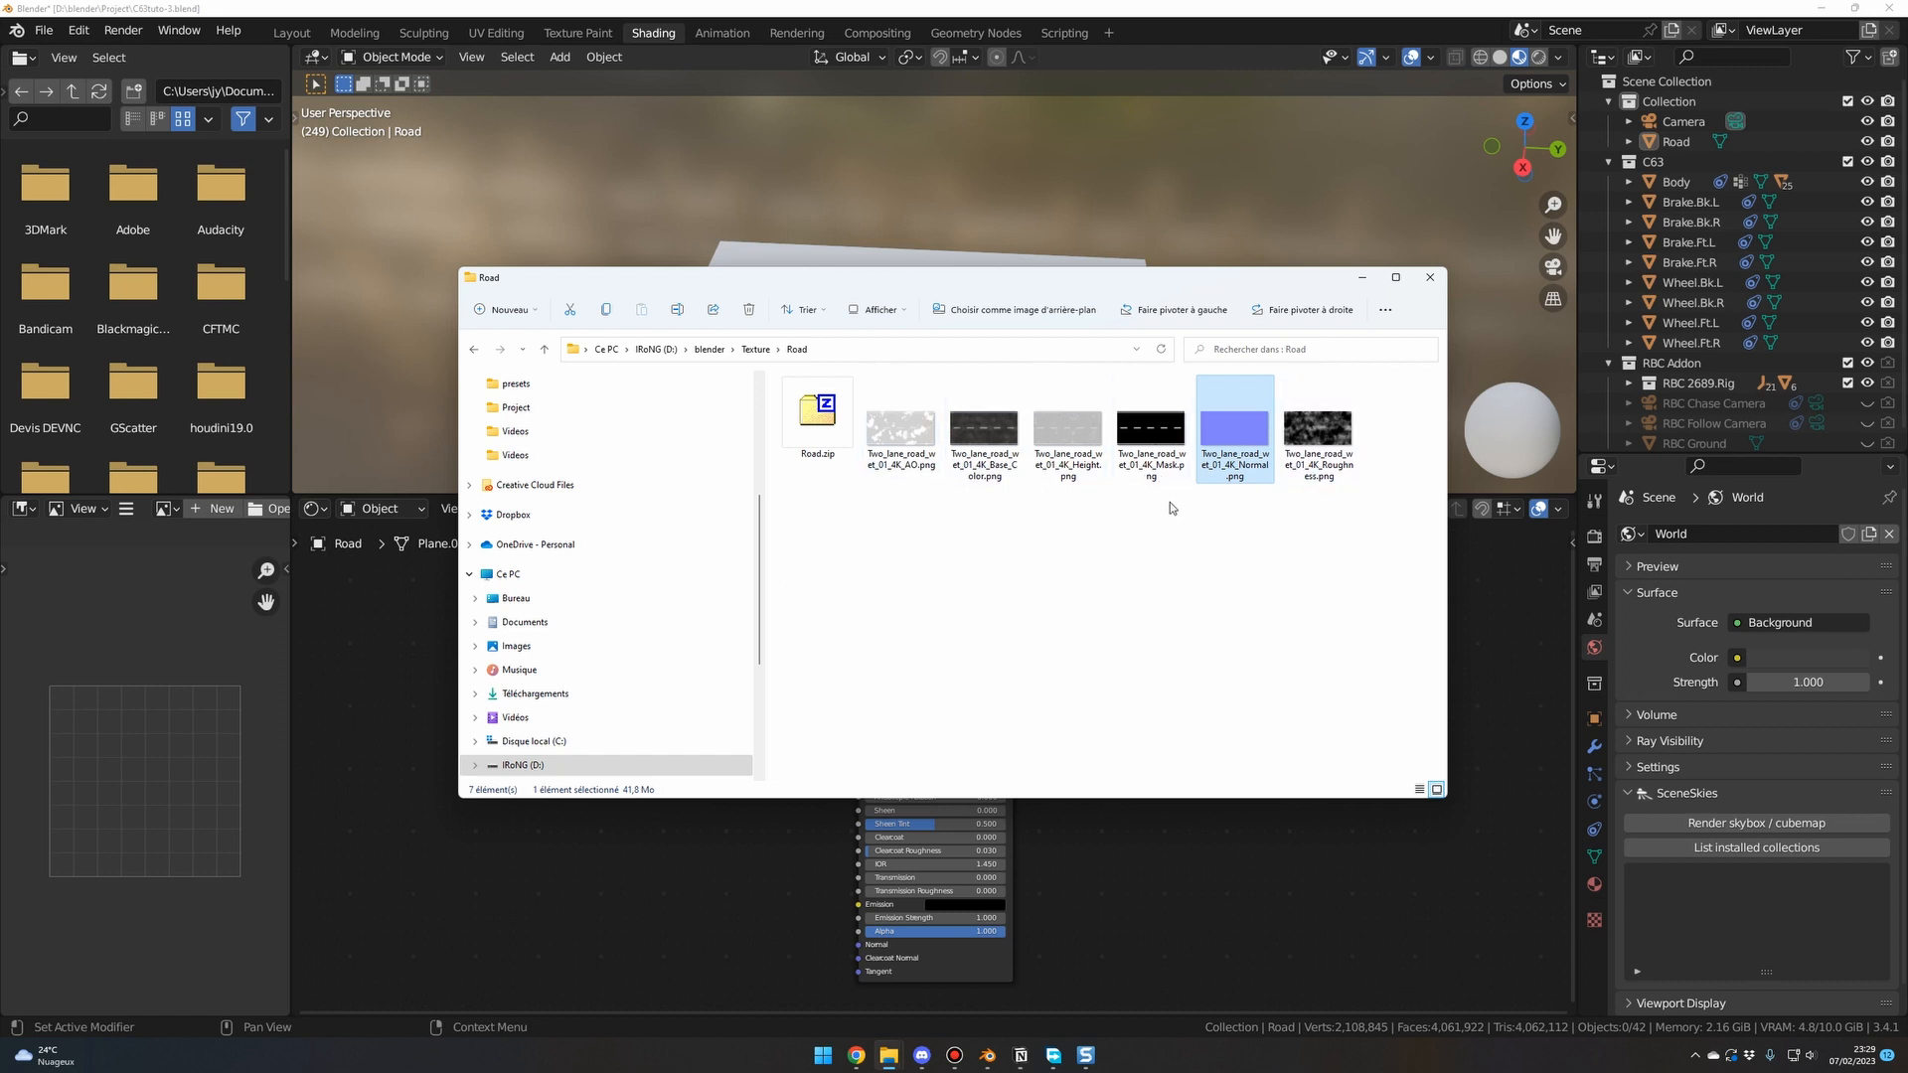
{"action": "left_click_drag", "start_coordinate": [930, 294], "coordinate": [1107, 189]}
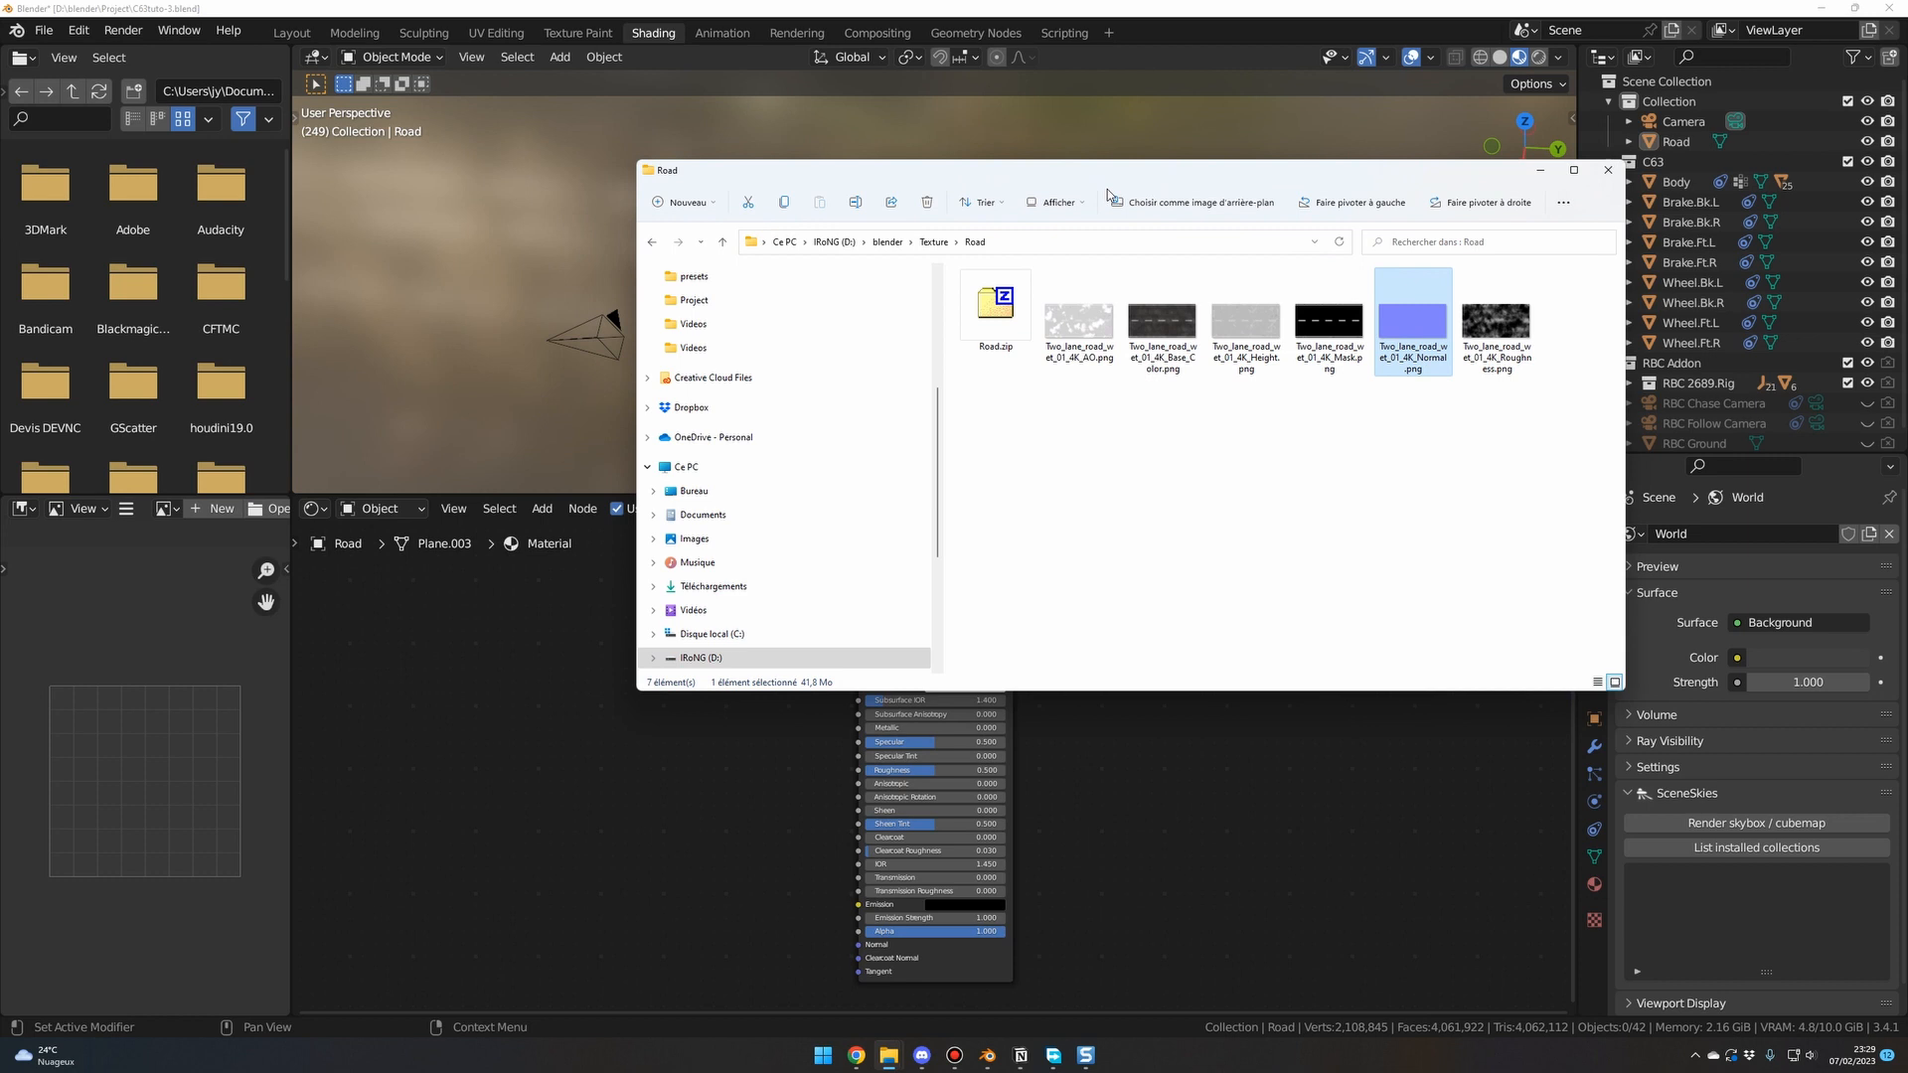
{"action": "left_click", "coordinate": [1286, 438]}
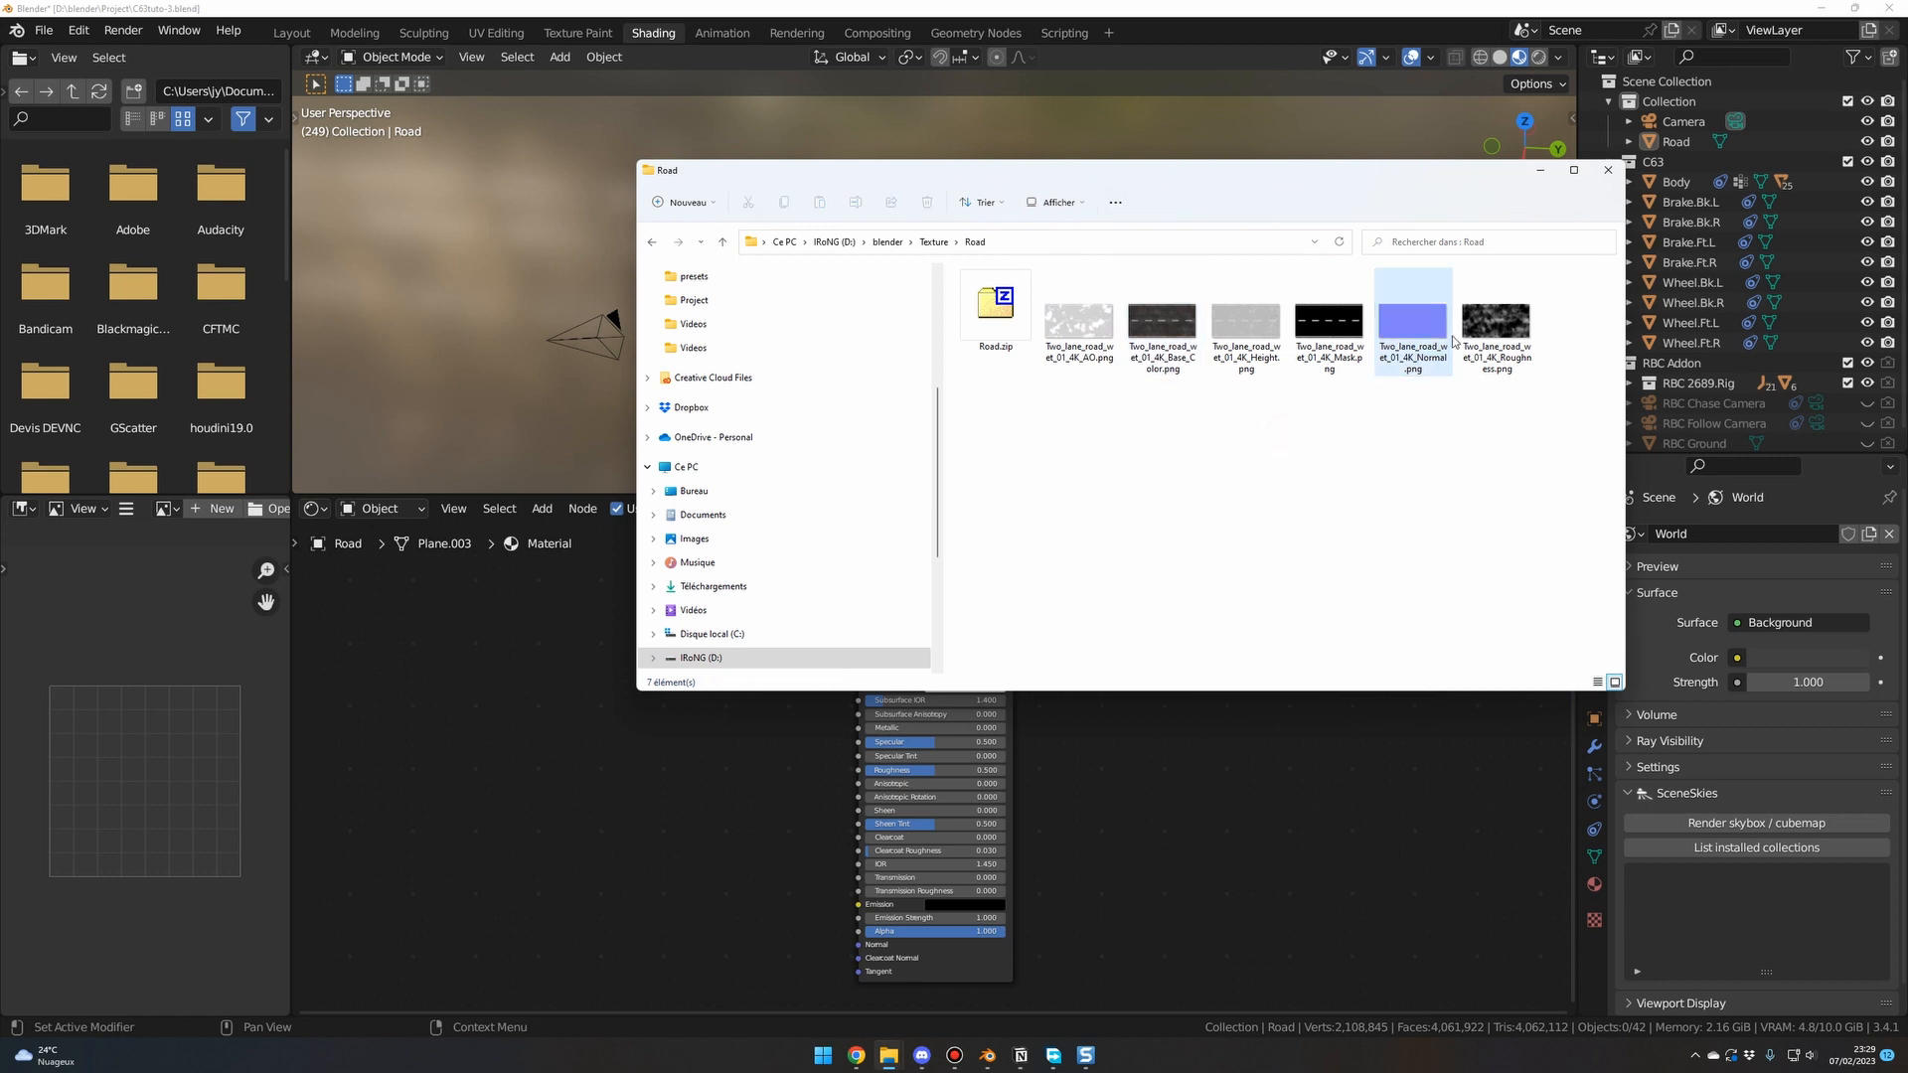
{"action": "left_click", "coordinate": [1179, 368]}
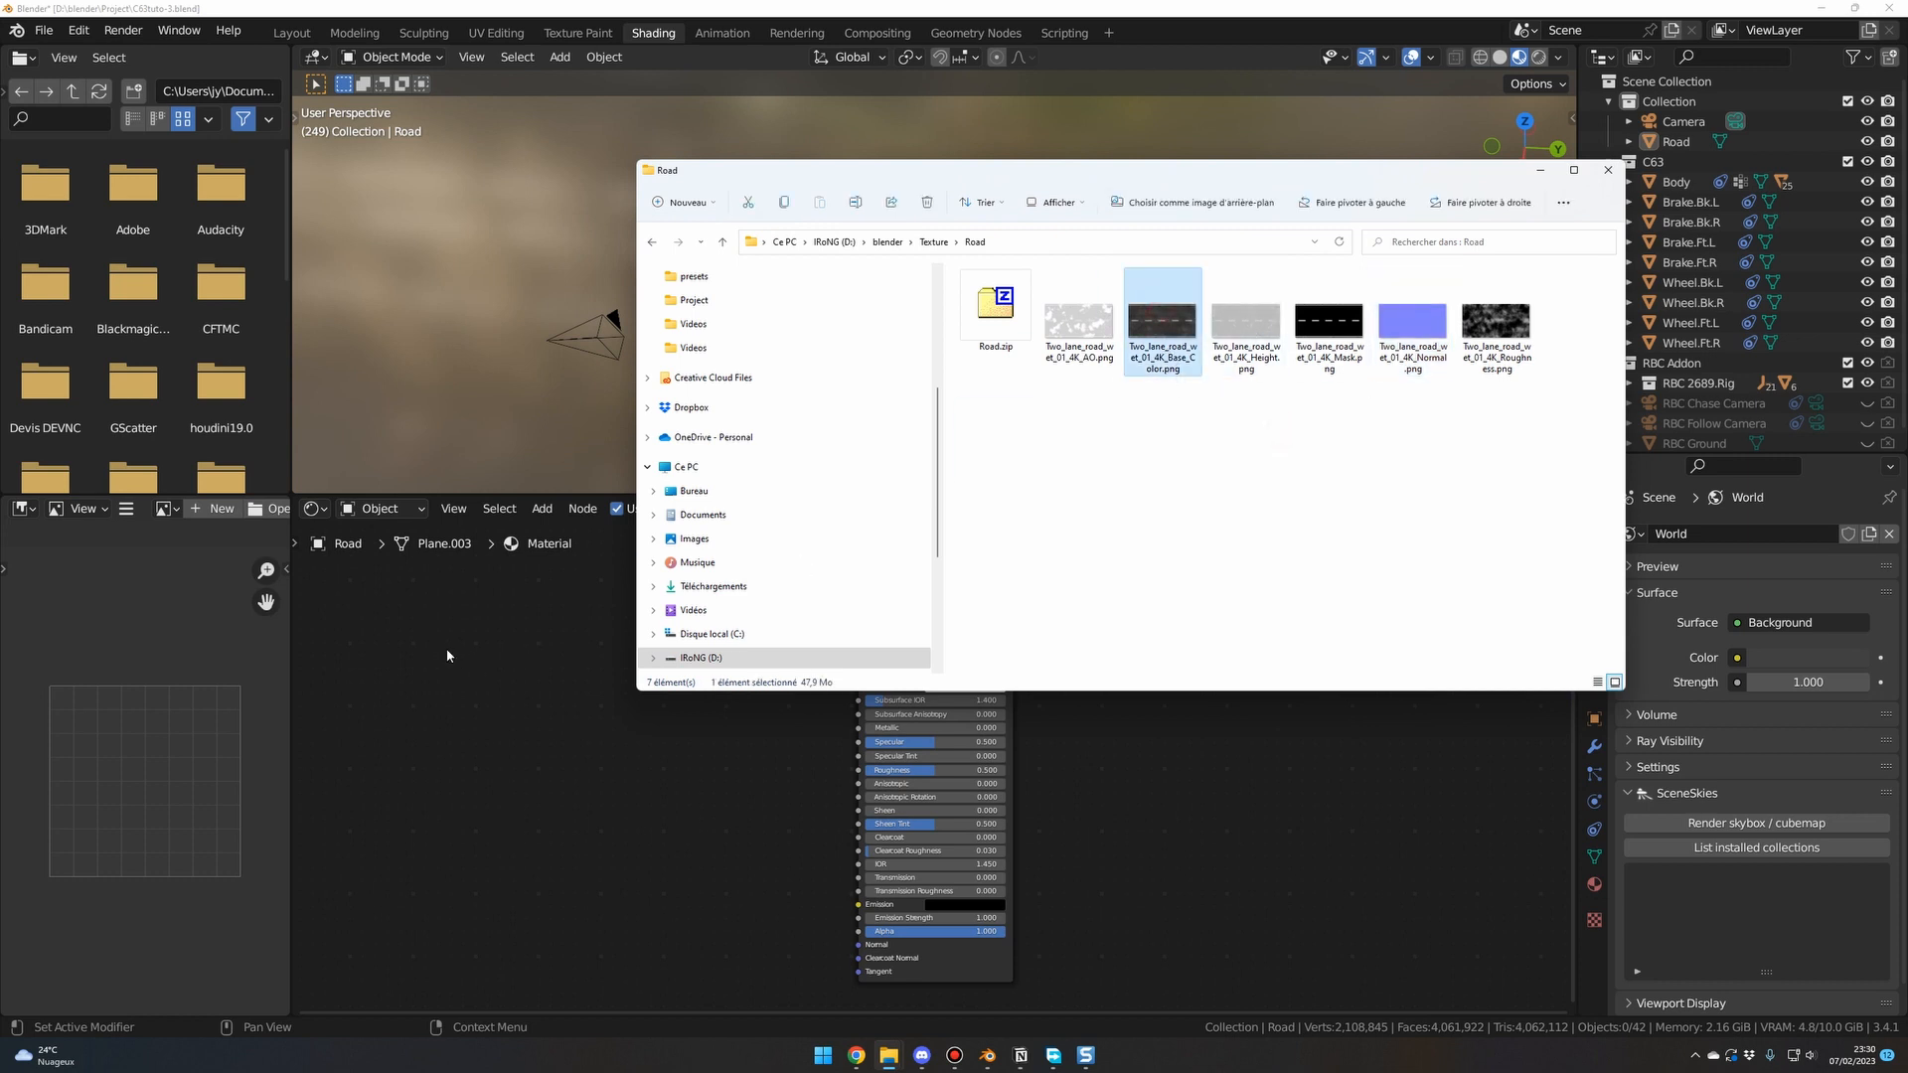
{"action": "left_click_drag", "start_coordinate": [447, 652], "coordinate": [403, 618]}
{"action": "key", "text": "alt+Tab"}
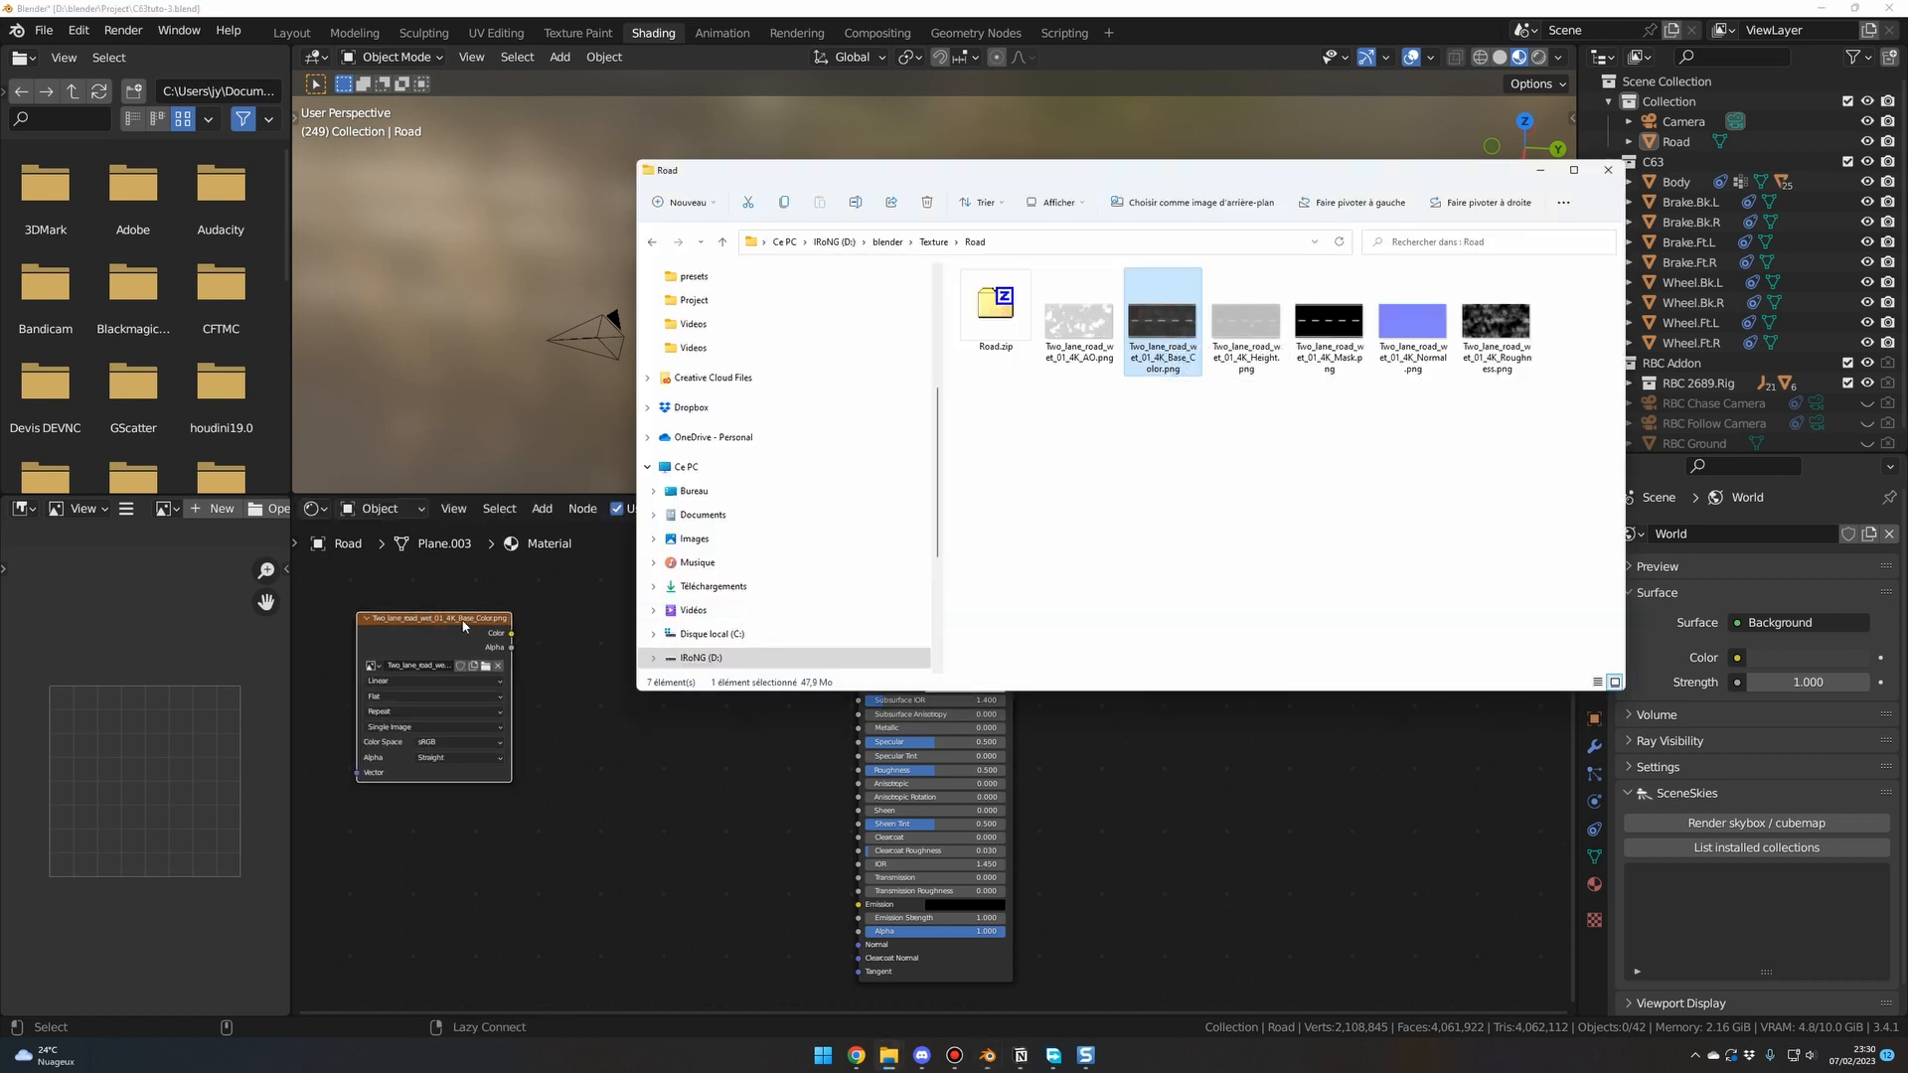
{"action": "left_click_drag", "start_coordinate": [491, 620], "coordinate": [492, 607]}
{"action": "key", "text": "alt+Tab"}
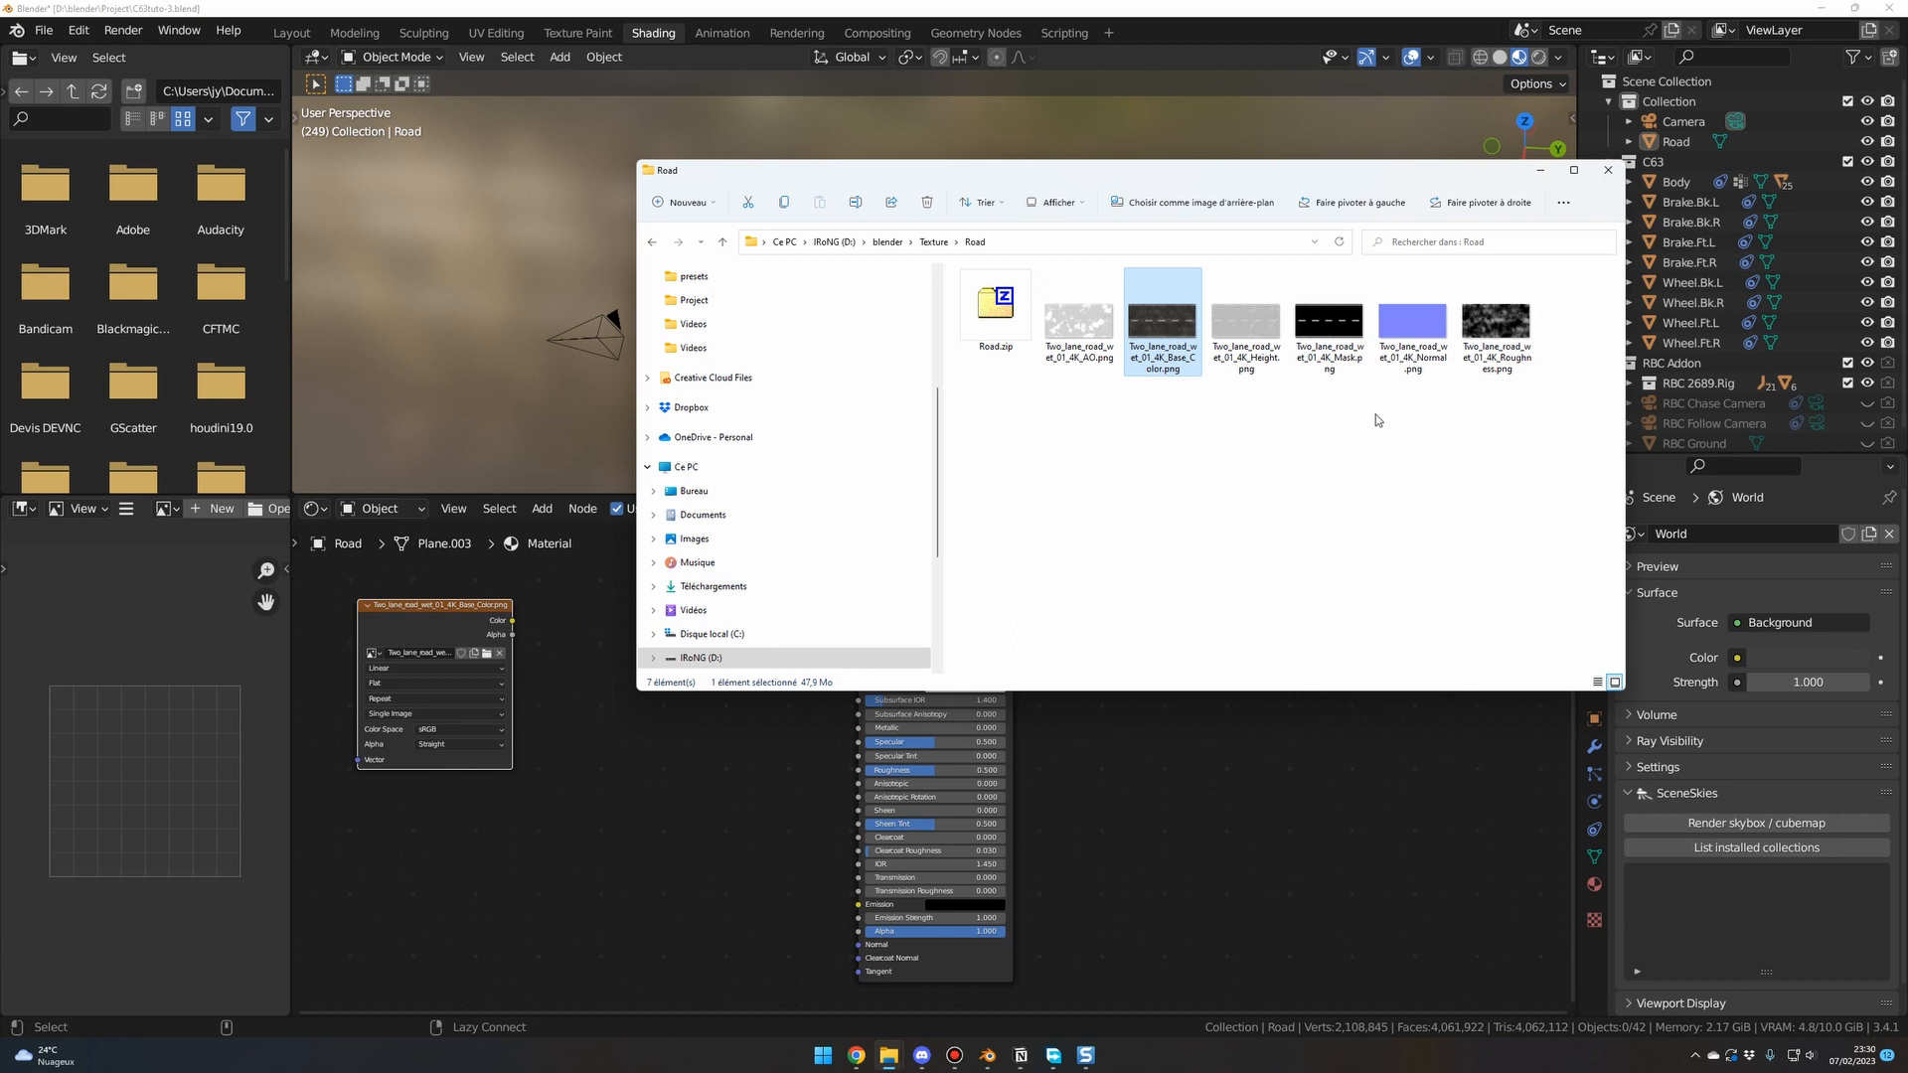
Add the Two_lane_road_wet_01_4K Normal and Roughness images as texture nodes below the base color node, and return to Blender.
{"action": "left_click_drag", "start_coordinate": [1396, 375], "coordinate": [397, 941]}
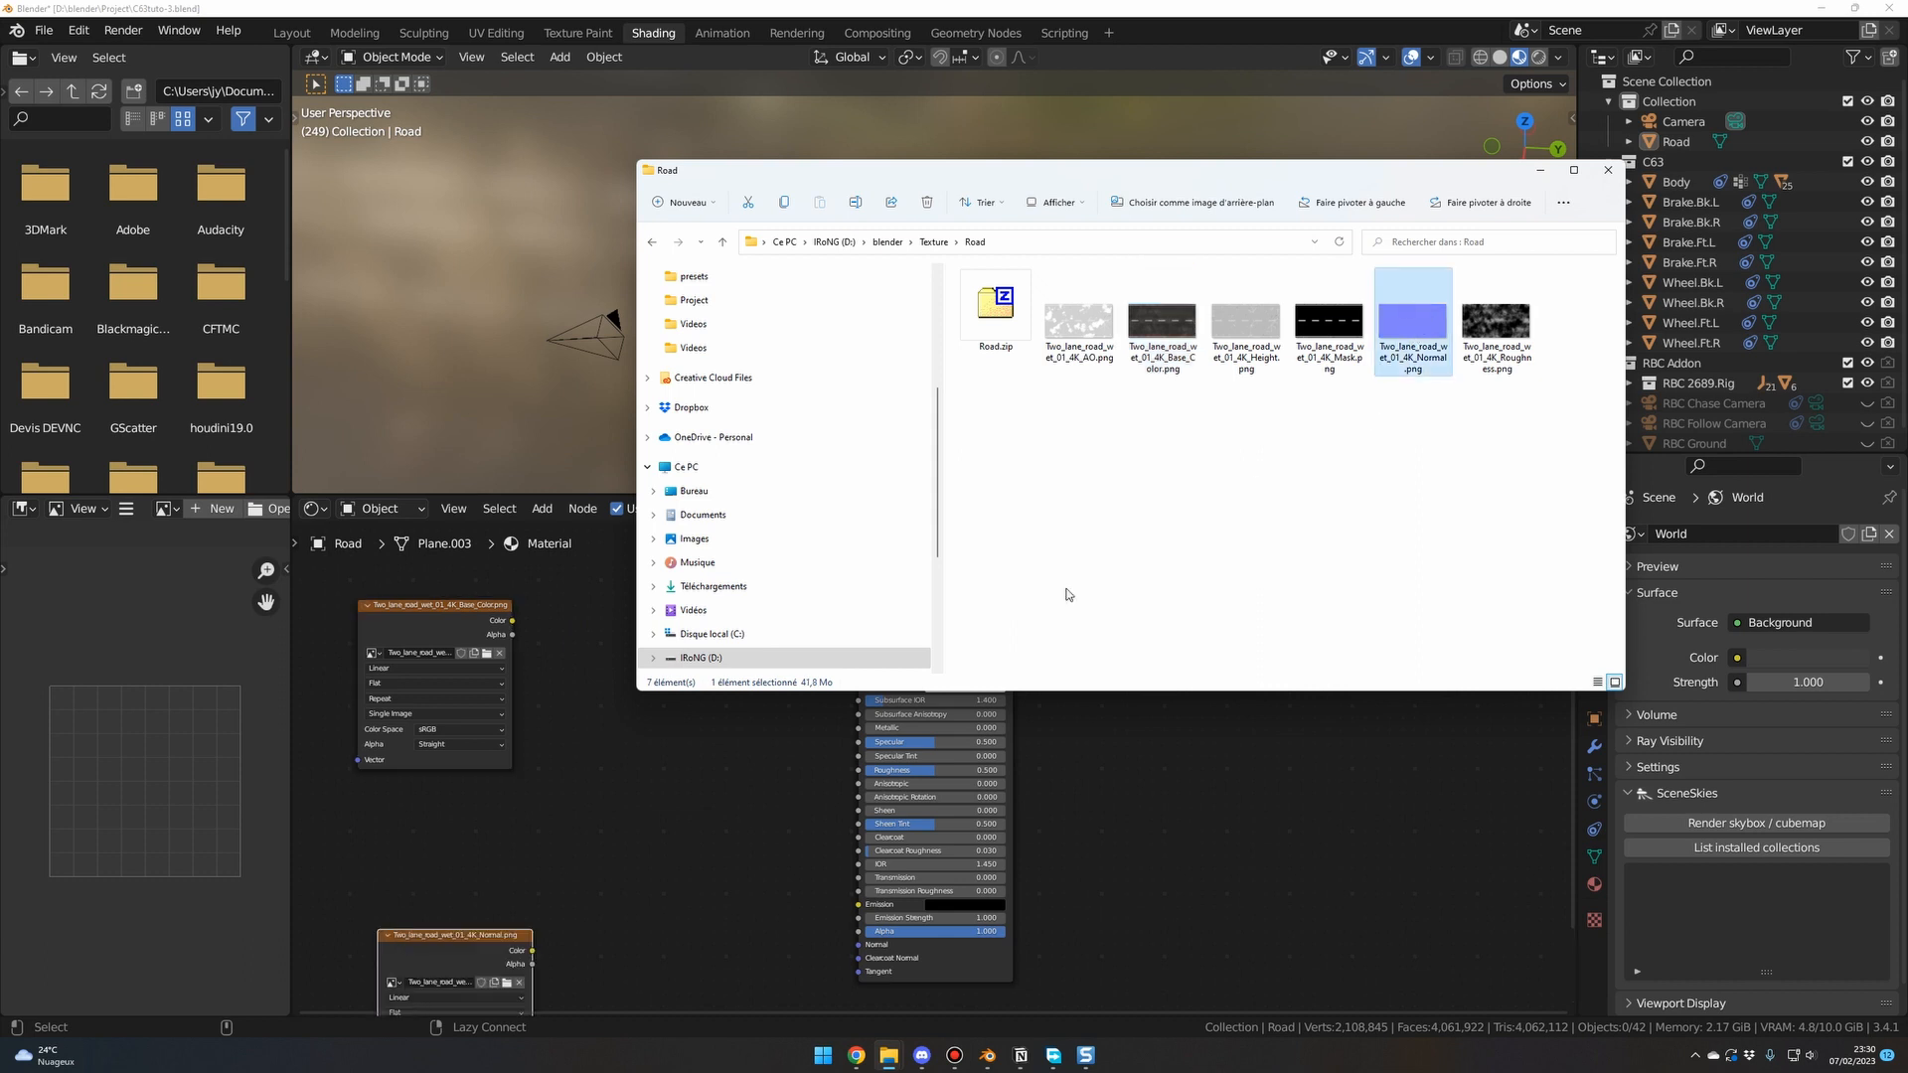
{"action": "left_click", "coordinate": [1496, 326]}
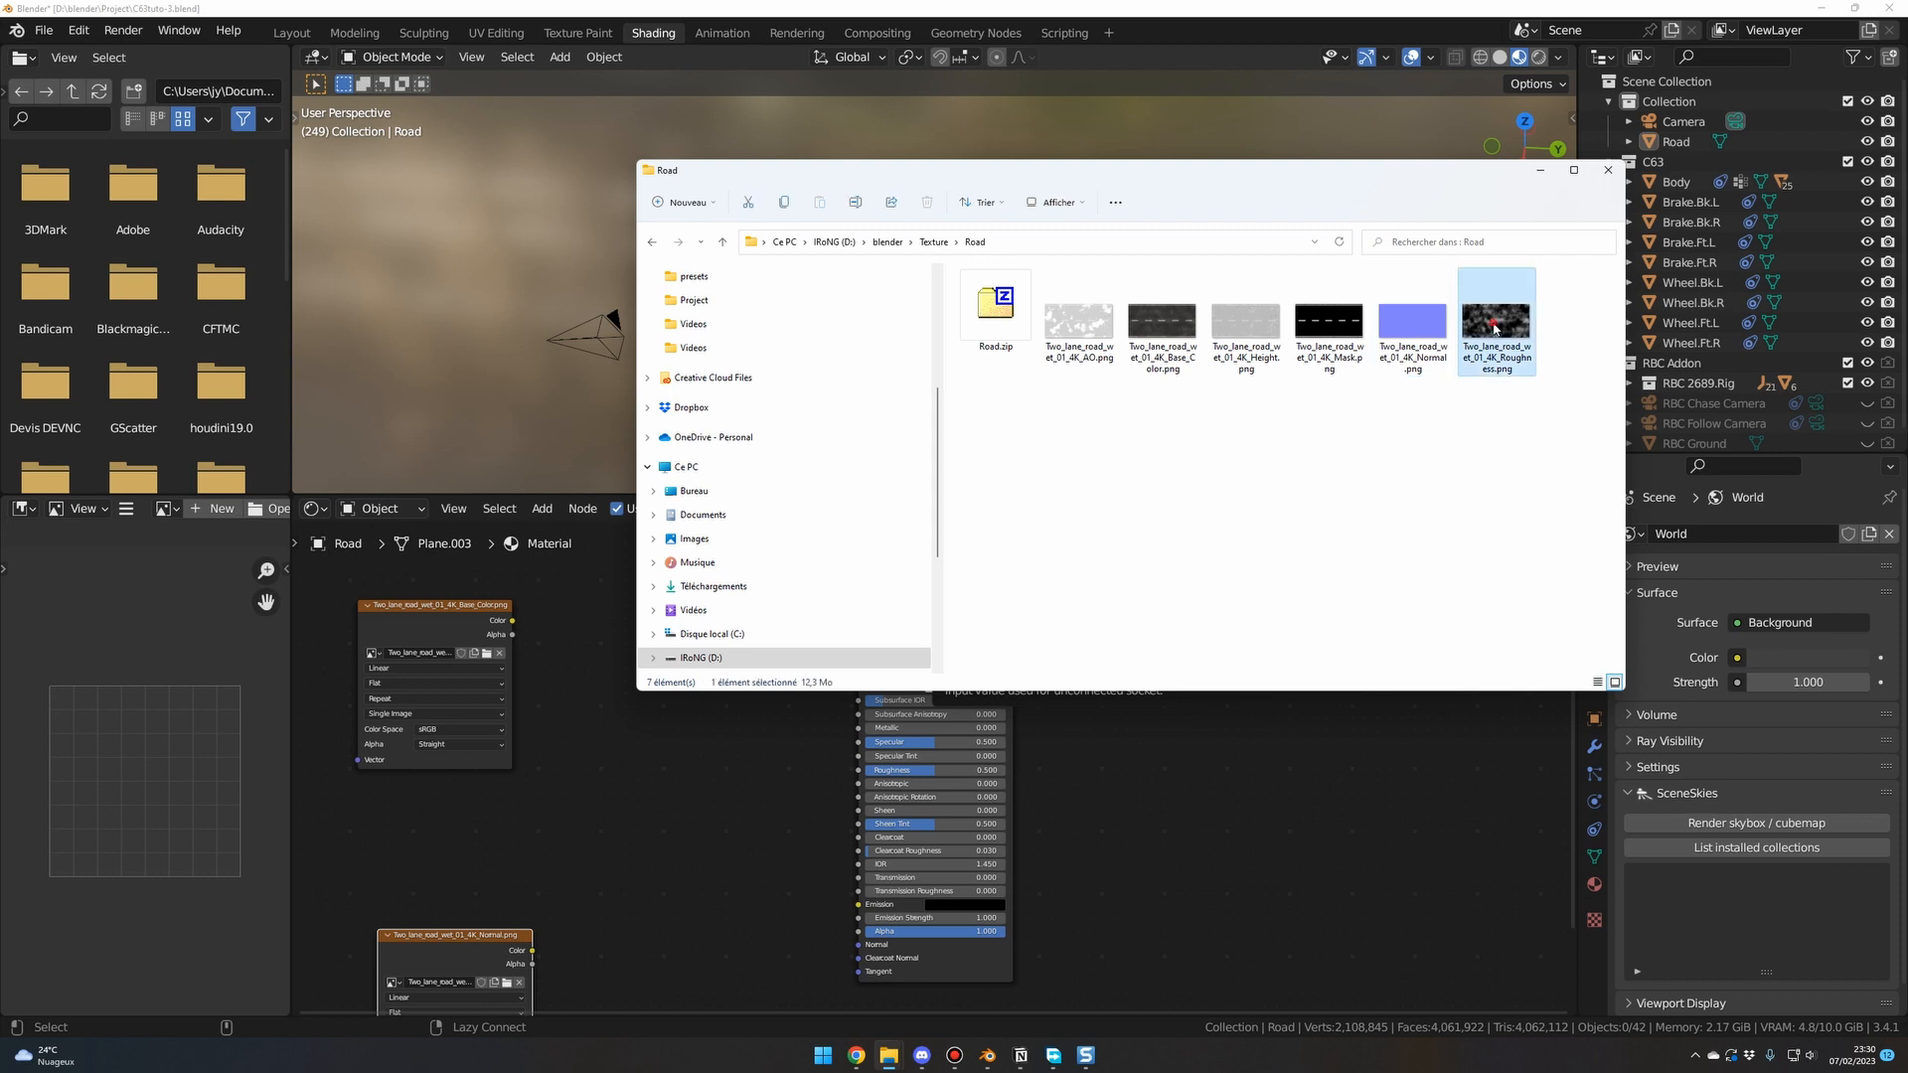
{"action": "left_click_drag", "start_coordinate": [1495, 326], "coordinate": [594, 850]}
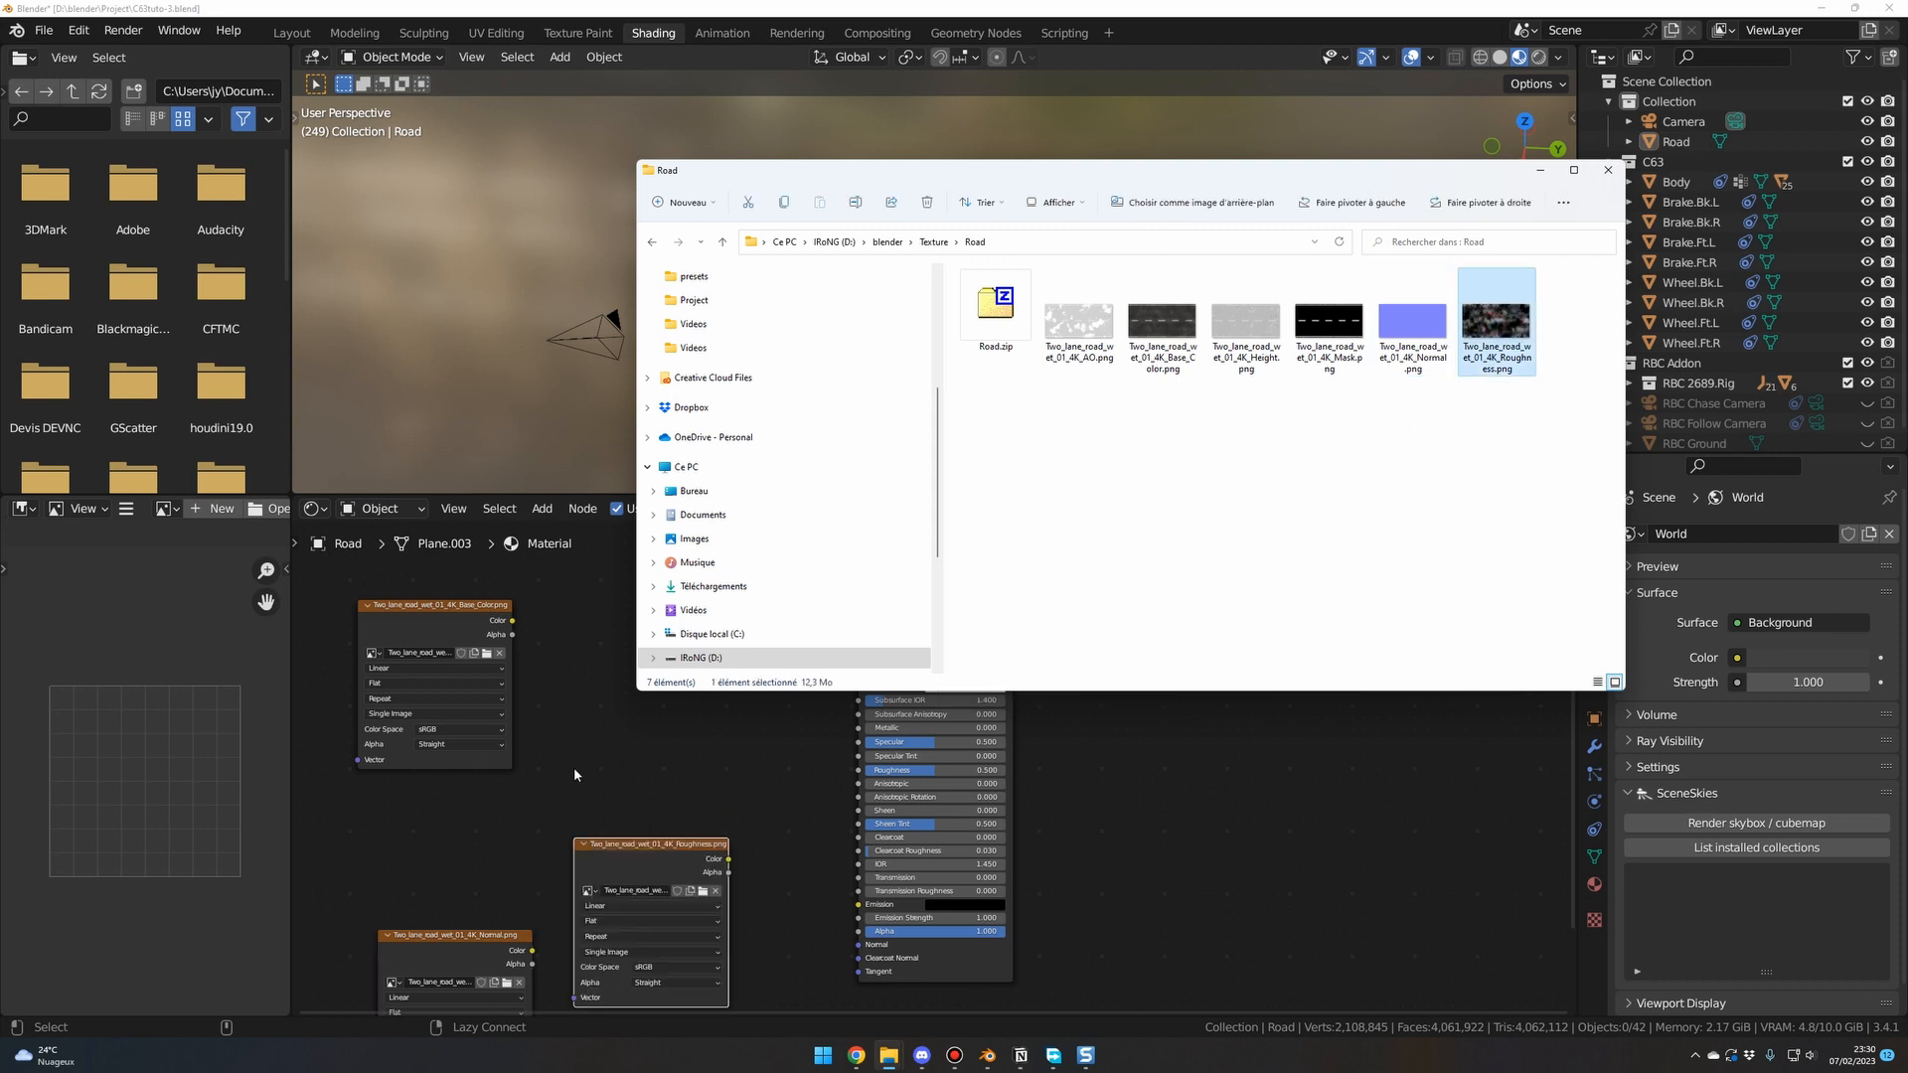
{"action": "left_click", "coordinate": [711, 789]}
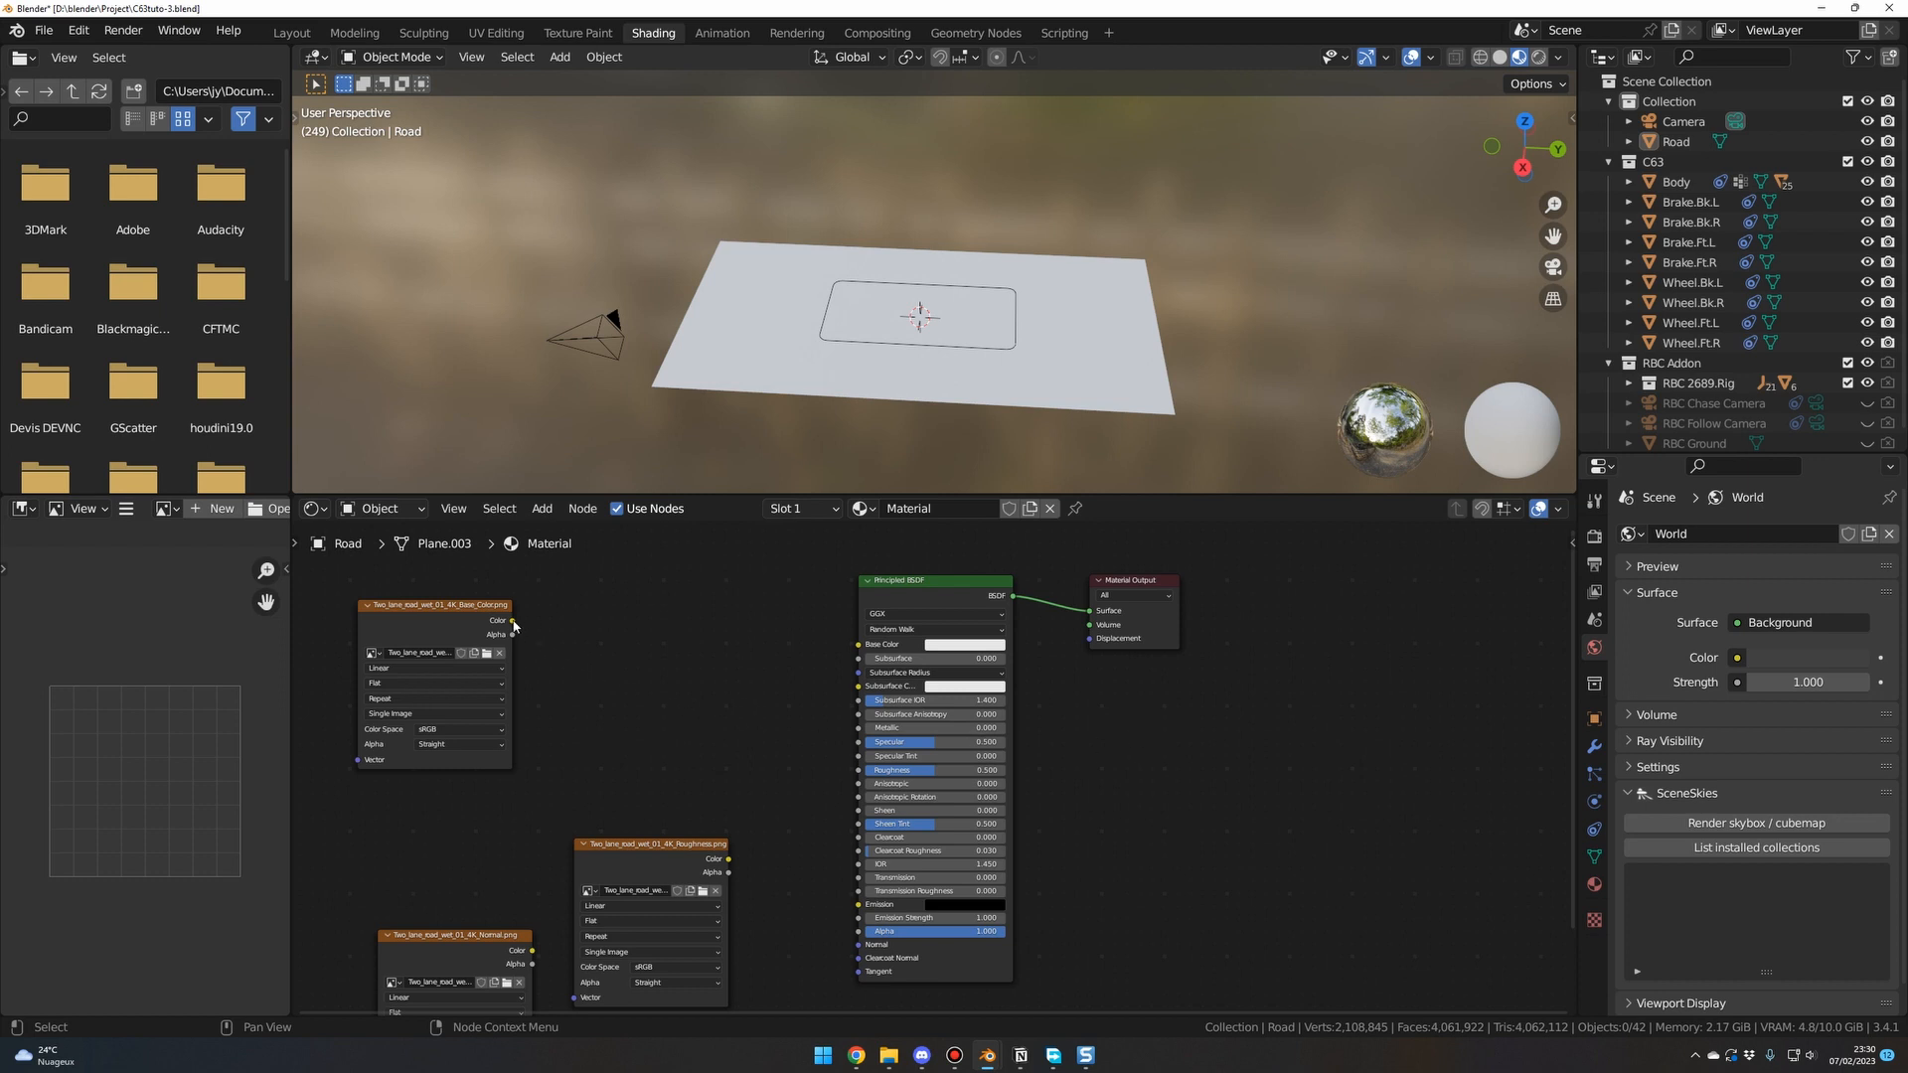
Connect the base color texture to the Principled BSDF's Base Color and the roughness texture, placed beneath it, to Roughness.
{"action": "left_click_drag", "start_coordinate": [513, 623], "coordinate": [855, 651]}
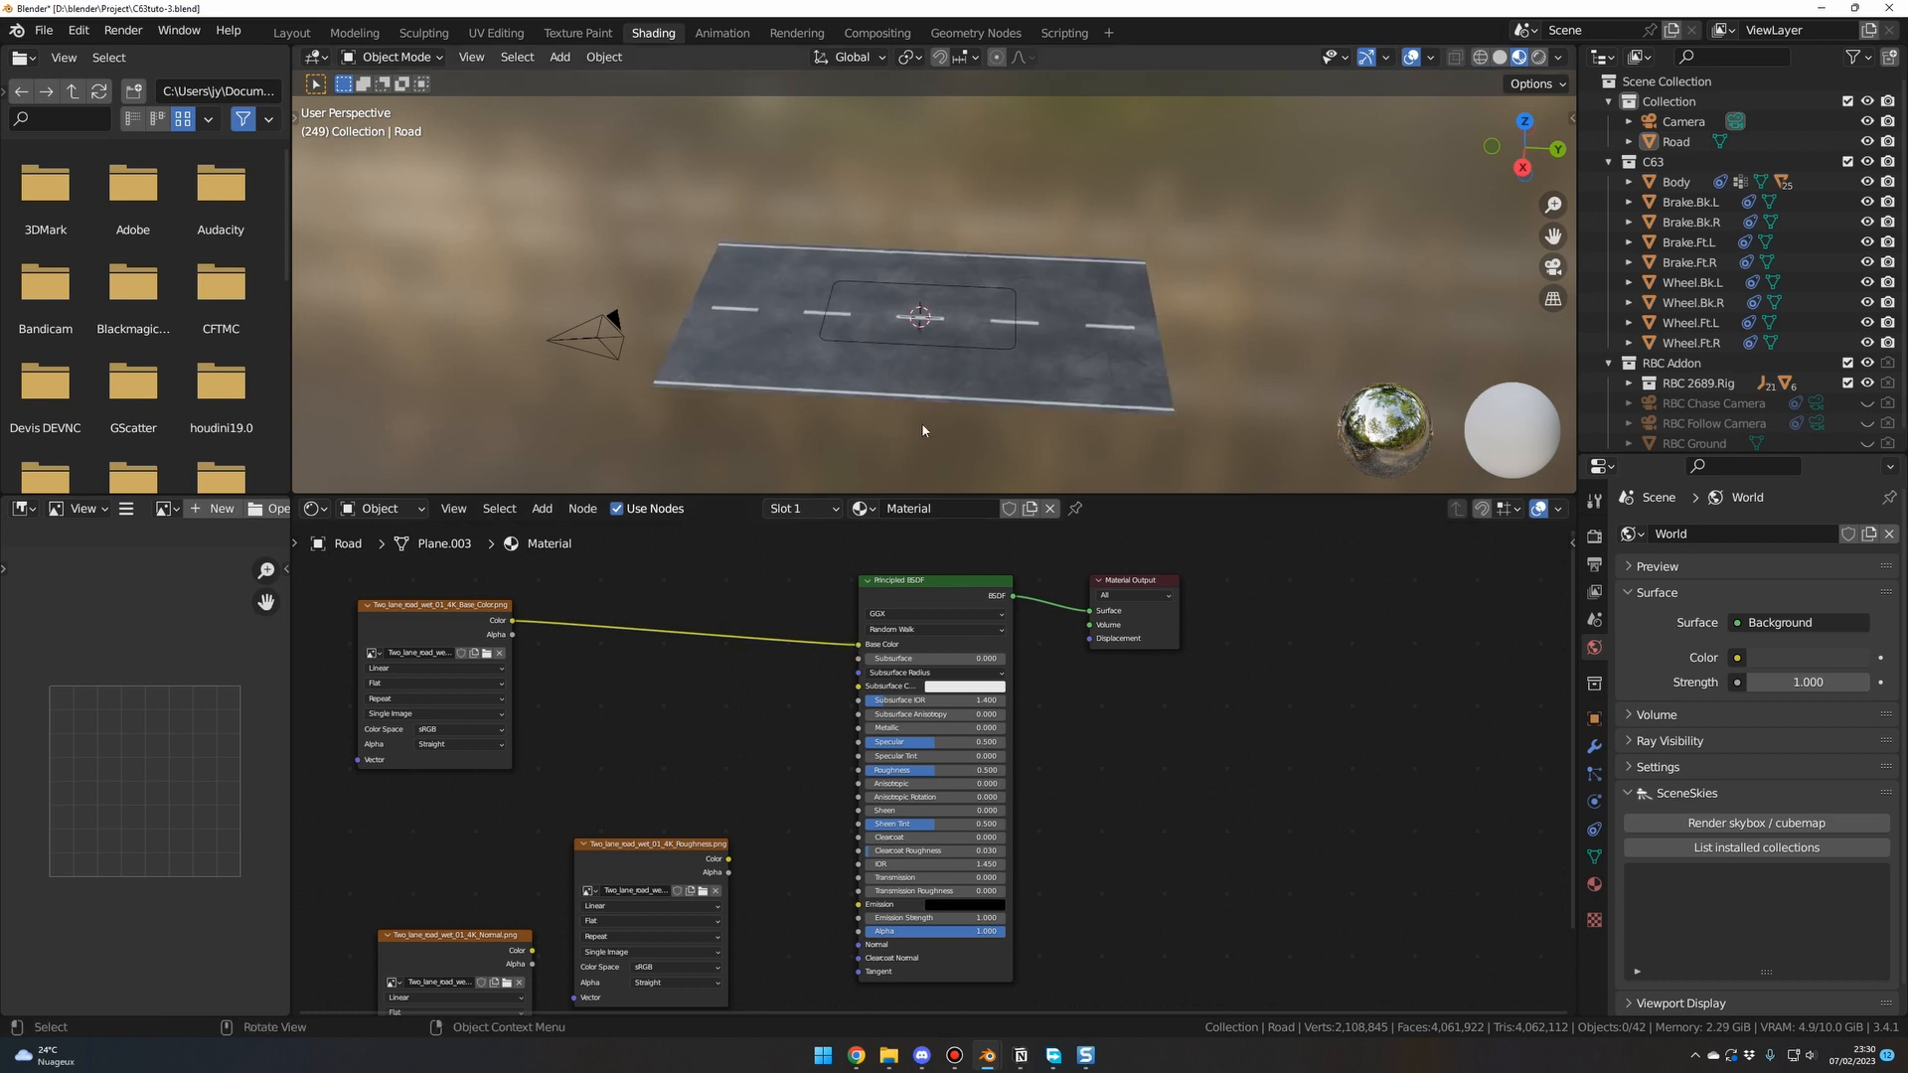
{"action": "middle_click_drag", "start_coordinate": [922, 423], "coordinate": [907, 452]}
{"action": "scroll", "coordinate": [907, 452], "scroll_direction": "up", "scroll_amount": 1}
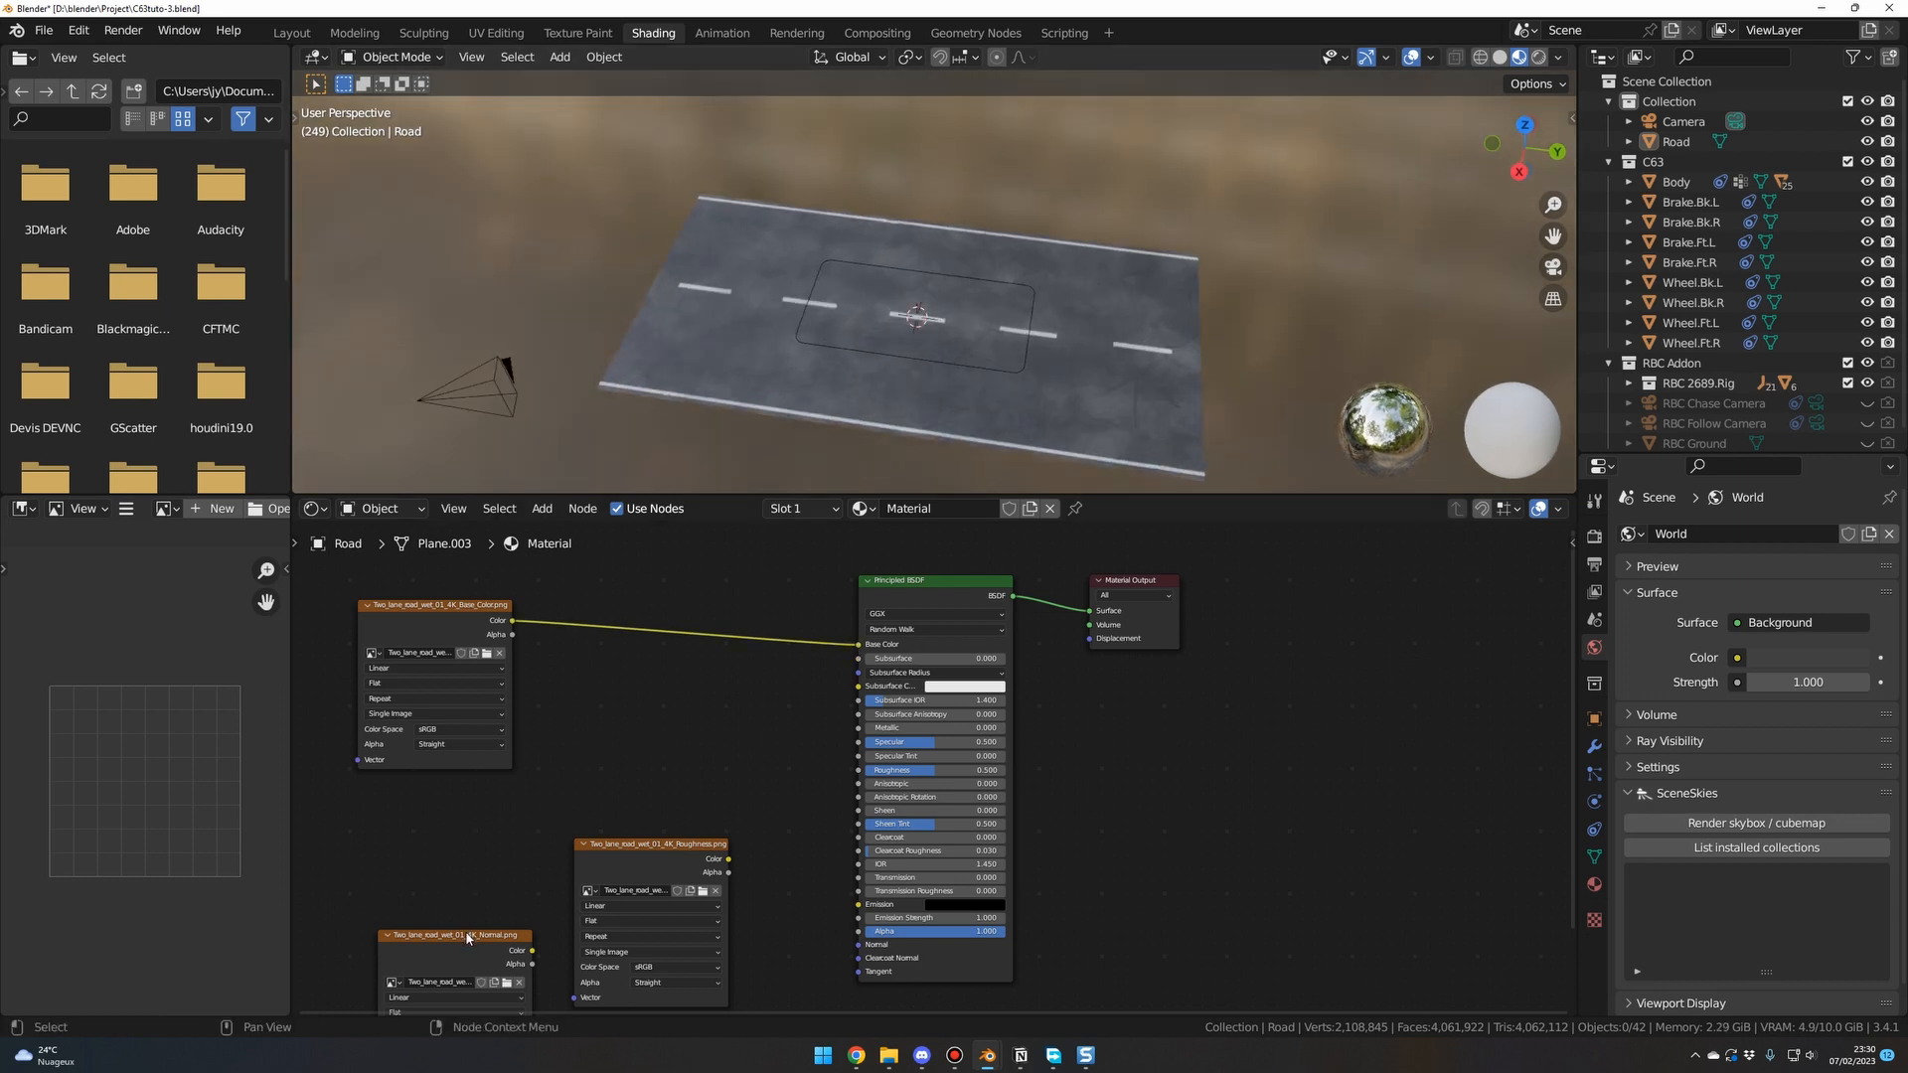
{"action": "left_click_drag", "start_coordinate": [589, 844], "coordinate": [859, 771]}
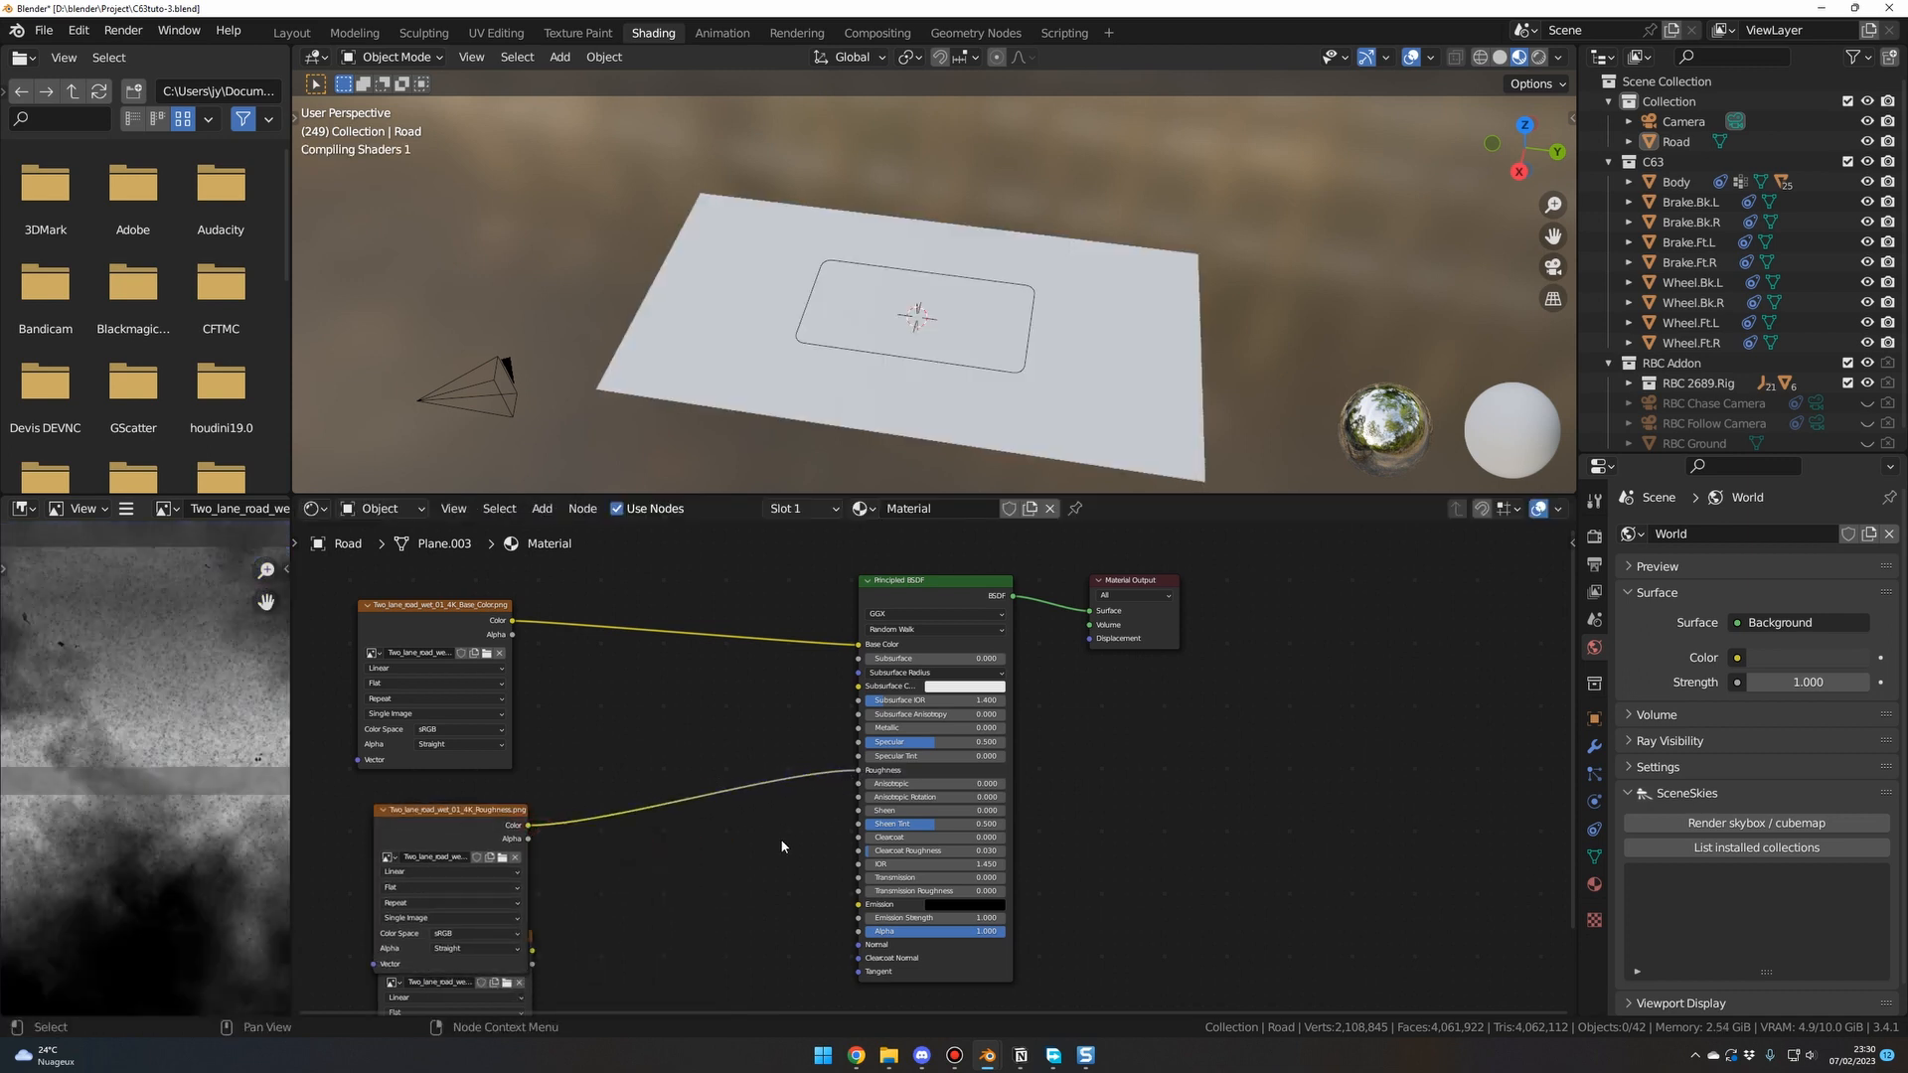
Separate the overlapping roughness and normal texture nodes and connect the normal texture's Color to the Principled BSDF's Normal input.
{"action": "scroll", "coordinate": [759, 865], "scroll_direction": "down", "scroll_amount": 1}
{"action": "scroll", "coordinate": [728, 831], "scroll_direction": "down", "scroll_amount": 1}
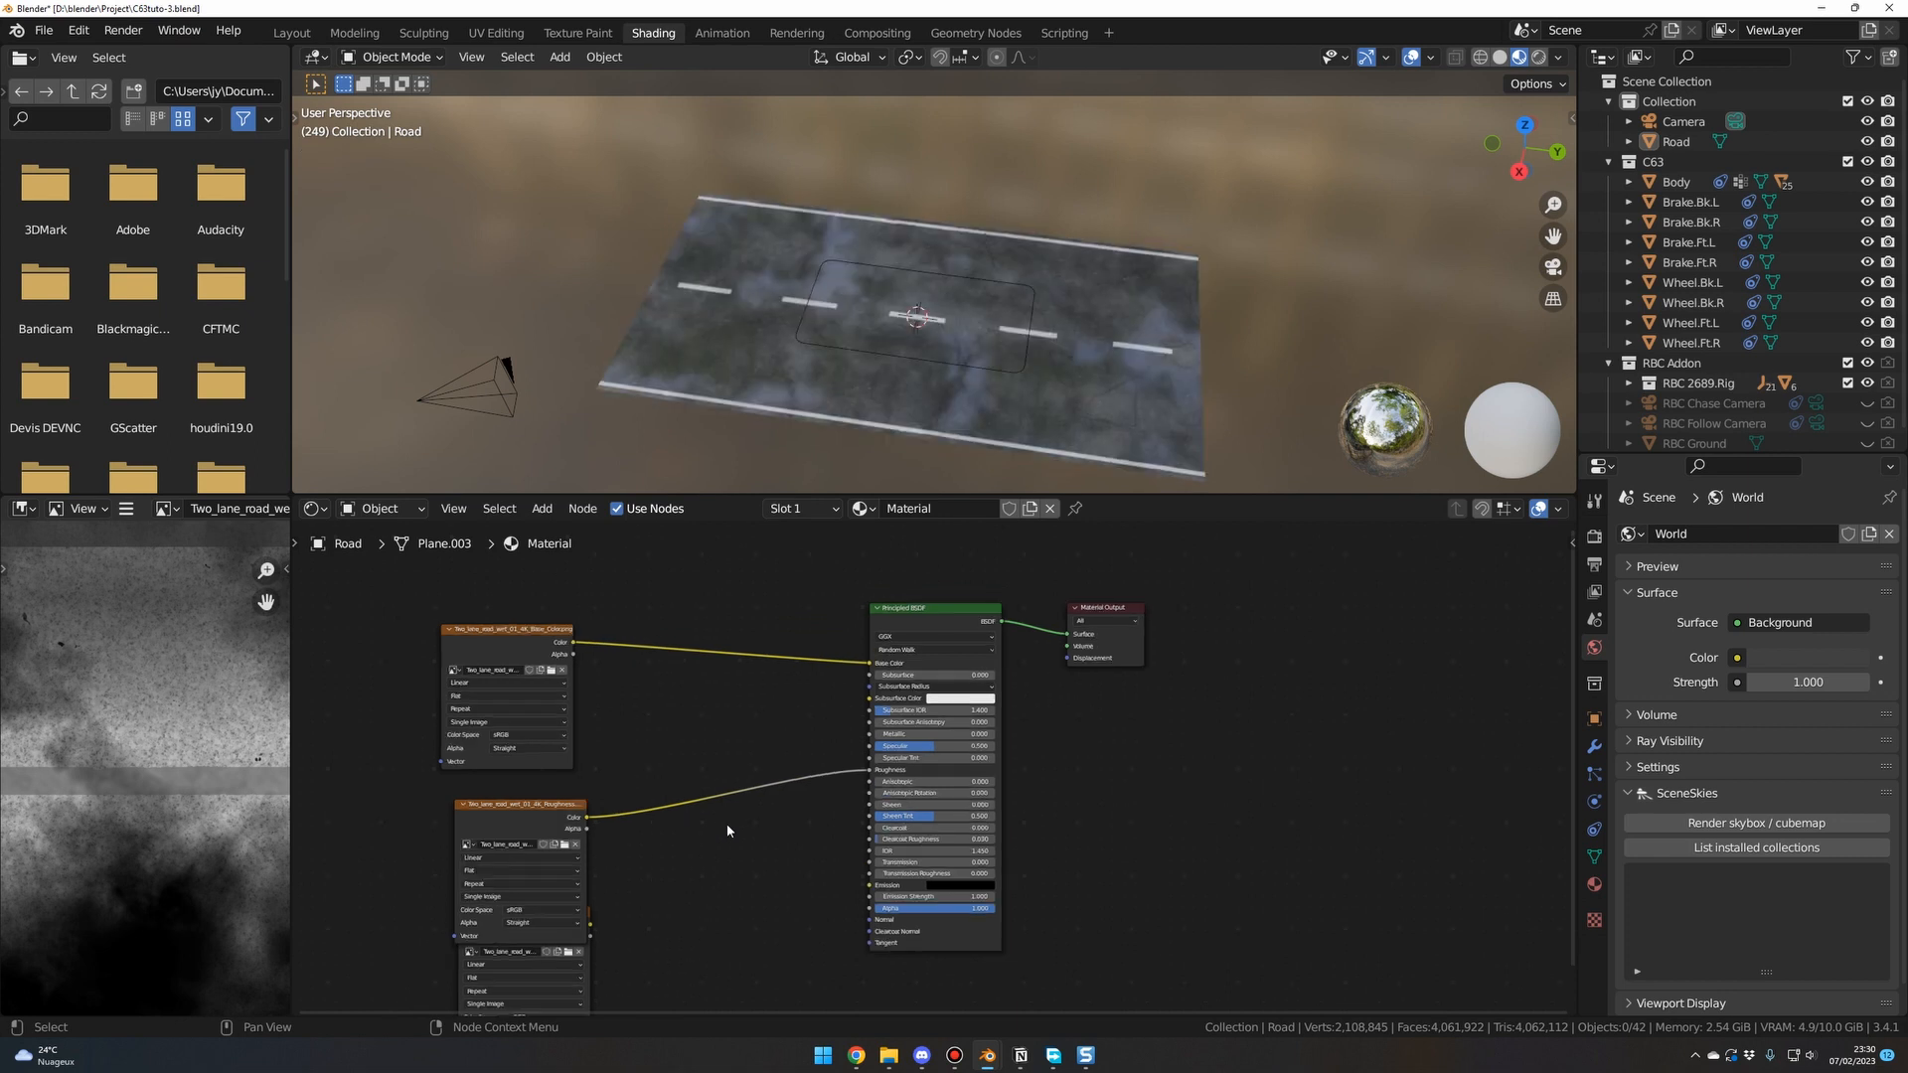
{"action": "middle_click_drag", "start_coordinate": [729, 832], "coordinate": [735, 763]}
{"action": "left_click_drag", "start_coordinate": [581, 743], "coordinate": [504, 743]}
{"action": "left_click_drag", "start_coordinate": [593, 849], "coordinate": [875, 850]}
{"action": "scroll", "coordinate": [1010, 415], "scroll_direction": "up", "scroll_amount": 1}
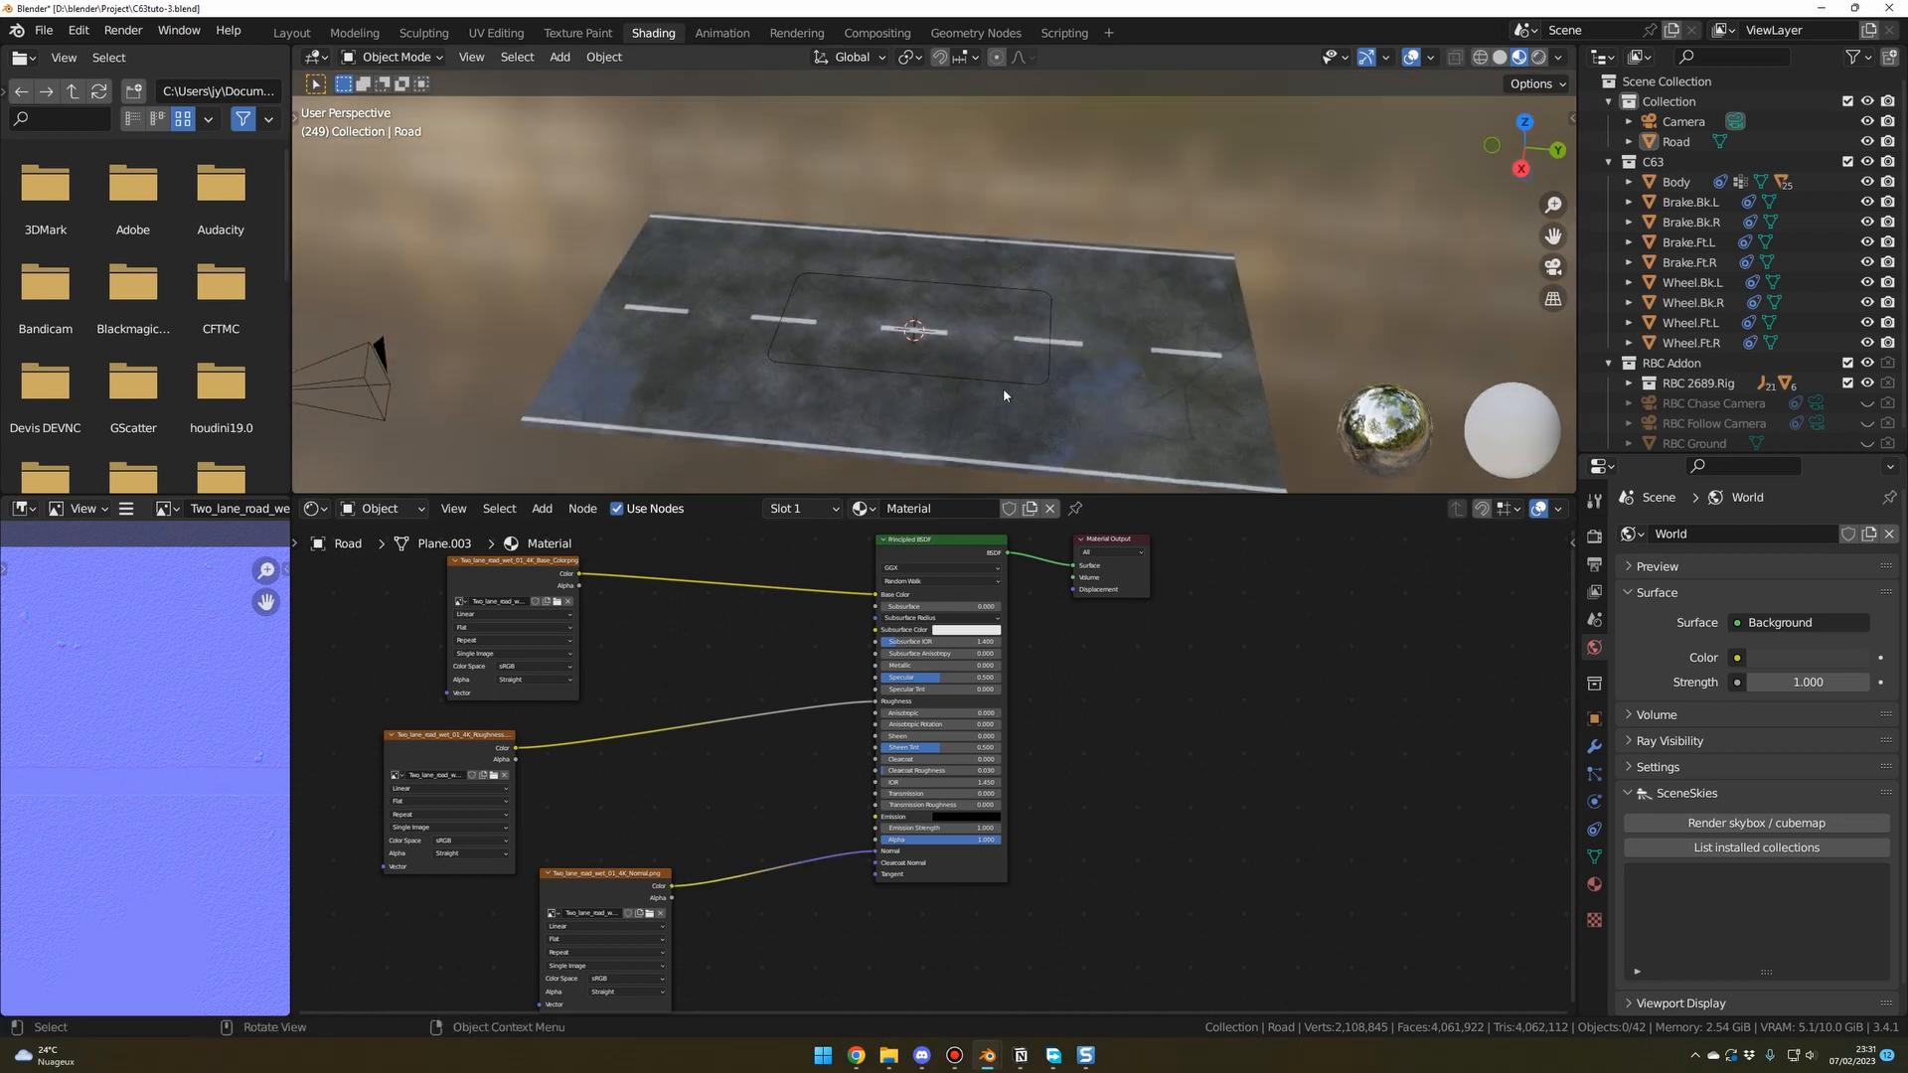
Move the Principled BSDF and Material Output nodes farther from the texture nodes to make room between them.
{"action": "left_click_drag", "start_coordinate": [1243, 646], "coordinate": [1200, 569]}
{"action": "left_click", "coordinate": [871, 643]}
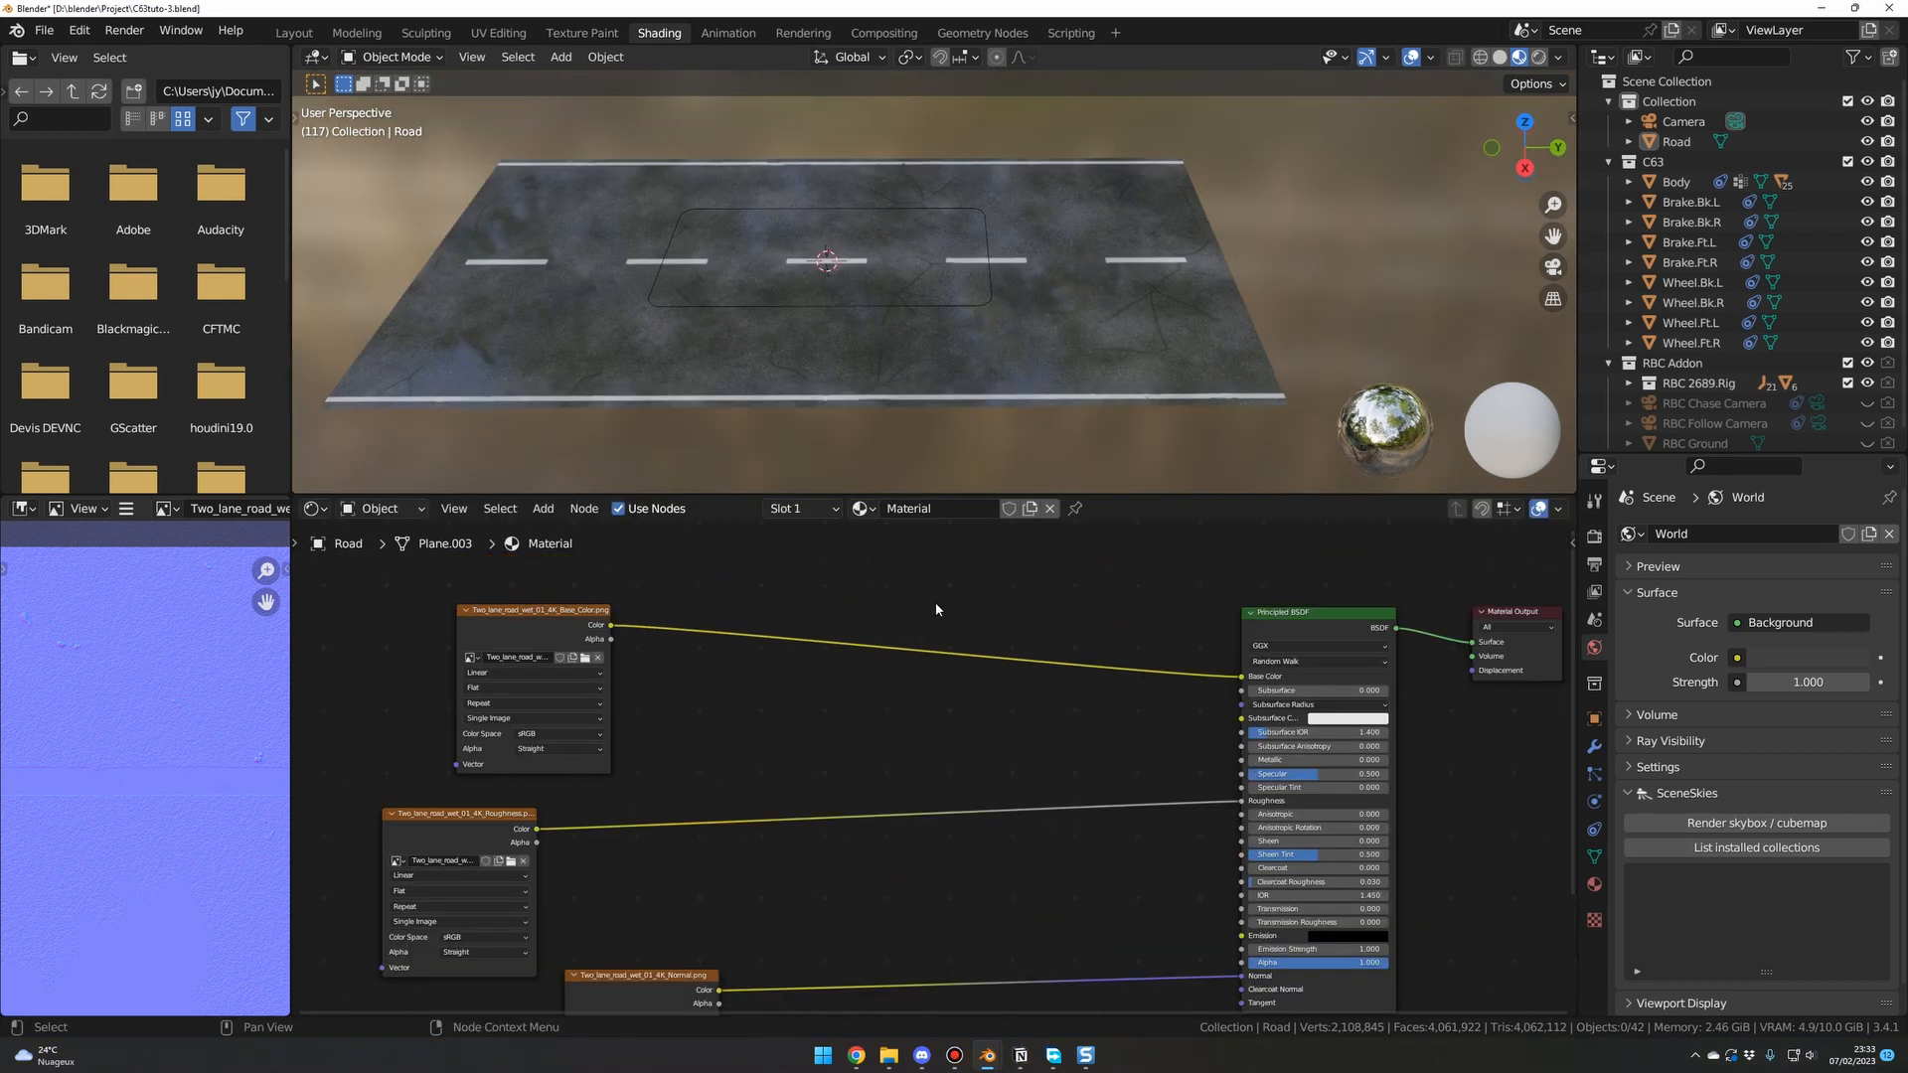
Add a Mix Color node on the link between the base color texture and the Principled BSDF's Base Color.
{"action": "key", "text": "shift+a"}
{"action": "mouse_move", "coordinate": [859, 713]}
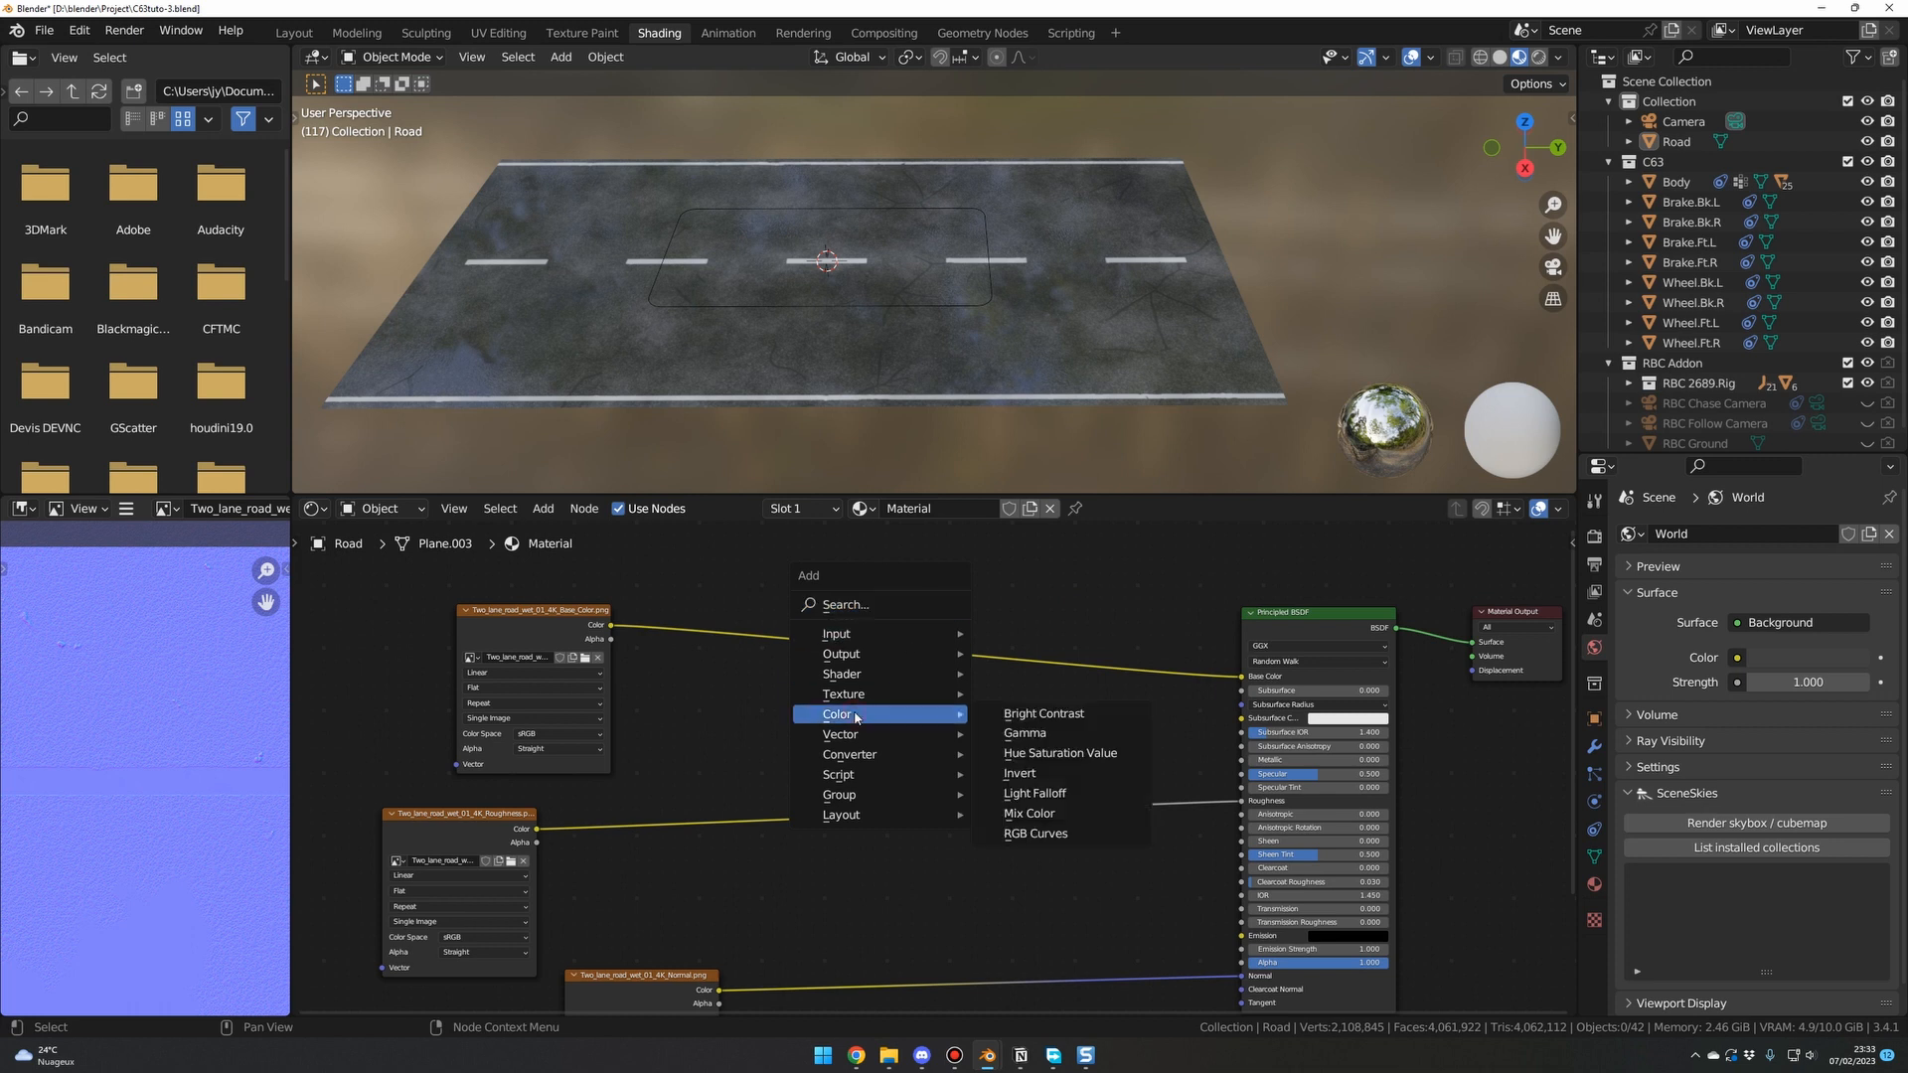
{"action": "left_click", "coordinate": [1033, 817]}
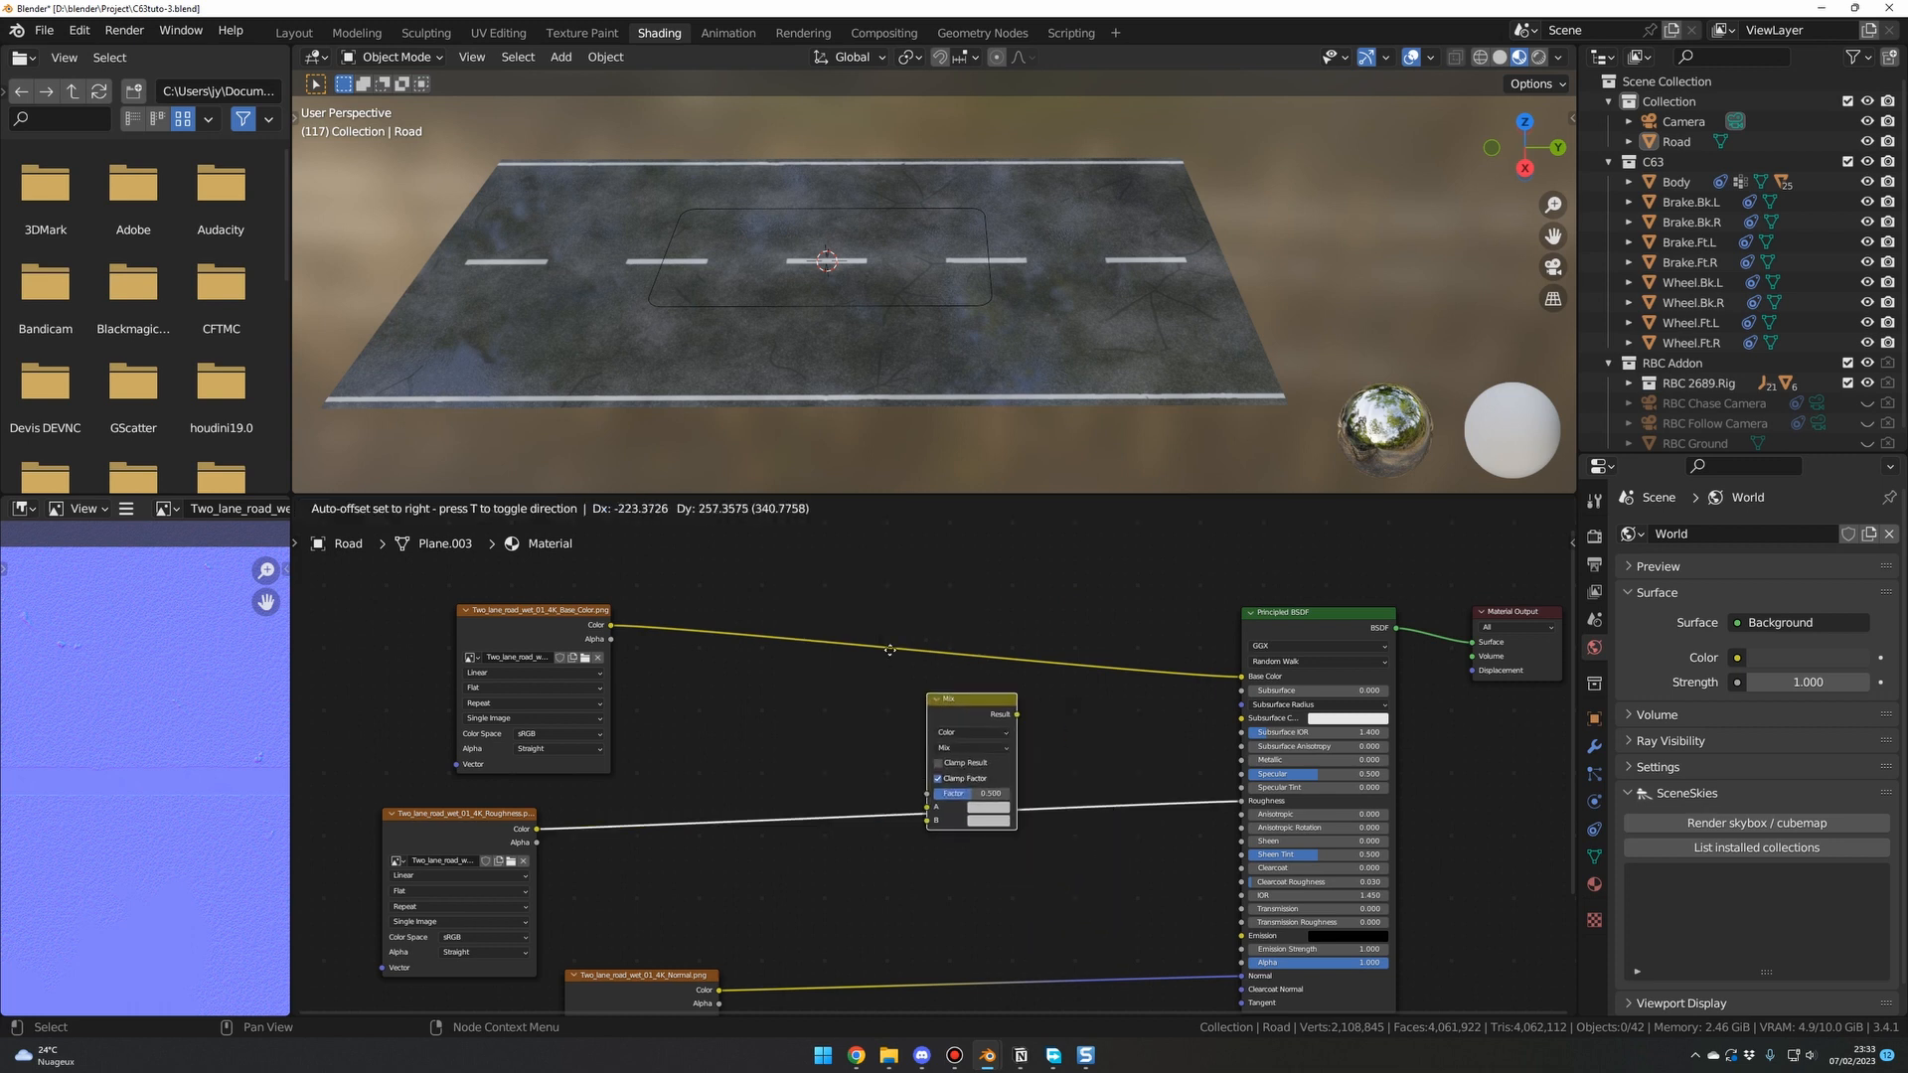
{"action": "left_click", "coordinate": [908, 586]}
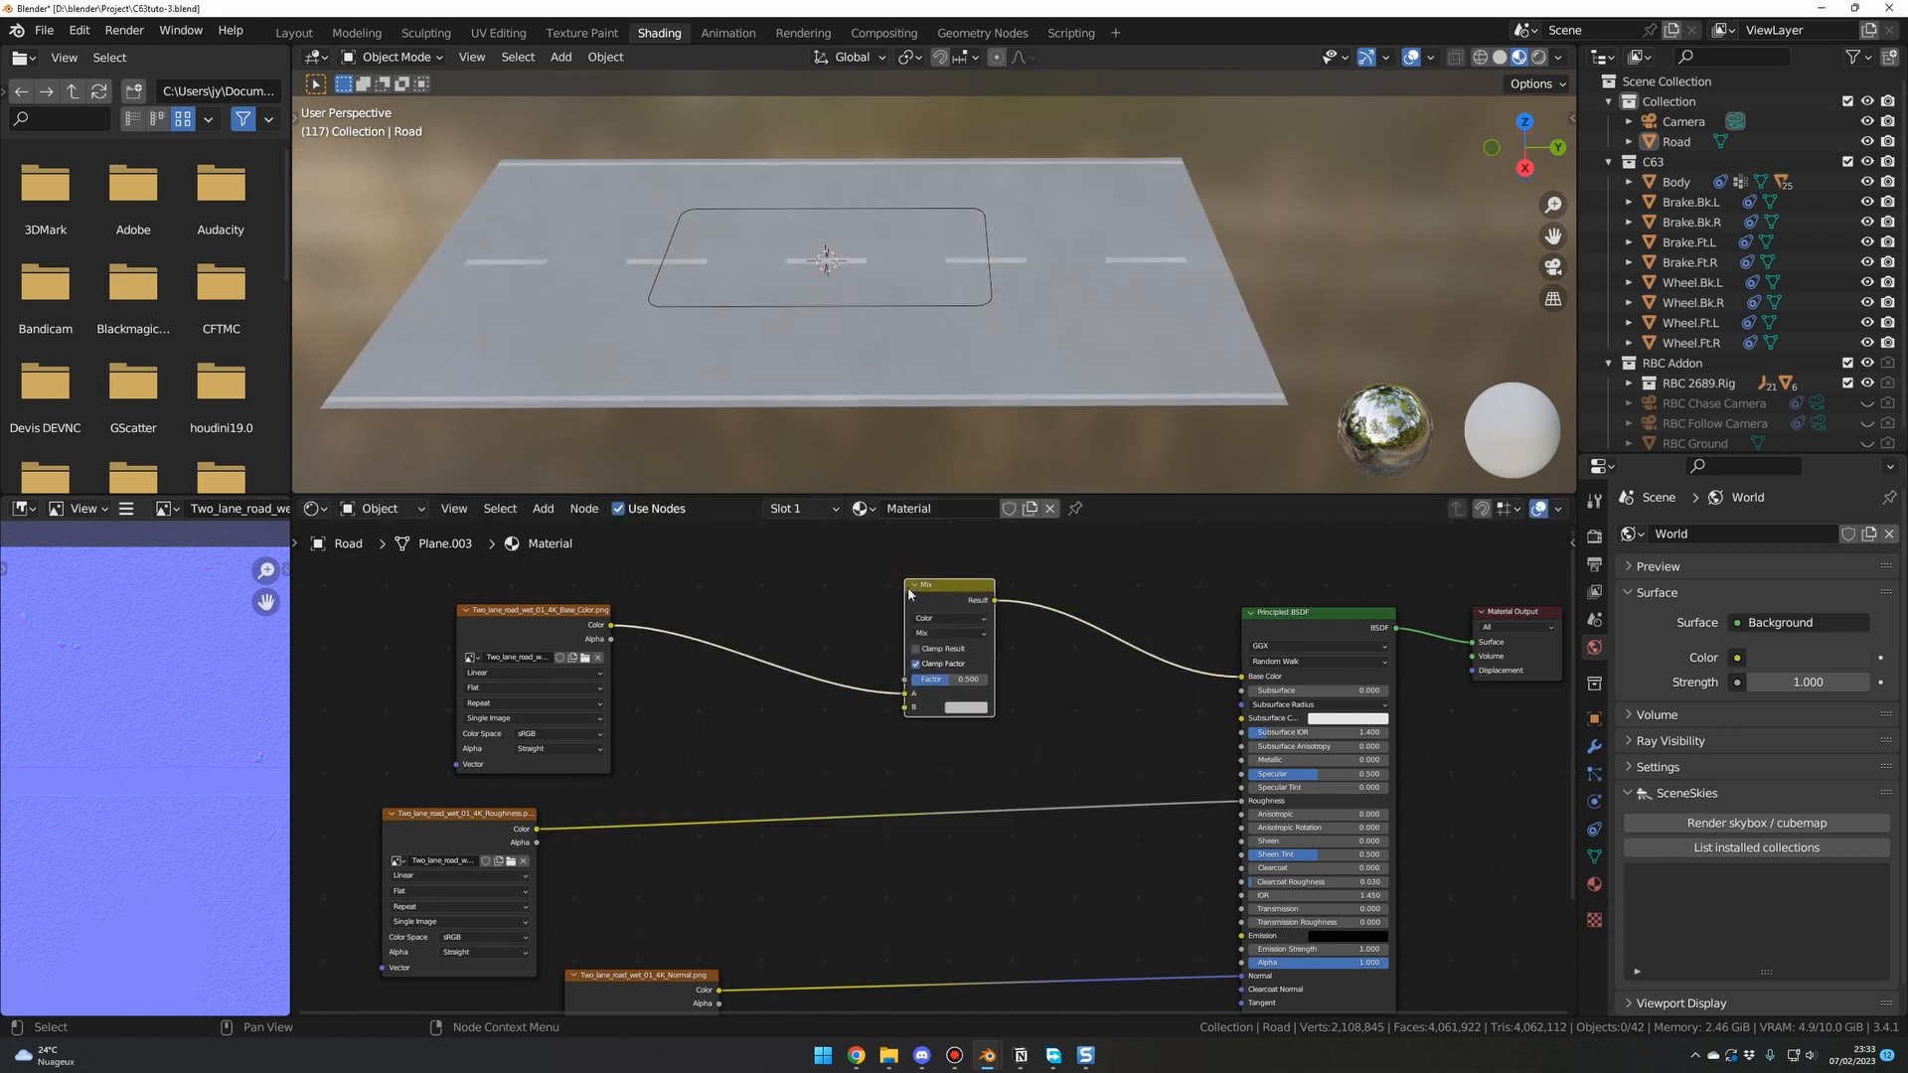
{"action": "left_click", "coordinate": [831, 742]}
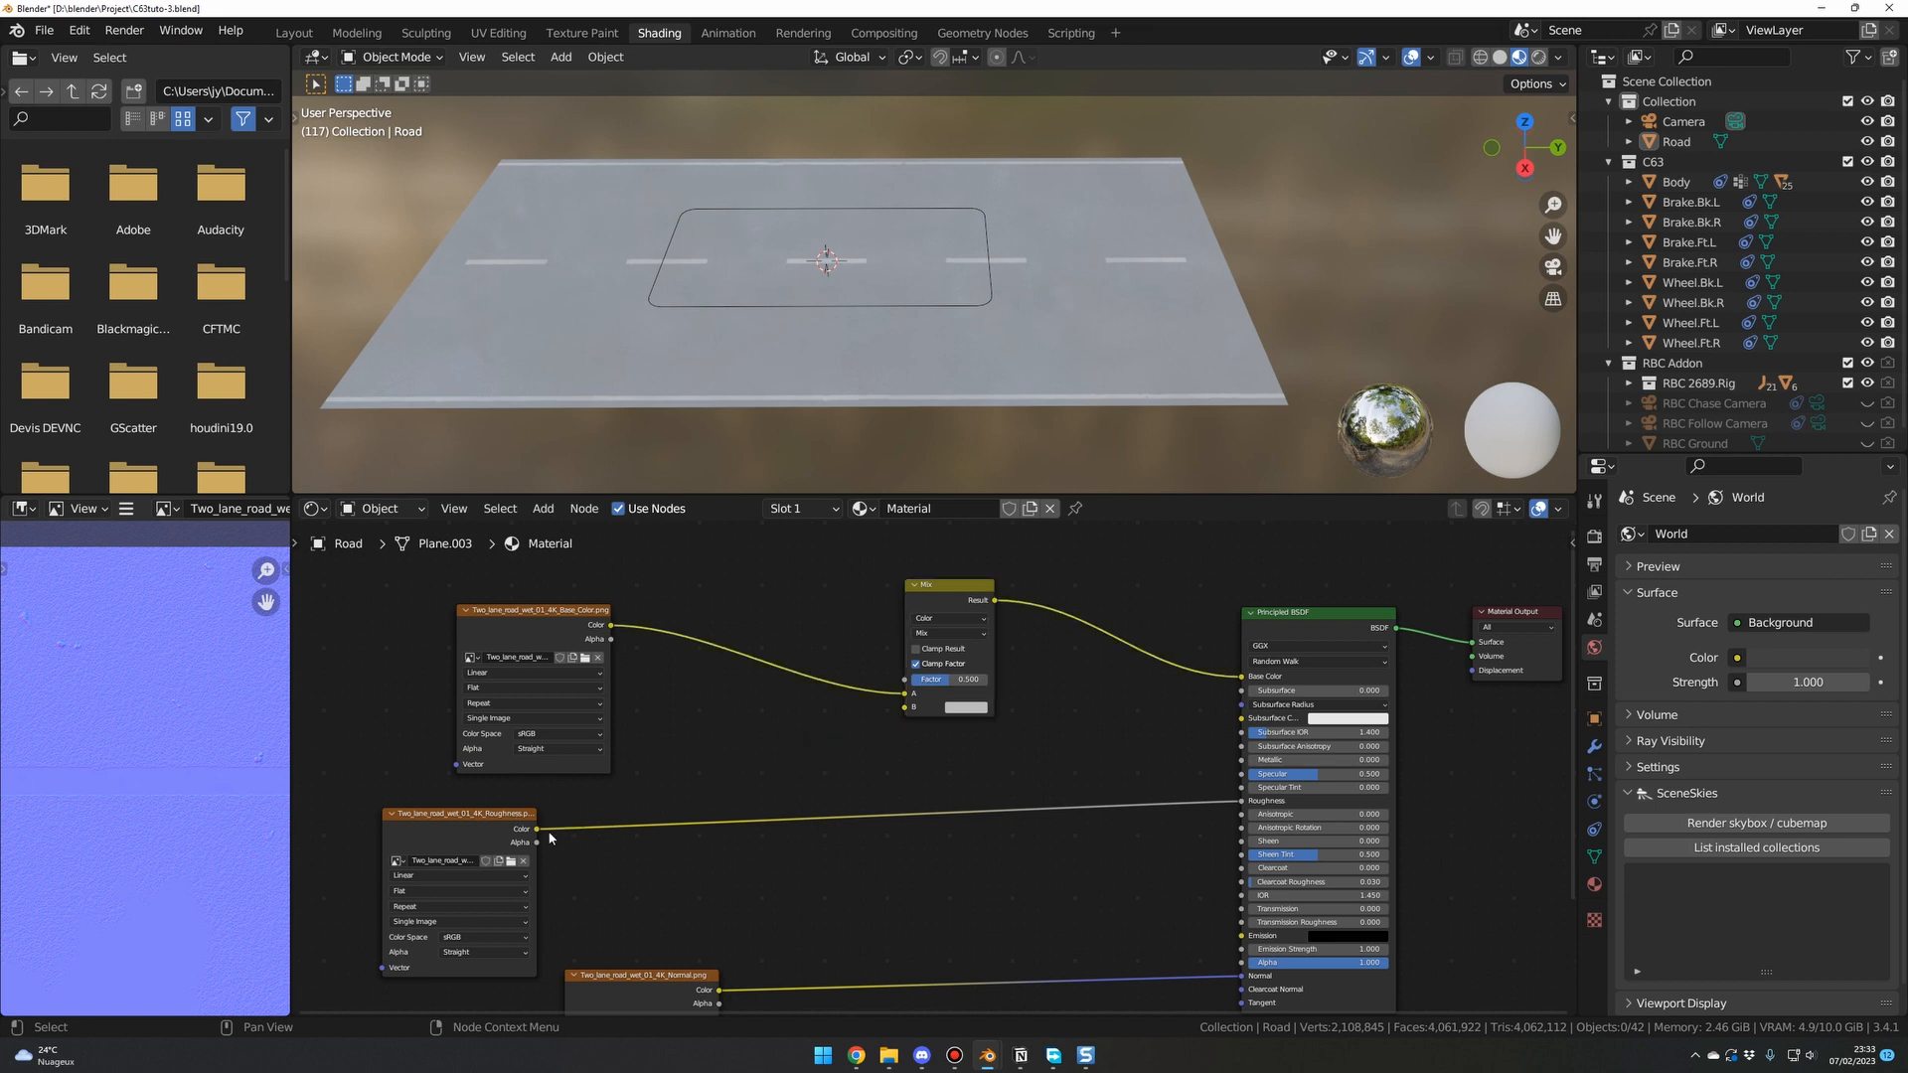
Connect the roughness texture's color to the Mix node's B input and set the mix factor to about 0.375.
{"action": "left_click_drag", "start_coordinate": [537, 829], "coordinate": [903, 707]}
{"action": "middle_click_drag", "start_coordinate": [743, 403], "coordinate": [826, 315]}
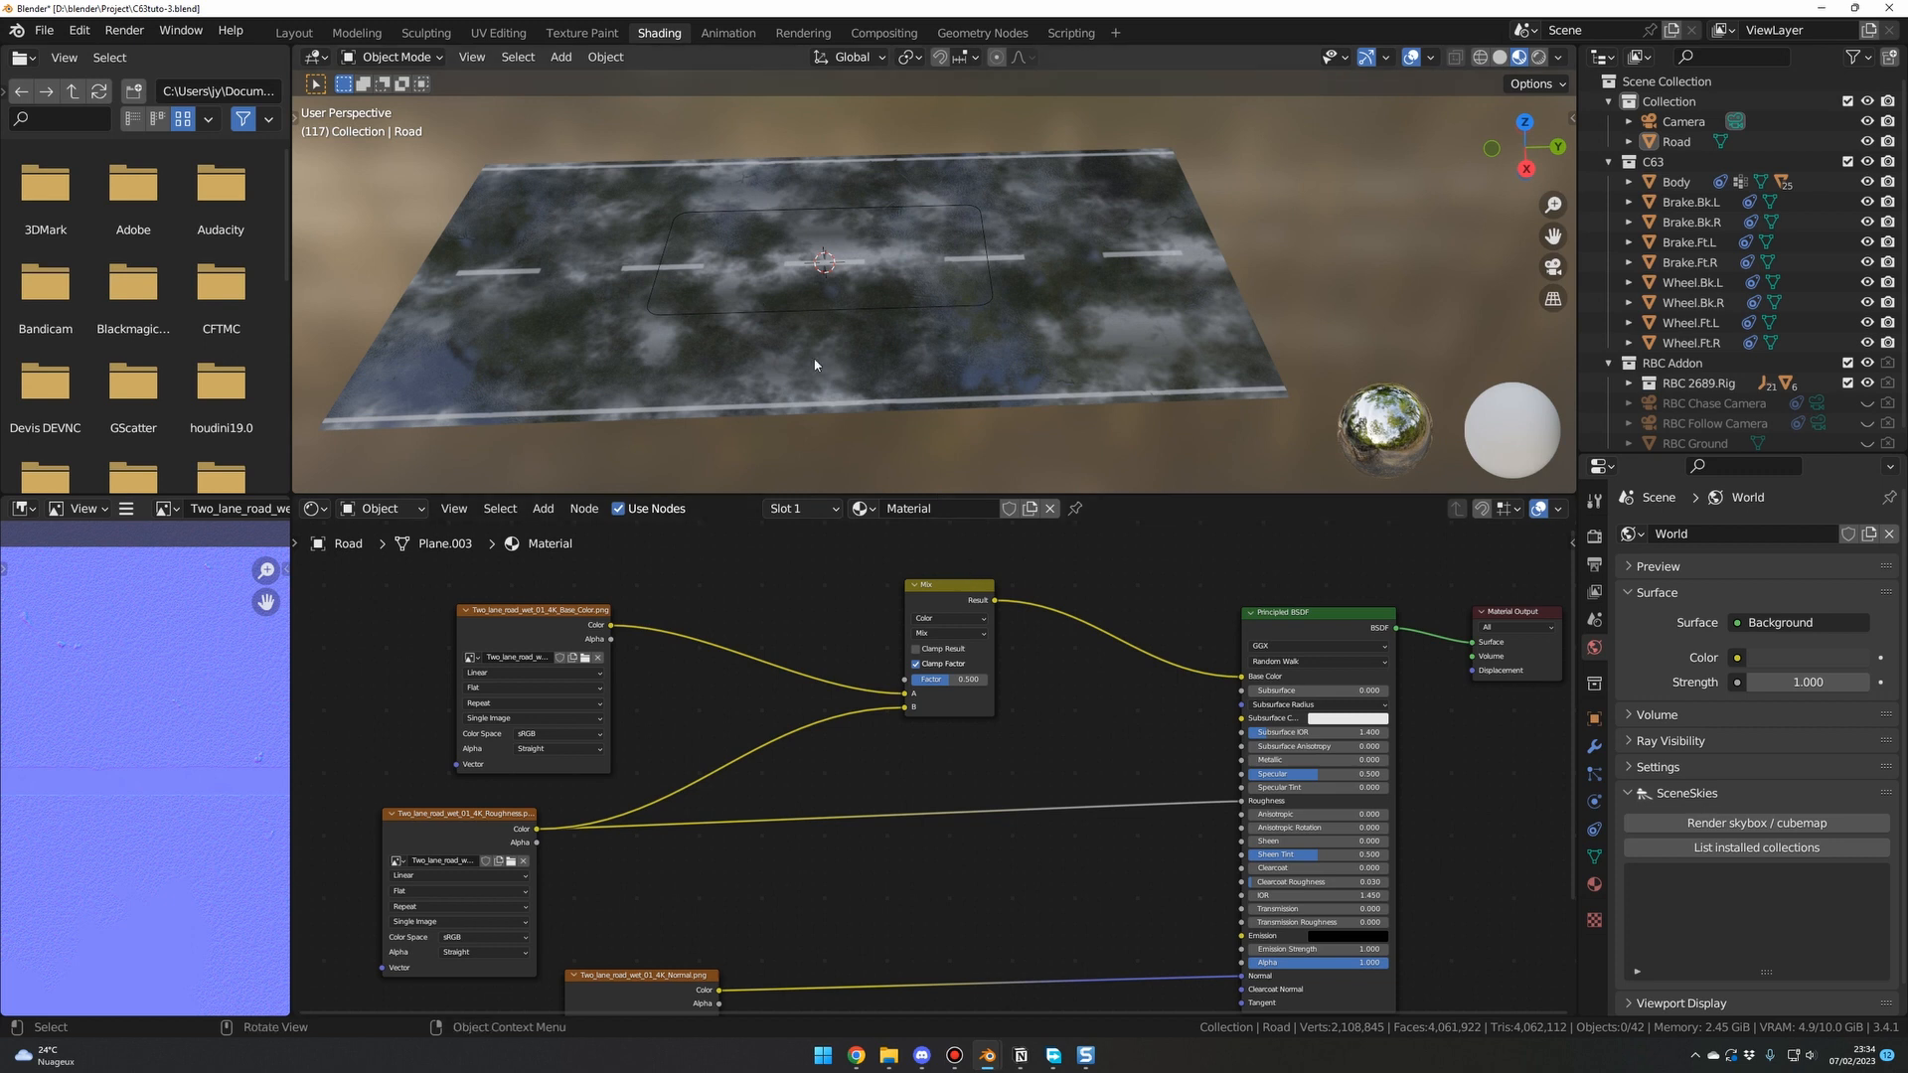
{"action": "left_click", "coordinate": [948, 679]}
{"action": "key", "text": "Return"}
{"action": "mouse_move", "coordinate": [826, 413]}
{"action": "middle_mouse_down"}
{"action": "mouse_move", "coordinate": [776, 406]}
{"action": "mouse_move", "coordinate": [824, 406]}
{"action": "middle_mouse_up"}
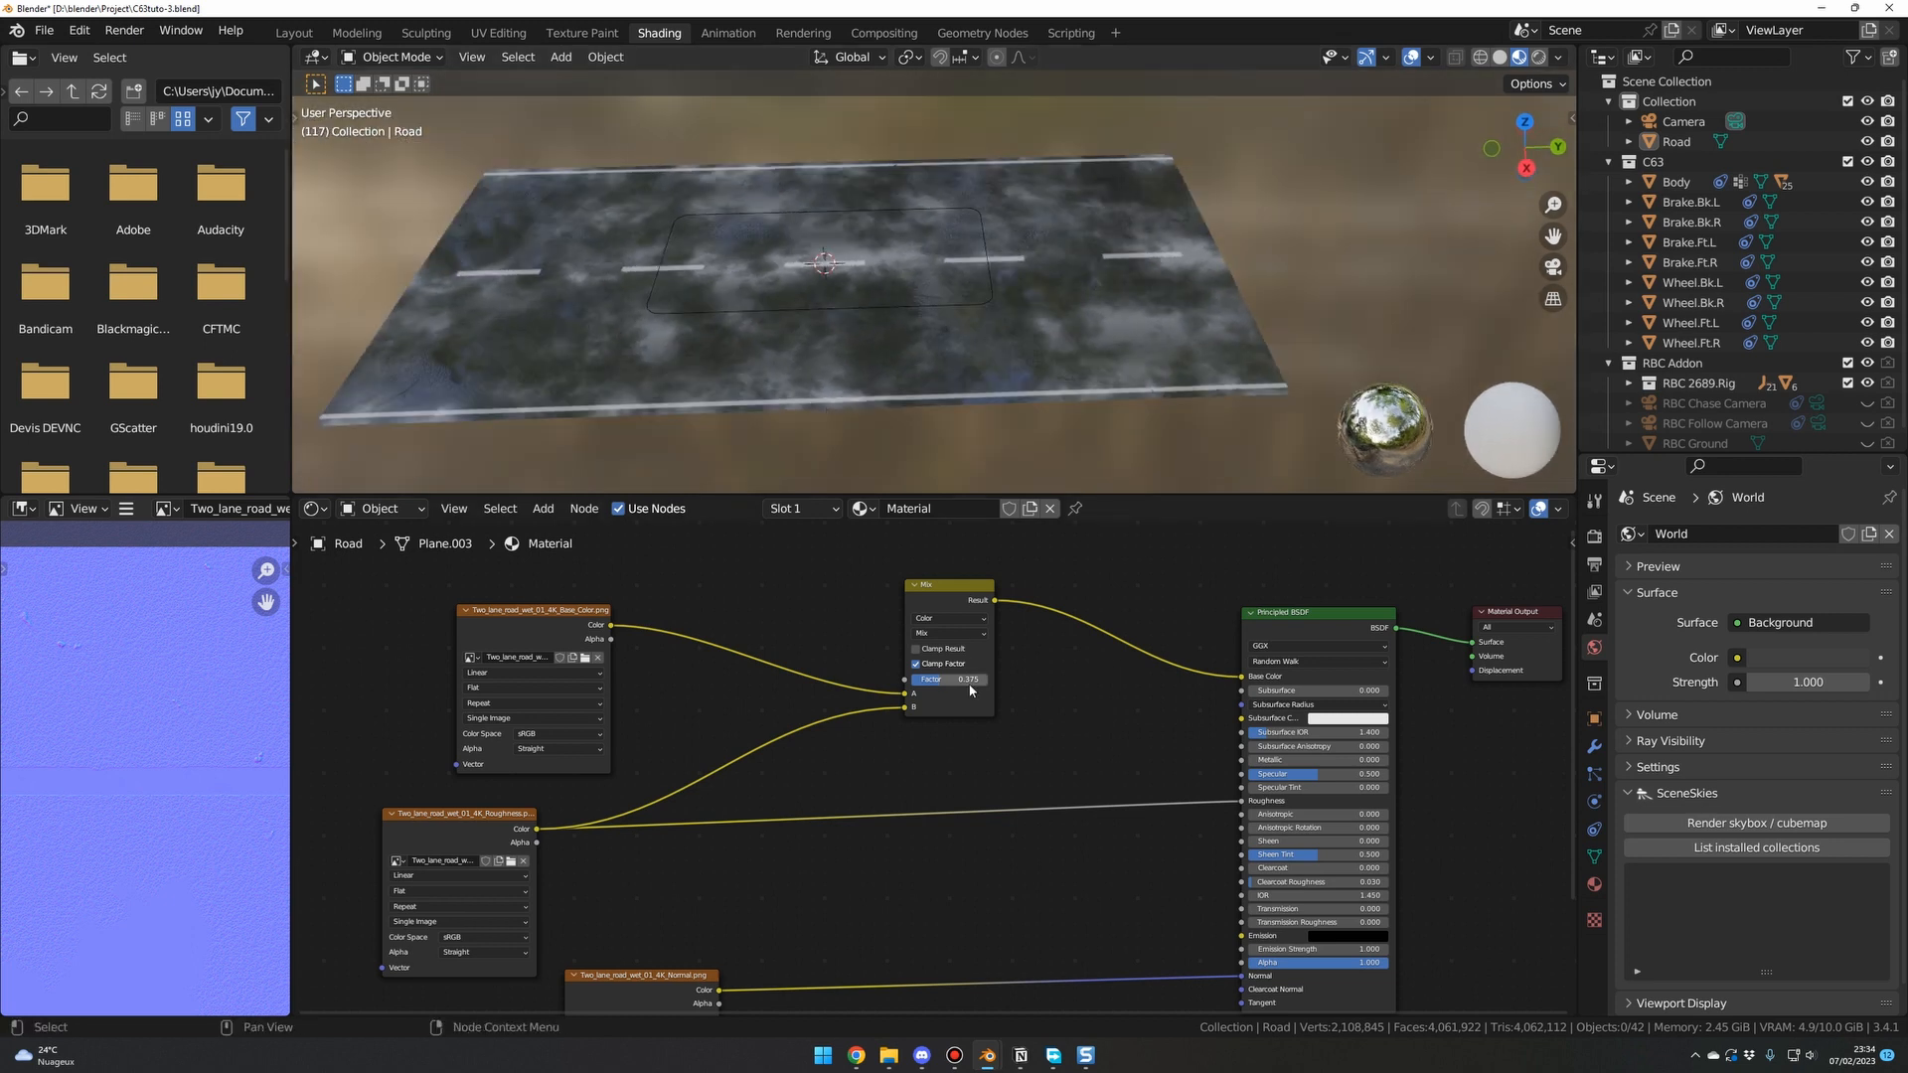
{"action": "middle_click_drag", "start_coordinate": [882, 483], "coordinate": [878, 489]}
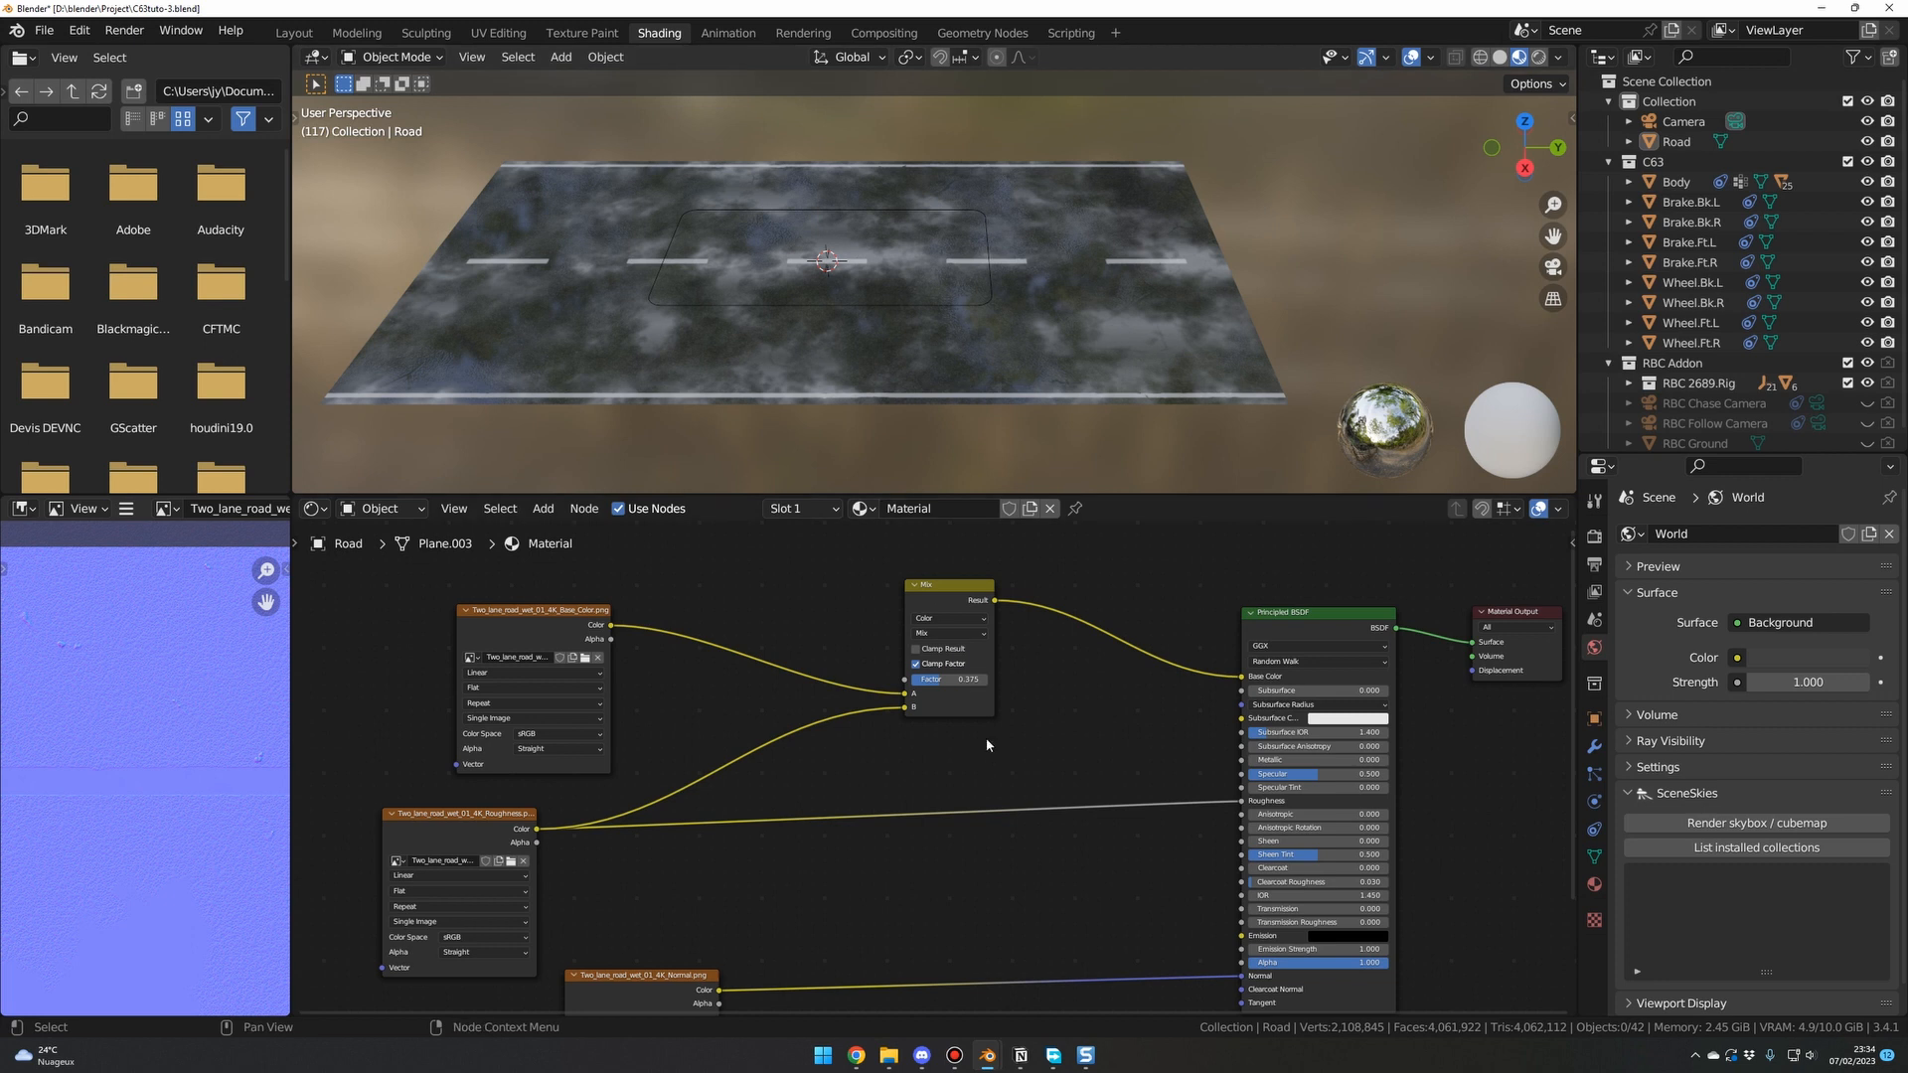
Insert a Bump node on the link between the normal texture and the Principled BSDF's Normal input.
{"action": "middle_click_drag", "start_coordinate": [919, 873], "coordinate": [941, 787]}
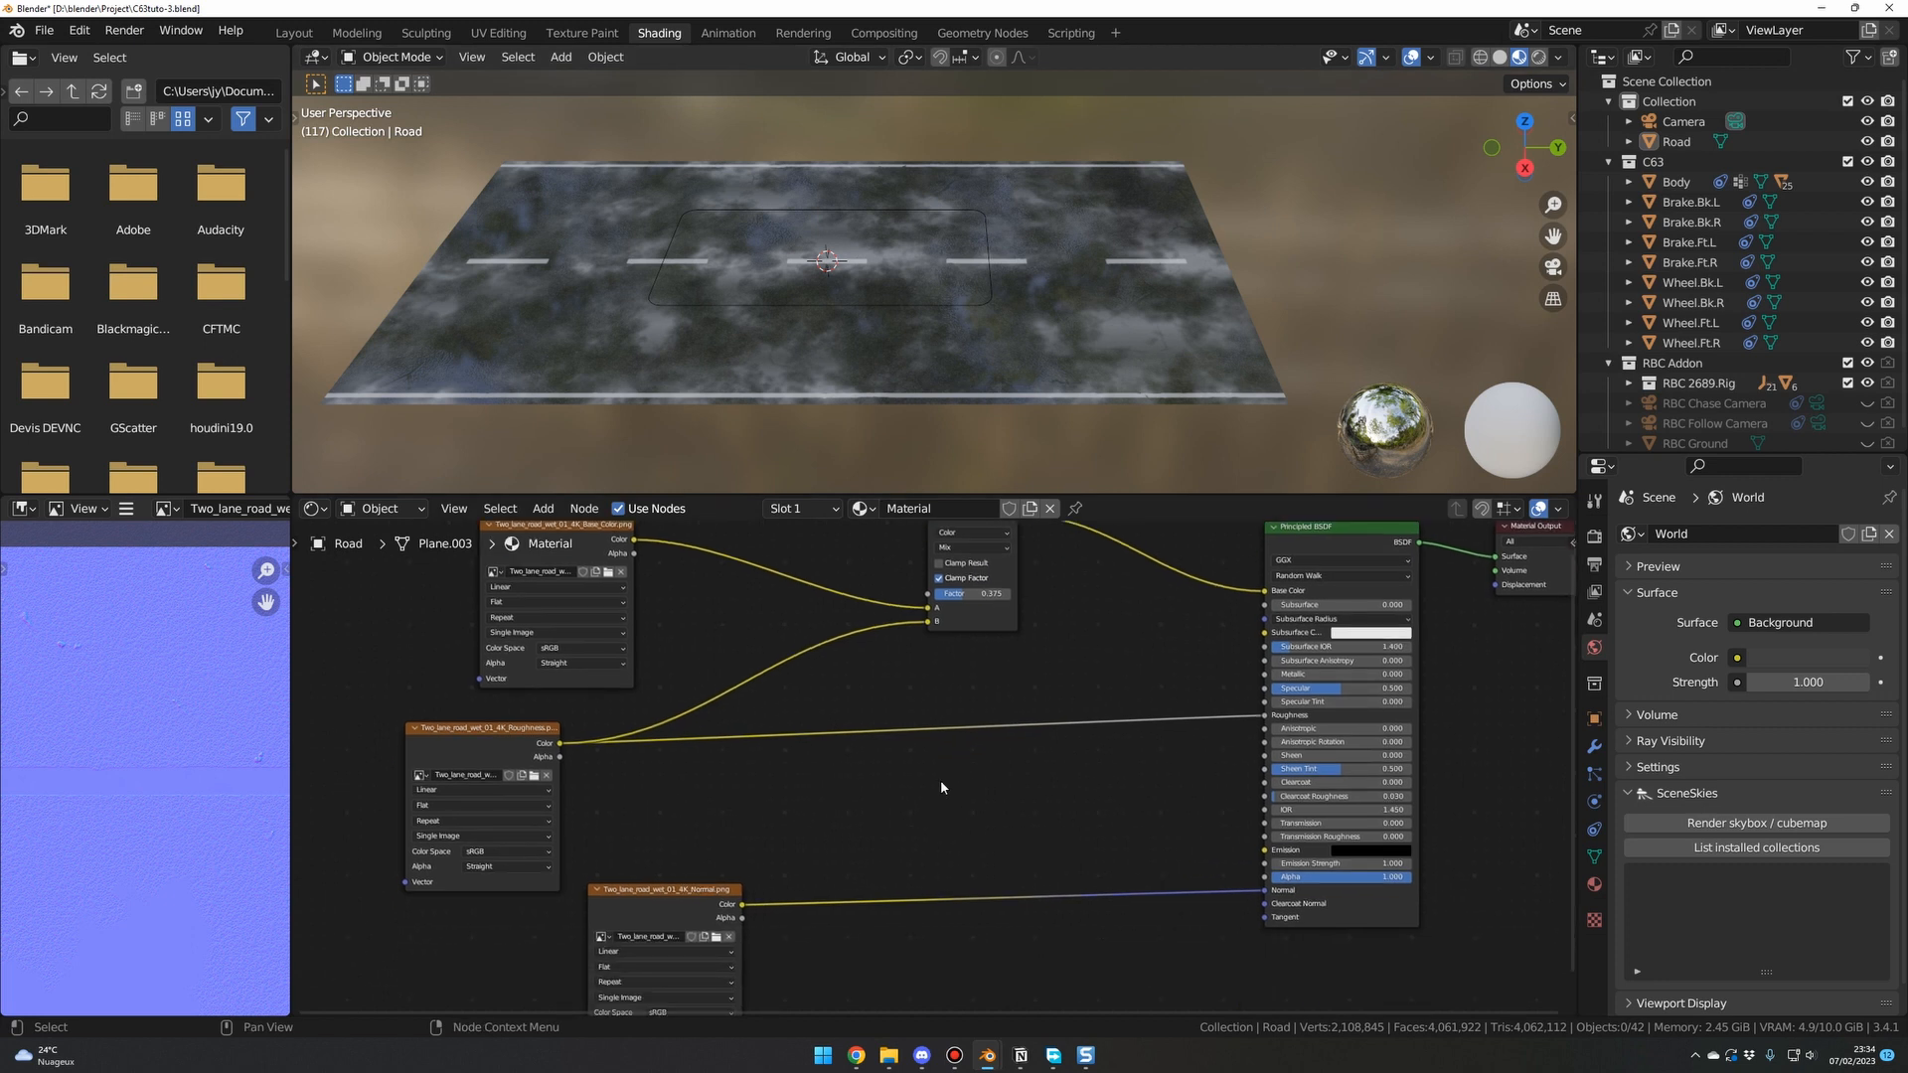
{"action": "key", "text": "shift+a"}
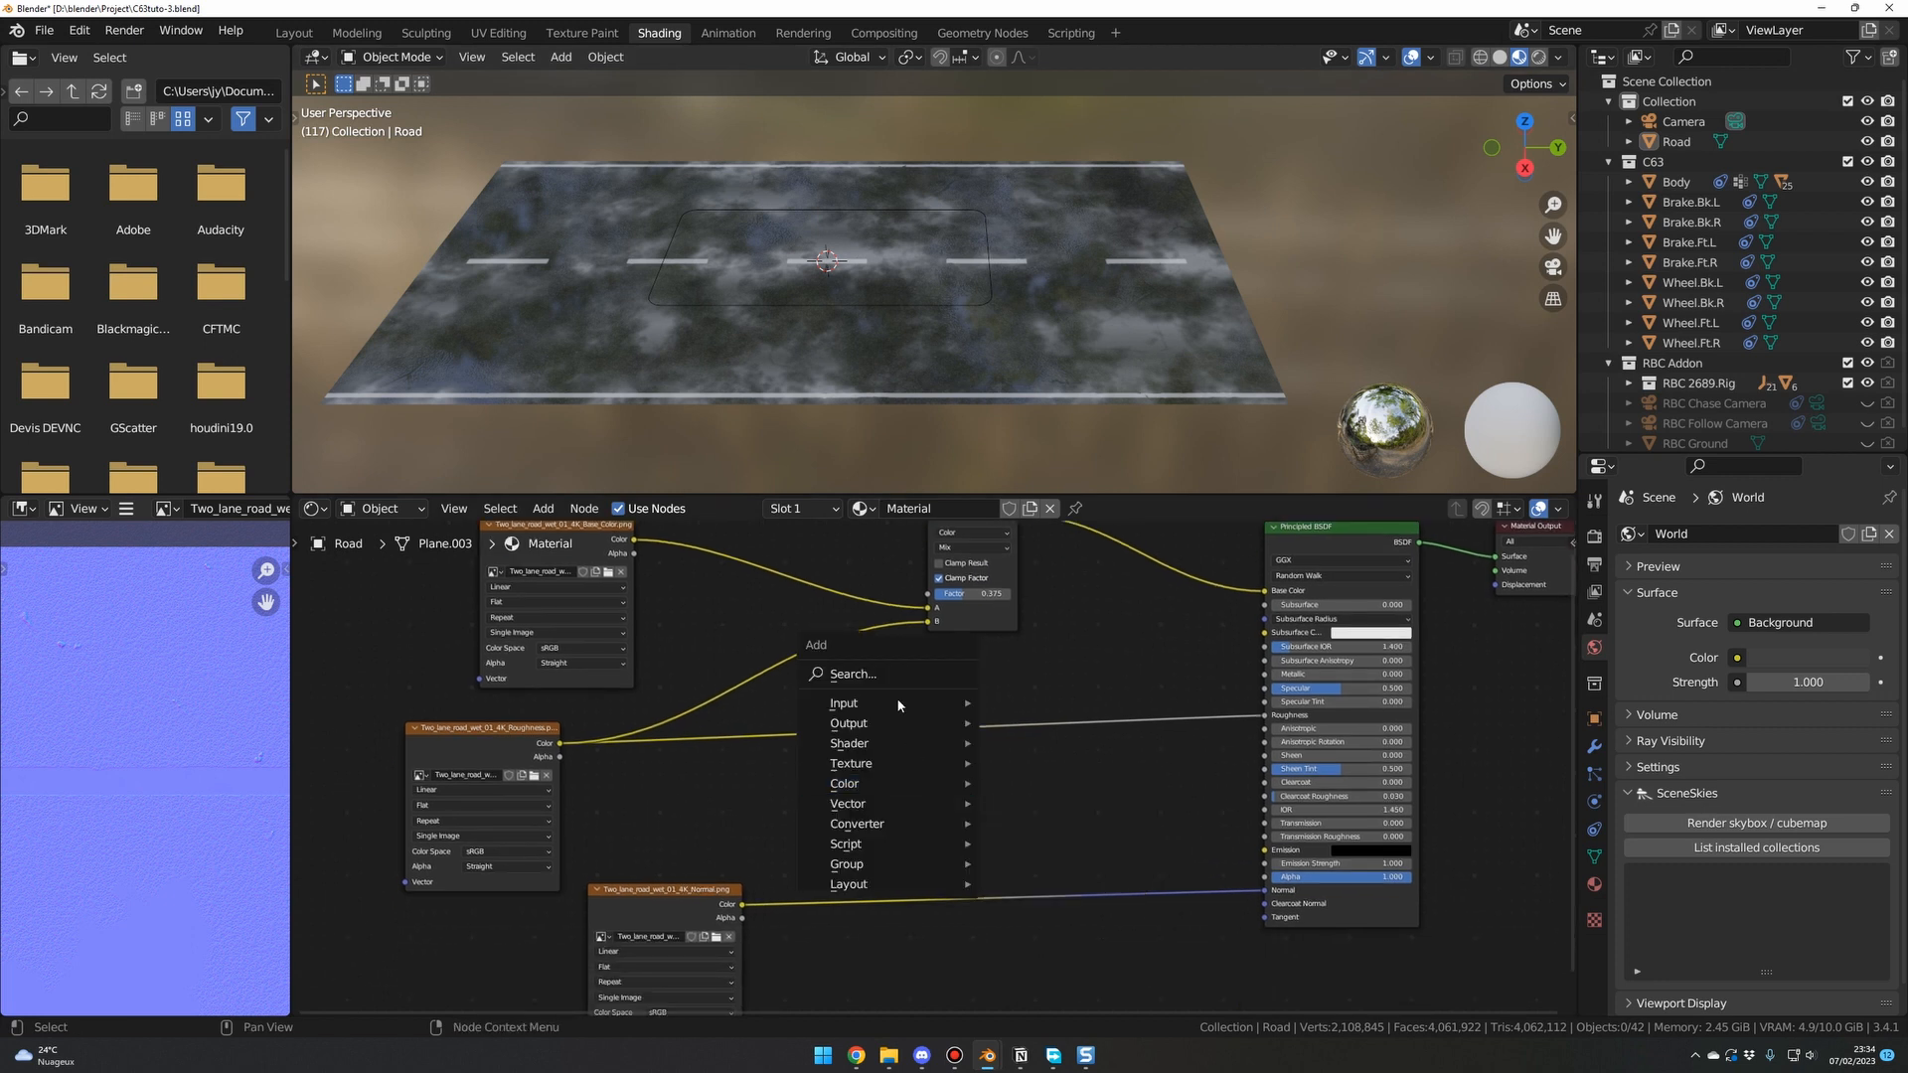
{"action": "left_click", "coordinate": [894, 677]}
{"action": "type", "text": "bum"}
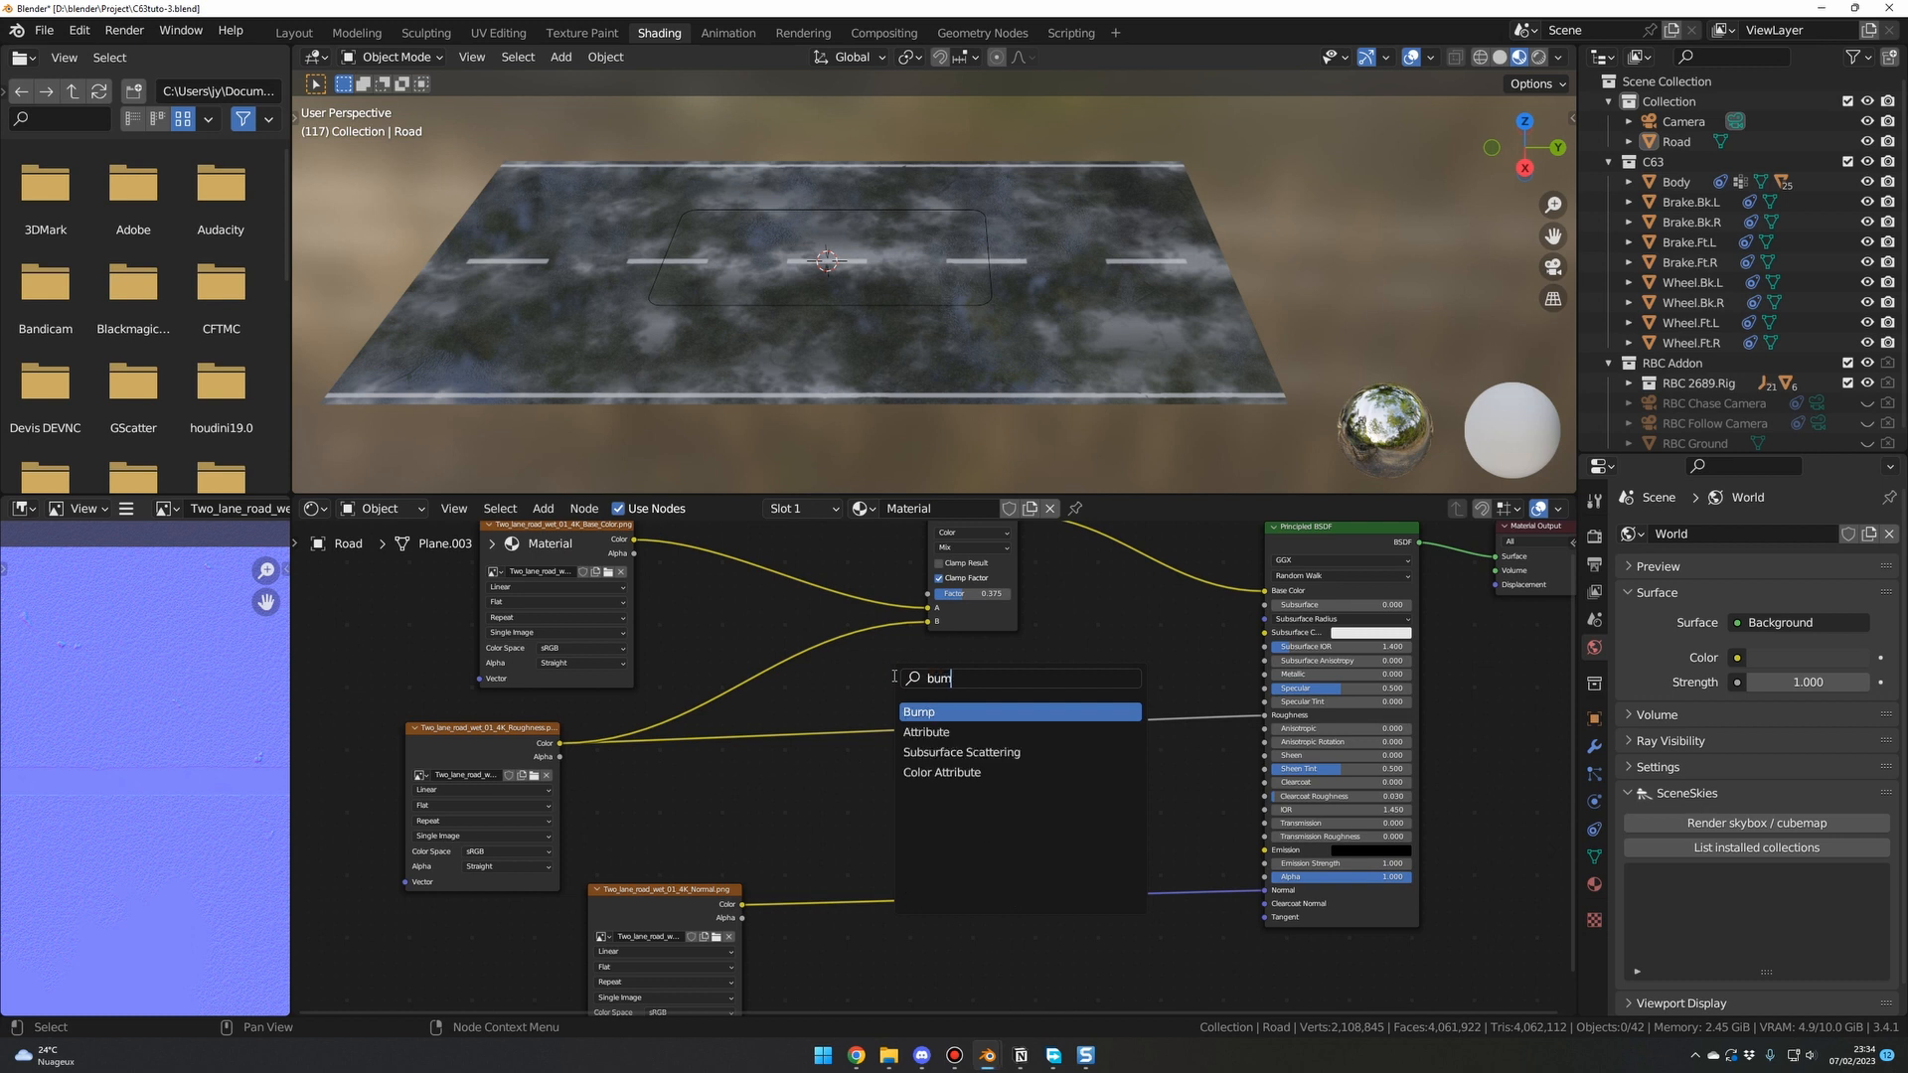
{"action": "left_click", "coordinate": [919, 712]}
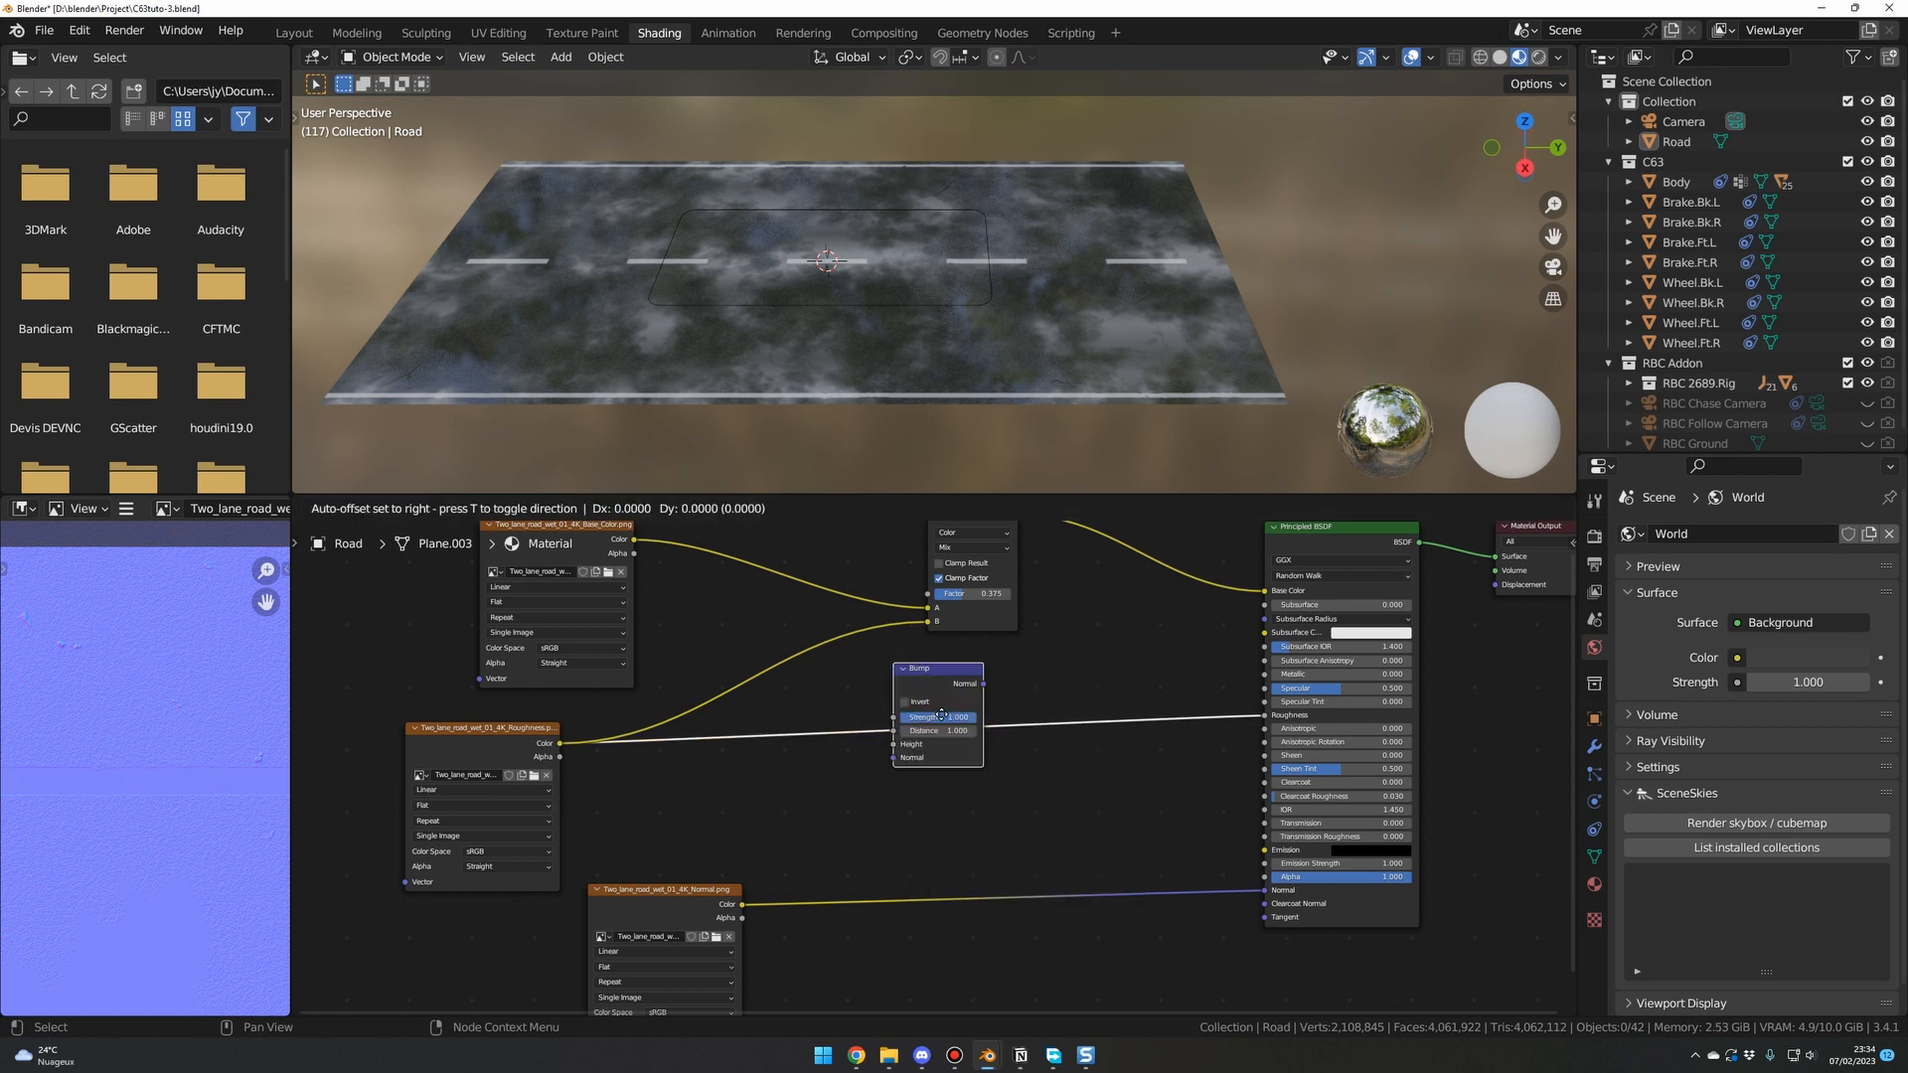
{"action": "left_click", "coordinate": [1116, 945]}
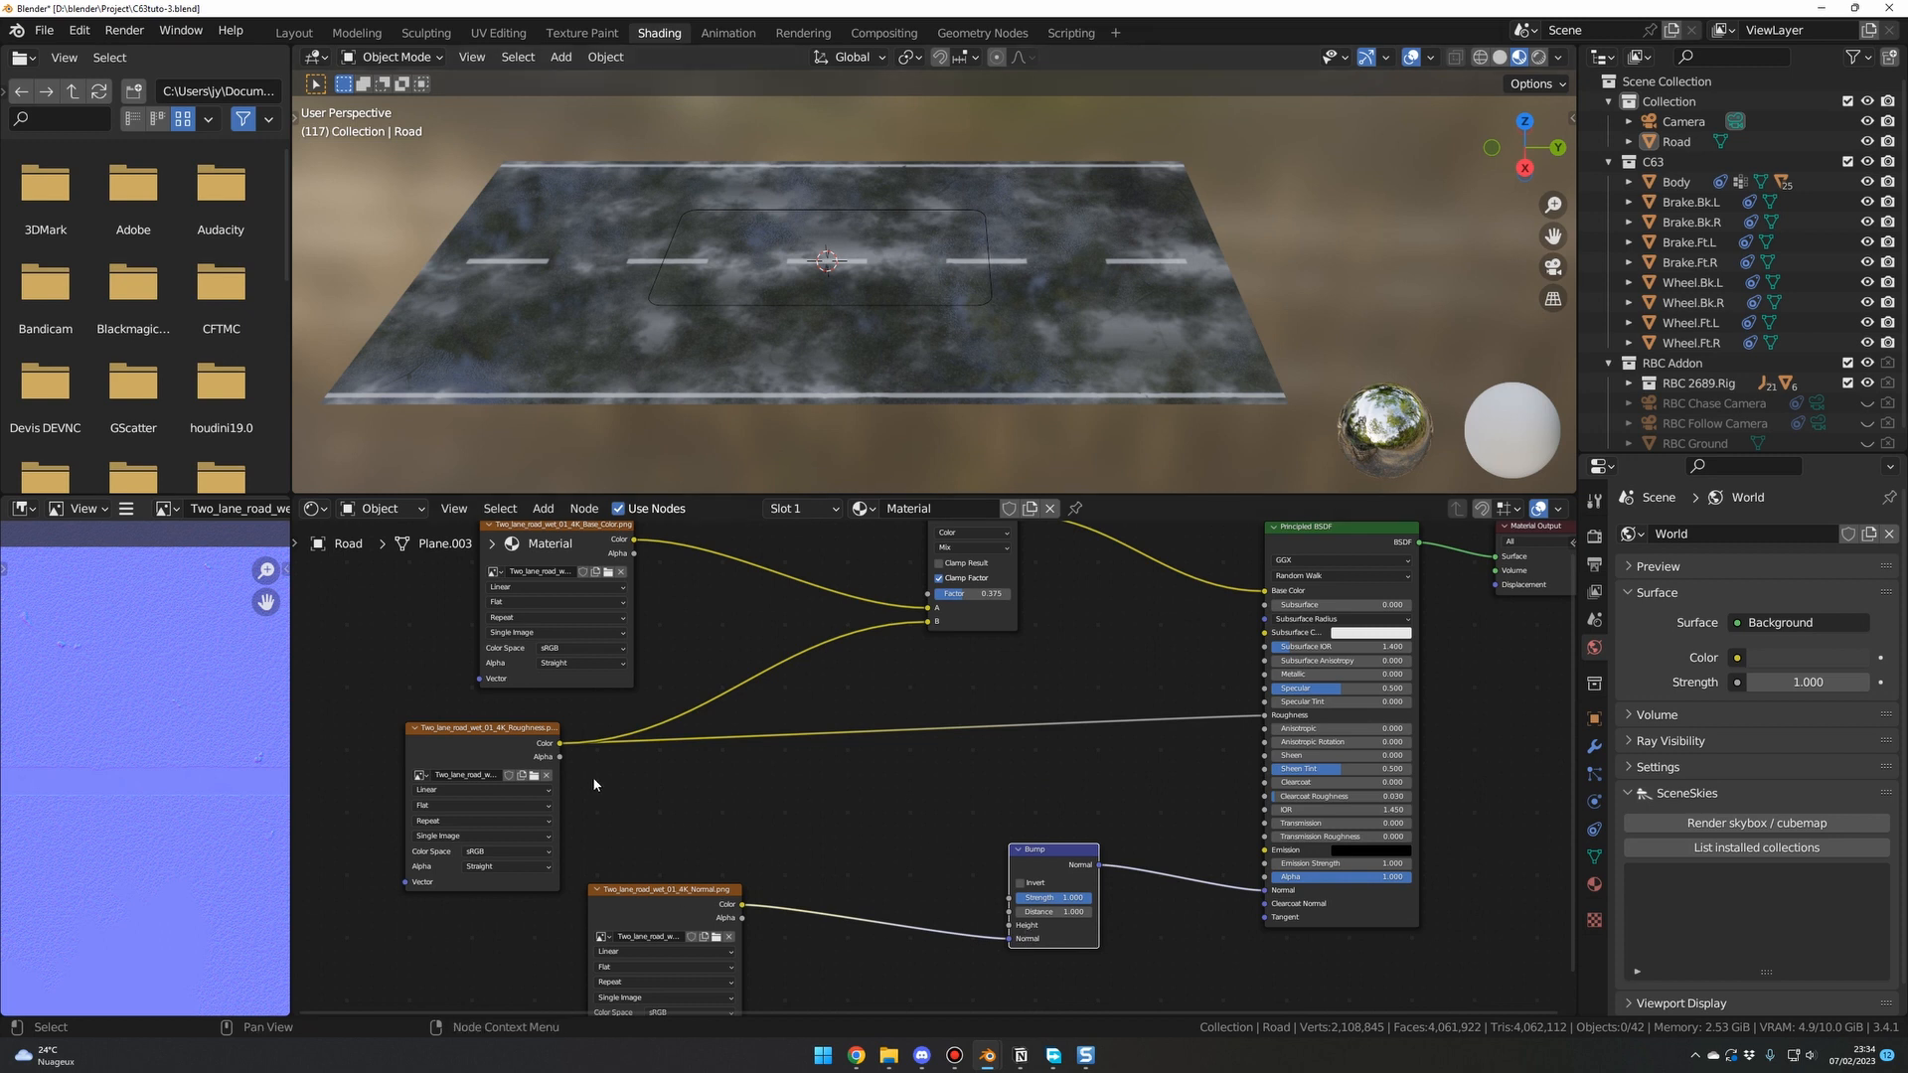
Connect the roughness texture's color to the Bump node's Height input.
{"action": "left_click_drag", "start_coordinate": [559, 744], "coordinate": [1009, 926]}
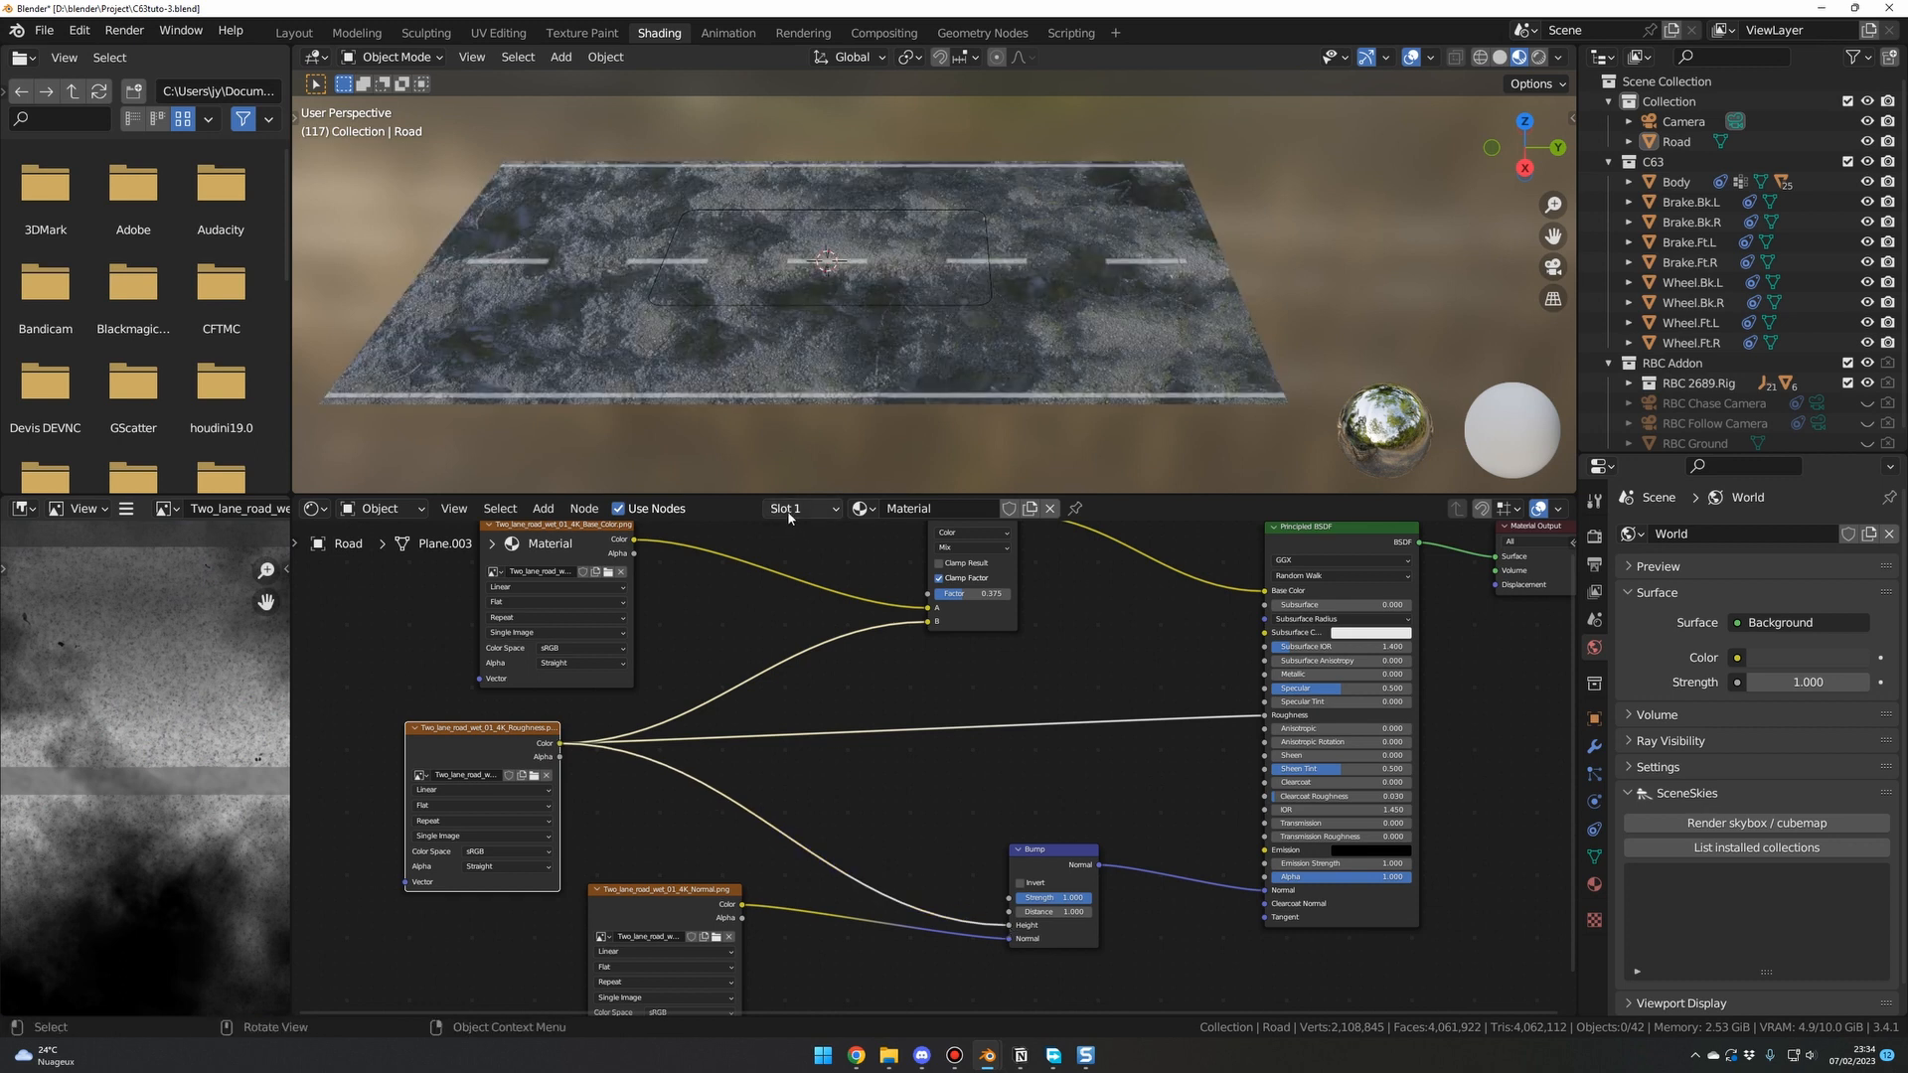
{"action": "middle_click_drag", "start_coordinate": [771, 477], "coordinate": [815, 444]}
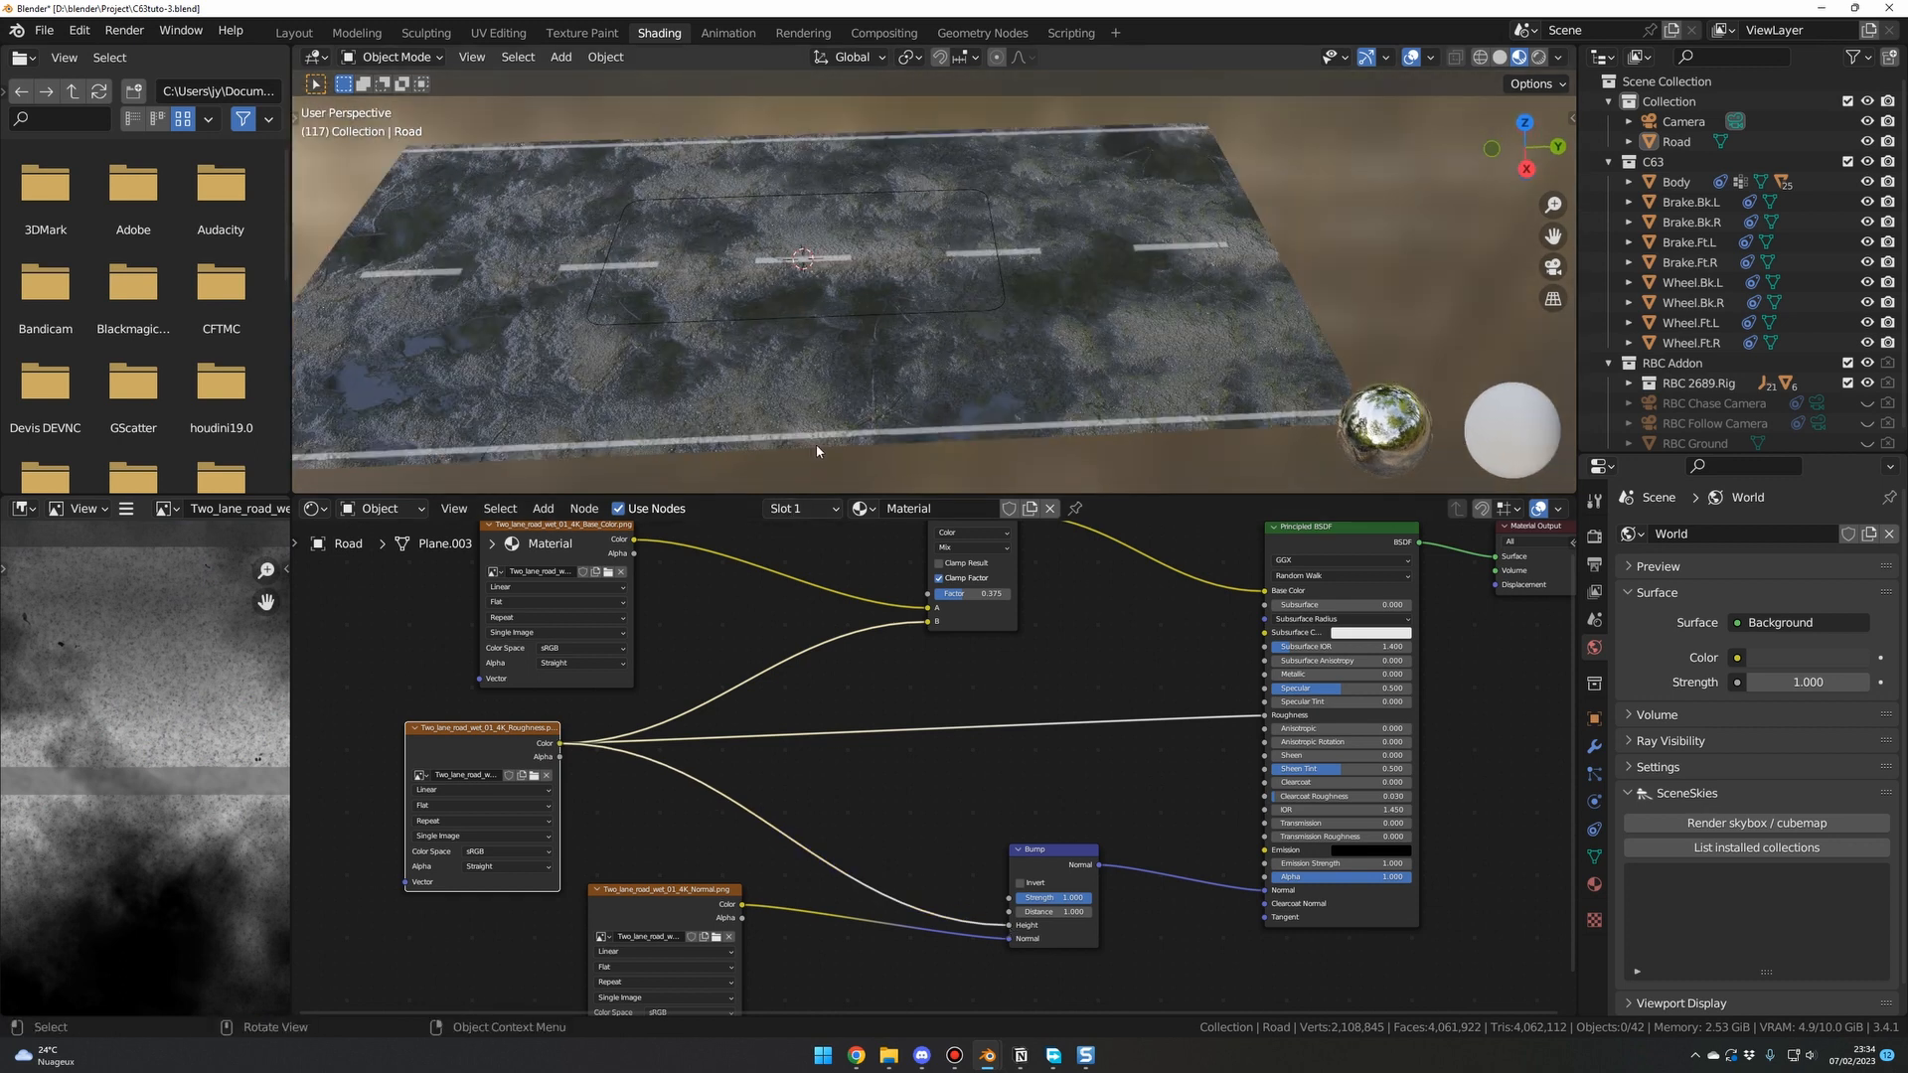
{"action": "scroll", "coordinate": [824, 443], "scroll_direction": "down", "scroll_amount": 2}
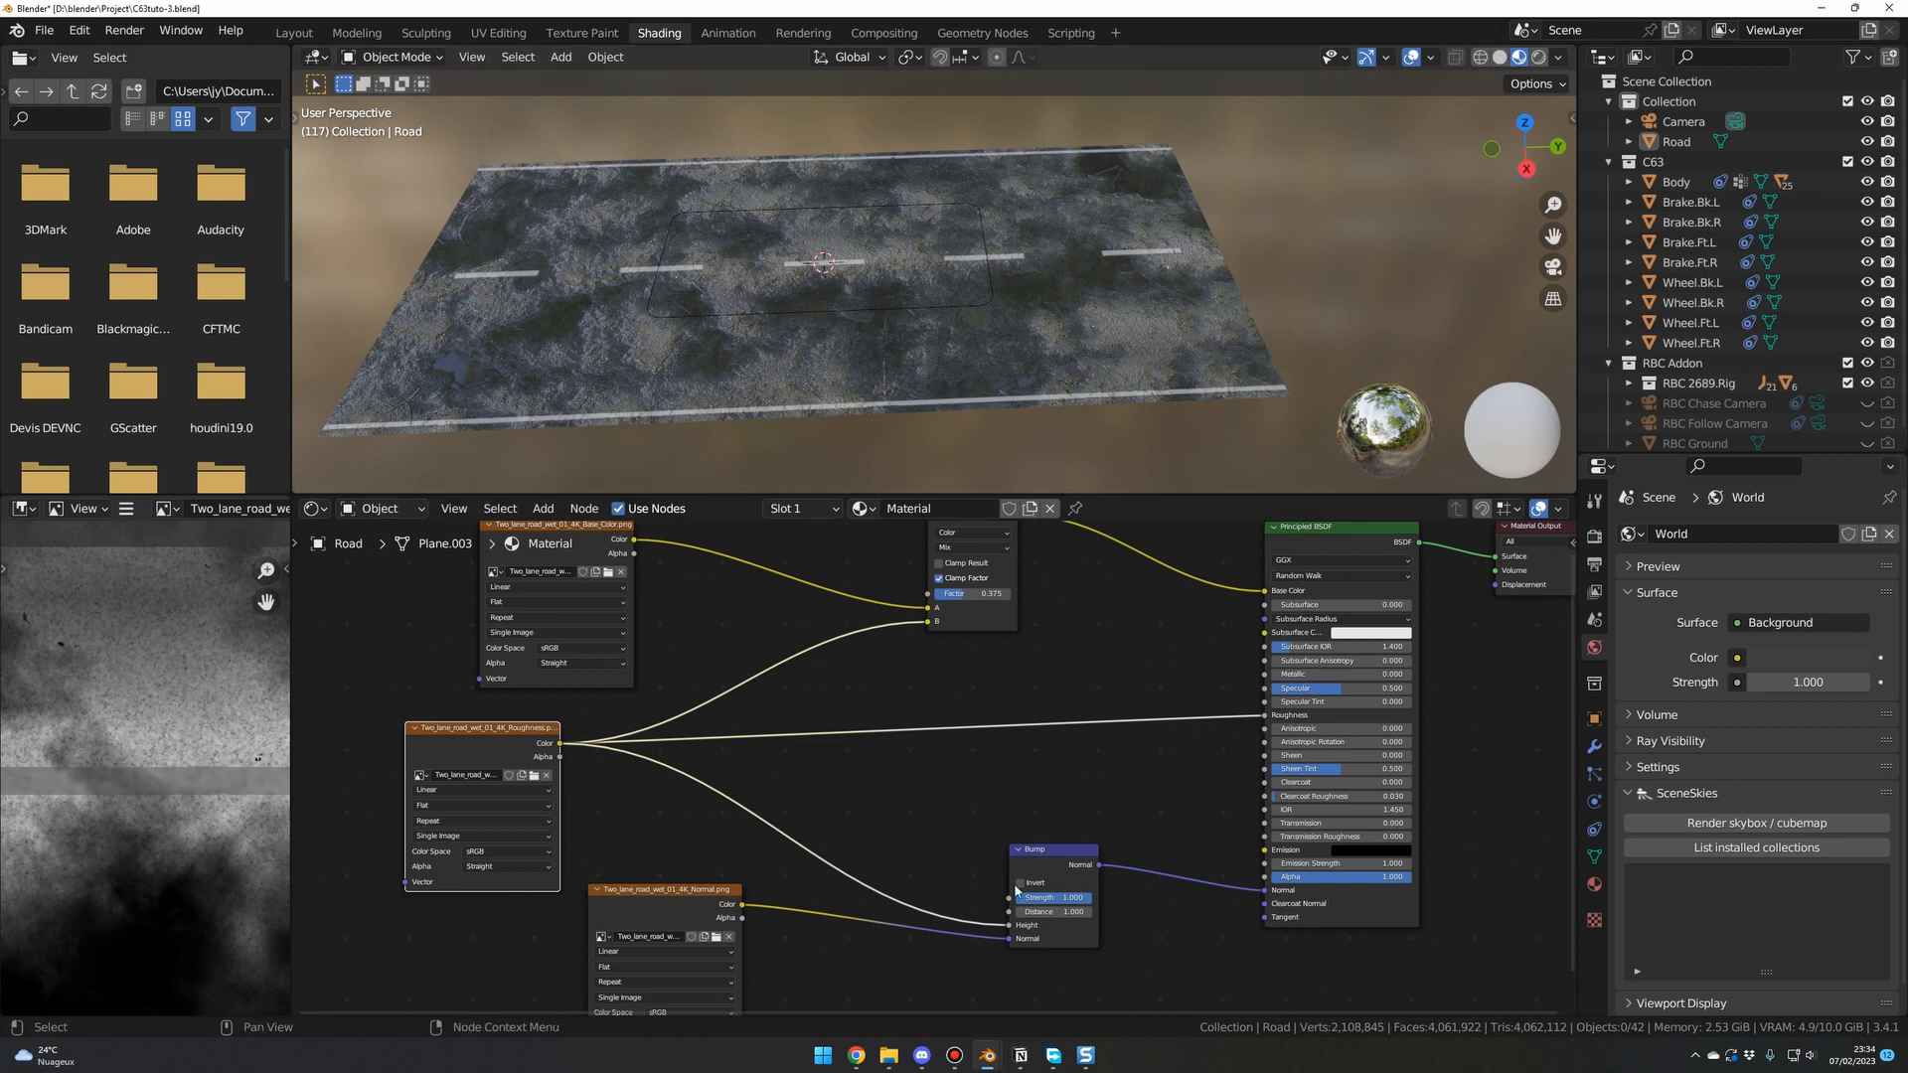
Try a strength of 0.1 on the Bump node.
{"action": "left_click", "coordinate": [1047, 900]}
{"action": "type", "text": "0.1"}
{"action": "key", "text": "Return"}
{"action": "middle_click_drag", "start_coordinate": [782, 308], "coordinate": [825, 308]}
Set the Bump node's strength to 0.17 and check the road surface from several angles.
{"action": "left_click", "coordinate": [1075, 900]}
{"action": "type", "text": "0.17"}
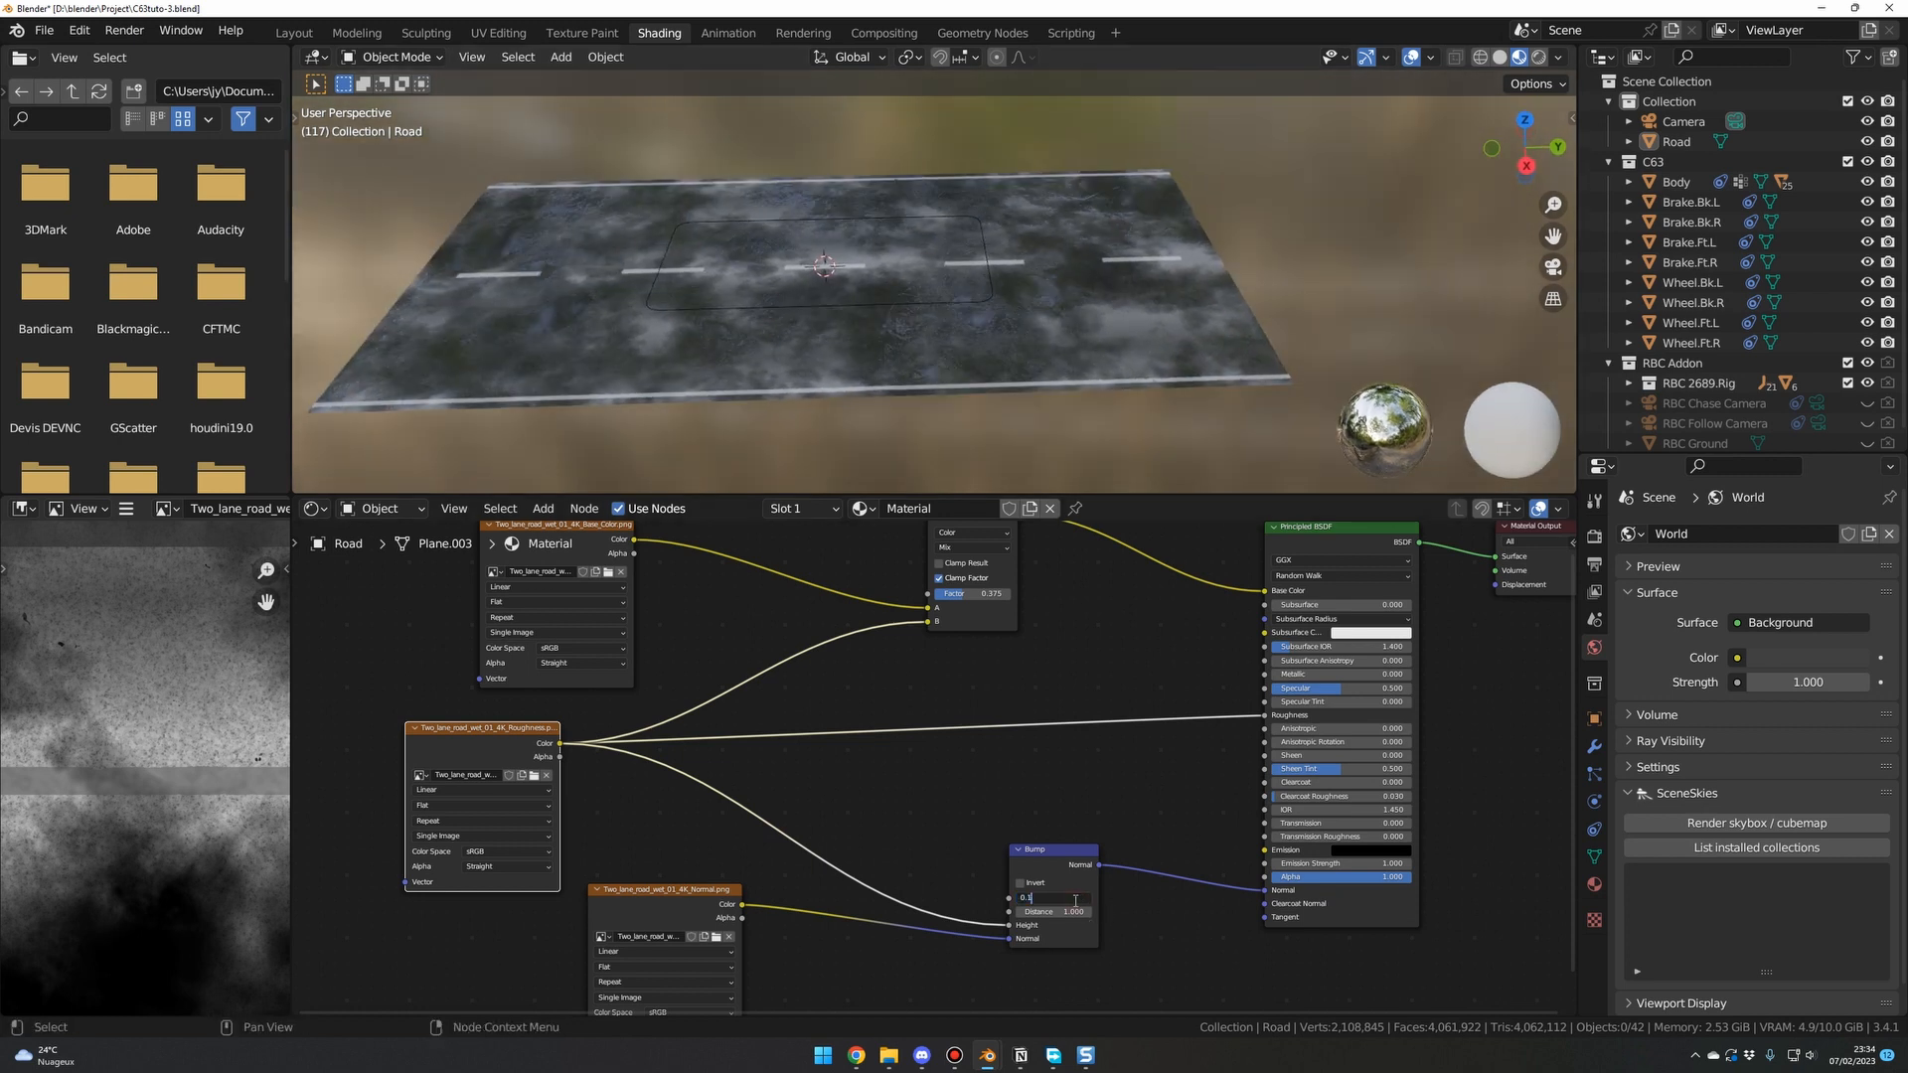
{"action": "key", "text": "Return"}
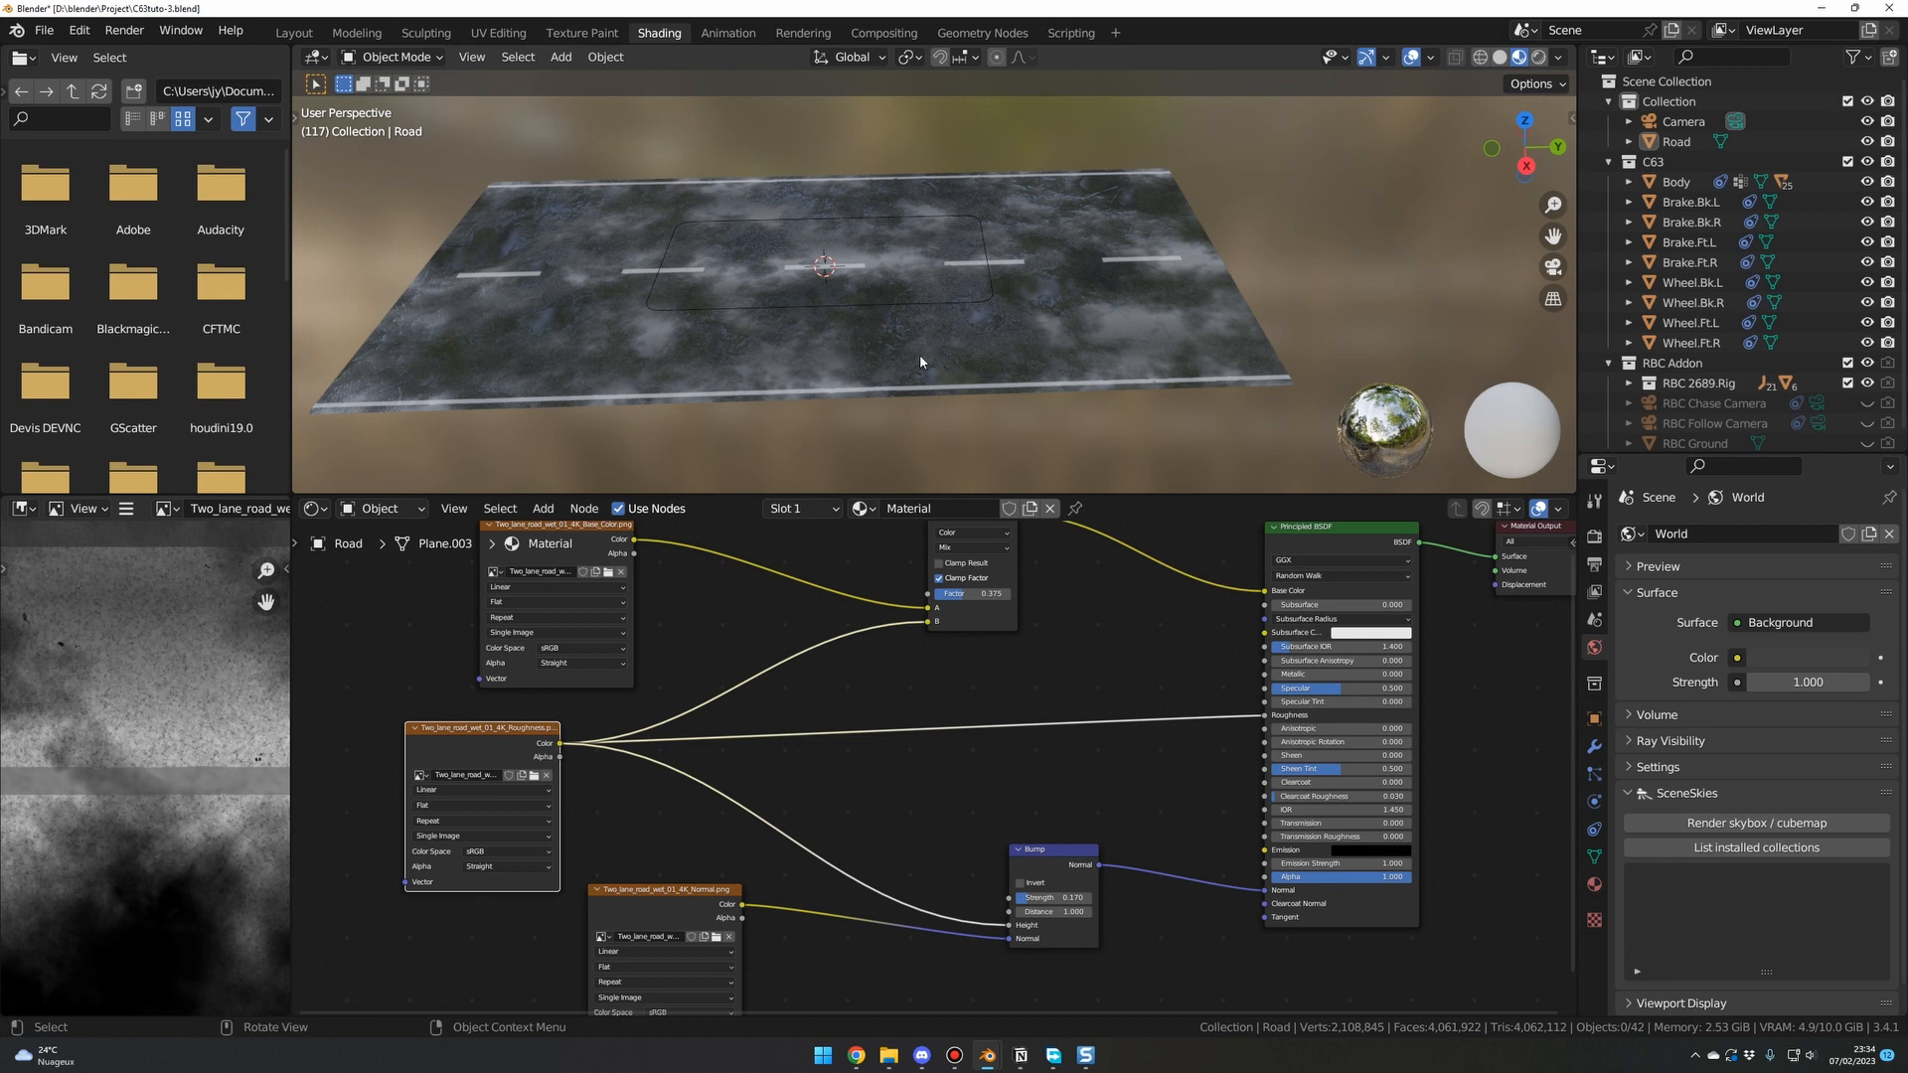
{"action": "middle_click_drag", "start_coordinate": [920, 354], "coordinate": [988, 370]}
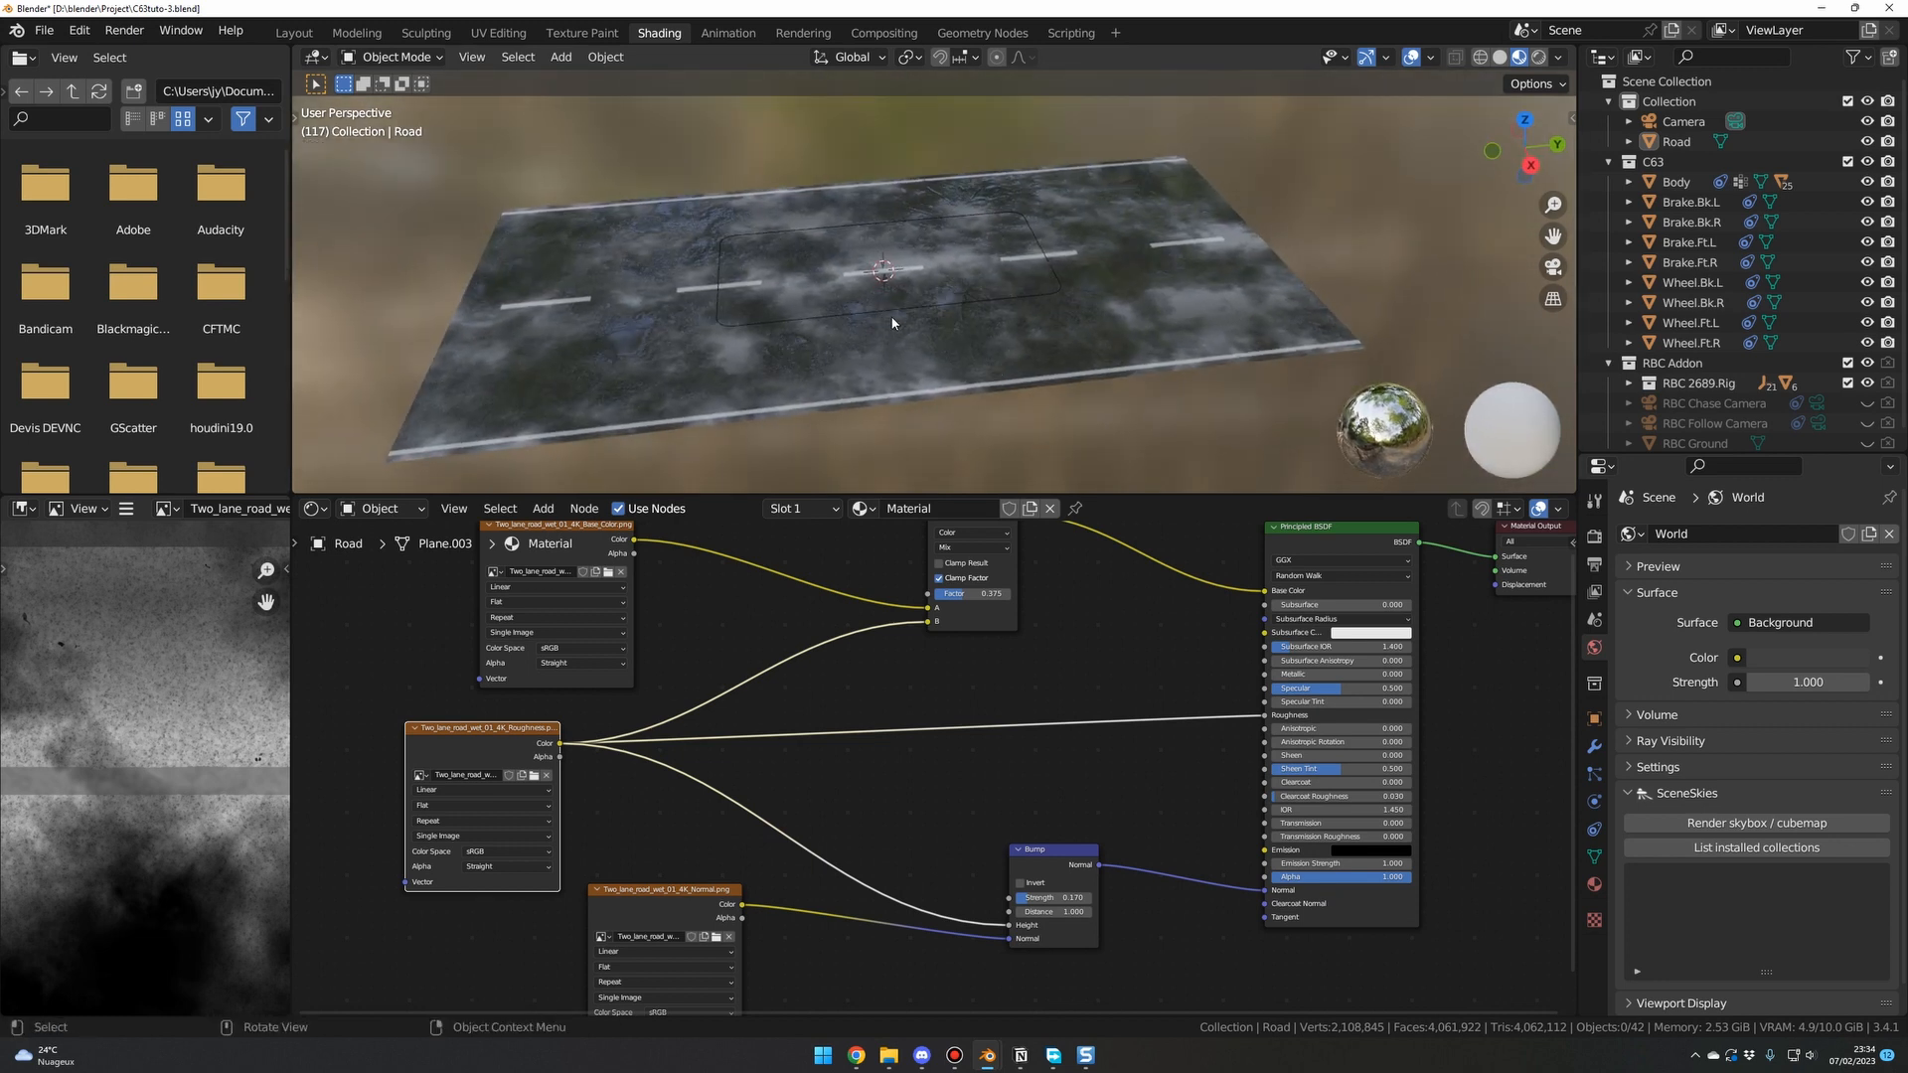
{"action": "mouse_move", "coordinate": [892, 322]}
{"action": "middle_mouse_down"}
{"action": "mouse_move", "coordinate": [867, 319]}
{"action": "mouse_move", "coordinate": [889, 325]}
{"action": "middle_mouse_up"}
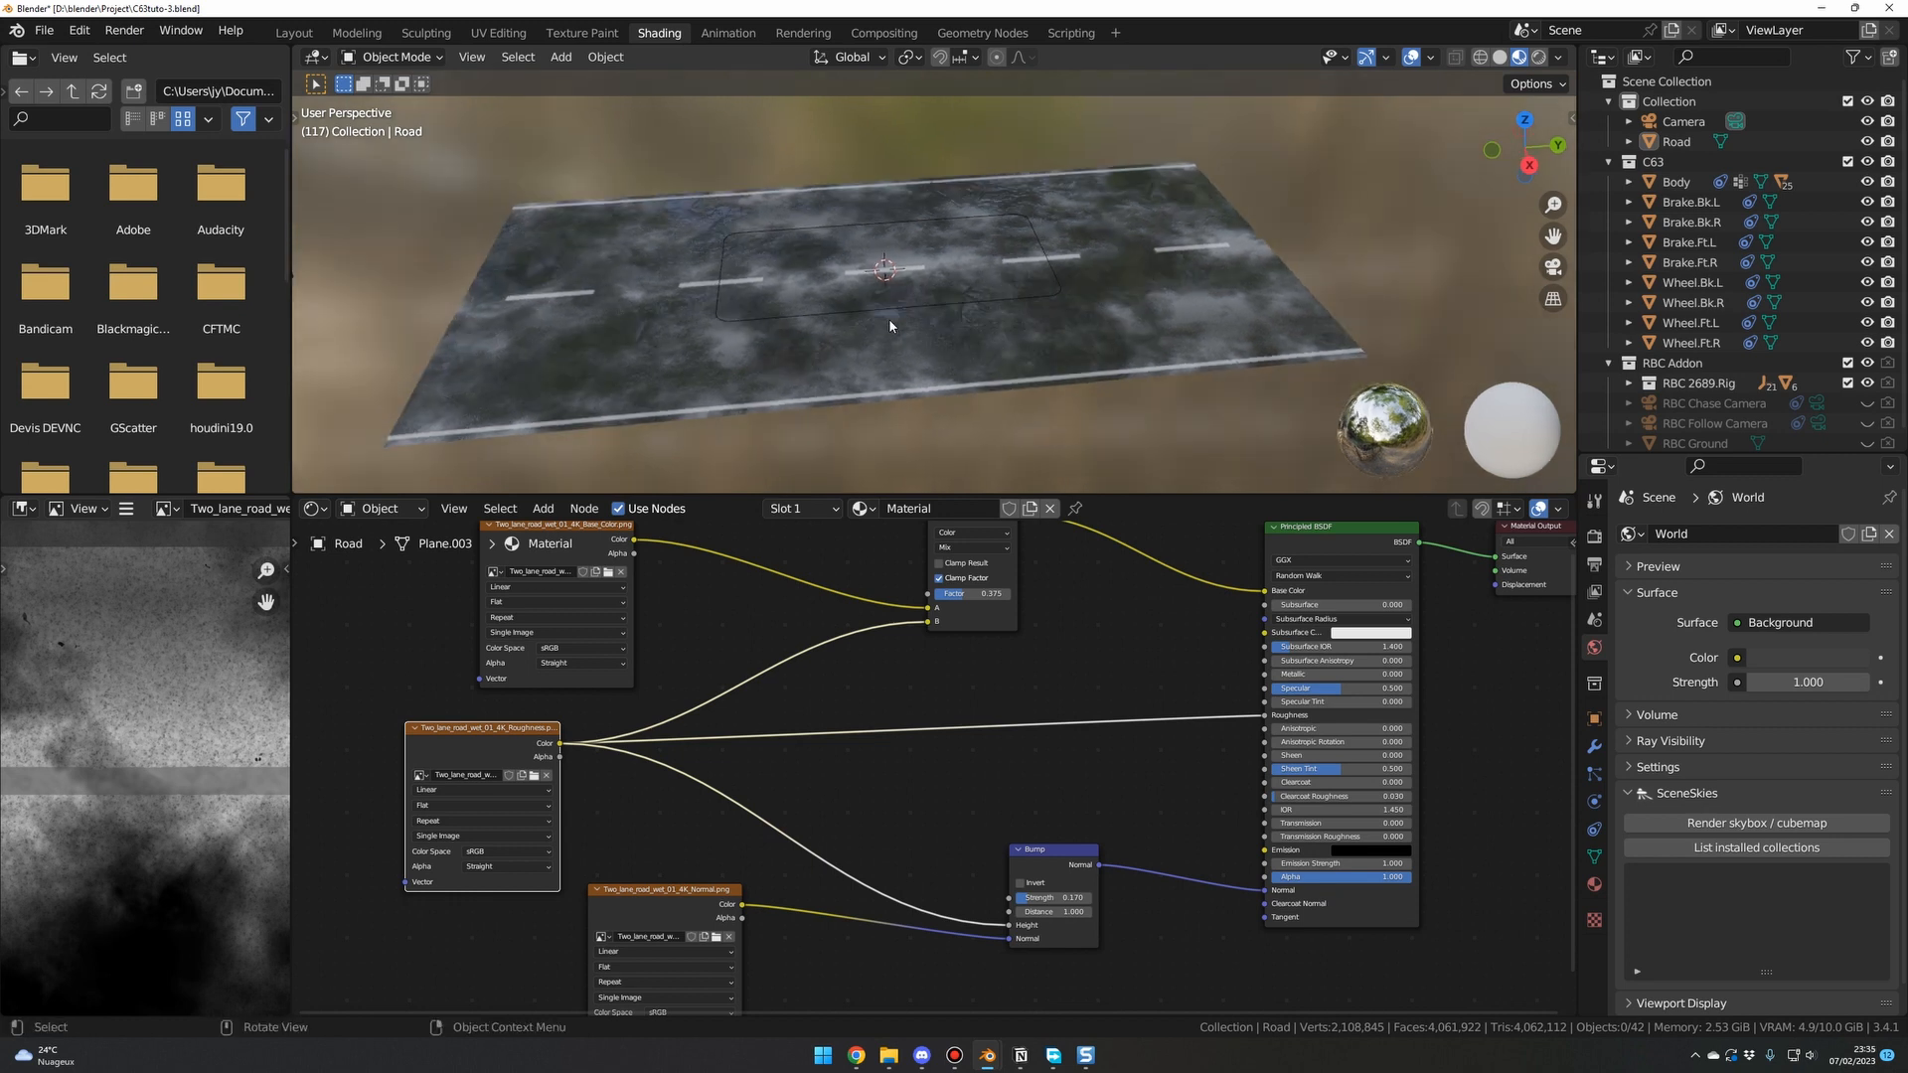
Switch to the Layout workspace and show the viewport in Material Preview shading.
{"action": "left_click", "coordinate": [301, 36]}
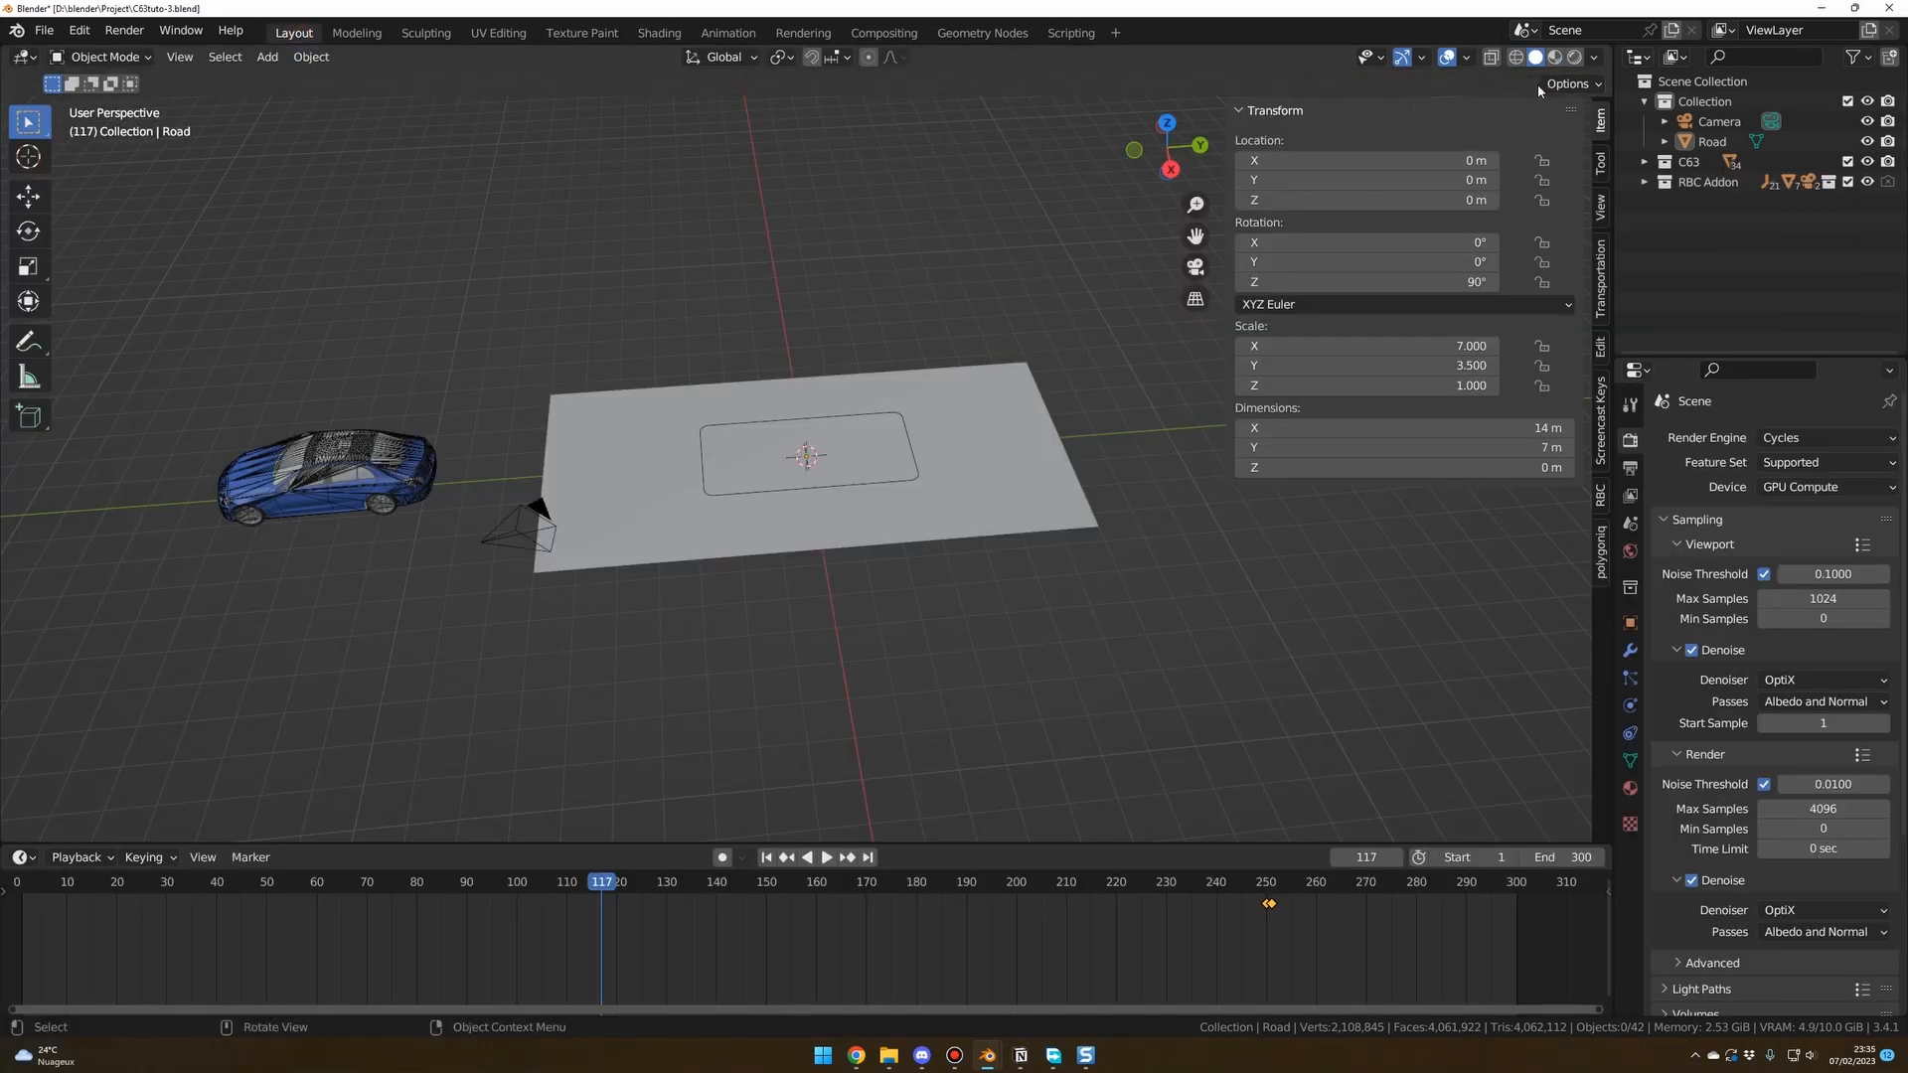
{"action": "left_click", "coordinate": [1556, 57]}
{"action": "mouse_move", "coordinate": [1043, 536]}
{"action": "middle_mouse_down"}
{"action": "mouse_move", "coordinate": [1064, 550]}
{"action": "mouse_move", "coordinate": [971, 541]}
{"action": "mouse_move", "coordinate": [1060, 545]}
{"action": "middle_mouse_up"}
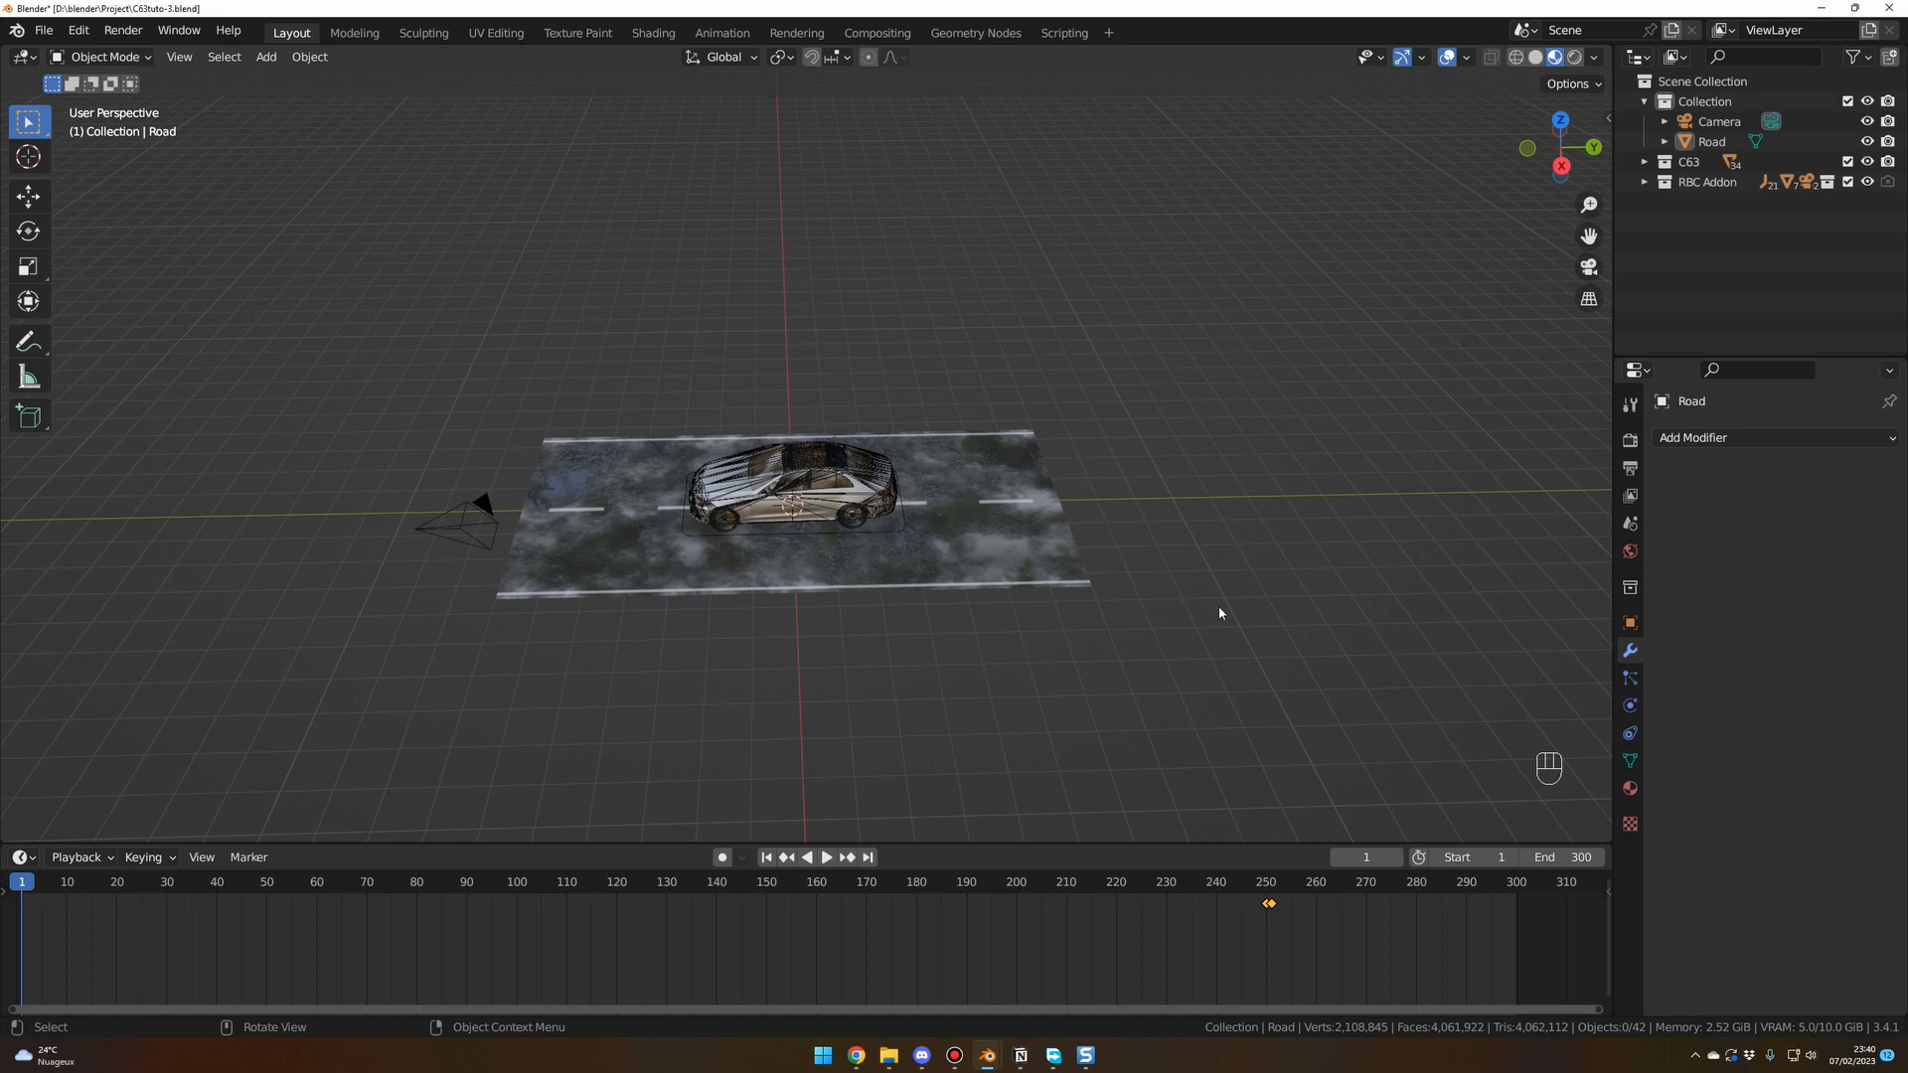
Duplicate the road plane and move the copy about 13.7 m in the negative X direction.
{"action": "scroll", "coordinate": [1221, 609], "scroll_direction": "down", "scroll_amount": 1}
{"action": "scroll", "coordinate": [1221, 609], "scroll_direction": "up", "scroll_amount": 1}
{"action": "middle_click_drag", "start_coordinate": [1221, 607], "coordinate": [1168, 599], "text": "shift"}
{"action": "left_click", "coordinate": [938, 528]}
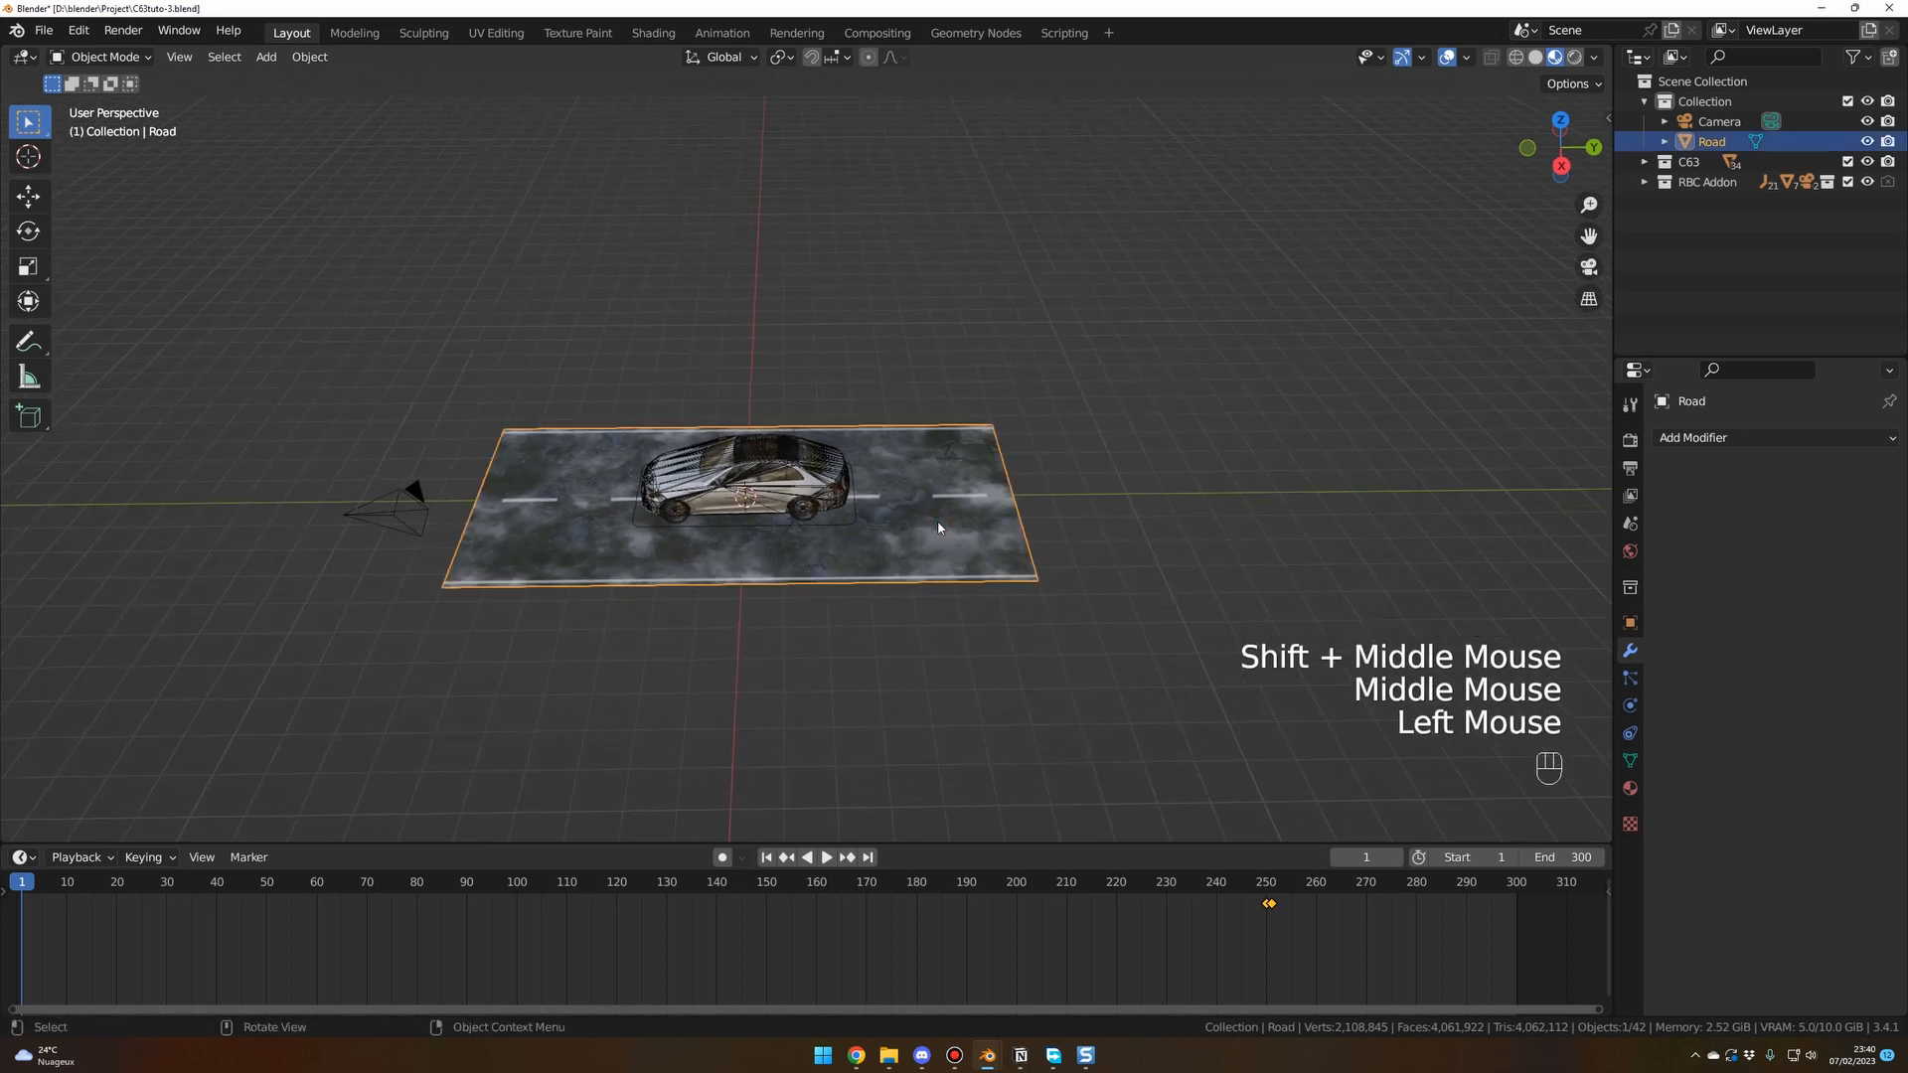
{"action": "key", "text": "shift+d"}
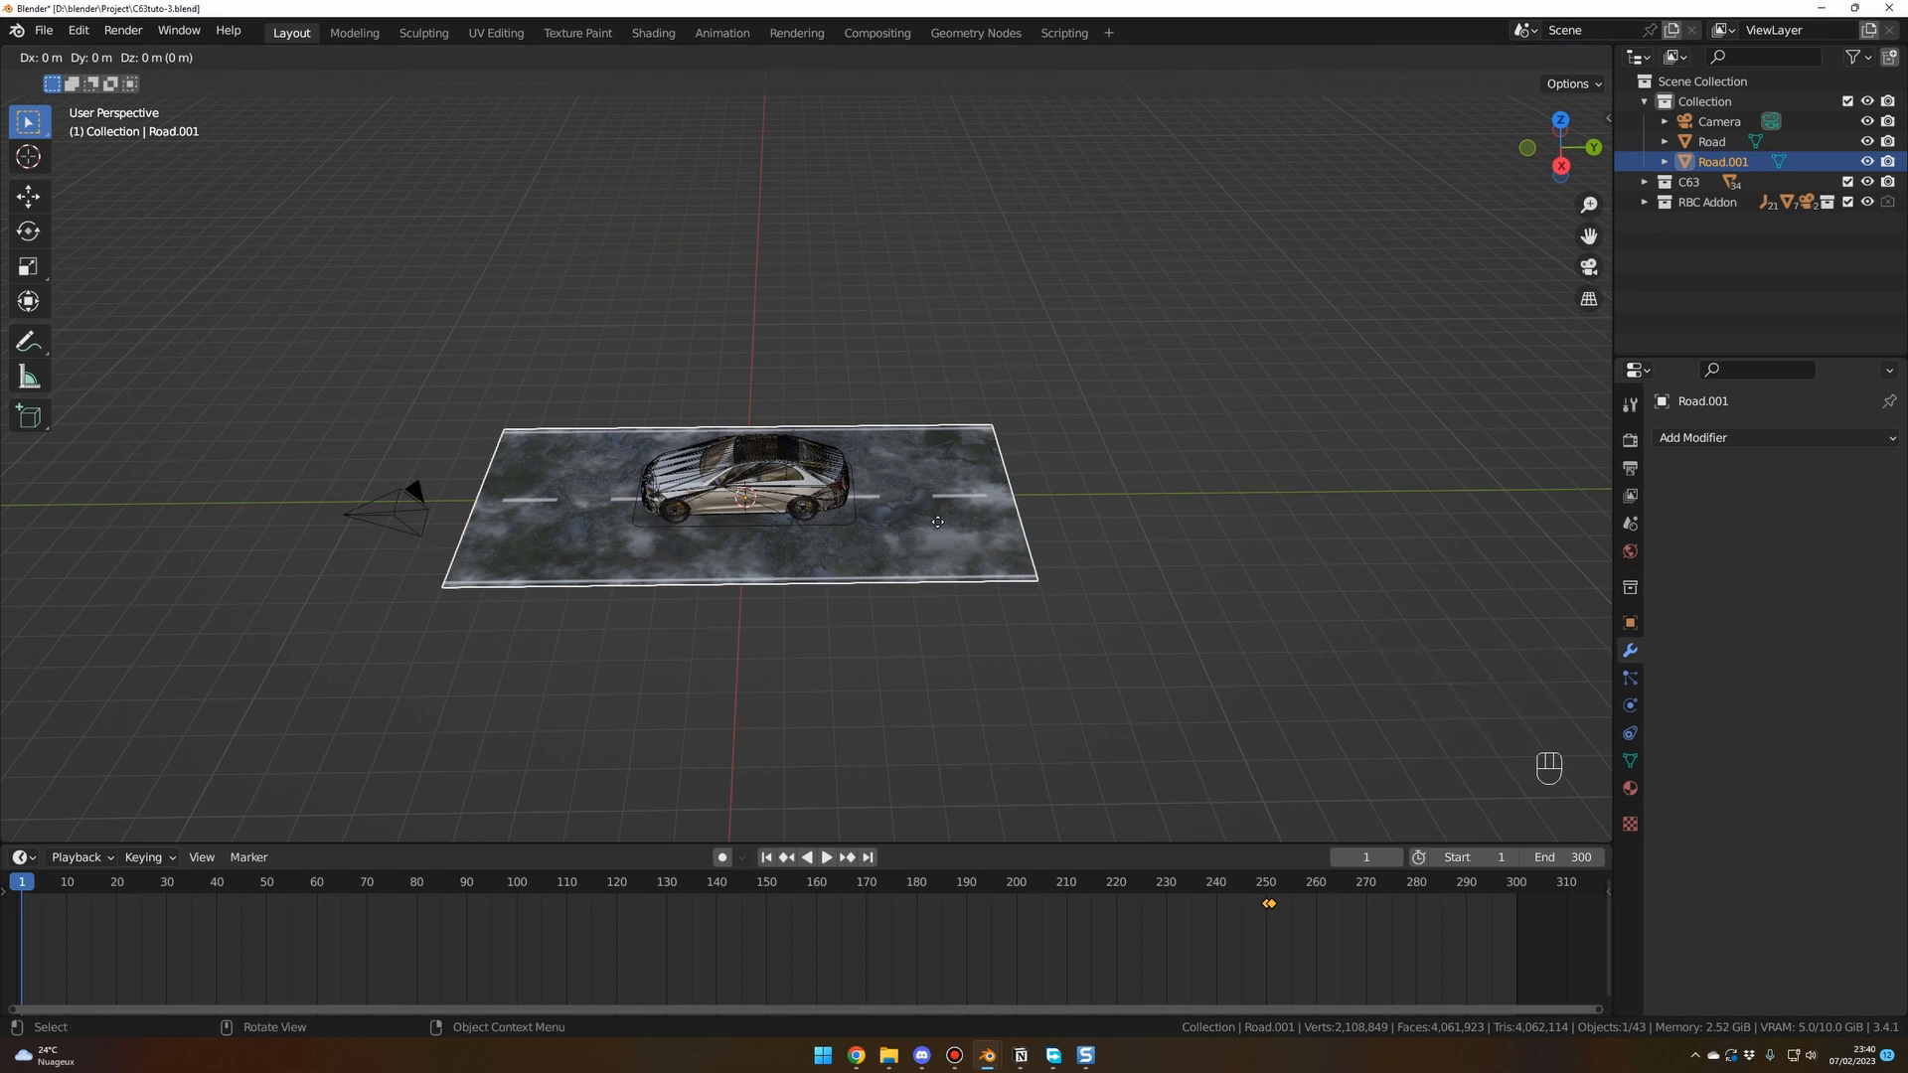
{"action": "key", "text": "x"}
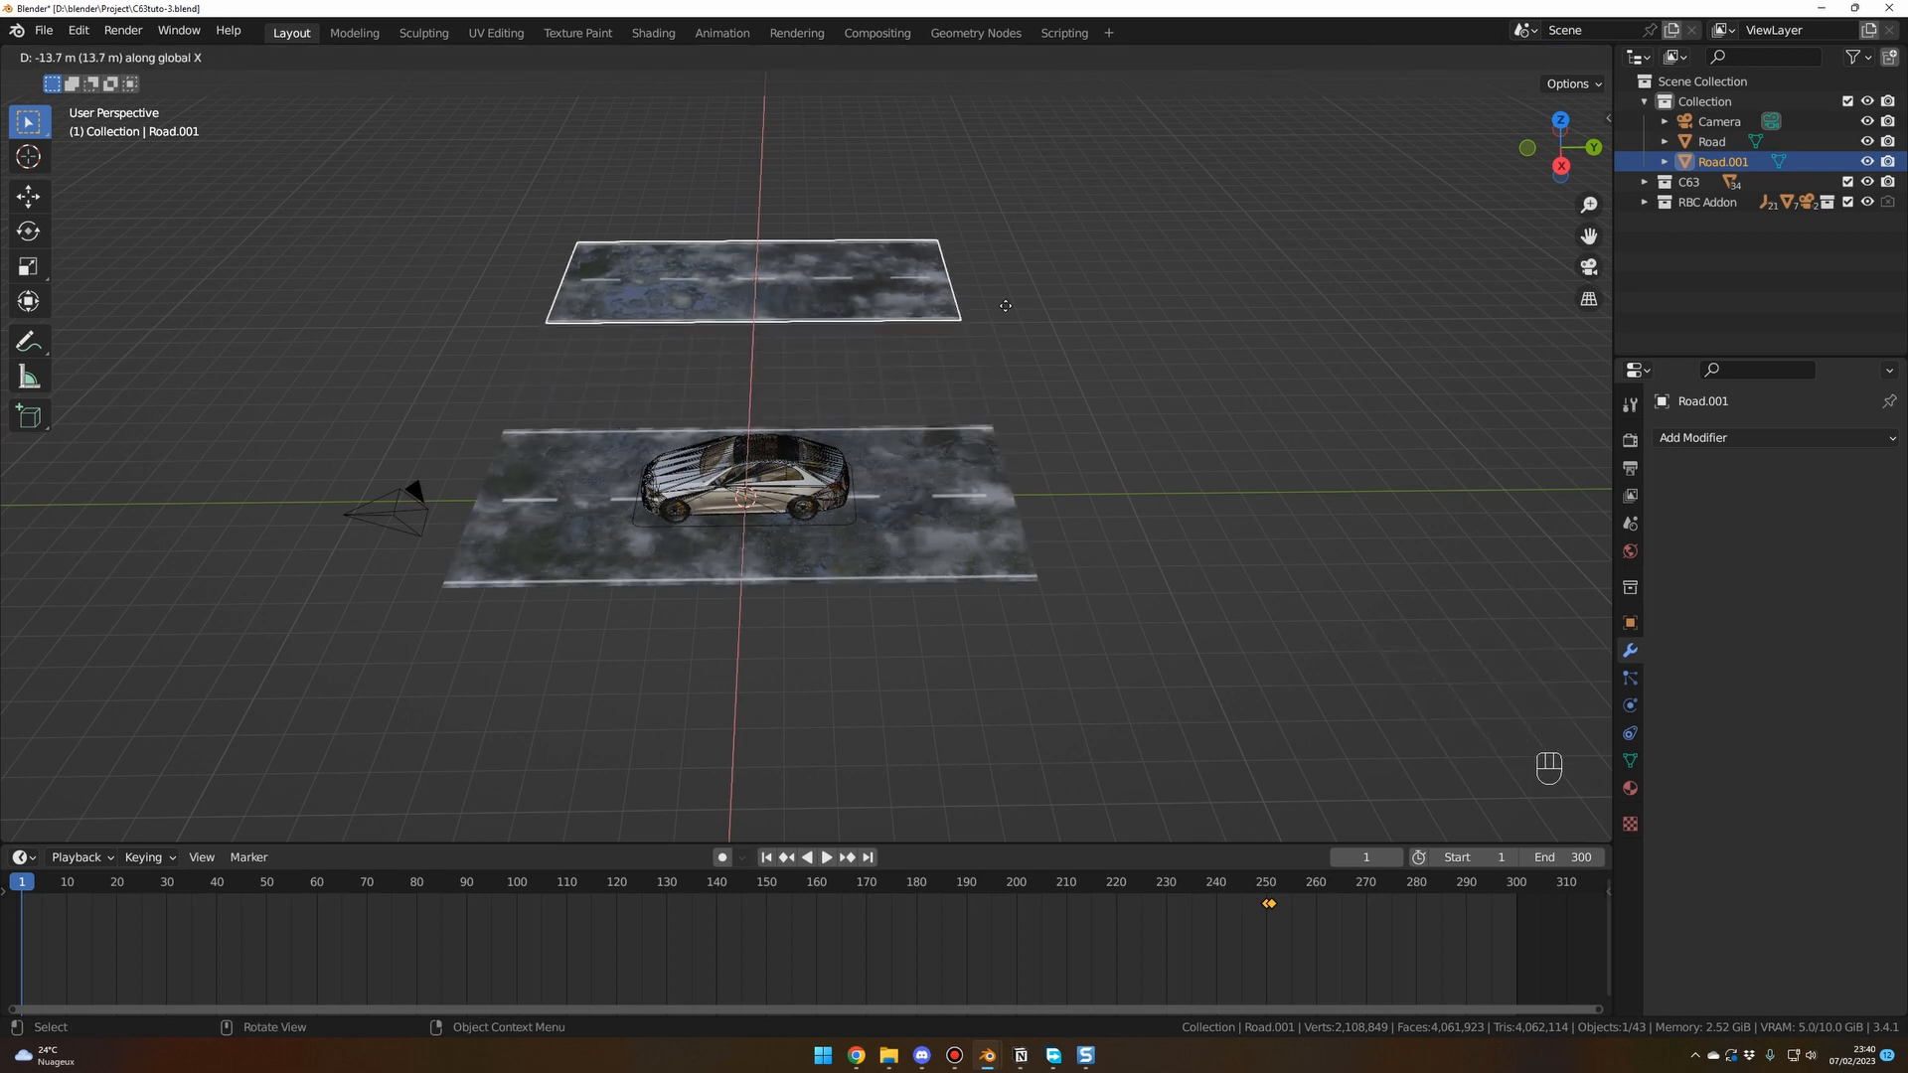
{"action": "left_click", "coordinate": [1010, 327]}
Rename the duplicated road plane as Bump.
{"action": "double_click", "coordinate": [1727, 162]}
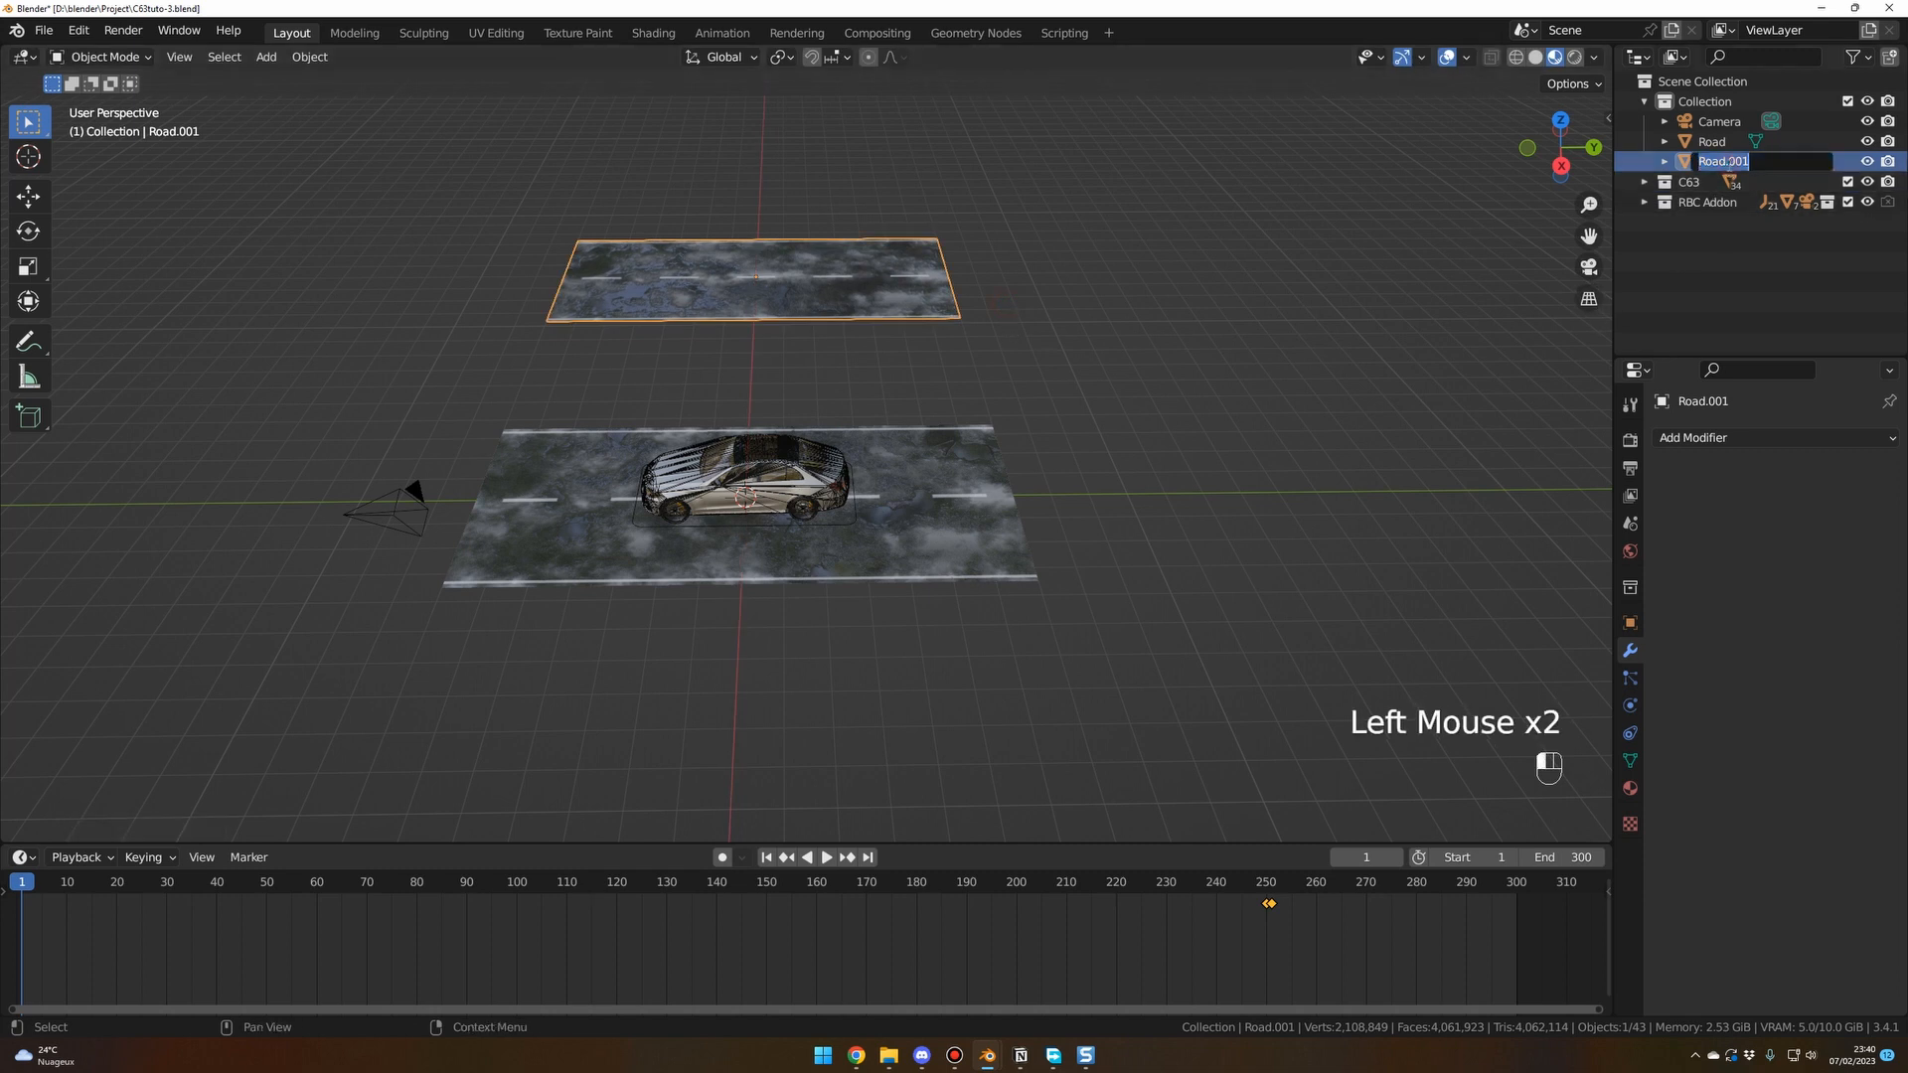
{"action": "type", "text": "Bump"}
{"action": "key", "text": "Return"}
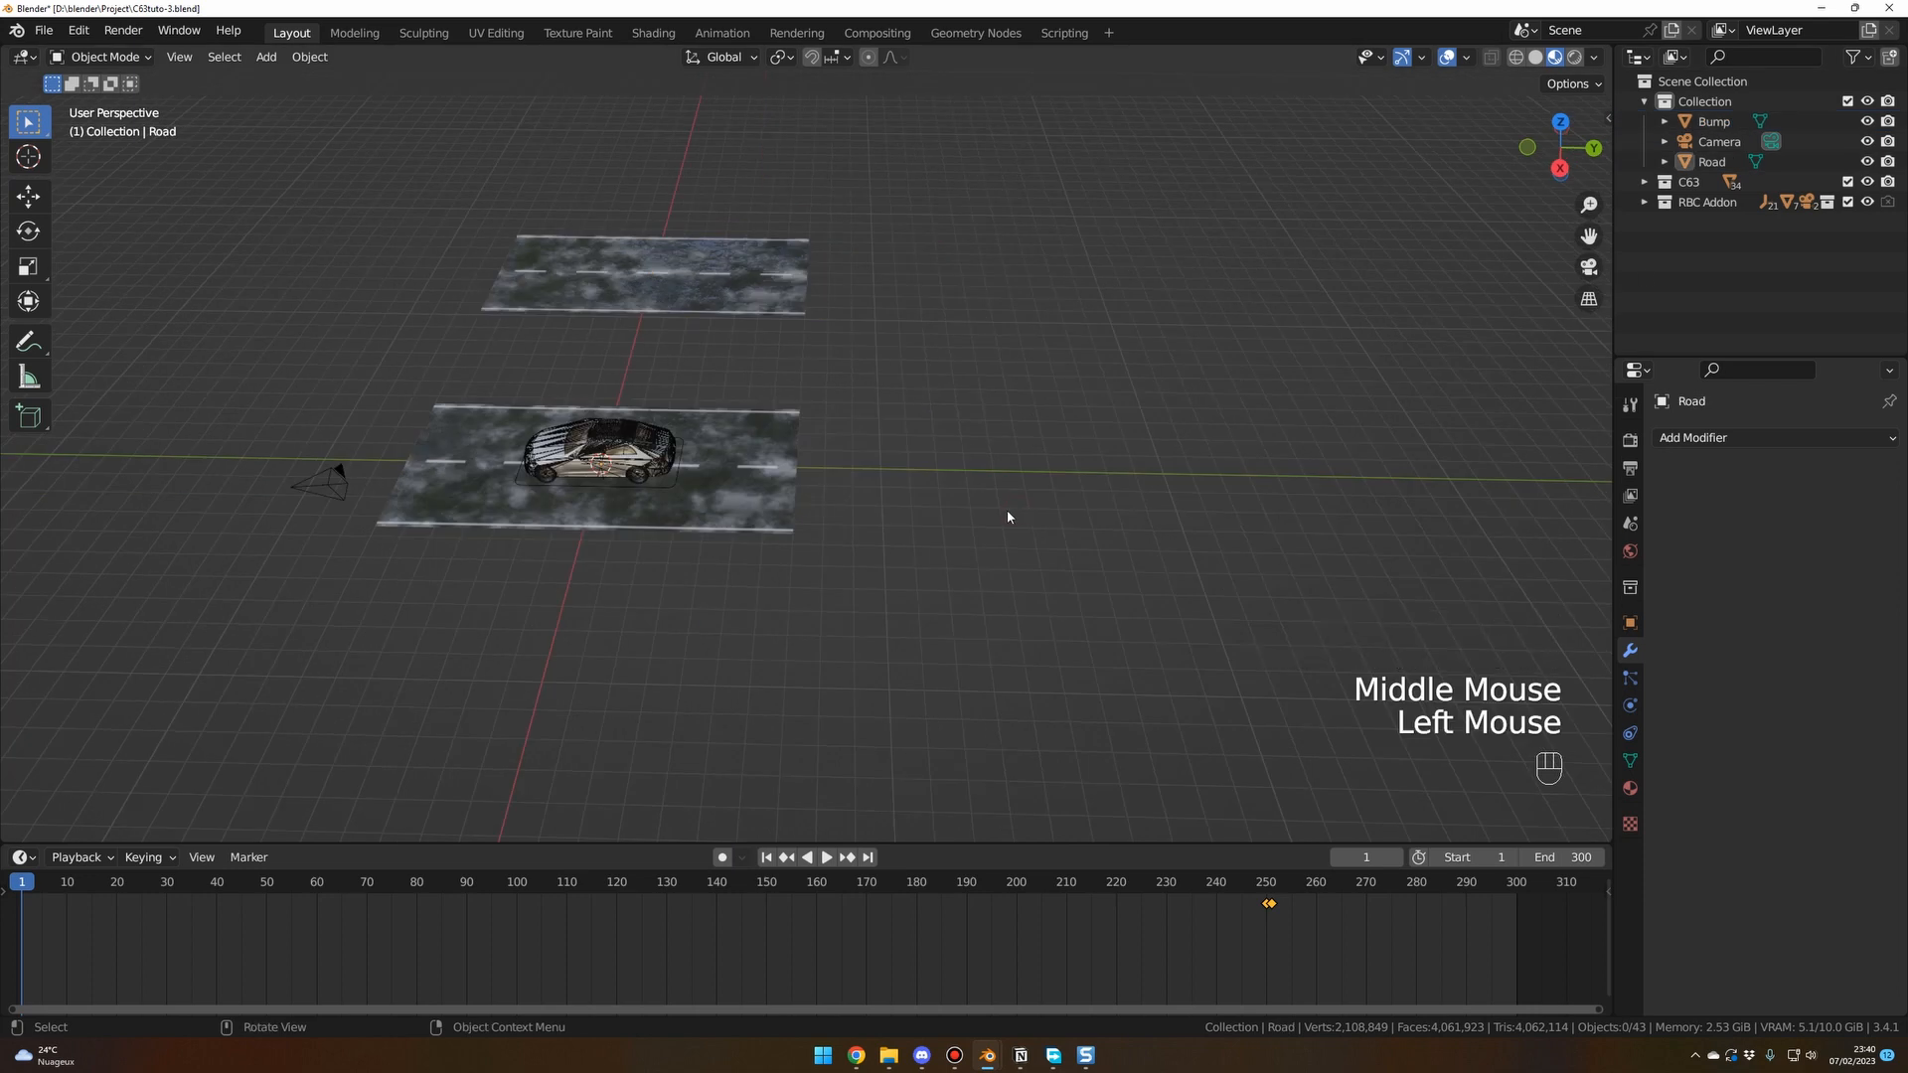
Add an Array modifier to the original Road plane and set its relative offset Factor X to -1.
{"action": "middle_click_drag", "start_coordinate": [1006, 511], "coordinate": [995, 502]}
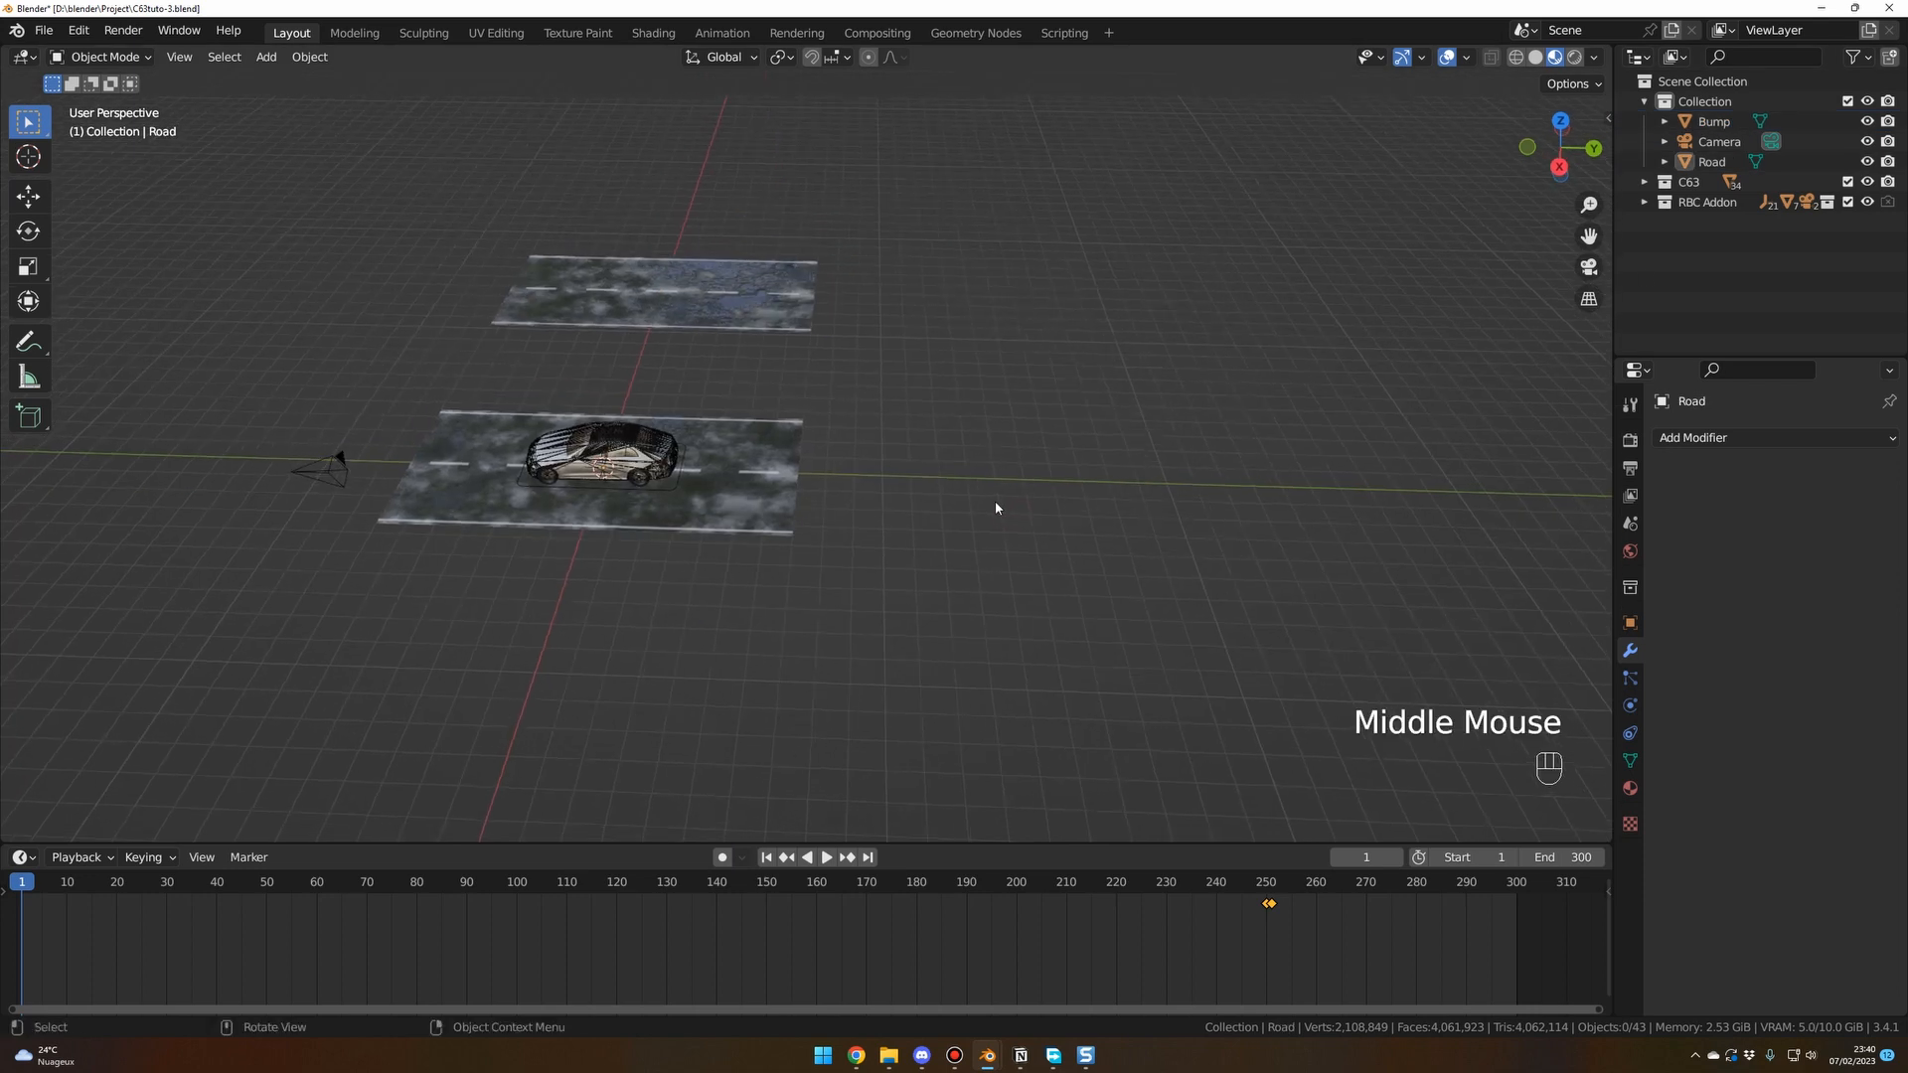
{"action": "left_click", "coordinate": [734, 494]}
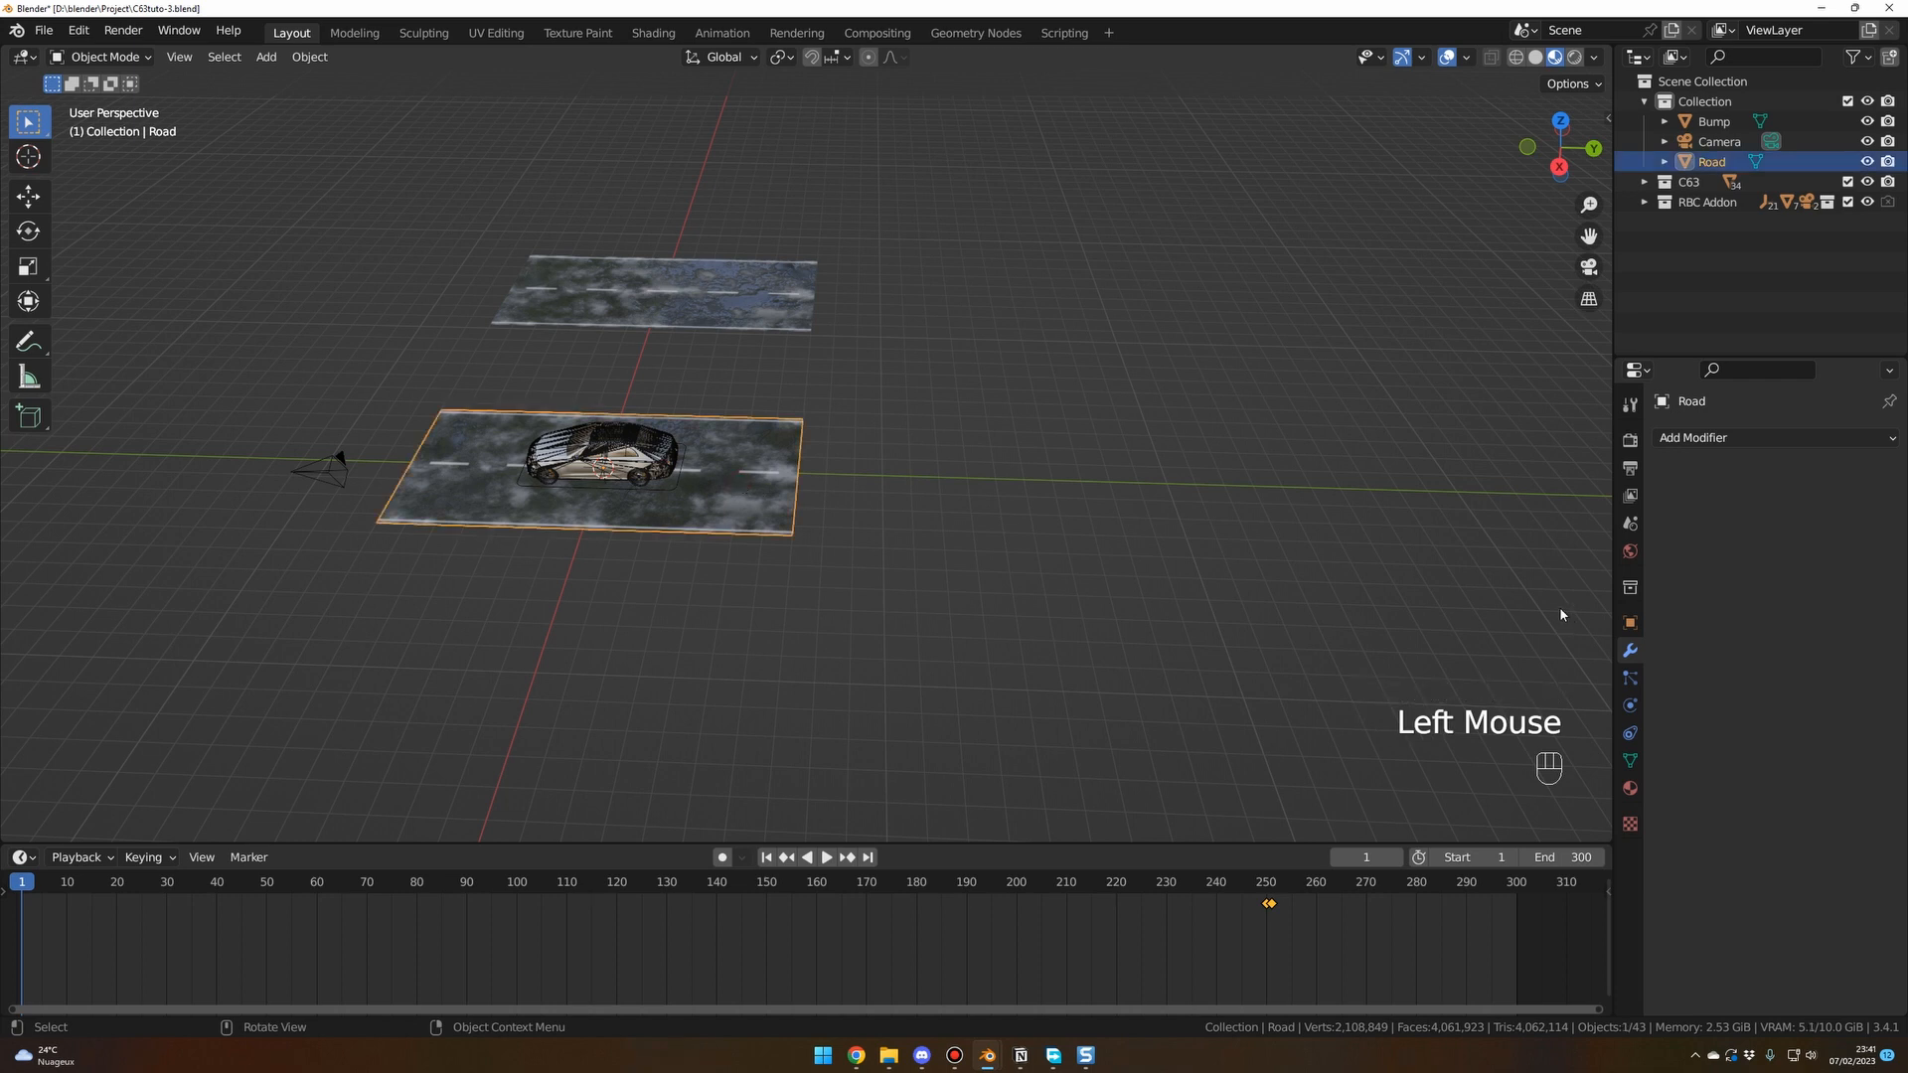
{"action": "left_click", "coordinate": [1630, 653]}
{"action": "left_click", "coordinate": [1709, 439]}
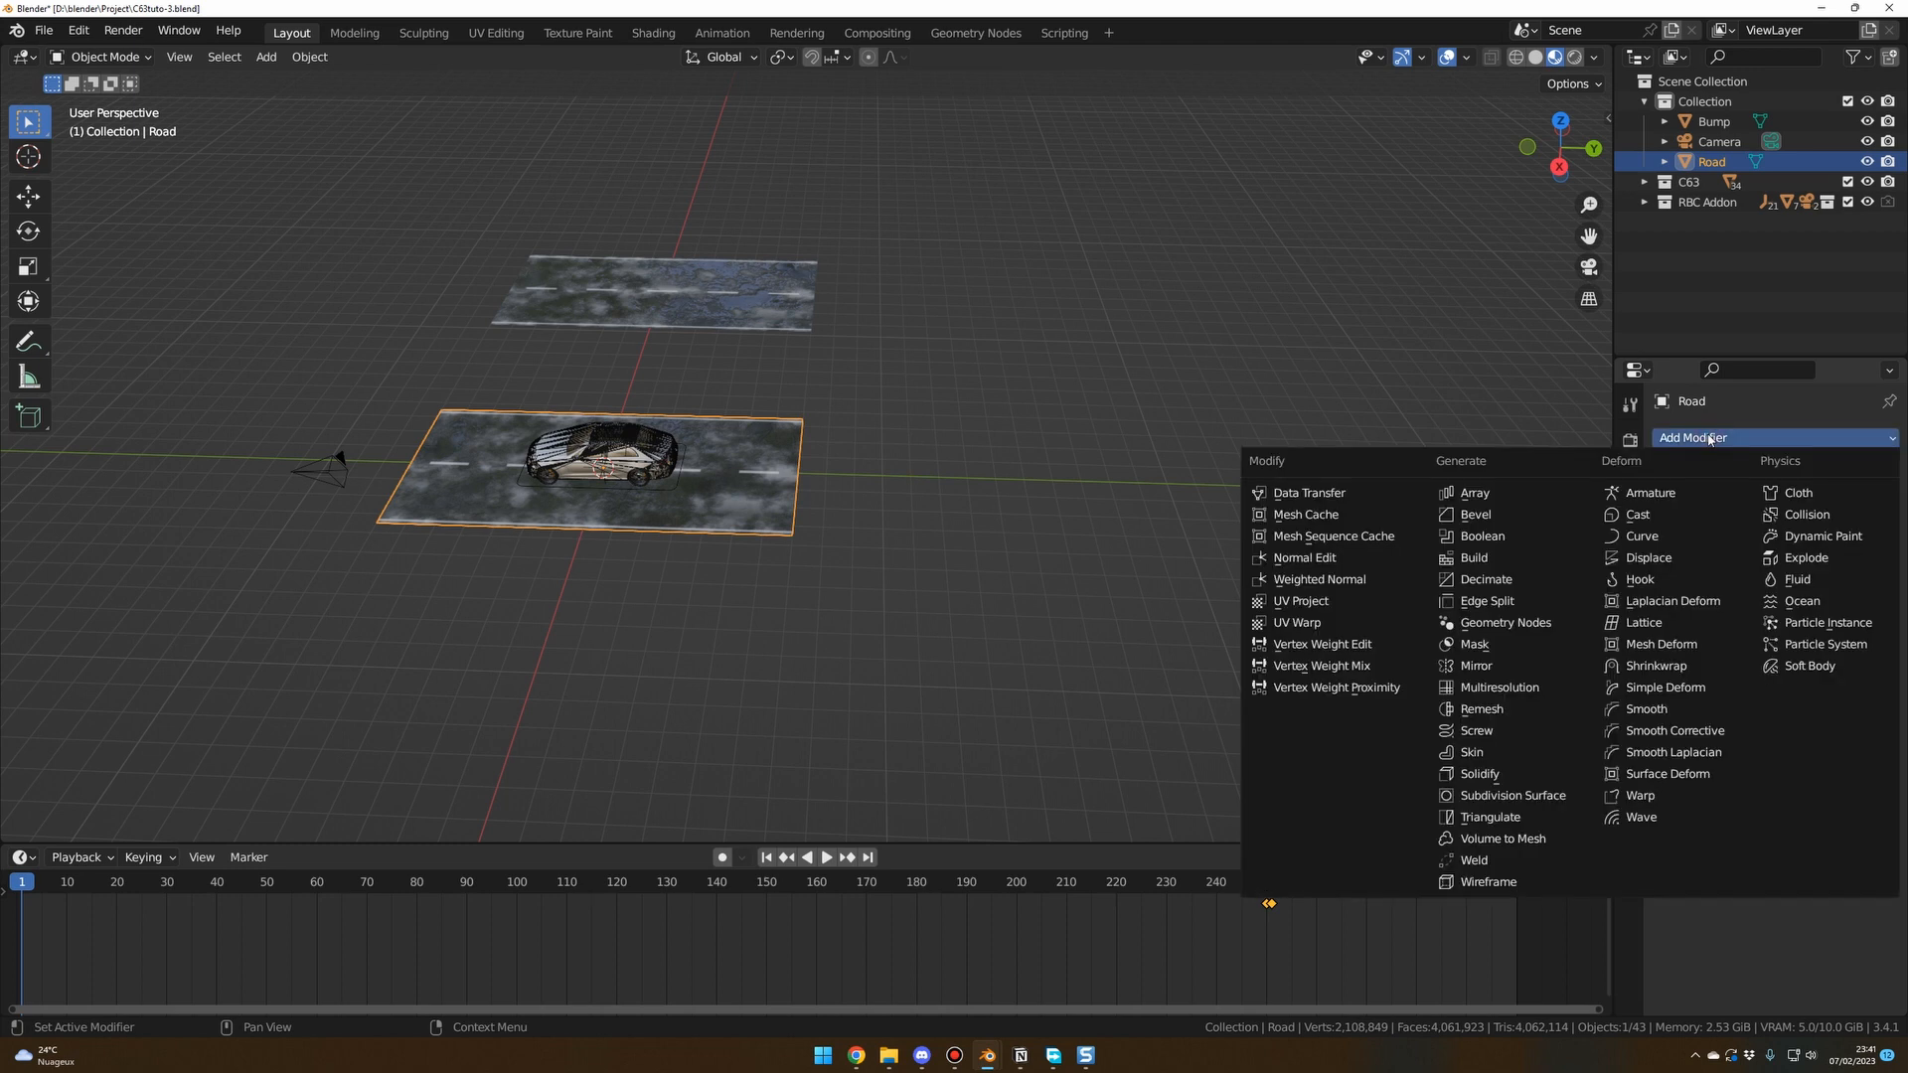
{"action": "left_click", "coordinate": [1496, 493]}
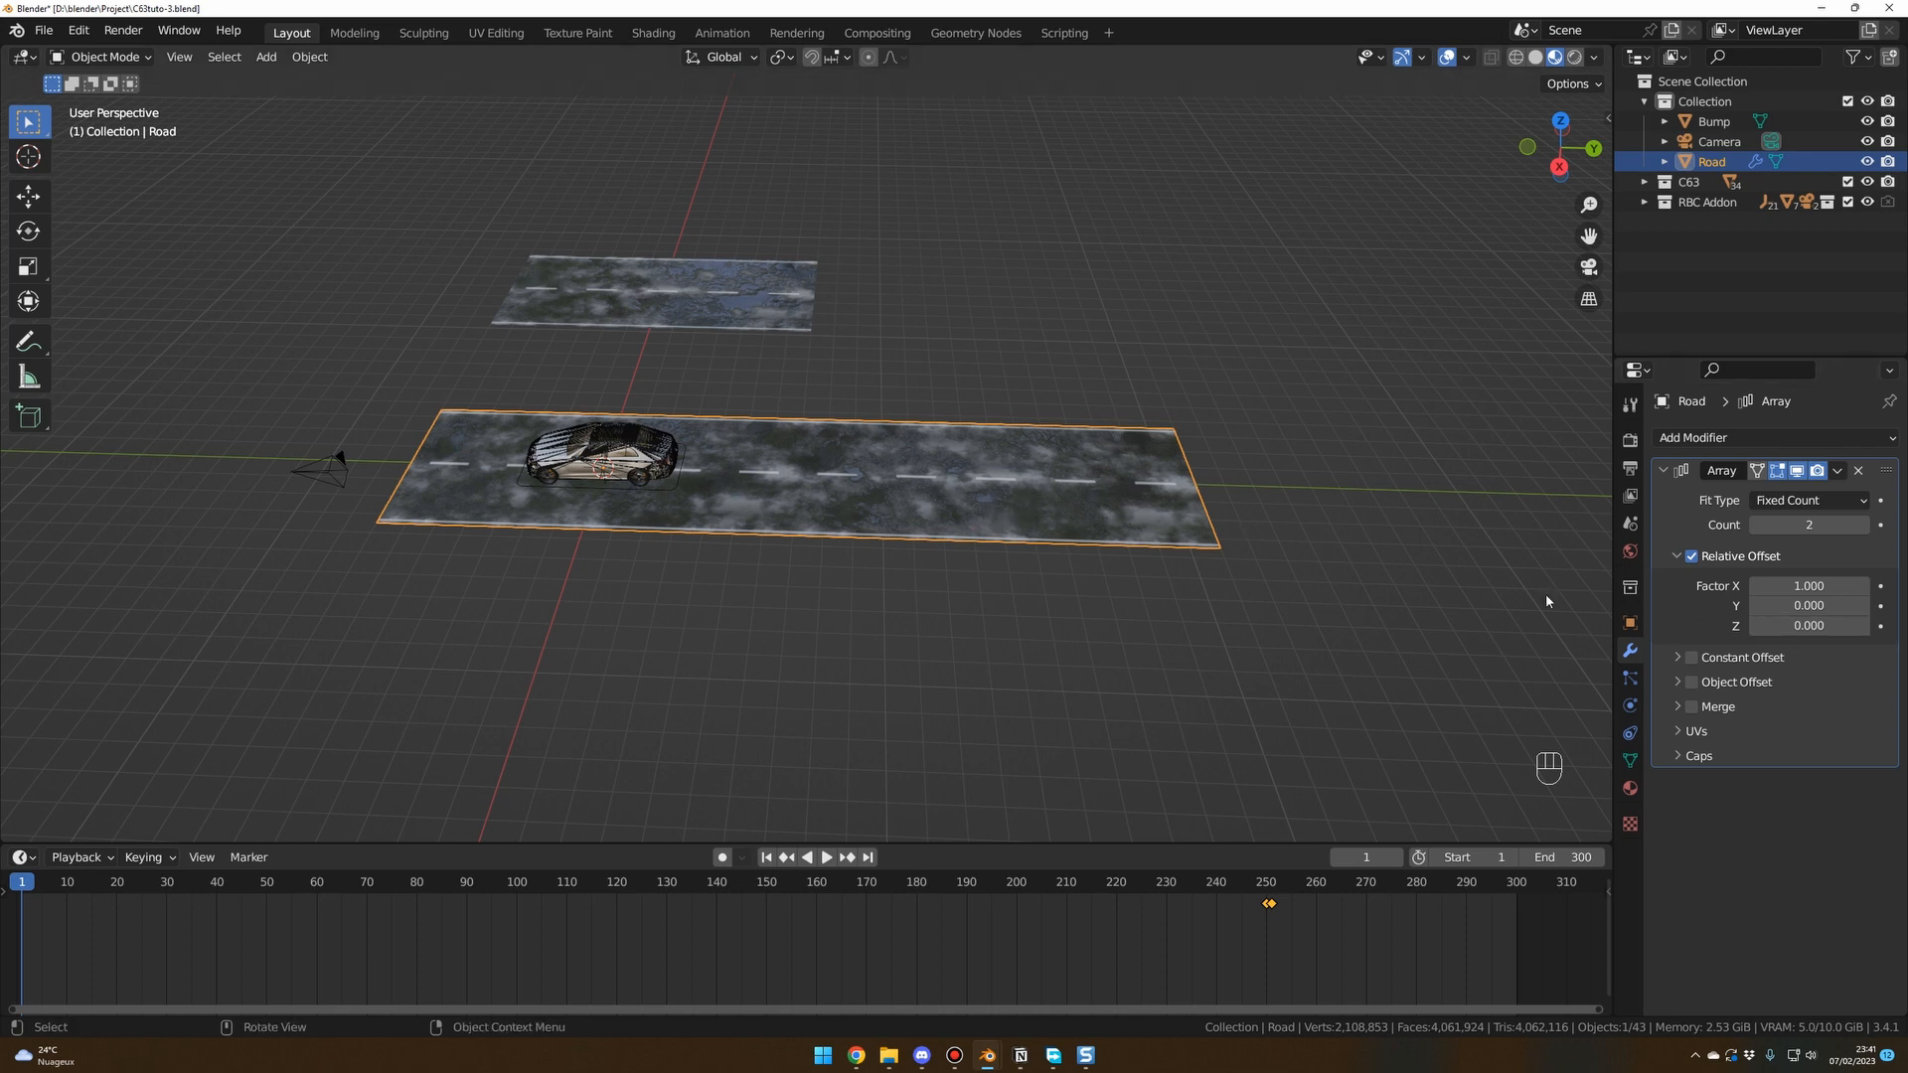
{"action": "left_click", "coordinate": [1799, 587]}
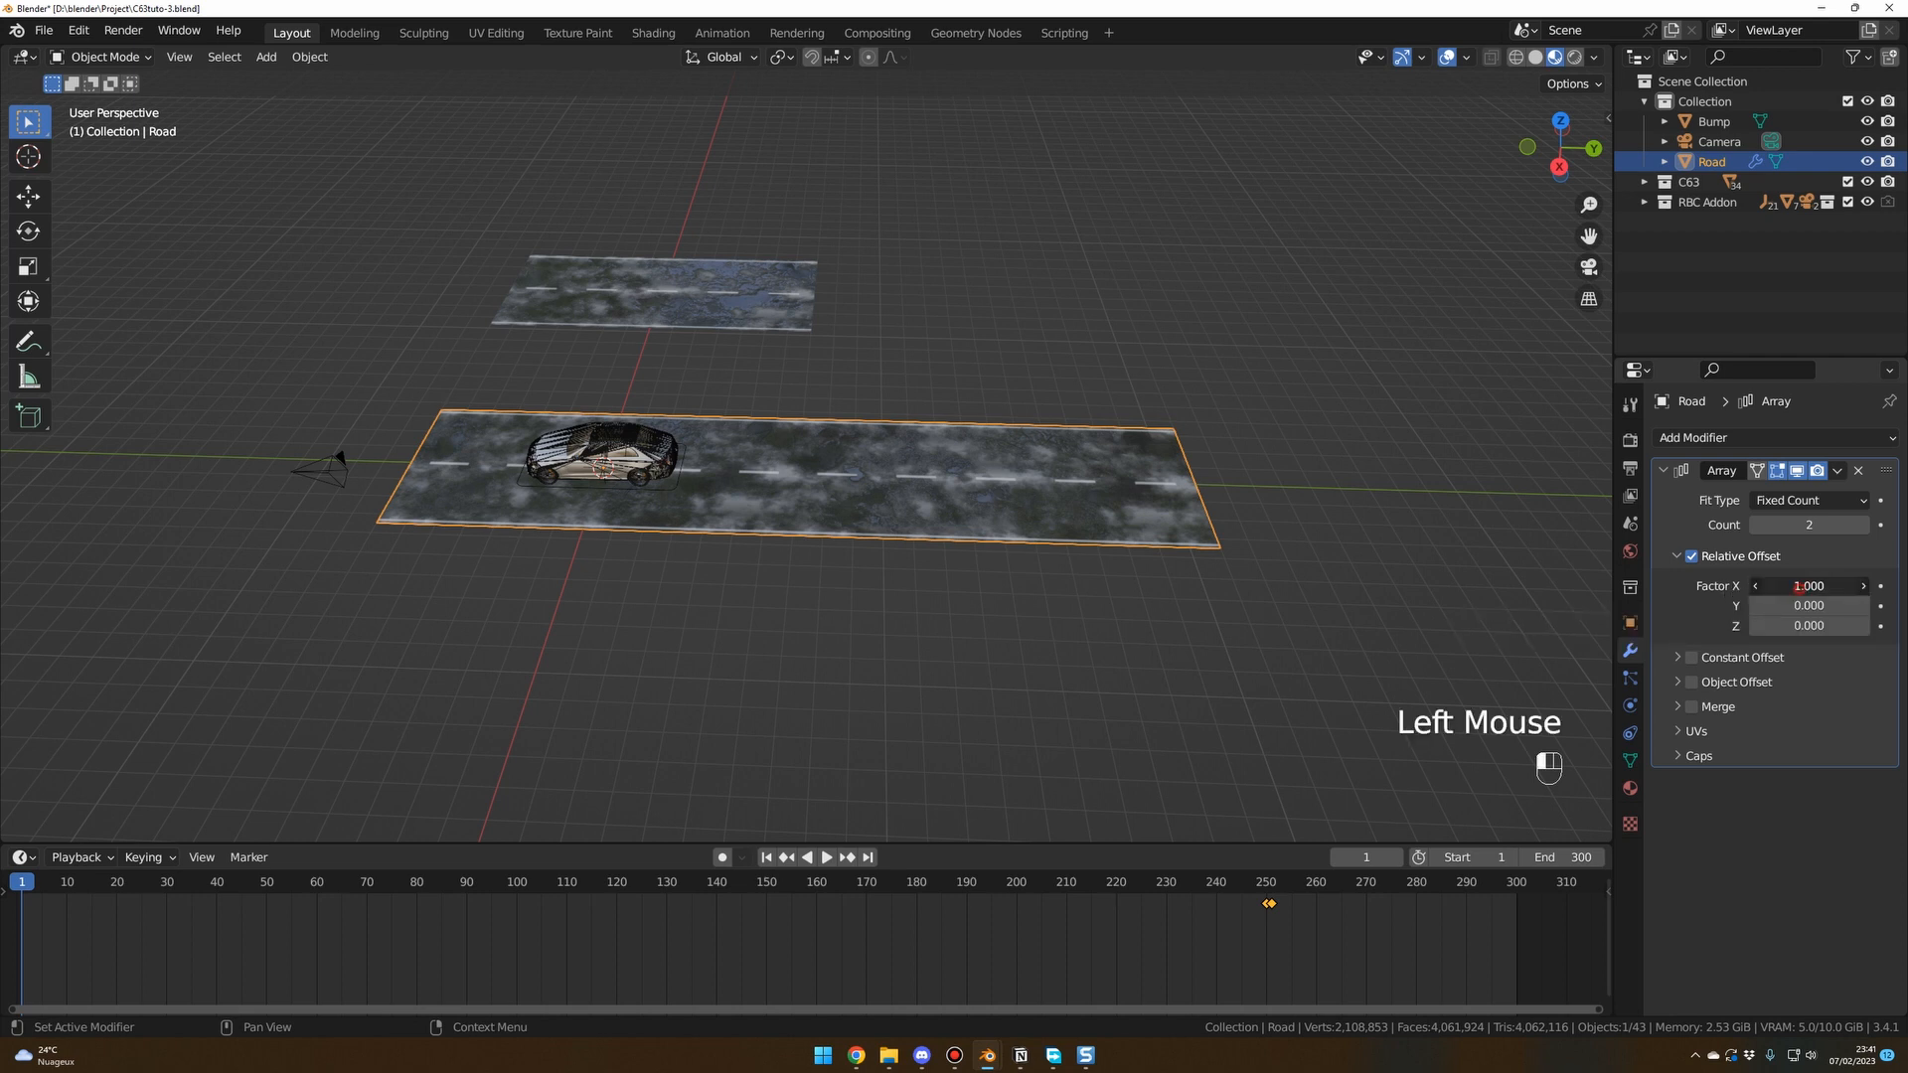
{"action": "type", "text": "-1"}
{"action": "key", "text": "Return"}
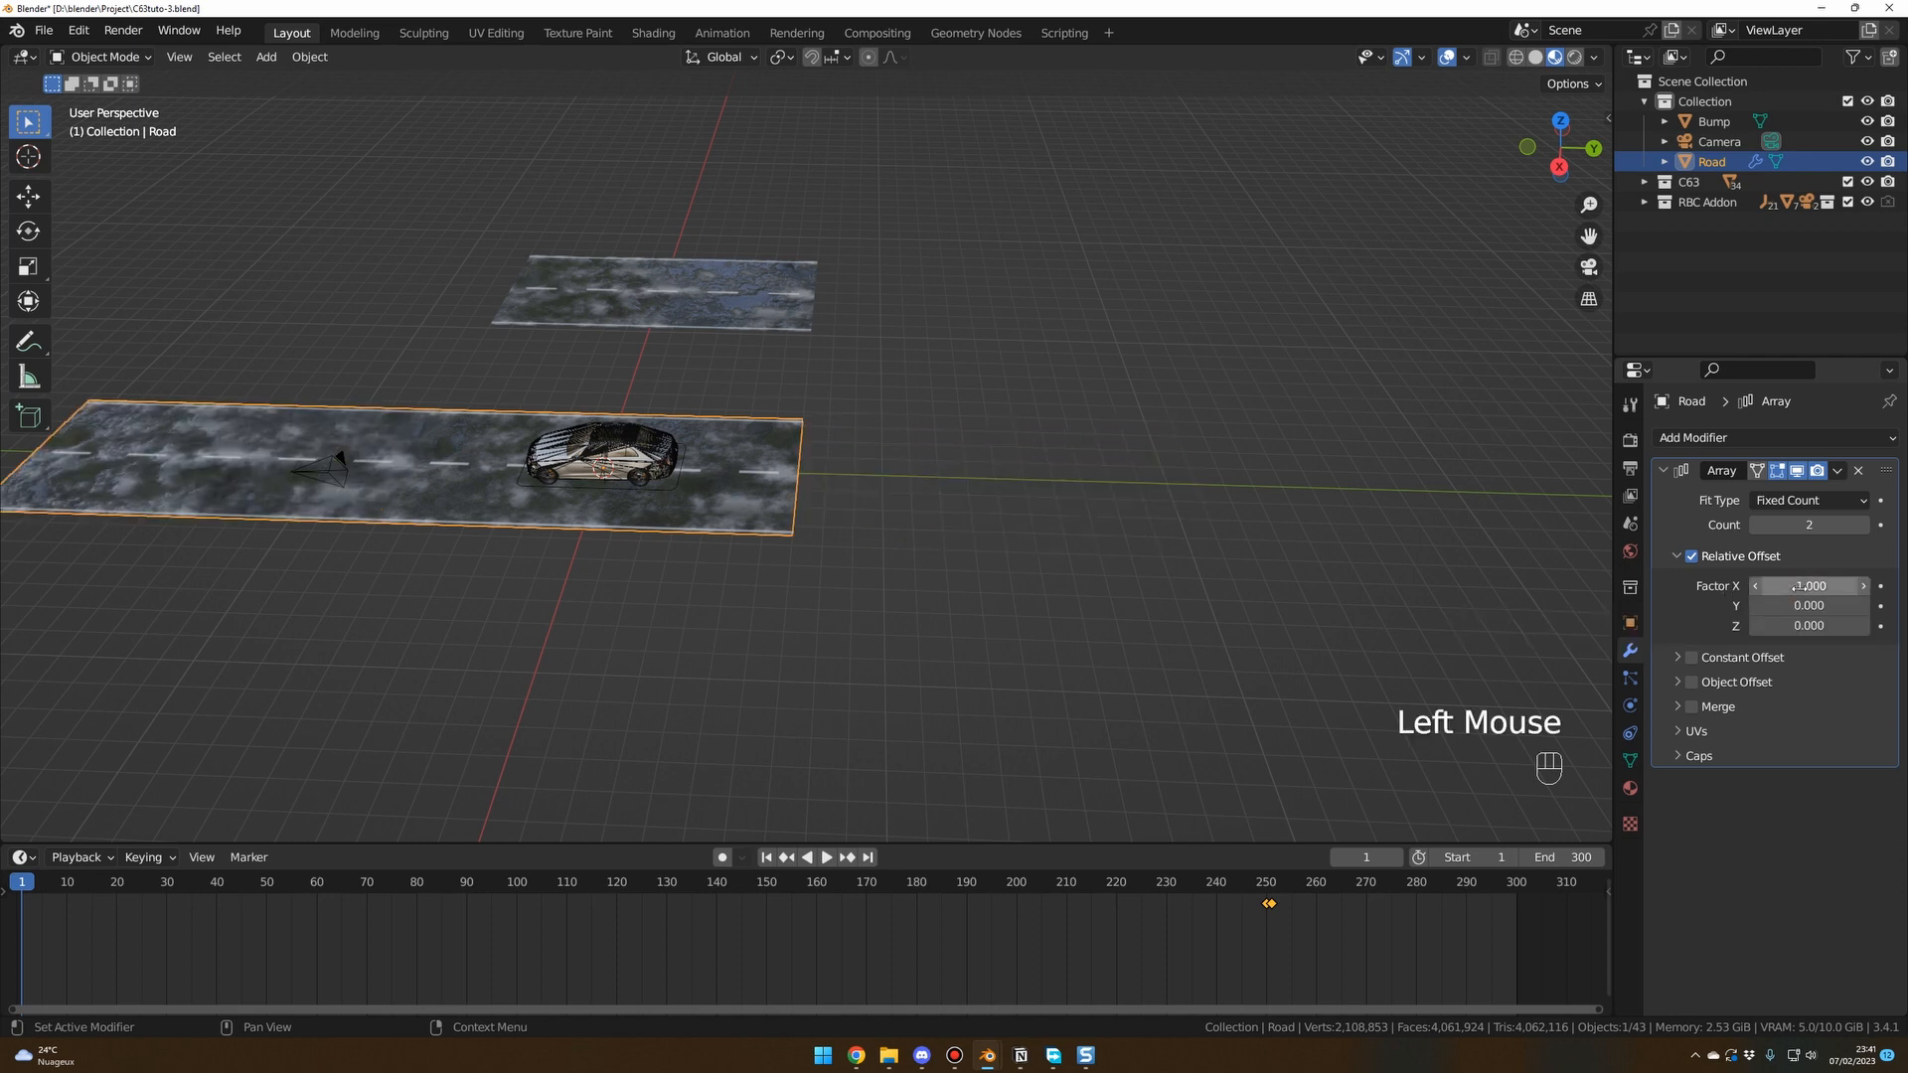
Set the Road's Array modifier count to 45.
{"action": "scroll", "coordinate": [641, 560], "scroll_direction": "down", "scroll_amount": 2}
{"action": "scroll", "coordinate": [642, 559], "scroll_direction": "down", "scroll_amount": 1}
{"action": "middle_click_drag", "start_coordinate": [642, 560], "coordinate": [812, 526], "text": "shift"}
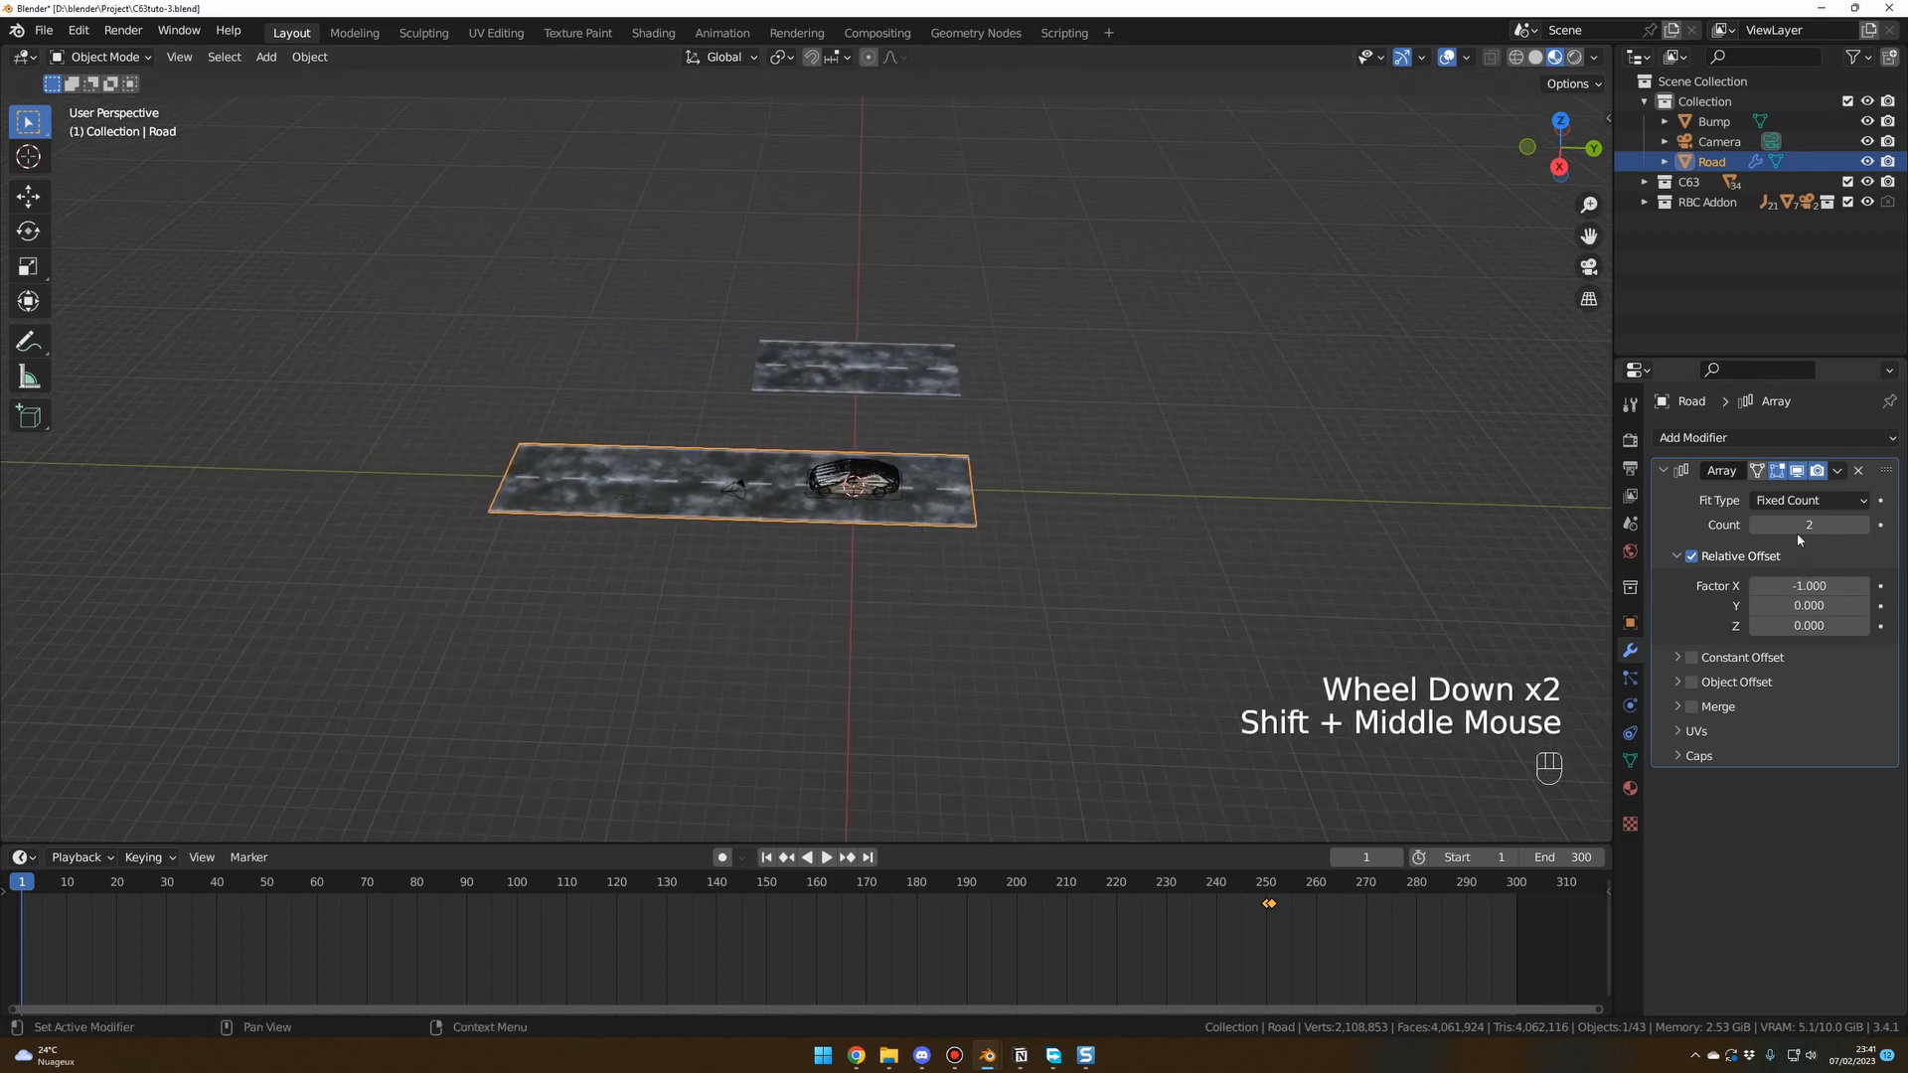
{"action": "left_click_drag", "start_coordinate": [1807, 524], "coordinate": [1869, 524]}
Scrub the animation to frame 248 to check how far the car travels along the extended road.
{"action": "scroll", "coordinate": [999, 602], "scroll_direction": "down", "scroll_amount": 1}
{"action": "scroll", "coordinate": [999, 603], "scroll_direction": "down", "scroll_amount": 3}
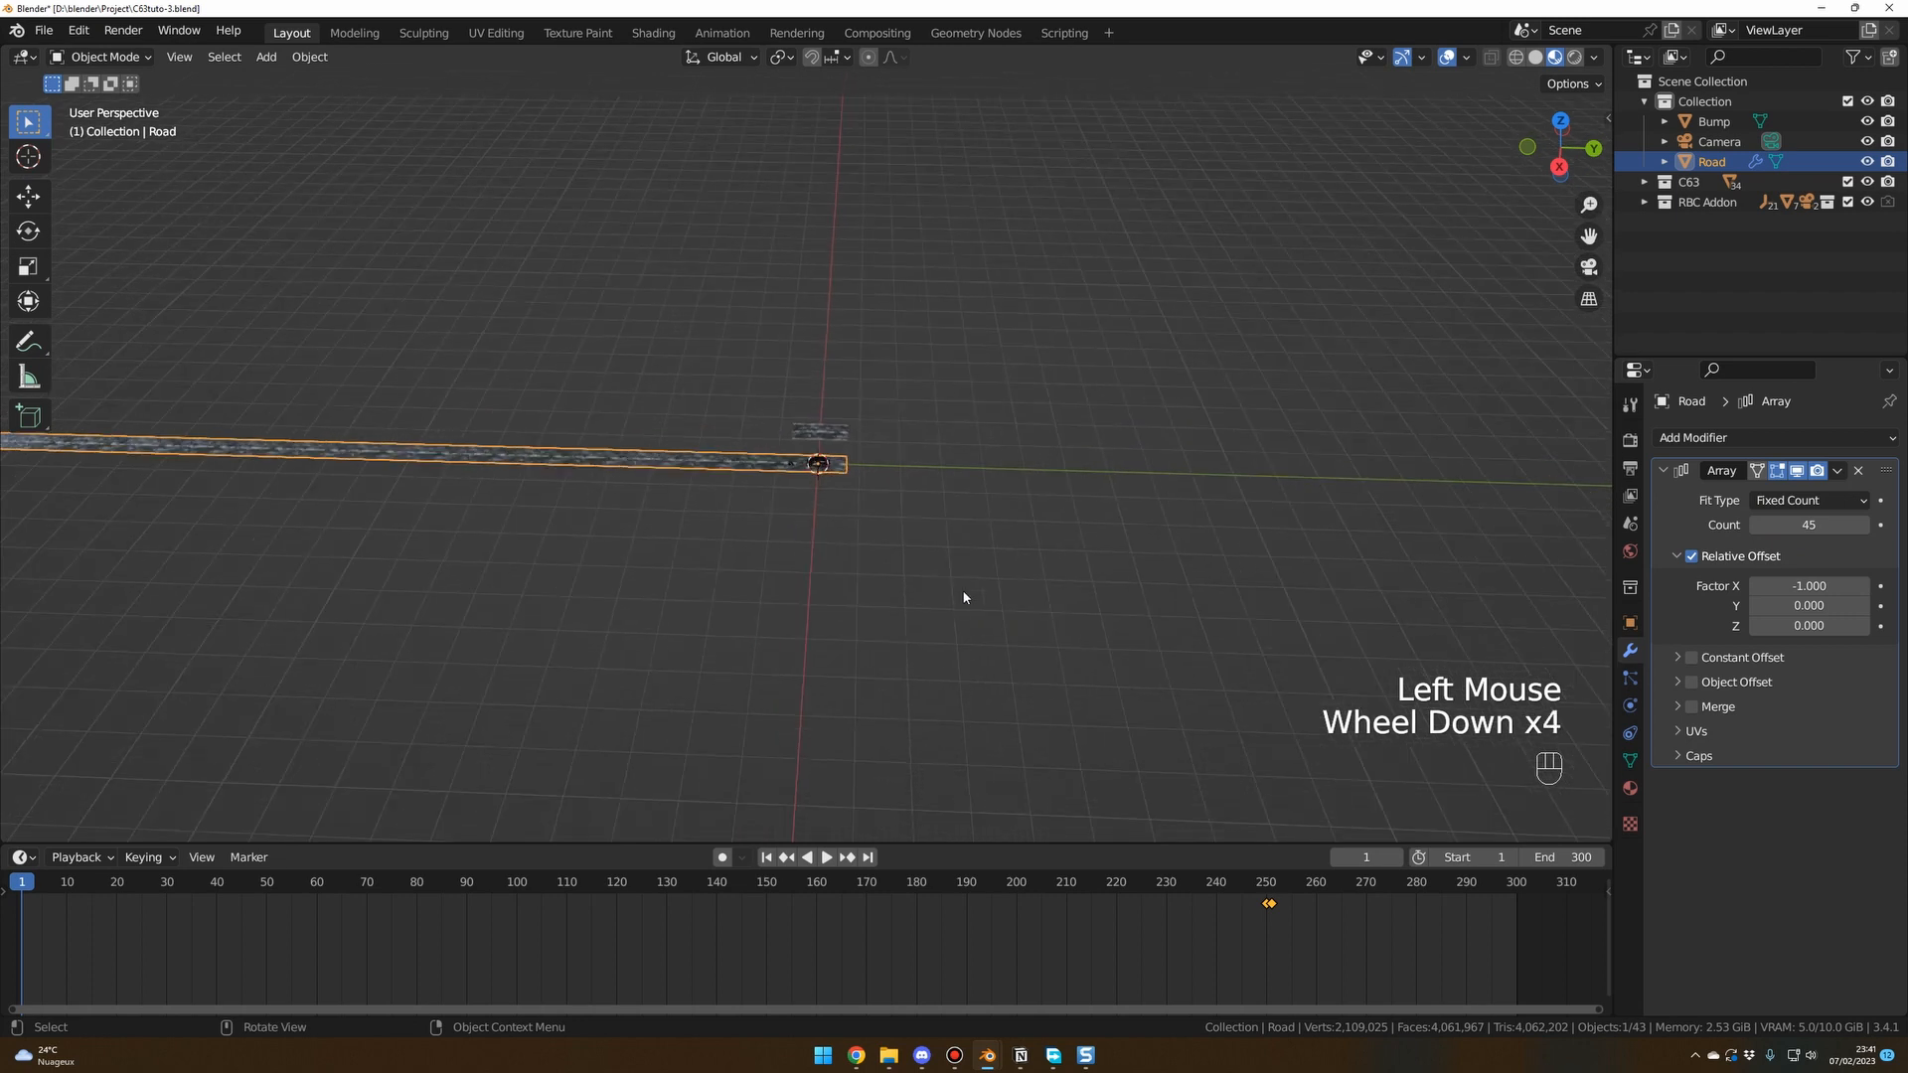
{"action": "middle_click_drag", "start_coordinate": [998, 602], "coordinate": [1277, 683], "text": "shift"}
{"action": "left_click_drag", "start_coordinate": [1077, 884], "coordinate": [1265, 896]}
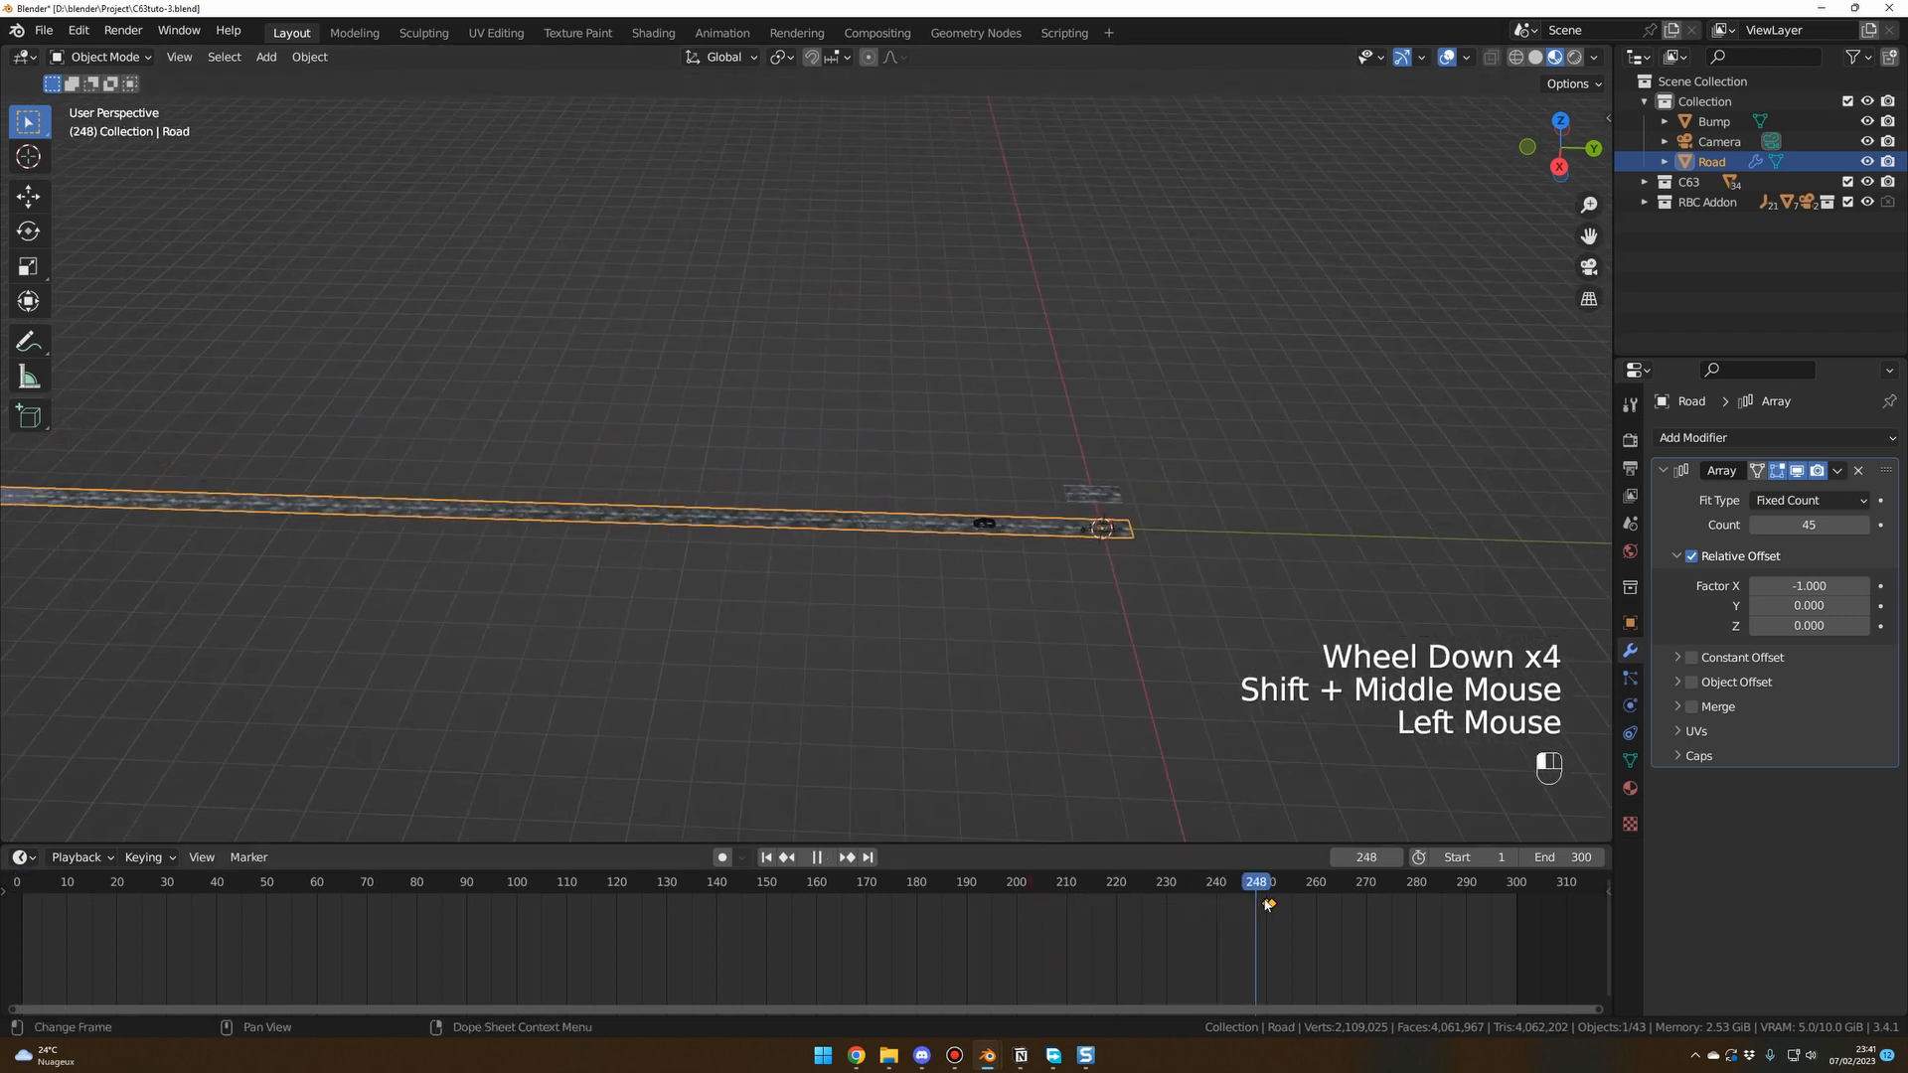
Set the Road's Array modifier count to 10.
{"action": "scroll", "coordinate": [826, 676], "scroll_direction": "down", "scroll_amount": 3}
{"action": "left_click", "coordinate": [1789, 526]}
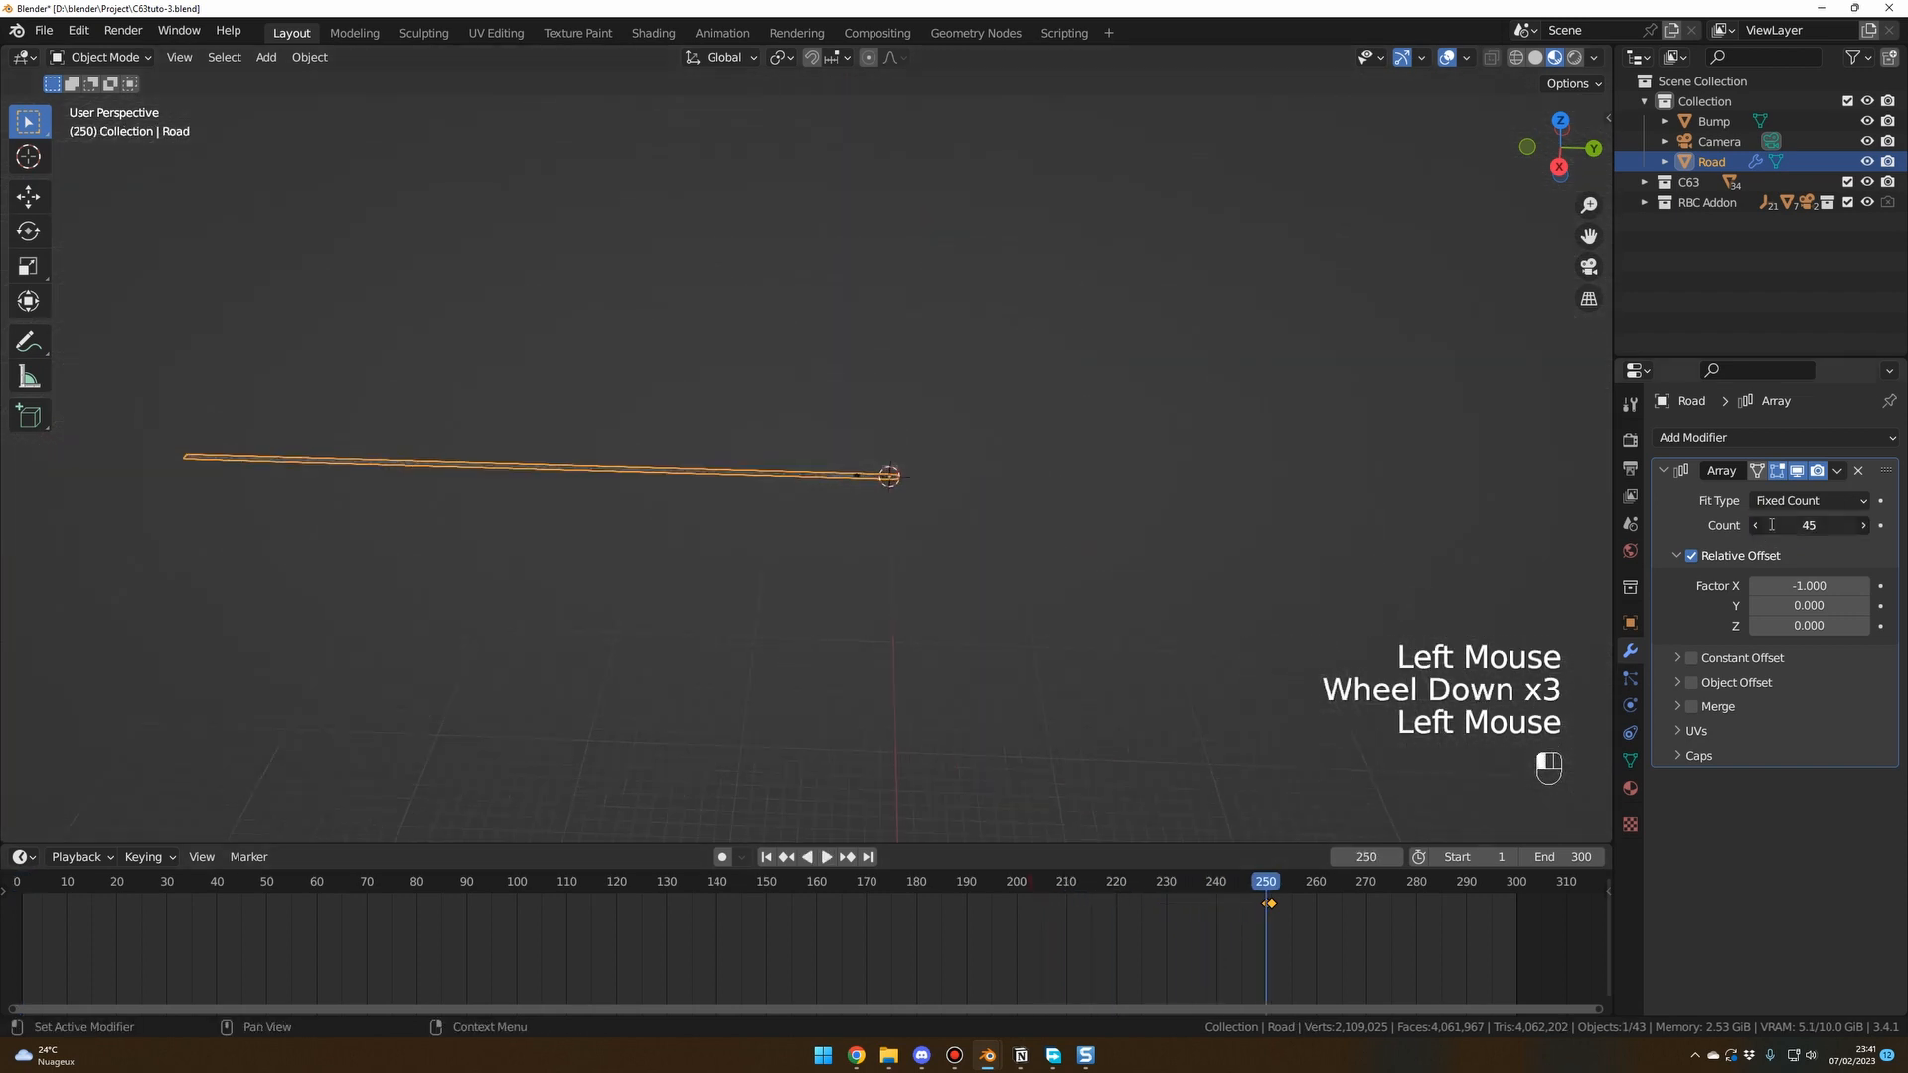
{"action": "type", "text": "10"}
{"action": "key", "text": "Return"}
{"action": "middle_click_drag", "start_coordinate": [910, 587], "coordinate": [1034, 628], "text": "shift"}
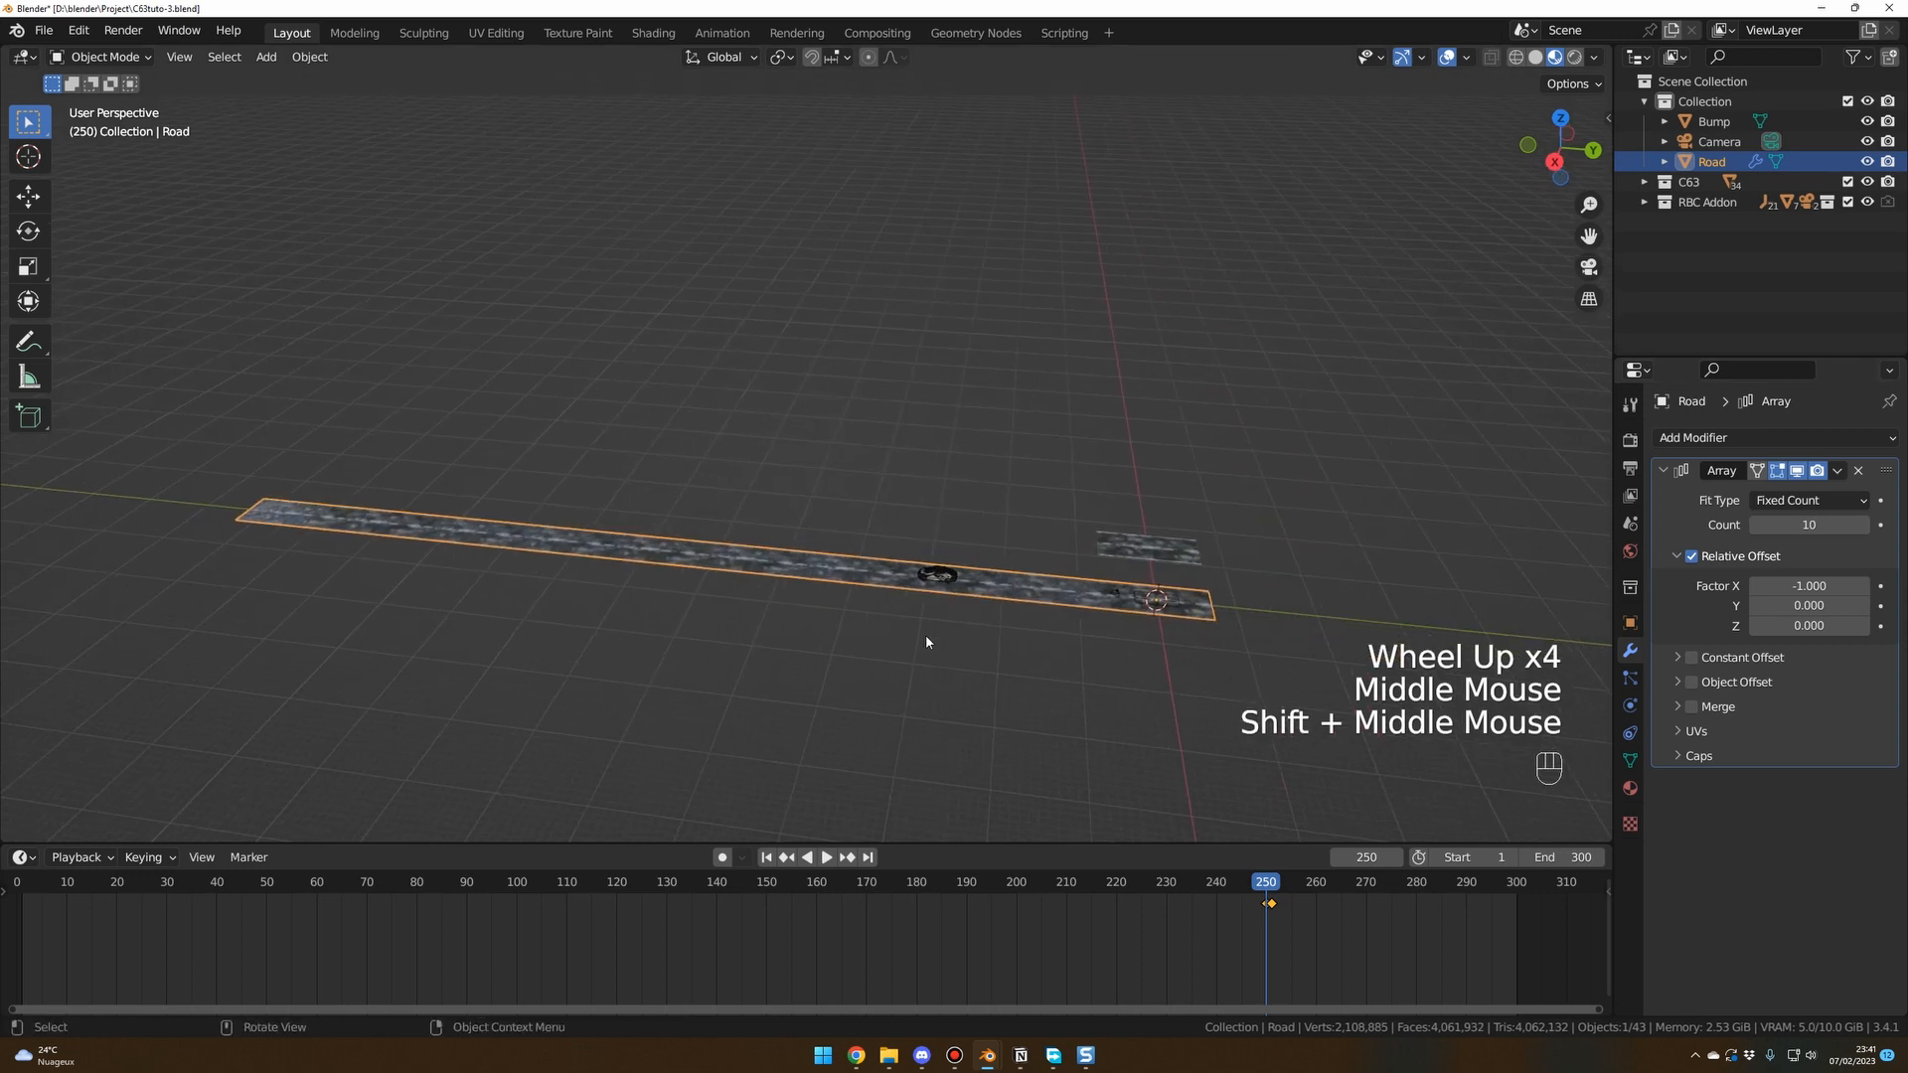
Move the Road about 1.3 m along the global X axis so the car sits in one lane.
{"action": "scroll", "coordinate": [927, 641], "scroll_direction": "up", "scroll_amount": 1}
{"action": "left_click", "coordinate": [890, 720]}
{"action": "scroll", "coordinate": [871, 726], "scroll_direction": "up", "scroll_amount": 2}
{"action": "left_click", "coordinate": [1033, 628]}
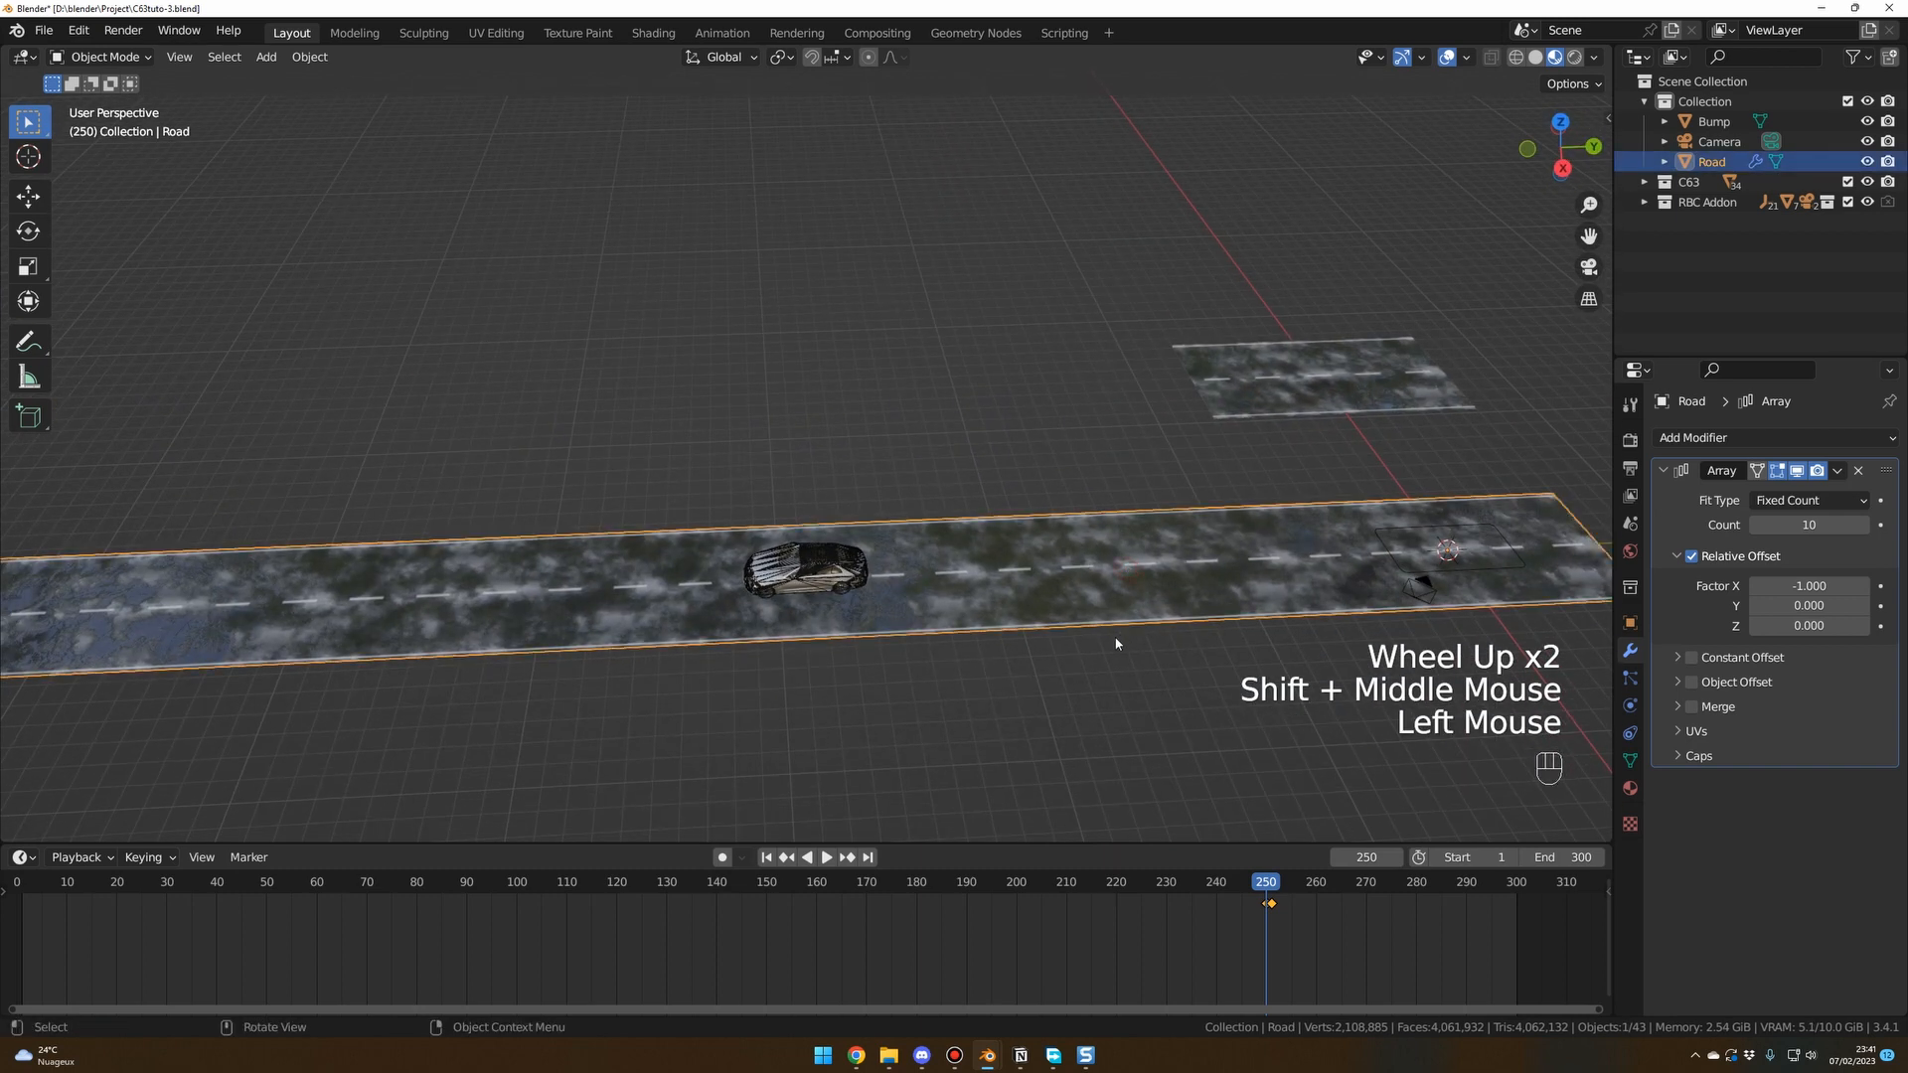
{"action": "middle_click_drag", "start_coordinate": [1009, 731], "coordinate": [1001, 706]}
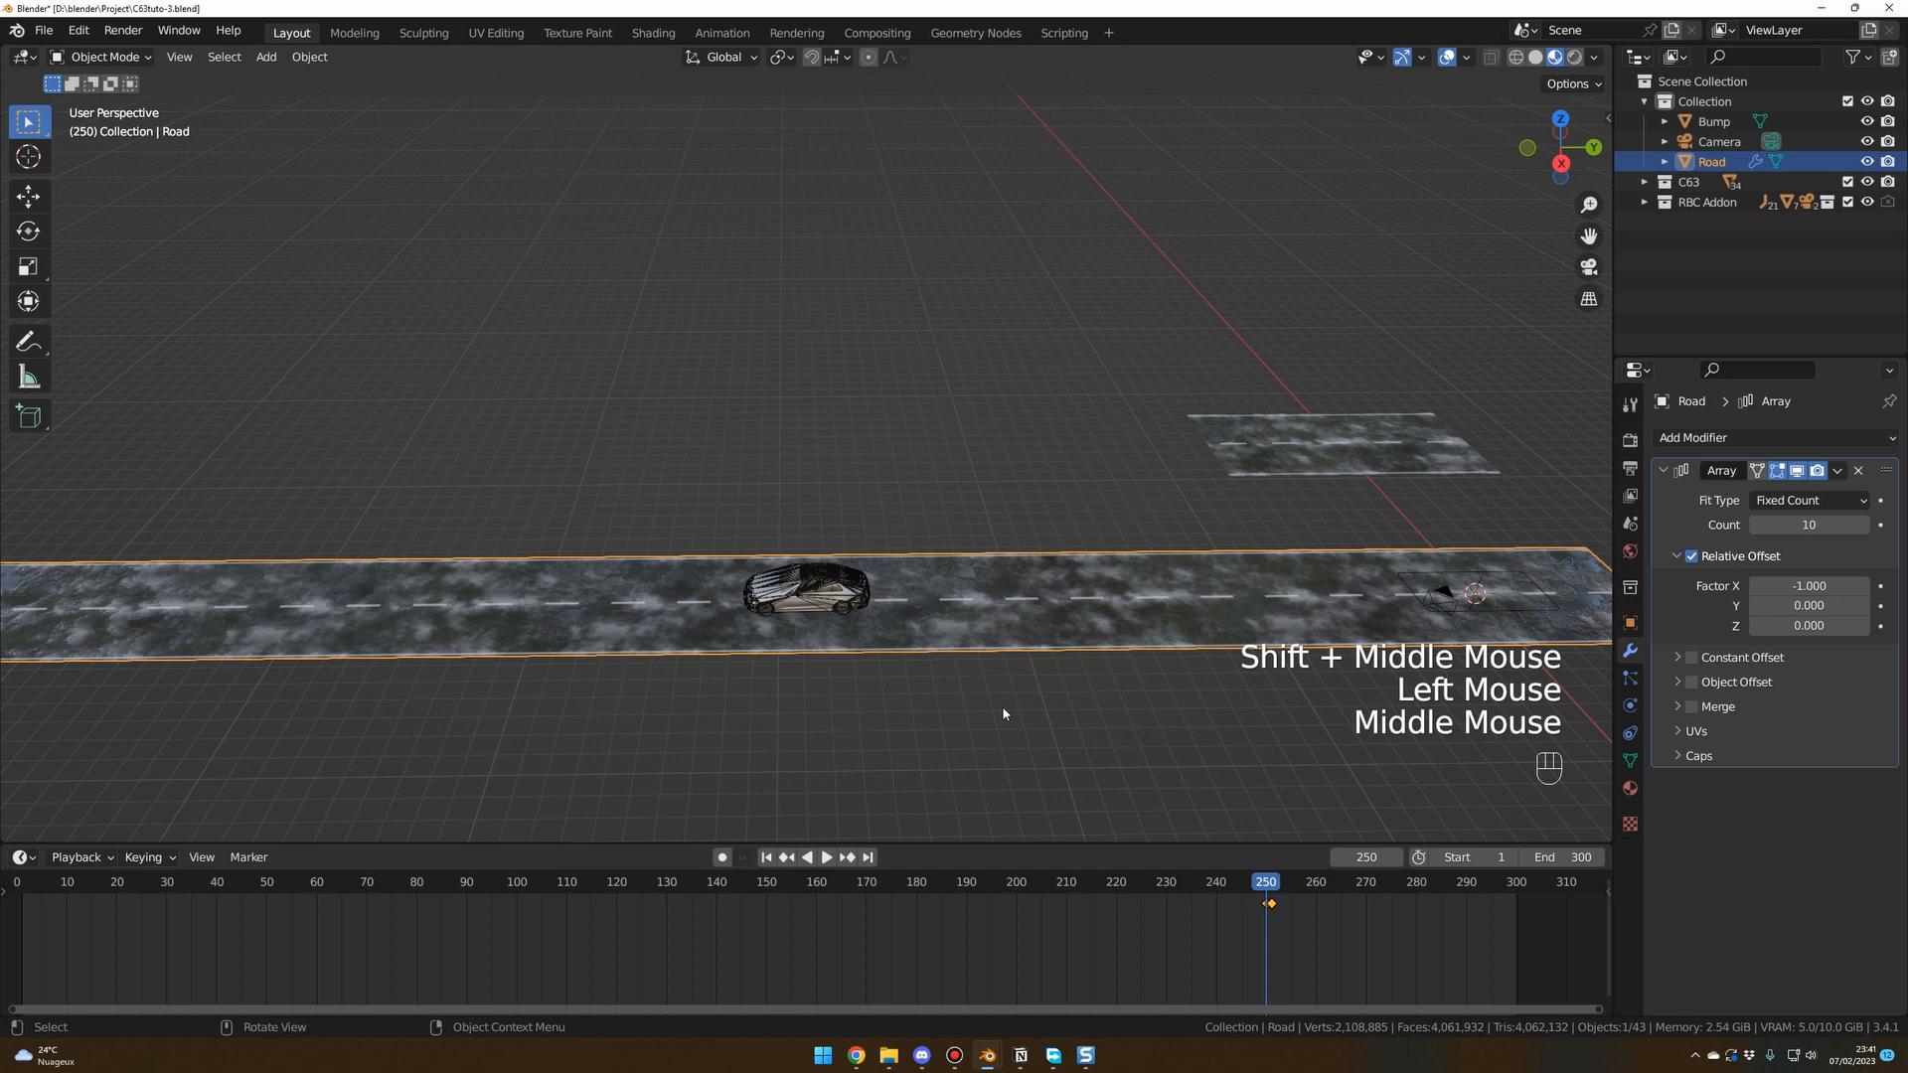
{"action": "key", "text": "g"}
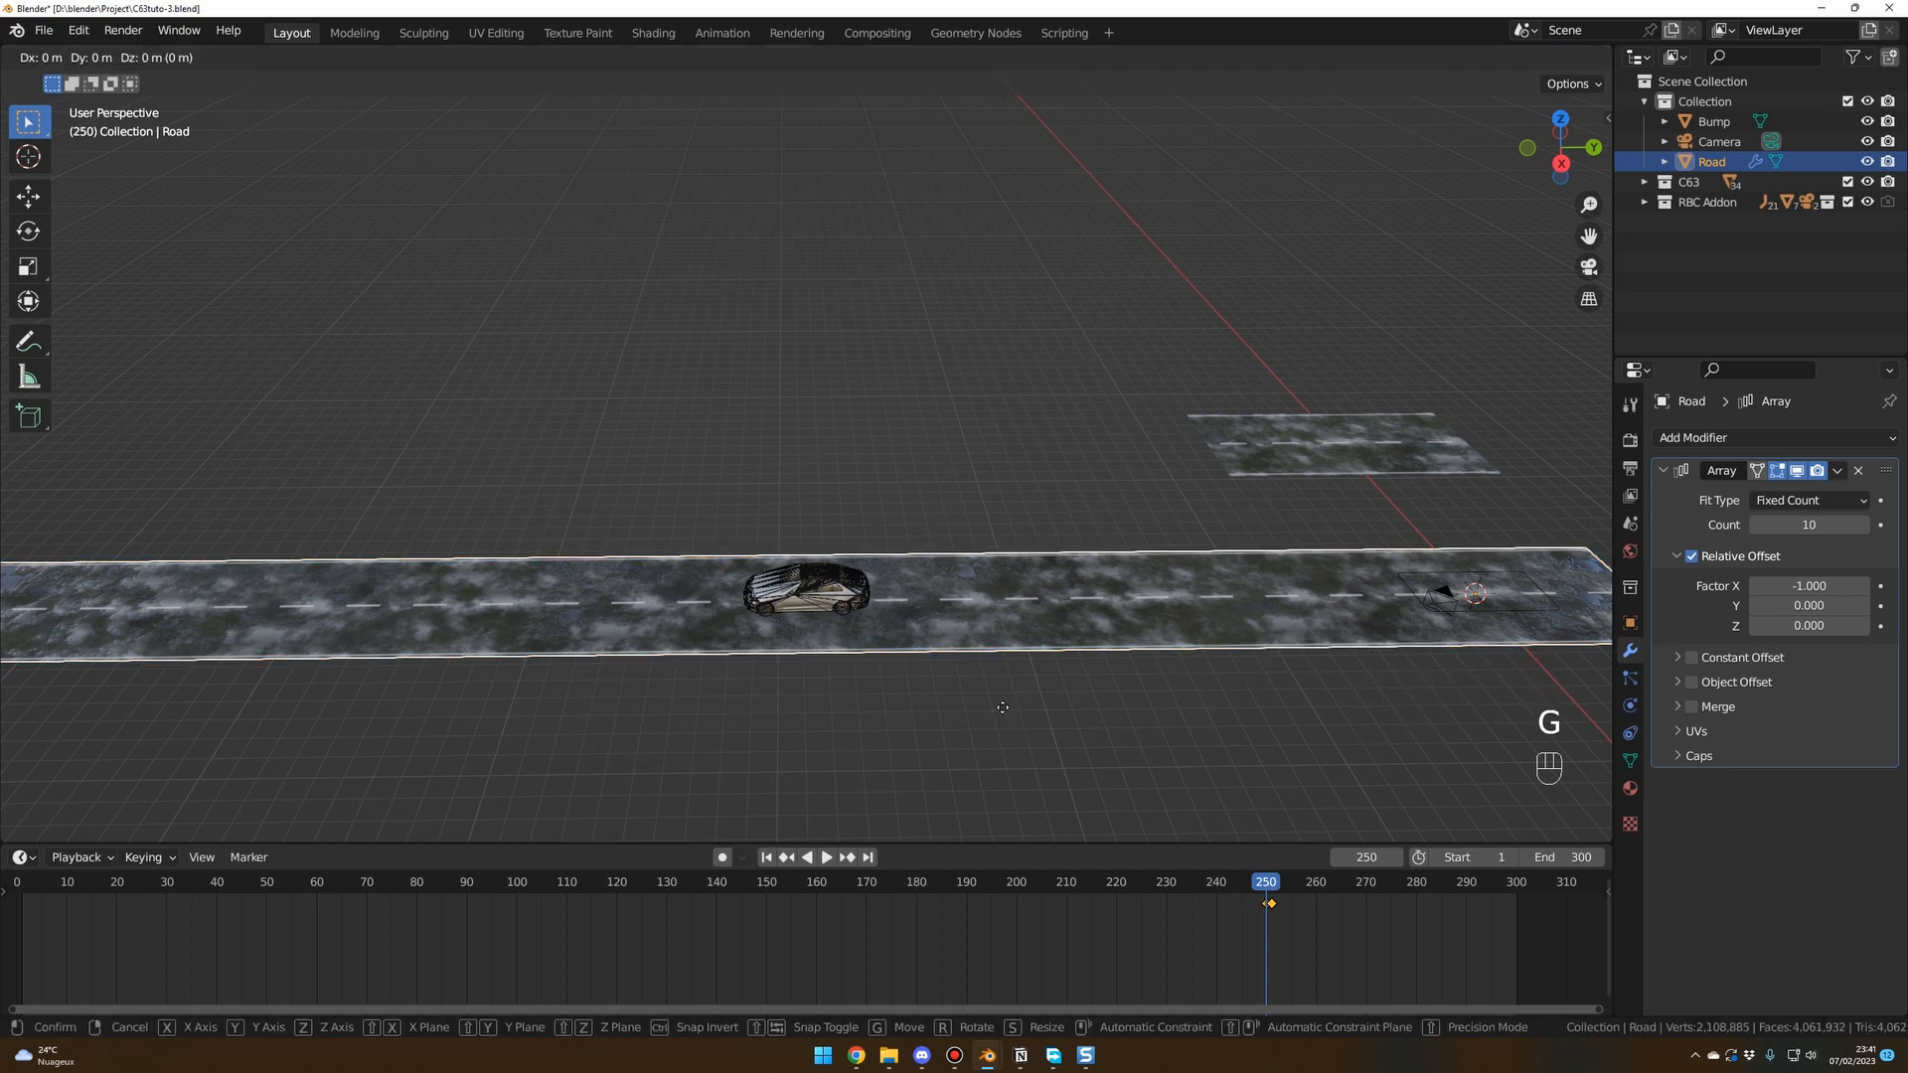
{"action": "key", "text": "x"}
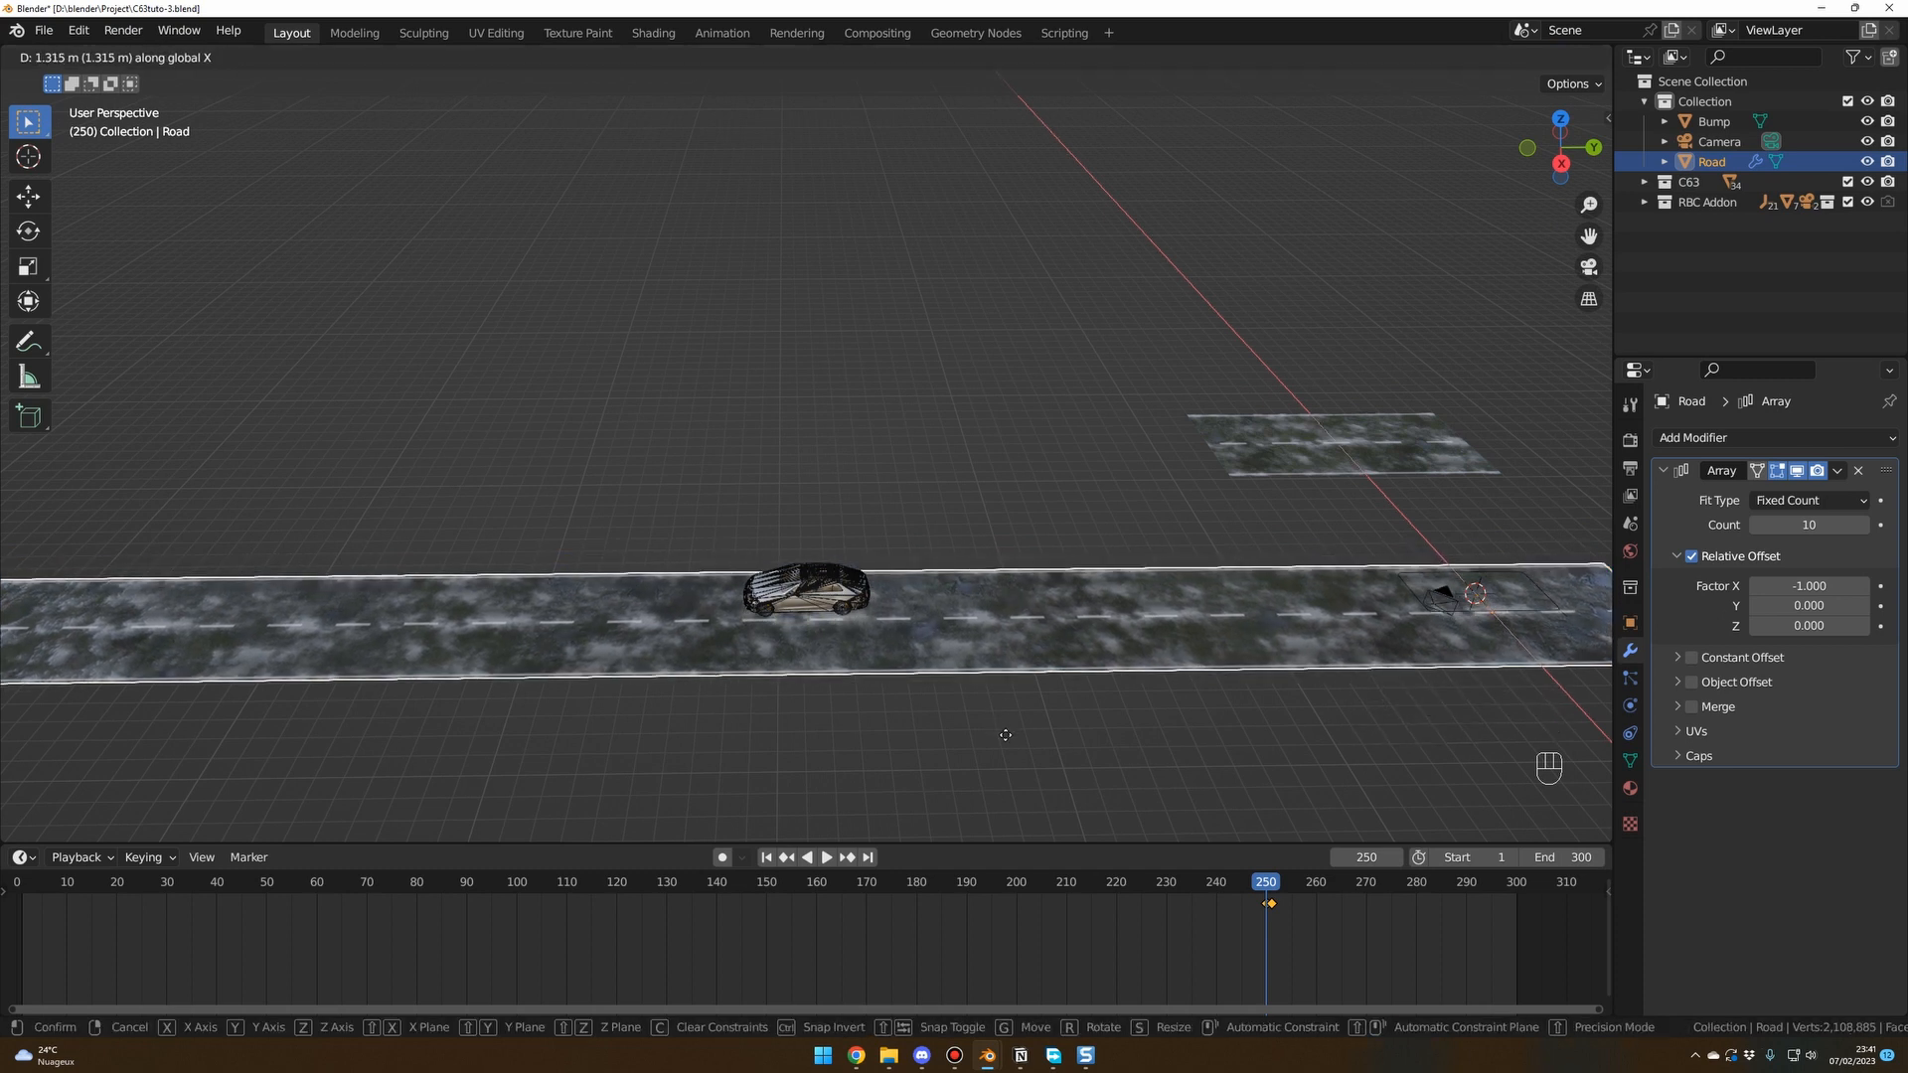
{"action": "left_click", "coordinate": [1009, 737]}
Return the animation to frame 1 and deselect the Road.
{"action": "left_click", "coordinate": [766, 861]}
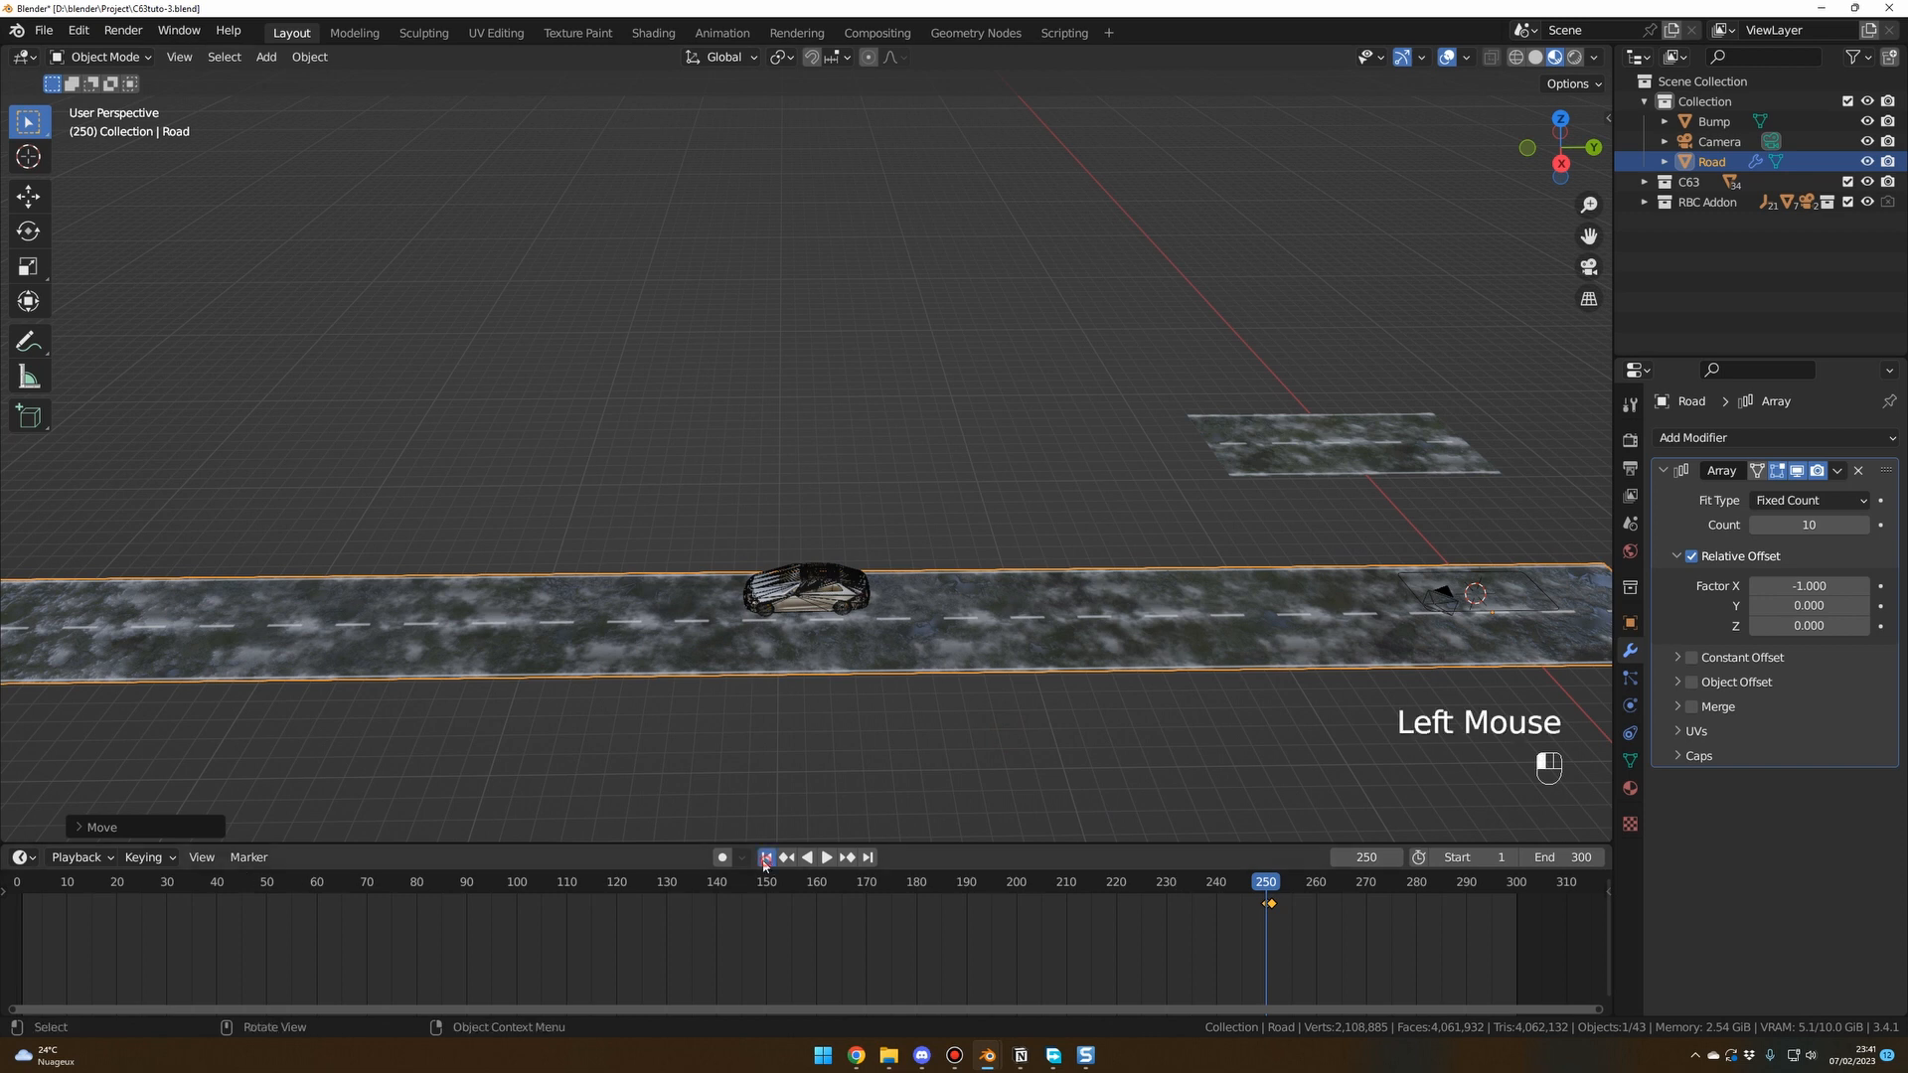
{"action": "middle_click_drag", "start_coordinate": [765, 865], "coordinate": [1044, 682]}
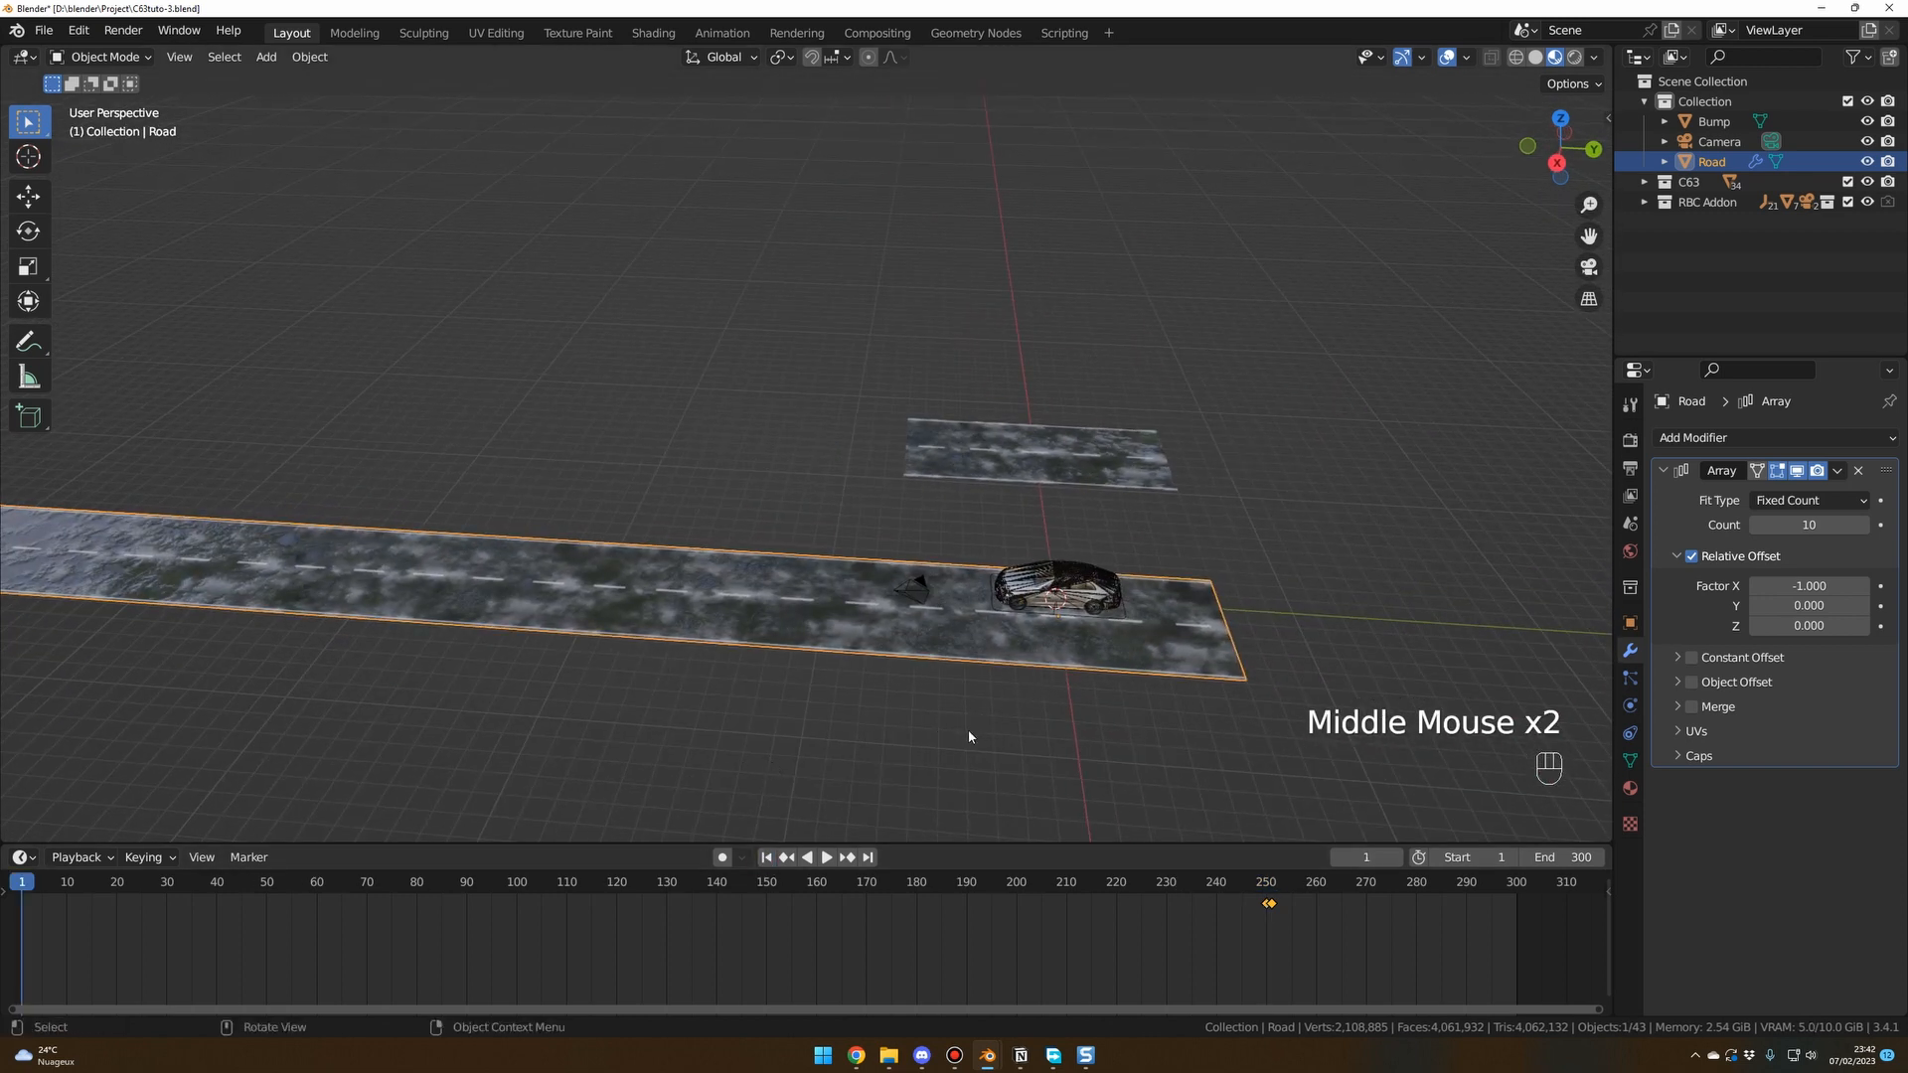
{"action": "left_click", "coordinate": [1103, 743]}
{"action": "middle_click_drag", "start_coordinate": [1103, 744], "coordinate": [1078, 737]}
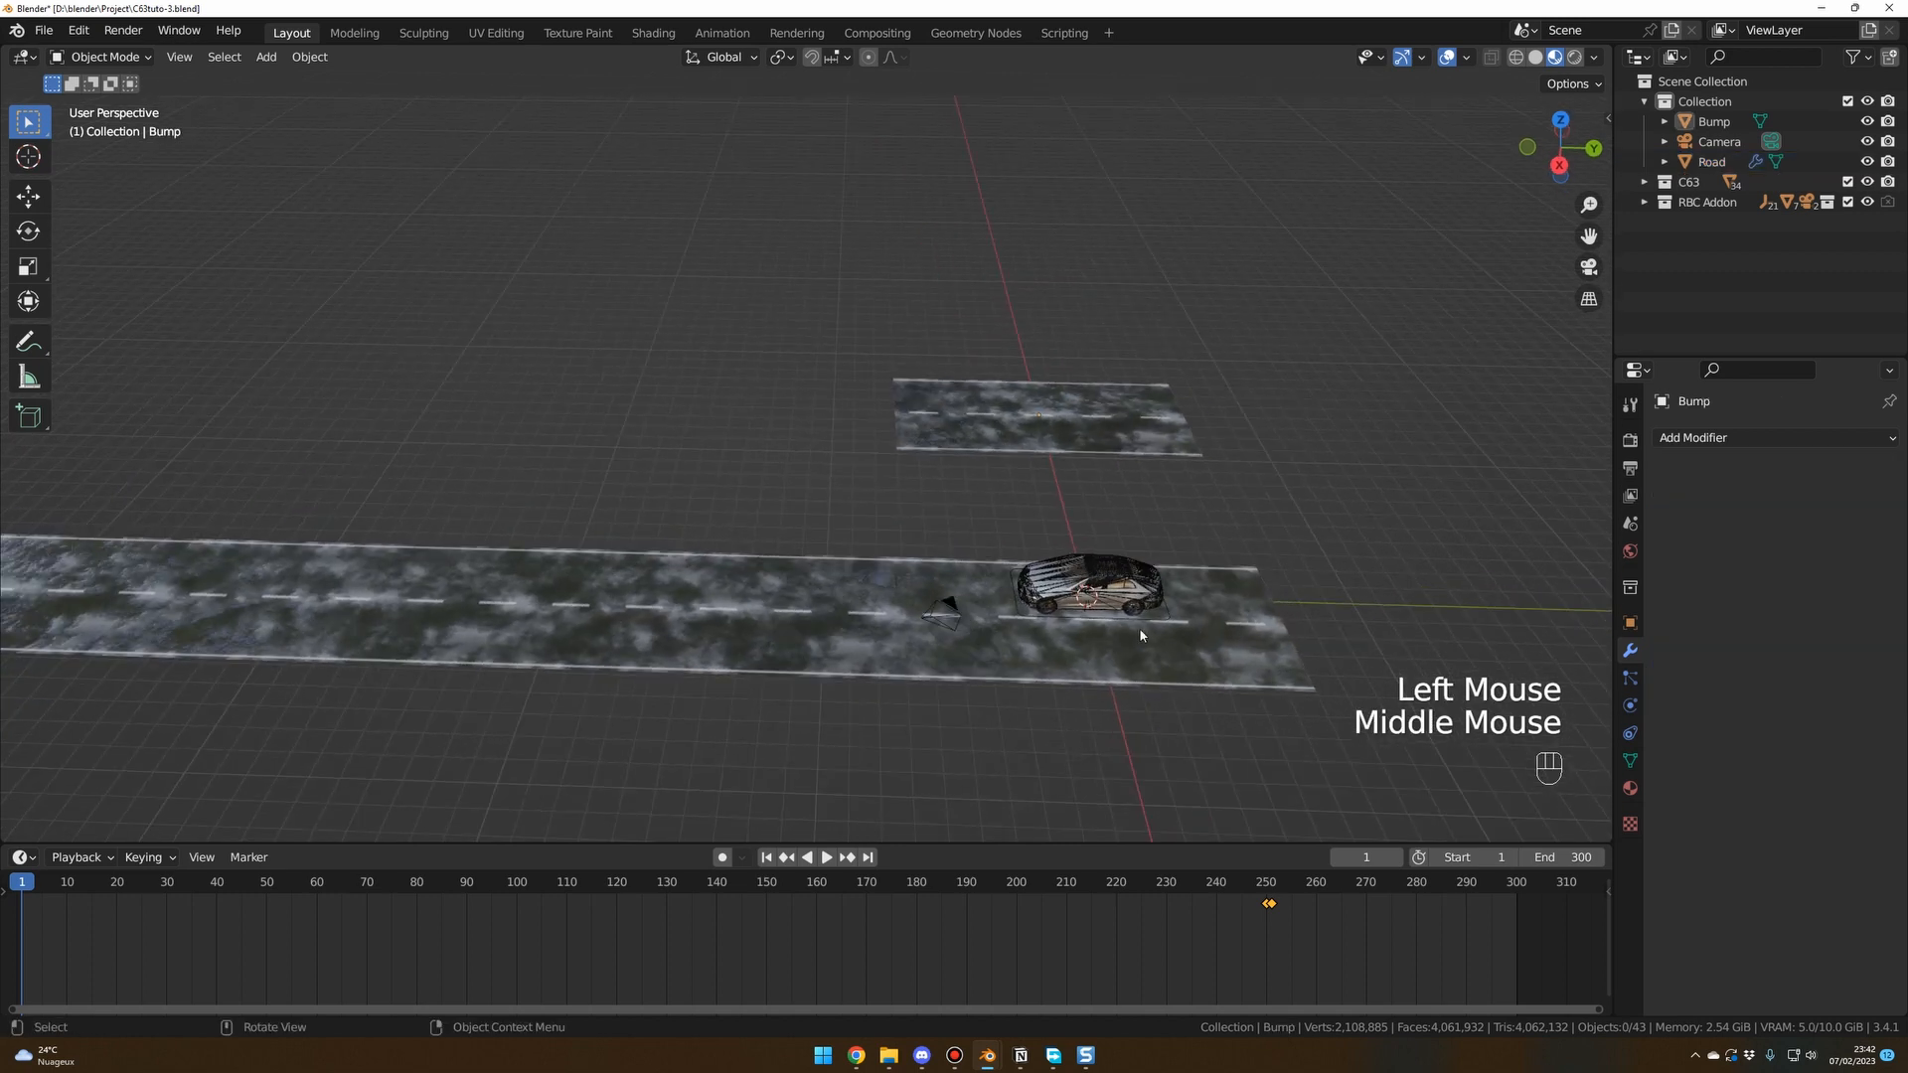
Select the Bump plane and enter Edit Mode with its whole mesh selected.
{"action": "left_click", "coordinate": [1038, 563]}
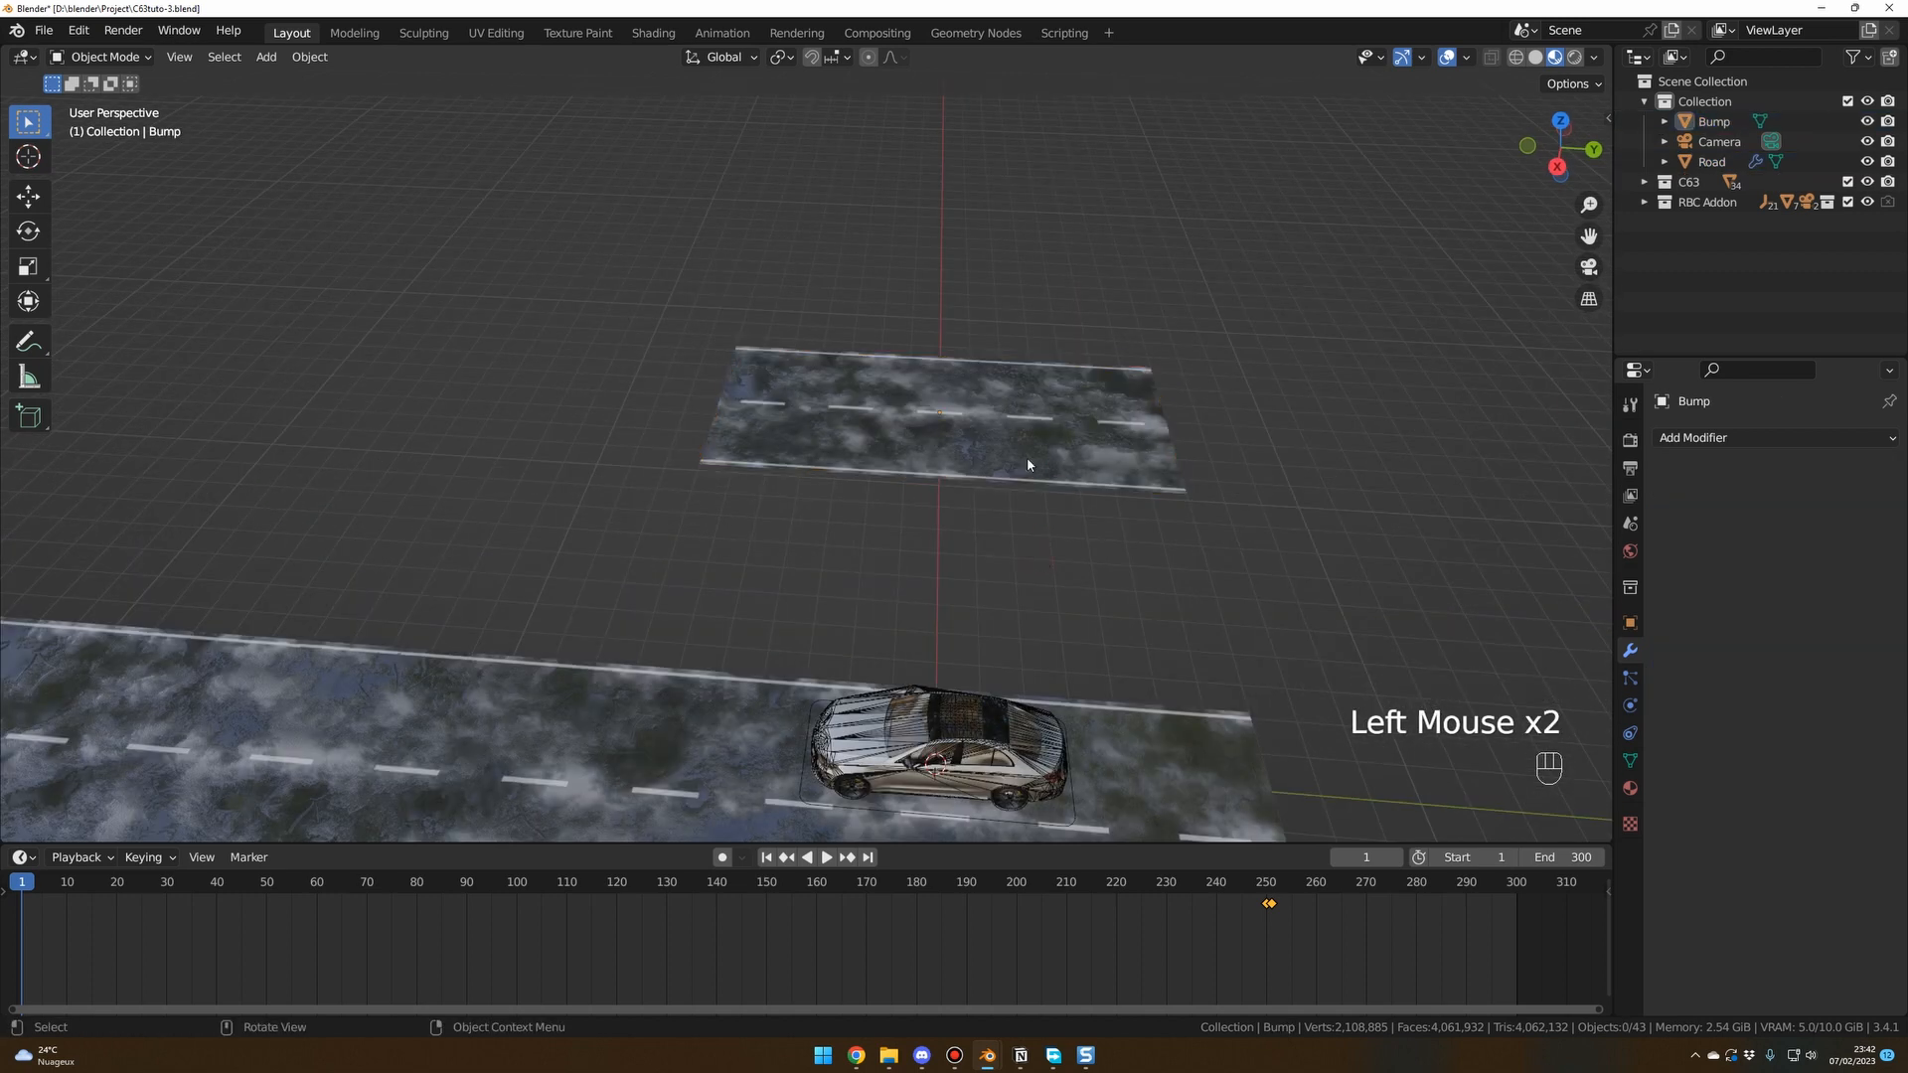
{"action": "left_click", "coordinate": [1027, 447]}
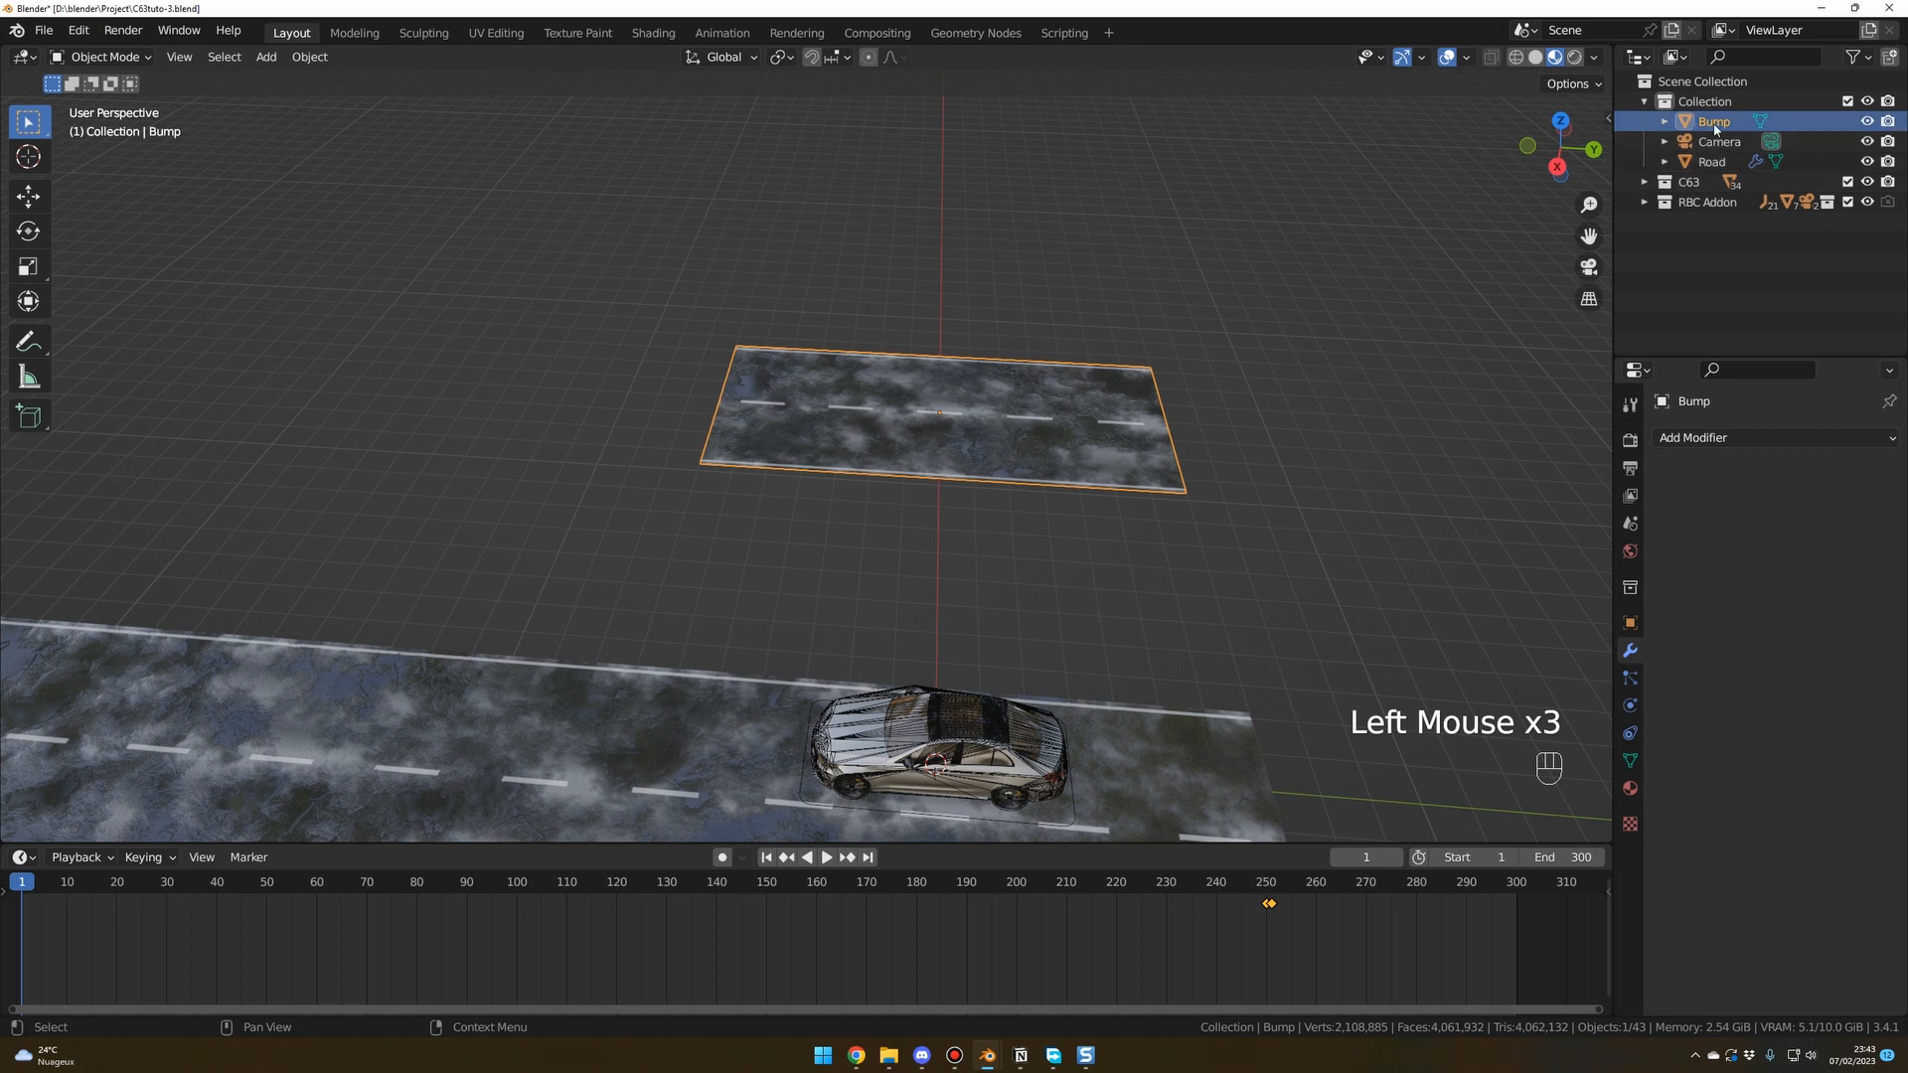
{"action": "middle_click_drag", "start_coordinate": [1049, 482], "coordinate": [922, 561]}
{"action": "key", "text": "Tab"}
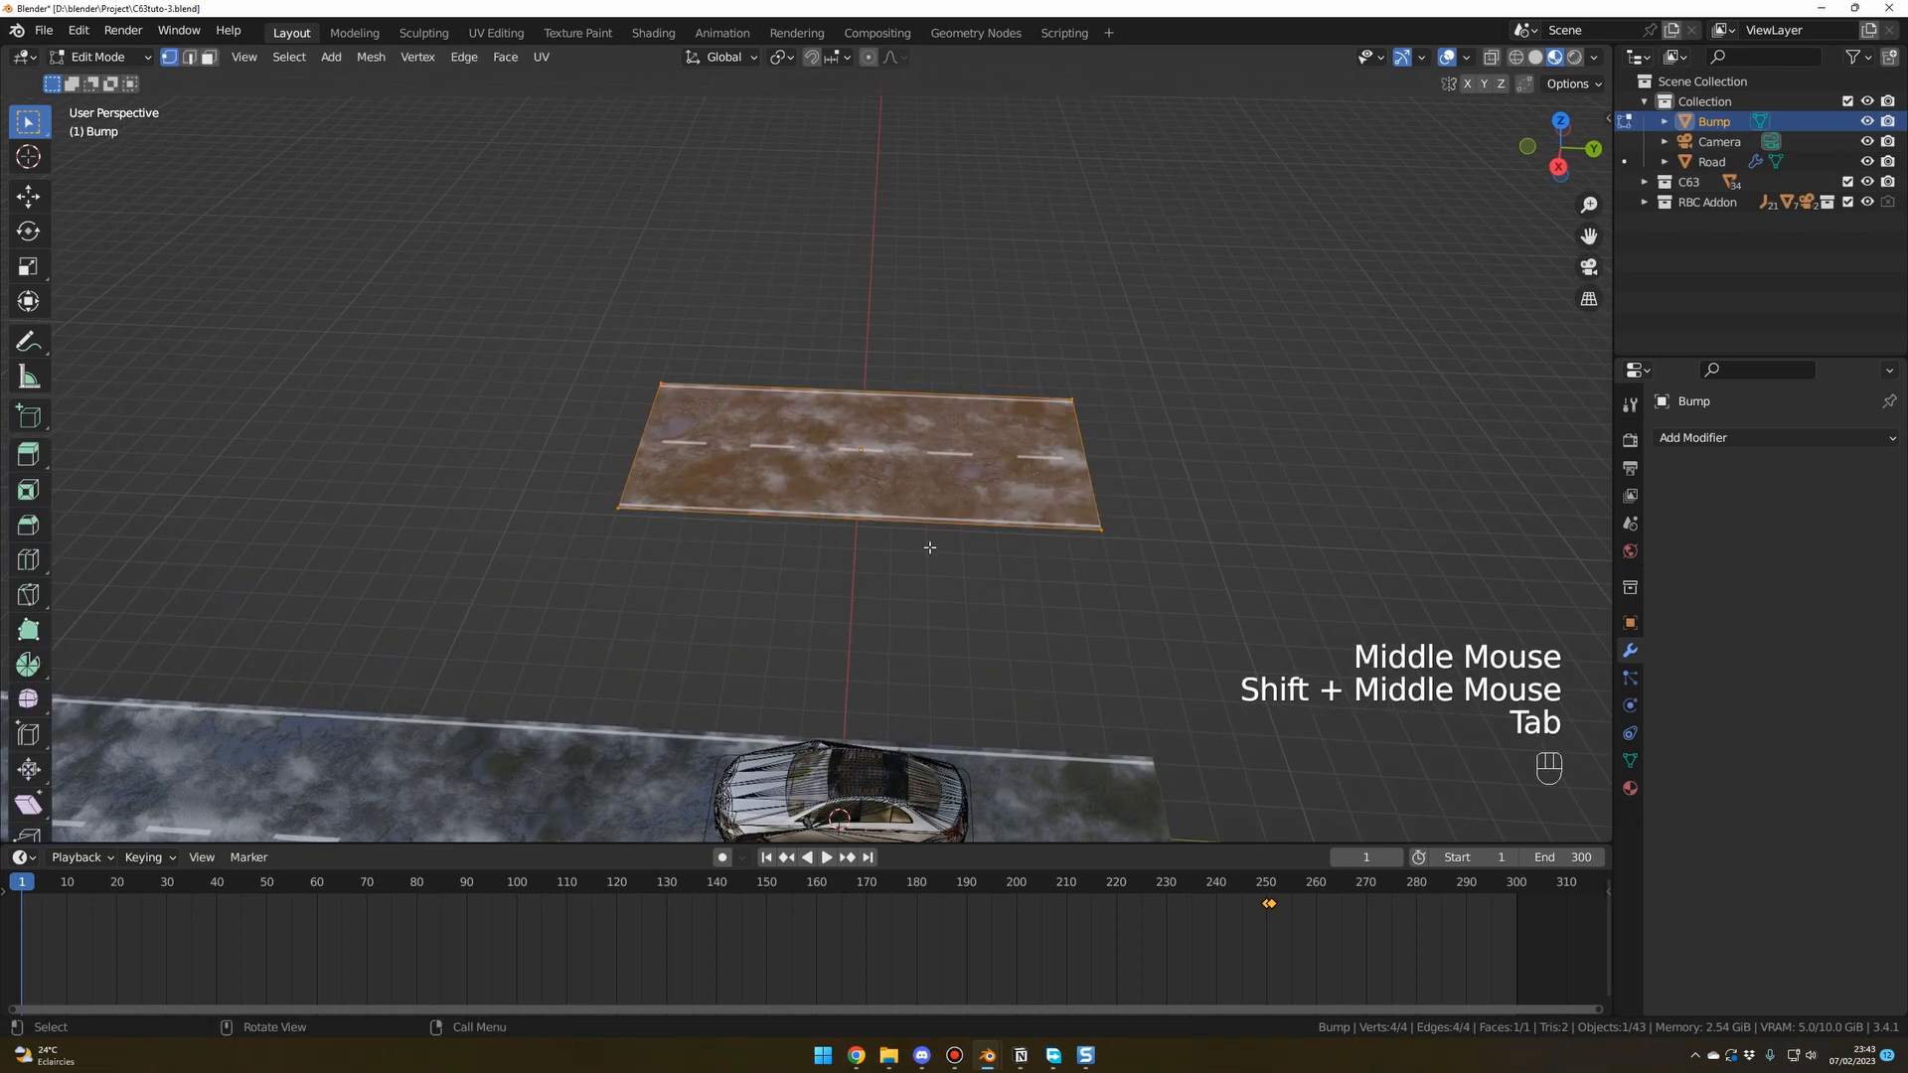
{"action": "left_click", "coordinate": [375, 170]}
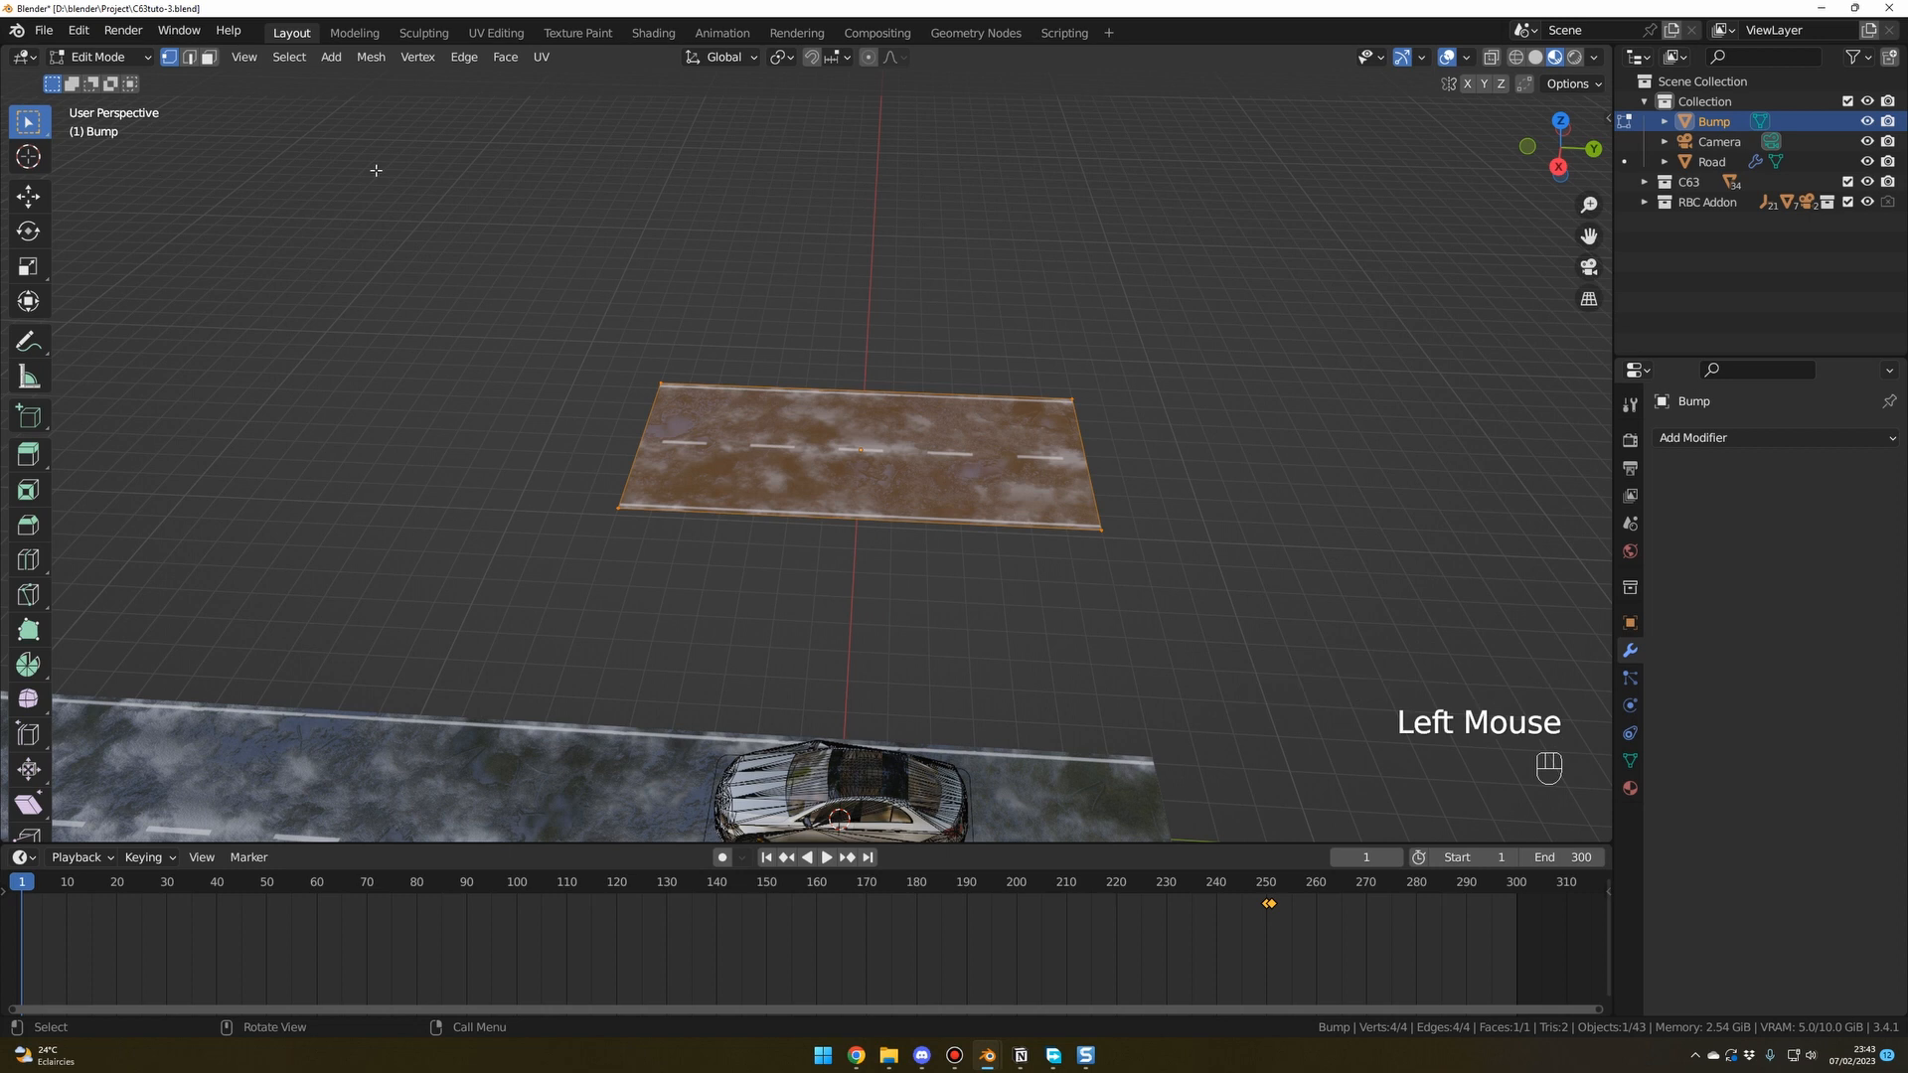
{"action": "left_click", "coordinate": [119, 57]}
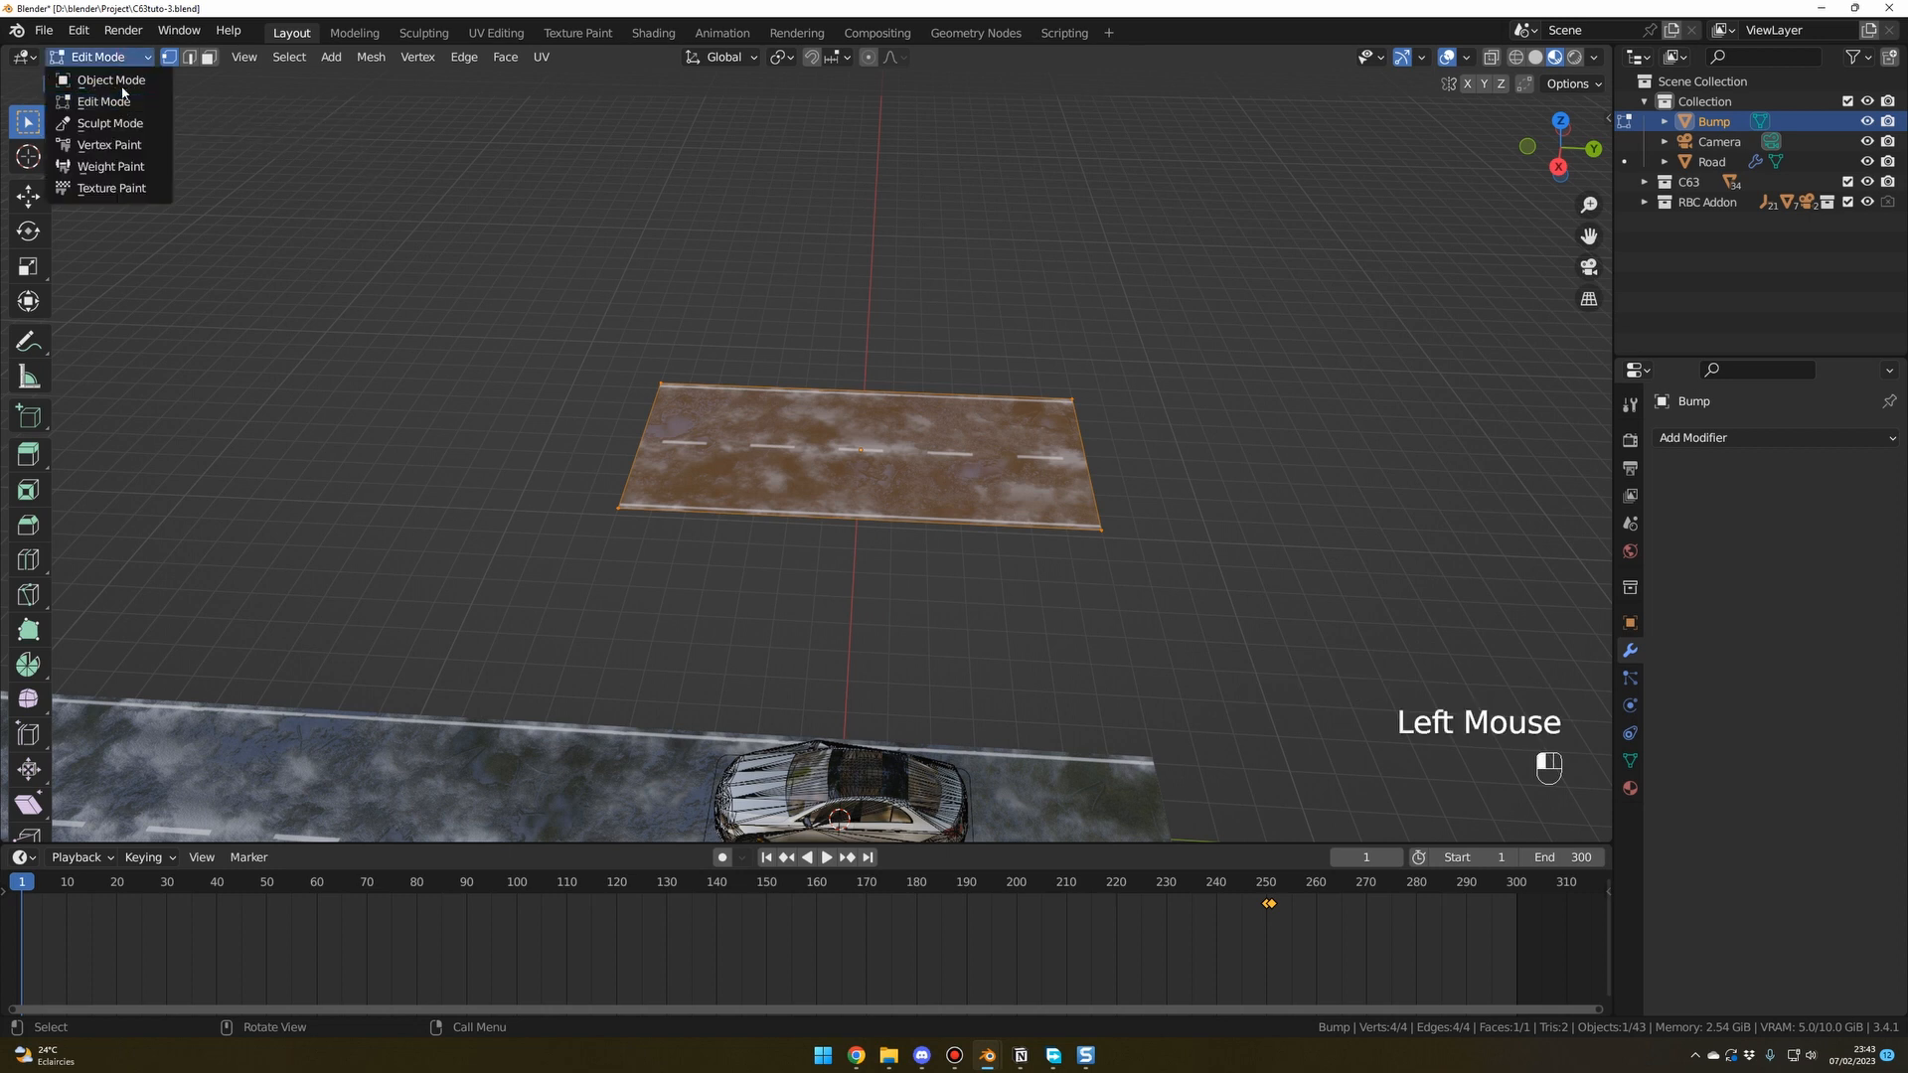
{"action": "left_click", "coordinate": [115, 81]}
{"action": "left_click", "coordinate": [124, 60]}
{"action": "left_click", "coordinate": [120, 103]}
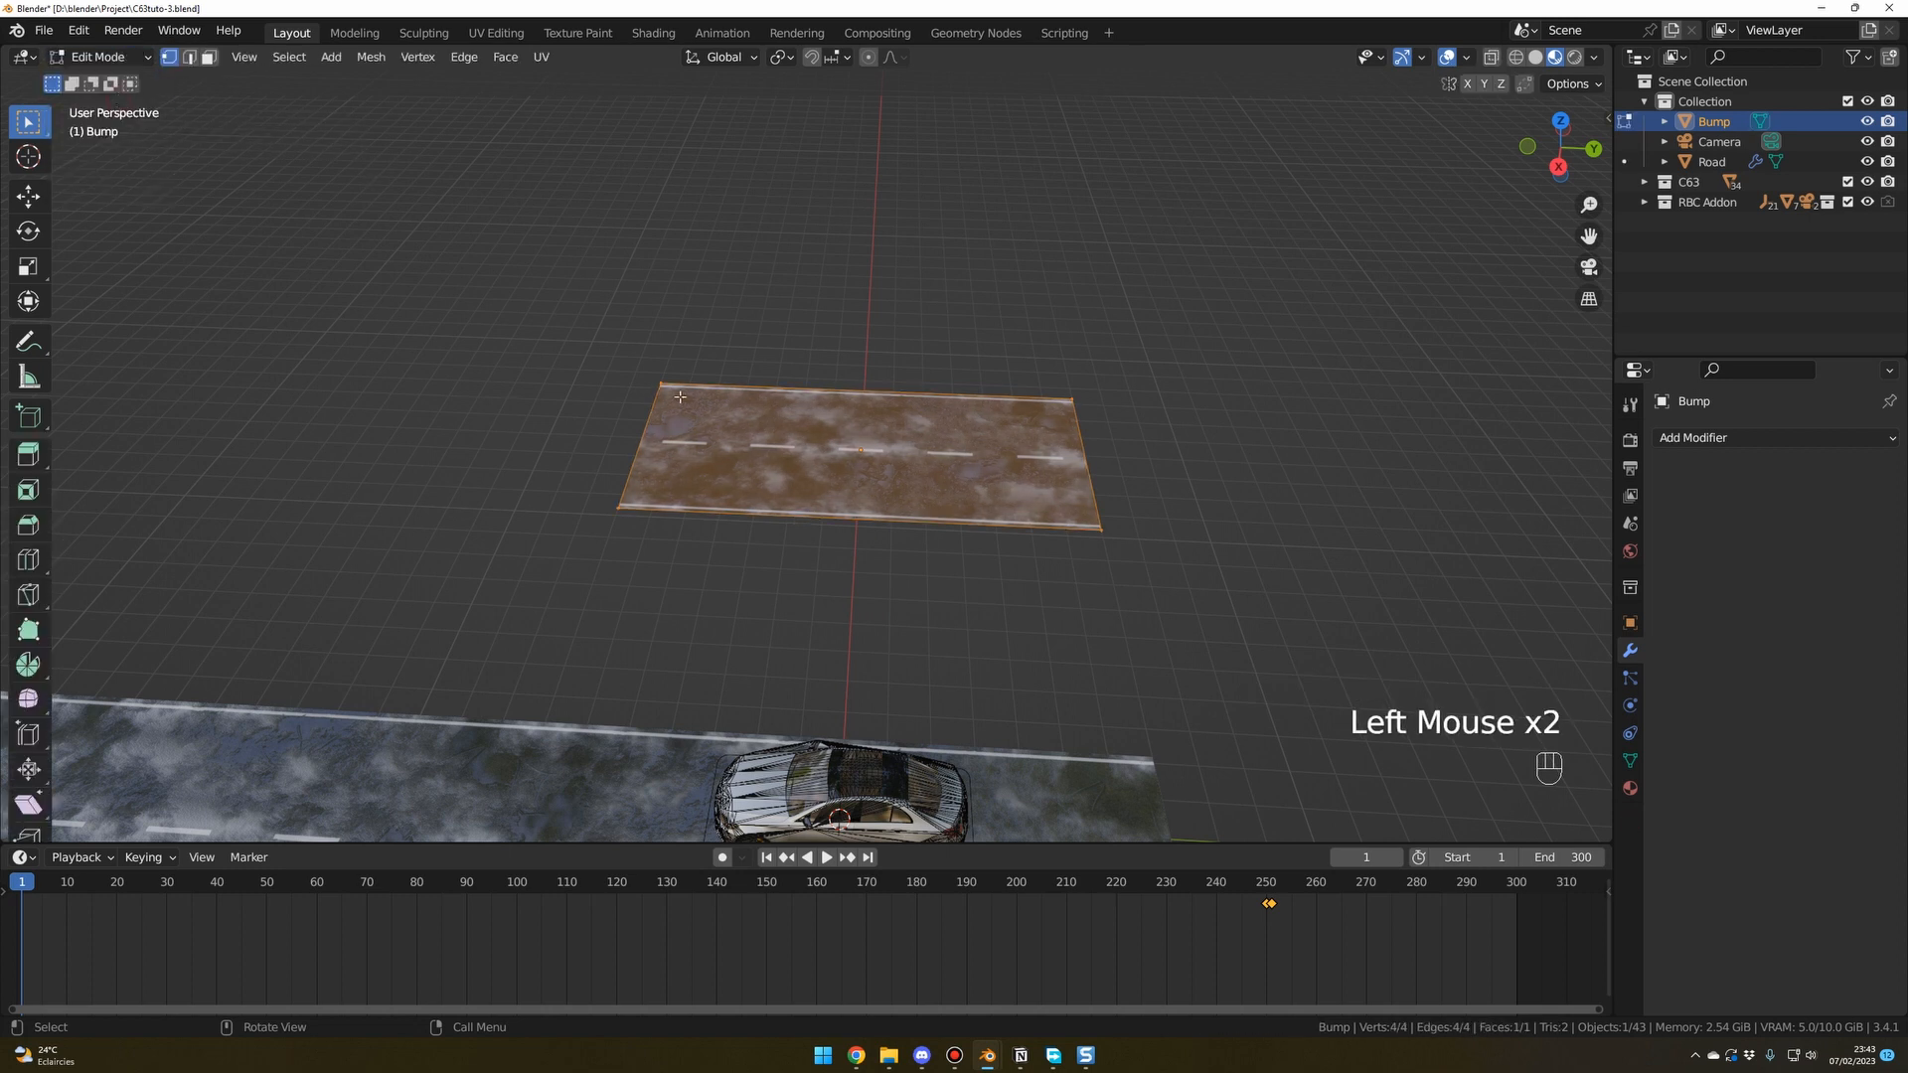
Subdivide the Bump plane with 40 cuts.
{"action": "scroll", "coordinate": [792, 441], "scroll_direction": "up", "scroll_amount": 3}
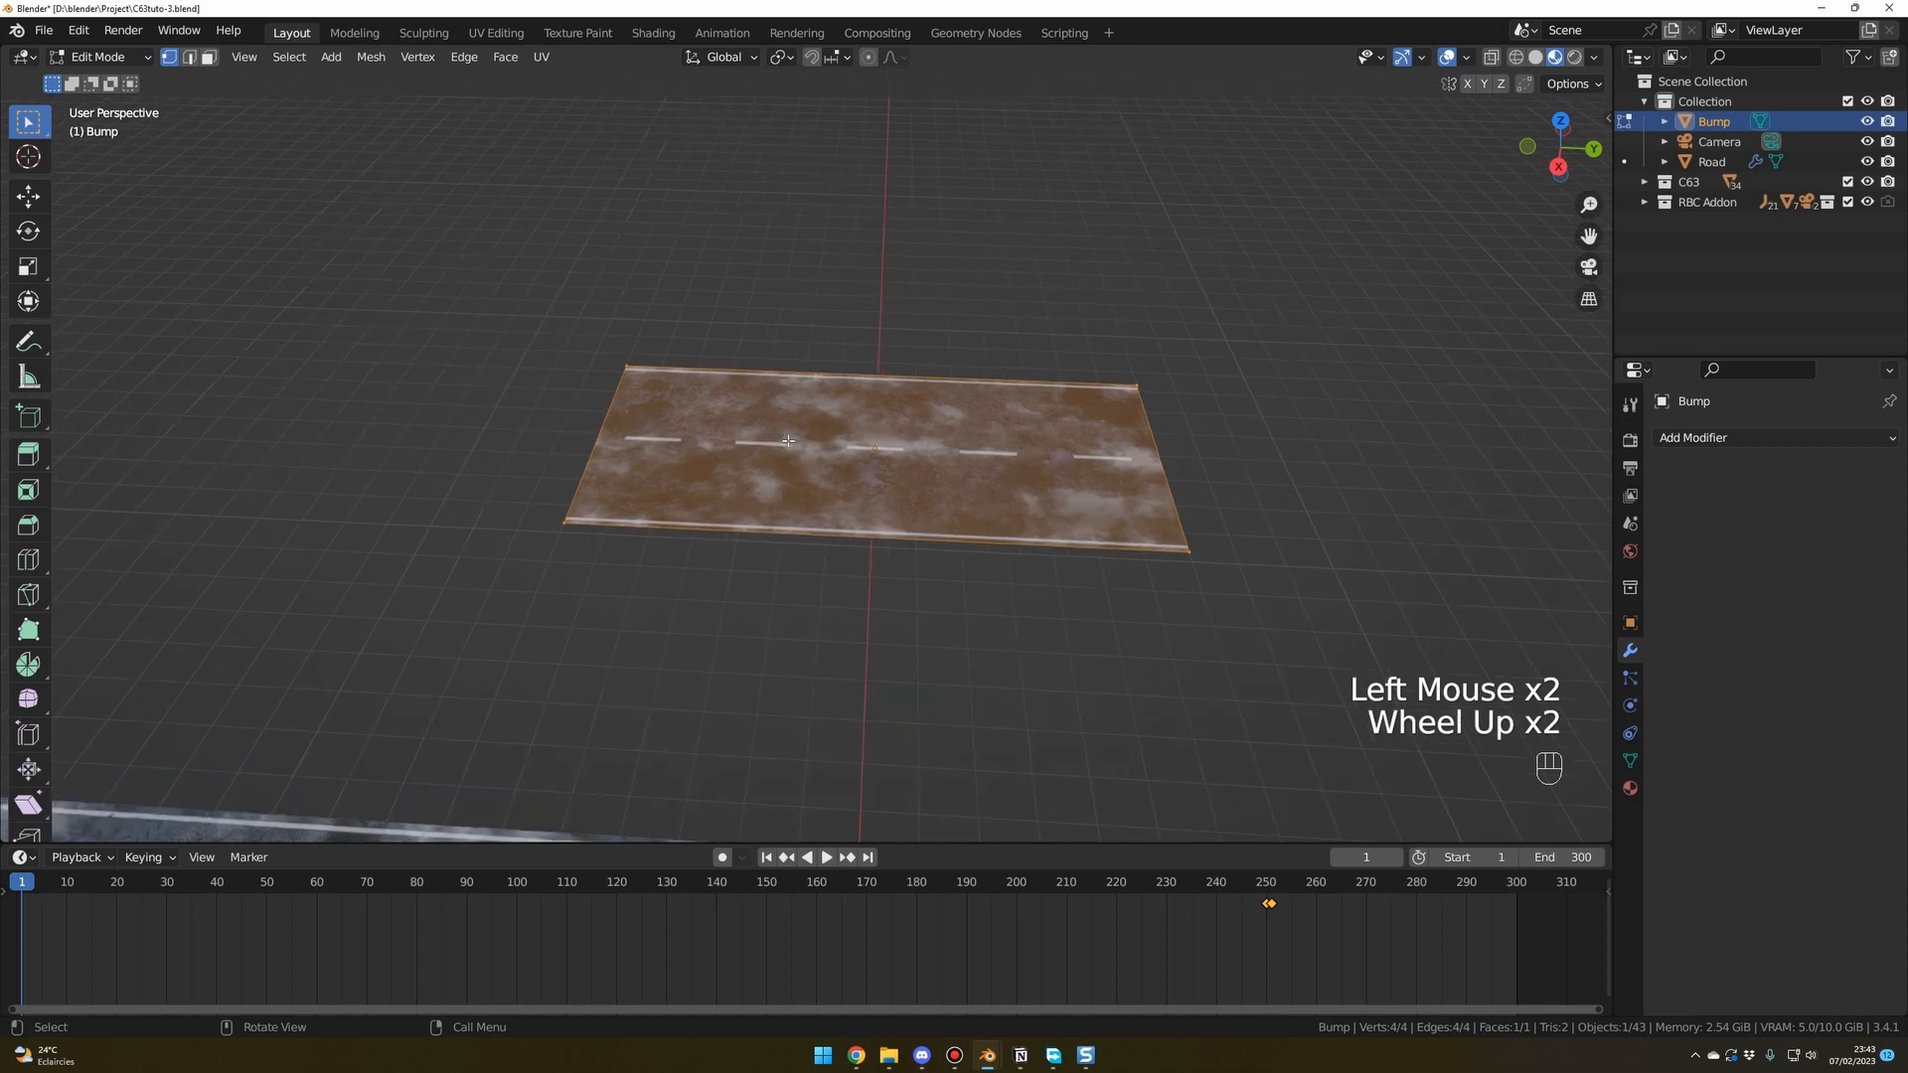
{"action": "right_click", "coordinate": [841, 392]}
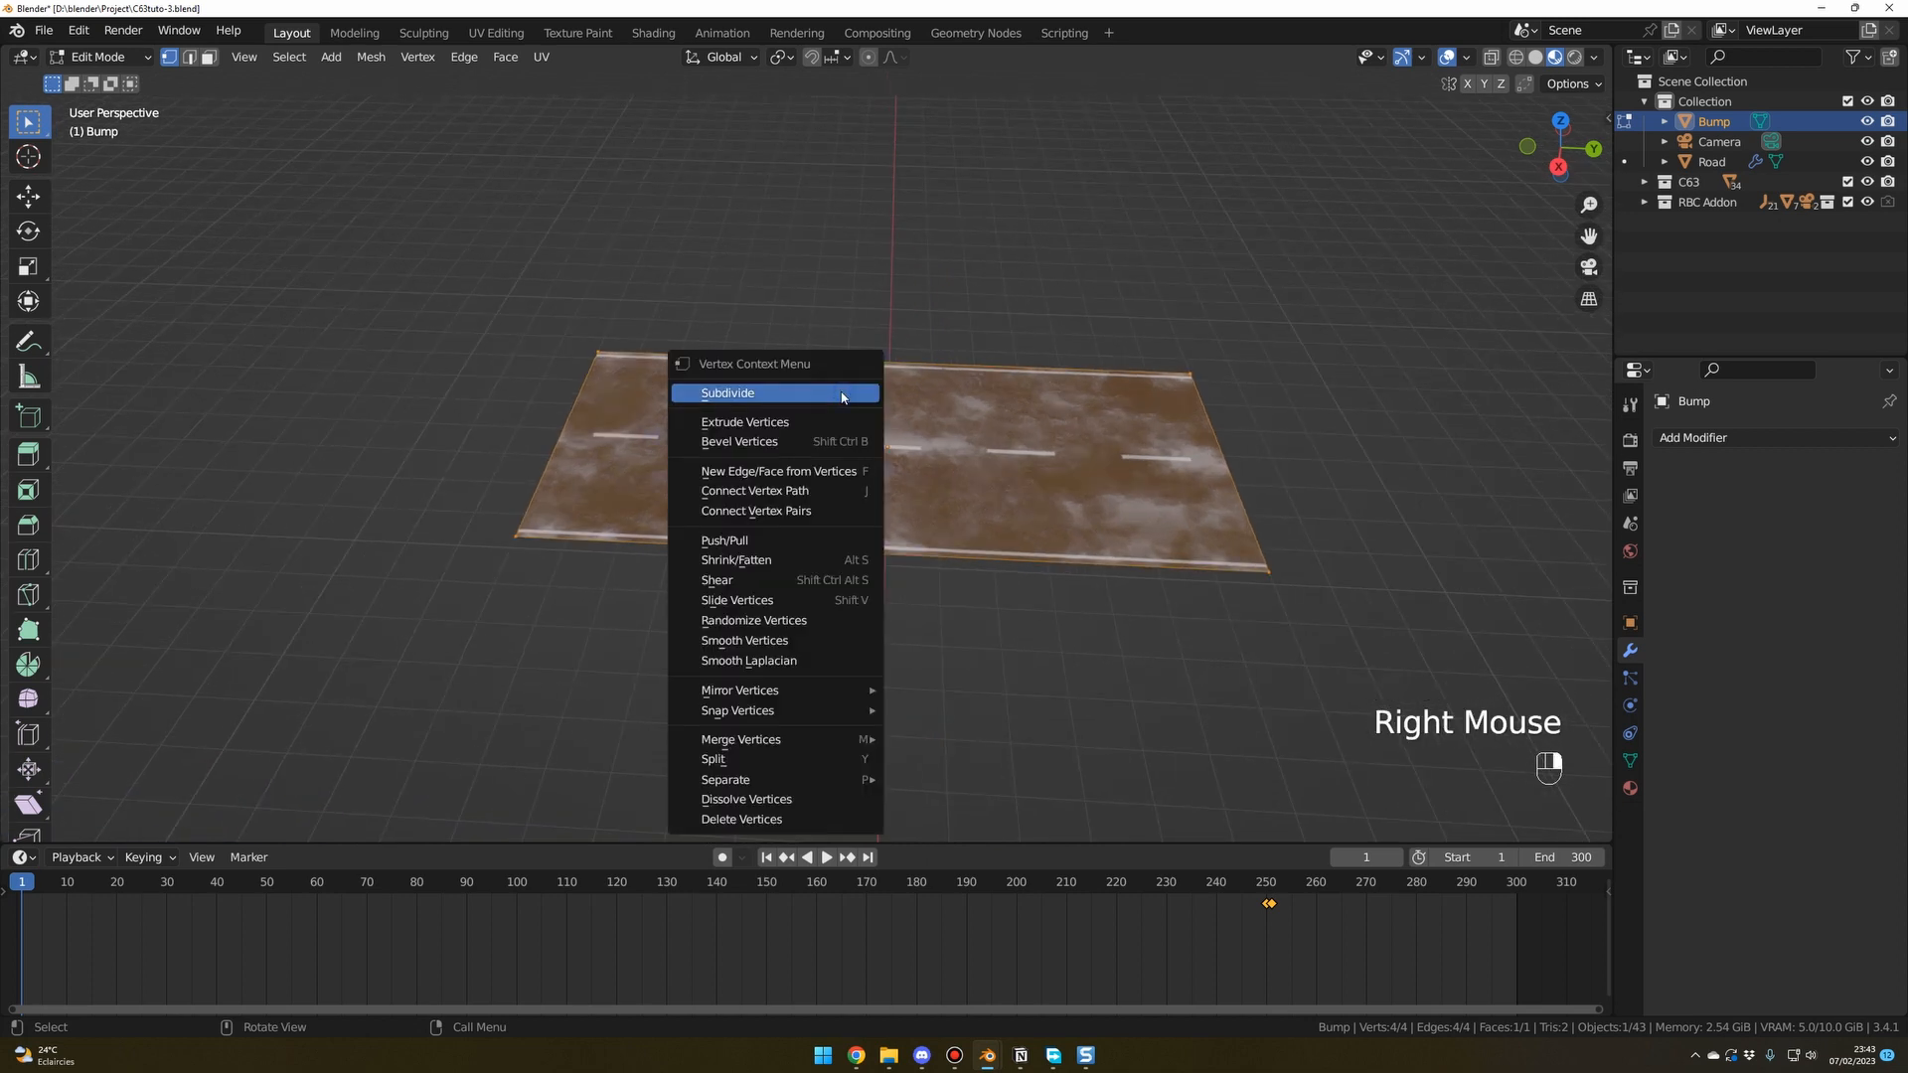
{"action": "left_click", "coordinate": [841, 393]}
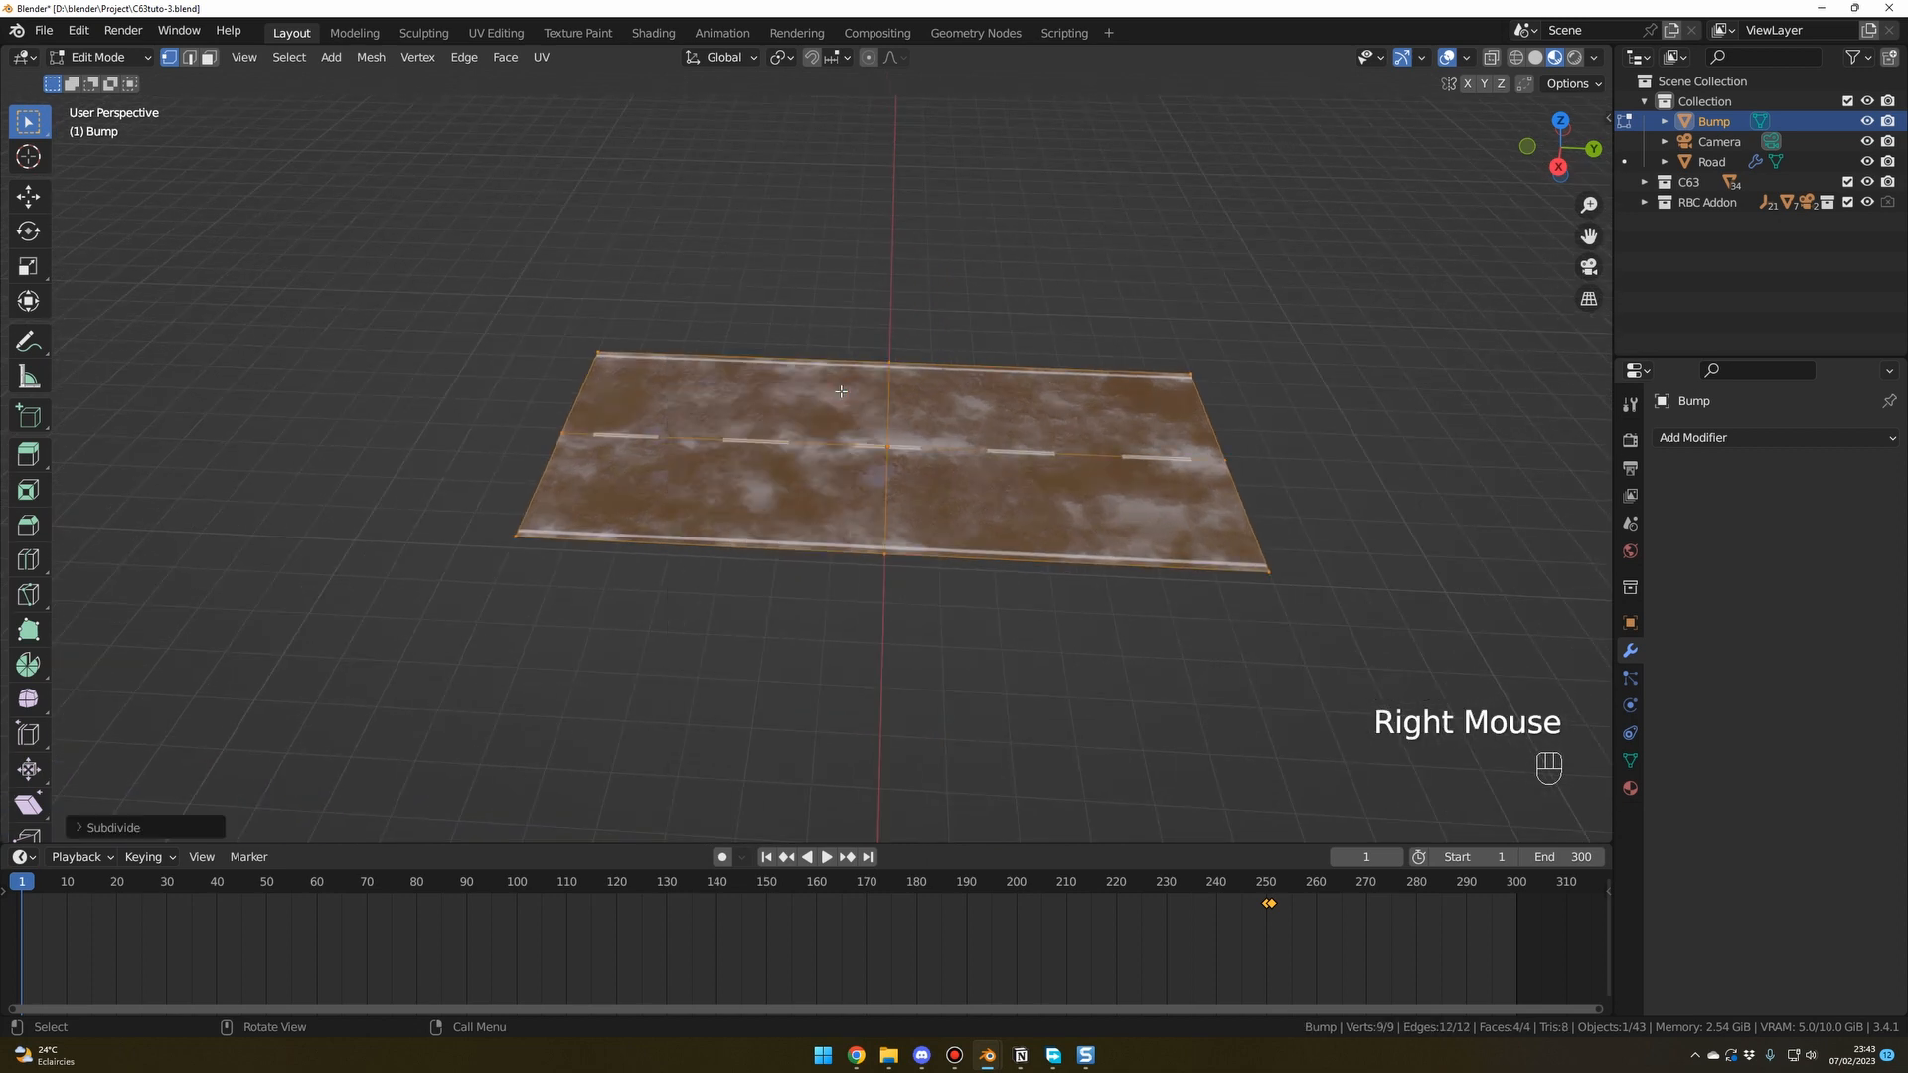
{"action": "left_click", "coordinate": [91, 828]}
{"action": "left_click", "coordinate": [244, 690]}
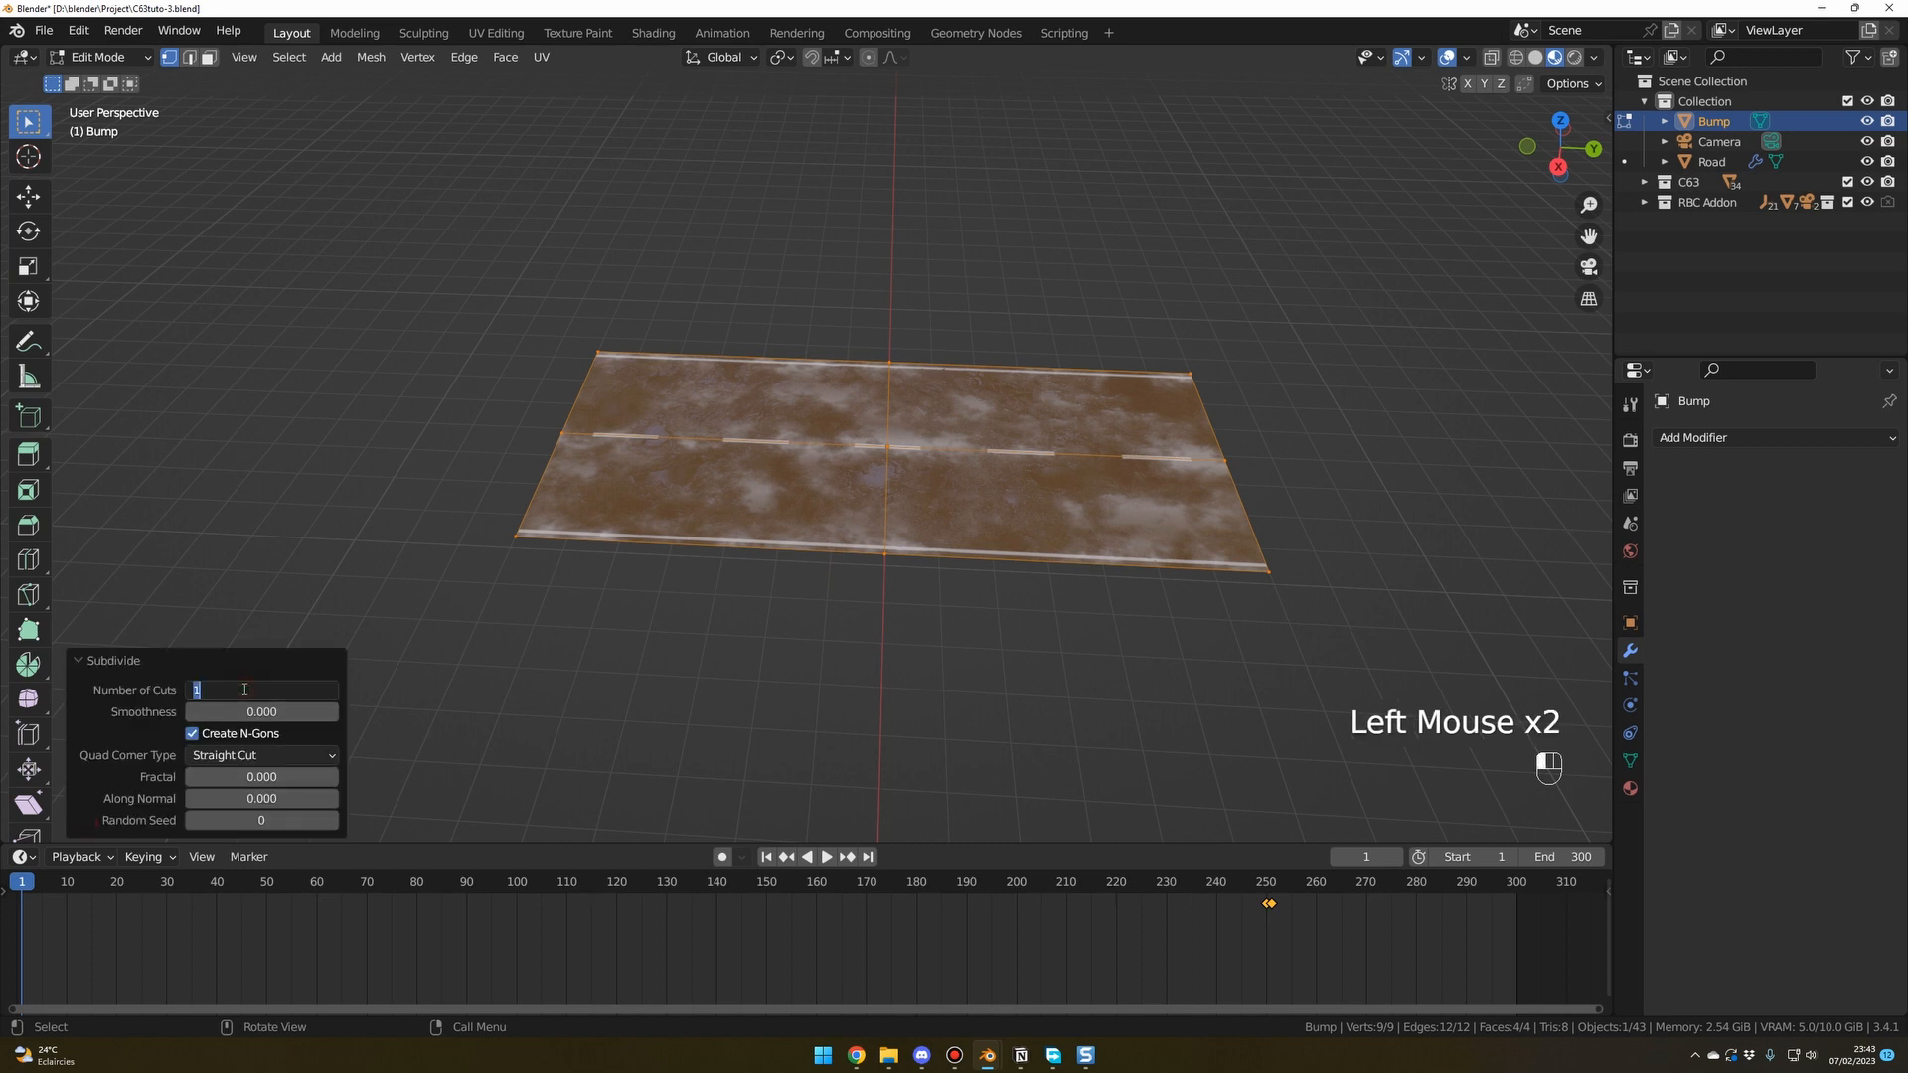
{"action": "key", "text": "Return"}
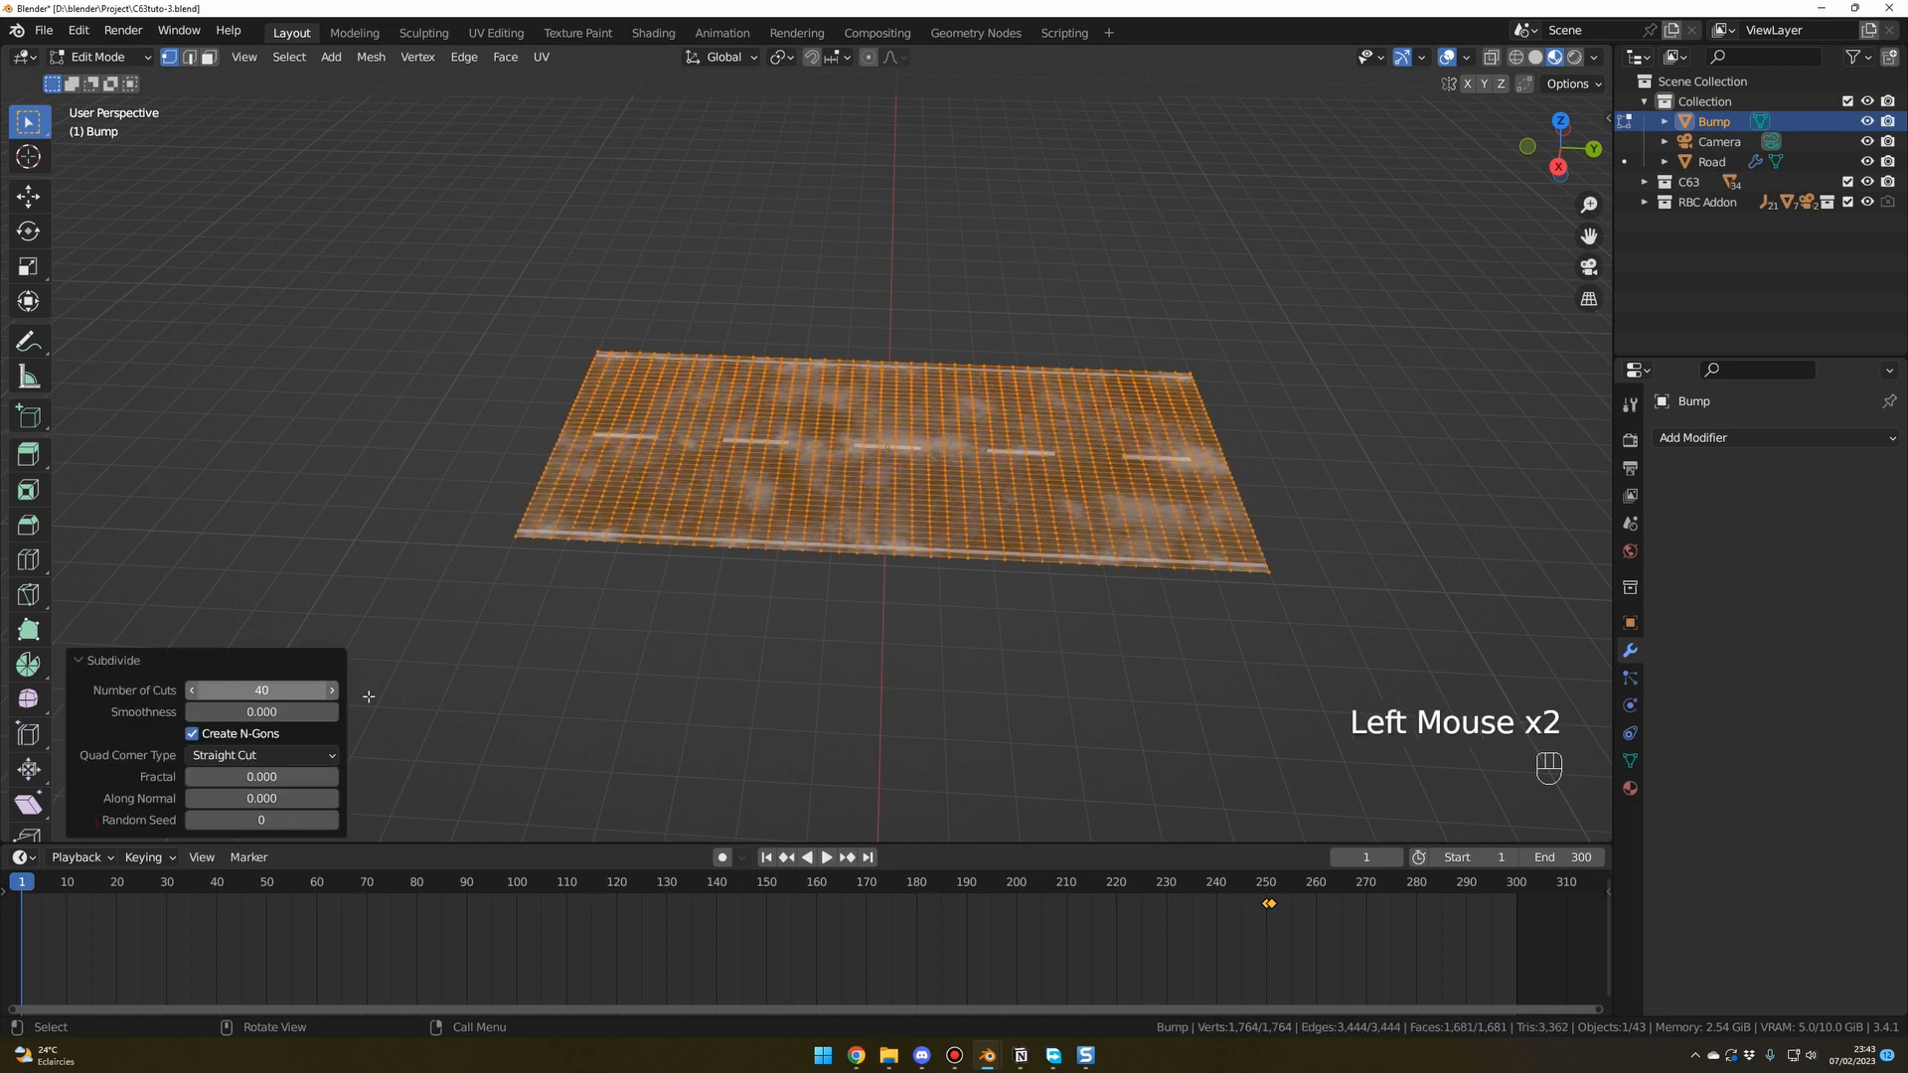
{"action": "left_click", "coordinate": [629, 692]}
Switch the Bump plane to Sculpt Mode and set the Draw brush radius to 36 px.
{"action": "scroll", "coordinate": [682, 636], "scroll_direction": "up", "scroll_amount": 1}
{"action": "middle_click_drag", "start_coordinate": [686, 637], "coordinate": [806, 600]}
{"action": "key", "text": "Tab"}
{"action": "scroll", "coordinate": [820, 608], "scroll_direction": "up", "scroll_amount": 3}
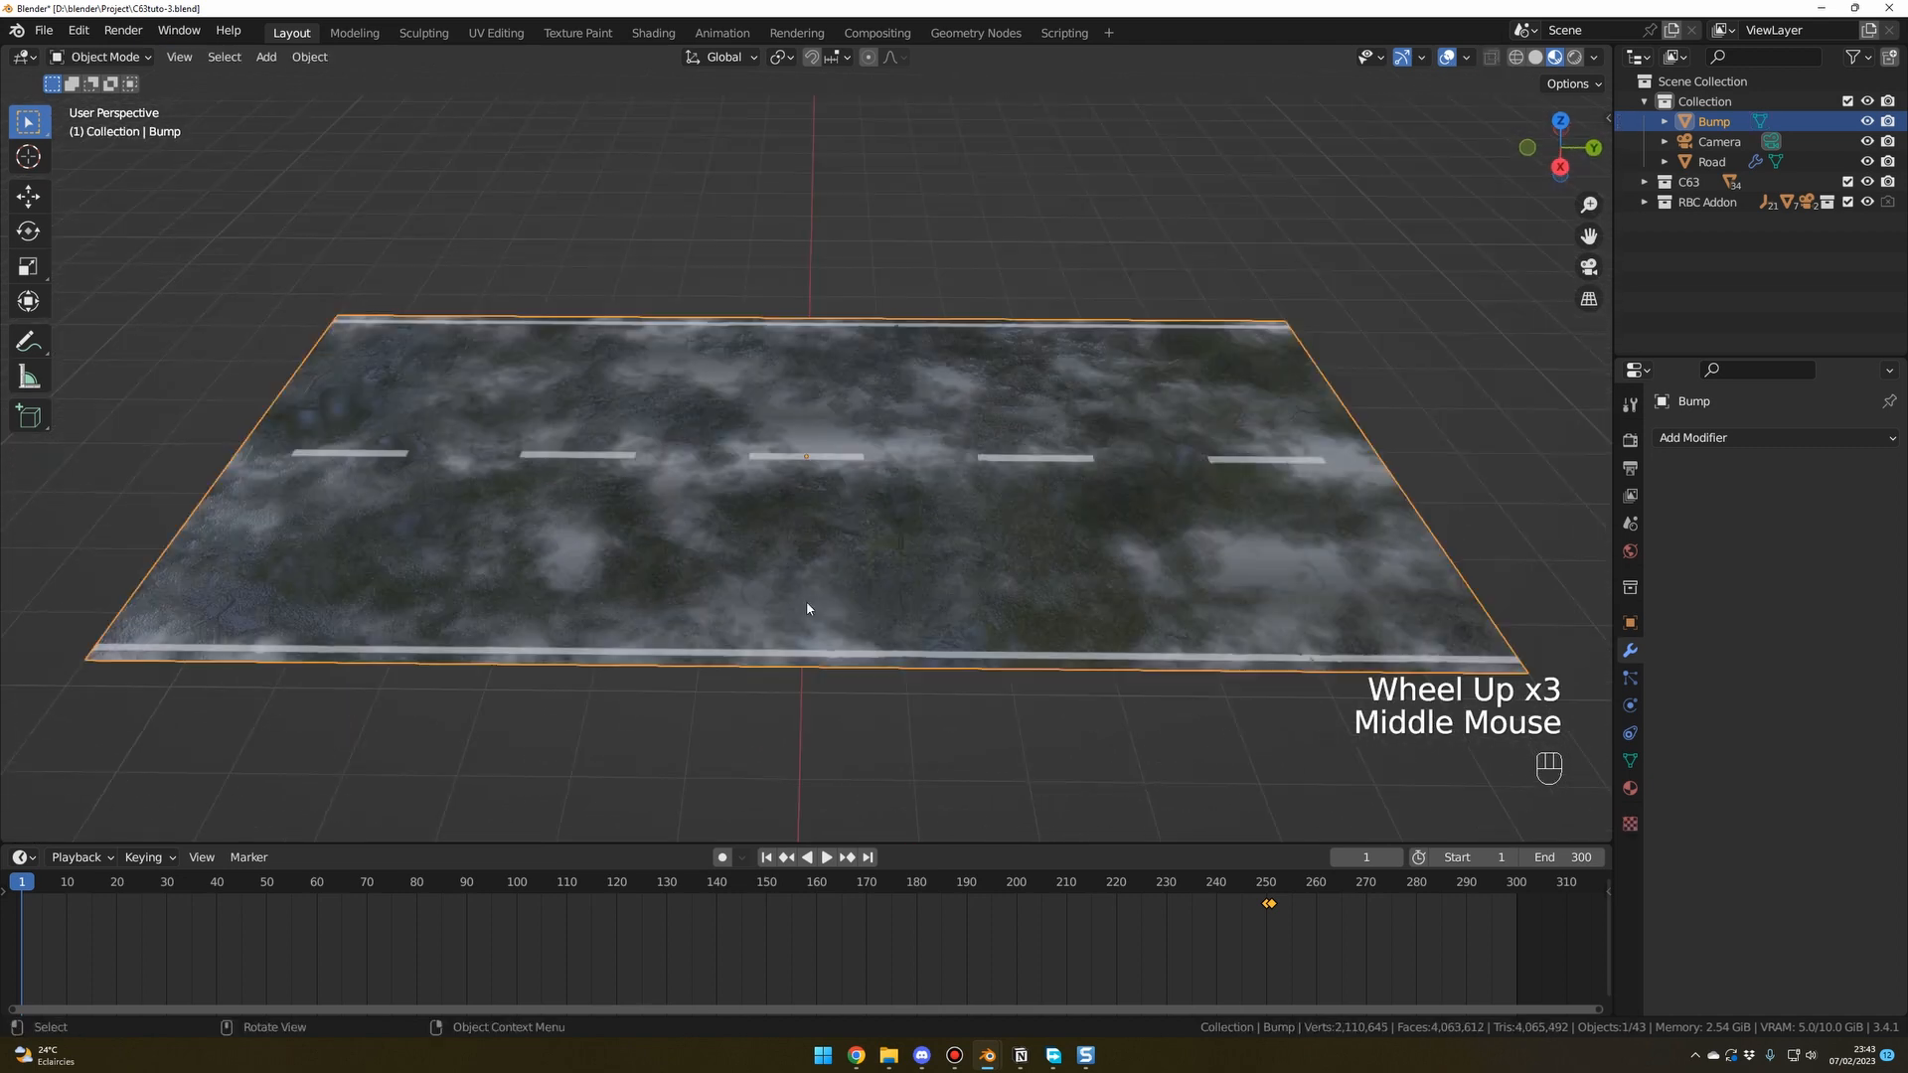
{"action": "left_click", "coordinate": [142, 59]}
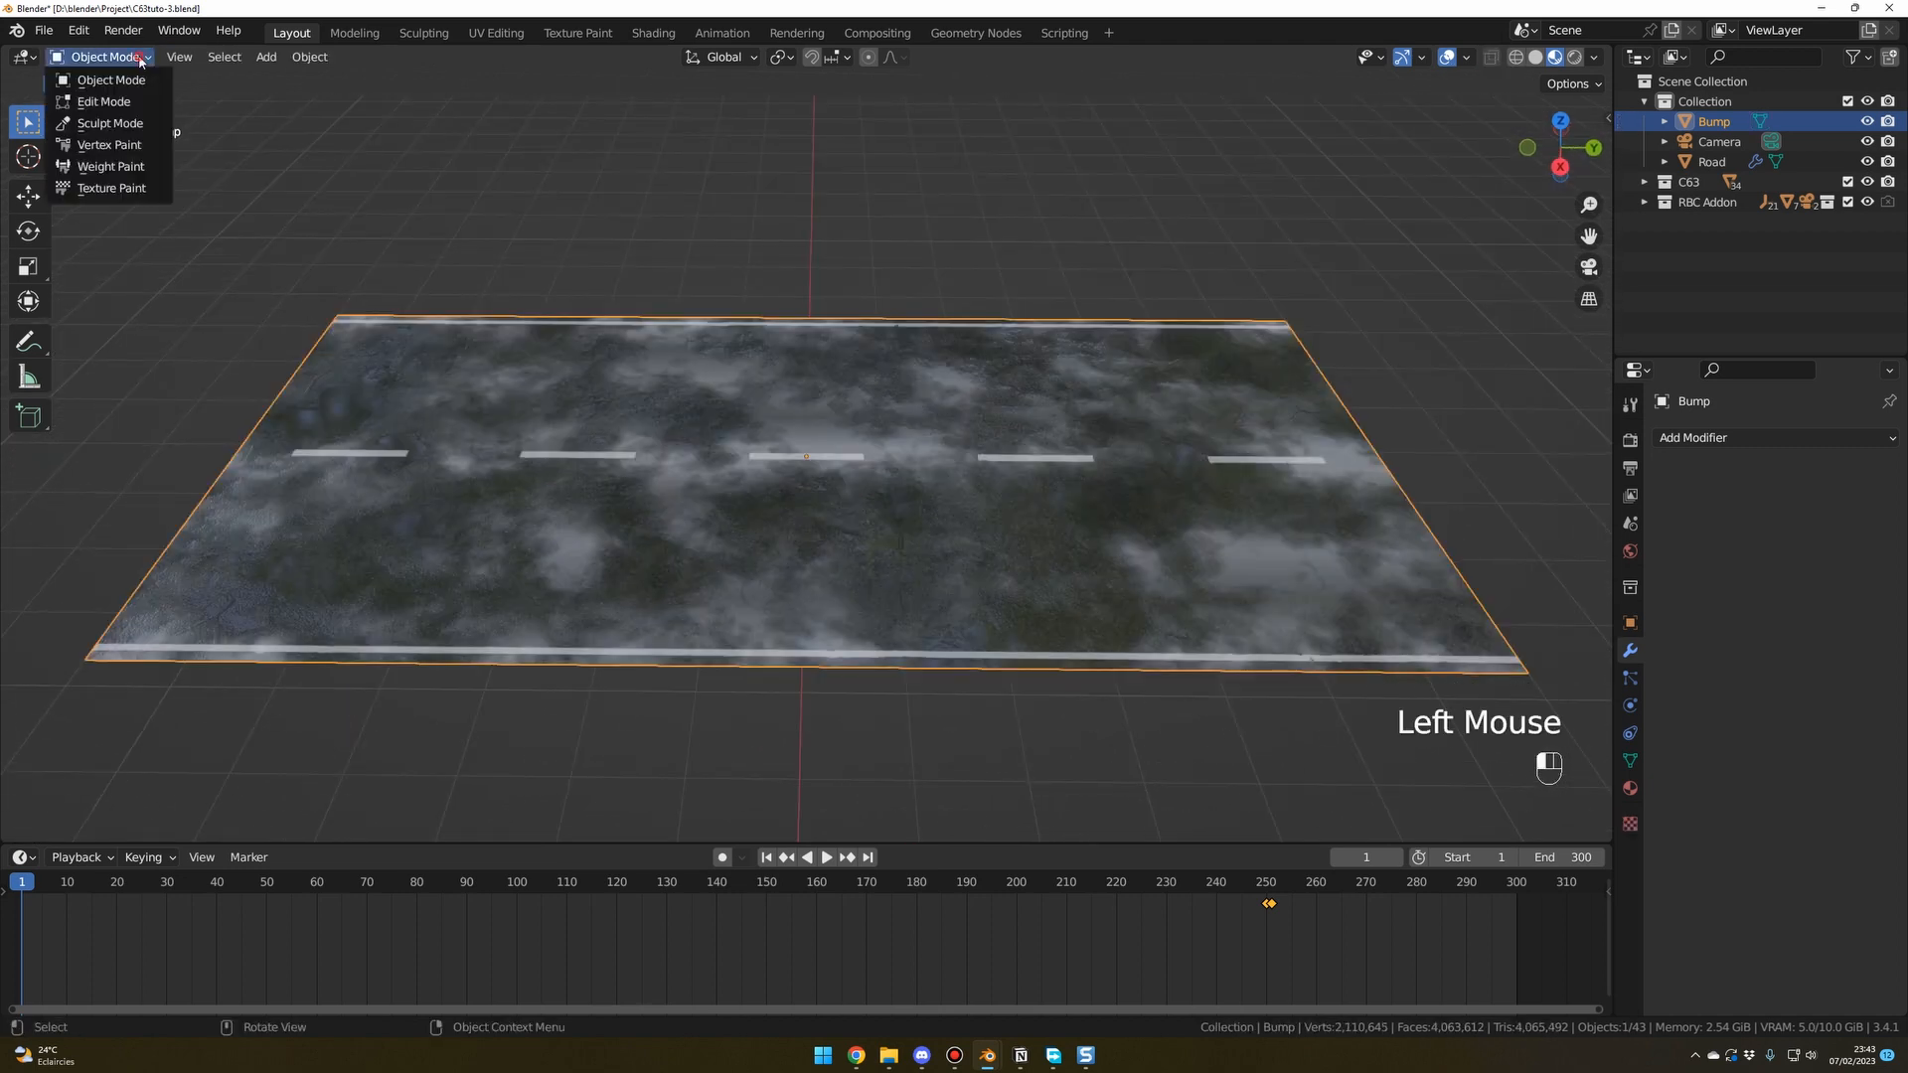
{"action": "left_click", "coordinate": [104, 124]}
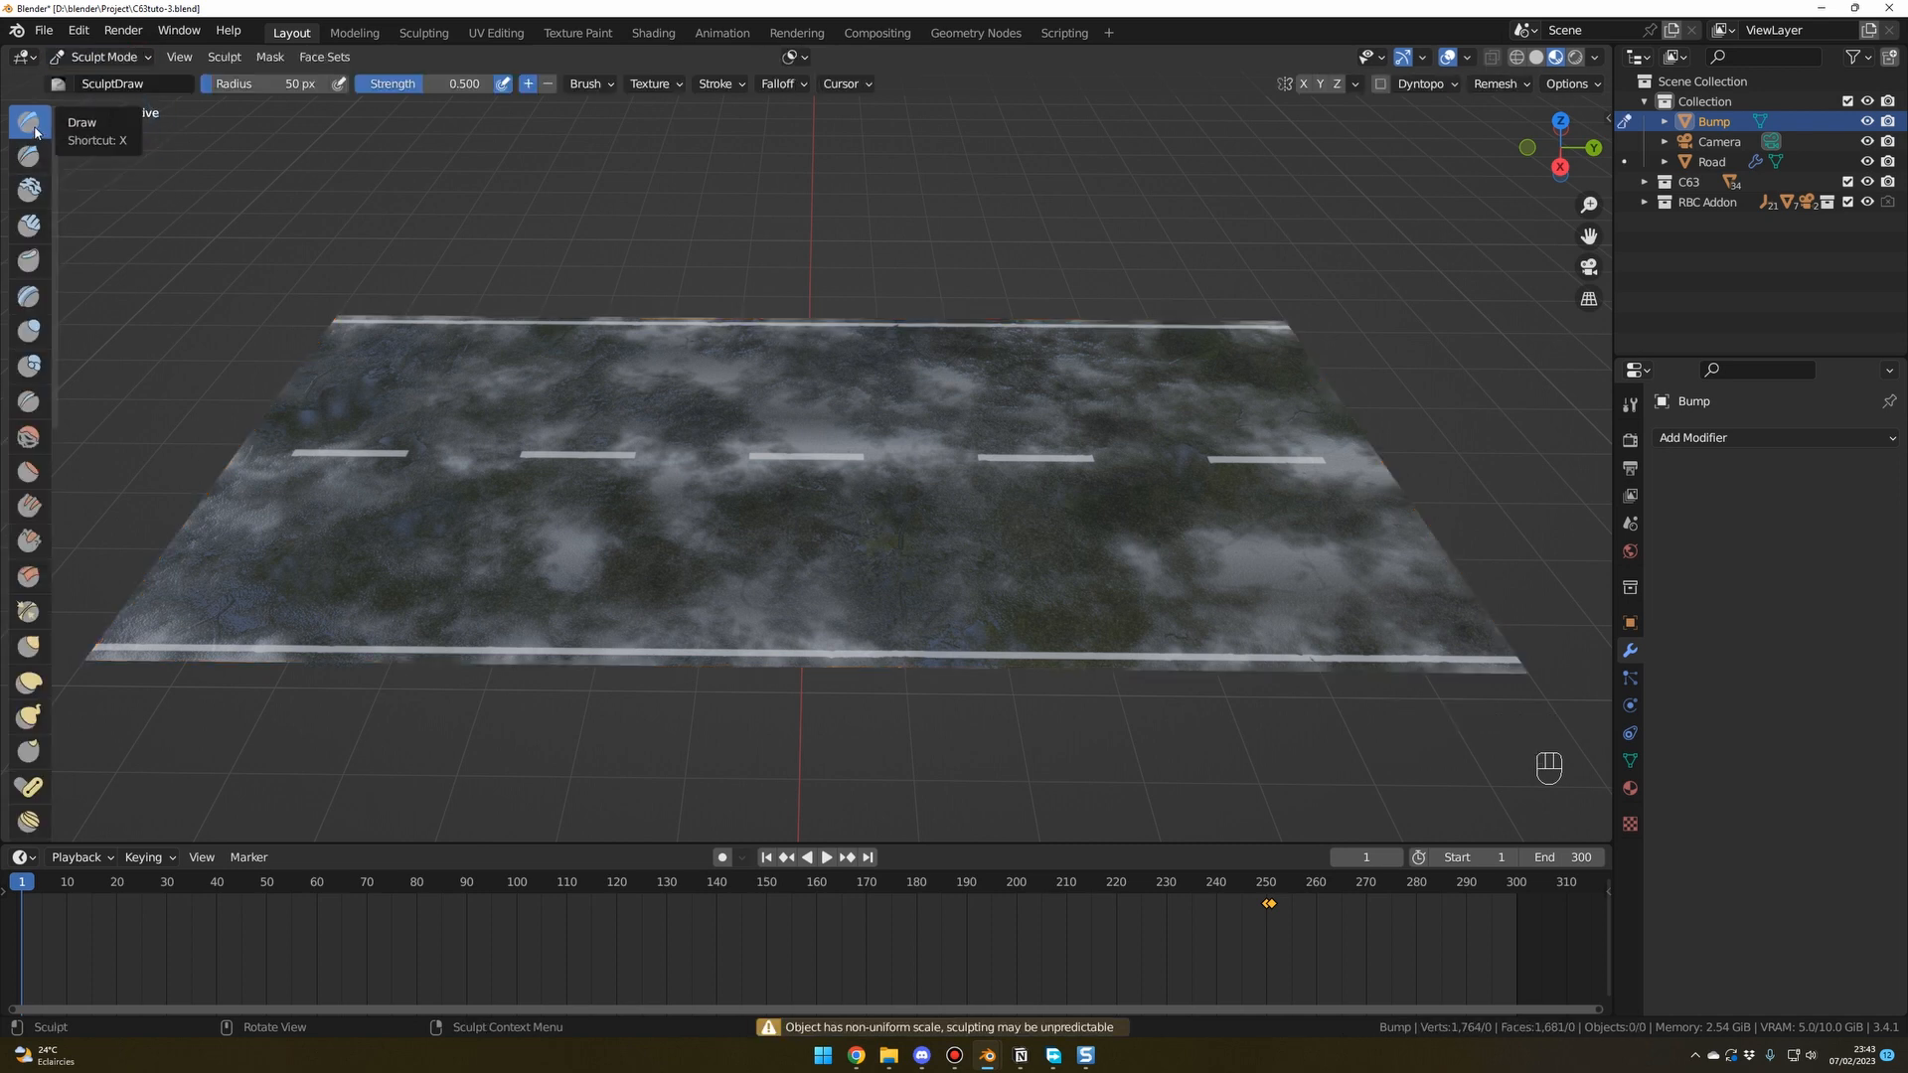
{"action": "left_click", "coordinate": [264, 89]}
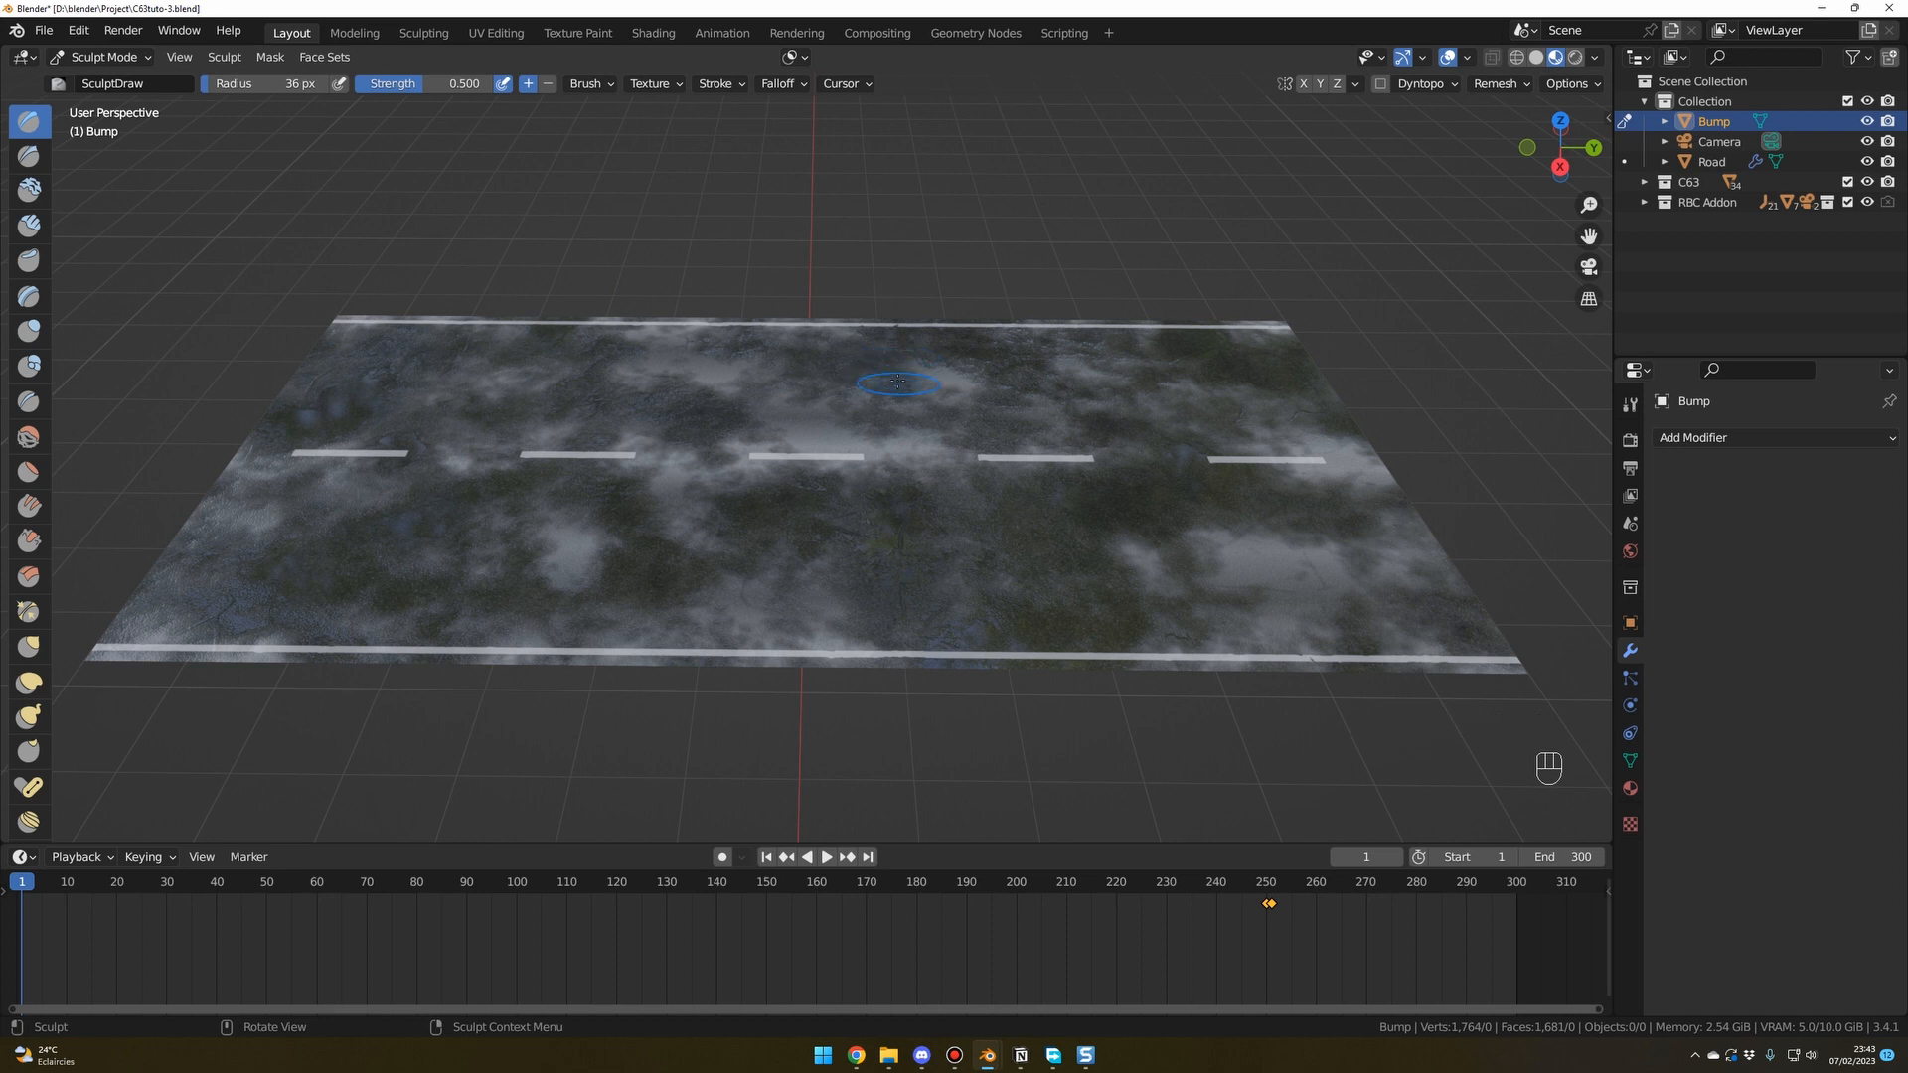
Sculpt a raised speed bump across the full width of the Bump plane near its middle with the Draw brush.
{"action": "left_click", "coordinate": [829, 329]}
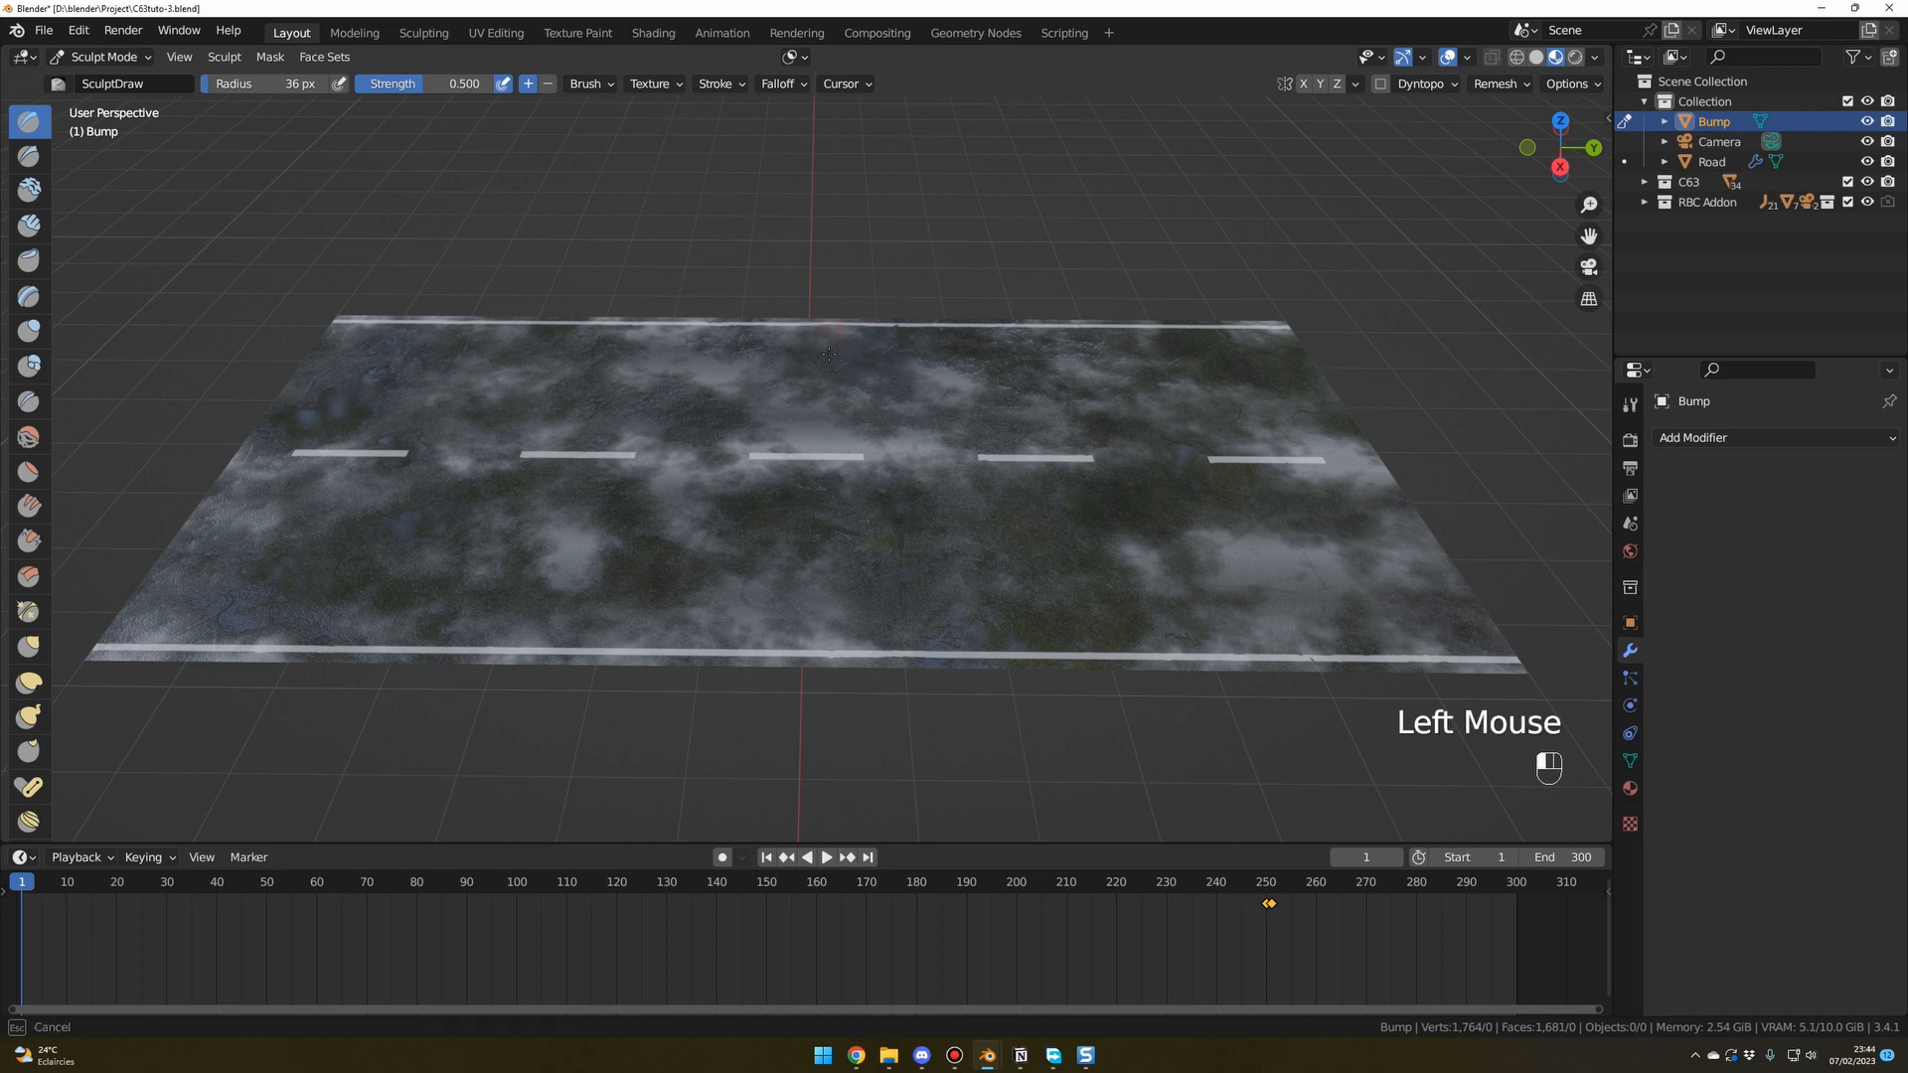
{"action": "left_click", "coordinate": [819, 386]}
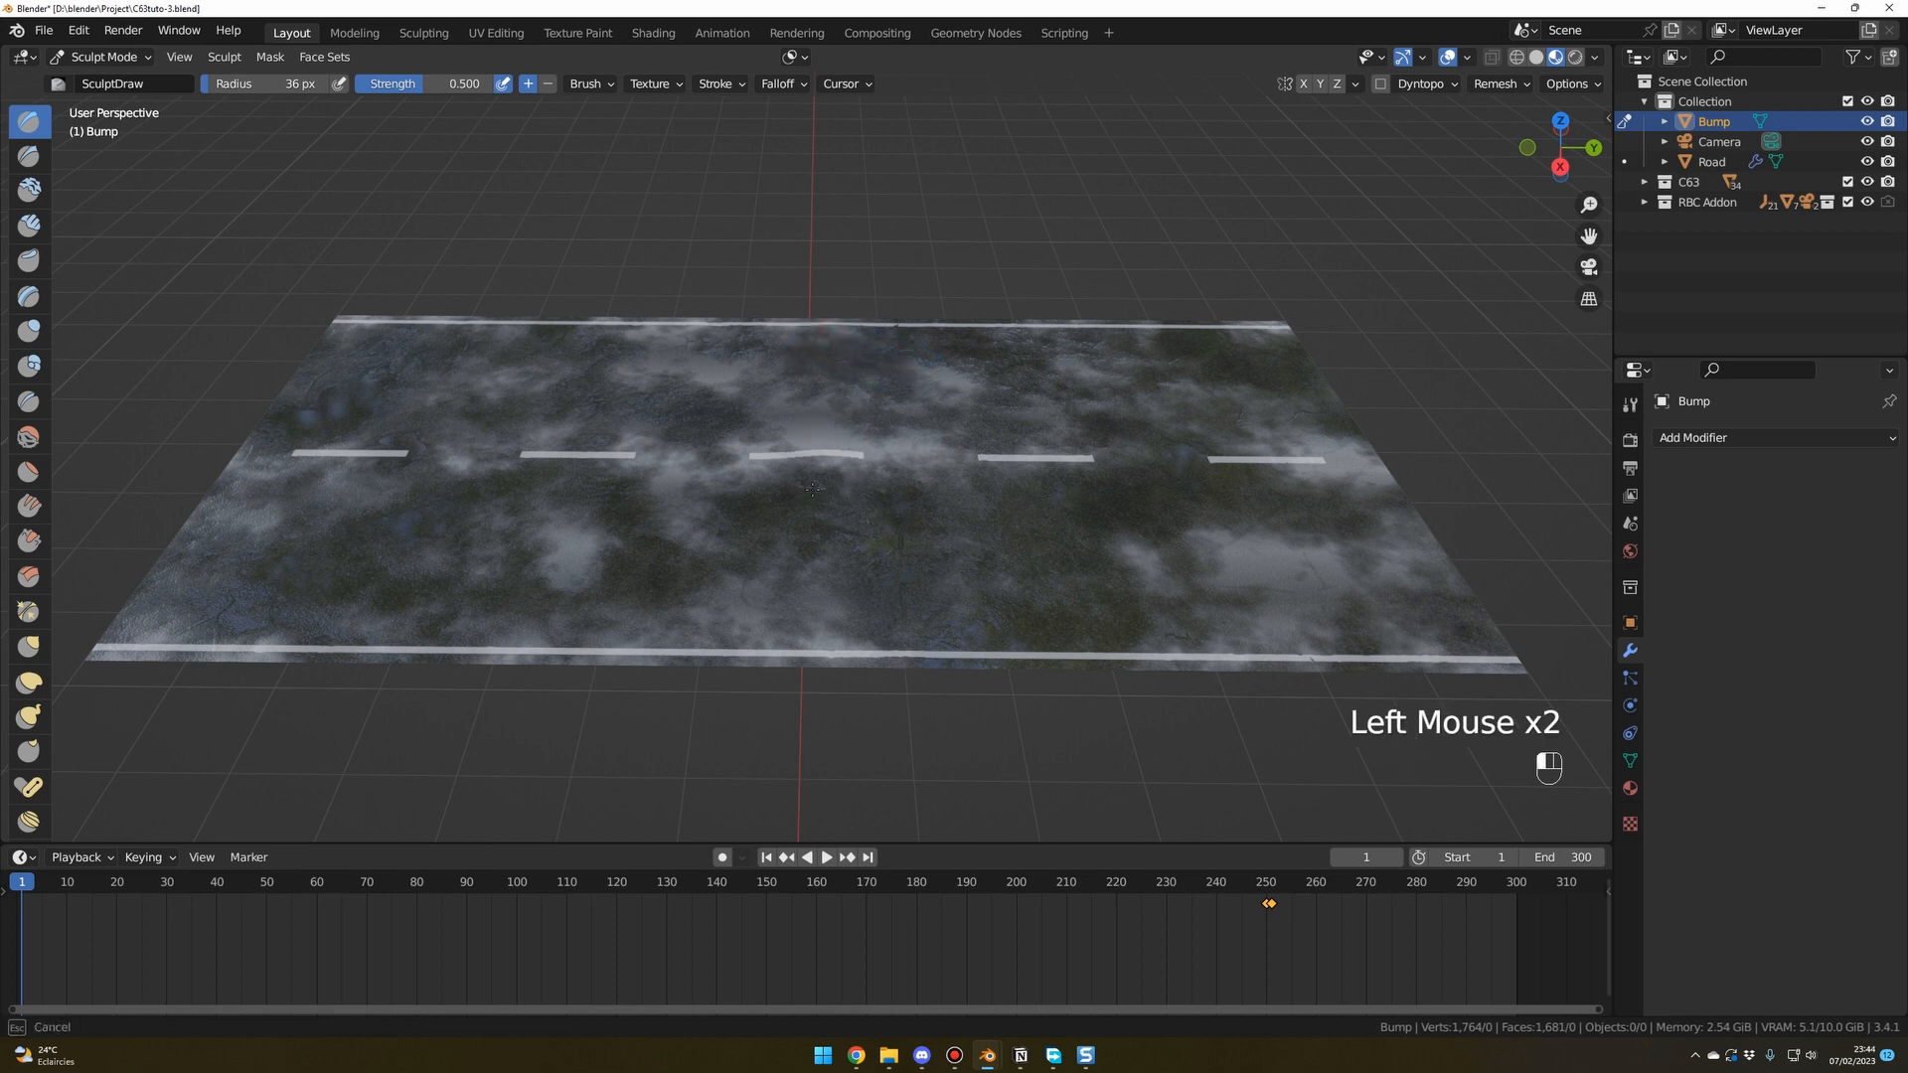
{"action": "middle_click_drag", "start_coordinate": [813, 571], "coordinate": [885, 459]}
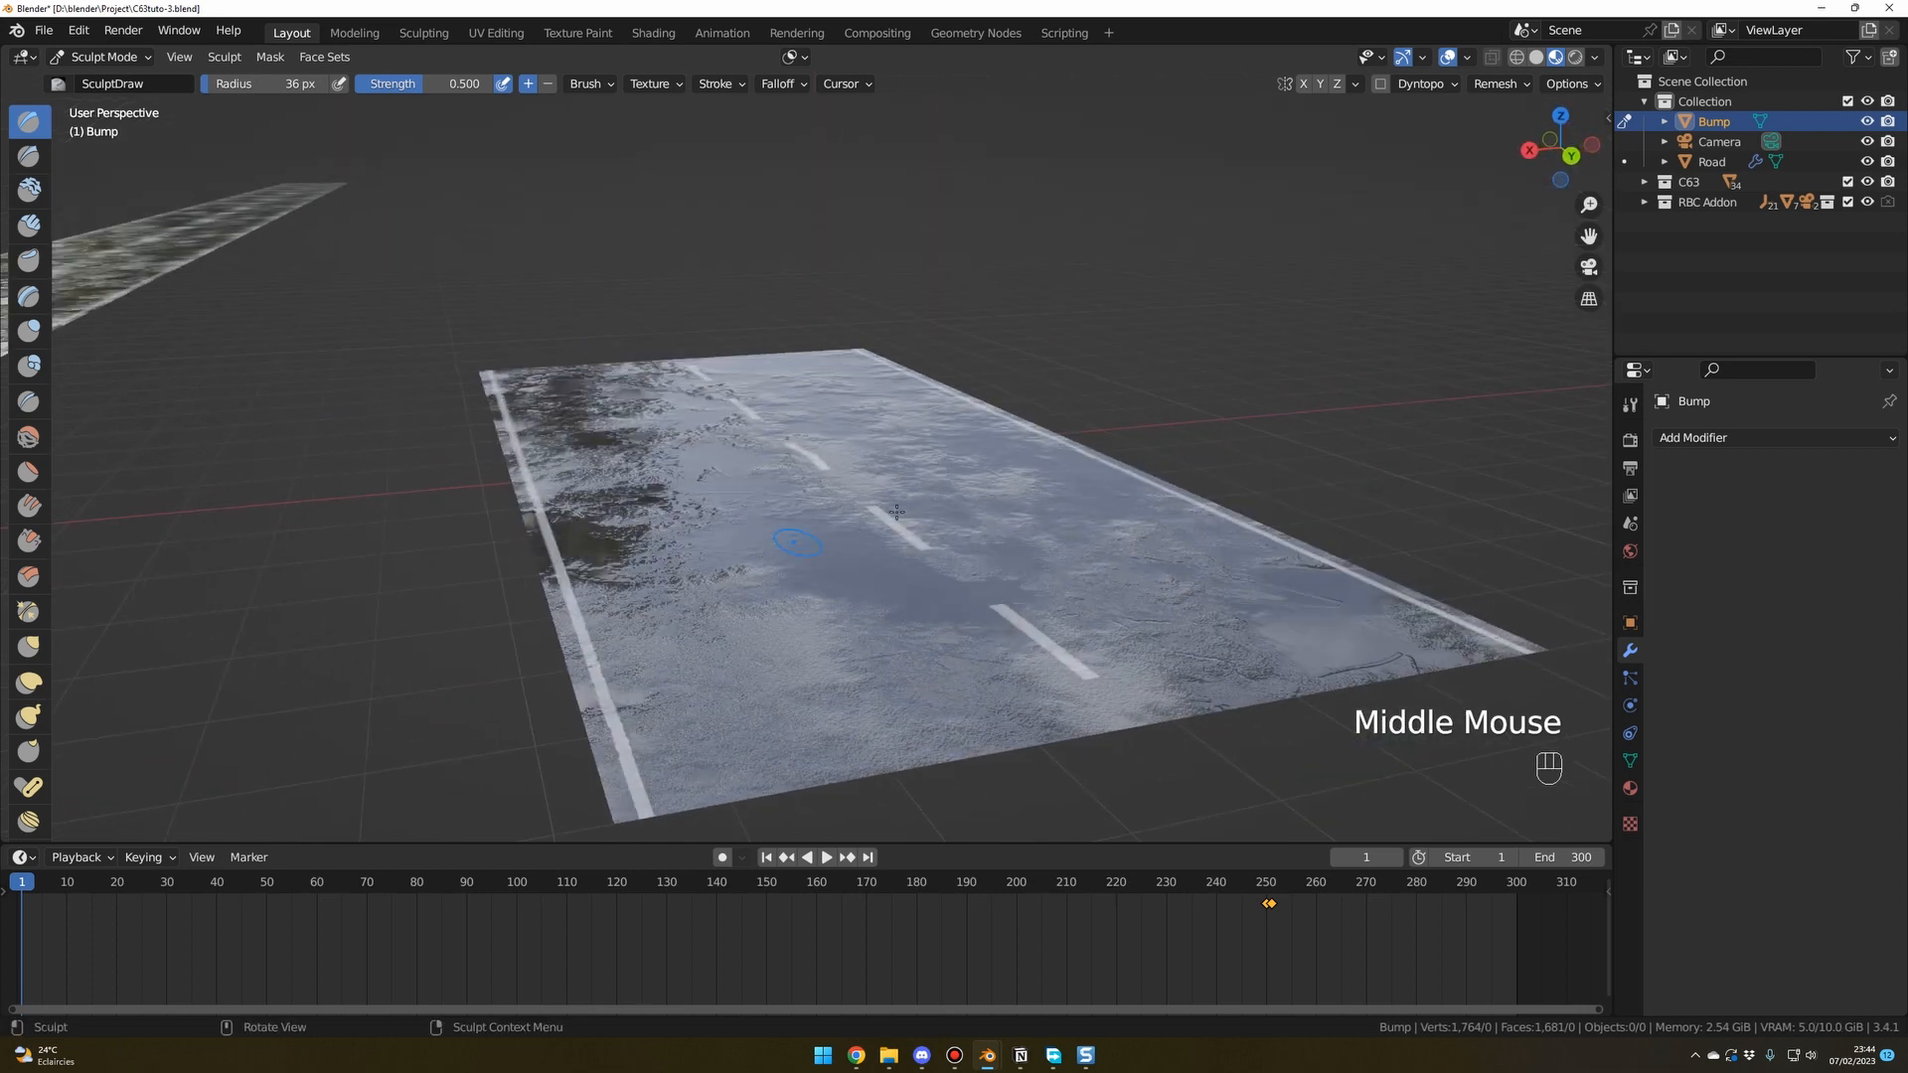
{"action": "left_click", "coordinate": [886, 459]}
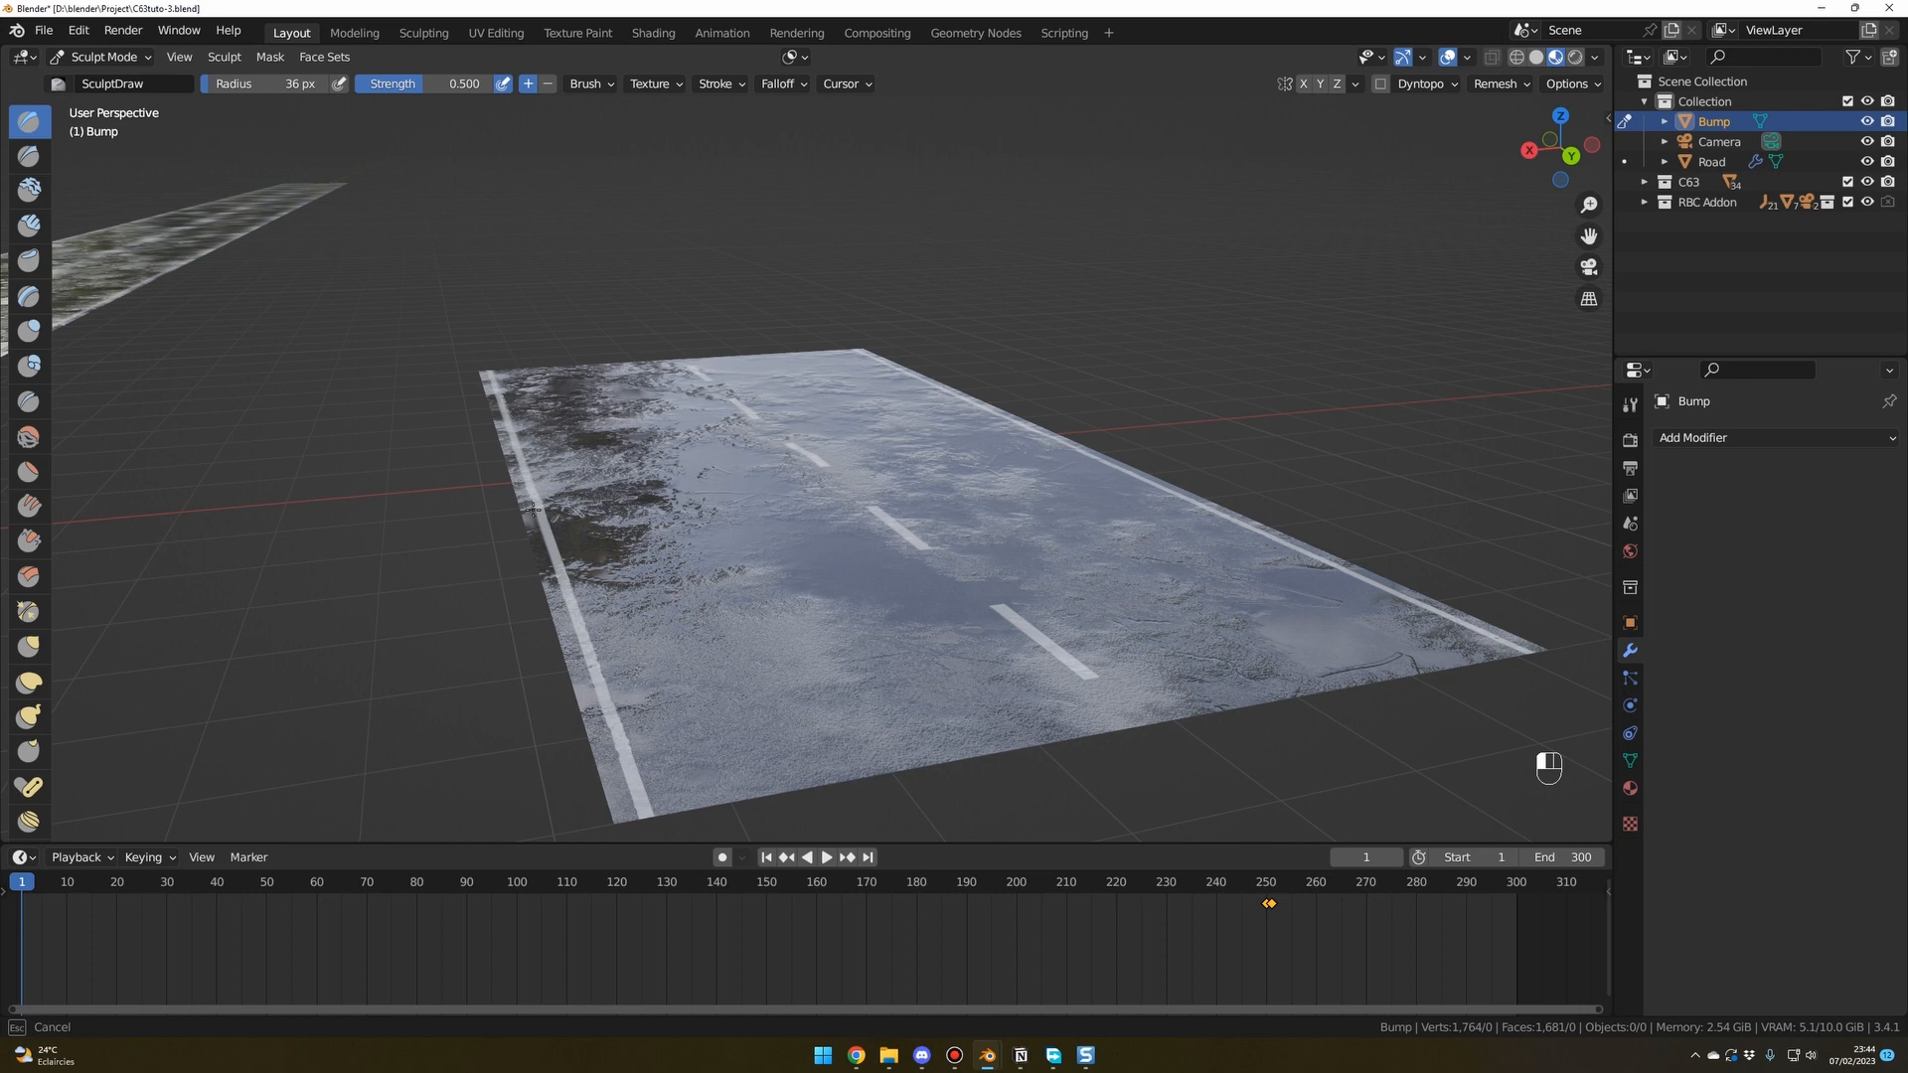
{"action": "mouse_move", "coordinate": [1004, 433]}
{"action": "middle_mouse_down"}
{"action": "mouse_move", "coordinate": [1128, 494]}
{"action": "mouse_move", "coordinate": [1241, 504]}
{"action": "mouse_move", "coordinate": [1239, 543]}
{"action": "middle_mouse_up"}
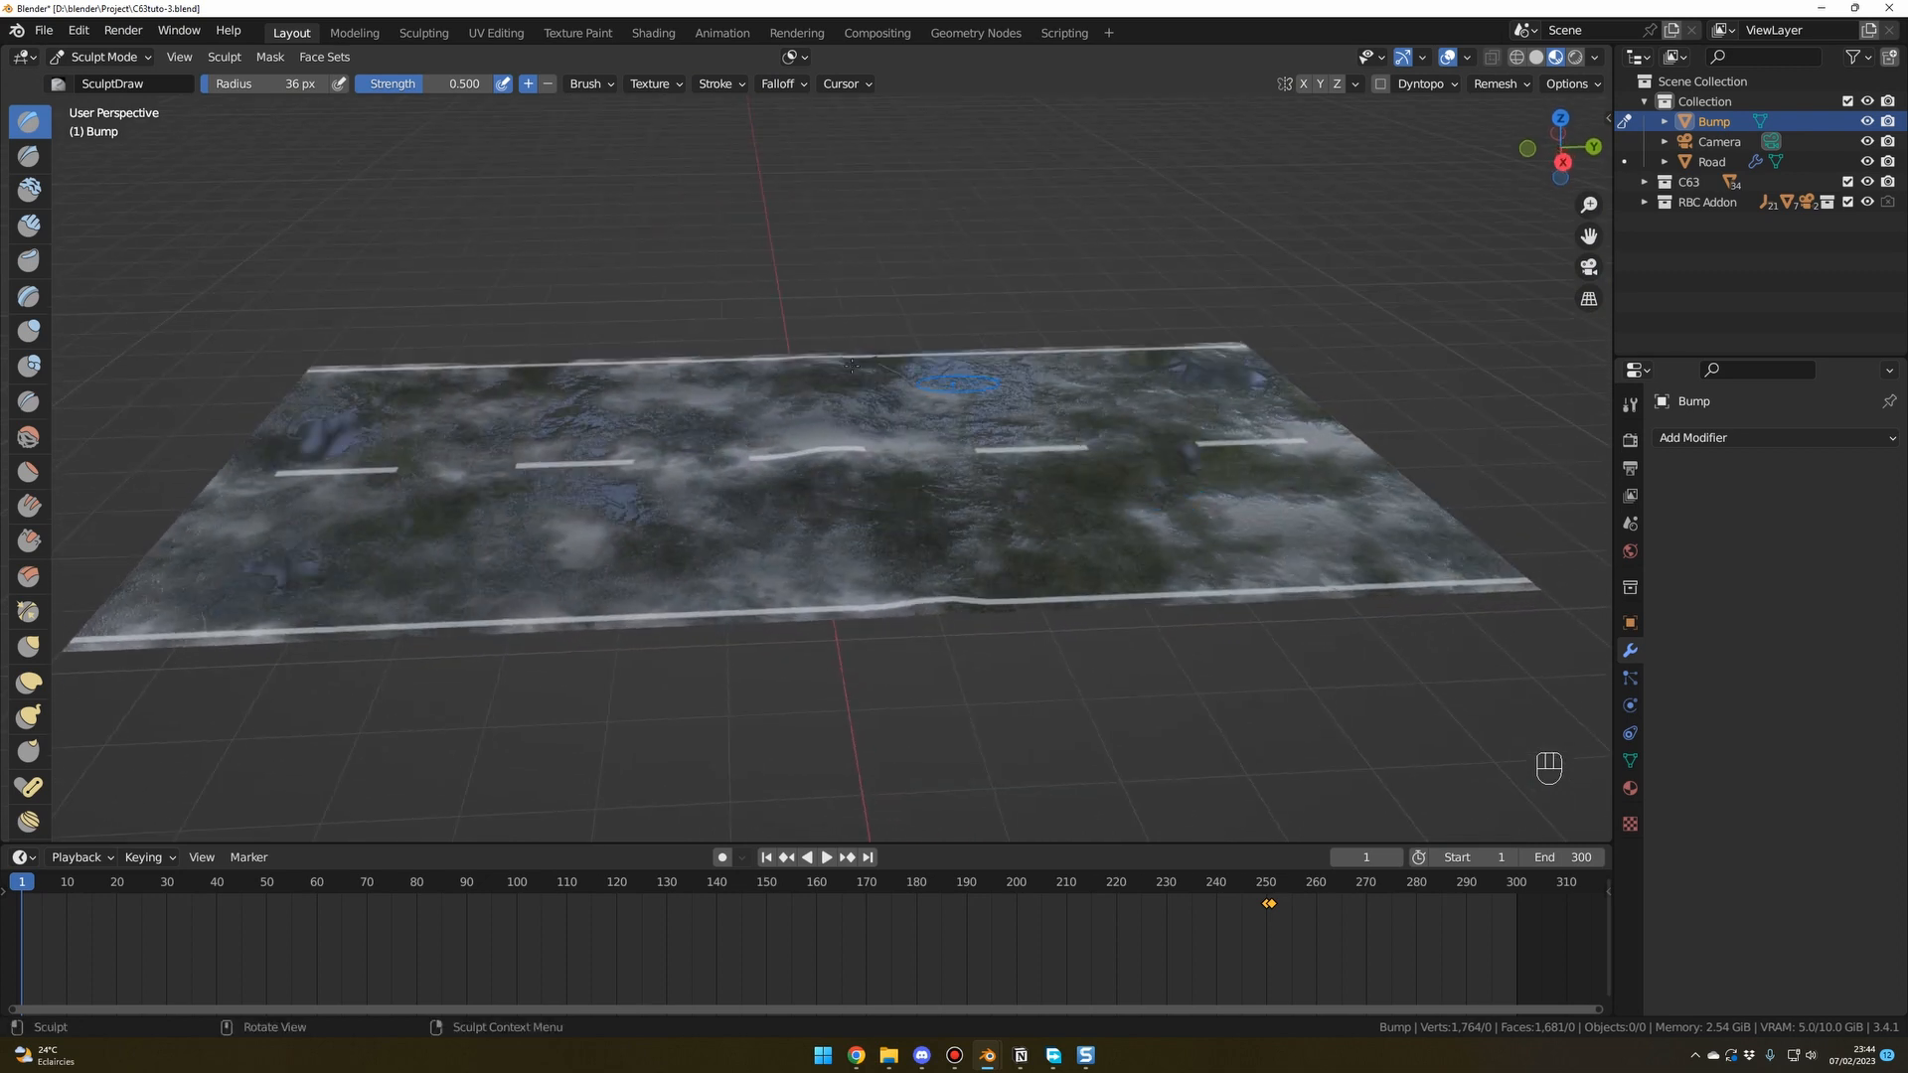
{"action": "left_click_drag", "start_coordinate": [803, 356], "coordinate": [827, 359]}
{"action": "left_click", "coordinate": [874, 610]}
{"action": "mouse_move", "coordinate": [875, 611]}
{"action": "middle_mouse_down"}
{"action": "mouse_move", "coordinate": [879, 631]}
{"action": "mouse_move", "coordinate": [894, 595]}
{"action": "middle_mouse_up"}
{"action": "scroll", "coordinate": [897, 588], "scroll_direction": "down", "scroll_amount": 2}
{"action": "scroll", "coordinate": [897, 588], "scroll_direction": "down", "scroll_amount": 1}
{"action": "scroll", "coordinate": [897, 589], "scroll_direction": "up", "scroll_amount": 1}
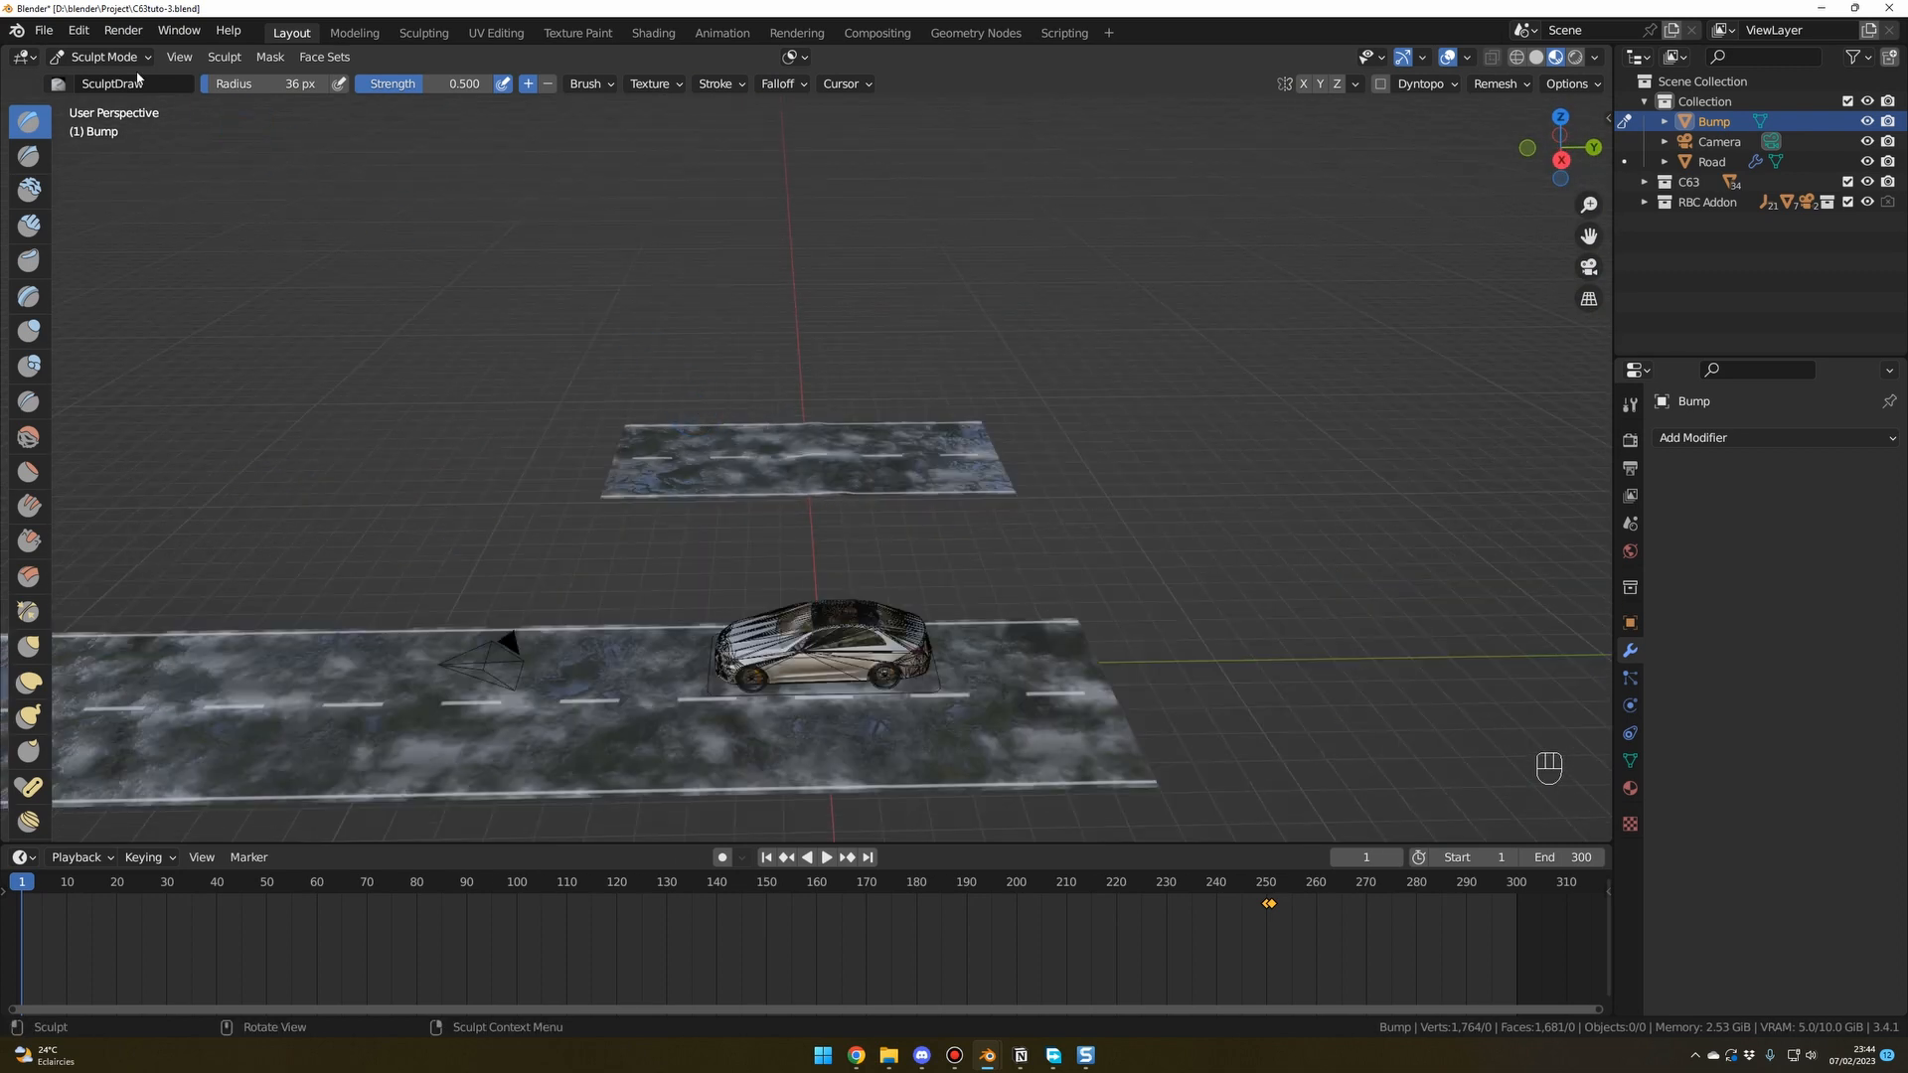
Return to Object Mode and deselect the Bump plane.
{"action": "left_click", "coordinate": [104, 56]}
{"action": "left_click", "coordinate": [121, 81]}
{"action": "left_click", "coordinate": [1153, 486]}
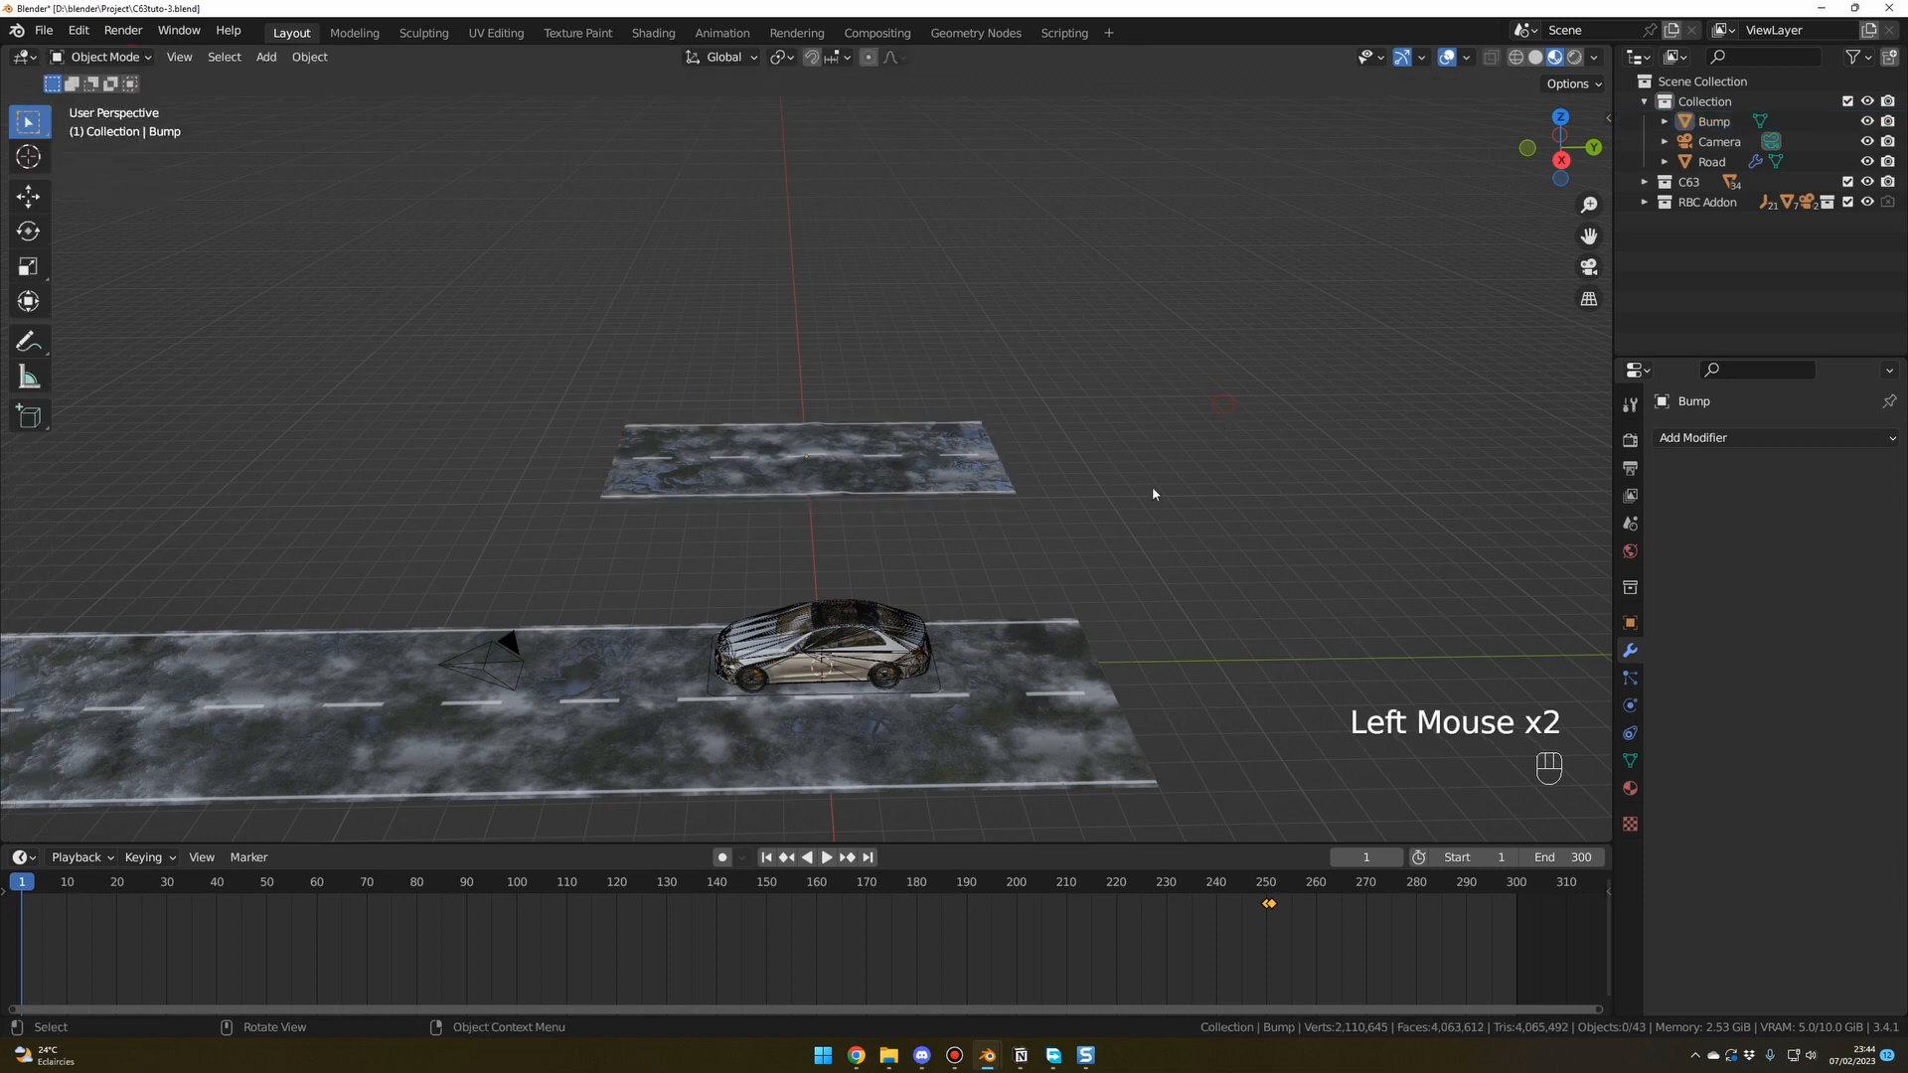
Move the Bump plane about 15.1 m in X and -17.5 m in Y, with Z locked, onto the road ahead of the car.
{"action": "middle_click_drag", "start_coordinate": [1153, 486], "coordinate": [1302, 407]}
{"action": "scroll", "coordinate": [1157, 523], "scroll_direction": "down", "scroll_amount": 1}
{"action": "left_click", "coordinate": [869, 365]}
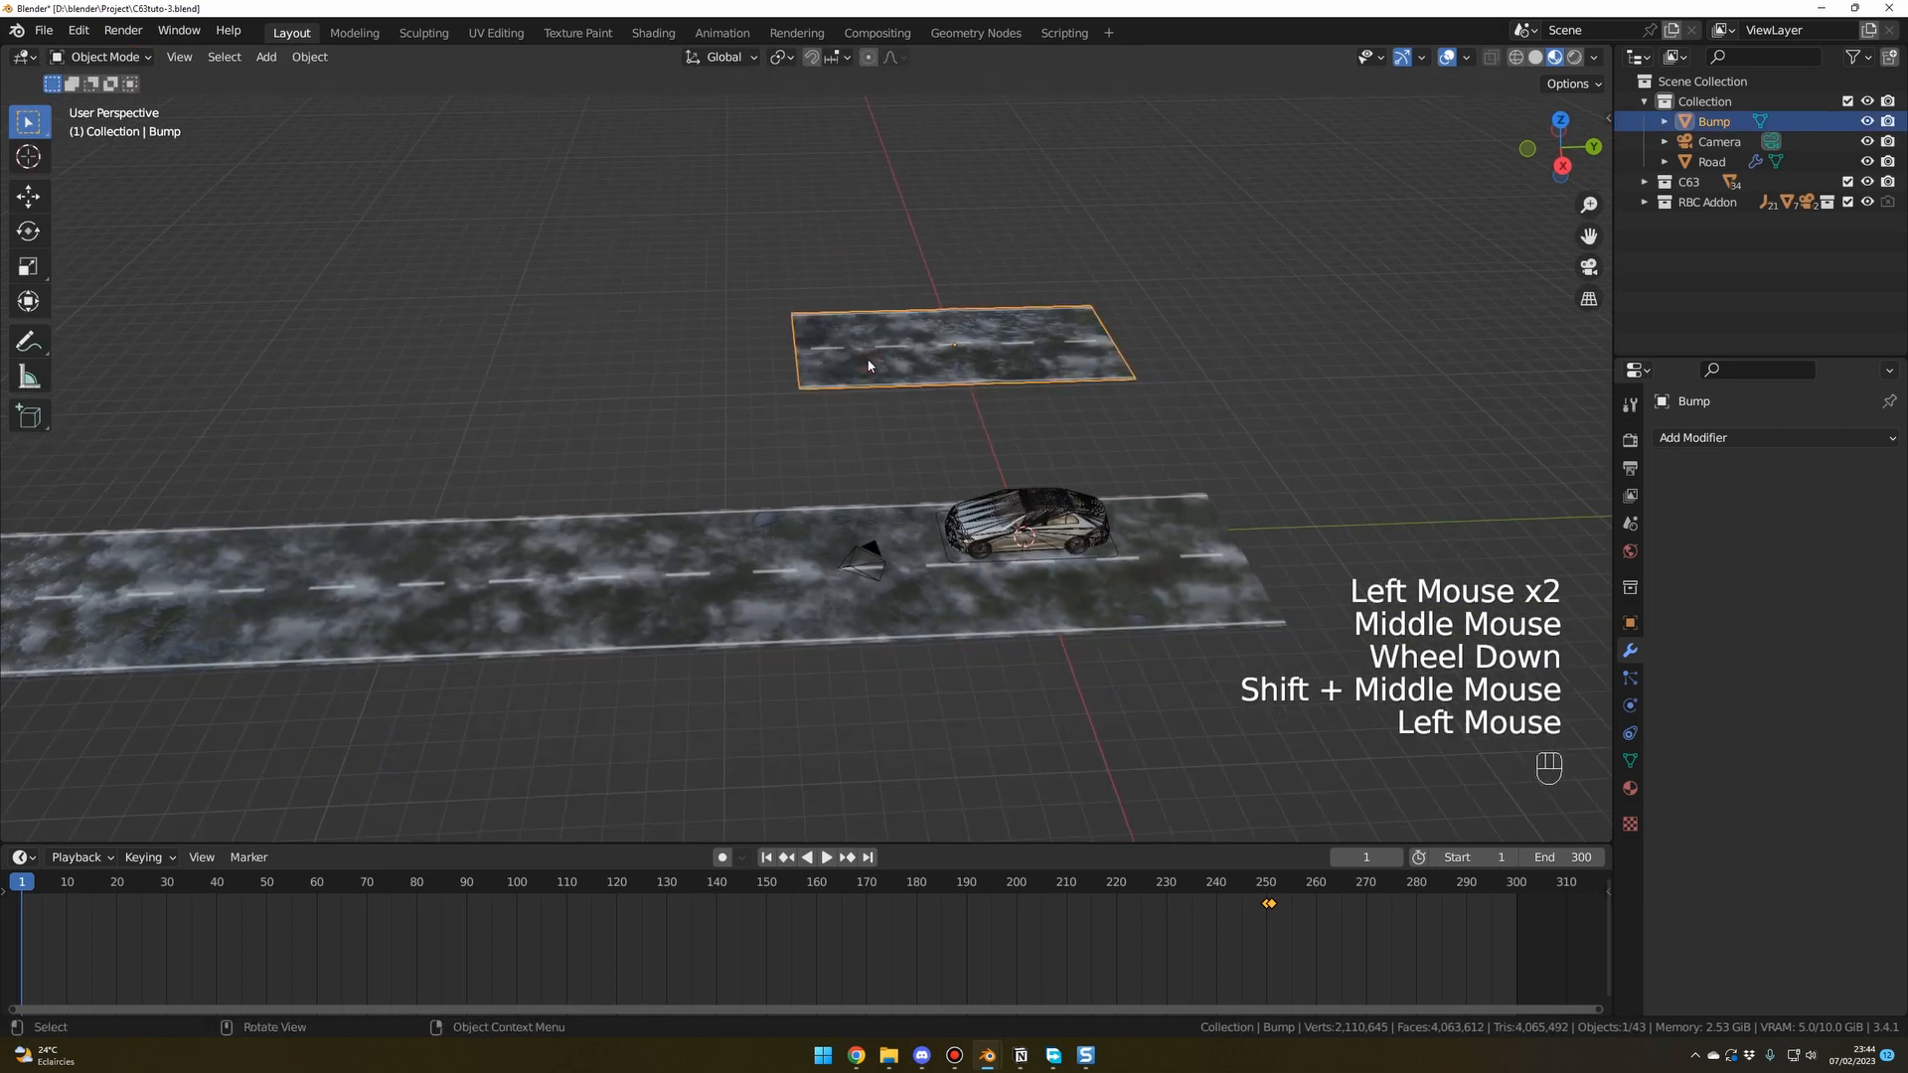
{"action": "key", "text": "g"}
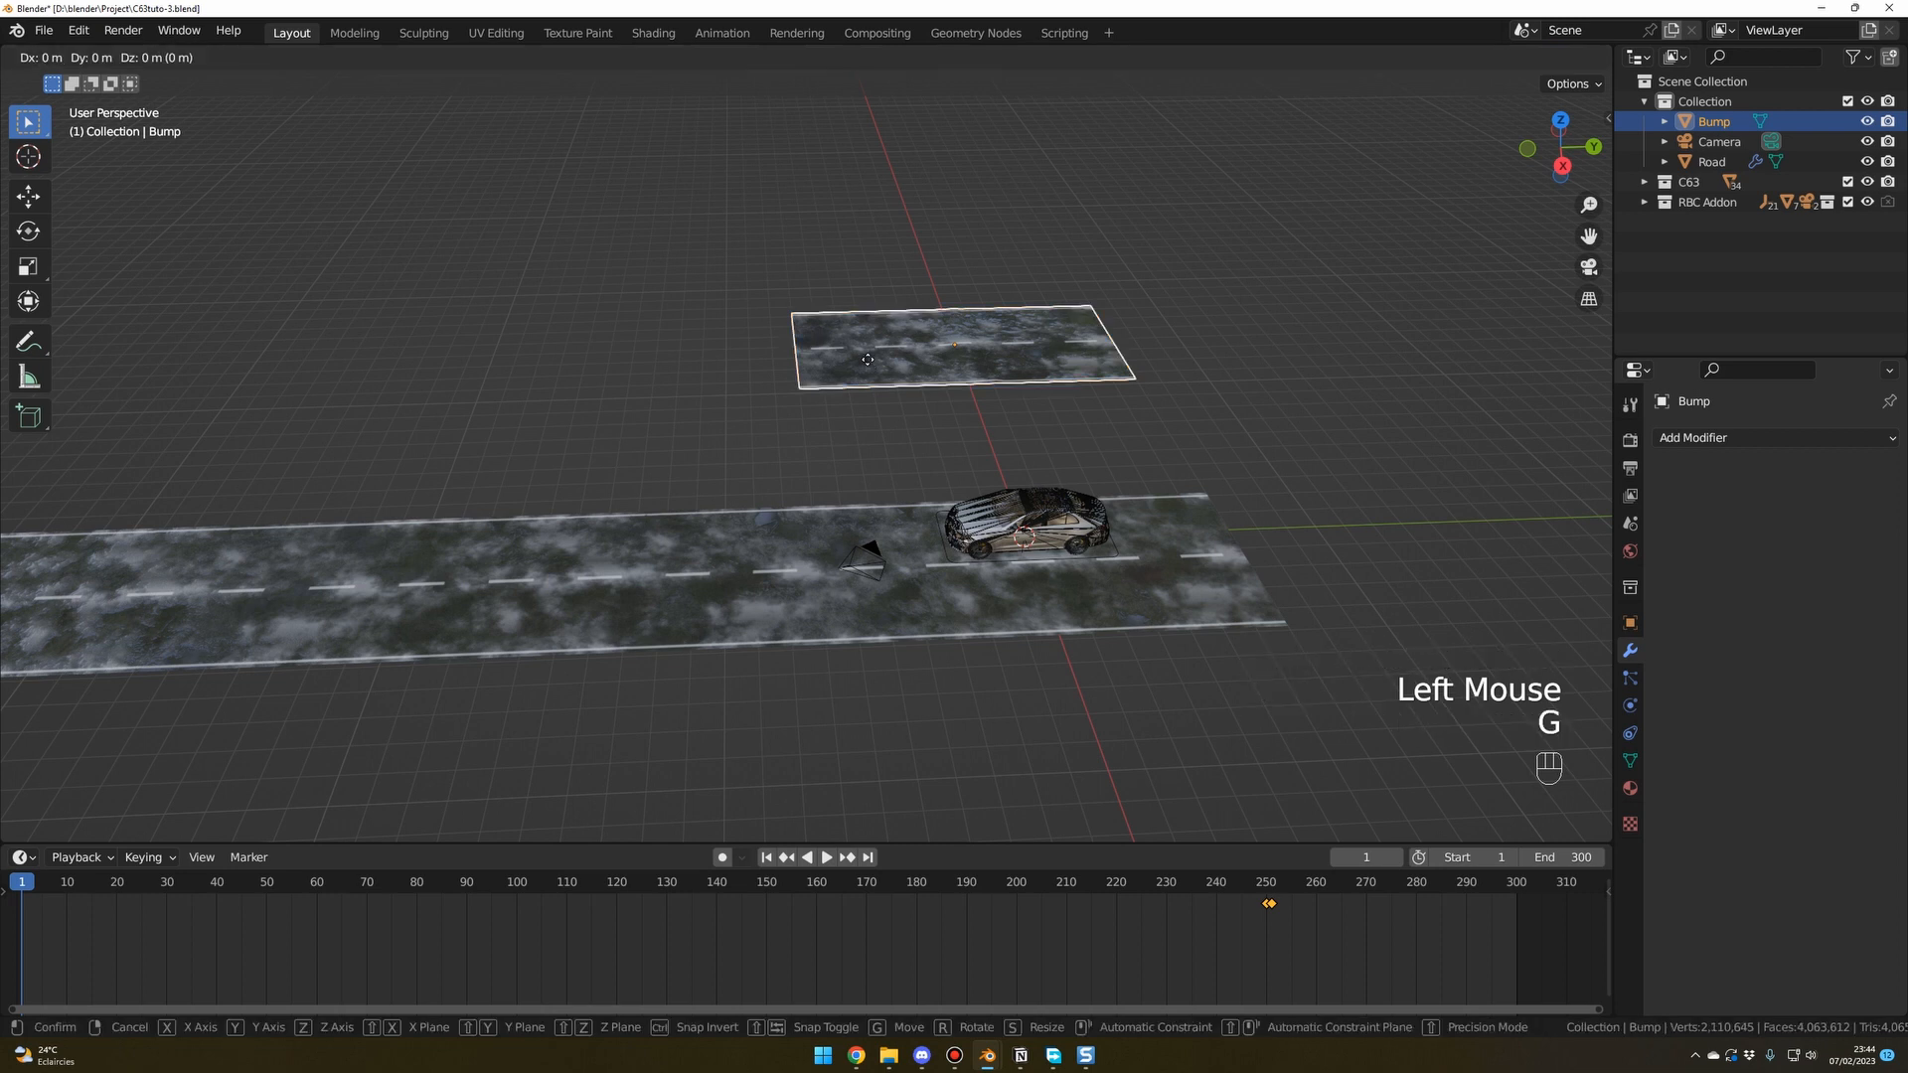
{"action": "key", "text": "shift+z"}
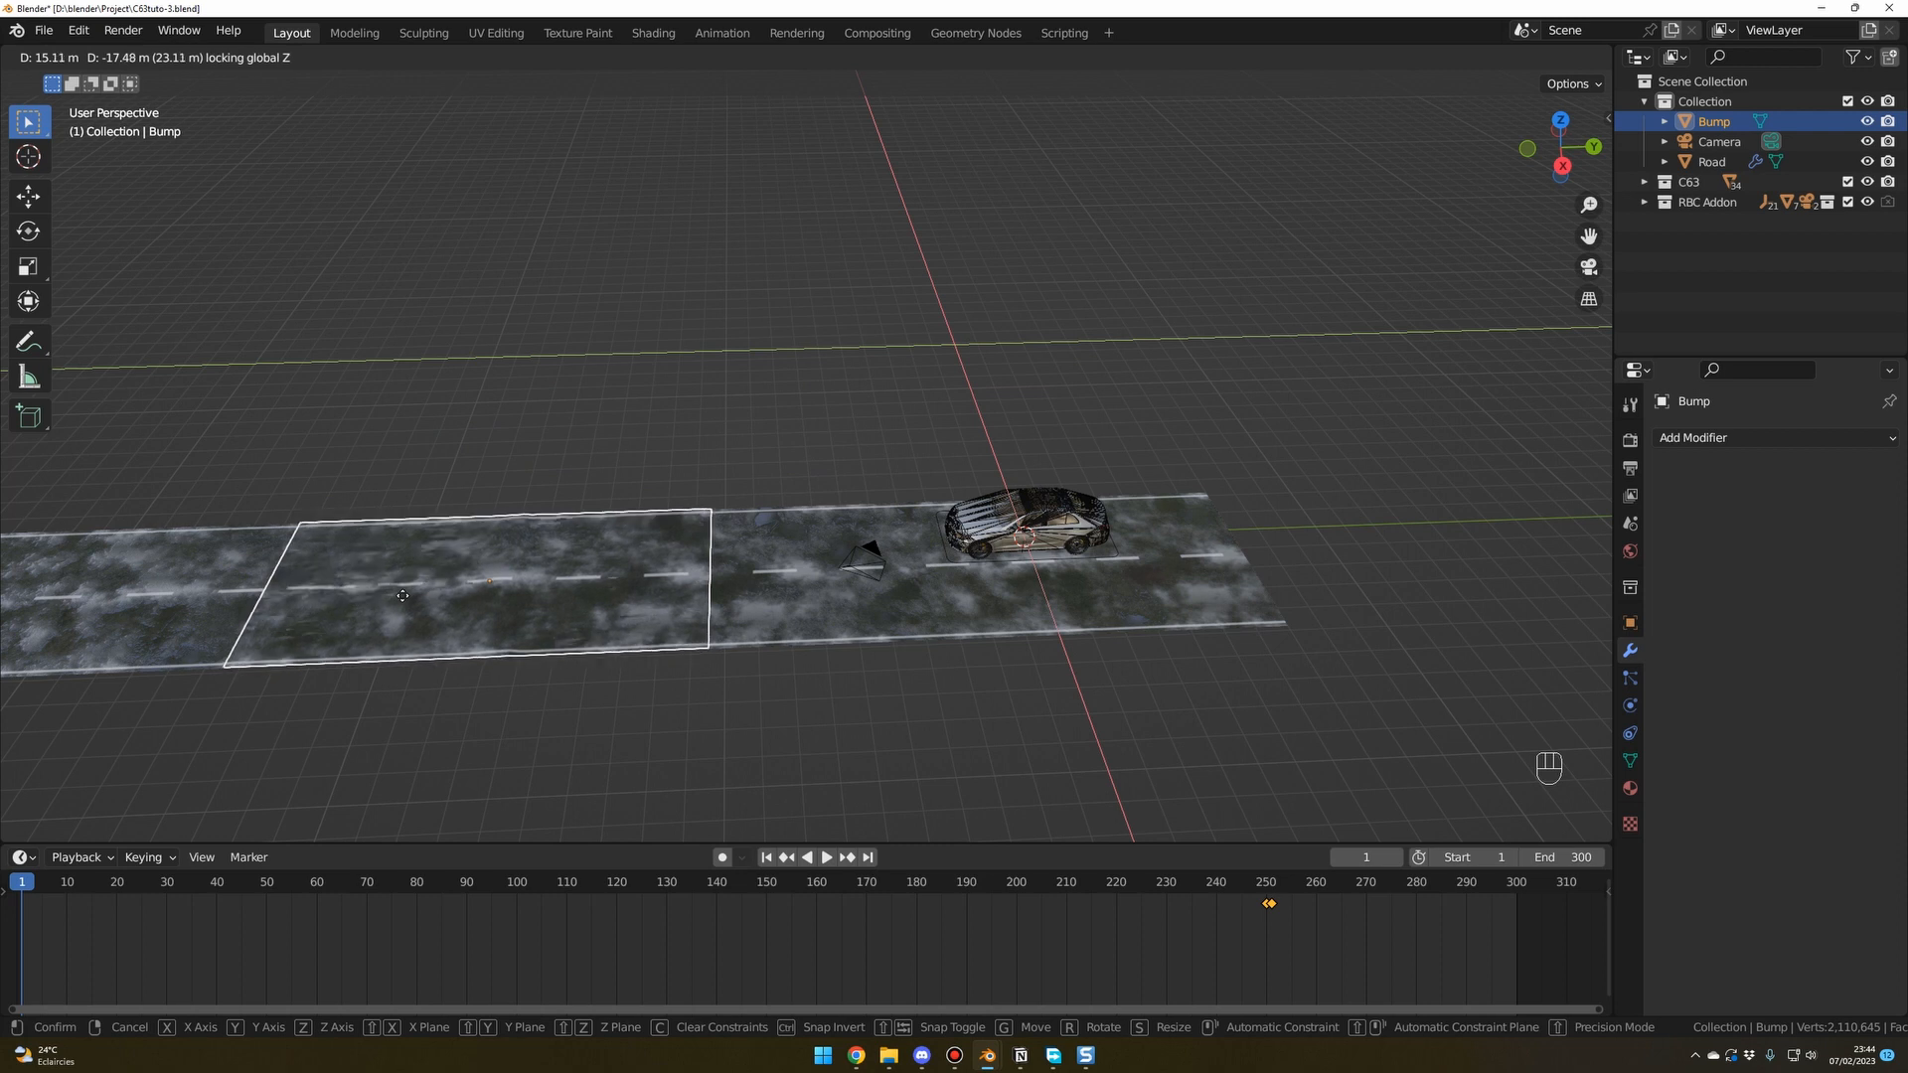
{"action": "left_click", "coordinate": [404, 600]}
{"action": "mouse_move", "coordinate": [694, 714]}
{"action": "middle_mouse_down"}
{"action": "mouse_move", "coordinate": [933, 709]}
{"action": "mouse_move", "coordinate": [781, 712]}
{"action": "mouse_move", "coordinate": [707, 683]}
{"action": "middle_mouse_up"}
{"action": "left_click", "coordinate": [716, 682]}
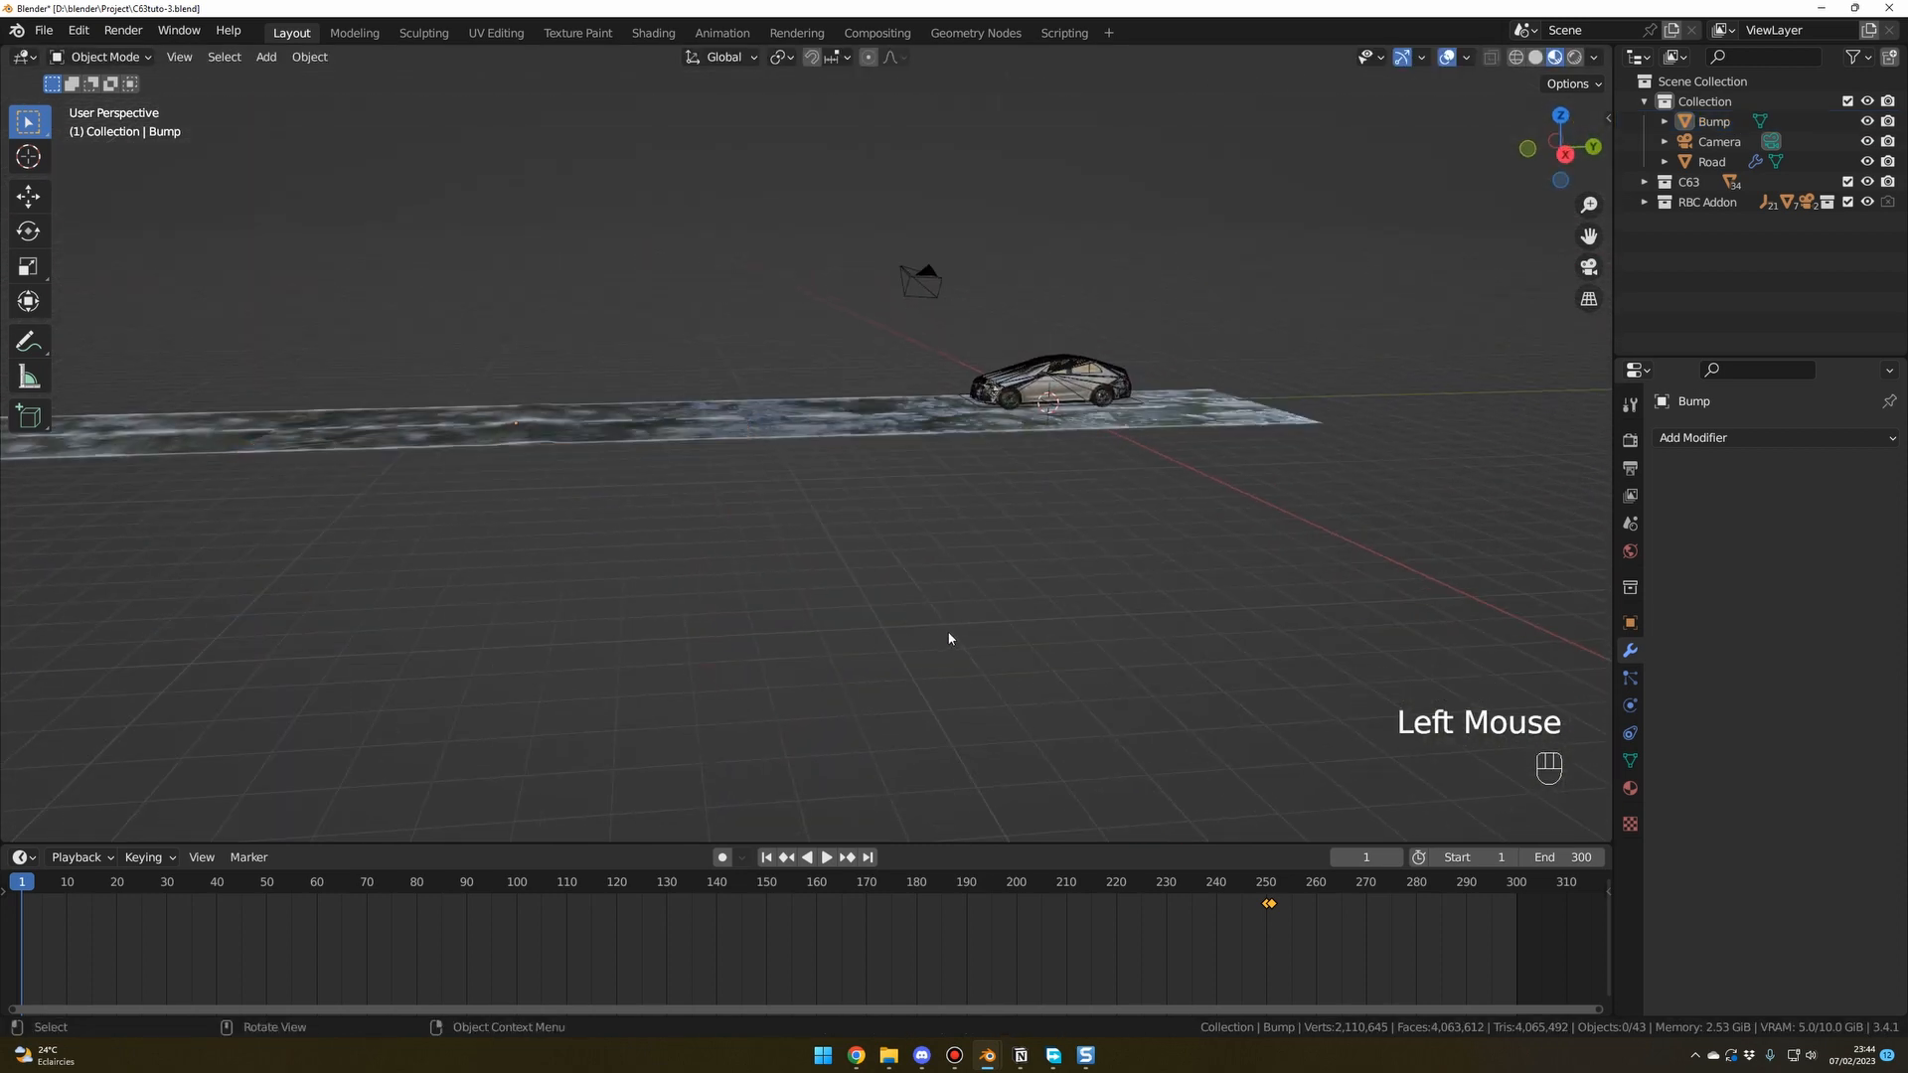
Bring up the RBC rig's driver controls along with its animation settings.
{"action": "key", "text": "n"}
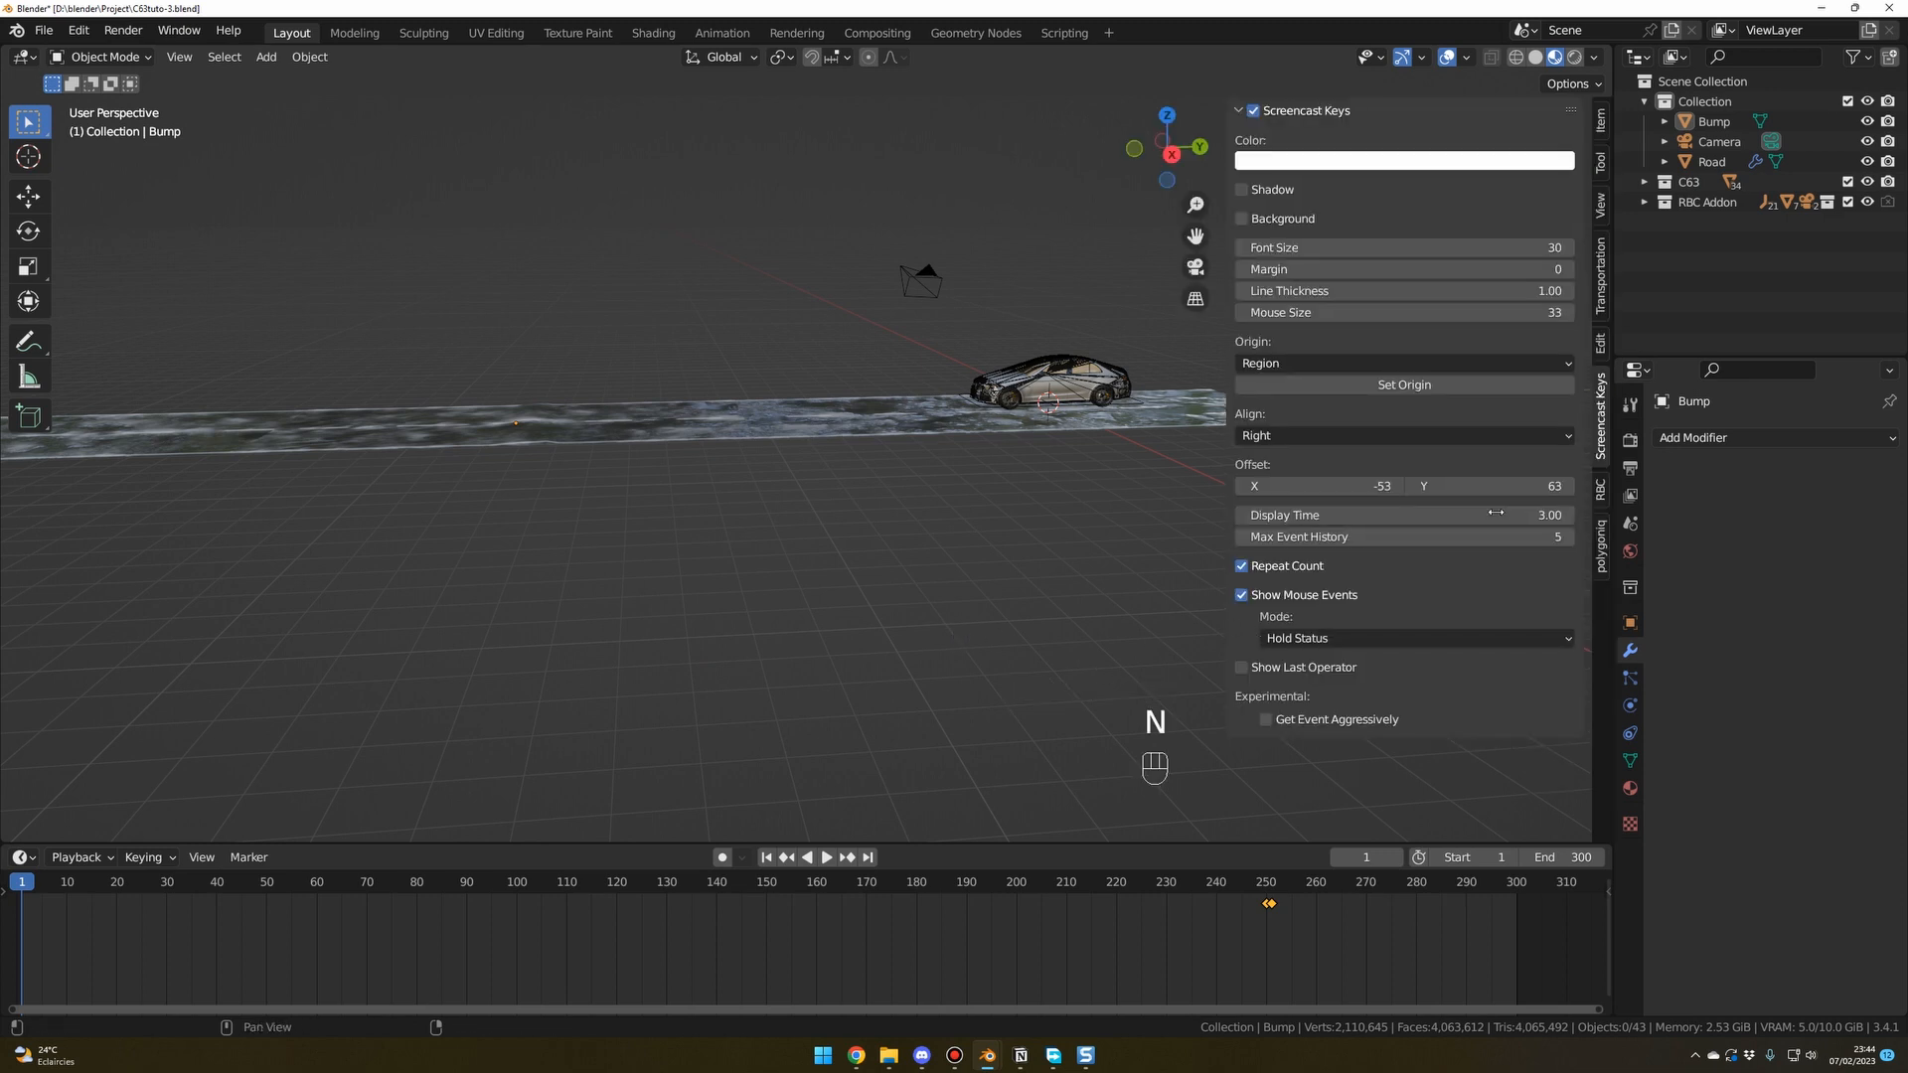
{"action": "left_click", "coordinate": [1602, 502]}
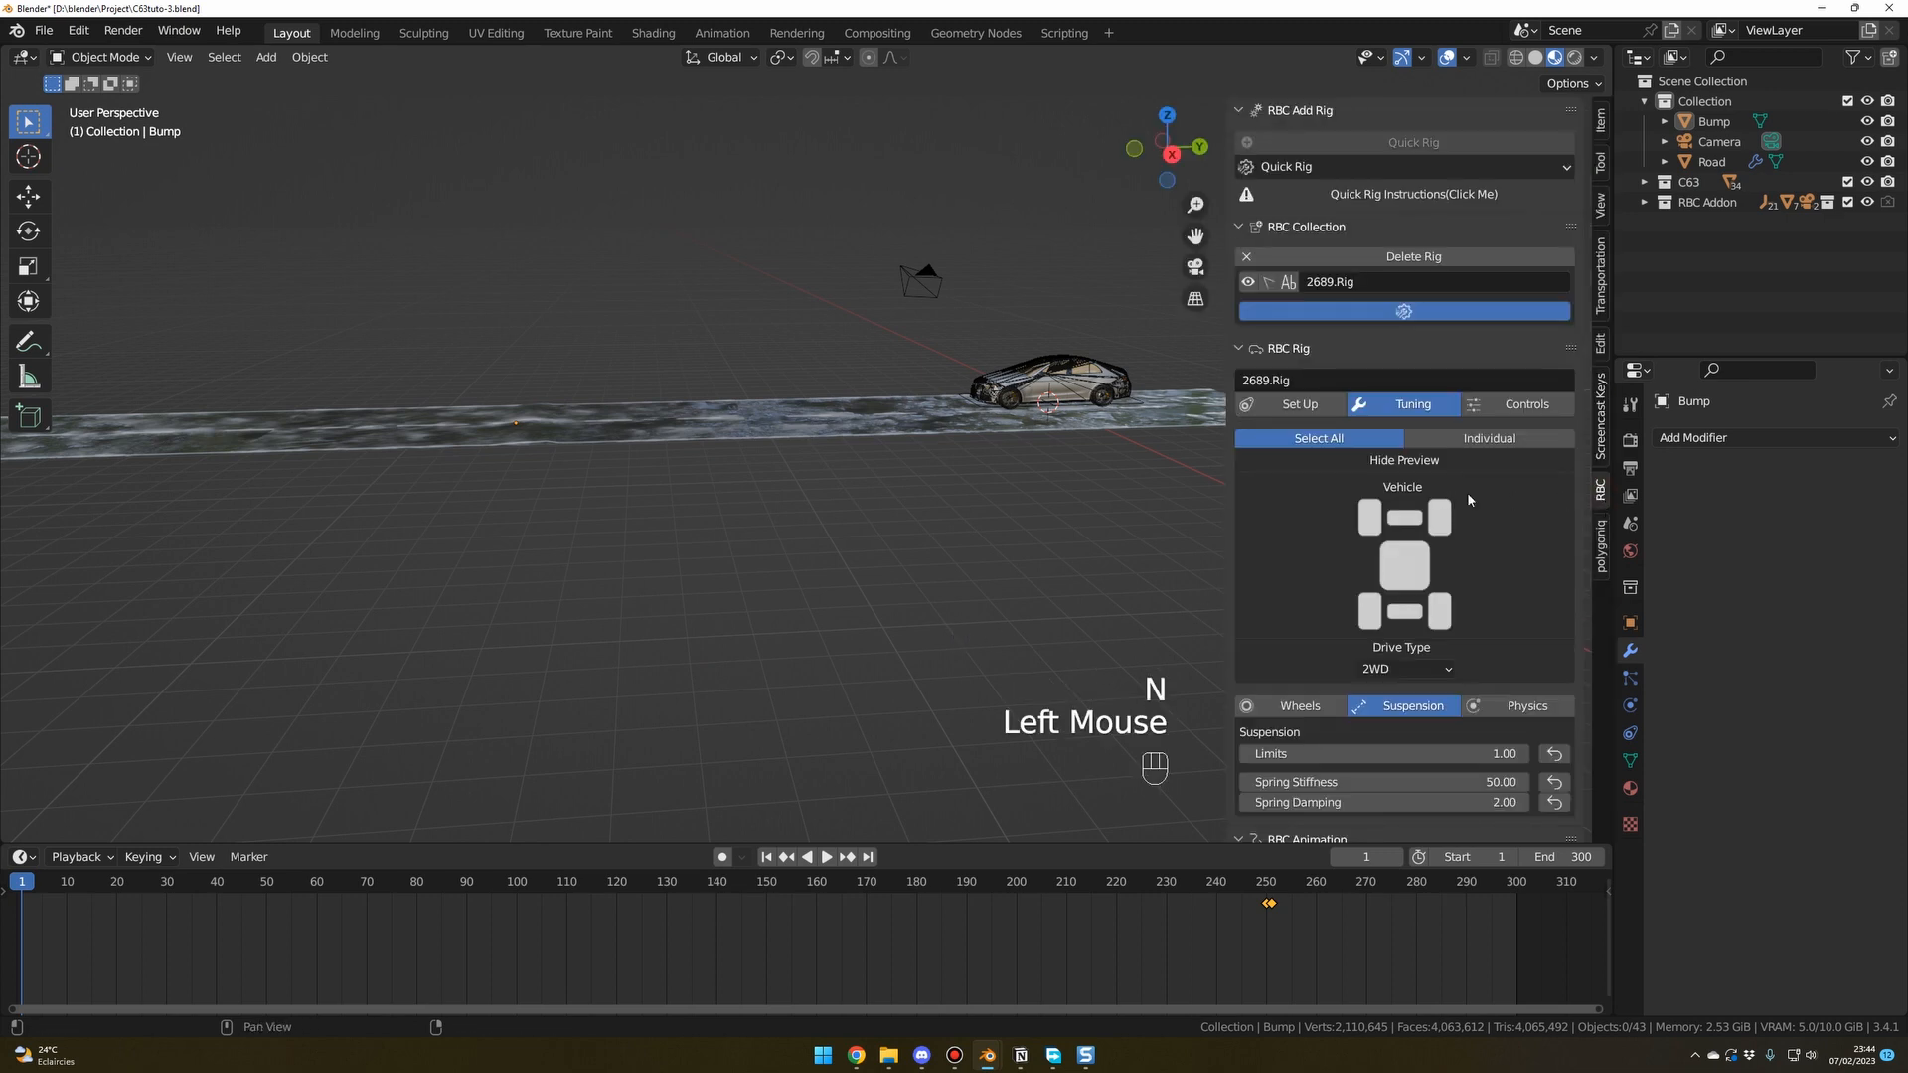
{"action": "left_click", "coordinate": [1521, 404]}
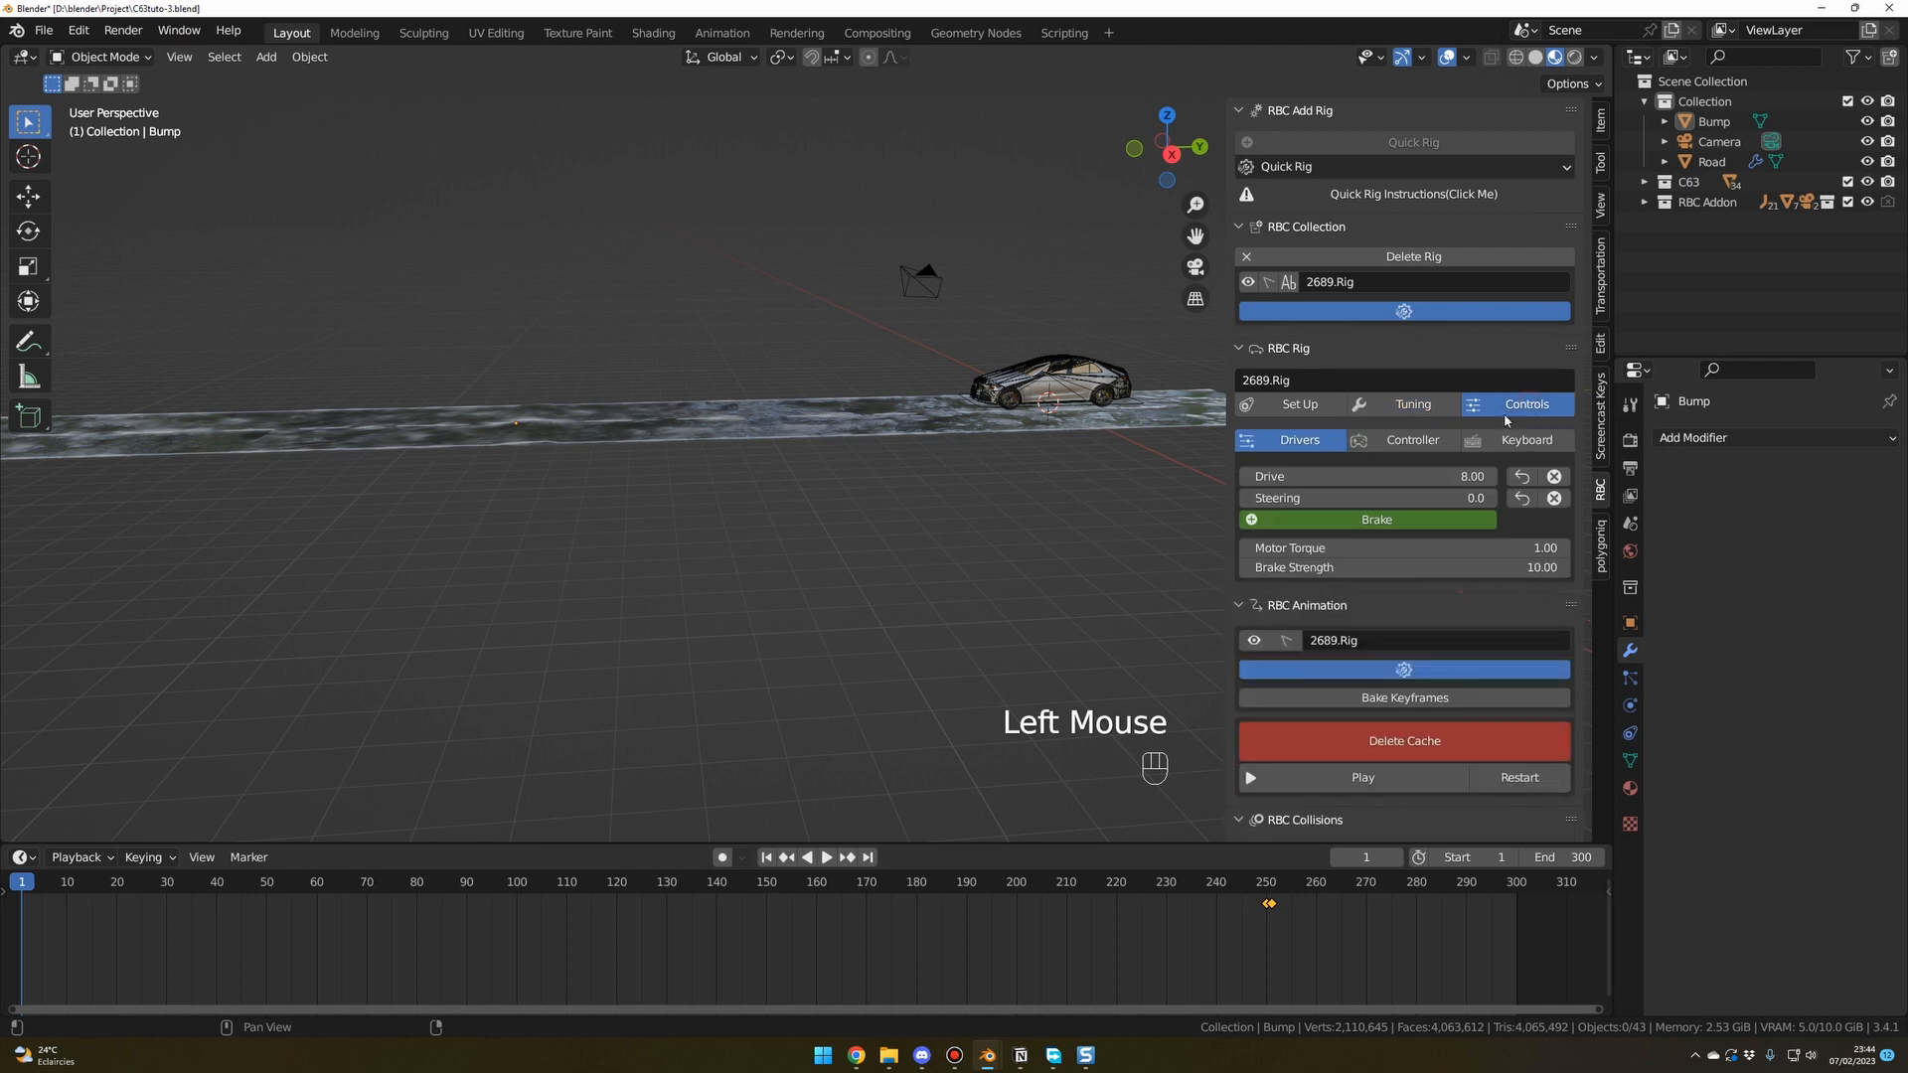
{"action": "scroll", "coordinate": [760, 899], "scroll_direction": "down", "scroll_amount": 1}
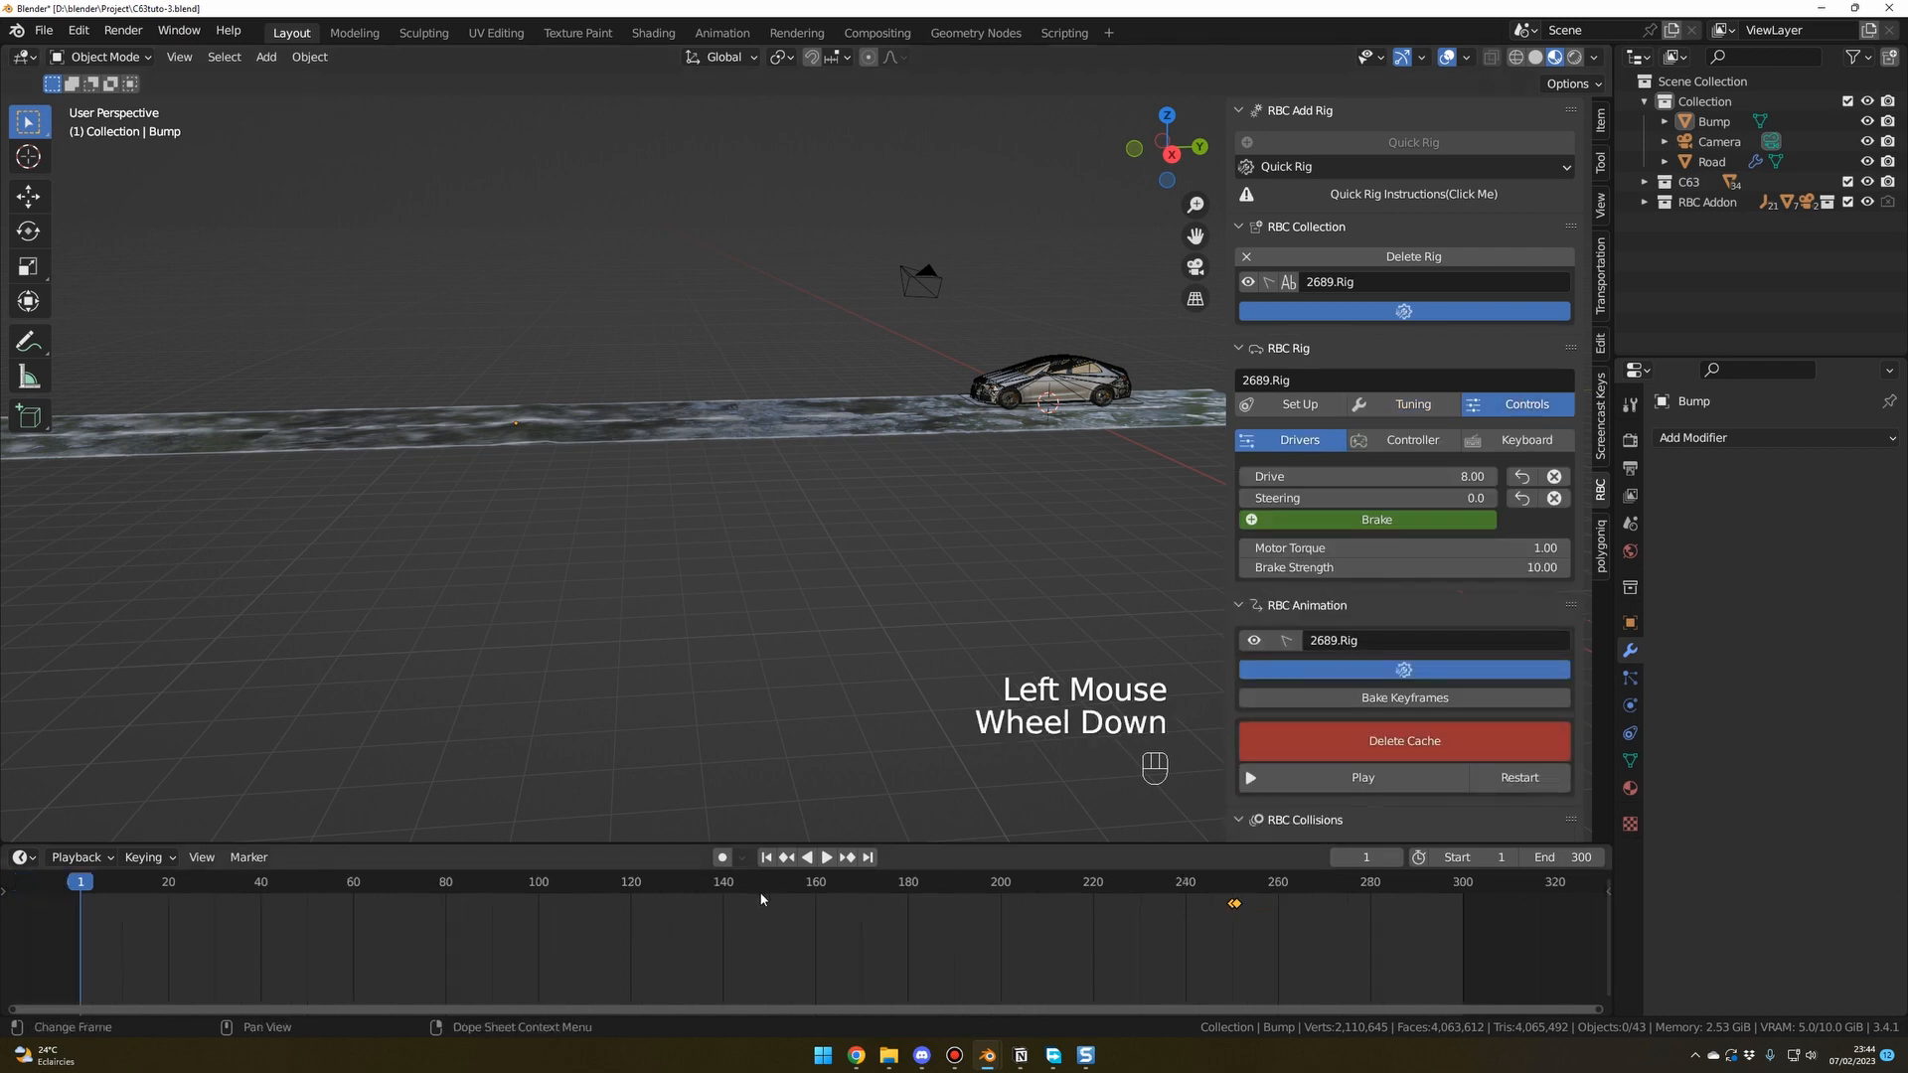
{"action": "scroll", "coordinate": [892, 901], "scroll_direction": "up", "scroll_amount": 2}
Play the cached car animation and check from closer up how the car passes the bump section.
{"action": "left_click", "coordinate": [826, 857]}
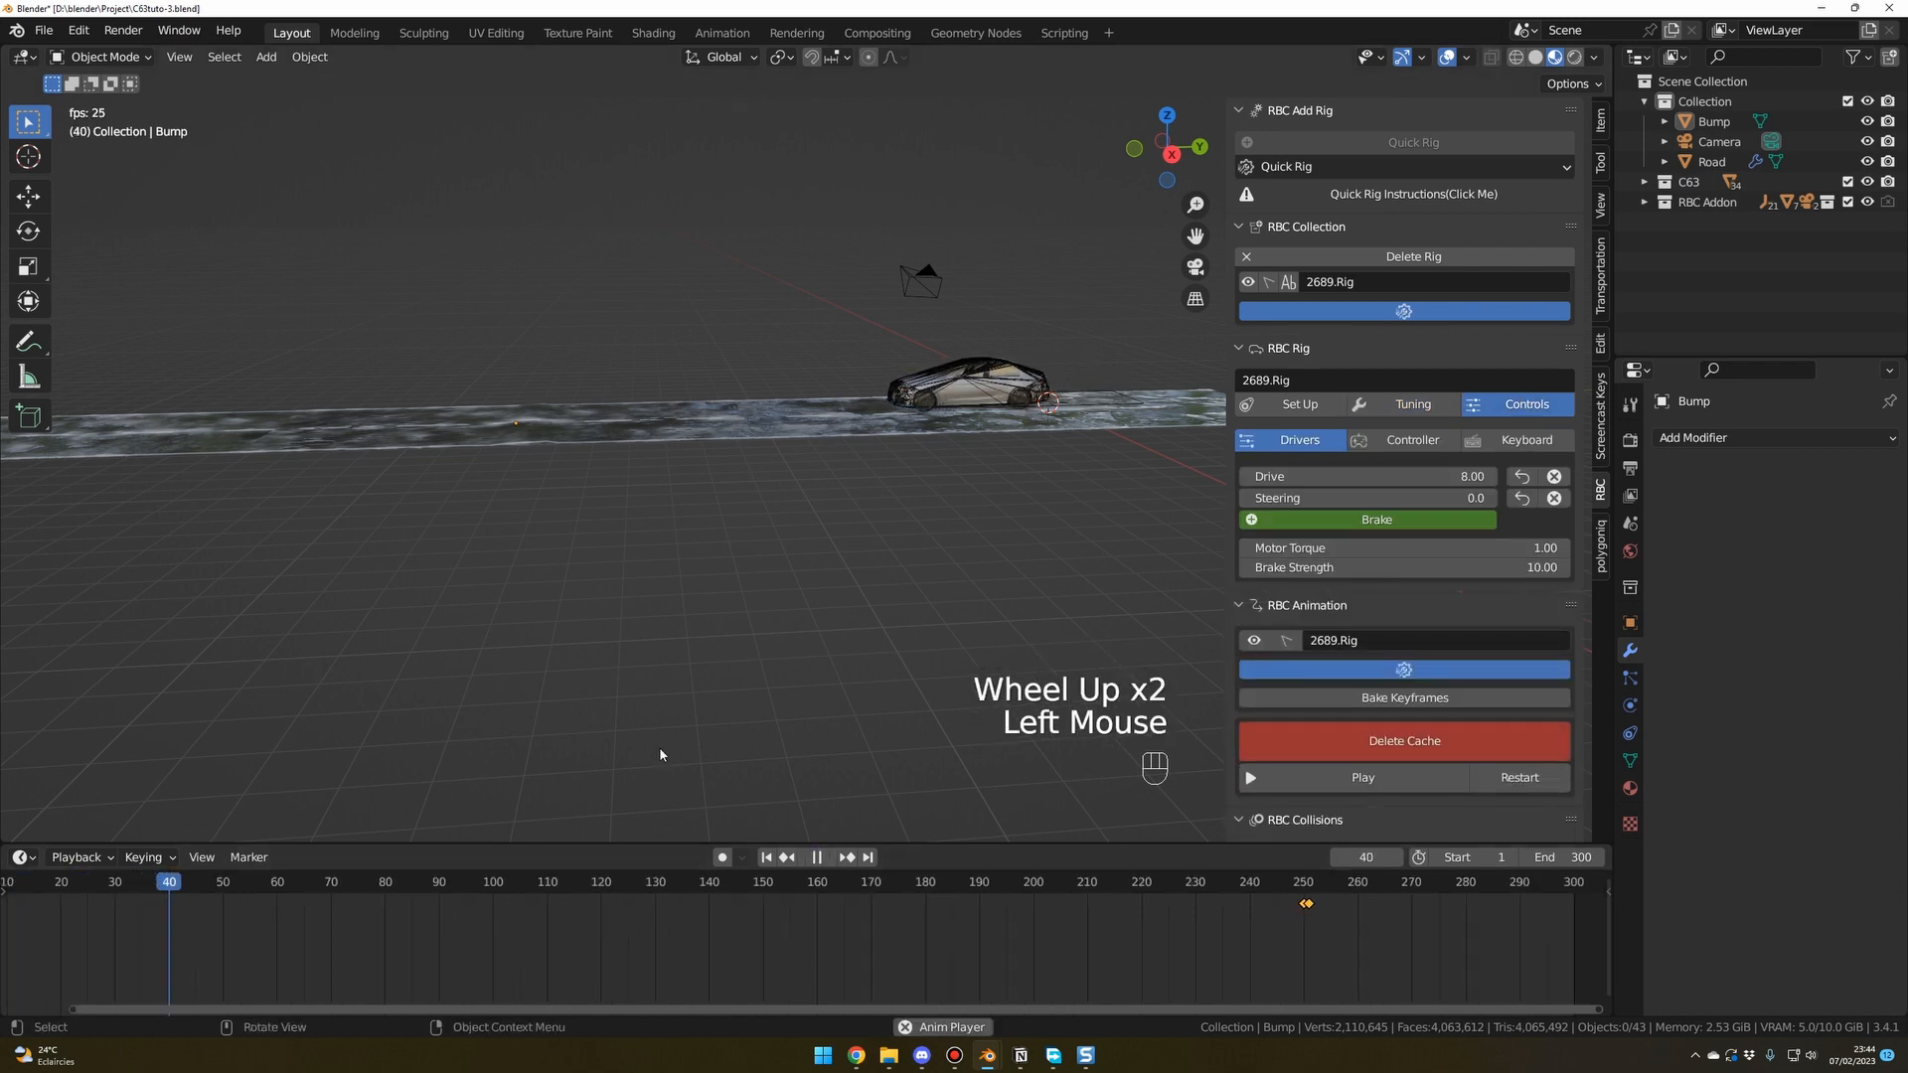
{"action": "middle_click_drag", "start_coordinate": [658, 747], "coordinate": [728, 648]}
{"action": "scroll", "coordinate": [776, 718], "scroll_direction": "up", "scroll_amount": 2}
{"action": "key", "text": "space"}
{"action": "scroll", "coordinate": [747, 628], "scroll_direction": "down", "scroll_amount": 1}
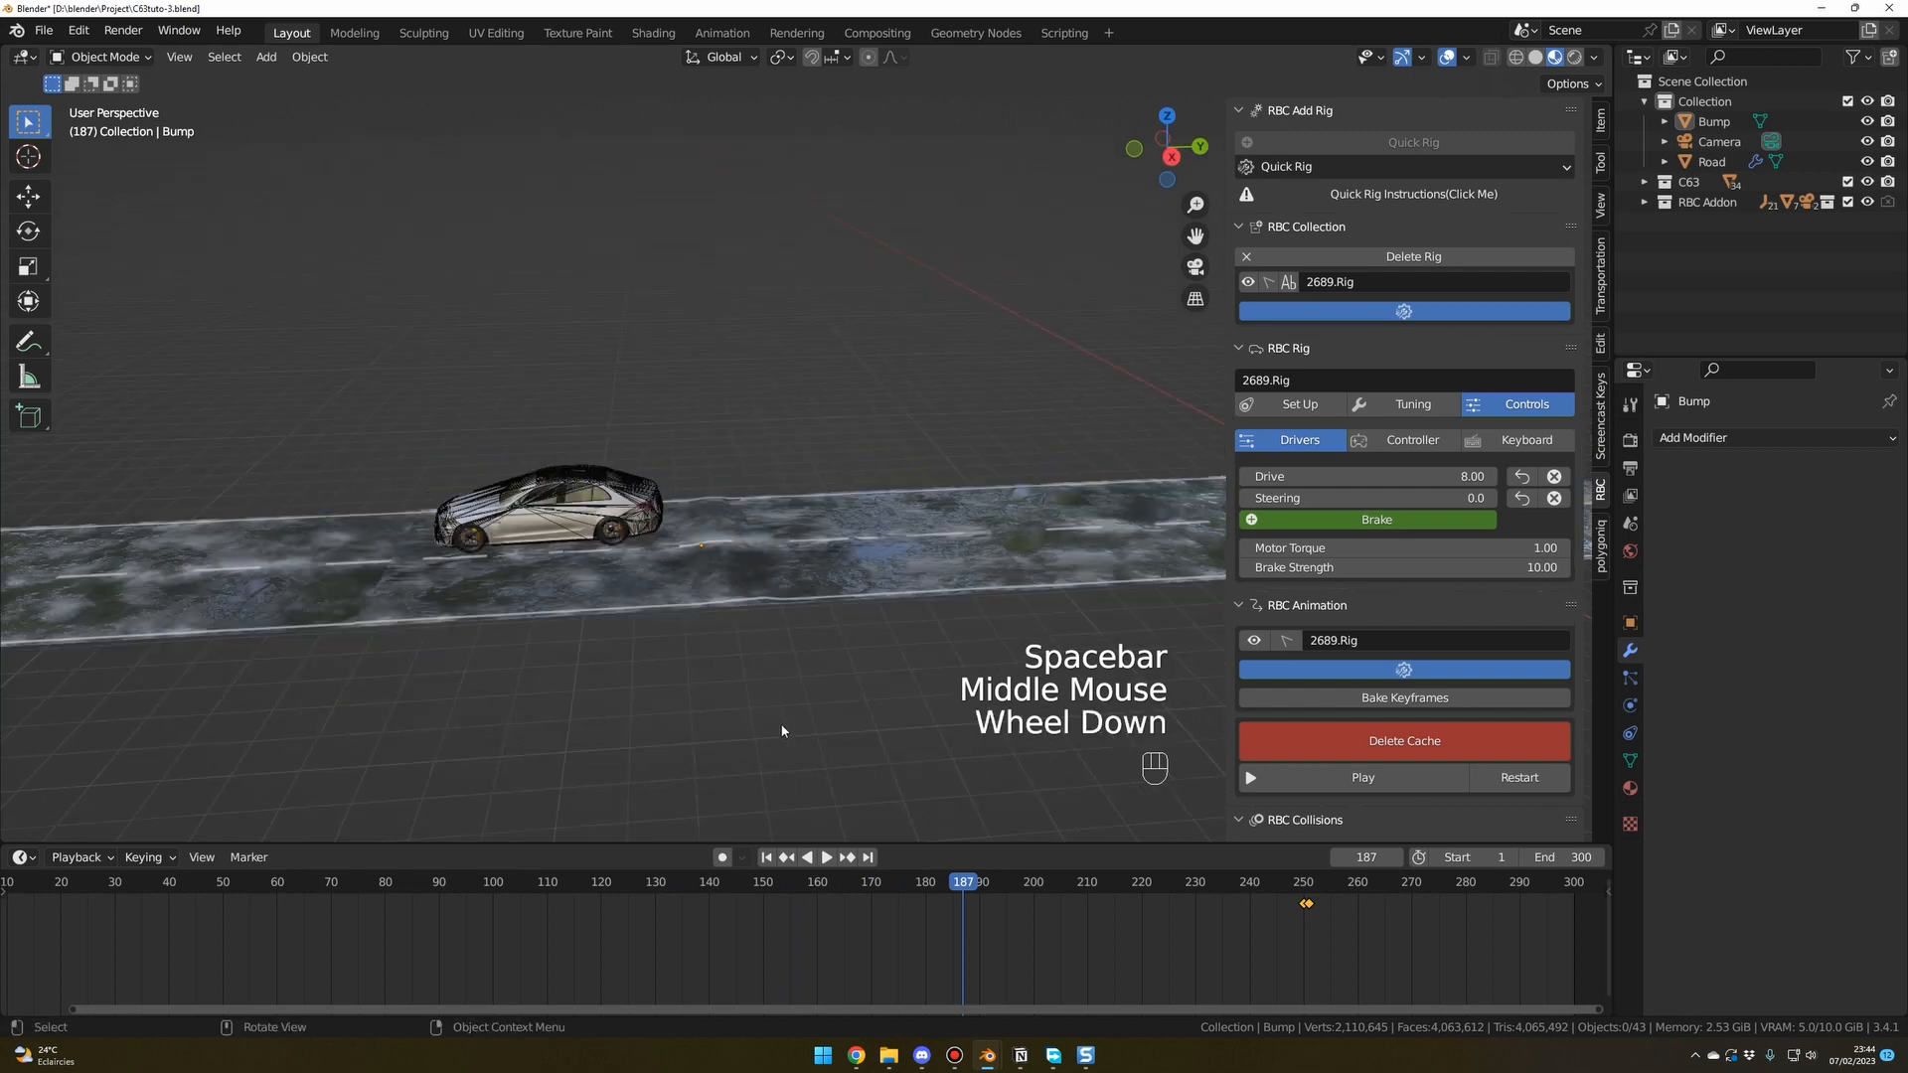
Delete the current RBC animation cache and return to the first frame with the car in view.
{"action": "left_click", "coordinate": [1366, 749]}
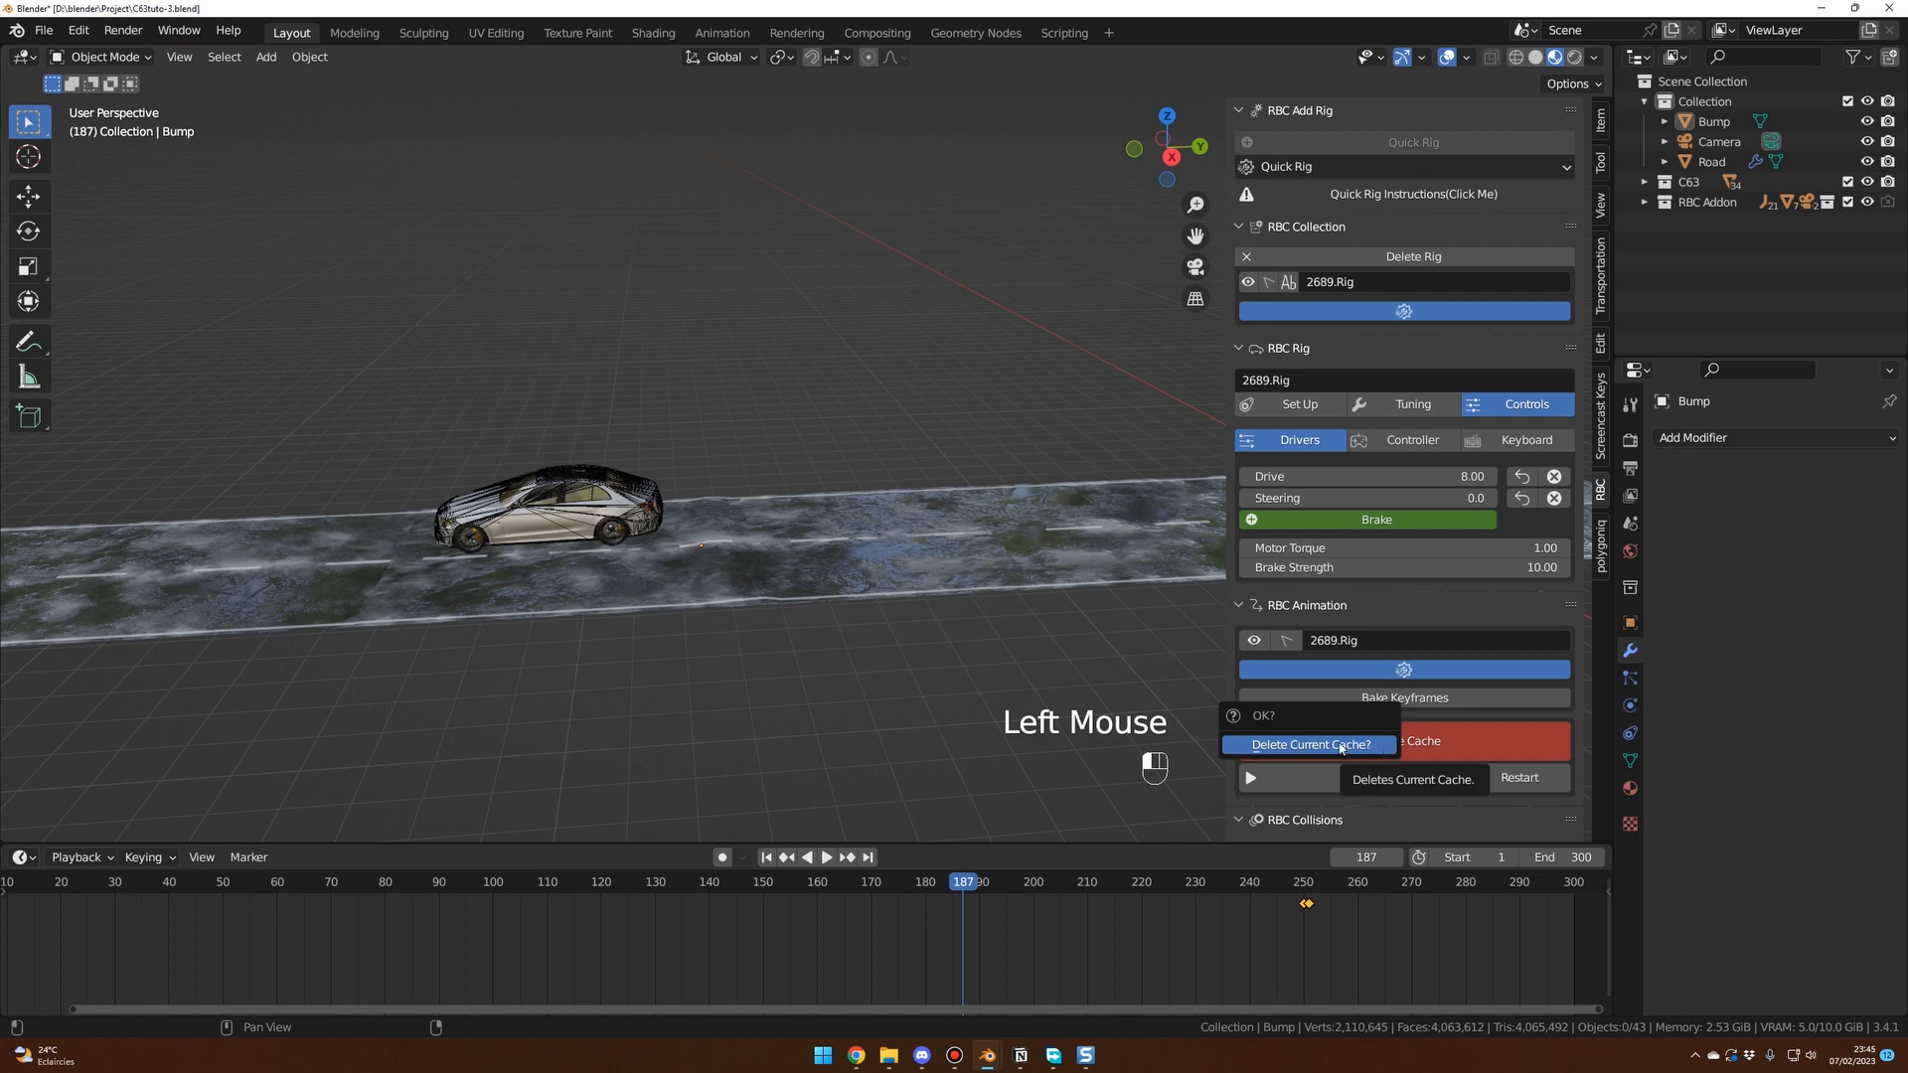
{"action": "left_click", "coordinate": [1363, 744]}
{"action": "left_click", "coordinate": [765, 860]}
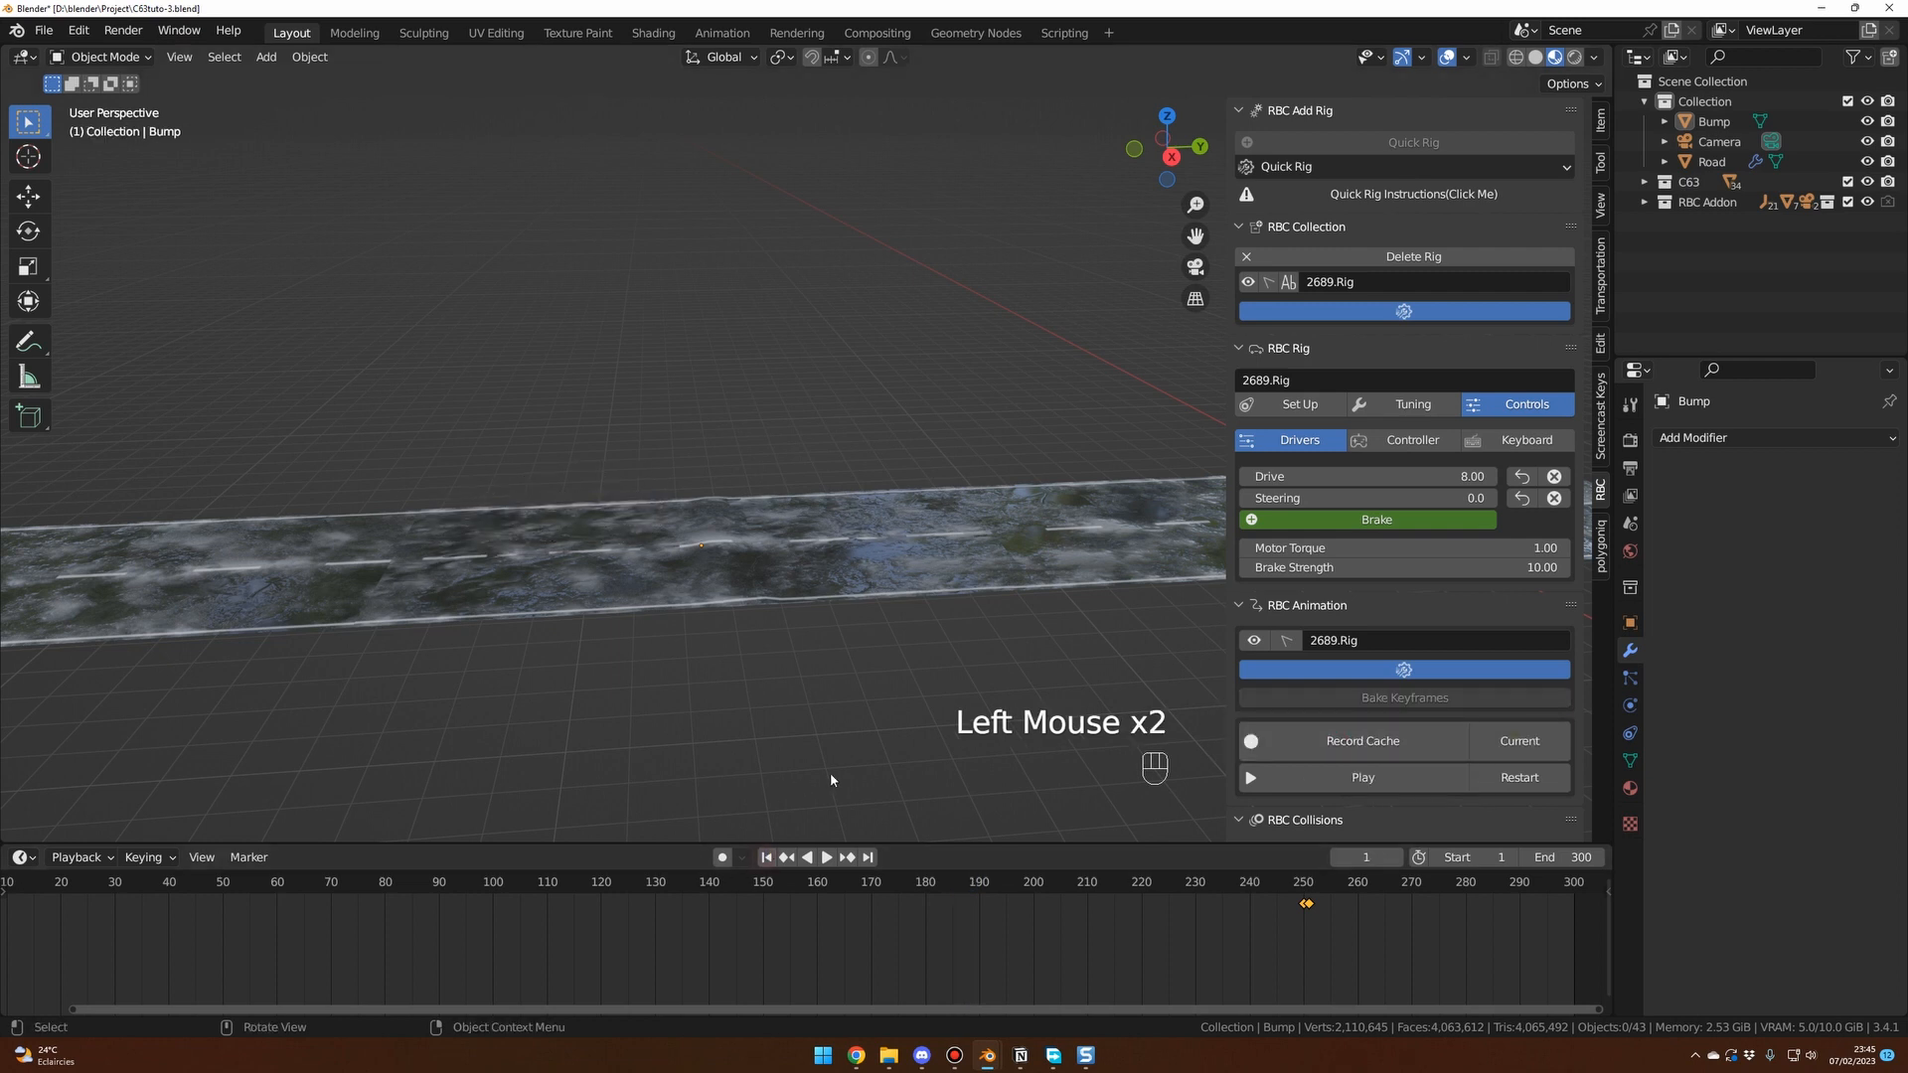
{"action": "scroll", "coordinate": [839, 773], "scroll_direction": "down", "scroll_amount": 1}
{"action": "middle_click_drag", "start_coordinate": [839, 773], "coordinate": [741, 760]}
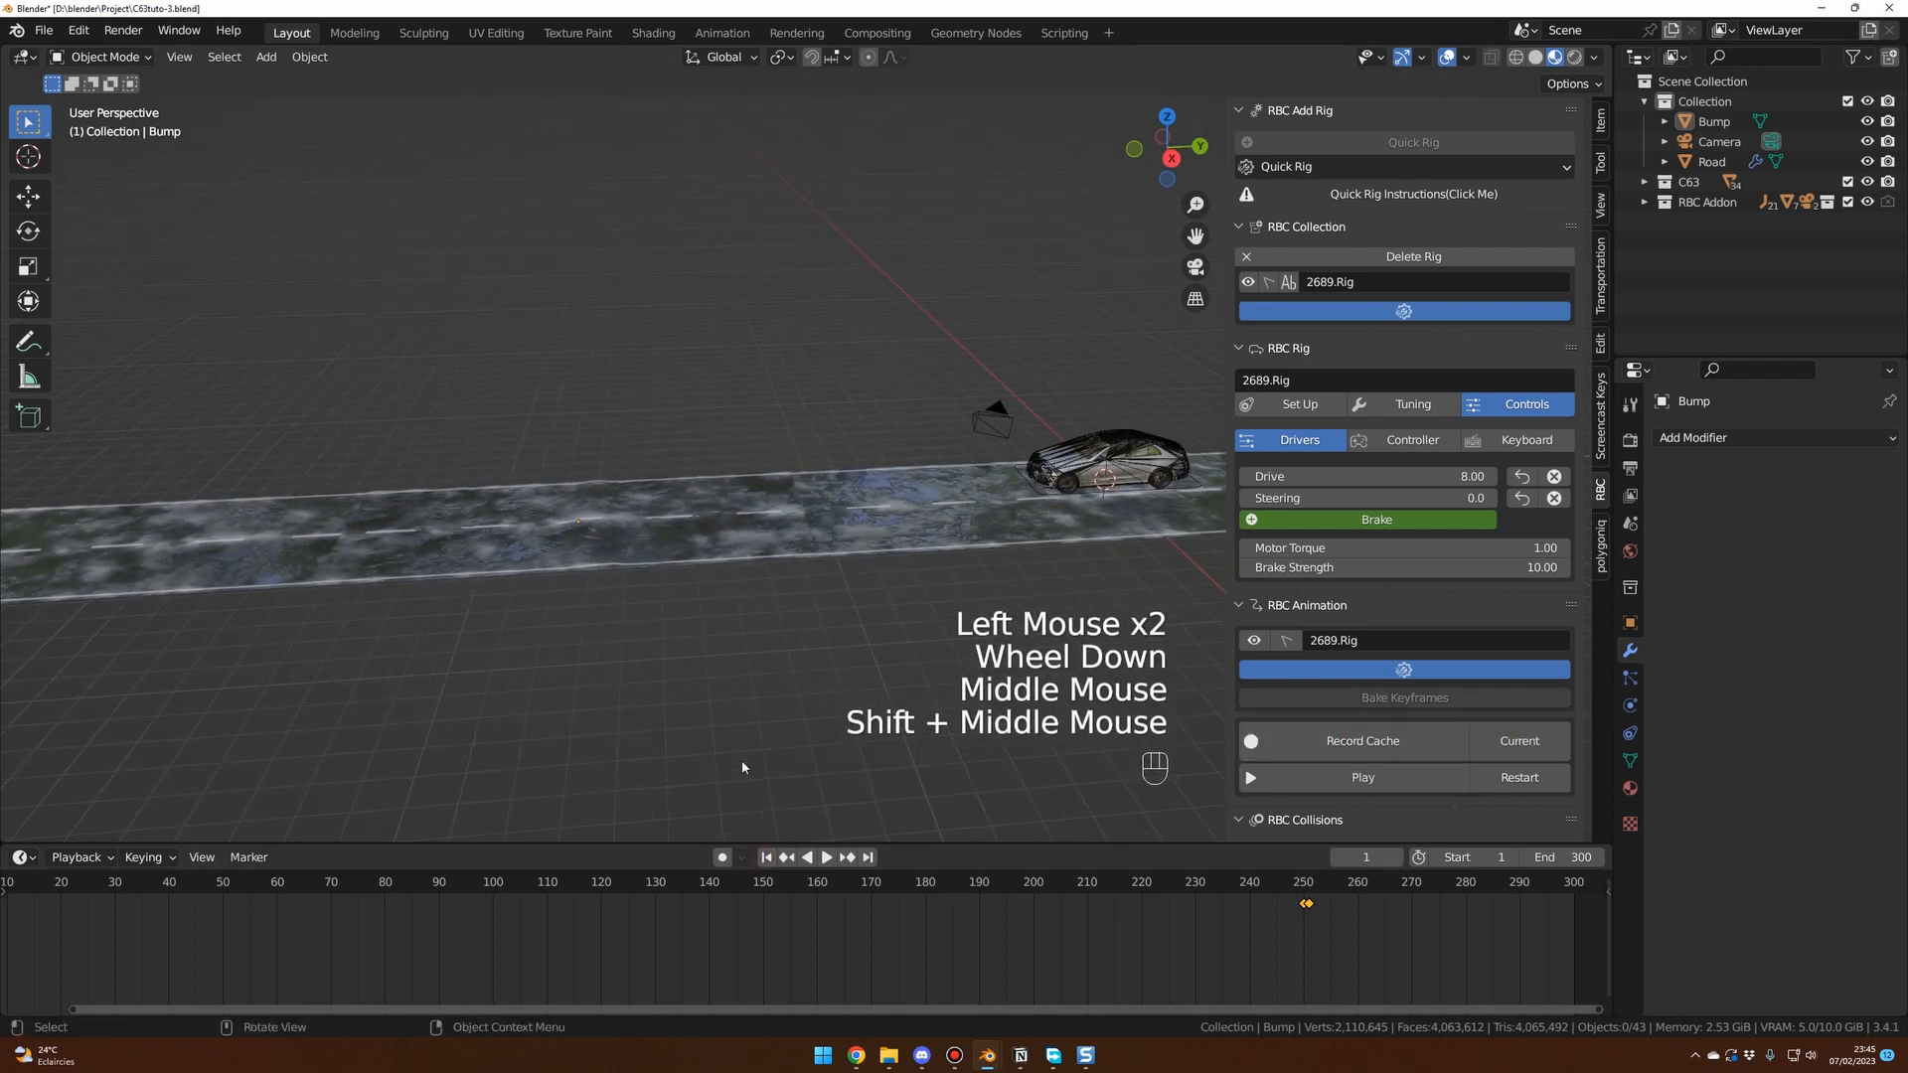
Assign a passive RBC collision to the Bump plane.
{"action": "left_click", "coordinate": [635, 555]}
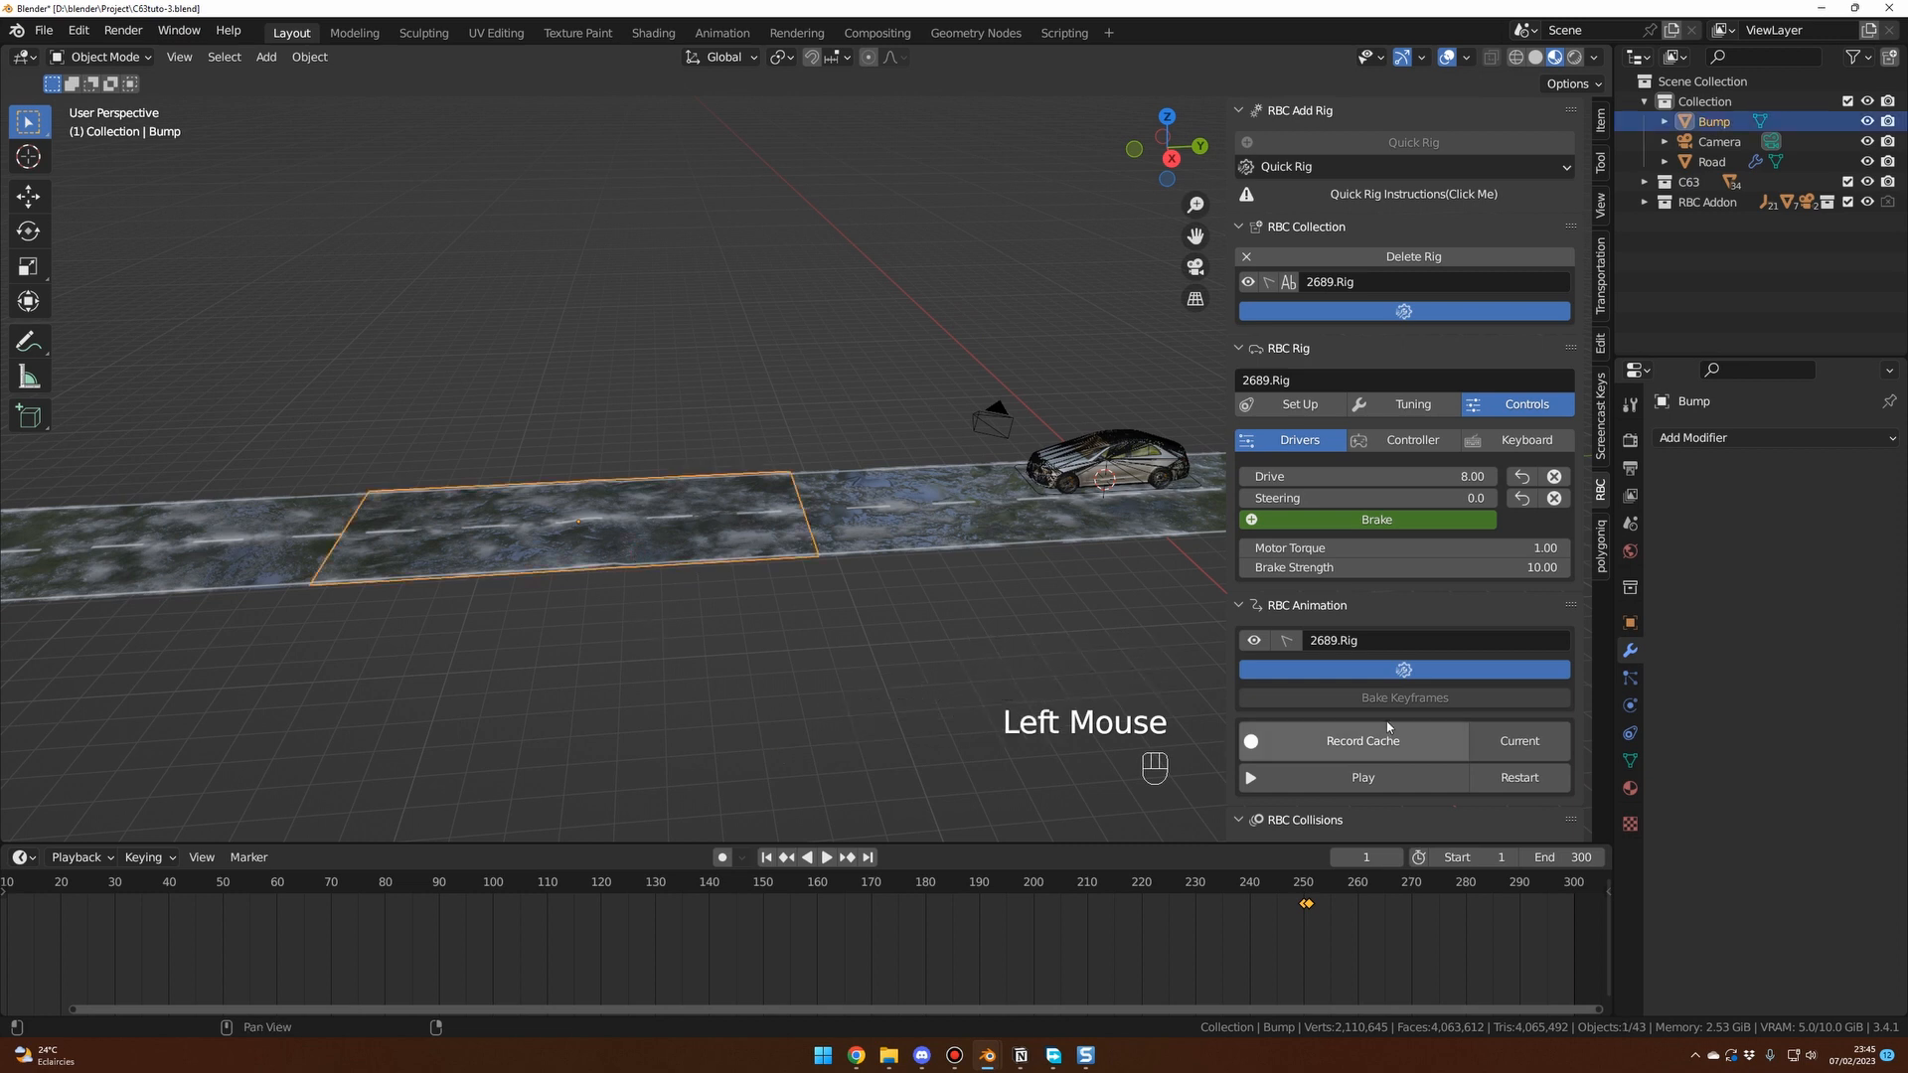
{"action": "scroll", "coordinate": [1386, 720], "scroll_direction": "down", "scroll_amount": 5}
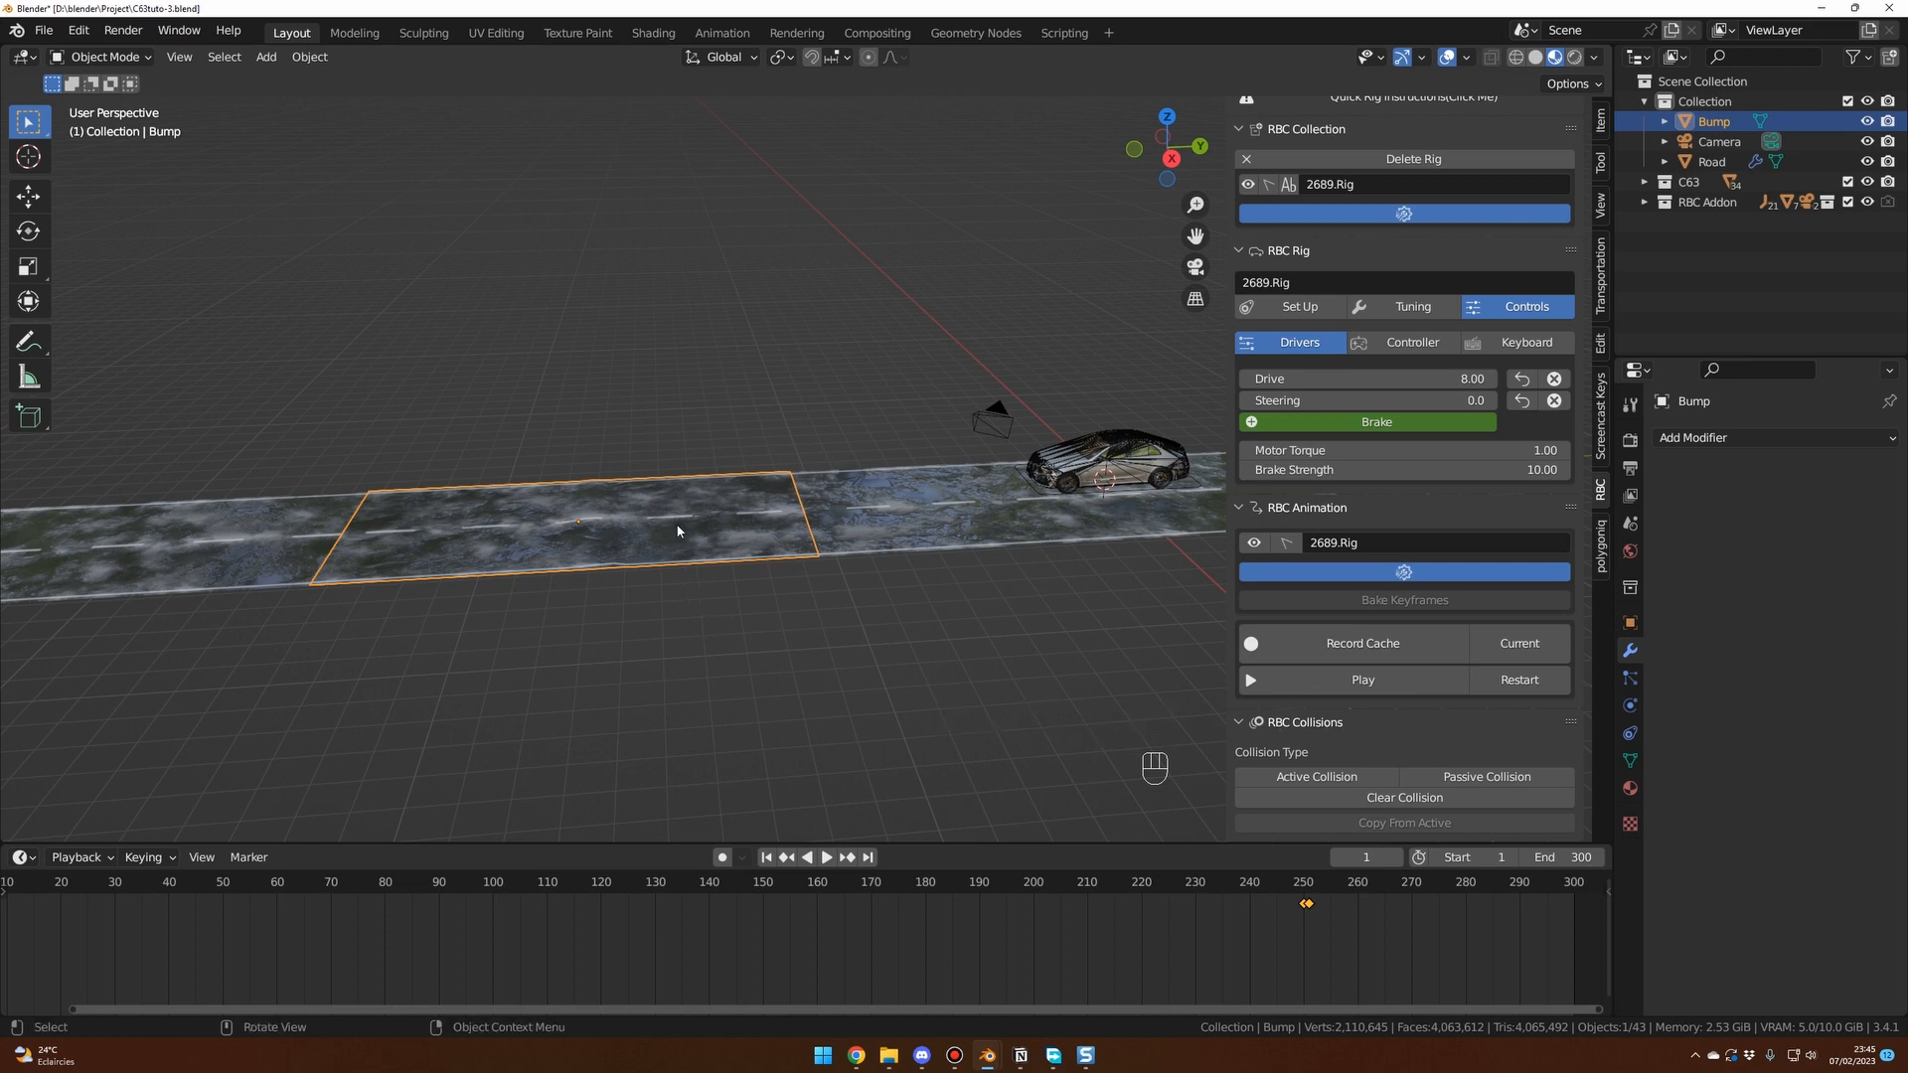
{"action": "left_click", "coordinate": [1506, 780]}
Play the simulation from the first frame and examine how the car drives over the passive Bump plane.
{"action": "middle_click_drag", "start_coordinate": [1025, 708], "coordinate": [848, 679]}
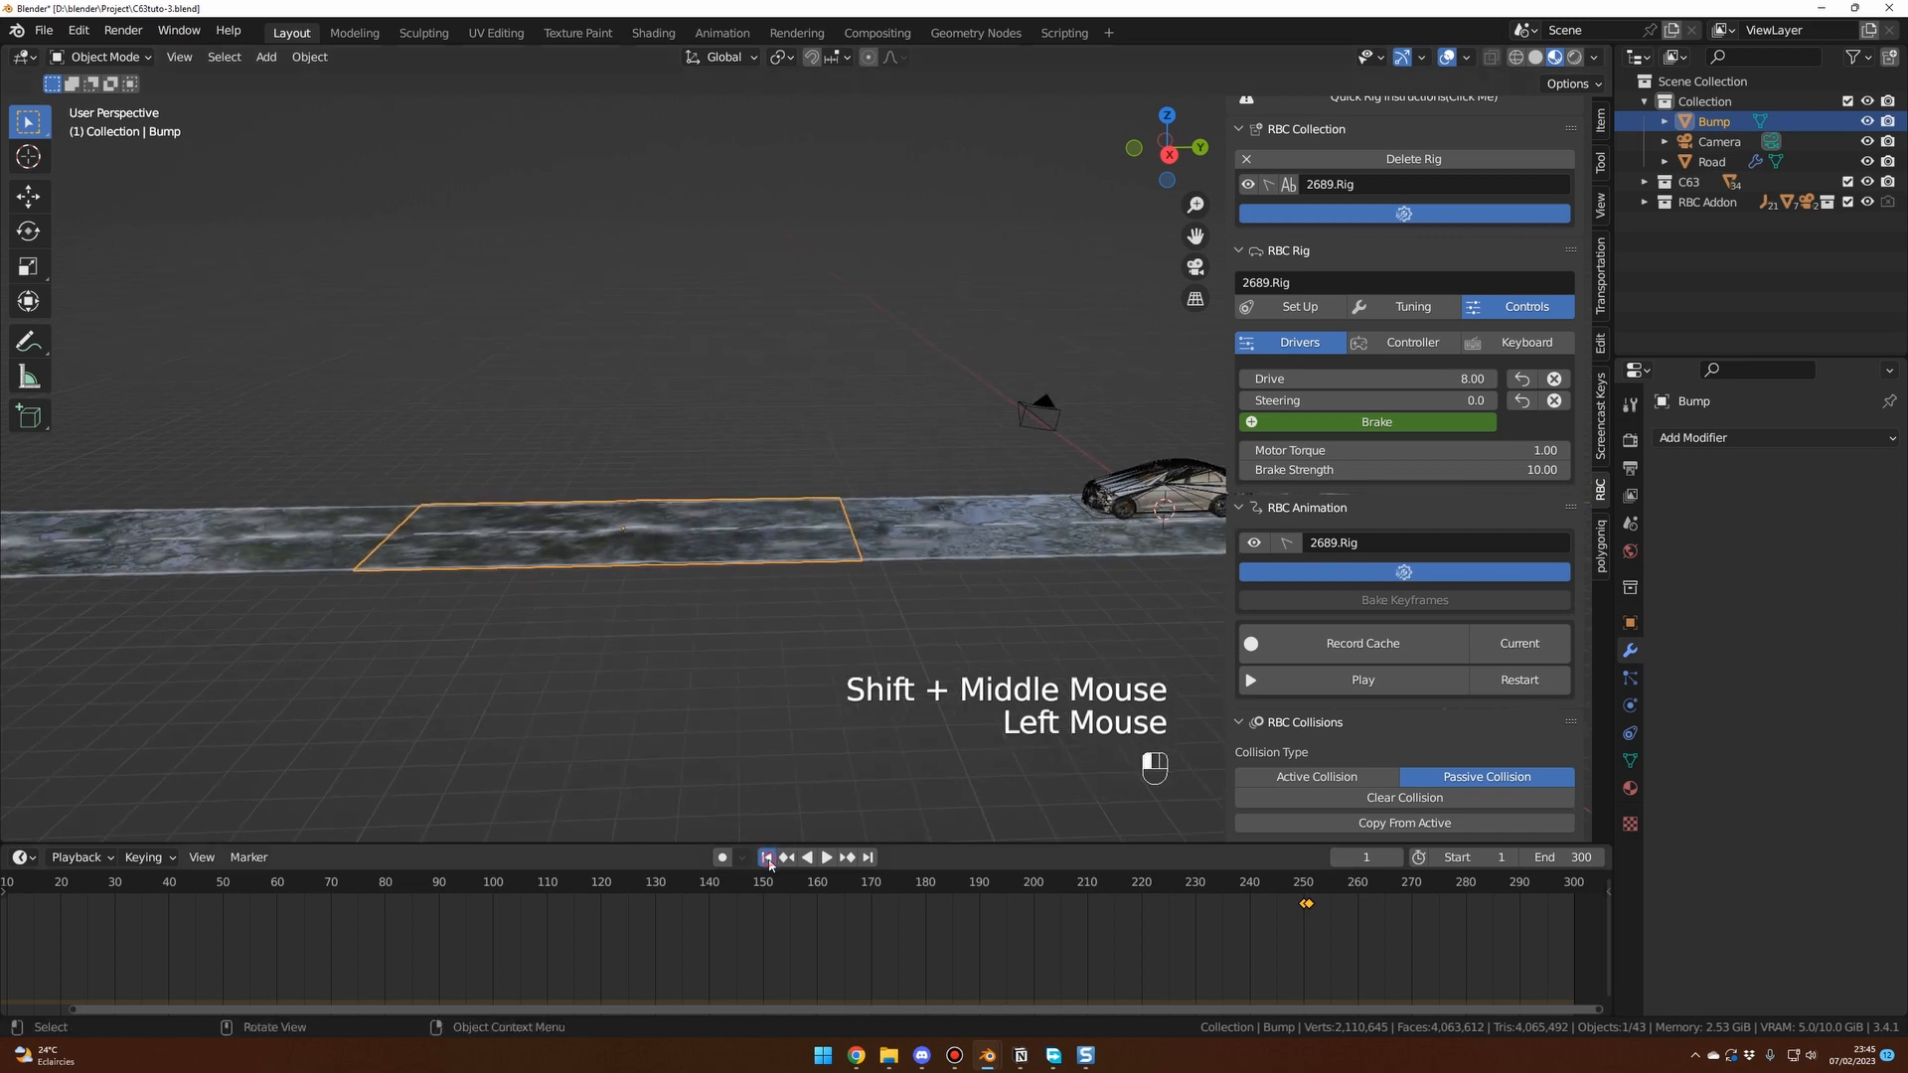
{"action": "left_click", "coordinate": [826, 857]}
{"action": "scroll", "coordinate": [835, 750], "scroll_direction": "up", "scroll_amount": 1}
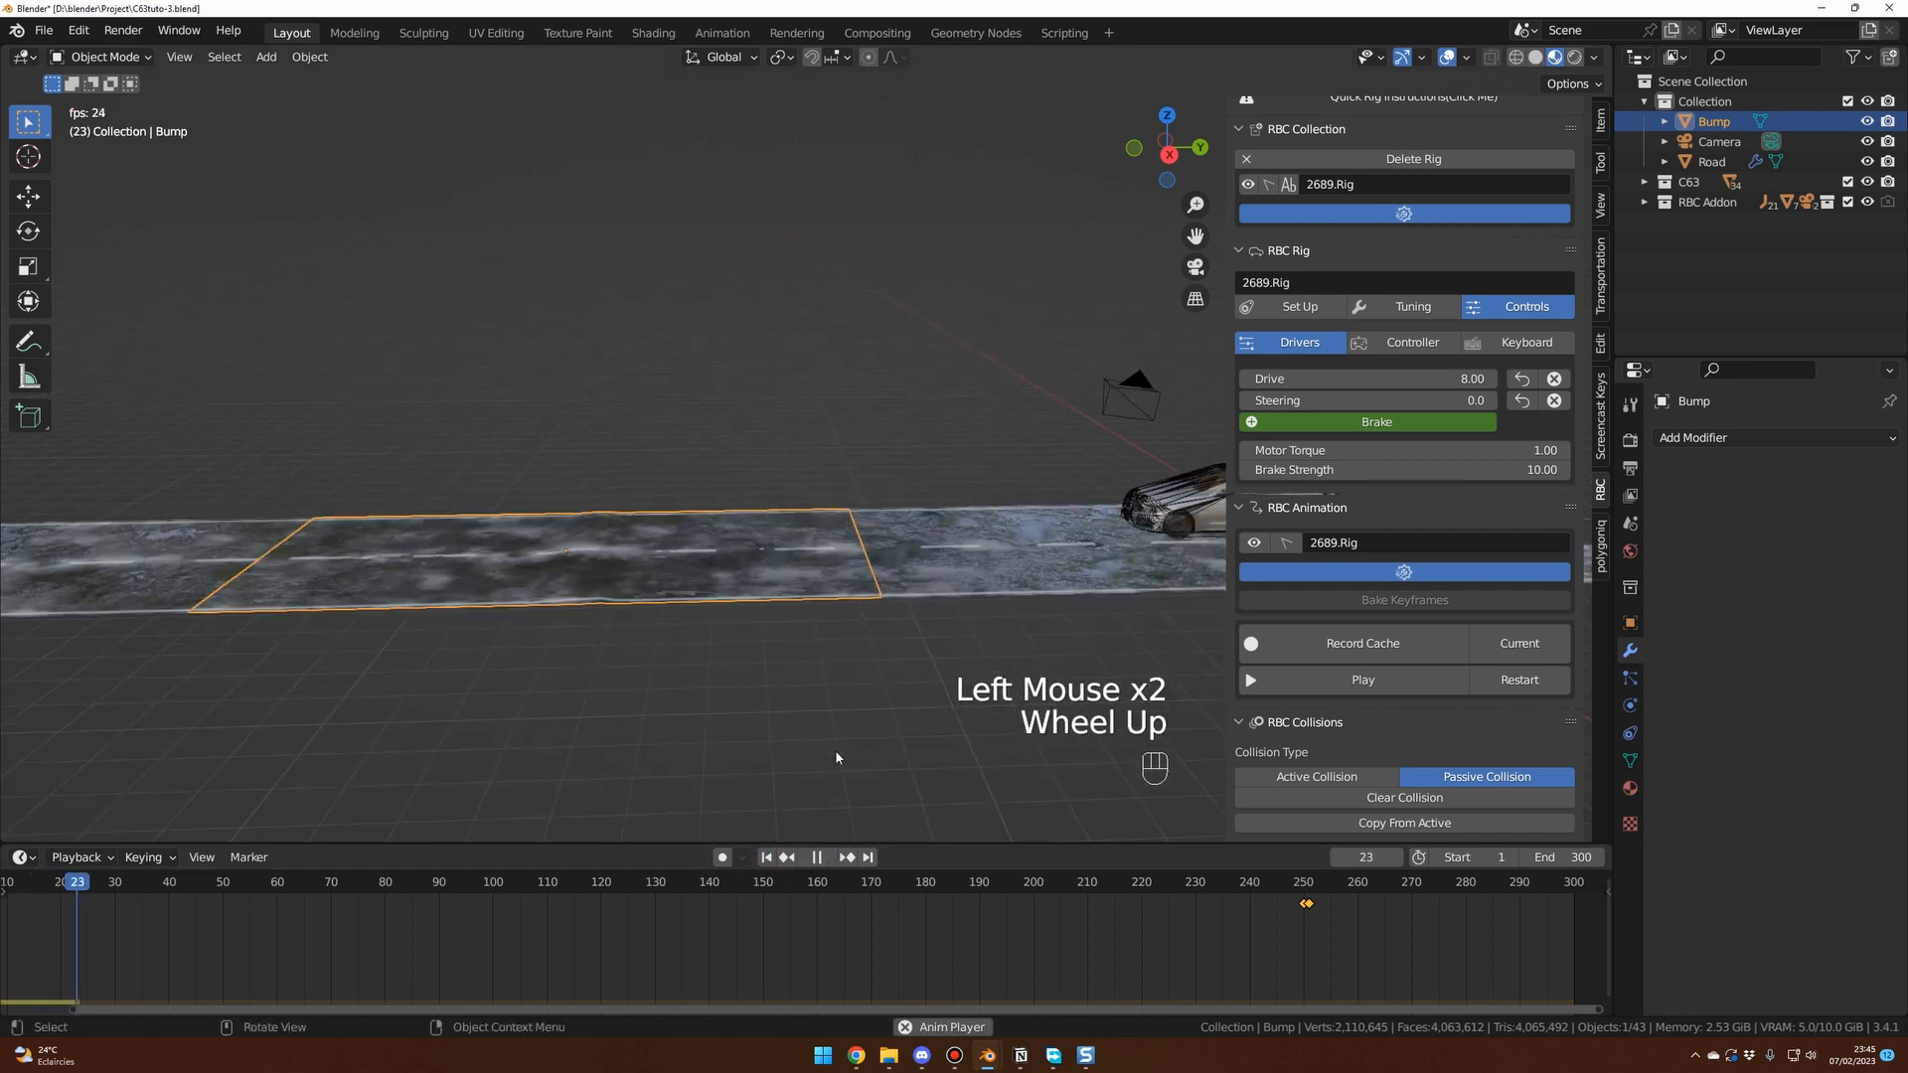
{"action": "middle_click_drag", "start_coordinate": [835, 749], "coordinate": [873, 722]}
{"action": "scroll", "coordinate": [844, 733], "scroll_direction": "up", "scroll_amount": 1}
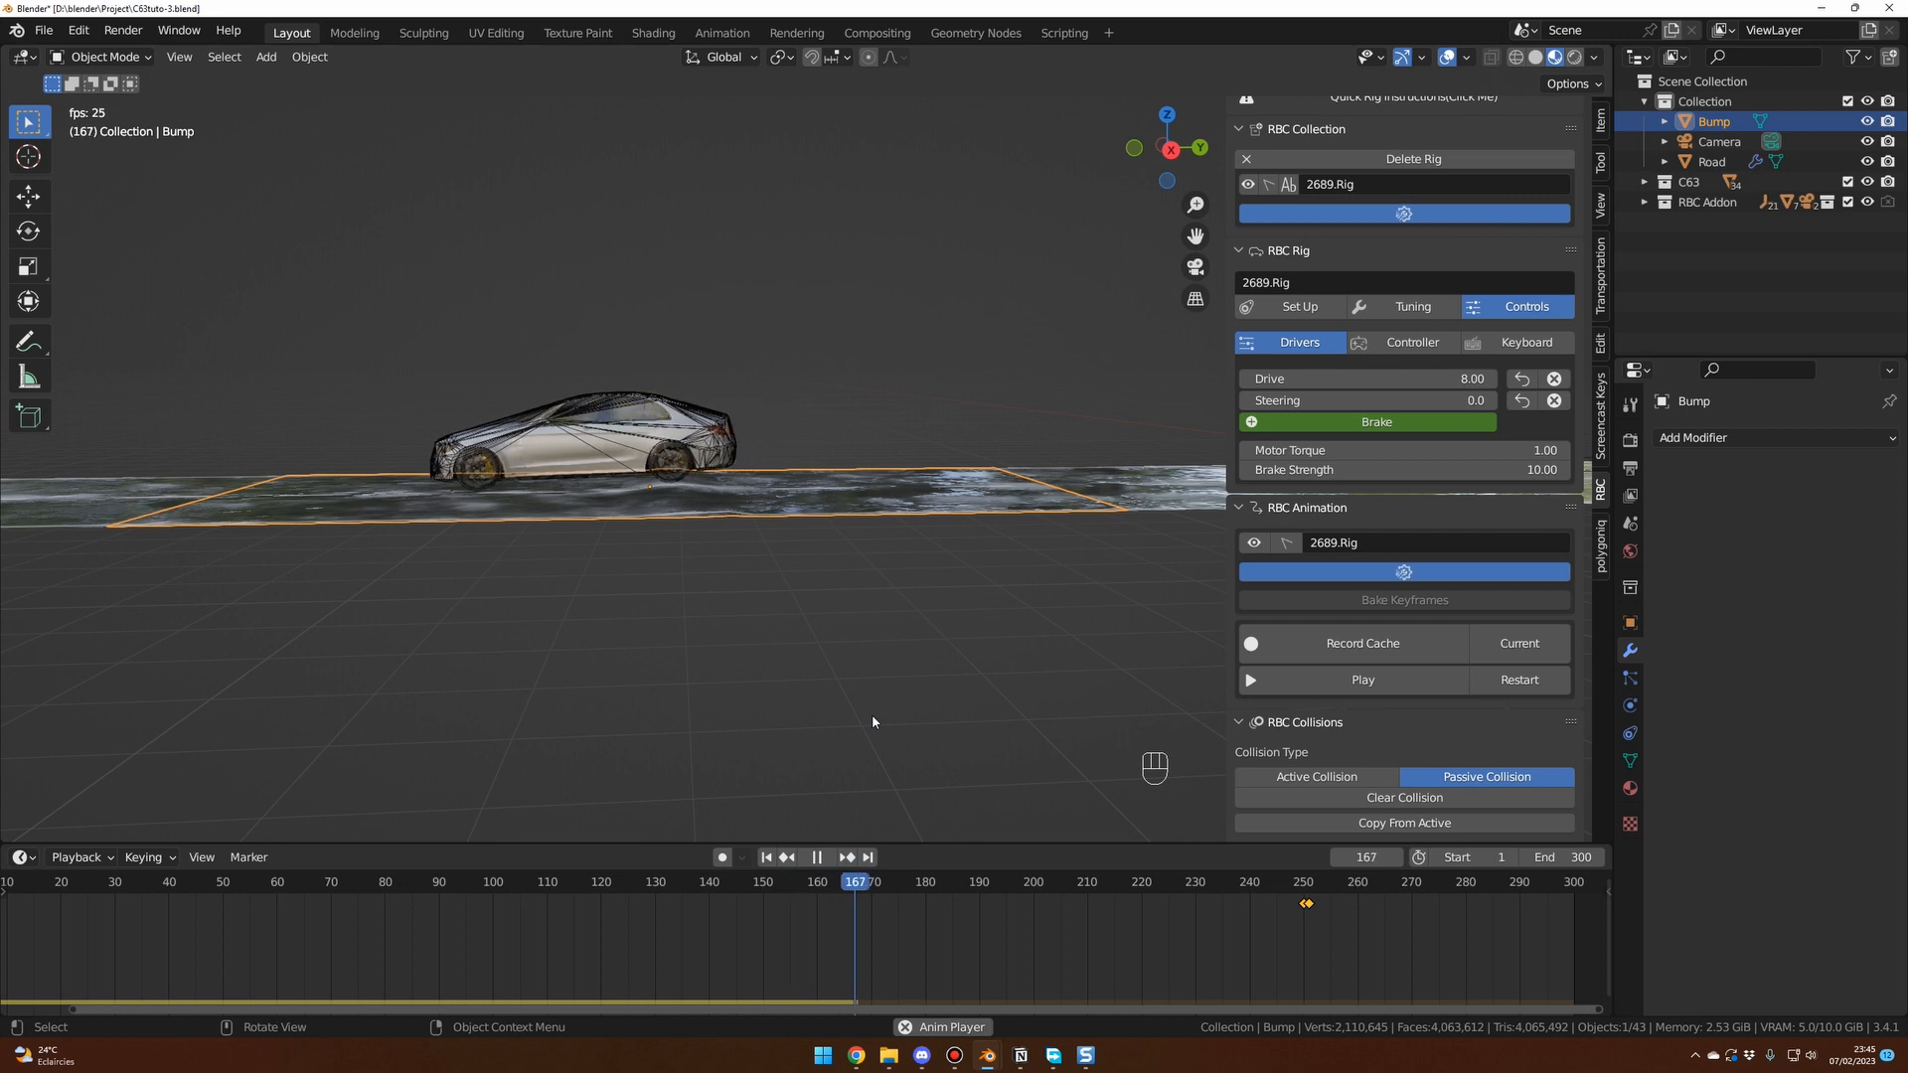
{"action": "key", "text": "Escape"}
{"action": "middle_click_drag", "start_coordinate": [872, 713], "coordinate": [860, 696]}
{"action": "mouse_move", "coordinate": [861, 696]}
{"action": "middle_mouse_down", "text": "shift"}
{"action": "mouse_move", "coordinate": [796, 660]}
{"action": "mouse_move", "coordinate": [835, 690]}
{"action": "middle_mouse_up", "text": "shift"}
{"action": "scroll", "coordinate": [793, 675], "scroll_direction": "up", "scroll_amount": 1}
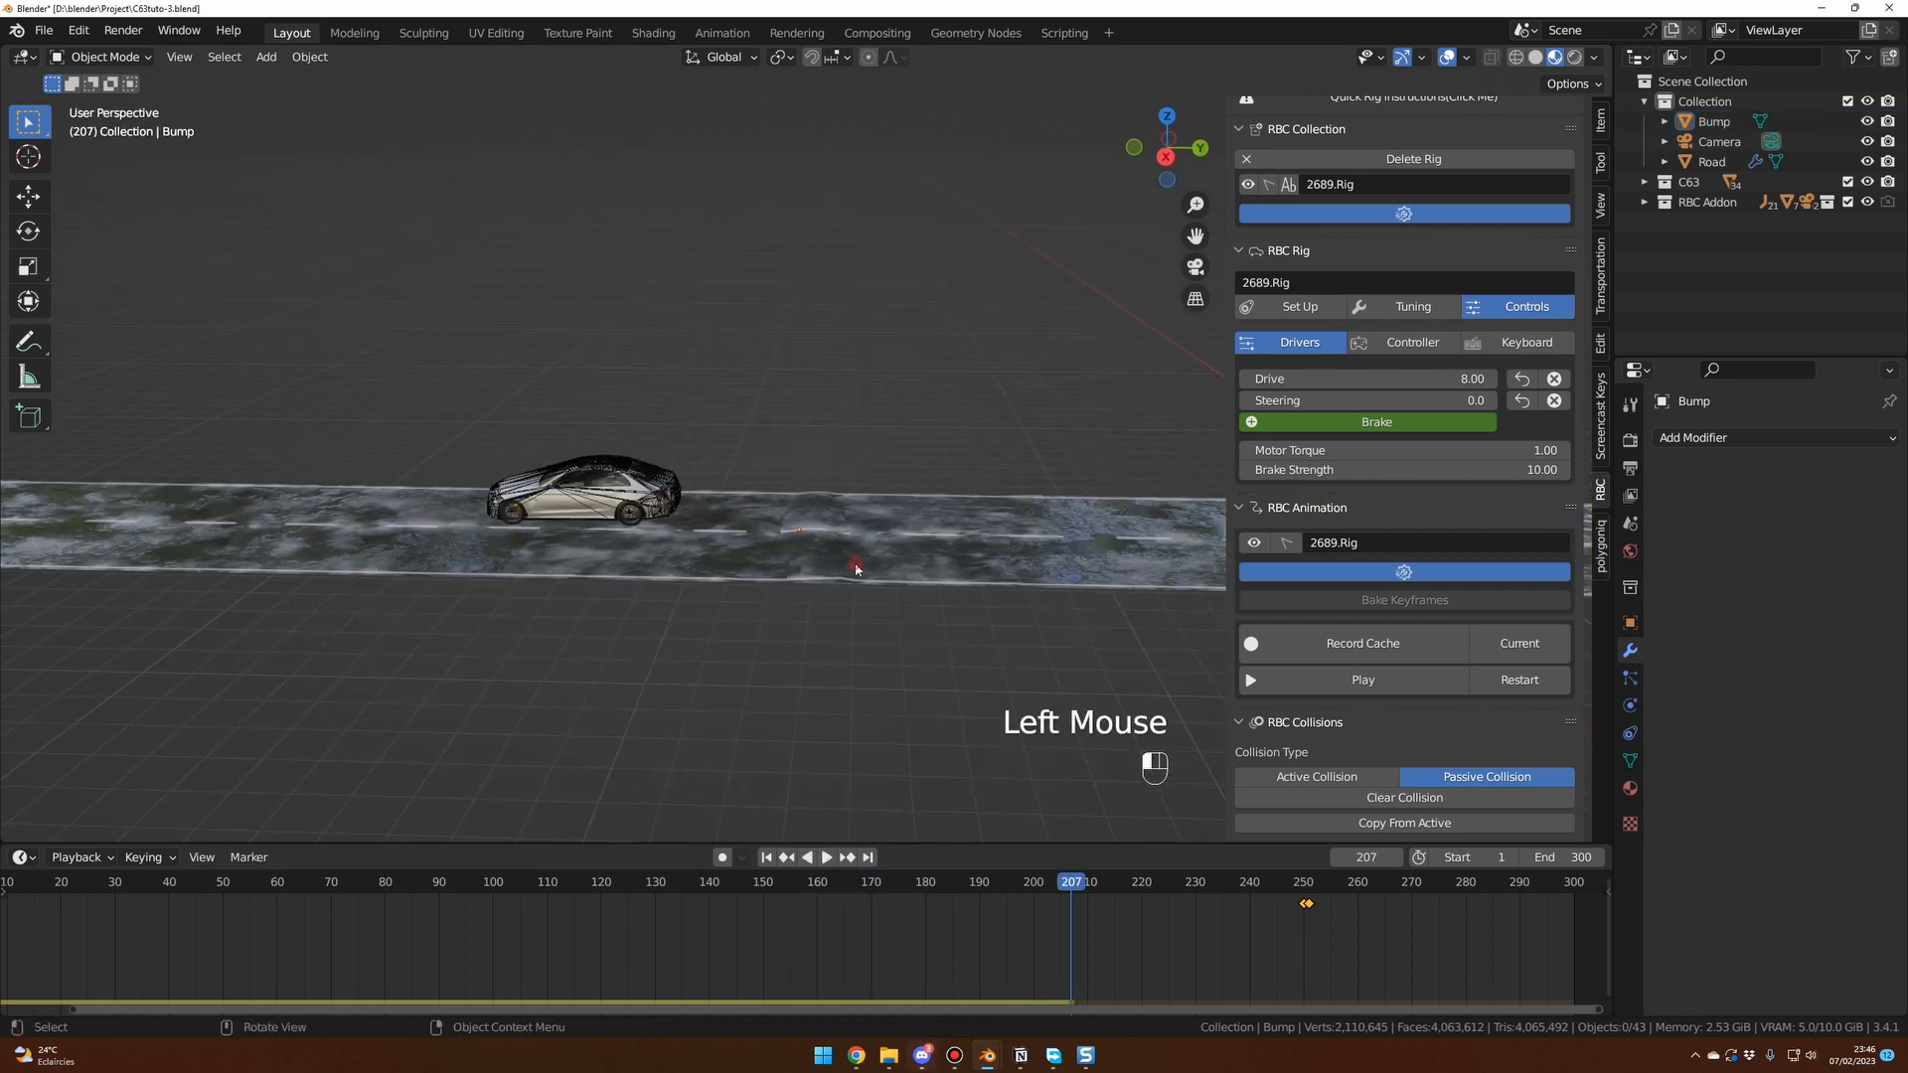
Display the convex hull collision boundary of the Bump plane and examine its shape from several angles.
{"action": "scroll", "coordinate": [1412, 728], "scroll_direction": "down", "scroll_amount": 2}
{"action": "scroll", "coordinate": [1416, 738], "scroll_direction": "down", "scroll_amount": 4}
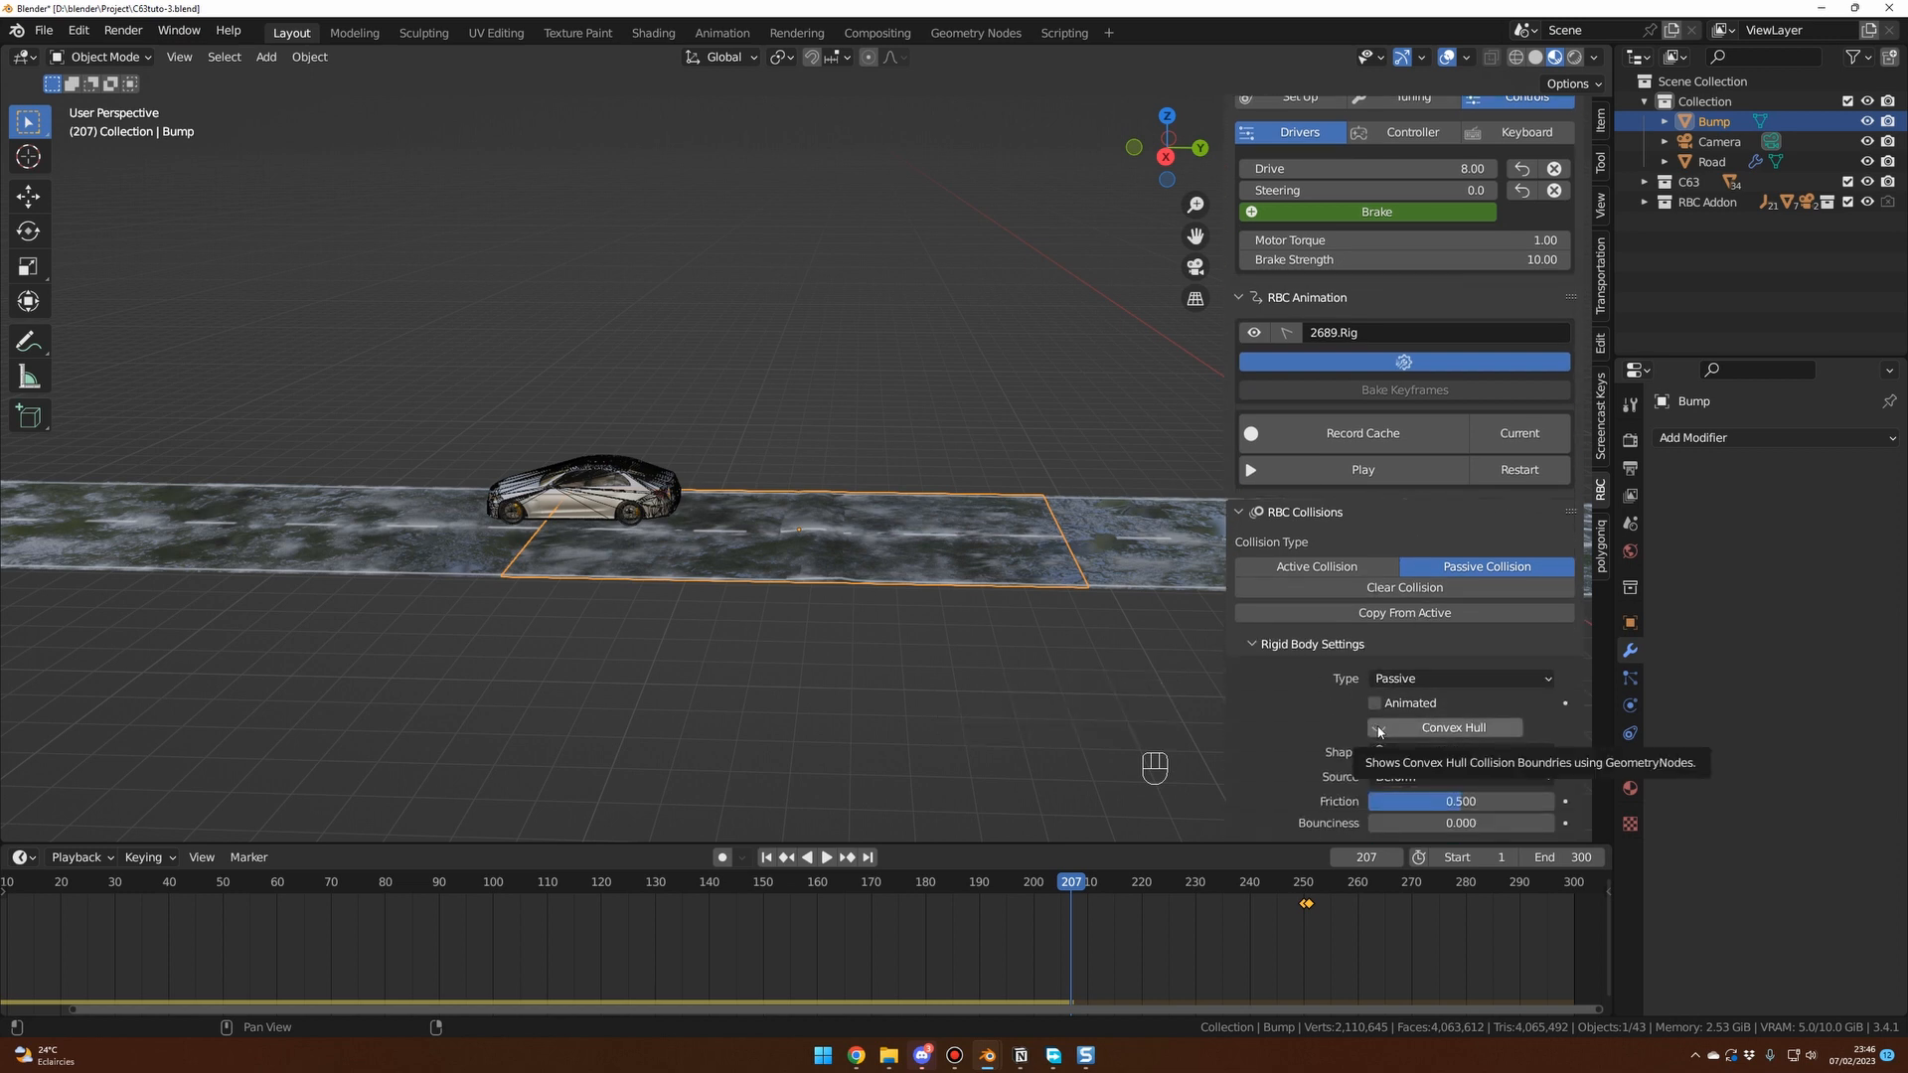
{"action": "left_click", "coordinate": [1377, 728]}
{"action": "left_click", "coordinate": [1377, 729]}
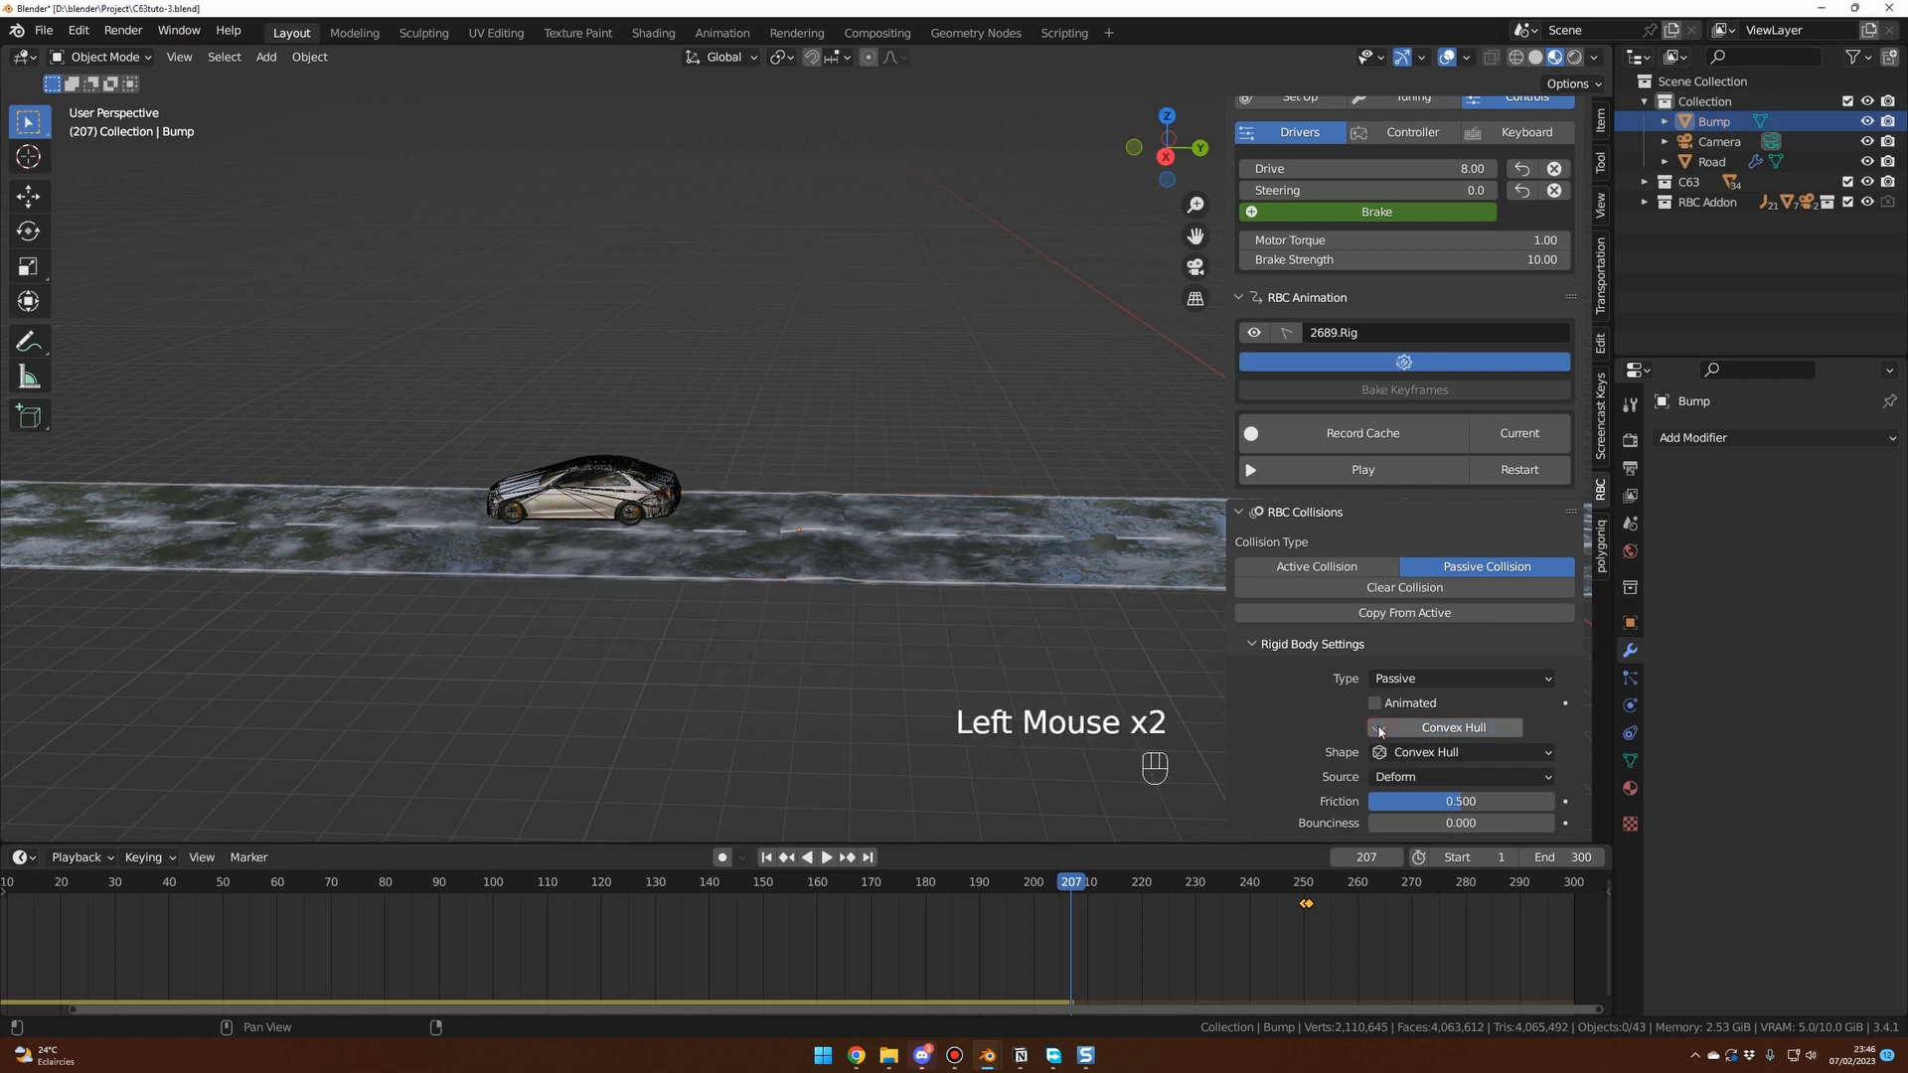
{"action": "left_click", "coordinate": [867, 543]}
{"action": "left_click", "coordinate": [821, 518]}
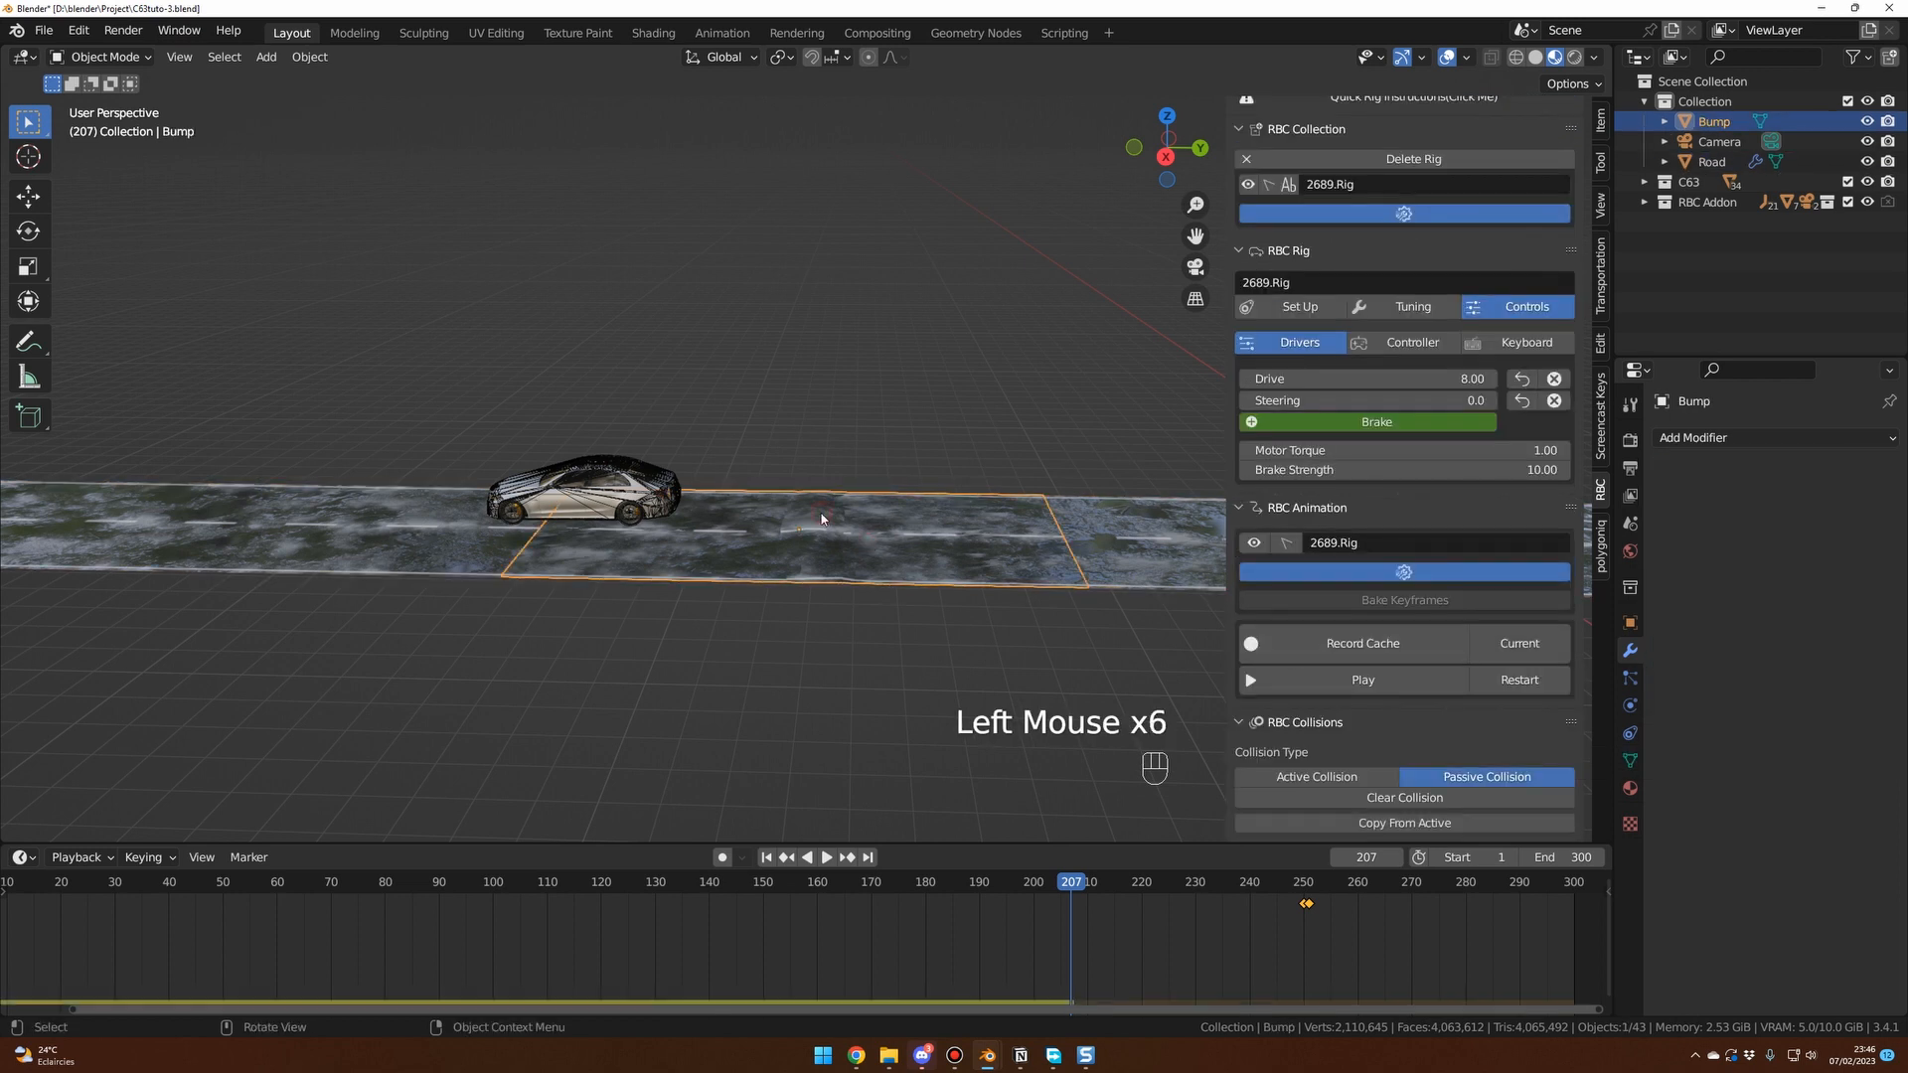
{"action": "scroll", "coordinate": [1352, 737], "scroll_direction": "down", "scroll_amount": 3}
{"action": "left_click", "coordinate": [1373, 729]}
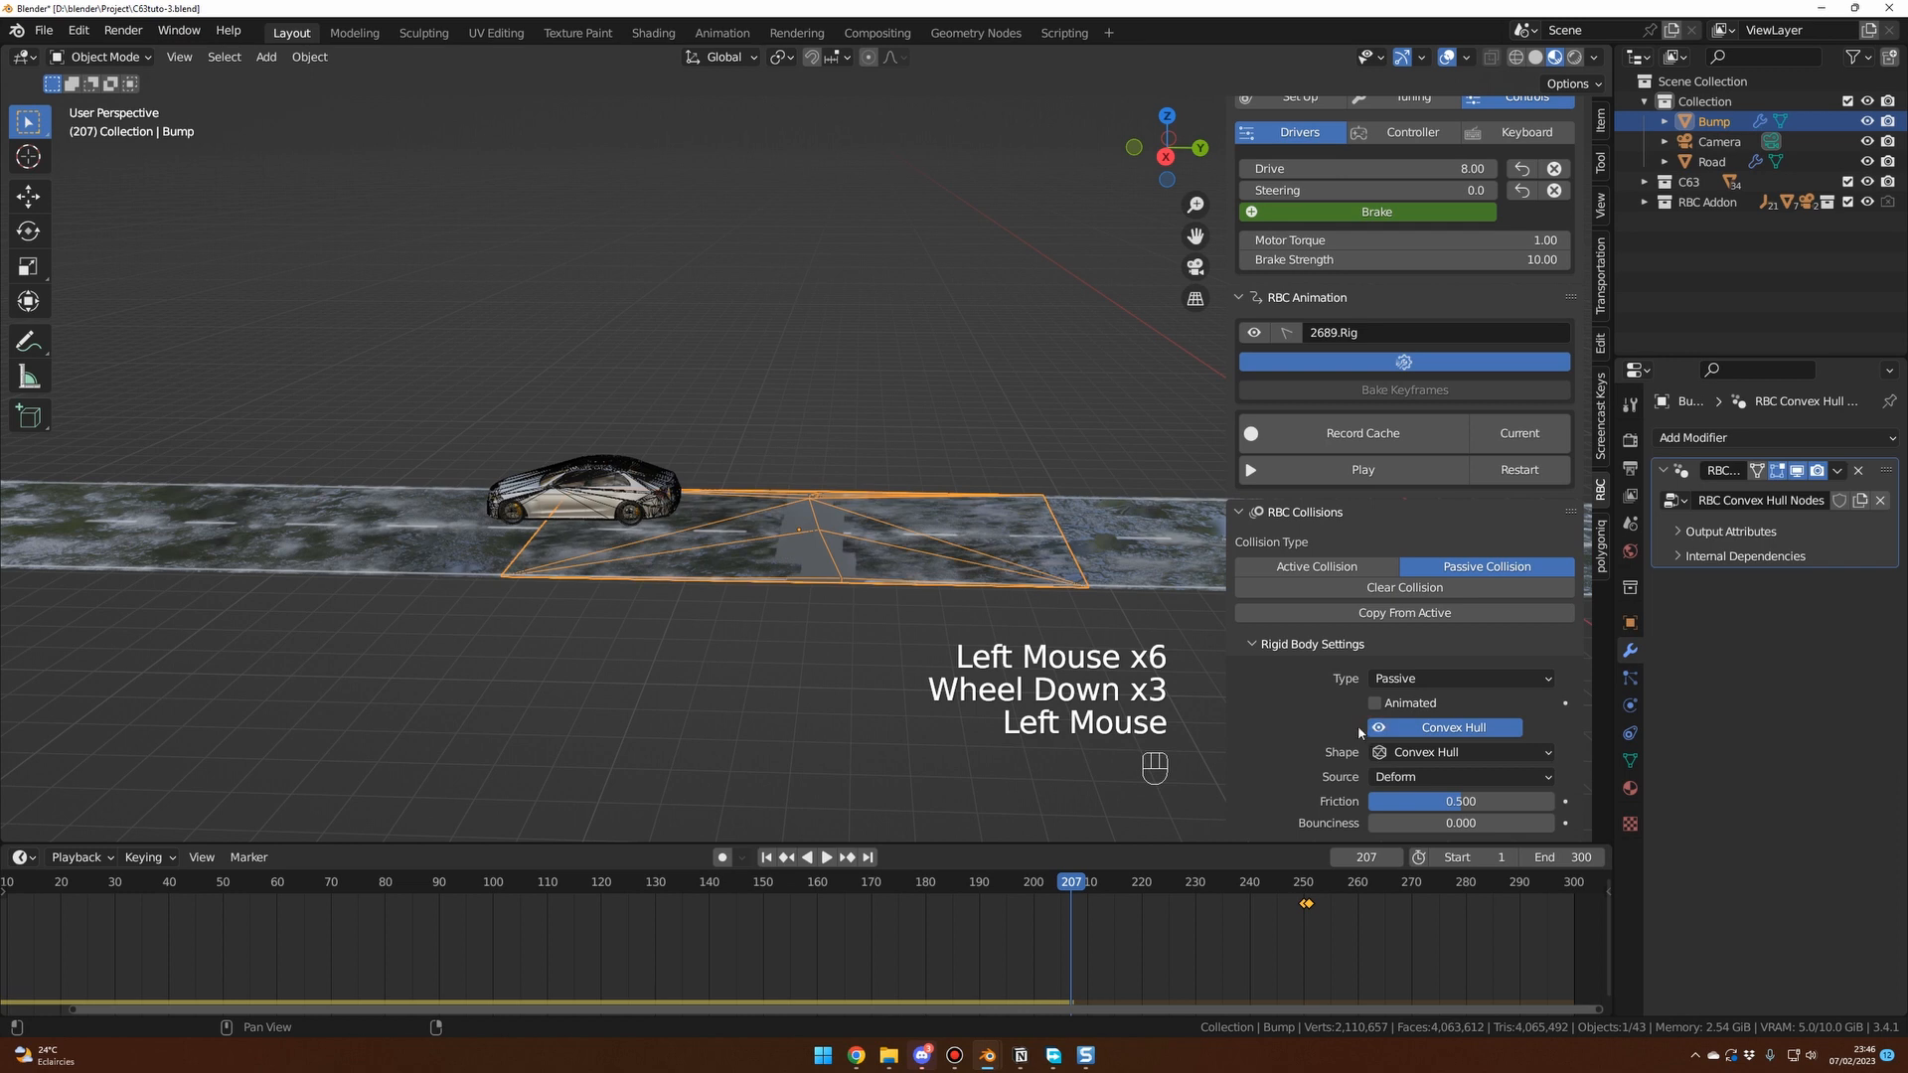
{"action": "scroll", "coordinate": [873, 694], "scroll_direction": "up", "scroll_amount": 2}
{"action": "middle_click_drag", "start_coordinate": [872, 694], "coordinate": [822, 732]}
{"action": "scroll", "coordinate": [848, 713], "scroll_direction": "down", "scroll_amount": 1}
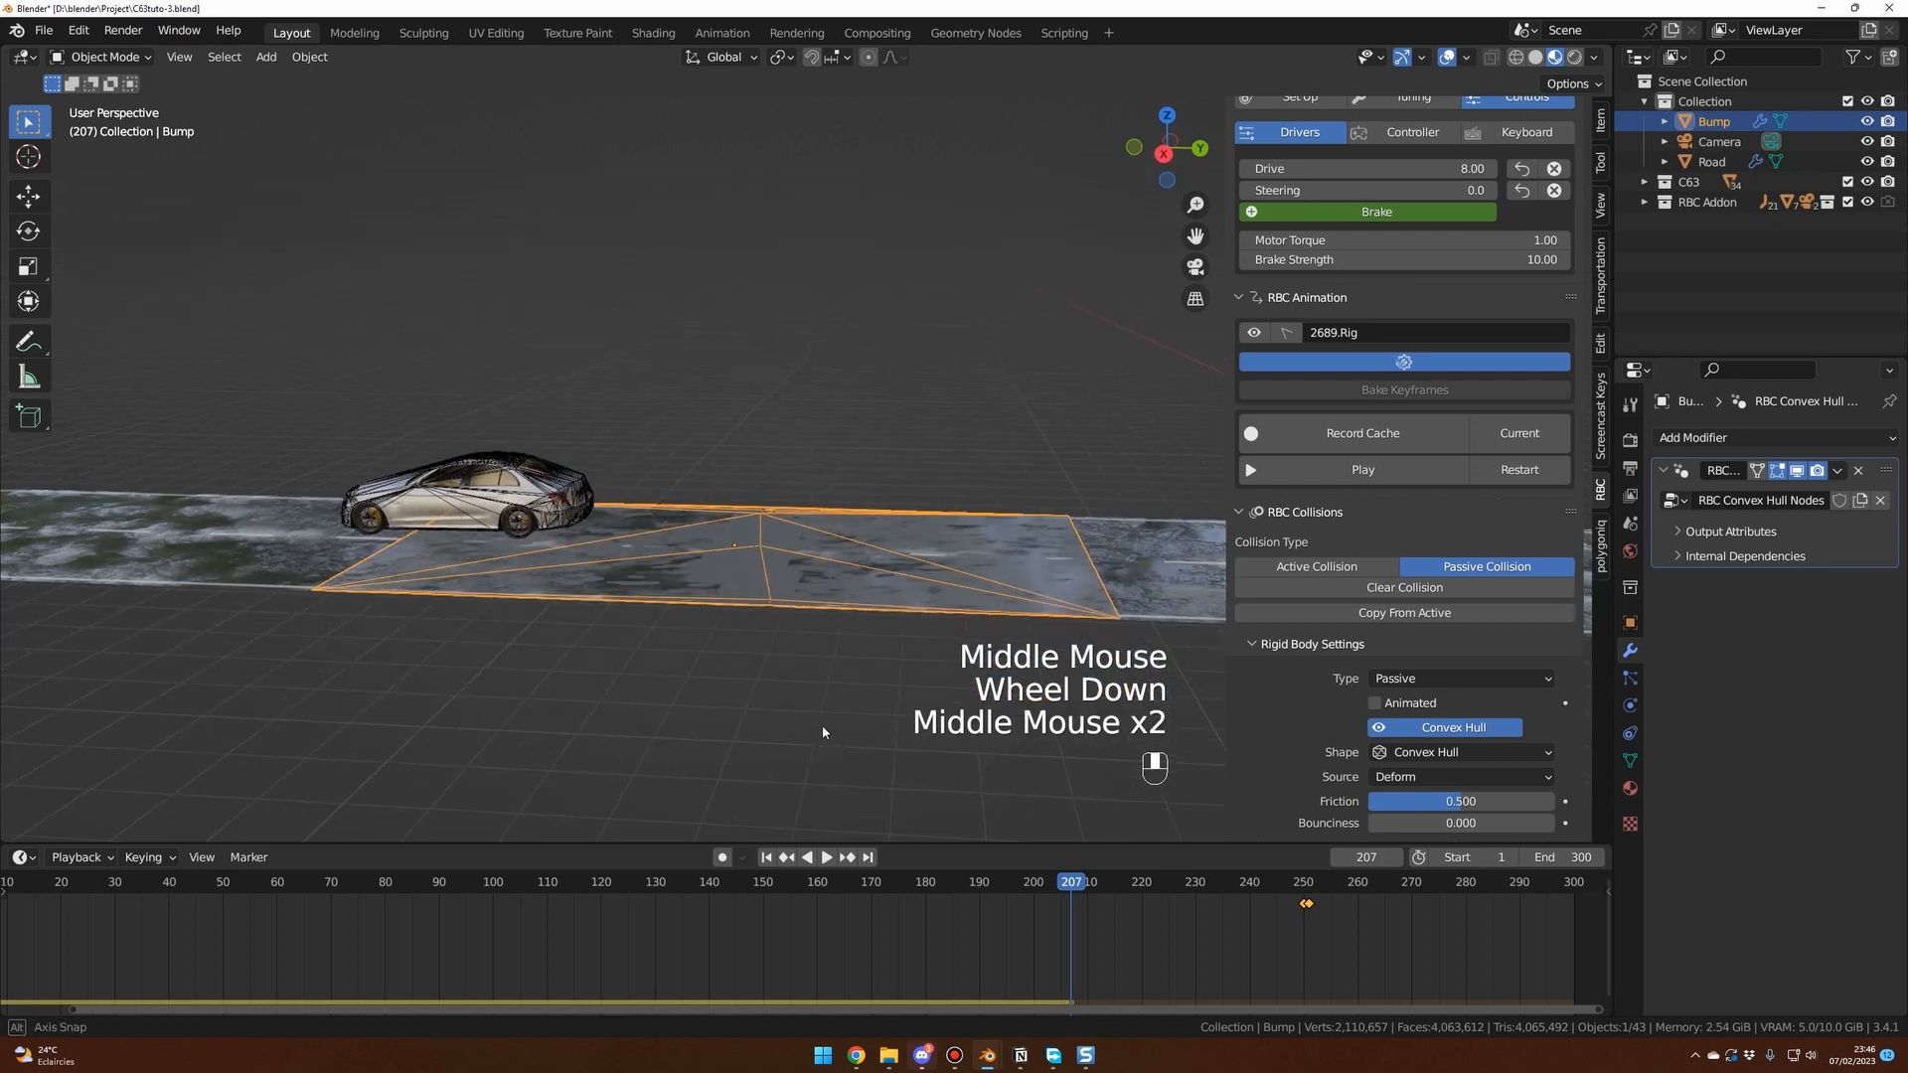
{"action": "scroll", "coordinate": [822, 732], "scroll_direction": "down", "scroll_amount": 1}
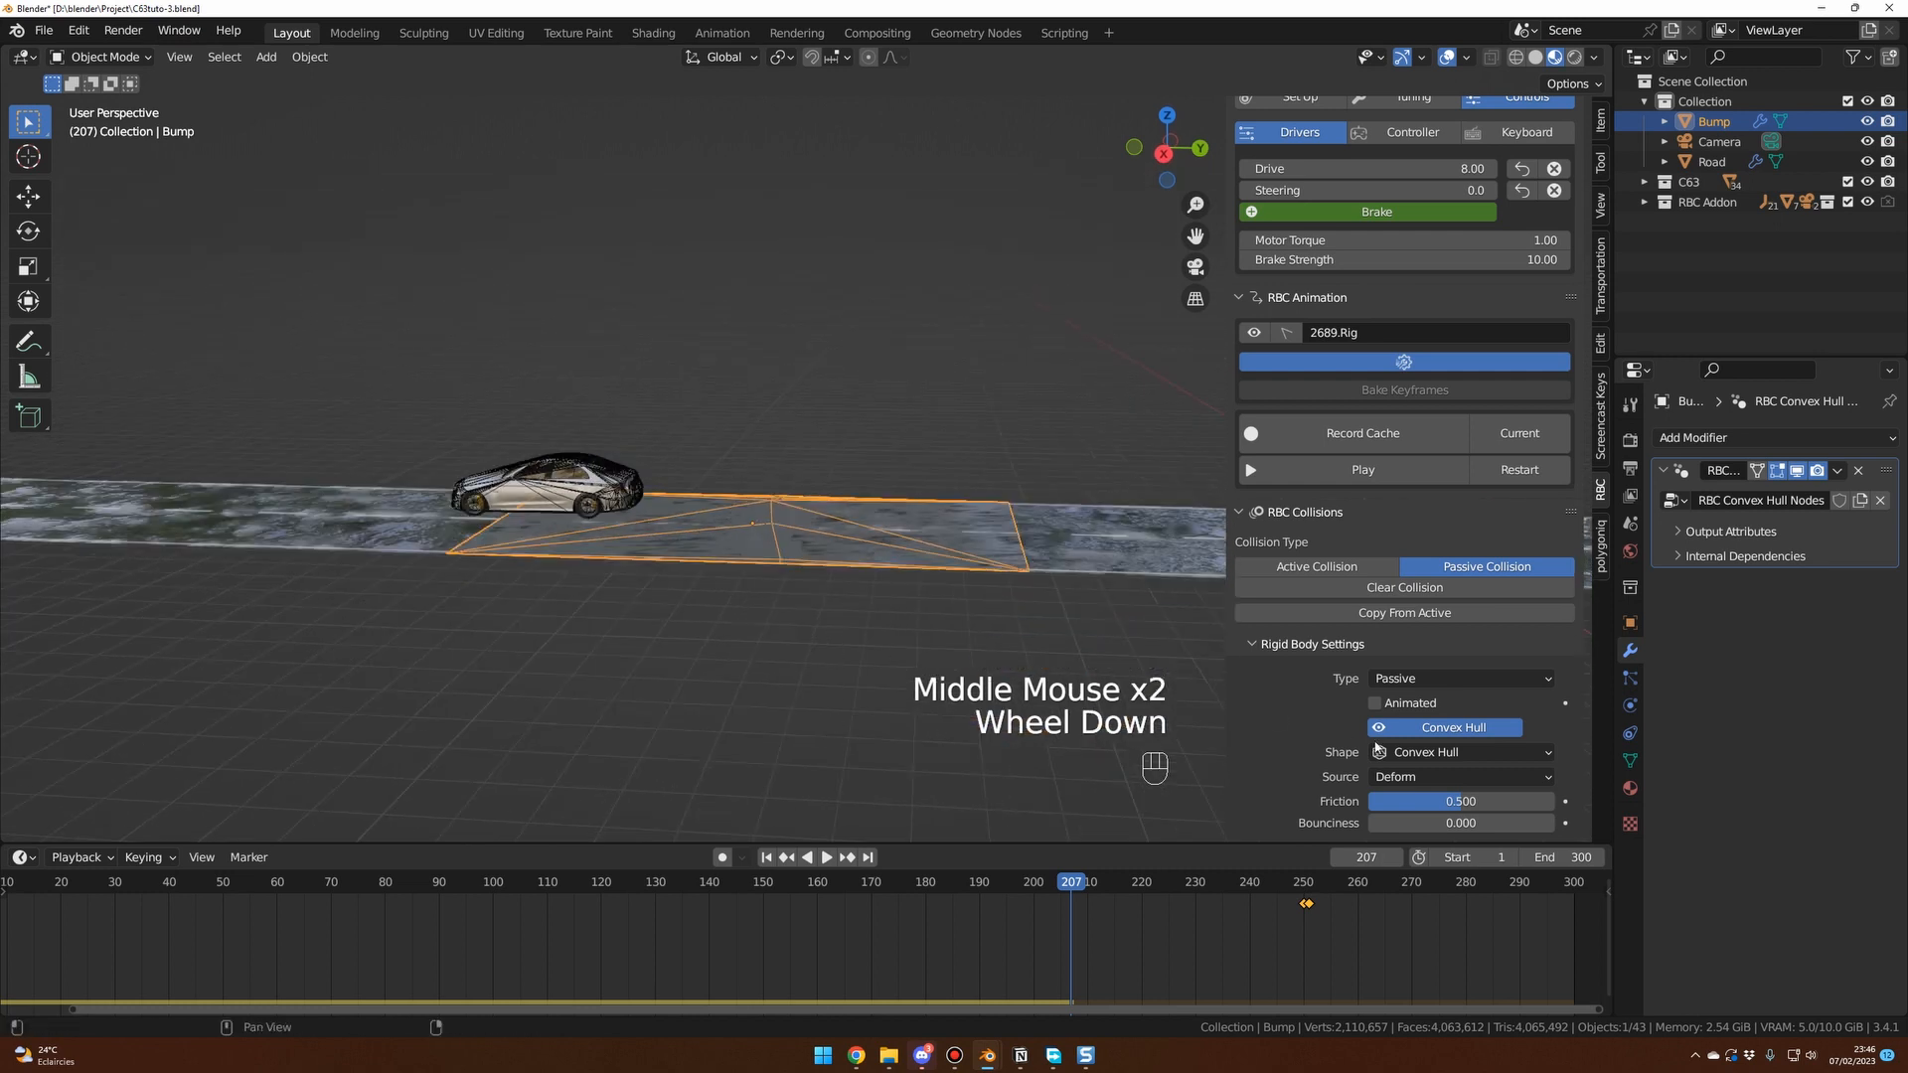
Set the Bump plane's rigid body collision shape to Mesh and return to the first frame.
{"action": "left_click", "coordinate": [1450, 753]}
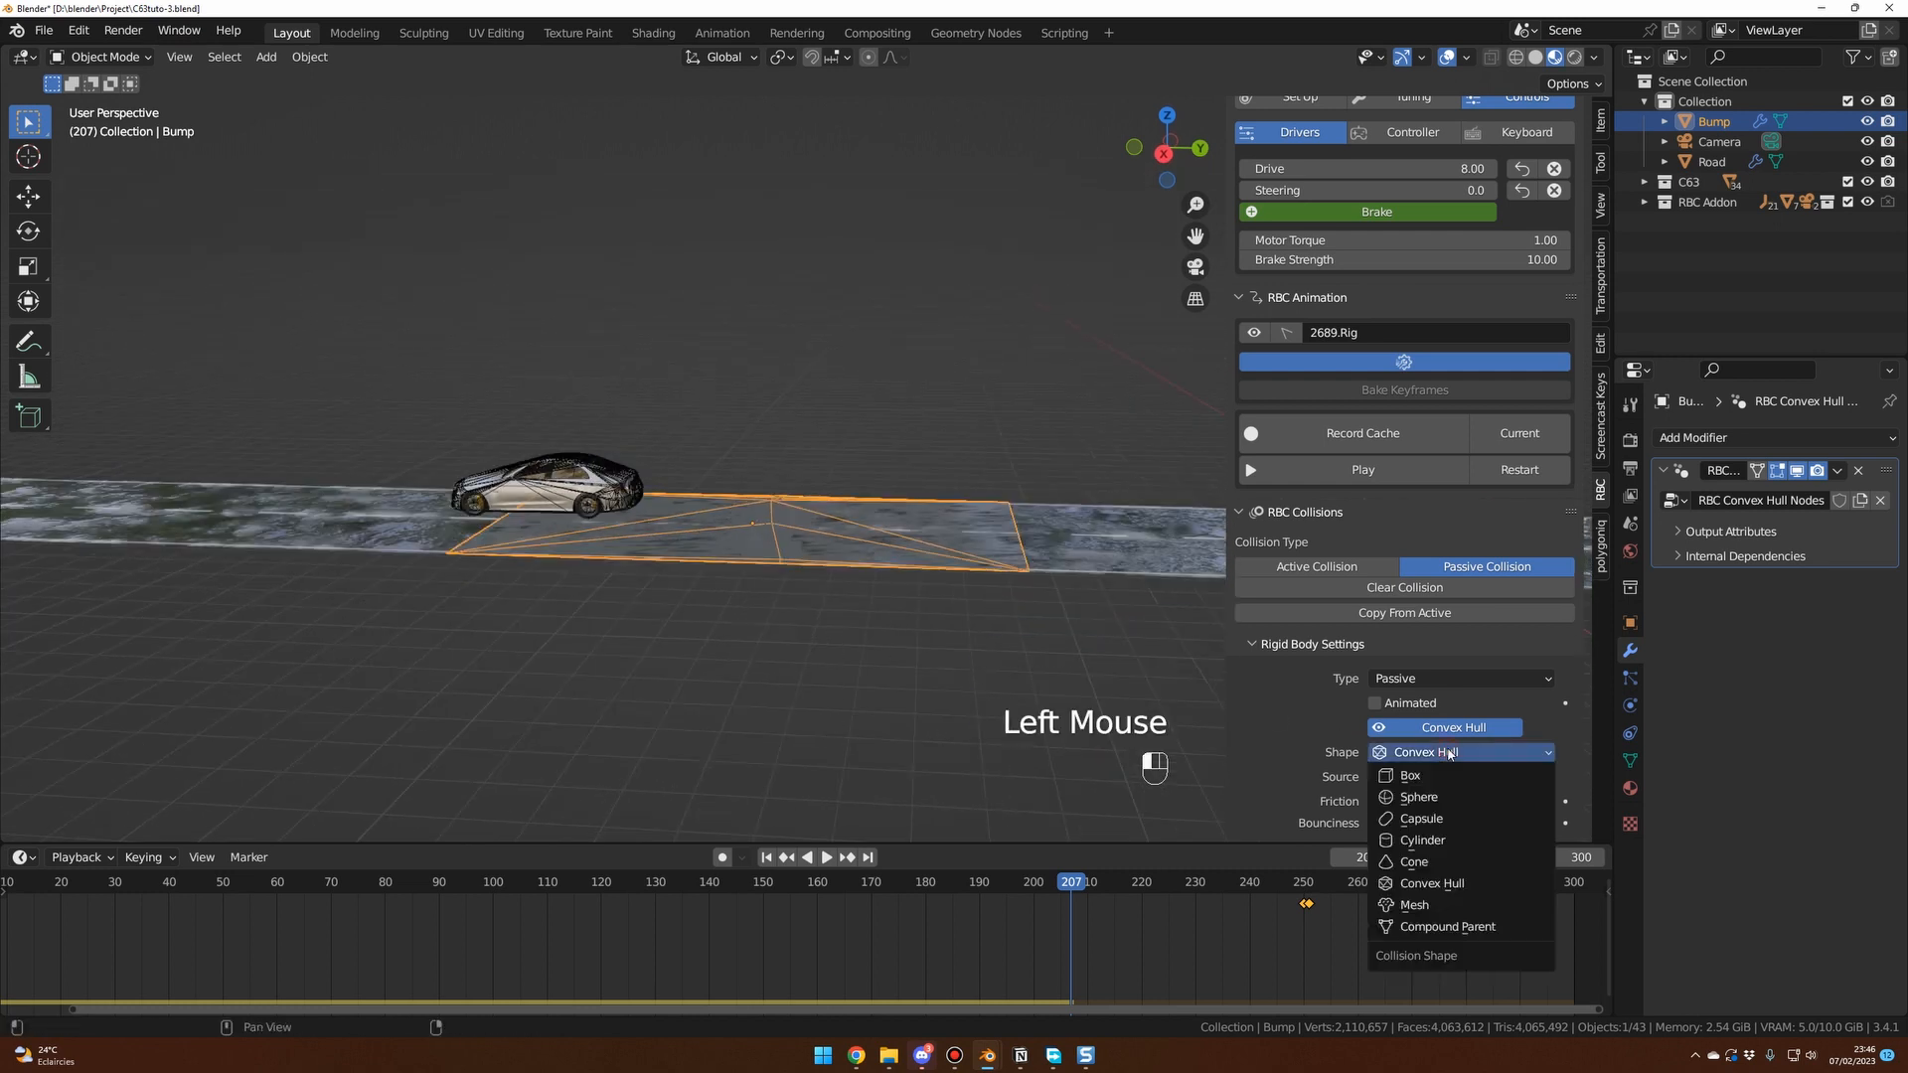
{"action": "left_click", "coordinate": [1415, 904]}
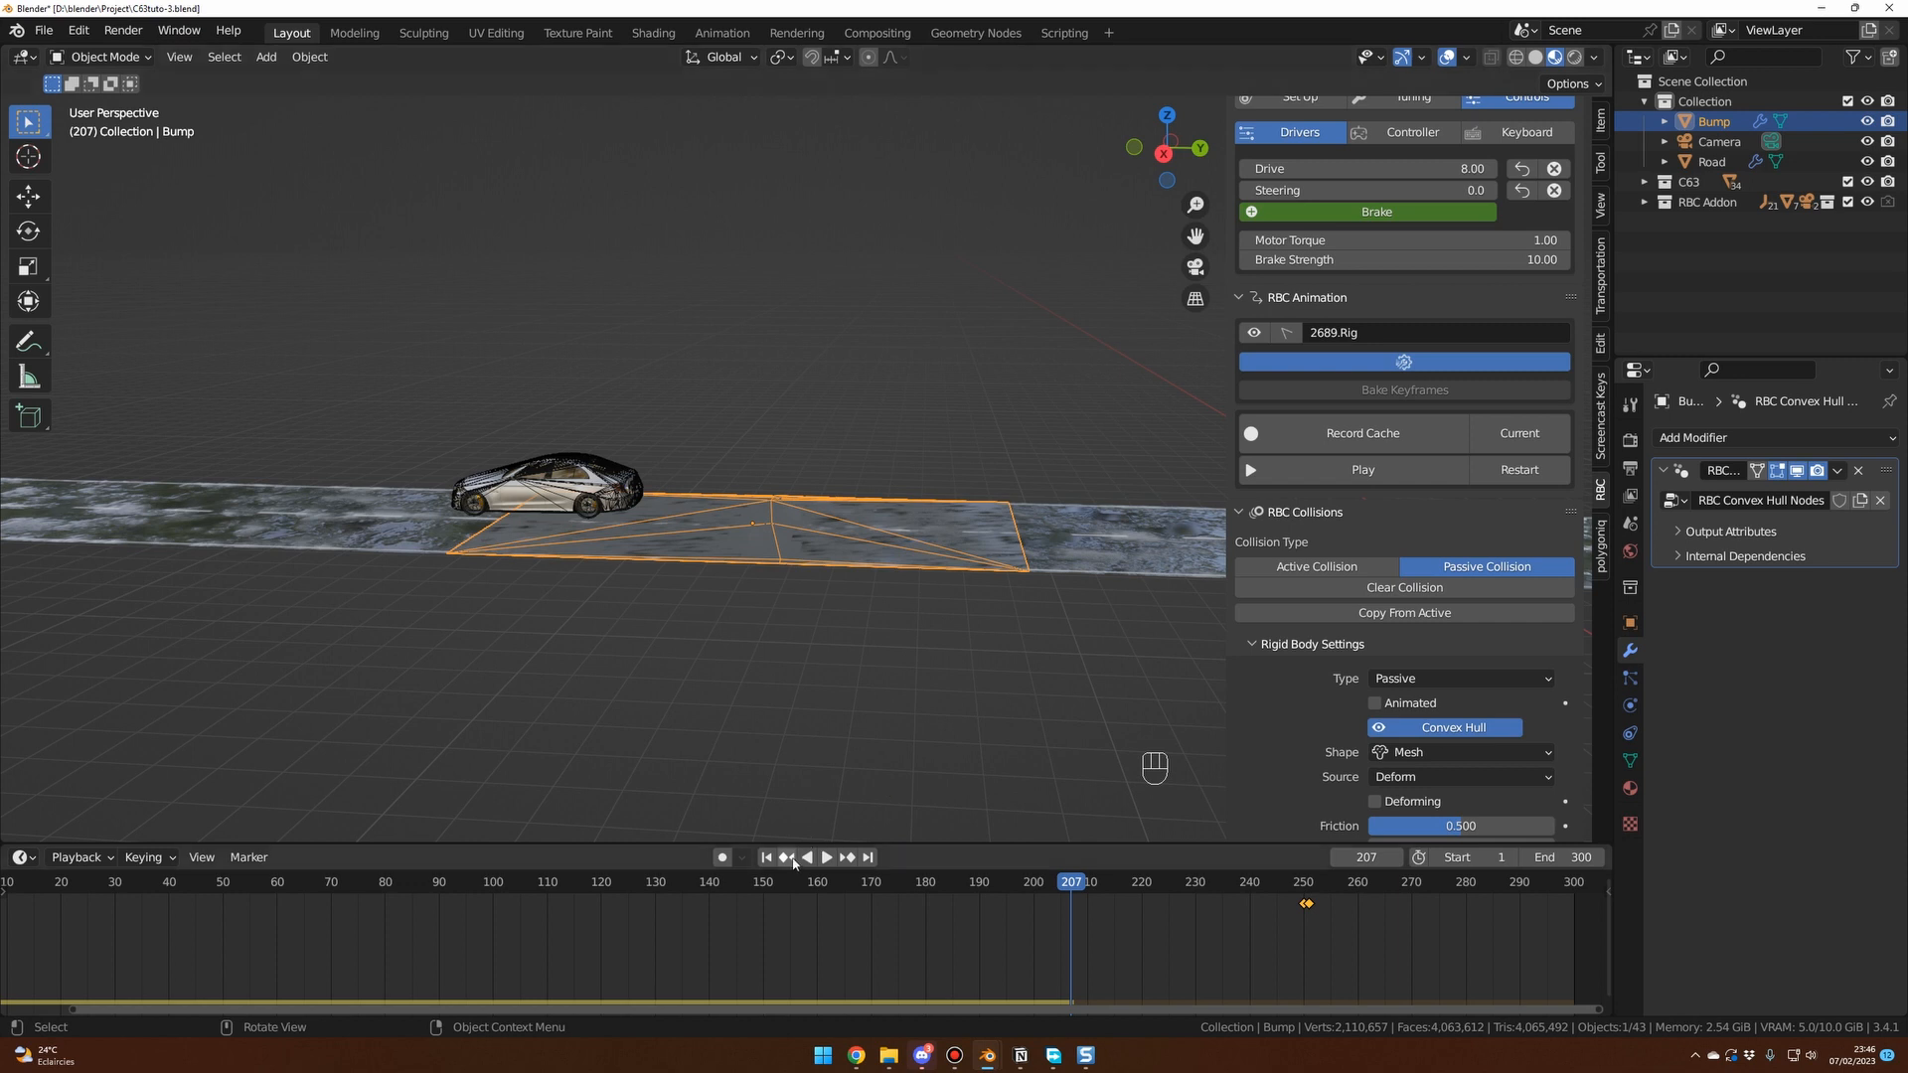
{"action": "left_click", "coordinate": [767, 858]}
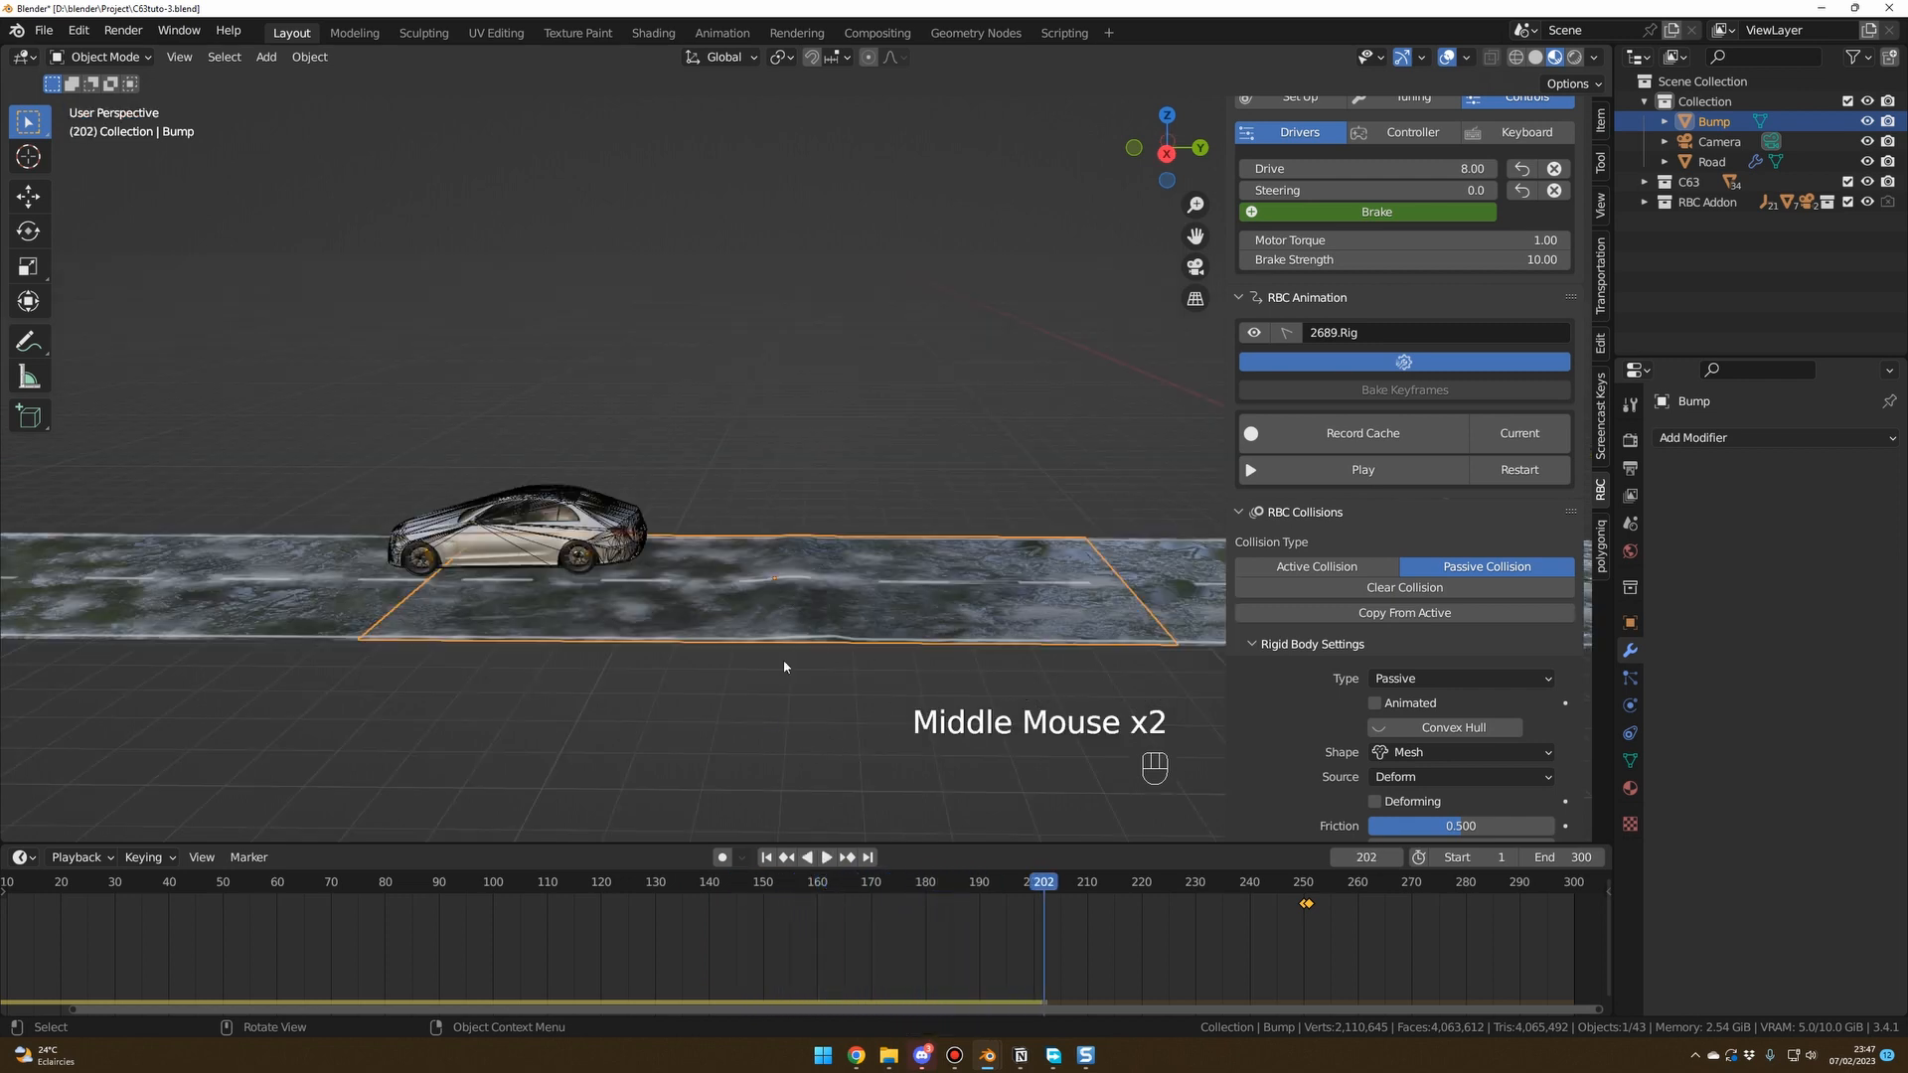
Lower the Bump plane about 0.01 m along the global Z axis and deselect it.
{"action": "left_click", "coordinate": [866, 616]}
{"action": "key", "text": "g"}
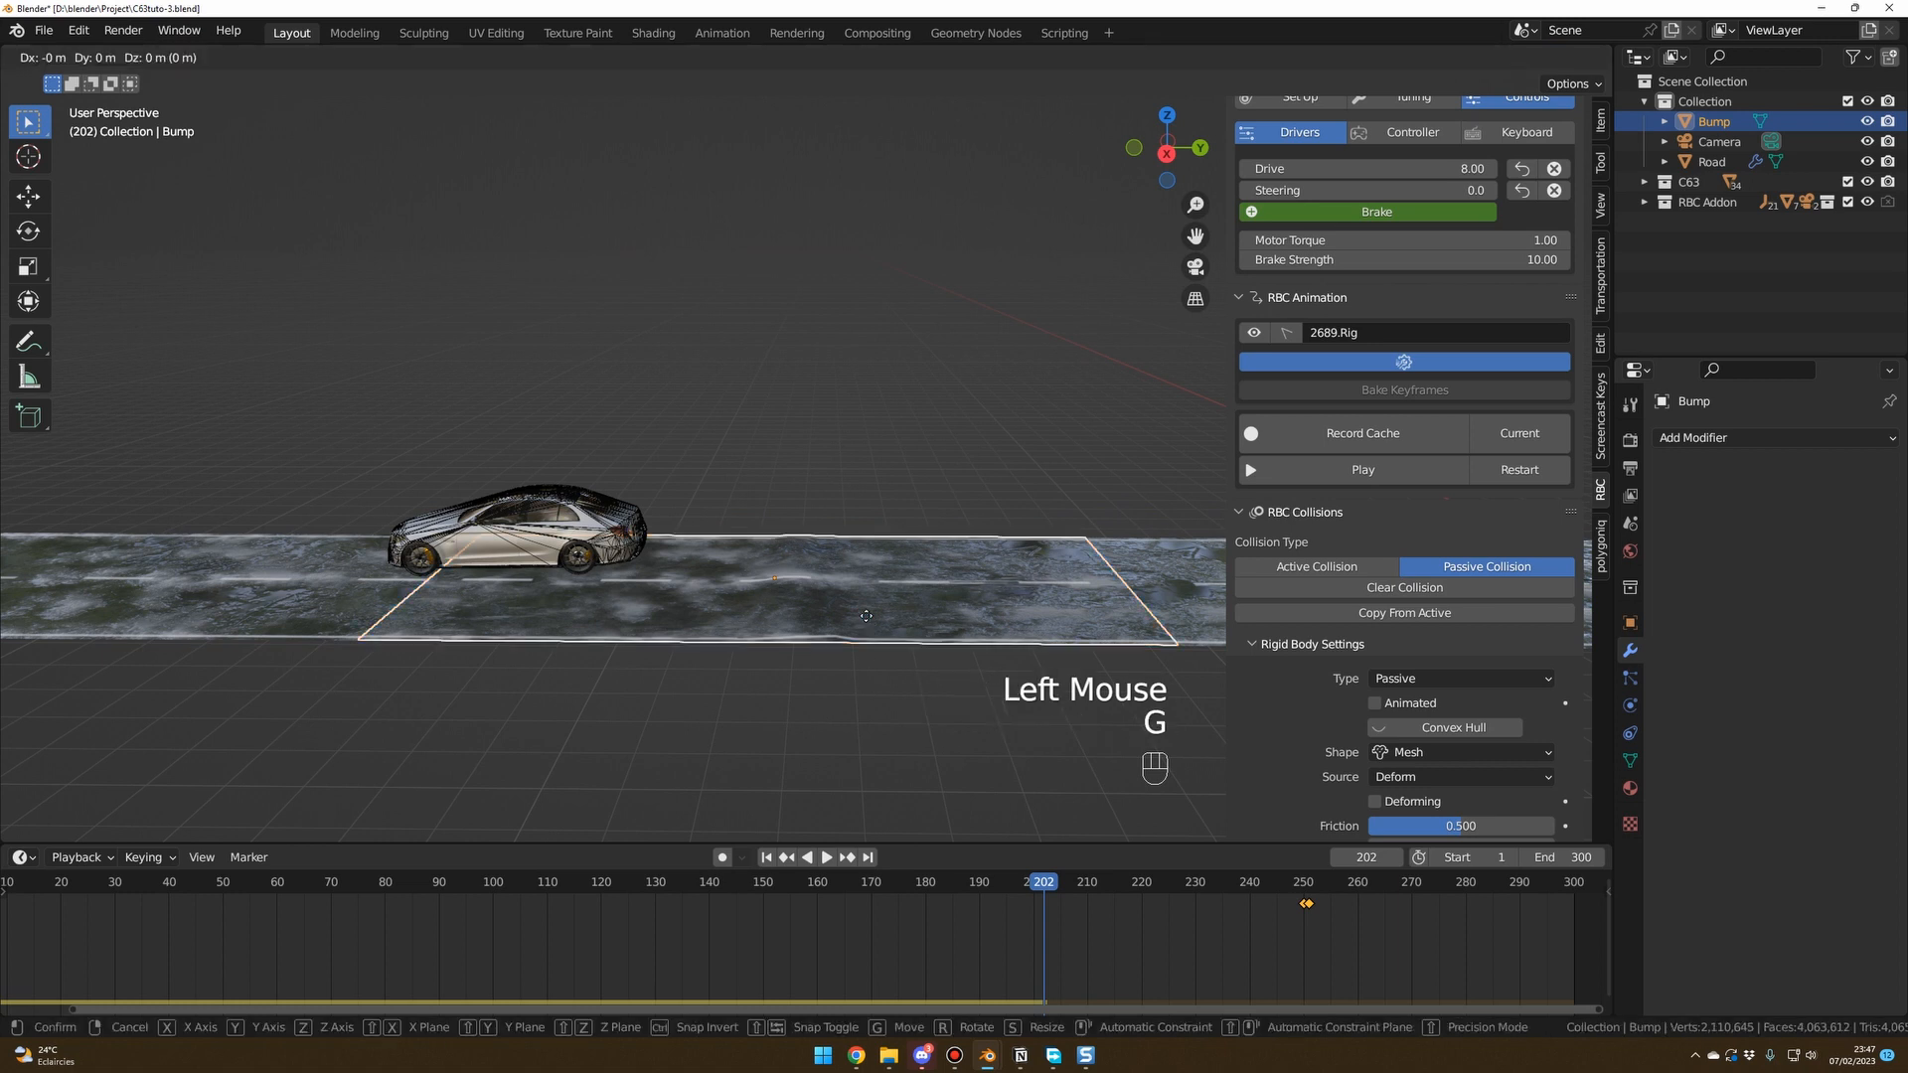
{"action": "key", "text": "z"}
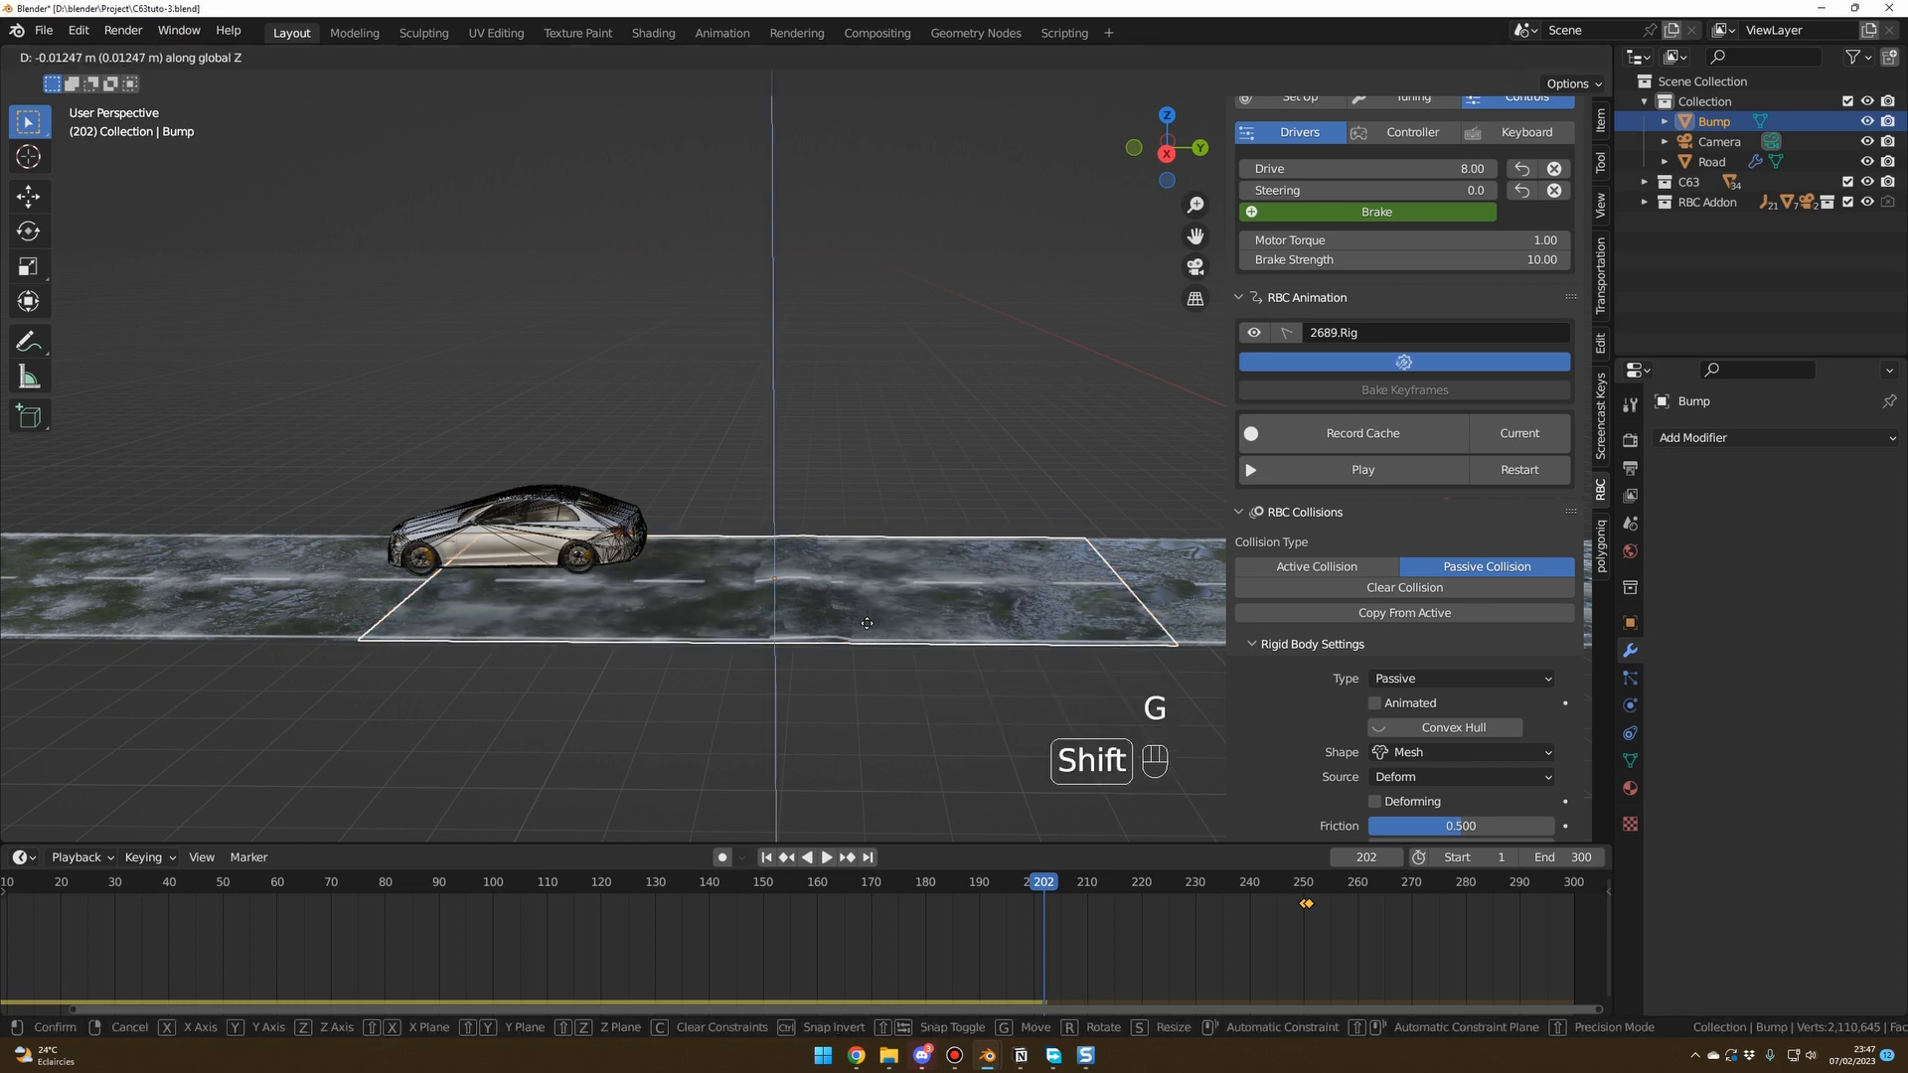
{"action": "left_click", "coordinate": [867, 629]}
{"action": "left_click", "coordinate": [853, 735]}
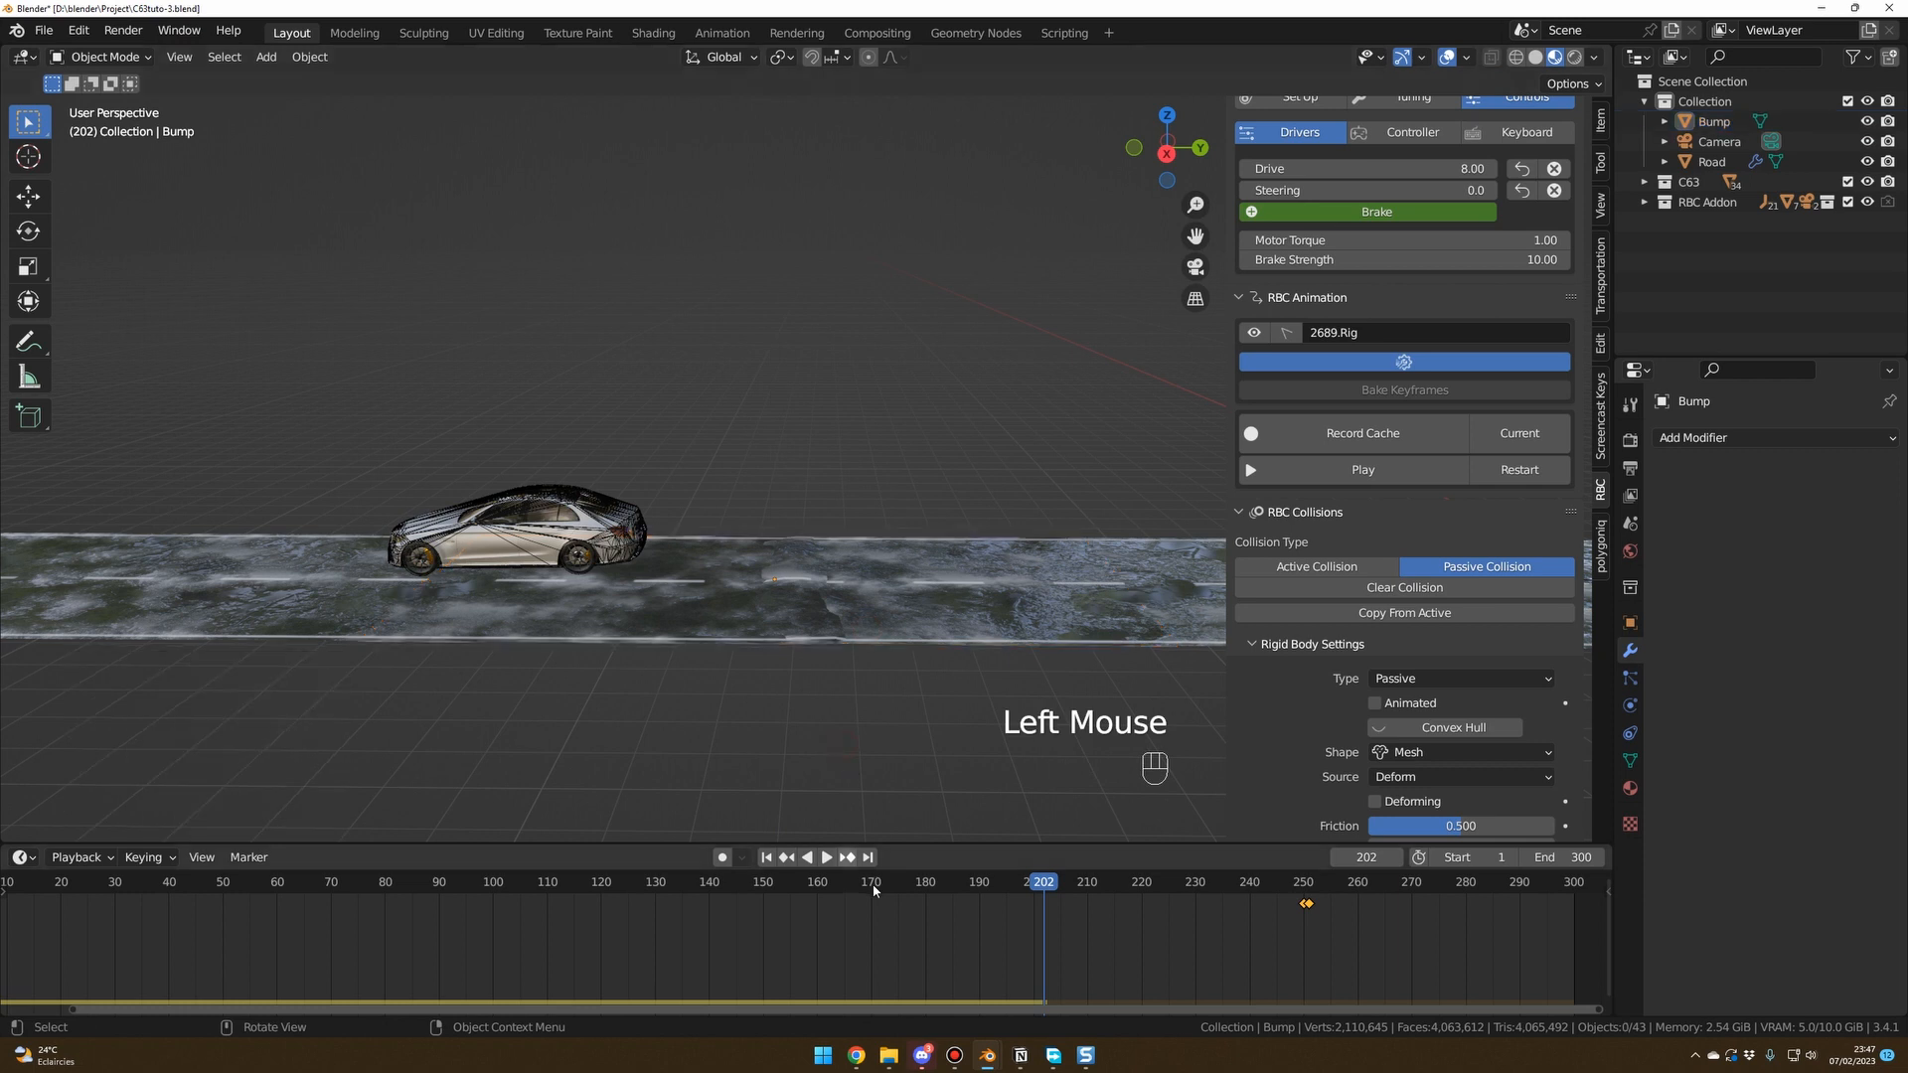
Replay the simulation from the start and check the car's reaction to the lowered bump from a low side view.
{"action": "left_click", "coordinate": [774, 857]}
{"action": "left_click", "coordinate": [826, 857]}
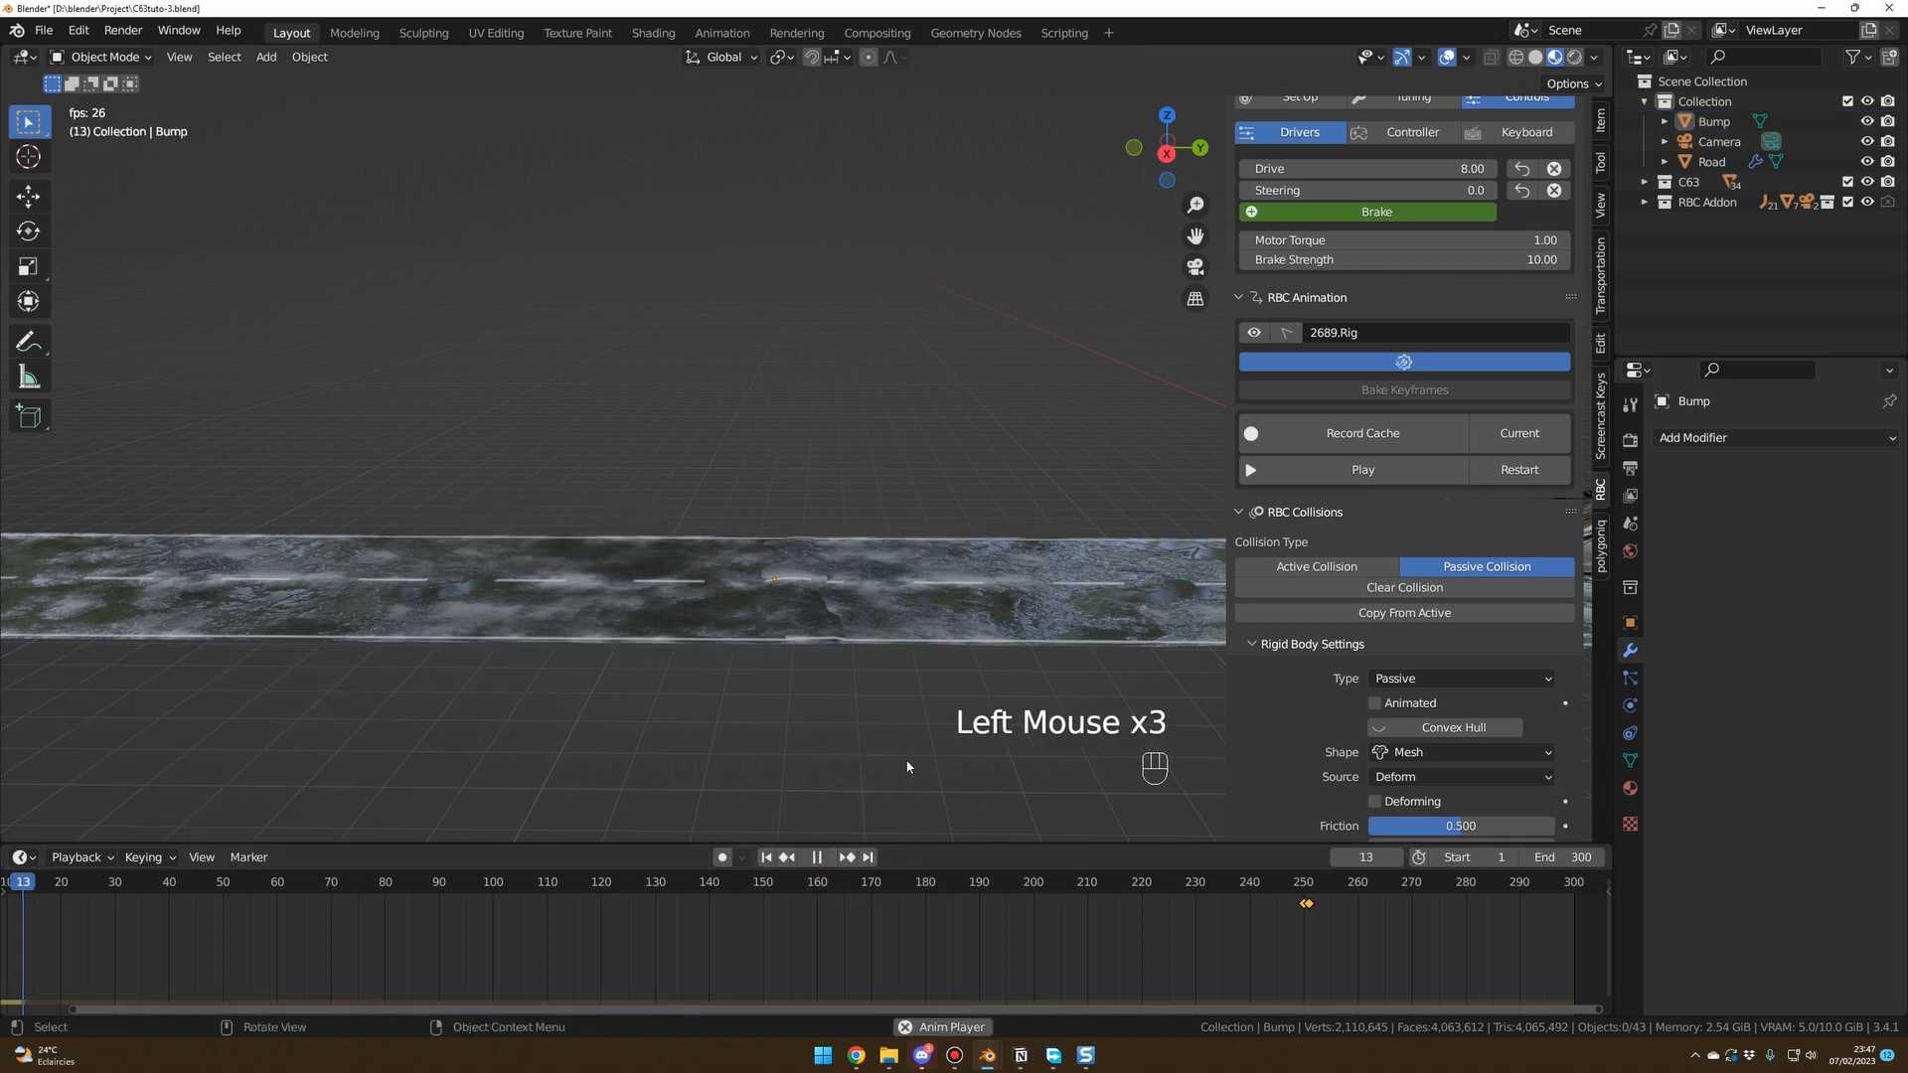
{"action": "middle_click_drag", "start_coordinate": [907, 766], "coordinate": [907, 747]}
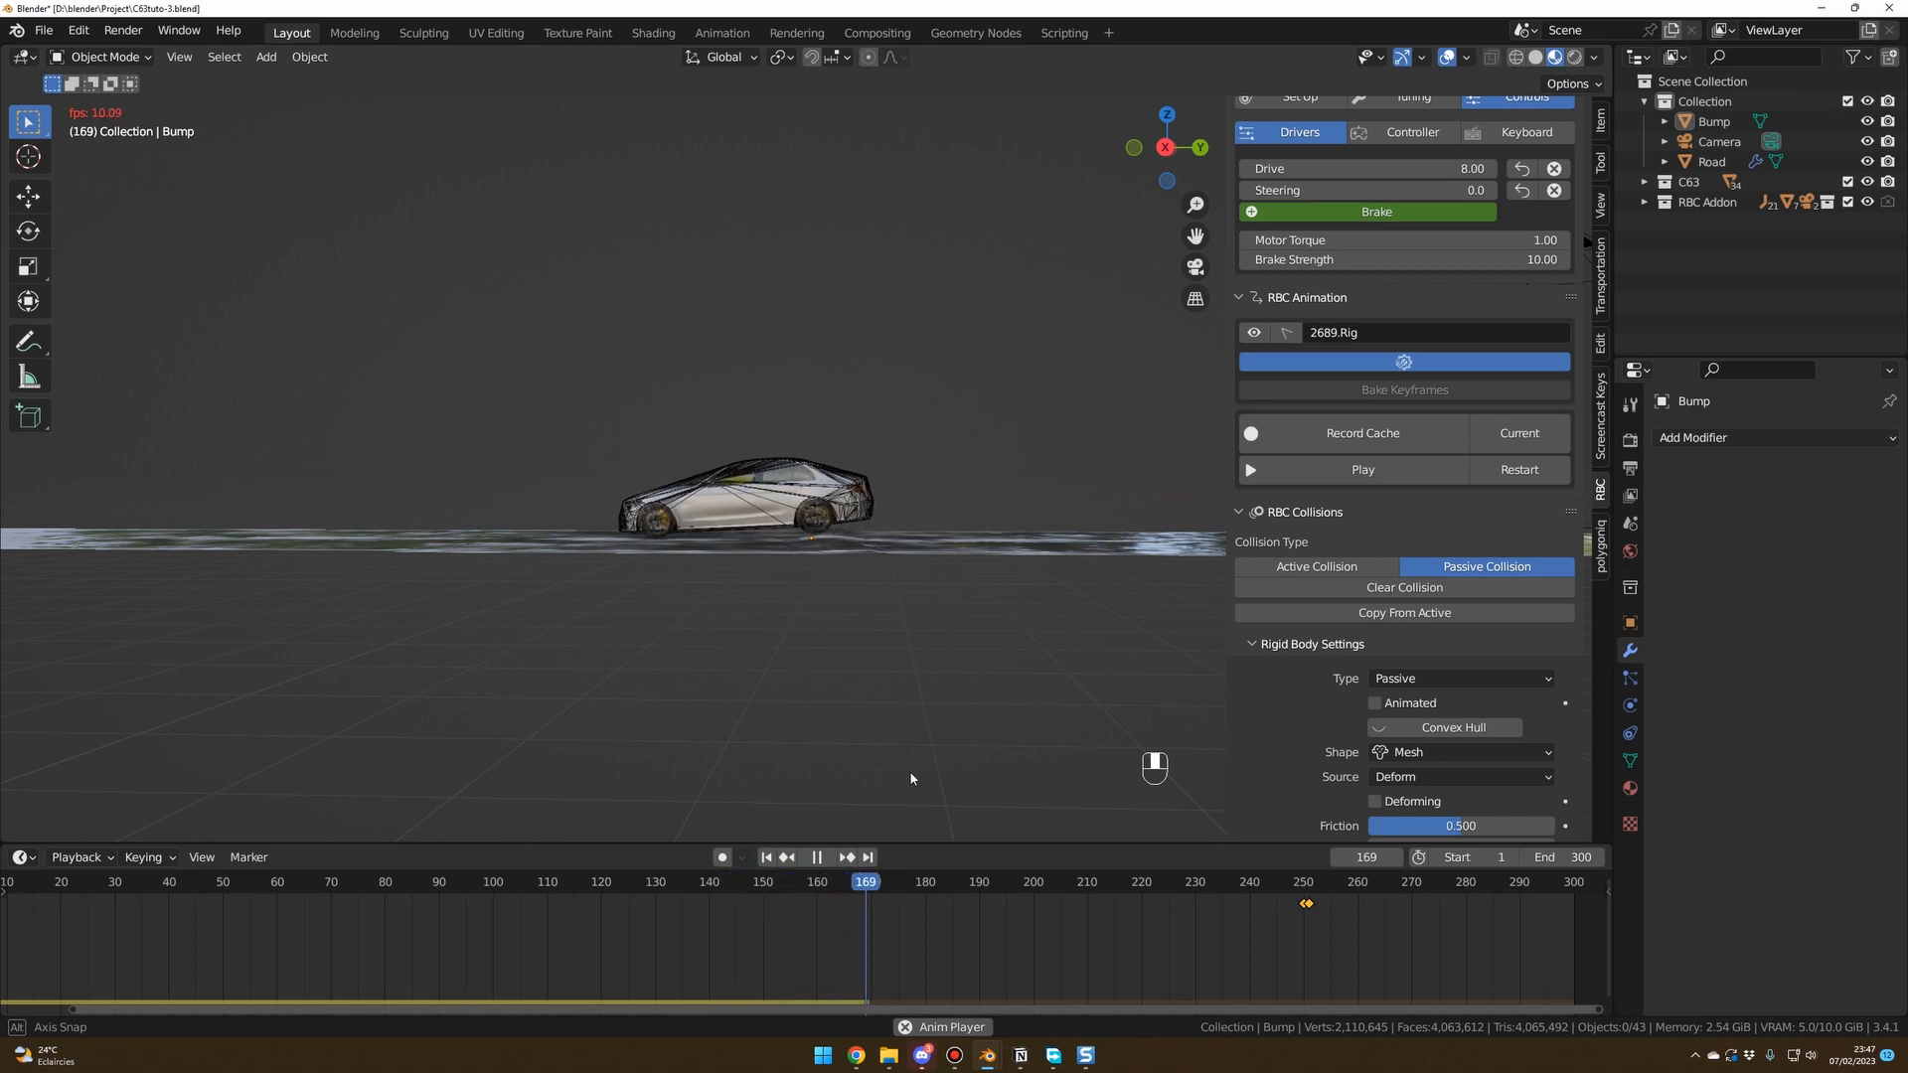
{"action": "key", "text": "space"}
{"action": "middle_click_drag", "start_coordinate": [909, 778], "coordinate": [854, 763]}
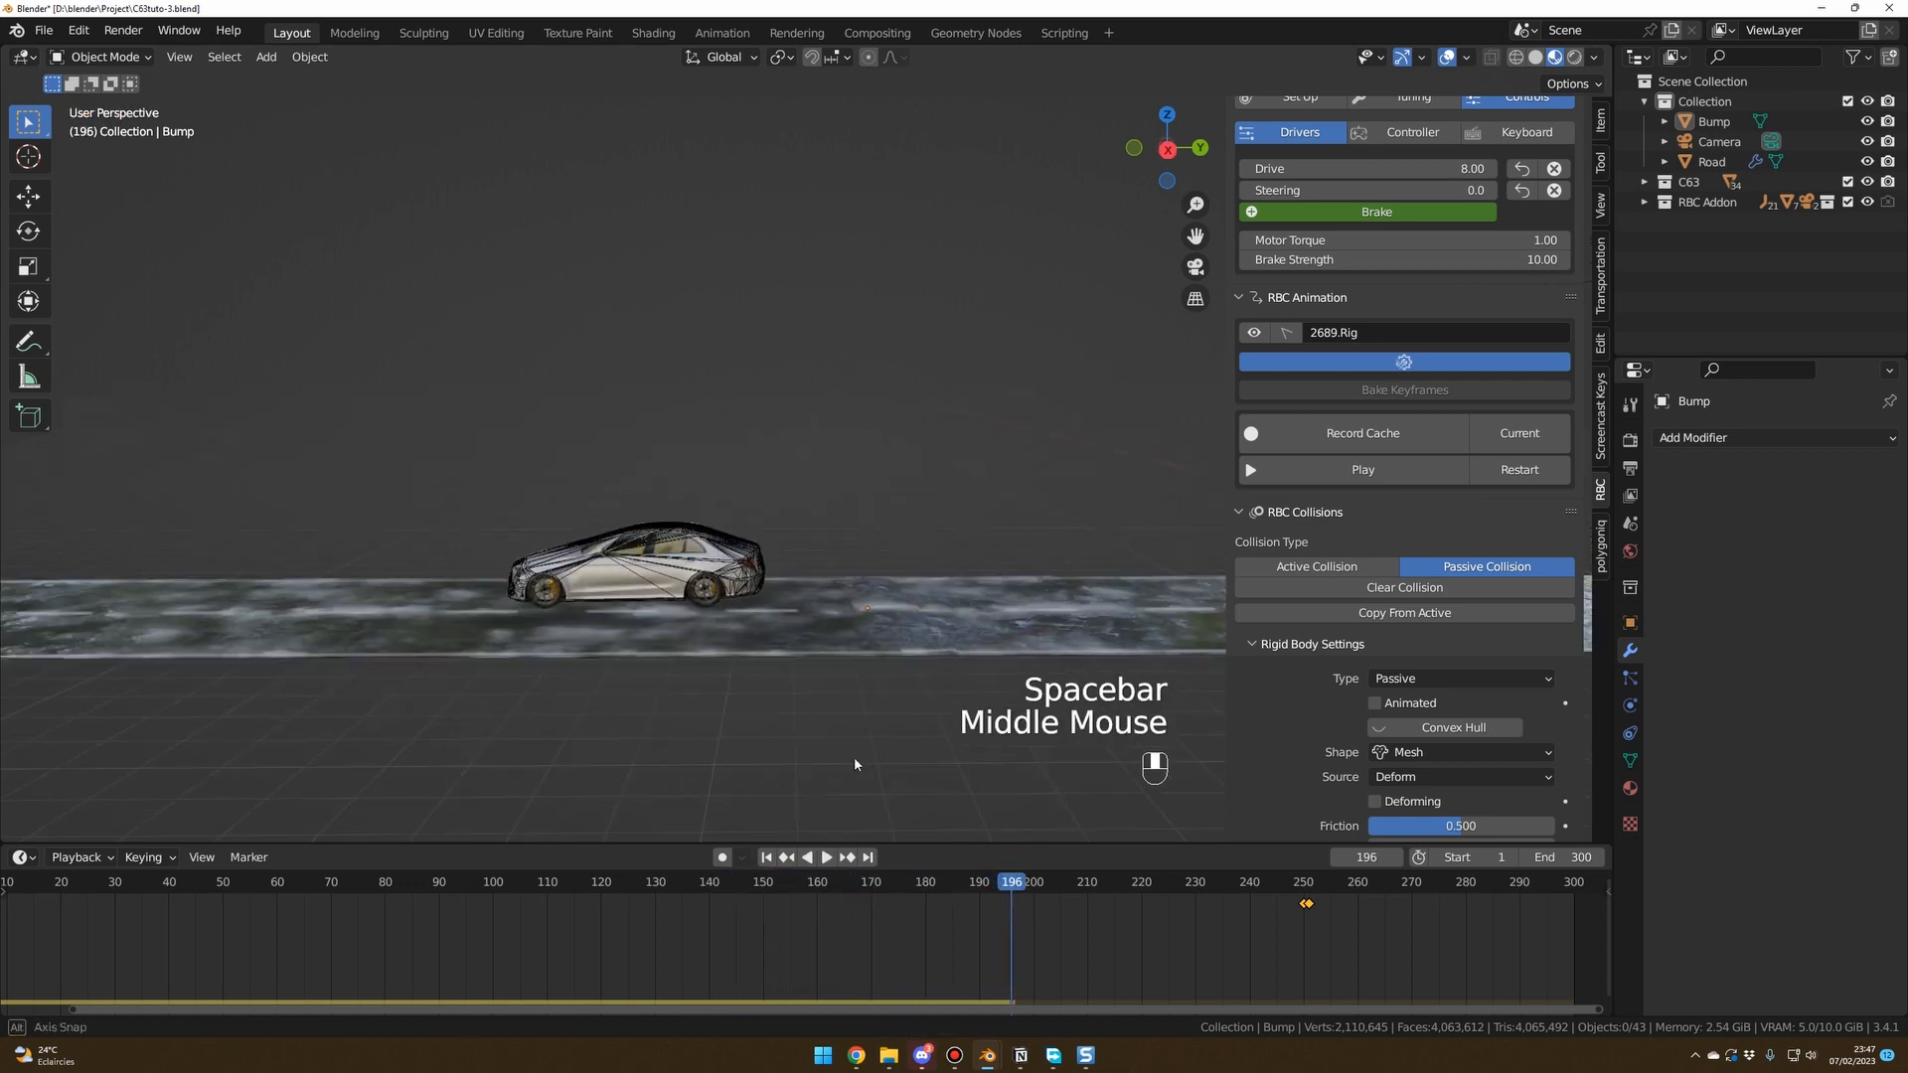
{"action": "scroll", "coordinate": [881, 779], "scroll_direction": "down", "scroll_amount": 2}
Record a new RBC animation cache of the car's run from the first frame.
{"action": "left_click", "coordinate": [1405, 443]}
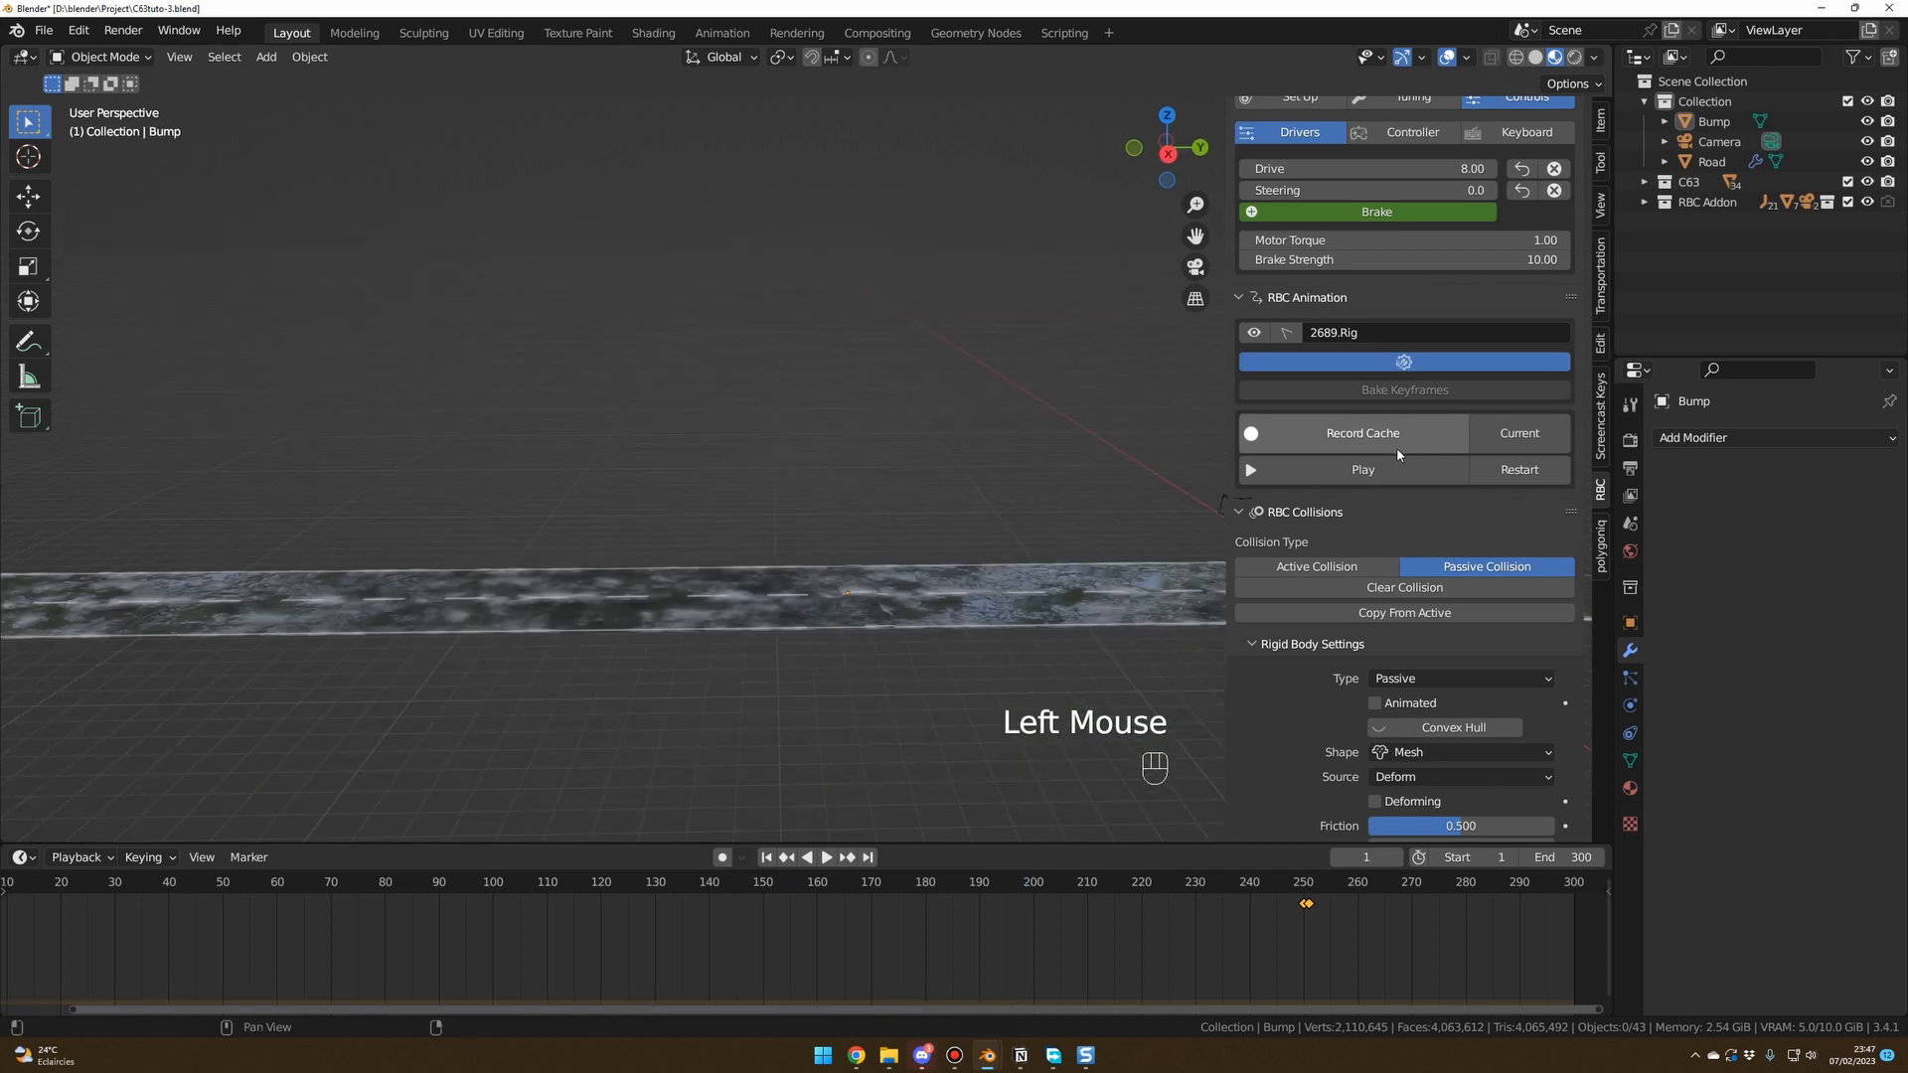
{"action": "left_click", "coordinate": [1373, 439]}
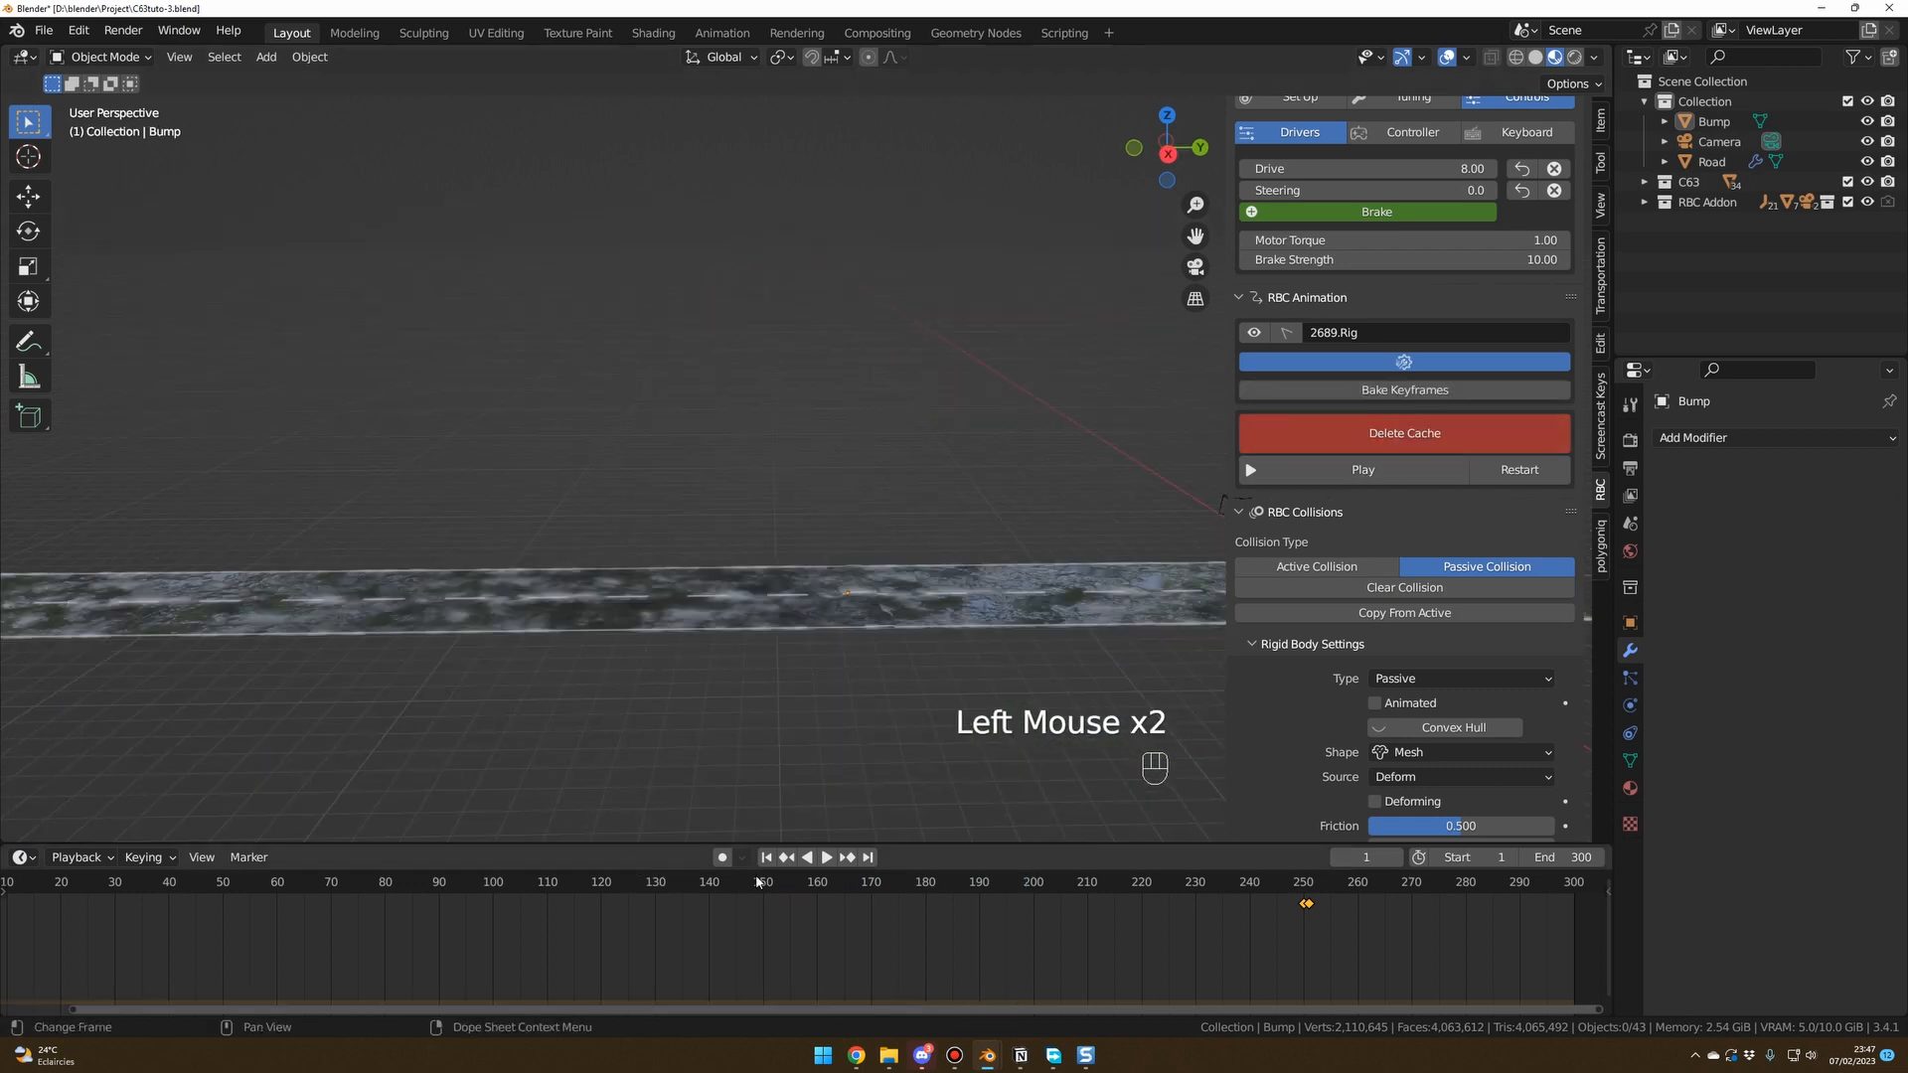
{"action": "left_click", "coordinate": [1388, 476]}
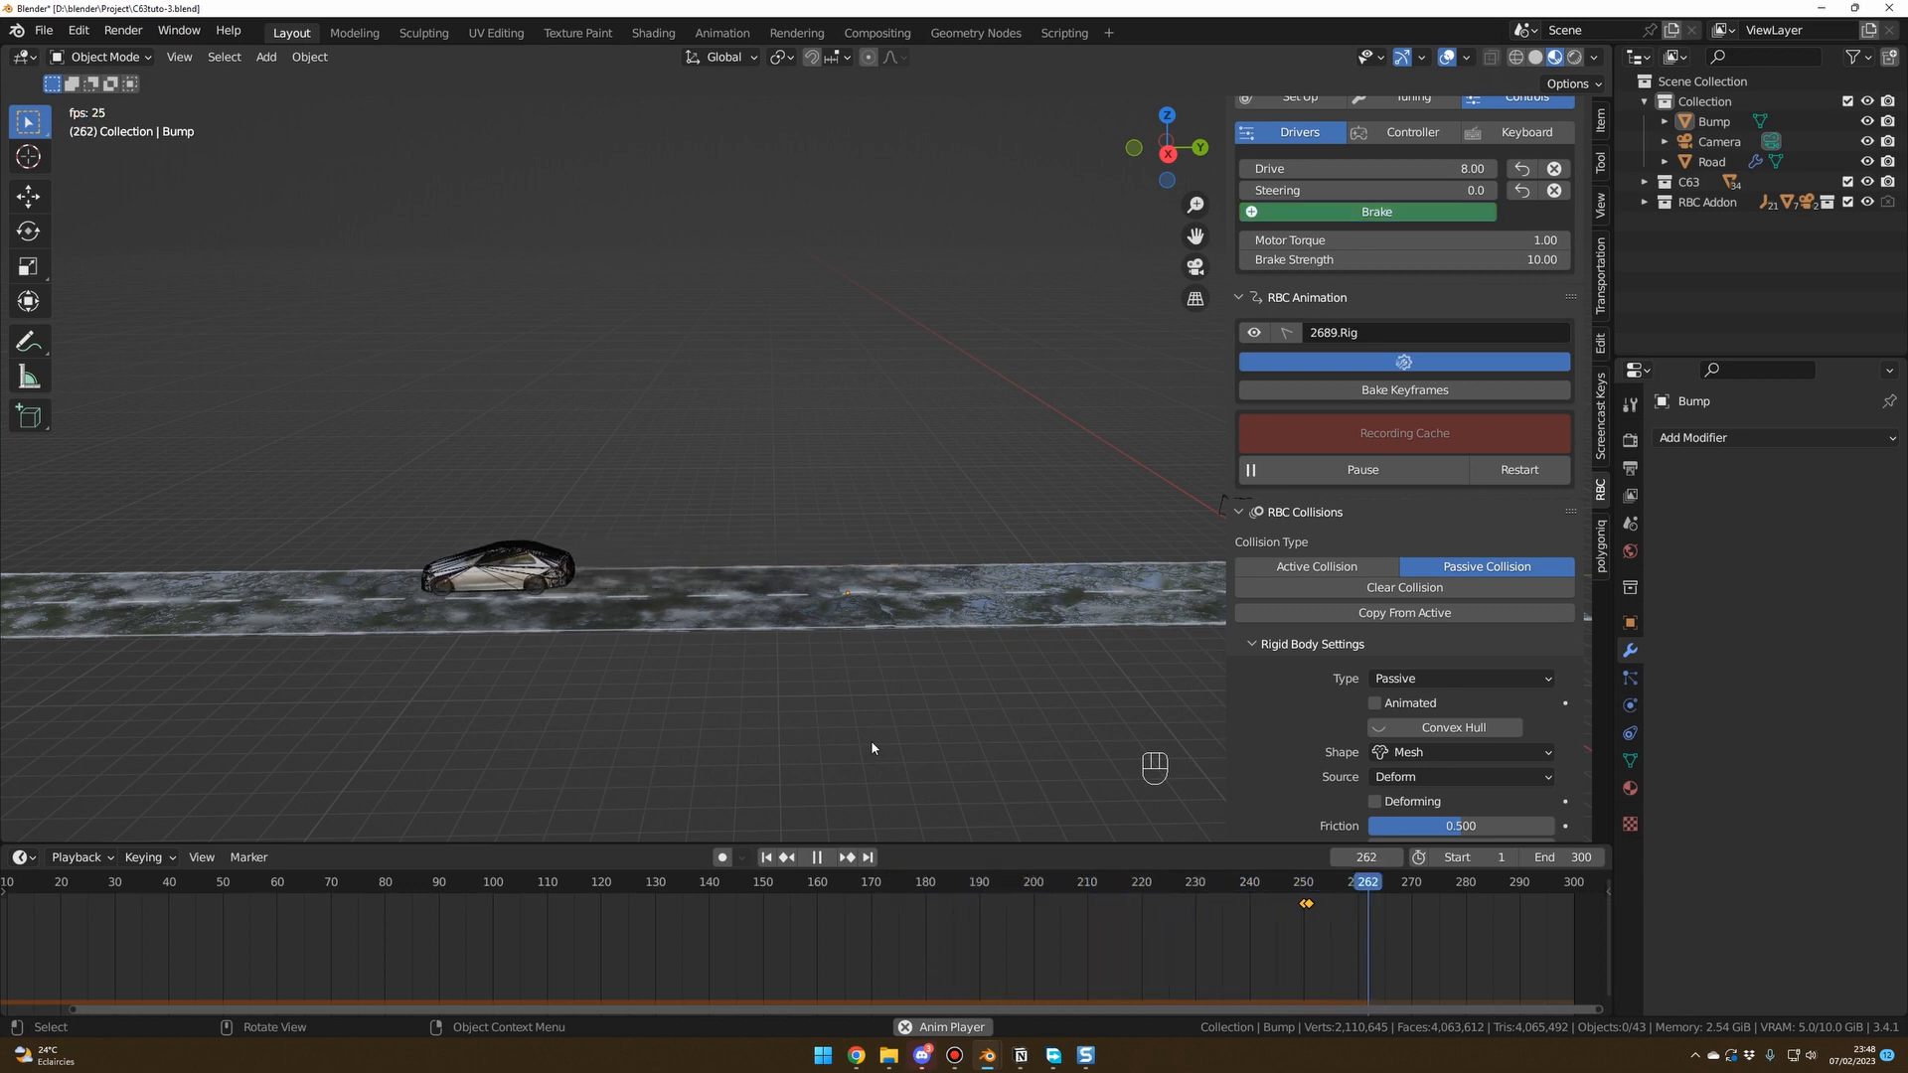
{"action": "left_click", "coordinate": [819, 859]}
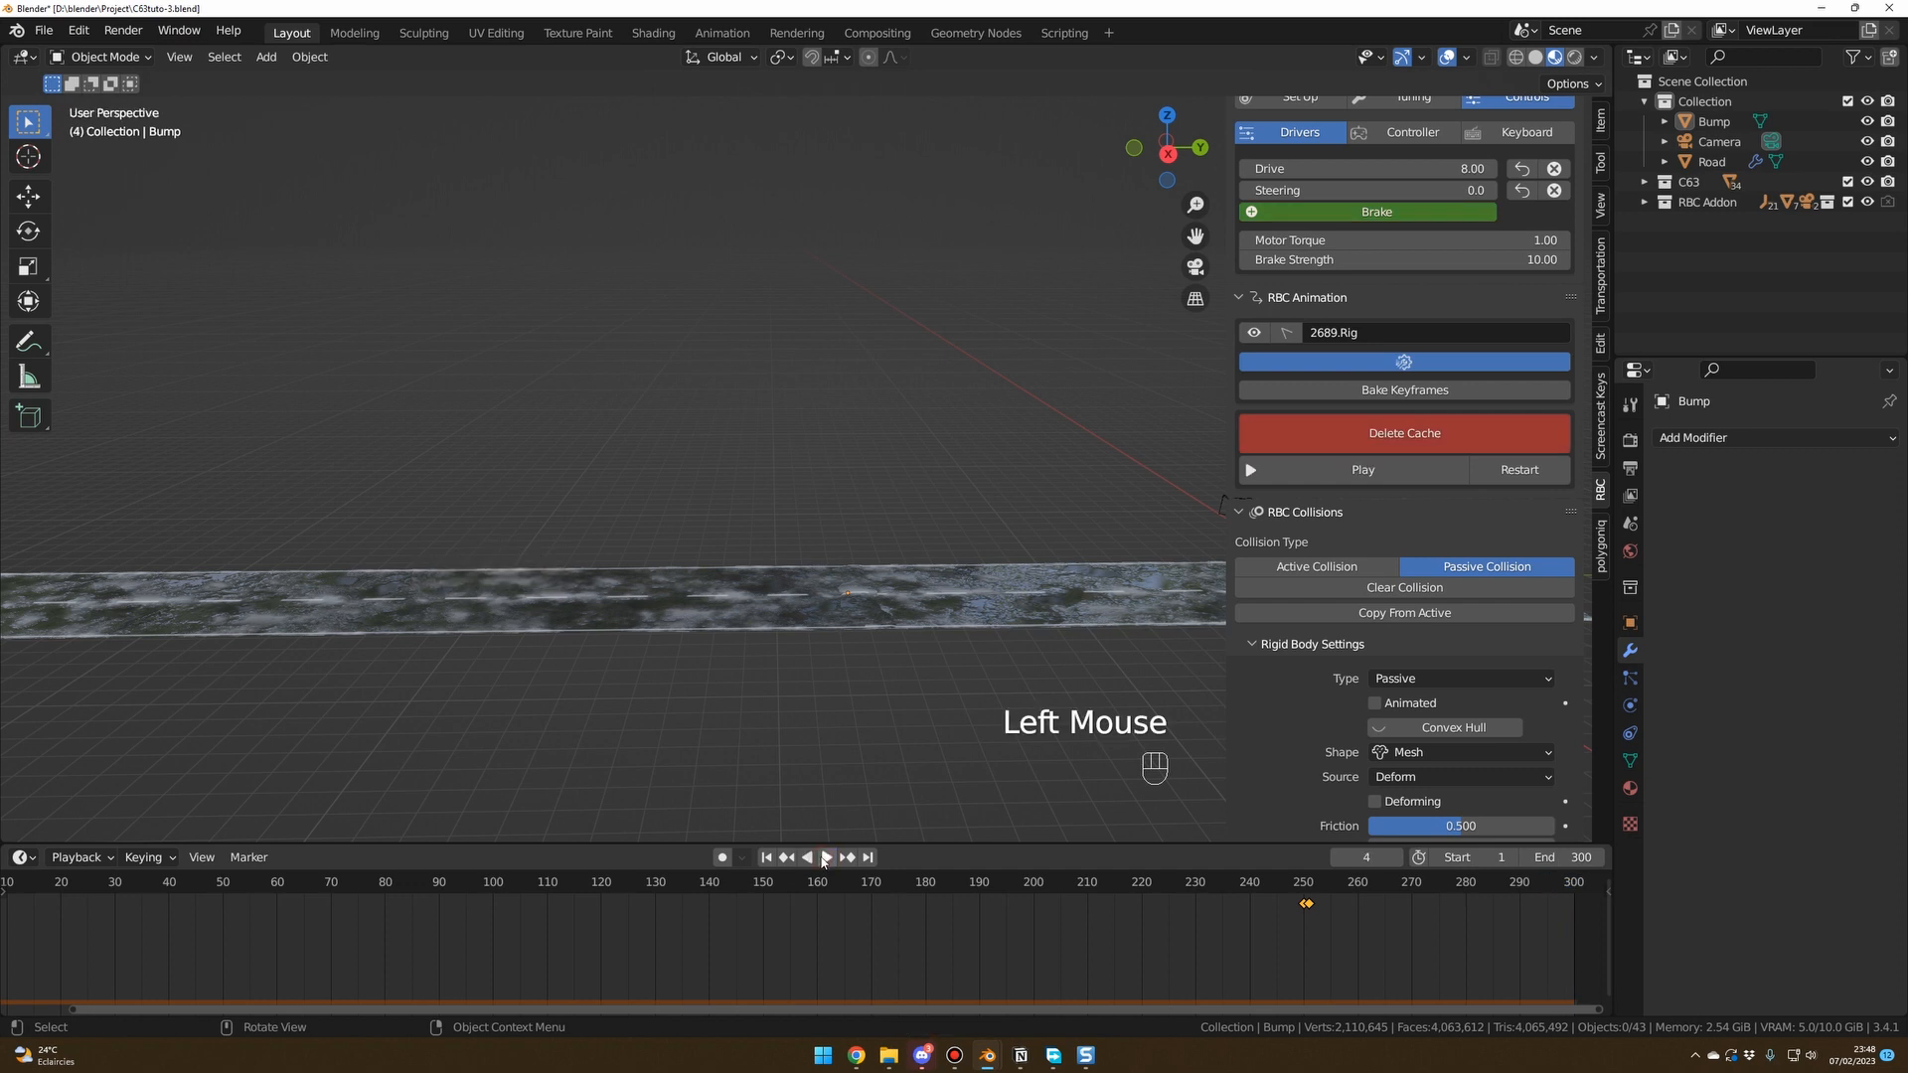
Play back the recorded animation and inspect the car's pass over the bump from a low side view.
{"action": "left_click", "coordinate": [1363, 469]}
{"action": "scroll", "coordinate": [1034, 675], "scroll_direction": "down", "scroll_amount": 2}
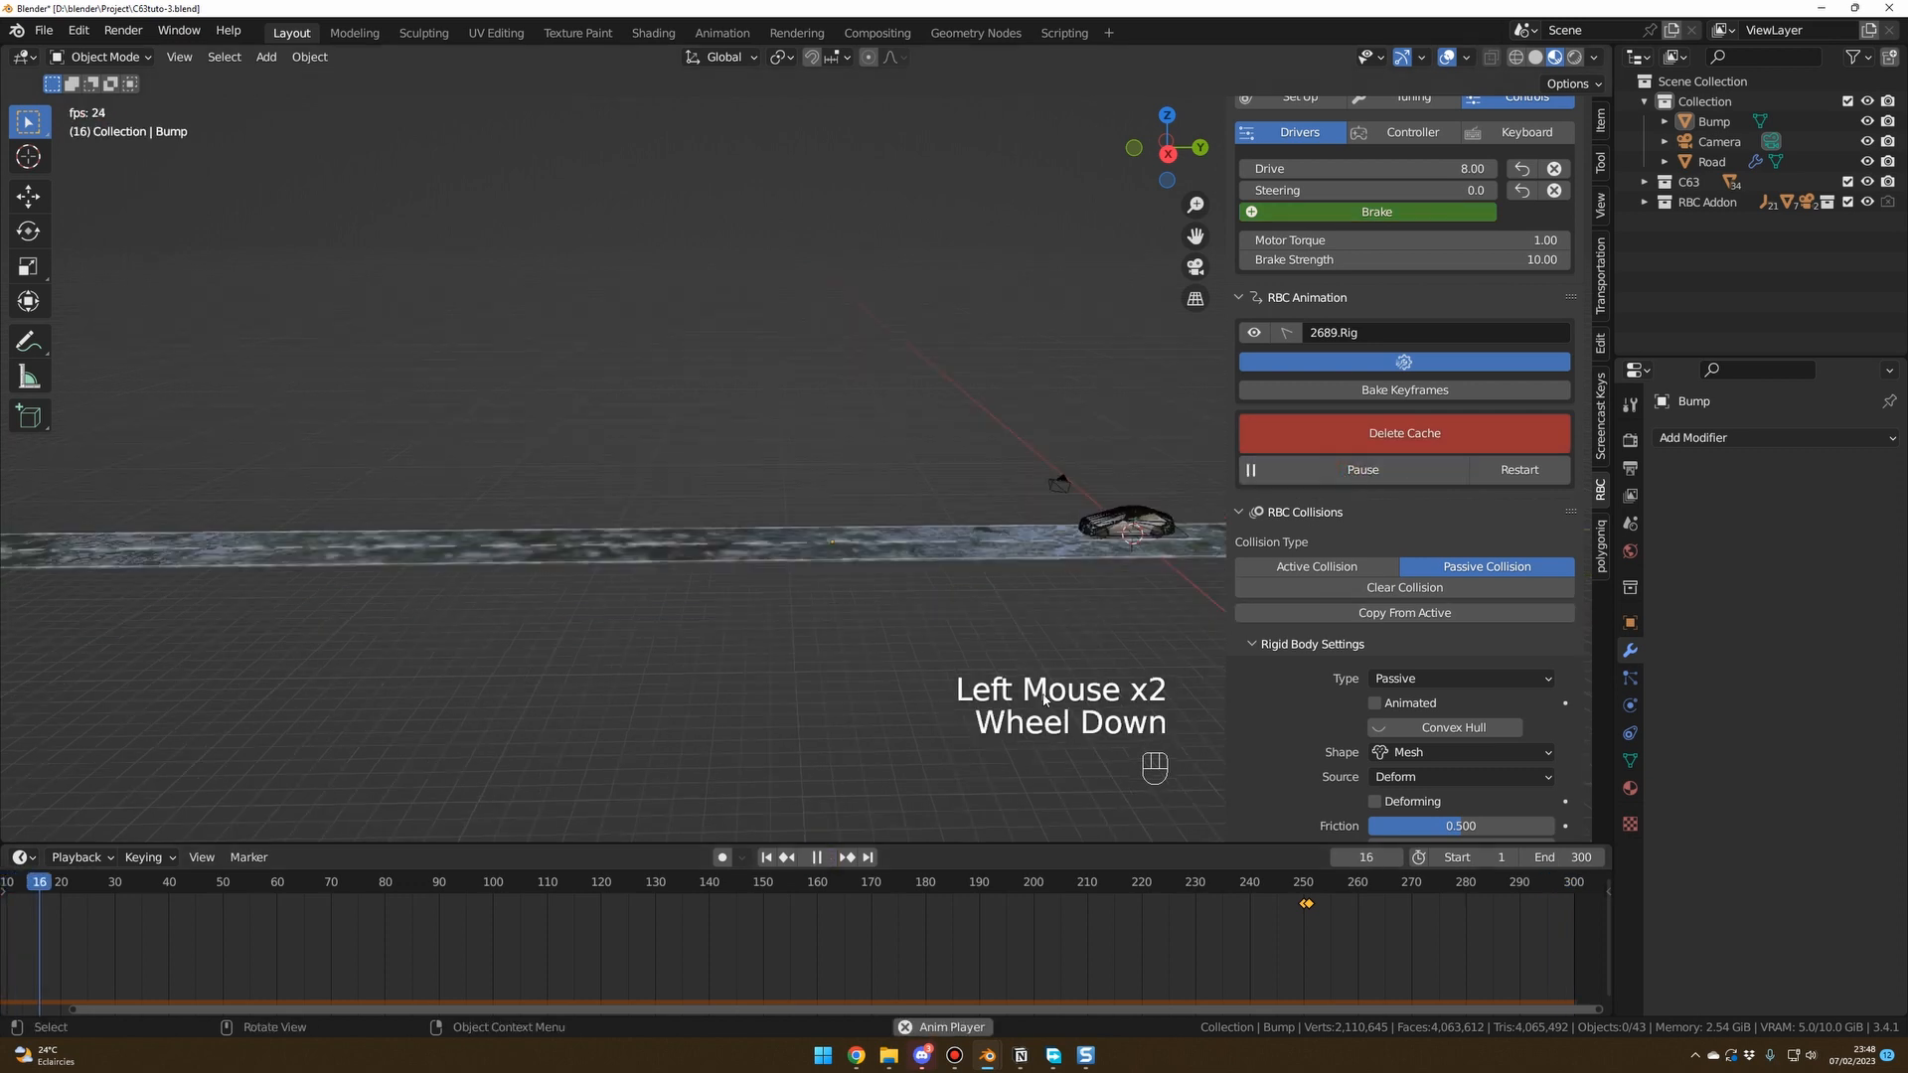
{"action": "mouse_move", "coordinate": [1033, 686]}
{"action": "middle_mouse_down"}
{"action": "mouse_move", "coordinate": [1050, 707]}
{"action": "mouse_move", "coordinate": [1013, 660]}
{"action": "middle_mouse_up"}
{"action": "scroll", "coordinate": [1048, 705], "scroll_direction": "up", "scroll_amount": 1}
{"action": "scroll", "coordinate": [1021, 686], "scroll_direction": "up", "scroll_amount": 2}
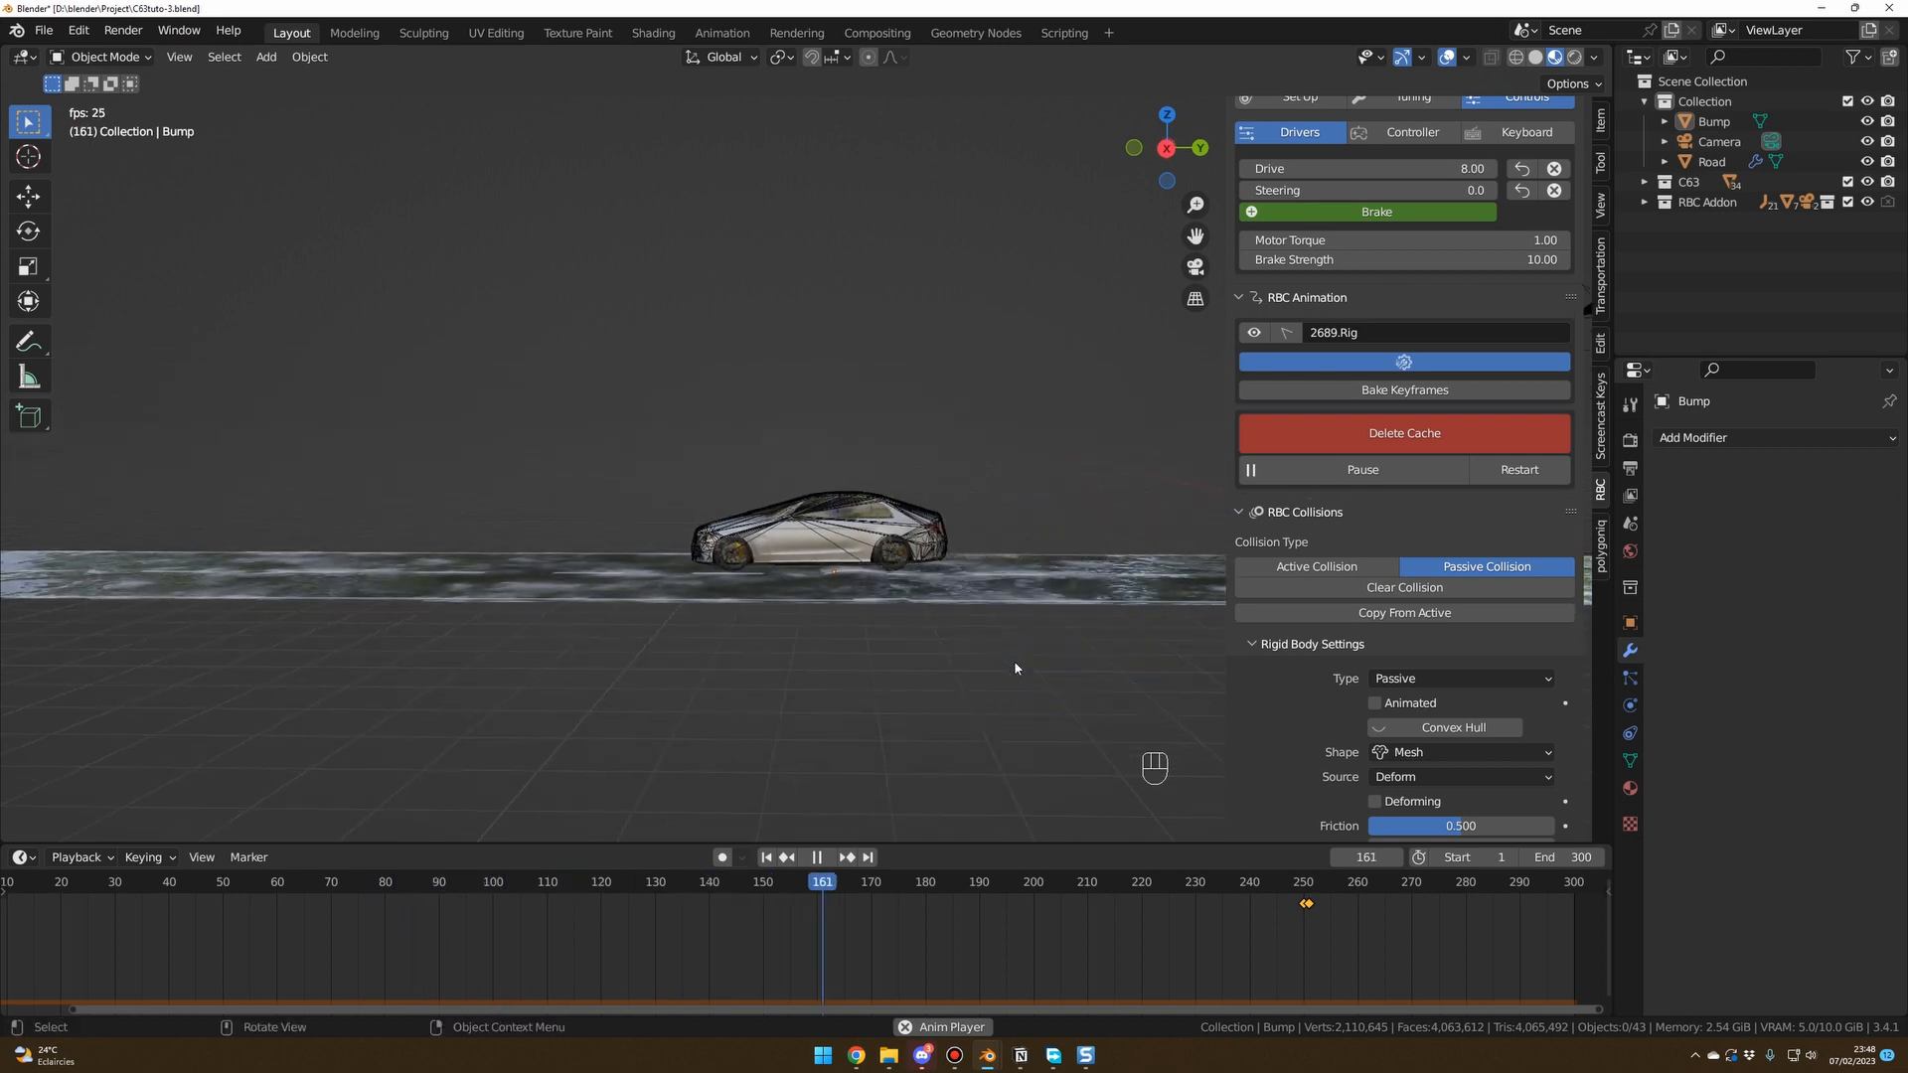
{"action": "key", "text": "space"}
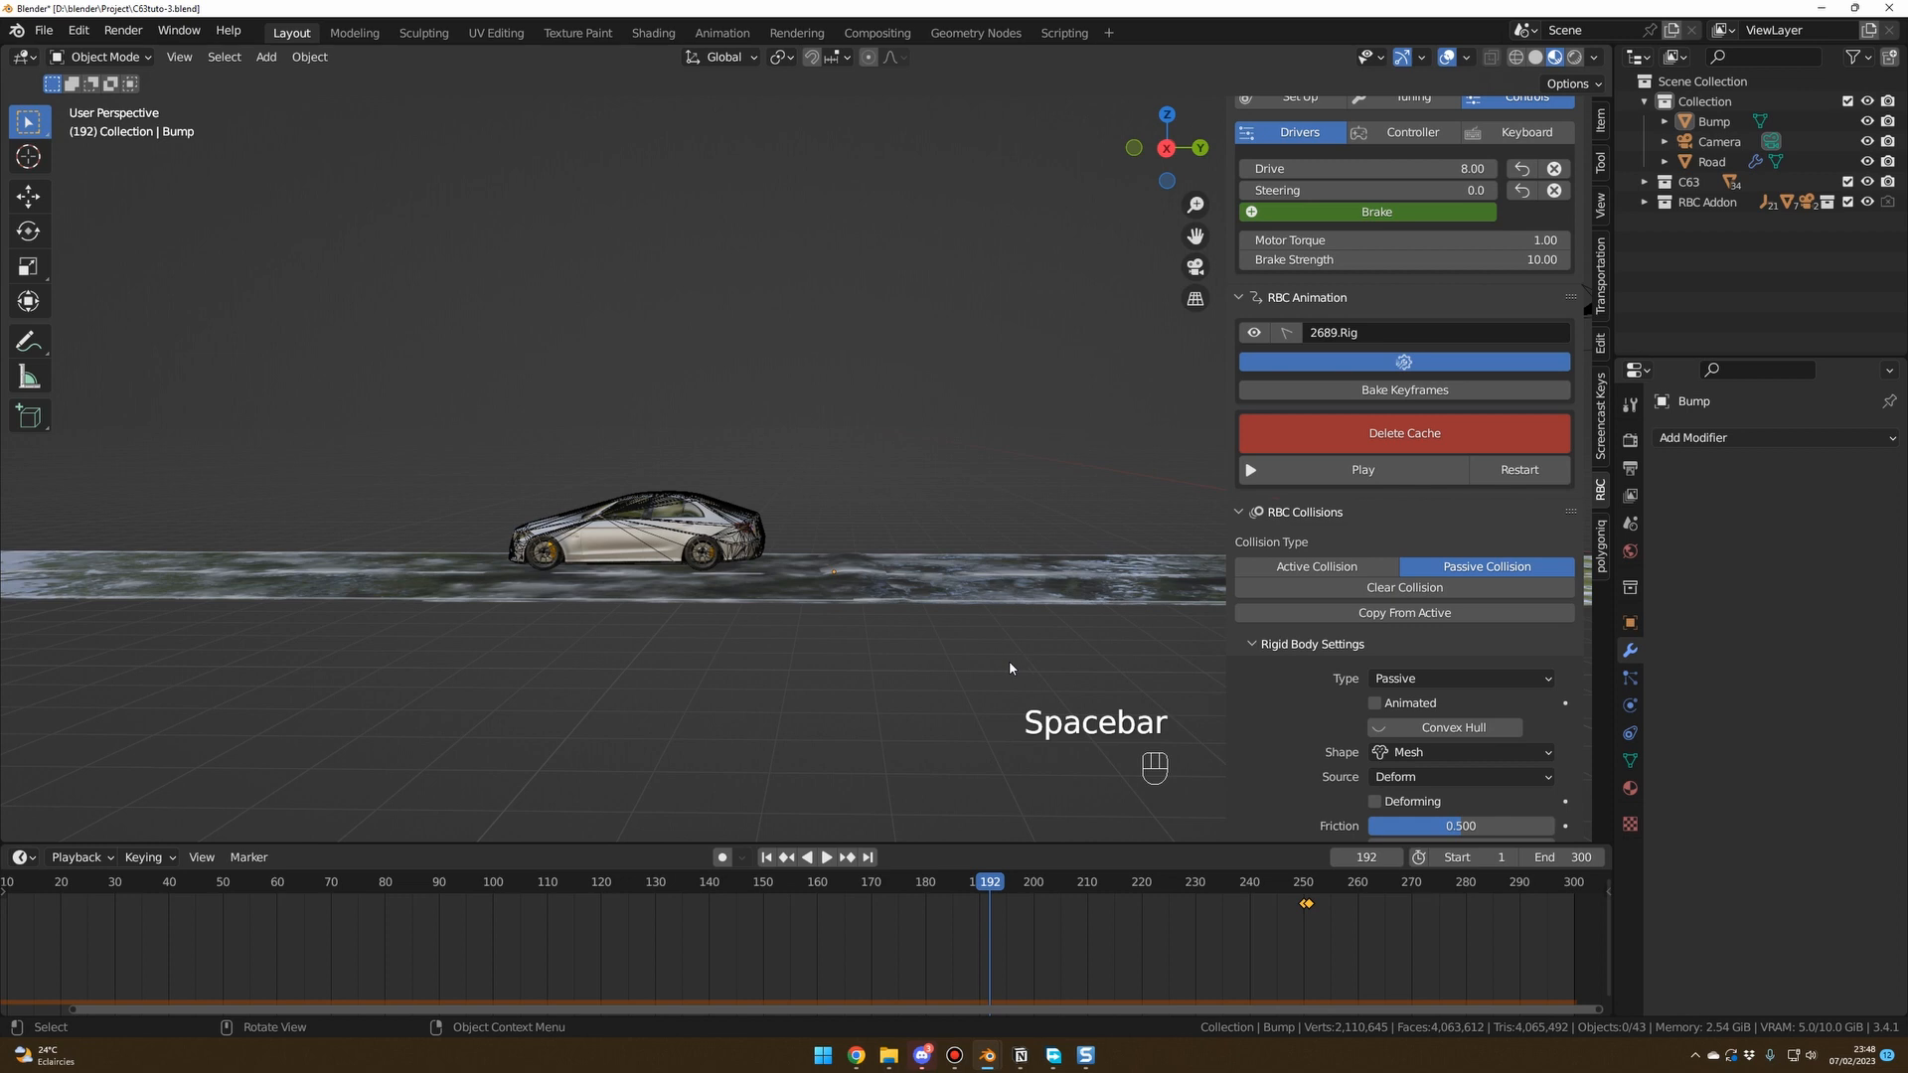
Delete the flat surplus mesh on the Bump plane's +Y side, before the bump, in top view.
{"action": "middle_click_drag", "start_coordinate": [1011, 680], "coordinate": [608, 512]}
{"action": "left_click", "coordinate": [879, 636]}
{"action": "left_click", "coordinate": [867, 644]}
{"action": "key", "text": "KP_7"}
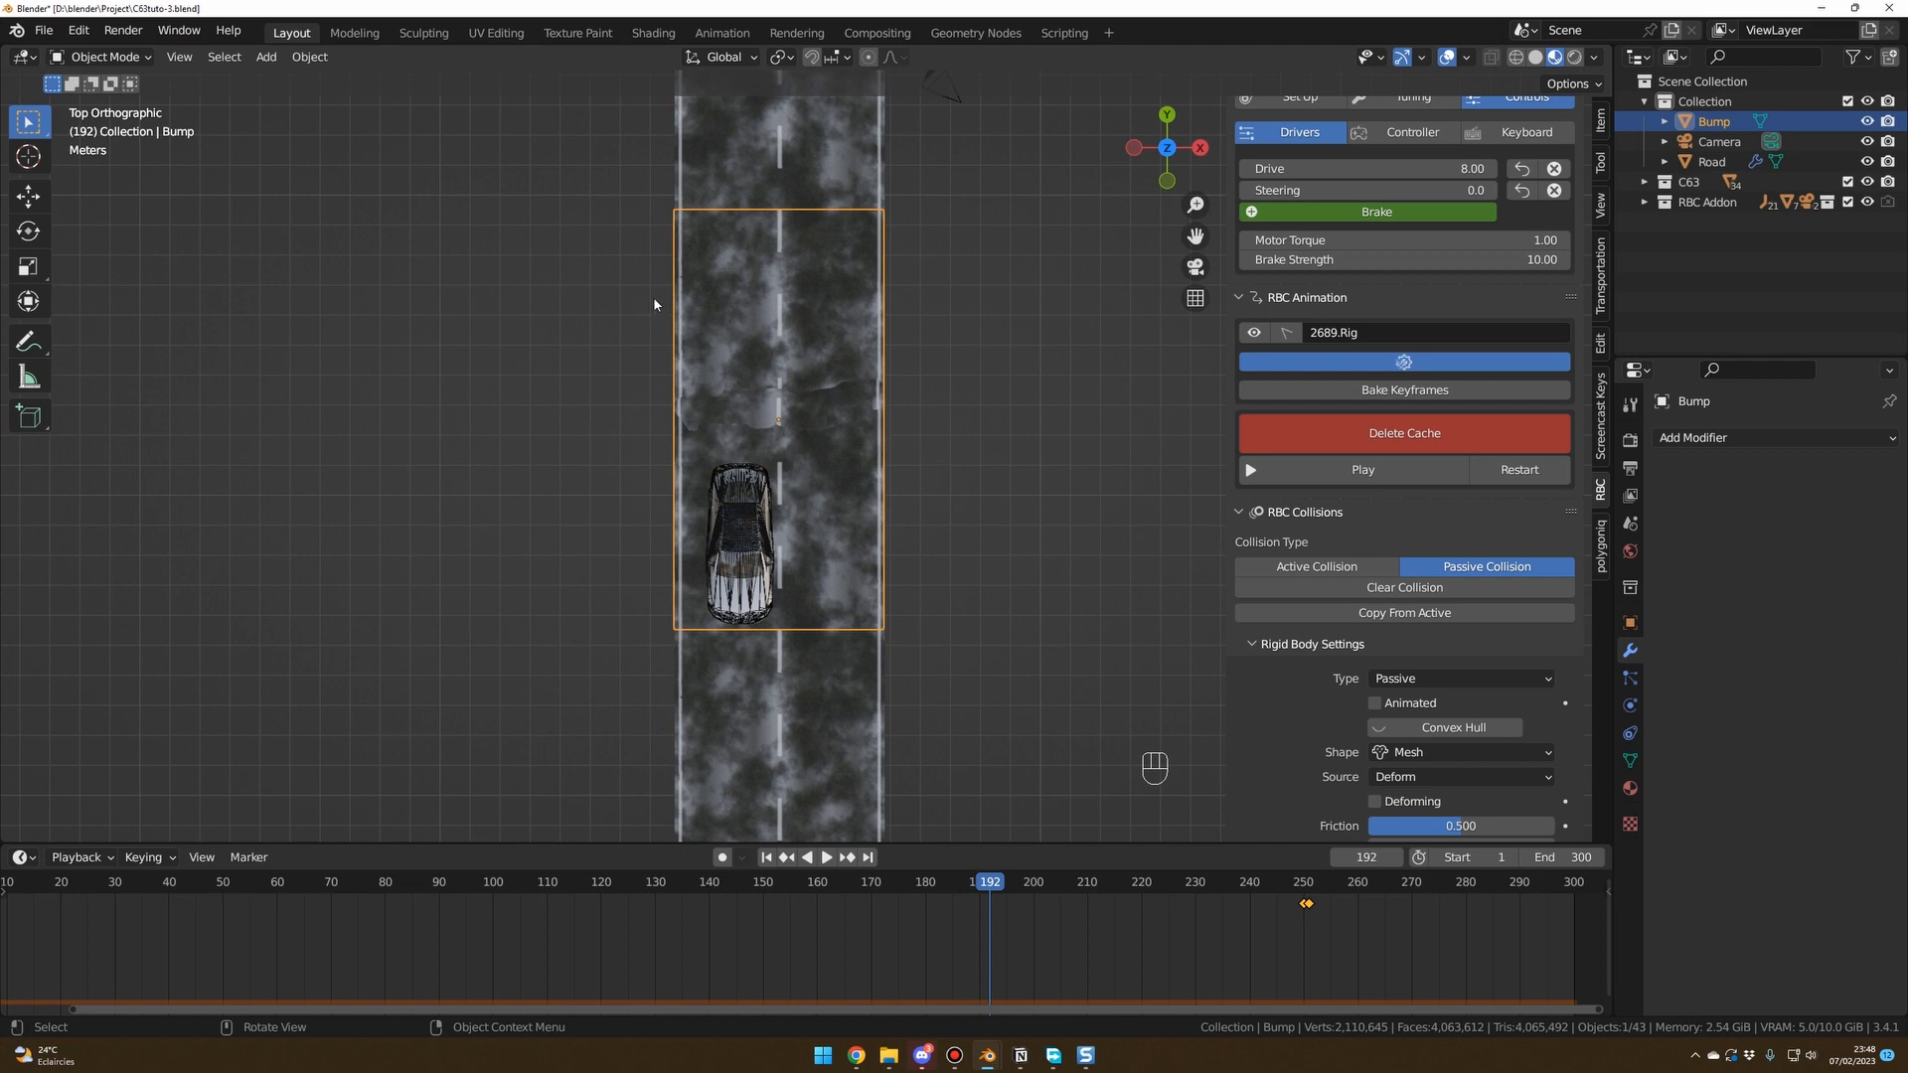
{"action": "key", "text": "Tab"}
{"action": "left_click_drag", "start_coordinate": [589, 150], "coordinate": [1028, 336]}
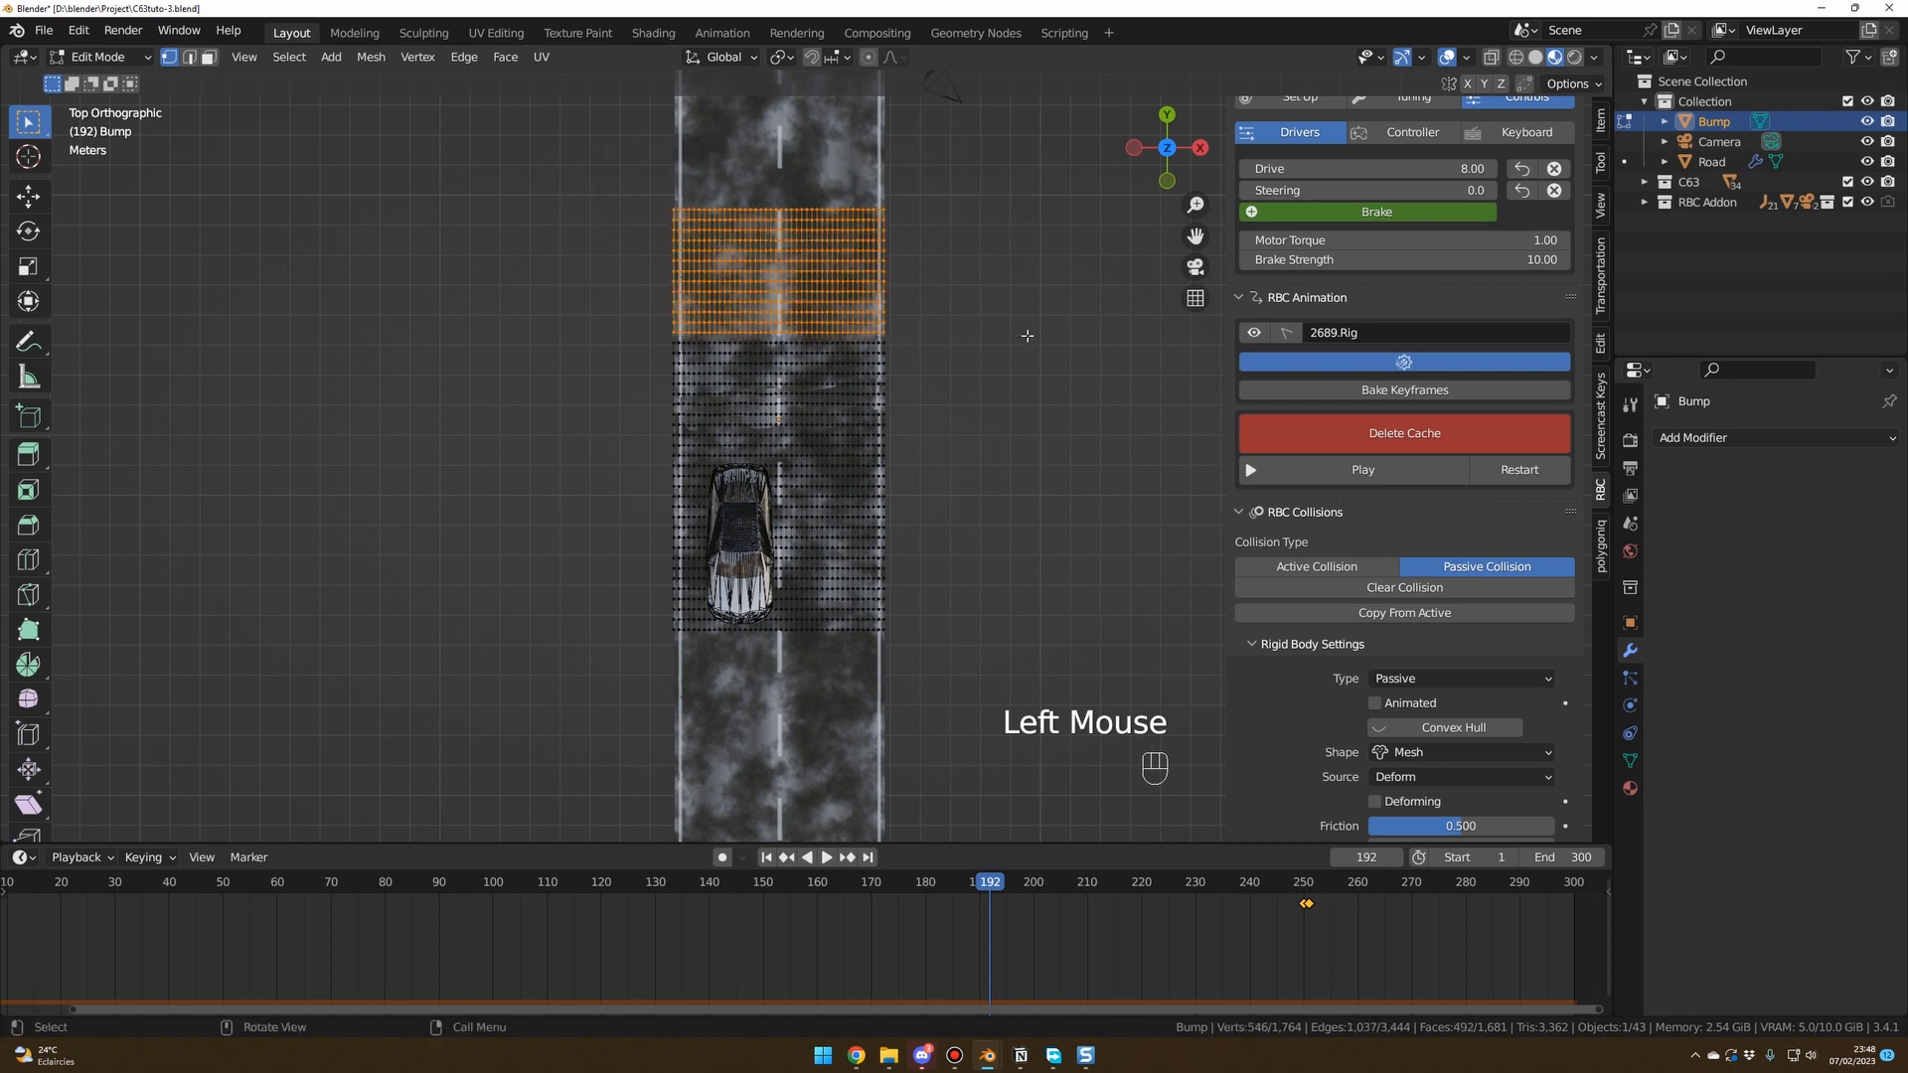
{"action": "key", "text": "Delete"}
{"action": "left_click", "coordinate": [1028, 337]}
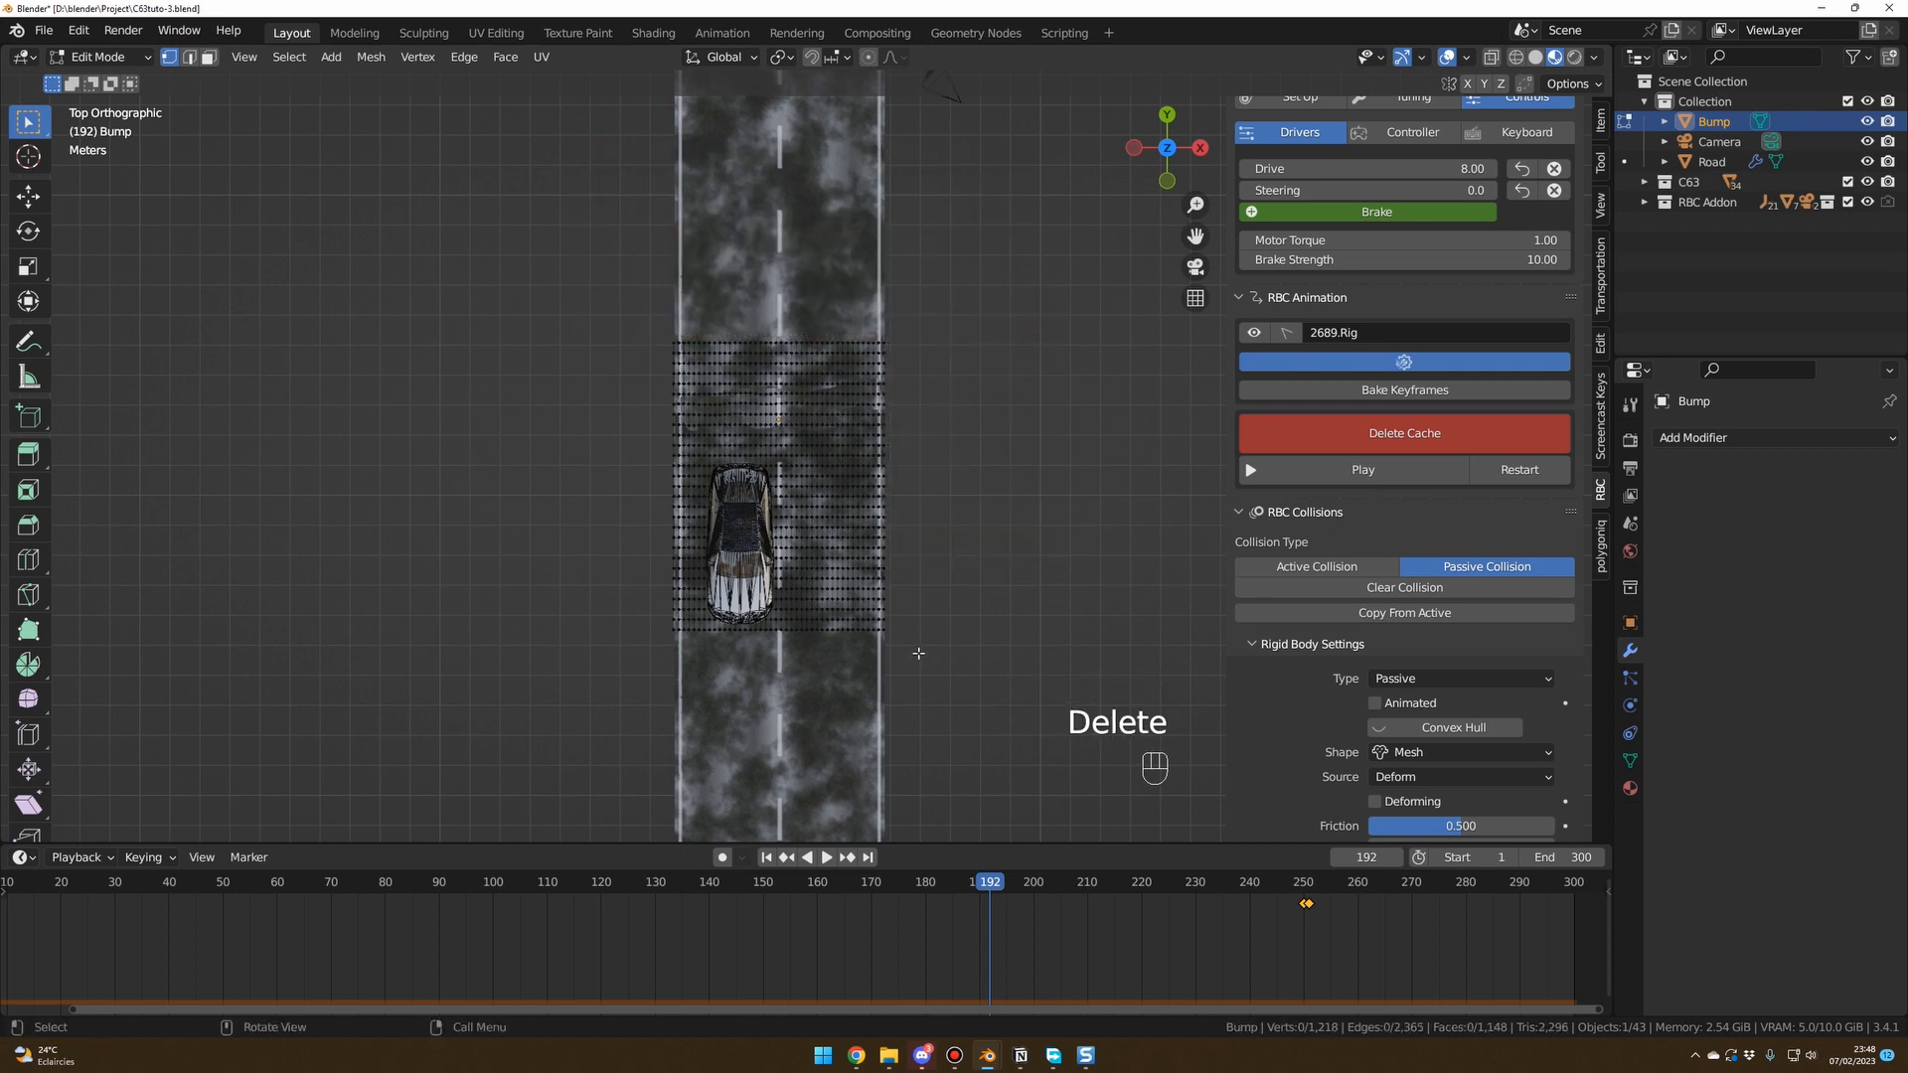
Delete the flat surplus mesh on the Bump plane's -Y side, keeping only the section around the bump.
{"action": "left_click_drag", "start_coordinate": [966, 683], "coordinate": [649, 575]}
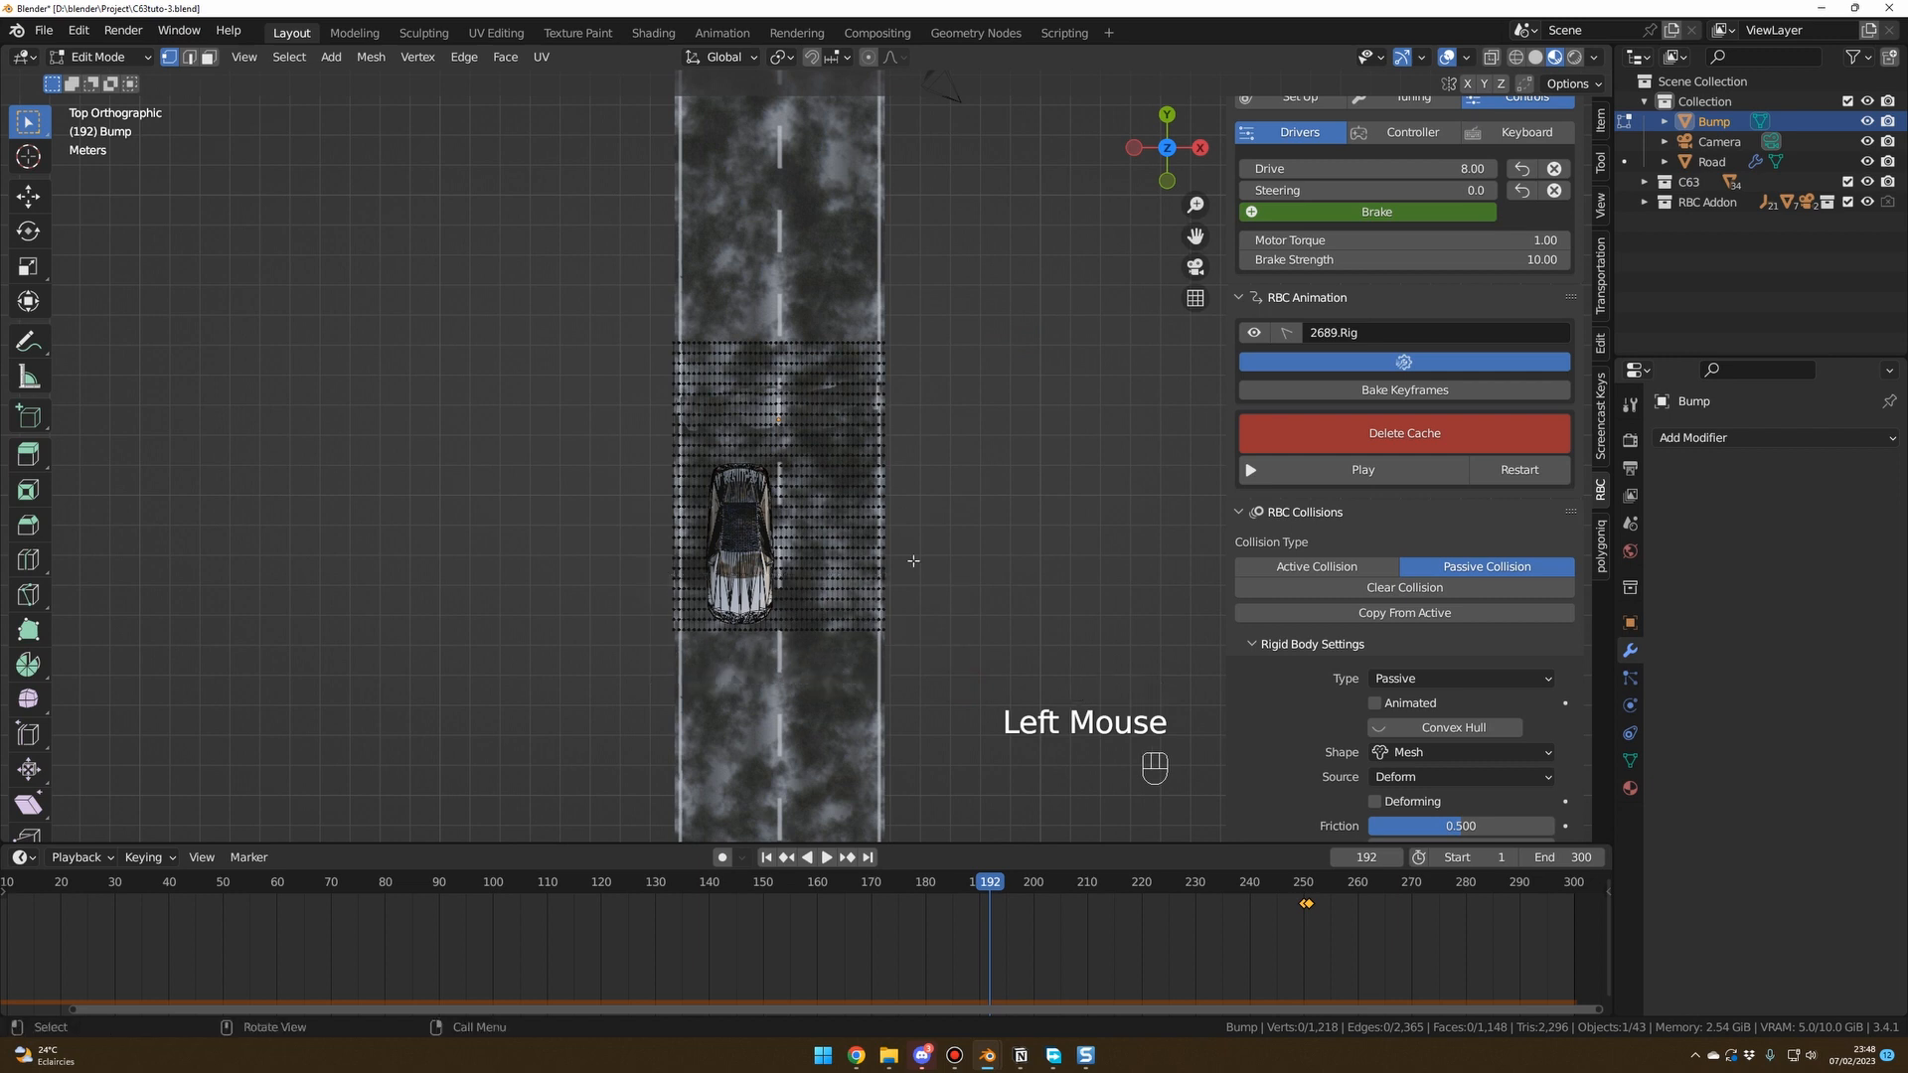
{"action": "scroll", "coordinate": [650, 574], "scroll_direction": "up", "scroll_amount": 2}
{"action": "middle_click_drag", "start_coordinate": [649, 574], "coordinate": [969, 538]}
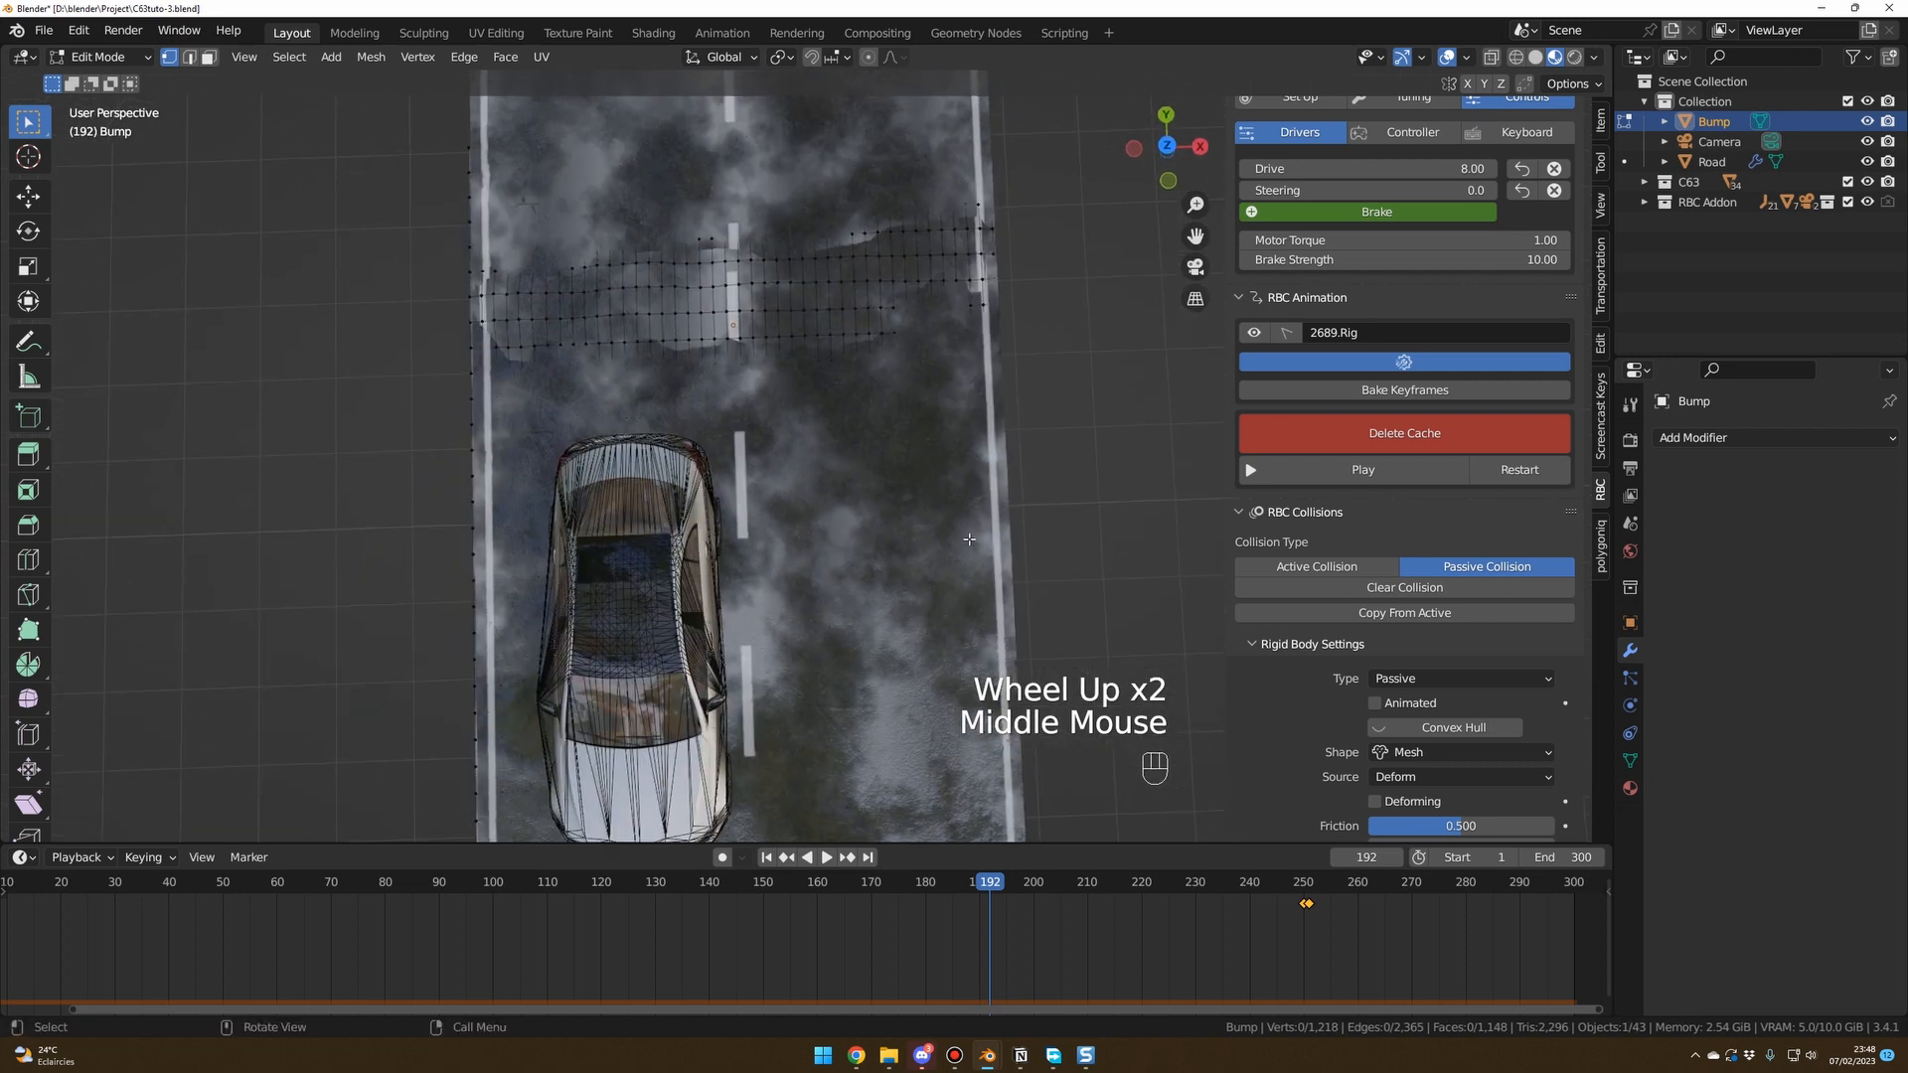
{"action": "key", "text": "KP_7"}
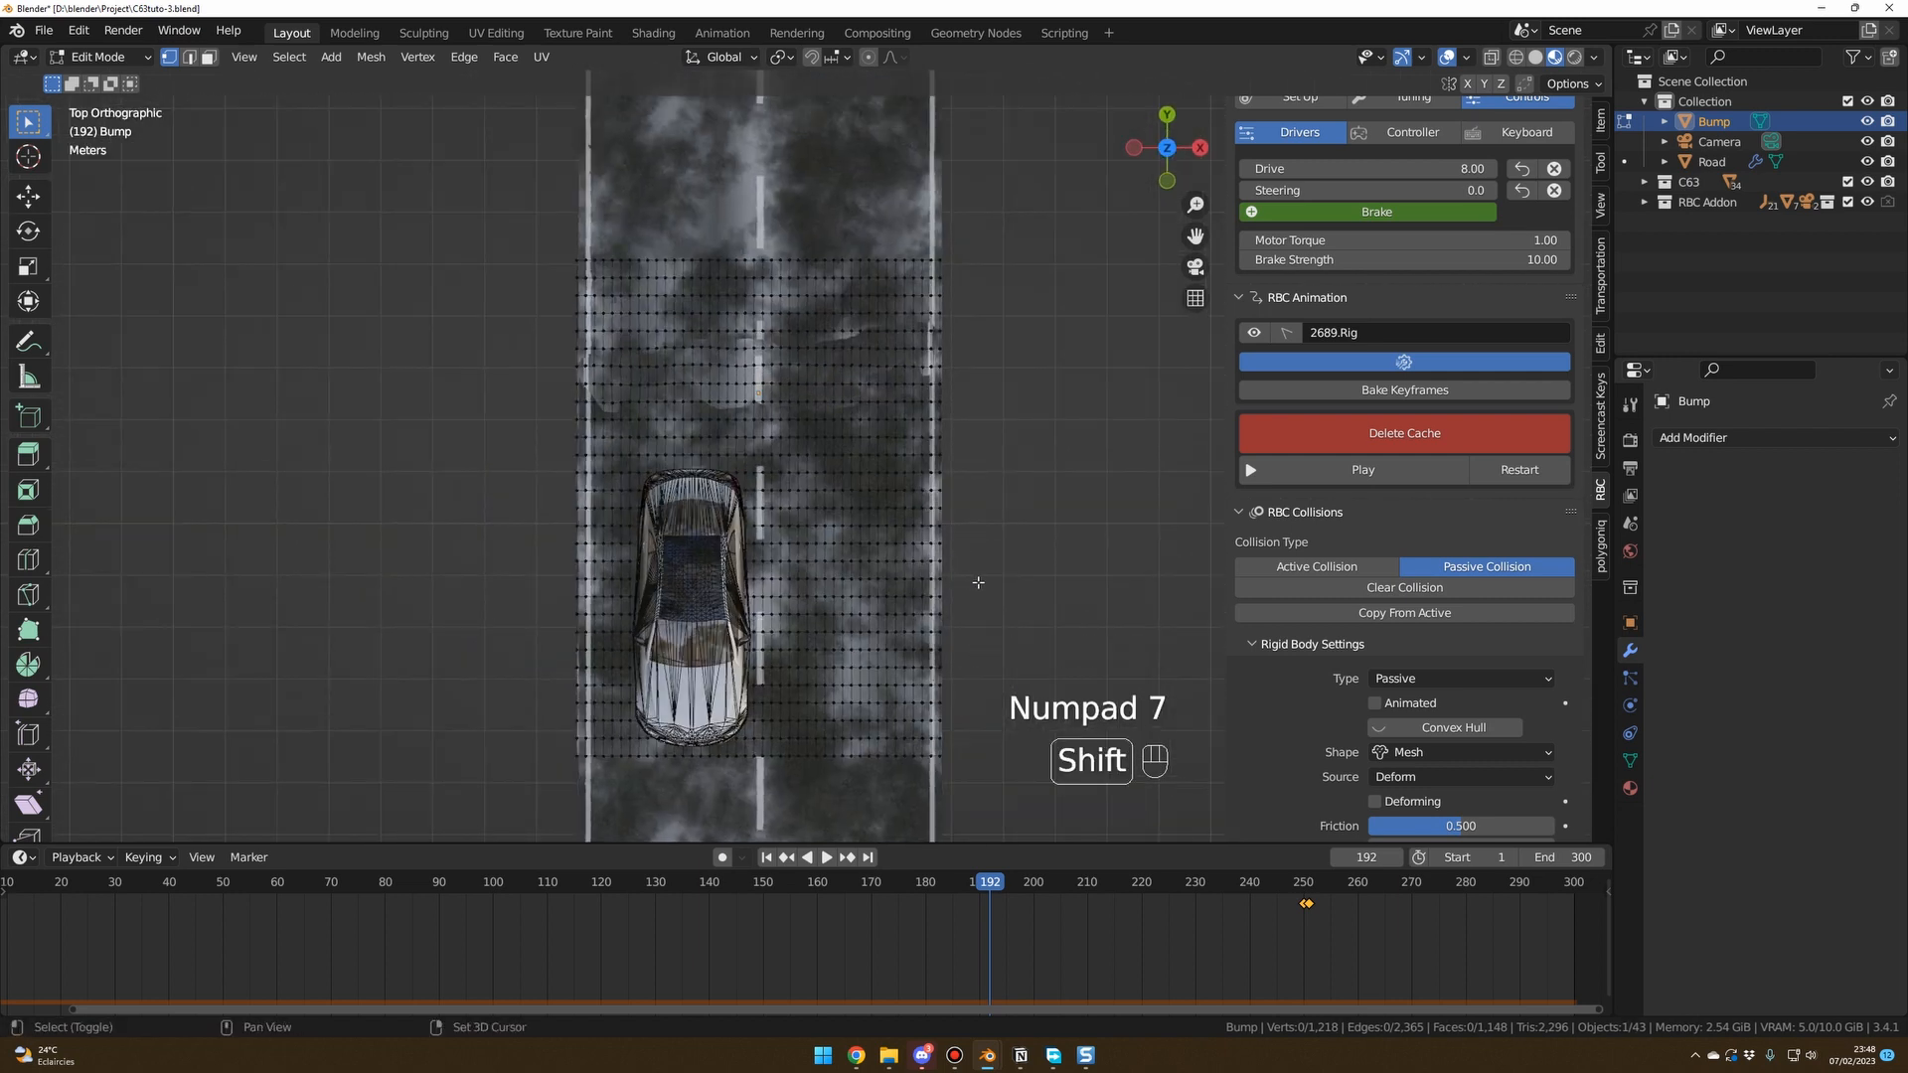
{"action": "scroll", "coordinate": [975, 580], "scroll_direction": "down", "scroll_amount": 1, "text": "shift"}
{"action": "middle_click_drag", "start_coordinate": [830, 348], "coordinate": [824, 342], "text": "shift"}
{"action": "middle_click_drag", "start_coordinate": [1090, 544], "coordinate": [1053, 429], "text": "shift"}
{"action": "left_click_drag", "start_coordinate": [992, 660], "coordinate": [396, 373]}
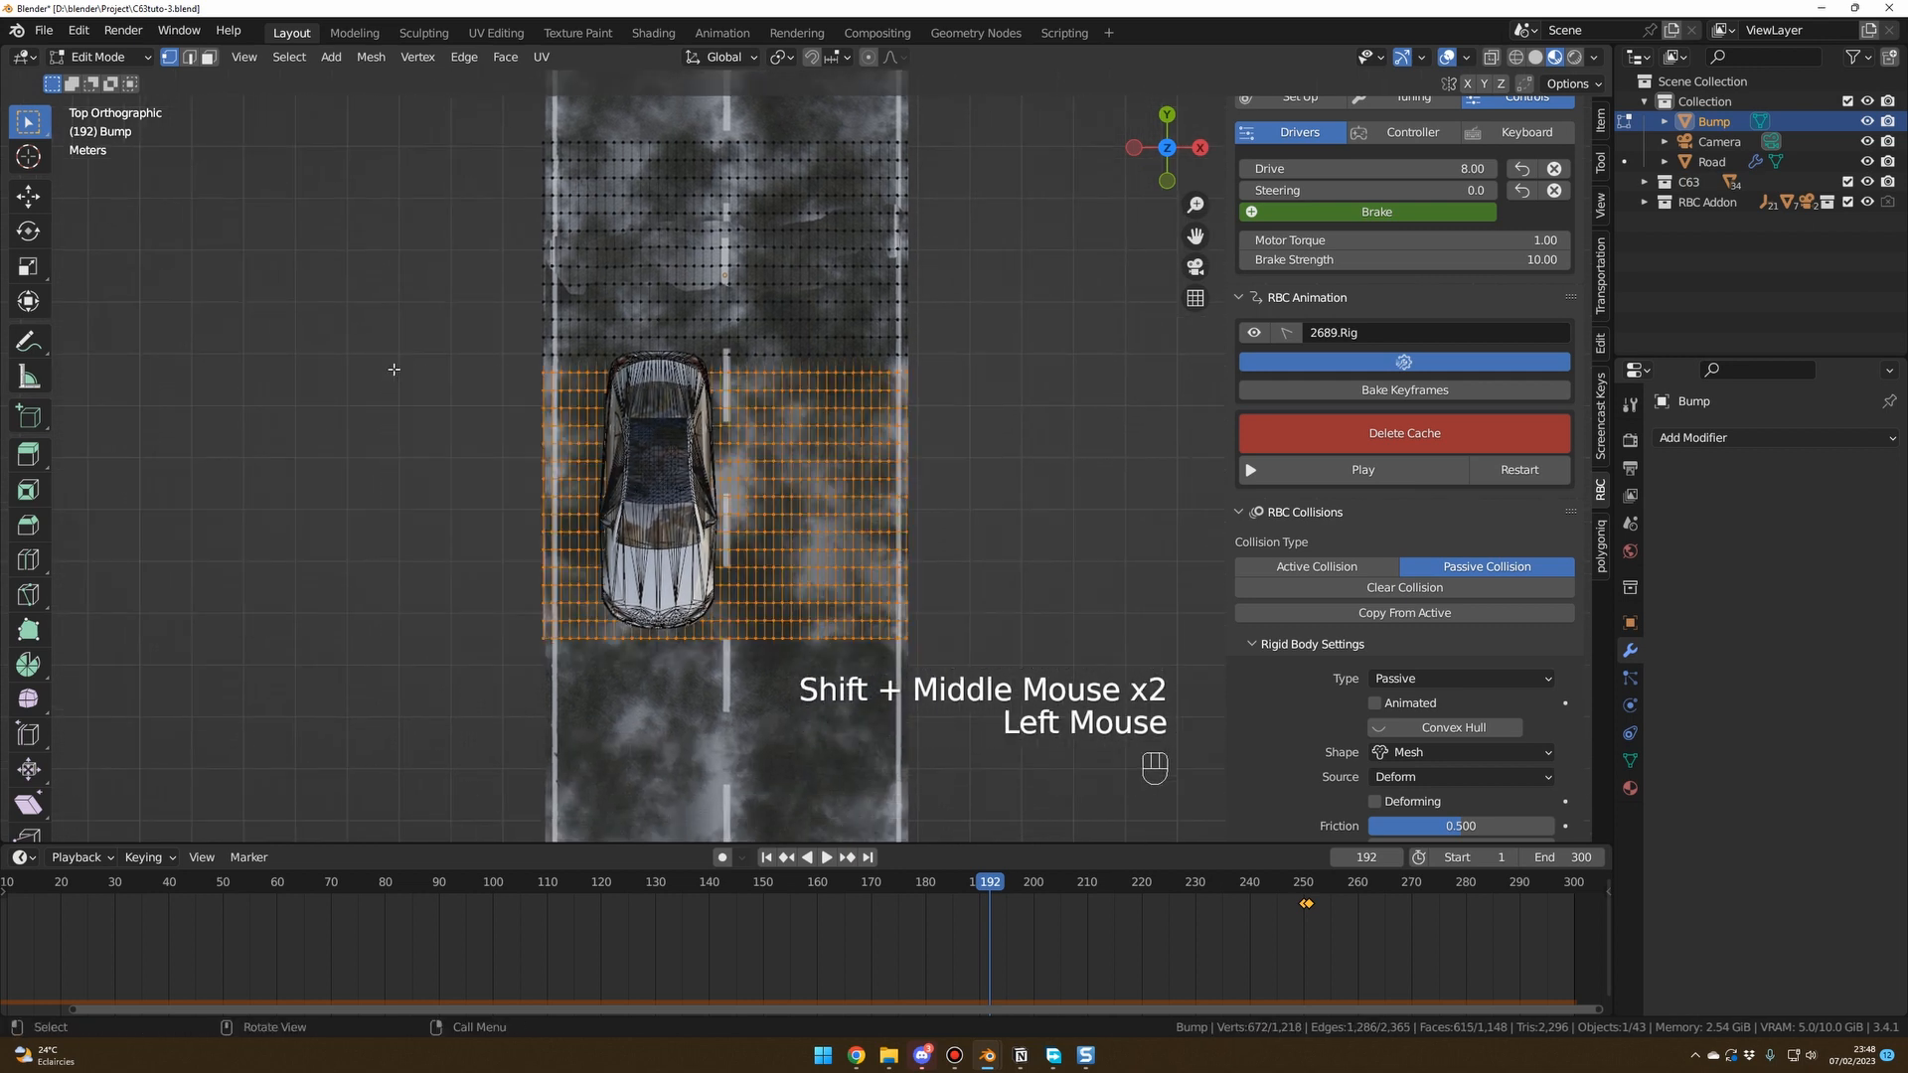
{"action": "key", "text": "Delete"}
{"action": "left_click", "coordinate": [395, 373]}
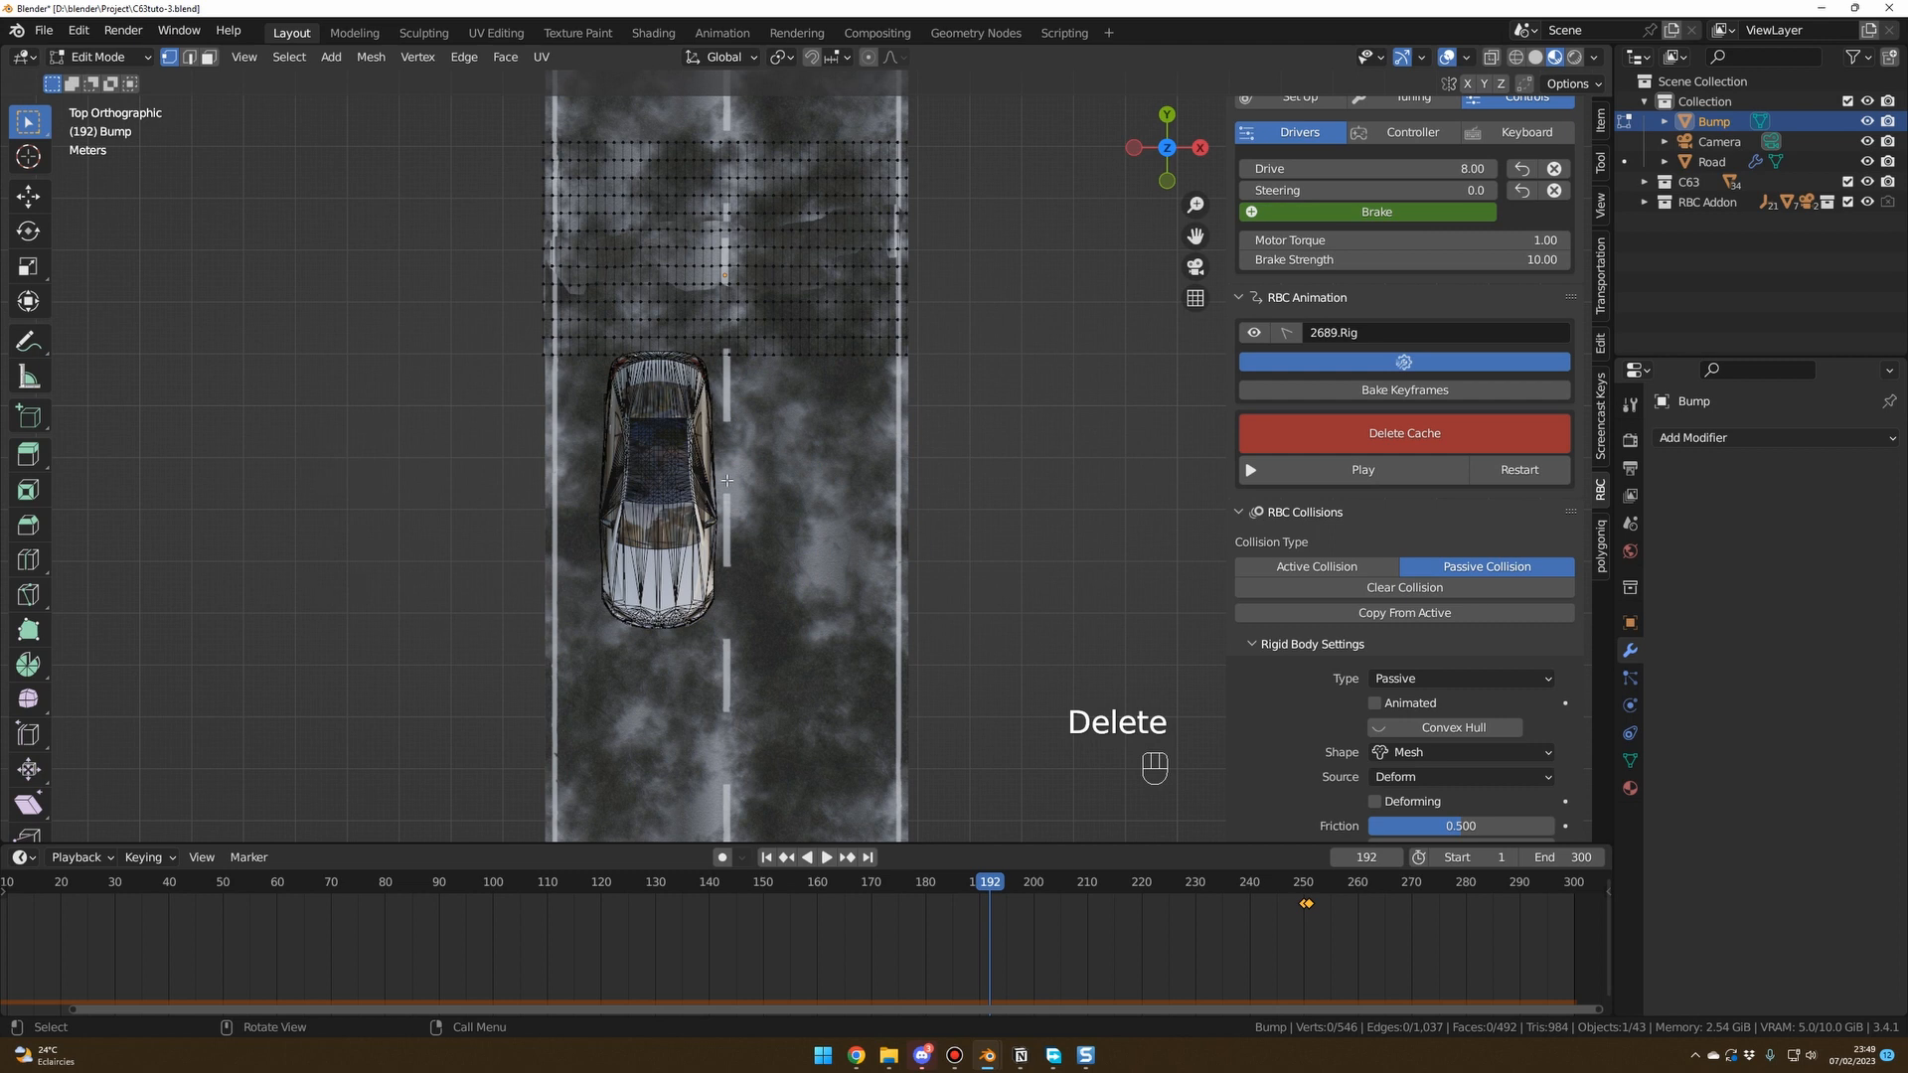
{"action": "middle_click_drag", "start_coordinate": [726, 480], "coordinate": [803, 355]}
{"action": "scroll", "coordinate": [795, 397], "scroll_direction": "down", "scroll_amount": 2}
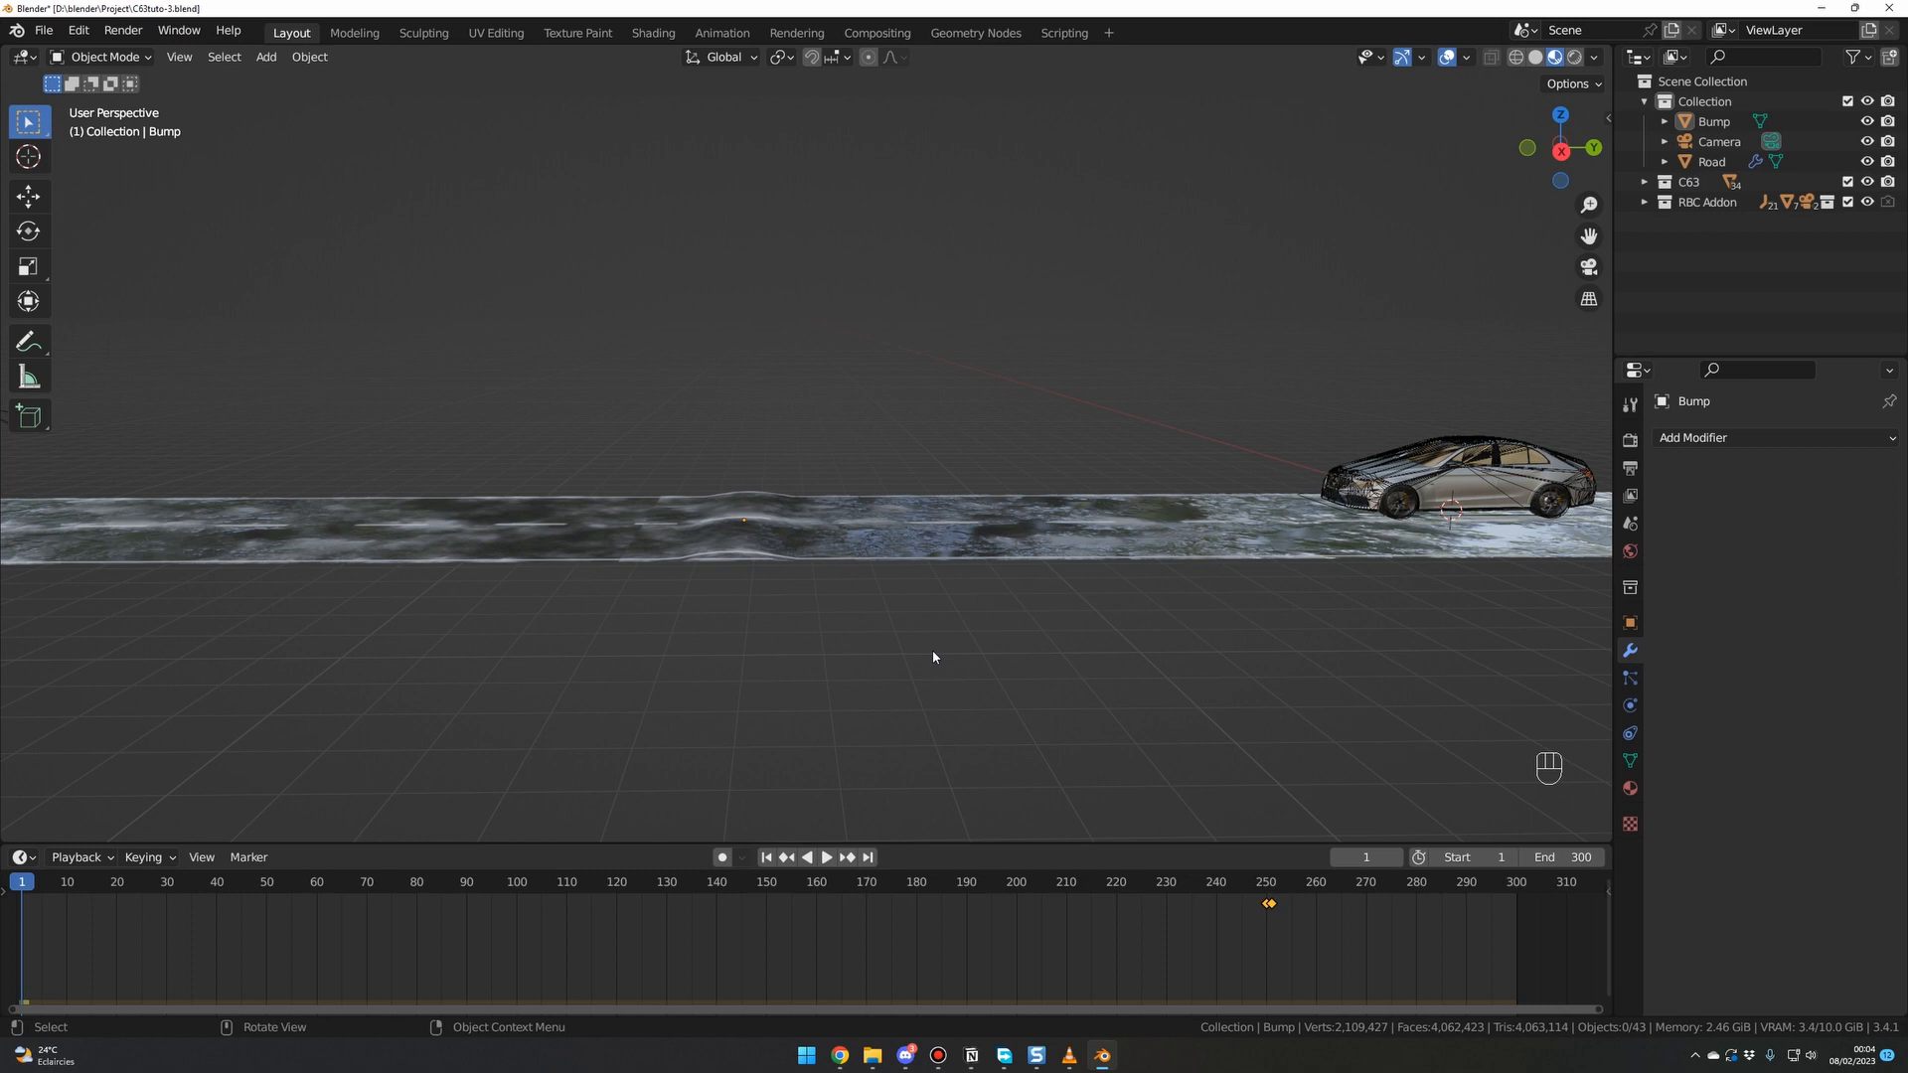
Record a new RBC animation cache of the car crossing the trimmed bump and replay it from the first frame.
{"action": "key", "text": "n"}
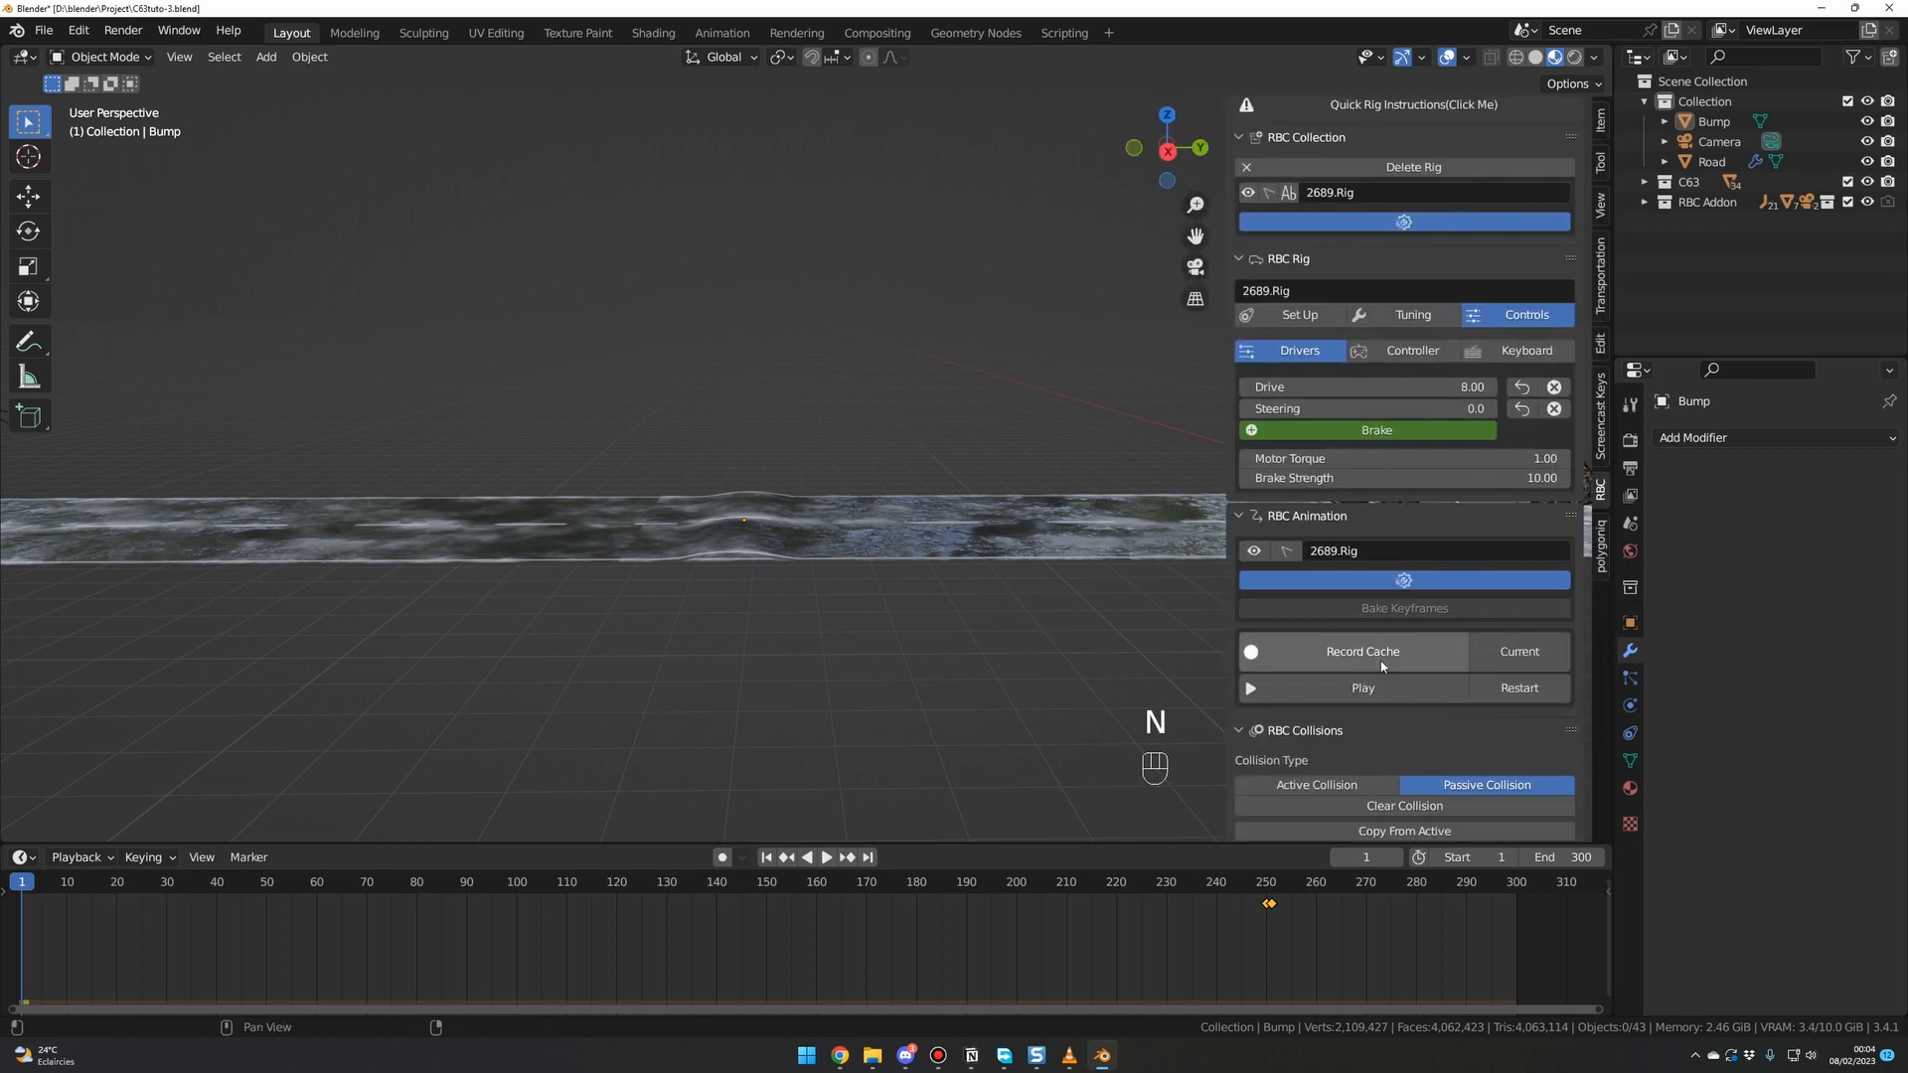
{"action": "left_click", "coordinate": [1401, 661]}
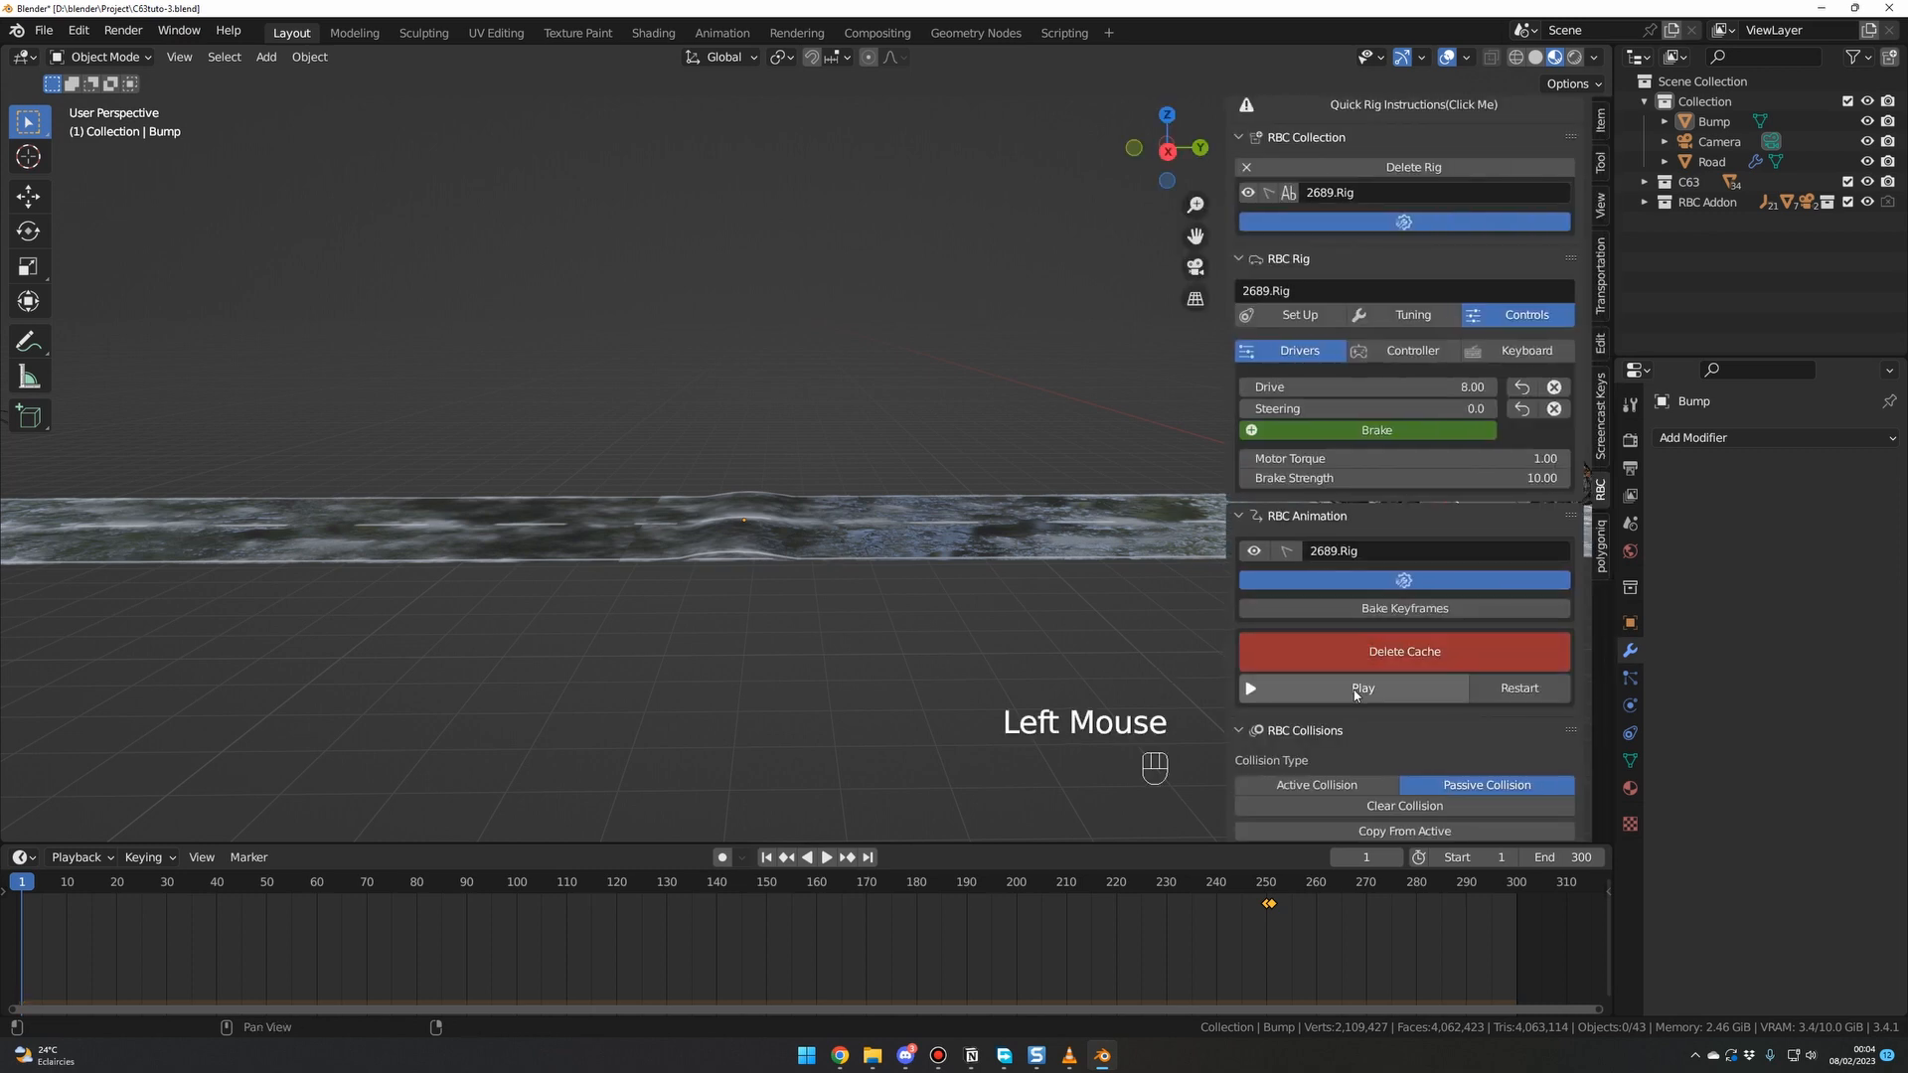
{"action": "left_click", "coordinate": [1355, 690]}
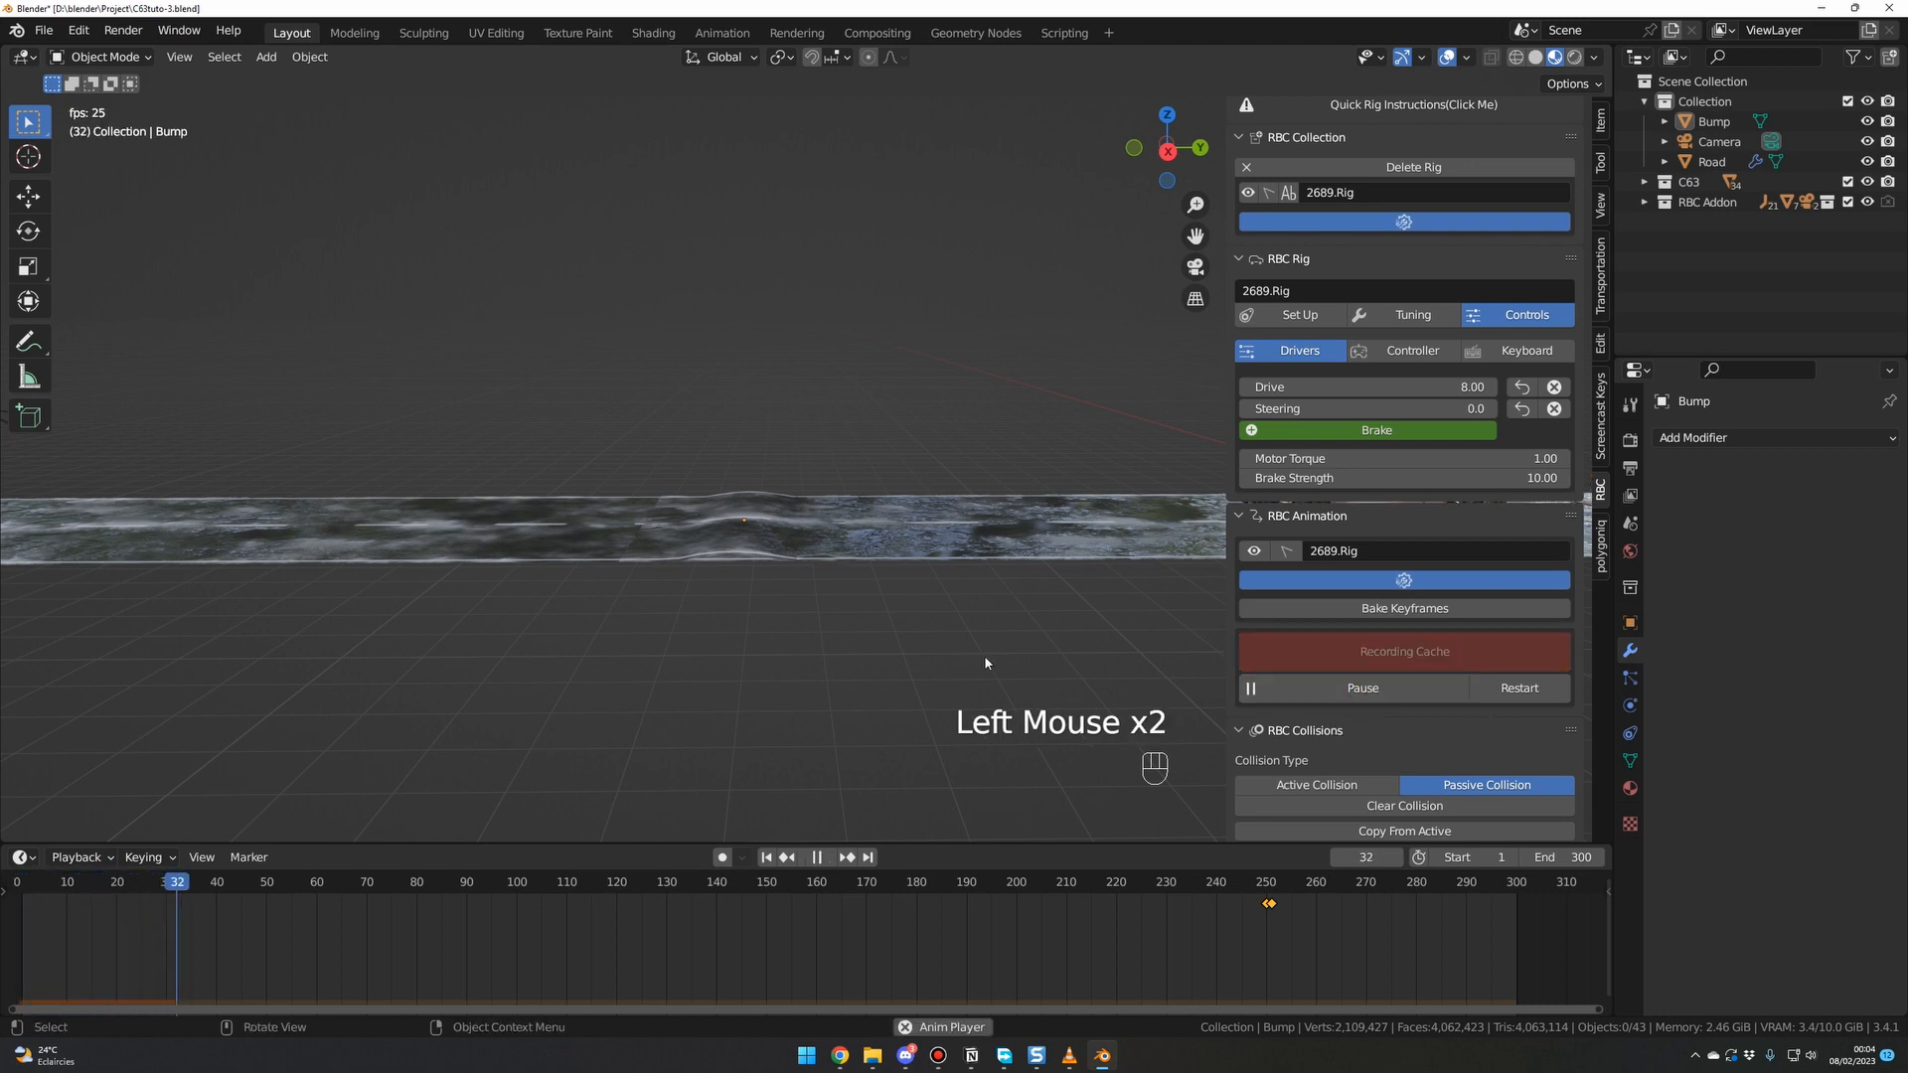
{"action": "middle_click_drag", "start_coordinate": [982, 648], "coordinate": [984, 691], "text": "shift"}
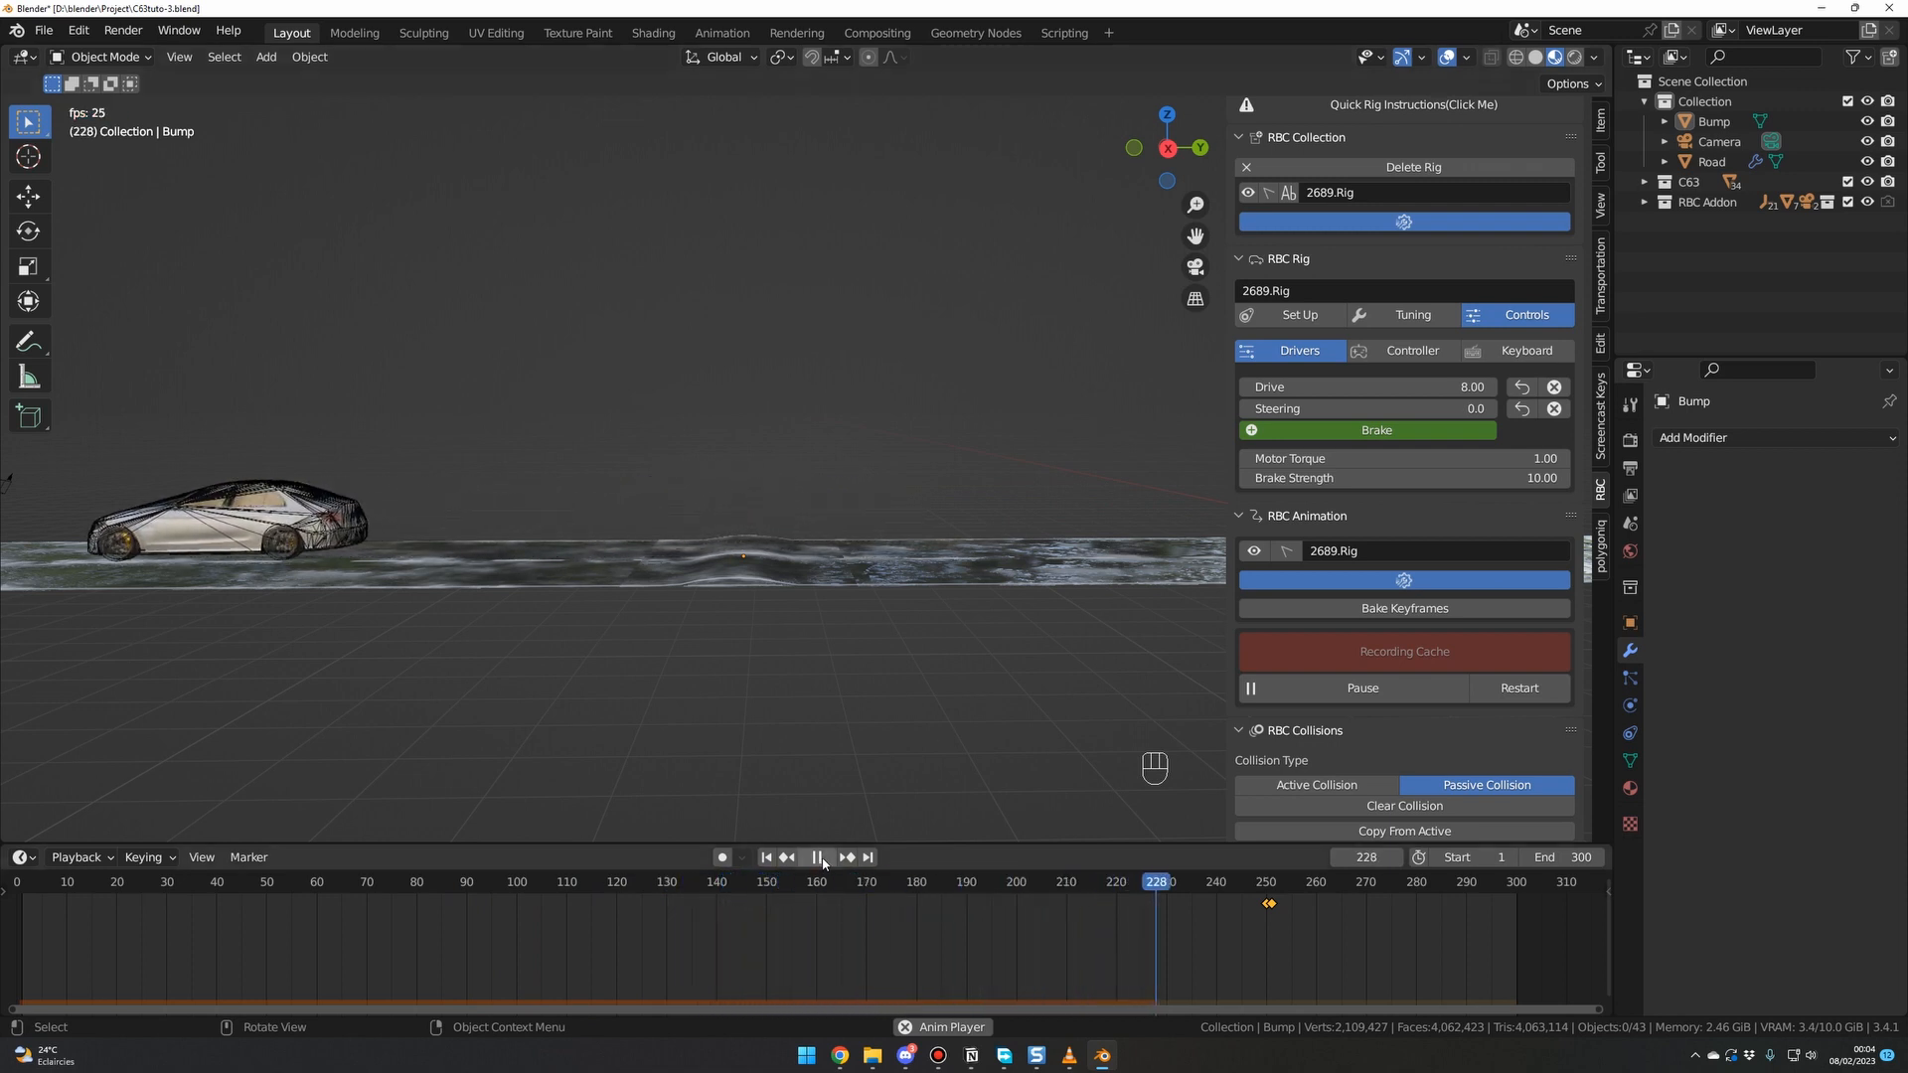
{"action": "left_click", "coordinate": [1392, 651]}
{"action": "left_click", "coordinate": [766, 857]}
{"action": "left_click", "coordinate": [826, 856]}
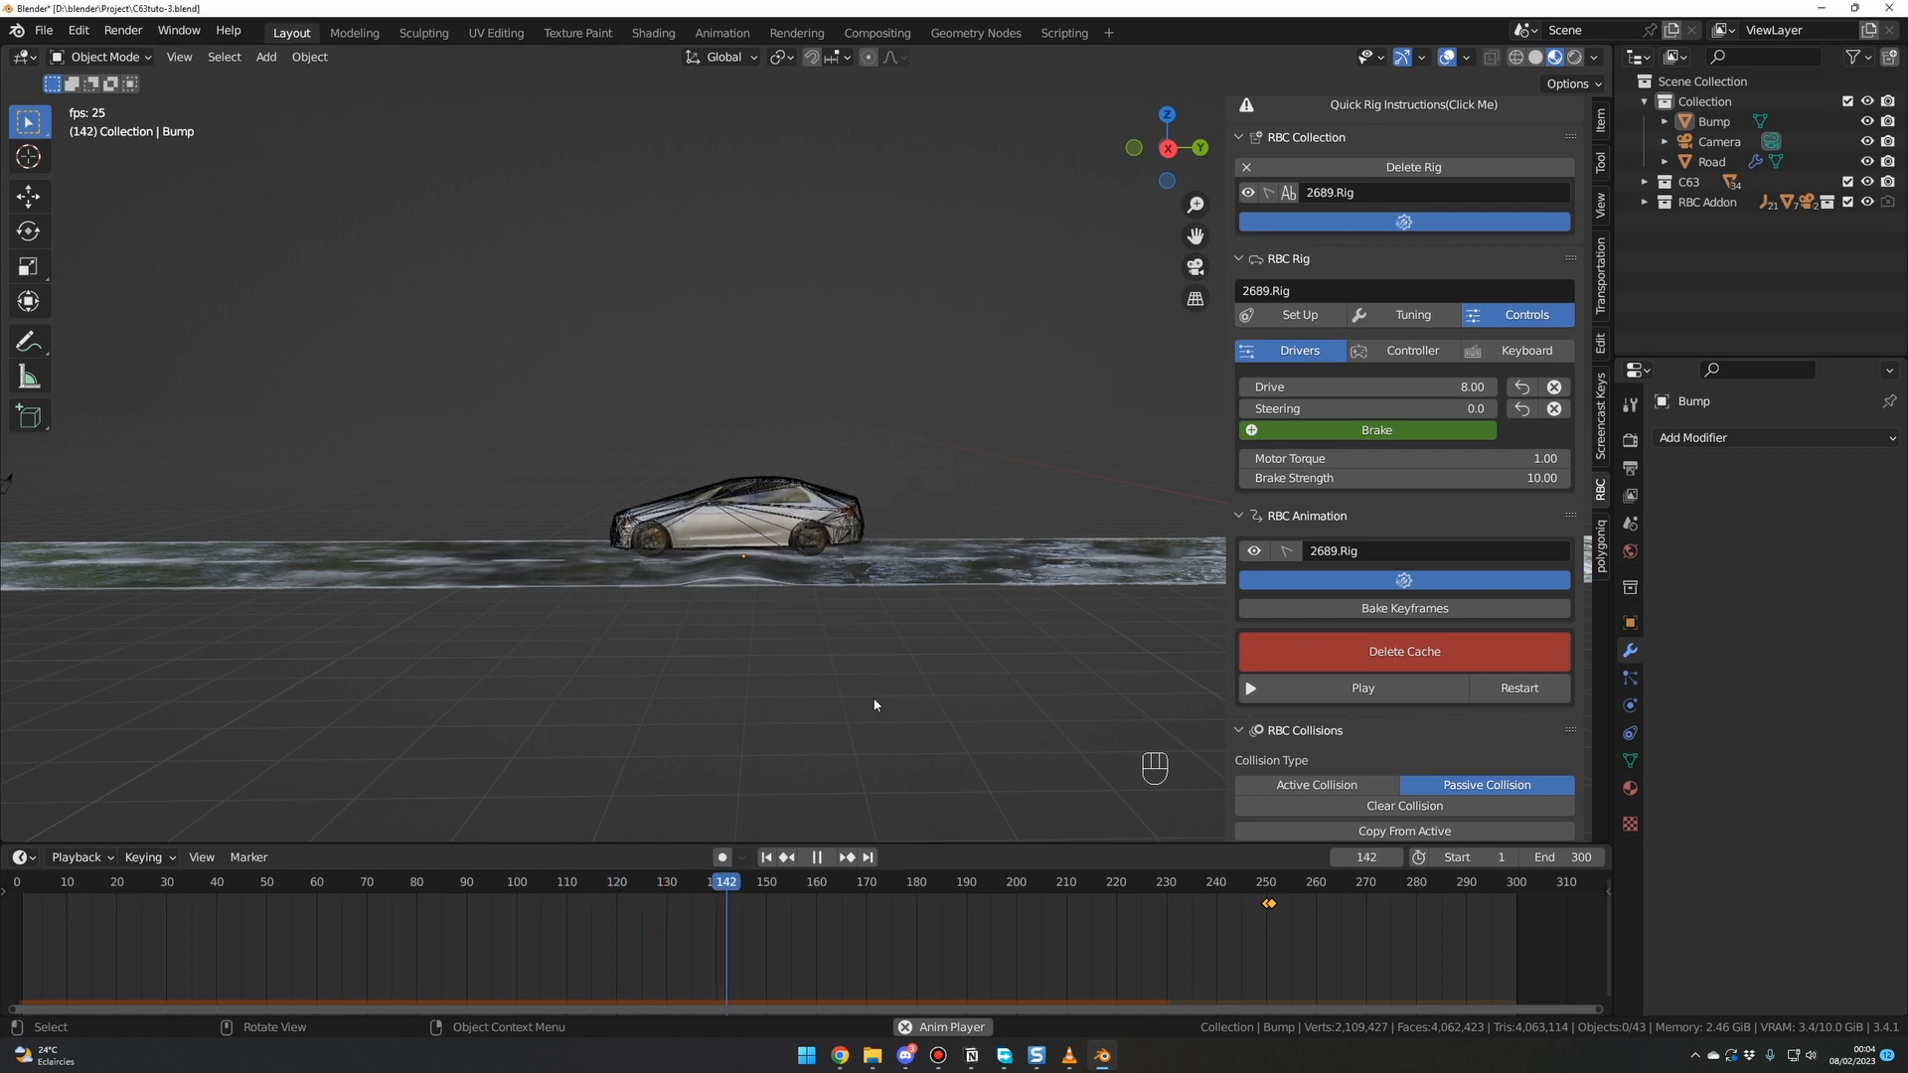
Lower the Bump plane about 0.063 m along the global Z axis.
{"action": "left_click", "coordinate": [741, 646]}
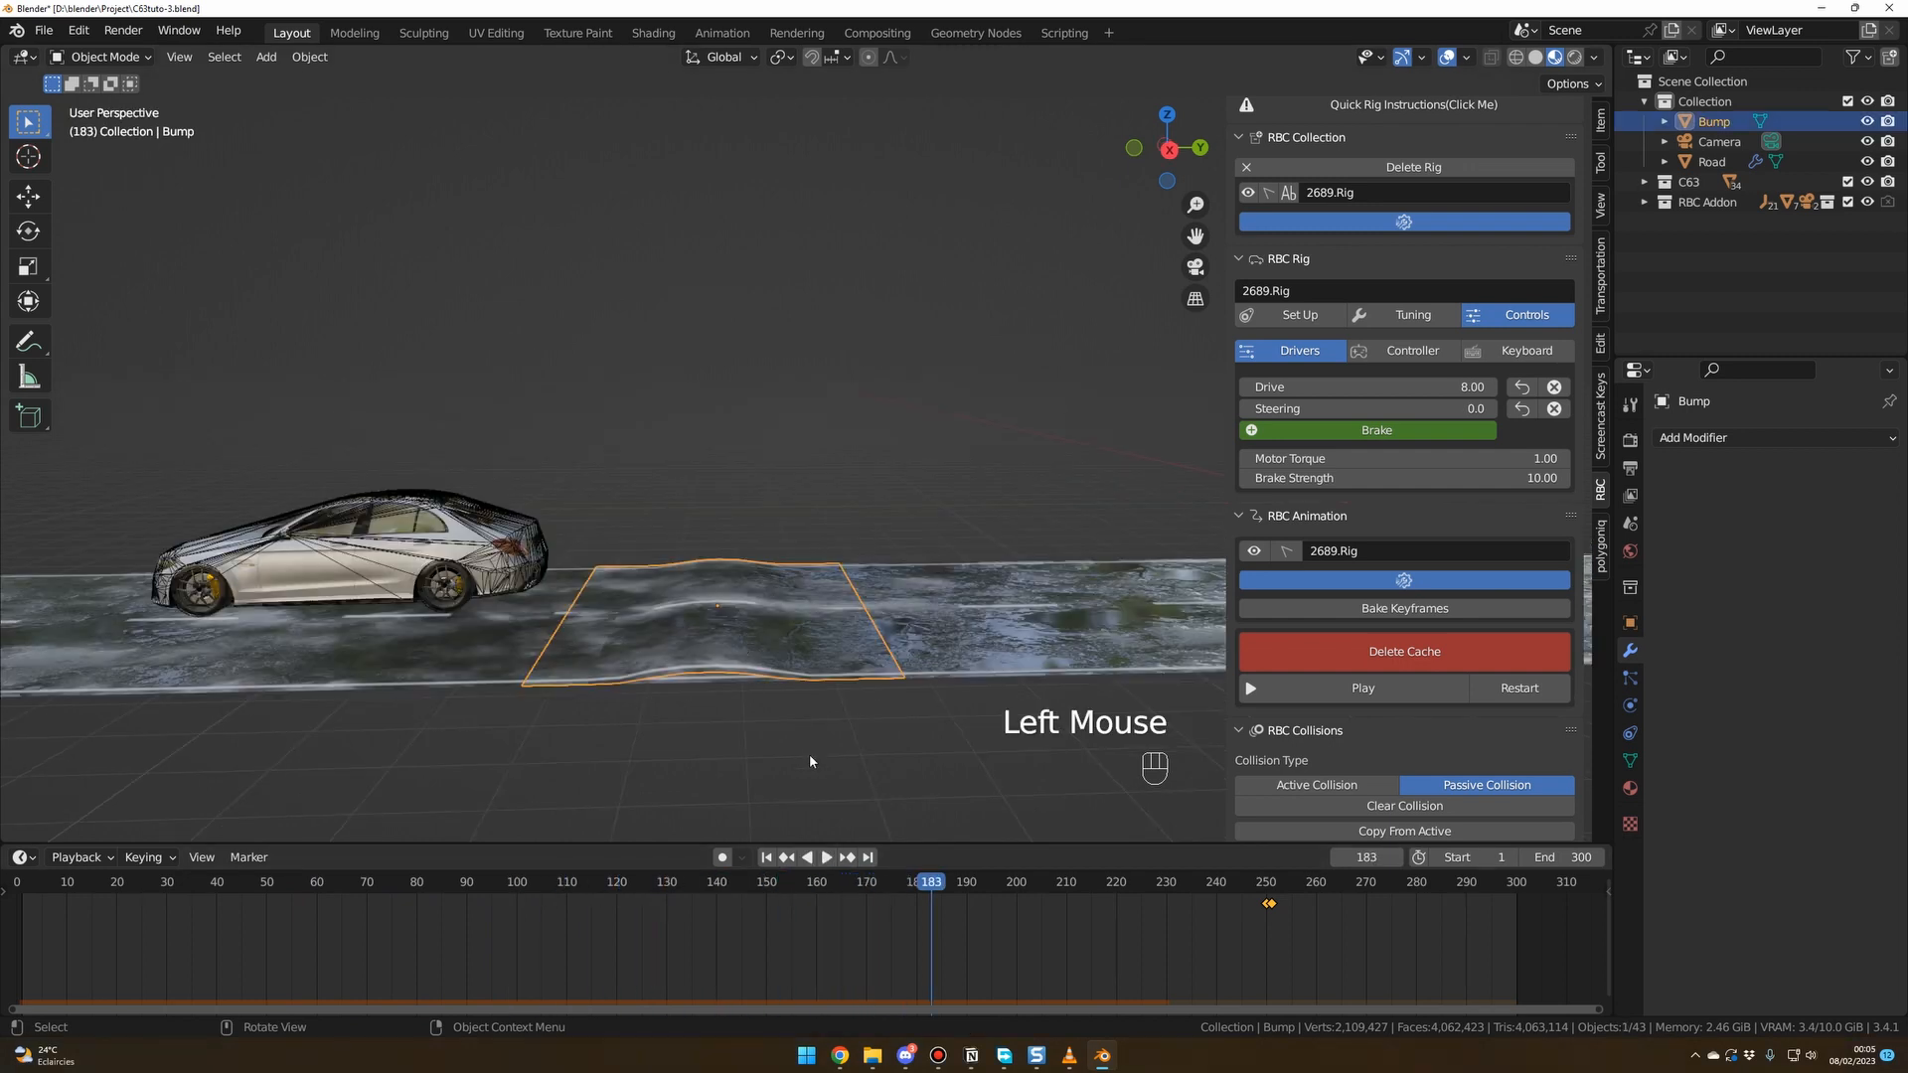
{"action": "left_click", "coordinate": [840, 735]}
{"action": "middle_click_drag", "start_coordinate": [845, 731], "coordinate": [856, 726]}
{"action": "left_click", "coordinate": [762, 664]}
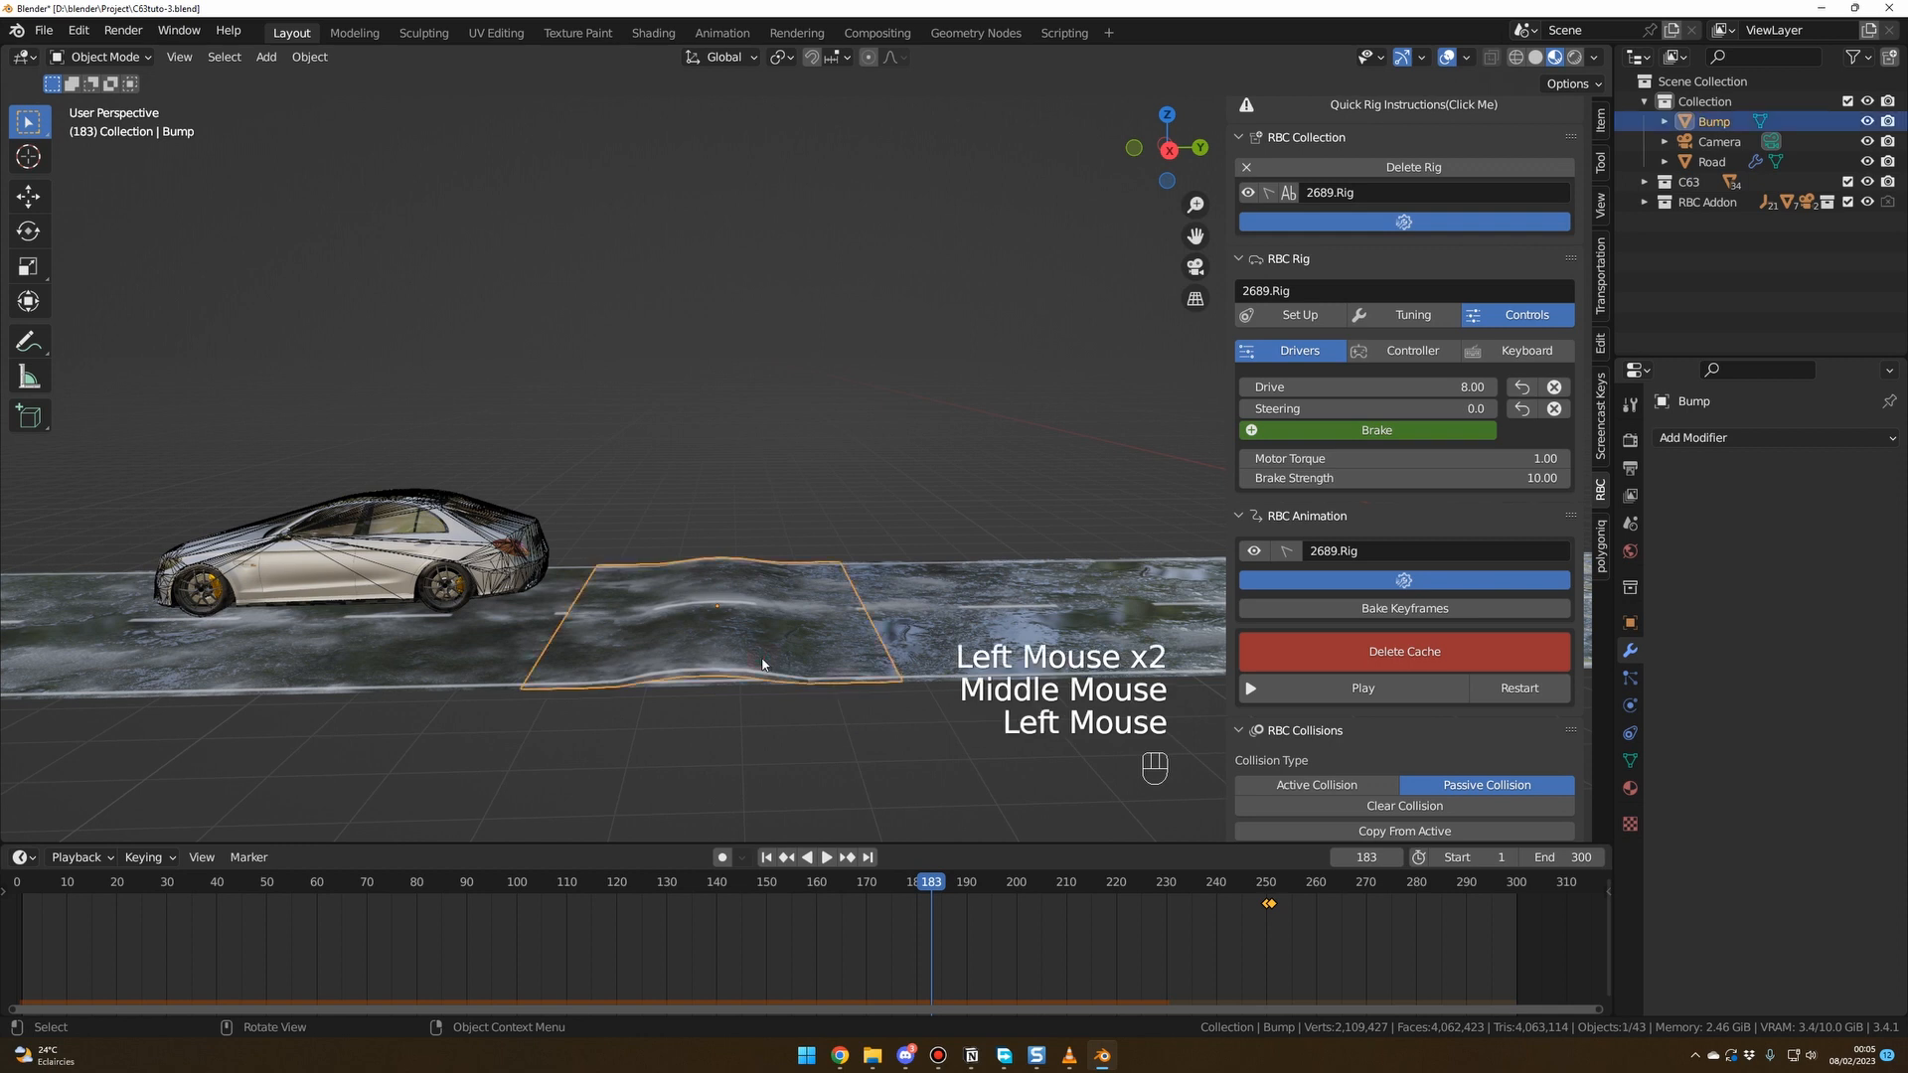
{"action": "key", "text": "g"}
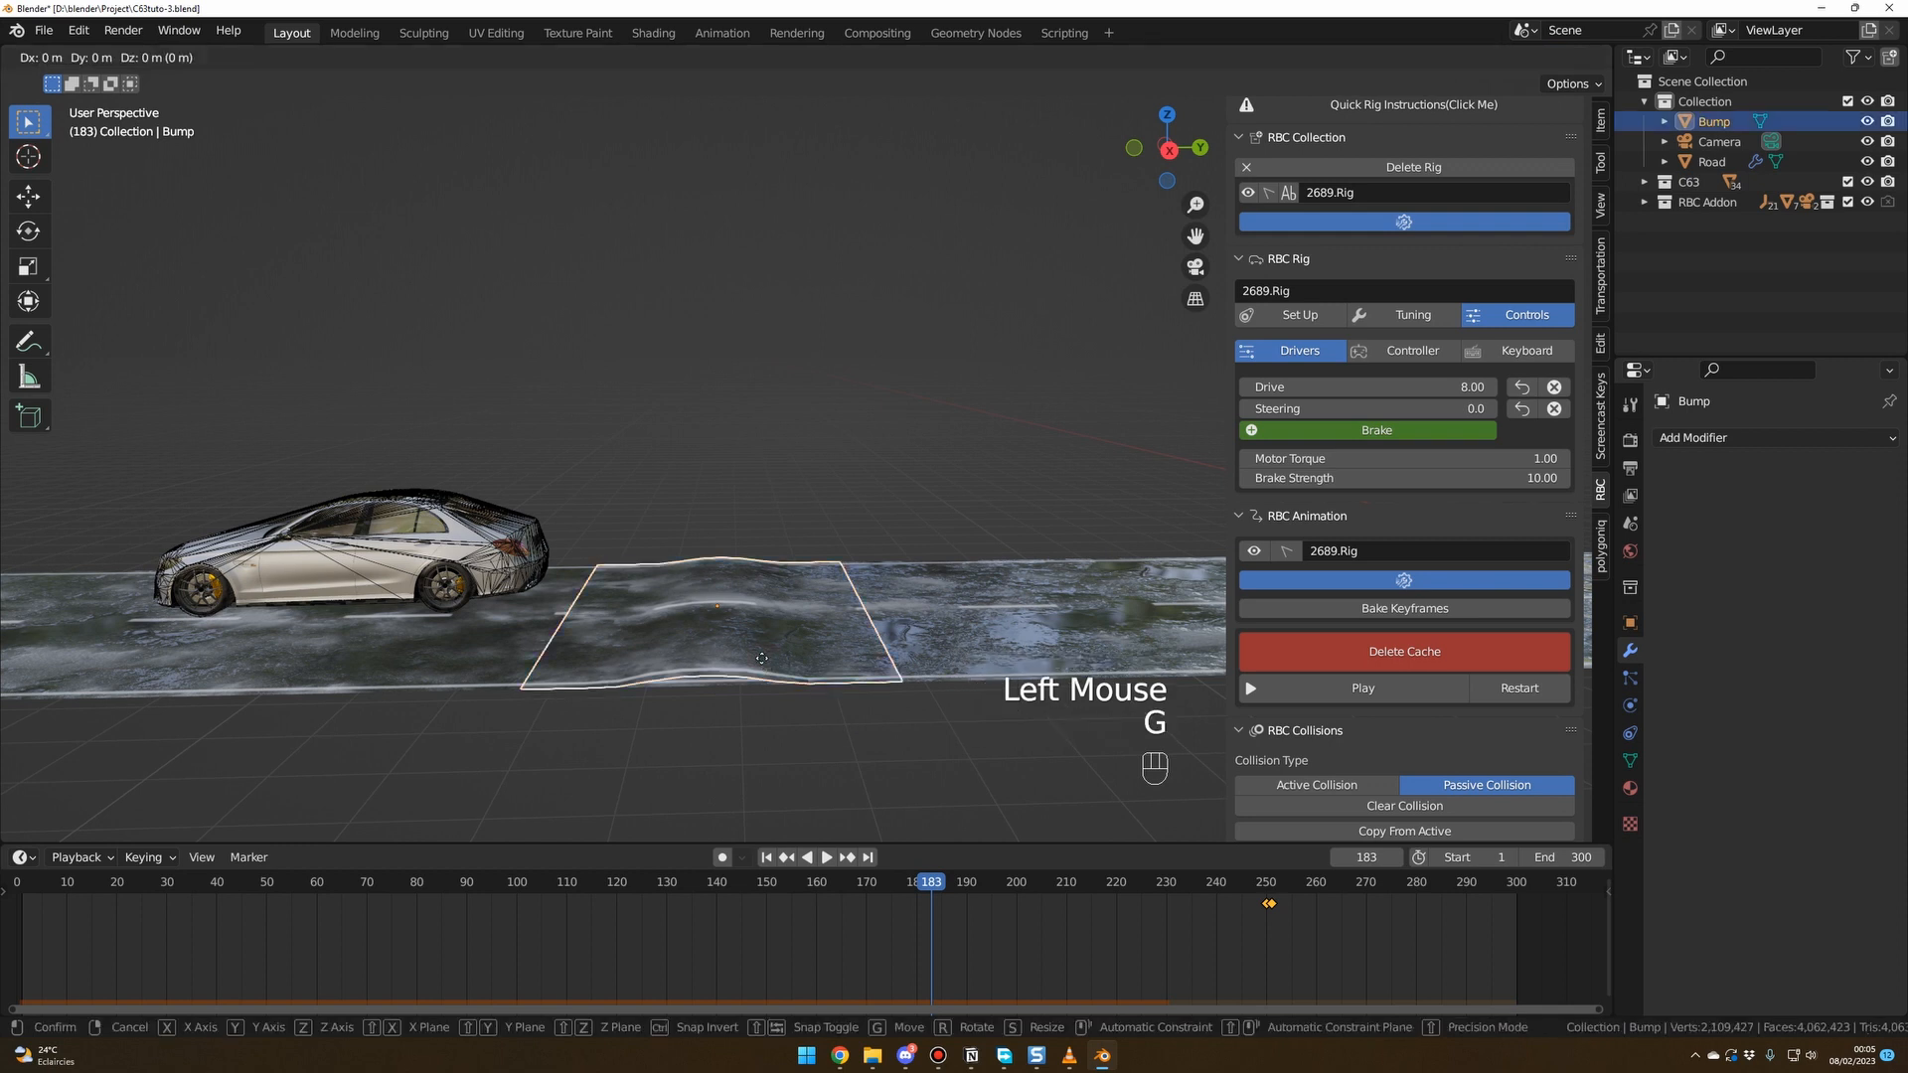
{"action": "key", "text": "z"}
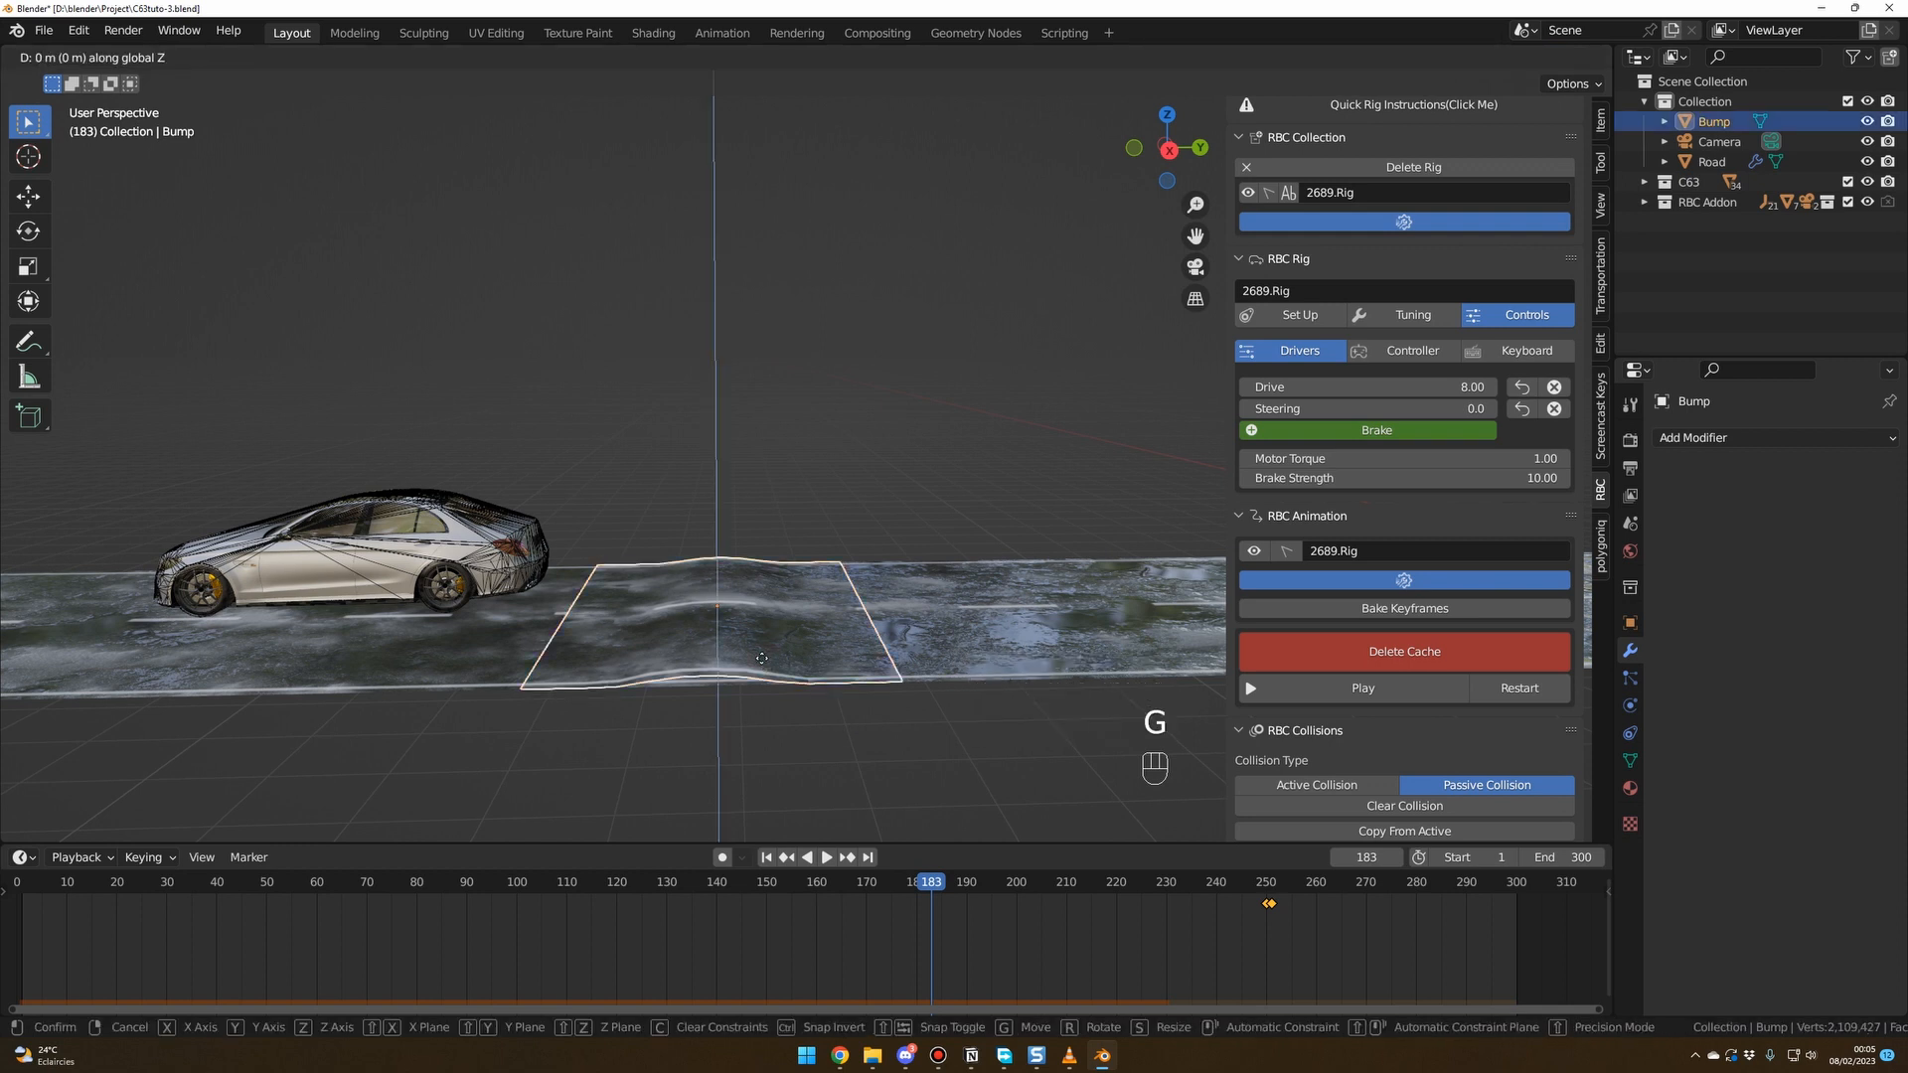
{"action": "key", "text": "shift"}
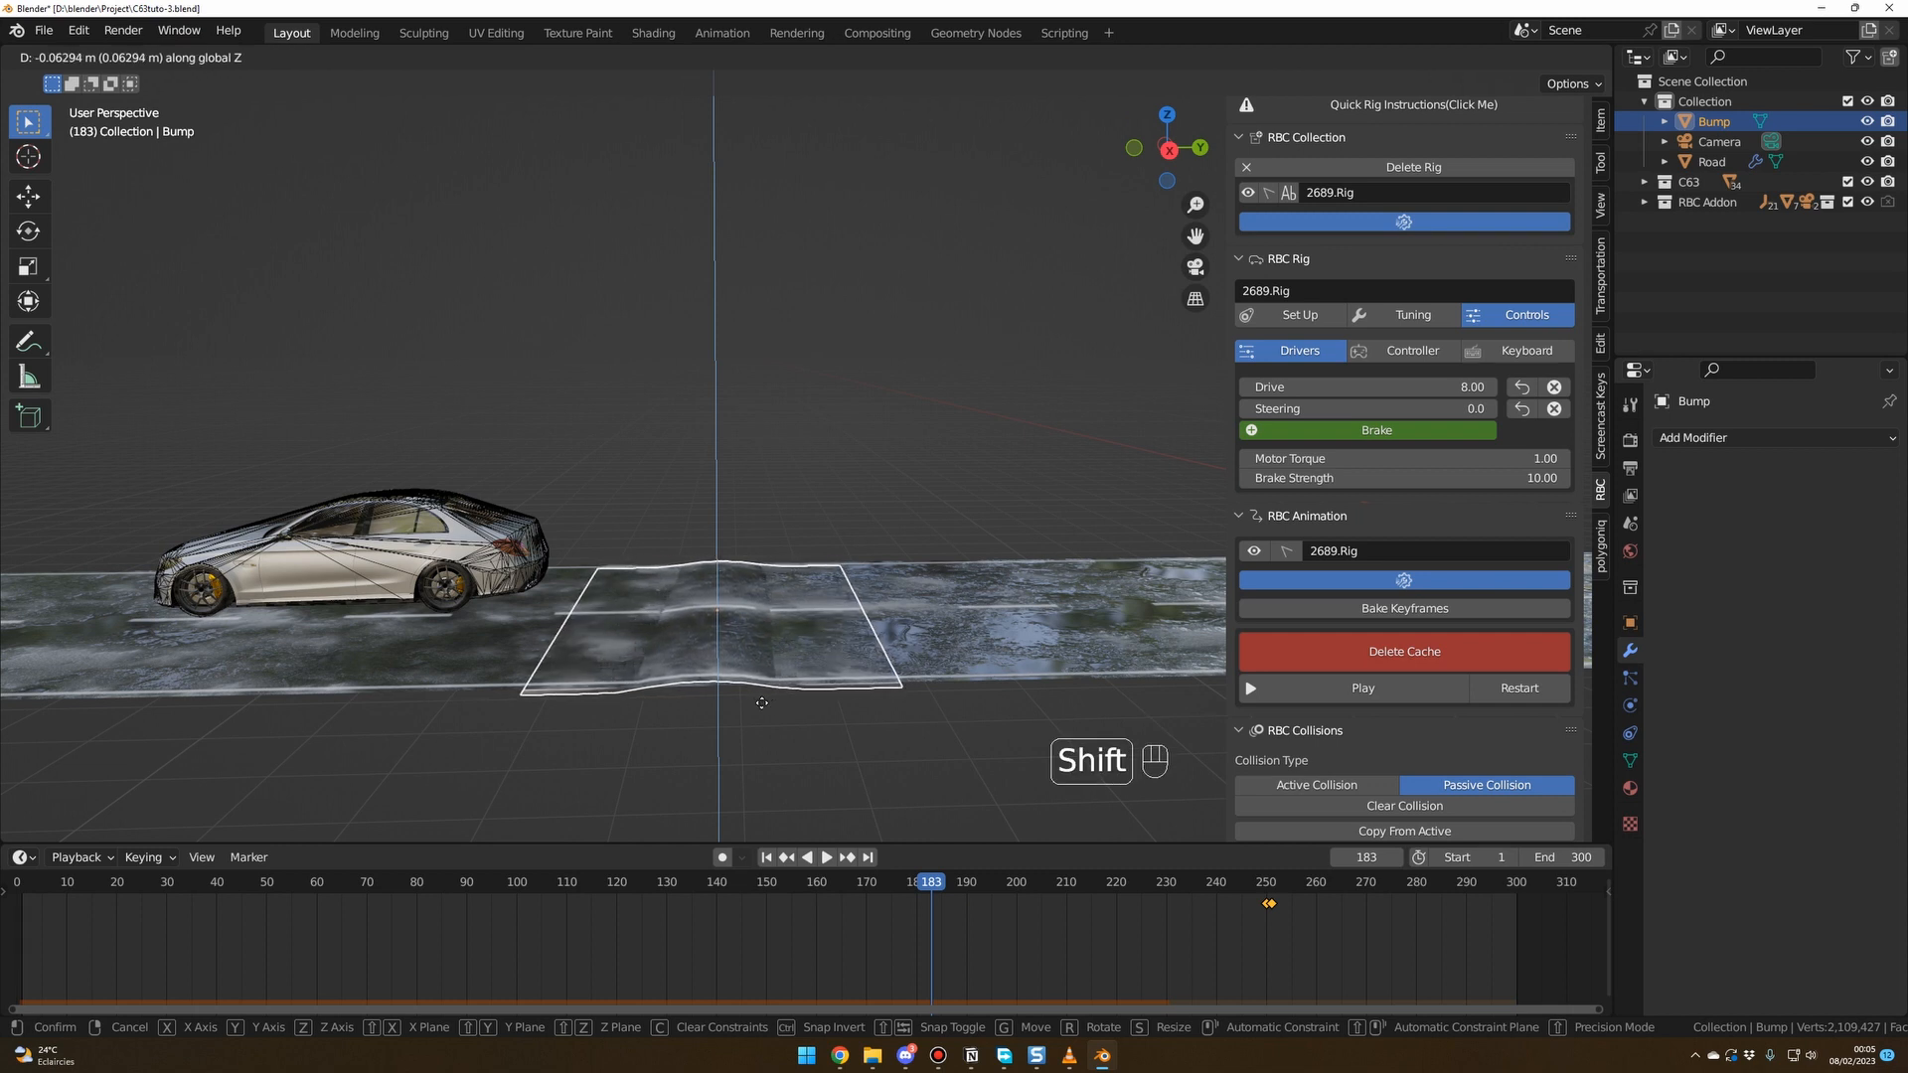
{"action": "left_click", "coordinate": [761, 702]}
{"action": "middle_click_drag", "start_coordinate": [791, 731], "coordinate": [821, 774]}
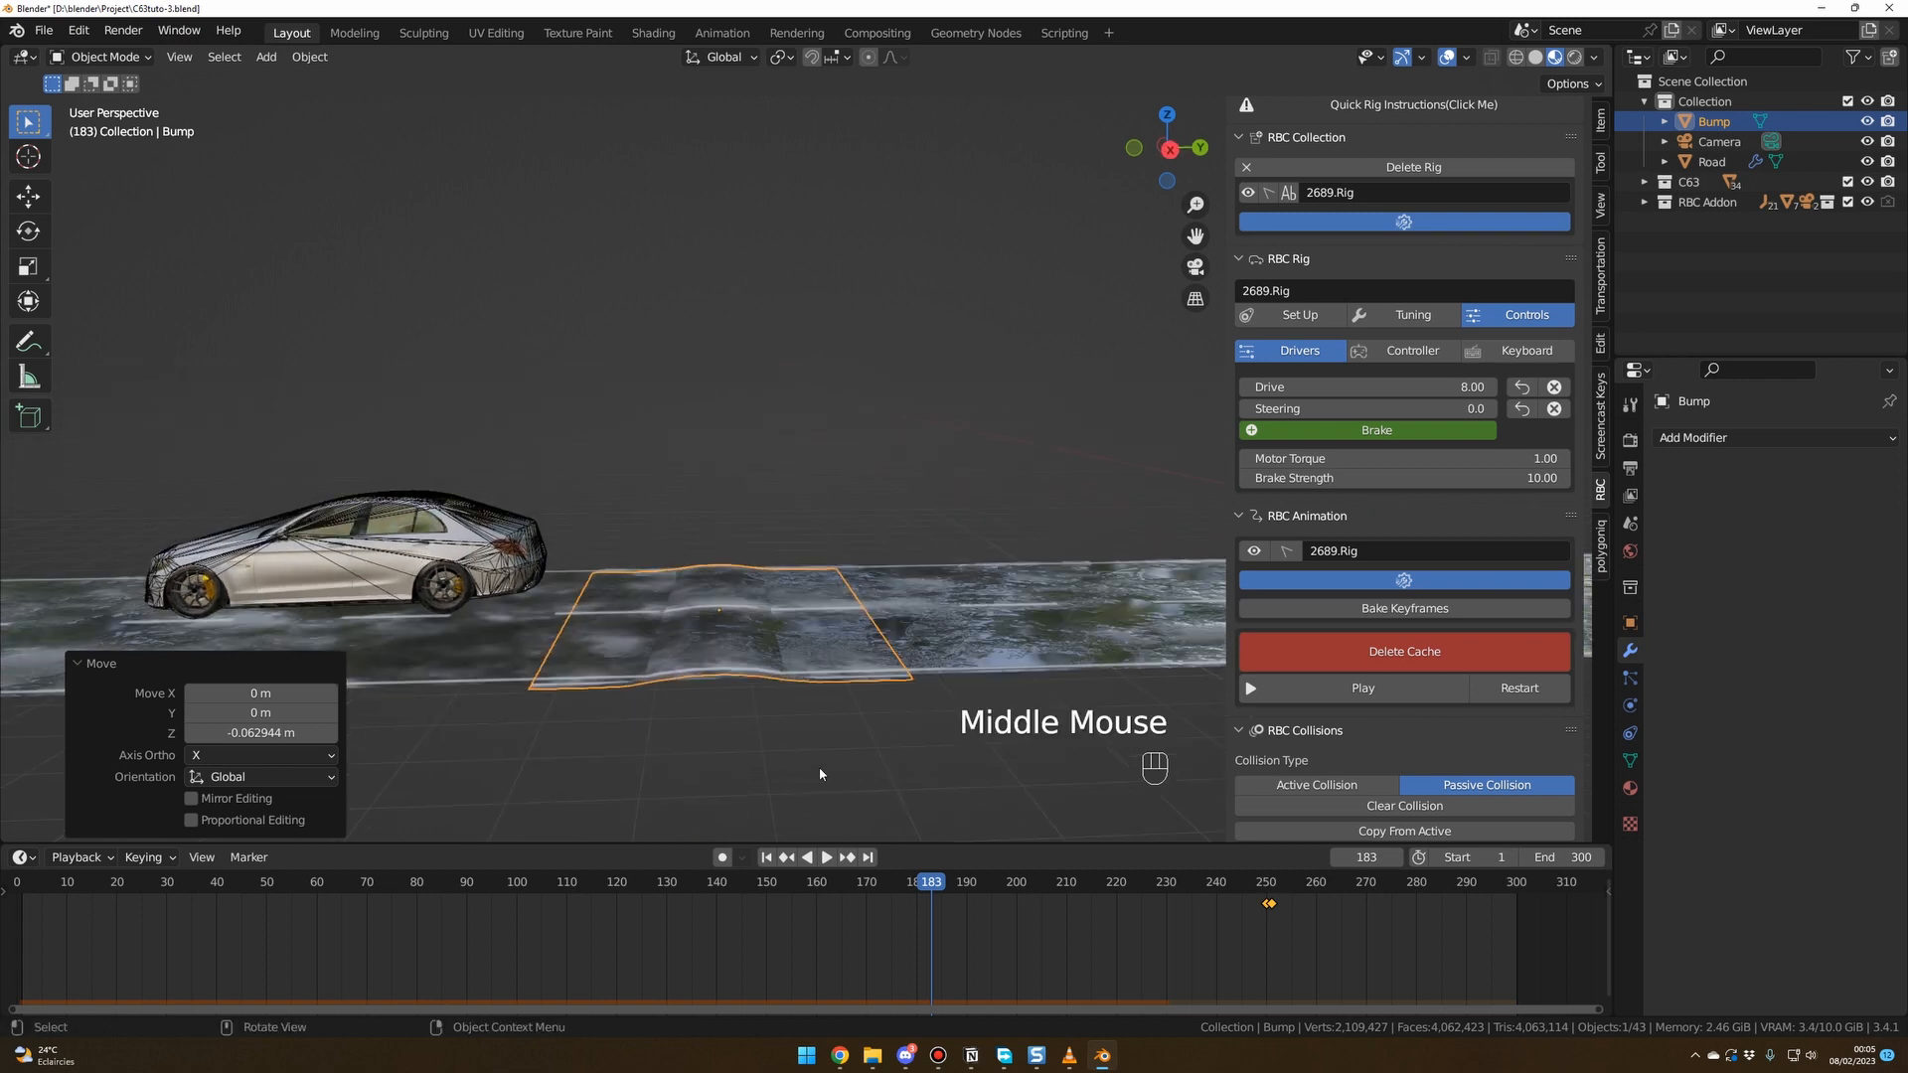
Delete the old RBC animation cache and rerun the simulation from the first frame to frame 226.
{"action": "left_click", "coordinate": [766, 857]}
{"action": "left_click", "coordinate": [1332, 652]}
{"action": "left_click", "coordinate": [1332, 652]}
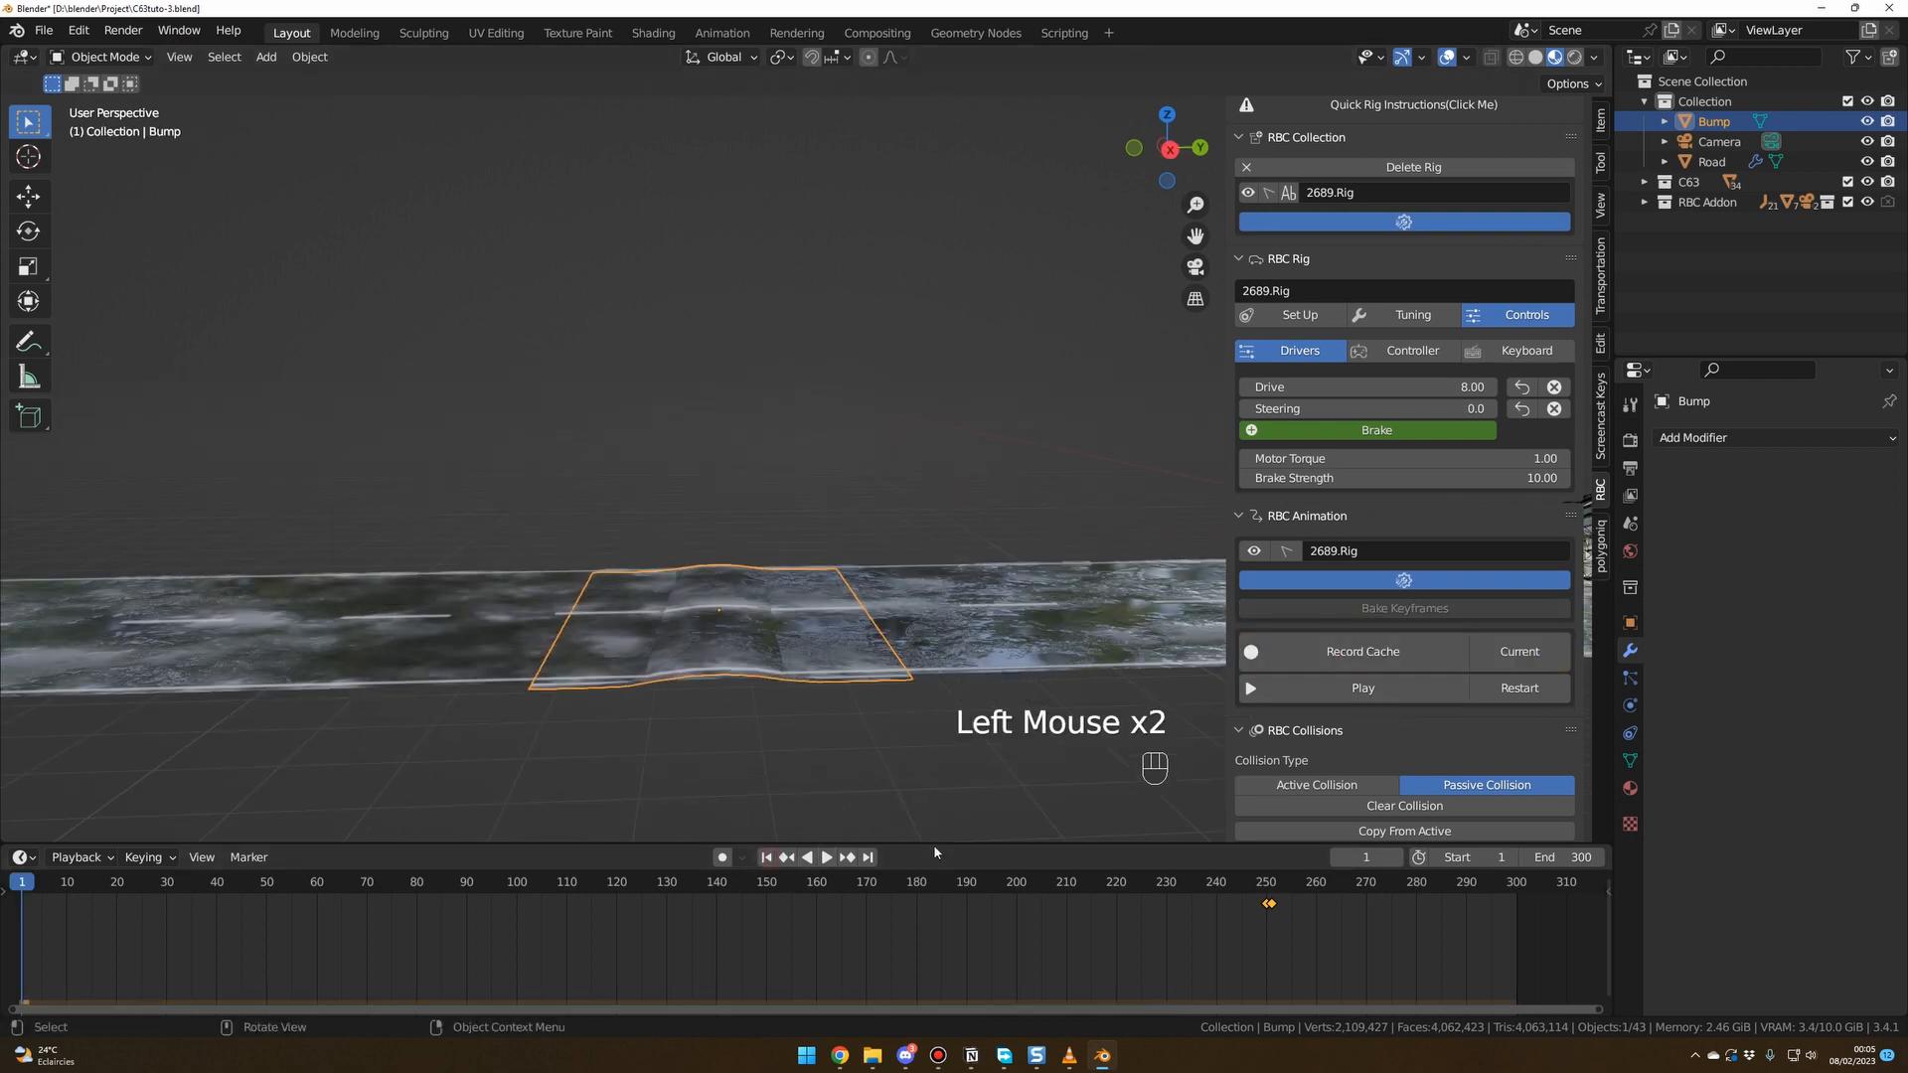
{"action": "left_click", "coordinate": [828, 857]}
{"action": "middle_click_drag", "start_coordinate": [880, 789], "coordinate": [902, 800]}
{"action": "scroll", "coordinate": [893, 797], "scroll_direction": "down", "scroll_amount": 1}
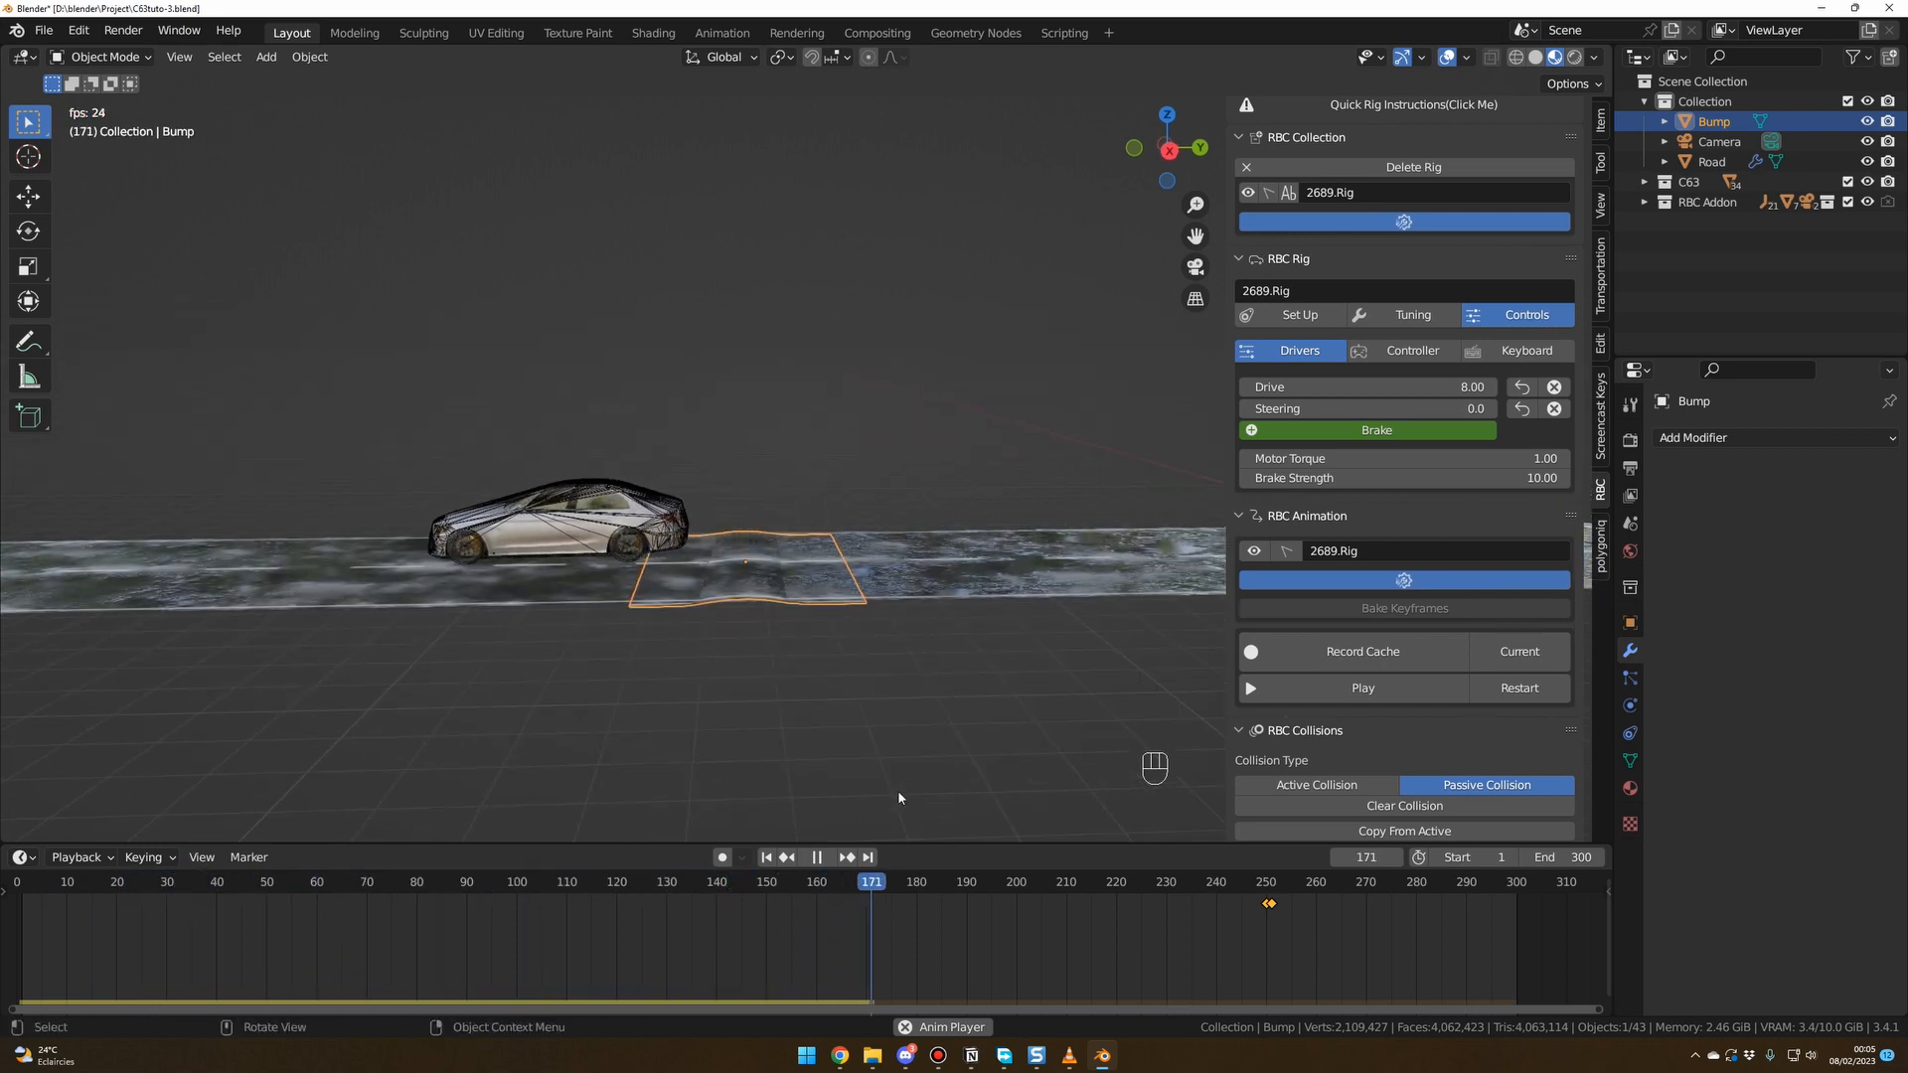
{"action": "left_click", "coordinate": [818, 857]}
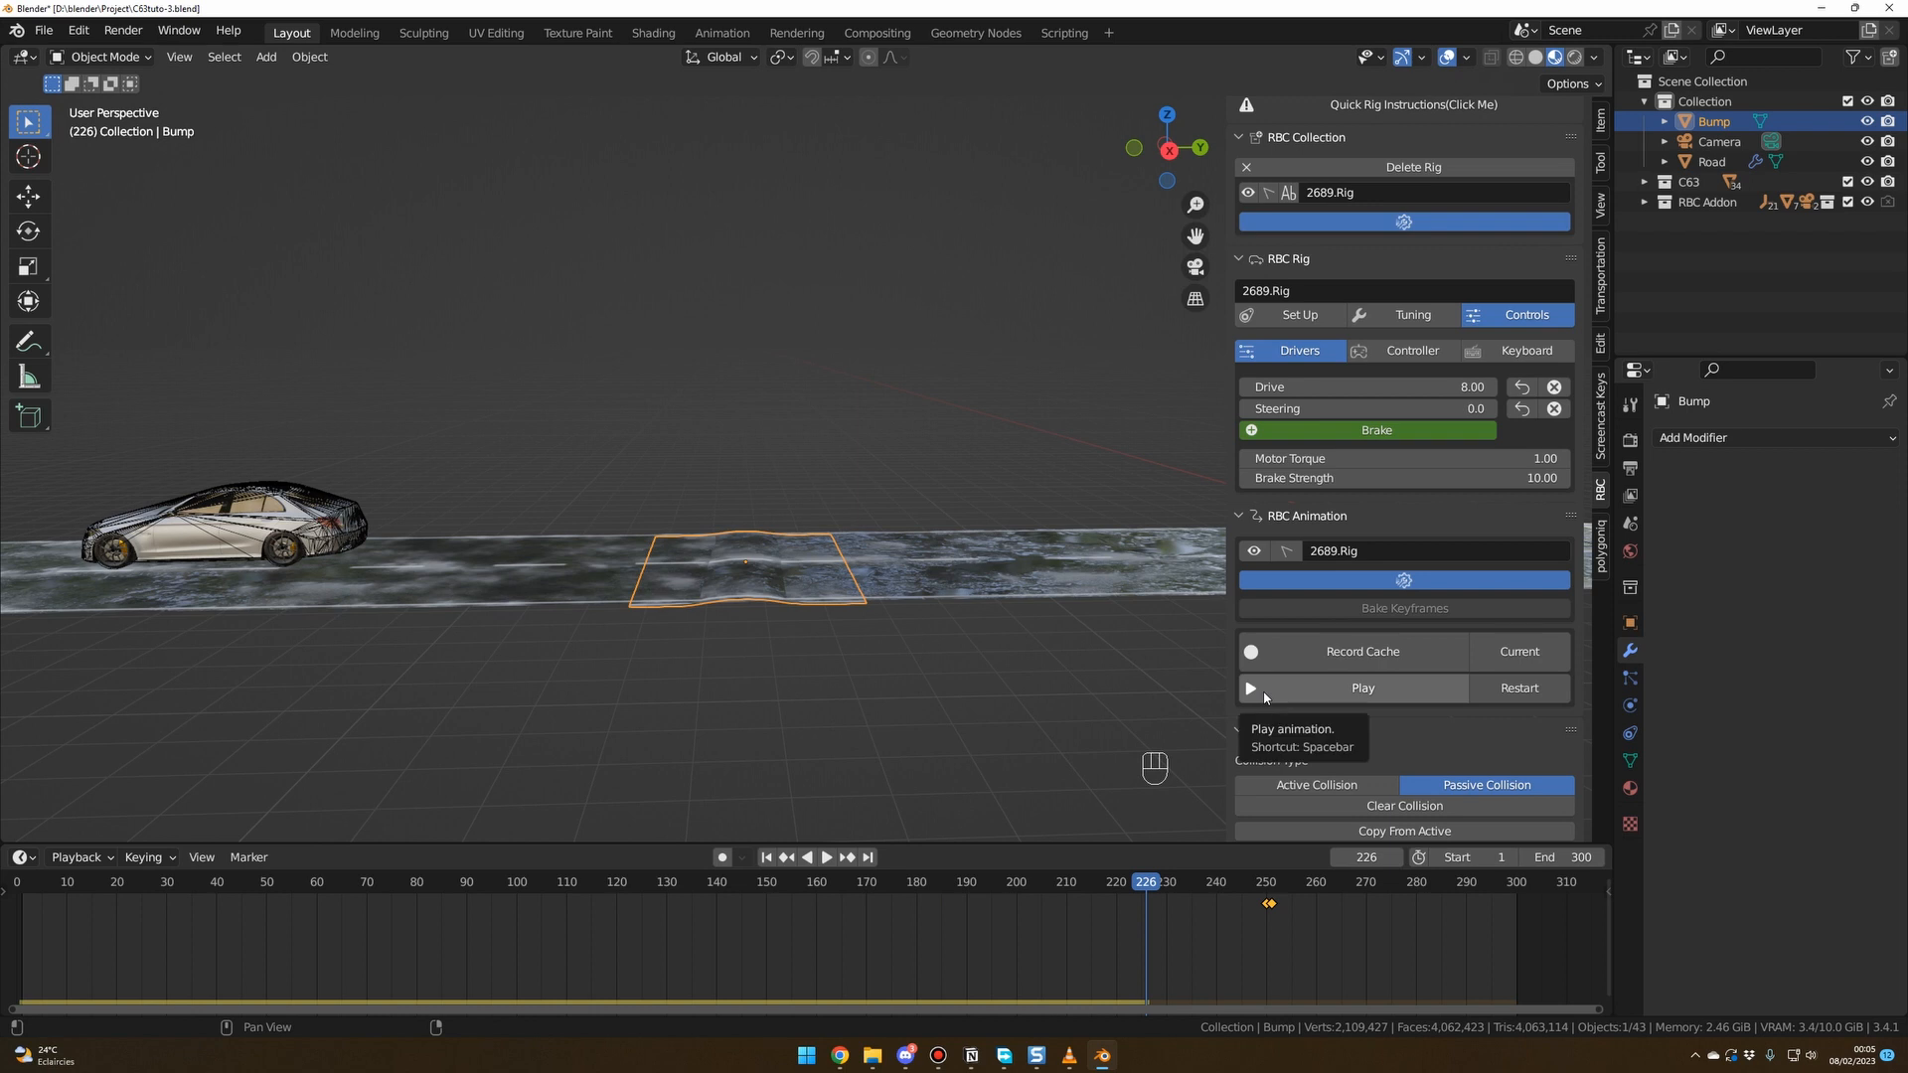
Cache the current simulation in RBC Animation and replay it from the first frame until the car has crossed the bump.
{"action": "left_click", "coordinate": [1529, 654]}
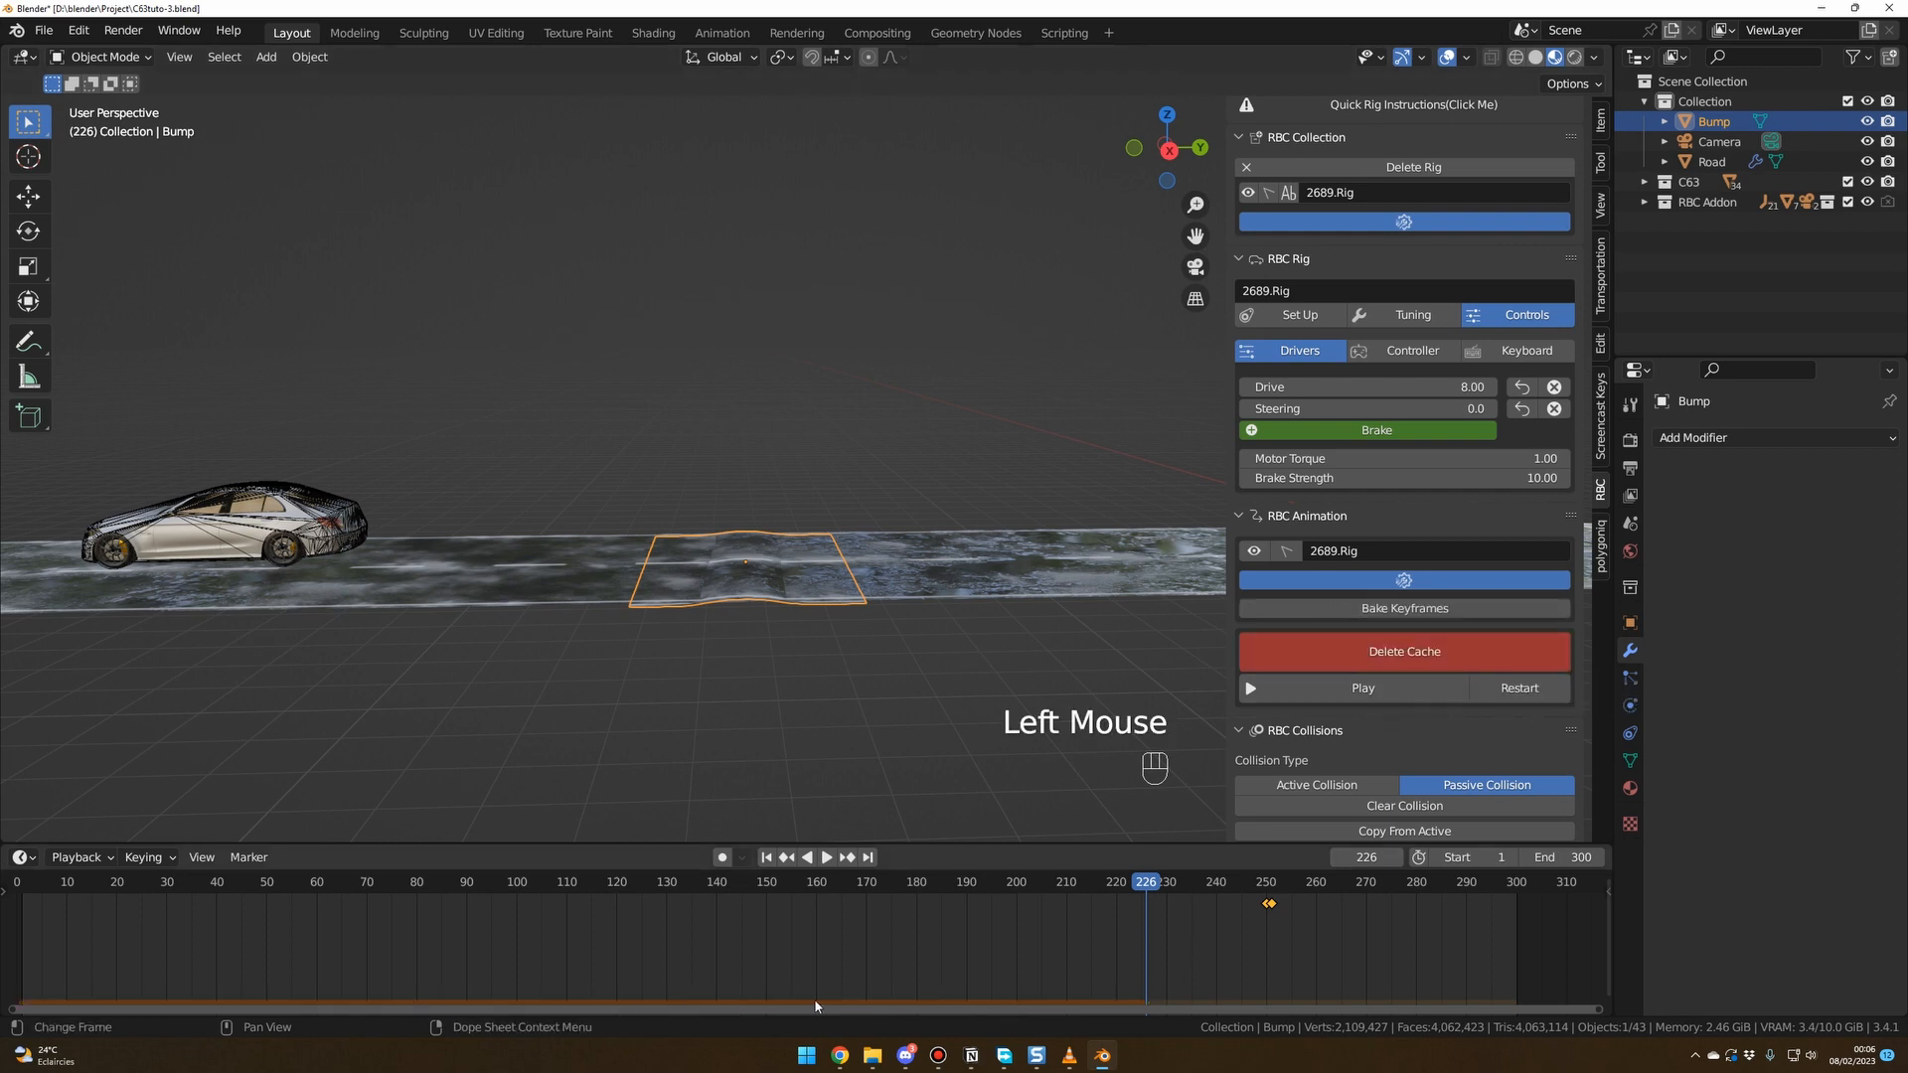
{"action": "left_click", "coordinate": [768, 858]}
{"action": "left_click", "coordinate": [826, 857]}
{"action": "scroll", "coordinate": [870, 744], "scroll_direction": "up", "scroll_amount": 1}
{"action": "middle_click_drag", "start_coordinate": [871, 749], "coordinate": [875, 737]}
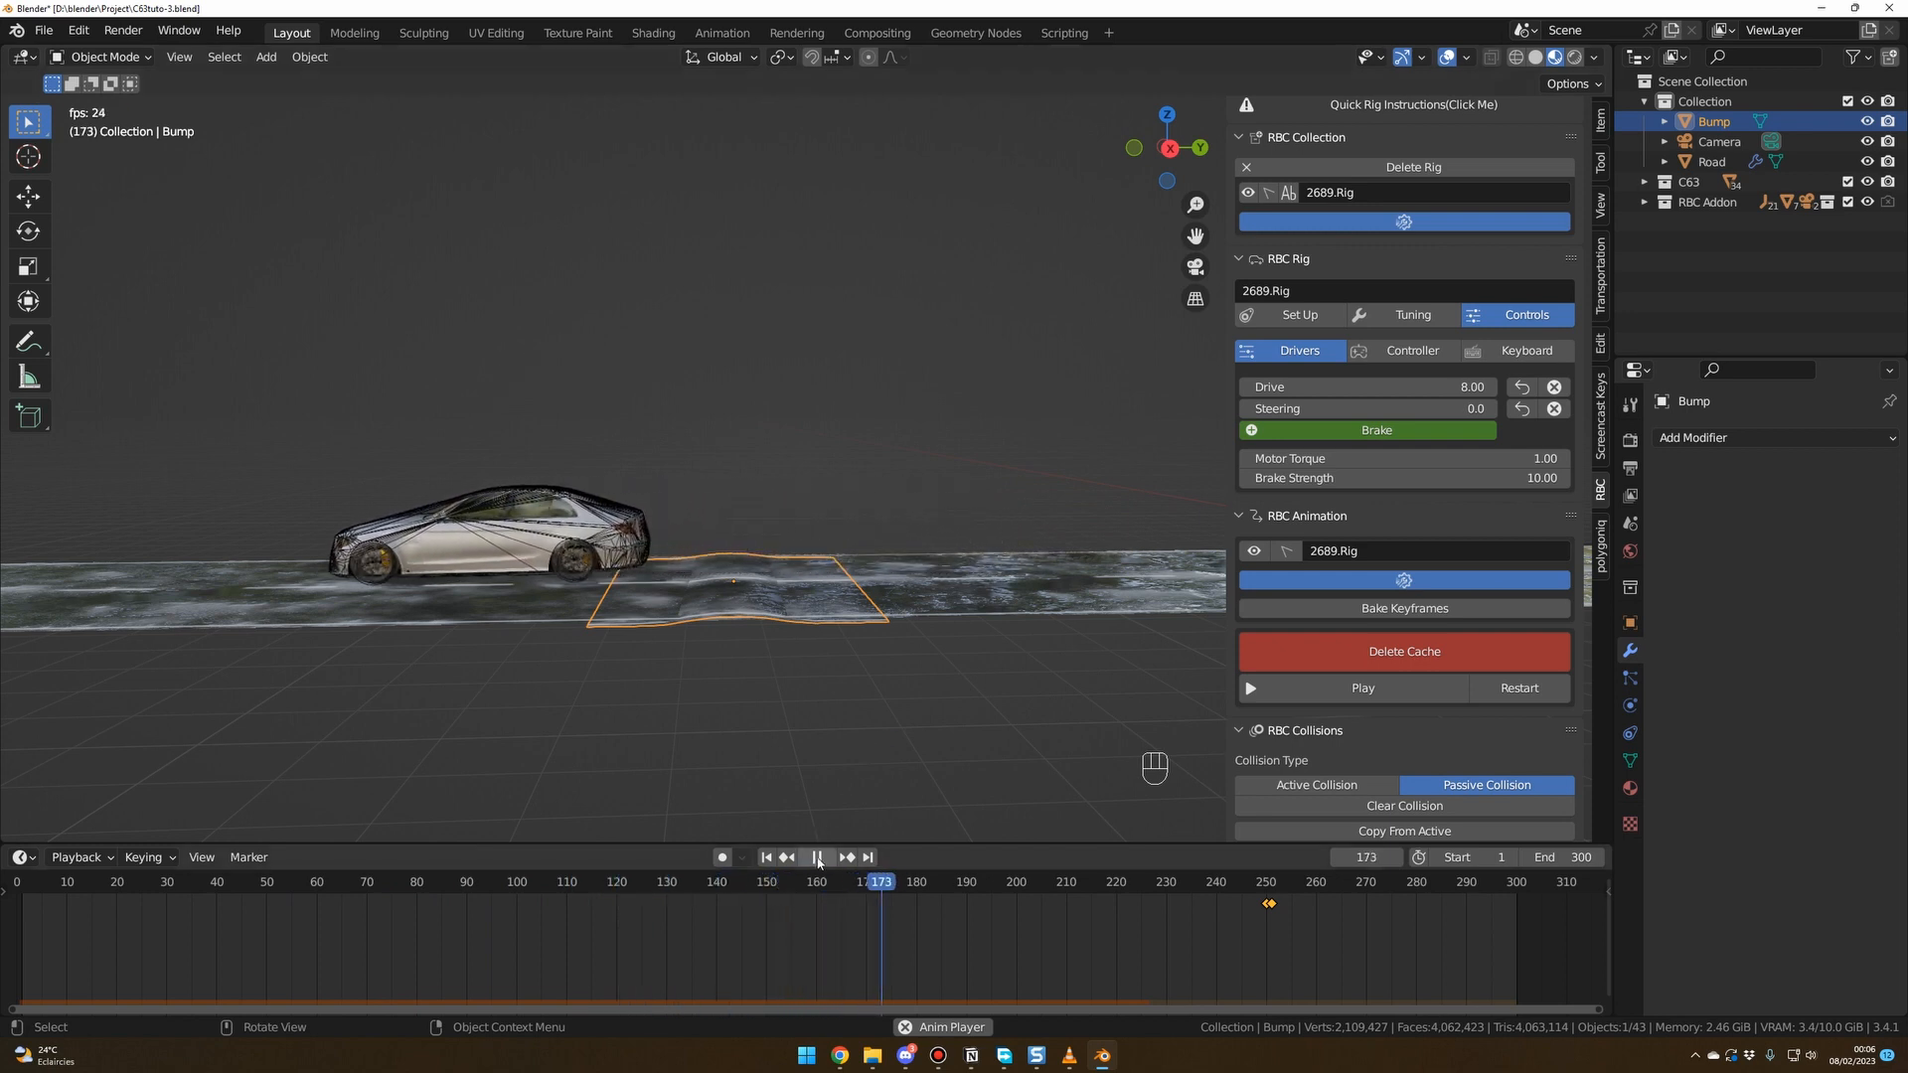
{"action": "left_click", "coordinate": [818, 856]}
Stop the playback and create a linked duplicate of the Bump plane in place.
{"action": "scroll", "coordinate": [796, 773], "scroll_direction": "down", "scroll_amount": 3}
{"action": "middle_click_drag", "start_coordinate": [796, 773], "coordinate": [802, 708]}
{"action": "scroll", "coordinate": [802, 708], "scroll_direction": "down", "scroll_amount": 1}
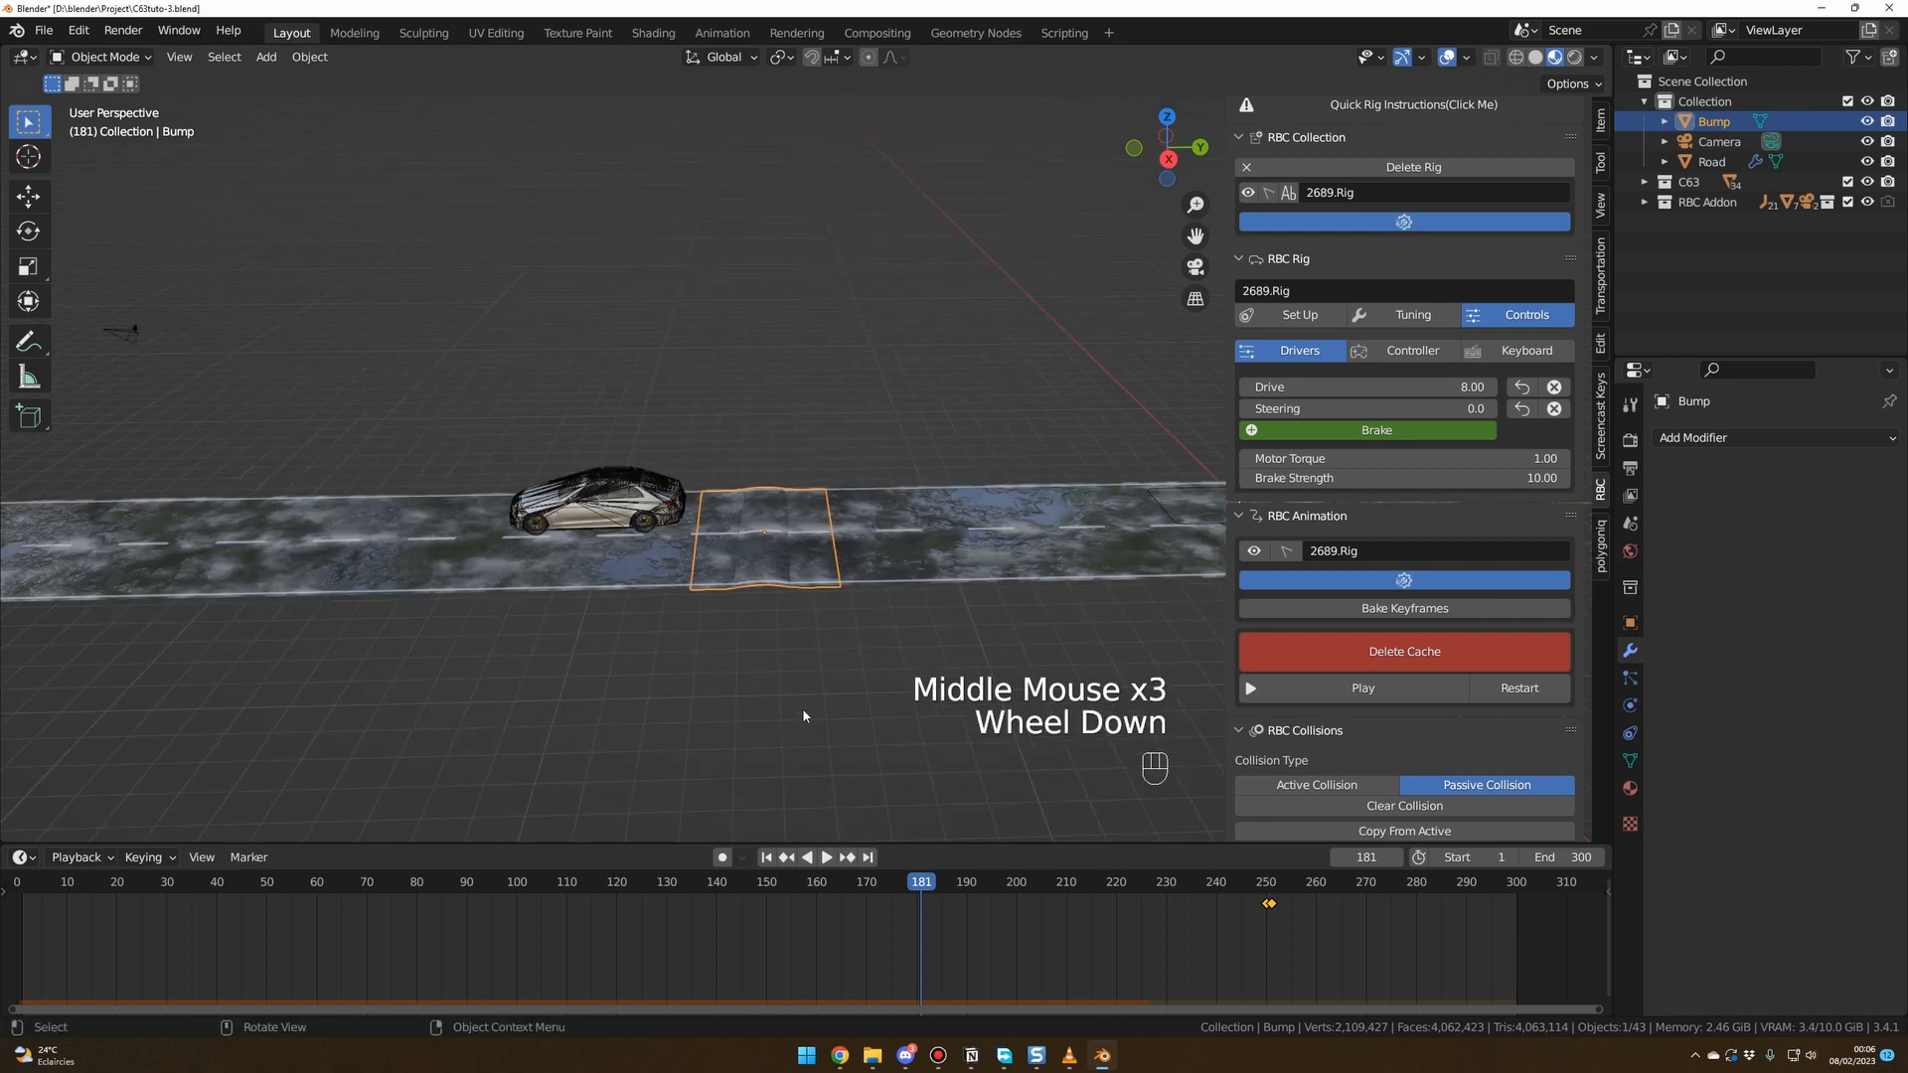
{"action": "middle_click_drag", "start_coordinate": [802, 707], "coordinate": [863, 735]}
{"action": "scroll", "coordinate": [759, 719], "scroll_direction": "down", "scroll_amount": 1}
{"action": "scroll", "coordinate": [865, 696], "scroll_direction": "down", "scroll_amount": 1}
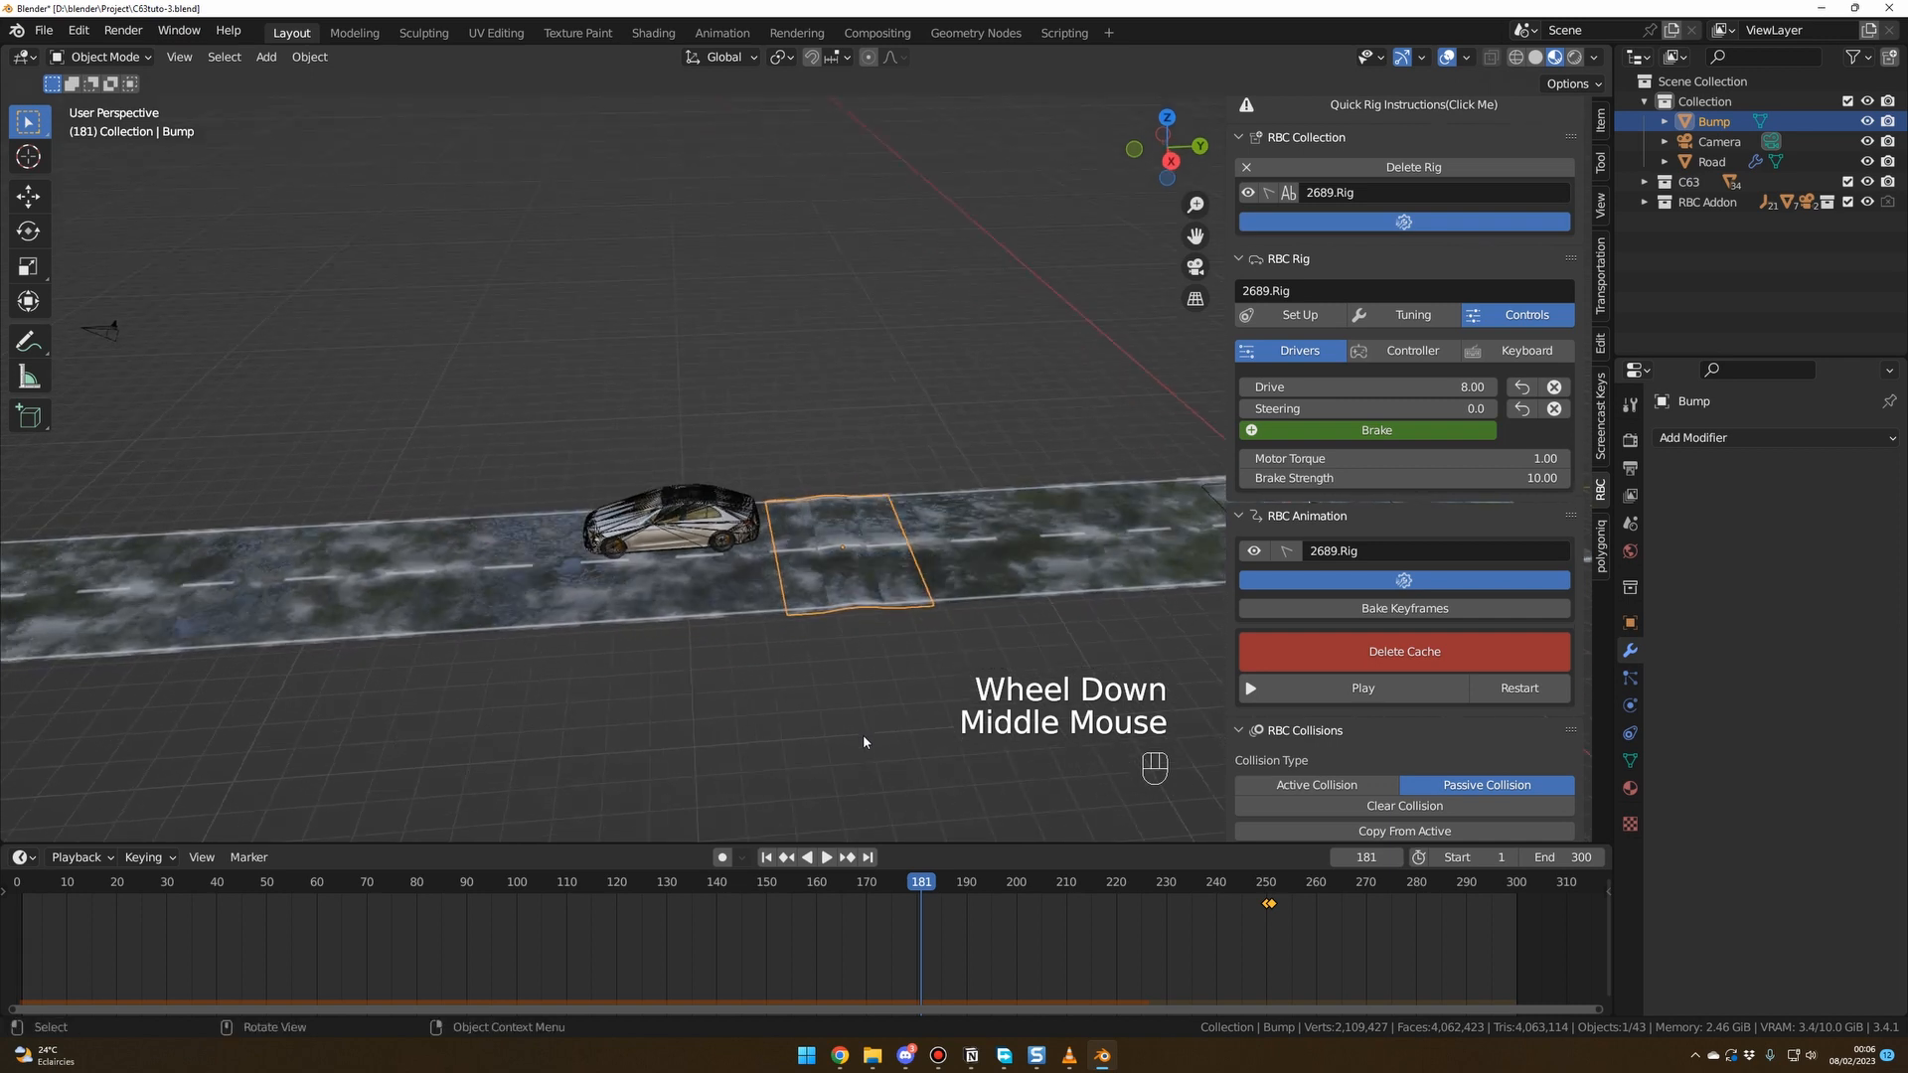
{"action": "scroll", "coordinate": [861, 736], "scroll_direction": "down", "scroll_amount": 1}
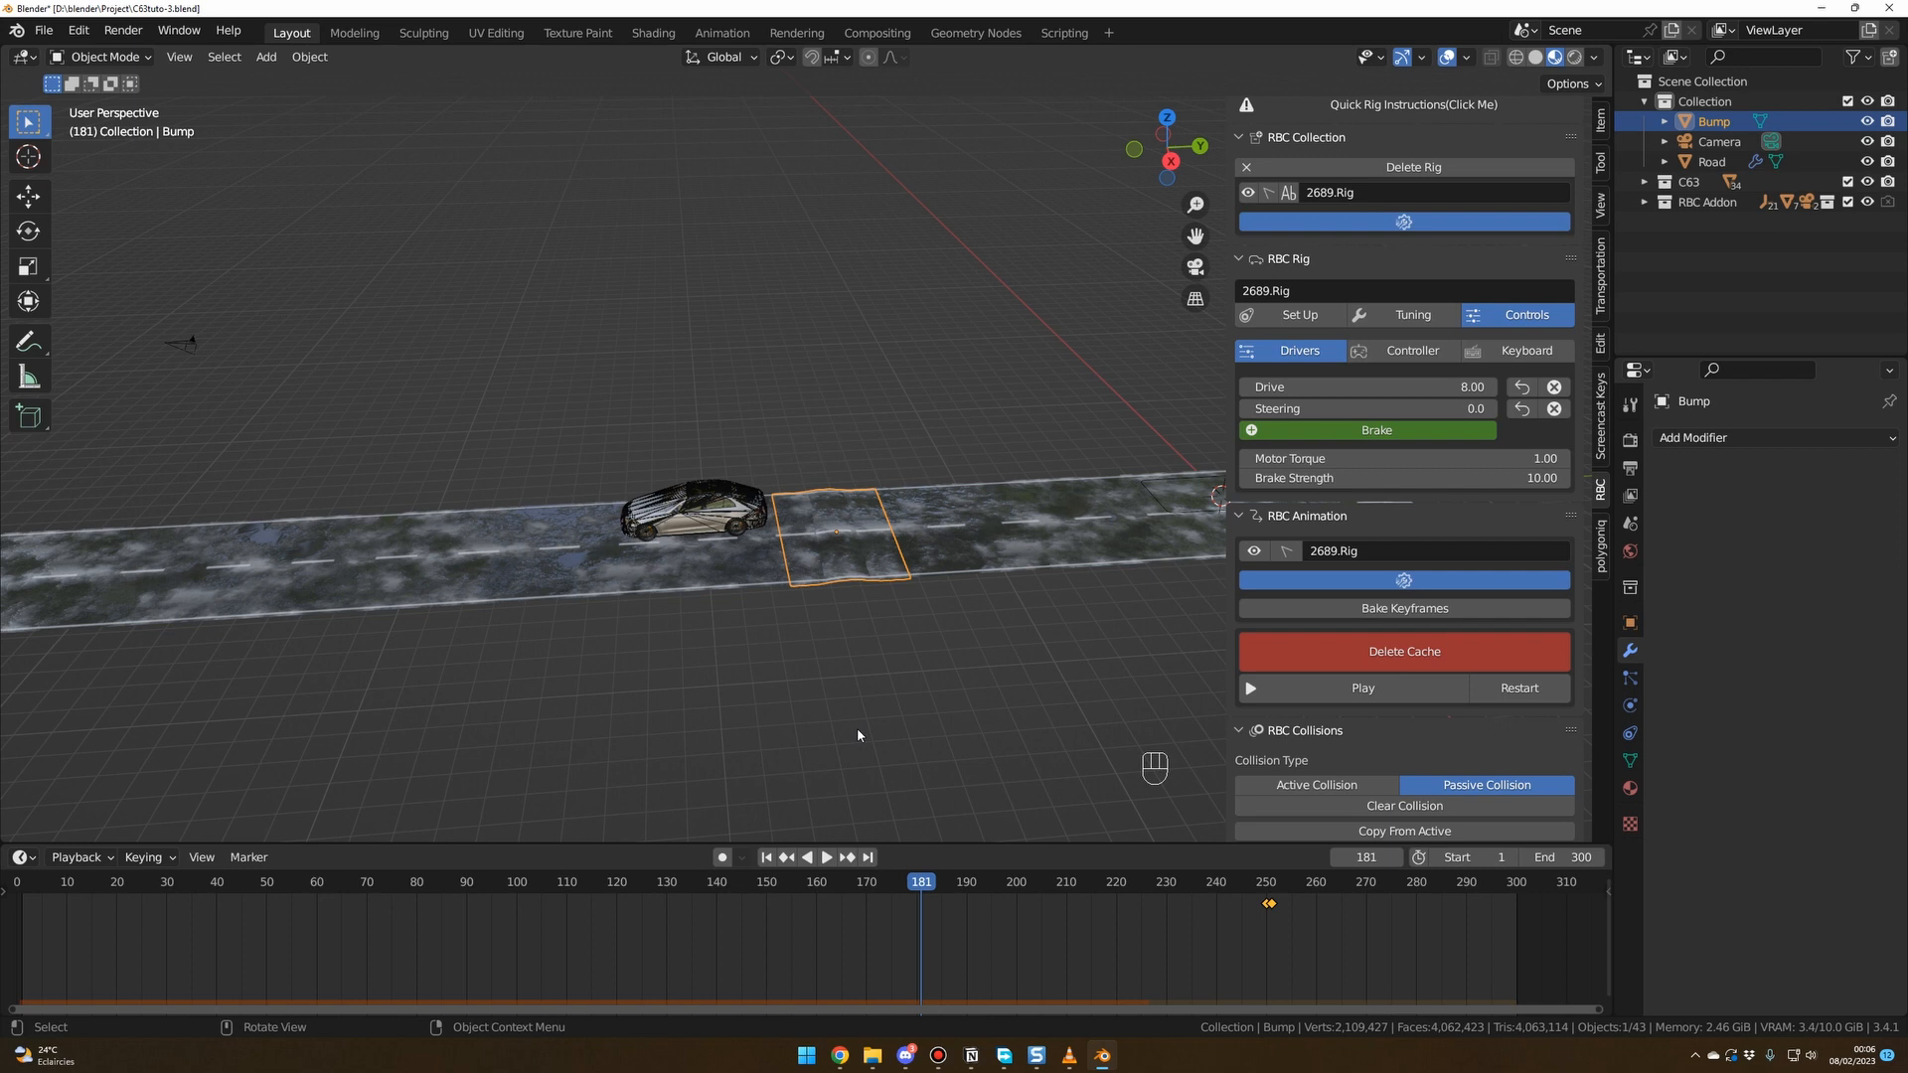
{"action": "middle_click_drag", "start_coordinate": [857, 735], "coordinate": [835, 719]}
{"action": "scroll", "coordinate": [852, 724], "scroll_direction": "up", "scroll_amount": 1}
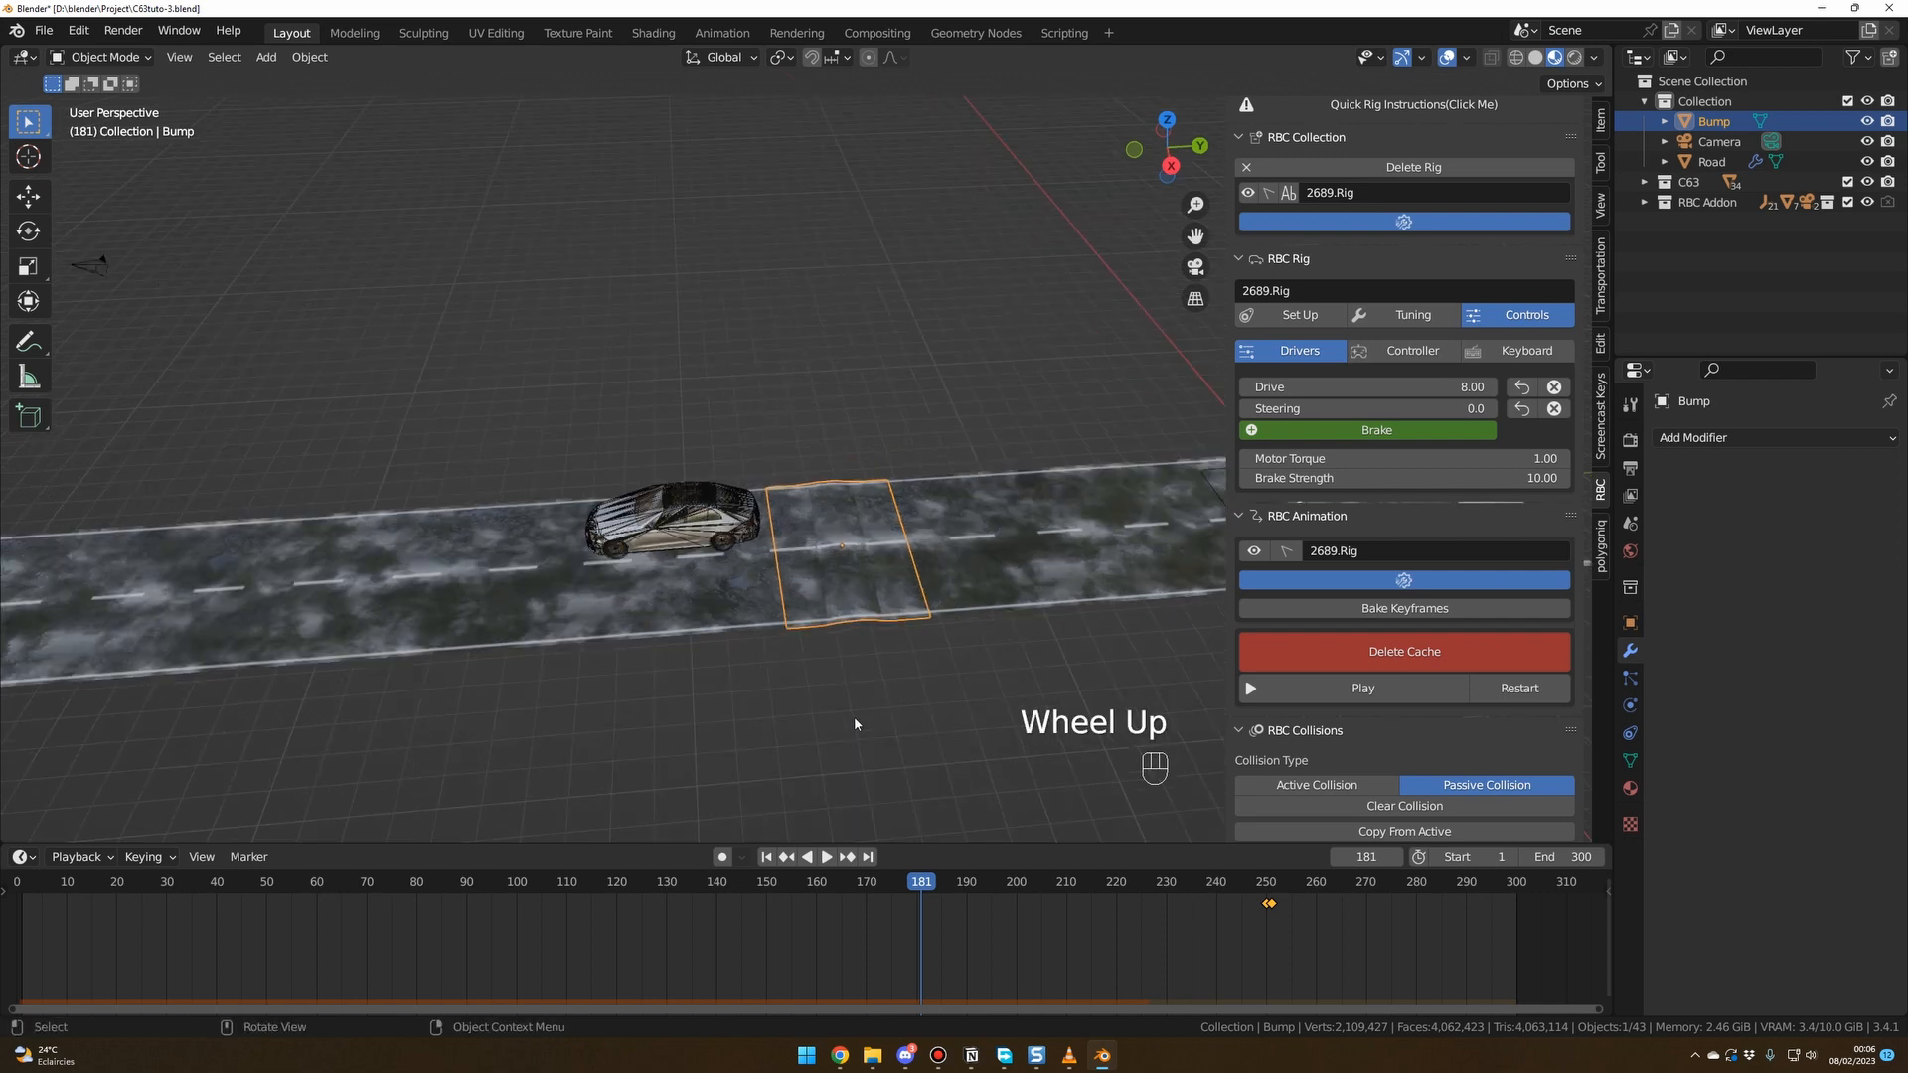
{"action": "key", "text": "alt"}
{"action": "key", "text": "alt+d"}
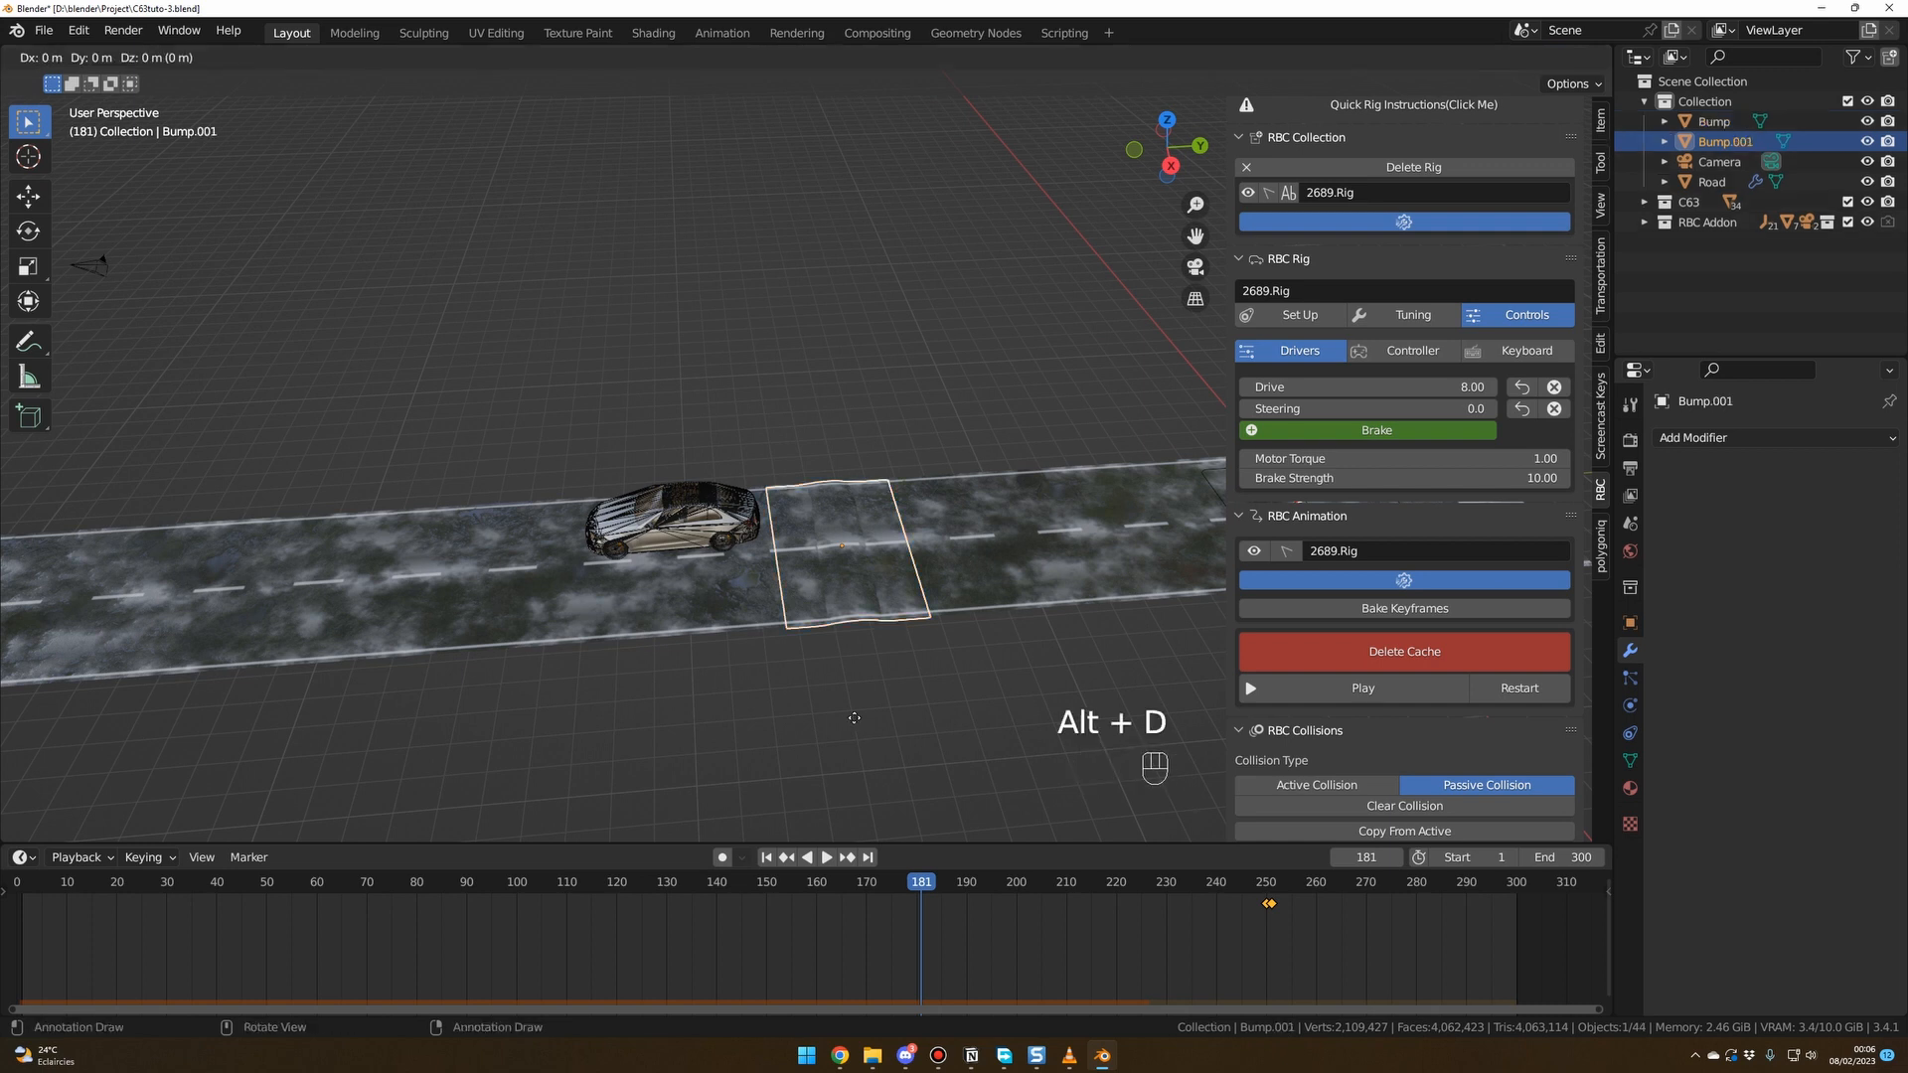
{"action": "right_click", "coordinate": [1014, 525]}
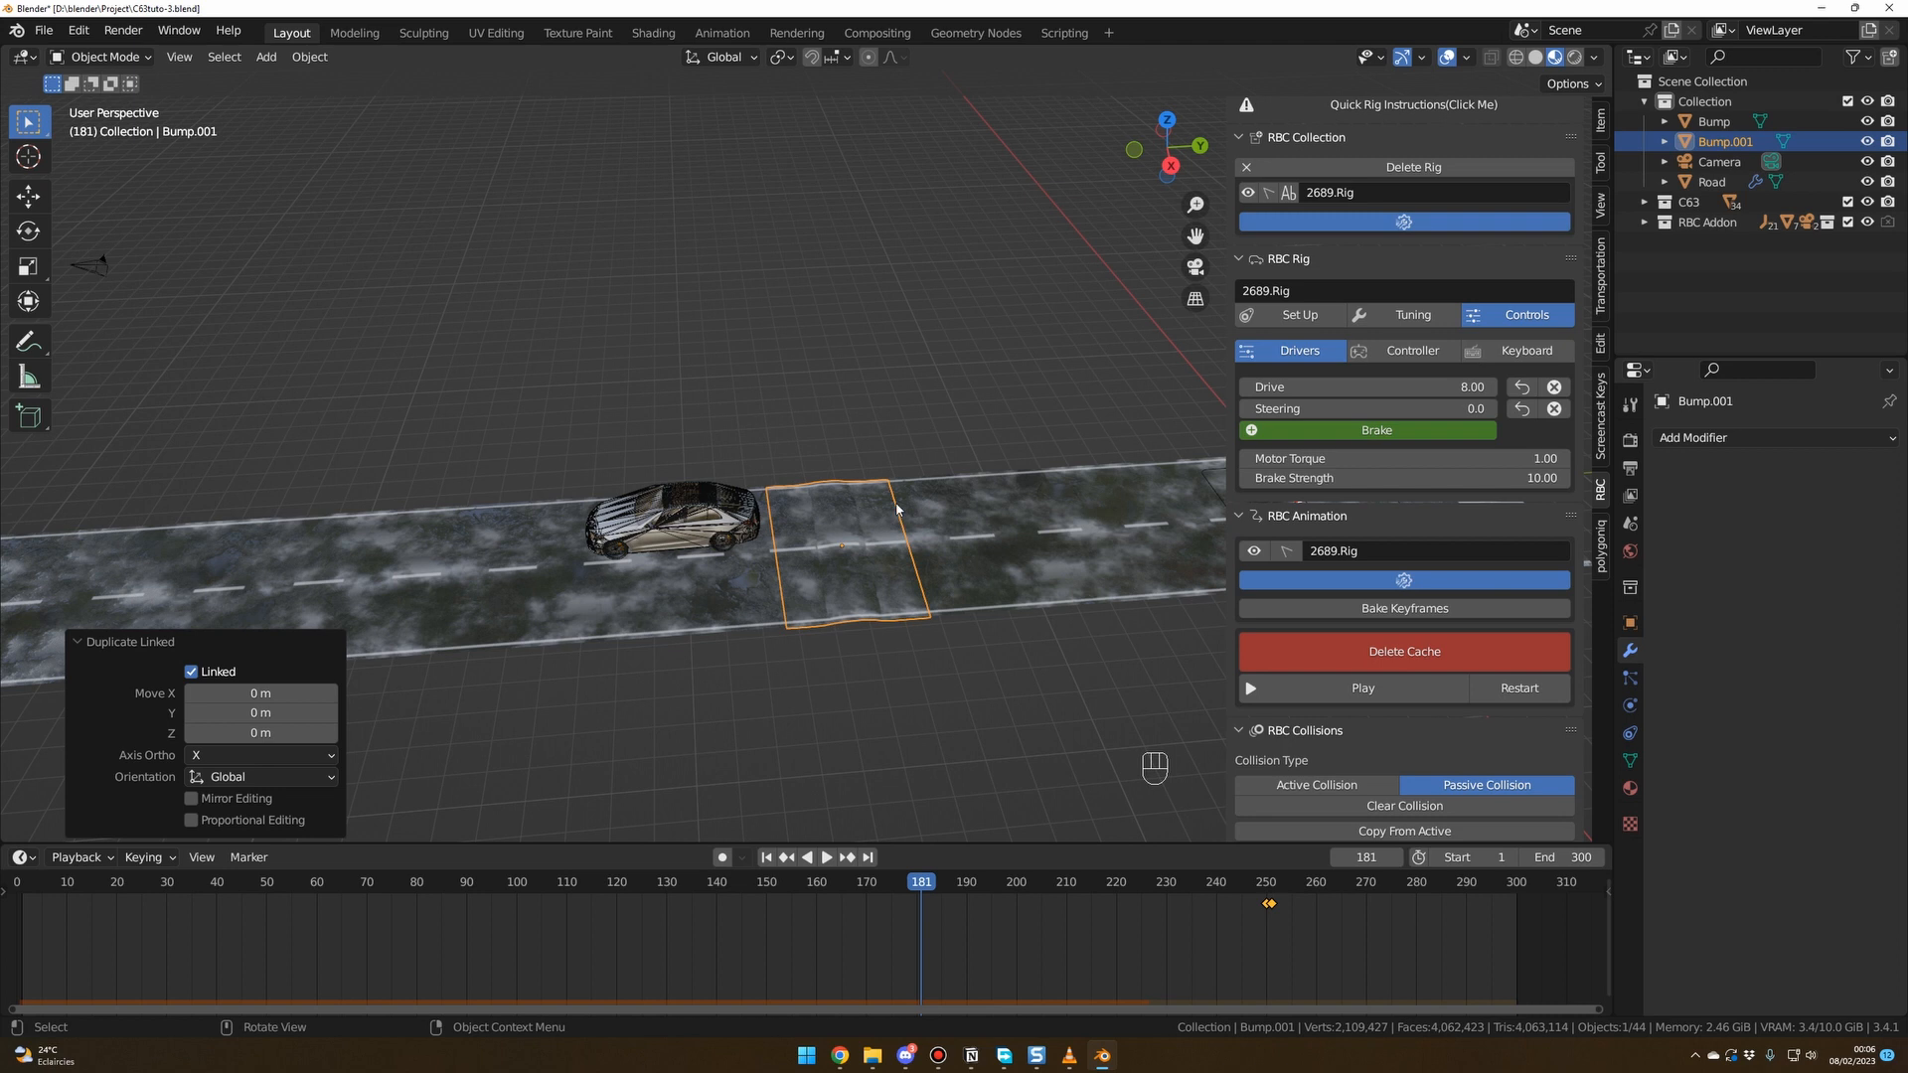
Move the linked bump duplicate about -9.93 m along the global Y axis, placing it ahead of the car.
{"action": "key", "text": "g"}
{"action": "key", "text": "y"}
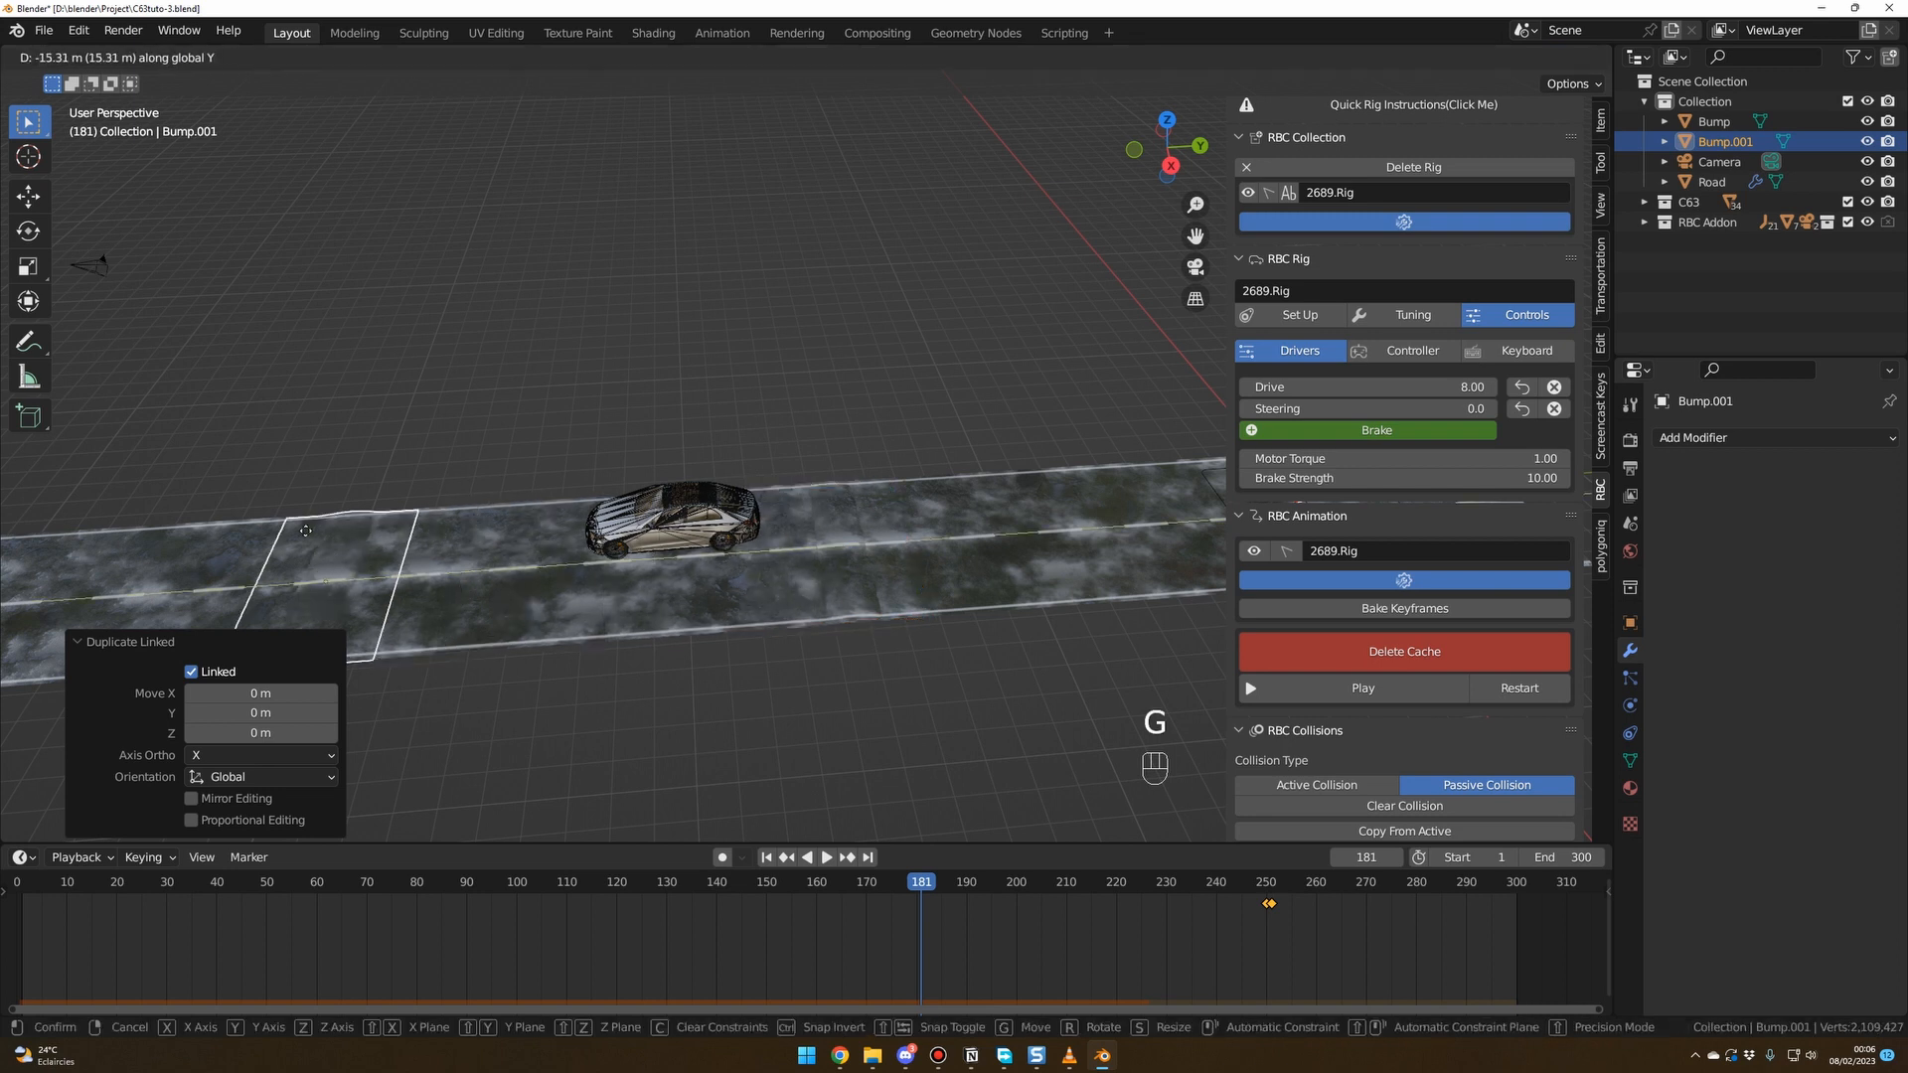
{"action": "left_click", "coordinate": [571, 554]}
{"action": "key", "text": "Escape"}
Lower the bump duplicate about 0.059 m along the global Z axis so it sits closer to the road surface.
{"action": "middle_click_drag", "start_coordinate": [608, 745], "coordinate": [741, 683]}
{"action": "scroll", "coordinate": [805, 717], "scroll_direction": "up", "scroll_amount": 2}
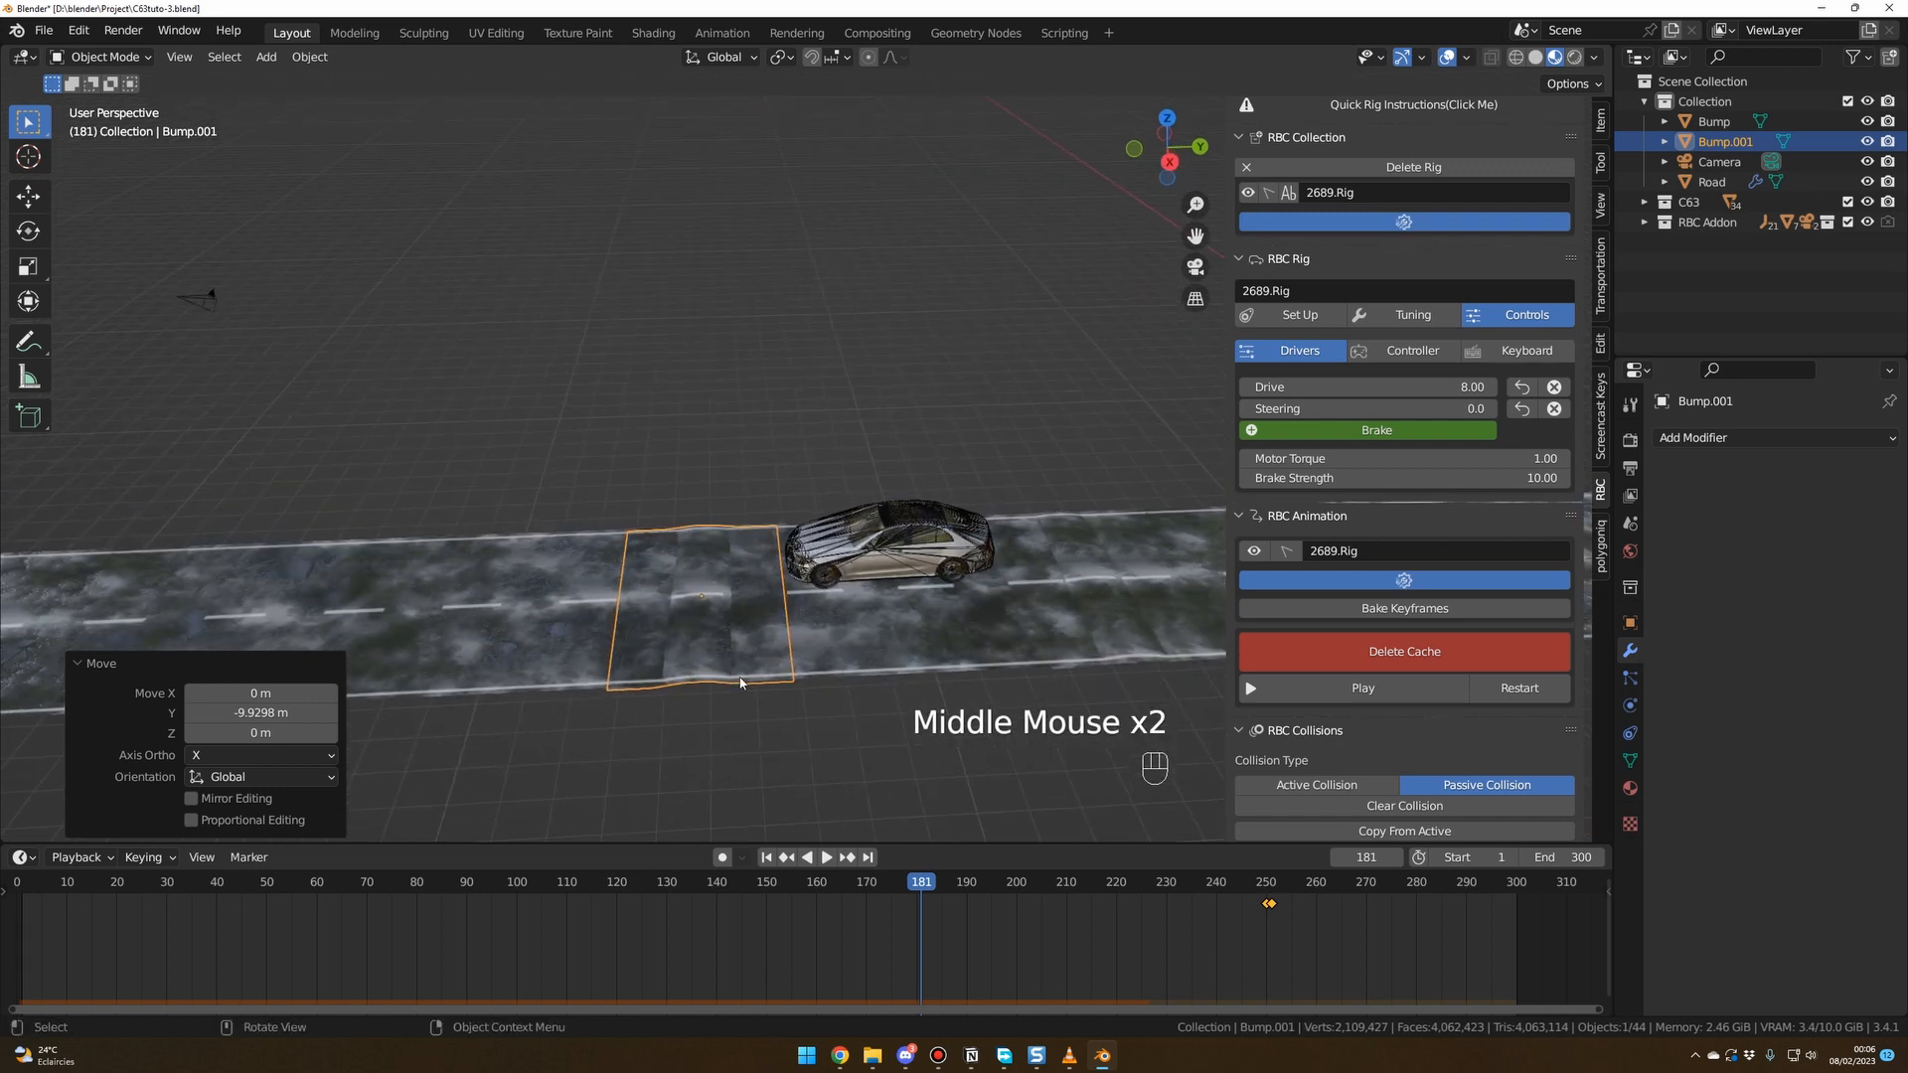
{"action": "key", "text": "g"}
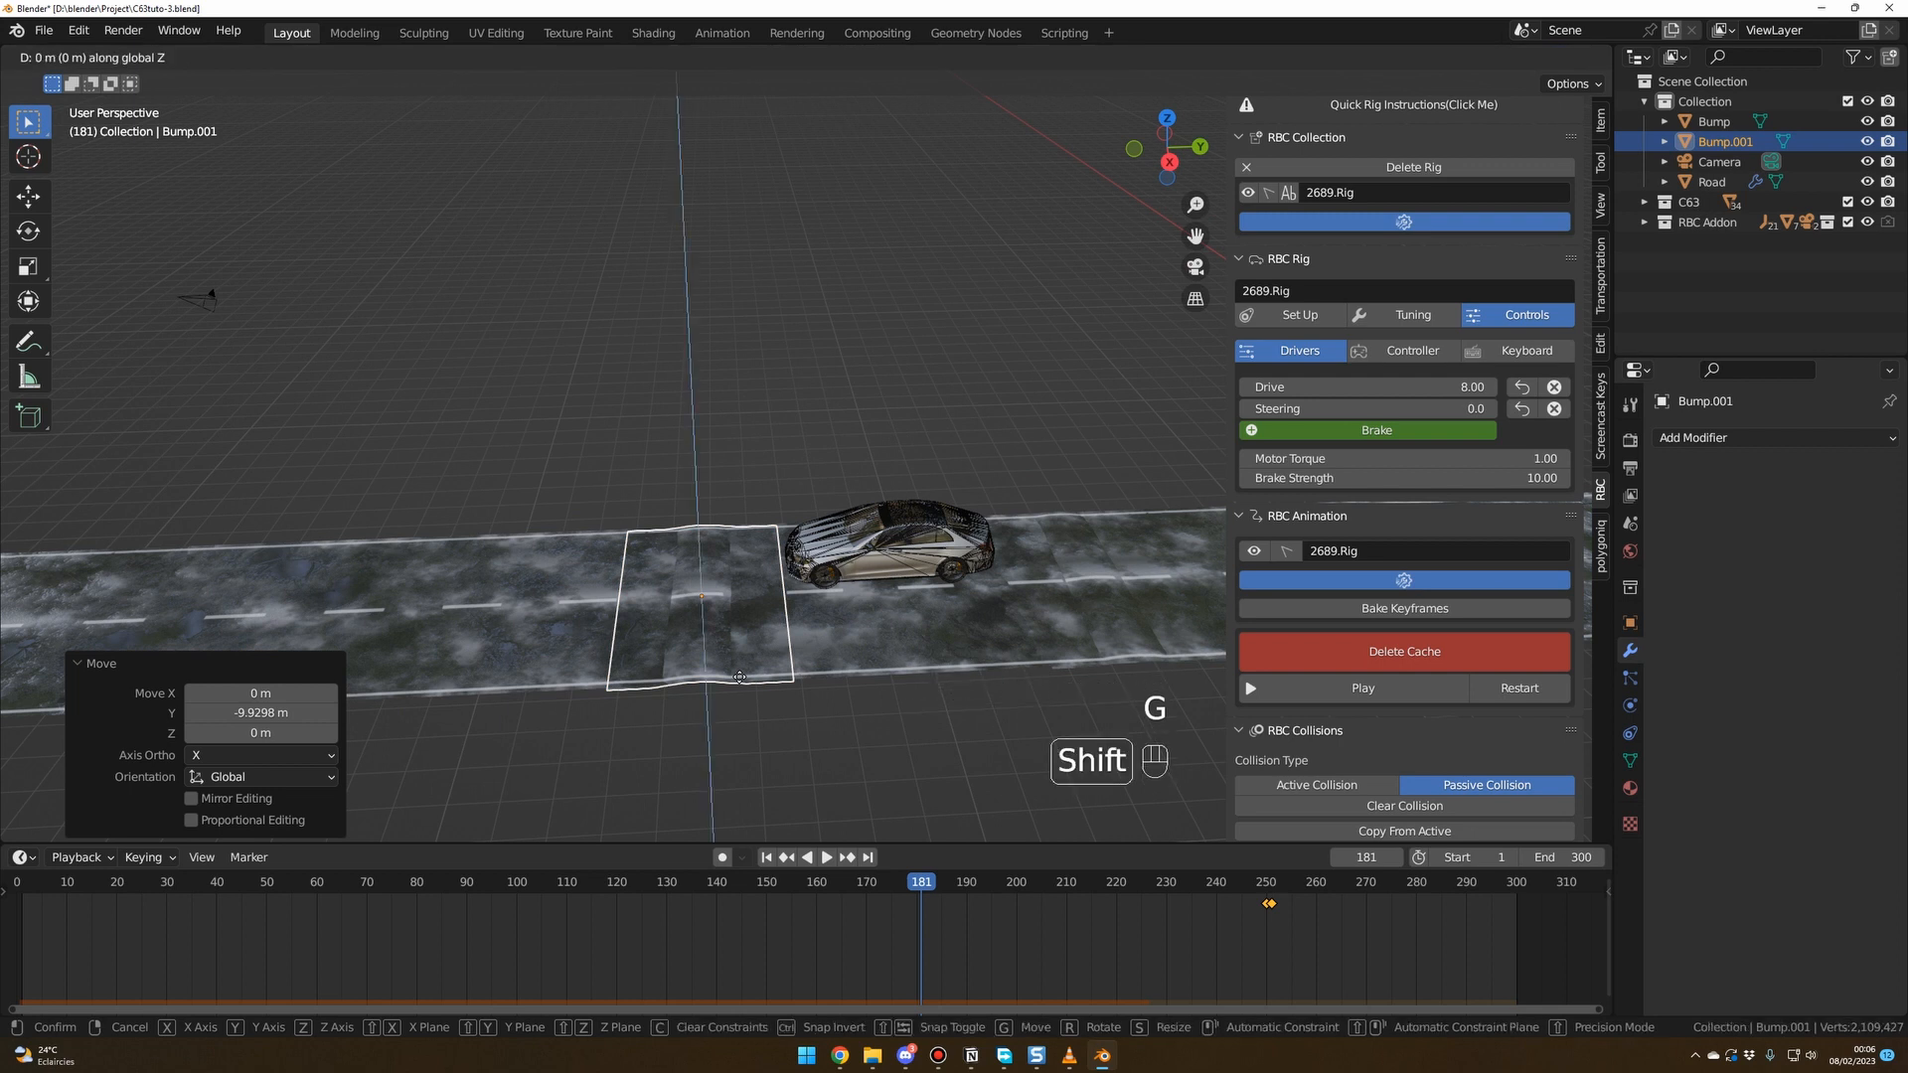
{"action": "middle_click_drag", "start_coordinate": [740, 676], "coordinate": [739, 696], "text": "shift"}
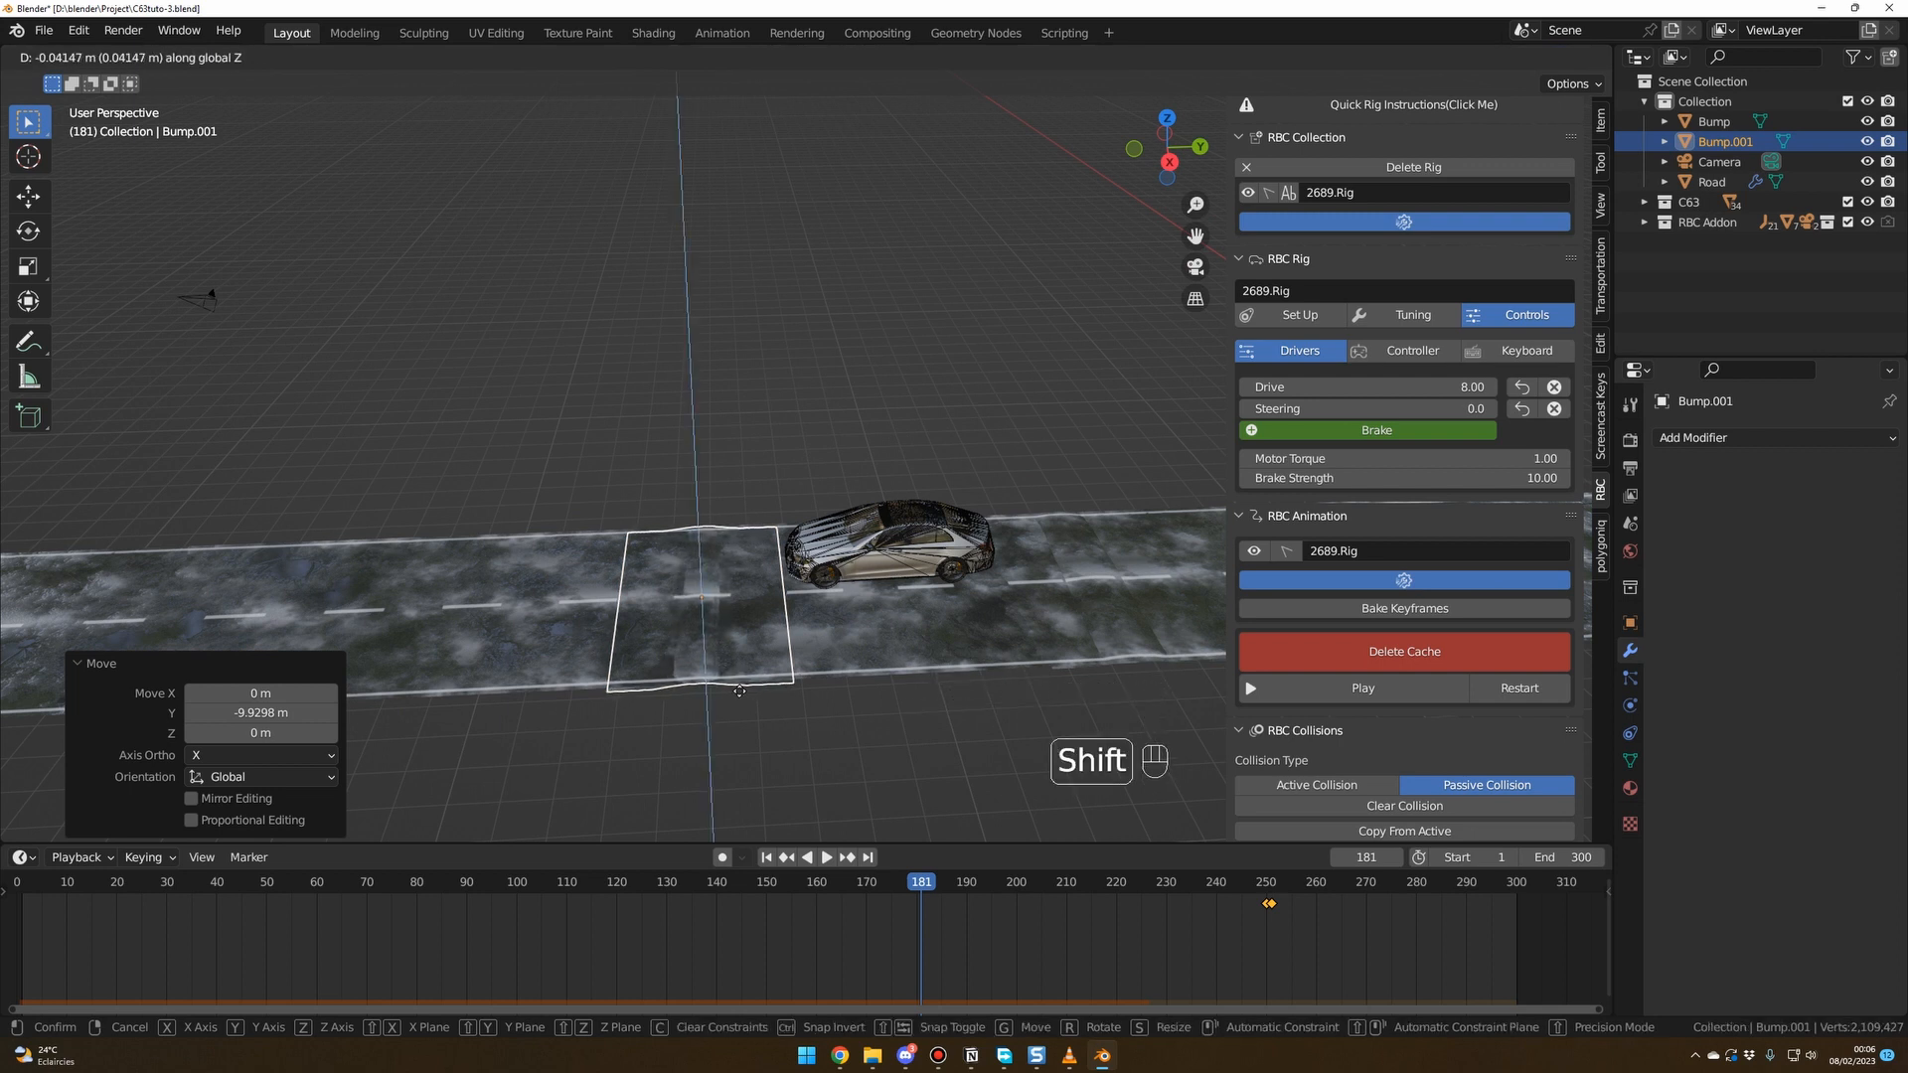
{"action": "key", "text": "shift"}
{"action": "left_click", "coordinate": [740, 696]}
{"action": "middle_click_drag", "start_coordinate": [742, 692], "coordinate": [747, 684]}
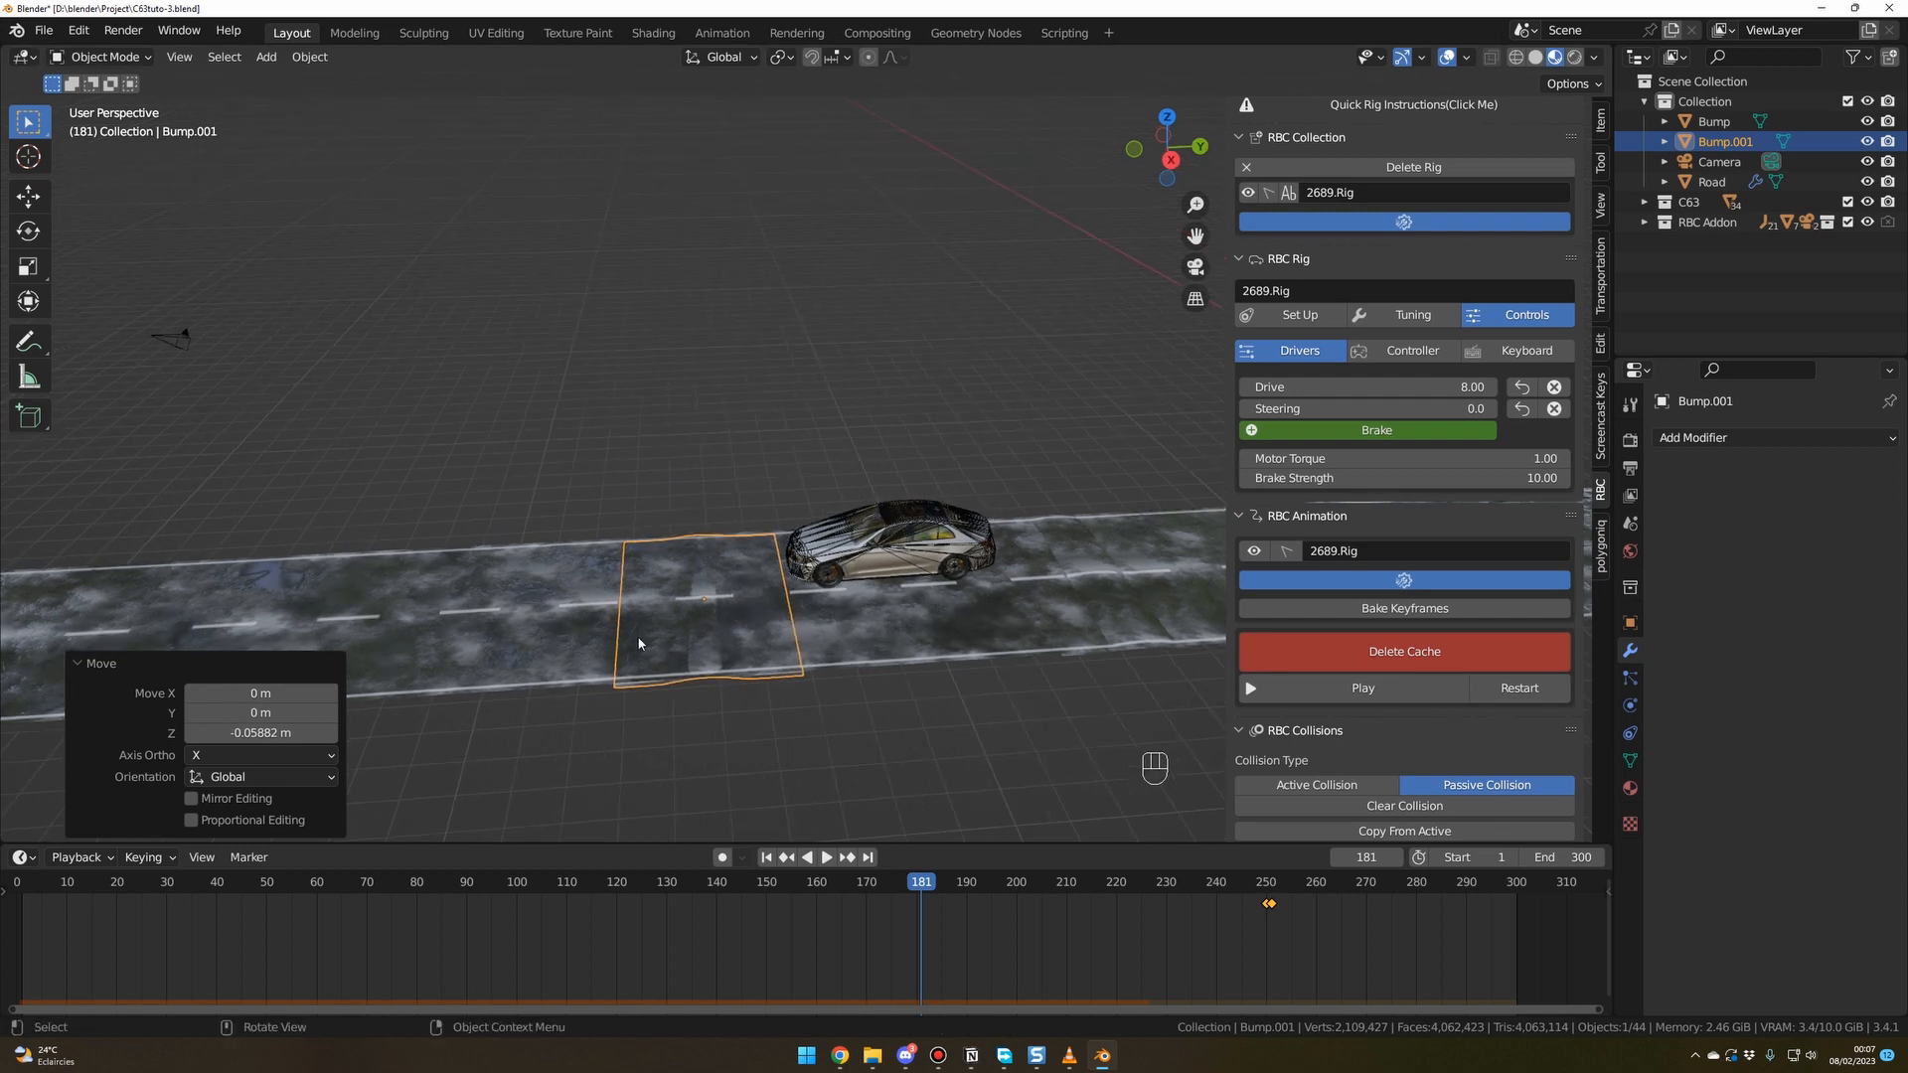
{"action": "left_click", "coordinate": [82, 666]}
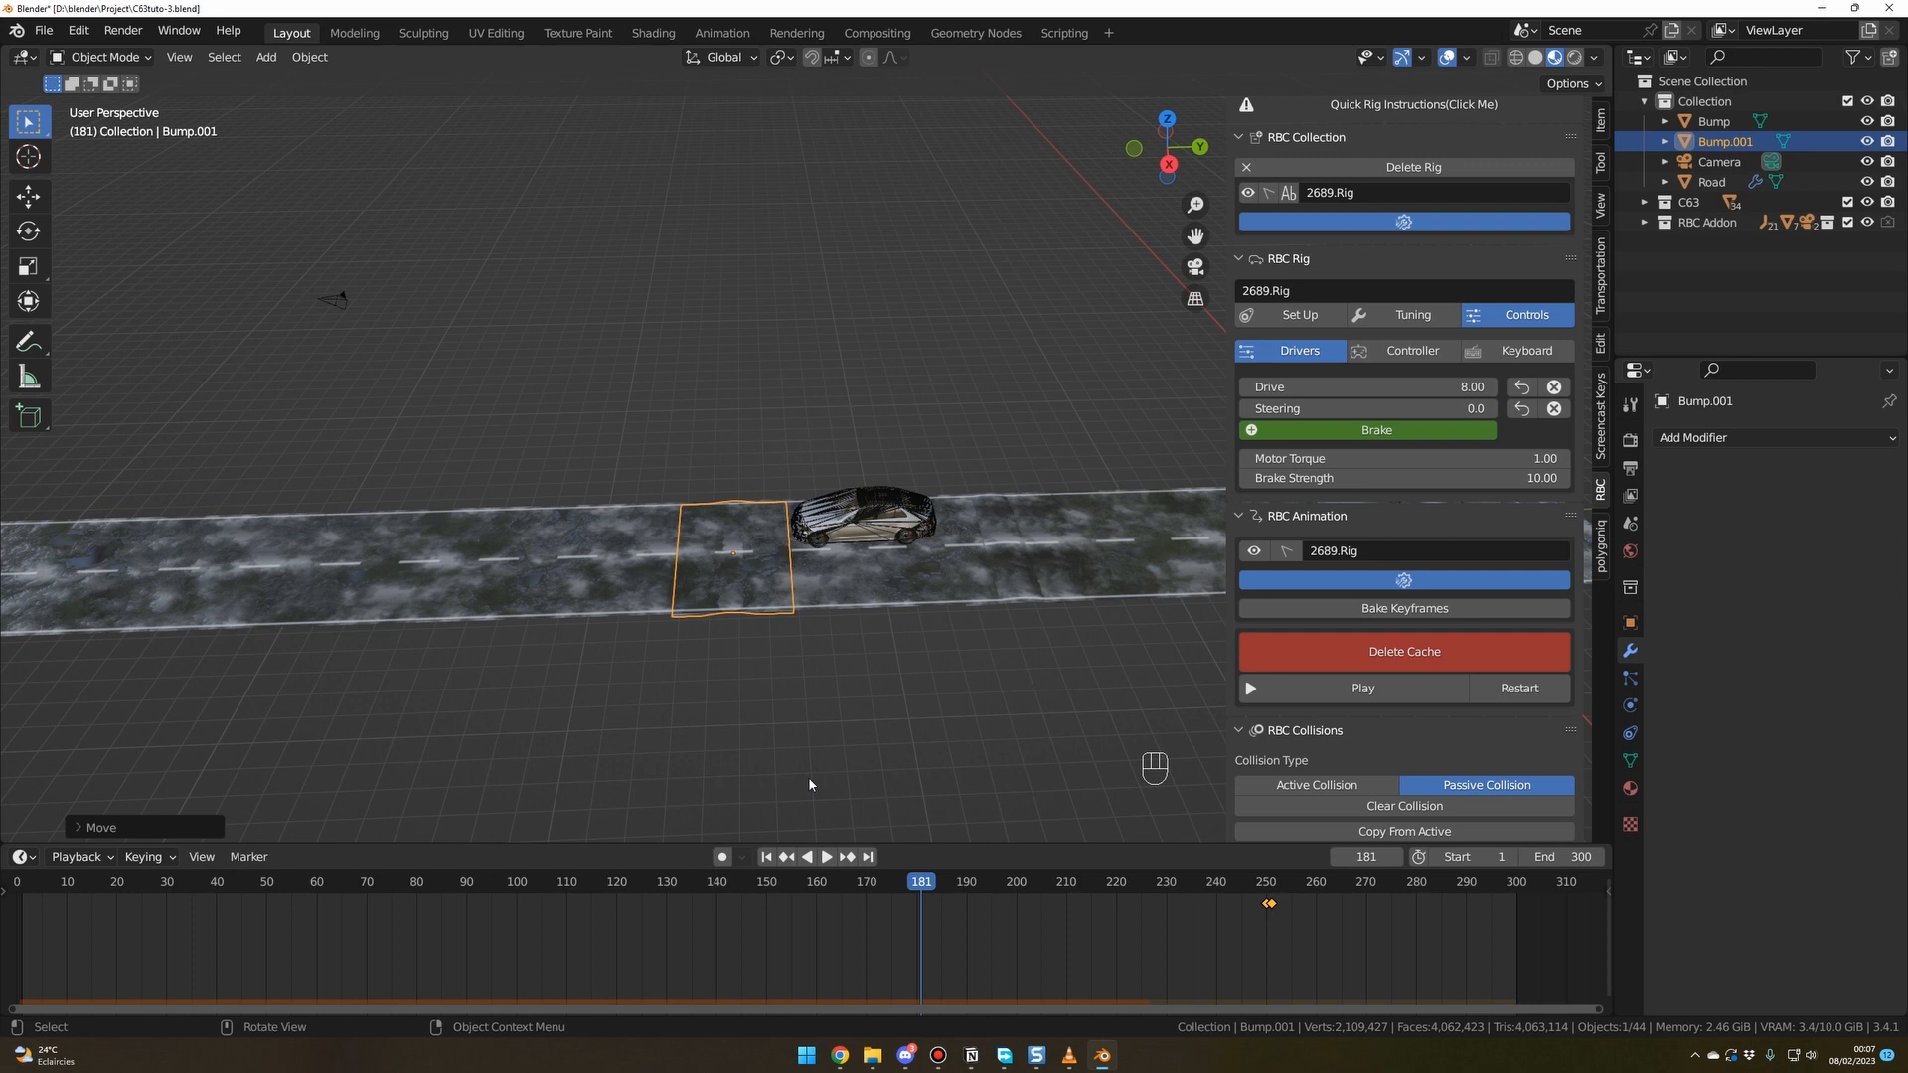
Inspect how the bump duplicate meets the road surface ahead of the car.
{"action": "scroll", "coordinate": [820, 770], "scroll_direction": "up", "scroll_amount": 2}
{"action": "middle_click_drag", "start_coordinate": [837, 714], "coordinate": [840, 697]}
{"action": "middle_click_drag", "start_coordinate": [835, 630], "coordinate": [873, 574]}
{"action": "scroll", "coordinate": [839, 712], "scroll_direction": "up", "scroll_amount": 1}
{"action": "scroll", "coordinate": [839, 715], "scroll_direction": "up", "scroll_amount": 1}
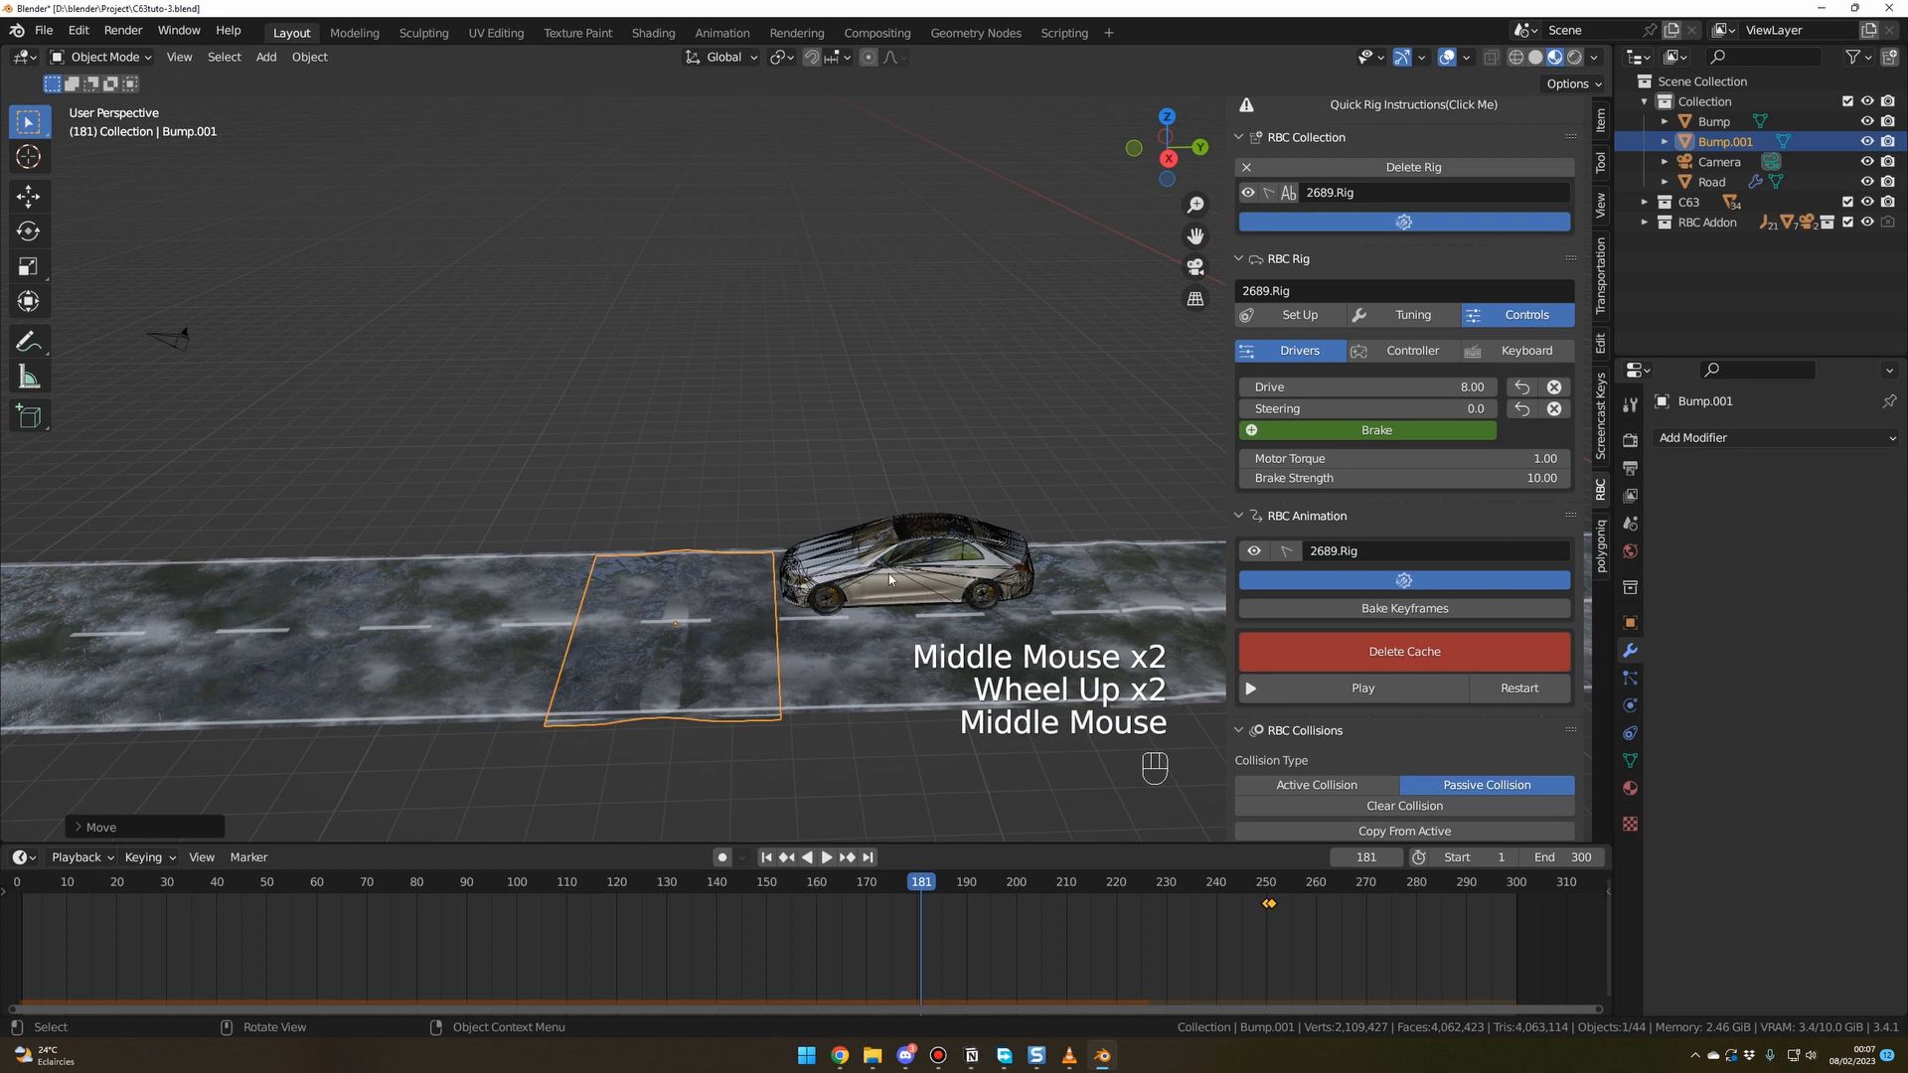
{"action": "scroll", "coordinate": [851, 721], "scroll_direction": "down", "scroll_amount": 1}
{"action": "mouse_move", "coordinate": [851, 722]}
{"action": "middle_mouse_down"}
{"action": "mouse_move", "coordinate": [837, 779]}
{"action": "mouse_move", "coordinate": [859, 749]}
{"action": "mouse_move", "coordinate": [832, 765]}
{"action": "mouse_move", "coordinate": [887, 761]}
{"action": "mouse_move", "coordinate": [884, 786]}
{"action": "mouse_move", "coordinate": [907, 753]}
{"action": "mouse_move", "coordinate": [832, 747]}
{"action": "middle_mouse_up"}
{"action": "scroll", "coordinate": [833, 767], "scroll_direction": "down", "scroll_amount": 1}
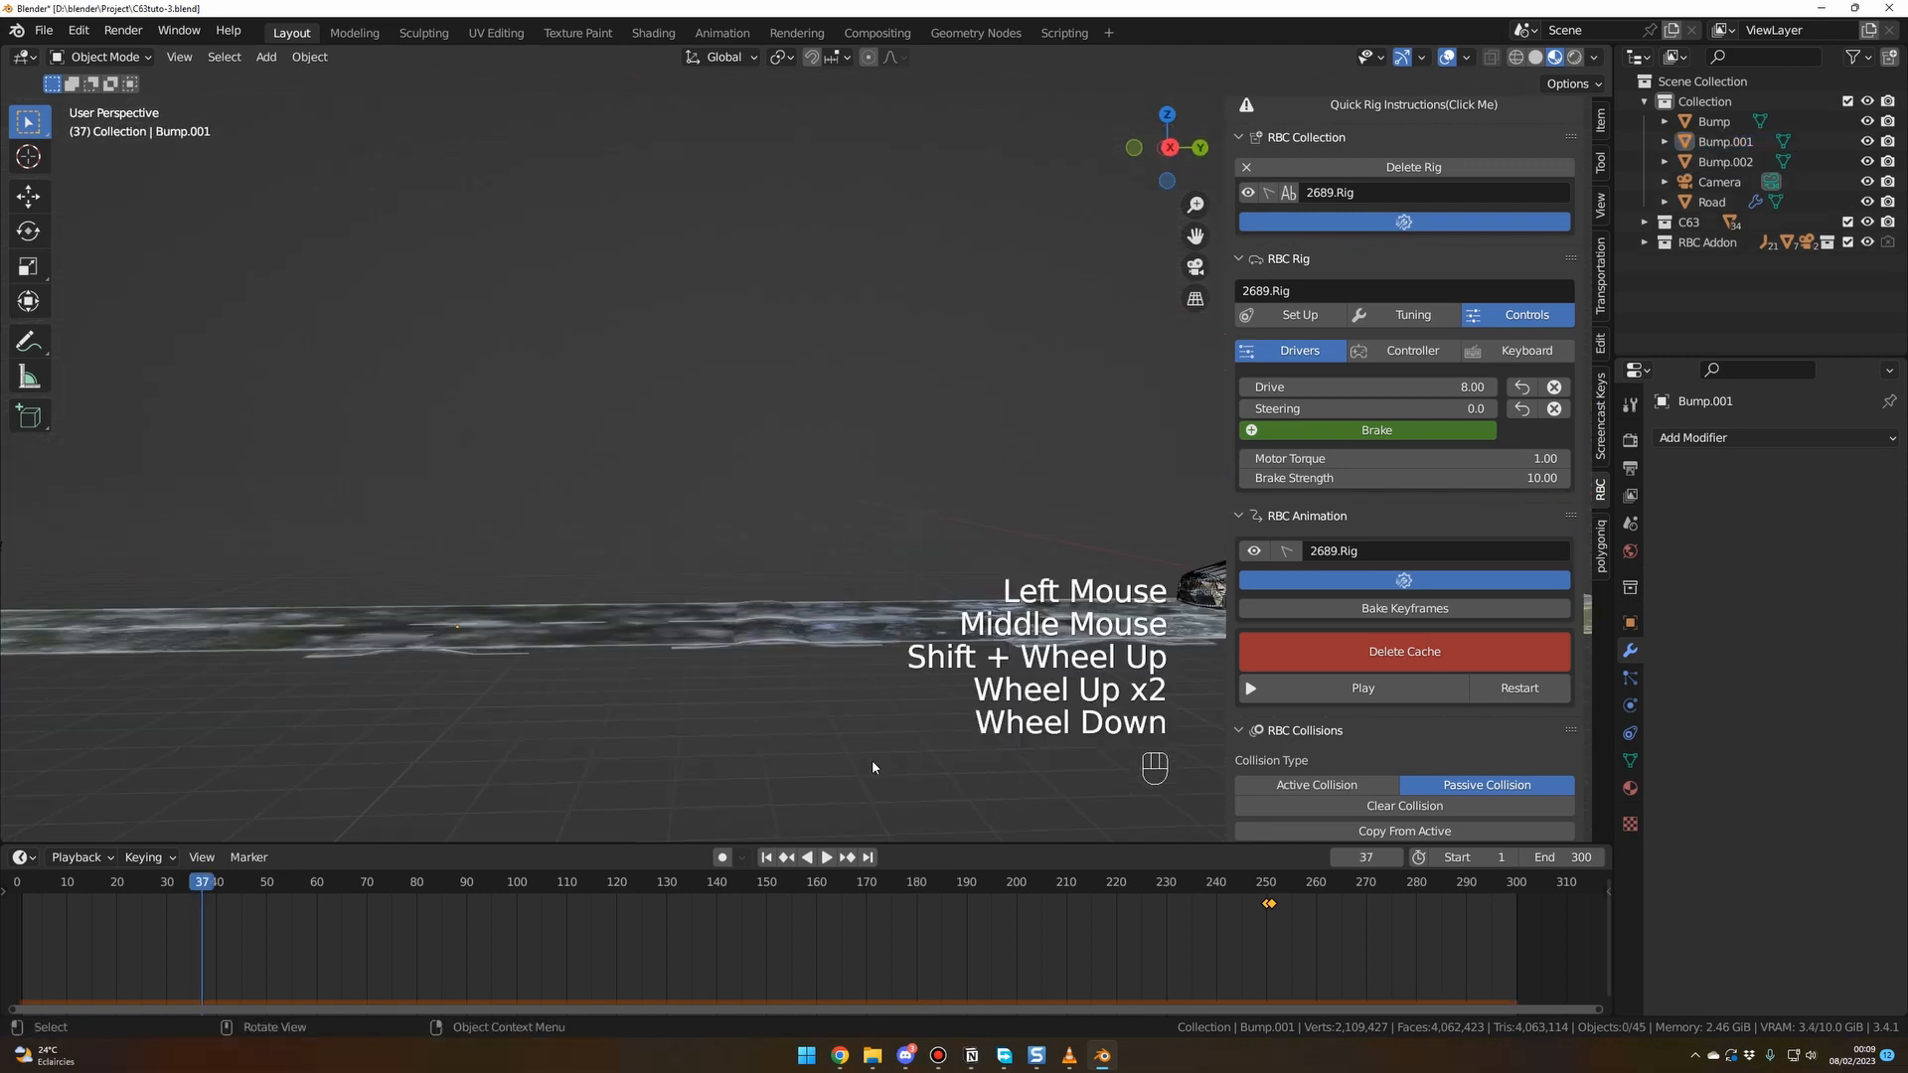
Replay the cached car animation from the first frame to frame 263 and rewind it to the first frame.
{"action": "middle_click_drag", "start_coordinate": [873, 759], "coordinate": [1026, 777], "text": "shift"}
{"action": "scroll", "coordinate": [757, 757], "scroll_direction": "down", "scroll_amount": 1}
{"action": "left_click", "coordinate": [766, 856]}
{"action": "left_click", "coordinate": [826, 857]}
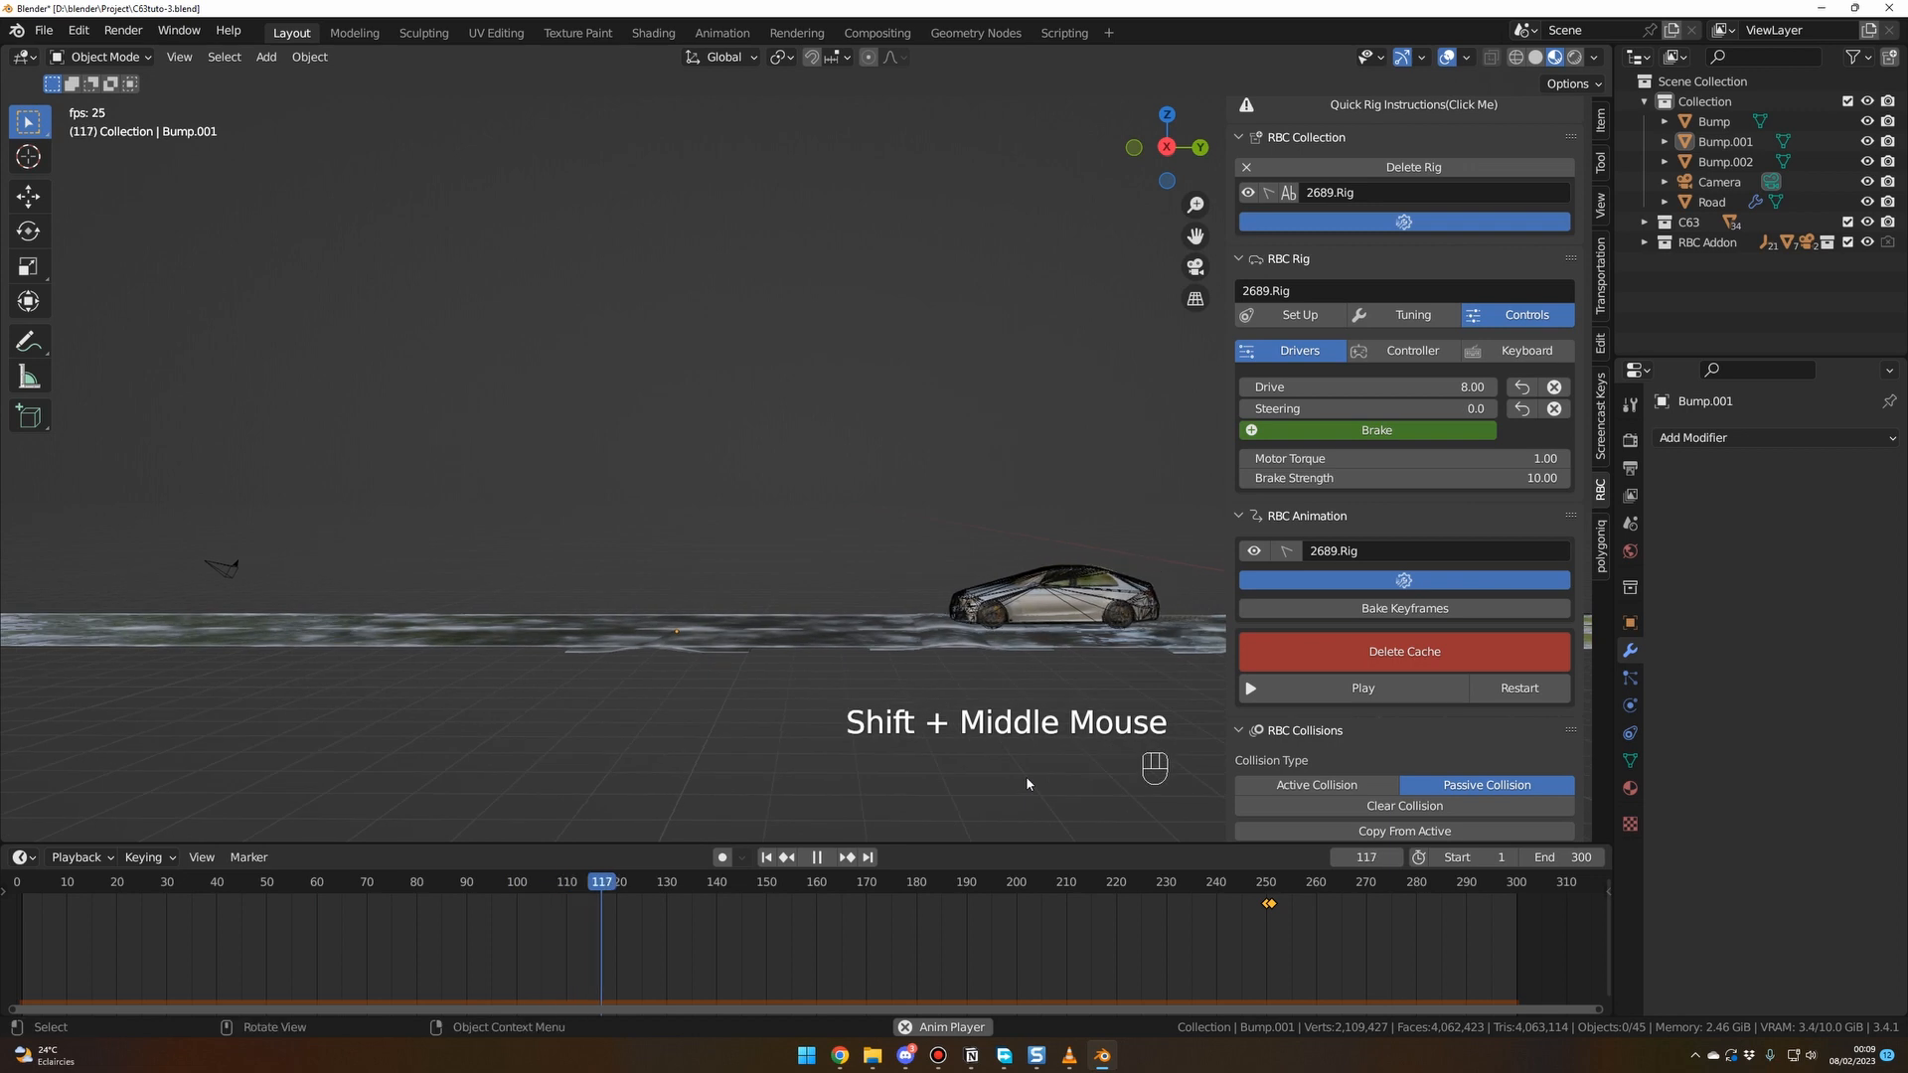
{"action": "middle_click_drag", "start_coordinate": [842, 745], "coordinate": [931, 755], "text": "shift"}
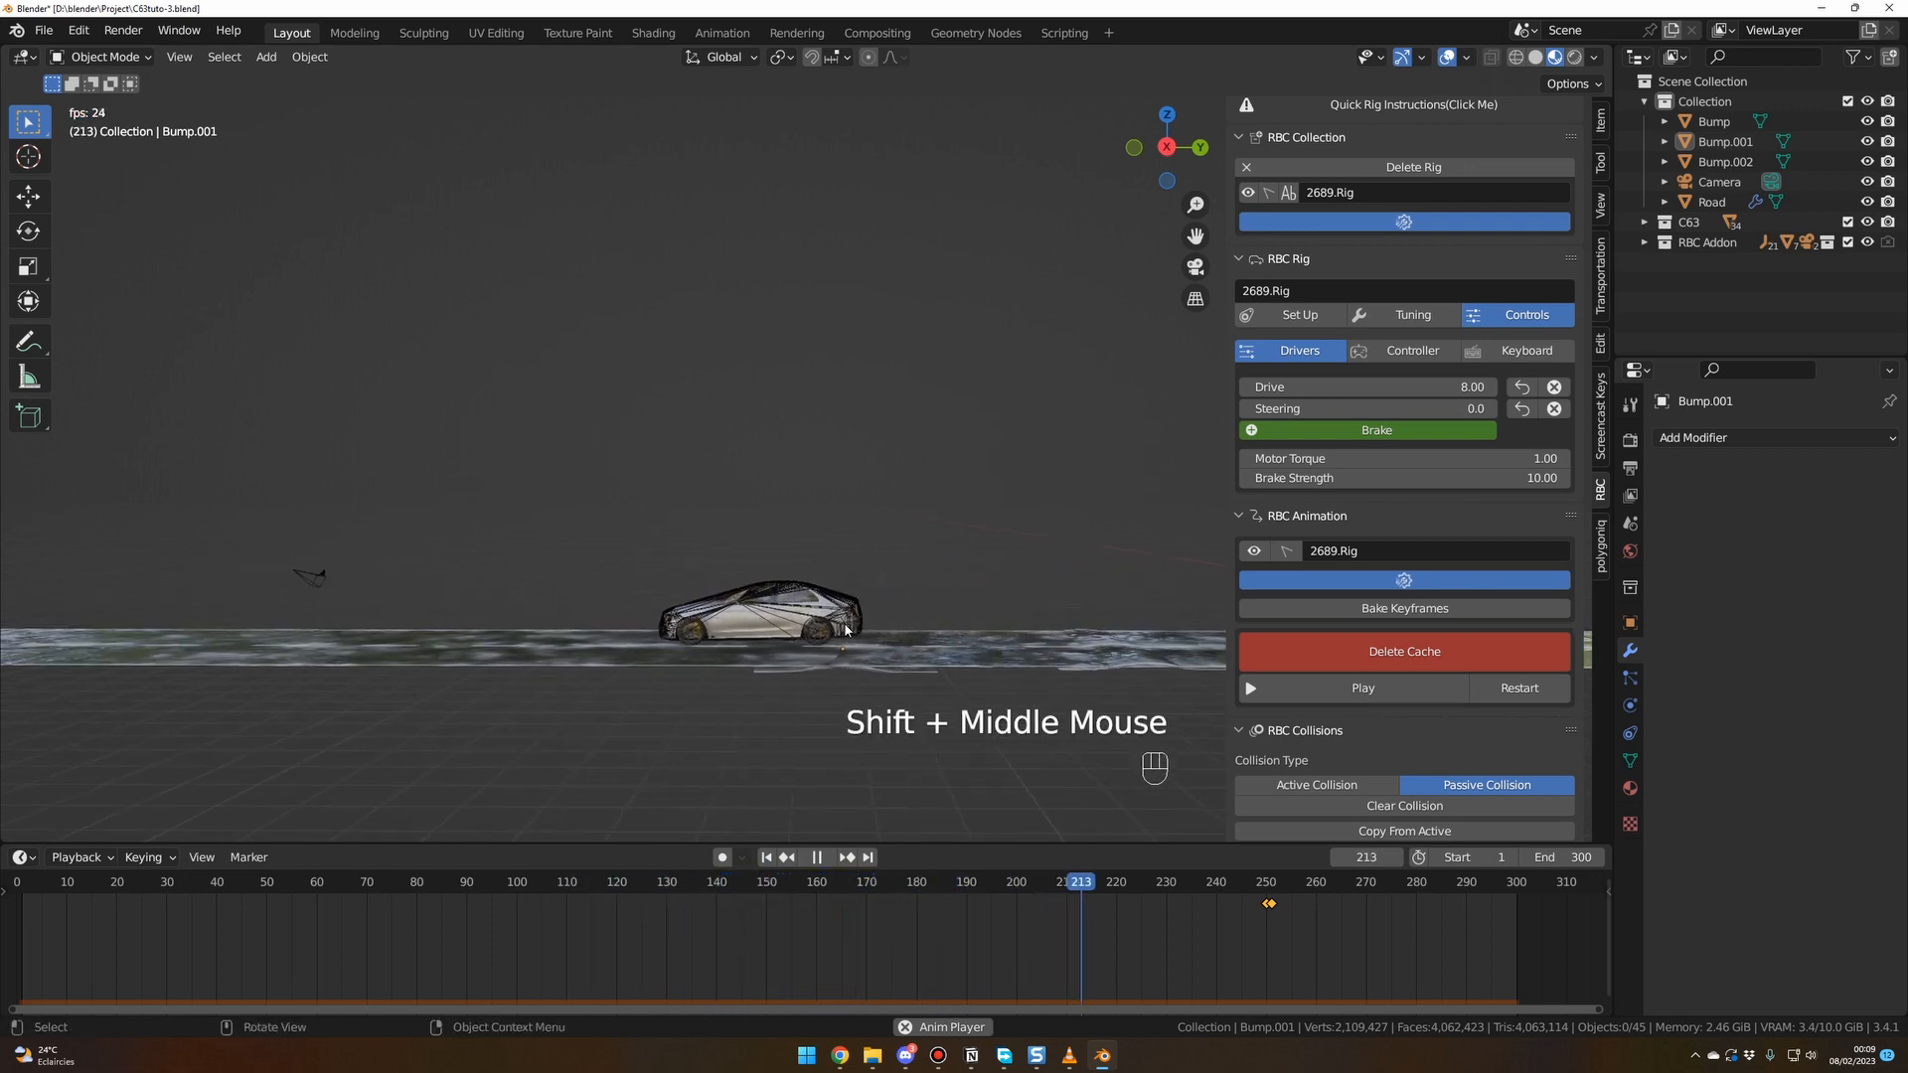
{"action": "middle_click_drag", "start_coordinate": [713, 742], "coordinate": [737, 743]}
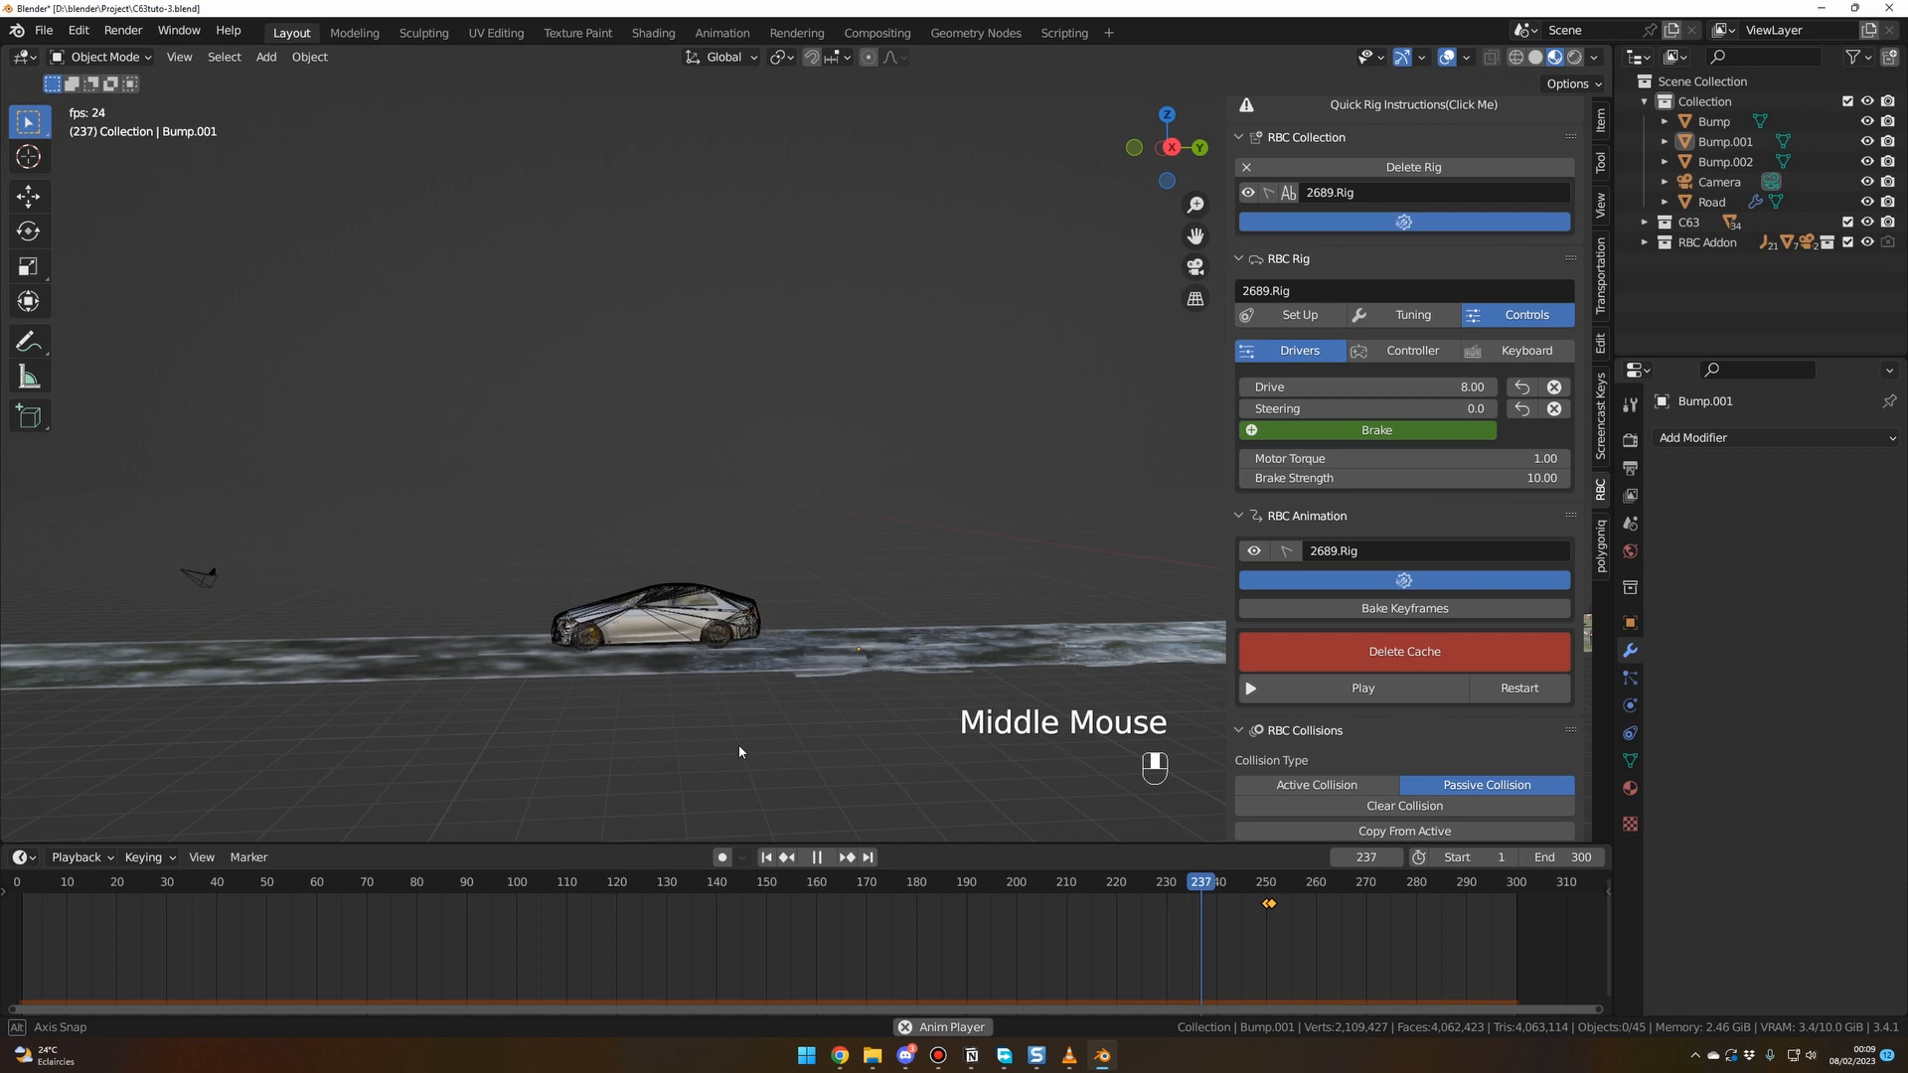
{"action": "left_click", "coordinate": [818, 857]}
{"action": "middle_click_drag", "start_coordinate": [861, 792], "coordinate": [839, 835]}
{"action": "scroll", "coordinate": [854, 718], "scroll_direction": "down", "scroll_amount": 1}
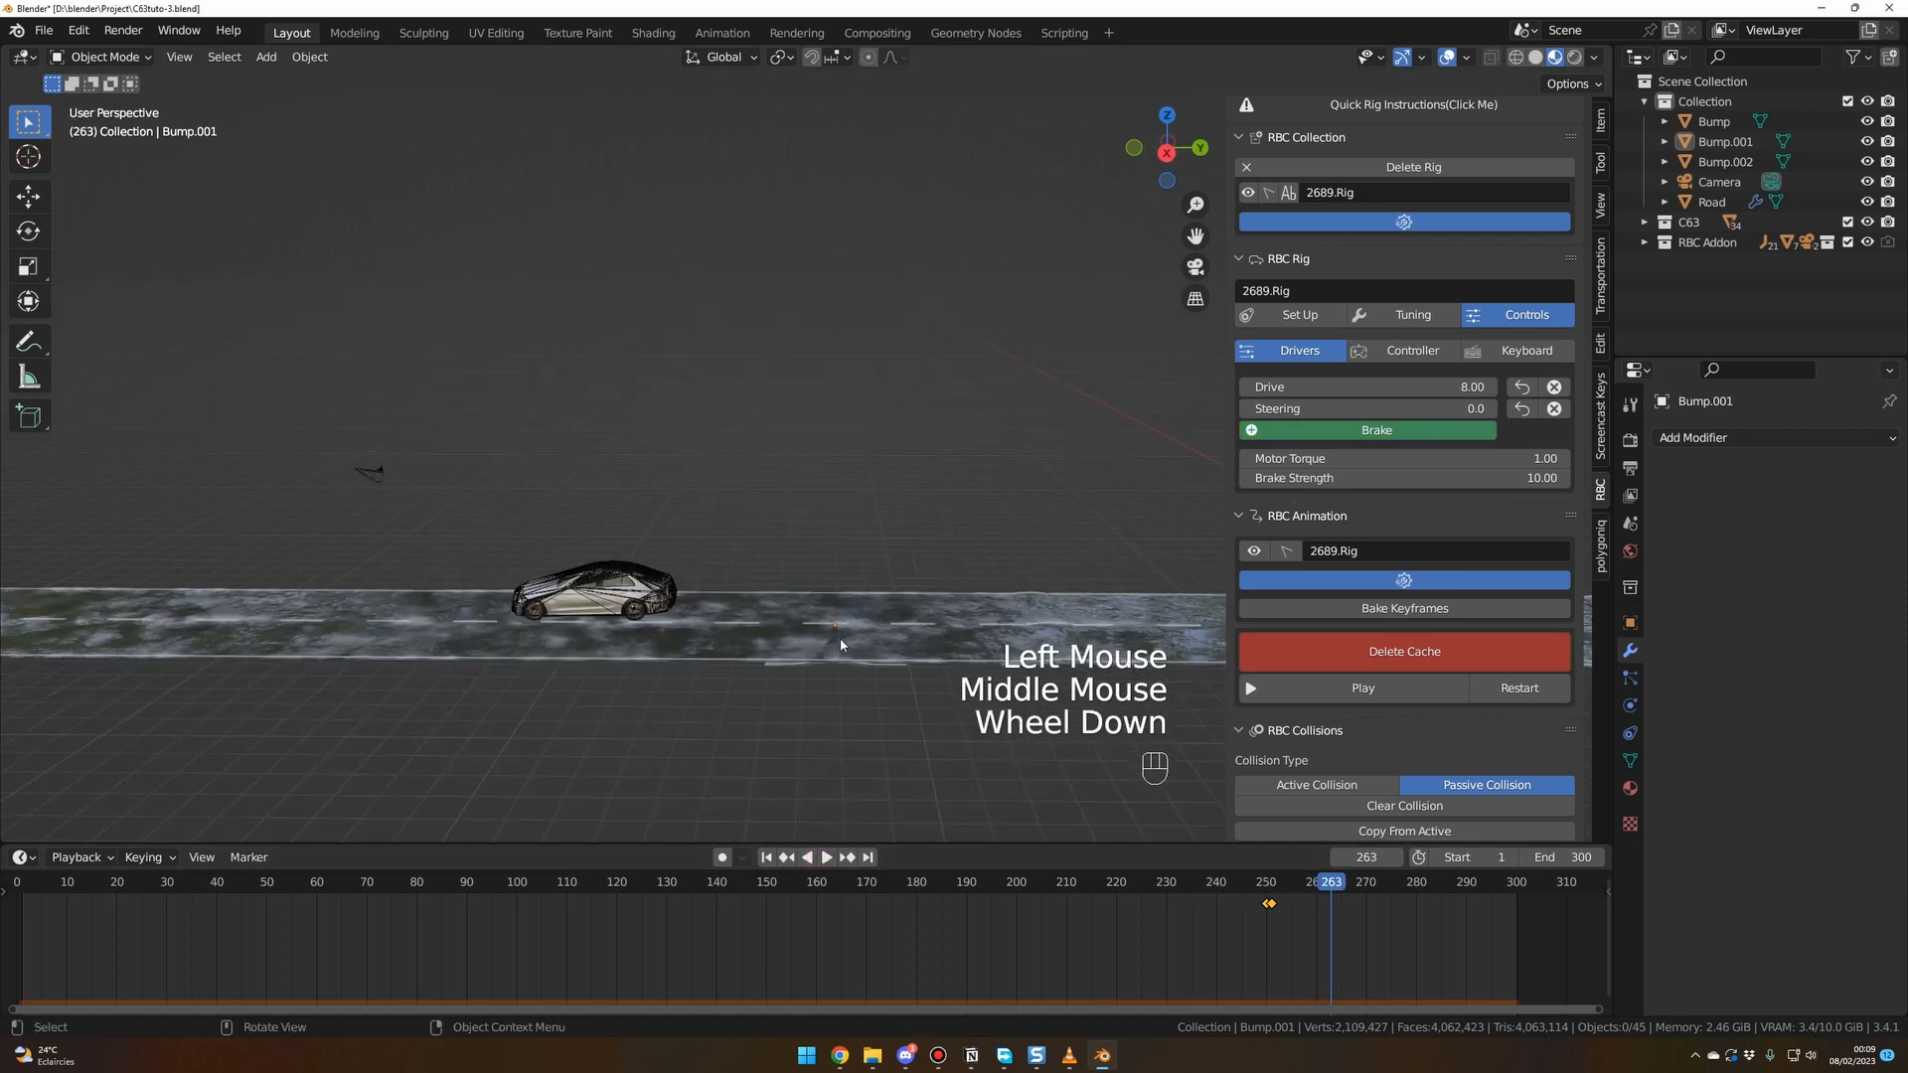
{"action": "left_click", "coordinate": [766, 856]}
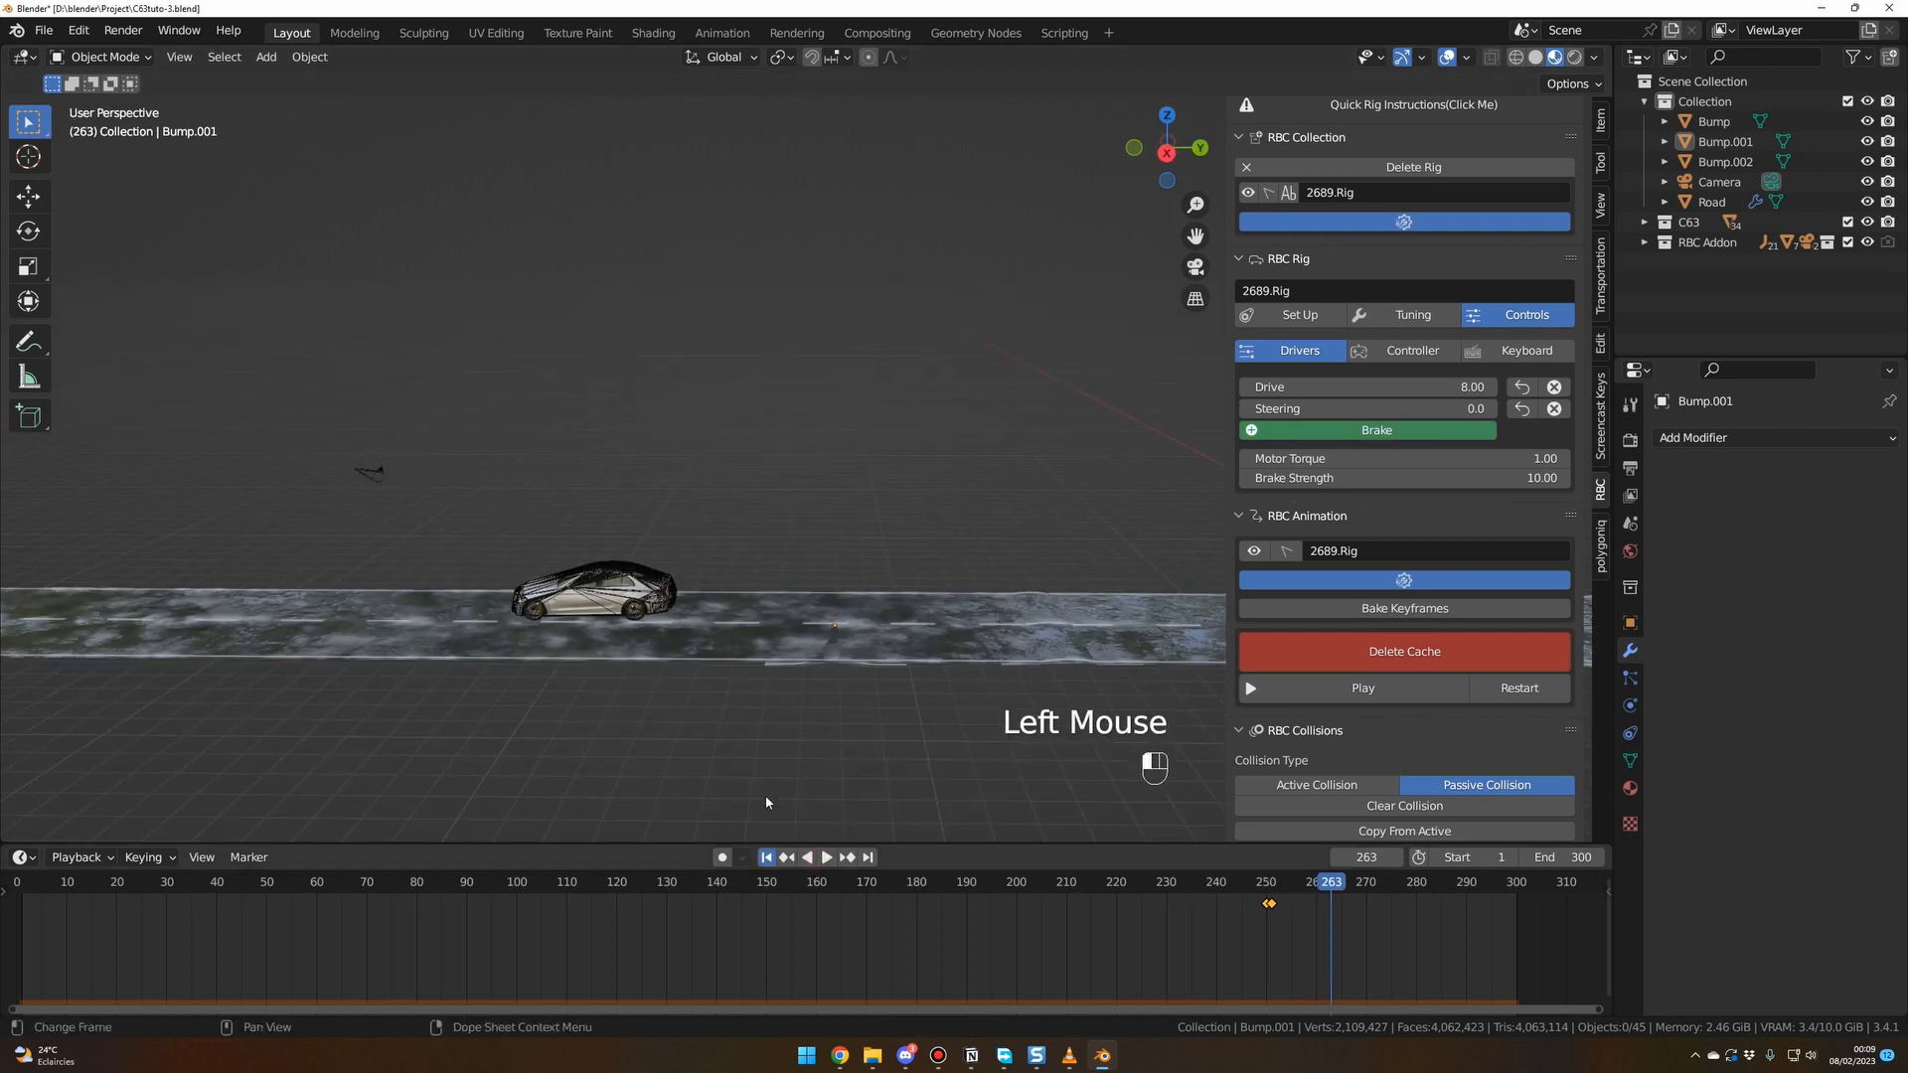
{"action": "scroll", "coordinate": [844, 748], "scroll_direction": "down", "scroll_amount": 2}
{"action": "mouse_move", "coordinate": [874, 736]}
{"action": "middle_mouse_down"}
{"action": "mouse_move", "coordinate": [766, 814]}
{"action": "mouse_move", "coordinate": [978, 755]}
{"action": "mouse_move", "coordinate": [880, 730]}
{"action": "mouse_move", "coordinate": [839, 747]}
{"action": "middle_mouse_up"}
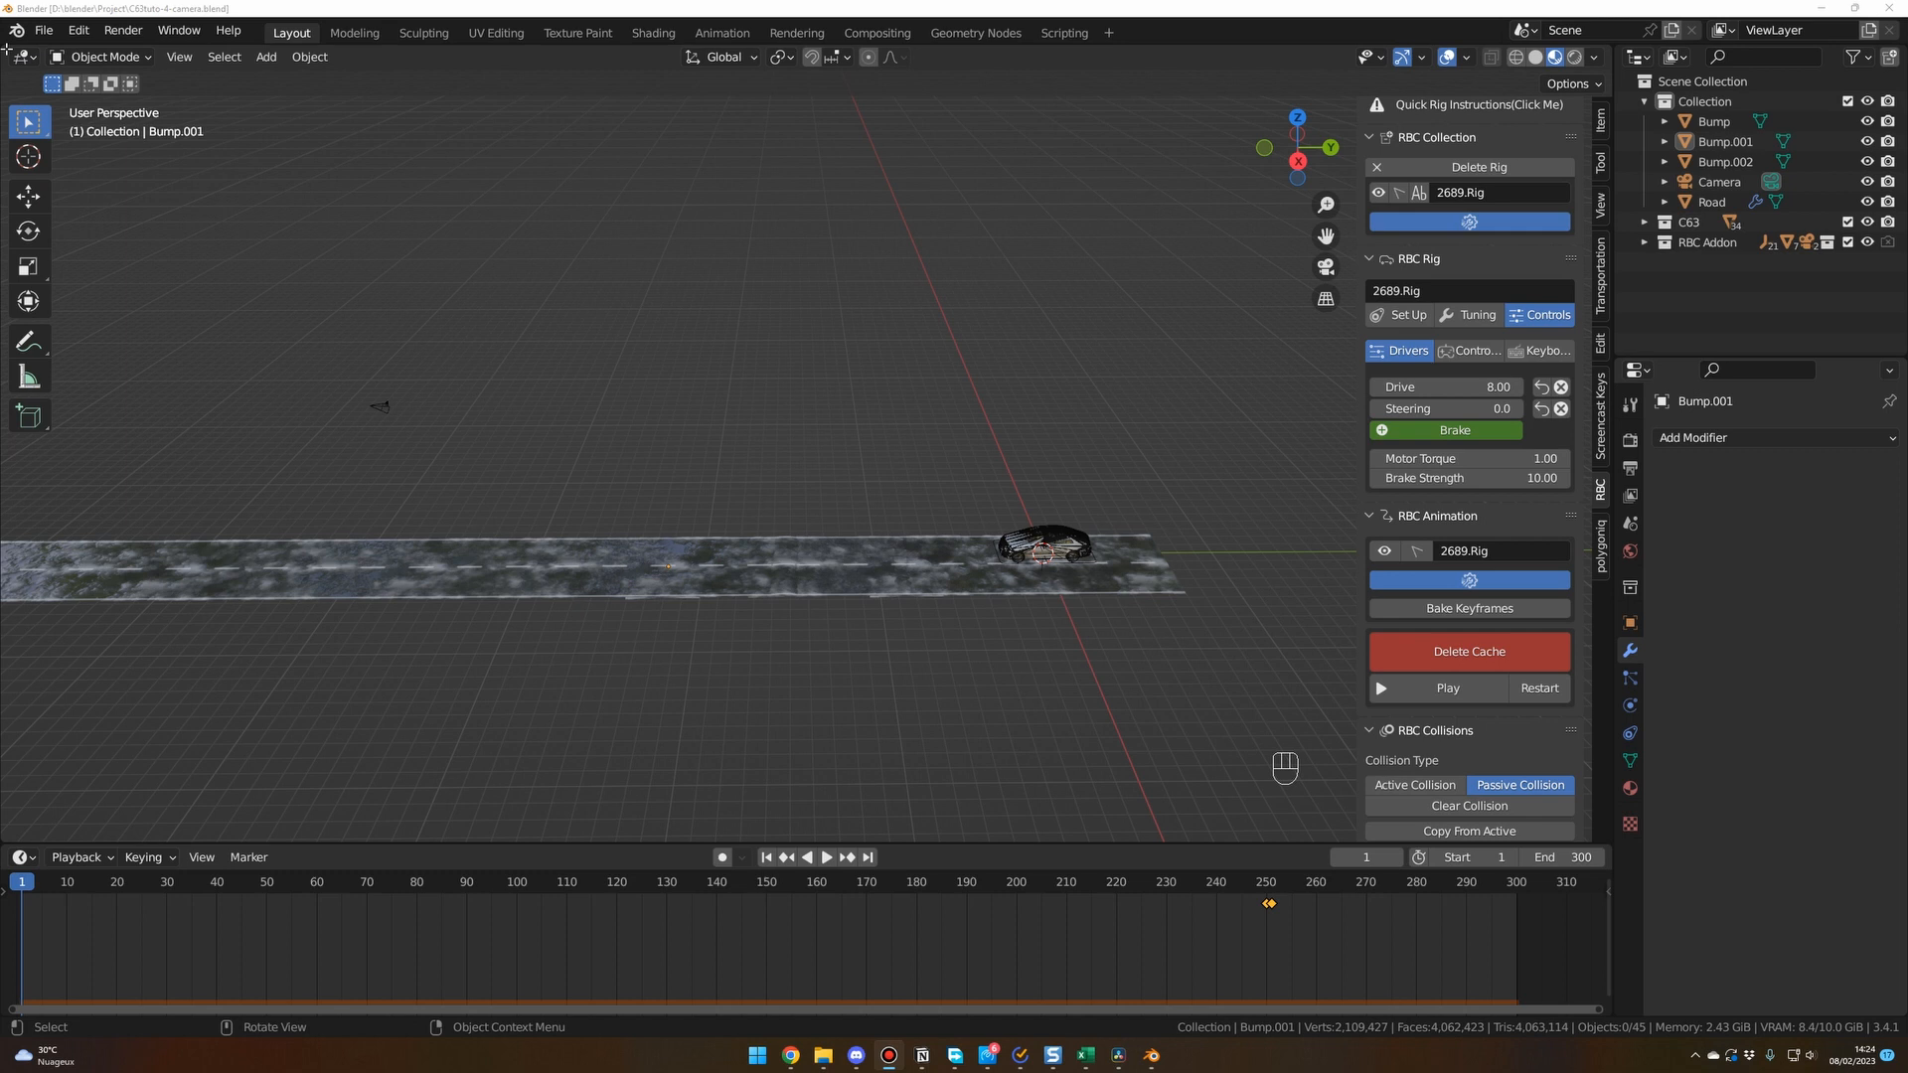
Split the 3D viewport into two side by side and show the camera view without its sidebar in the new one.
{"action": "left_click_drag", "start_coordinate": [5, 47], "coordinate": [666, 149]}
{"action": "left_click", "coordinate": [279, 393]}
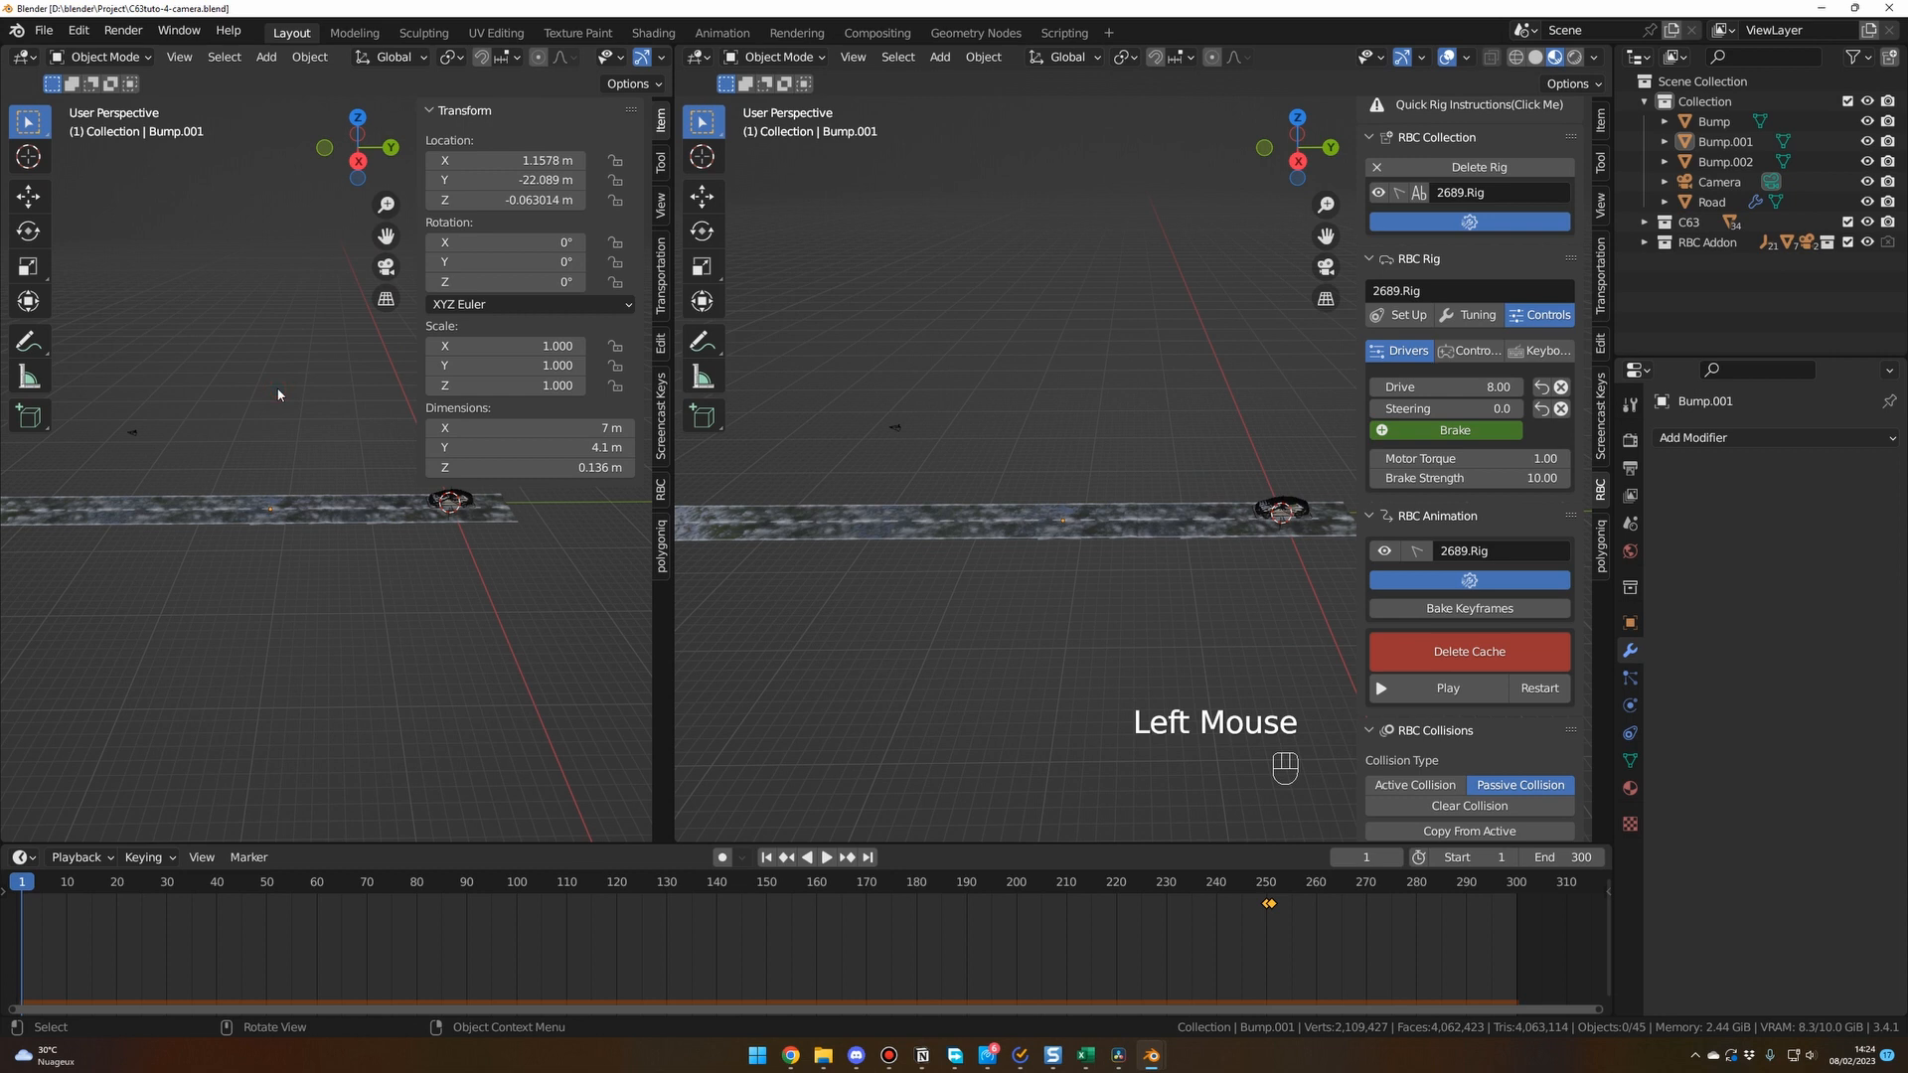
{"action": "key", "text": "KP_0"}
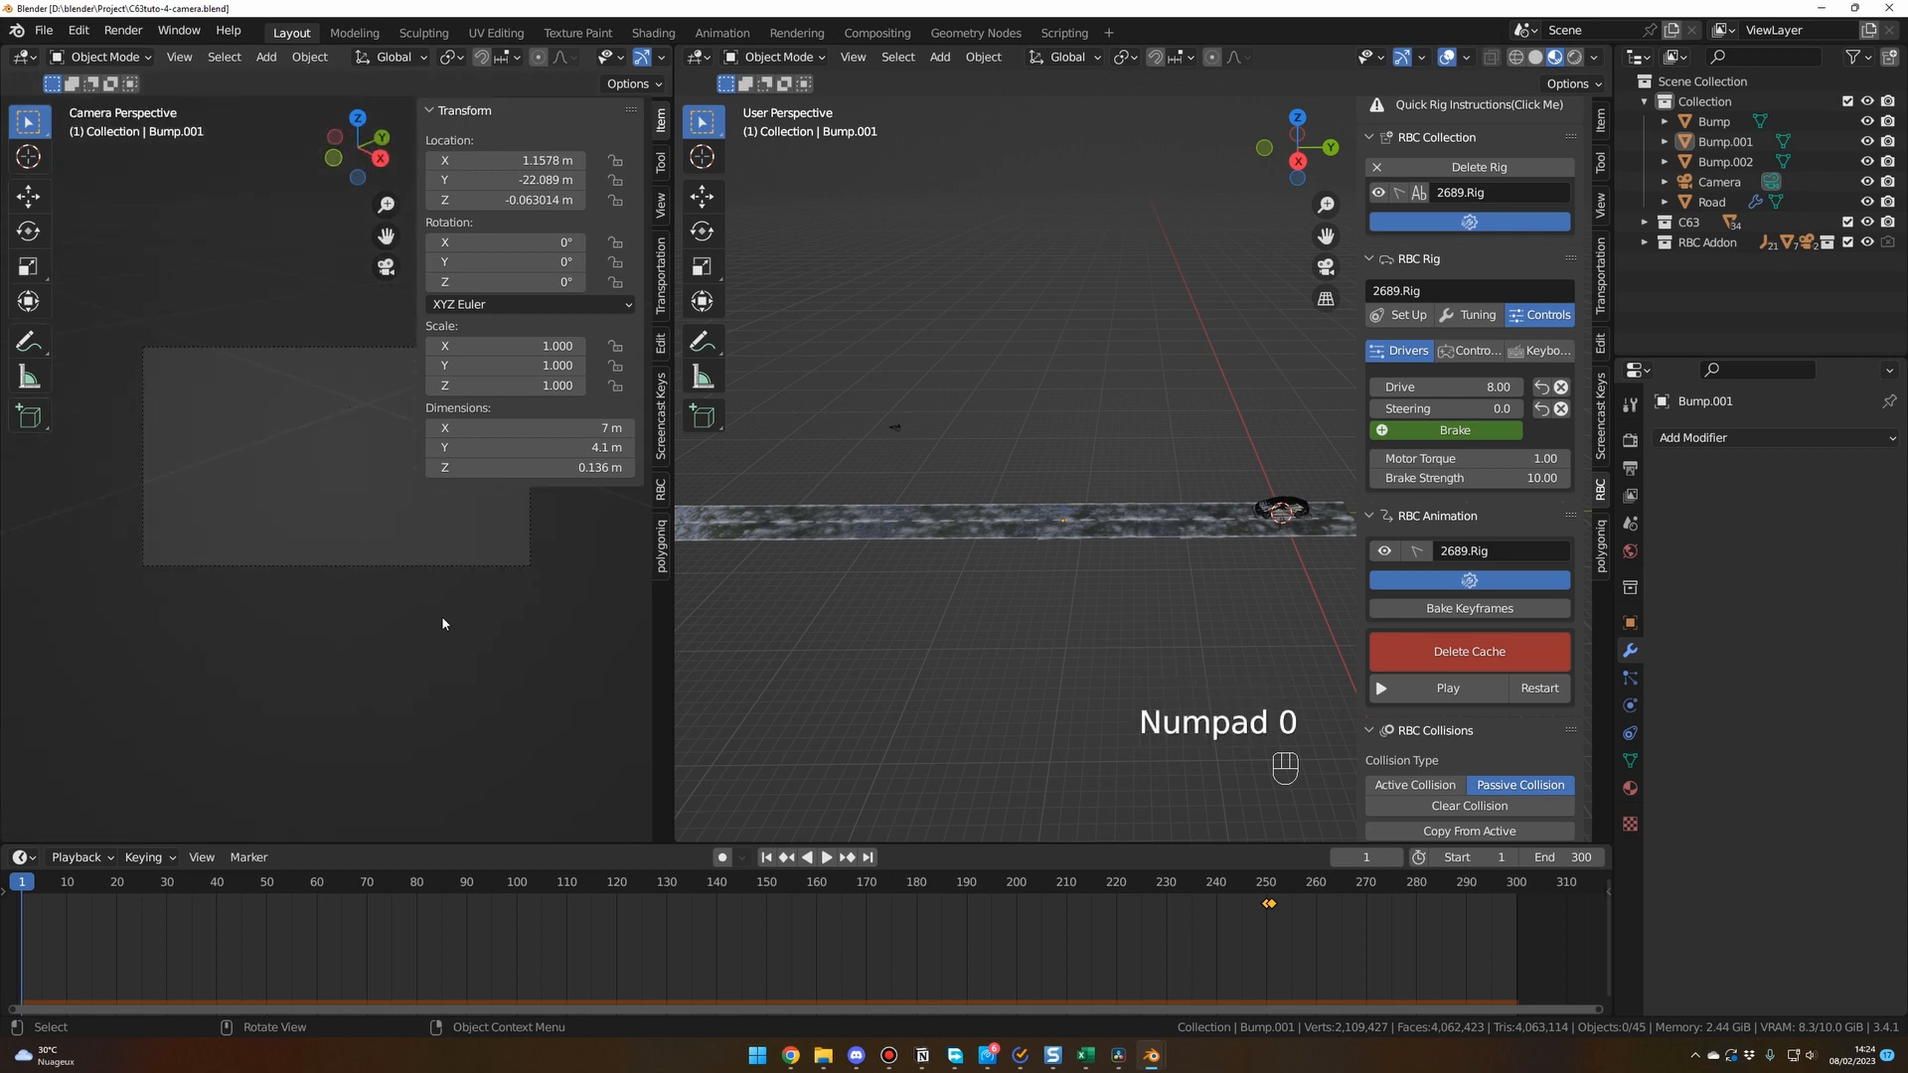
{"action": "key", "text": "n"}
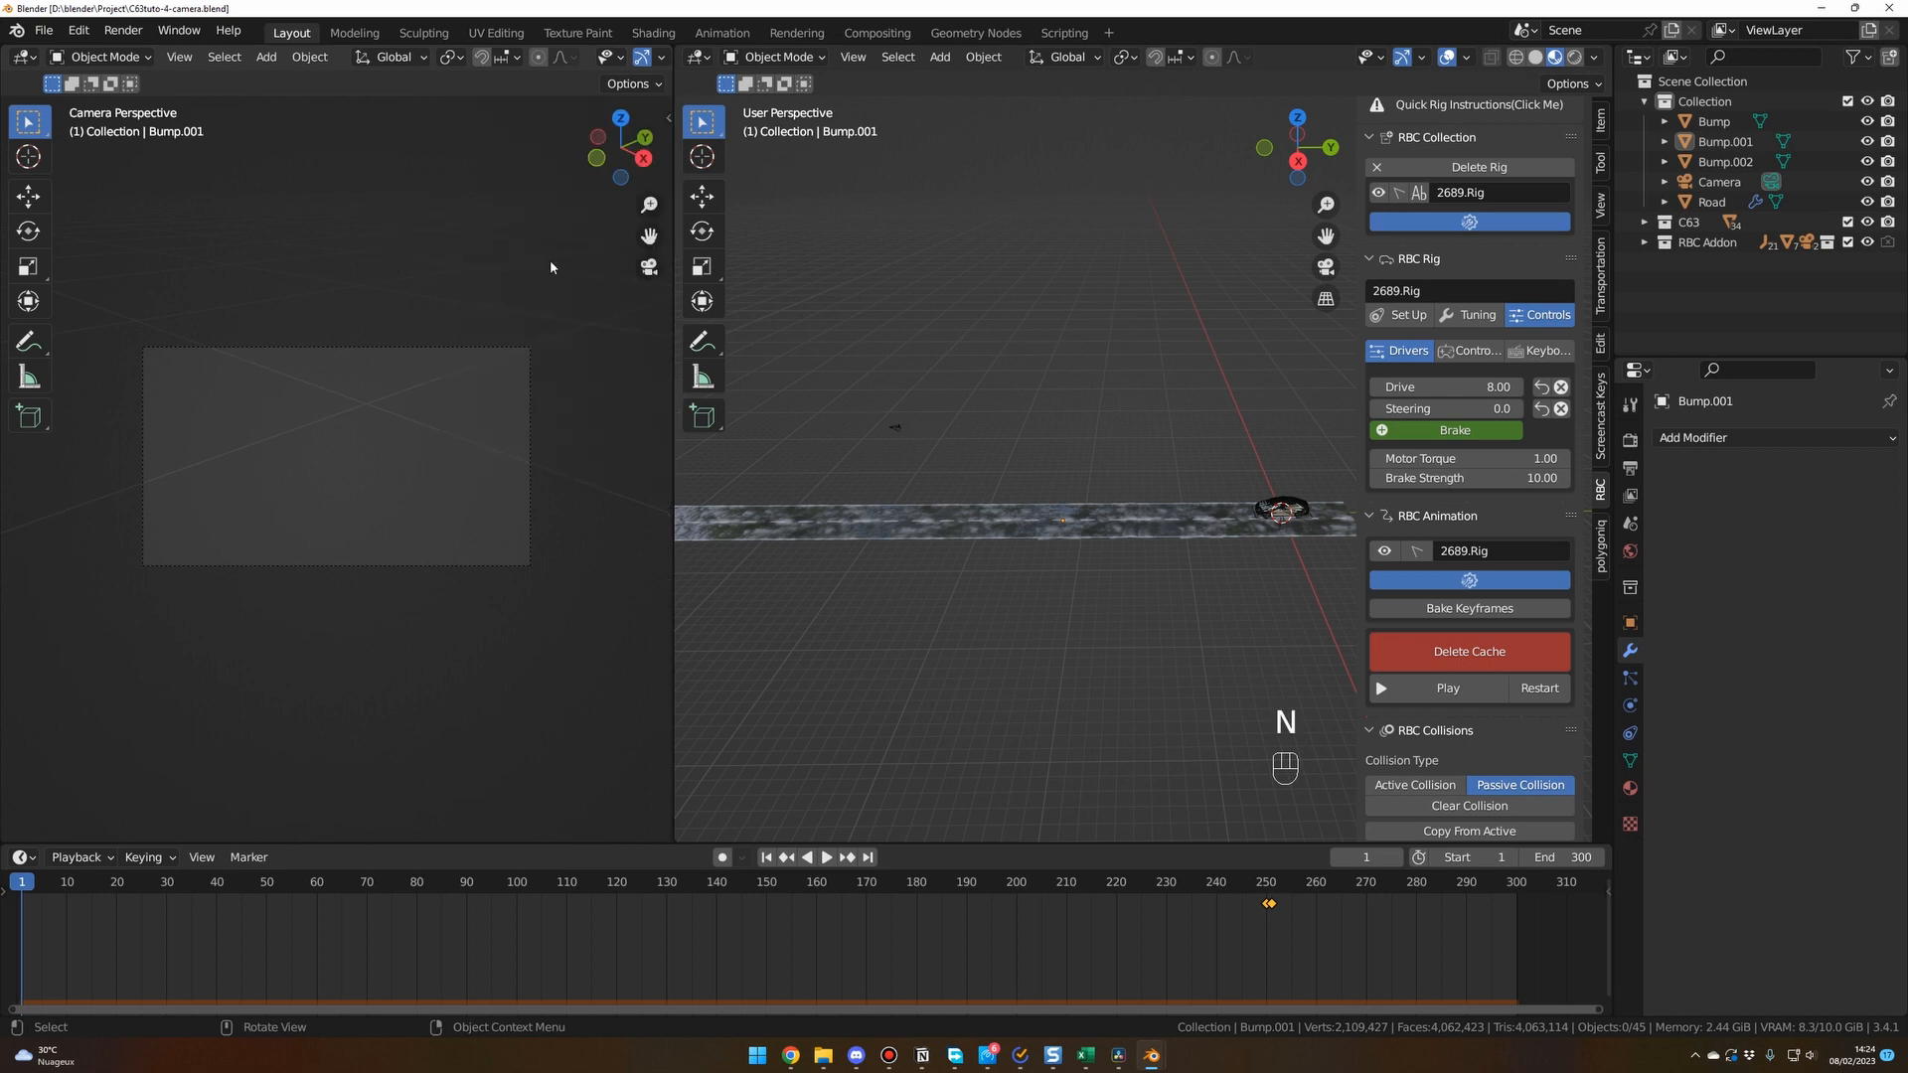
Widen the camera viewport and turn off its overlays and gizmos.
{"action": "left_click_drag", "start_coordinate": [675, 85], "coordinate": [857, 90]}
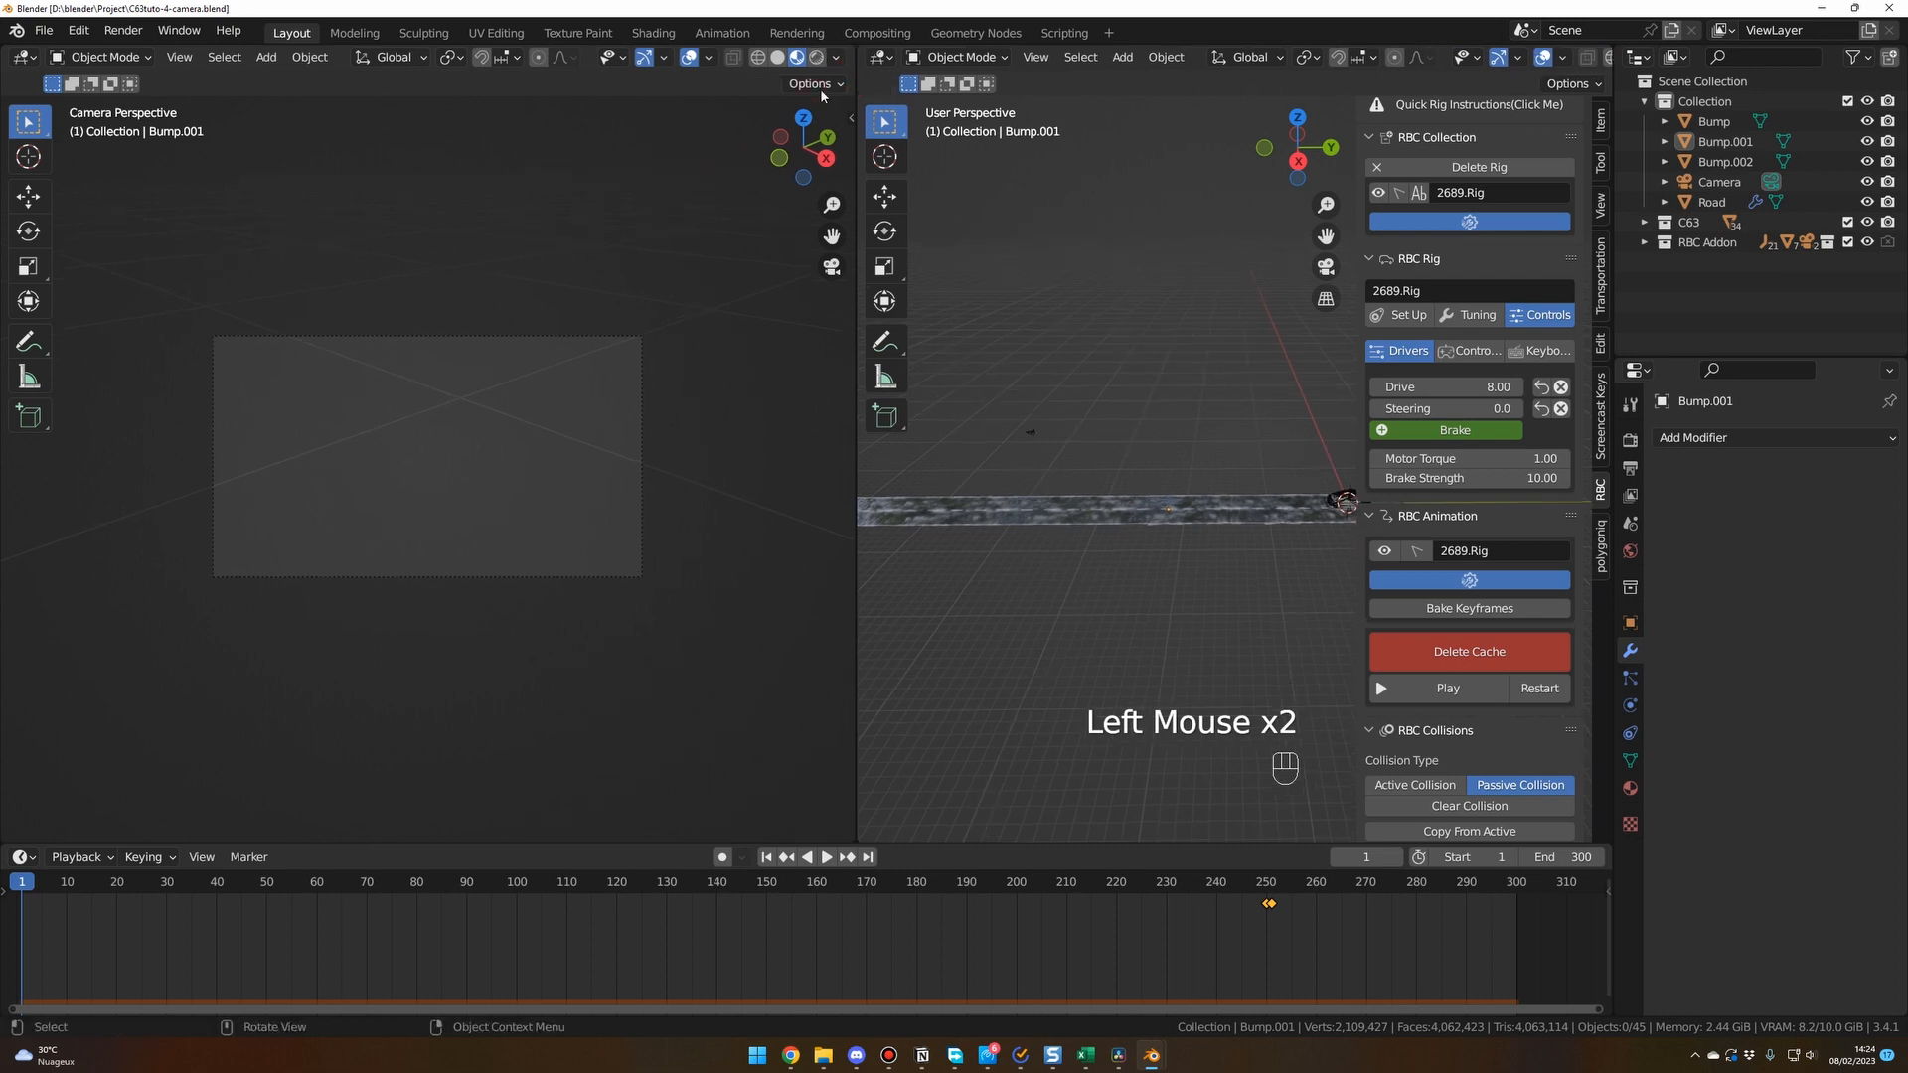
{"action": "left_click", "coordinate": [687, 60]}
{"action": "left_click", "coordinate": [643, 58]}
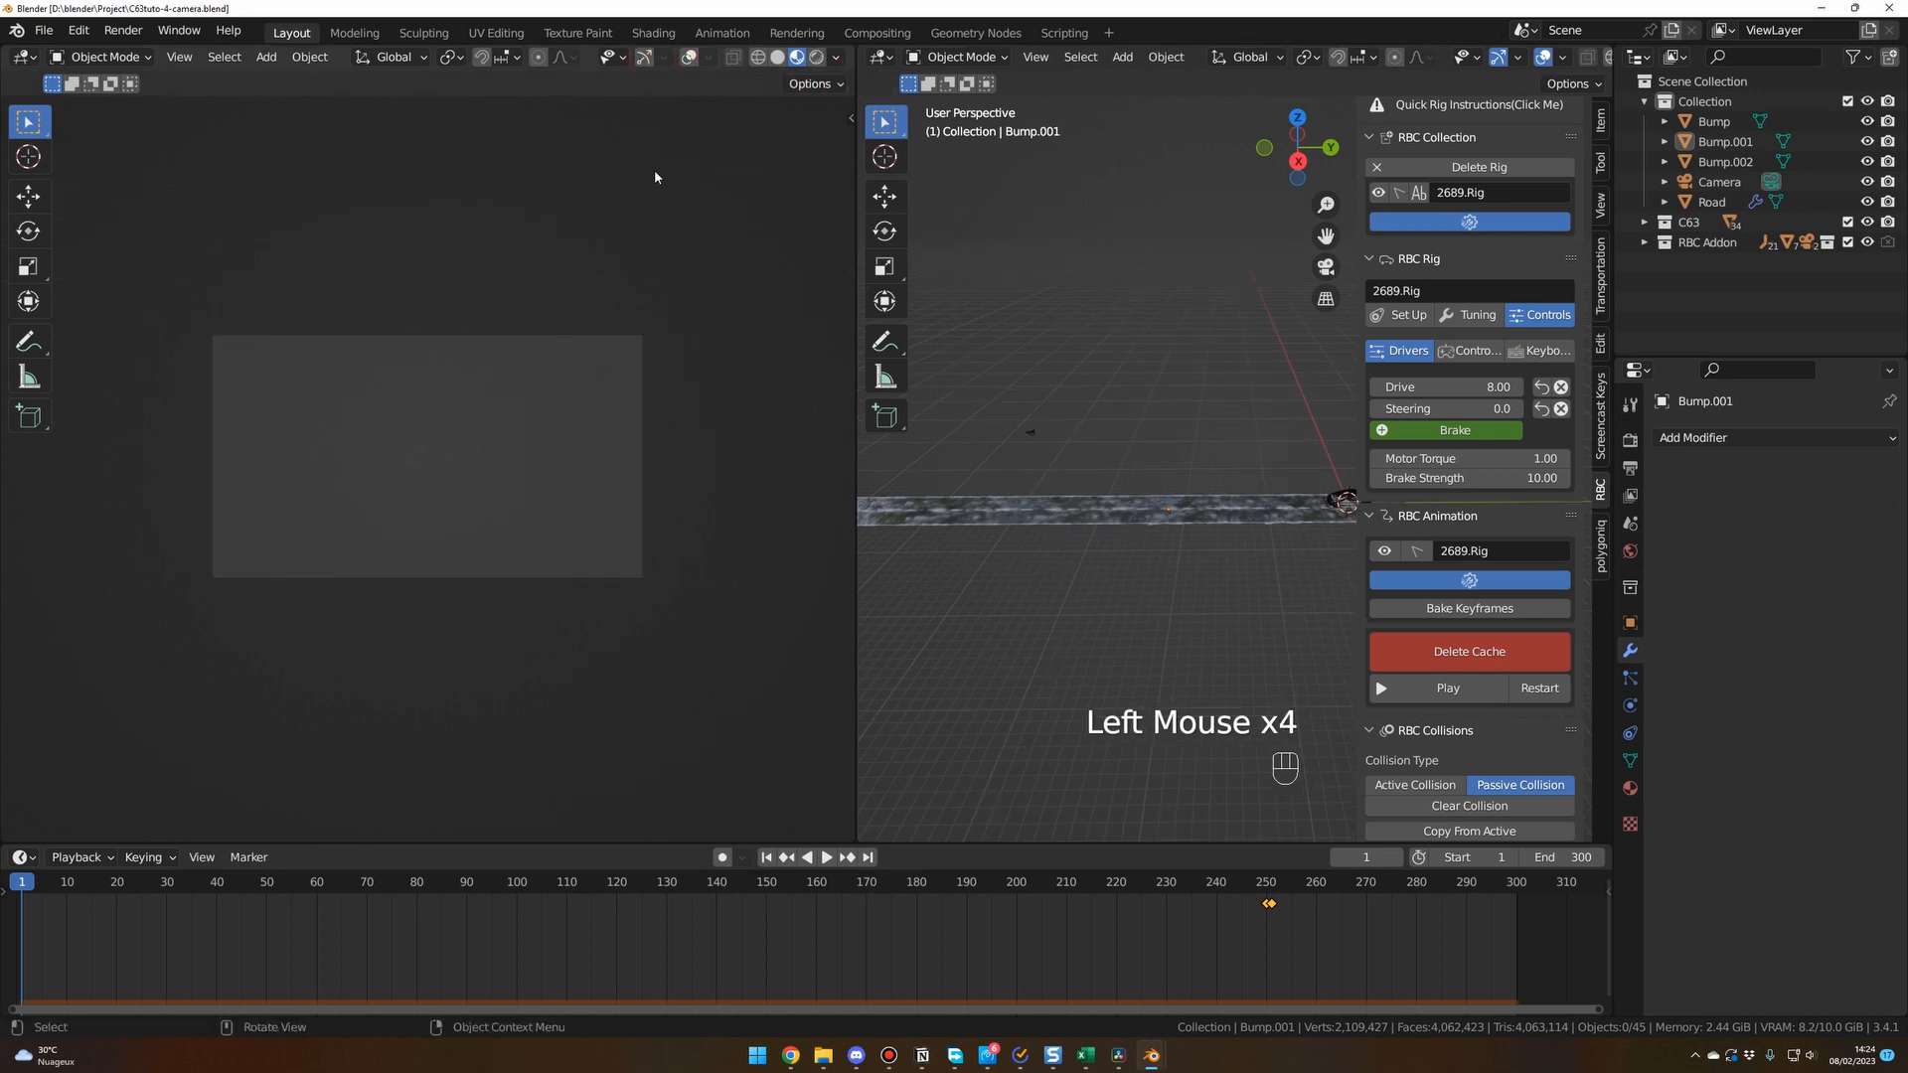
Look up the Camera to View lock option among the camera viewport's view settings.
{"action": "left_click", "coordinate": [737, 278]}
{"action": "key", "text": "n"}
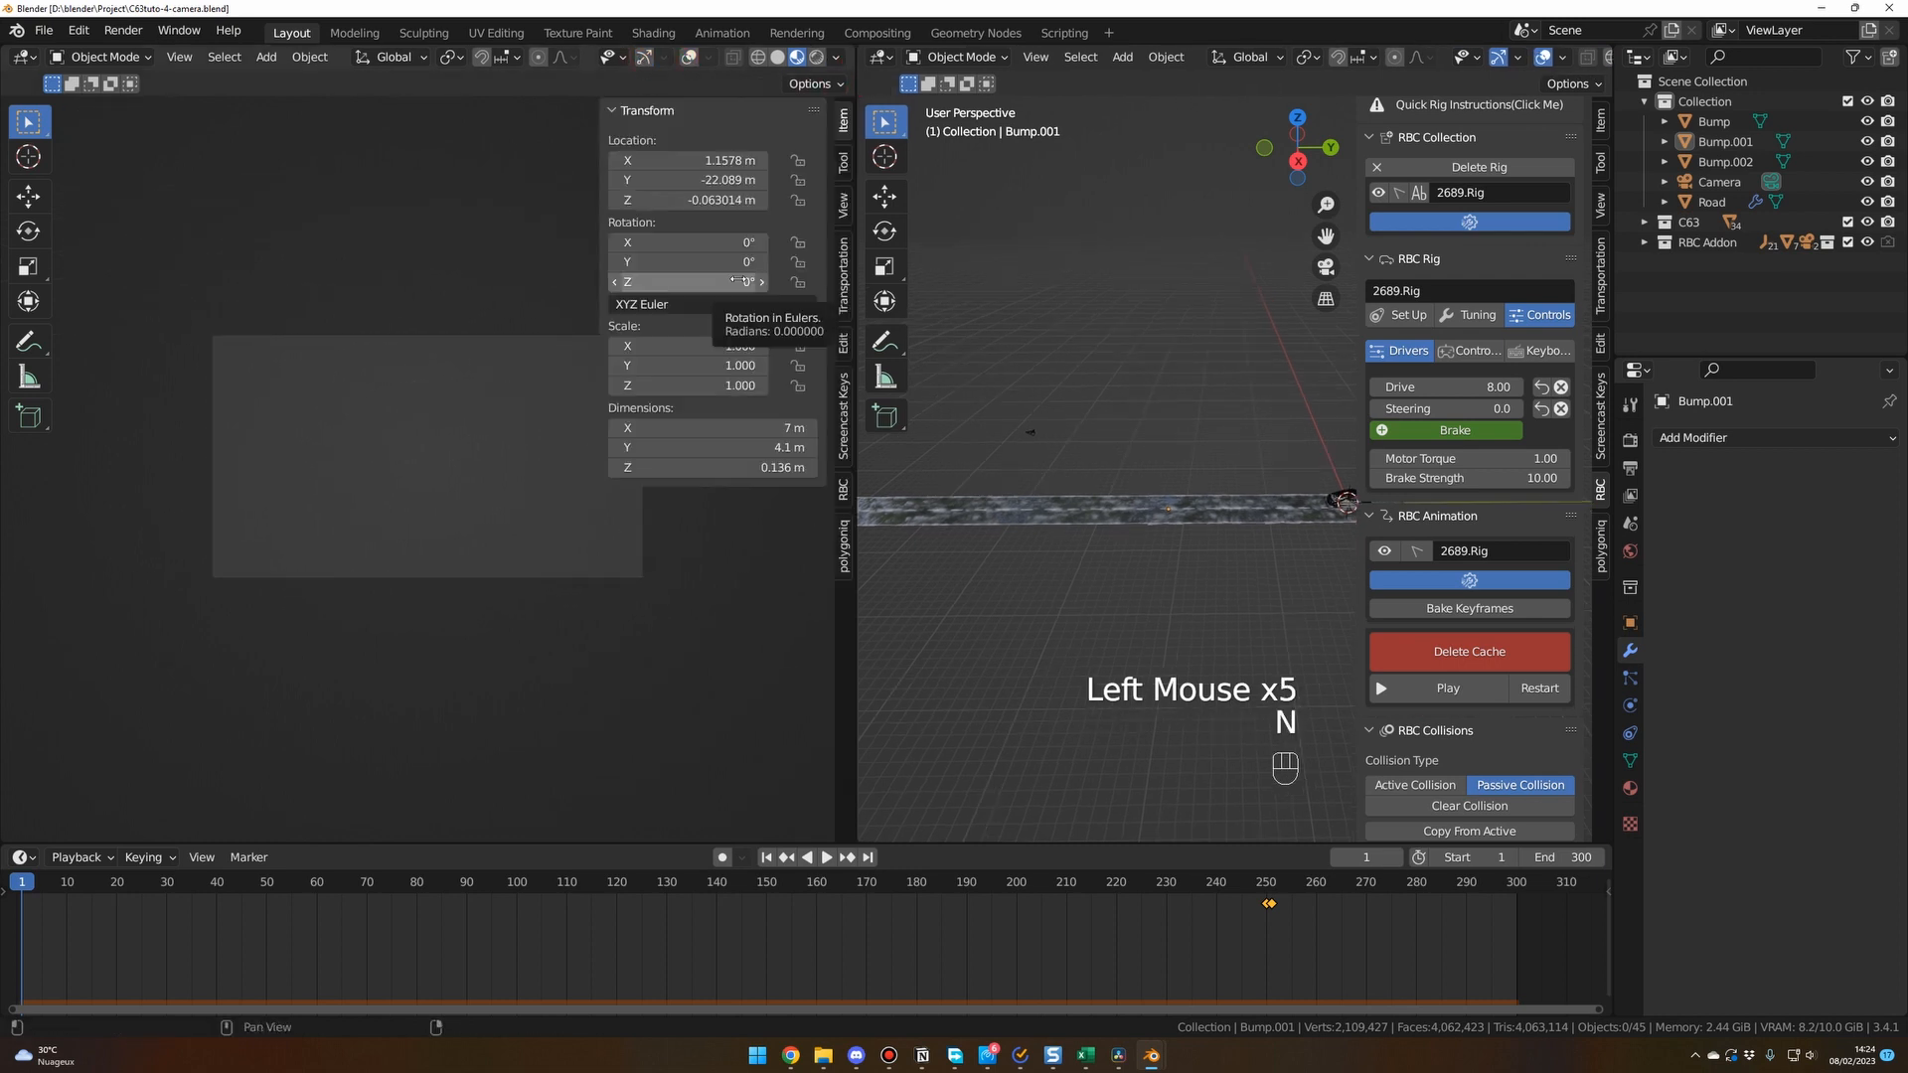
{"action": "left_click", "coordinate": [843, 208]}
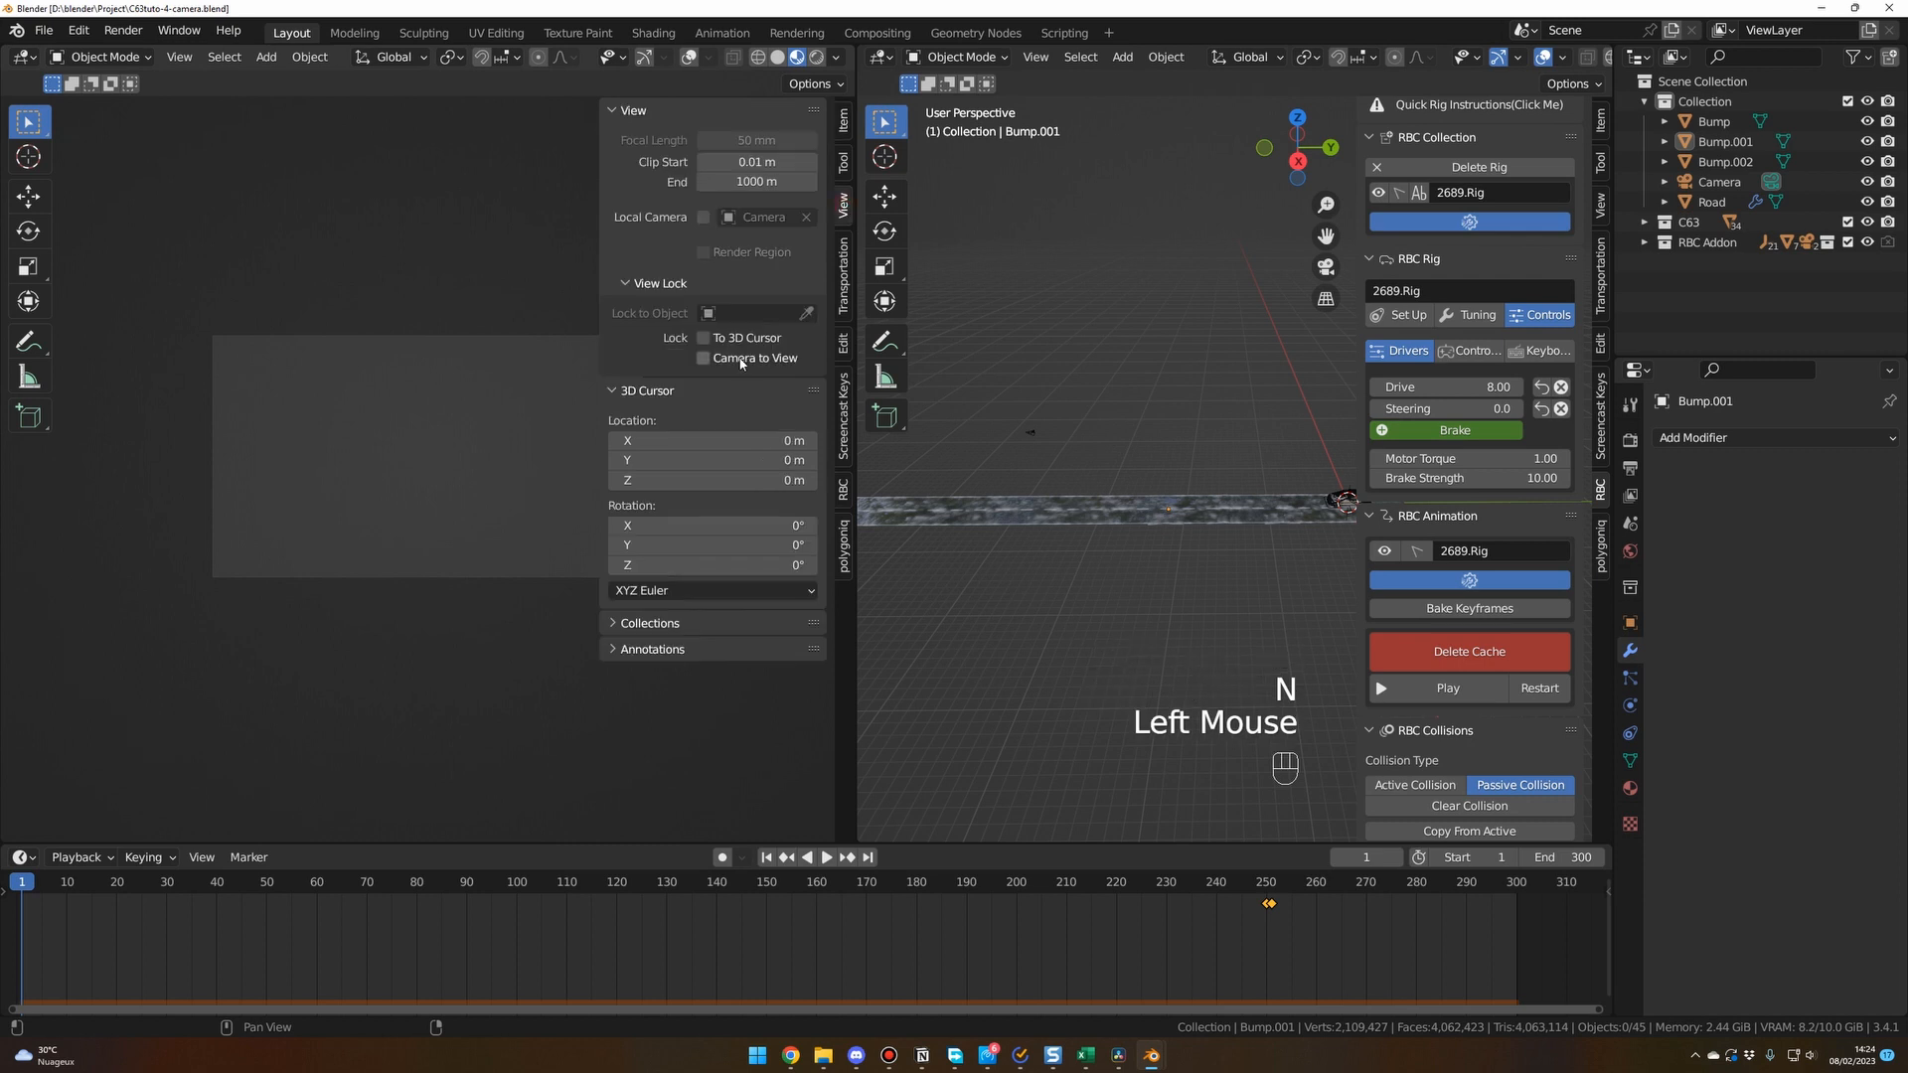
{"action": "key", "text": "n"}
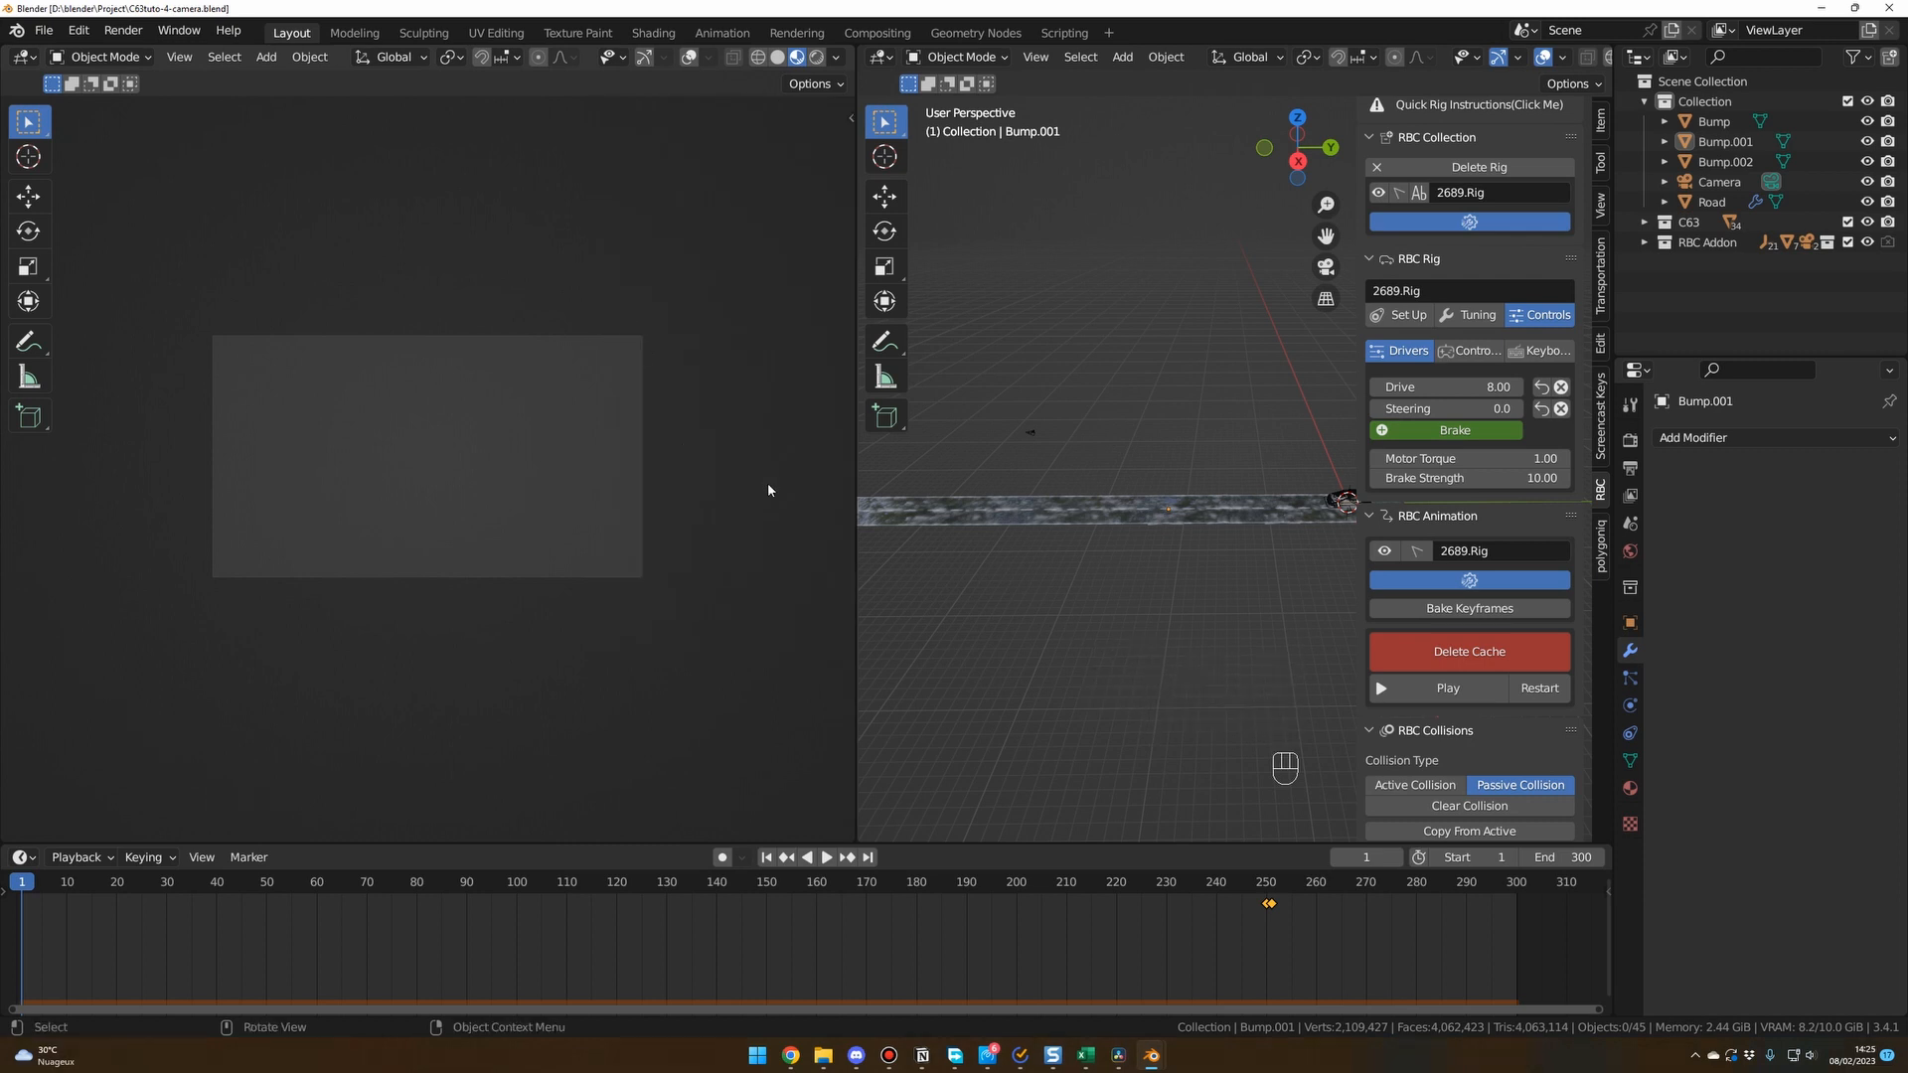
Hide the camera viewport's toolbar and fit an enlarged camera frame into a narrower viewport.
{"action": "key", "text": "t"}
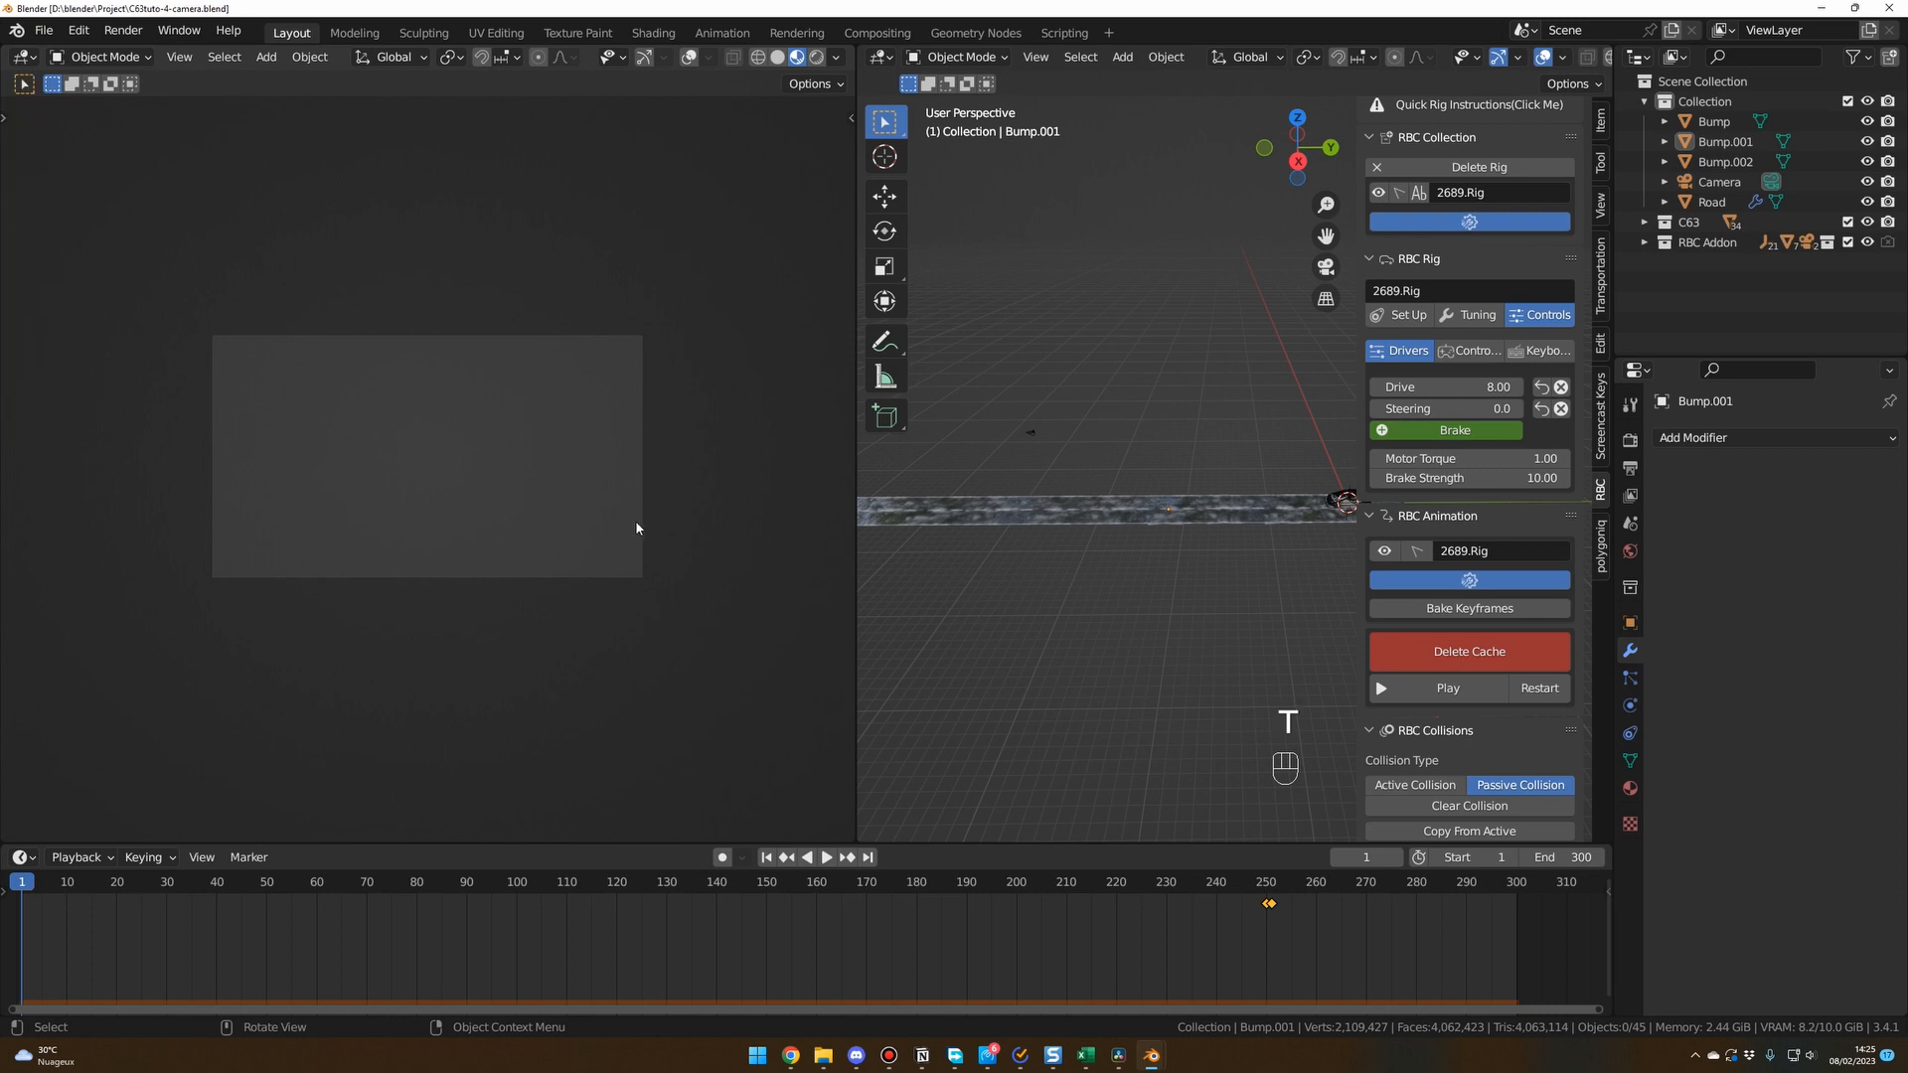
{"action": "key", "text": "ctrl"}
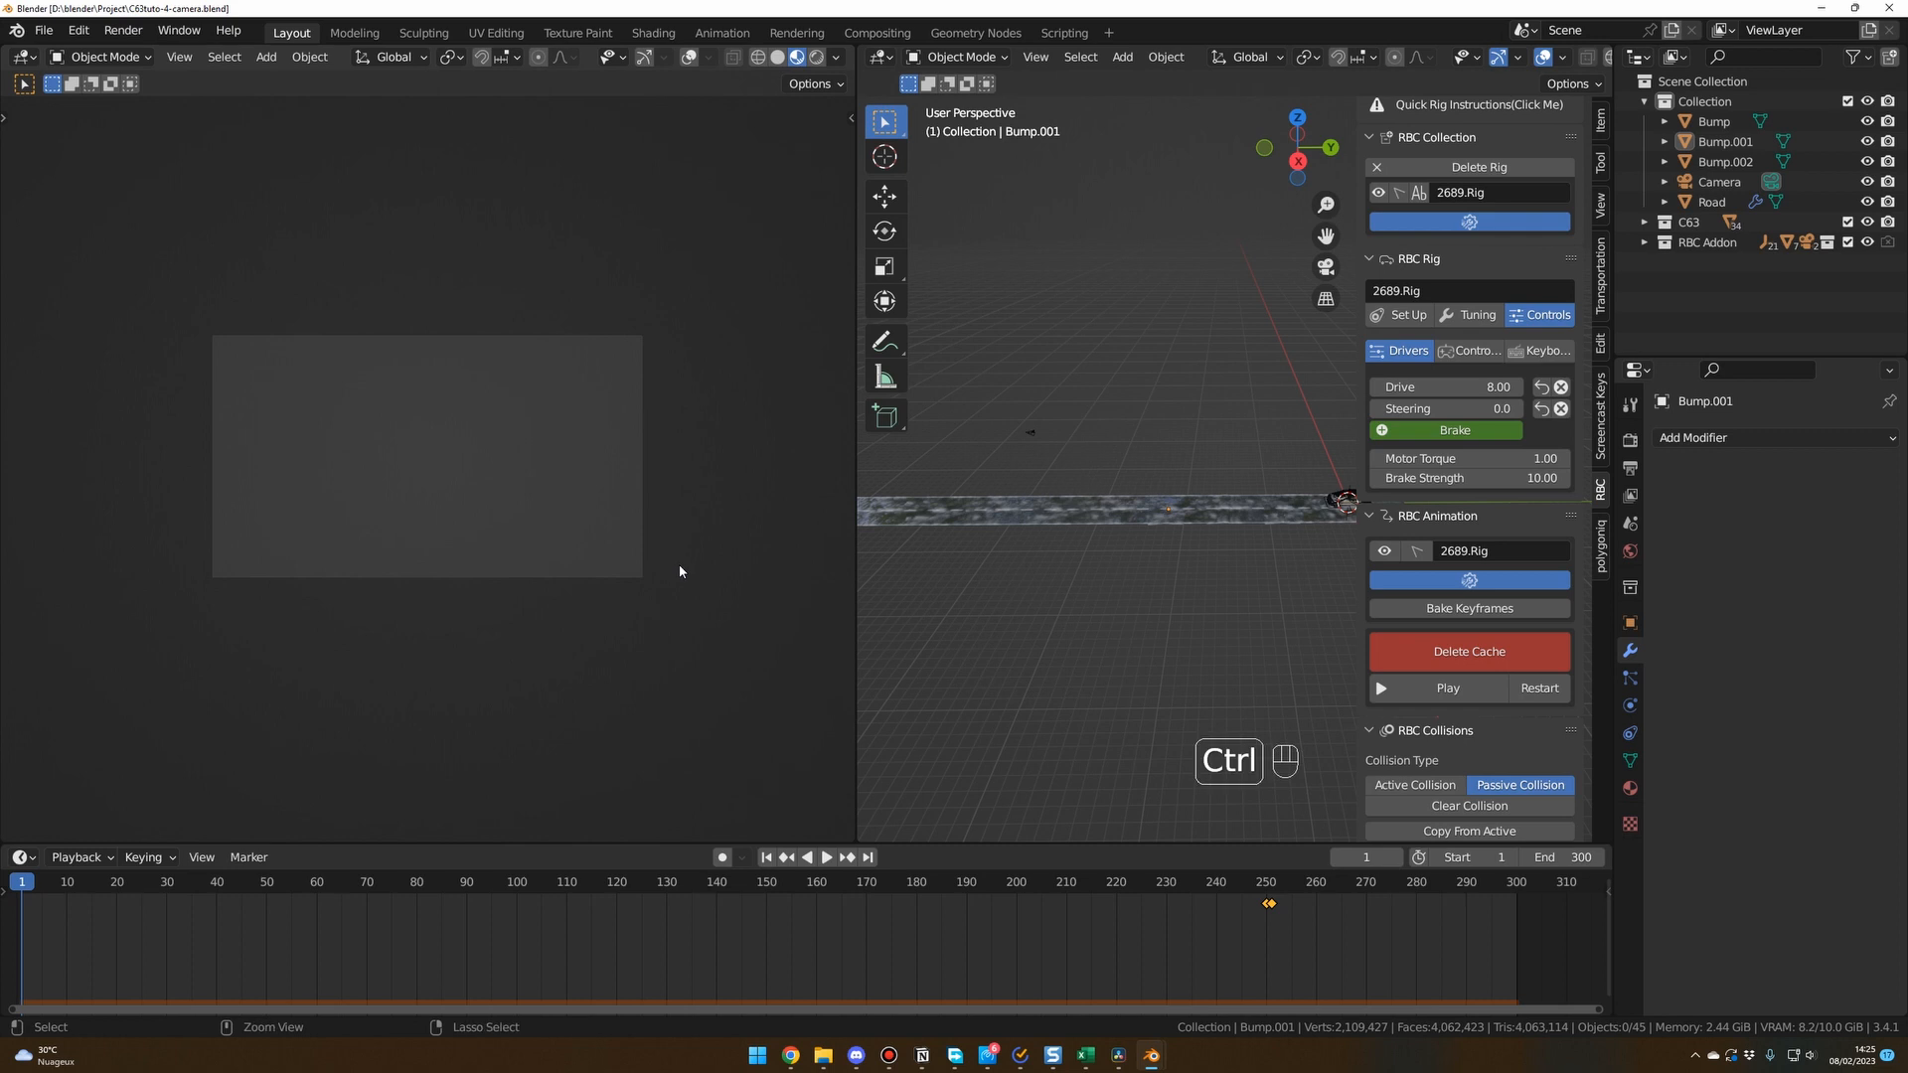
{"action": "middle_click_drag", "start_coordinate": [693, 574], "coordinate": [723, 443], "text": "ctrl"}
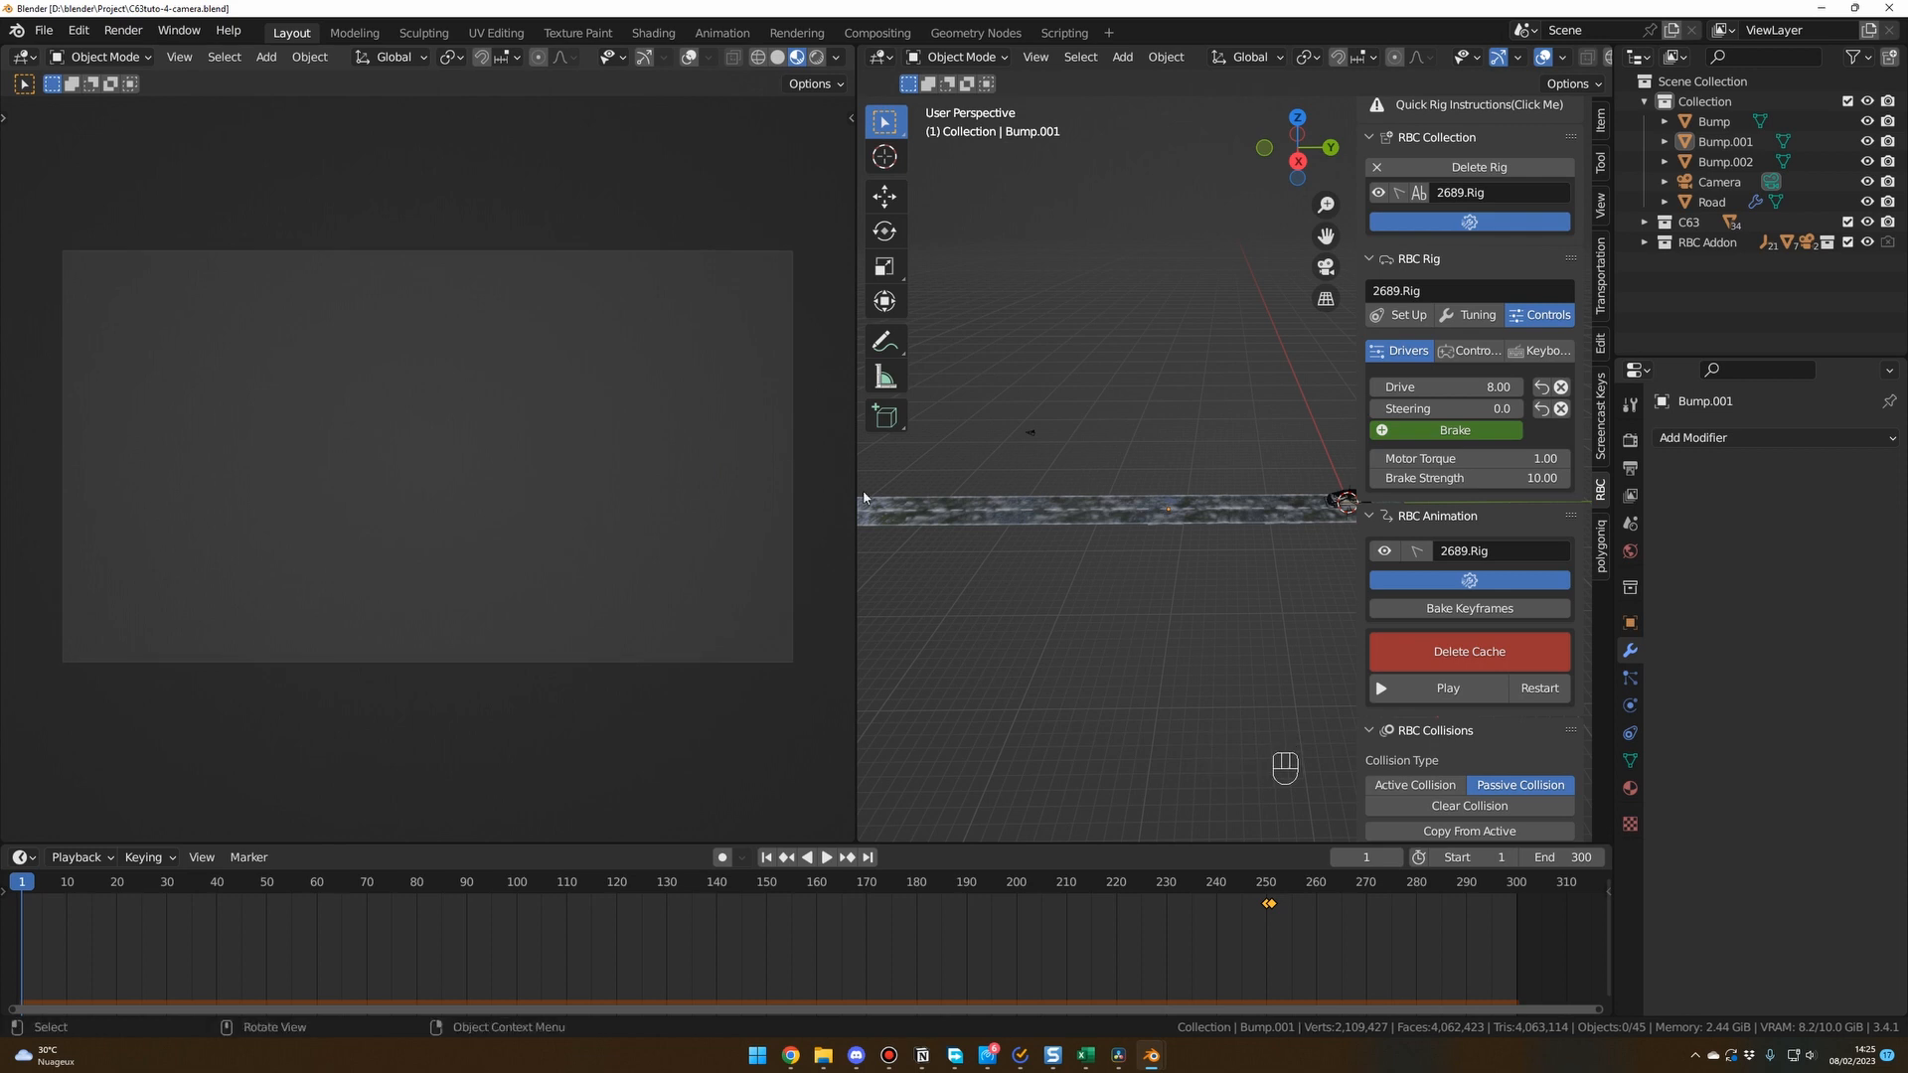
{"action": "left_click_drag", "start_coordinate": [859, 491], "coordinate": [693, 495]}
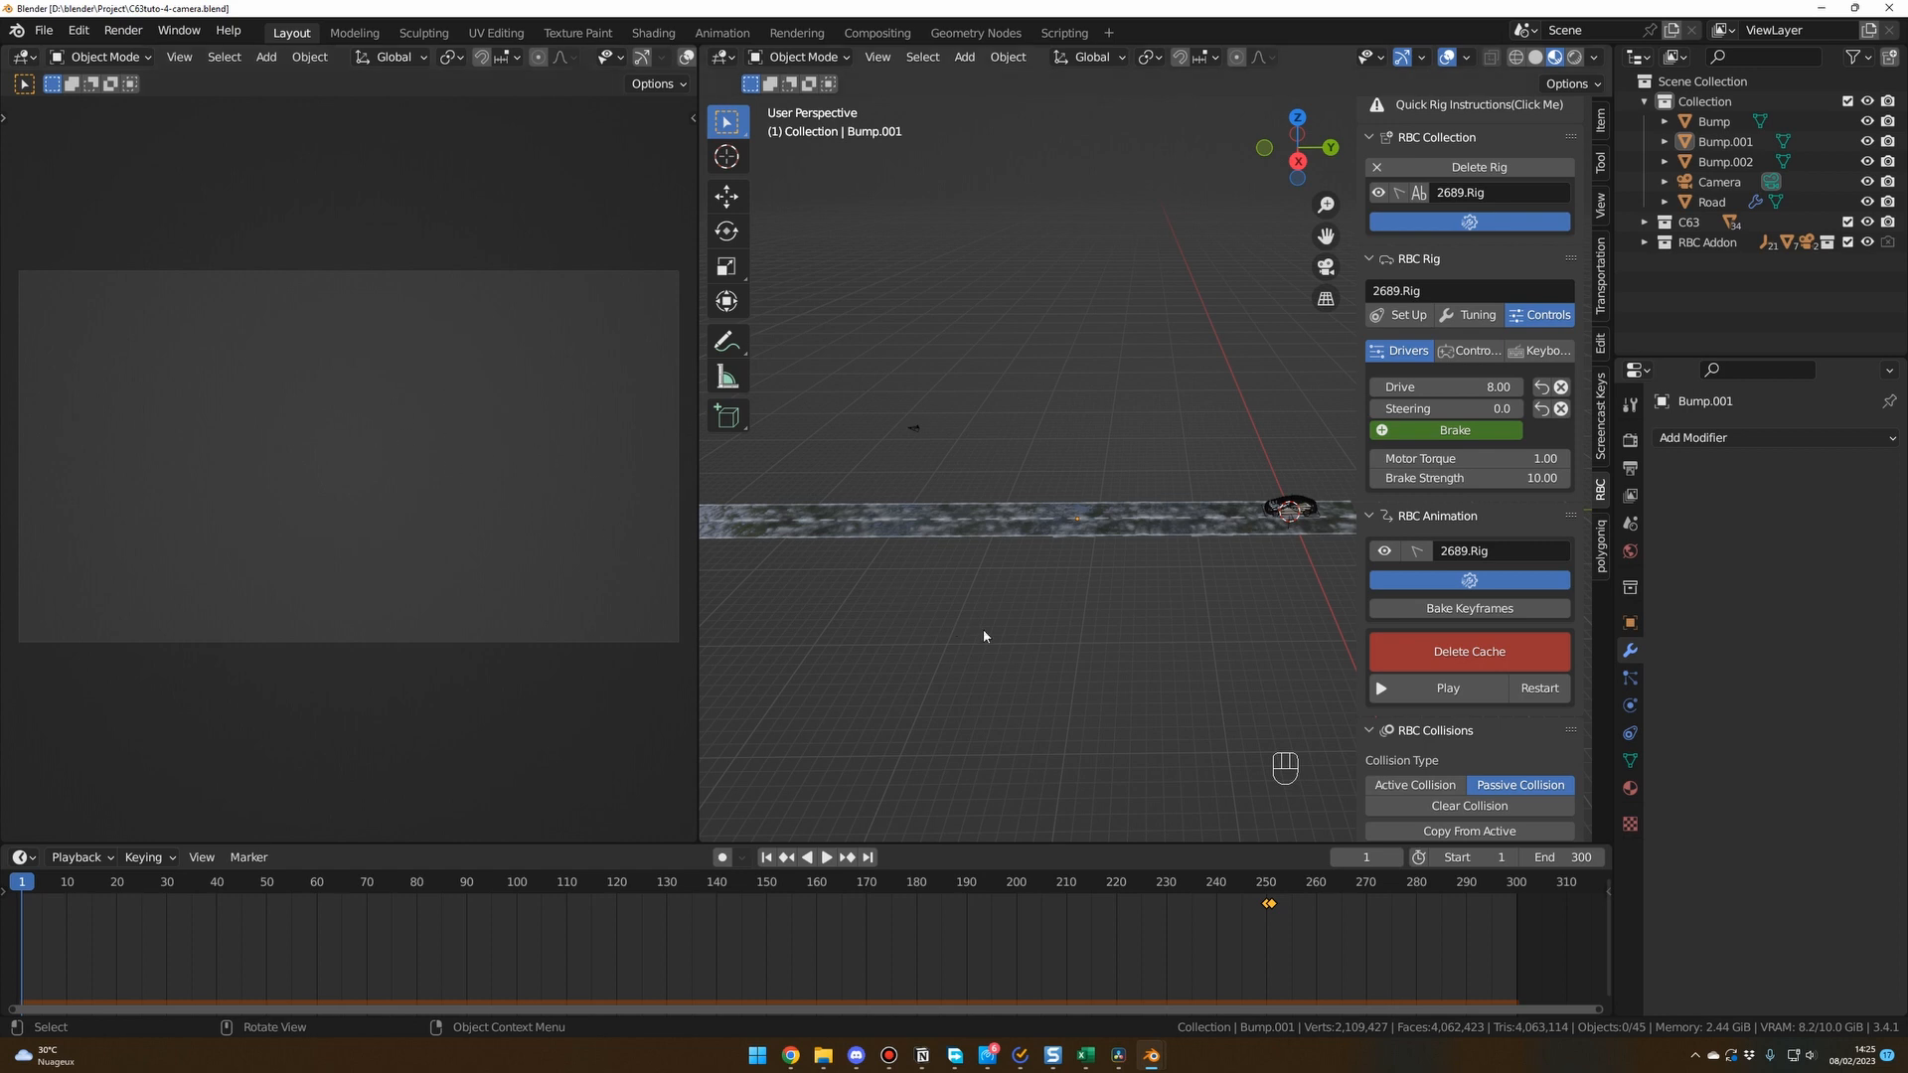
Hide the sidebar in the perspective viewport and focus the view on the car by its selected rear door, Door BL.
{"action": "left_click", "coordinate": [1128, 617]}
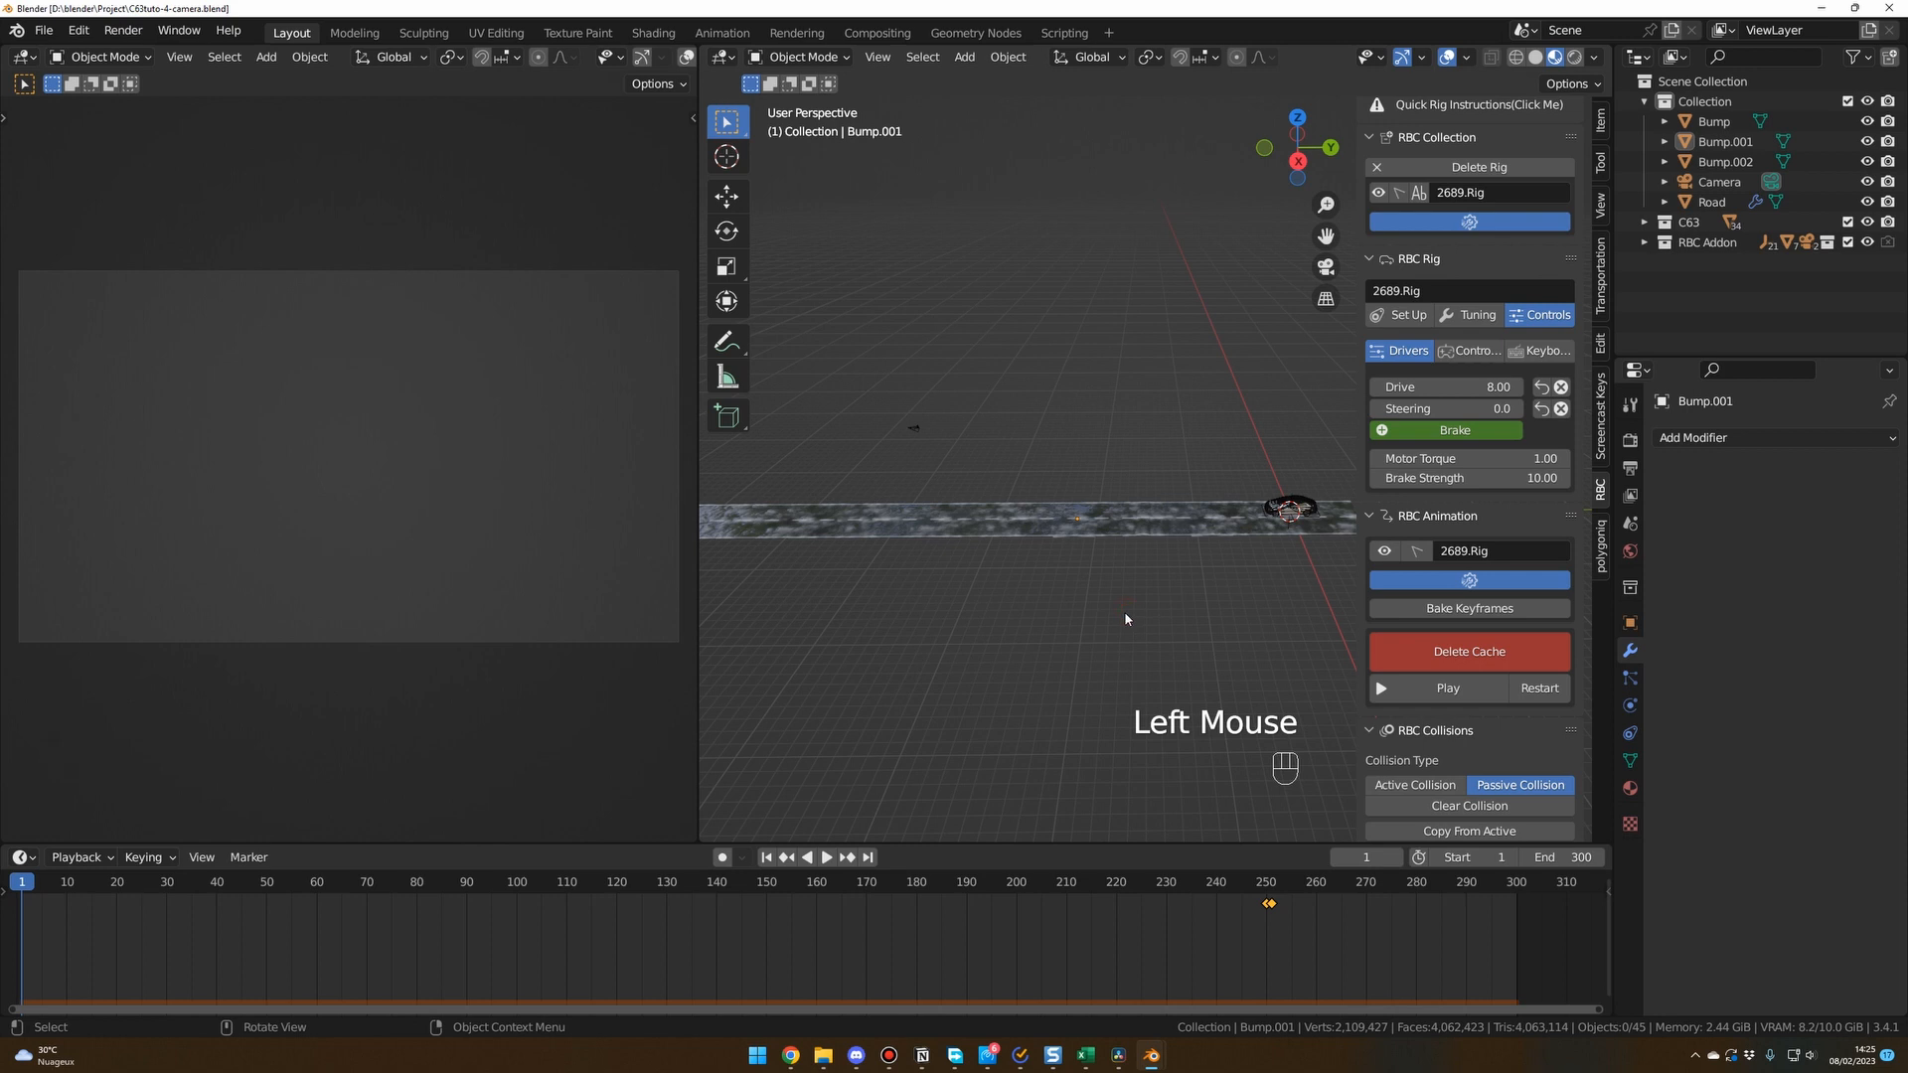
{"action": "key", "text": "n"}
{"action": "middle_click_drag", "start_coordinate": [1133, 576], "coordinate": [1171, 524]}
{"action": "left_click", "coordinate": [1170, 523]}
{"action": "key", "text": "KP_Decimal"}
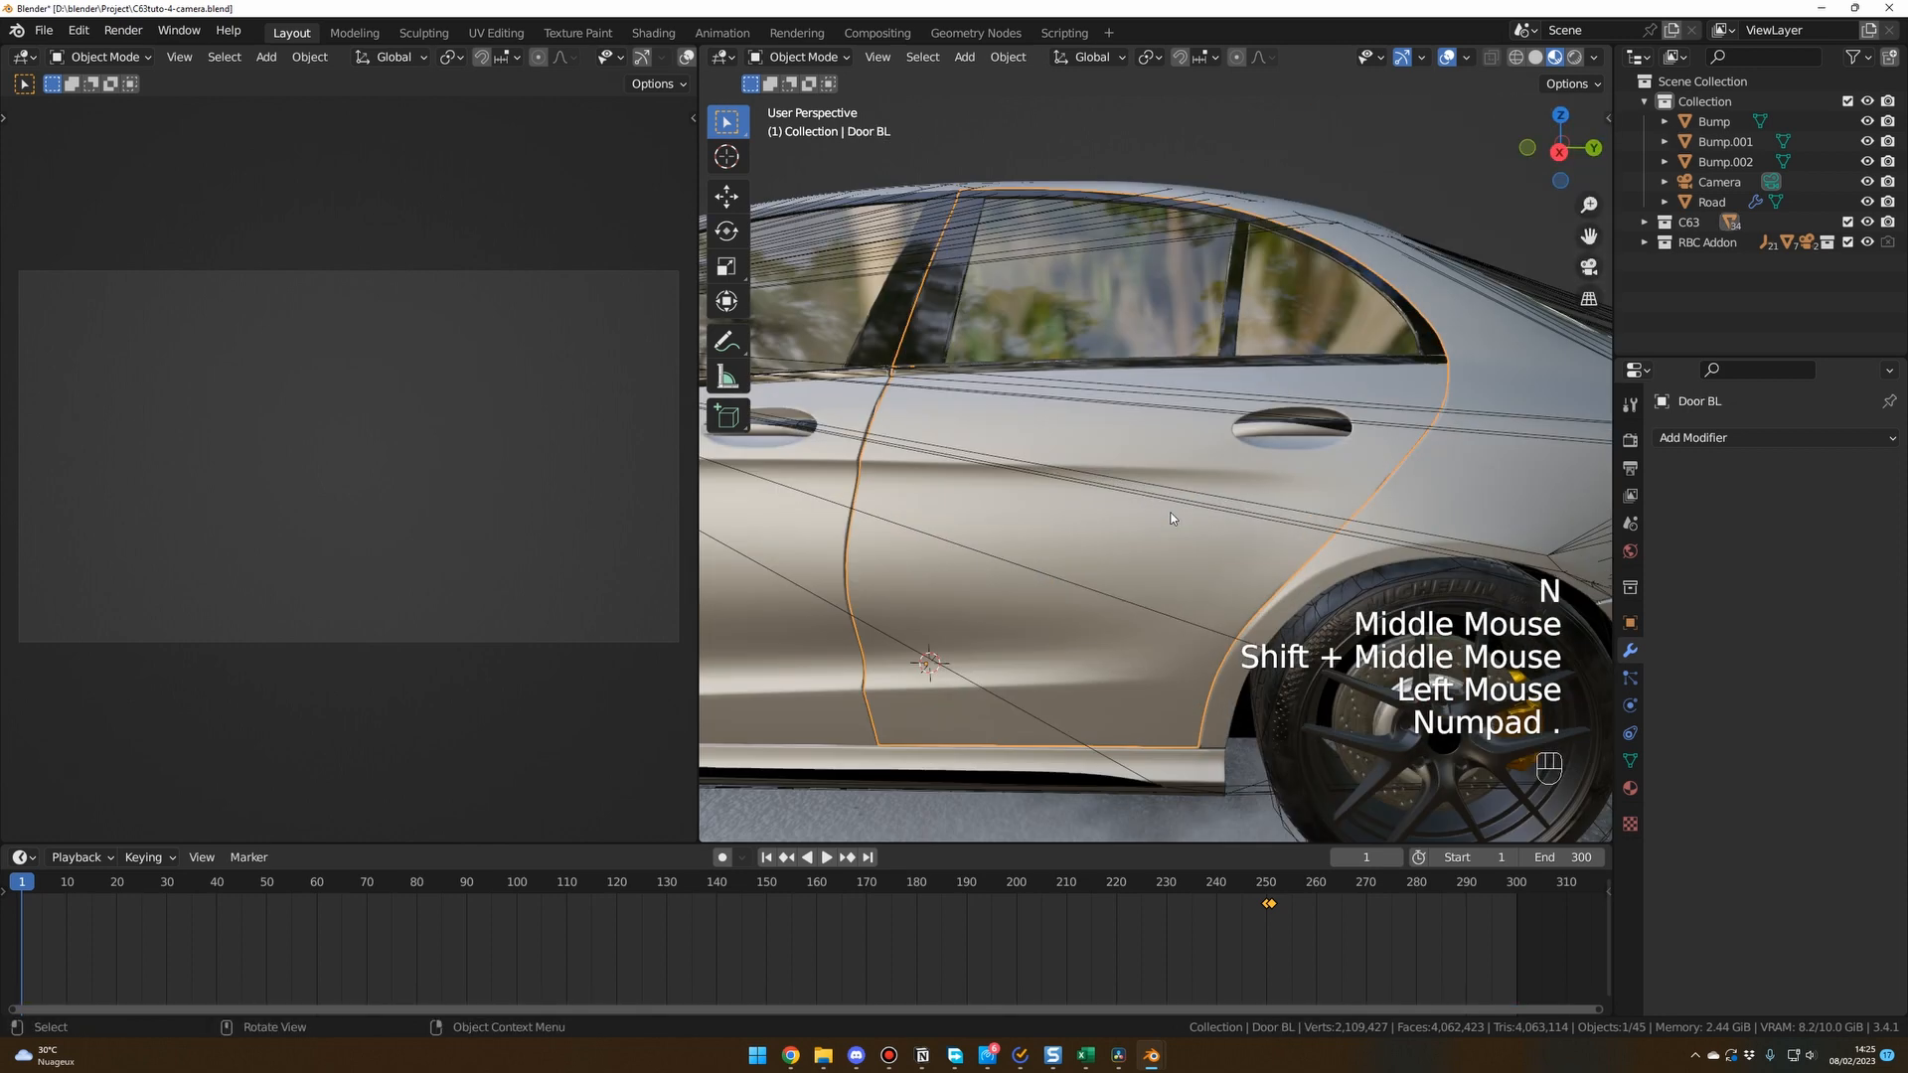
{"action": "scroll", "coordinate": [1263, 584], "scroll_direction": "down", "scroll_amount": 1}
{"action": "scroll", "coordinate": [1263, 584], "scroll_direction": "down", "scroll_amount": 1}
{"action": "middle_click_drag", "start_coordinate": [1263, 583], "coordinate": [994, 695]}
{"action": "scroll", "coordinate": [894, 725], "scroll_direction": "down", "scroll_amount": 1}
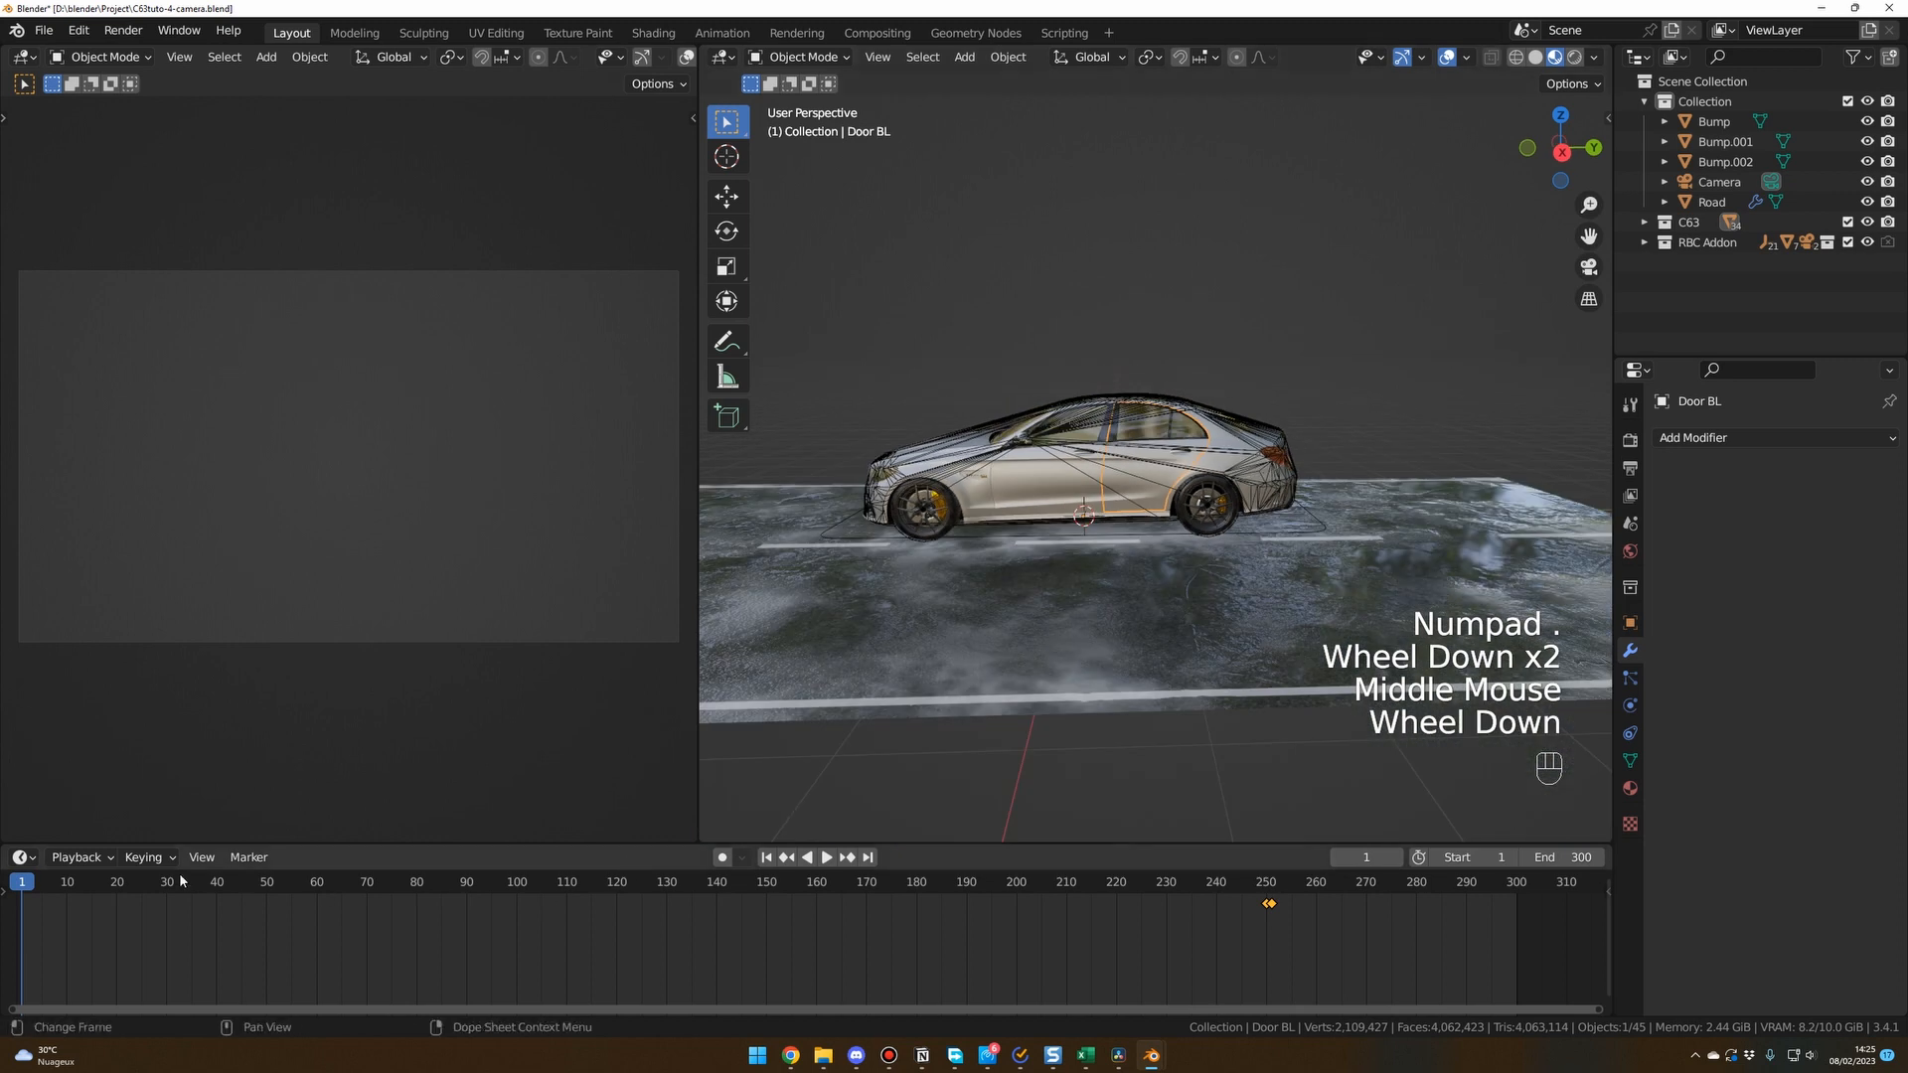
Align the camera to a side view of the car, and return the perspective viewport to a free view outside the camera.
{"action": "scroll", "coordinate": [1052, 639], "scroll_direction": "down", "scroll_amount": 2}
{"action": "middle_click_drag", "start_coordinate": [1051, 639], "coordinate": [1098, 628]}
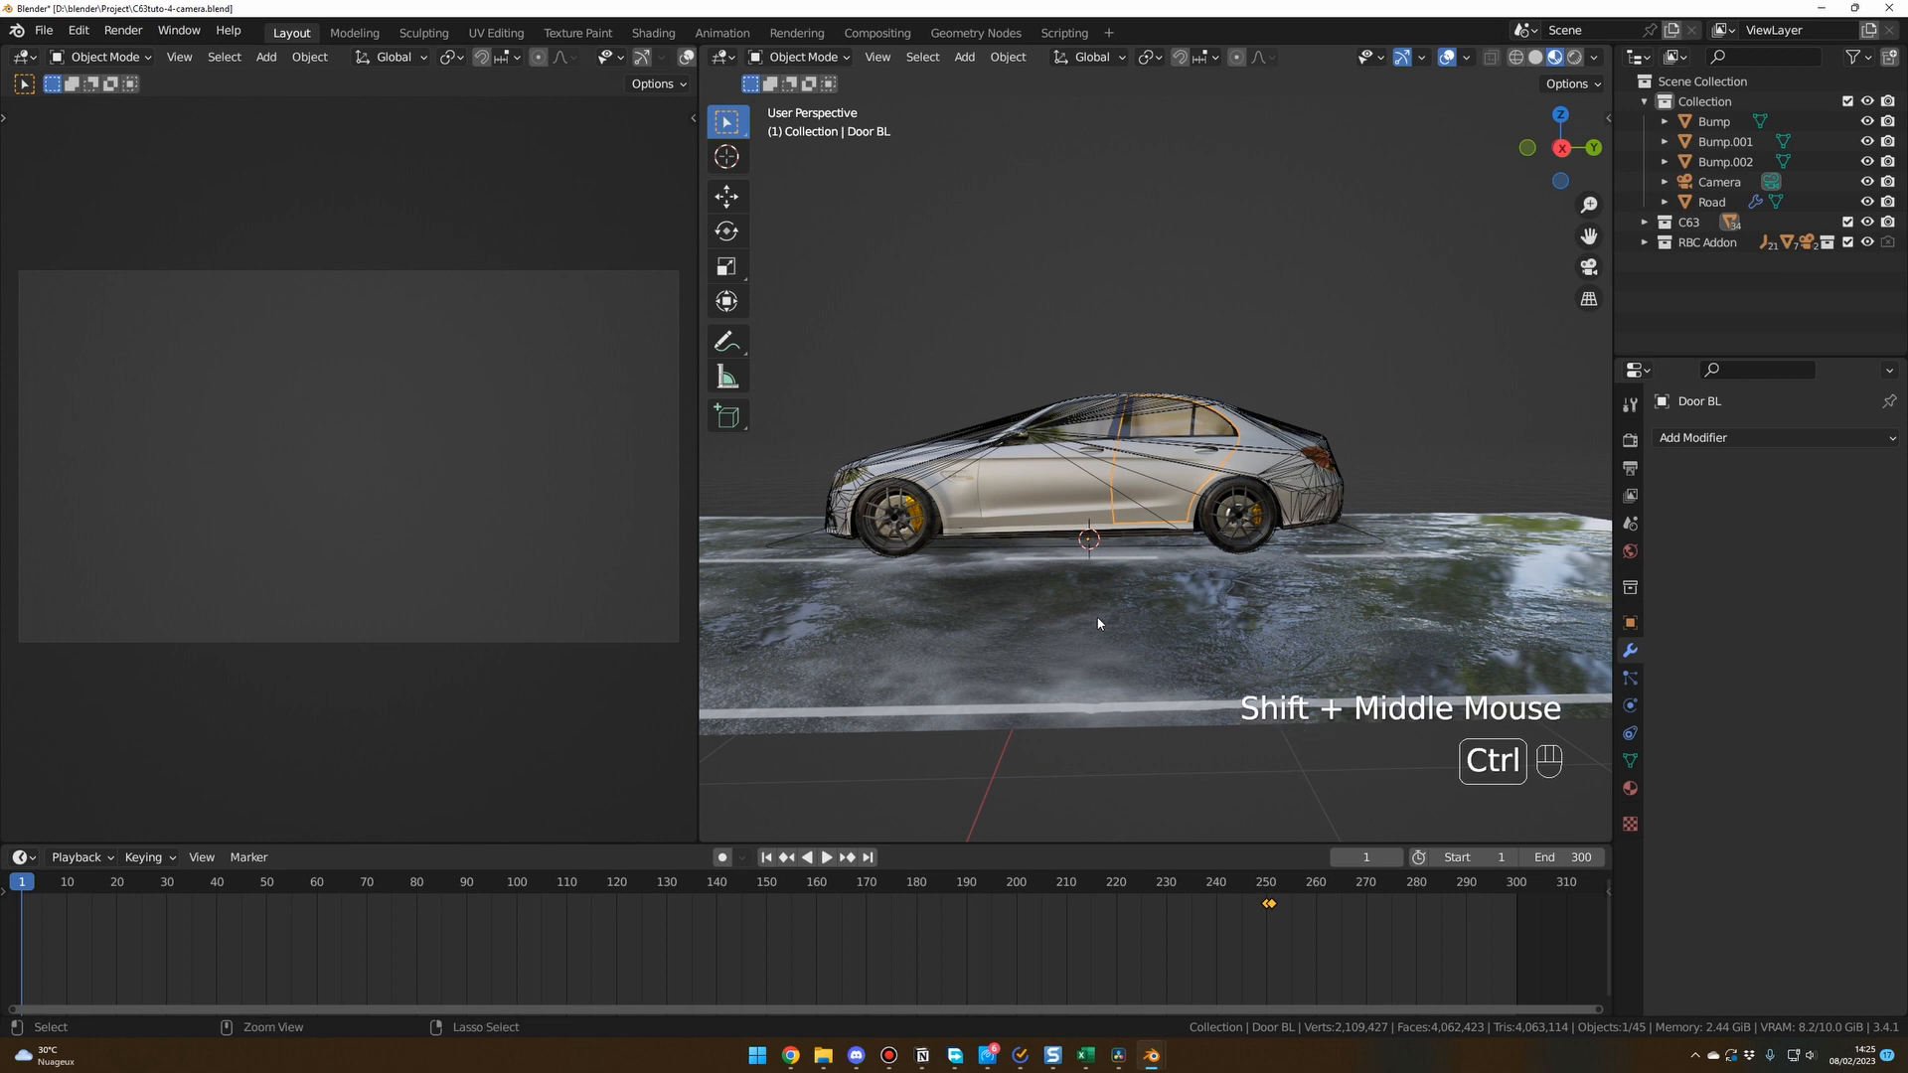
{"action": "key", "text": "ctrl+alt+KP_0"}
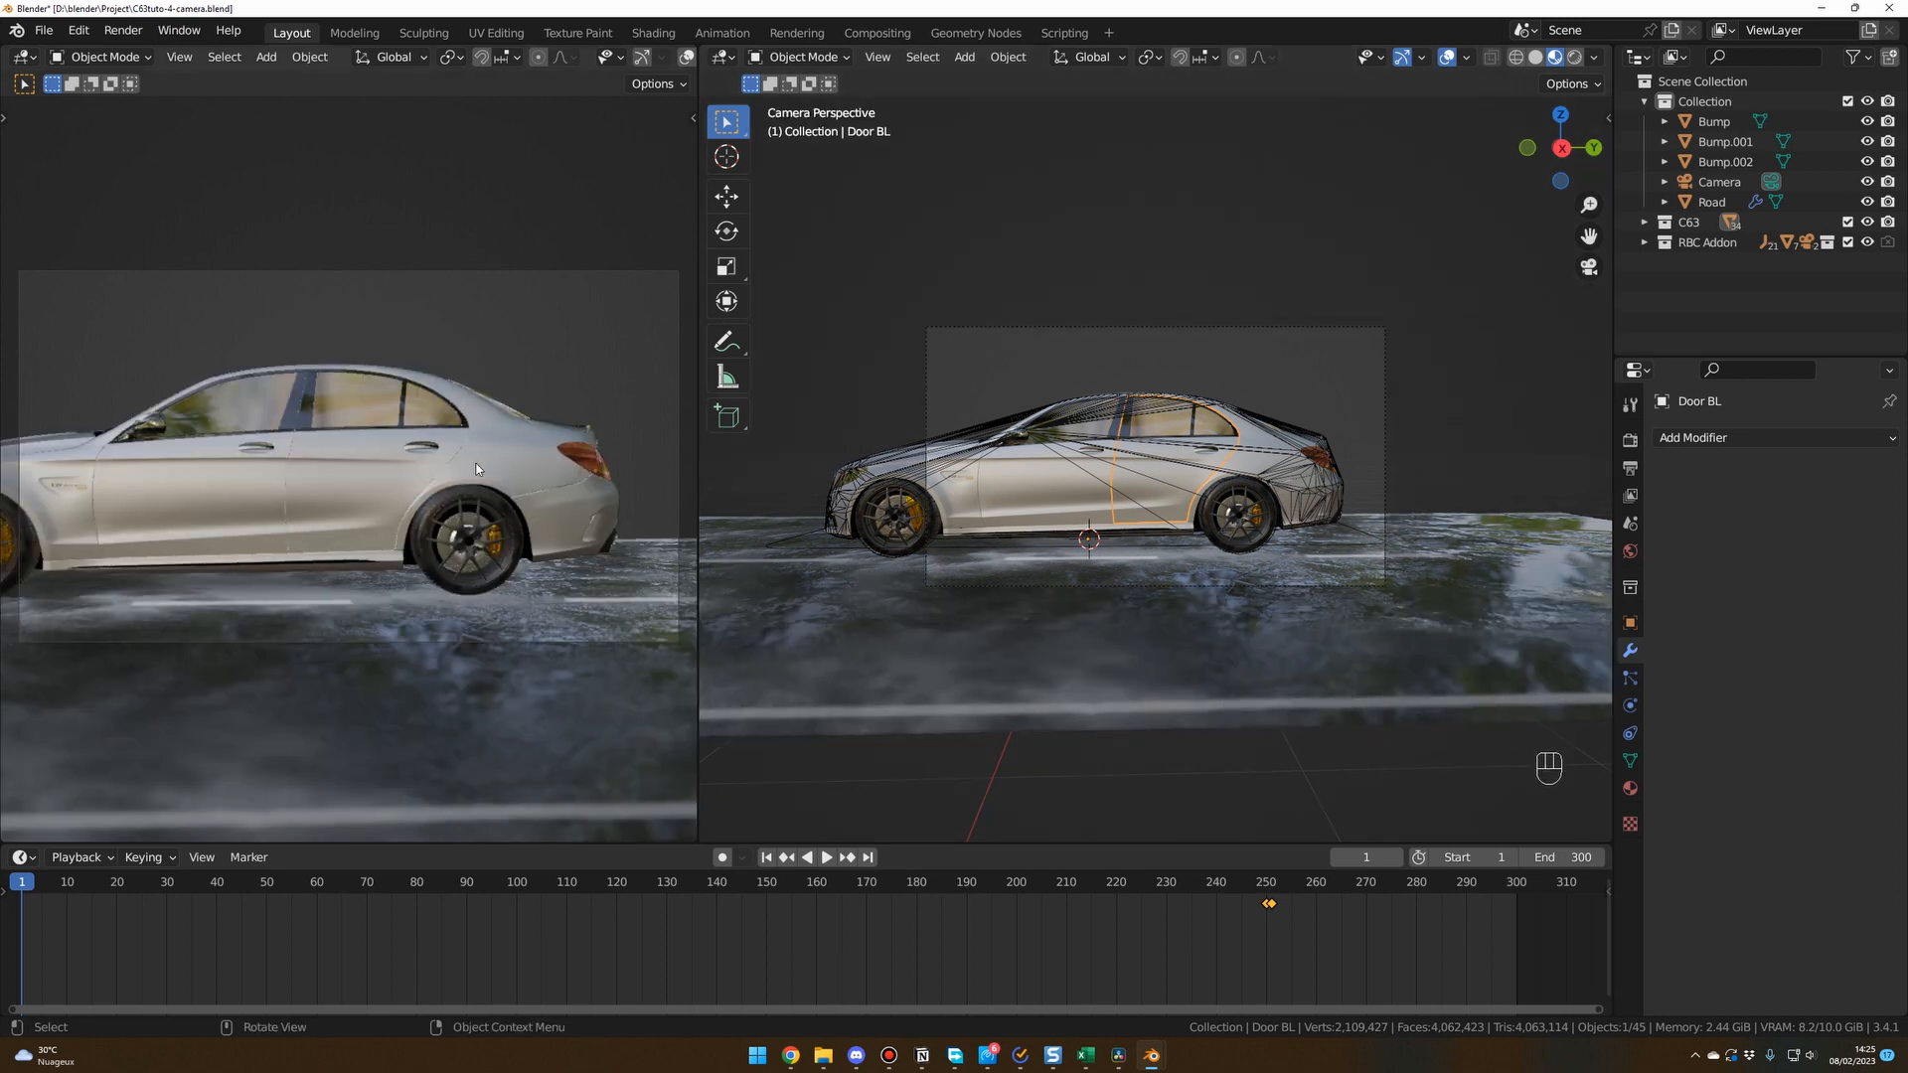
{"action": "left_click", "coordinate": [1272, 254]}
{"action": "key", "text": "KP_0"}
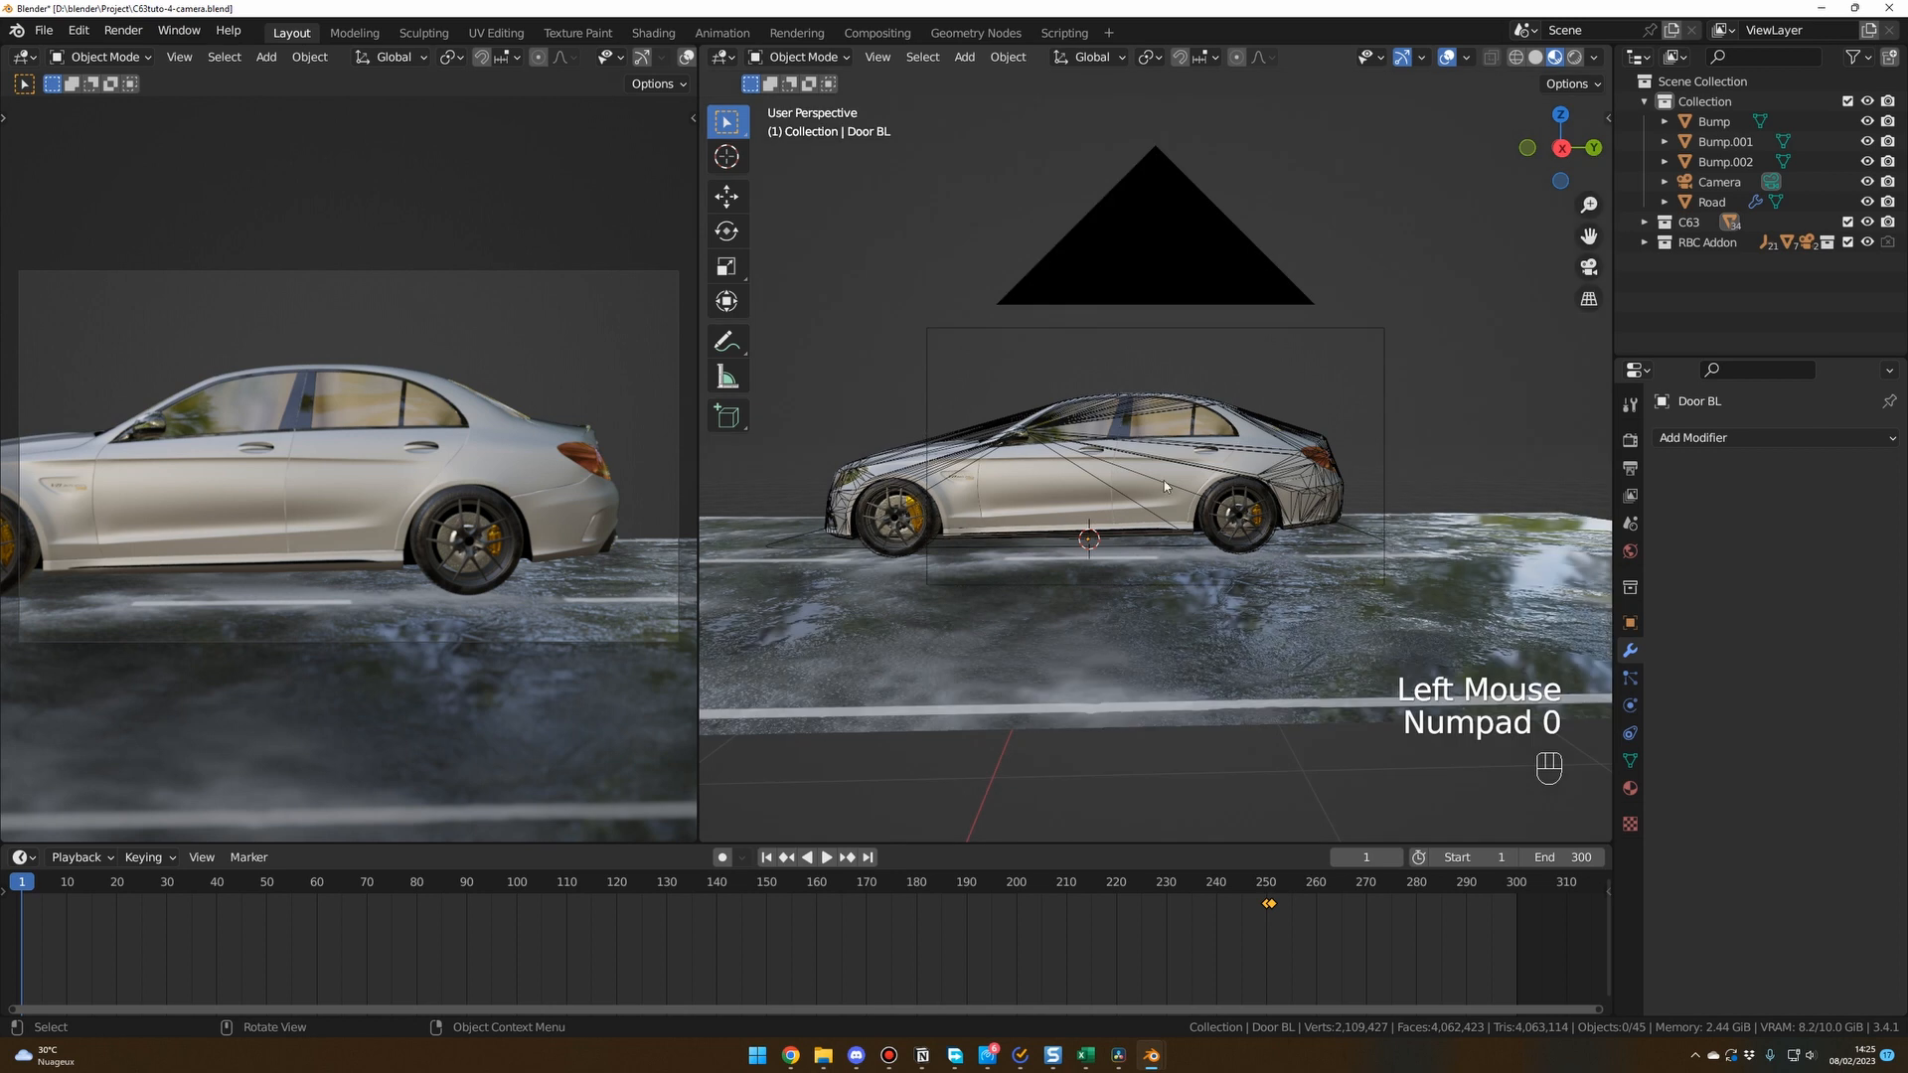
Insert a Location, Rotation & Scale keyframe for the camera at frame 1.
{"action": "left_click", "coordinate": [1719, 183]}
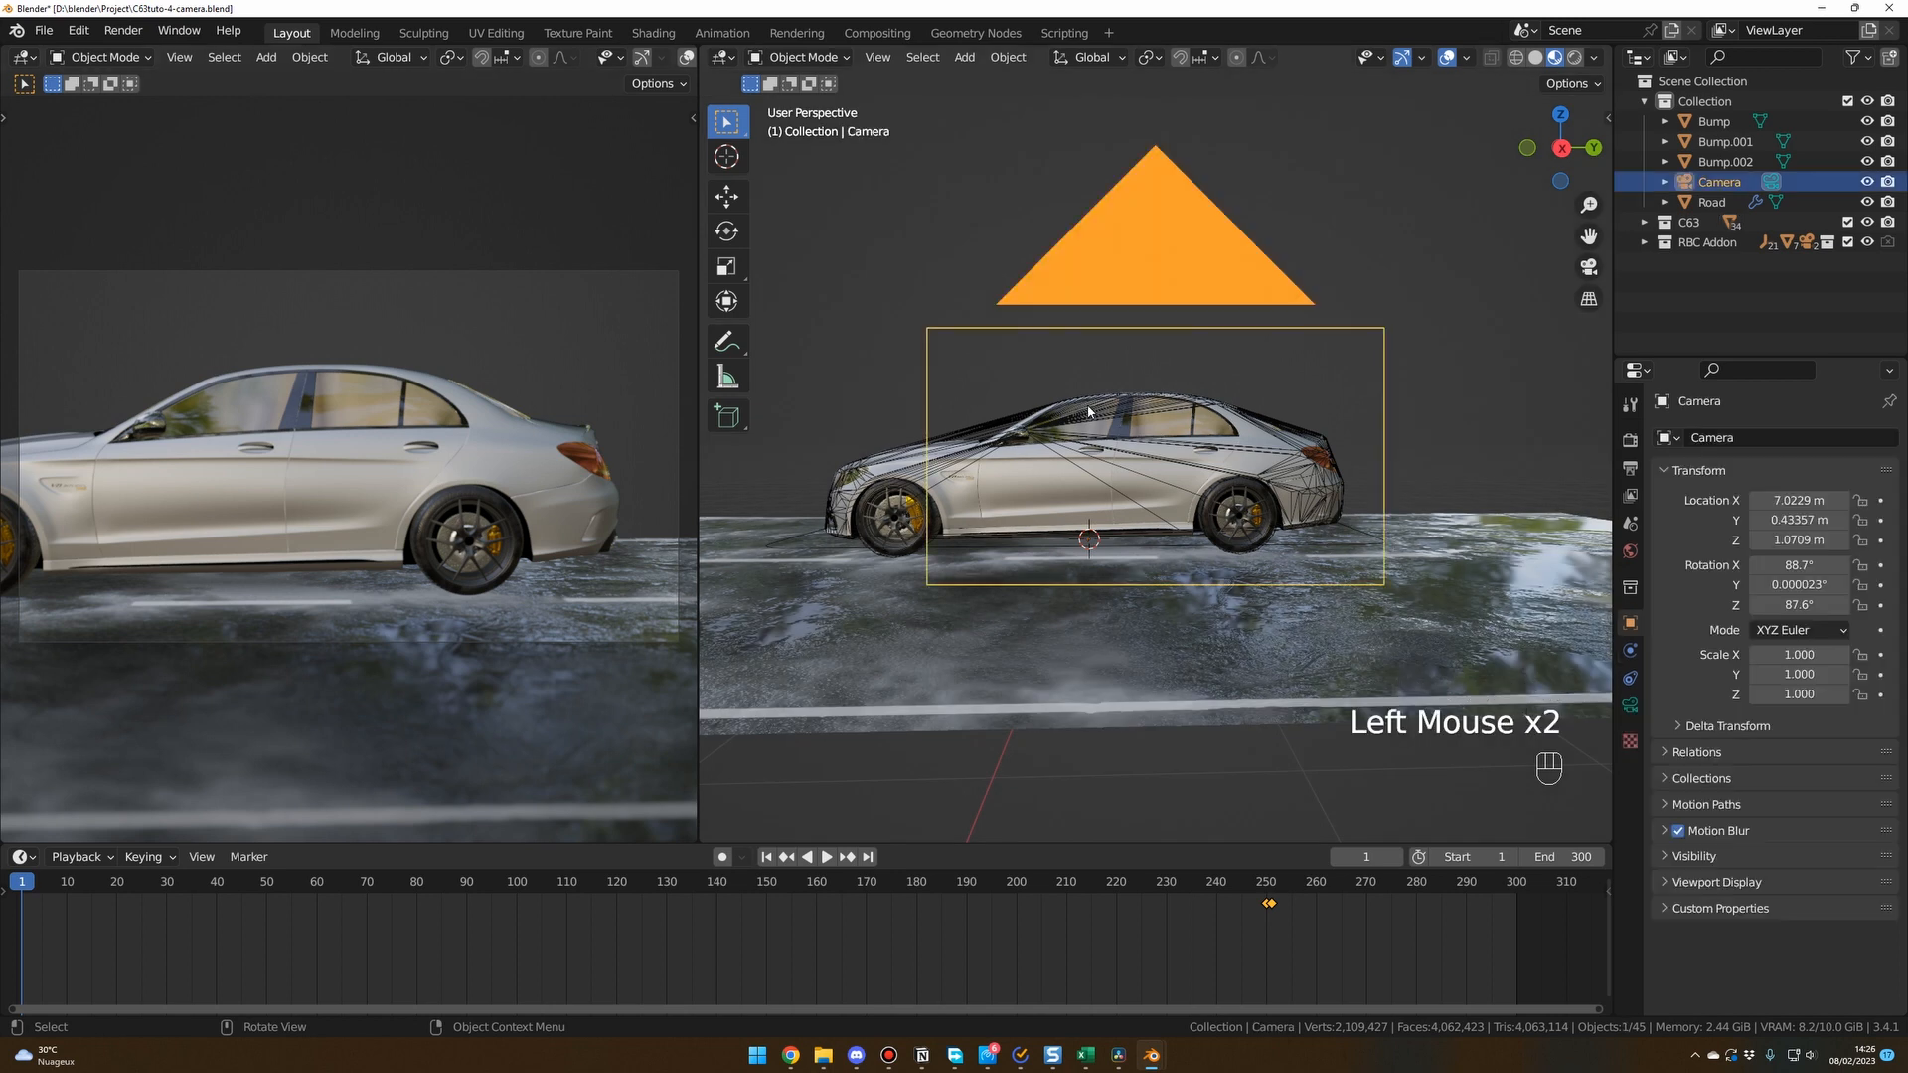
{"action": "left_click", "coordinate": [1719, 186]}
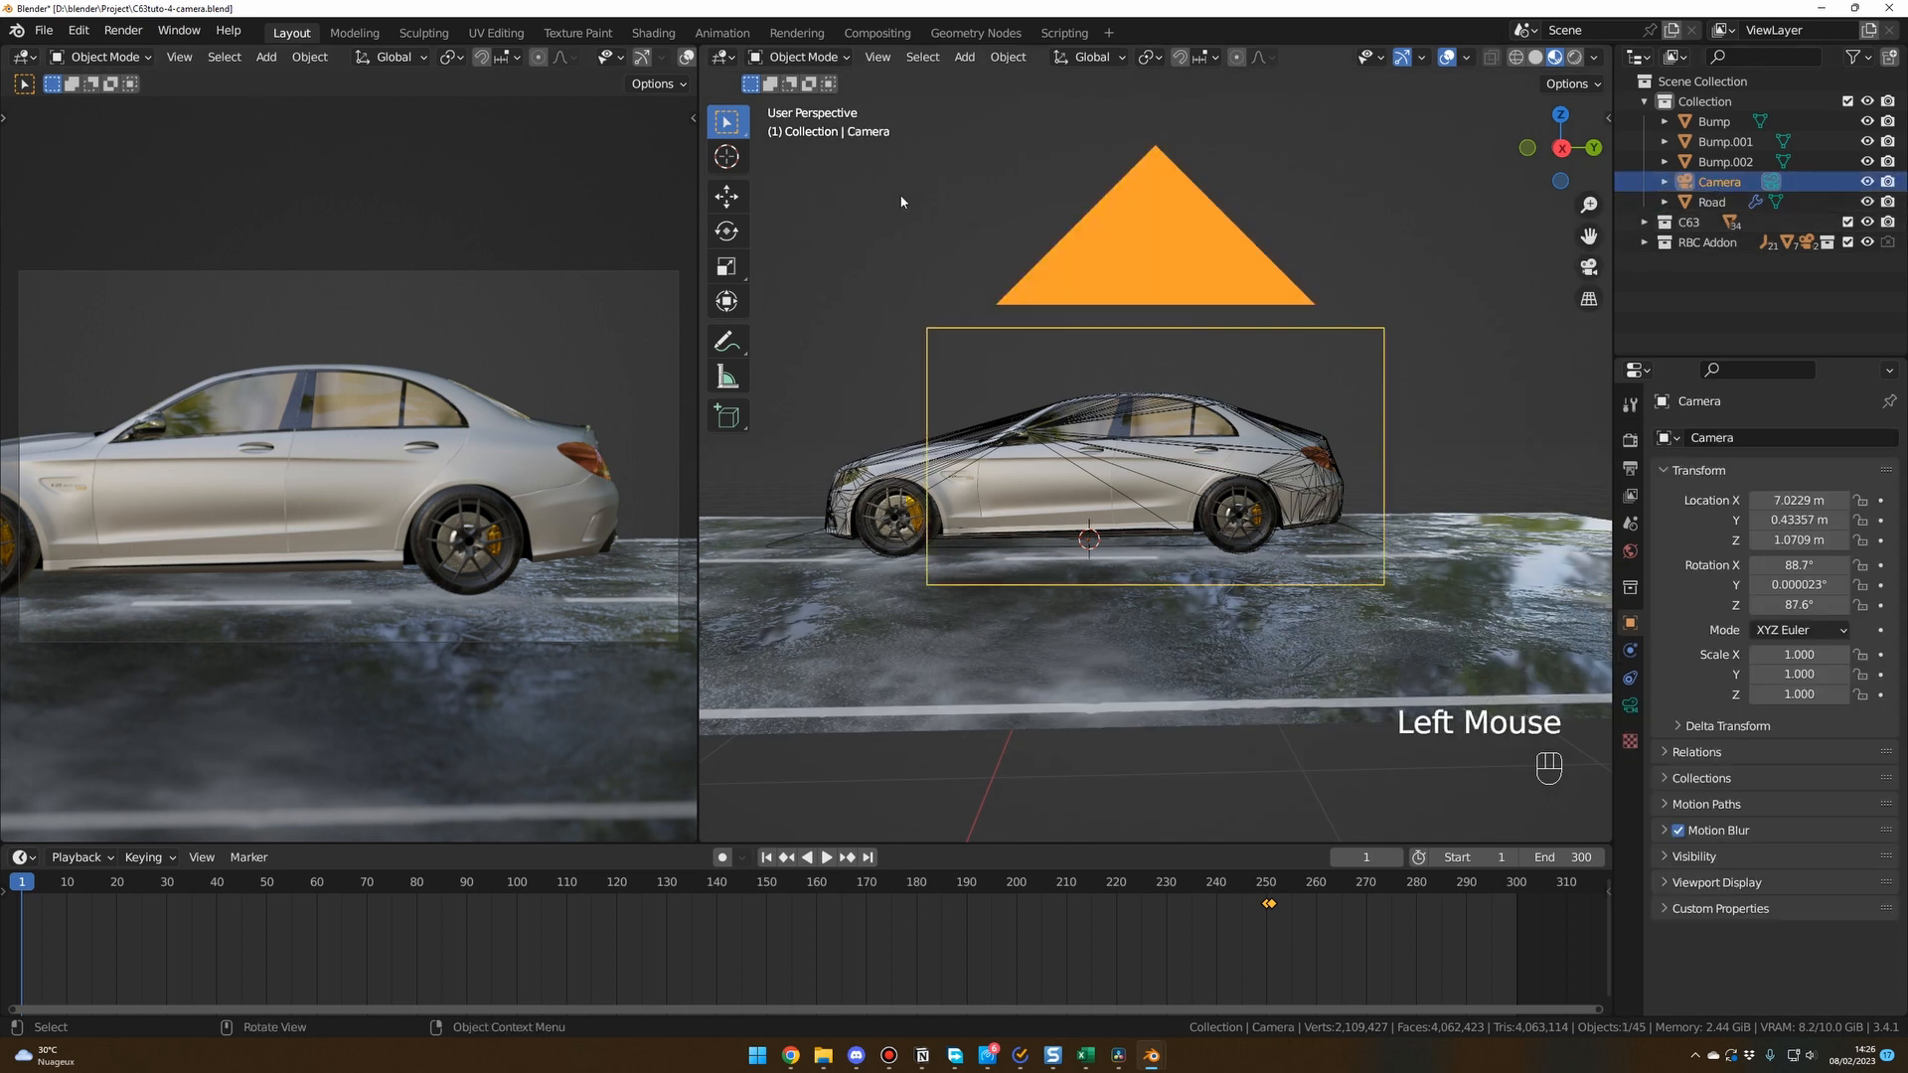
{"action": "key", "text": "i"}
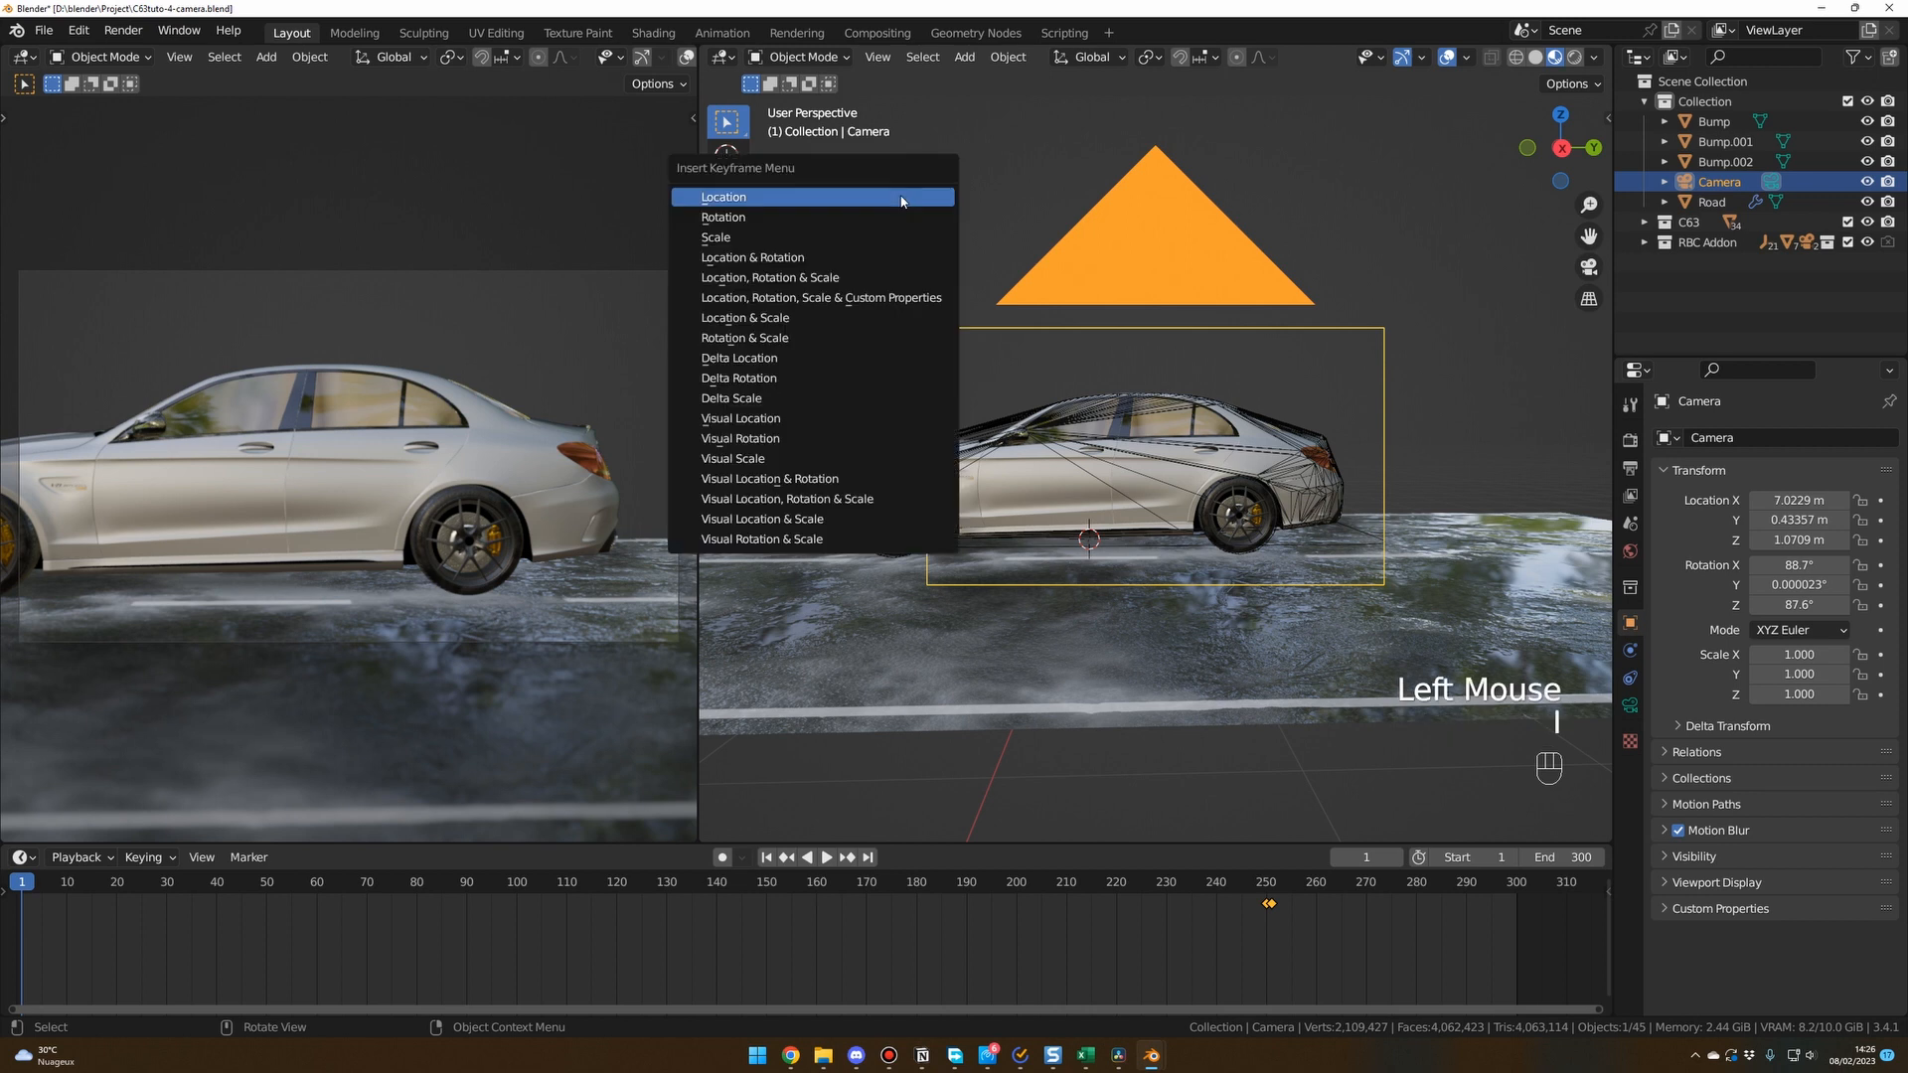
{"action": "left_click", "coordinate": [776, 279]}
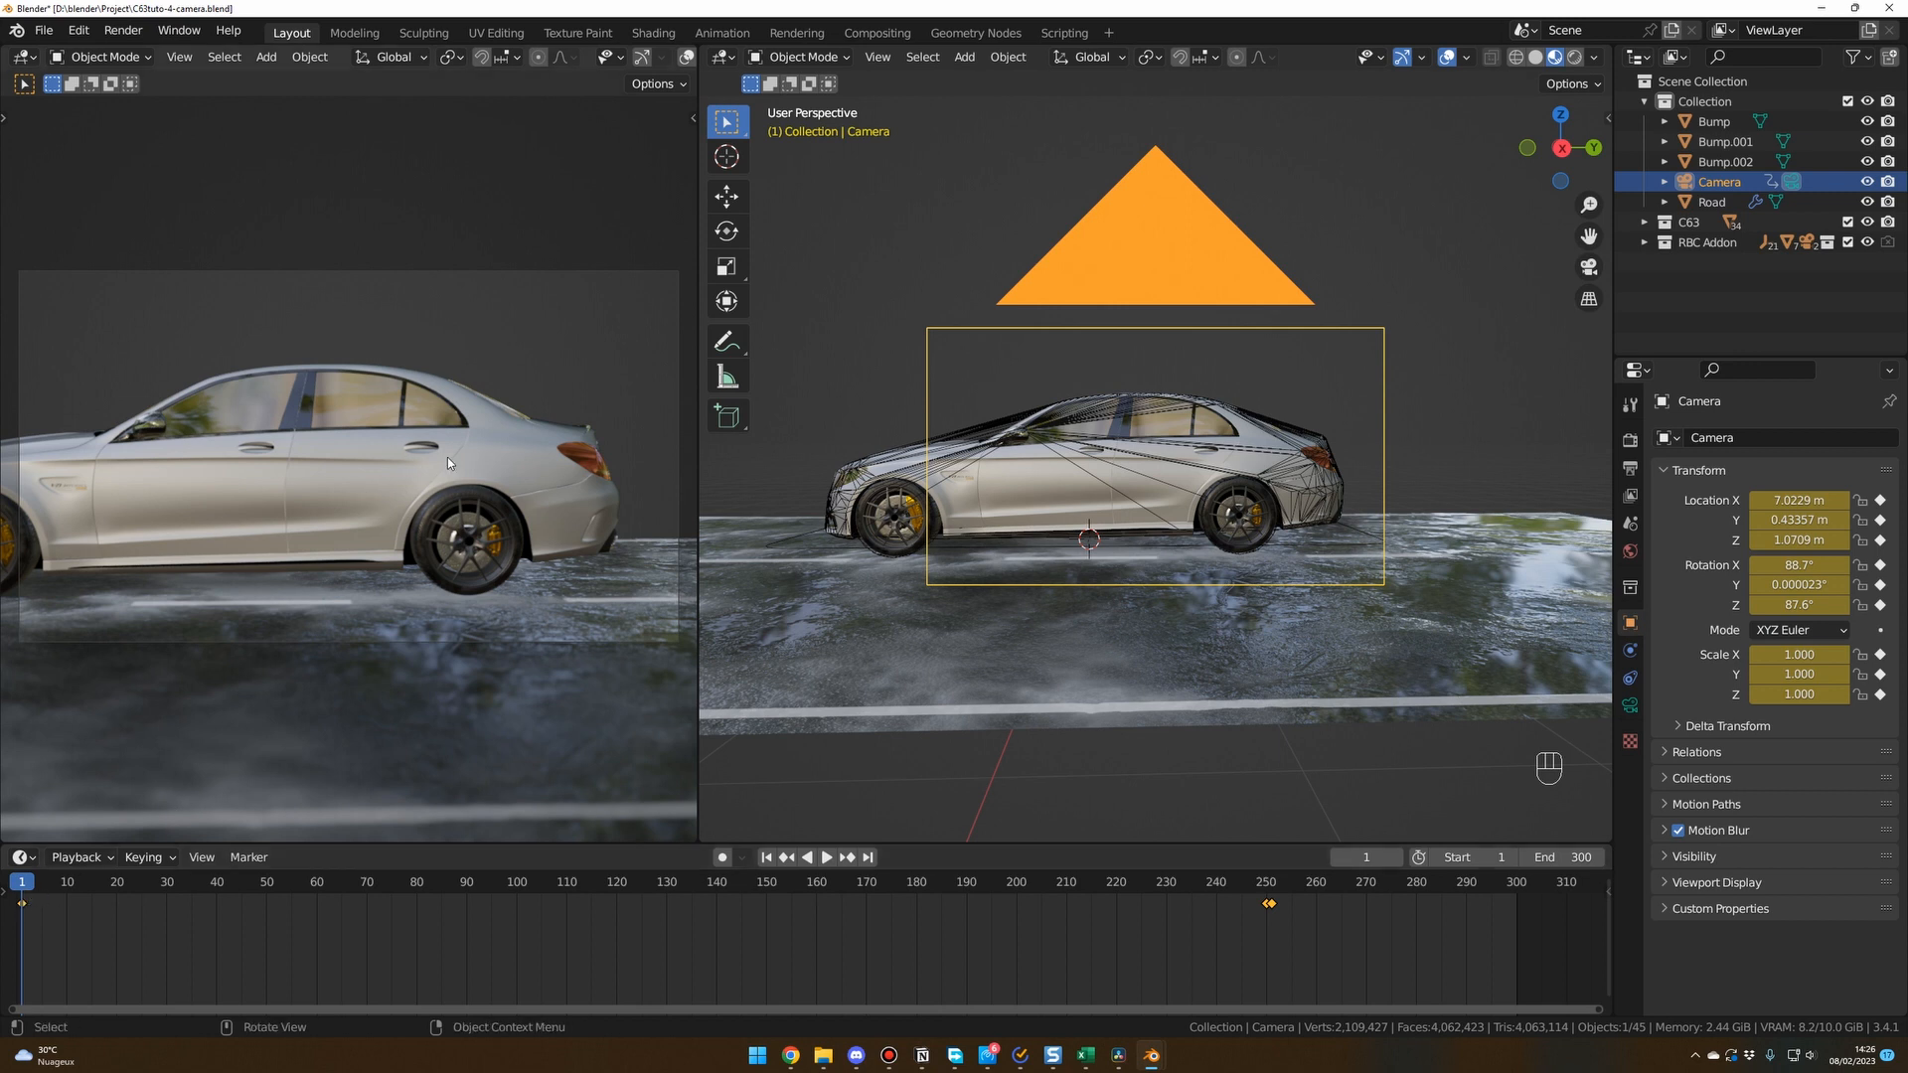
Enable the Camera to View lock in the camera viewport and reframe the camera so the whole car fits from the side.
{"action": "middle_click_drag", "start_coordinate": [447, 457], "coordinate": [497, 482]}
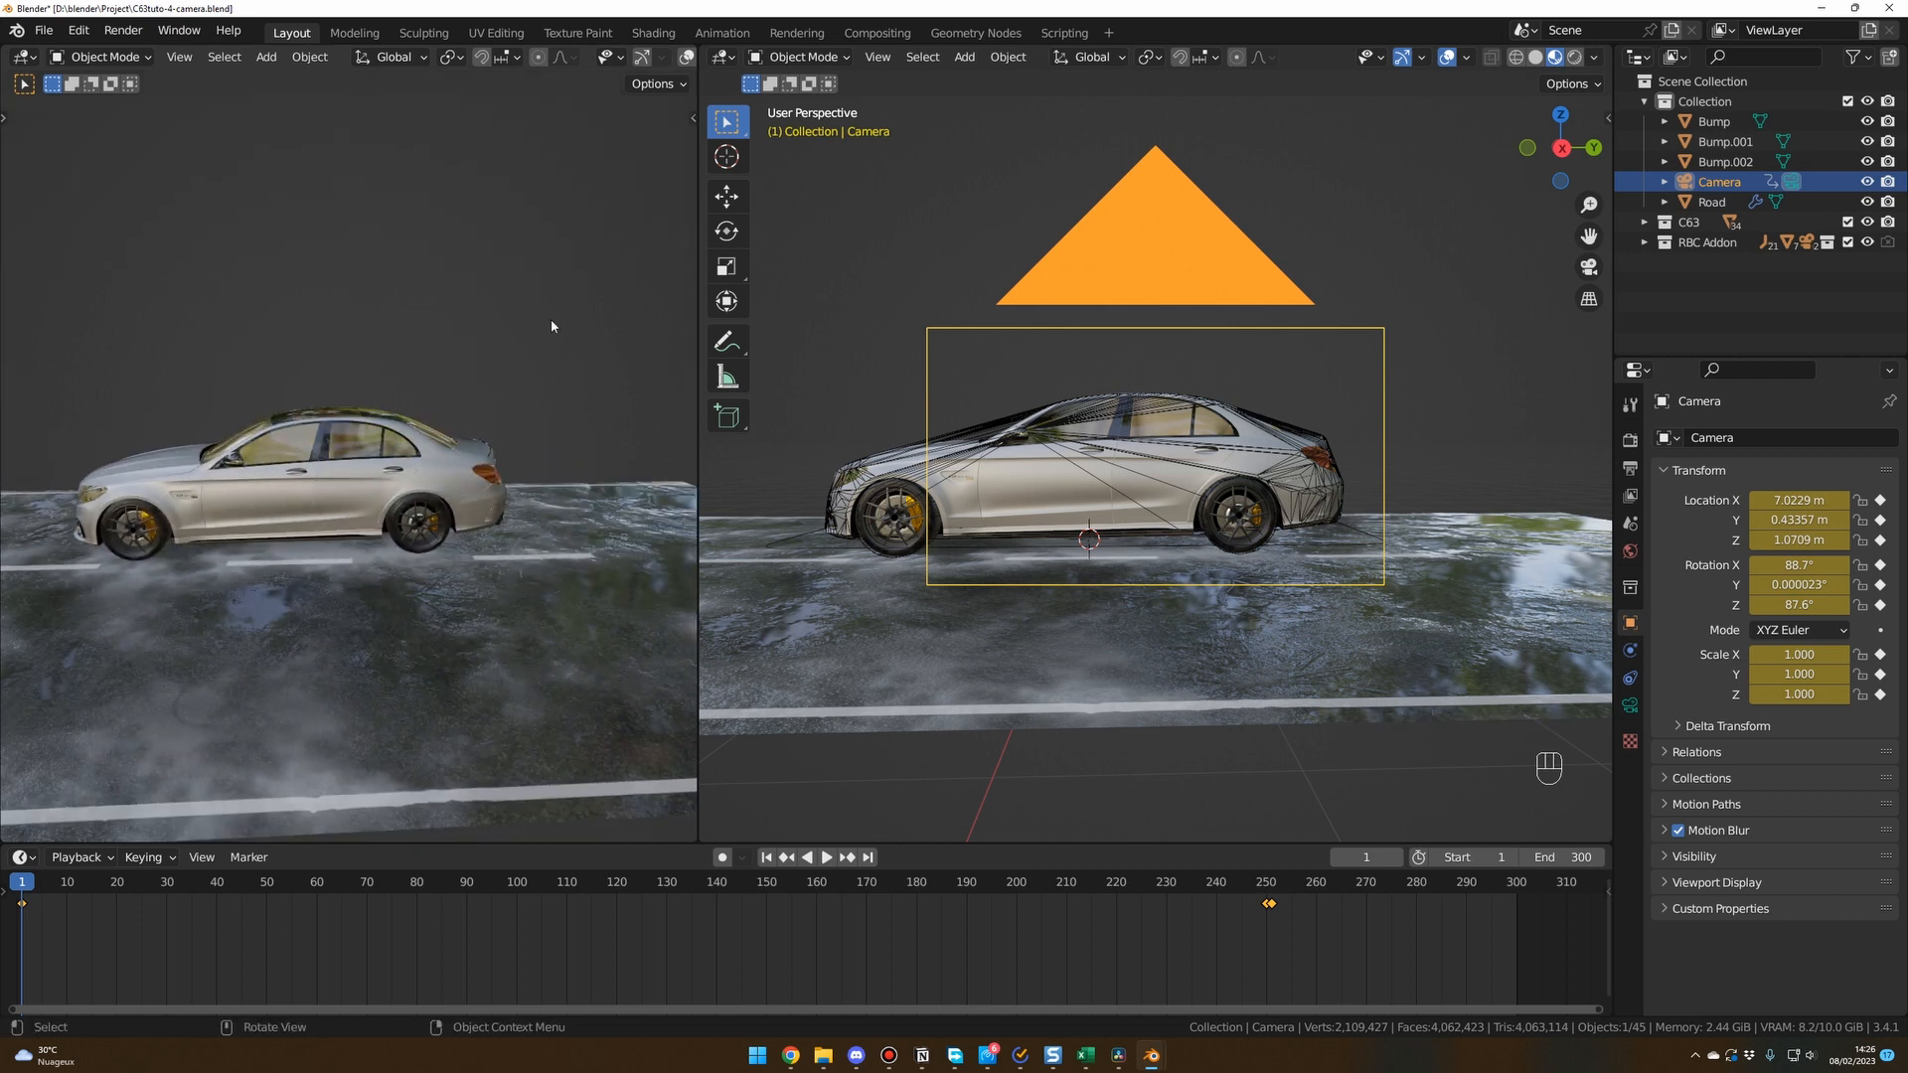
{"action": "left_click", "coordinate": [600, 298]}
{"action": "key", "text": "n"}
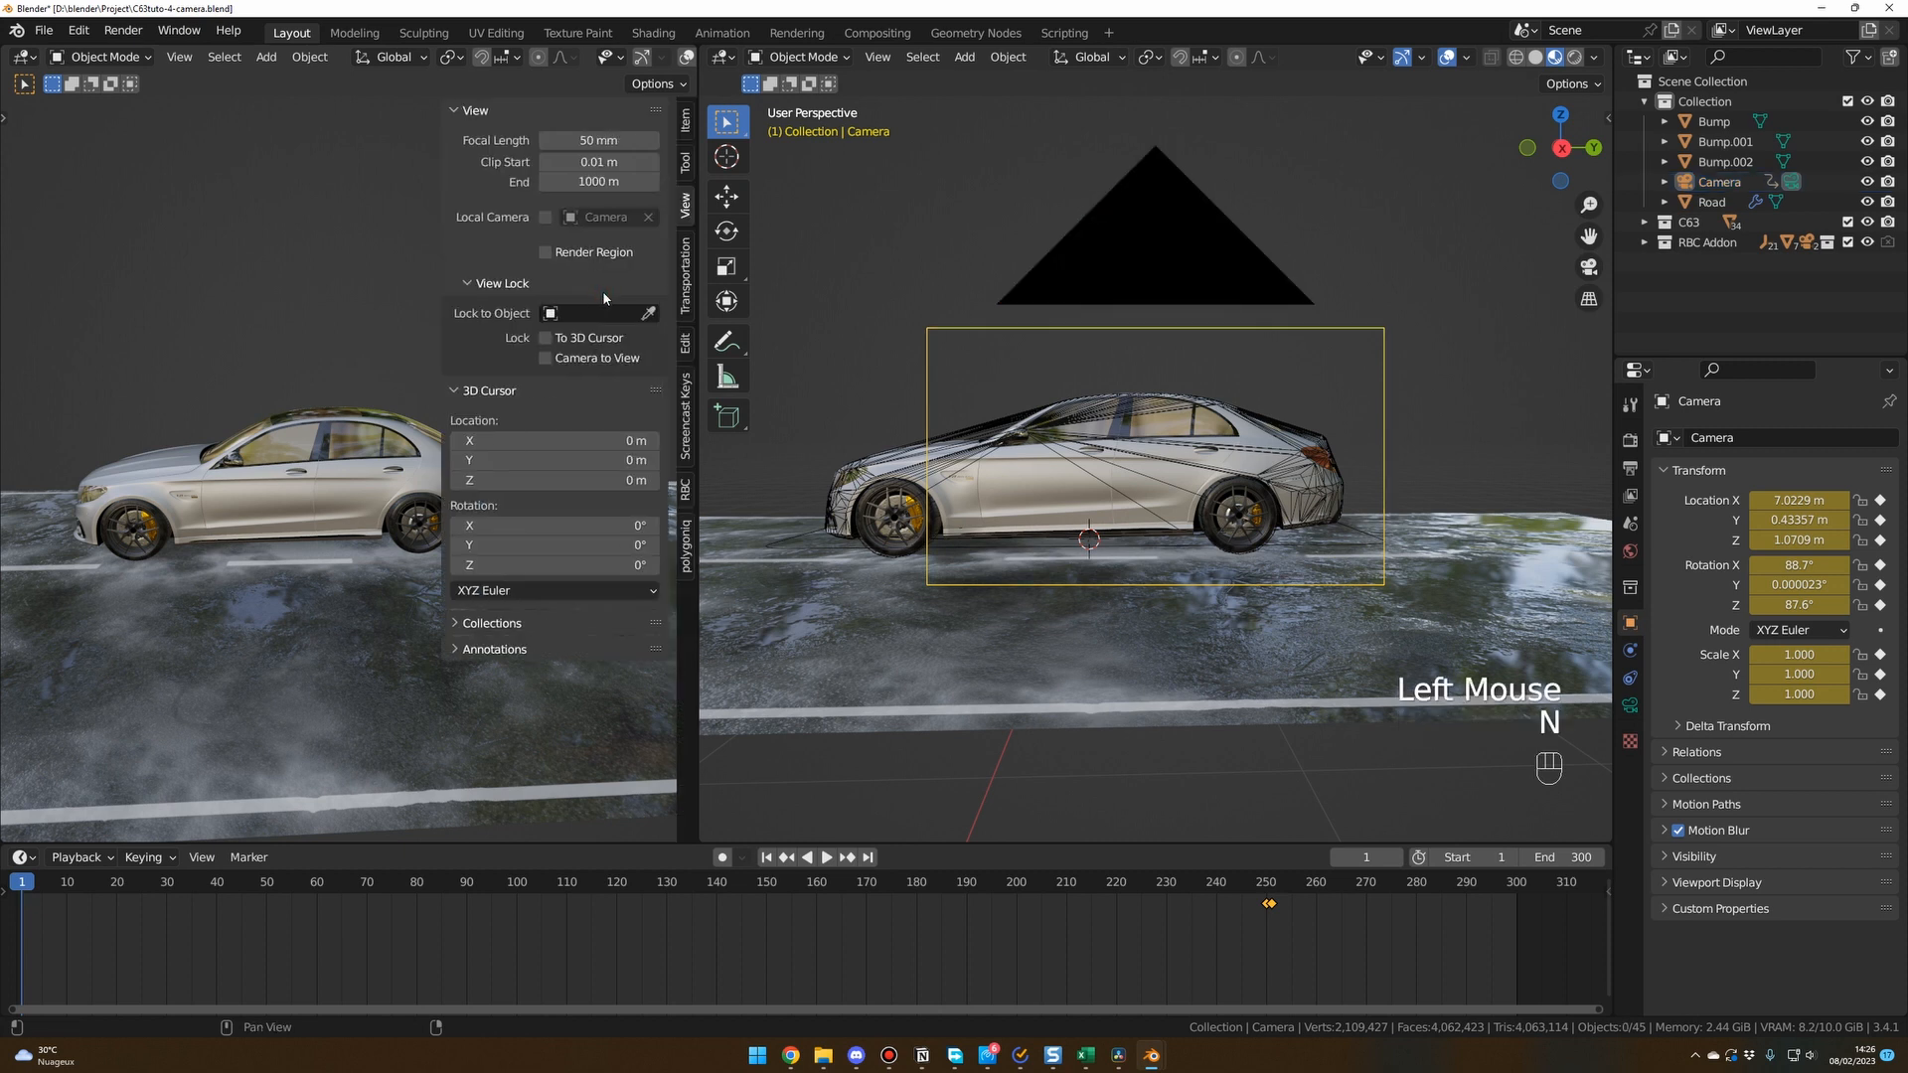
{"action": "left_click", "coordinate": [685, 209]}
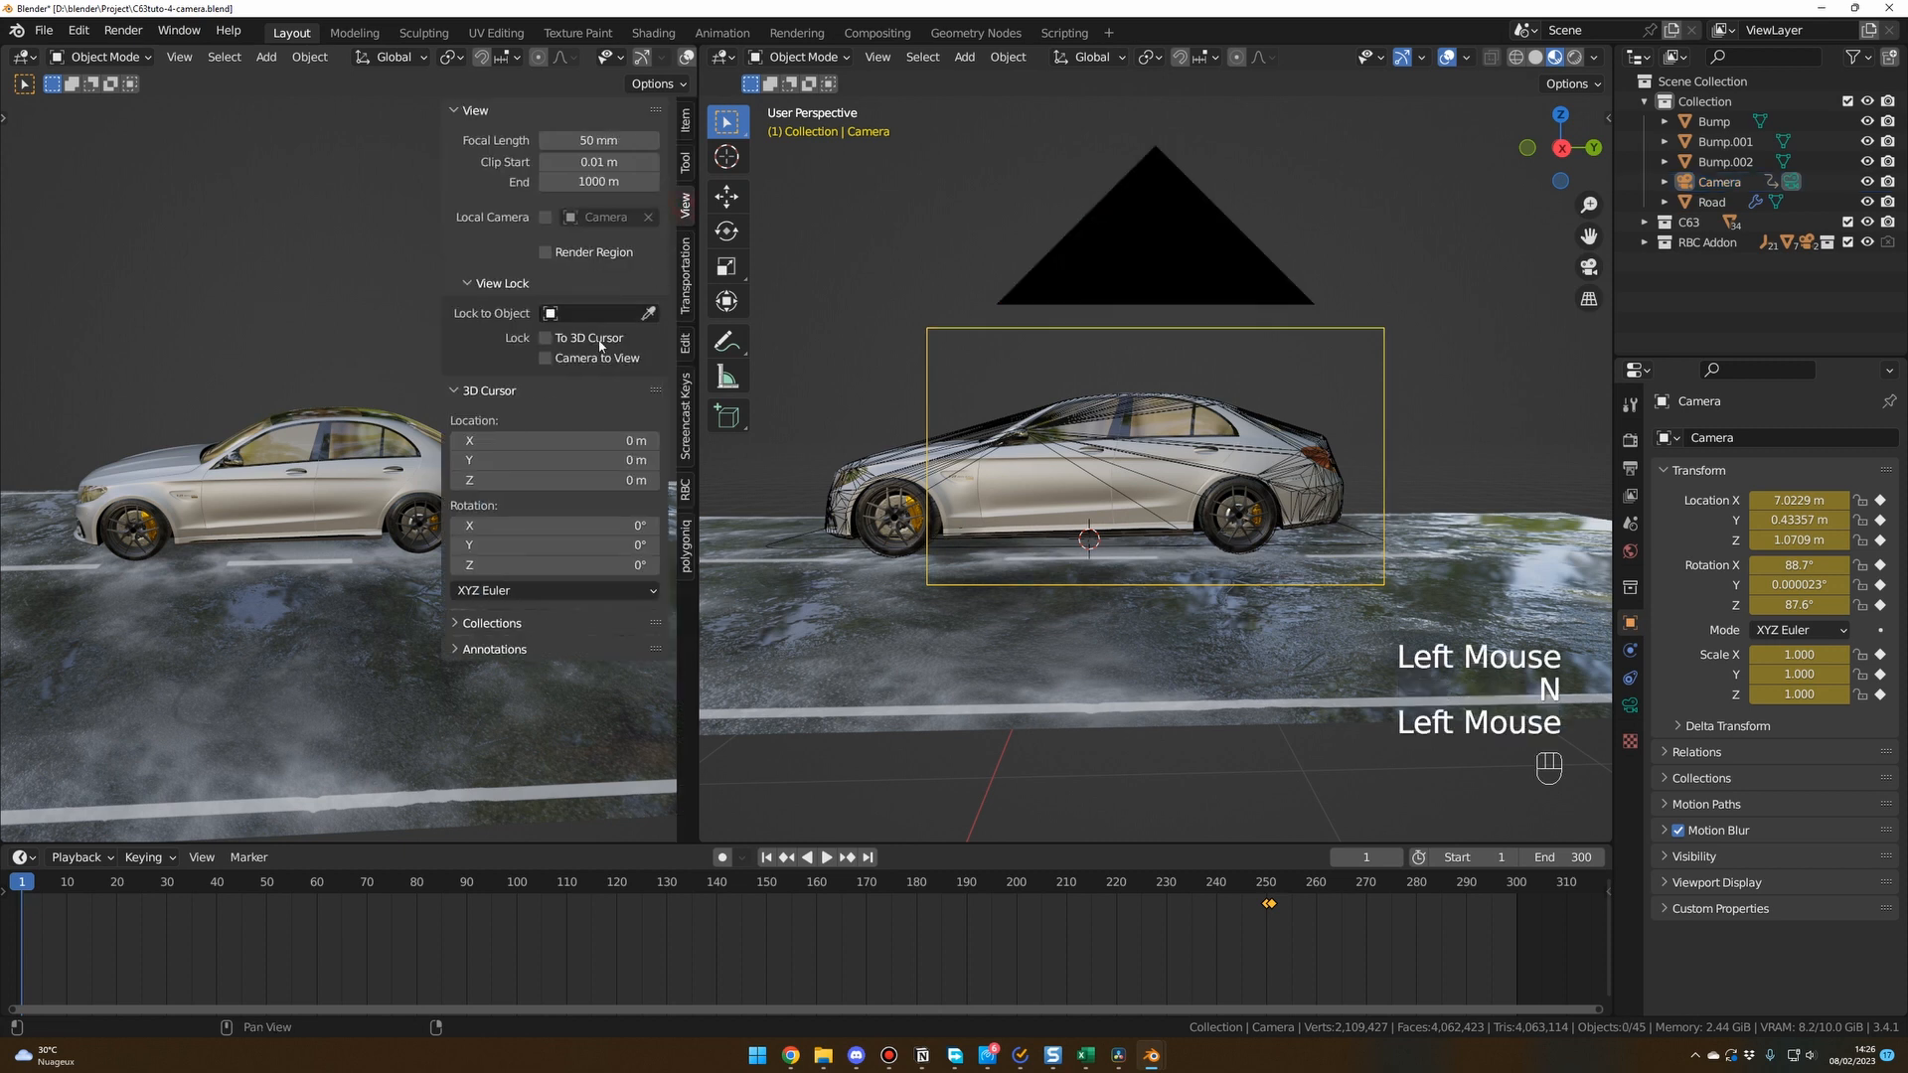
{"action": "left_click", "coordinate": [545, 358]}
{"action": "left_click", "coordinate": [312, 315]}
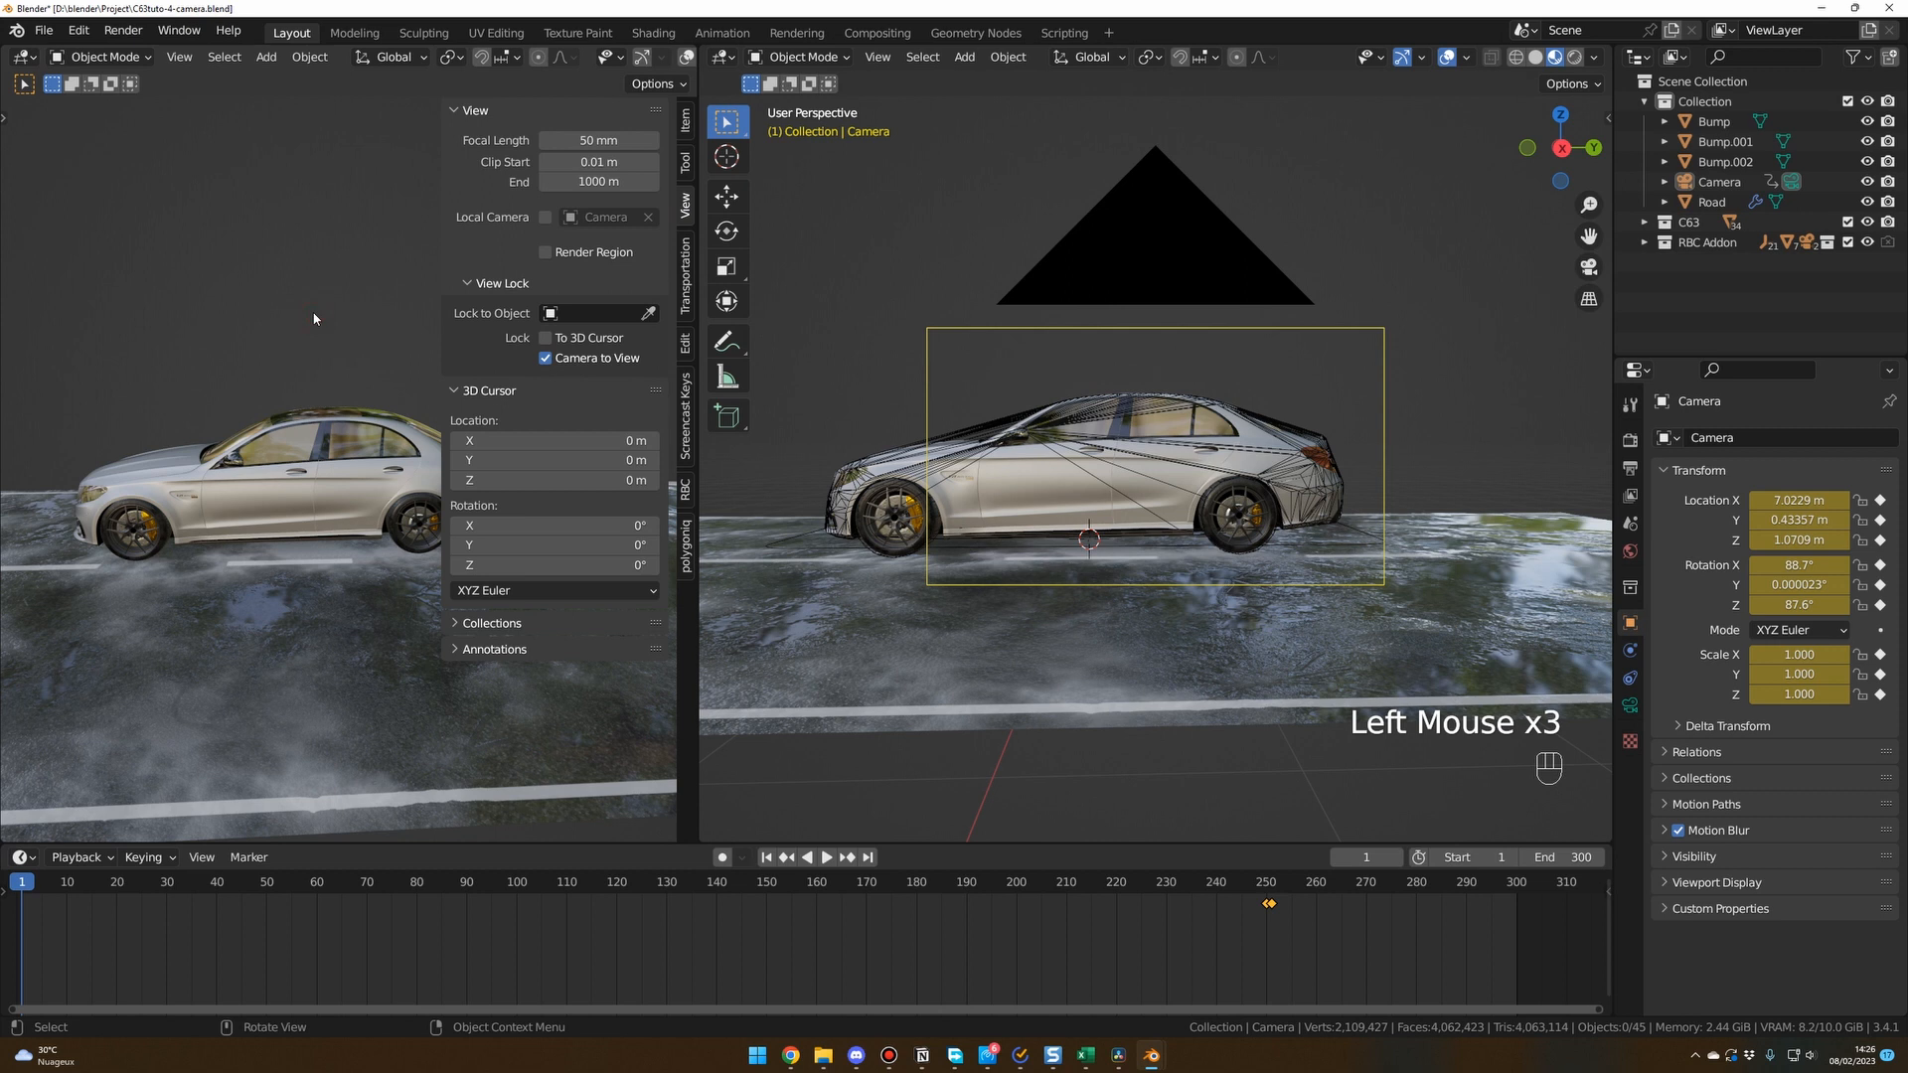
{"action": "key", "text": "n"}
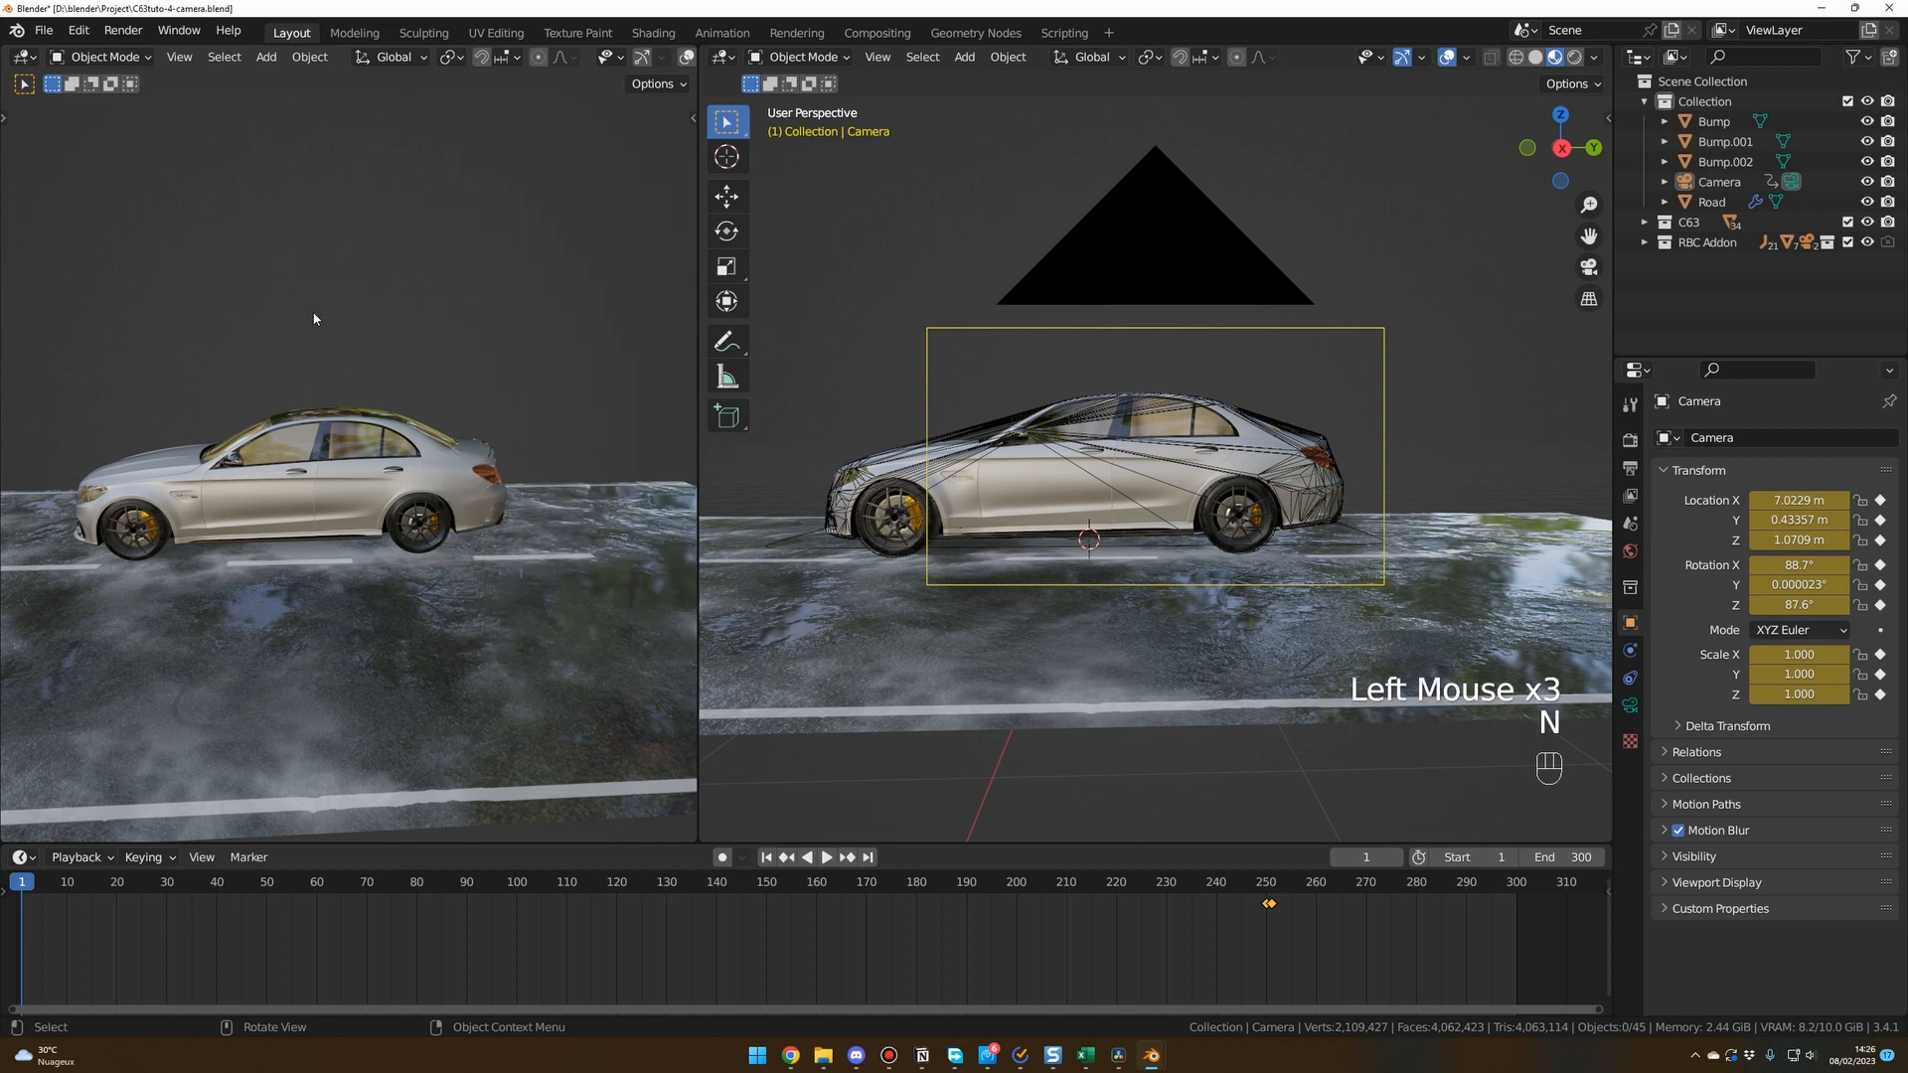
{"action": "key", "text": "KP_0"}
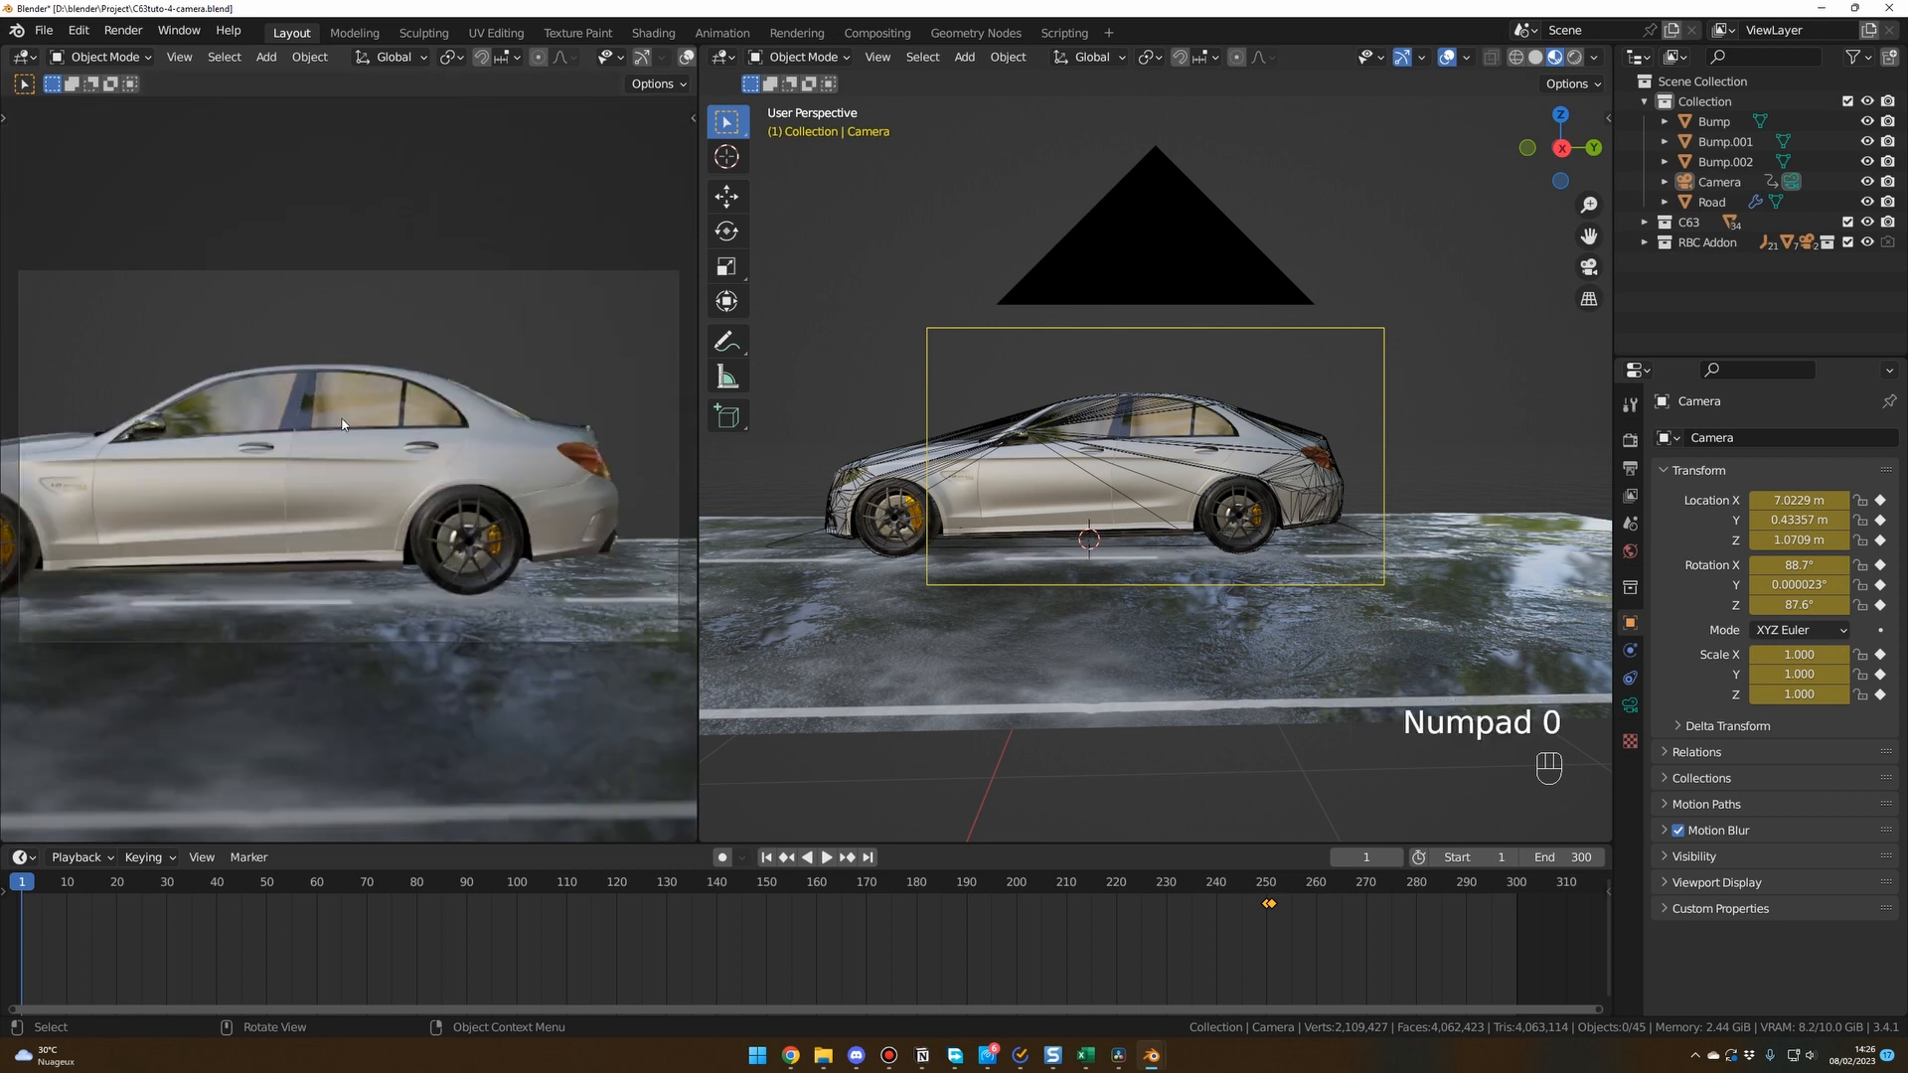
{"action": "middle_click_drag", "start_coordinate": [342, 424], "coordinate": [466, 473], "text": "ctrl"}
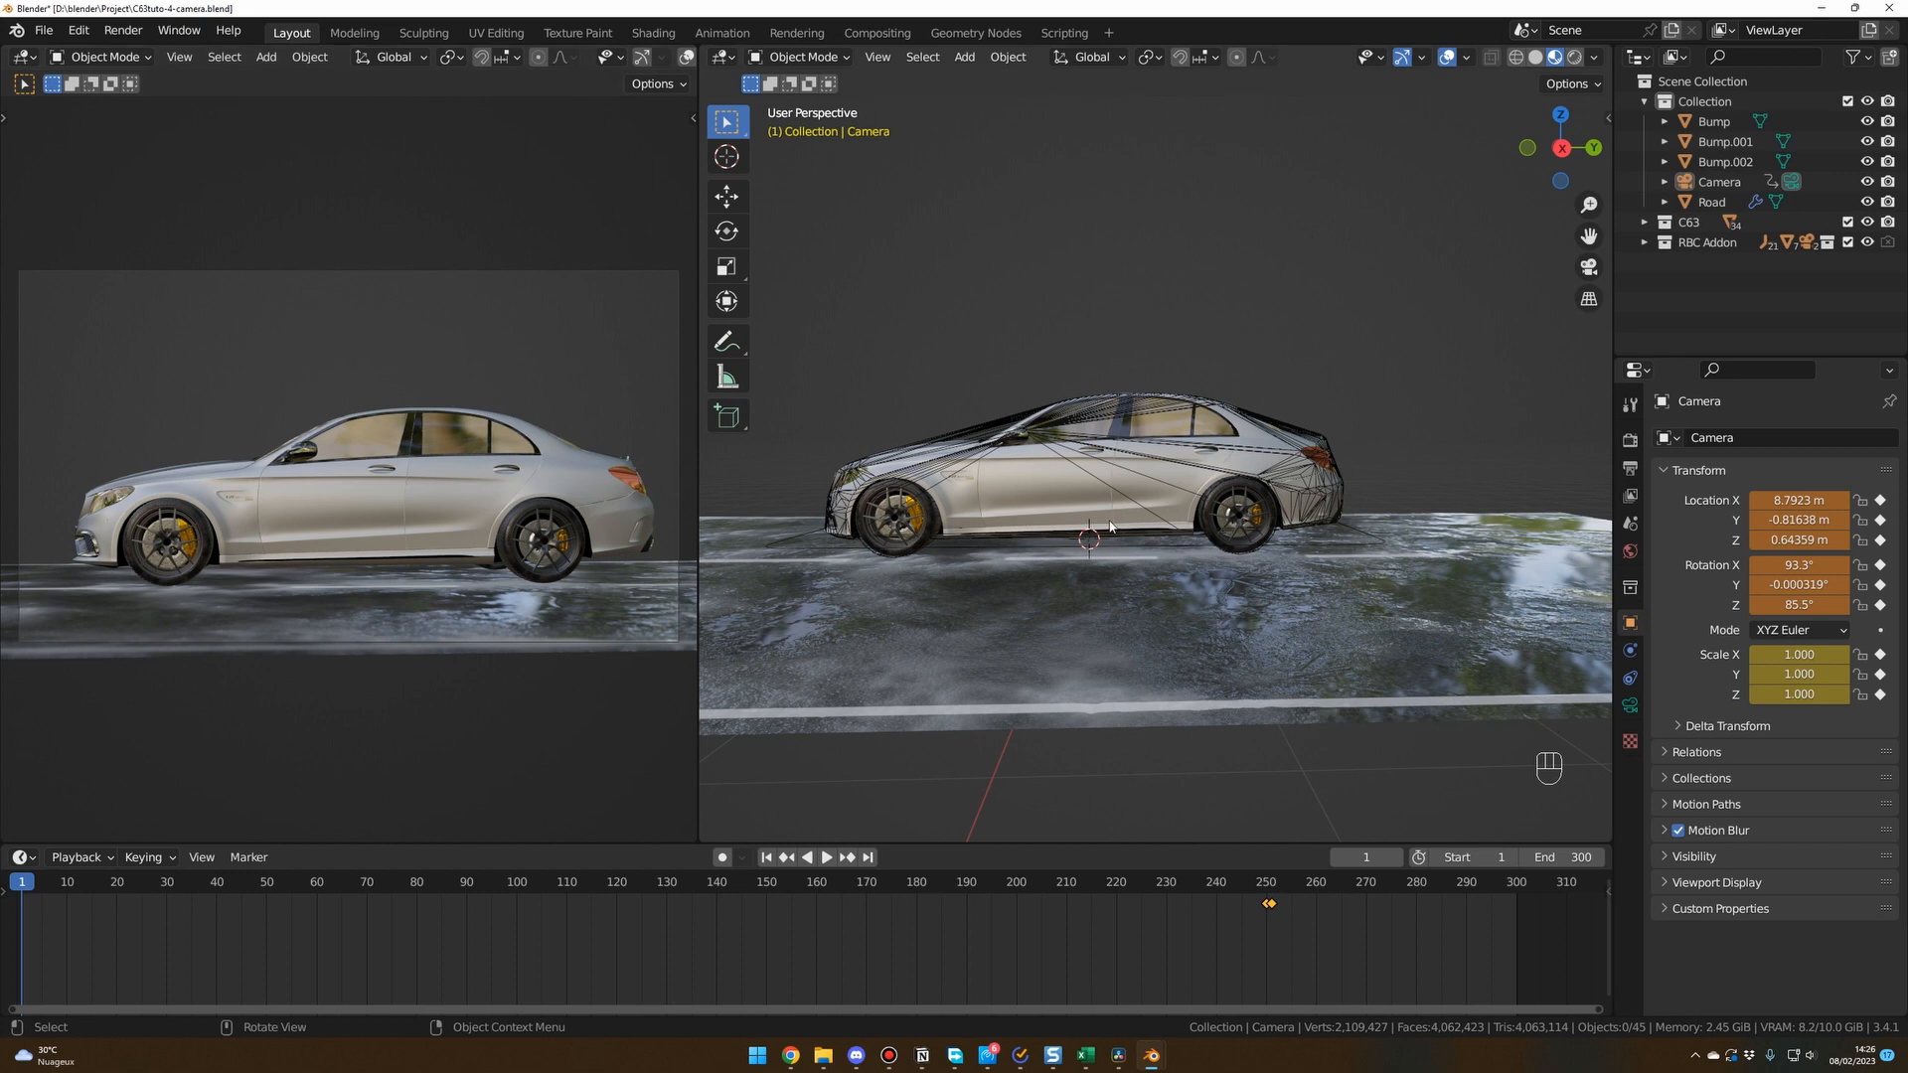
Set the camera's depth of field focus object to the front door, Door FL, and raise its passepartout opacity to 1.000.
{"action": "left_click", "coordinate": [1631, 706]}
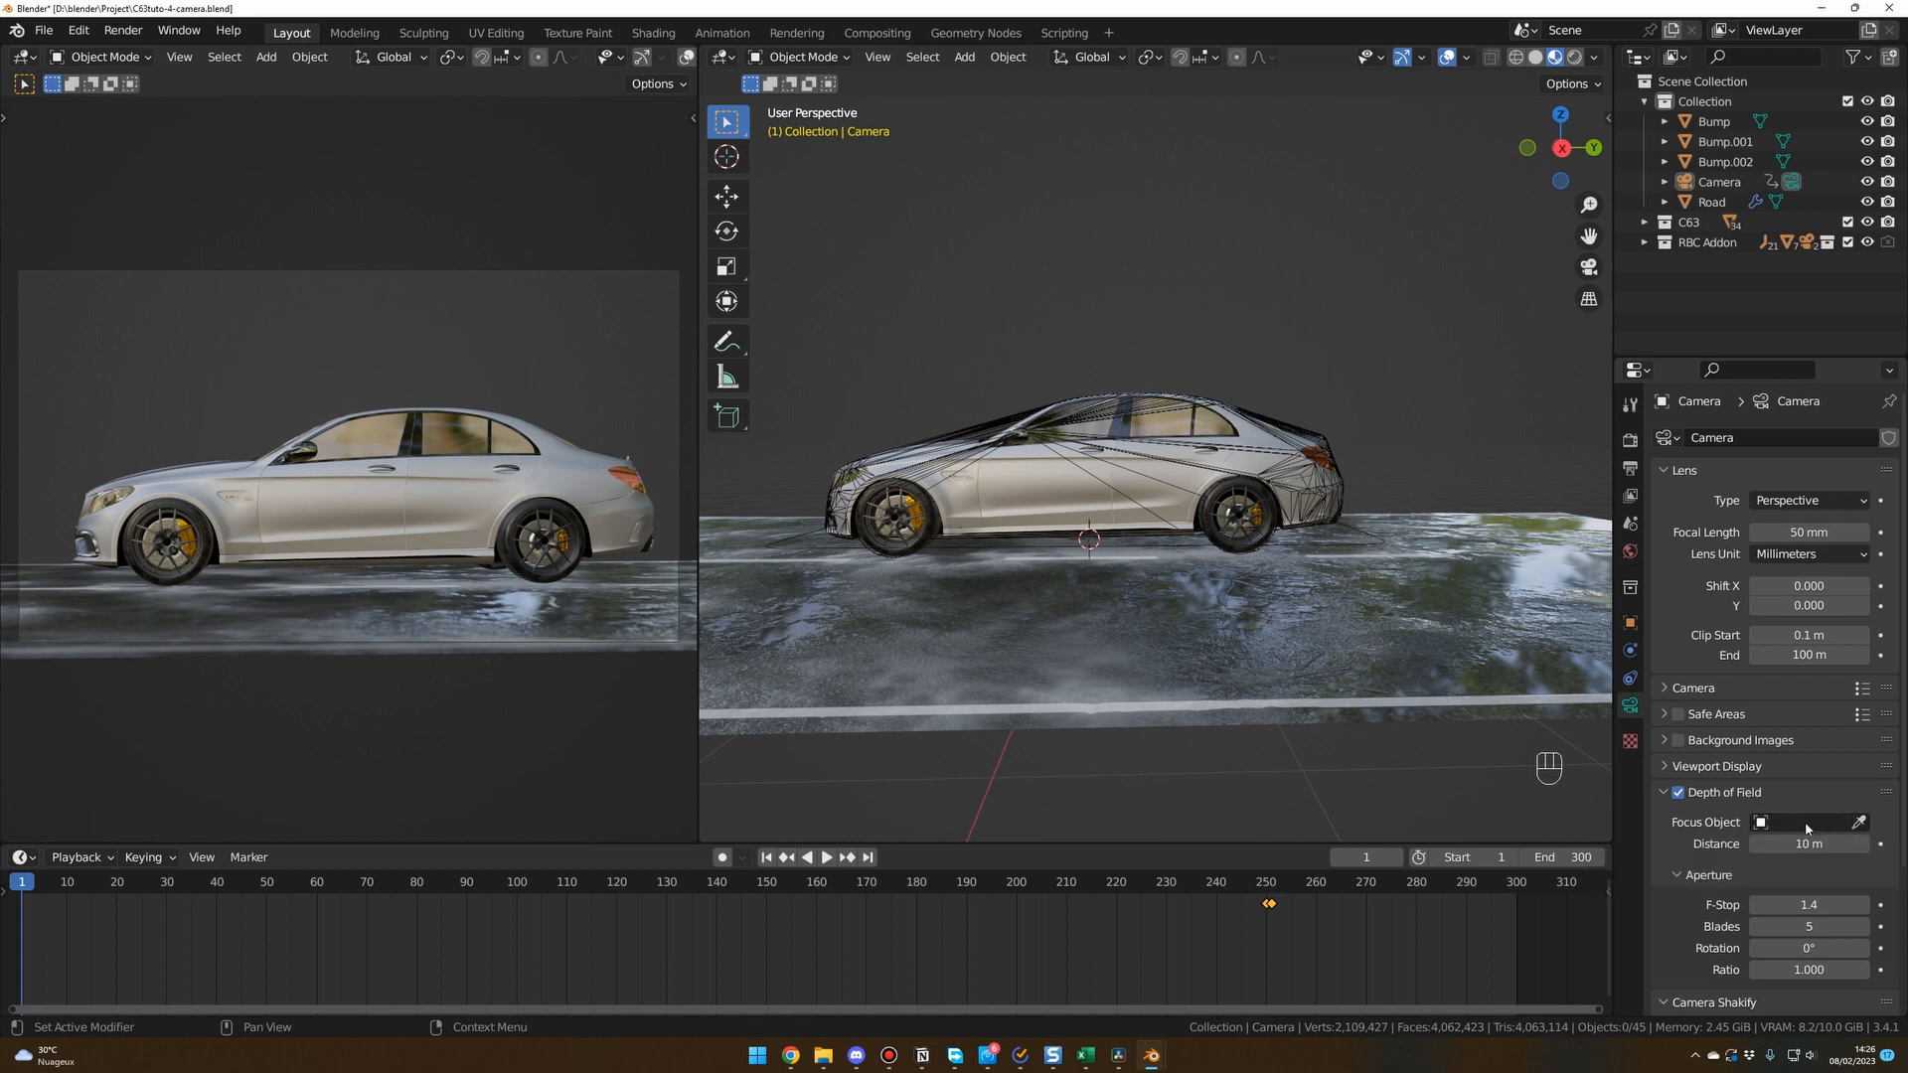
{"action": "left_click", "coordinate": [1858, 821]}
{"action": "left_click", "coordinate": [354, 503]}
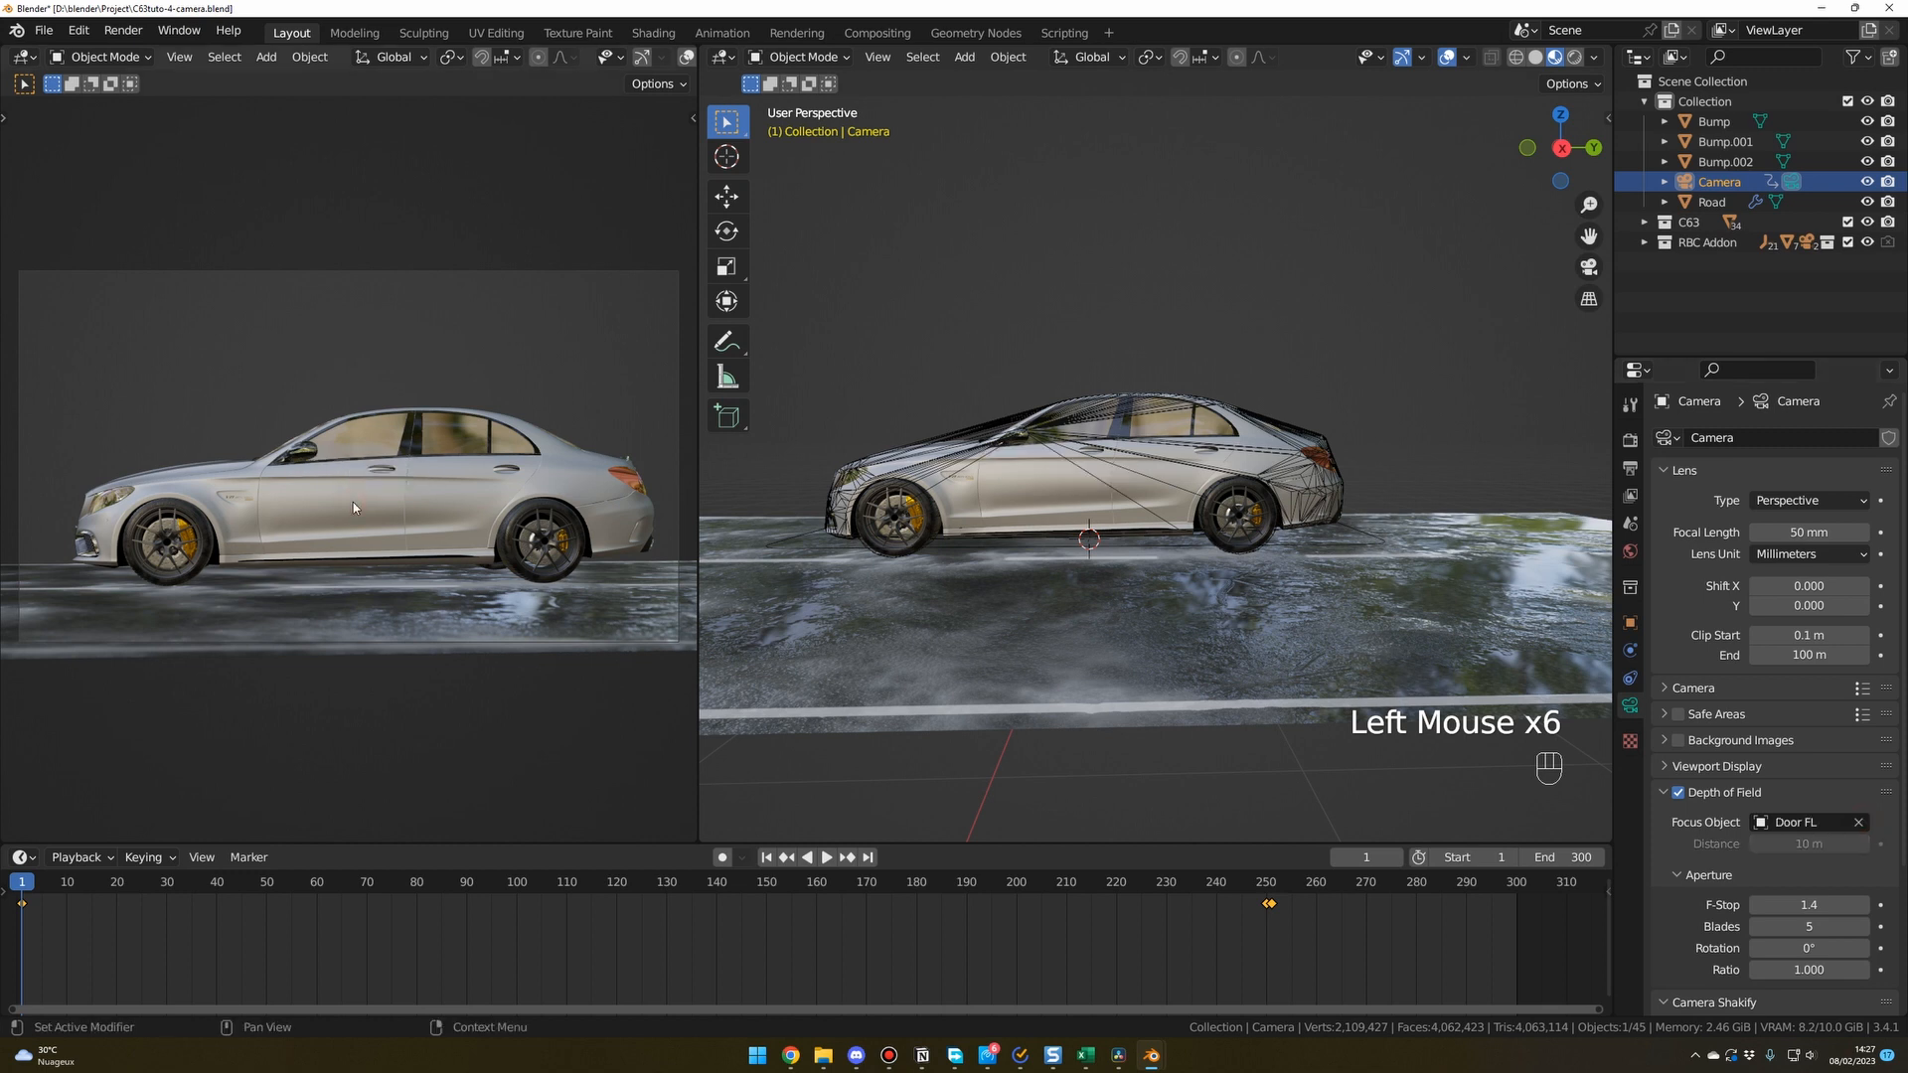
{"action": "left_click", "coordinate": [1717, 766]}
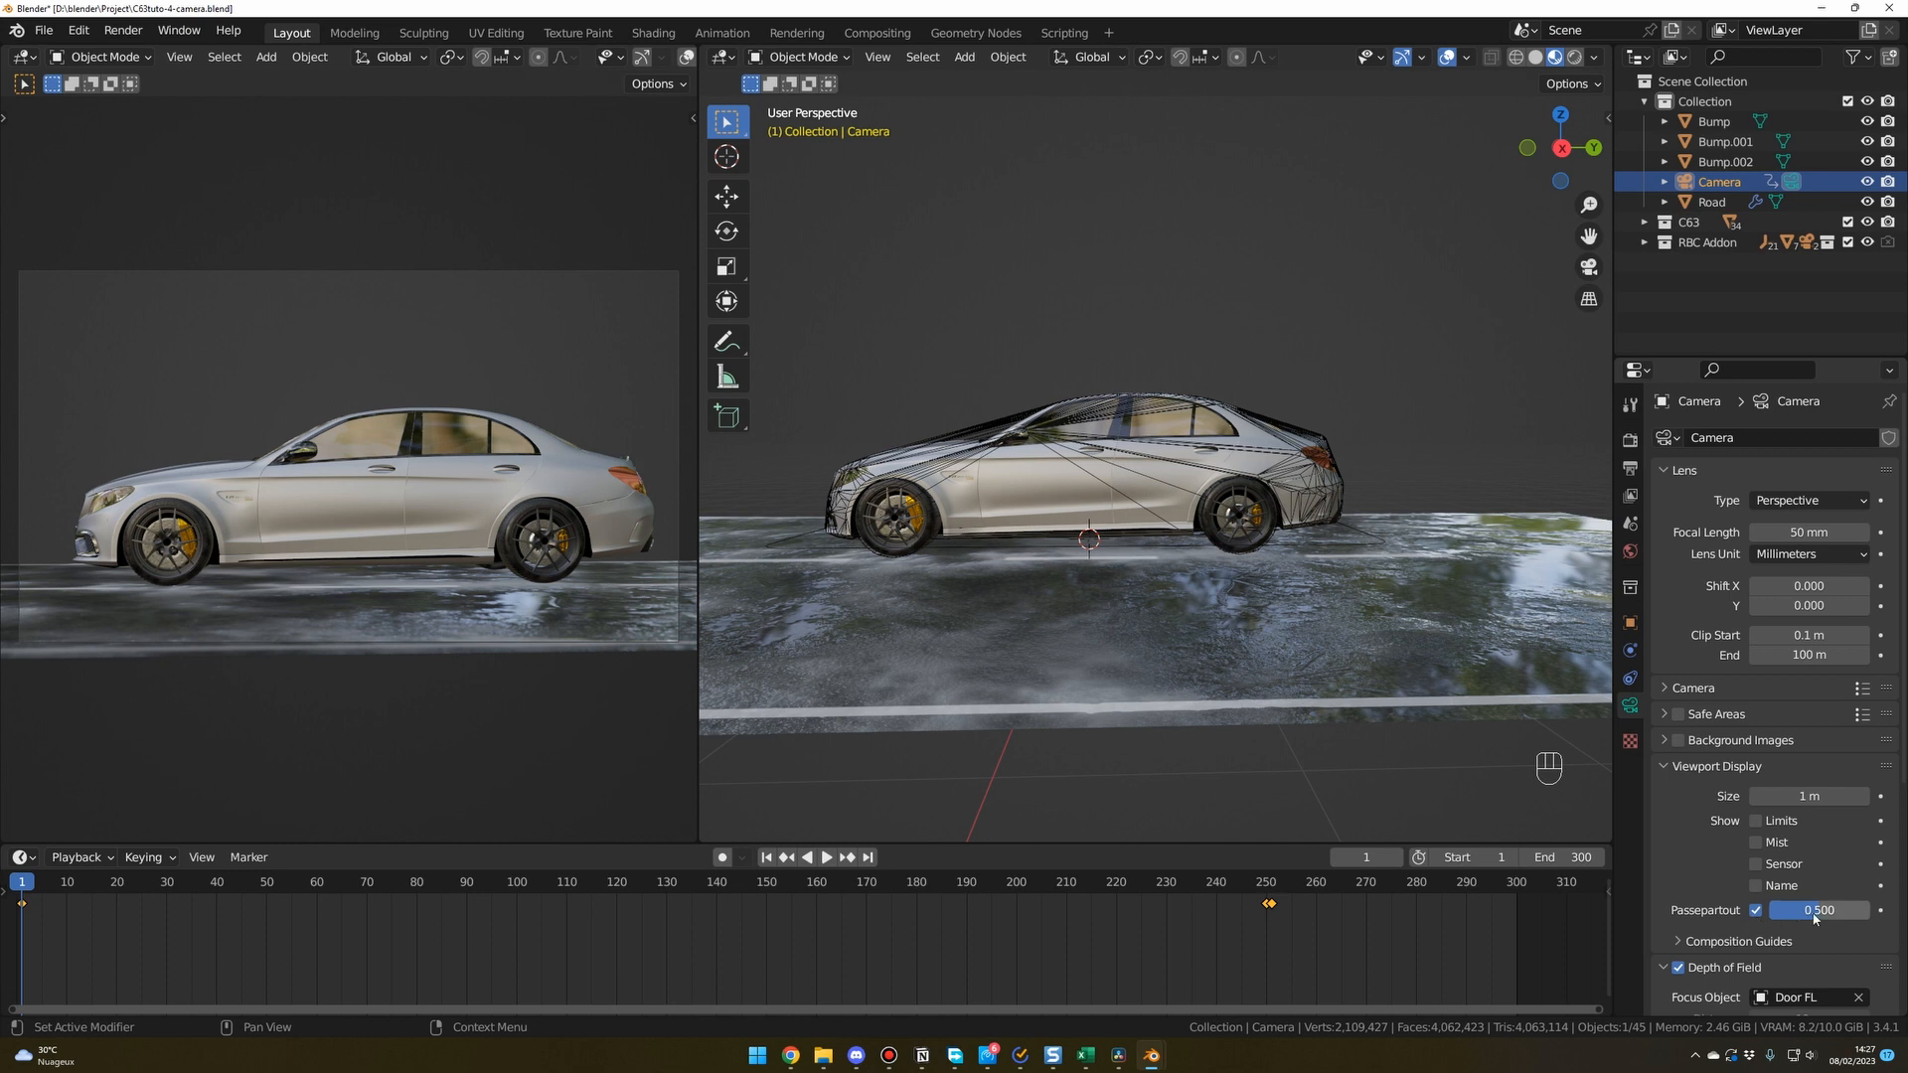
{"action": "left_click_drag", "start_coordinate": [1817, 912], "coordinate": [1874, 911]}
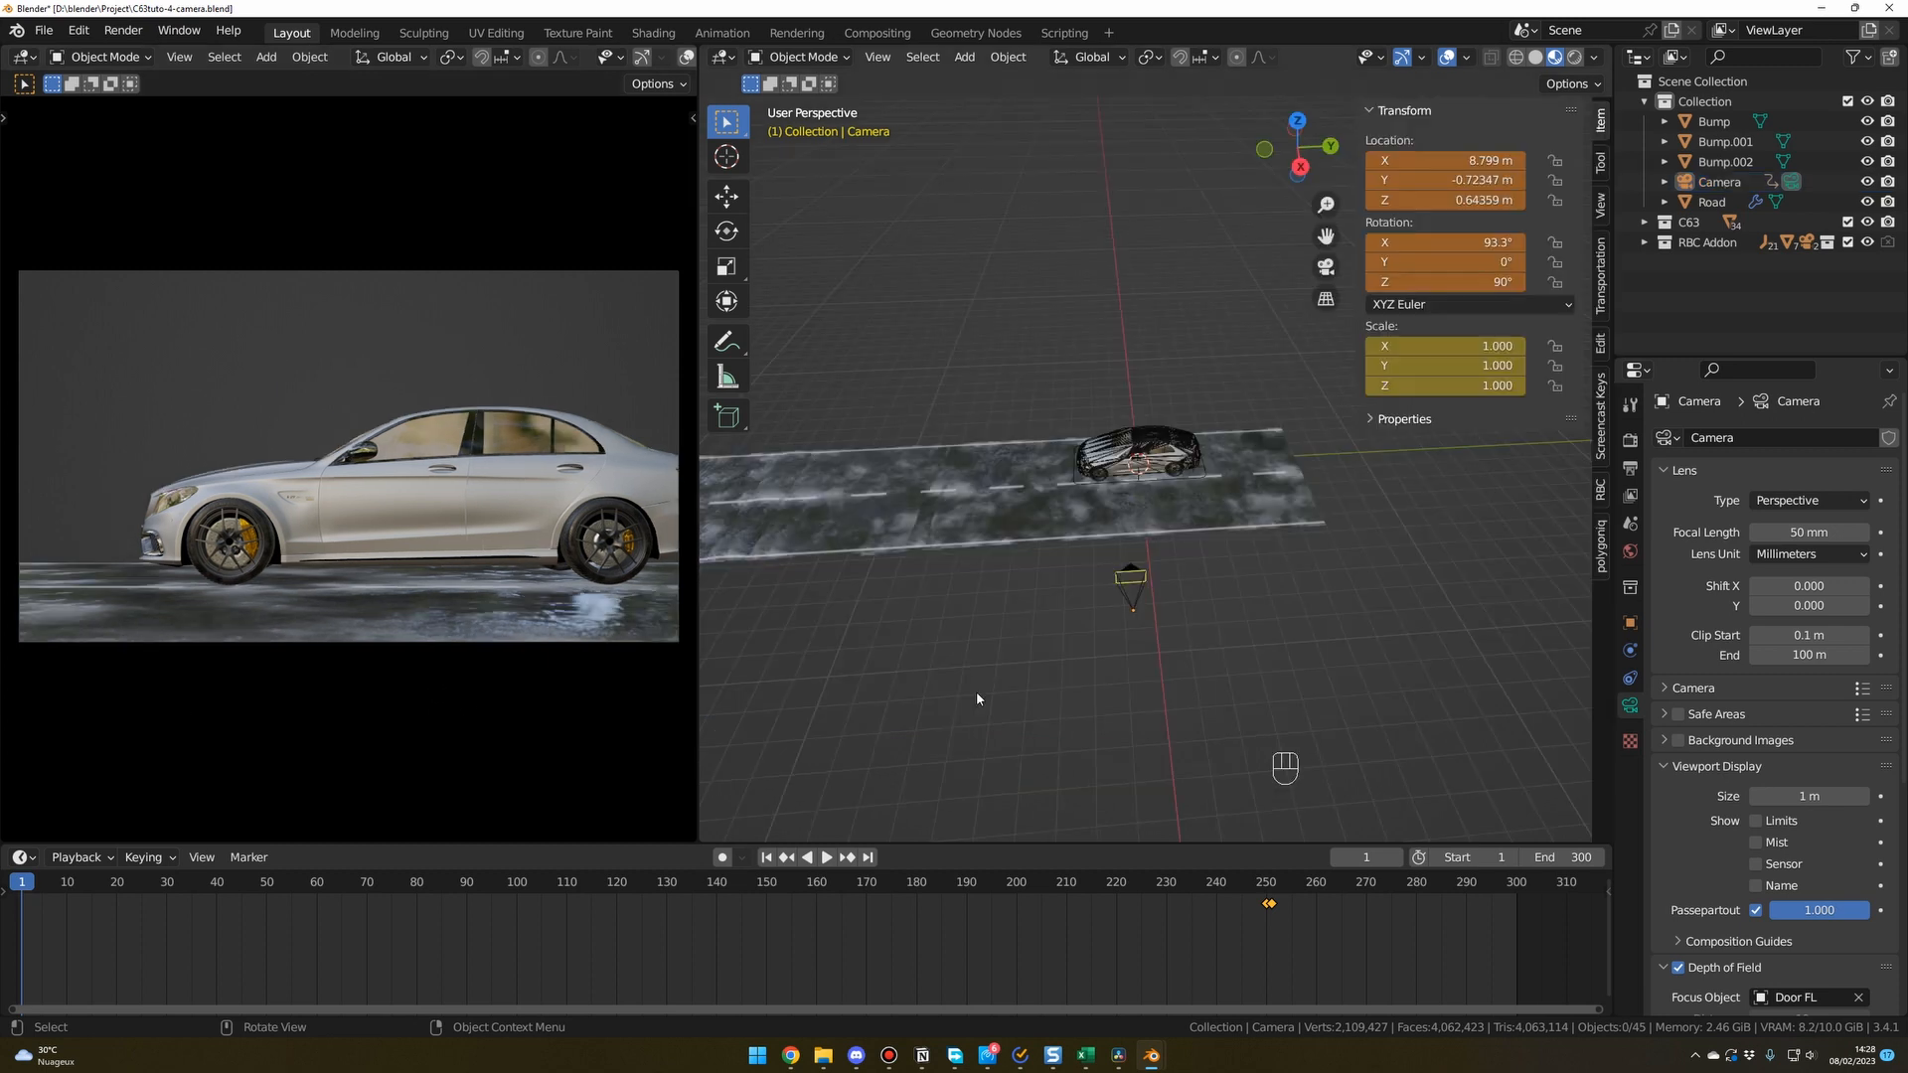
Move the camera along Y to -0.10347 m to centre the car in its frame.
{"action": "left_click", "coordinate": [1136, 600]}
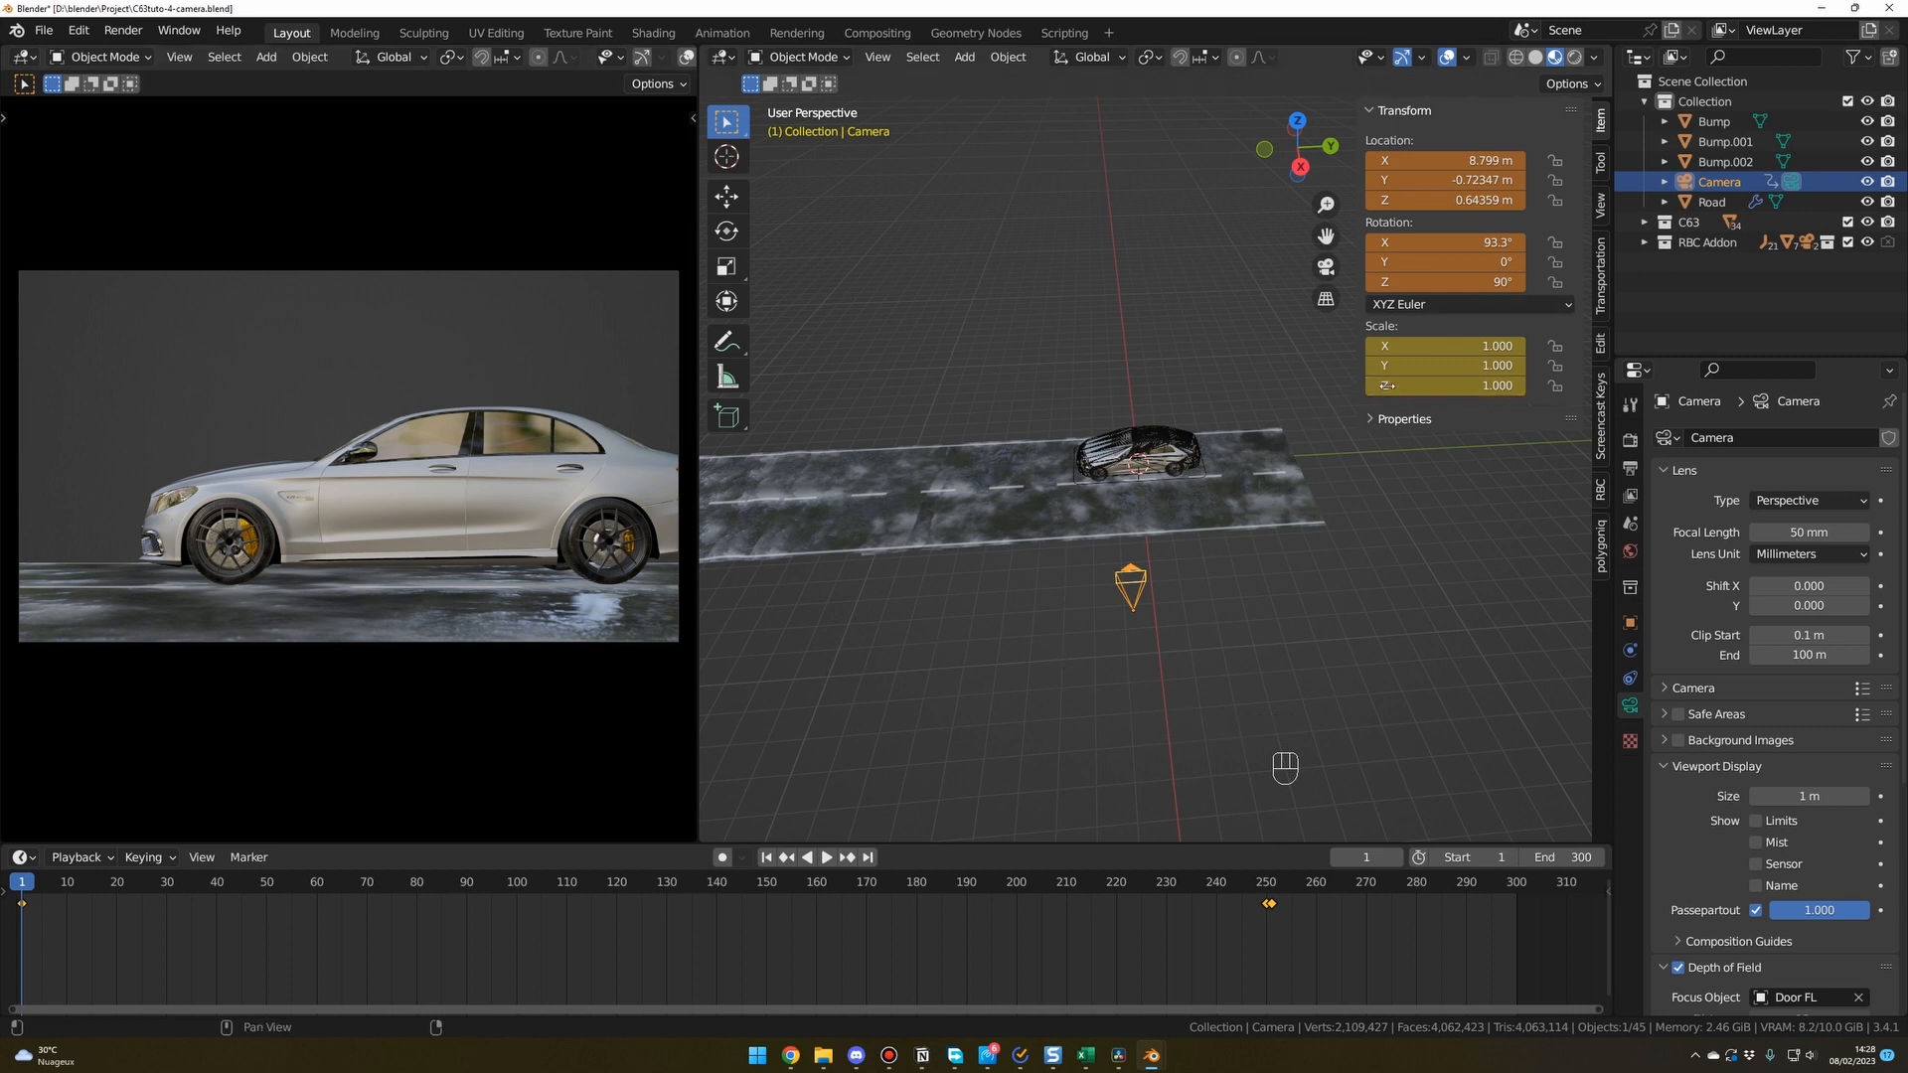
{"action": "left_click_drag", "start_coordinate": [1446, 261], "coordinate": [1466, 261]}
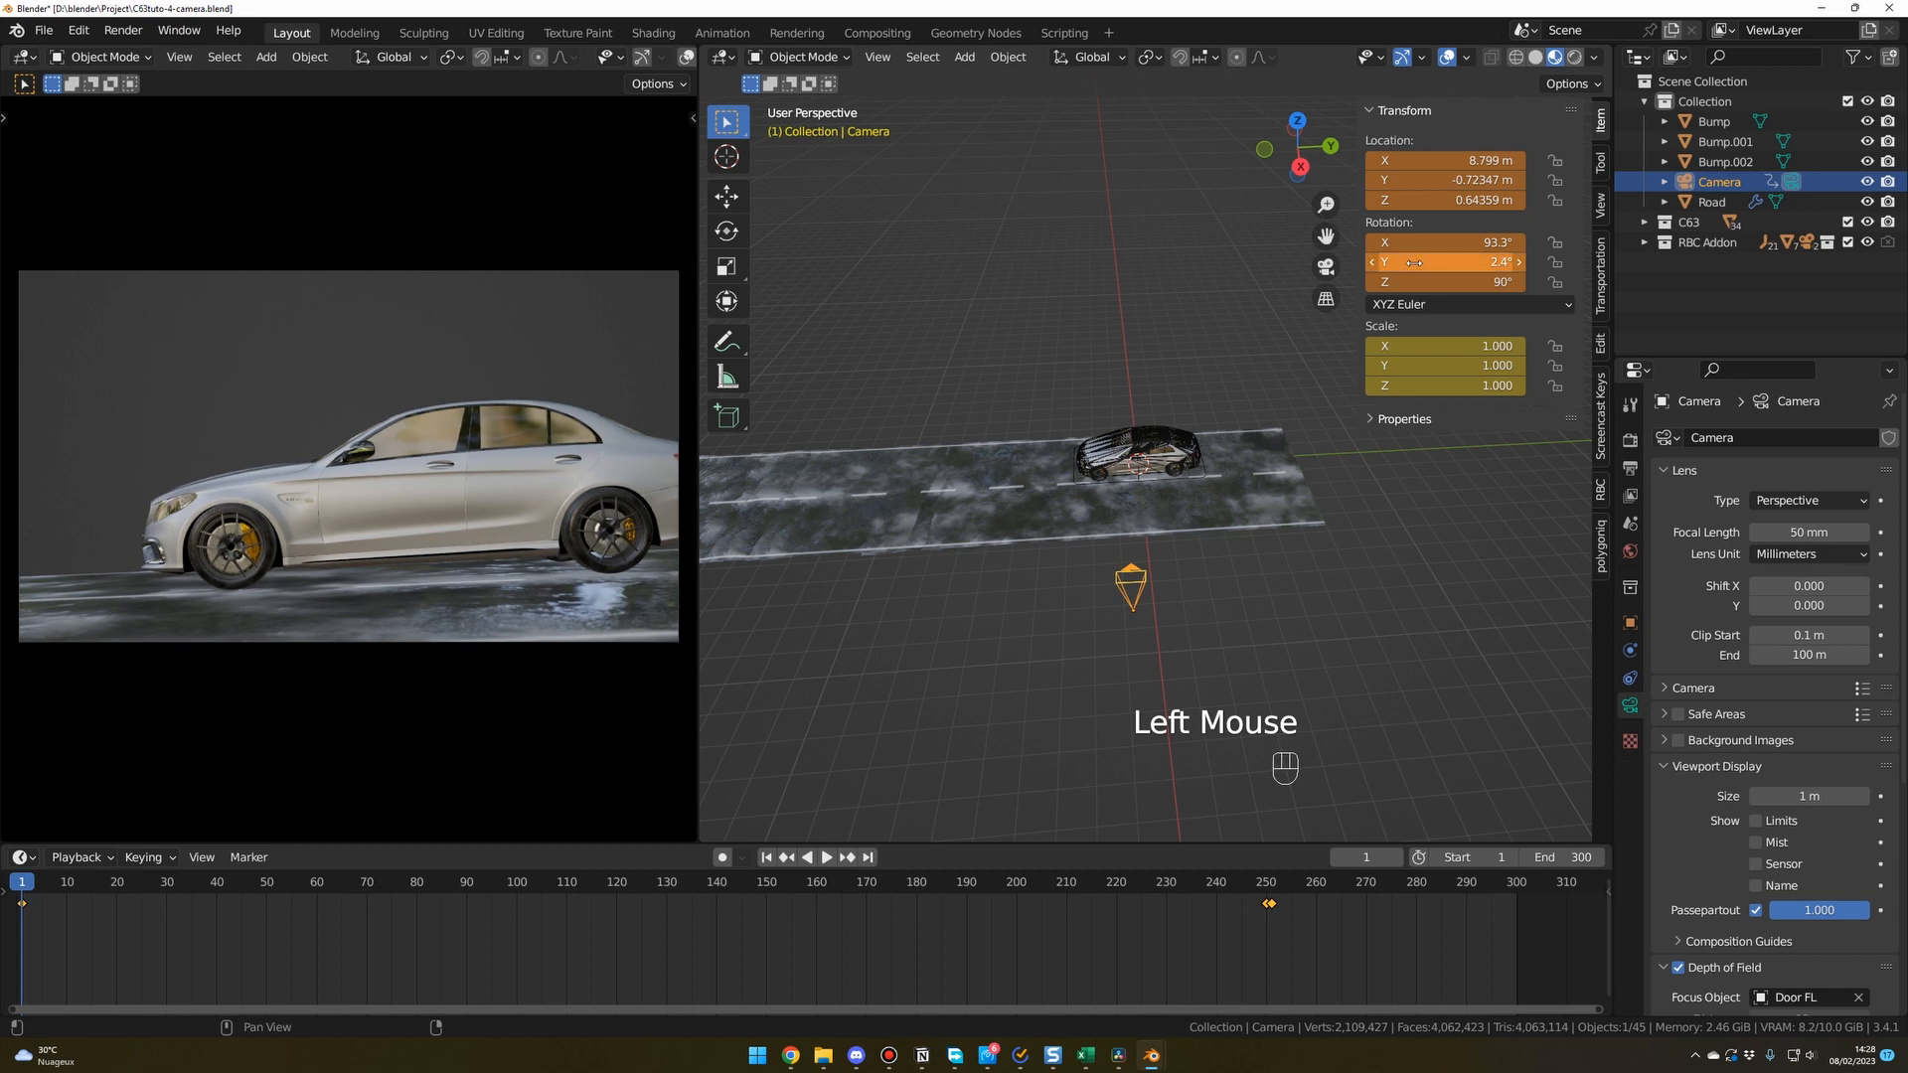
{"action": "key", "text": "ctrl+z"}
{"action": "left_click_drag", "start_coordinate": [1446, 180], "coordinate": [1542, 180]}
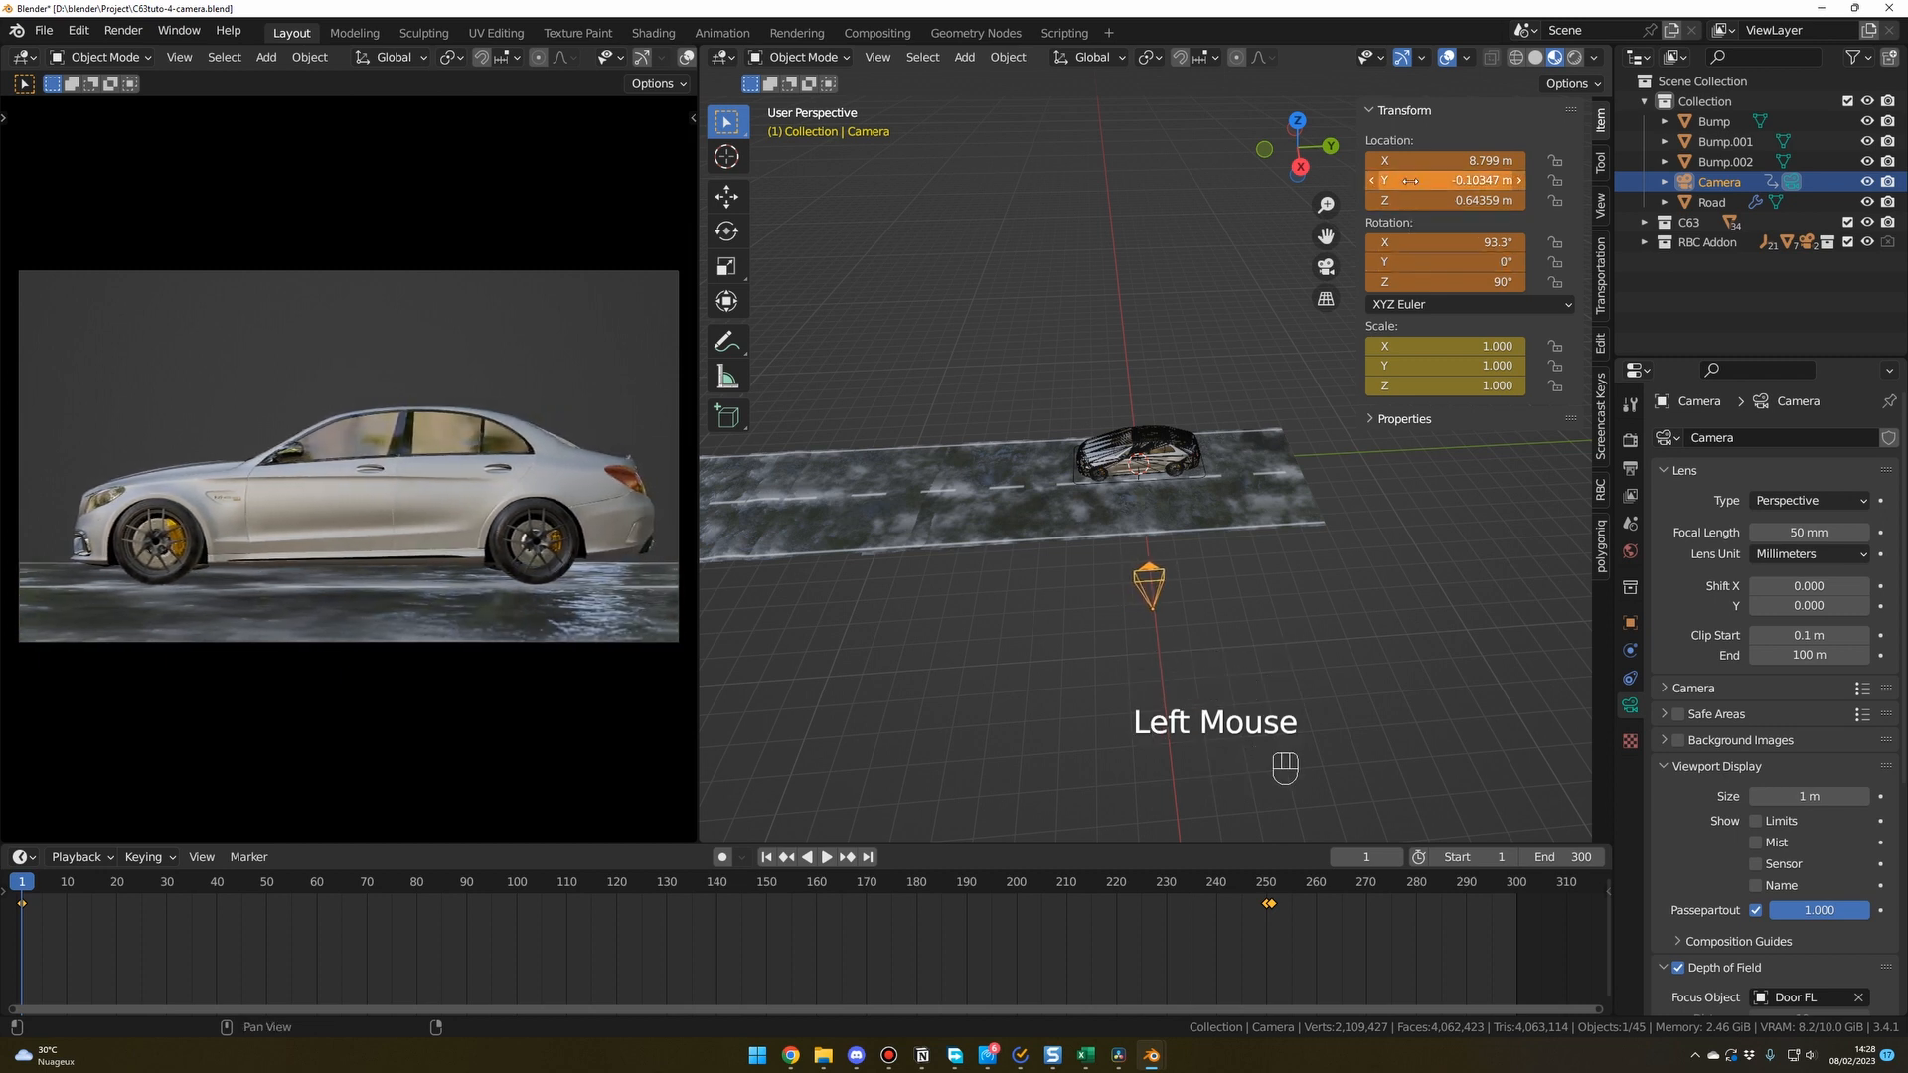
Make Location, Rotation & Scale the active keying set and keyframe the camera's adjusted placement at frame 1.
{"action": "key", "text": "i"}
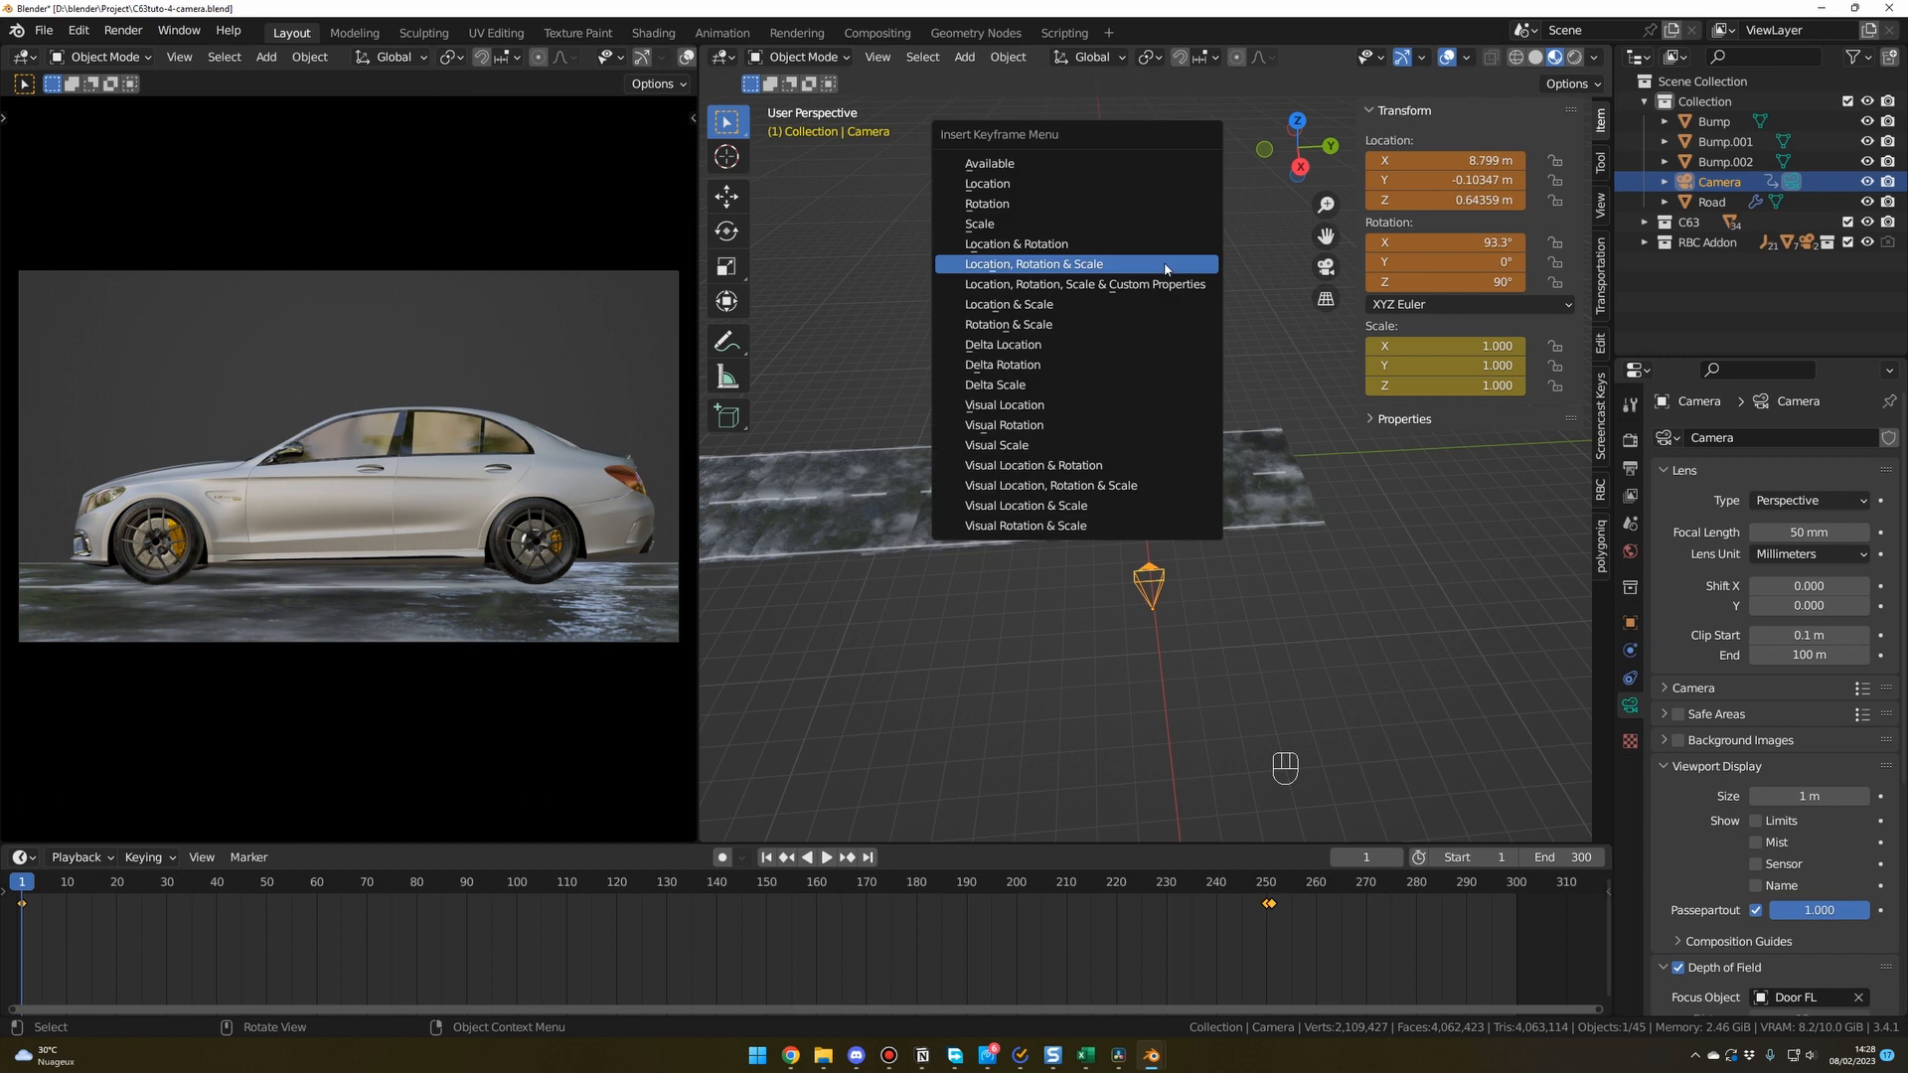
{"action": "key", "text": "Escape"}
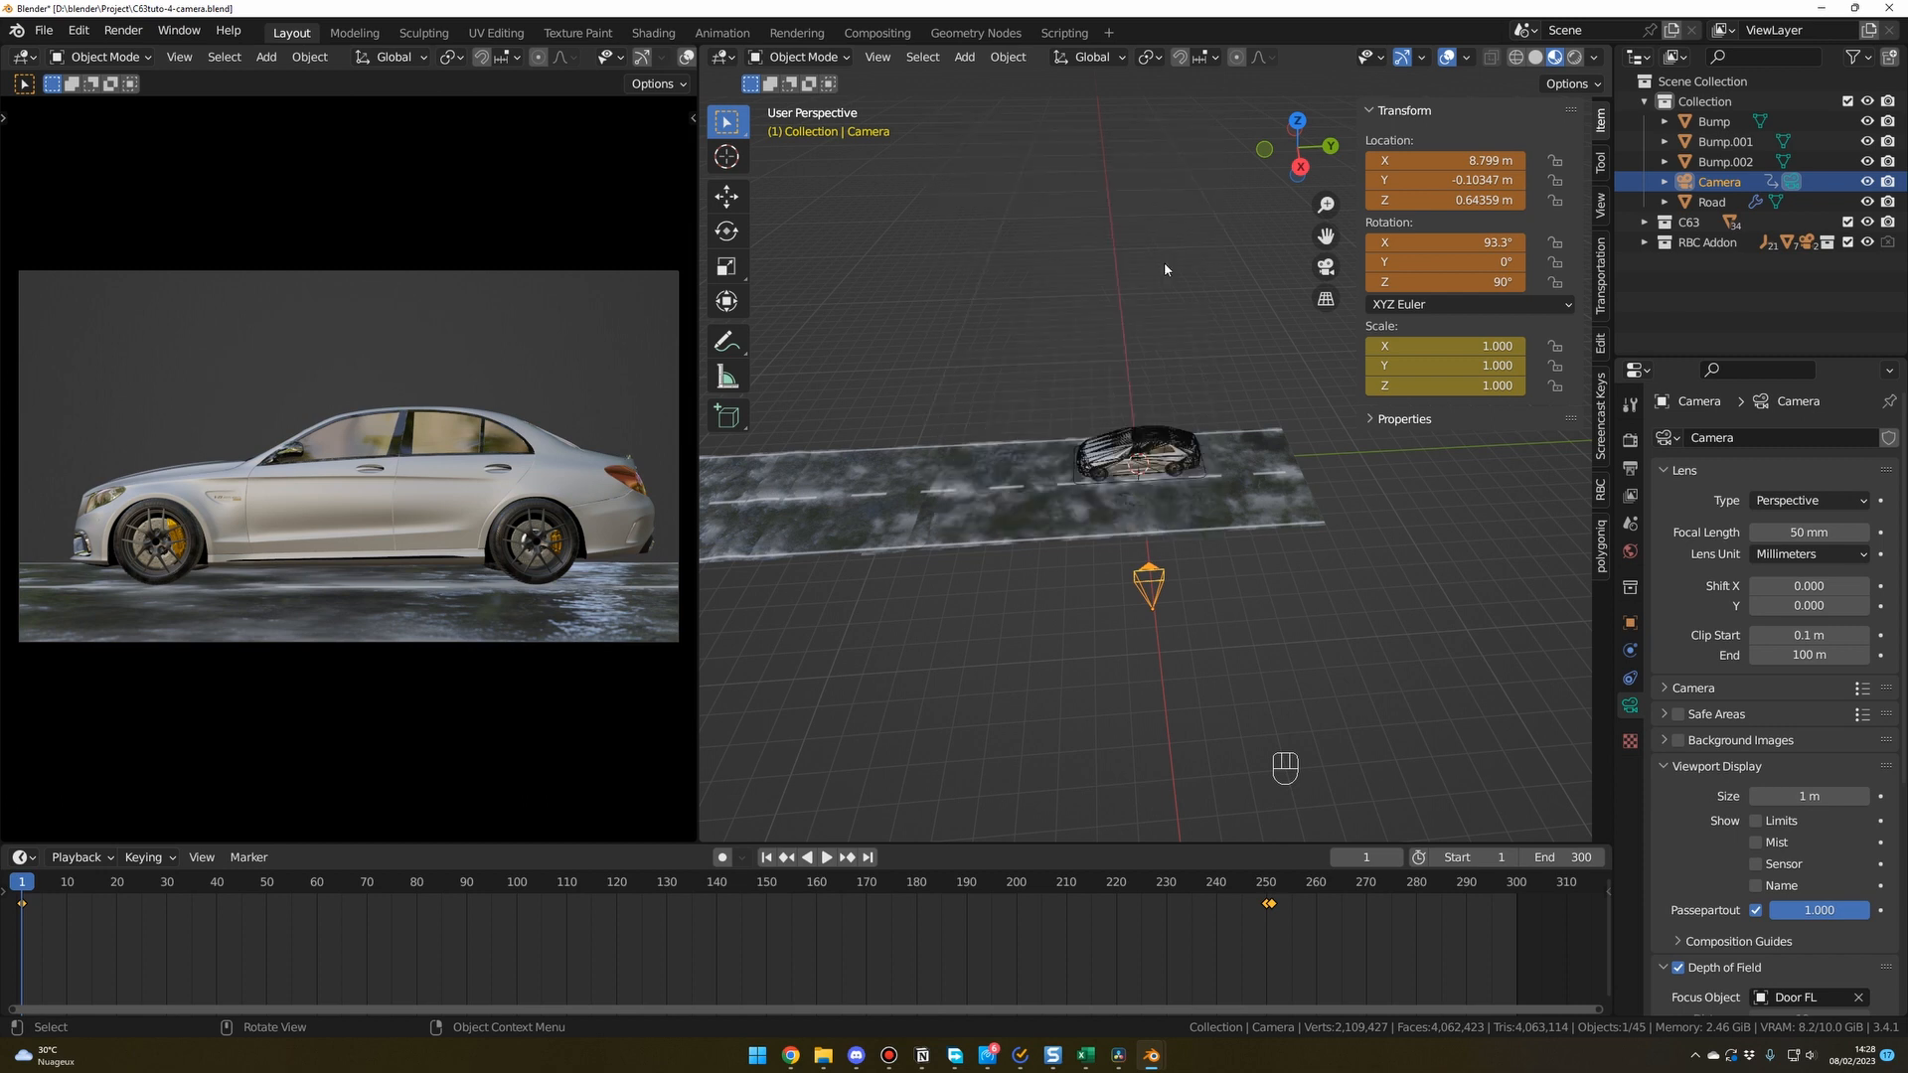
{"action": "left_click", "coordinate": [167, 860]}
{"action": "left_click", "coordinate": [133, 749]}
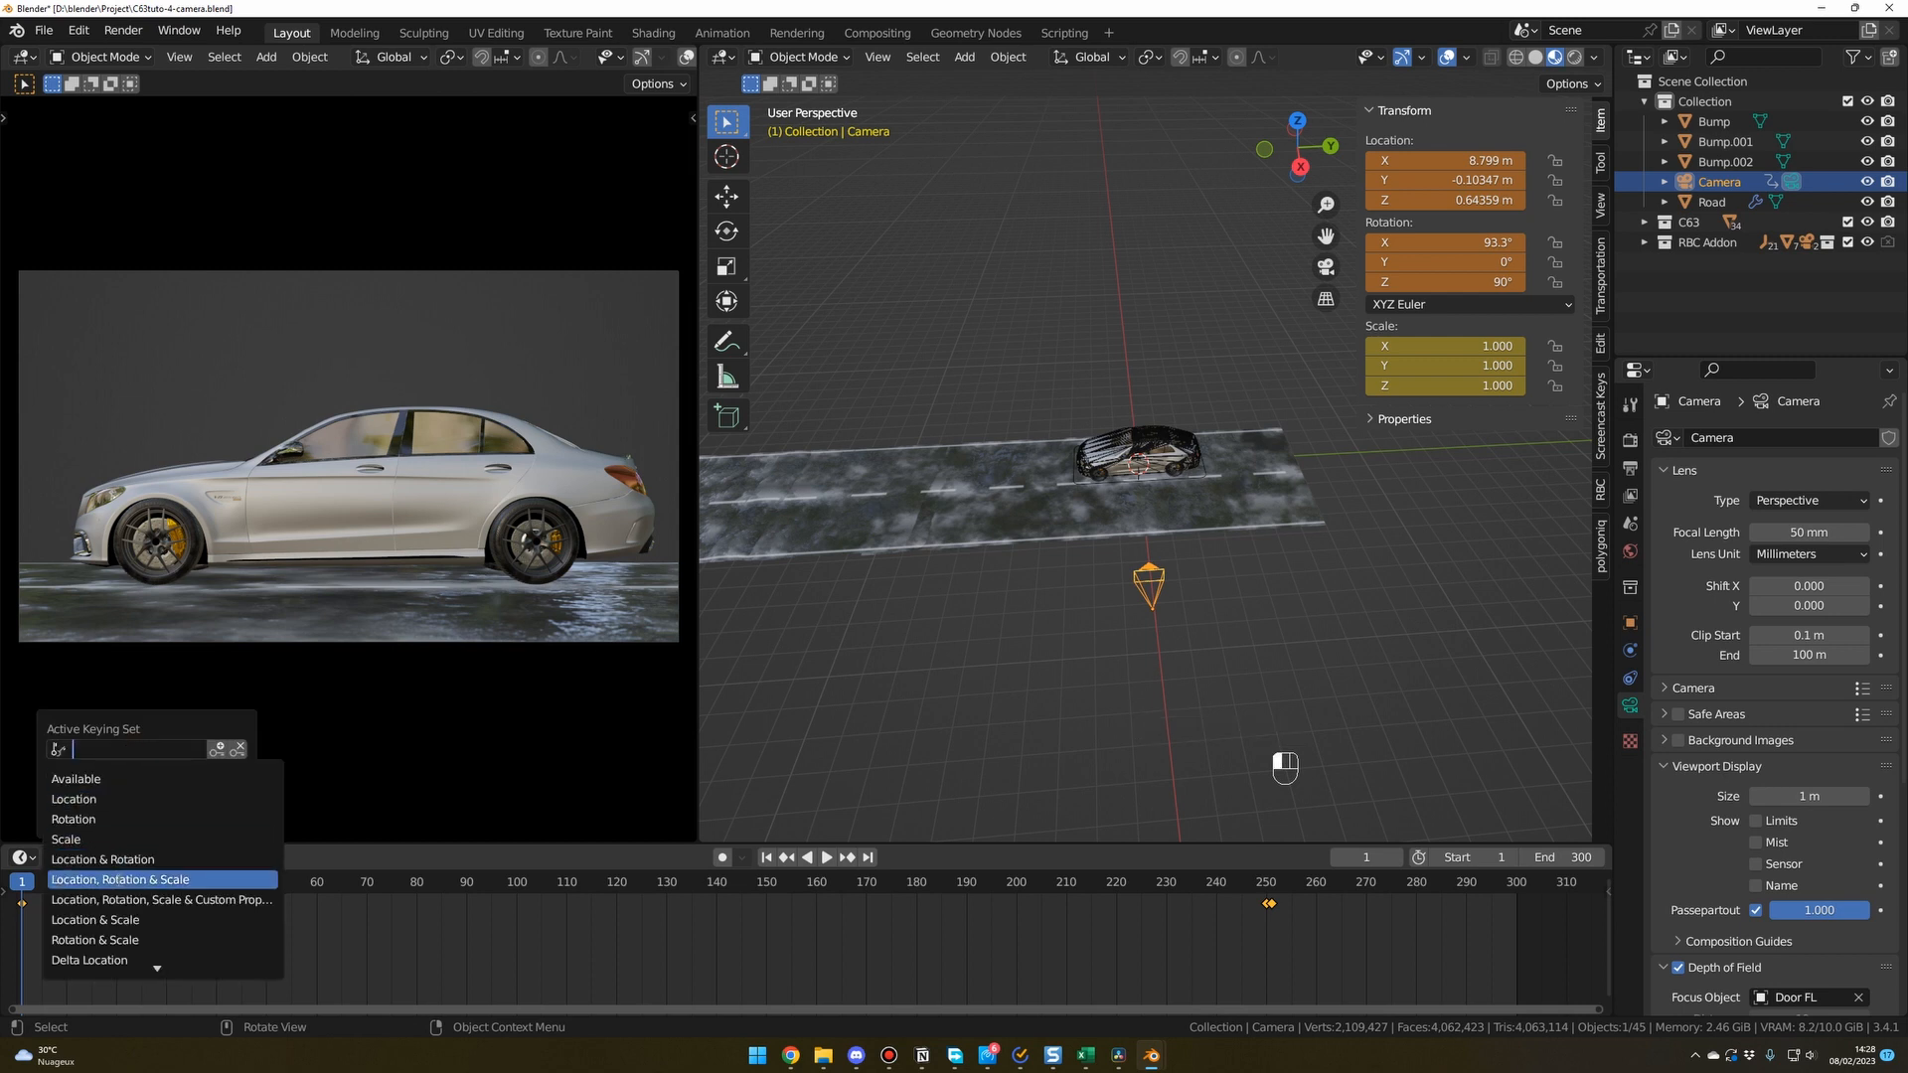
{"action": "left_click", "coordinate": [118, 879]}
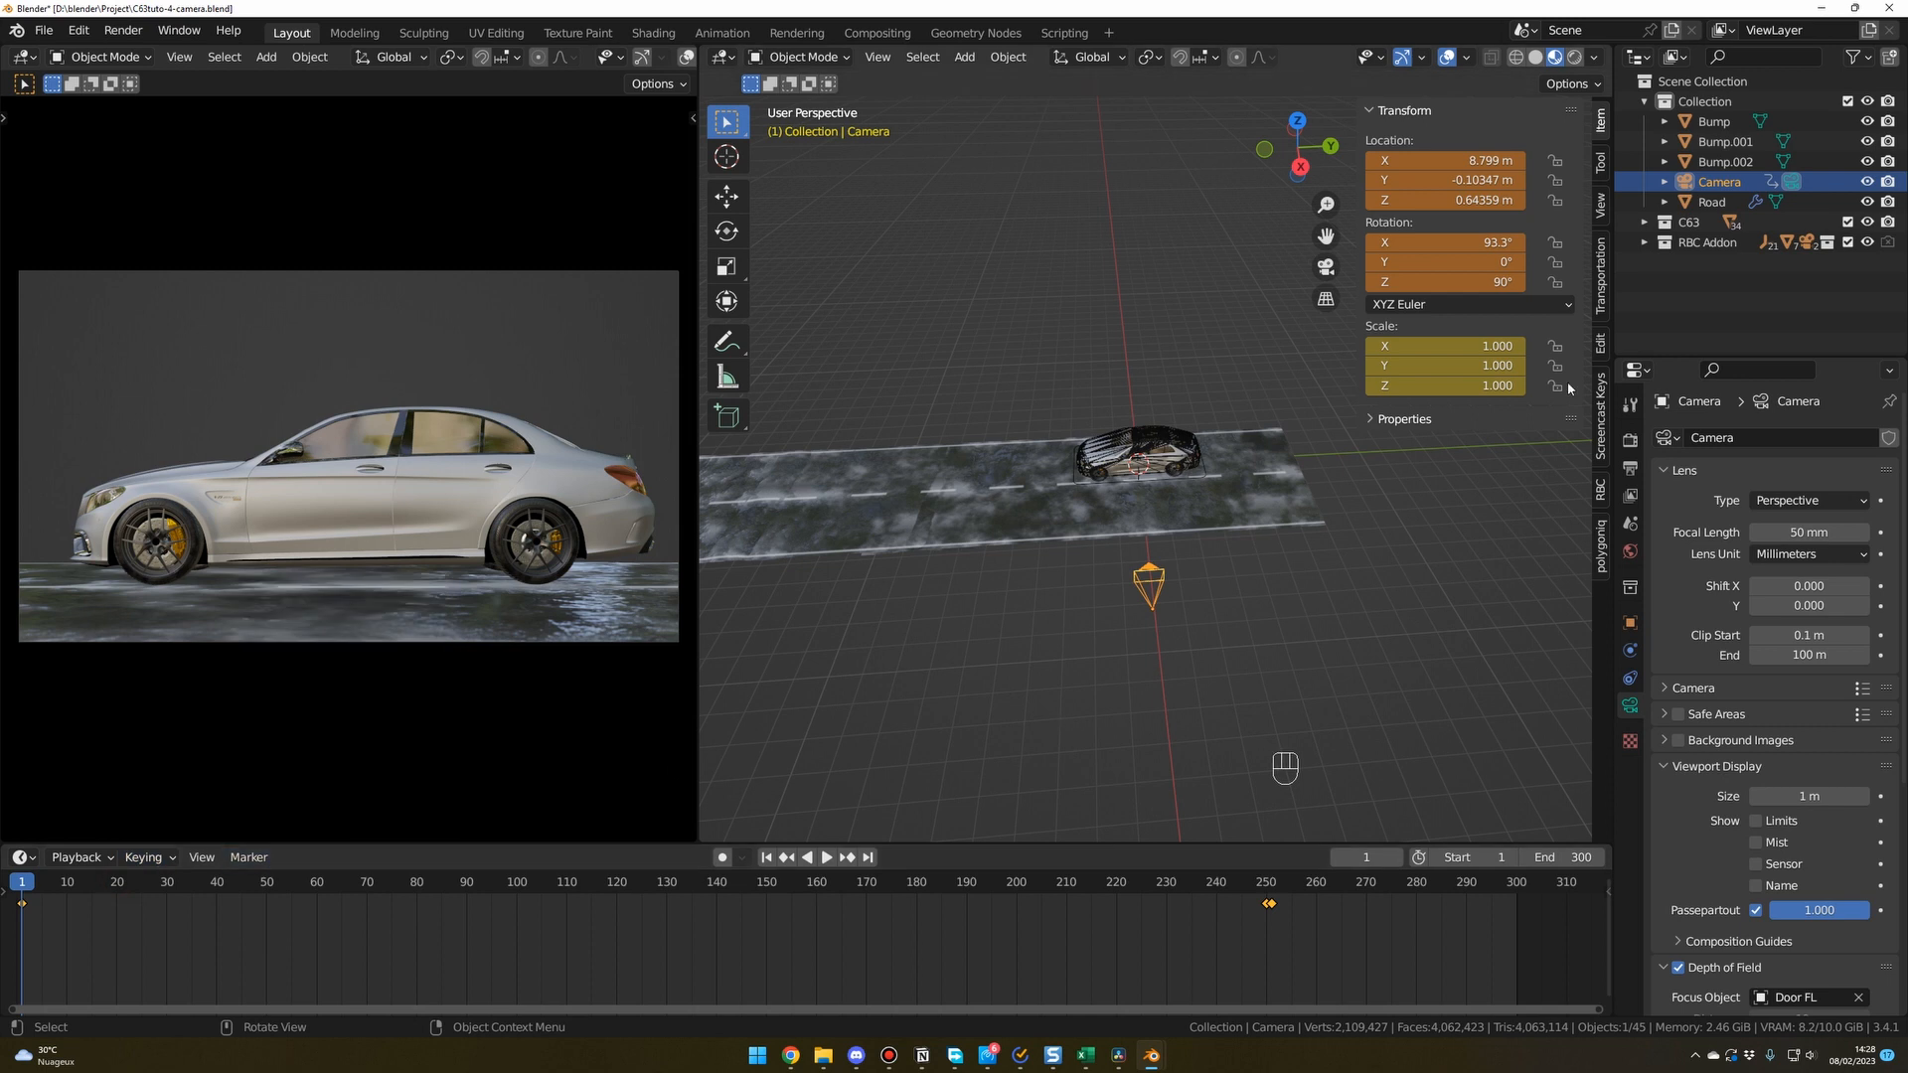
{"action": "left_click", "coordinate": [1720, 185]}
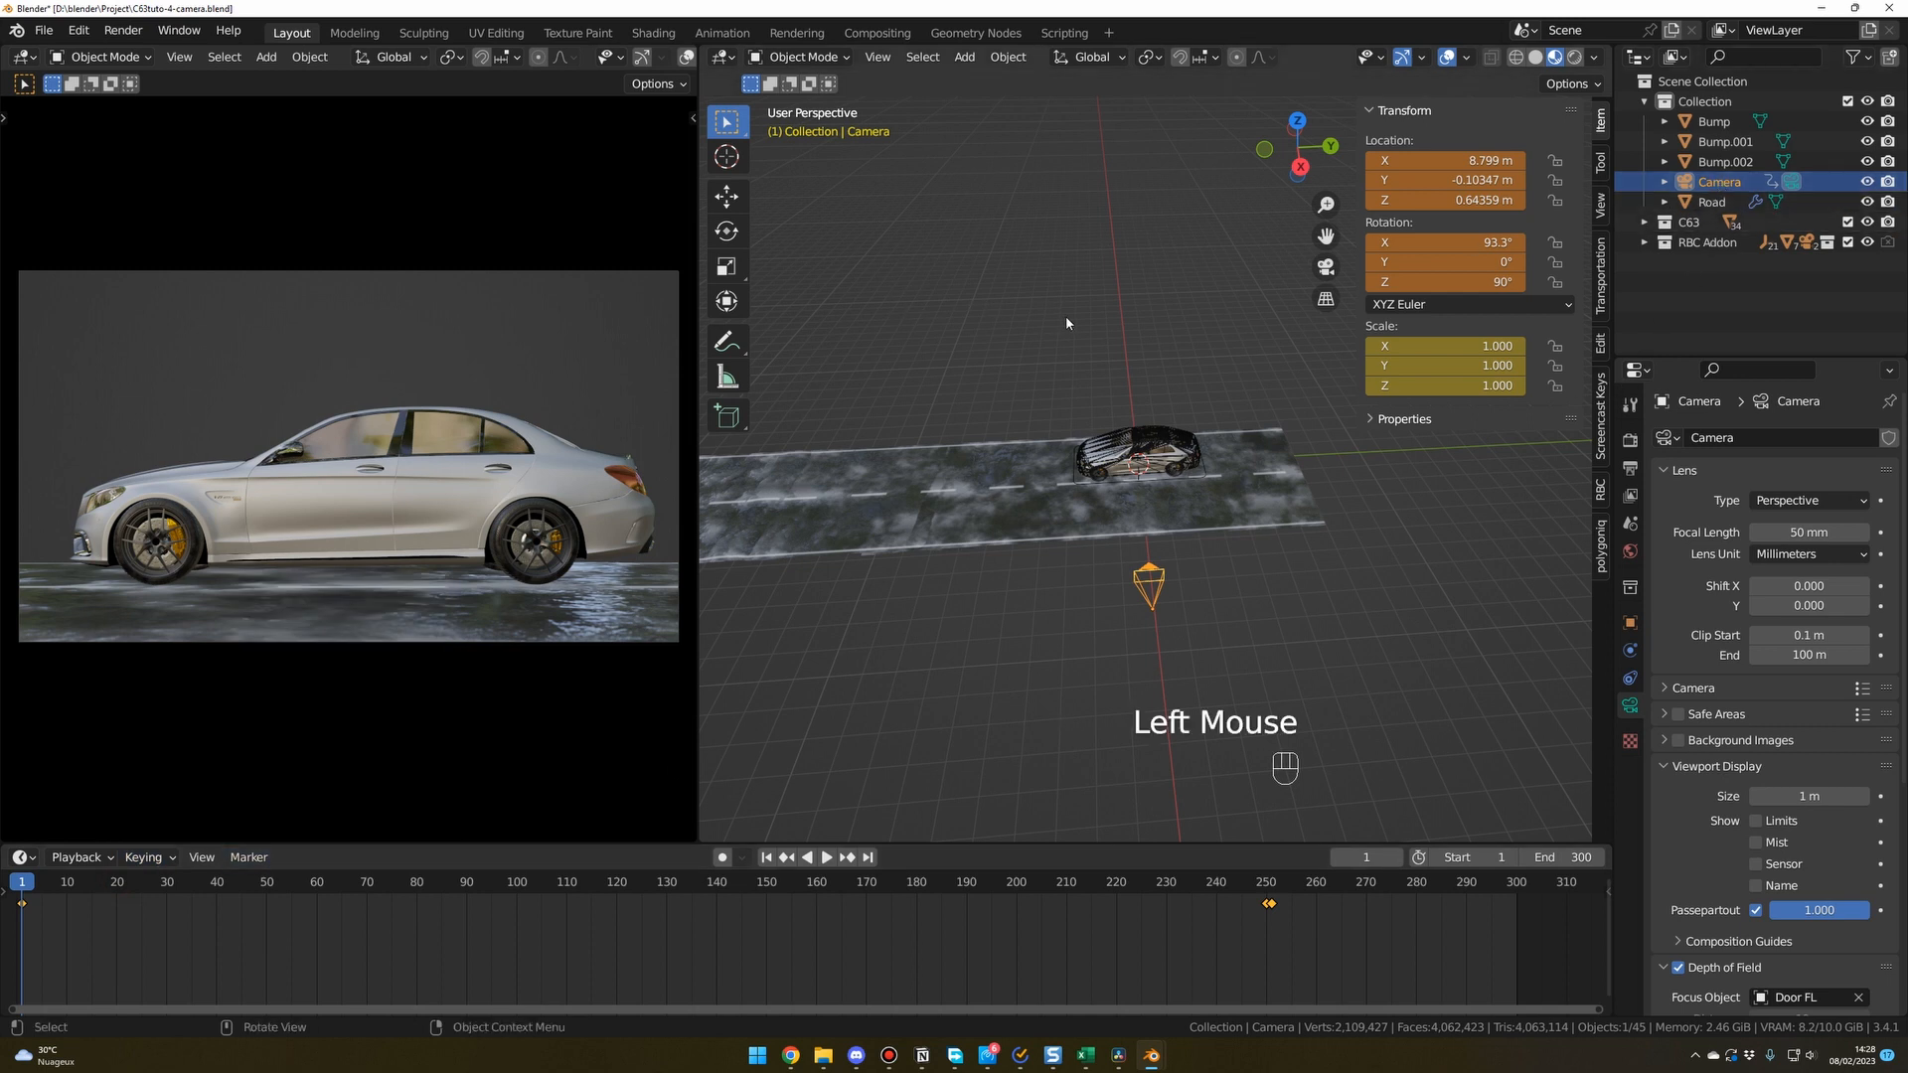
{"action": "key", "text": "i"}
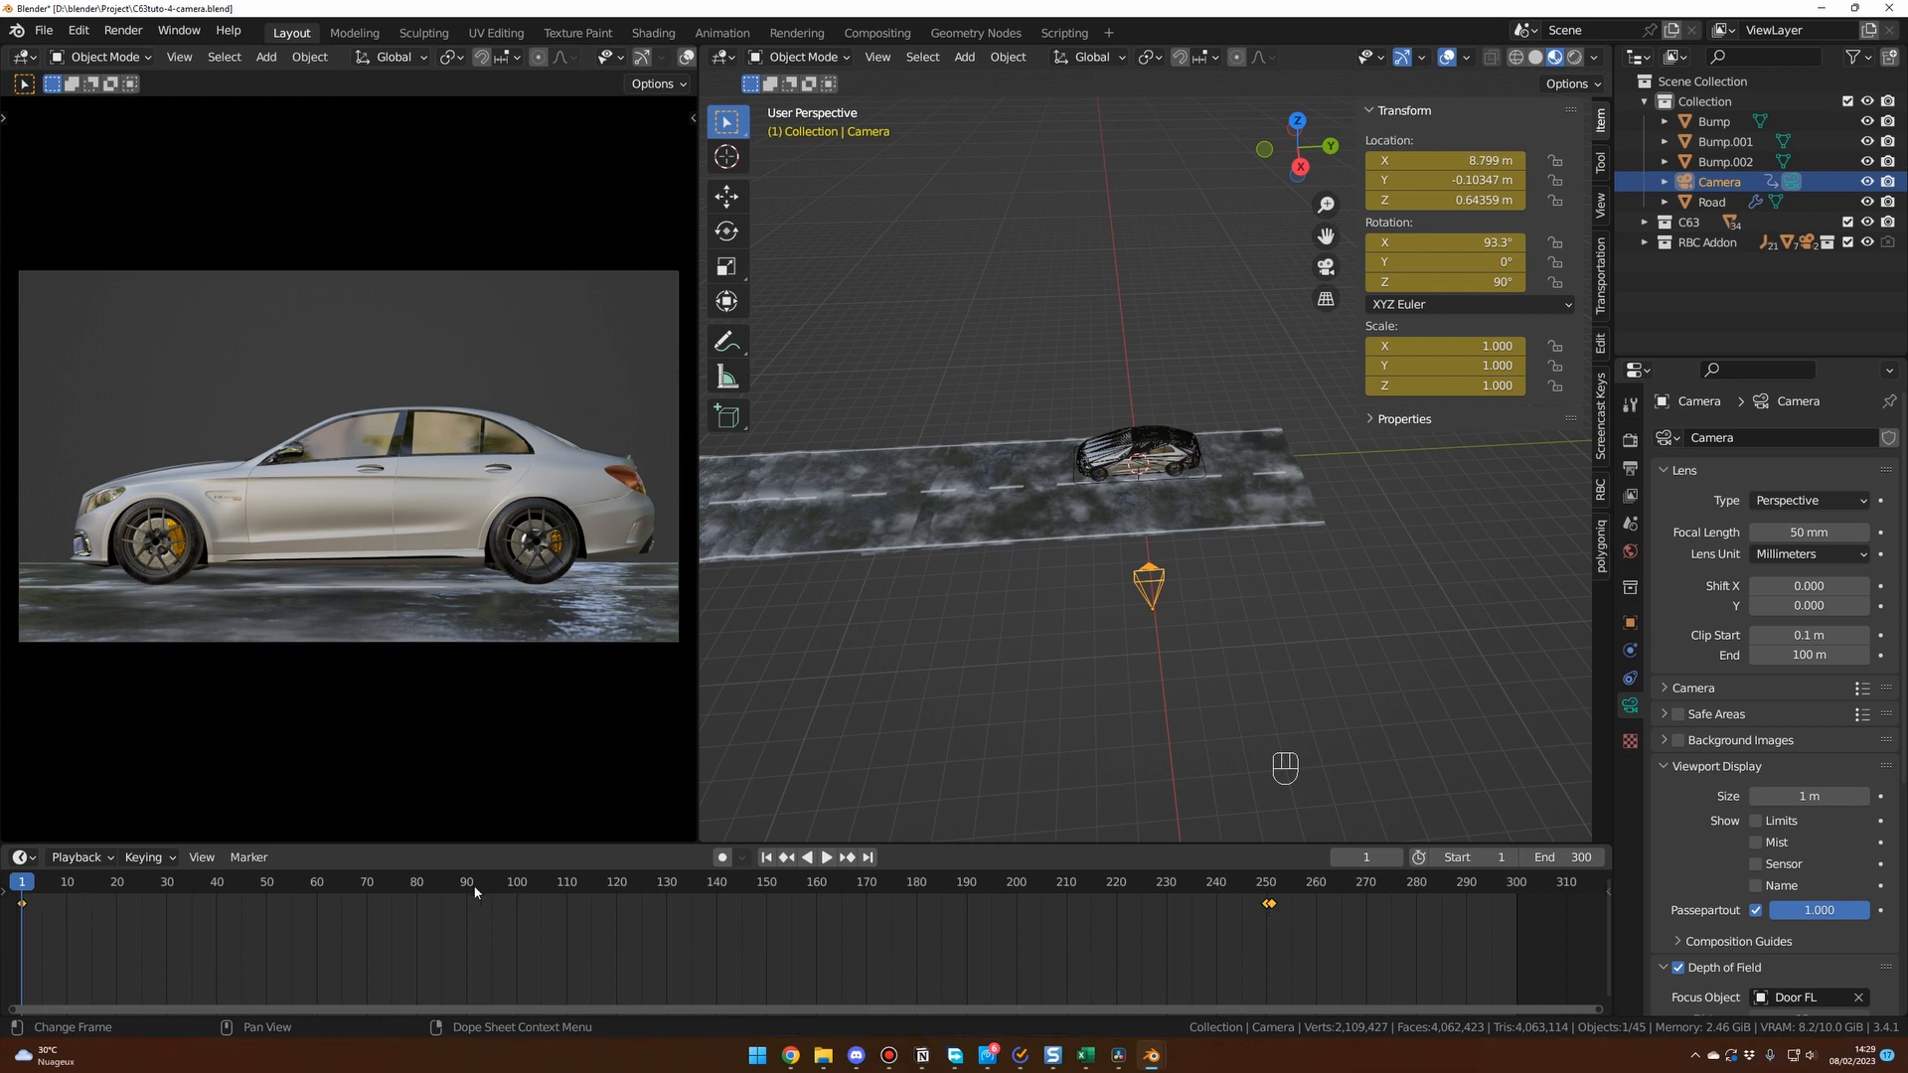
Reveal the timeline's channel list, filter it by "ca" and check the channels under Summary.
{"action": "left_click", "coordinate": [3, 892]}
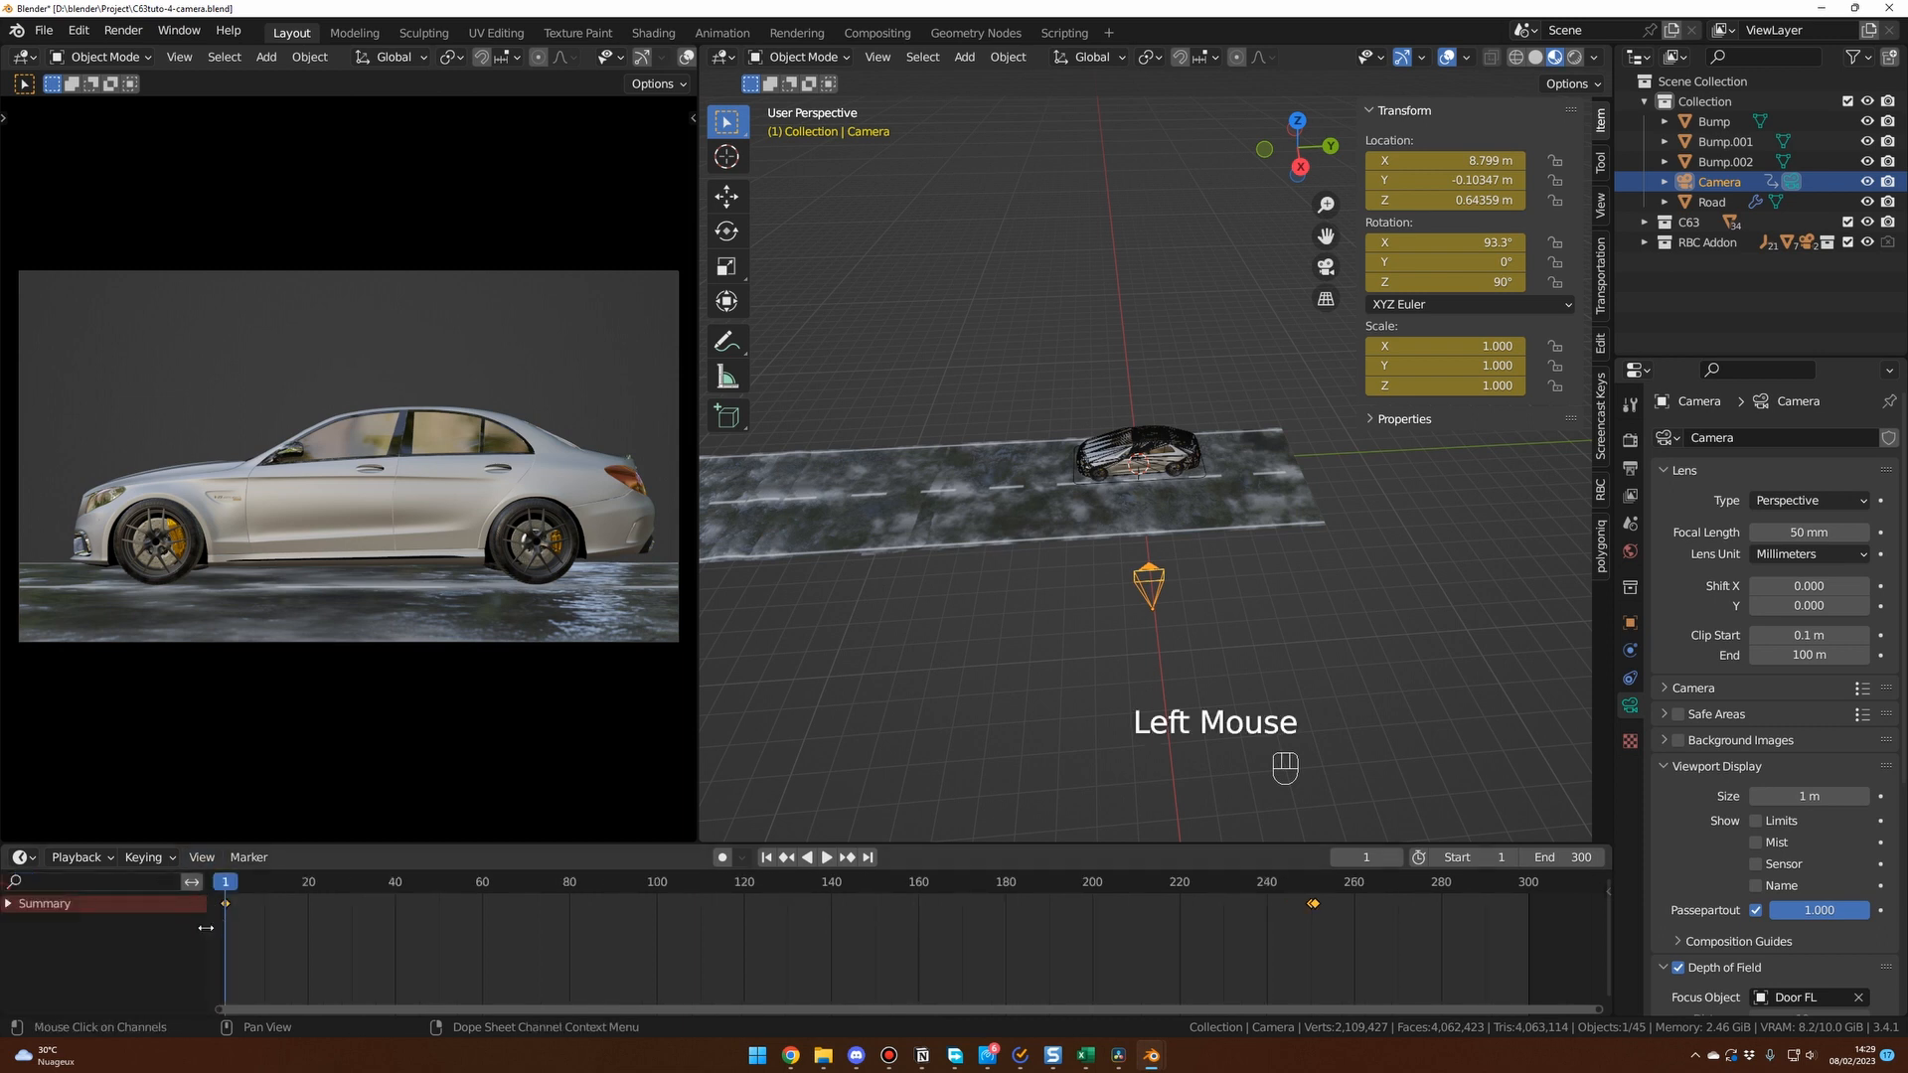
{"action": "left_click_drag", "start_coordinate": [206, 926], "coordinate": [3, 919]}
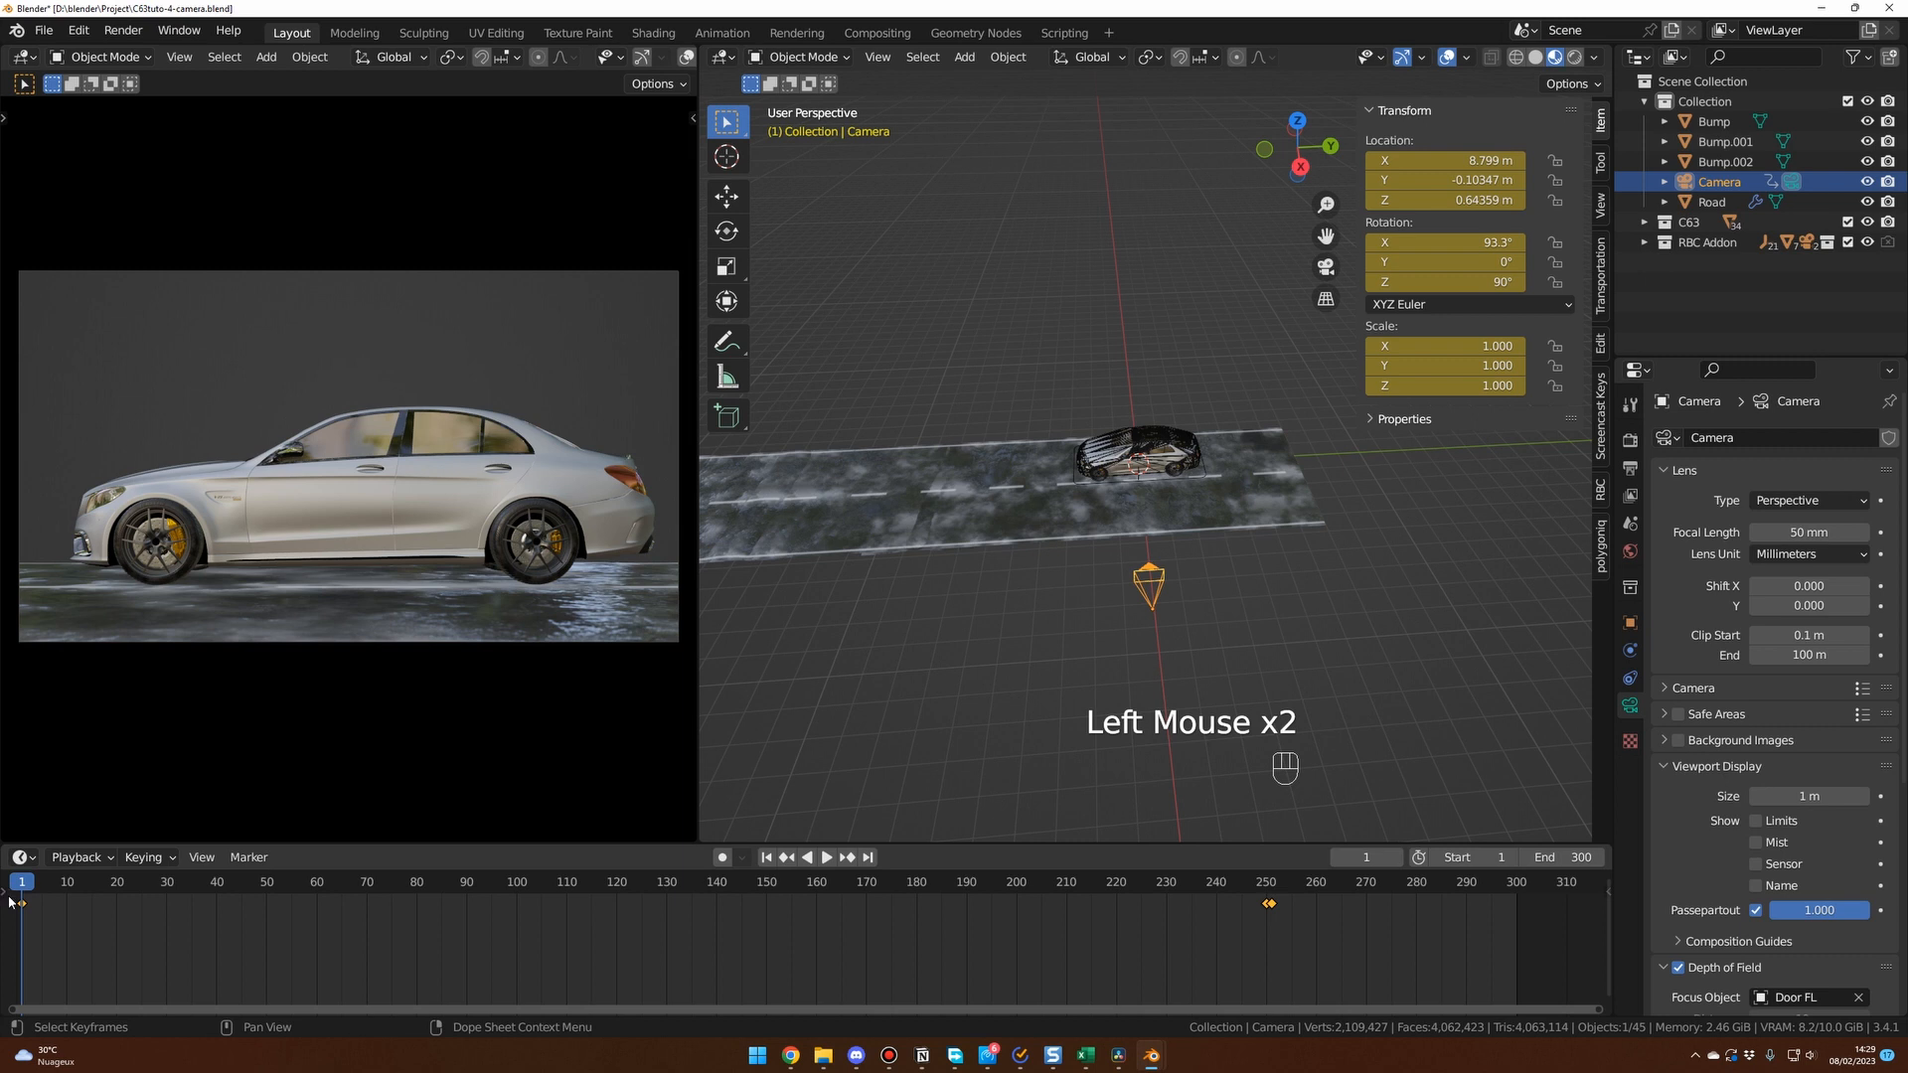
{"action": "left_click", "coordinate": [5, 892]}
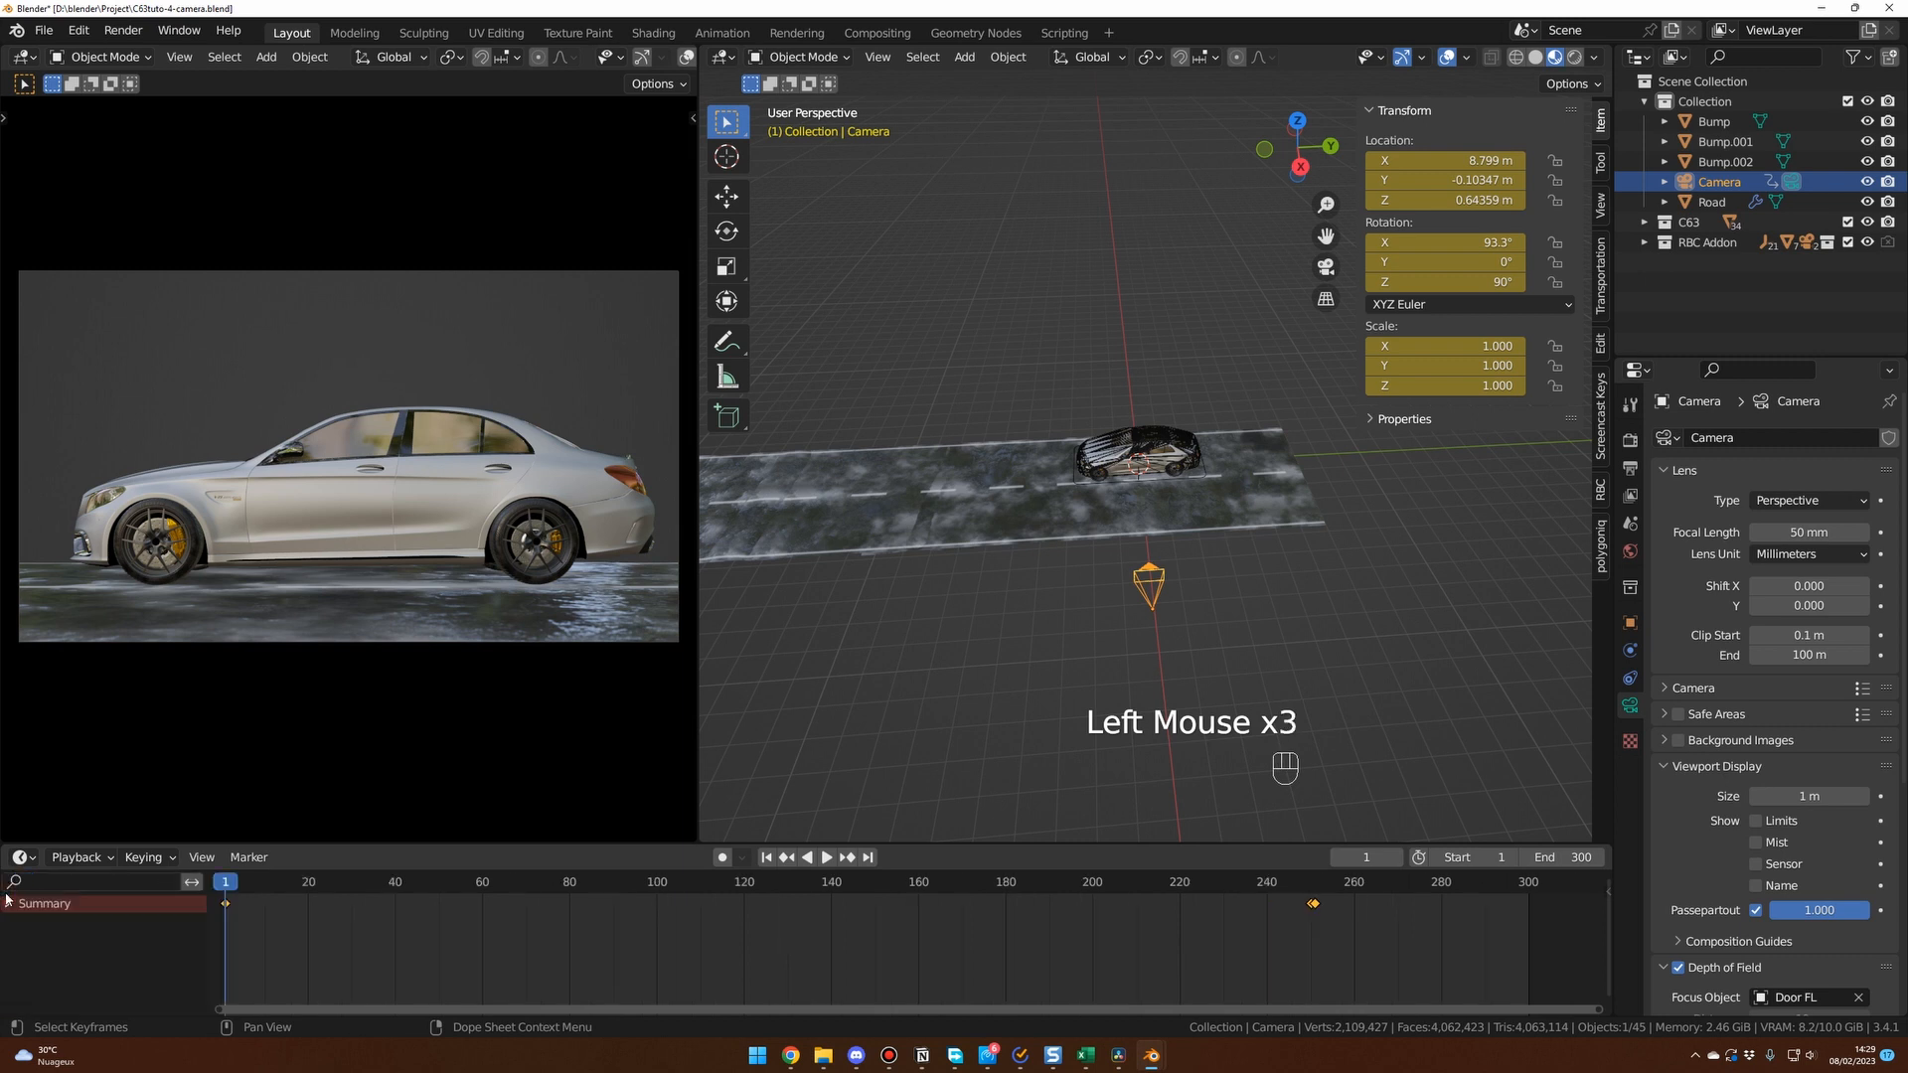
{"action": "left_click", "coordinate": [57, 880]}
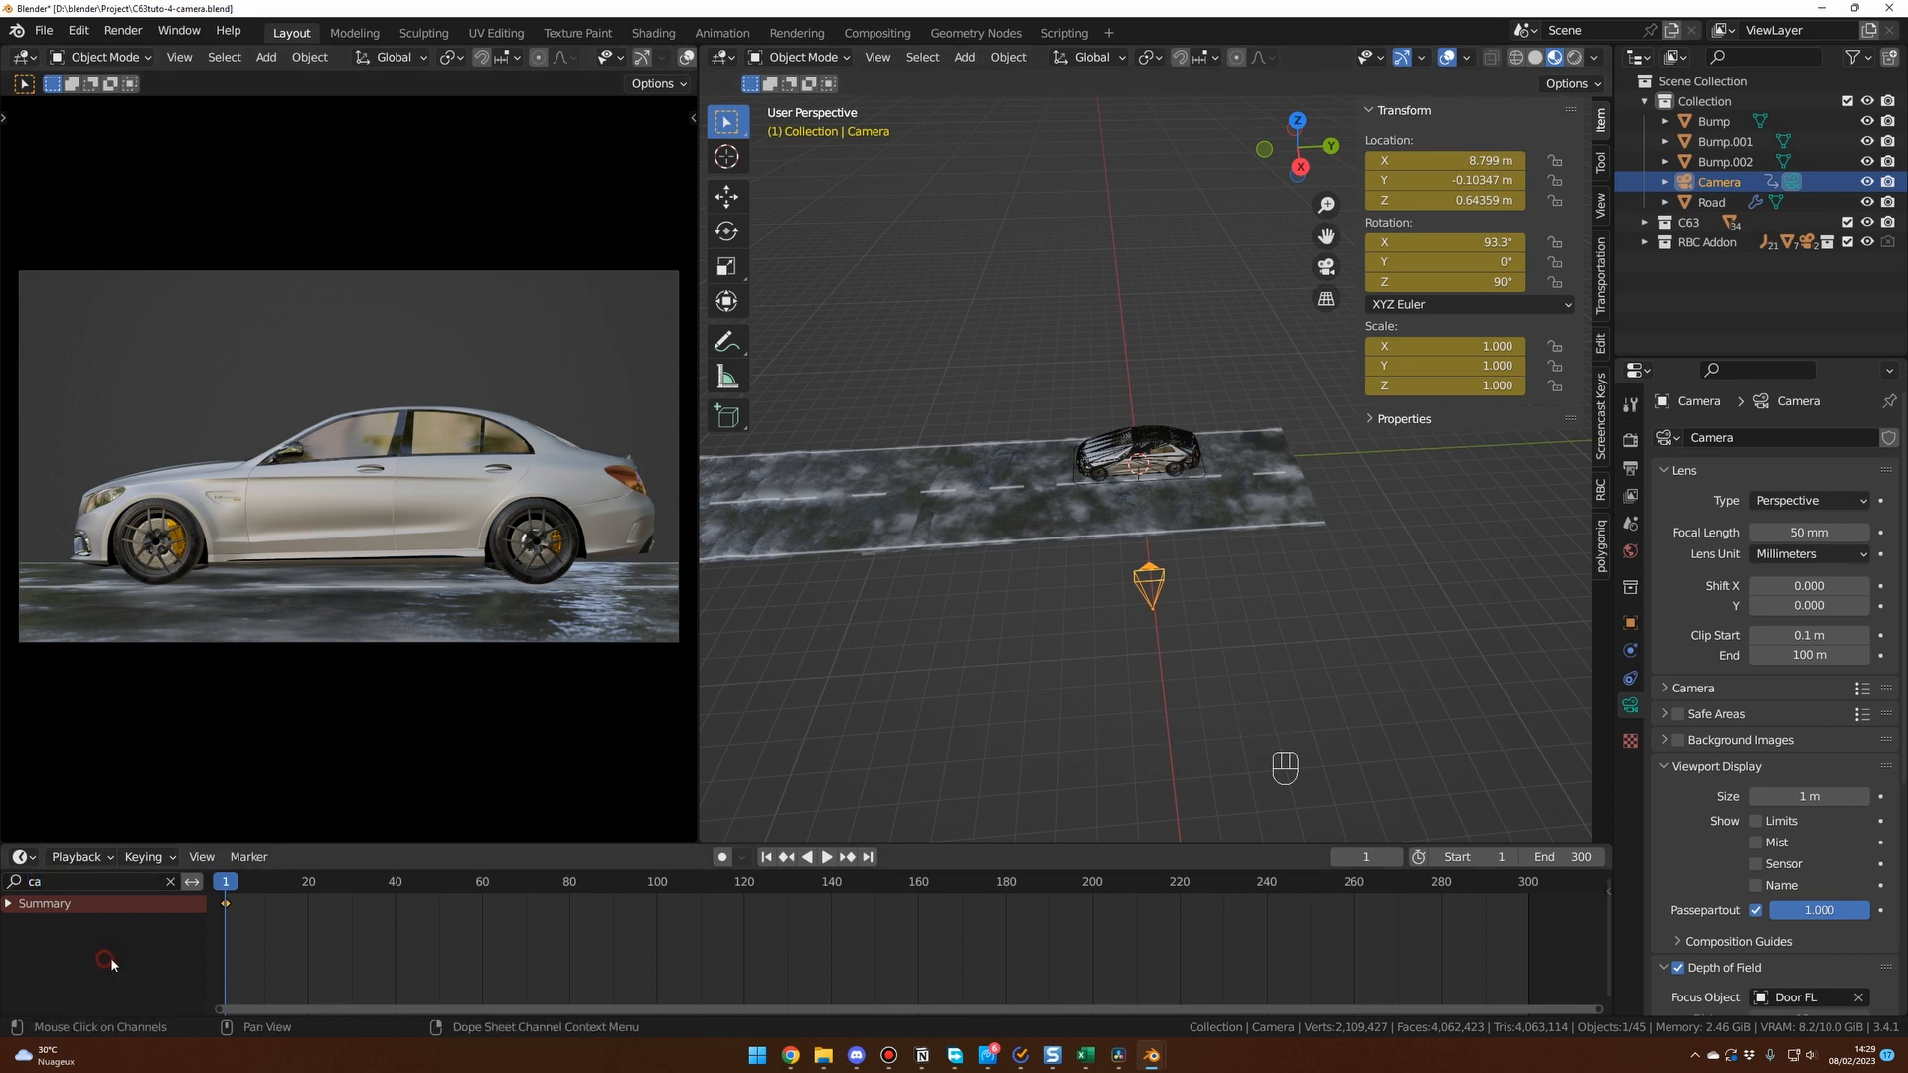
{"action": "left_click", "coordinate": [7, 903]}
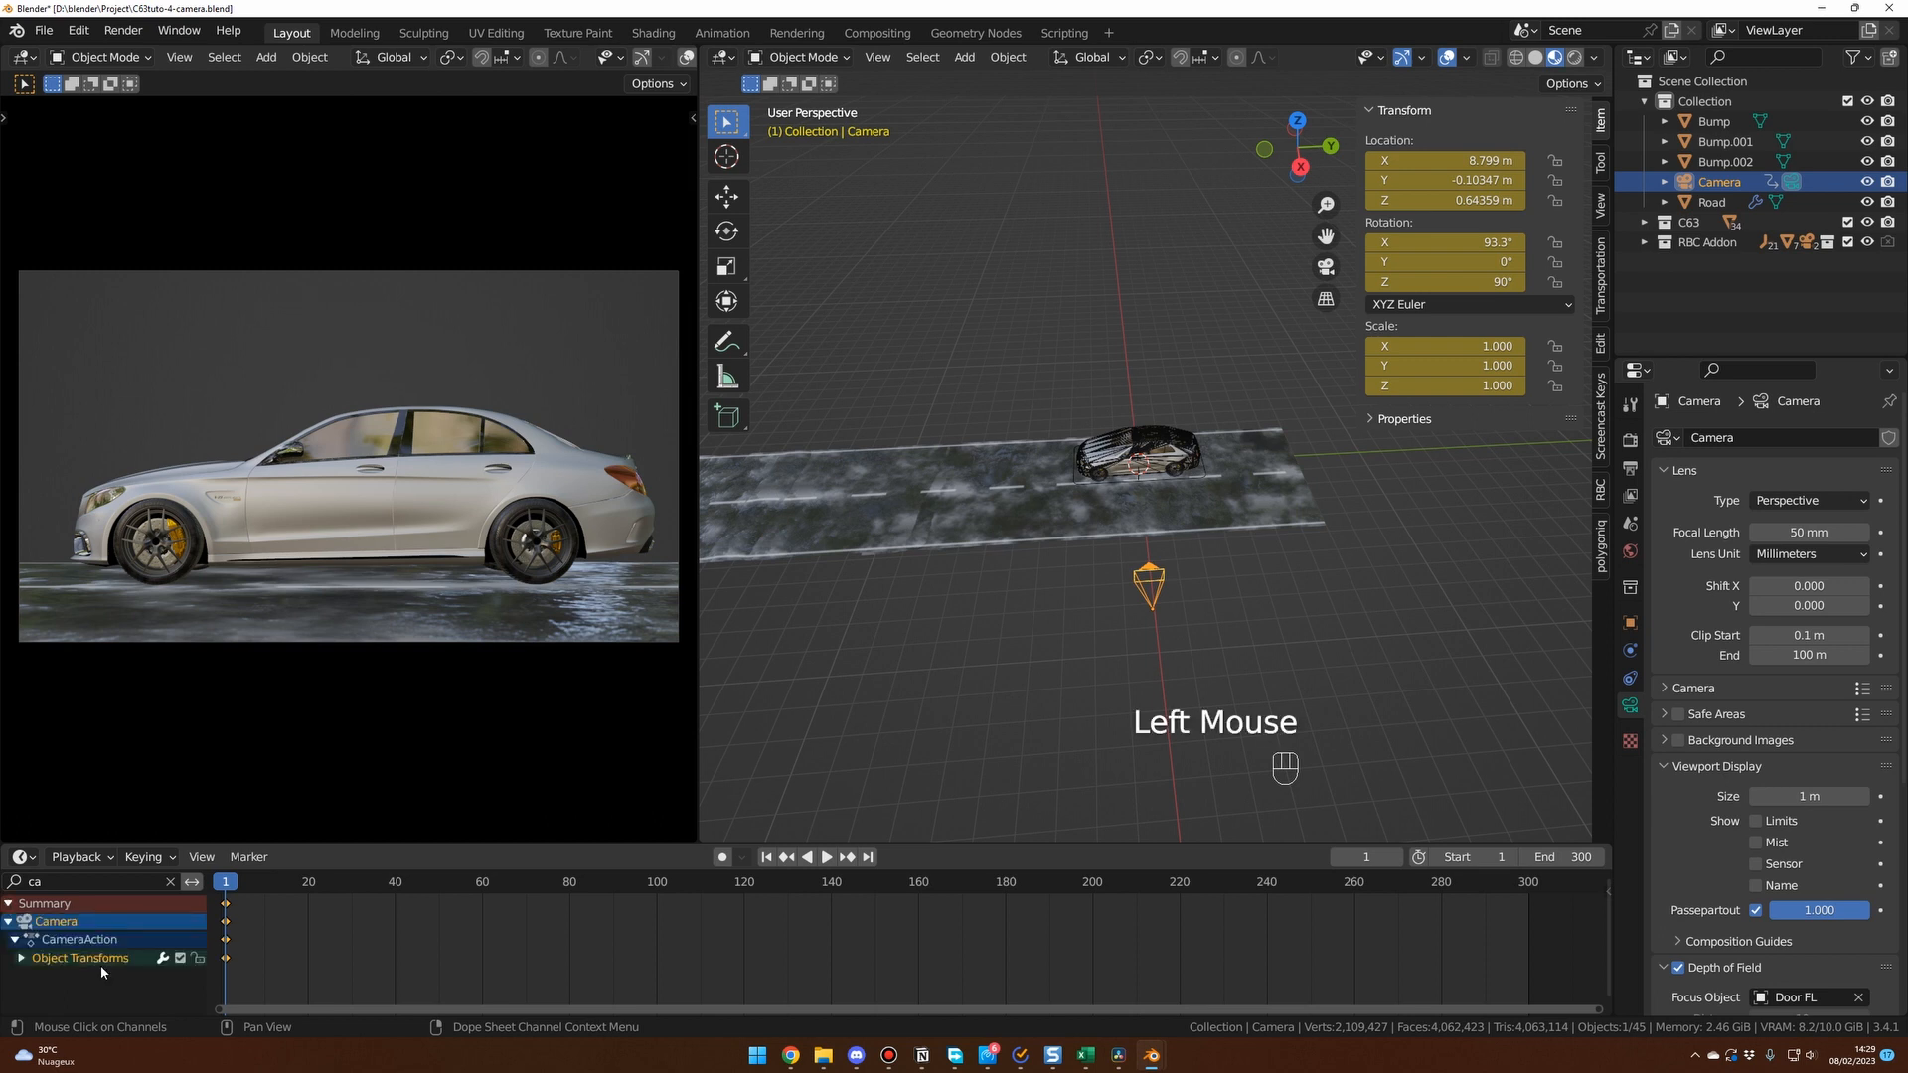
{"action": "left_click", "coordinate": [8, 904]}
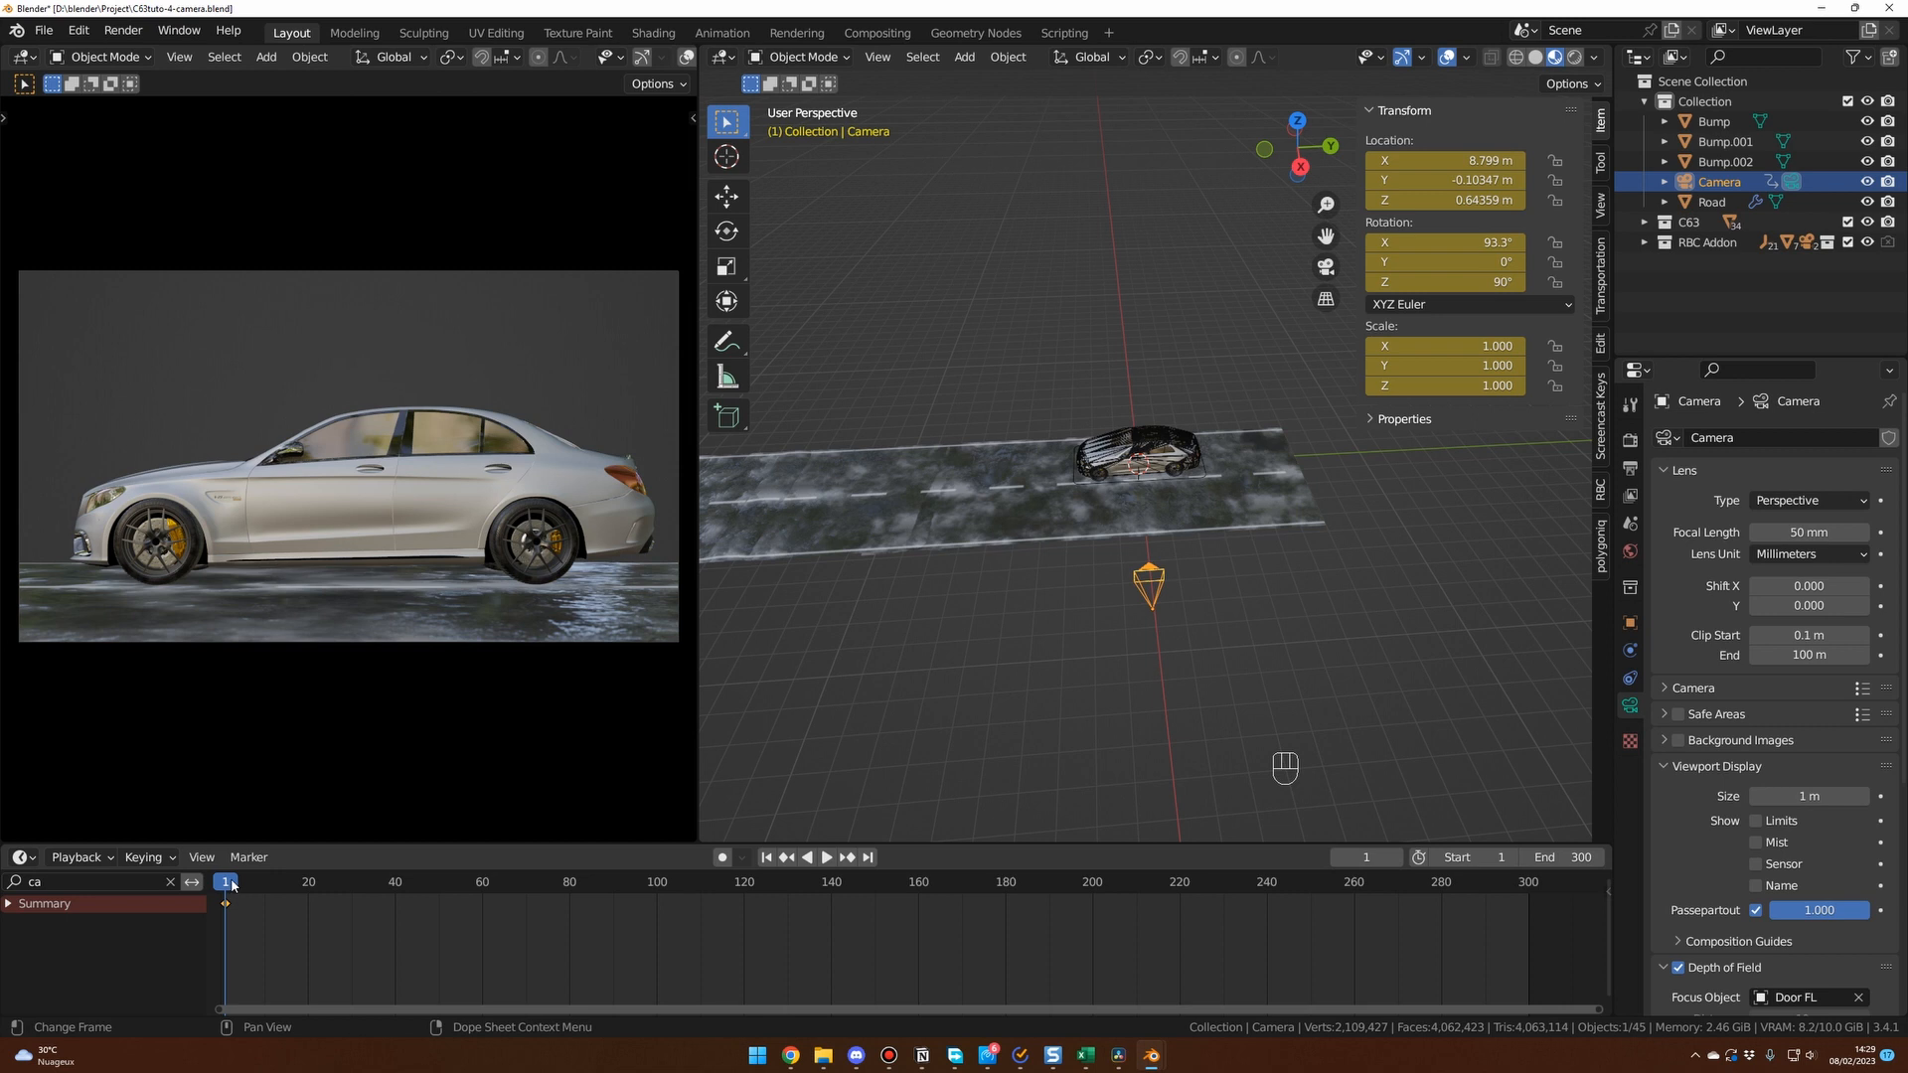
At frame 250, move the camera along Y to -28.781 m so the car is in frame, and keyframe its placement.
{"action": "left_click_drag", "start_coordinate": [229, 883], "coordinate": [1527, 903]}
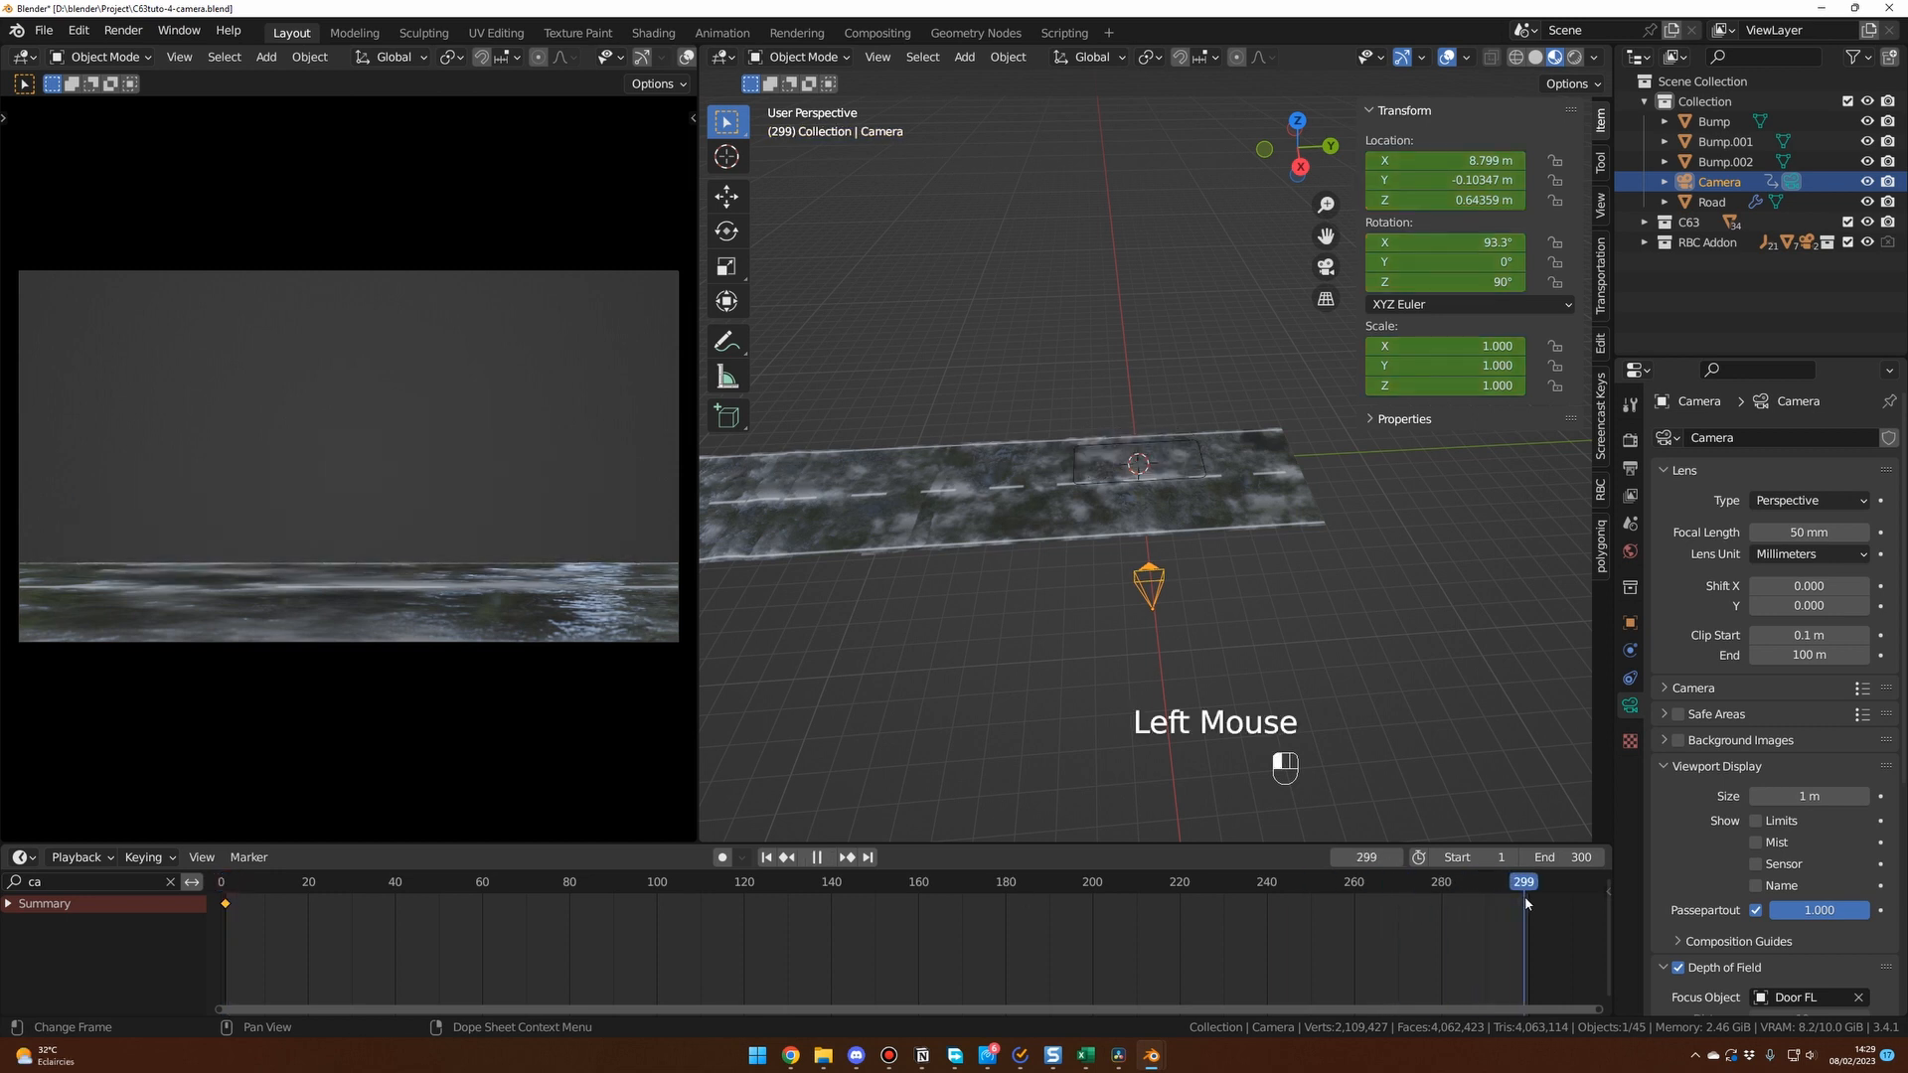
{"action": "mouse_move", "coordinate": [1273, 892]}
{"action": "left_mouse_down"}
{"action": "mouse_move", "coordinate": [1332, 890]}
{"action": "mouse_move", "coordinate": [1310, 891]}
{"action": "left_mouse_up"}
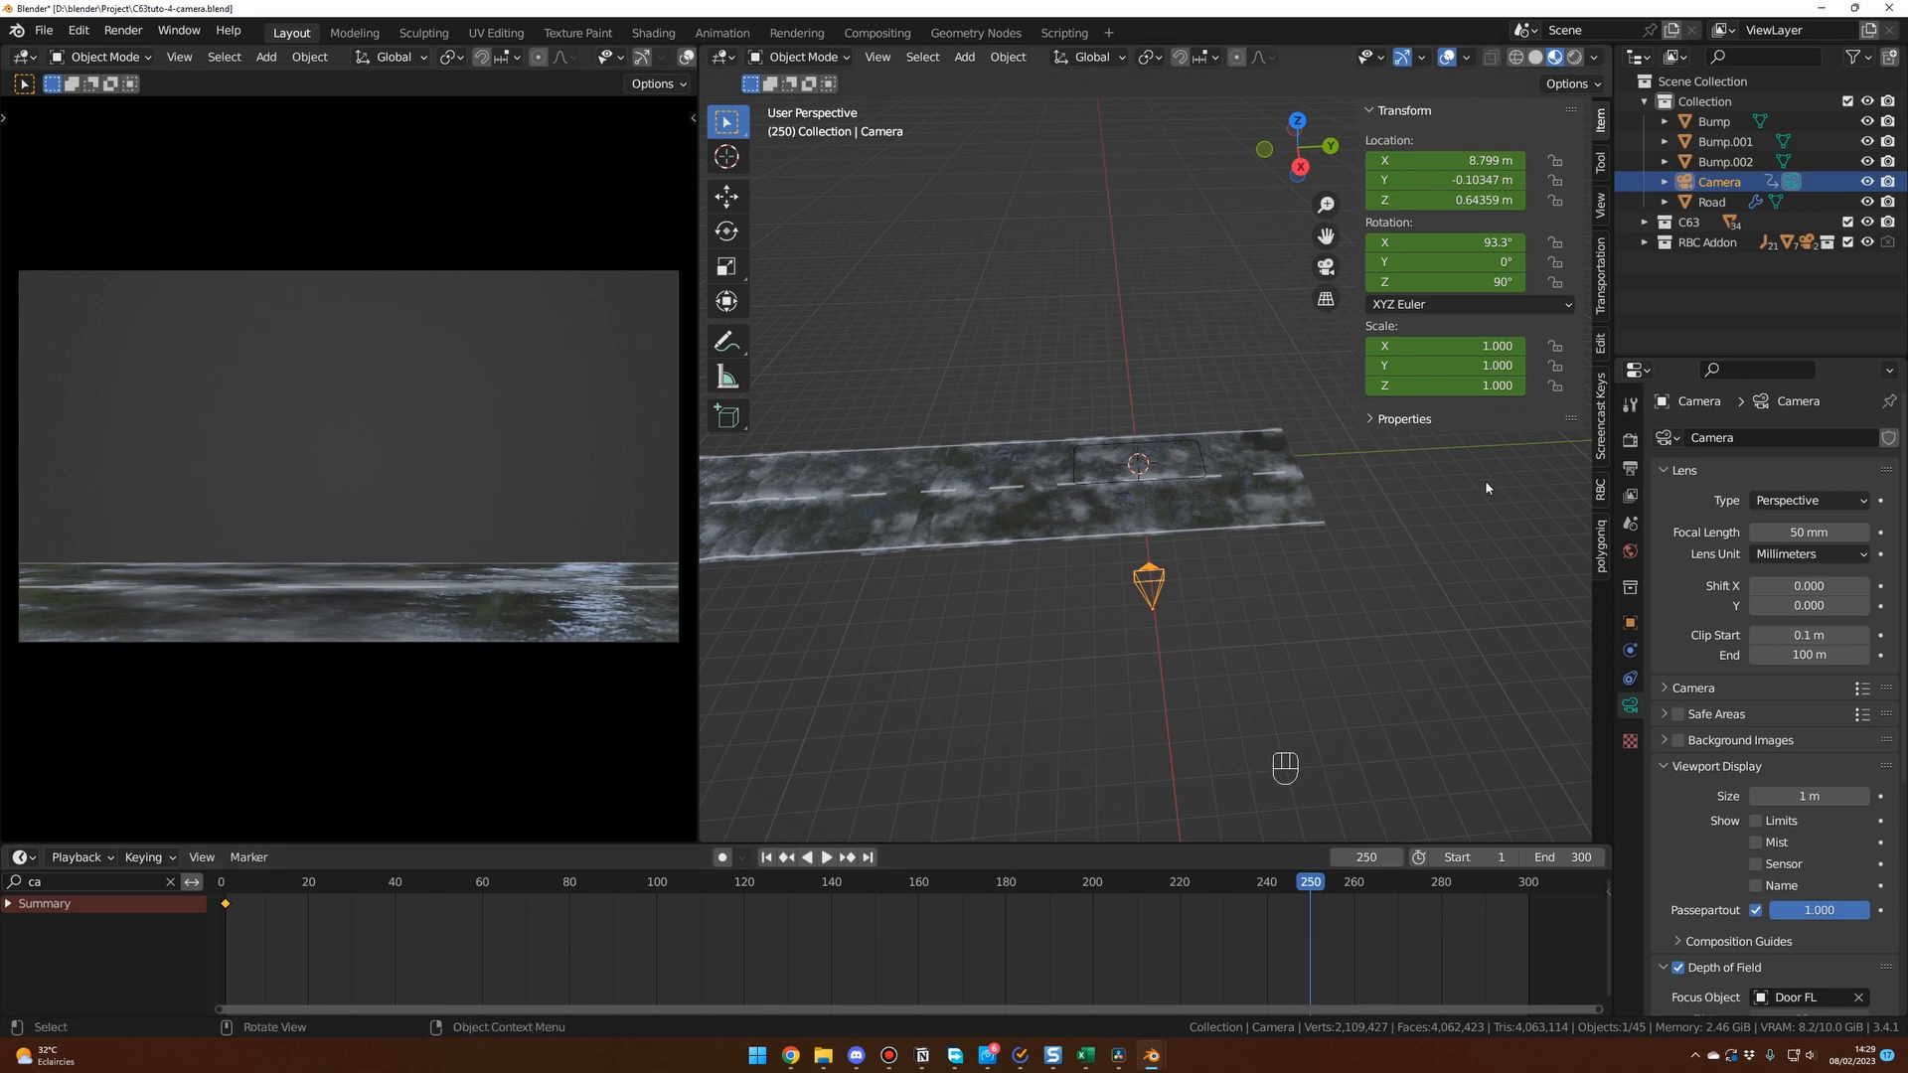
{"action": "scroll", "coordinate": [1043, 631], "scroll_direction": "down", "scroll_amount": 3}
{"action": "middle_click_drag", "start_coordinate": [1045, 629], "coordinate": [1165, 634]}
{"action": "scroll", "coordinate": [1054, 642], "scroll_direction": "up", "scroll_amount": 3}
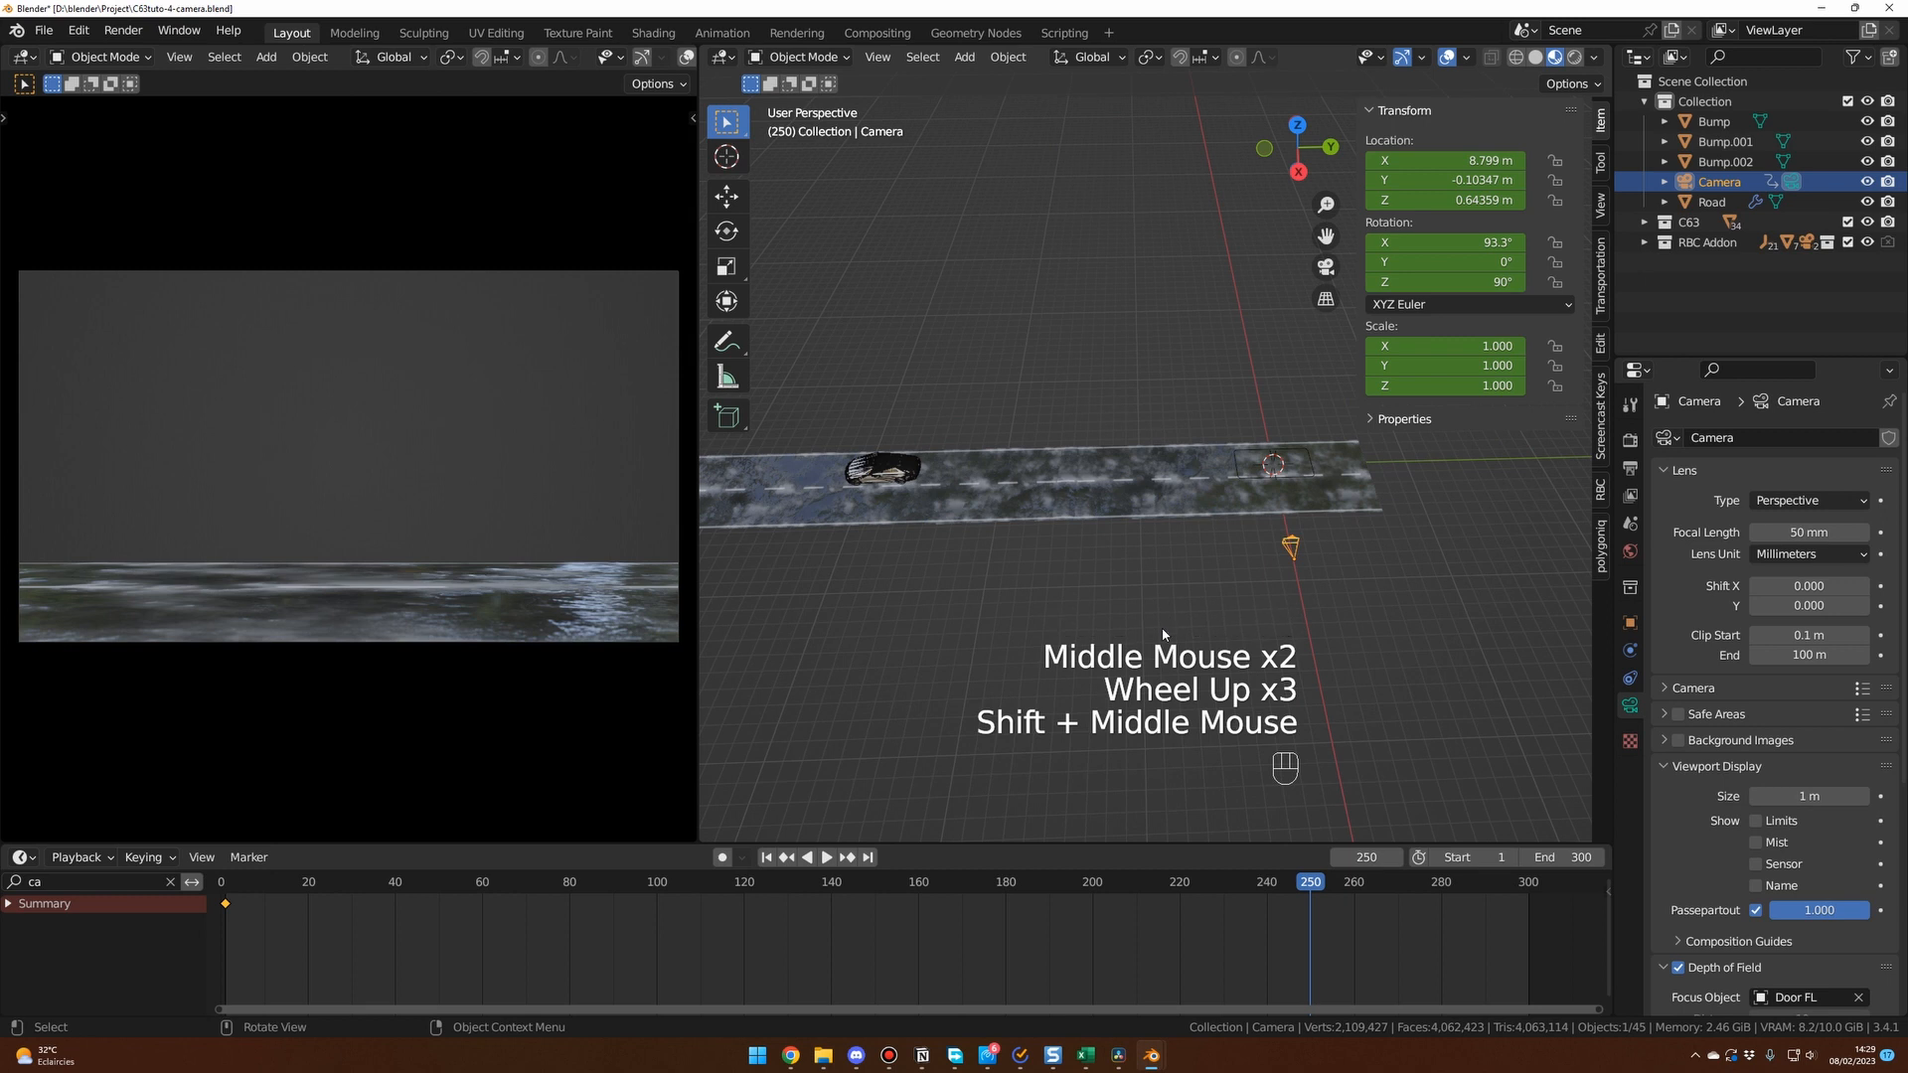
{"action": "key", "text": "g"}
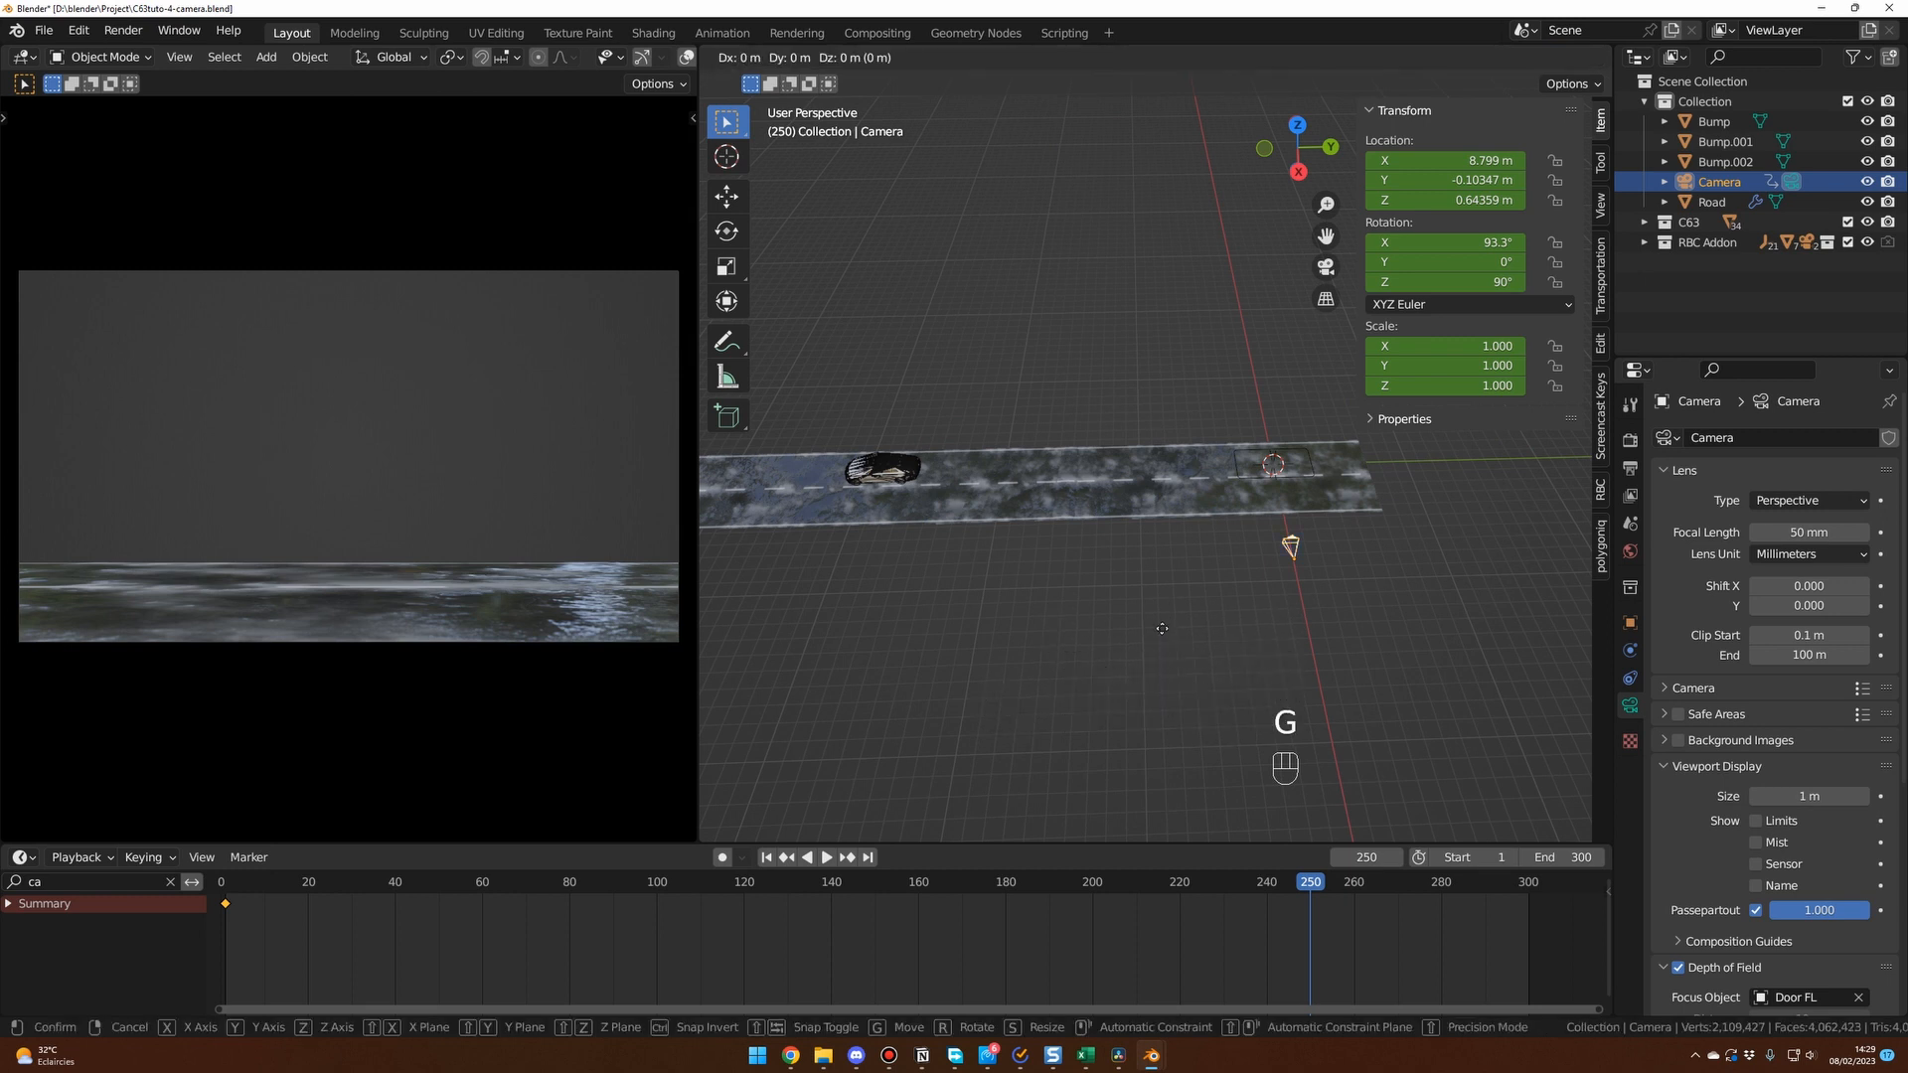
{"action": "key", "text": "y"}
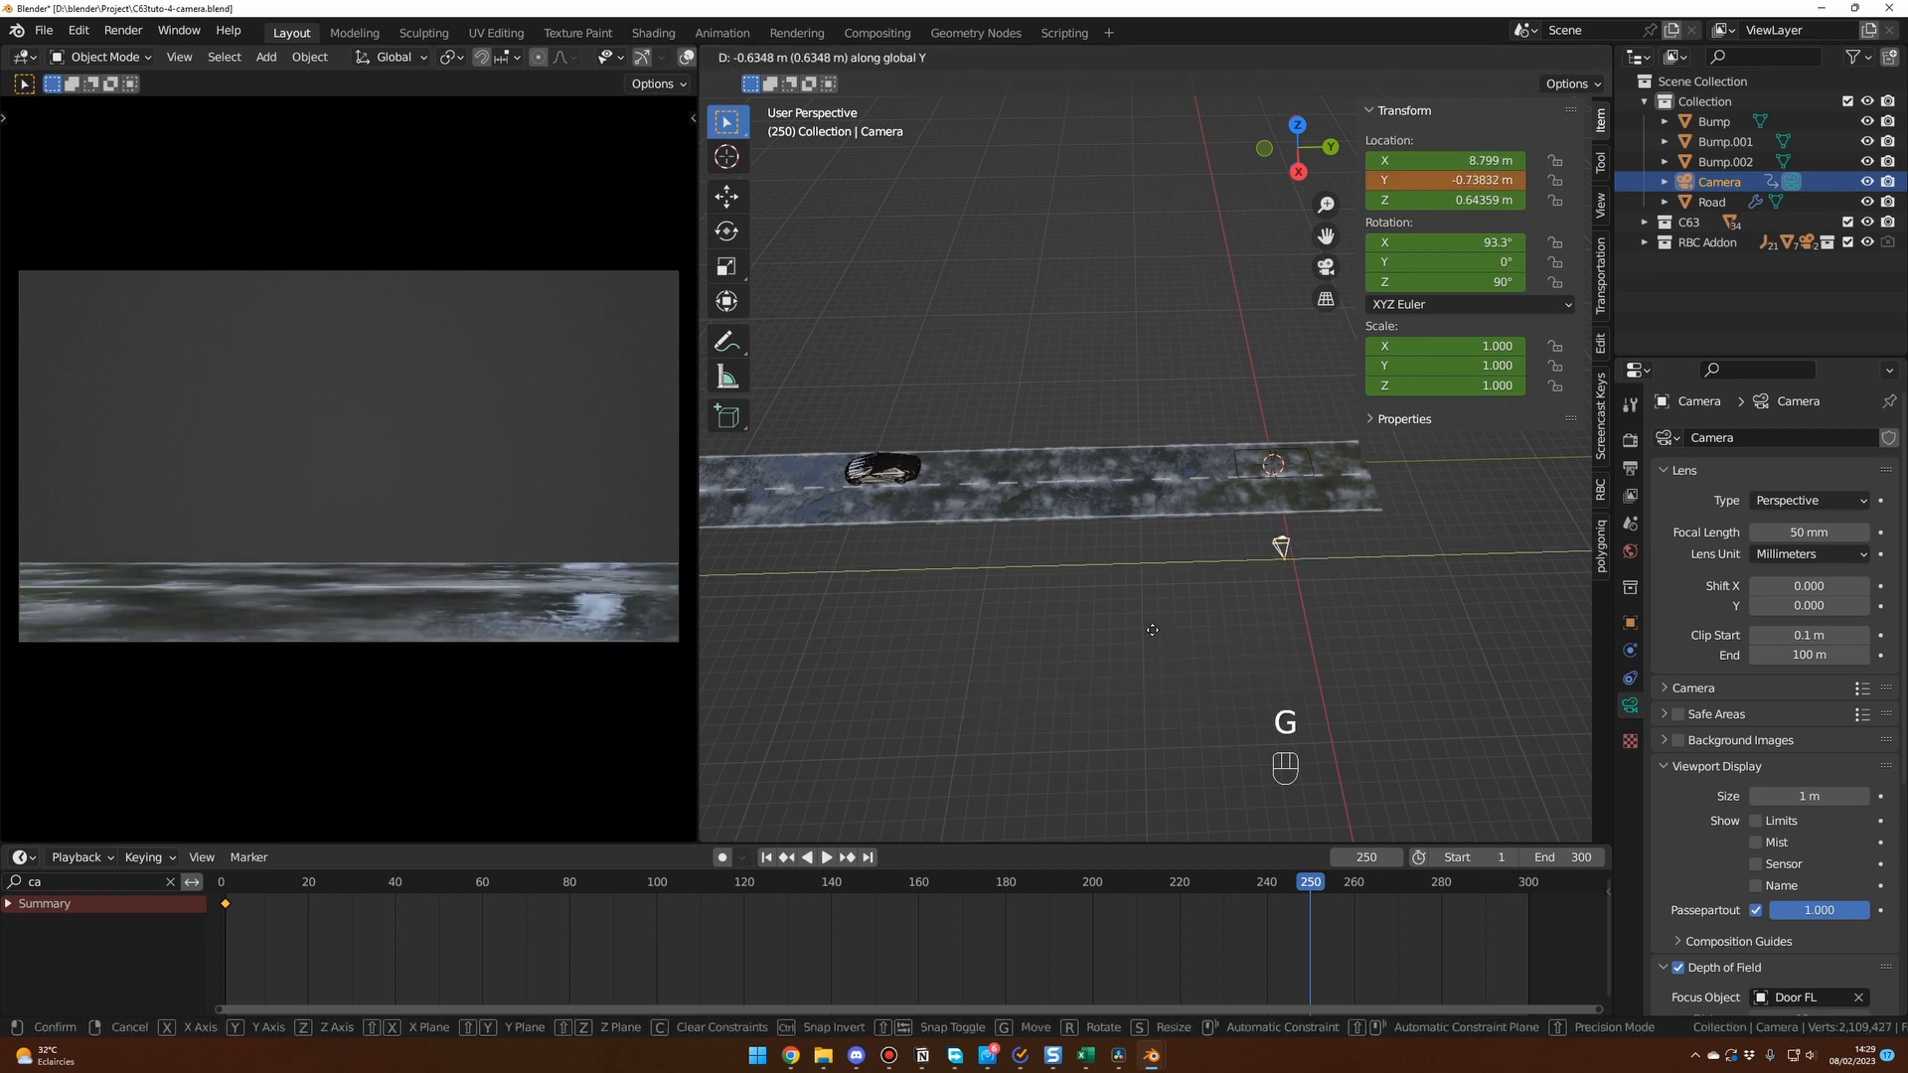
{"action": "left_click", "coordinate": [716, 615]}
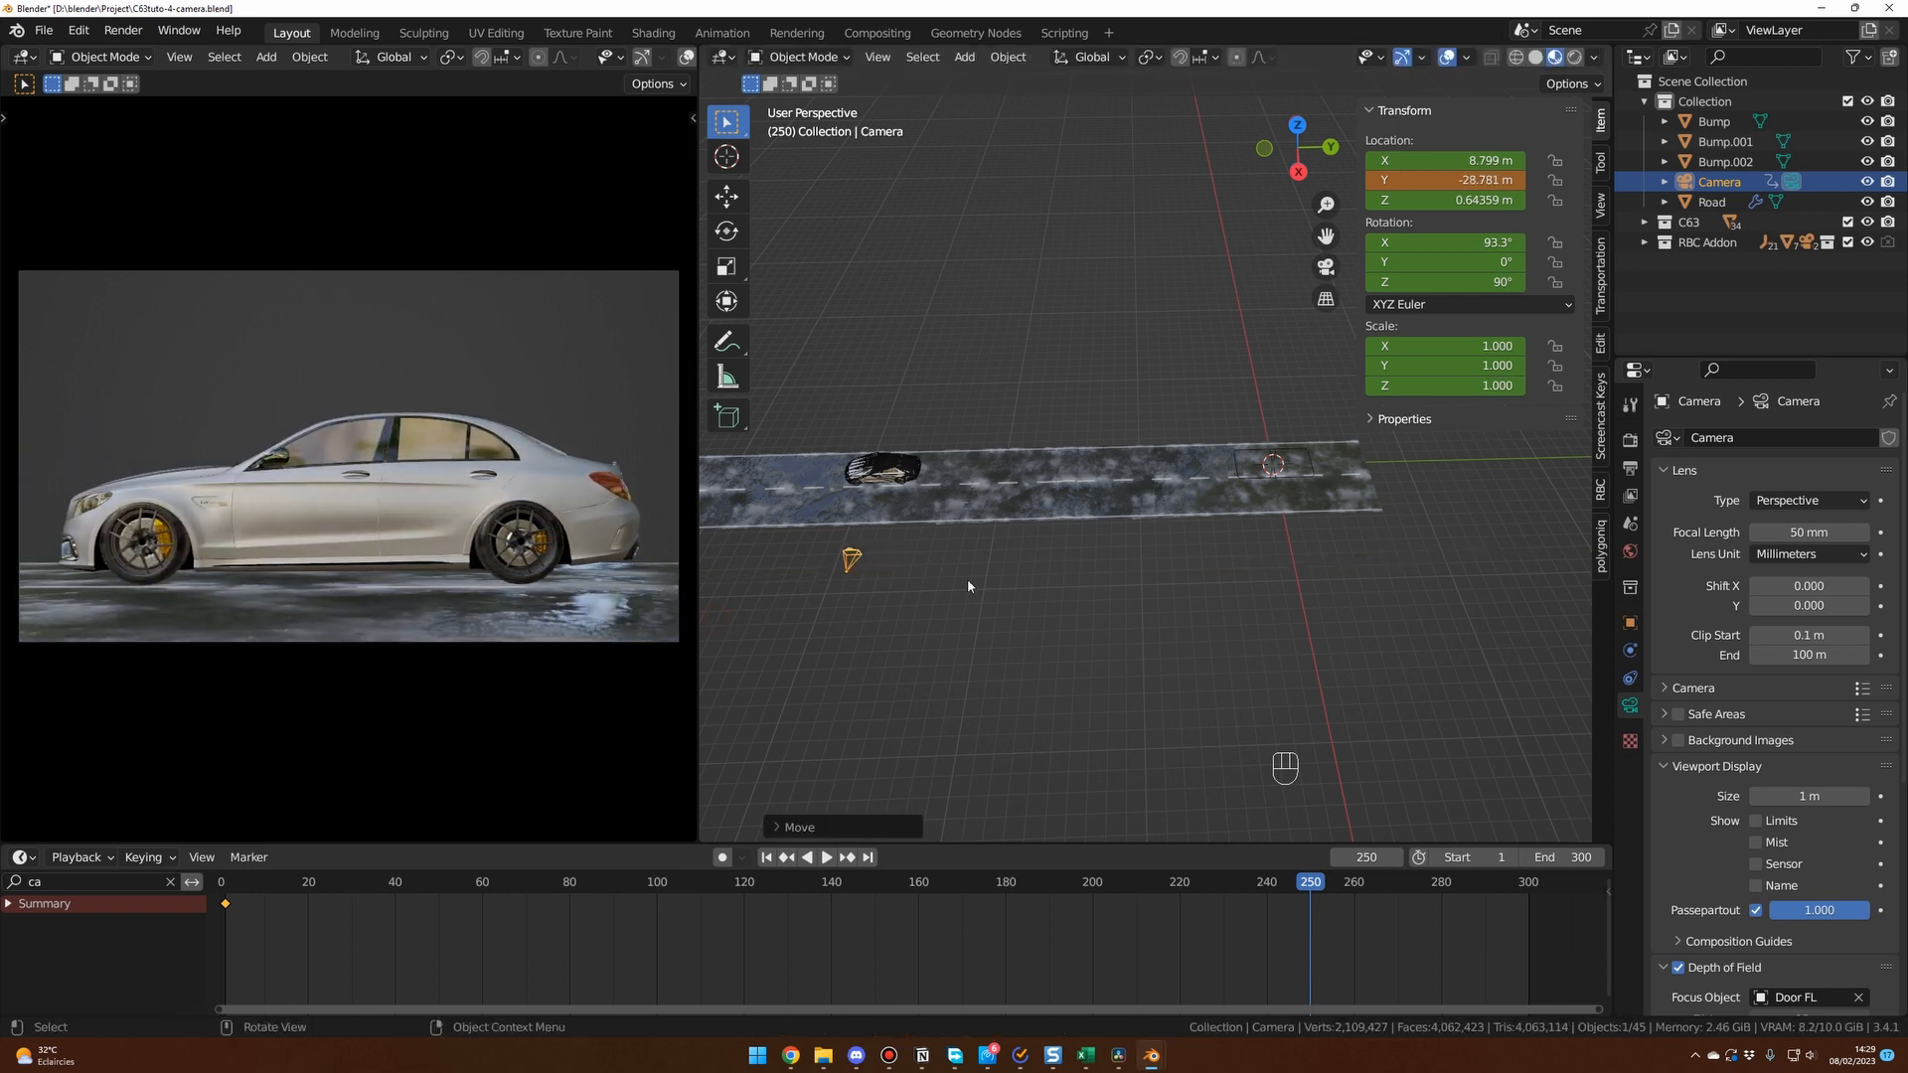
{"action": "key", "text": "i"}
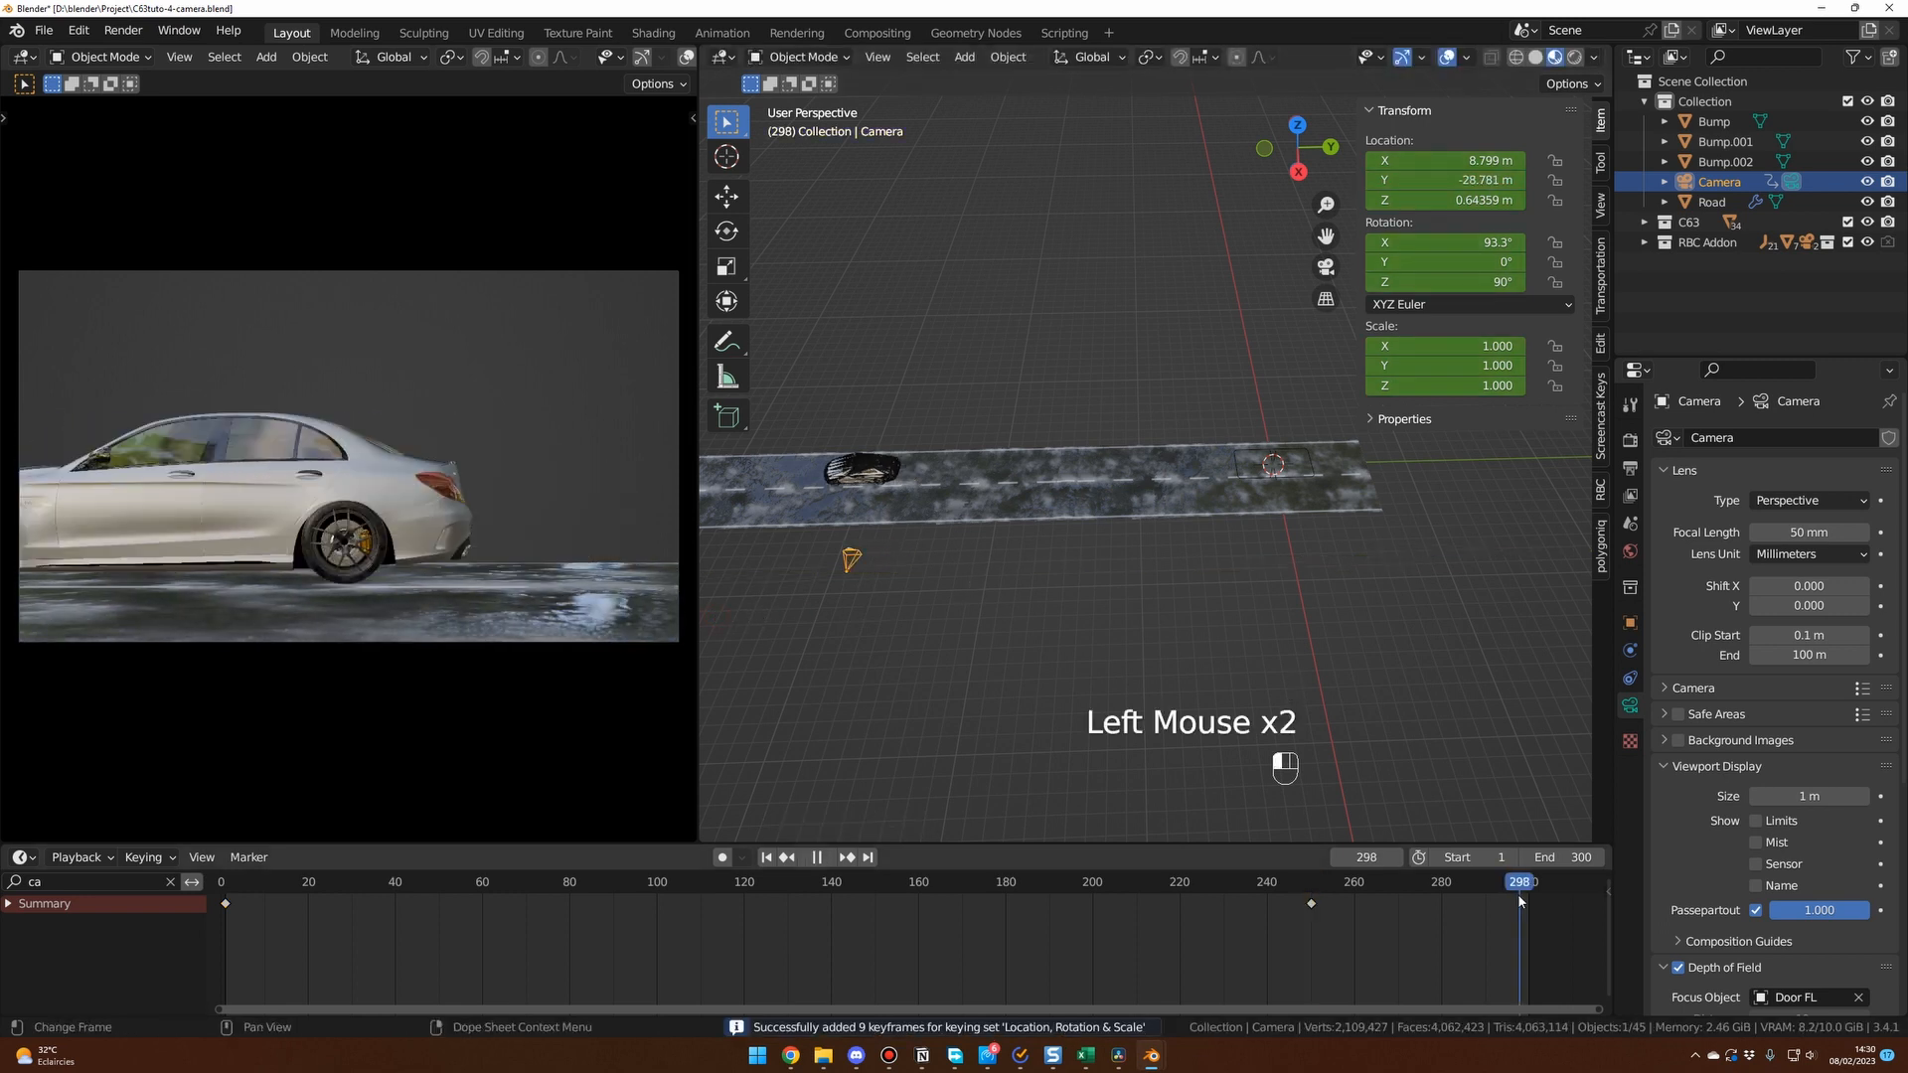
At frame 279, move the camera along Y to -30.372 m and keyframe its placement.
{"action": "left_click_drag", "start_coordinate": [1520, 884], "coordinate": [1429, 886]}
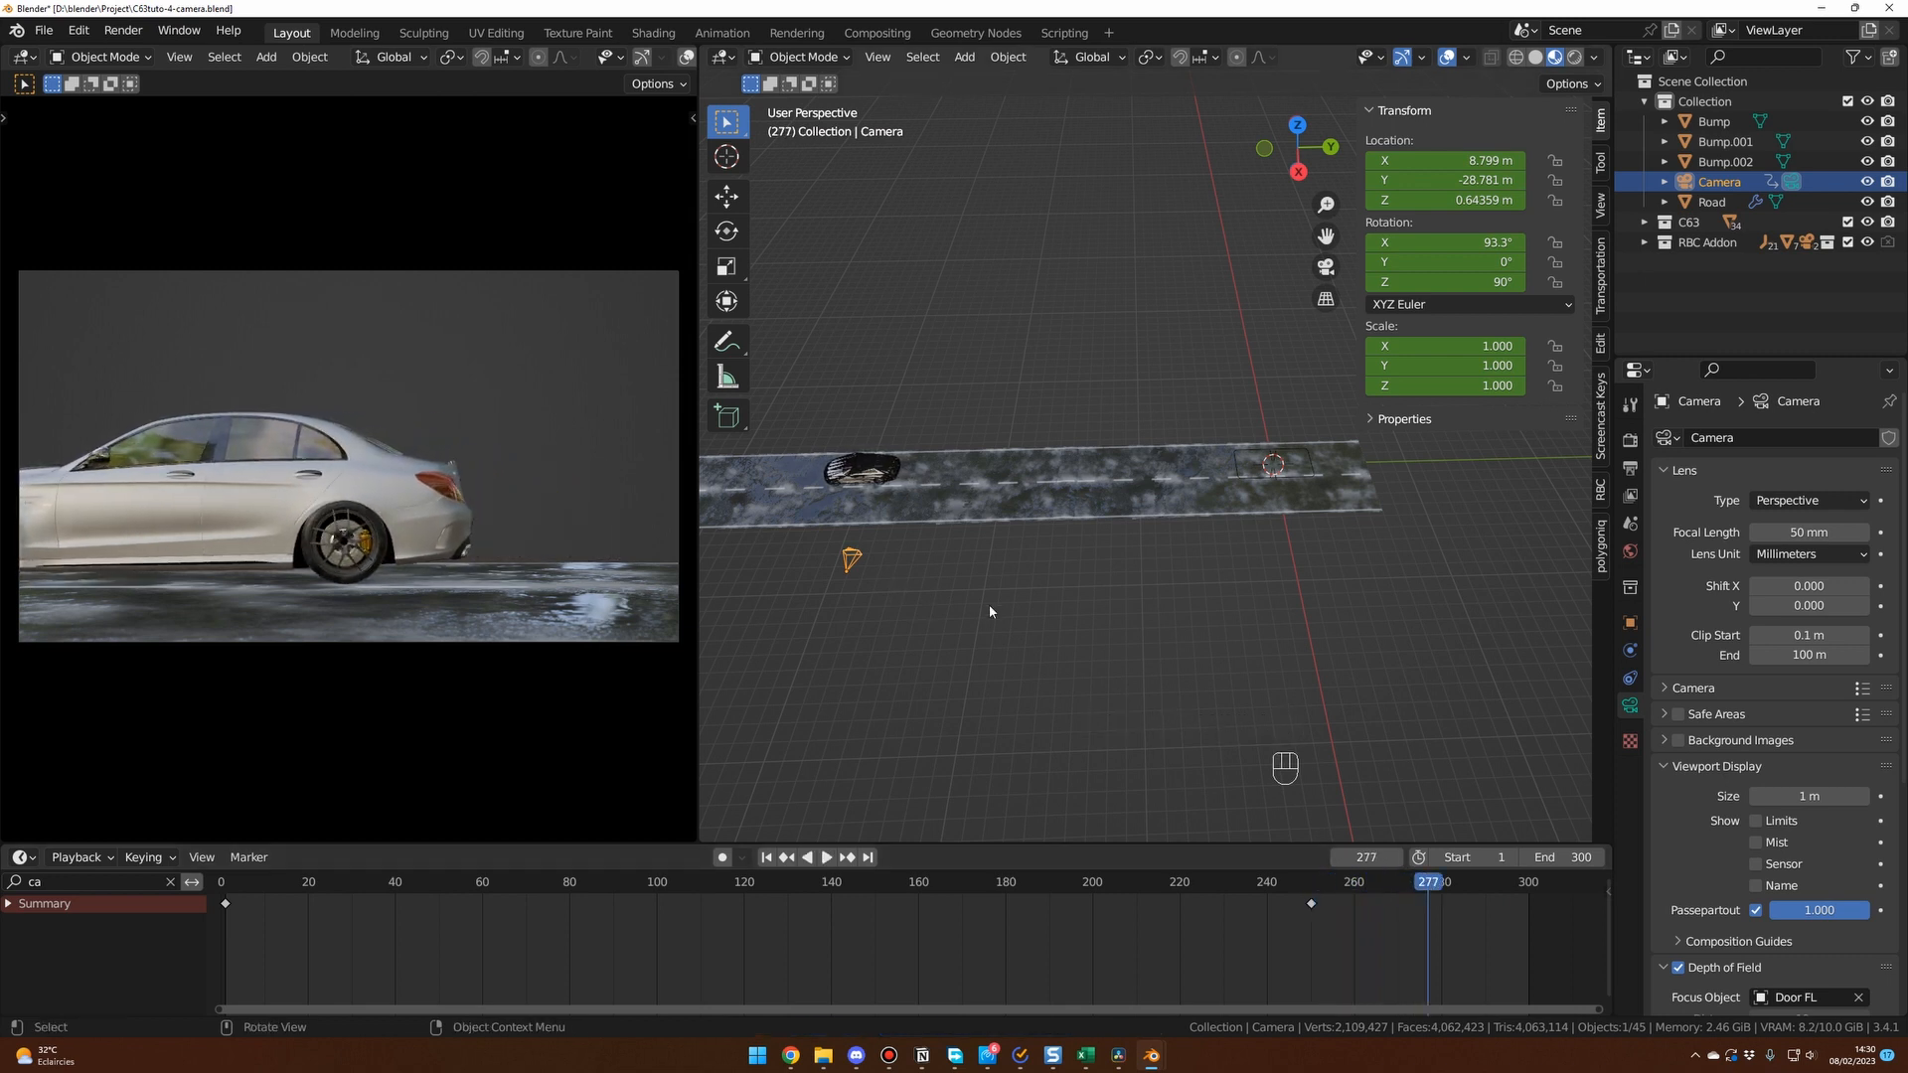
{"action": "left_click_drag", "start_coordinate": [1302, 883], "coordinate": [1437, 885]}
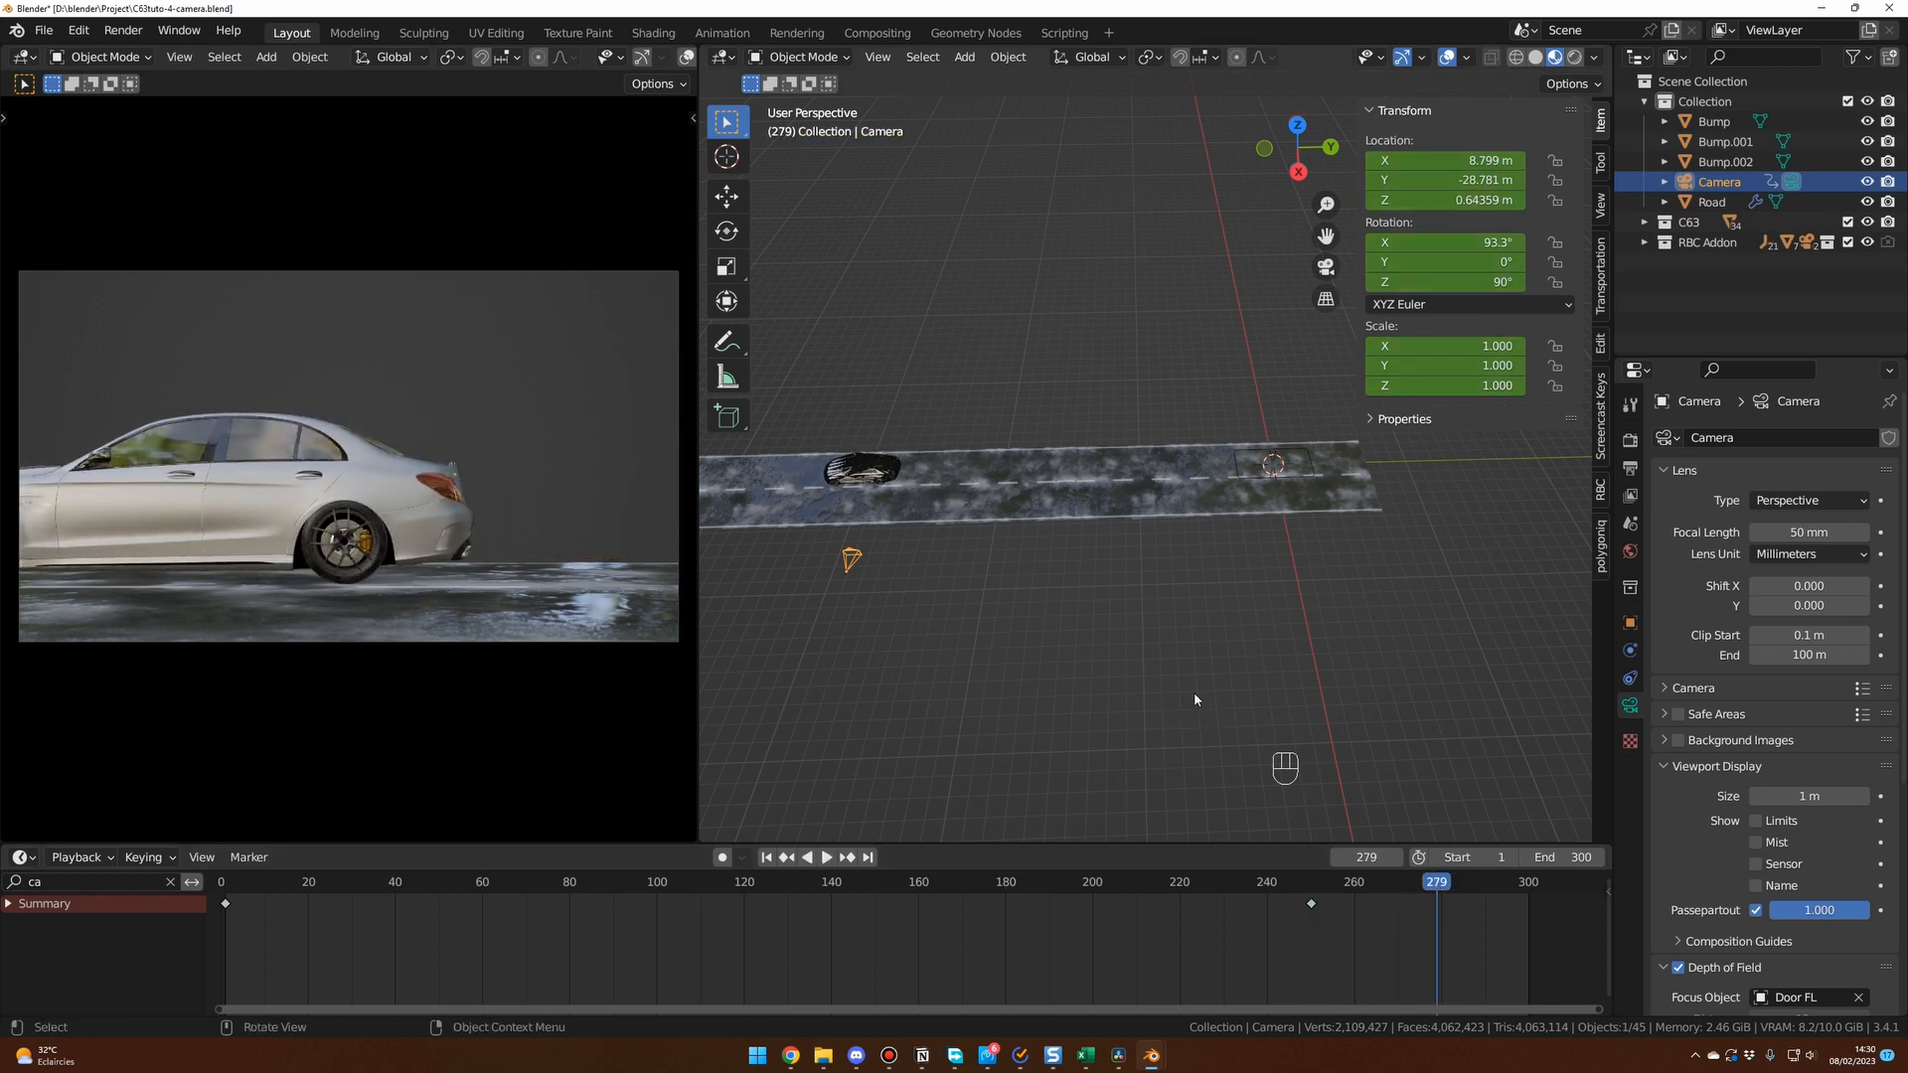
{"action": "key", "text": "g"}
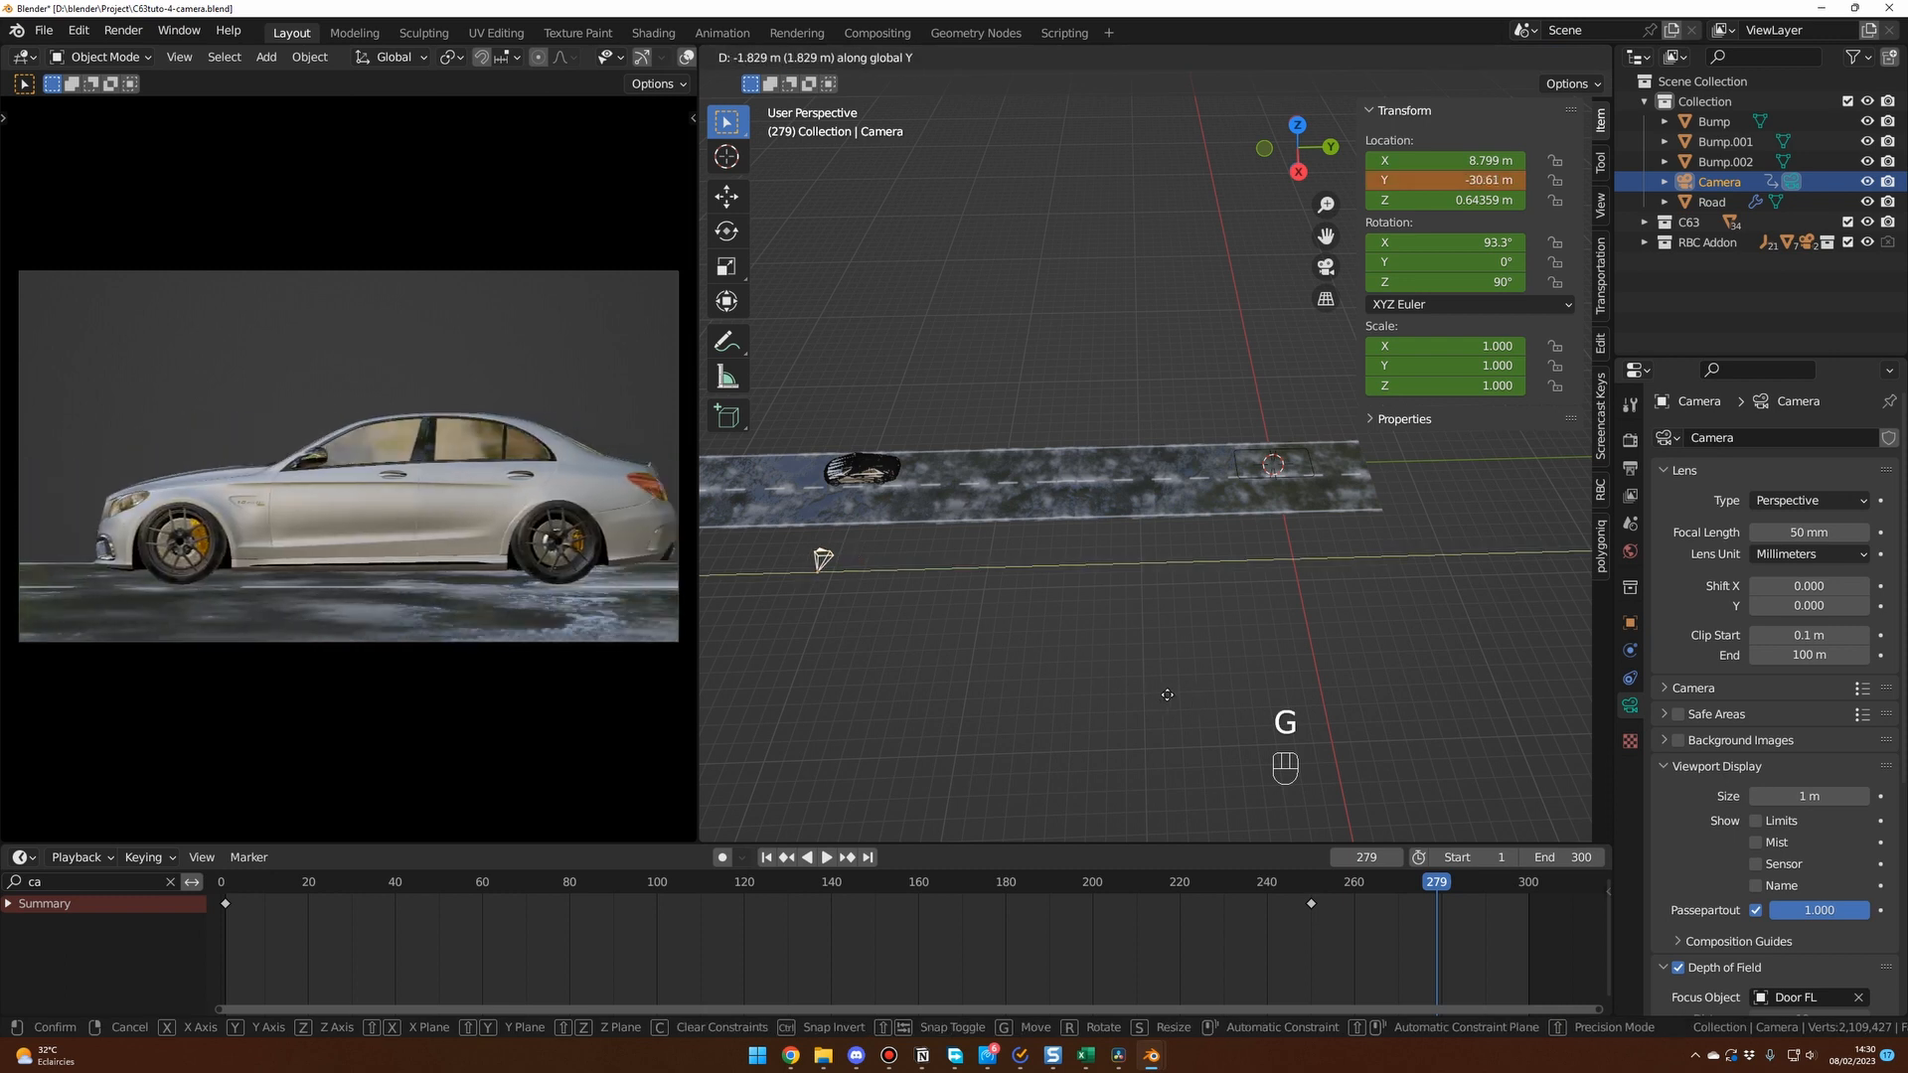
{"action": "left_click", "coordinate": [1170, 701]}
{"action": "key", "text": "i"}
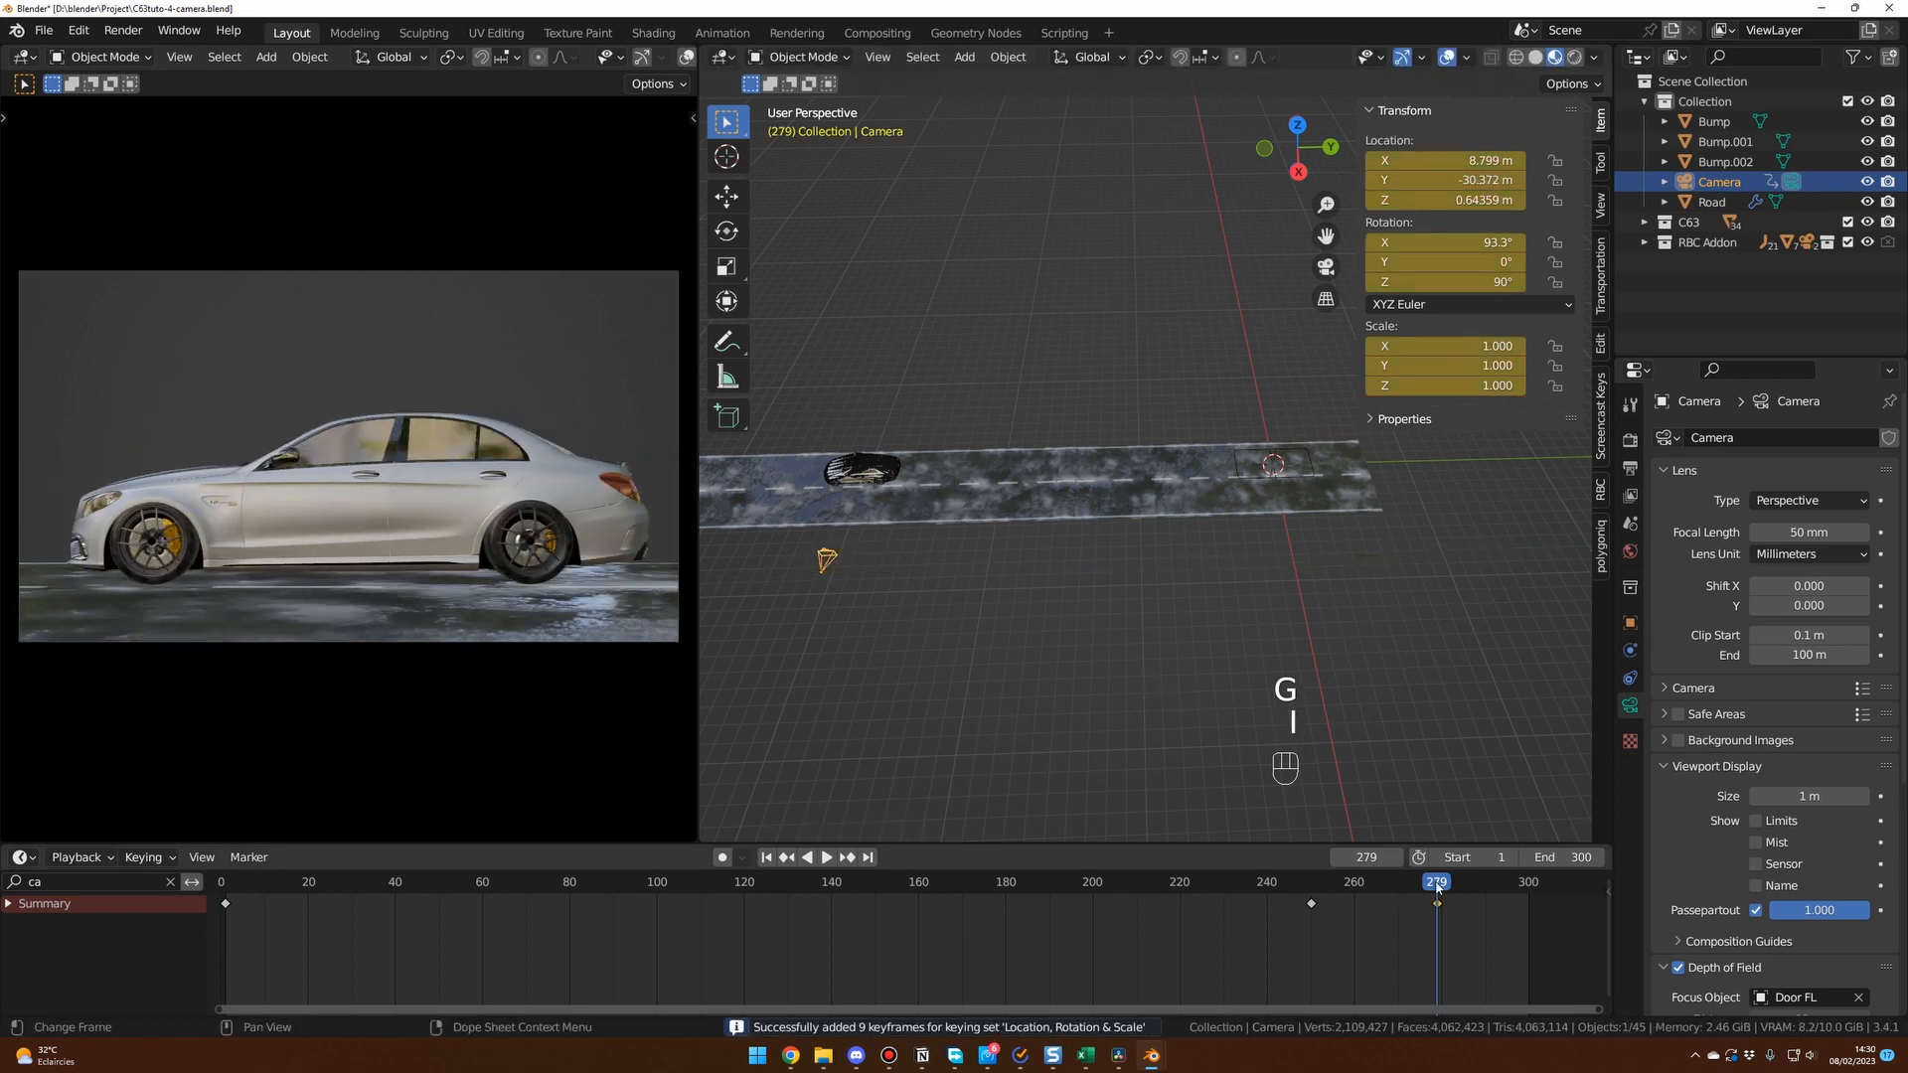
Copy the camera's keyframes from frame 279 to frame 300.
{"action": "mouse_move", "coordinate": [1469, 883]}
{"action": "left_mouse_down"}
{"action": "mouse_move", "coordinate": [1531, 893]}
{"action": "mouse_move", "coordinate": [1497, 891]}
{"action": "left_mouse_up"}
{"action": "left_click_drag", "start_coordinate": [1465, 924], "coordinate": [1394, 891]}
{"action": "key", "text": "ctrl+c"}
{"action": "left_click", "coordinate": [1528, 883]}
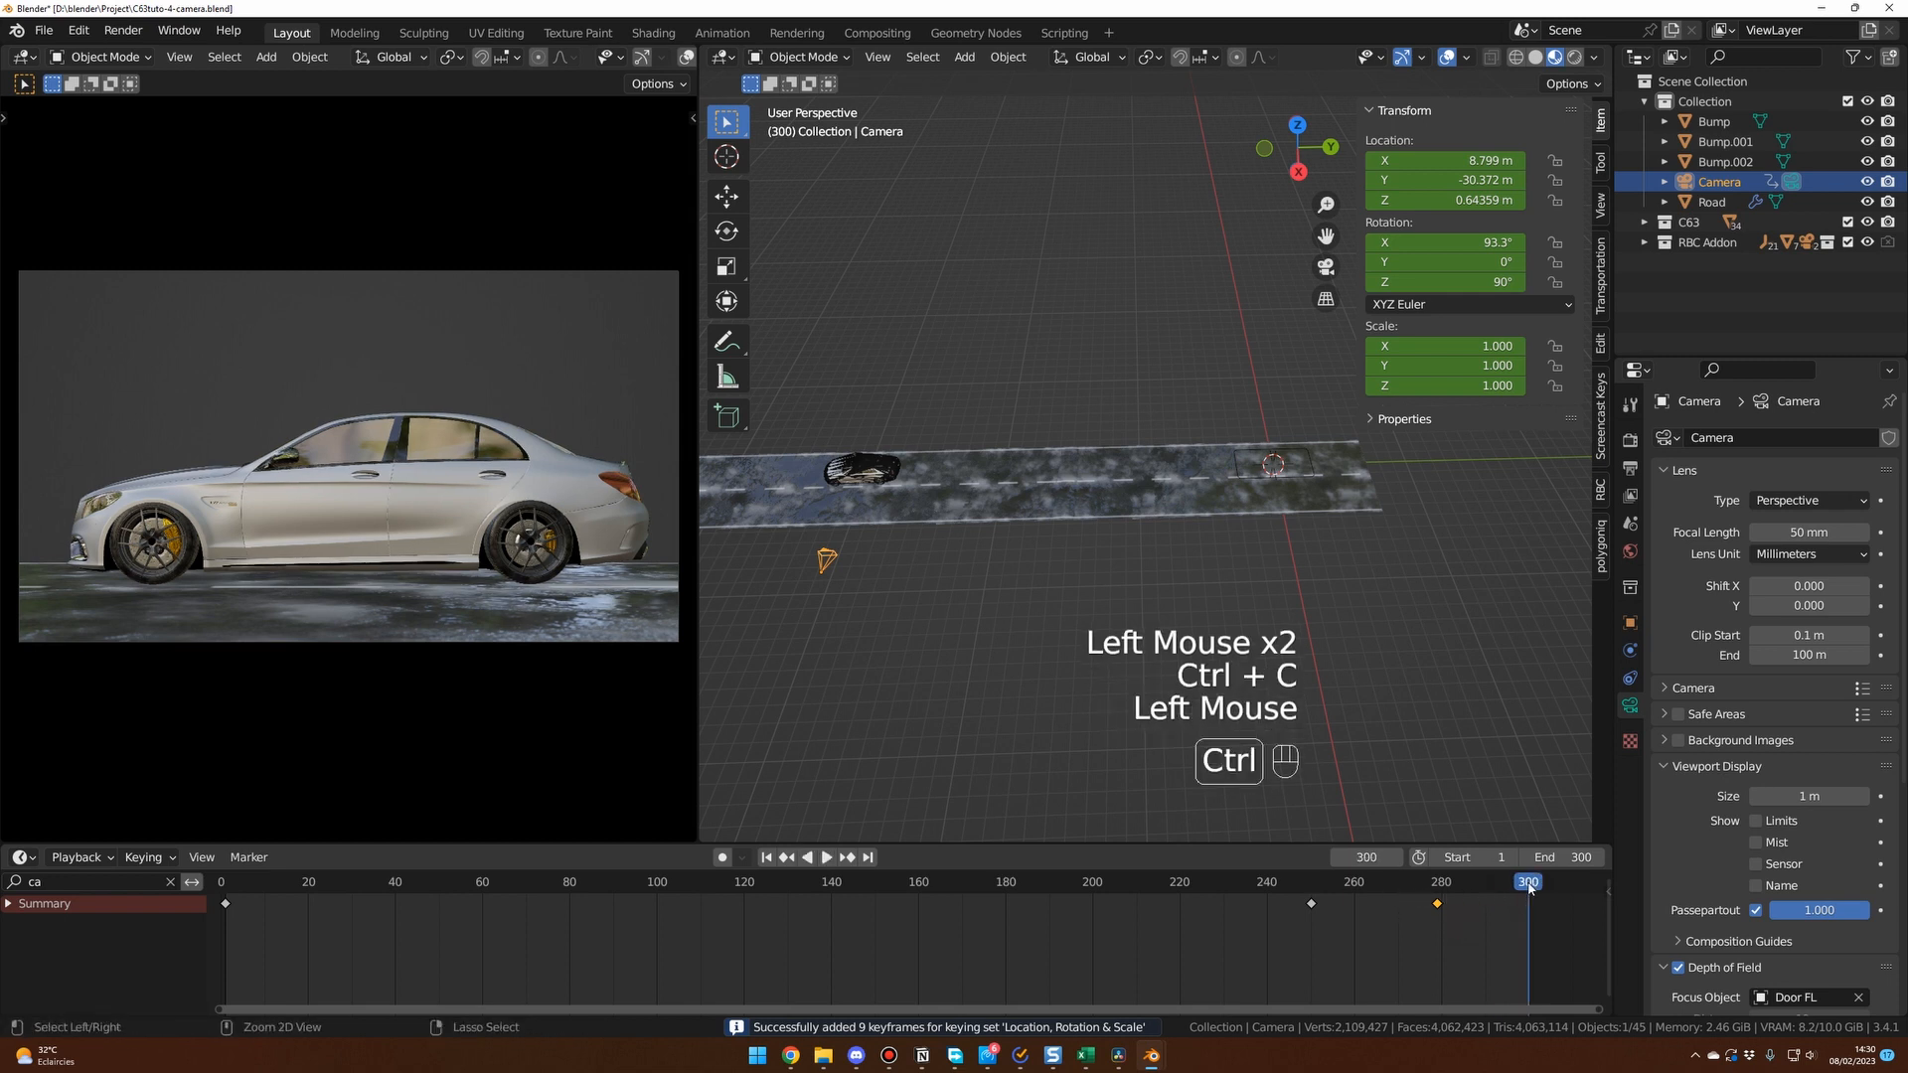
{"action": "key", "text": "ctrl+v"}
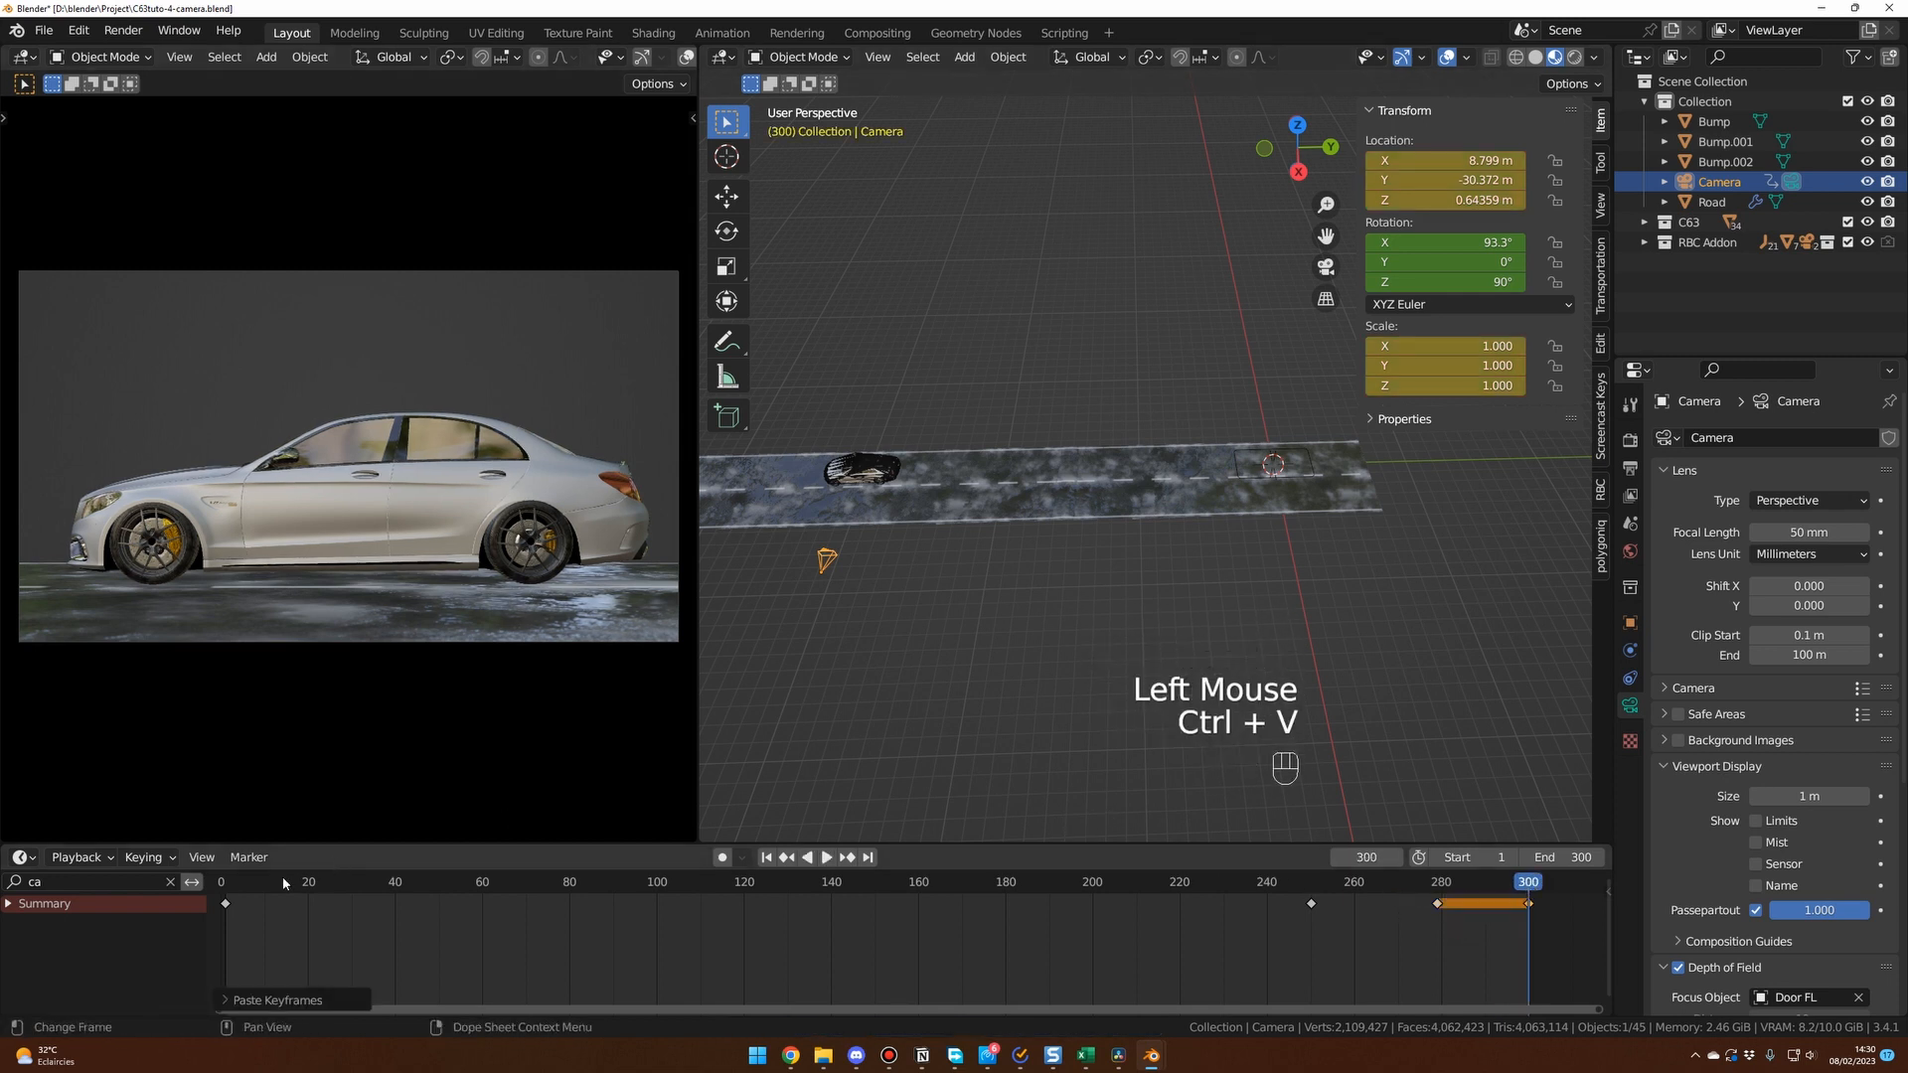
Set the interpolation of all the camera's keyframes to Linear and play the animation from frame 1 to check the tracking.
{"action": "left_click_drag", "start_coordinate": [248, 884], "coordinate": [333, 898]}
{"action": "left_click", "coordinate": [784, 921]}
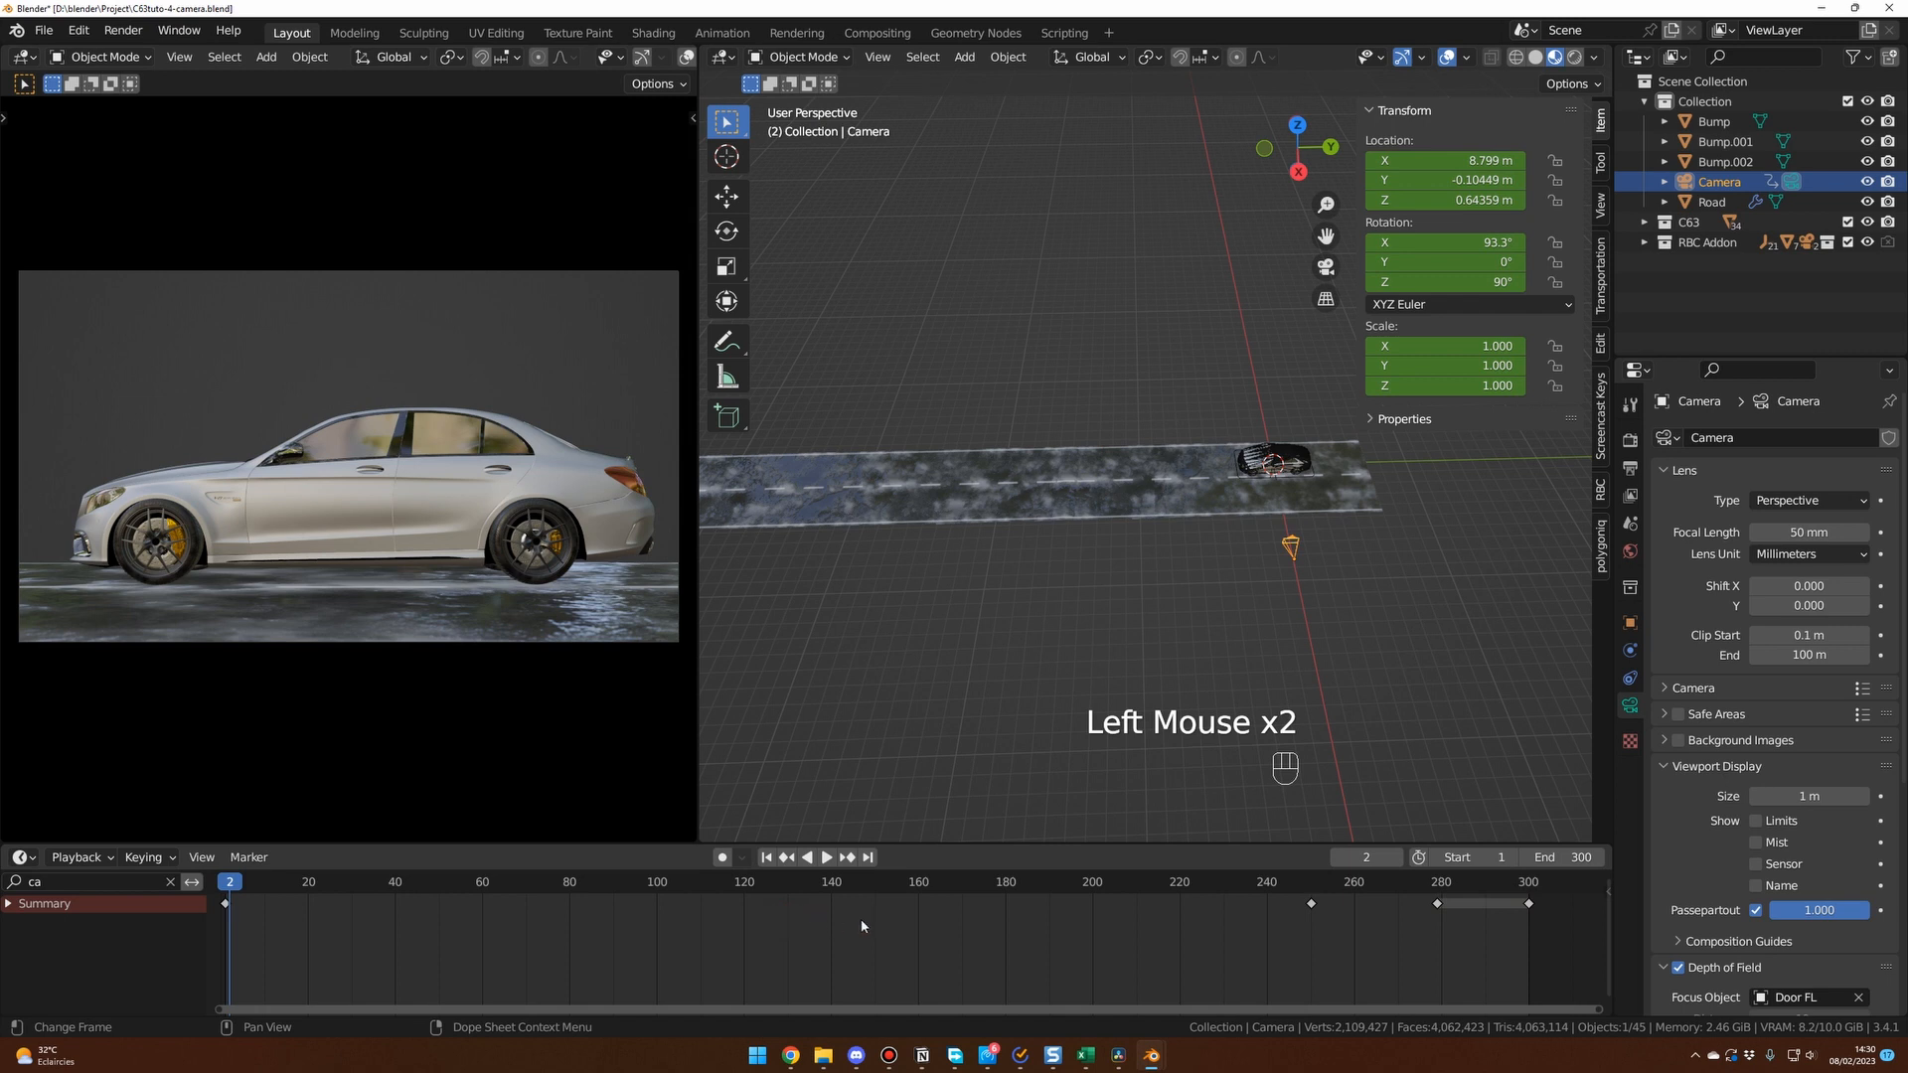
{"action": "key", "text": "a"}
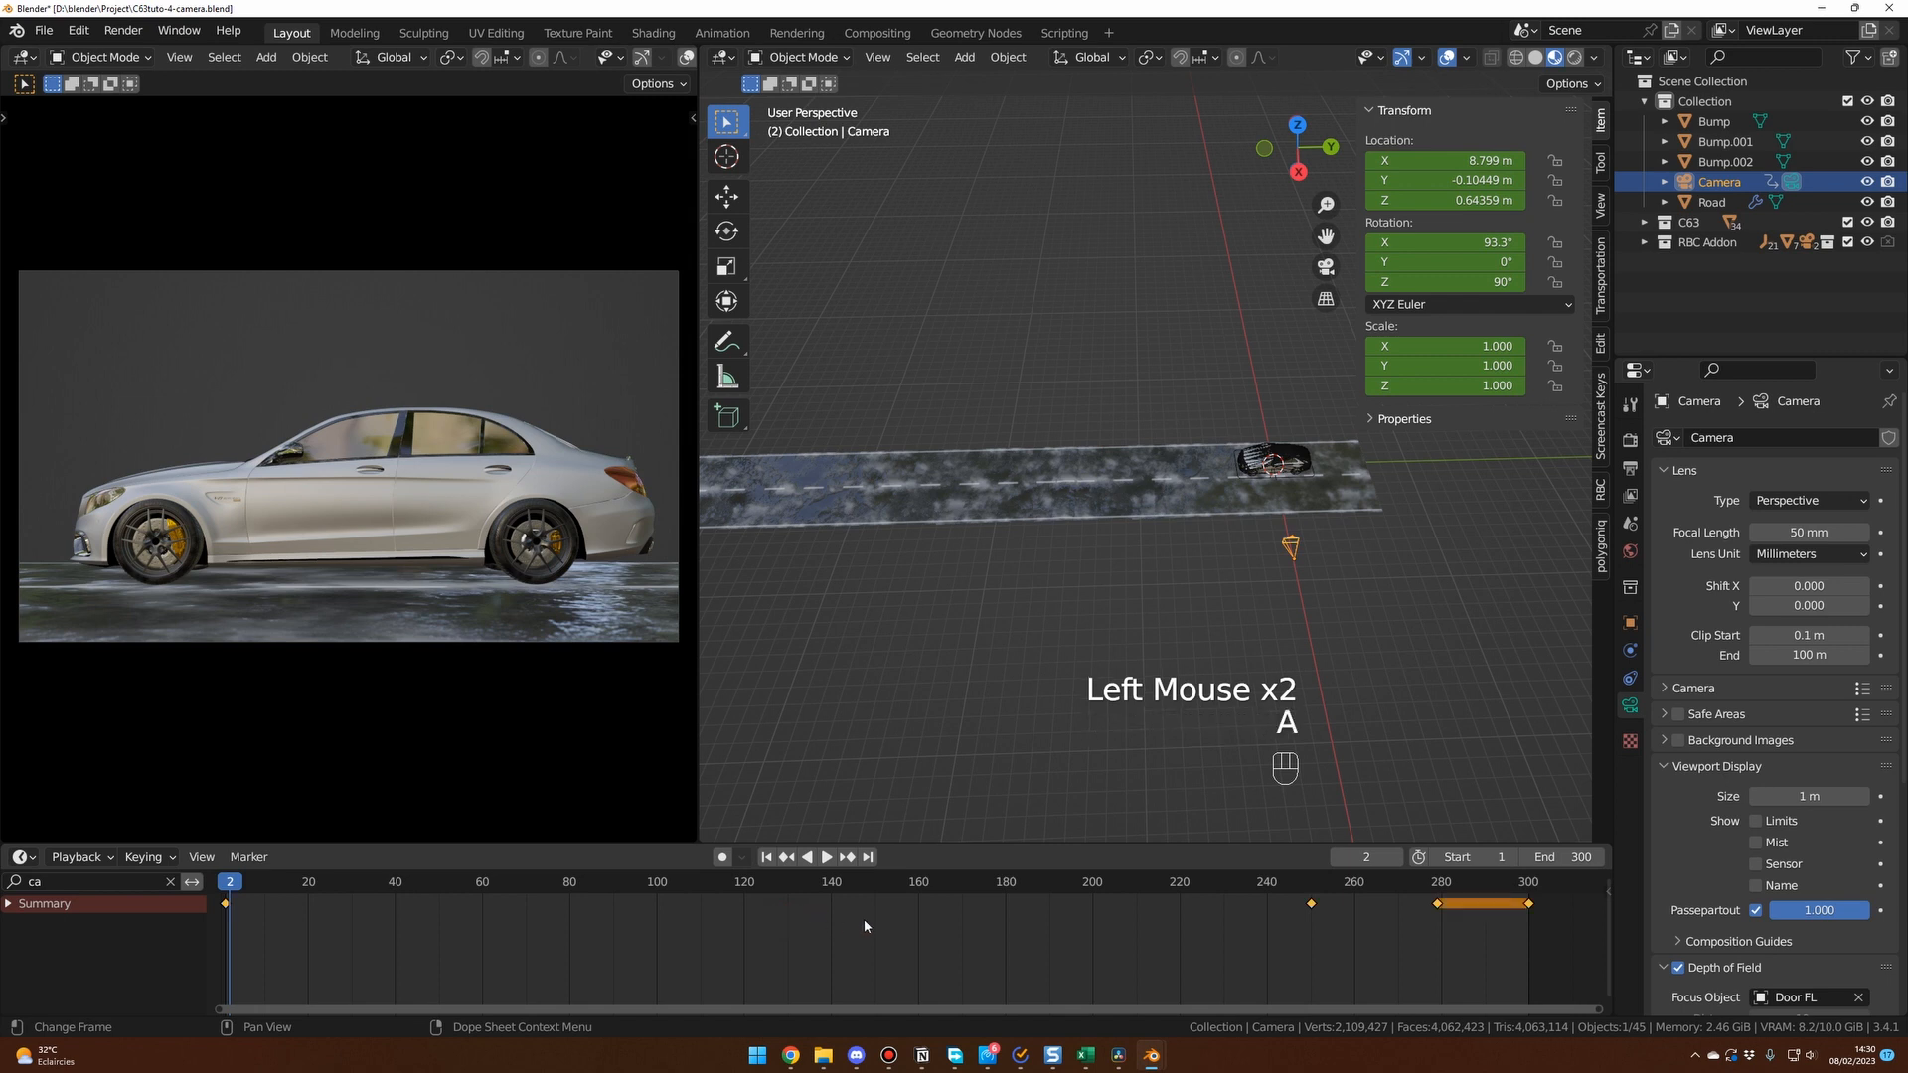
{"action": "right_click", "coordinate": [865, 925]}
{"action": "mouse_move", "coordinate": [822, 880]}
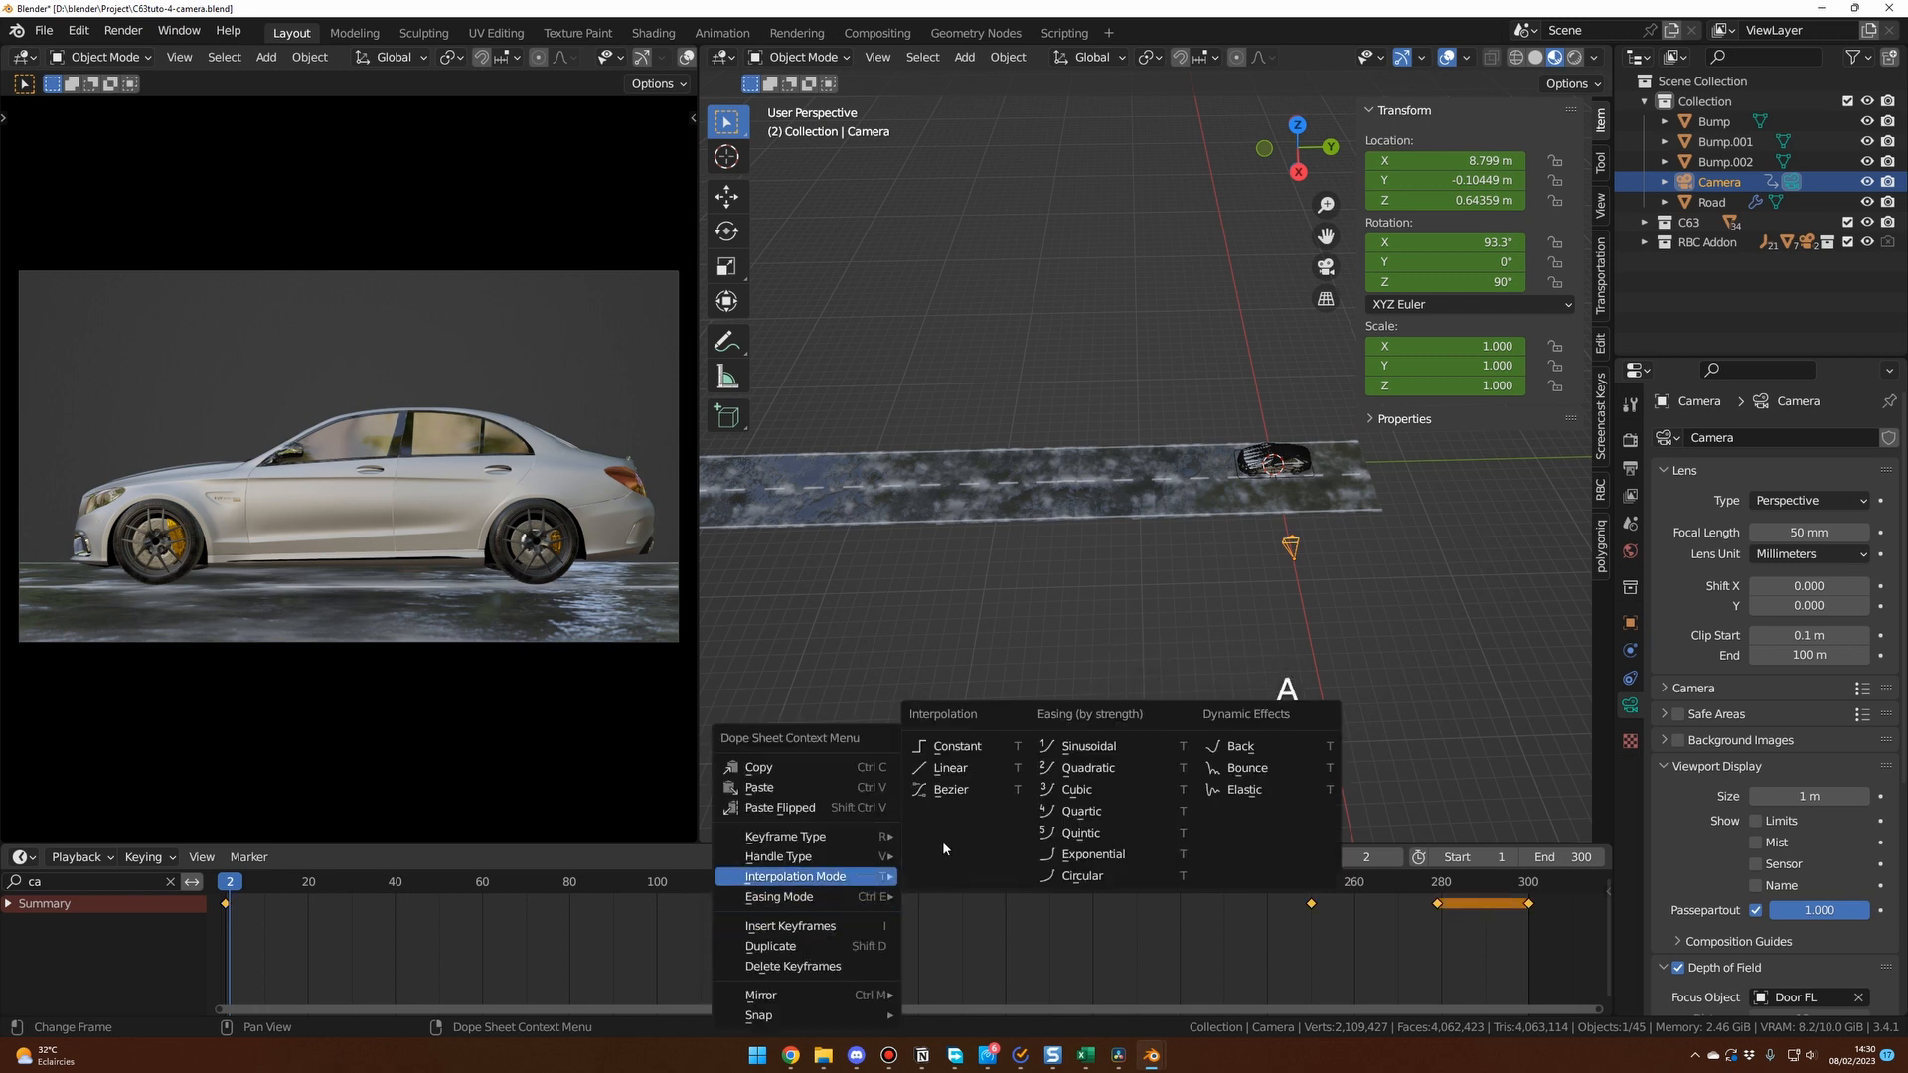
{"action": "left_click", "coordinate": [956, 769]}
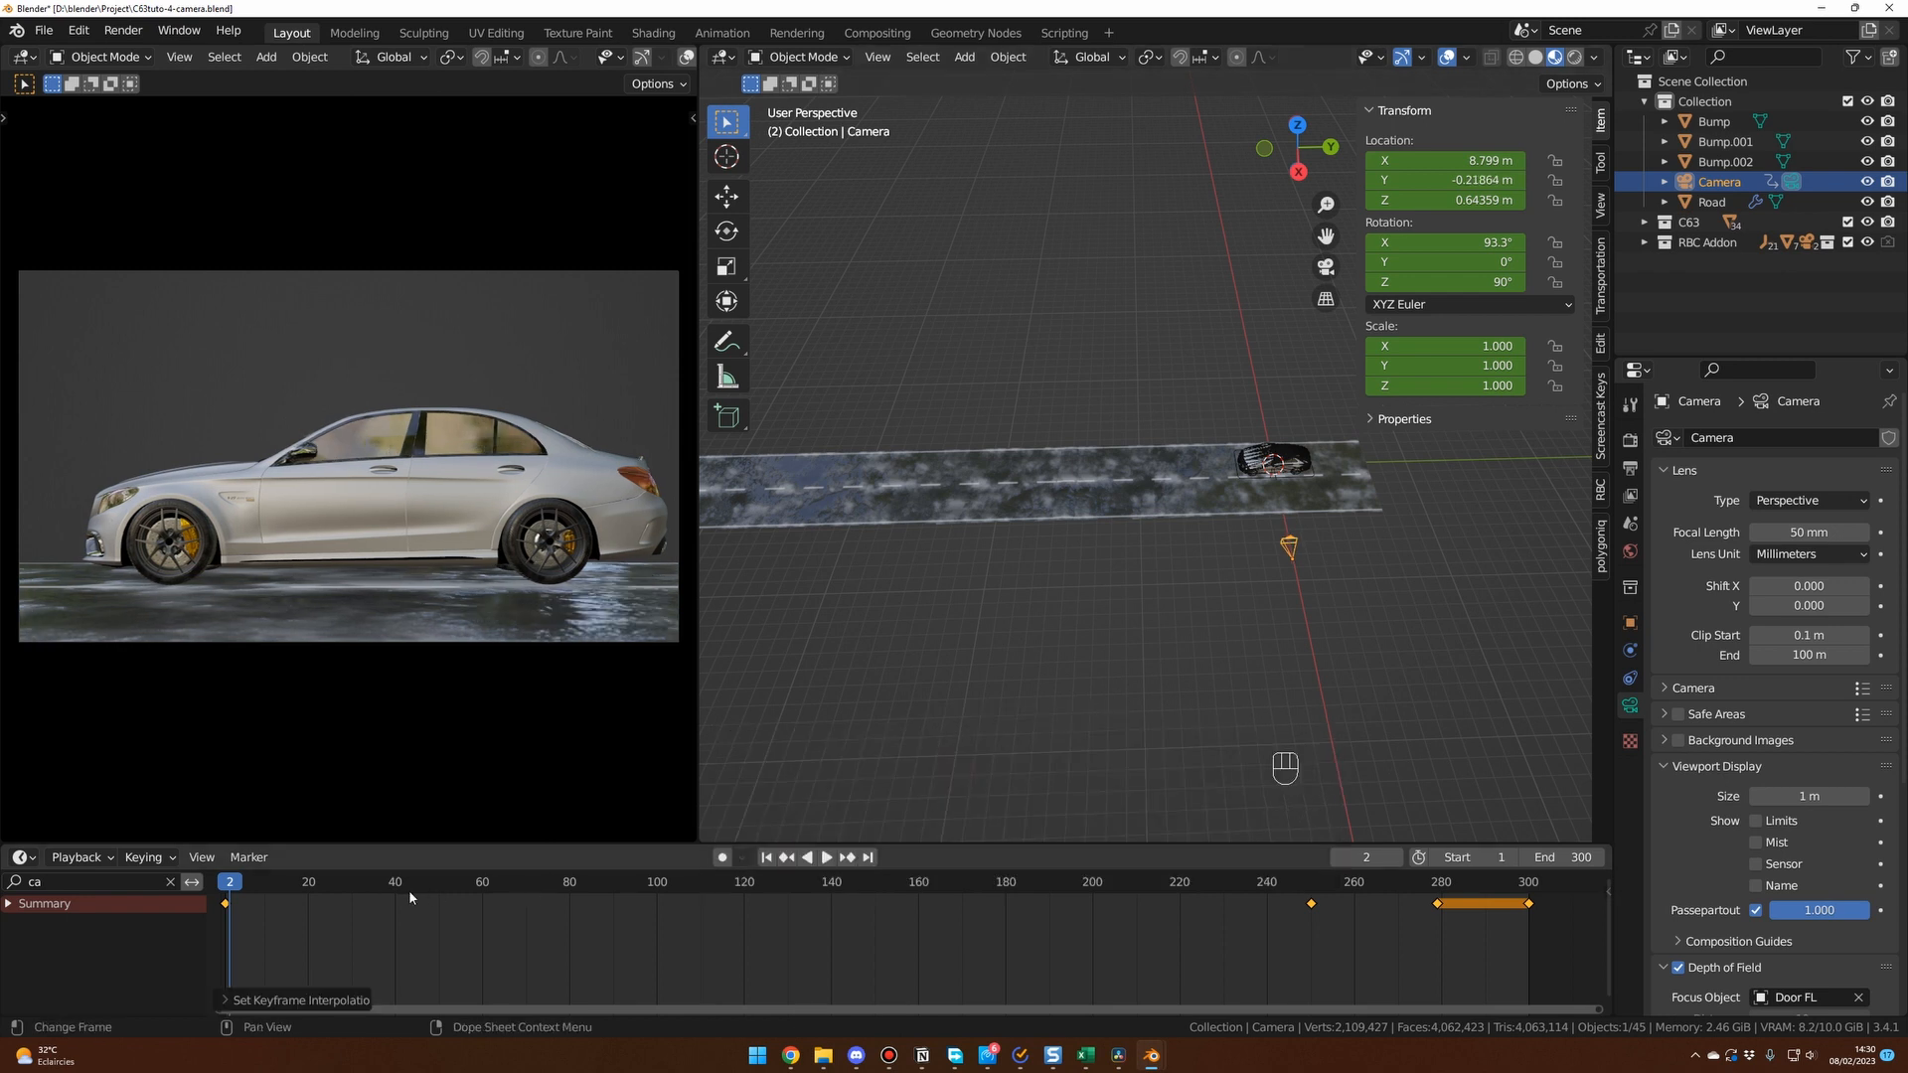
{"action": "left_click_drag", "start_coordinate": [231, 888], "coordinate": [225, 886]}
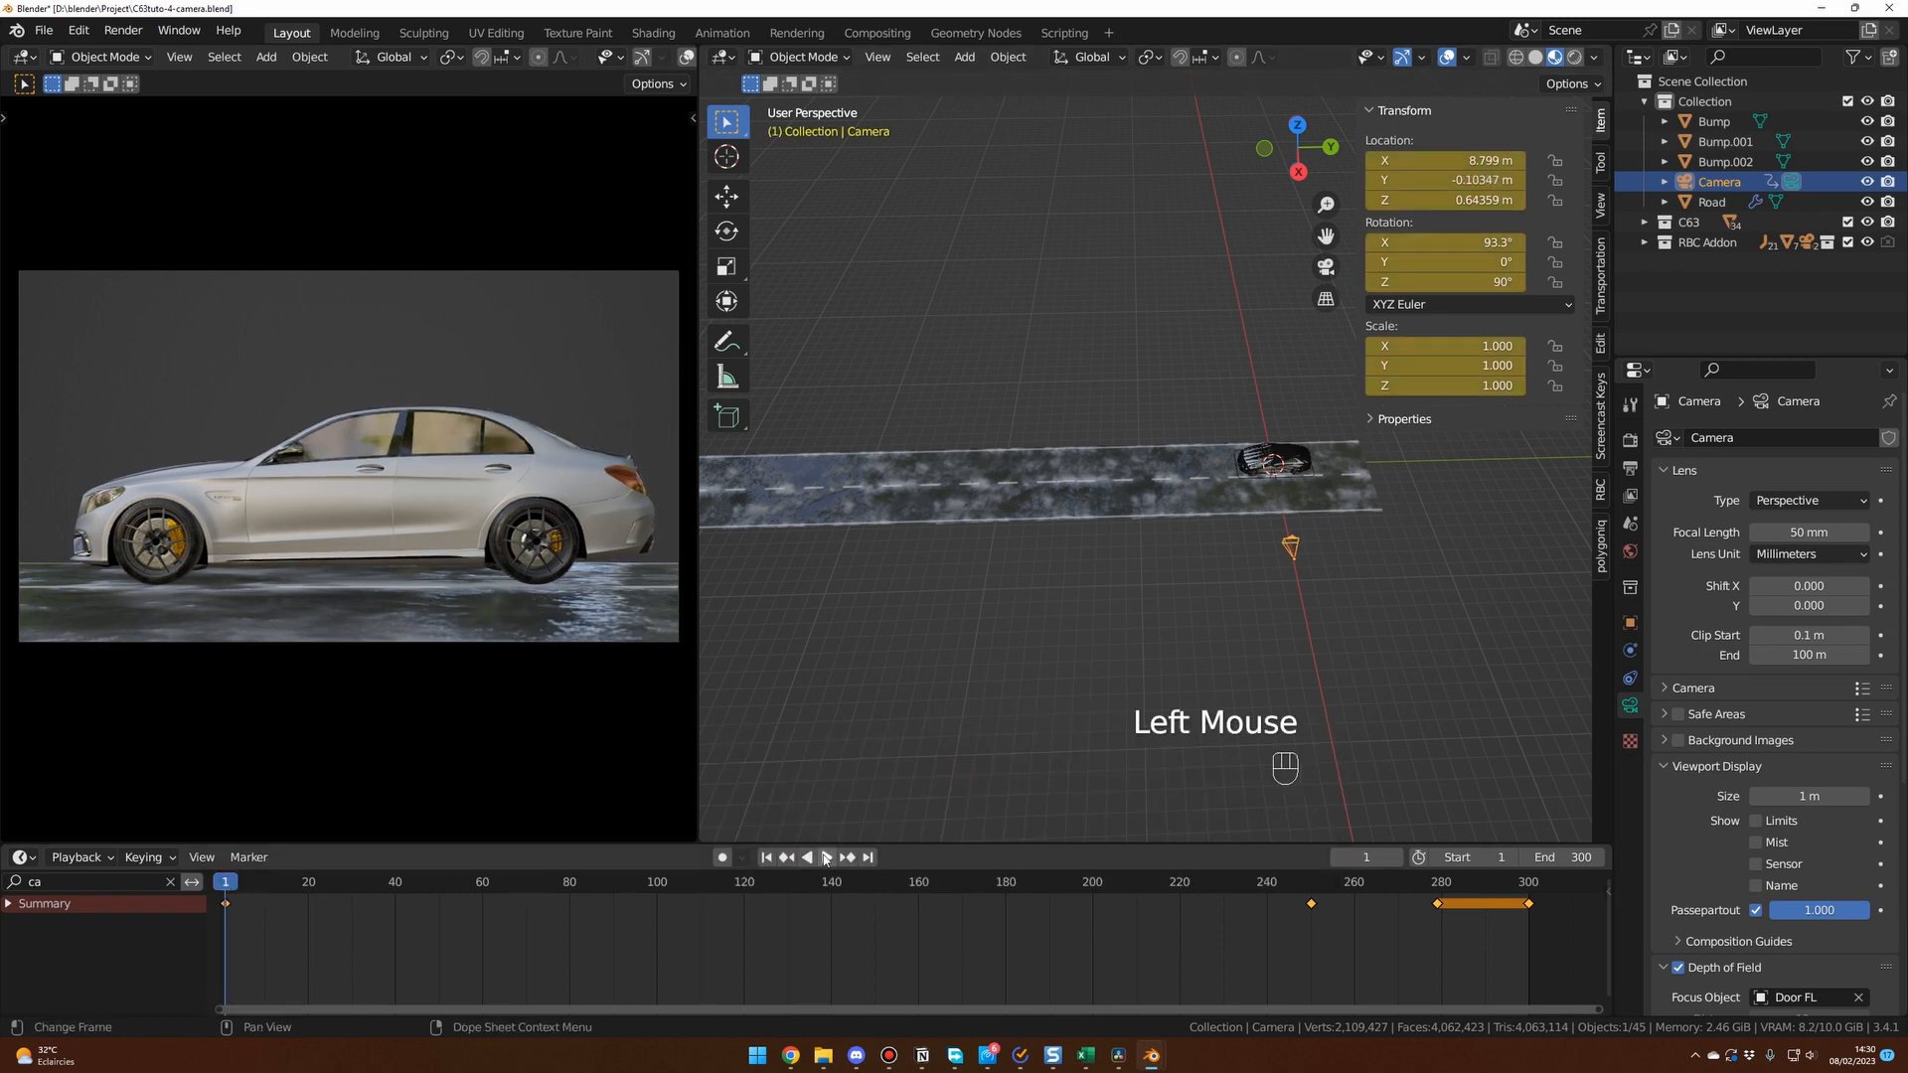
{"action": "left_click", "coordinate": [824, 858]}
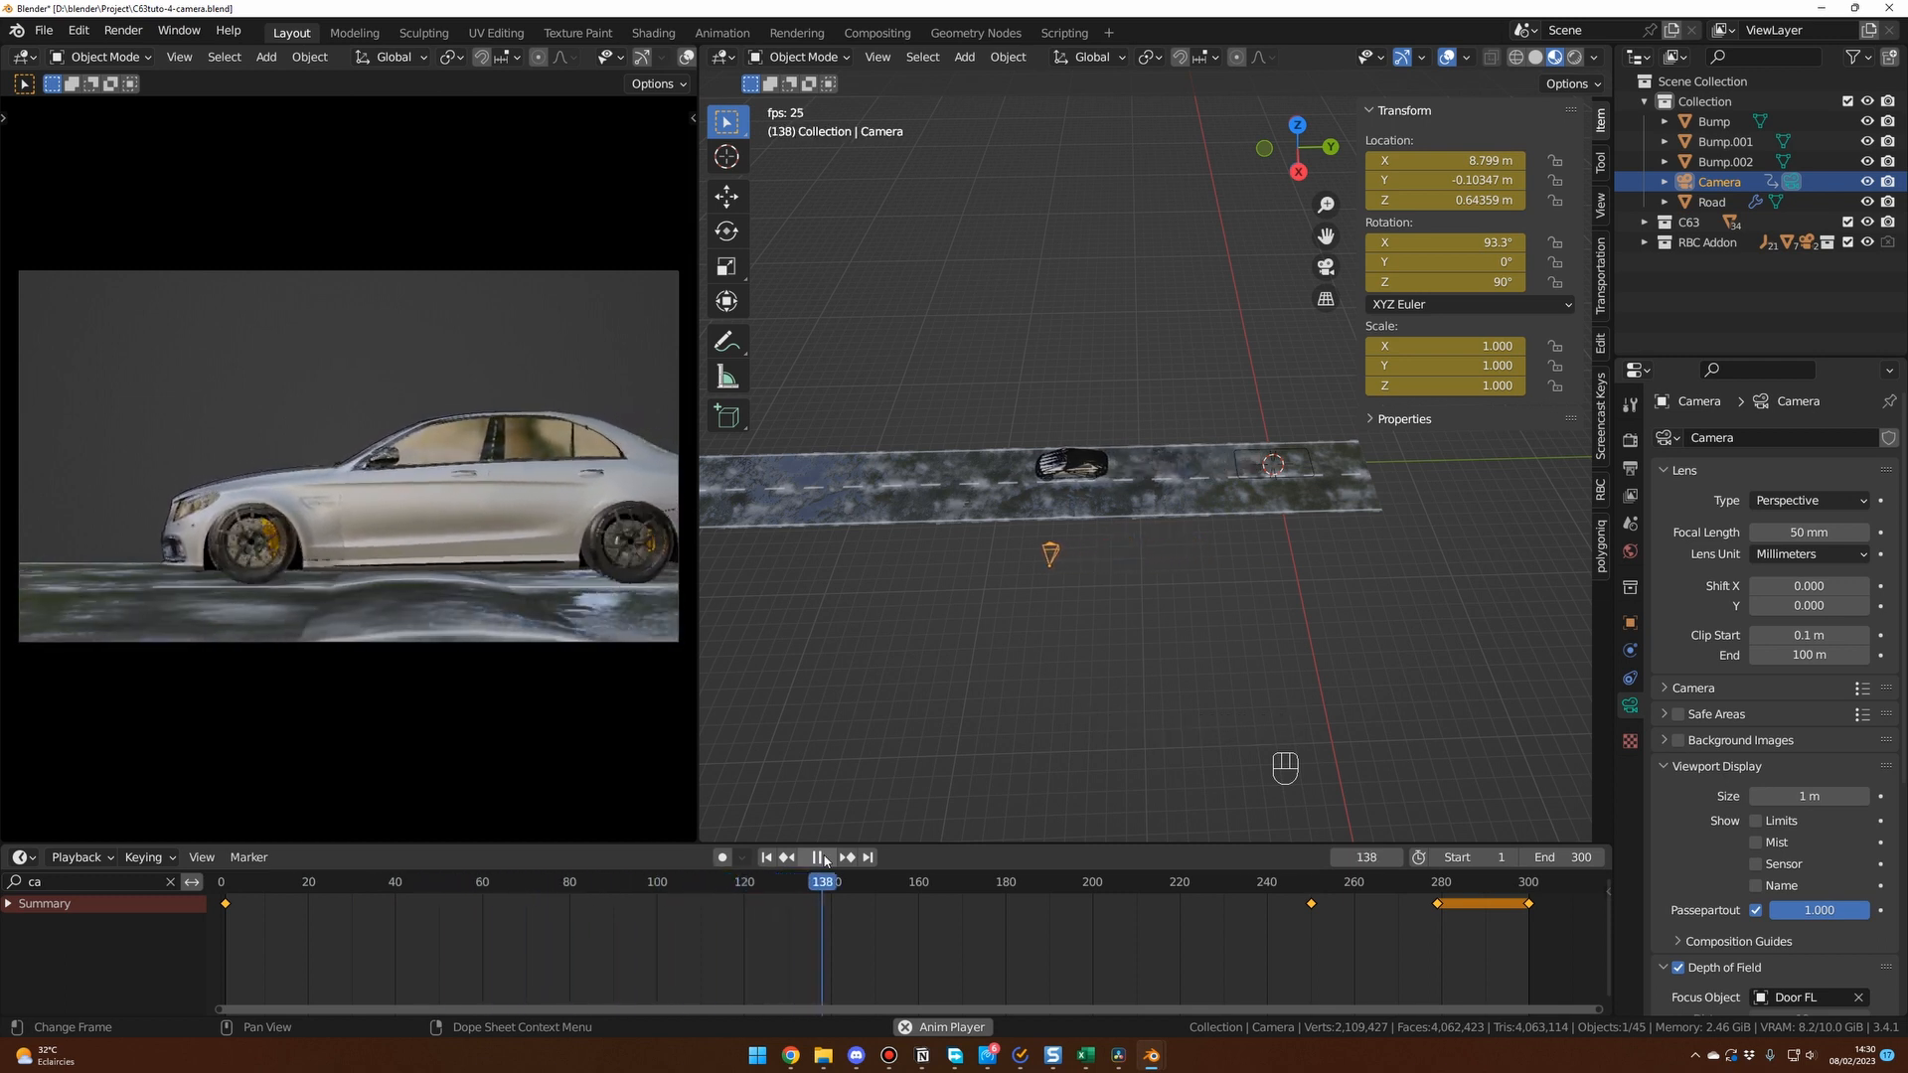
{"action": "key", "text": "space"}
{"action": "left_click", "coordinate": [227, 885]}
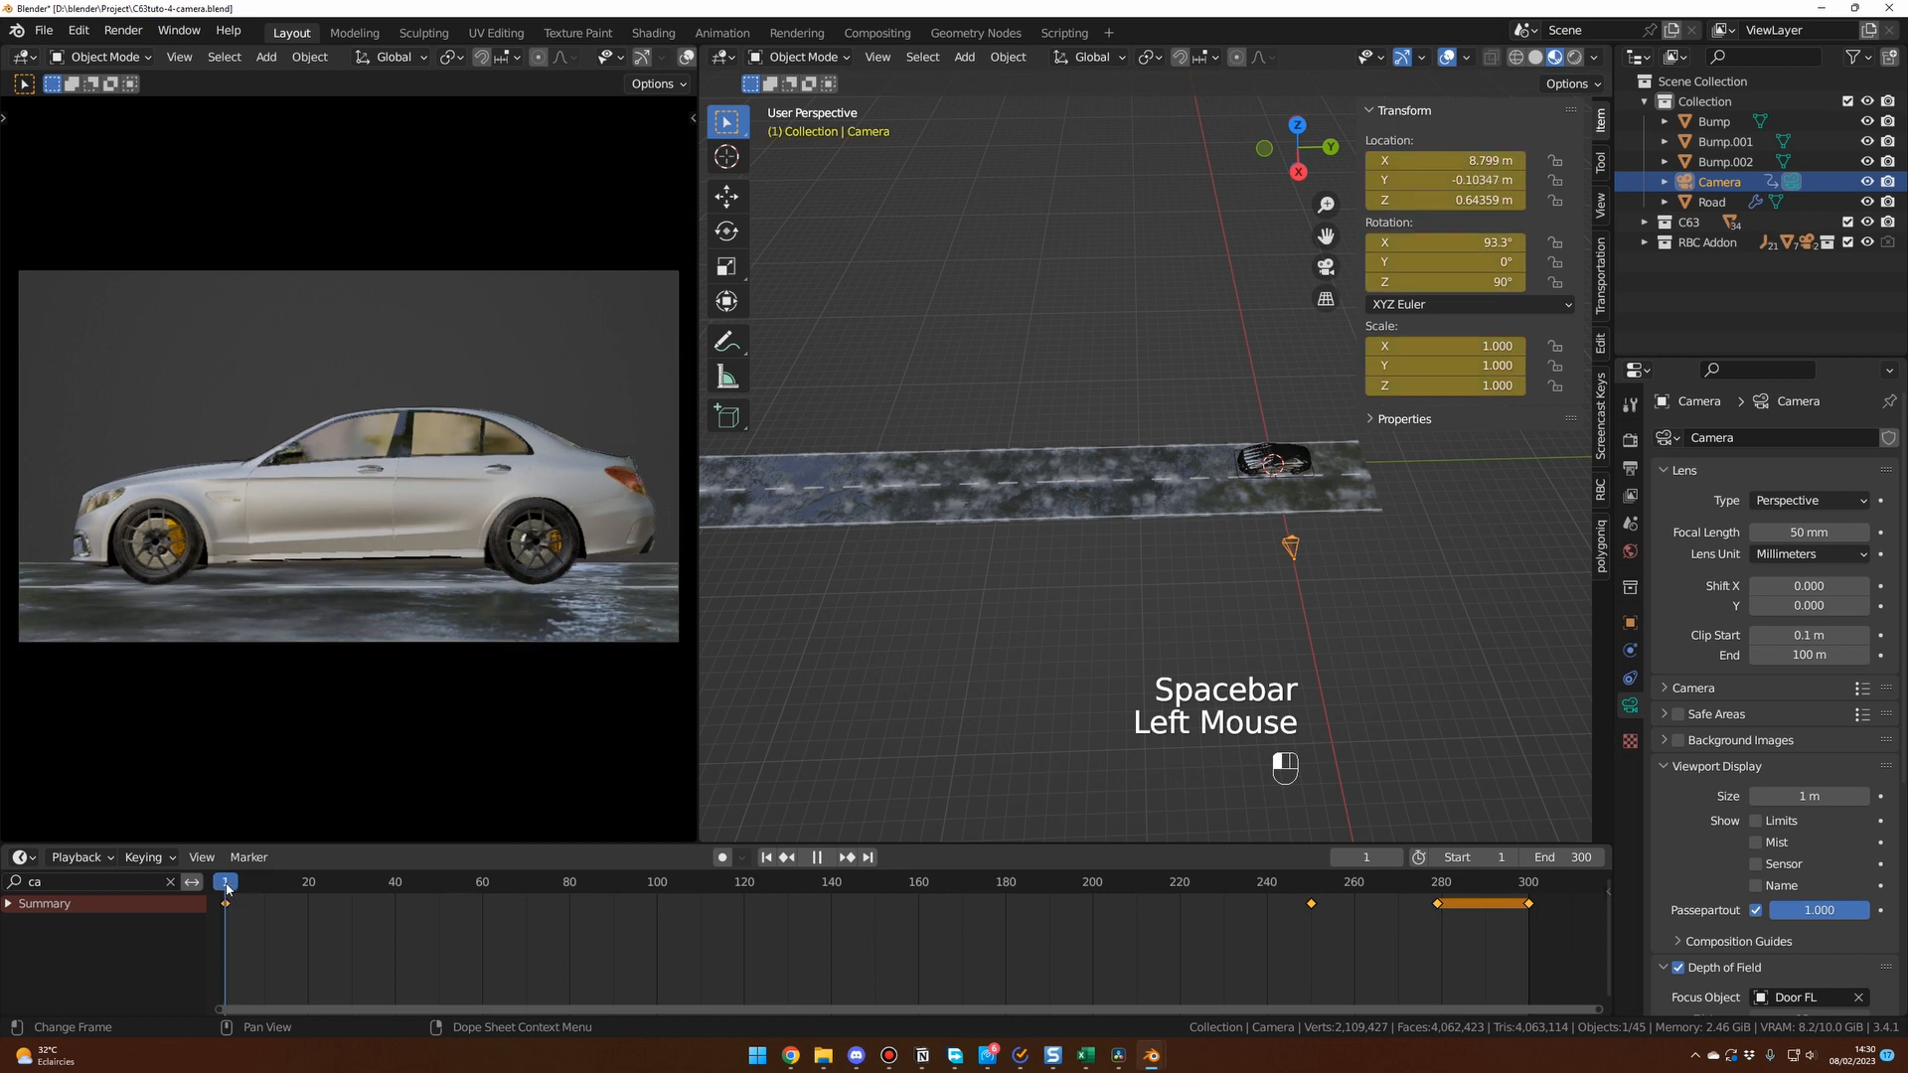
Copy the camera's frame 1 keyframes to frame 10 and play the animation from the start to check it.
{"action": "left_click_drag", "start_coordinate": [234, 888], "coordinate": [266, 888]}
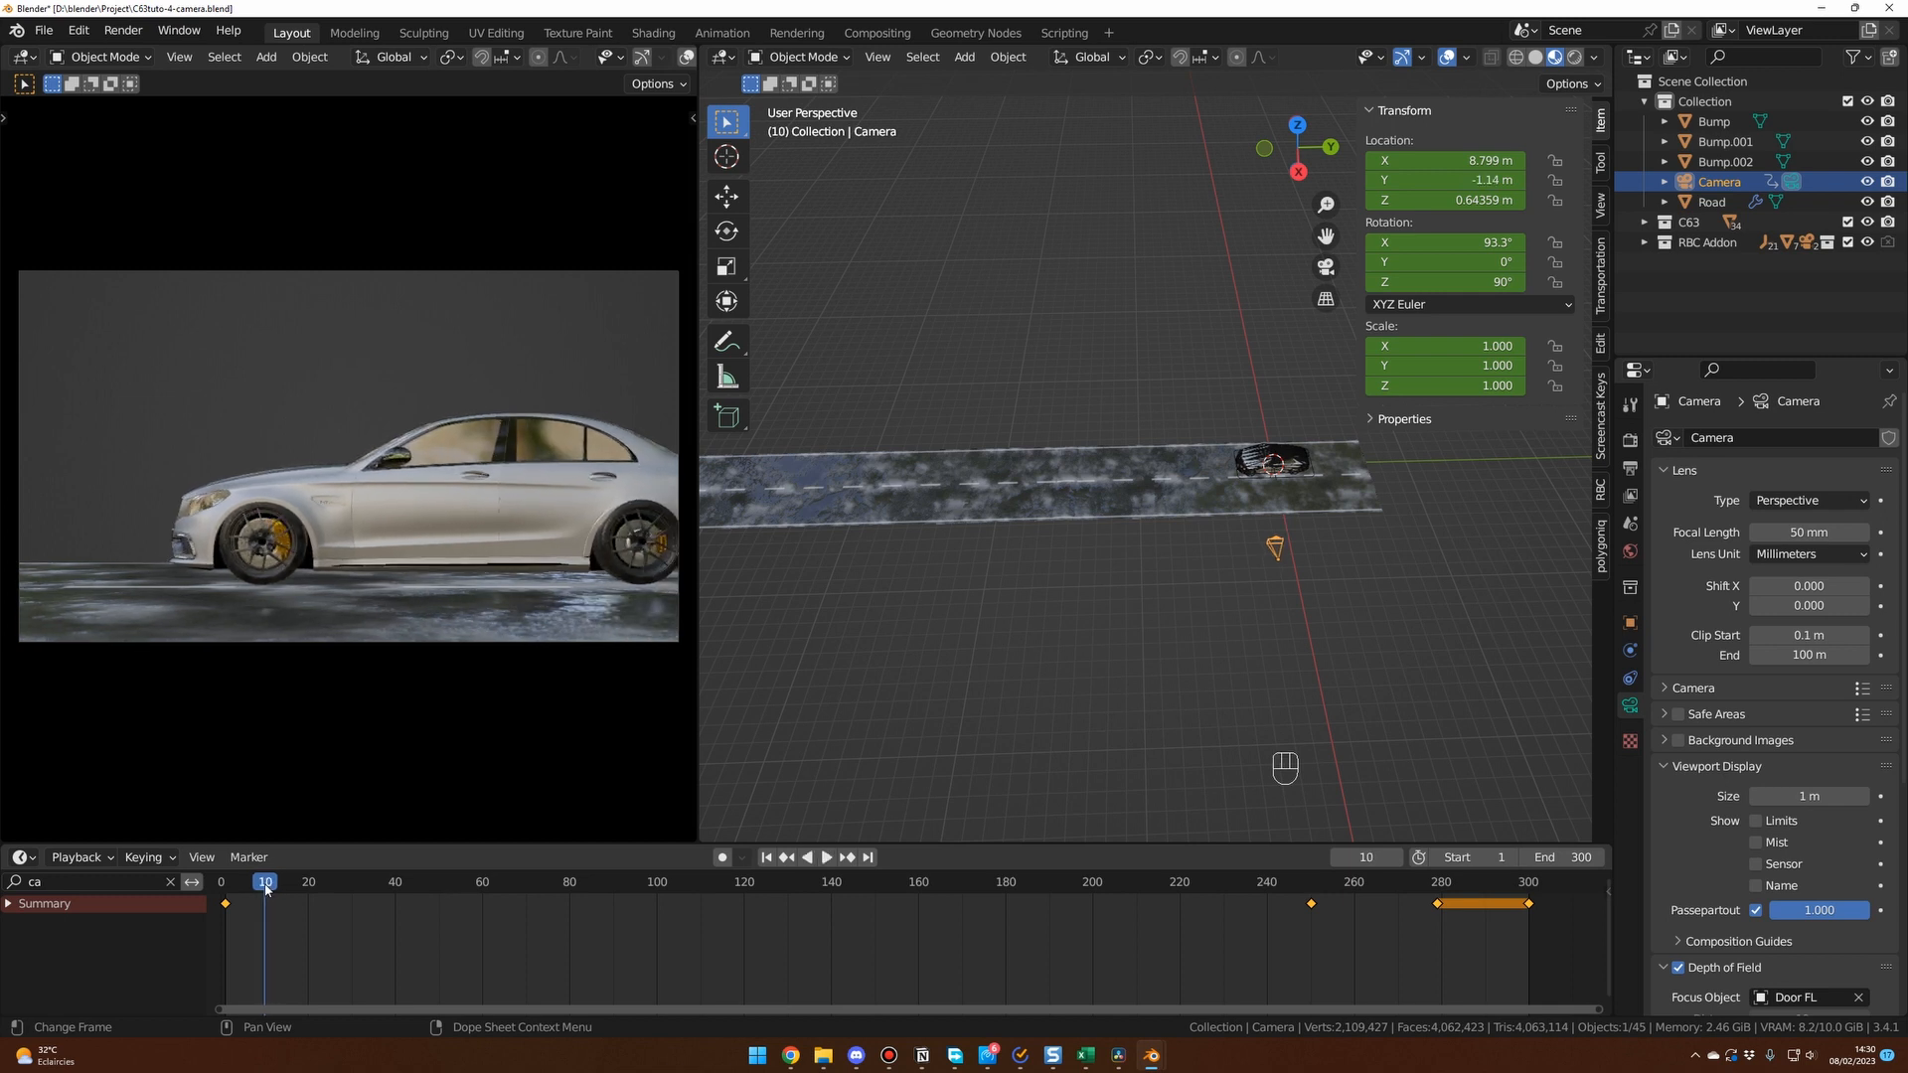
{"action": "left_click", "coordinate": [227, 905]}
{"action": "key", "text": "ctrl+c"}
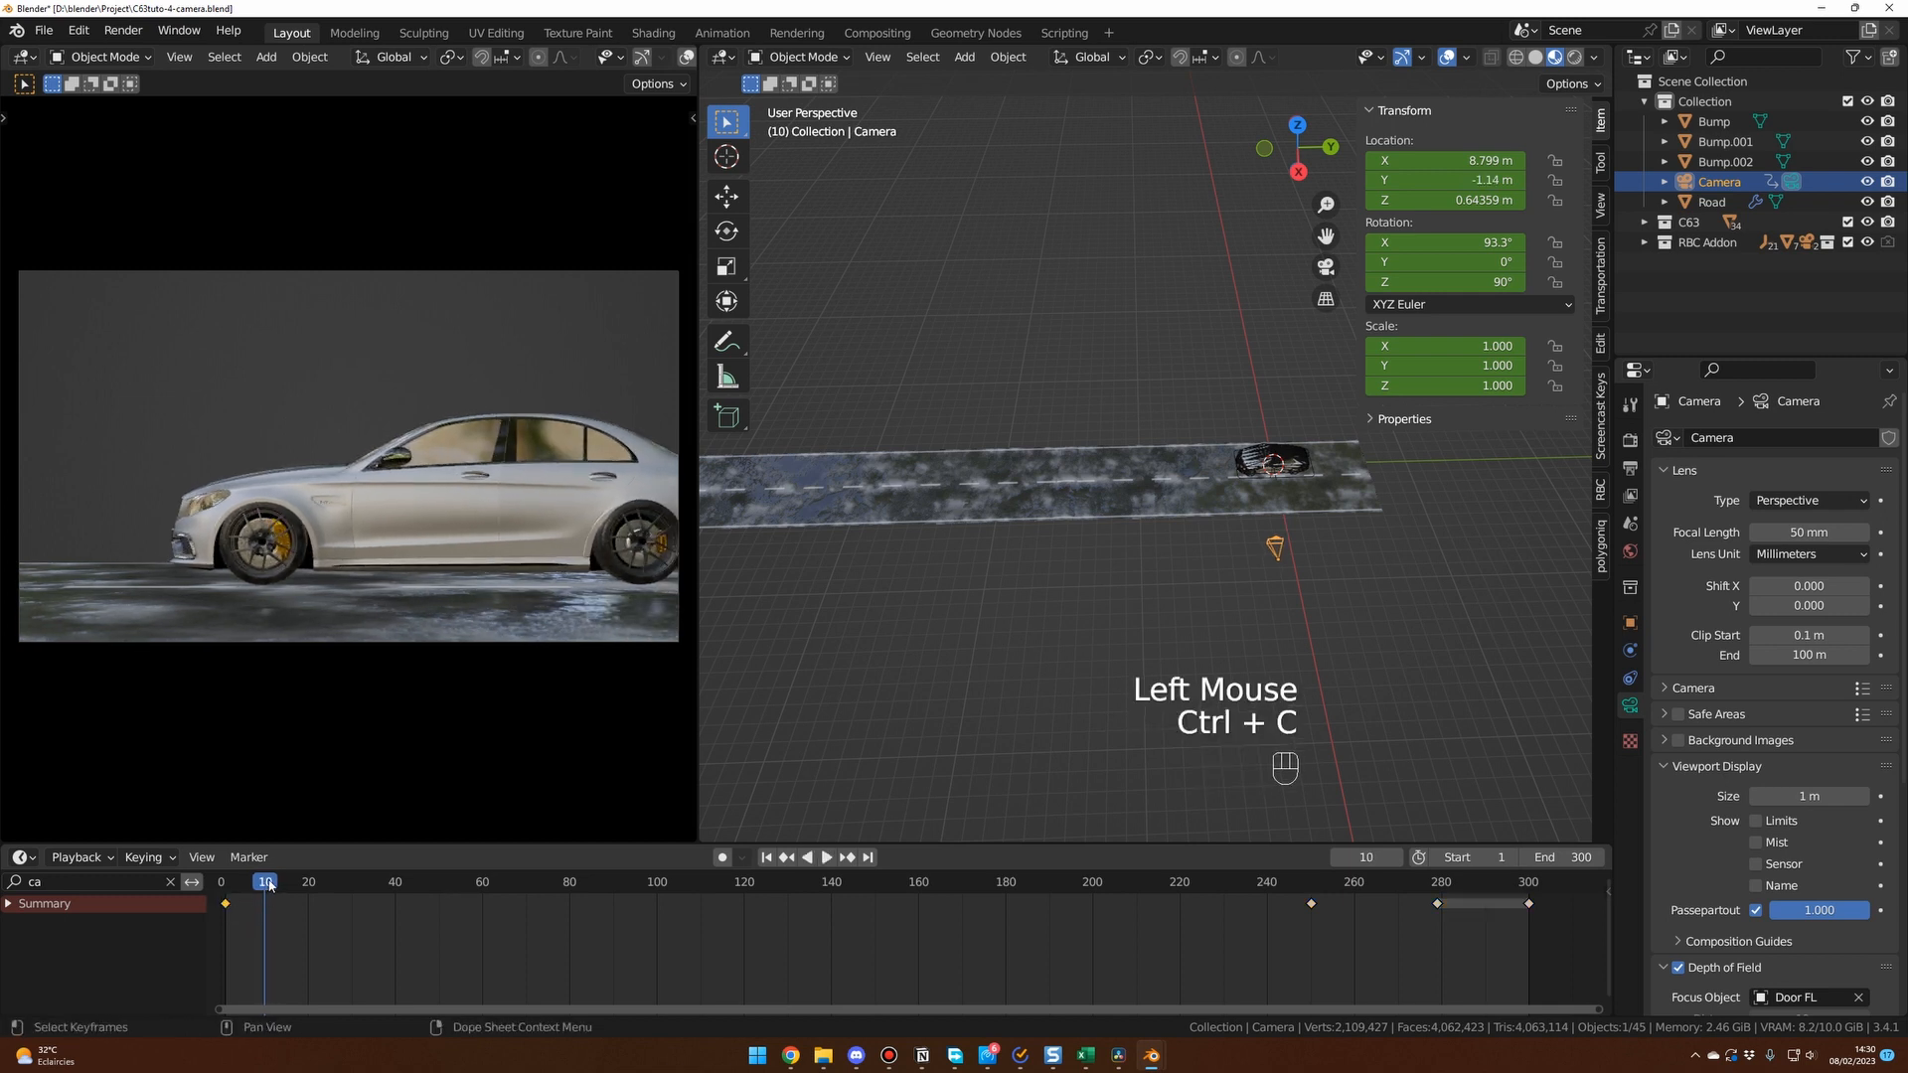
{"action": "left_click", "coordinate": [264, 890]}
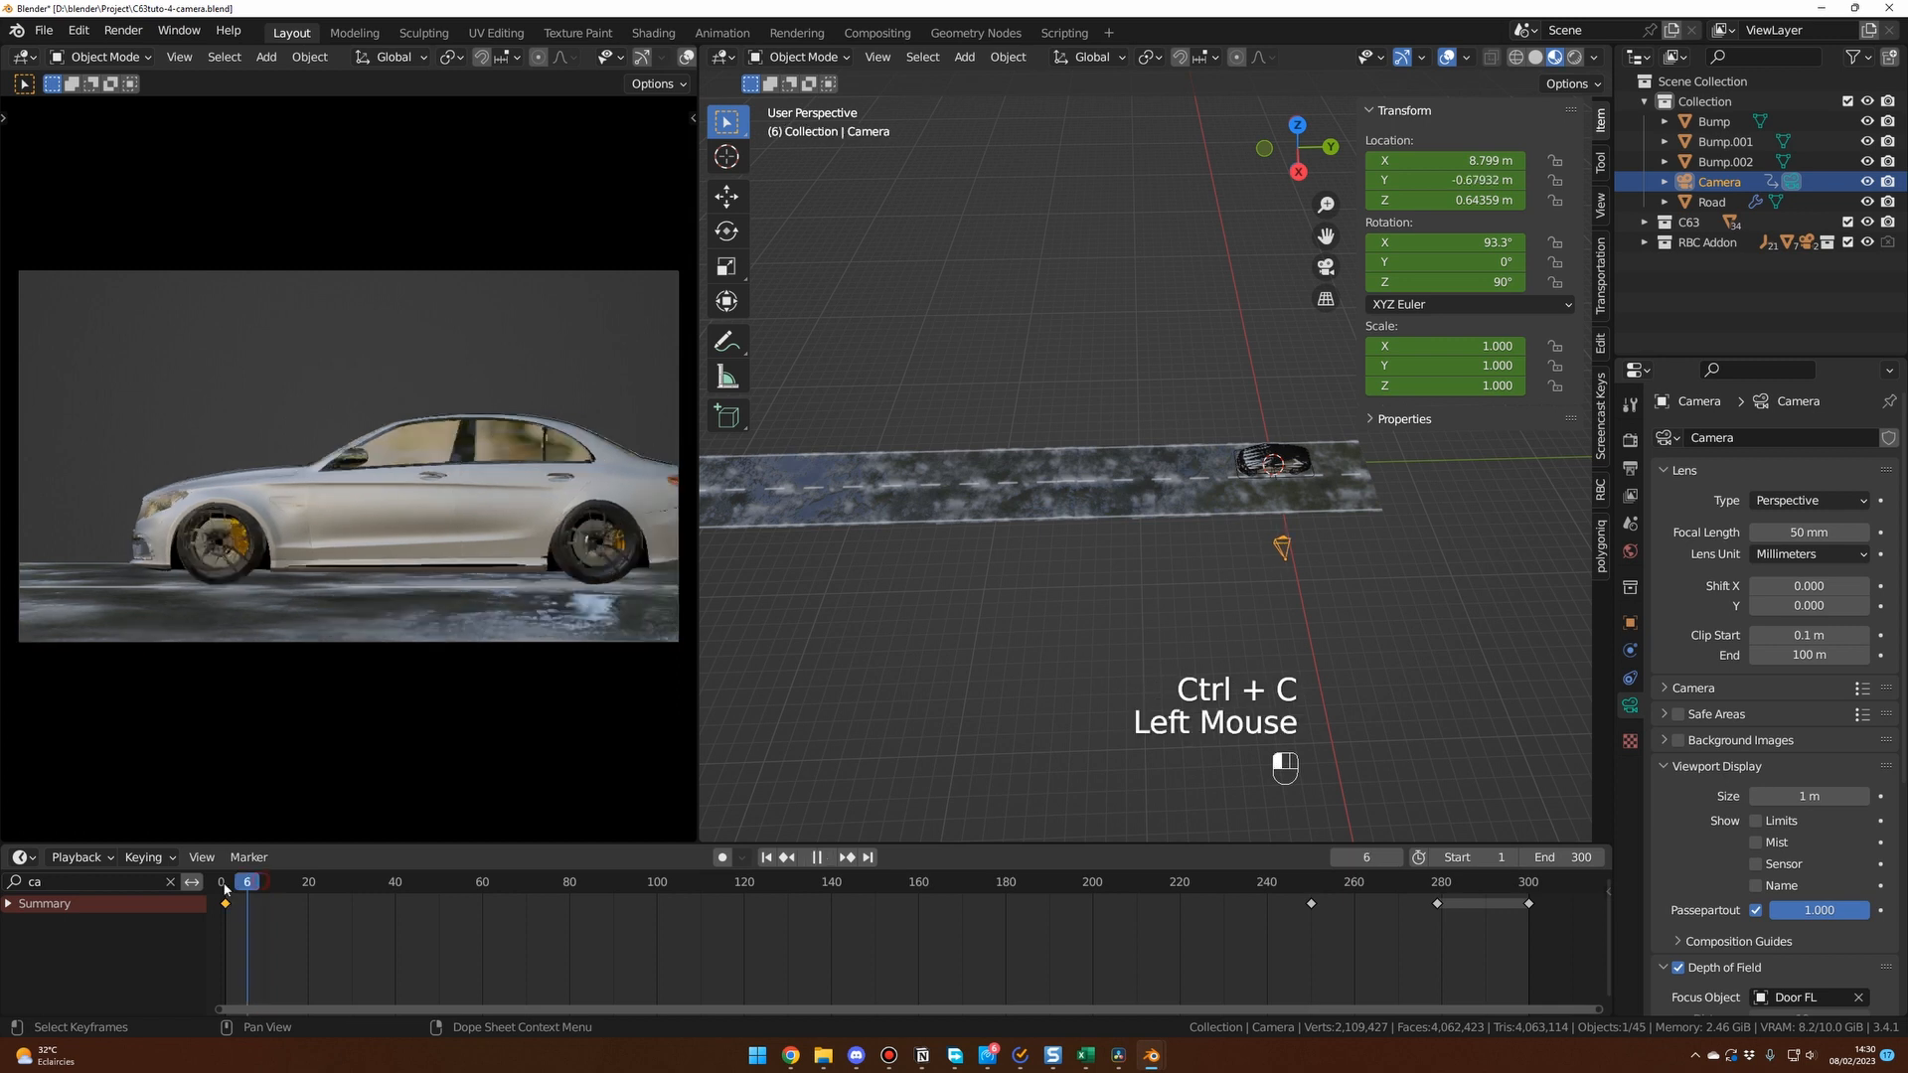
{"action": "key", "text": "ctrl+v"}
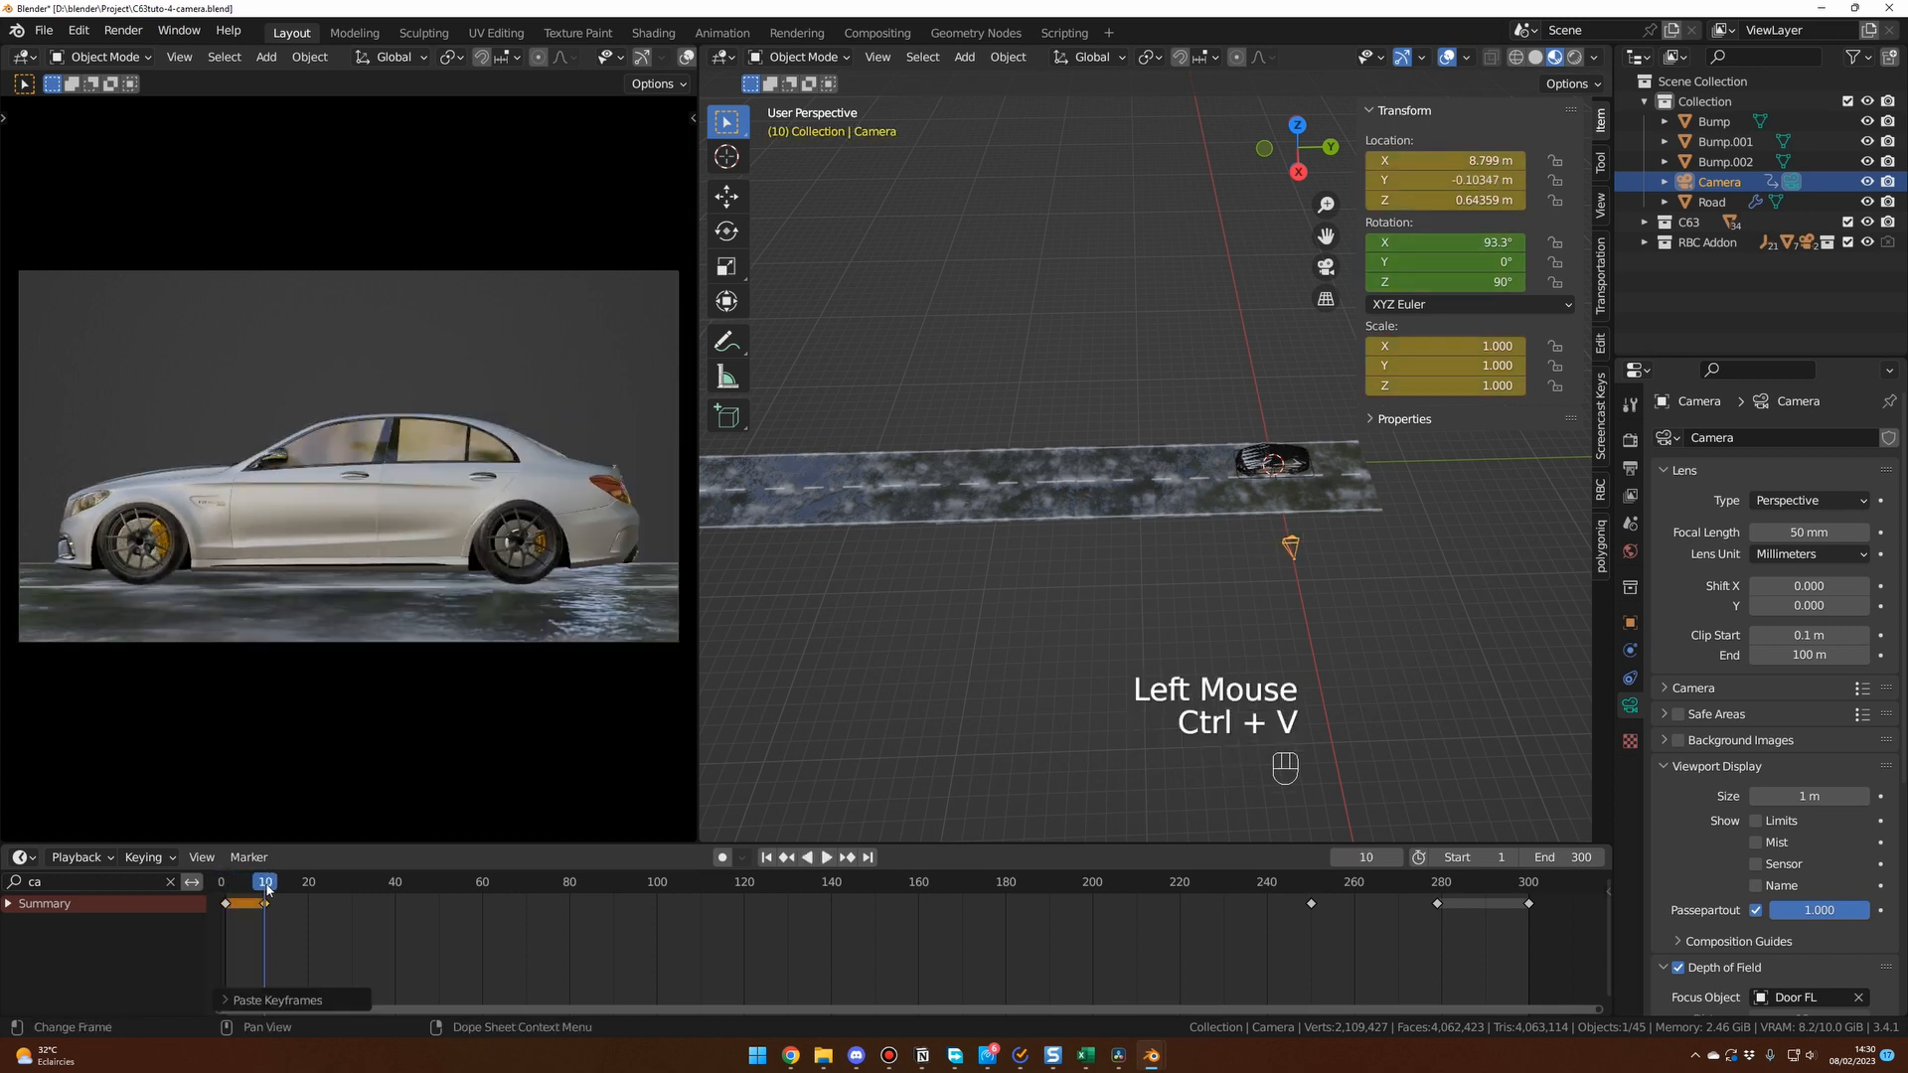
{"action": "left_click_drag", "start_coordinate": [266, 887], "coordinate": [225, 889]}
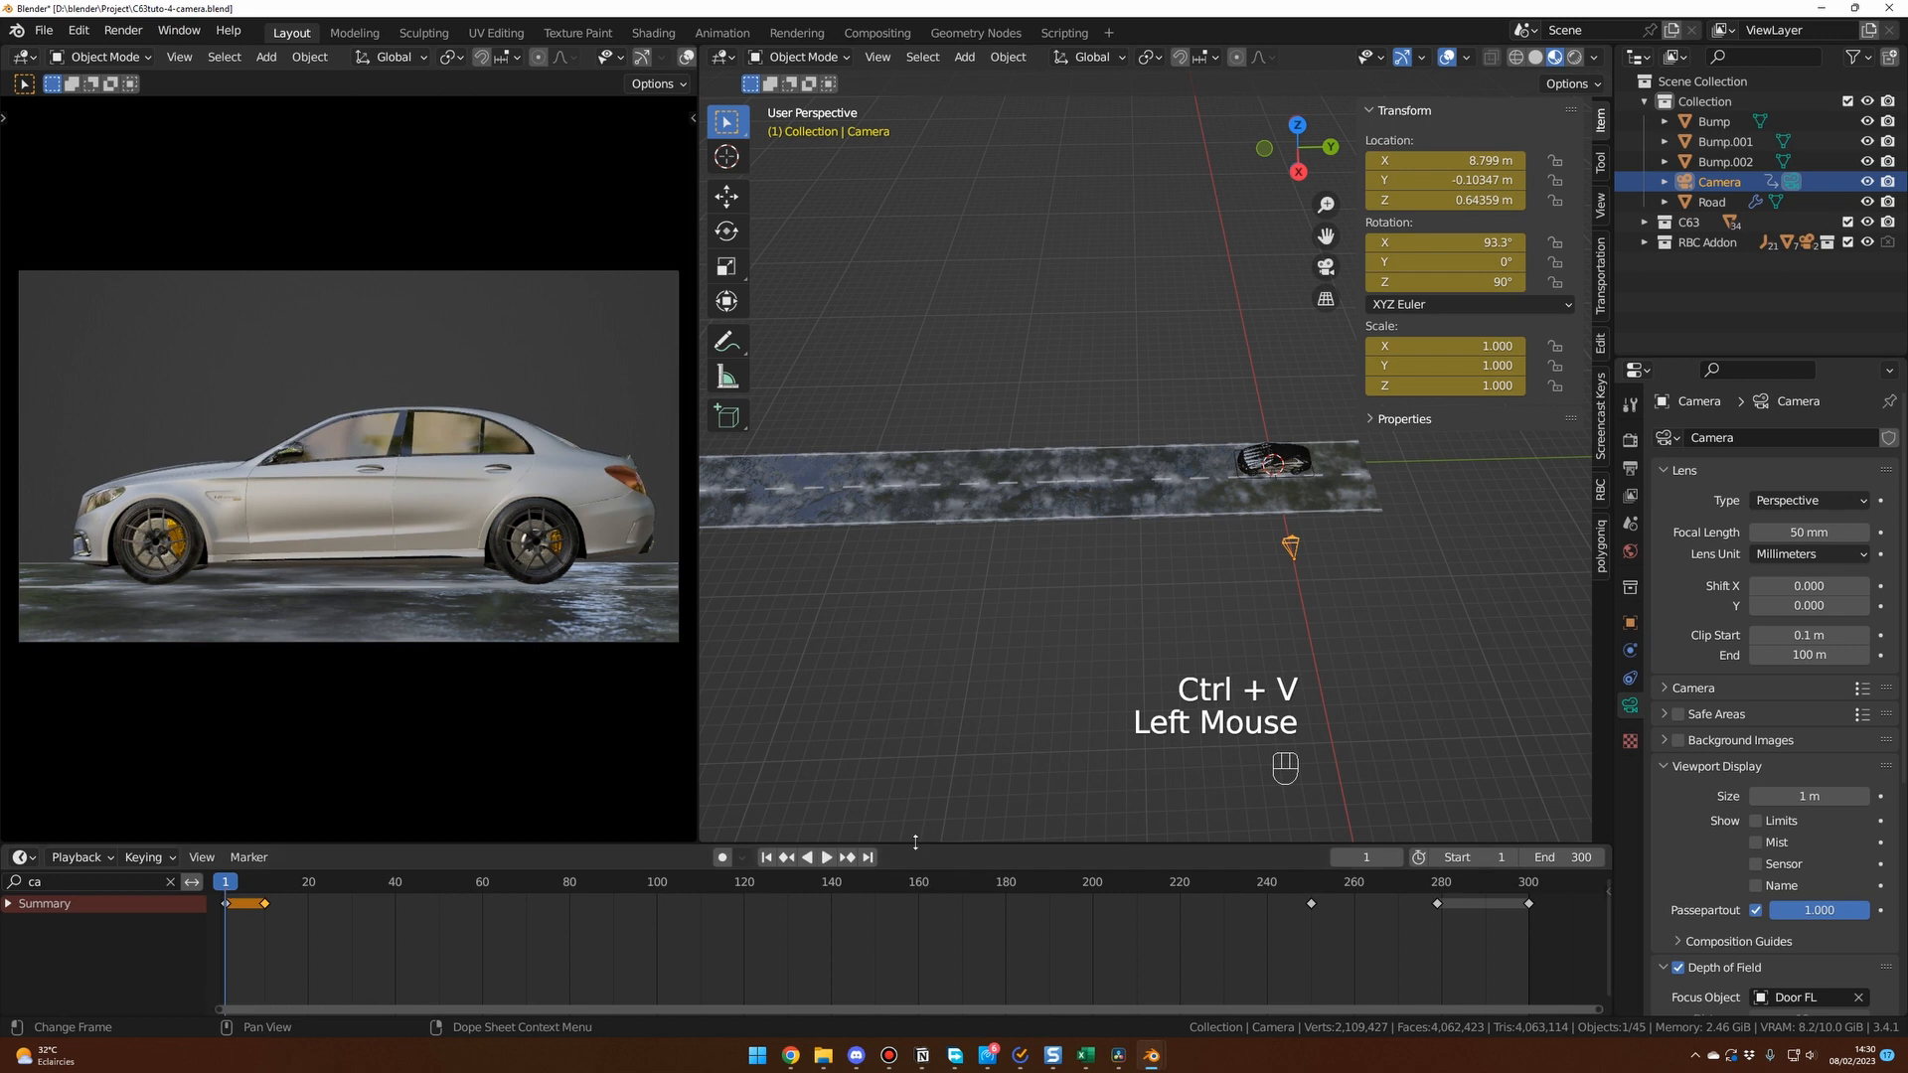
{"action": "left_click", "coordinate": [767, 859]}
{"action": "left_click", "coordinate": [828, 861]}
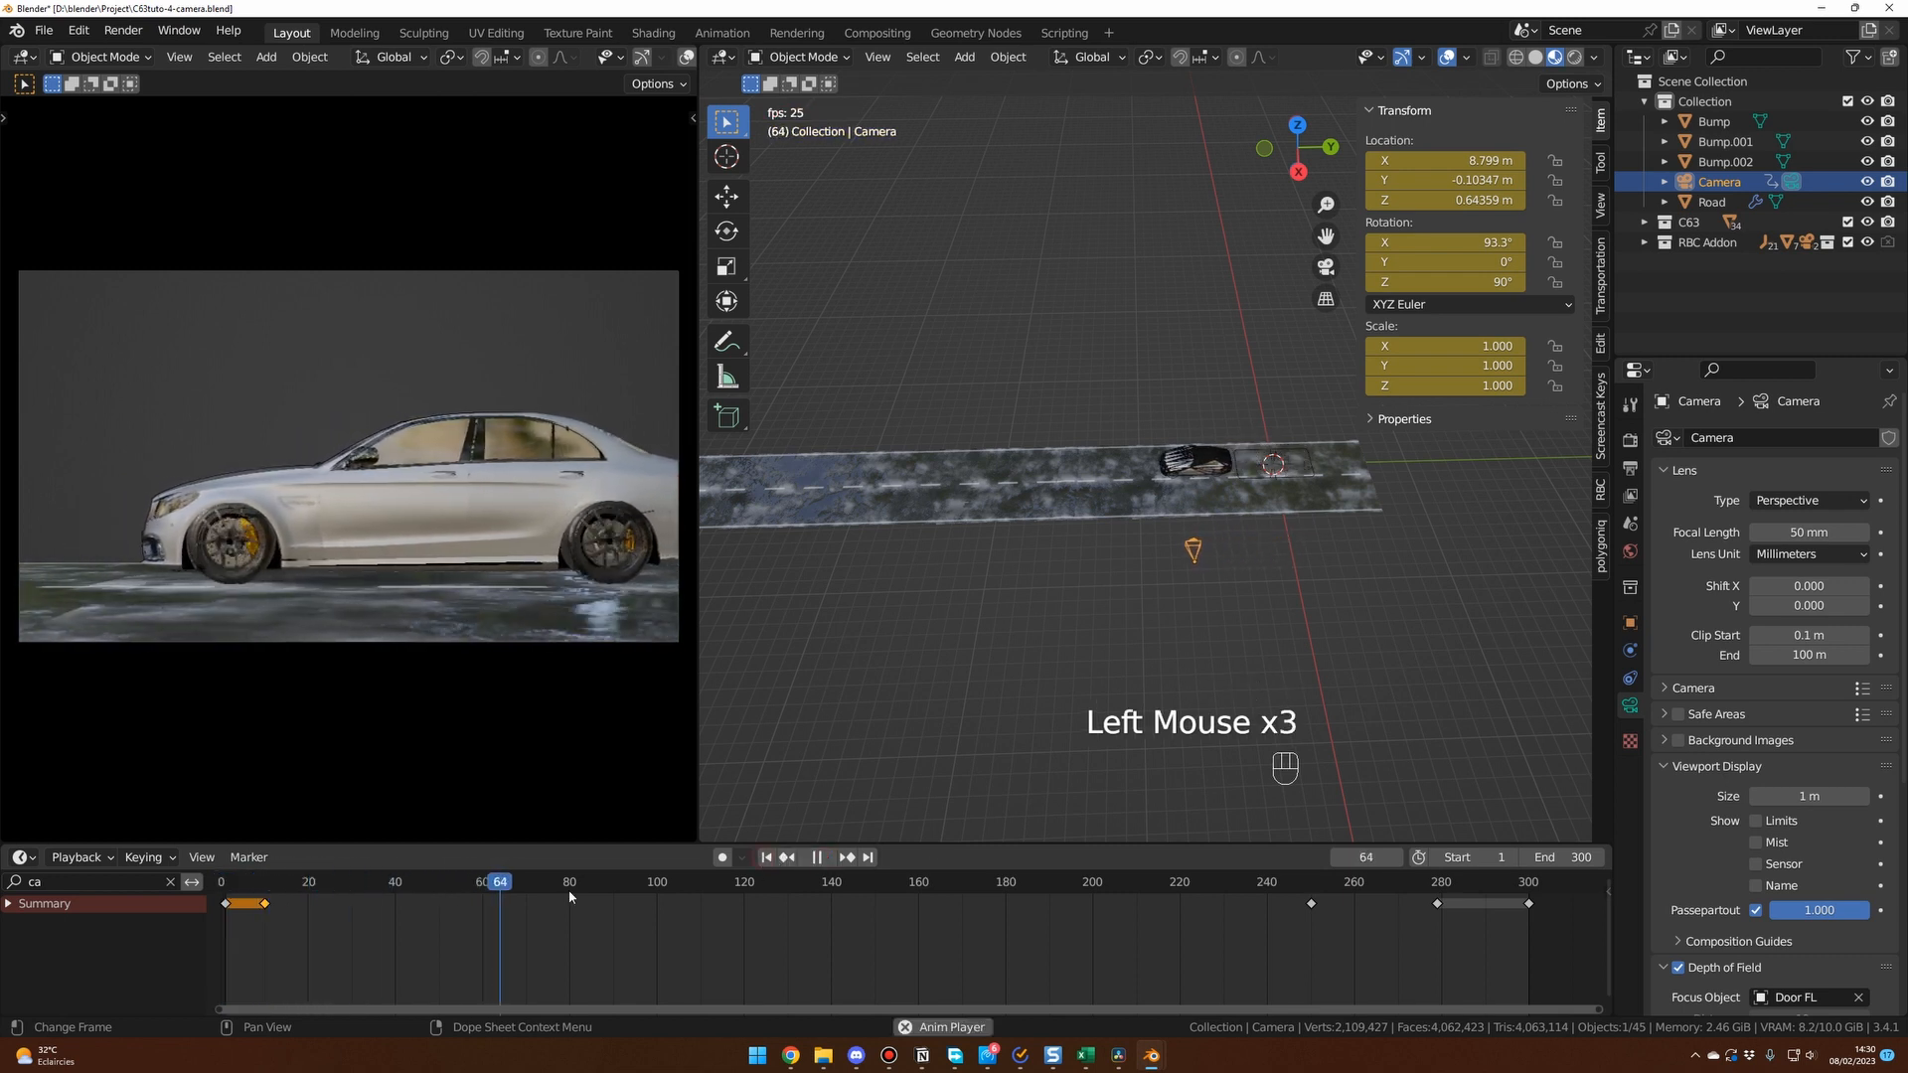
{"action": "key", "text": "space"}
At frame 20, set the camera's Y location to -0.67837 m and keyframe its placement.
{"action": "mouse_move", "coordinate": [309, 887]}
{"action": "left_mouse_down"}
{"action": "mouse_move", "coordinate": [278, 888]}
{"action": "mouse_move", "coordinate": [308, 887]}
{"action": "left_mouse_up"}
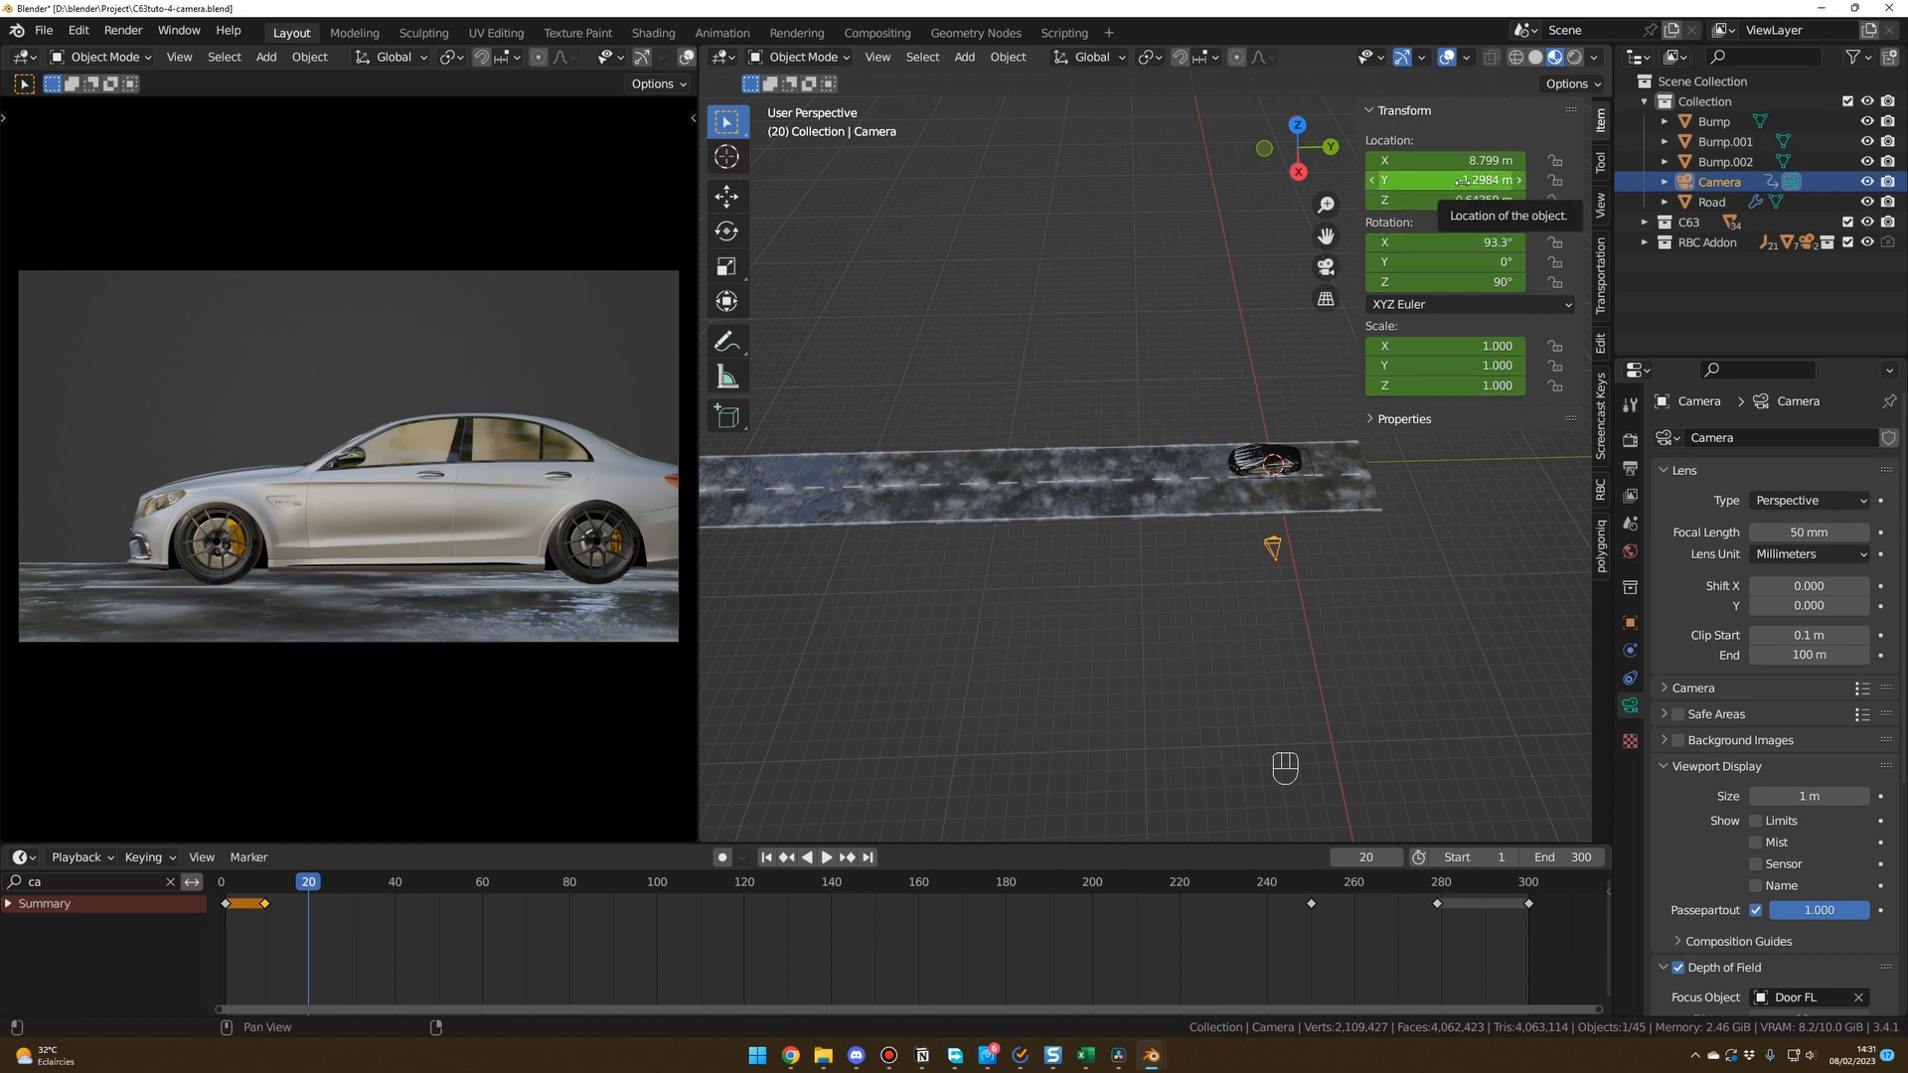
{"action": "left_click_drag", "start_coordinate": [1462, 180], "coordinate": [1538, 180]}
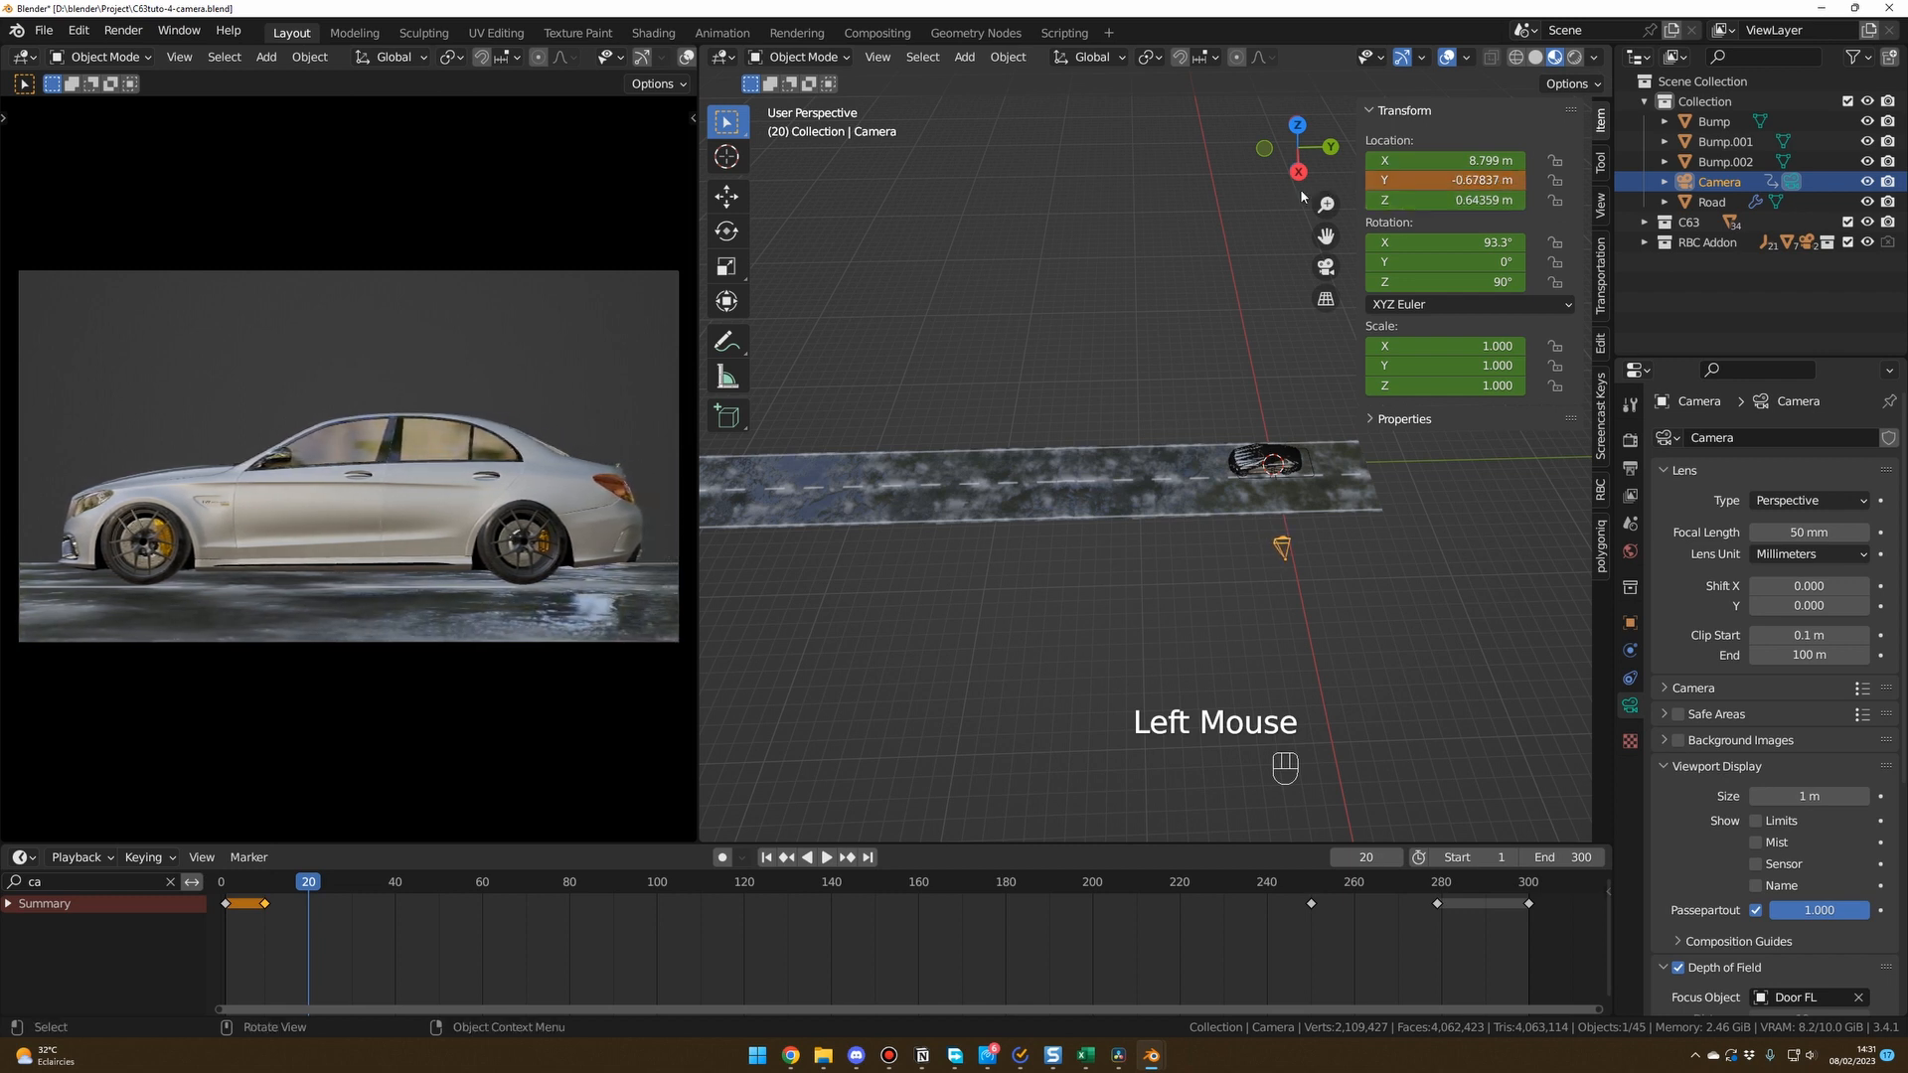
{"action": "key", "text": "i"}
Play the animation from frame 1, replay its last third and scrub to frame 269 to check the car's framing.
{"action": "left_click_drag", "start_coordinate": [310, 885], "coordinate": [227, 897]}
{"action": "key", "text": "space"}
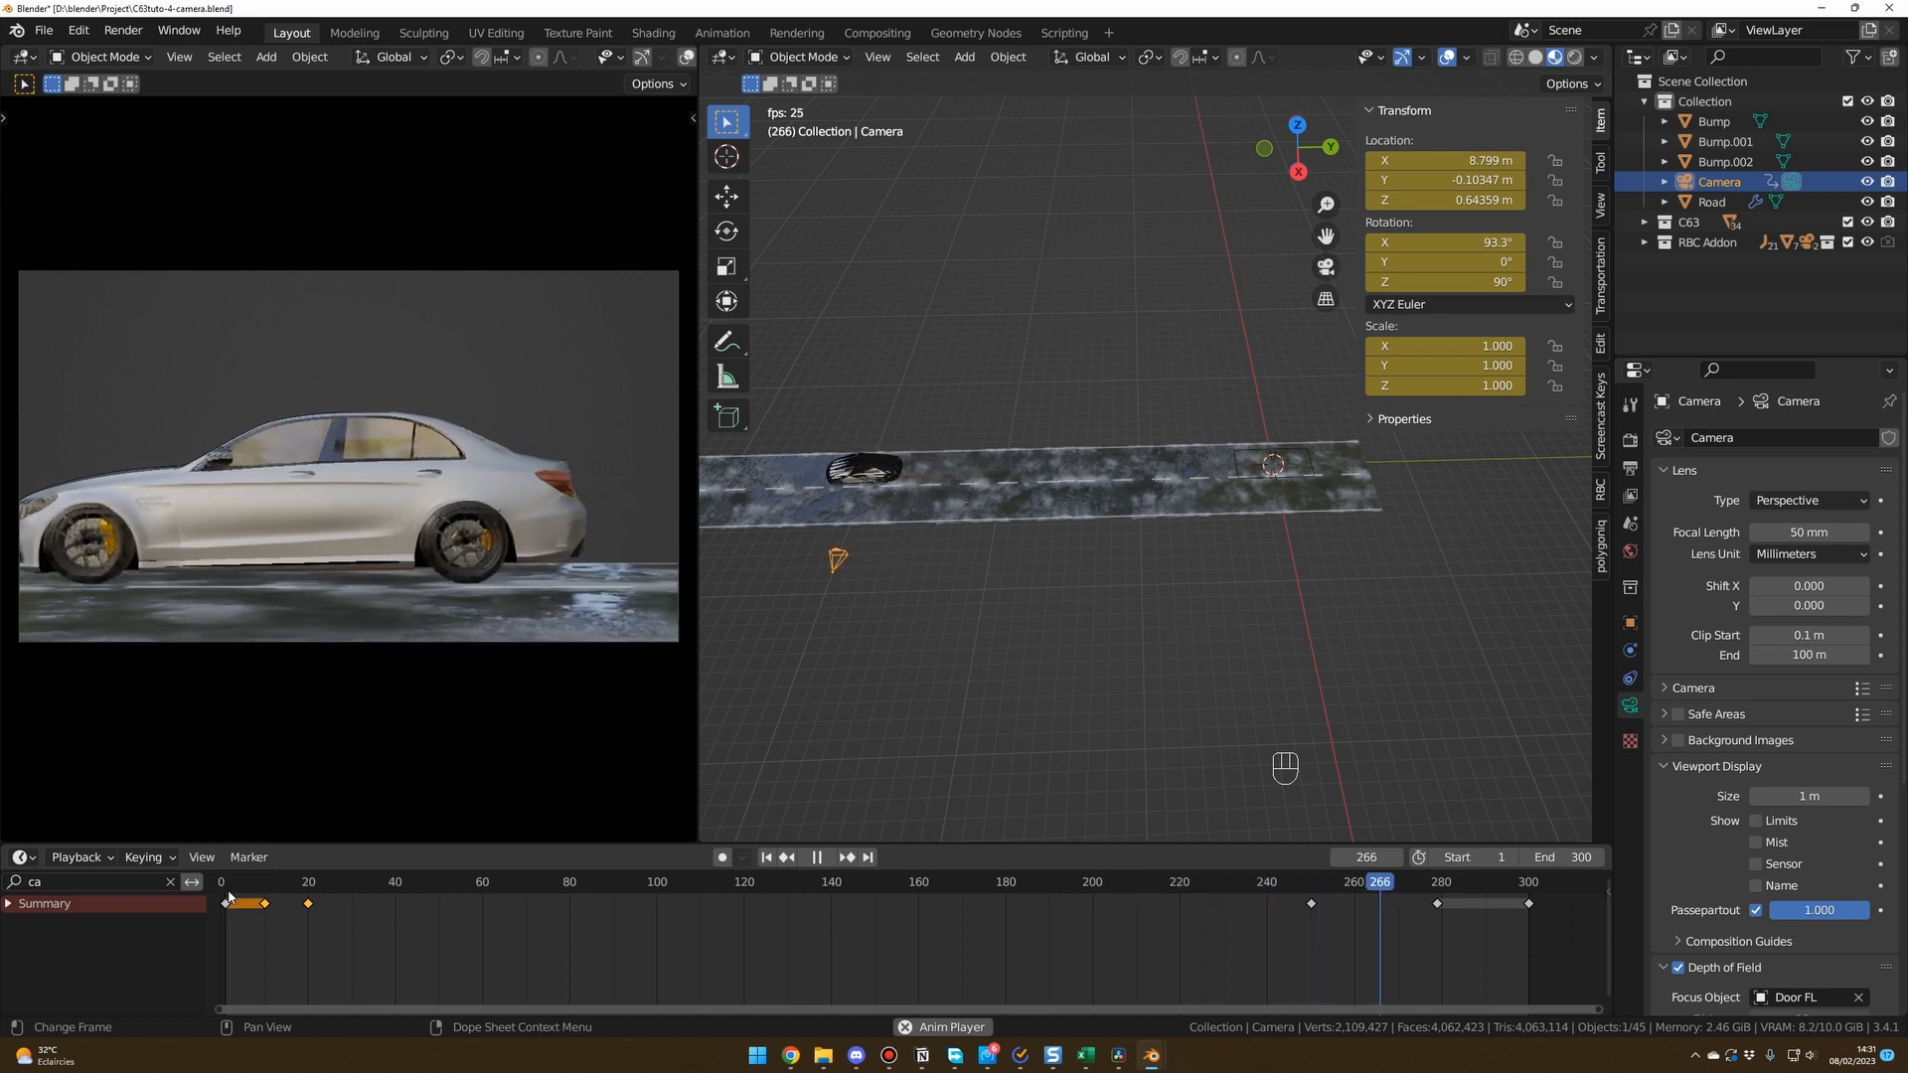
{"action": "key", "text": "space"}
{"action": "left_click", "coordinate": [1141, 885]}
{"action": "key", "text": "space"}
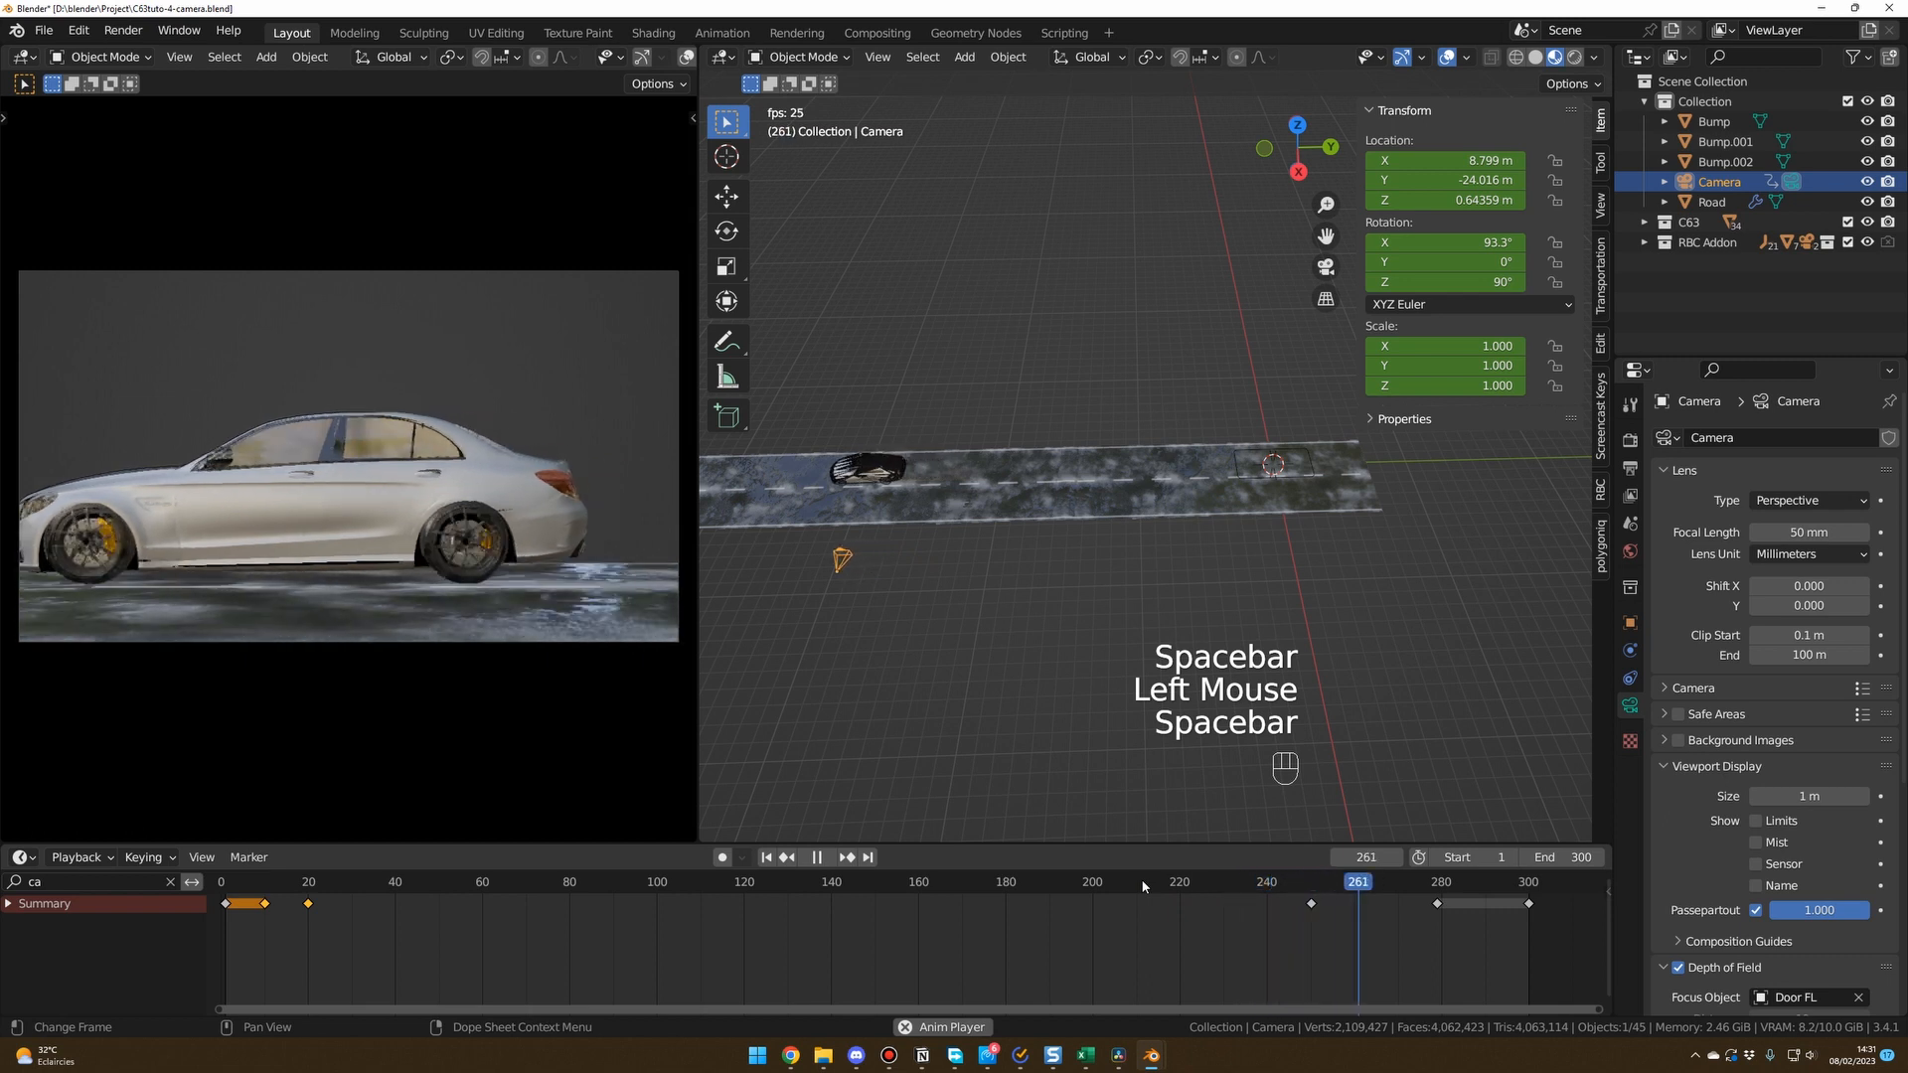
{"action": "key", "text": "space"}
{"action": "left_click_drag", "start_coordinate": [1256, 885], "coordinate": [1395, 900]}
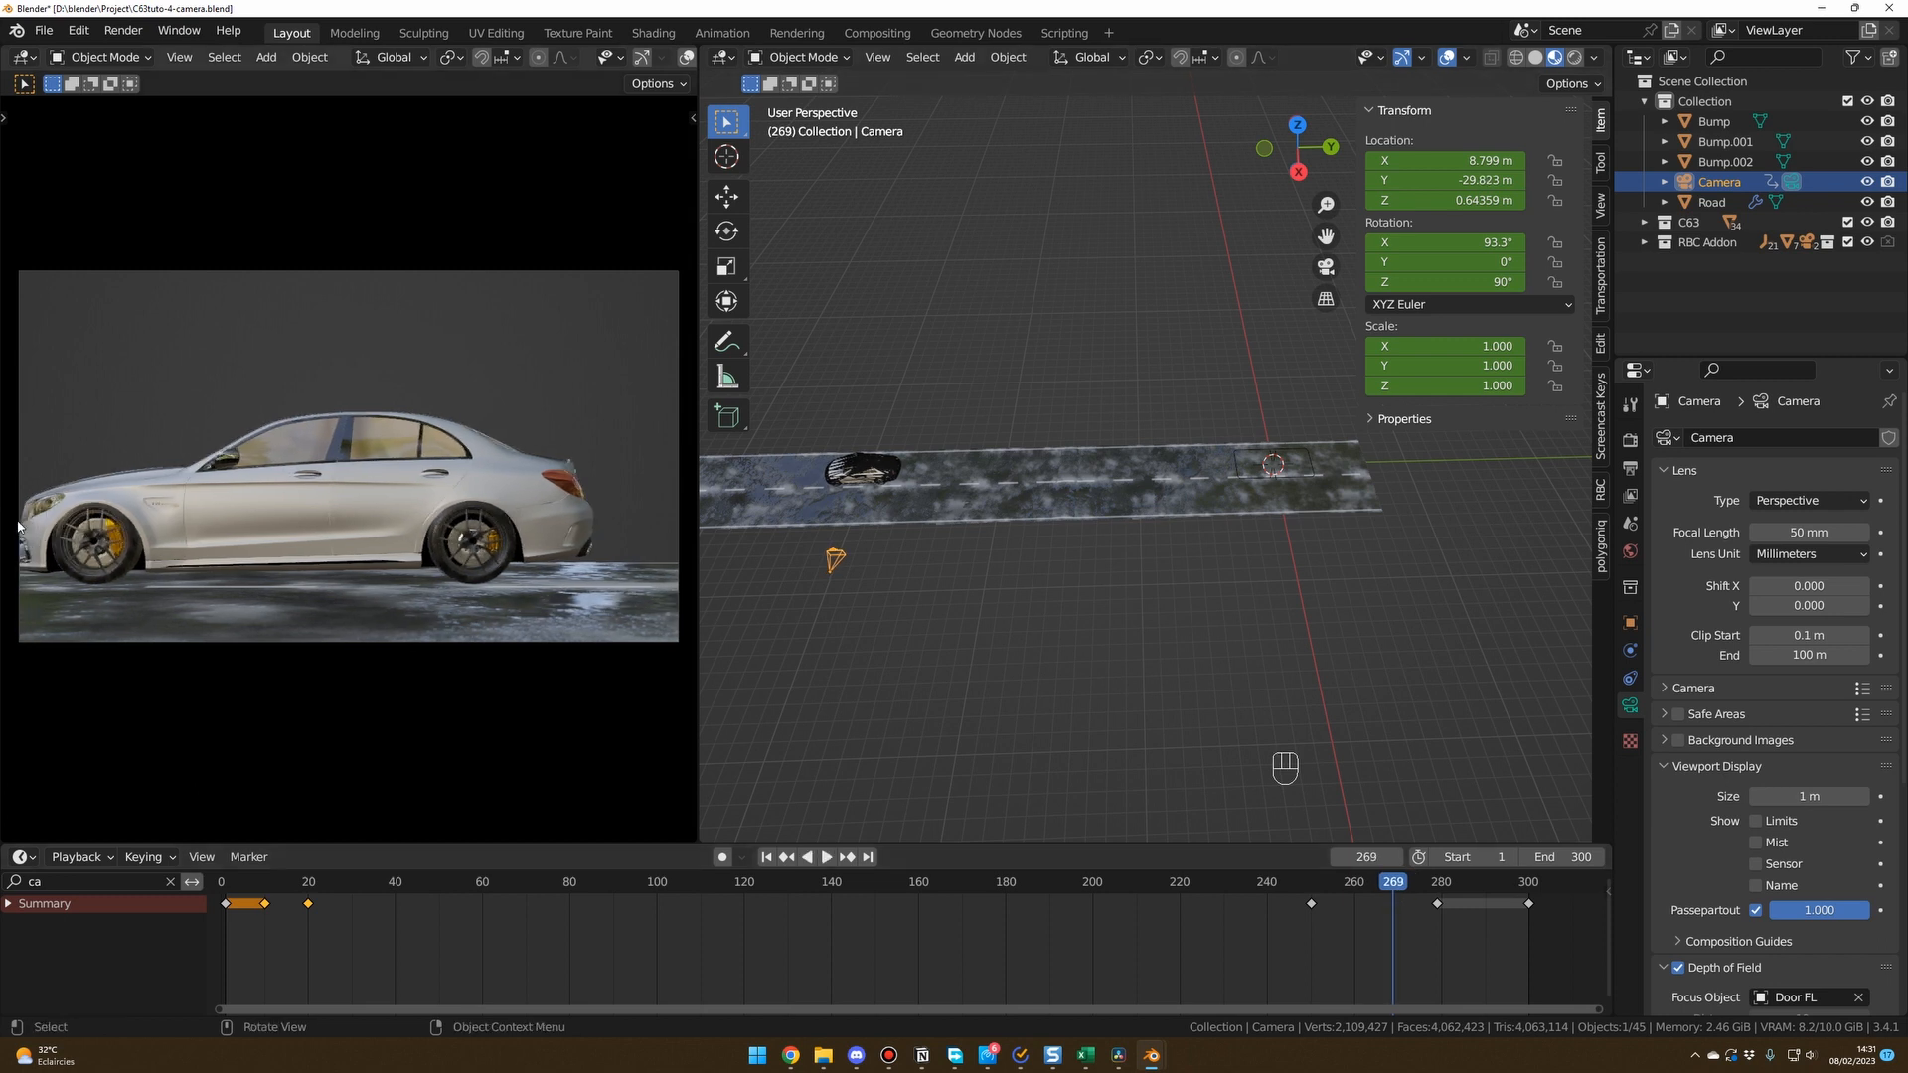
At frame 265, set the camera's Y location to -29.874 m, keyframe its placement and replay the final section.
{"action": "mouse_move", "coordinate": [1395, 886]}
{"action": "left_mouse_down"}
{"action": "mouse_move", "coordinate": [1304, 886]}
{"action": "mouse_move", "coordinate": [1374, 884]}
{"action": "left_mouse_up"}
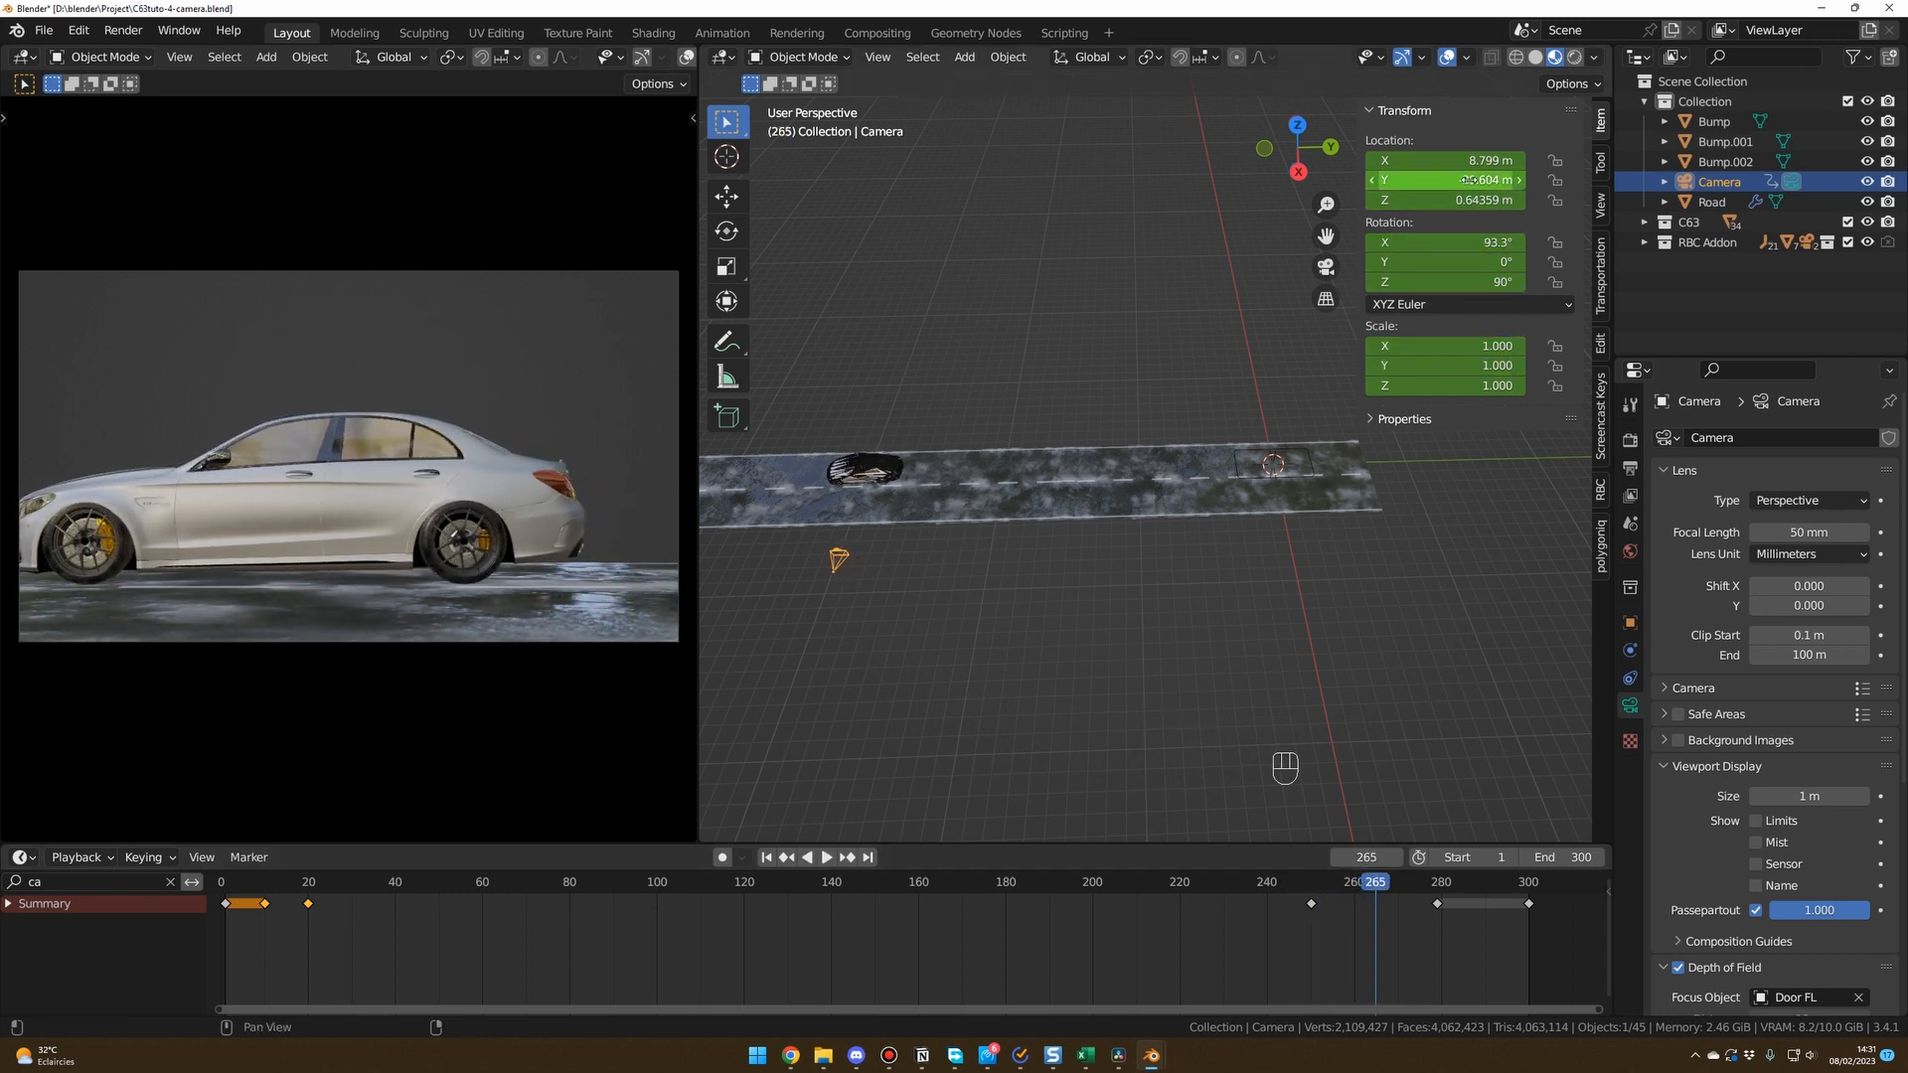
{"action": "left_click", "coordinate": [1431, 180]}
{"action": "left_click_drag", "start_coordinate": [1431, 179], "coordinate": [1403, 180]}
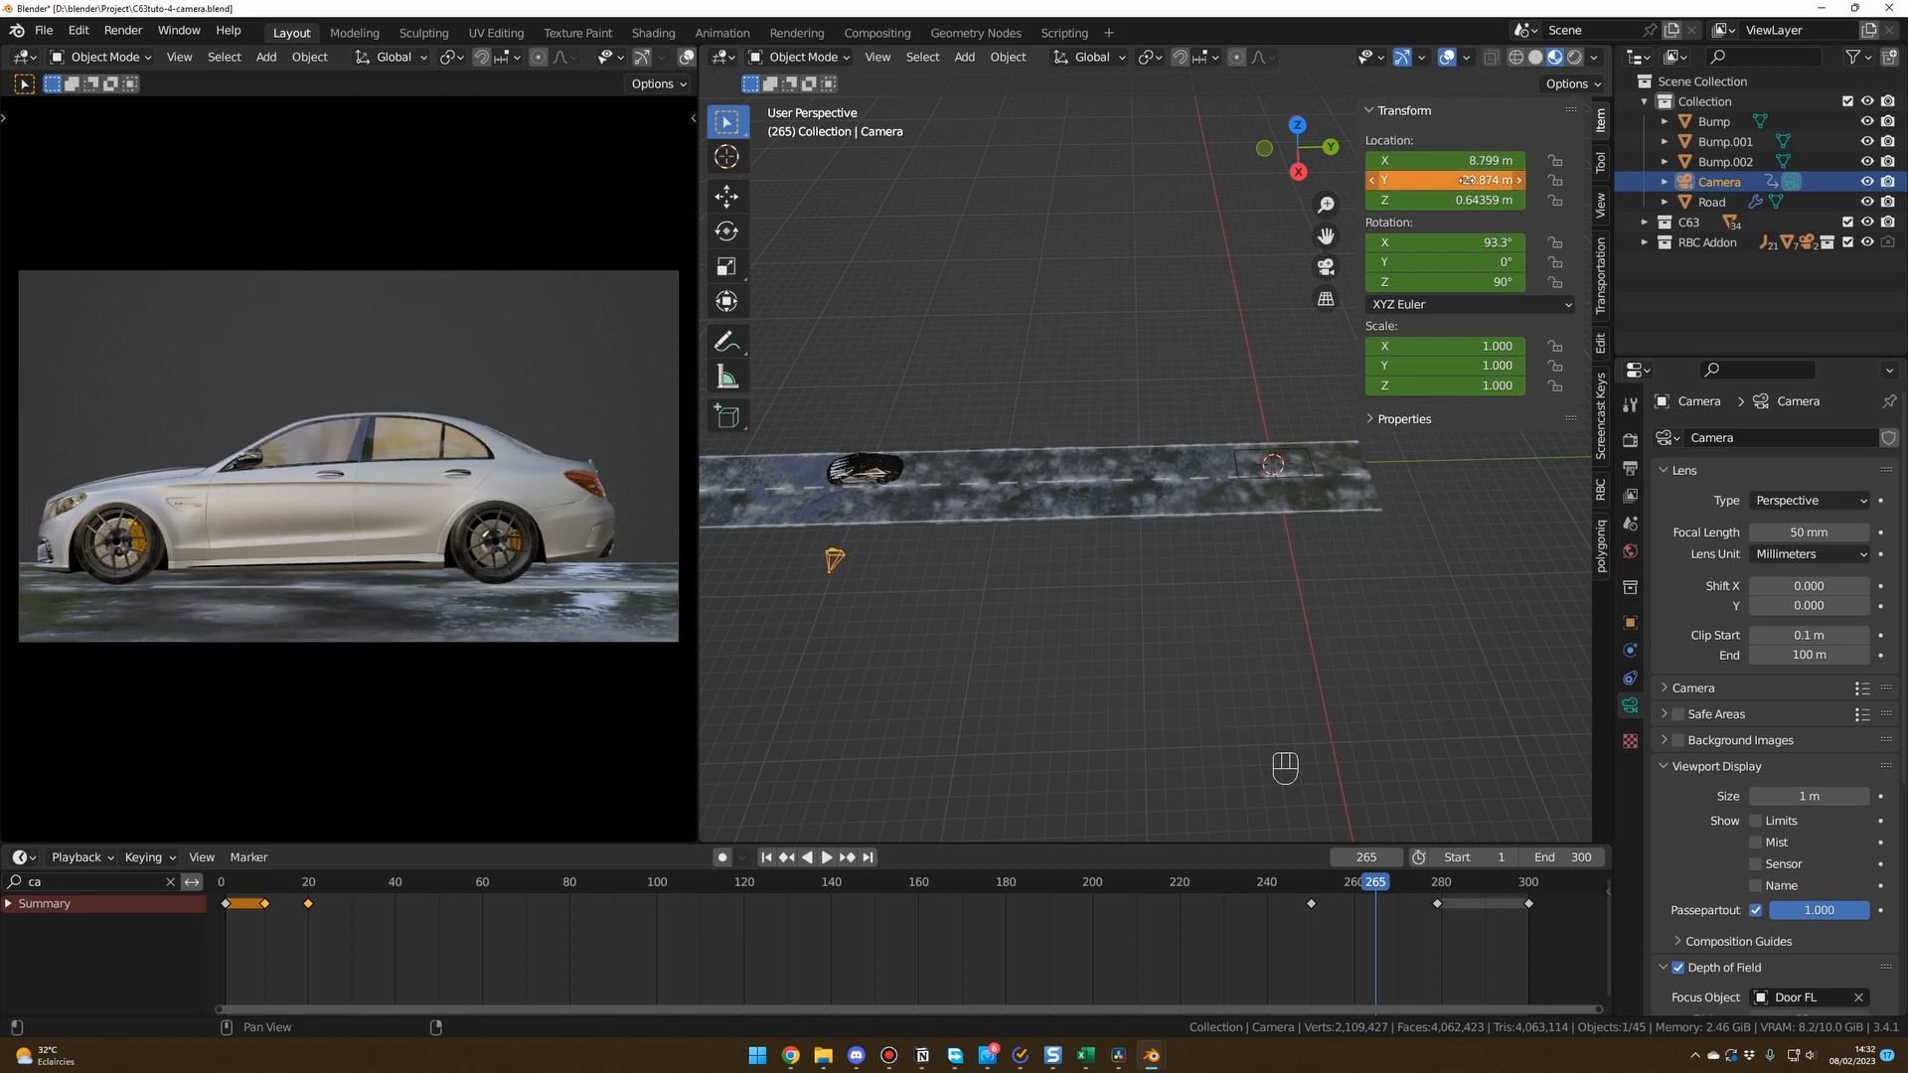
{"action": "key", "text": "i"}
{"action": "mouse_move", "coordinate": [1296, 884]}
{"action": "left_mouse_down"}
{"action": "mouse_move", "coordinate": [1431, 899]}
{"action": "mouse_move", "coordinate": [1301, 880]}
{"action": "left_mouse_up"}
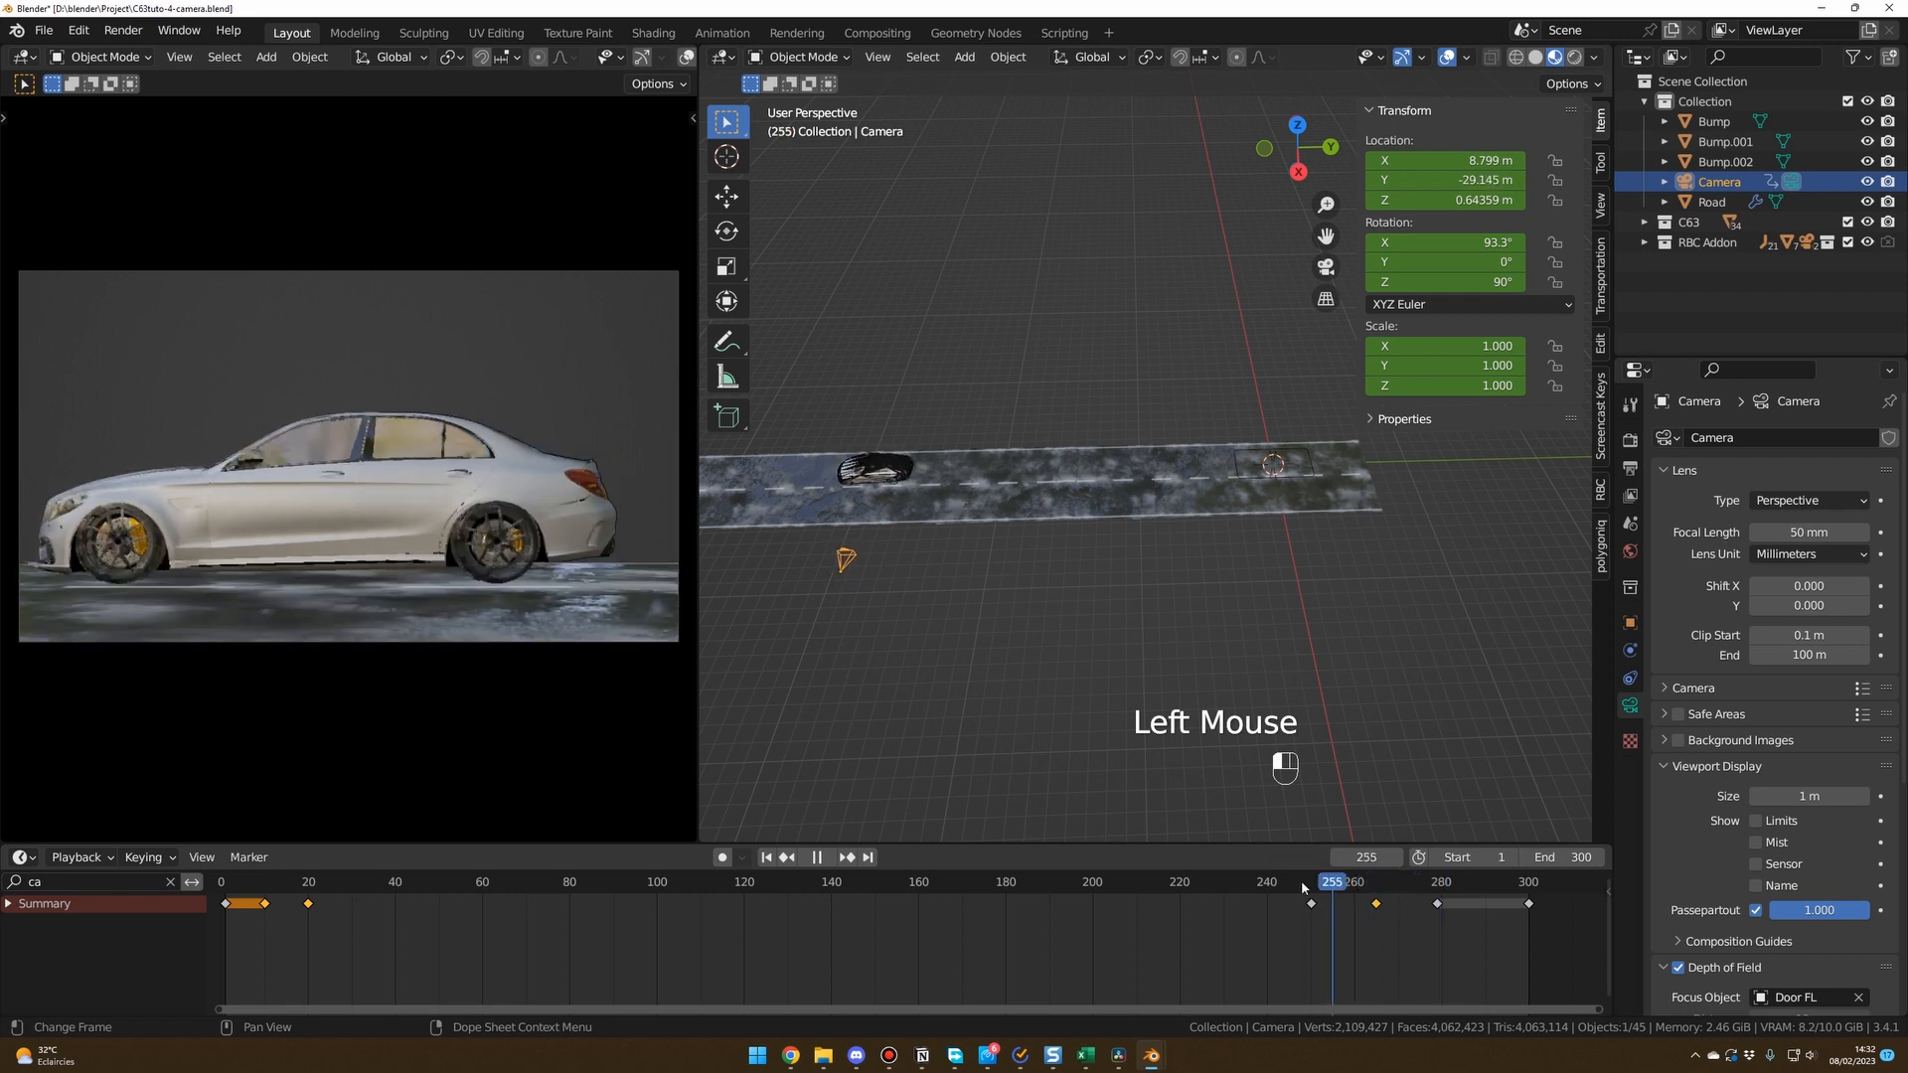
{"action": "key", "text": "space"}
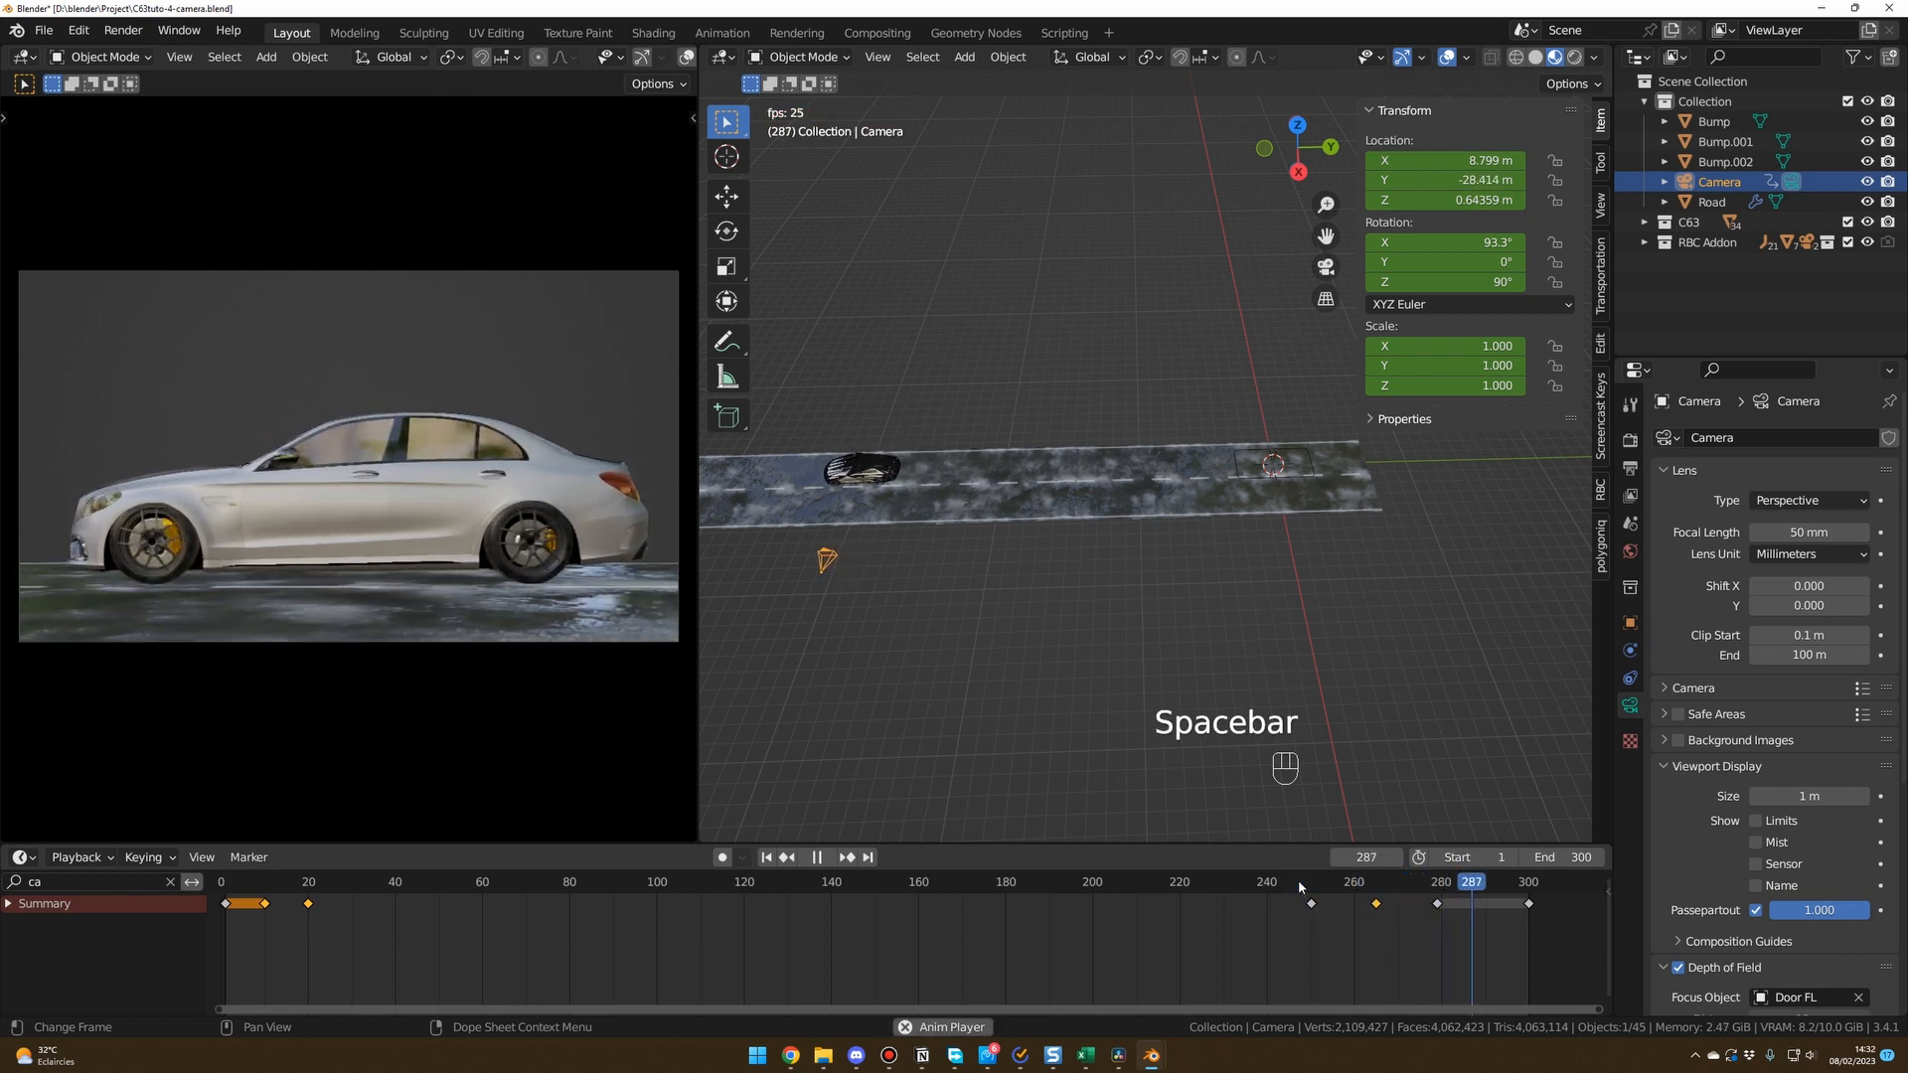
Replay the final section from about frame 248, scrub to frame 145 and return to frame 1 to check the car's framing.
{"action": "key", "text": "space"}
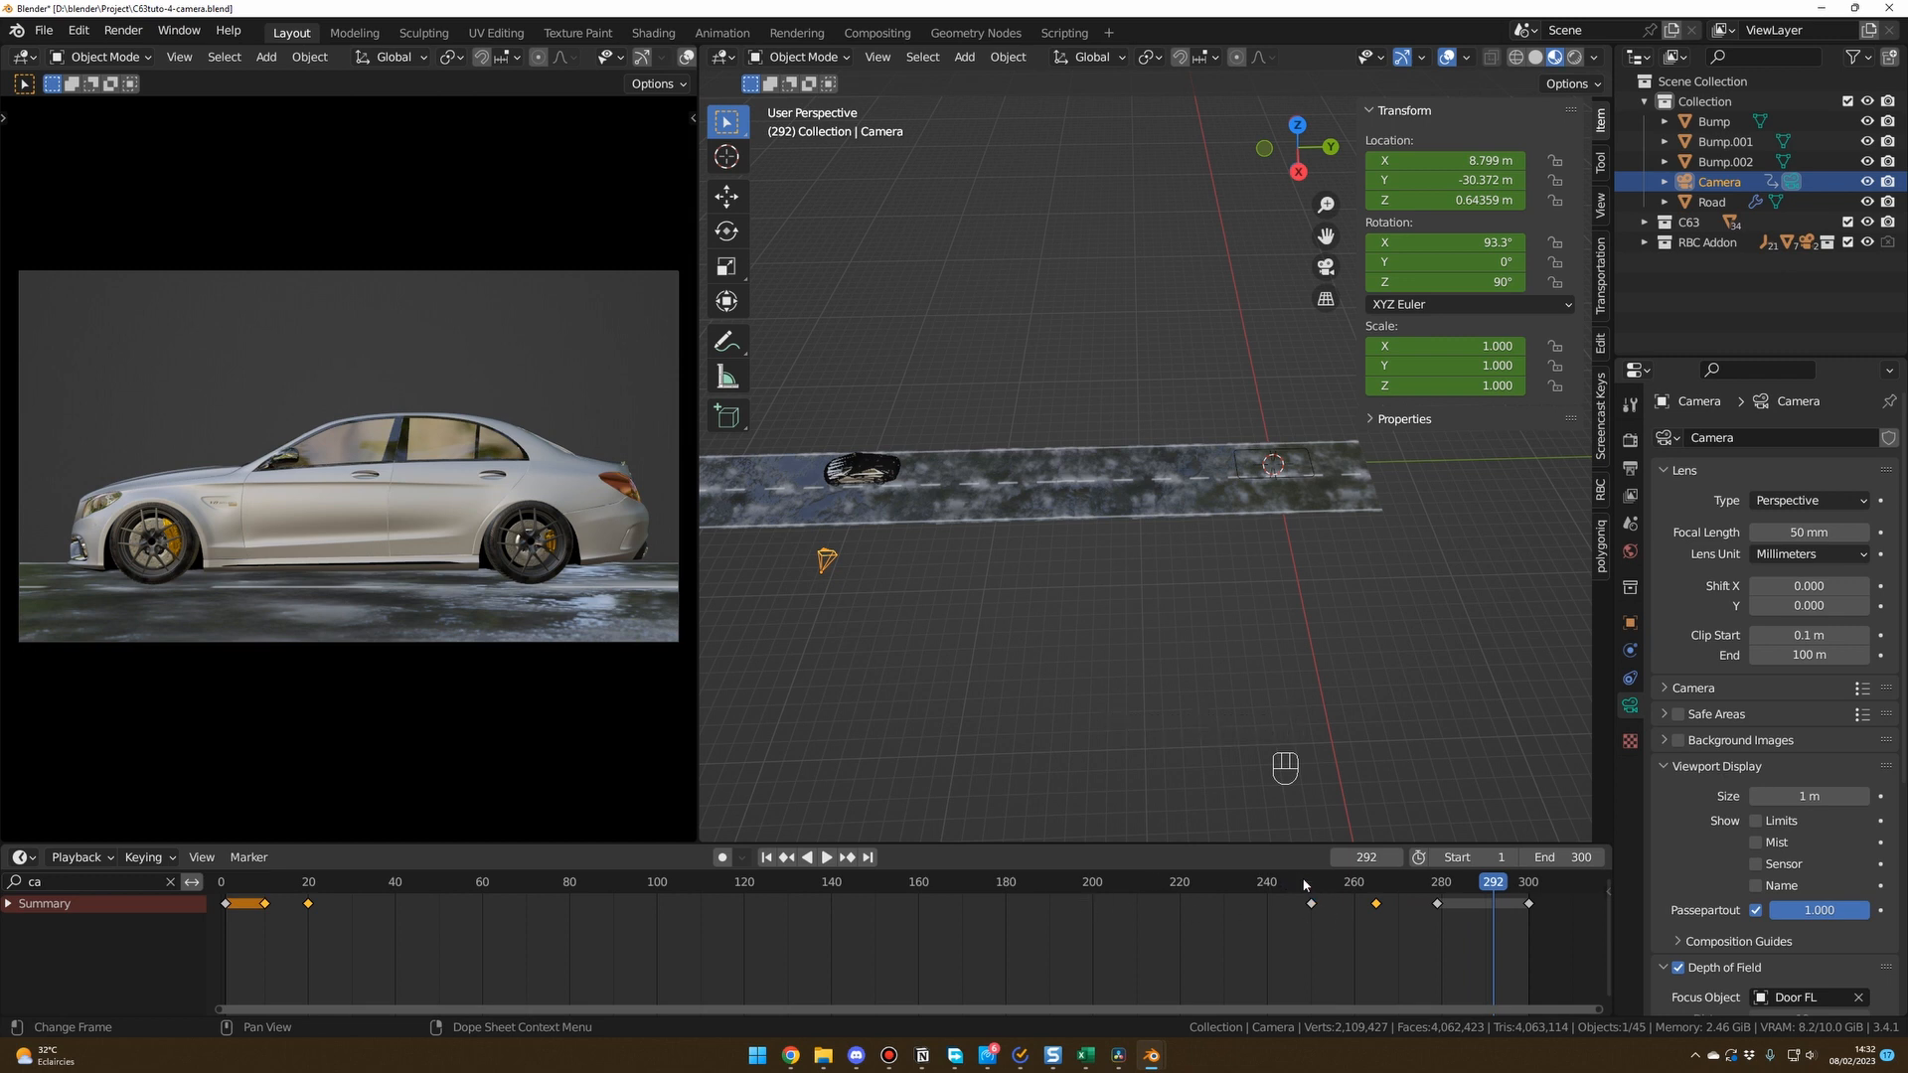
{"action": "left_click", "coordinate": [1303, 884]}
{"action": "key", "text": "space"}
{"action": "key", "text": "space"}
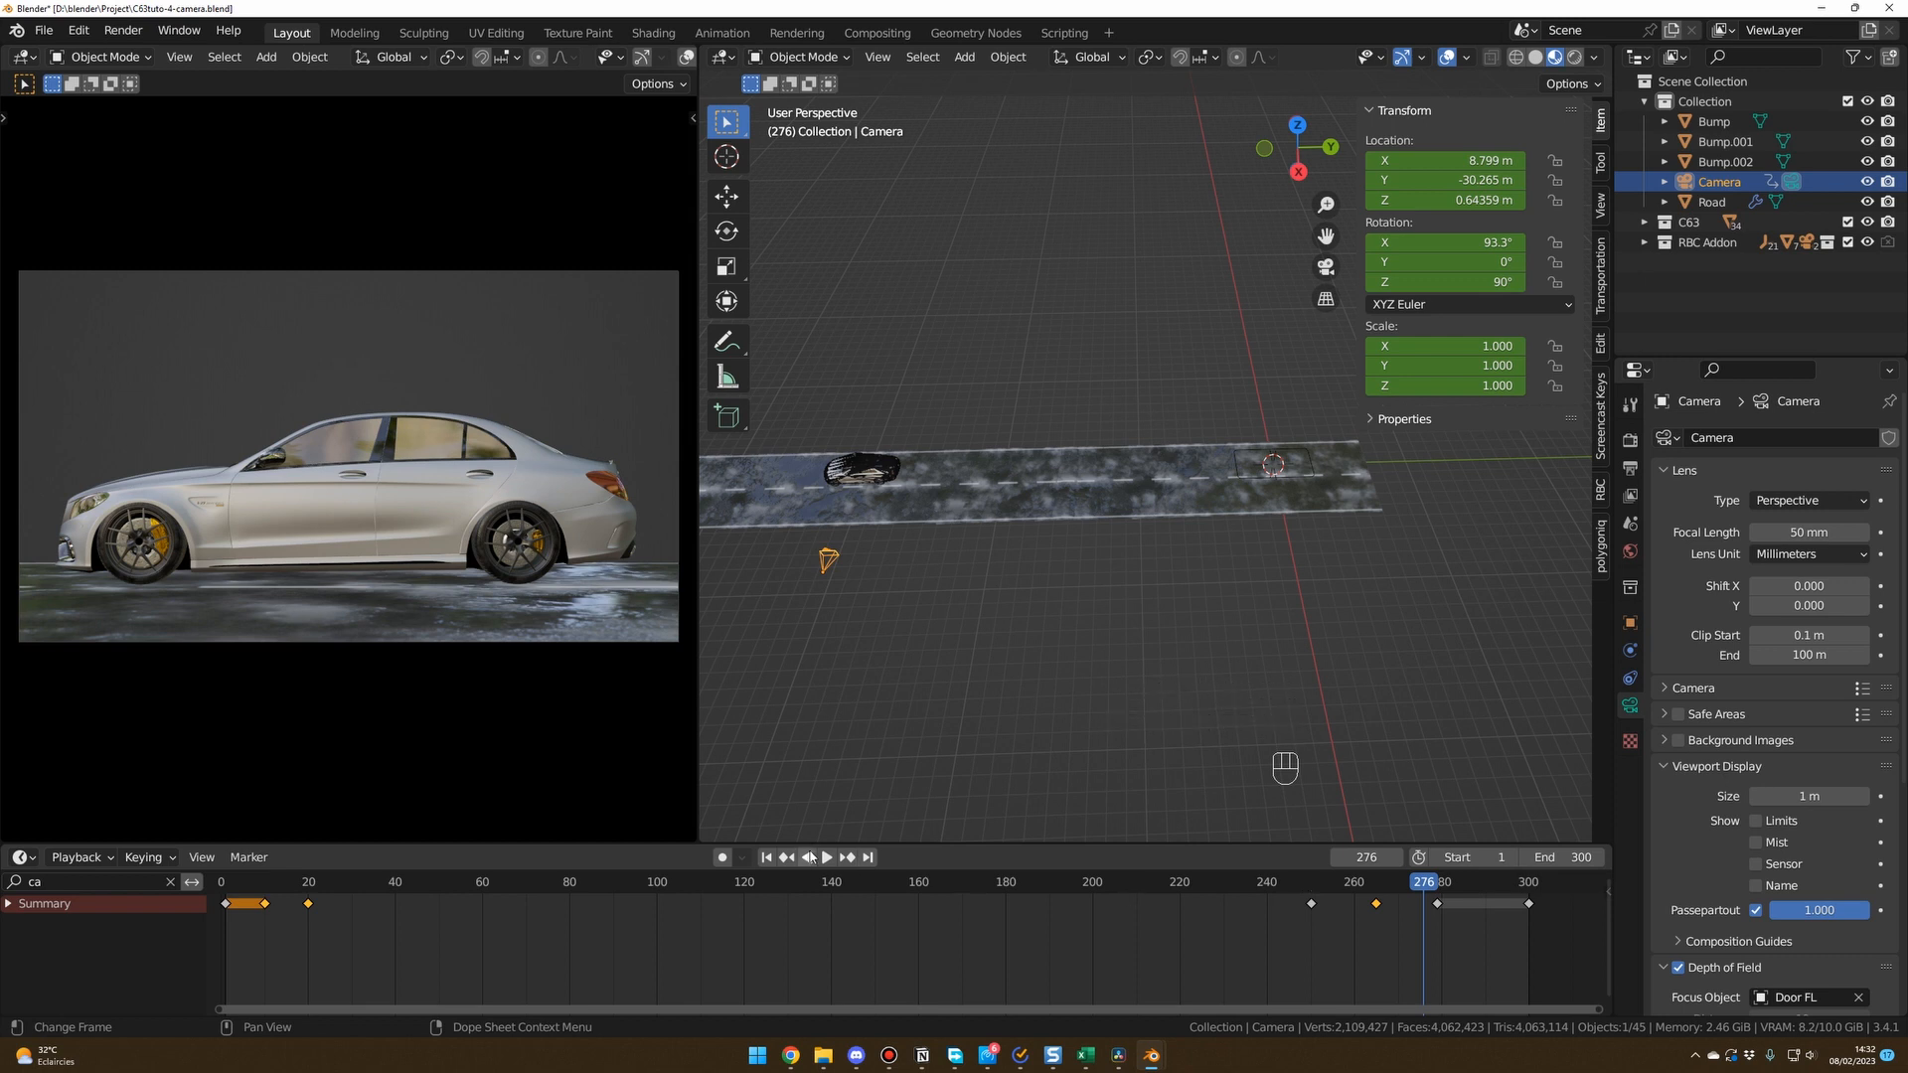
{"action": "left_click_drag", "start_coordinate": [545, 888], "coordinate": [852, 882]}
{"action": "left_click", "coordinate": [846, 882]}
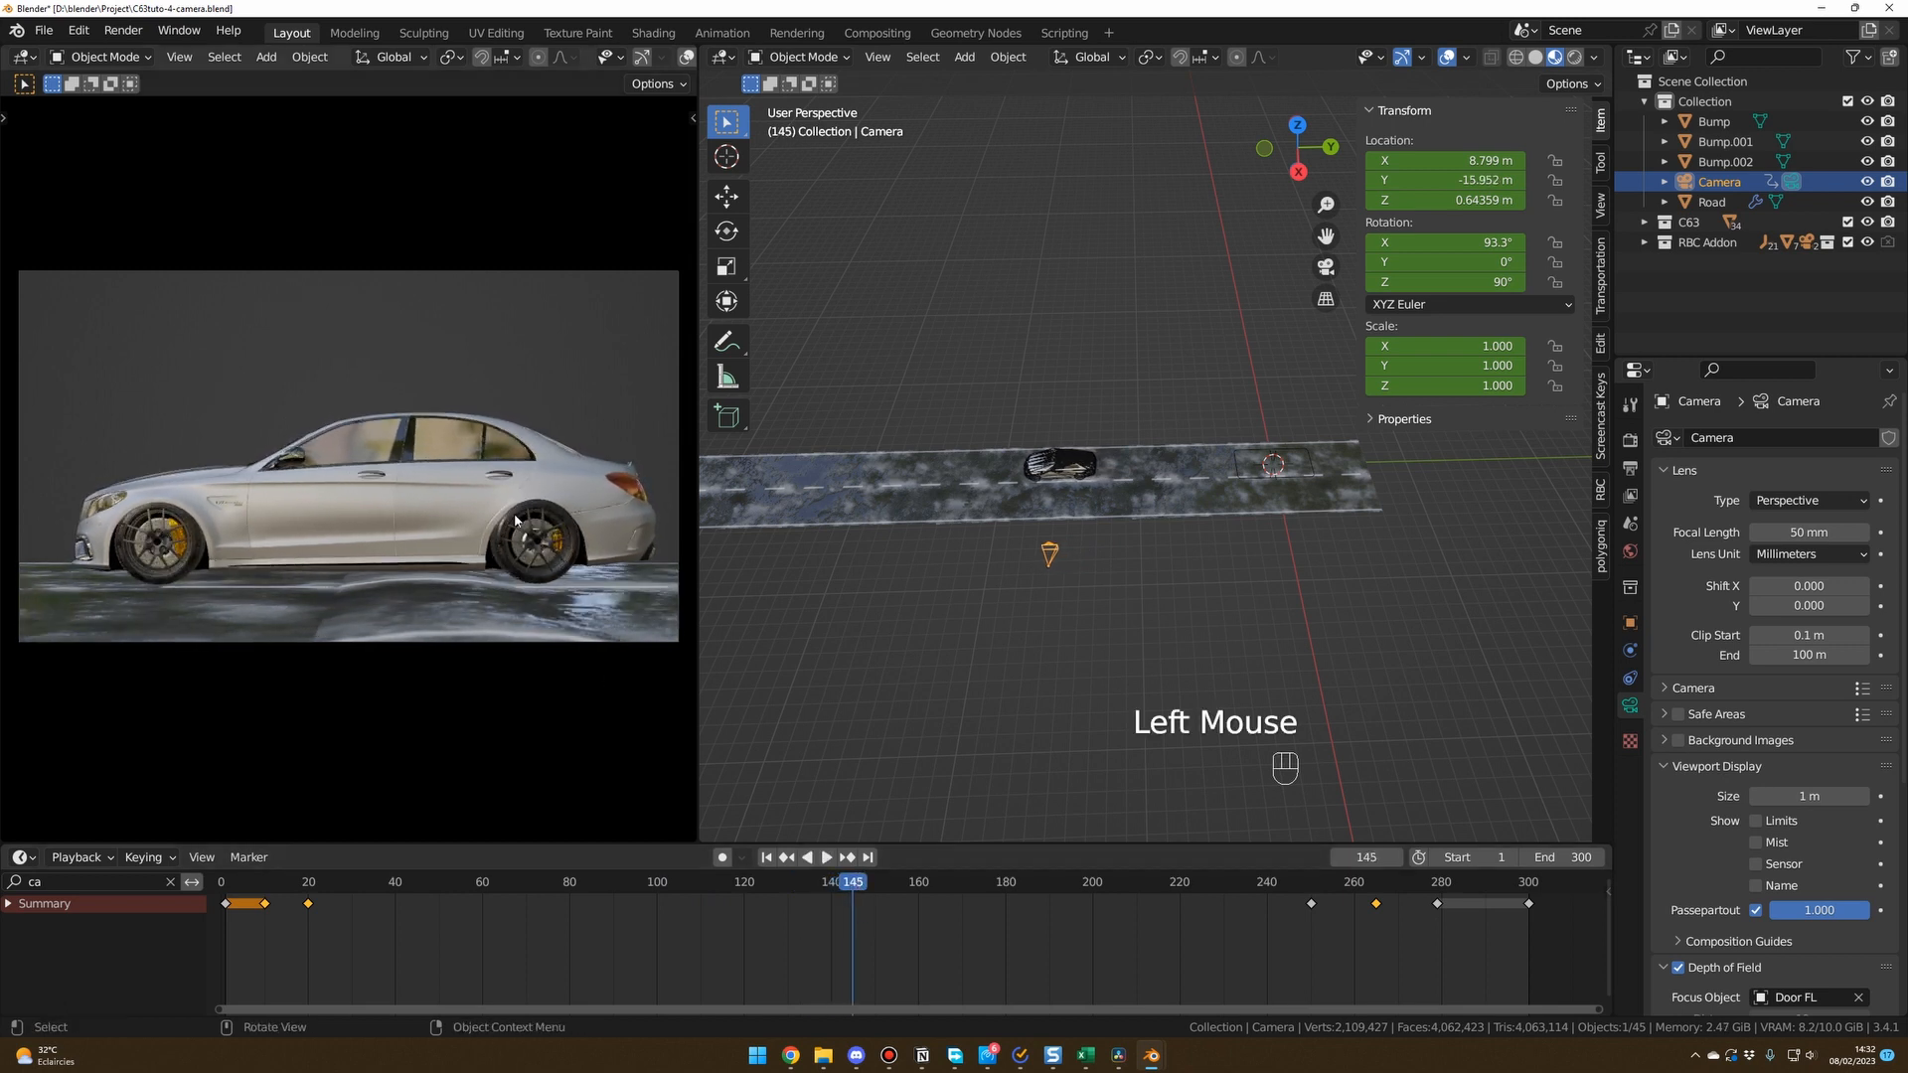
{"action": "left_click", "coordinate": [229, 882]}
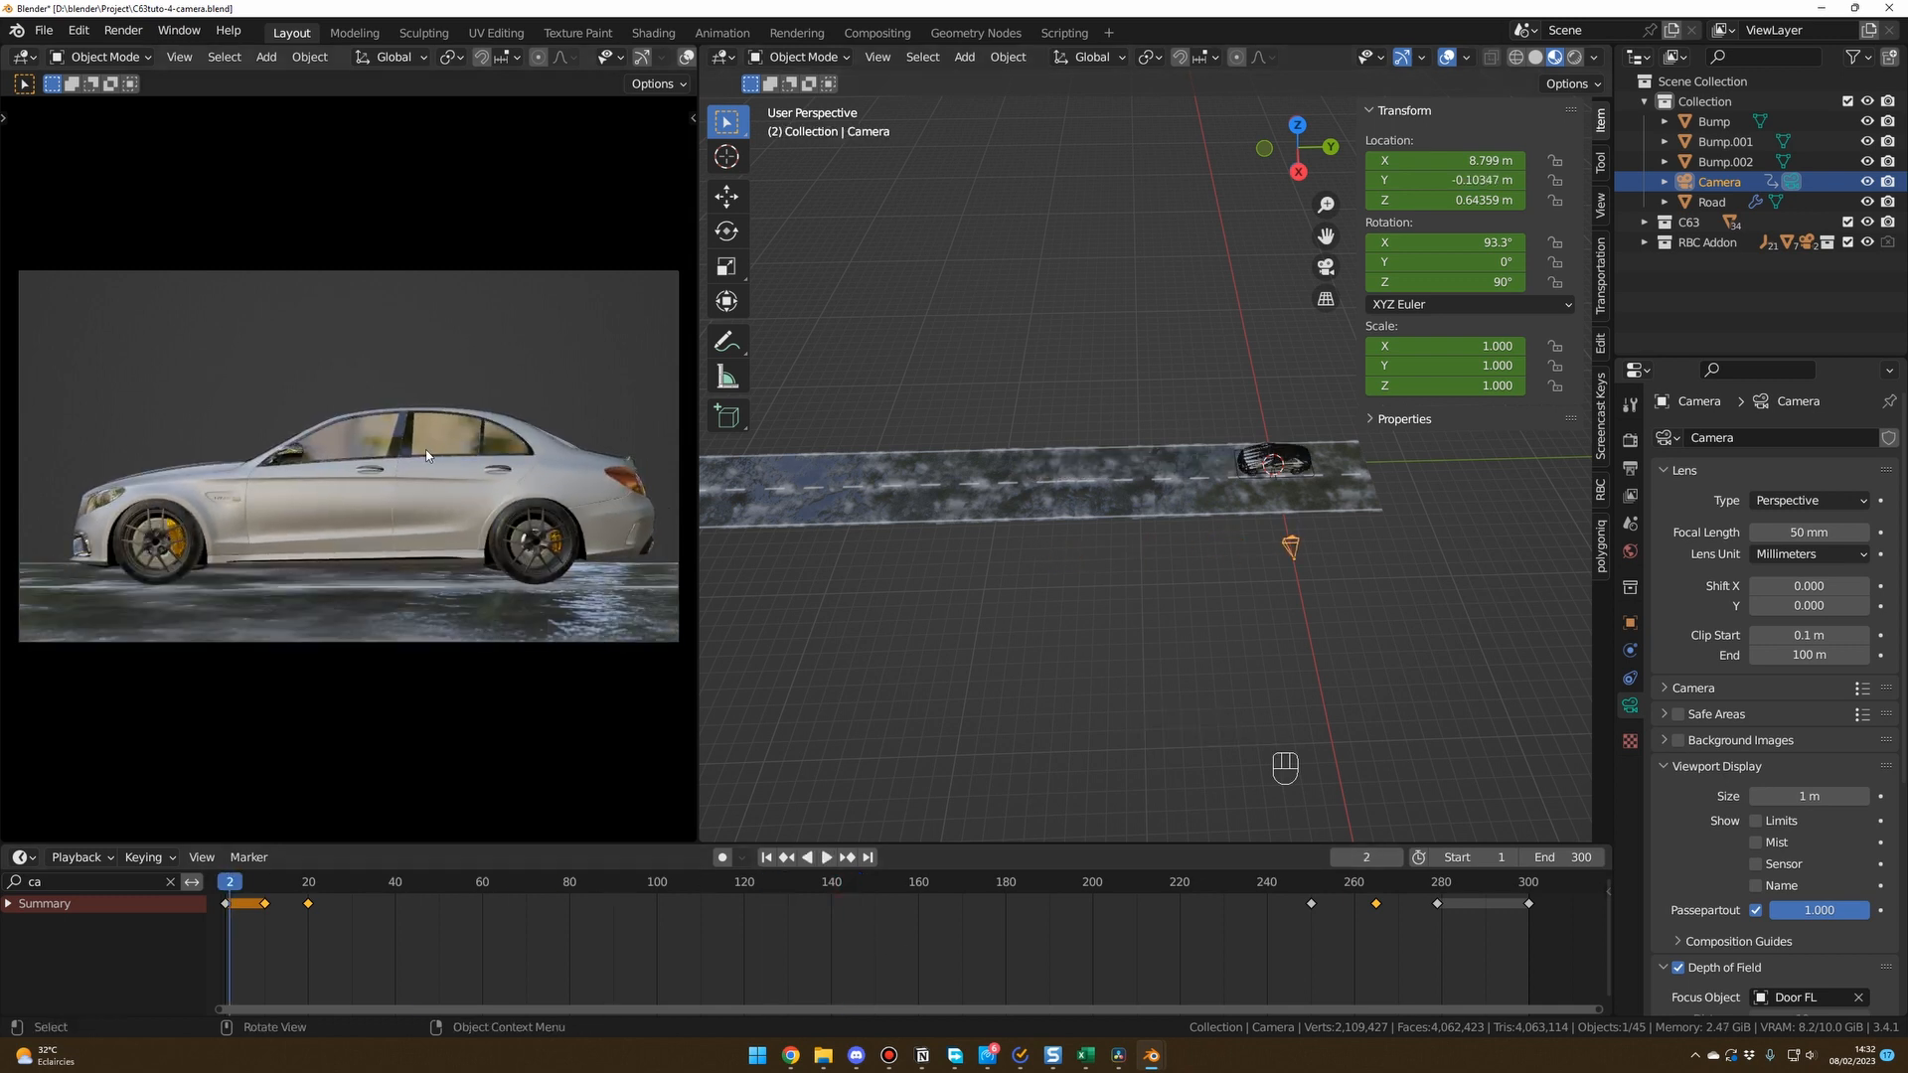
{"action": "left_click", "coordinate": [226, 883]}
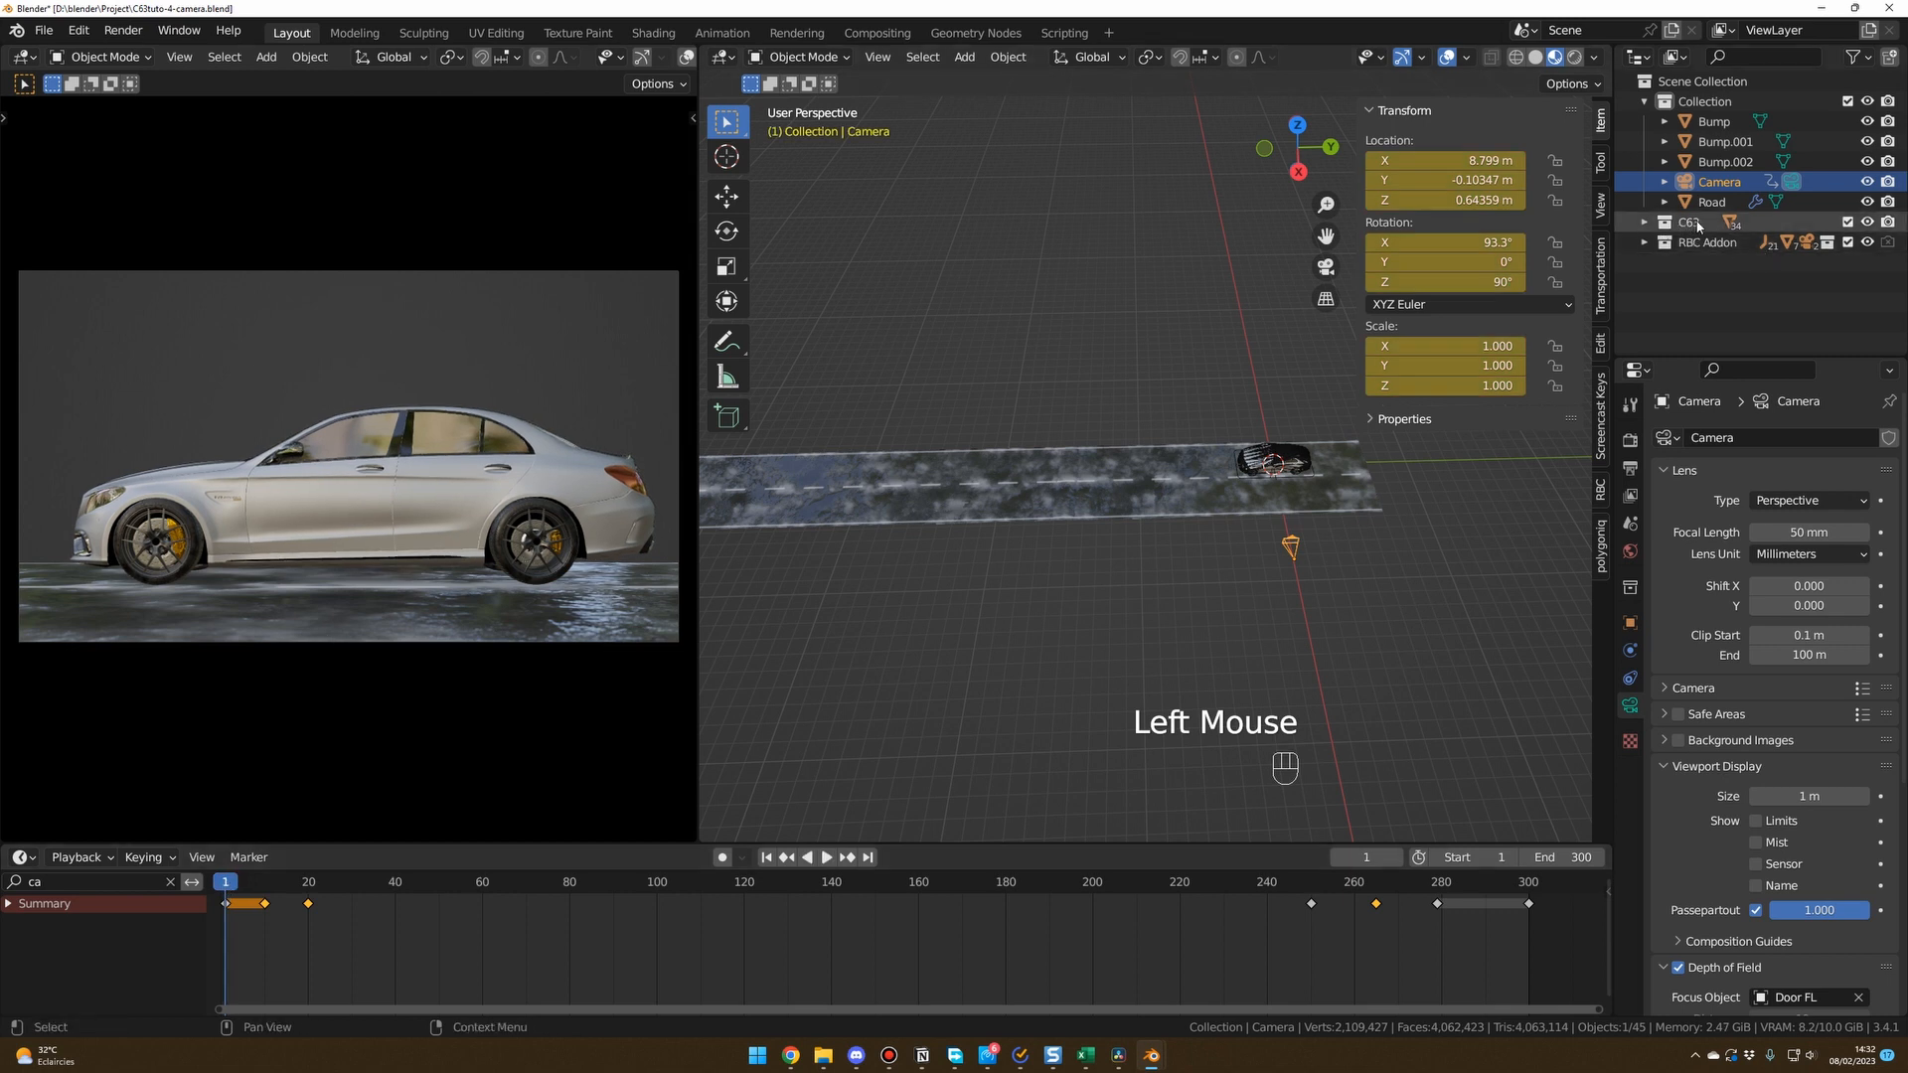
Select the Body object in the C63 collection, frame it from the side and raise it about 0.065 m along Z.
{"action": "left_click", "coordinate": [1644, 224]}
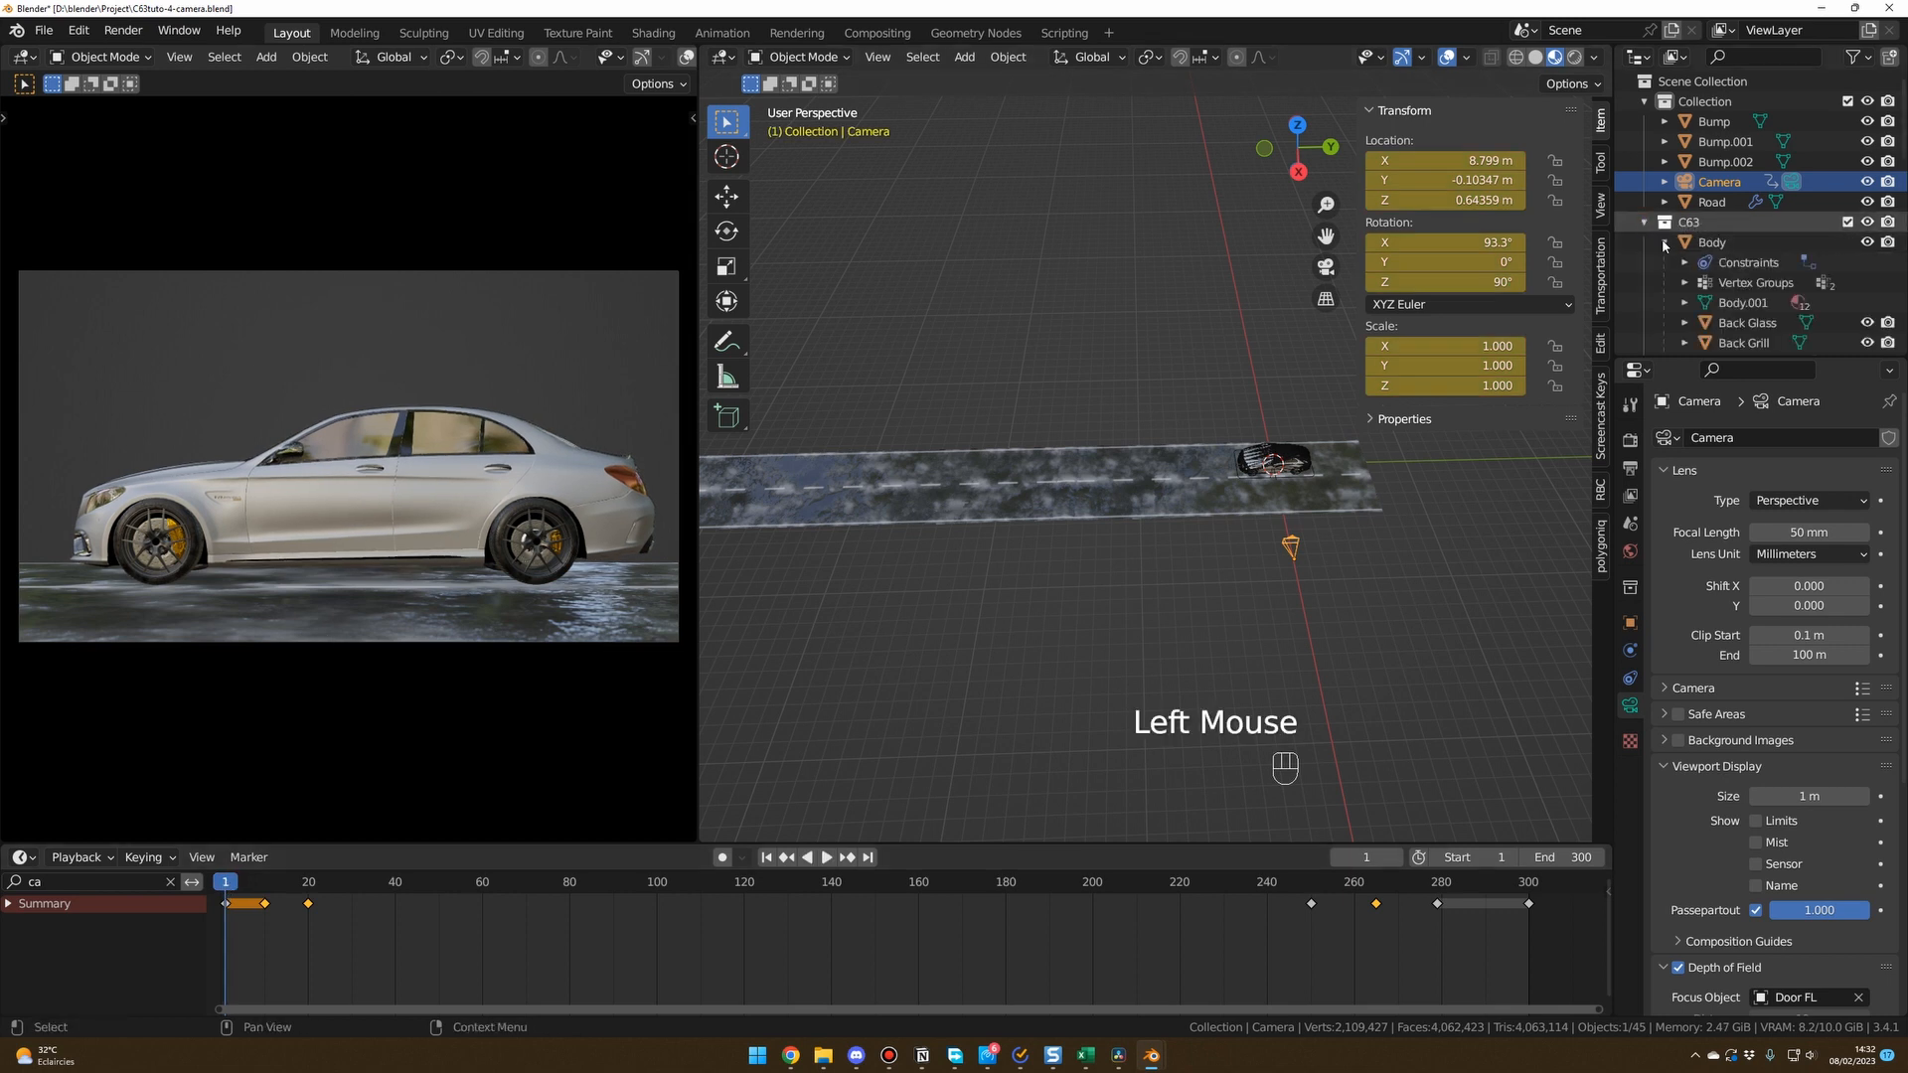
{"action": "double_click", "coordinate": [1670, 244]}
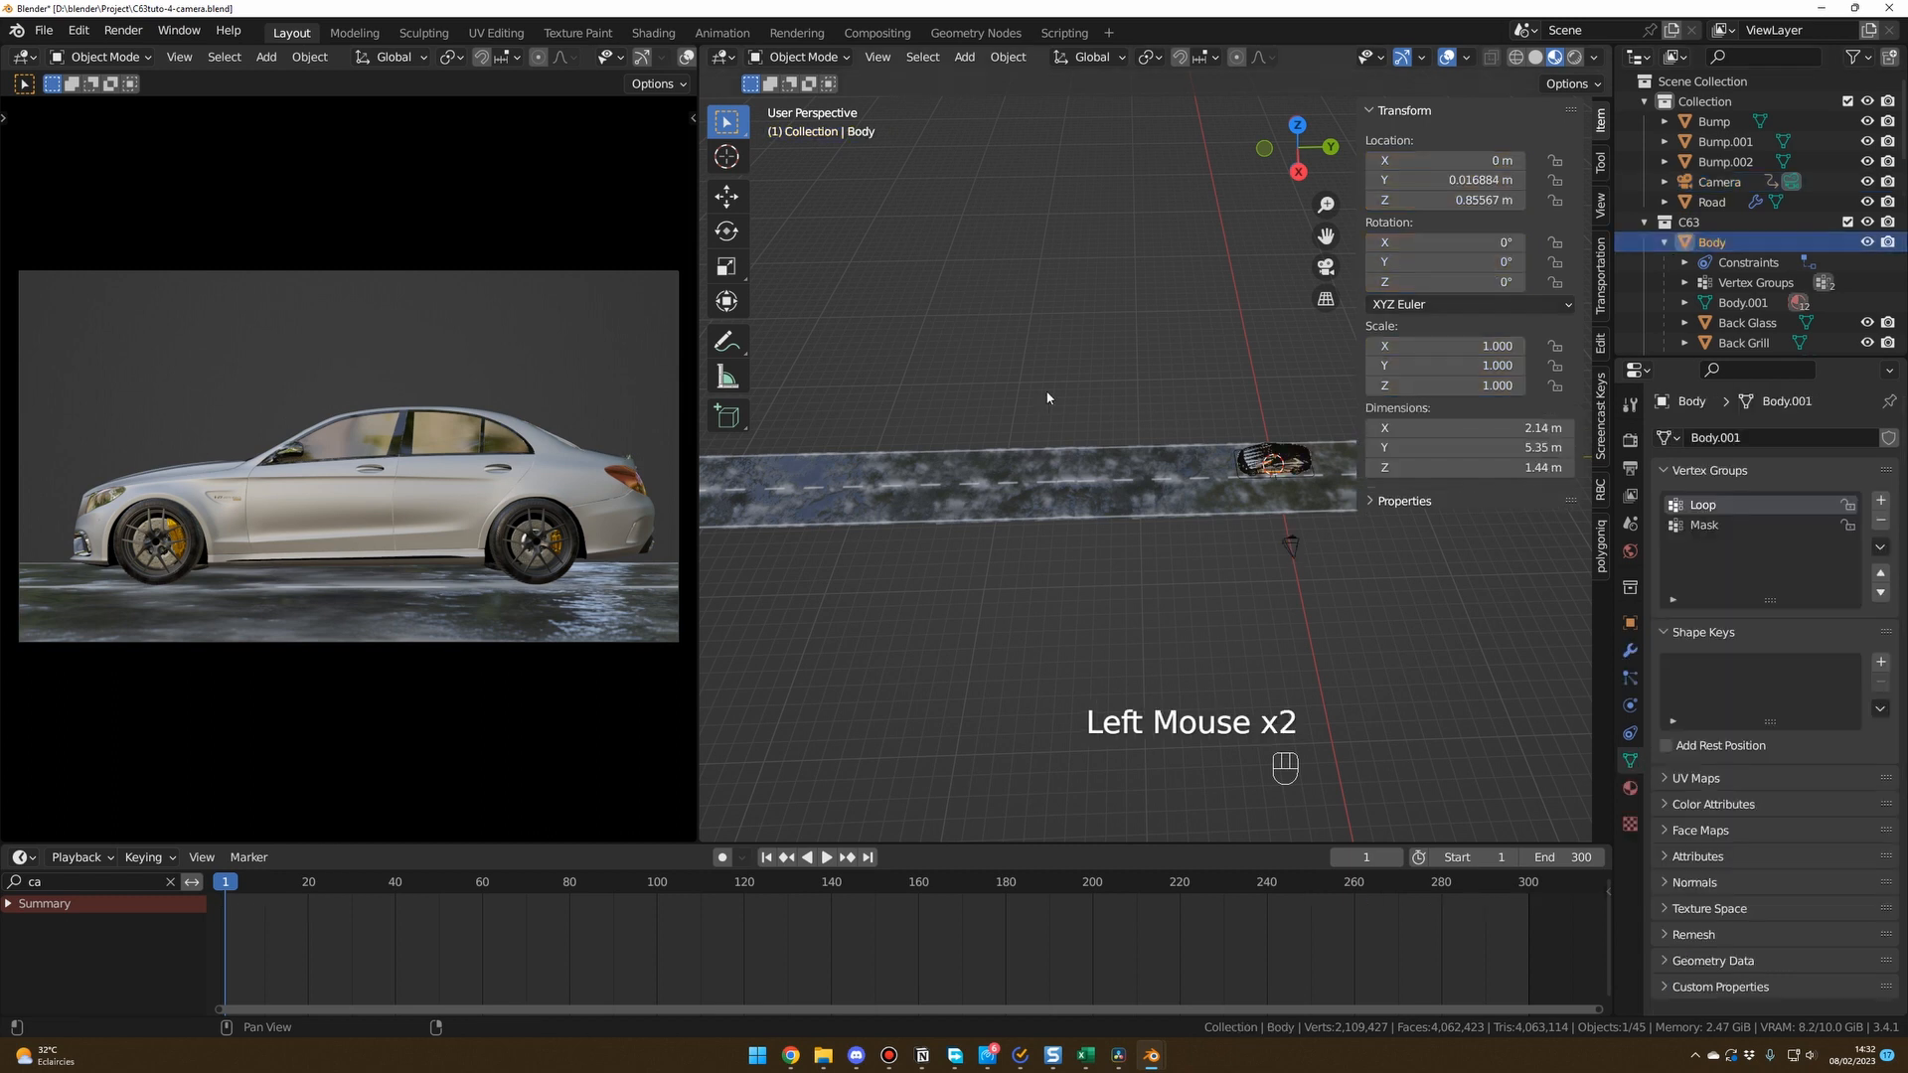
{"action": "scroll", "coordinate": [1305, 580], "scroll_direction": "up", "scroll_amount": 2}
{"action": "key", "text": "KP_Decimal"}
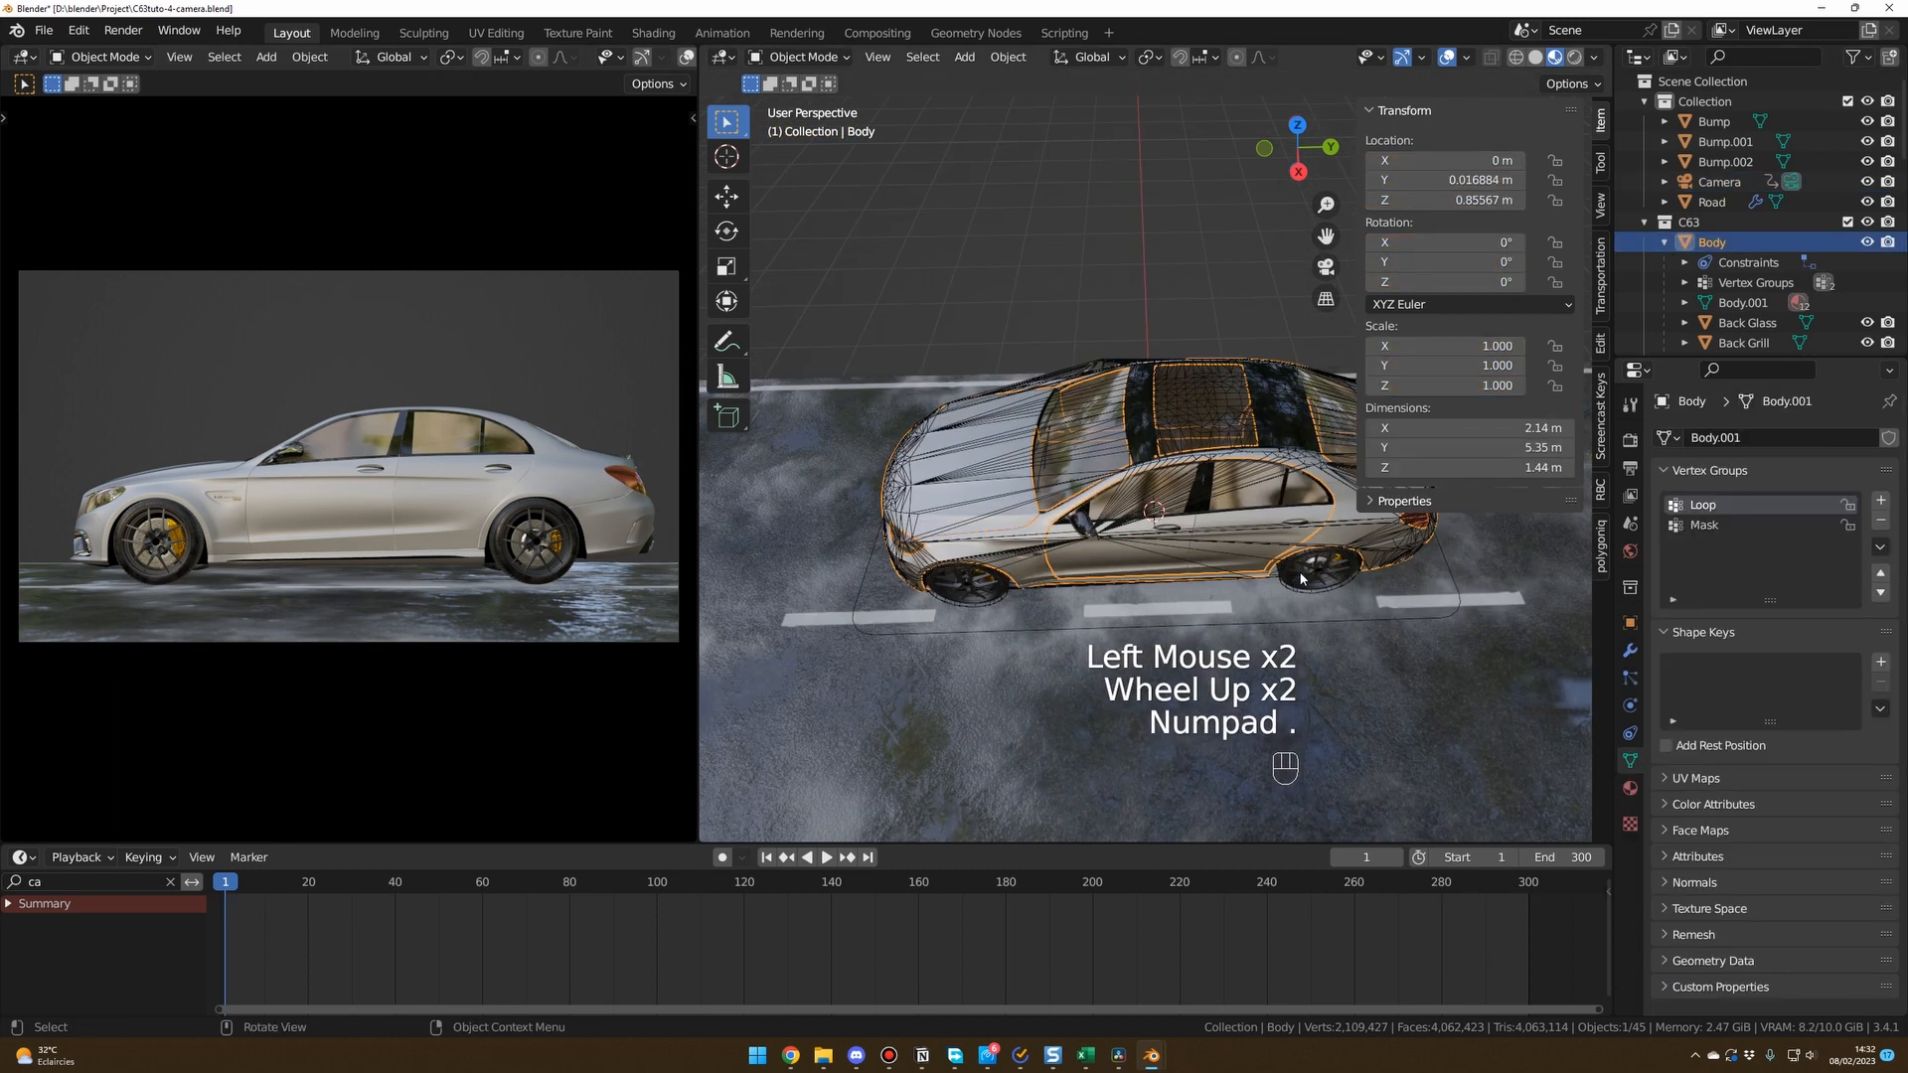
{"action": "middle_click_drag", "start_coordinate": [1305, 579], "coordinate": [1228, 489]}
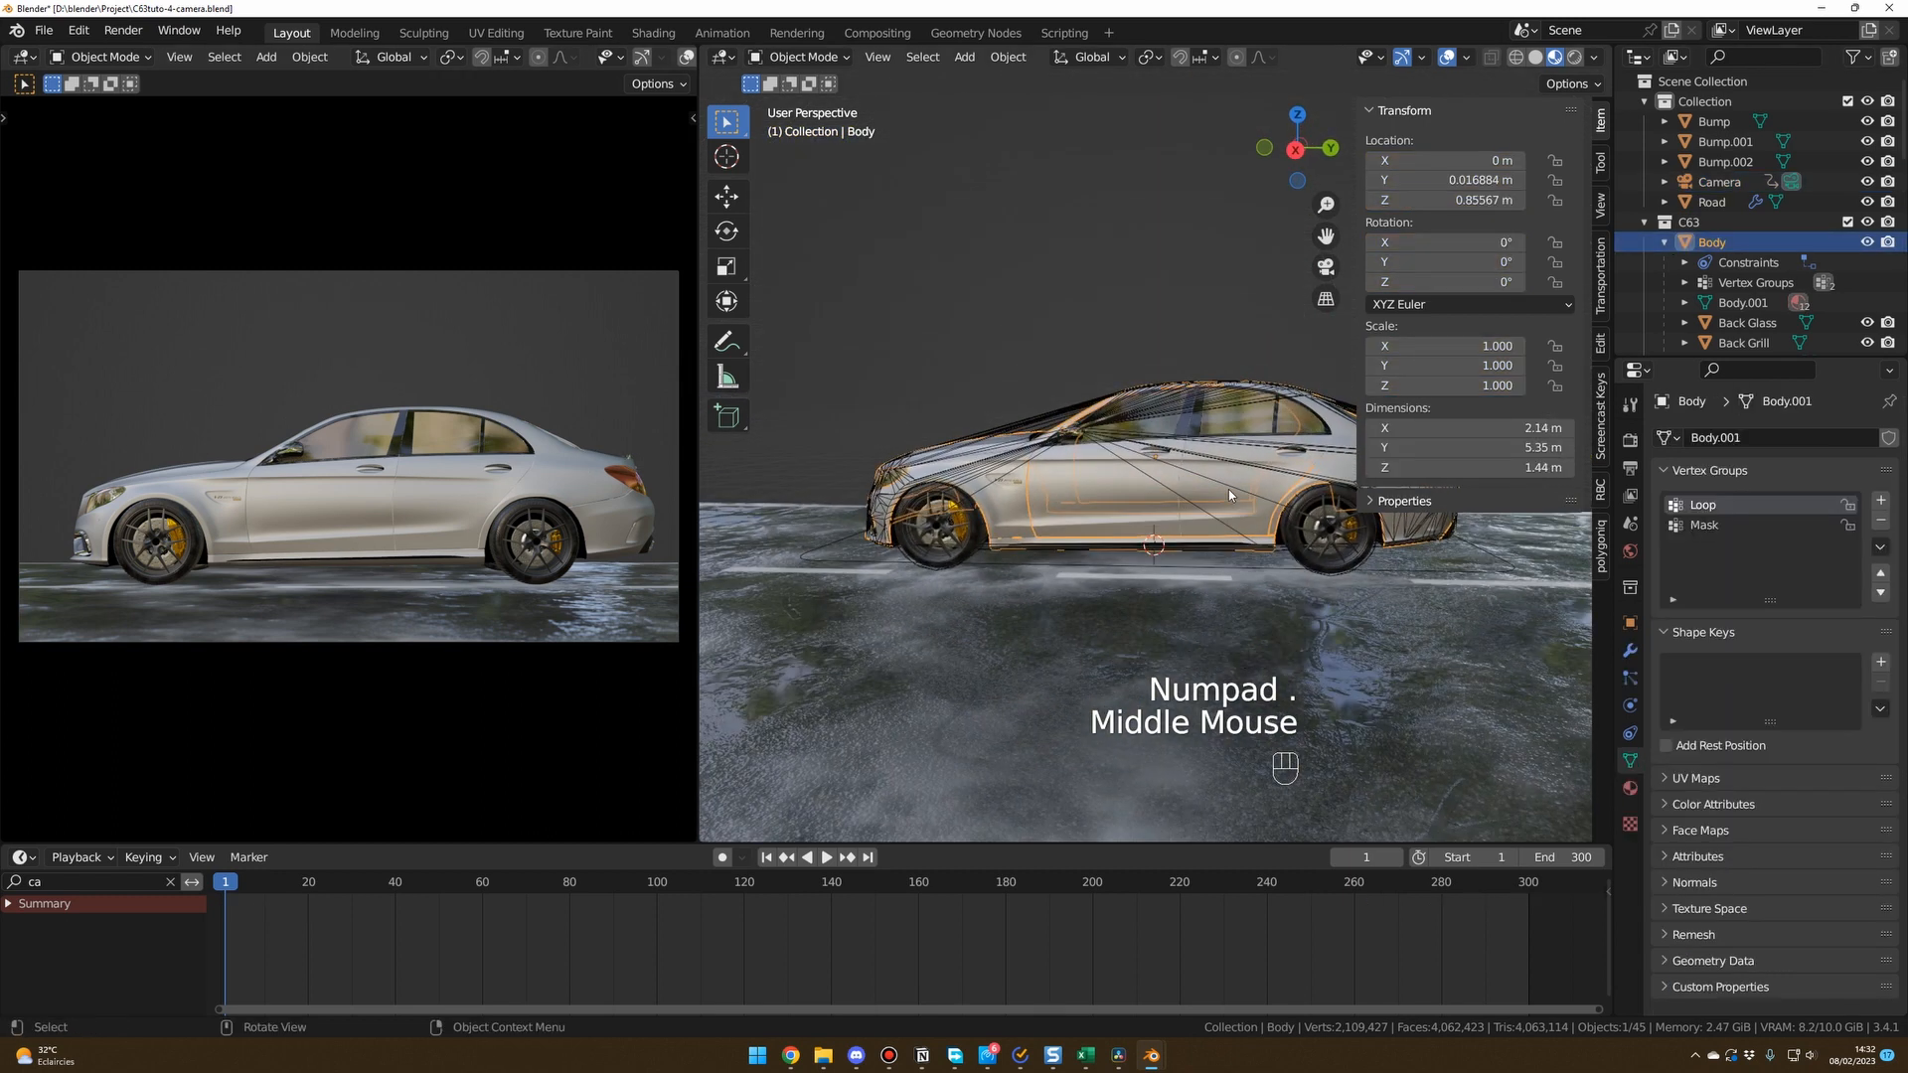
{"action": "key", "text": "g"}
{"action": "key", "text": "z"}
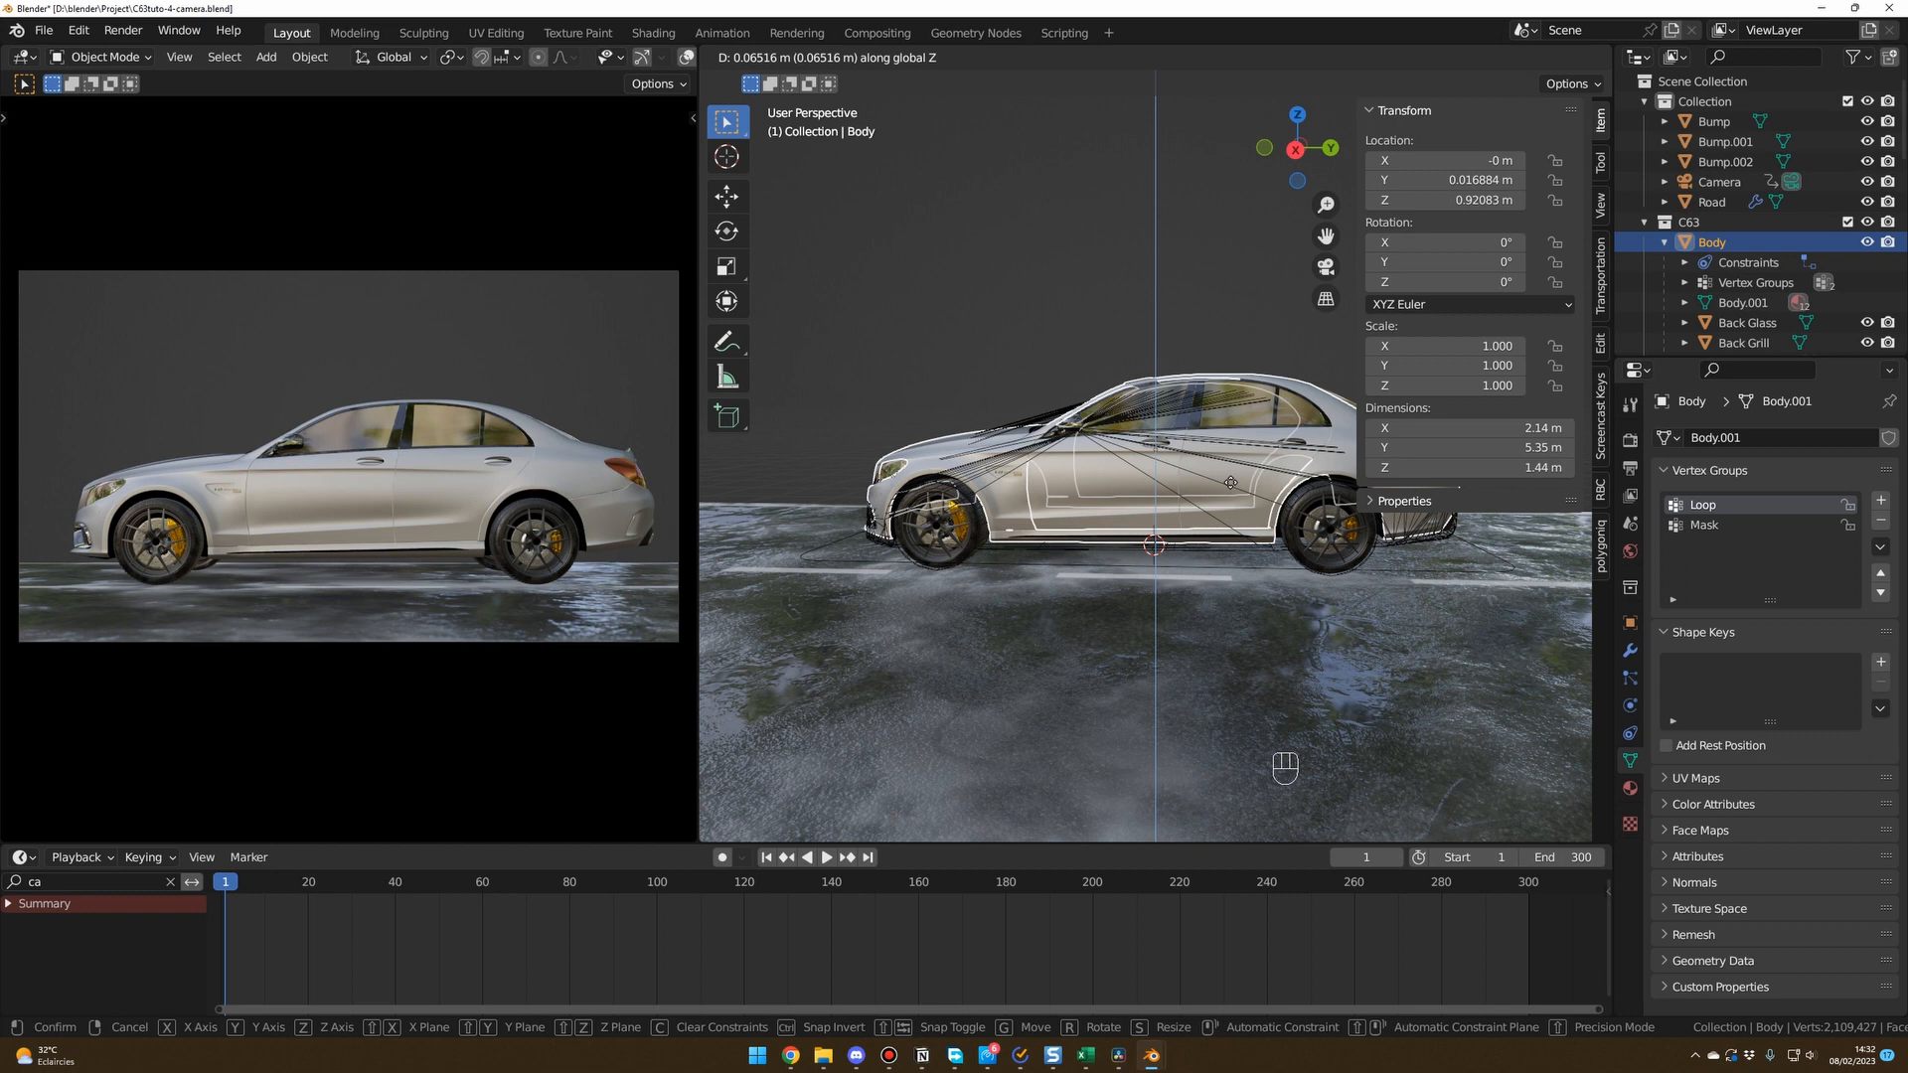
{"action": "left_click", "coordinate": [1230, 482]}
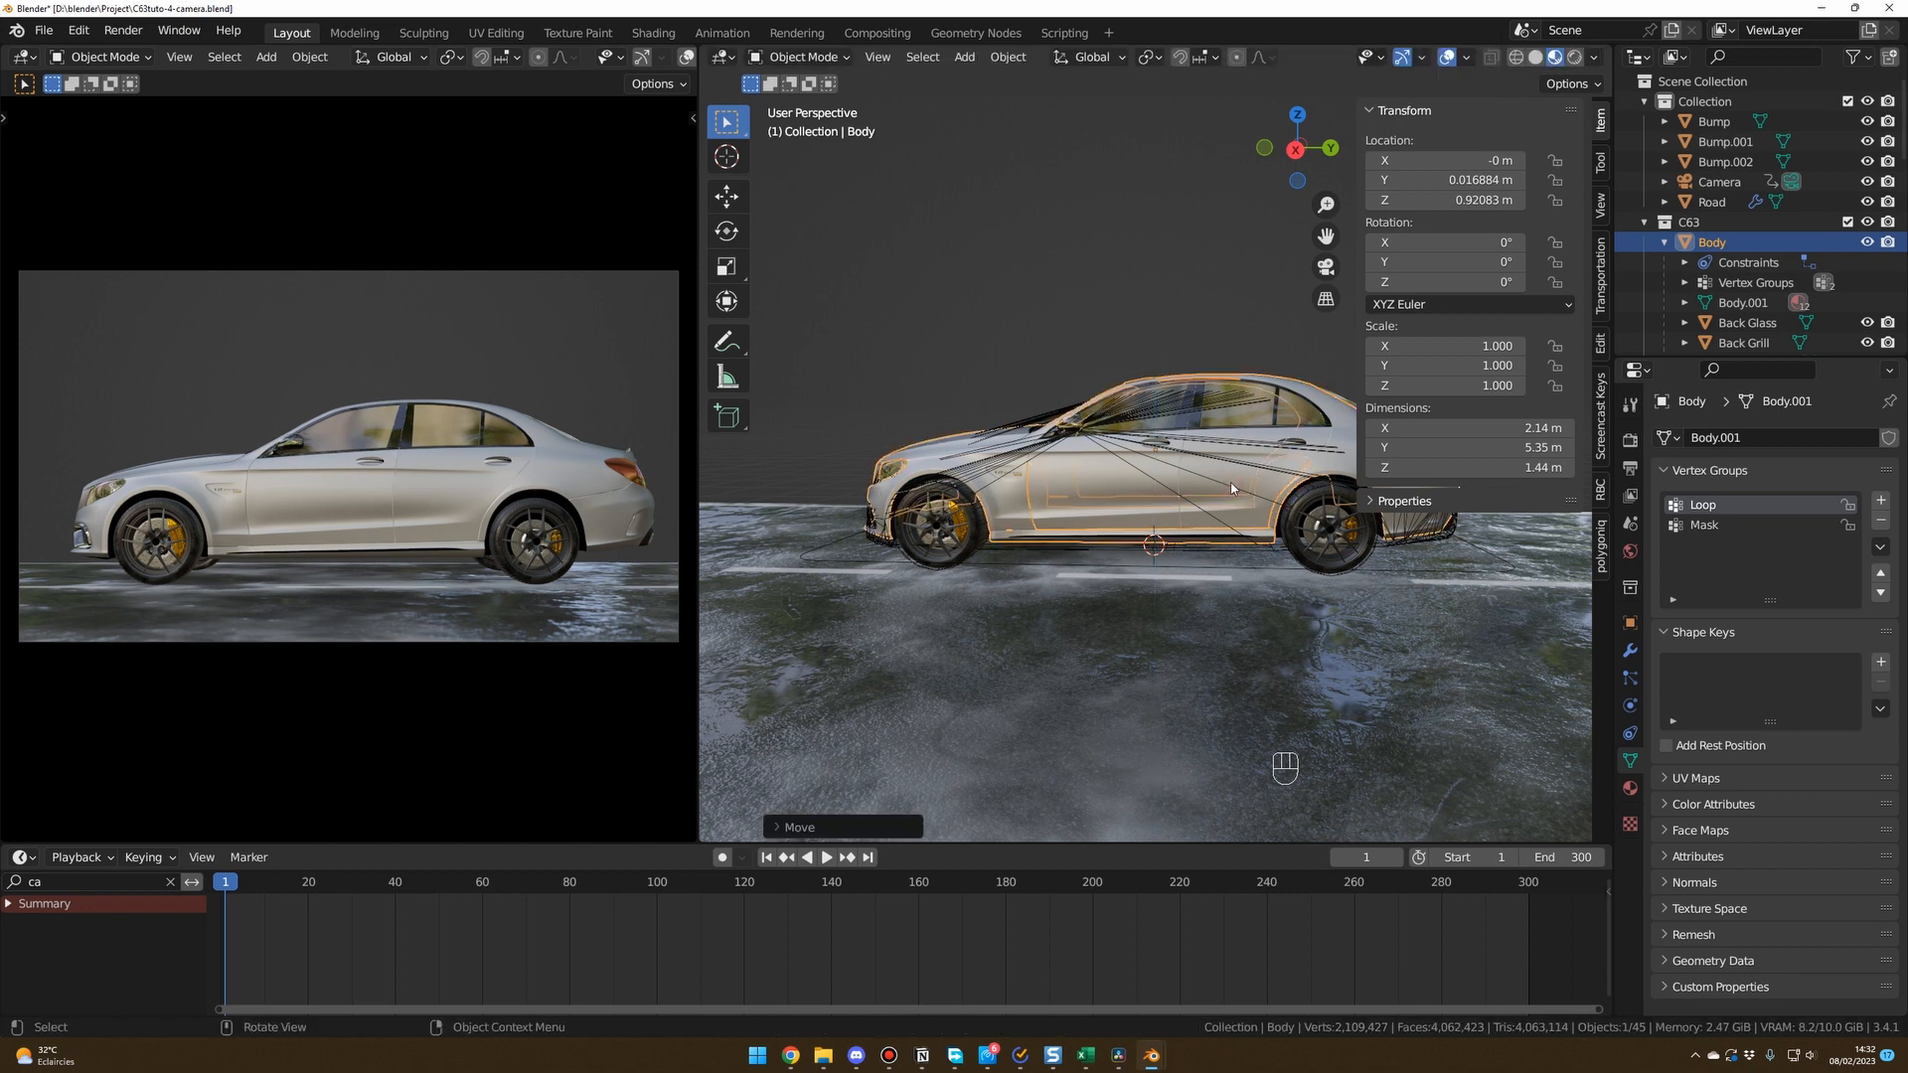
Play the animation from the start to check the raised body, stop it and go back to frame 1.
{"action": "left_click", "coordinate": [768, 859]}
{"action": "left_click", "coordinate": [827, 861]}
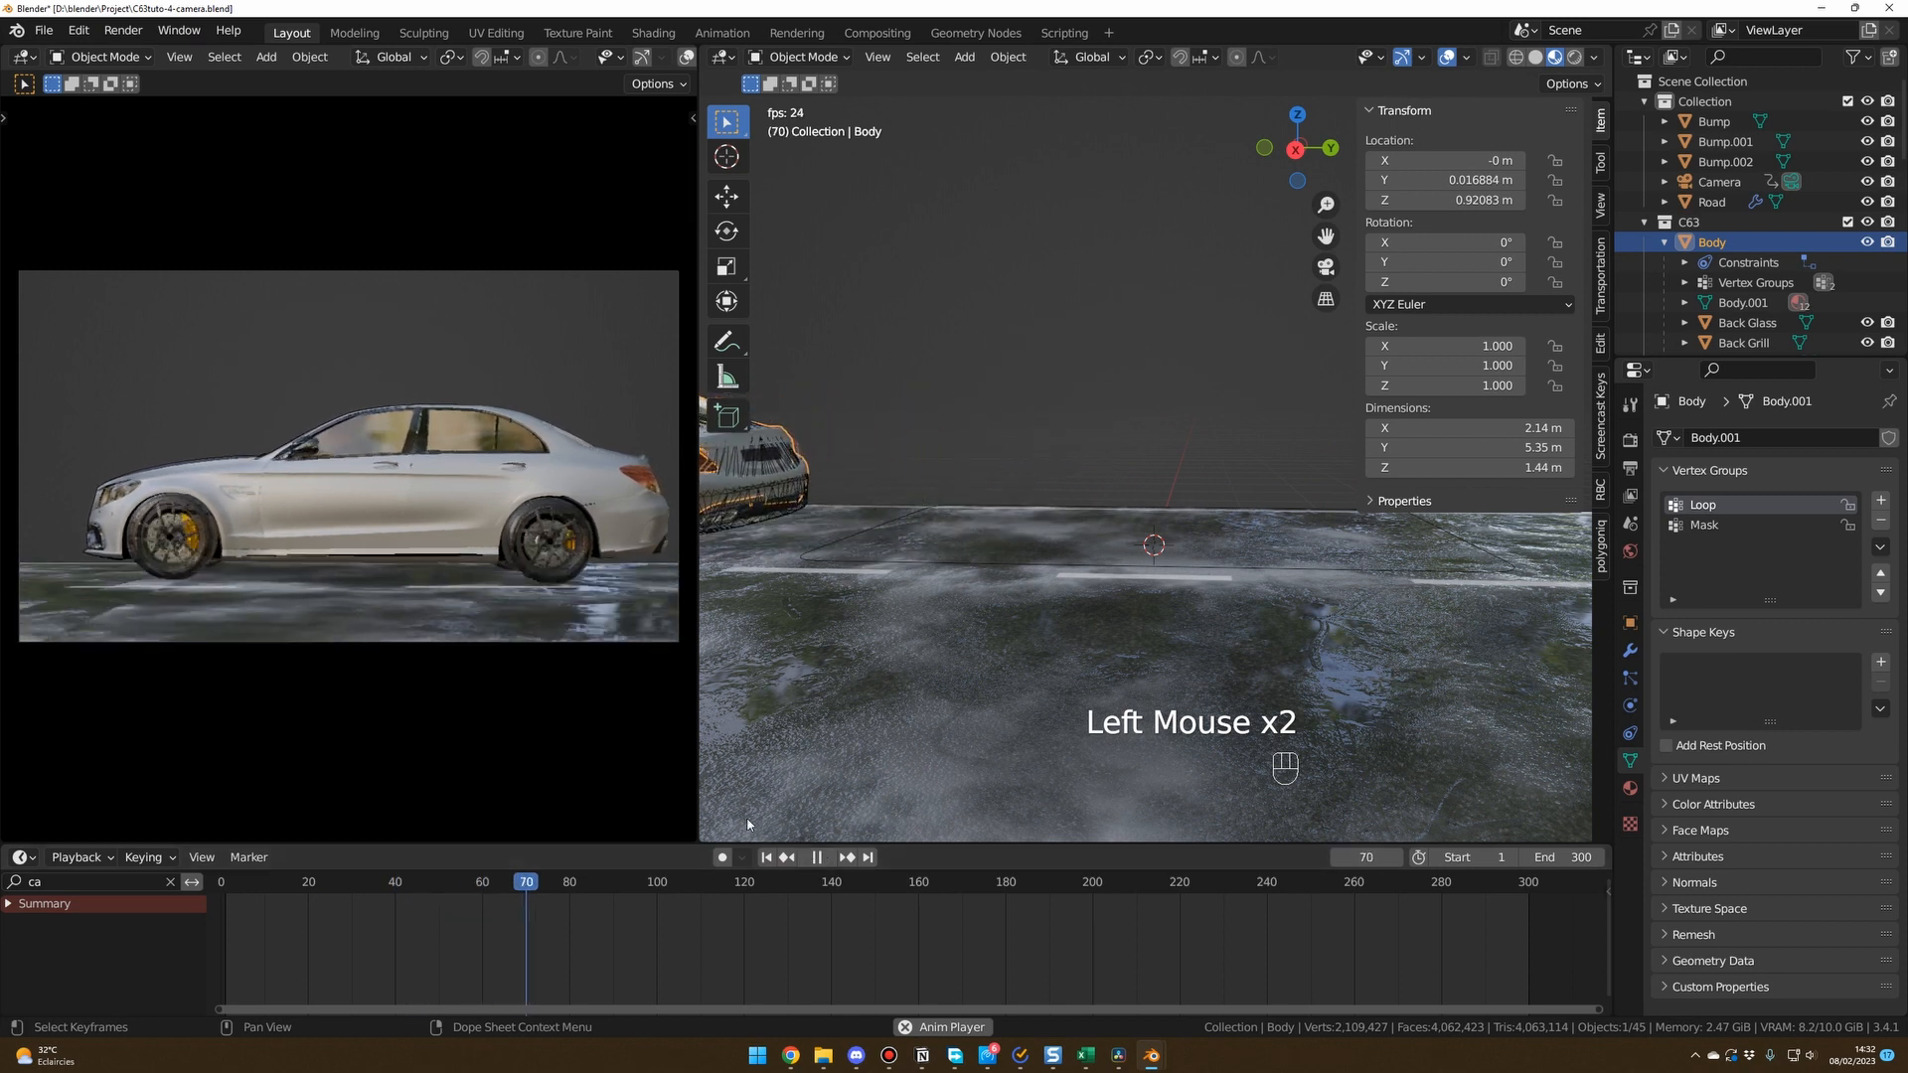
{"action": "key", "text": "space"}
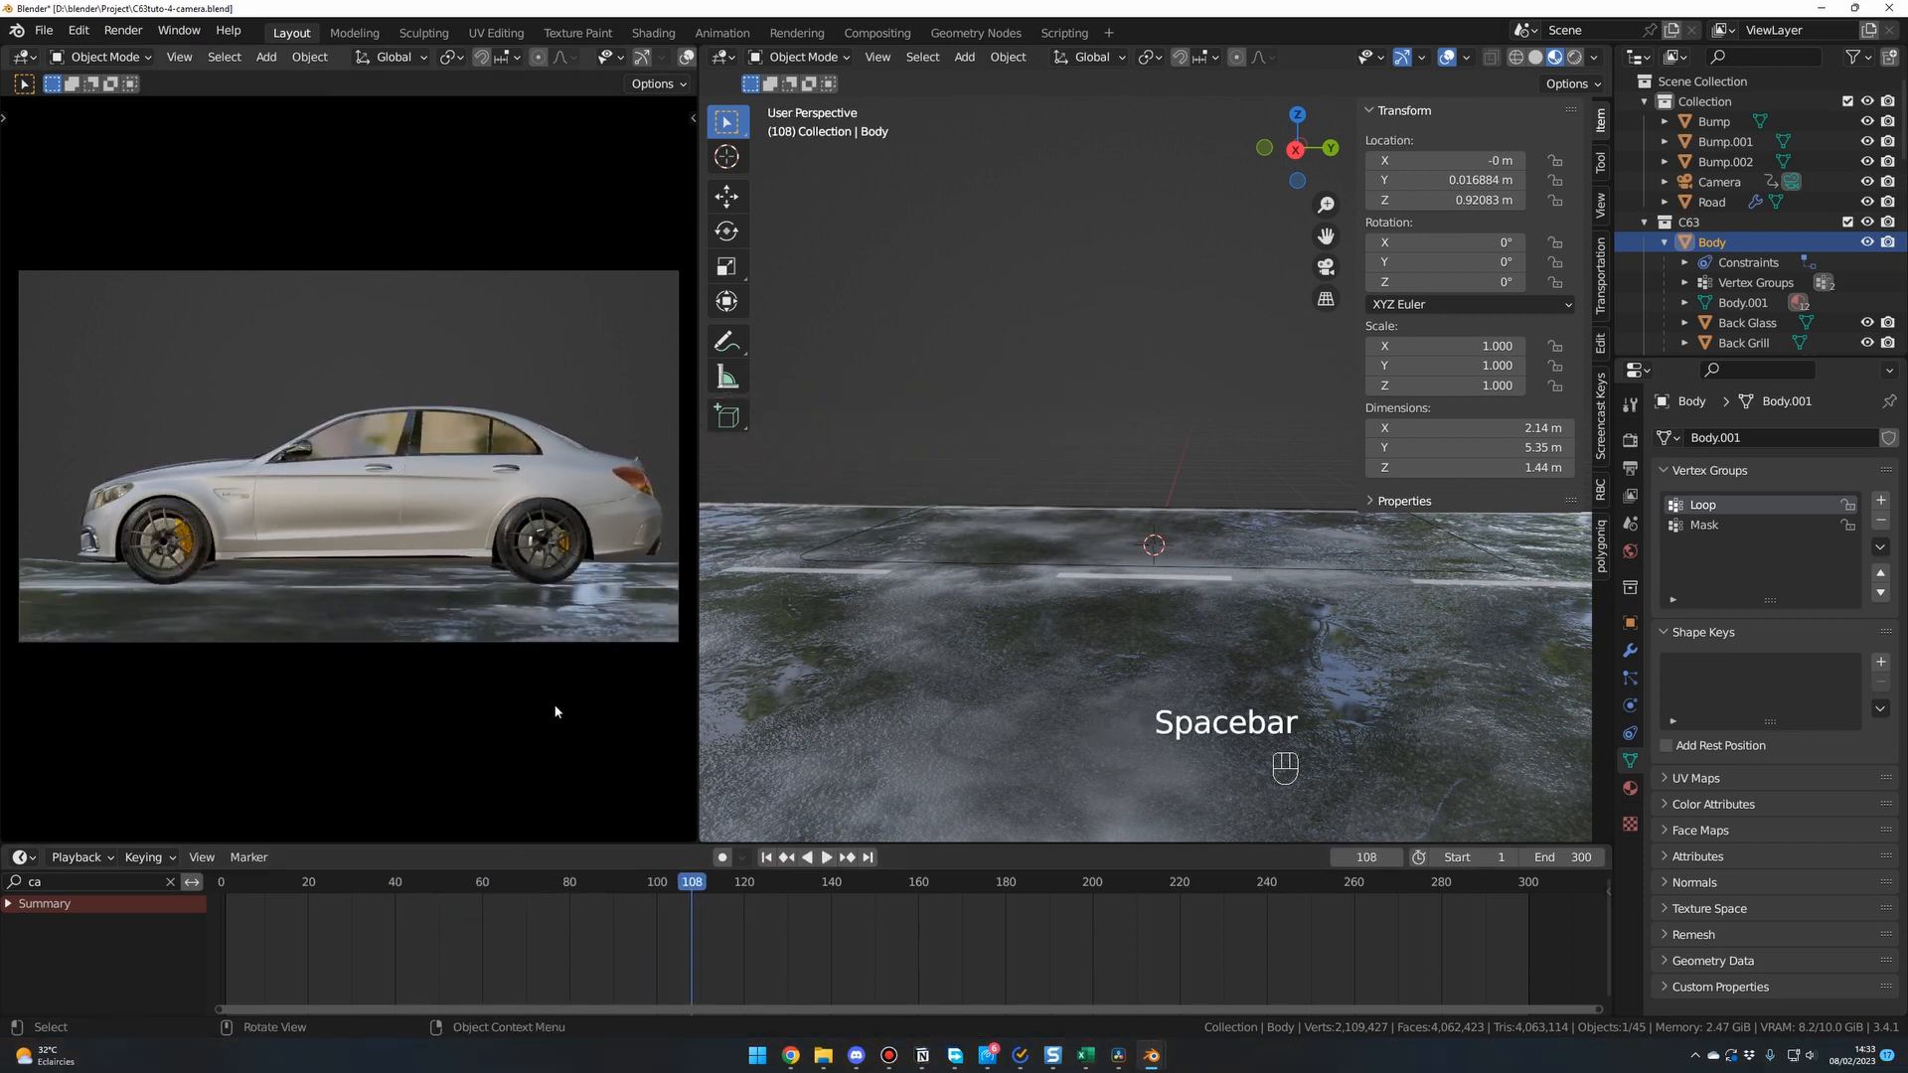
{"action": "left_click", "coordinate": [226, 882]}
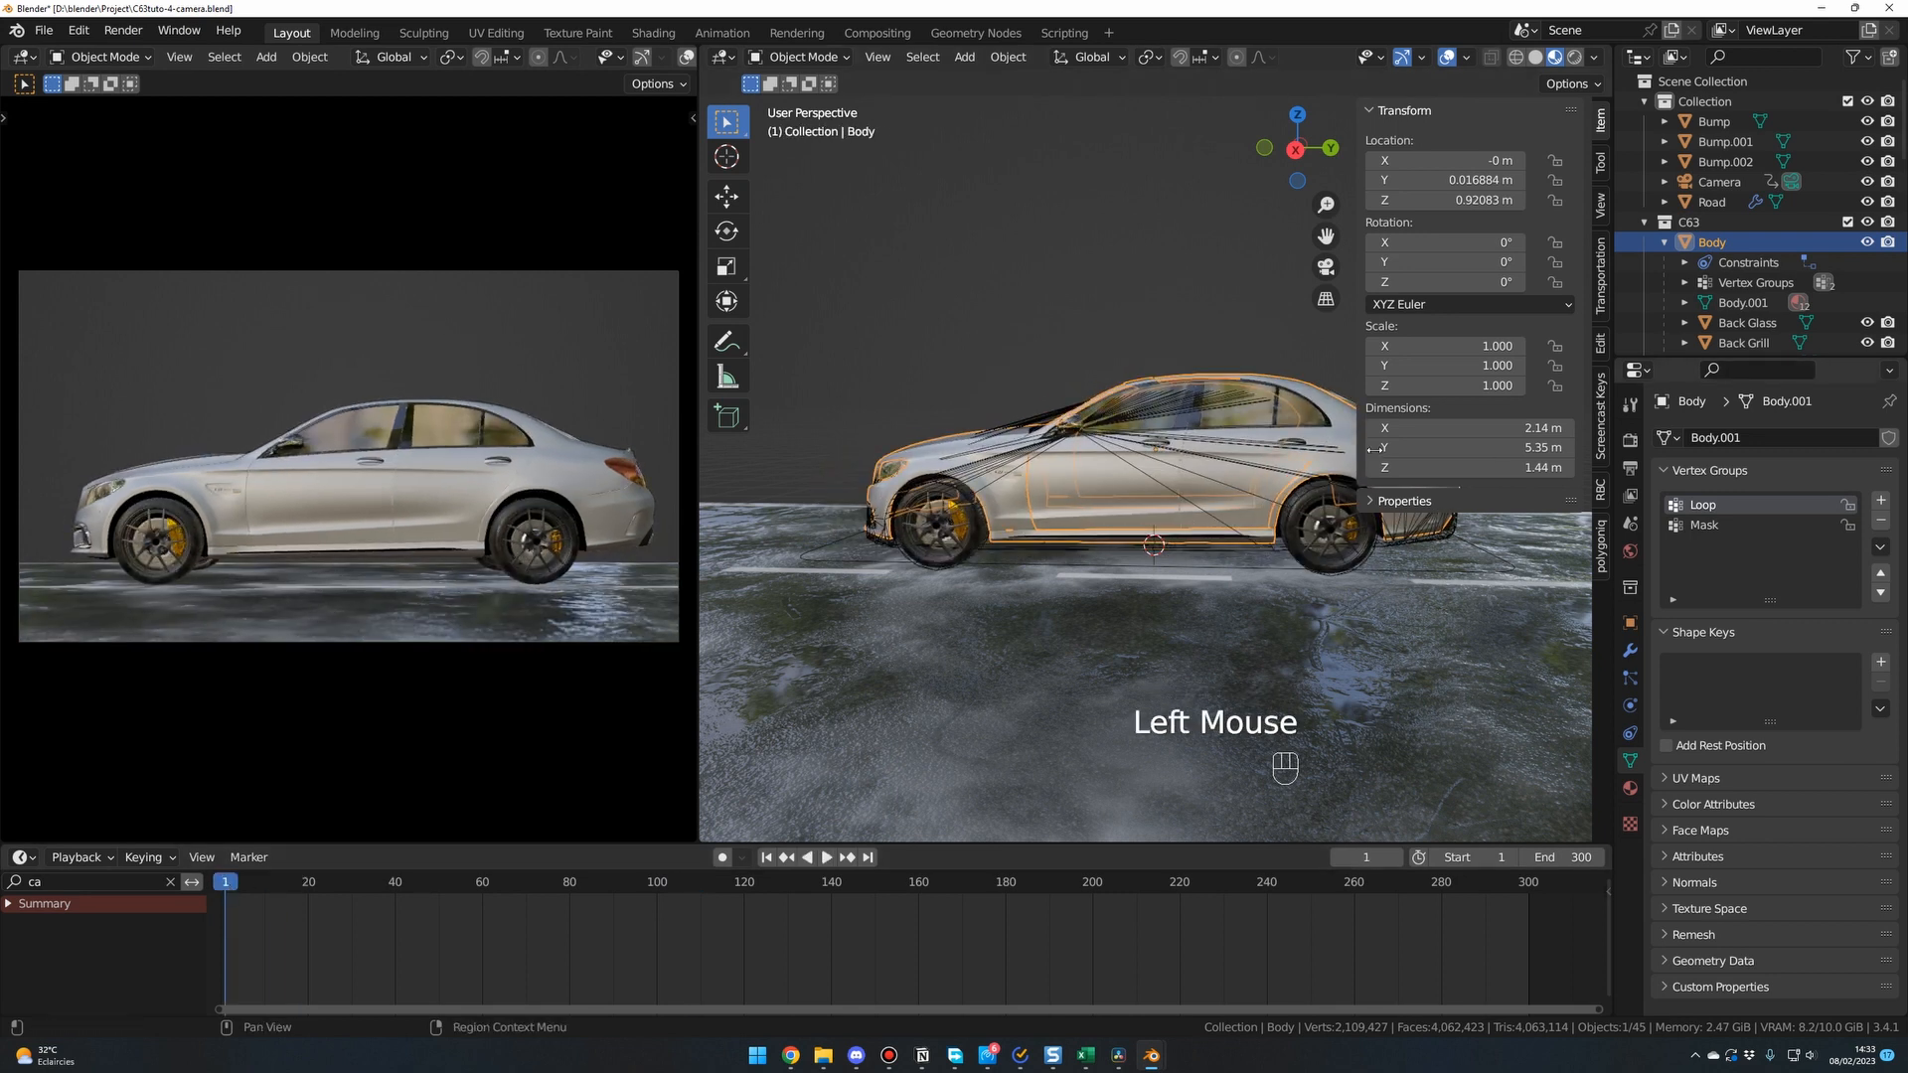
Raise the car body slightly more along Z, to a Z location of about 0.946 m.
{"action": "key", "text": "g"}
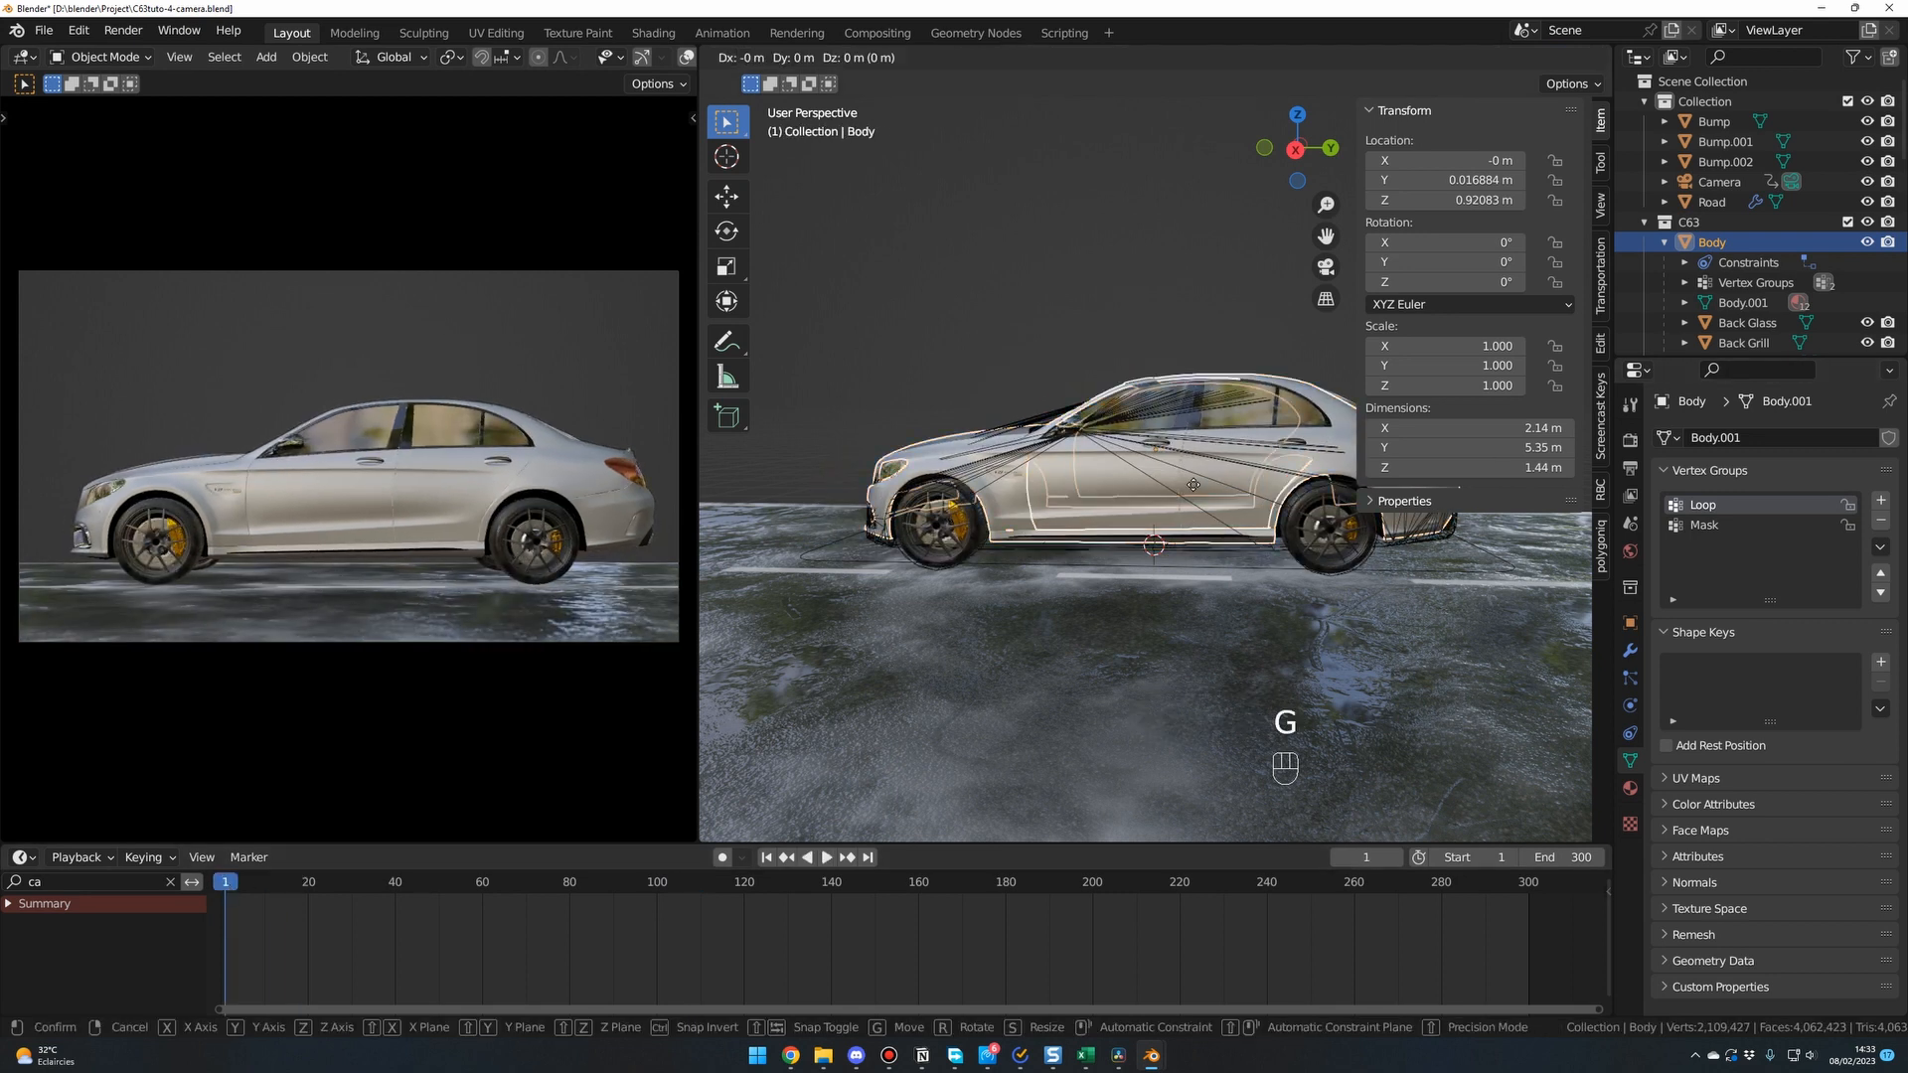
{"action": "middle_click", "coordinate": [1193, 485], "text": "shift"}
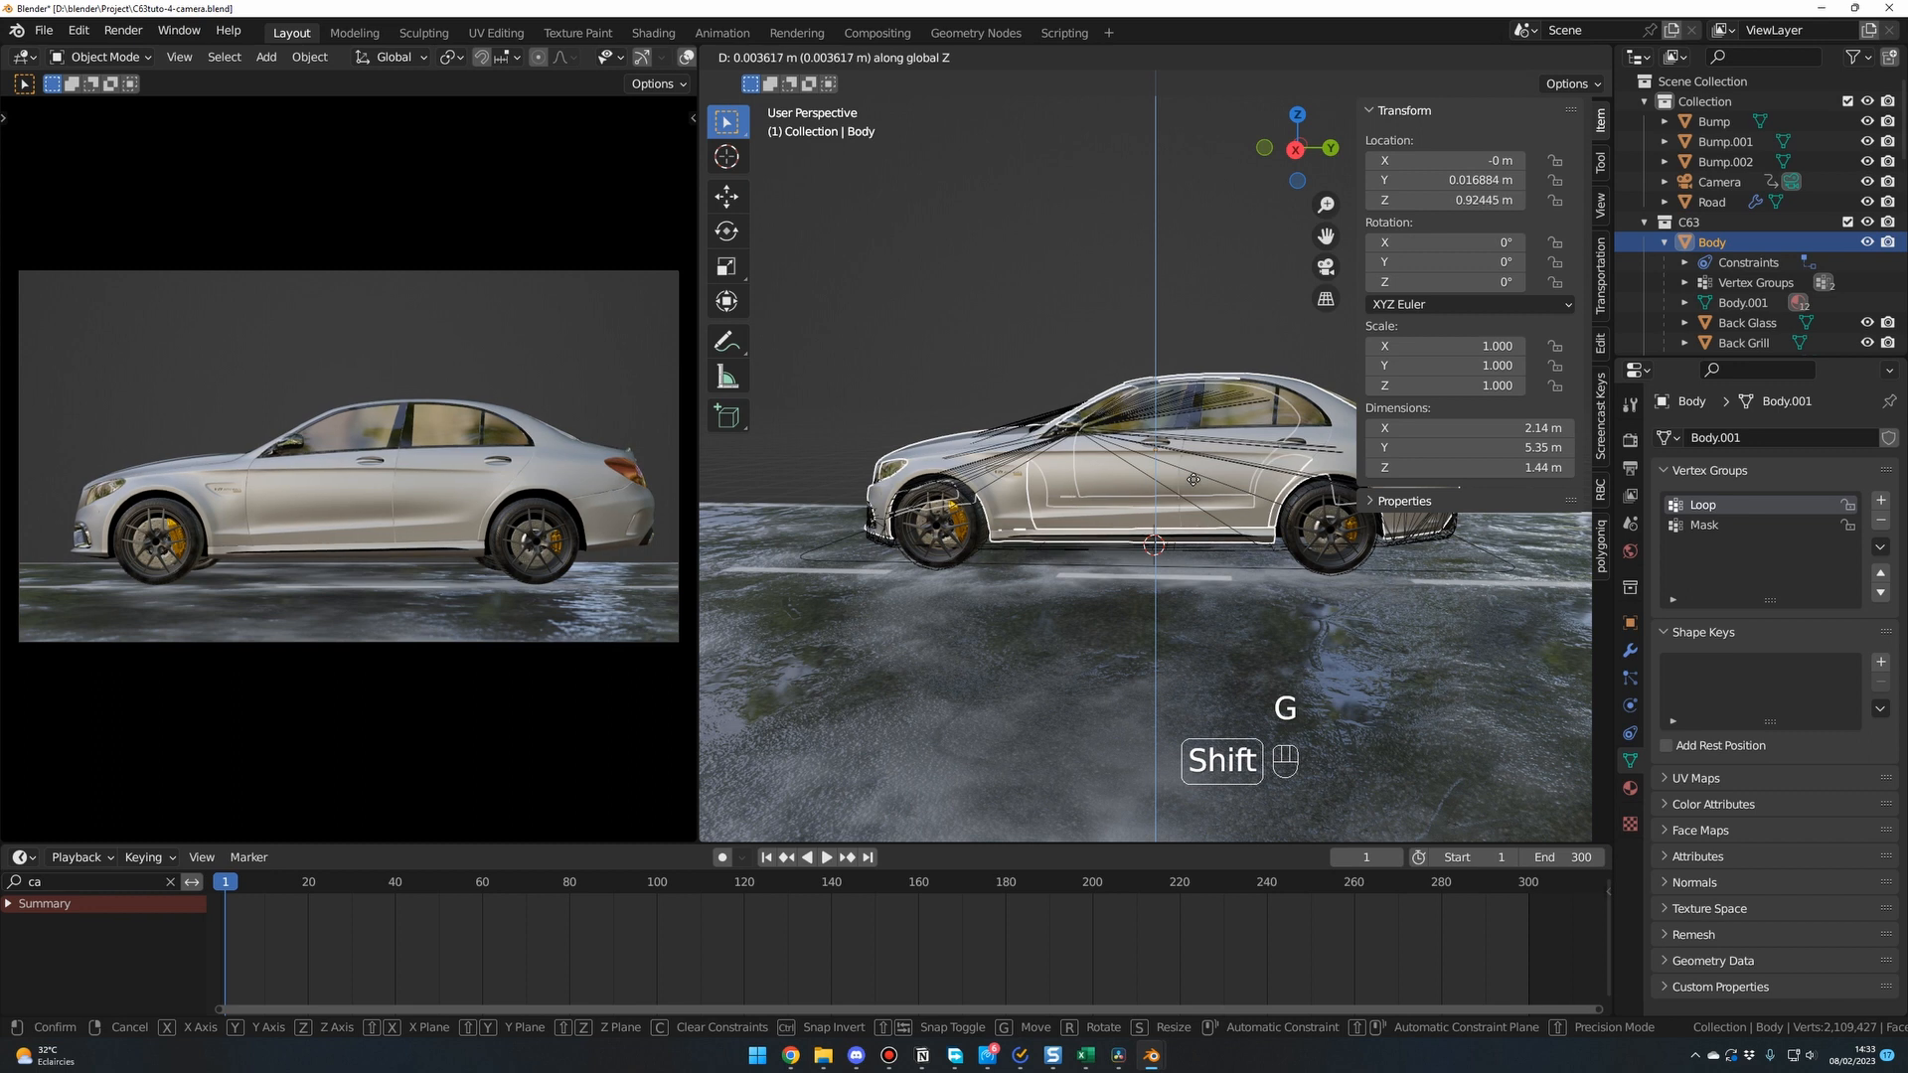
{"action": "left_click", "coordinate": [1200, 516]}
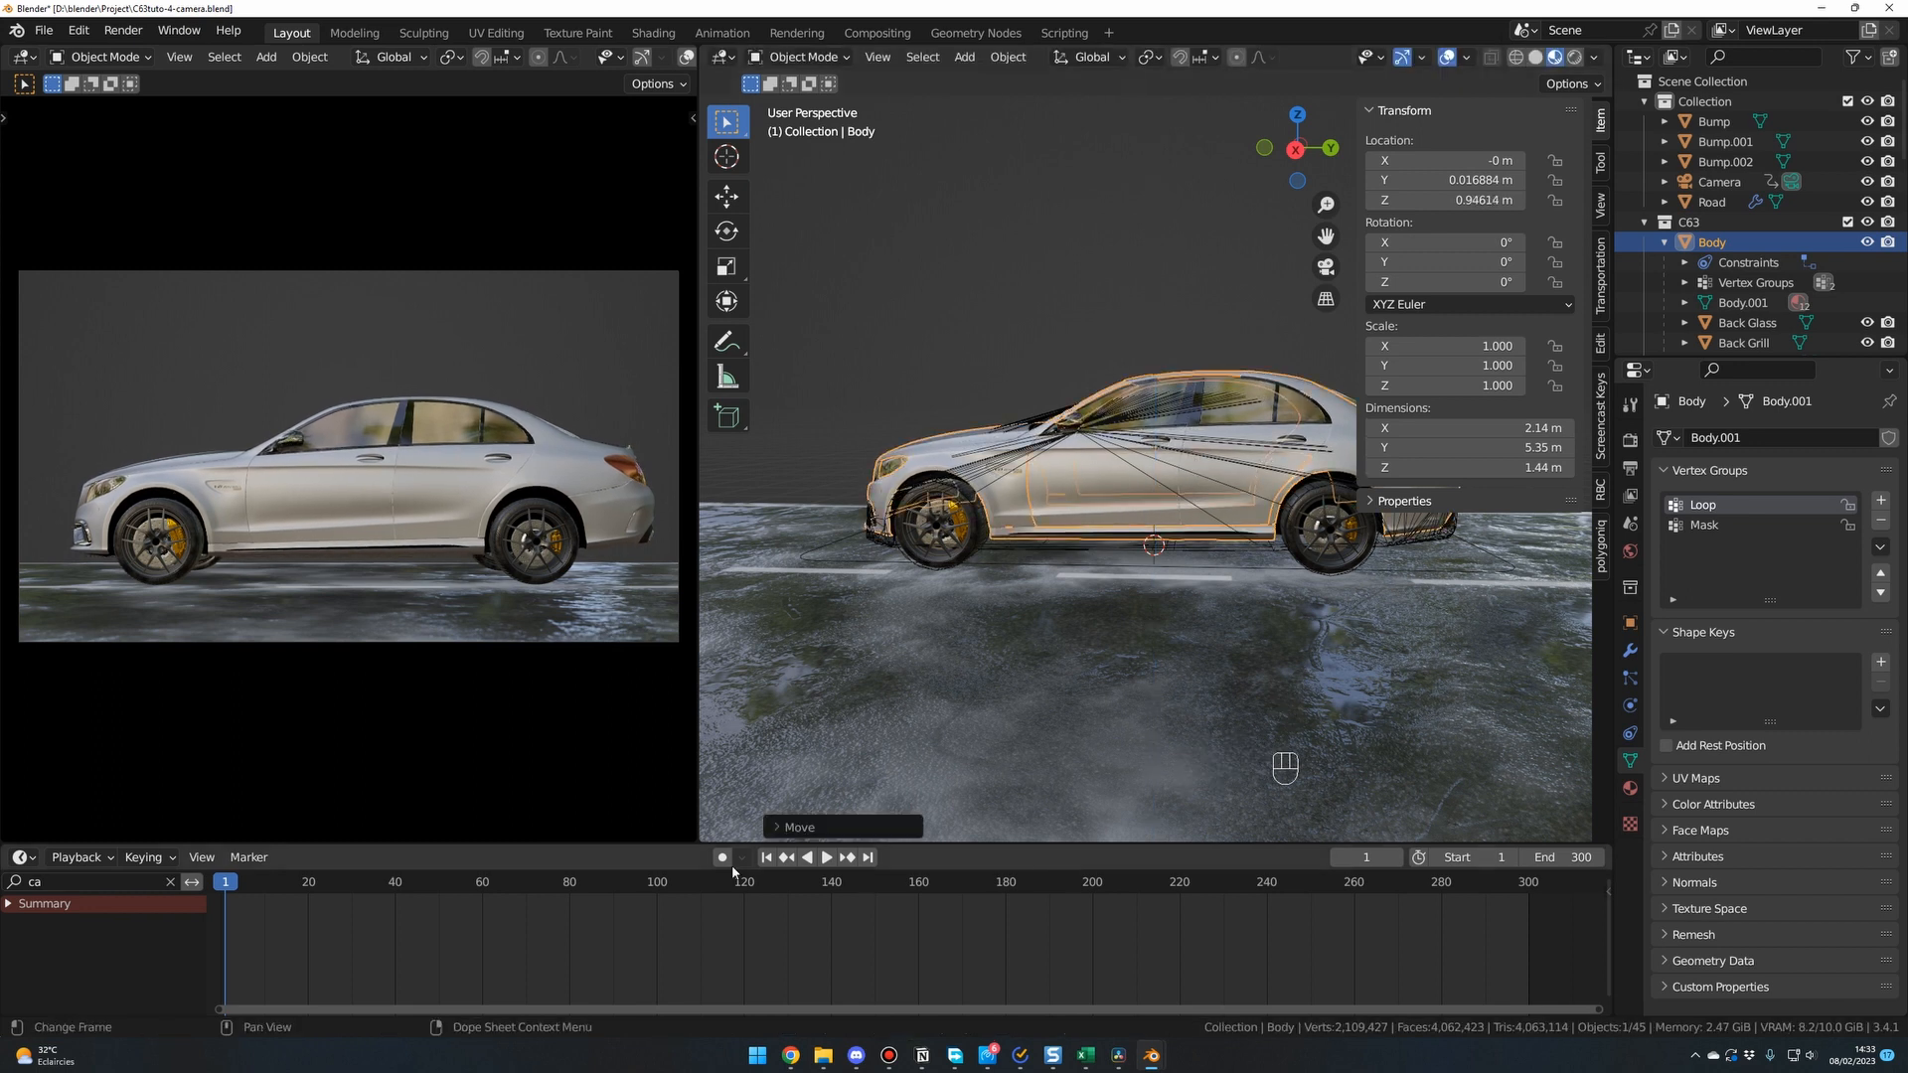
Replay the animation from frame 1 to check the body's height over the bumps, and return to frame 1.
{"action": "left_click", "coordinate": [767, 859]}
{"action": "double_click", "coordinate": [771, 861]}
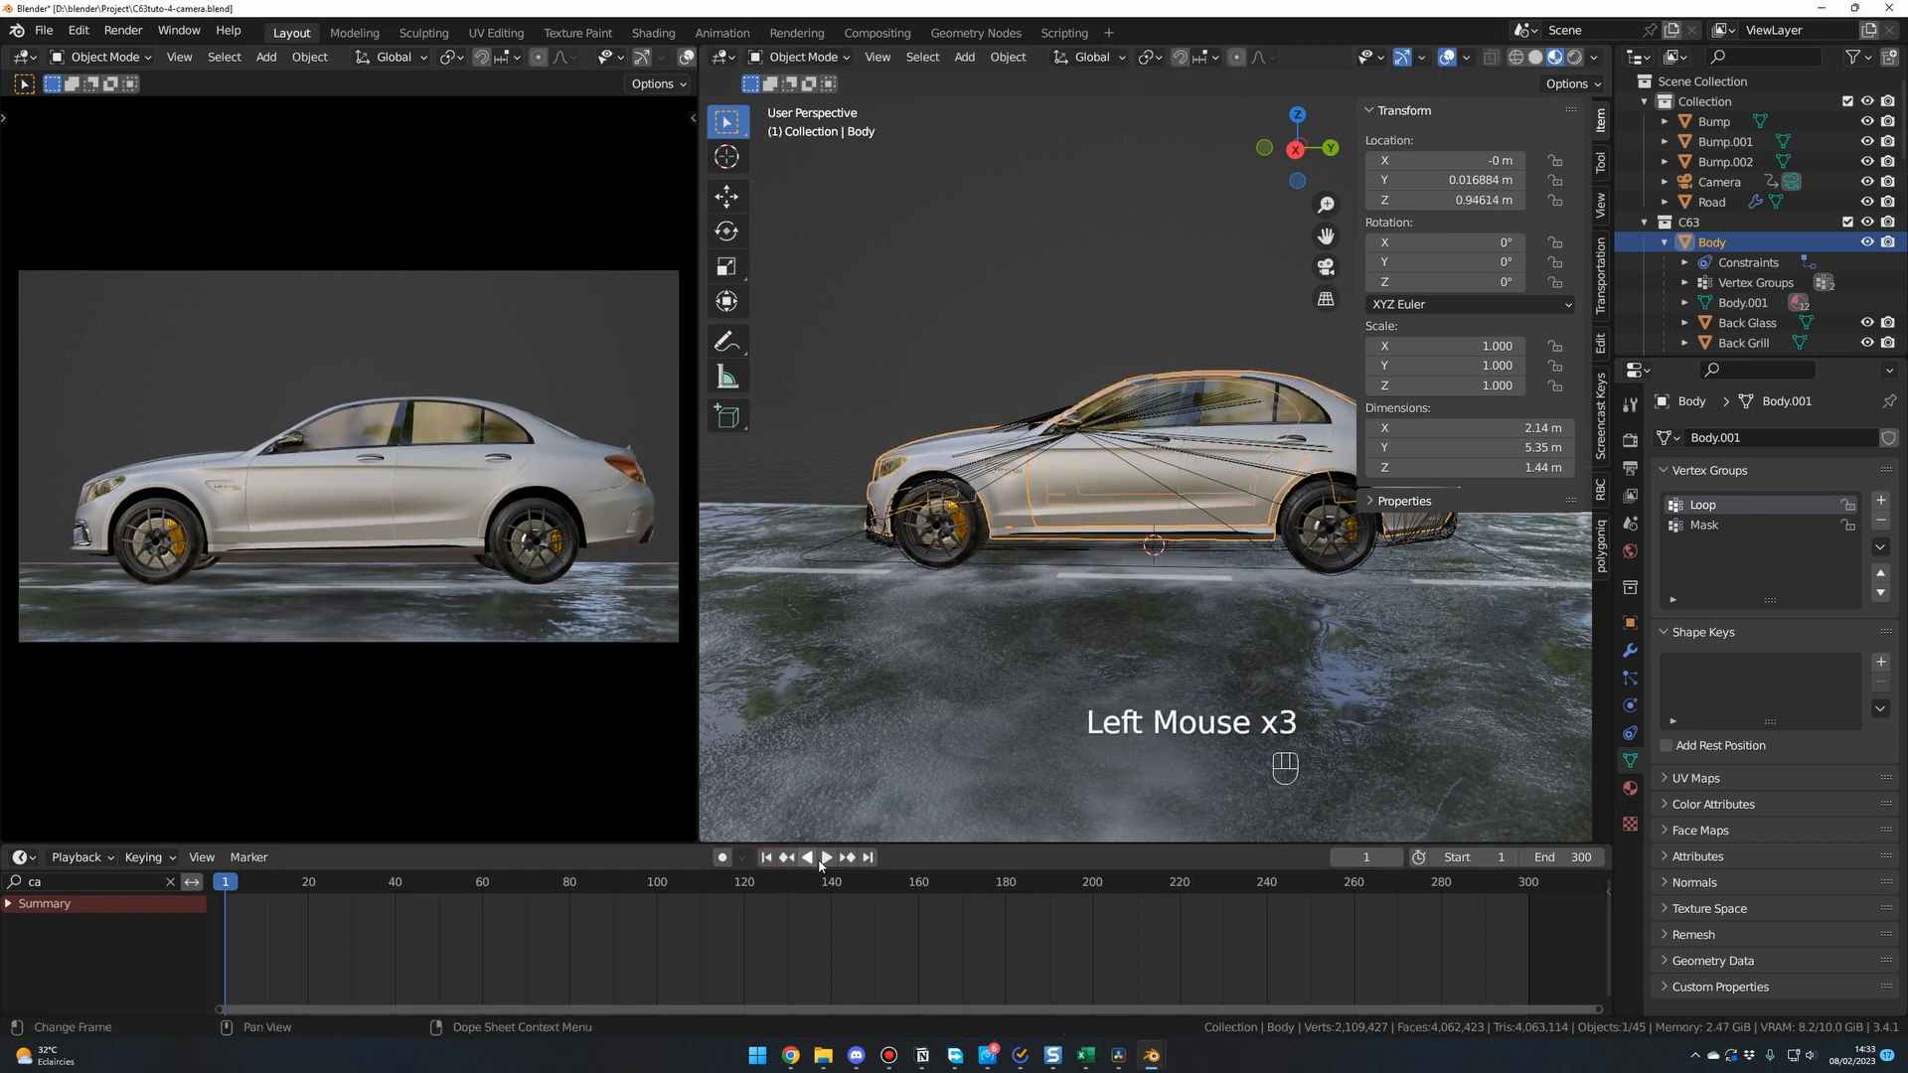
{"action": "left_click", "coordinate": [826, 858]}
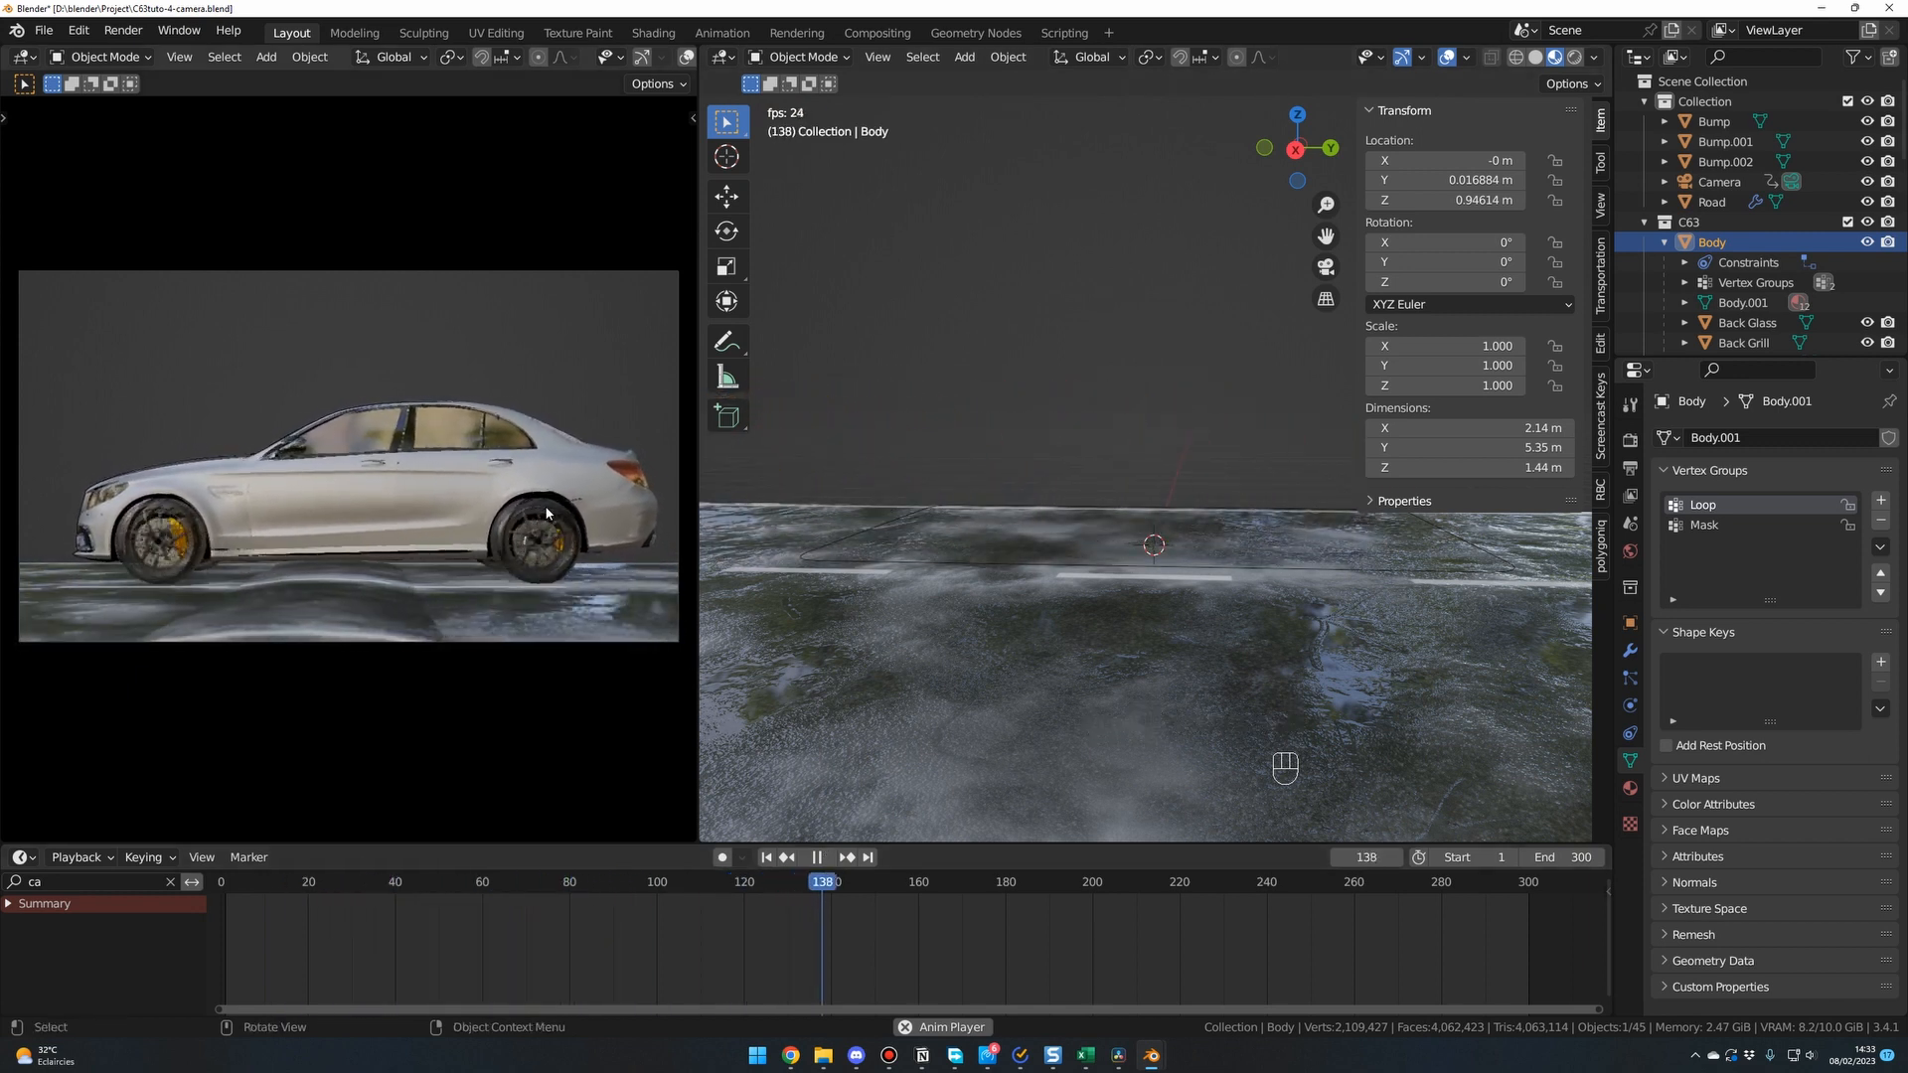
{"action": "key", "text": "space"}
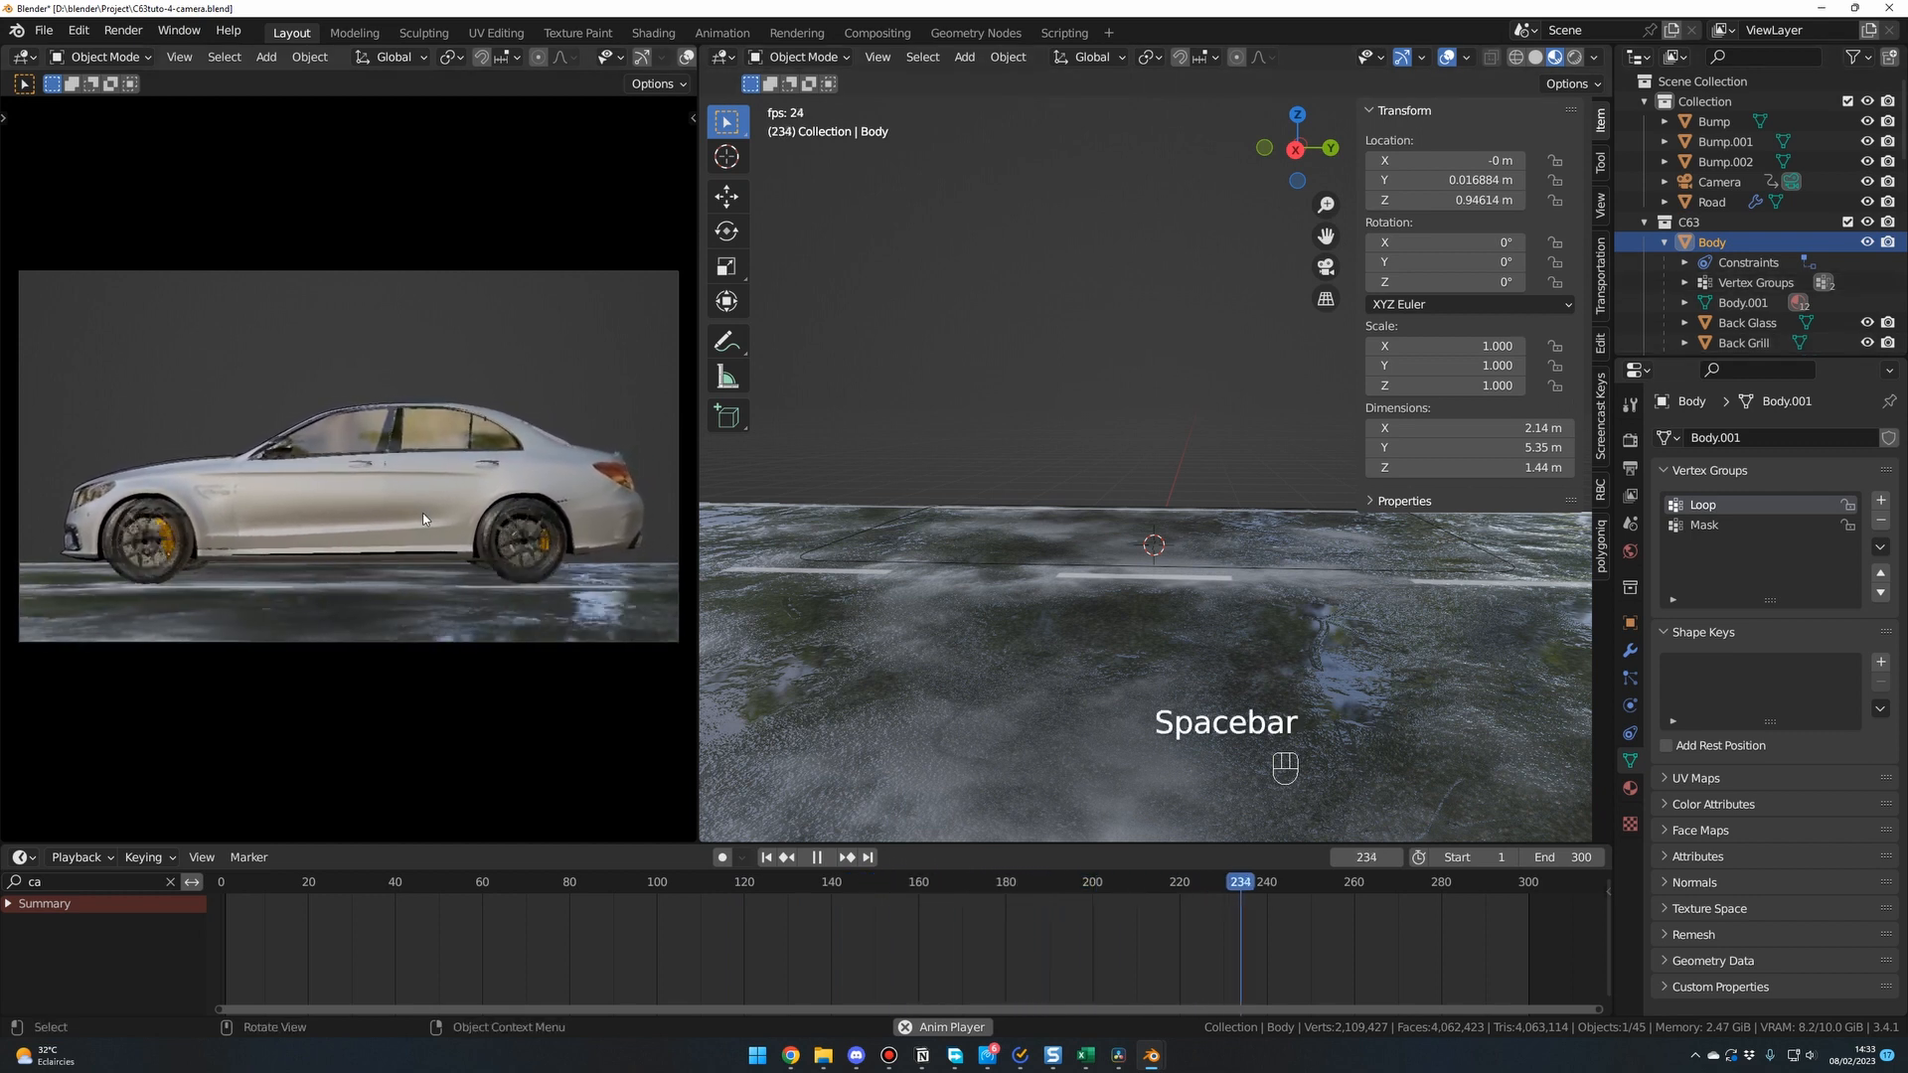
{"action": "key", "text": "space"}
{"action": "left_click_drag", "start_coordinate": [388, 883], "coordinate": [225, 883]}
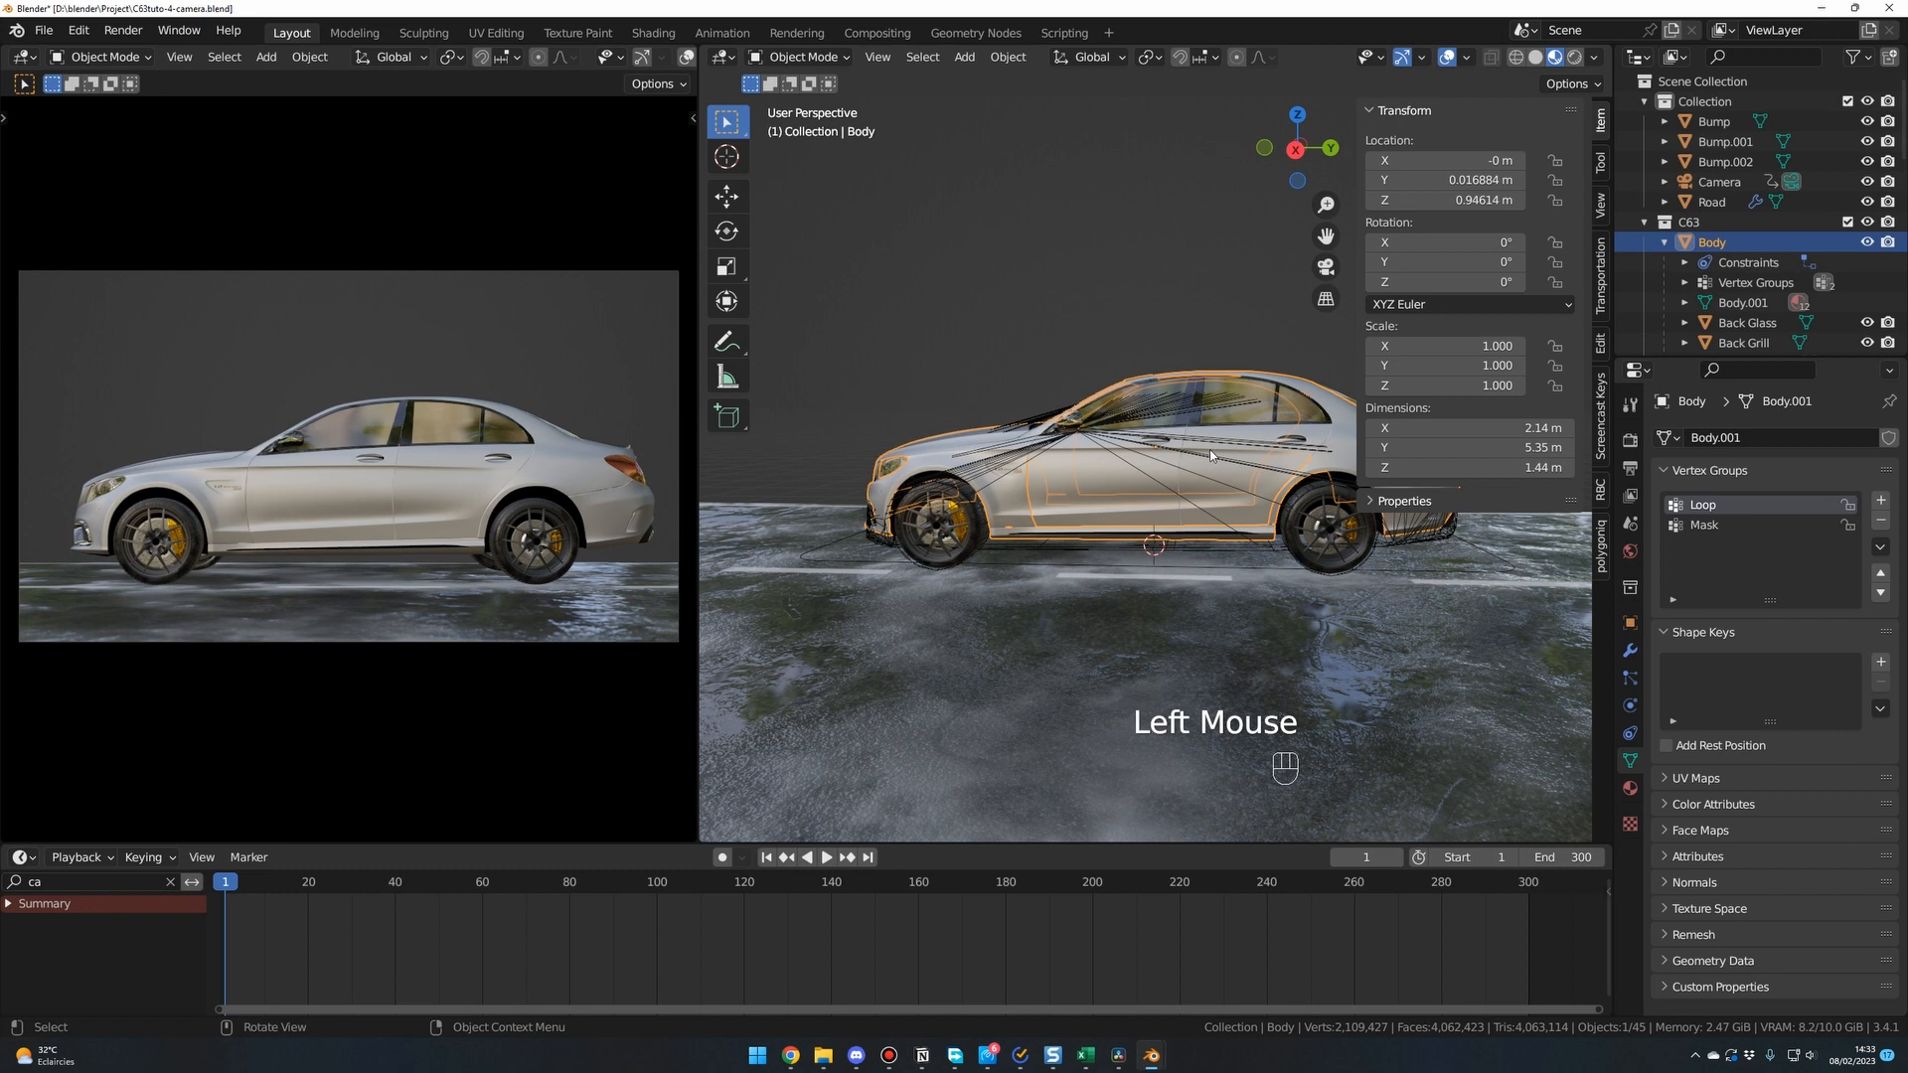
Lower the car body along Z to a Z location of about 0.927 m.
{"action": "key", "text": "g"}
{"action": "key", "text": "z"}
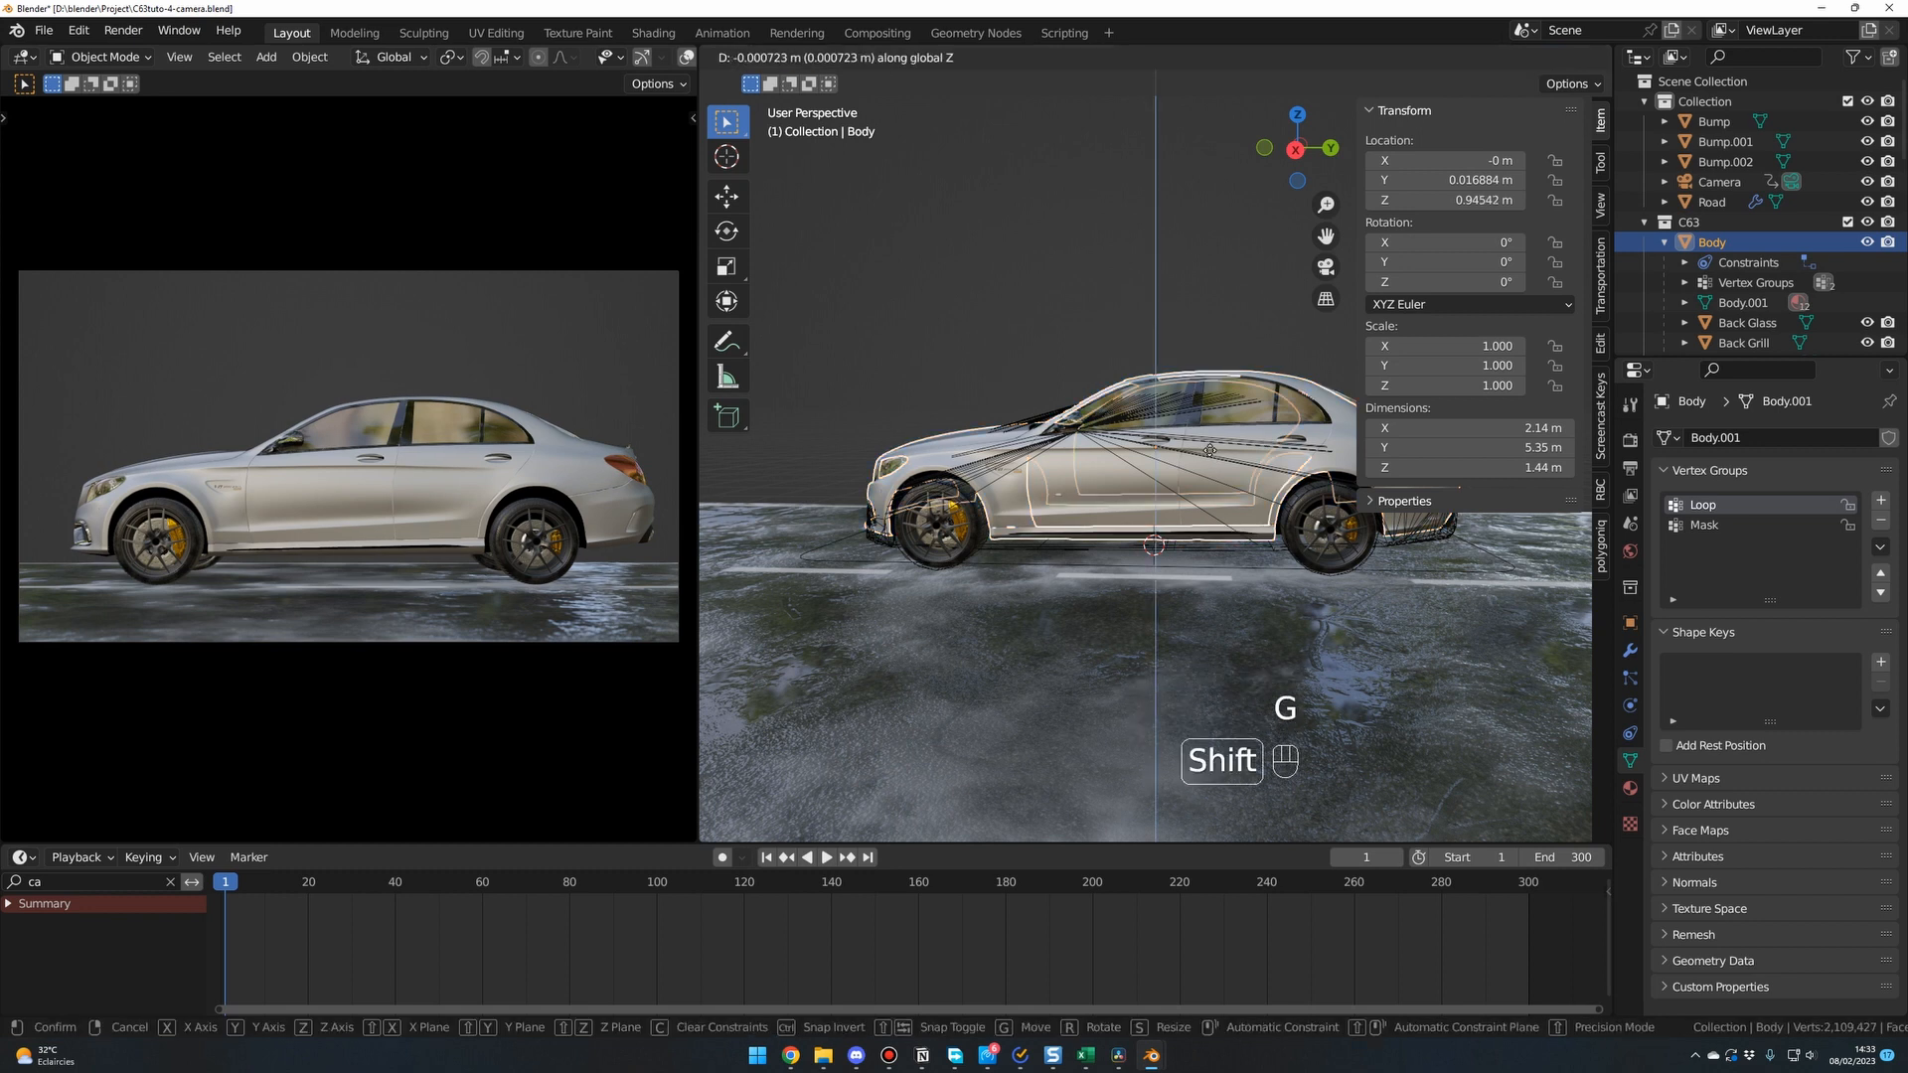
{"action": "left_click", "coordinate": [1208, 476]}
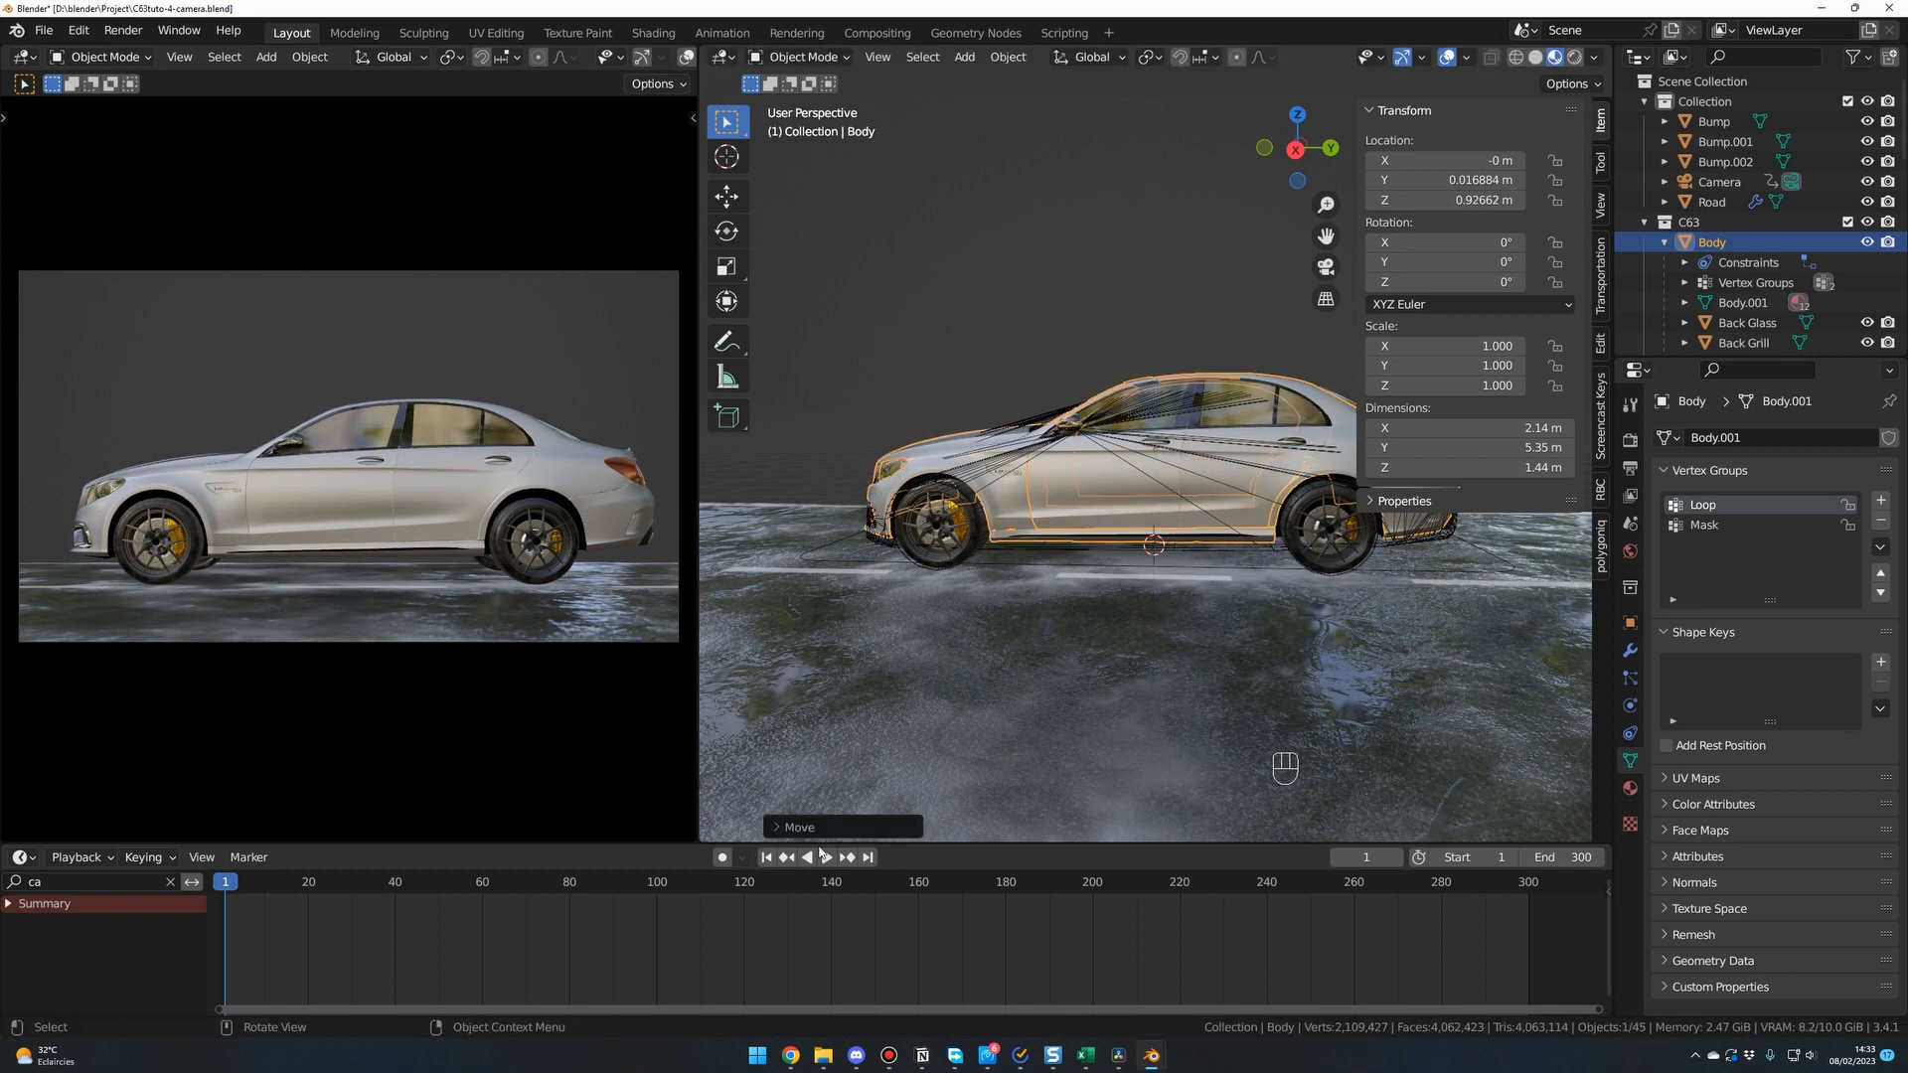
Play the animation from the start to check the lowered body's ride height, and return to frame 1.
{"action": "left_click", "coordinate": [766, 856]}
{"action": "left_click", "coordinate": [785, 858]}
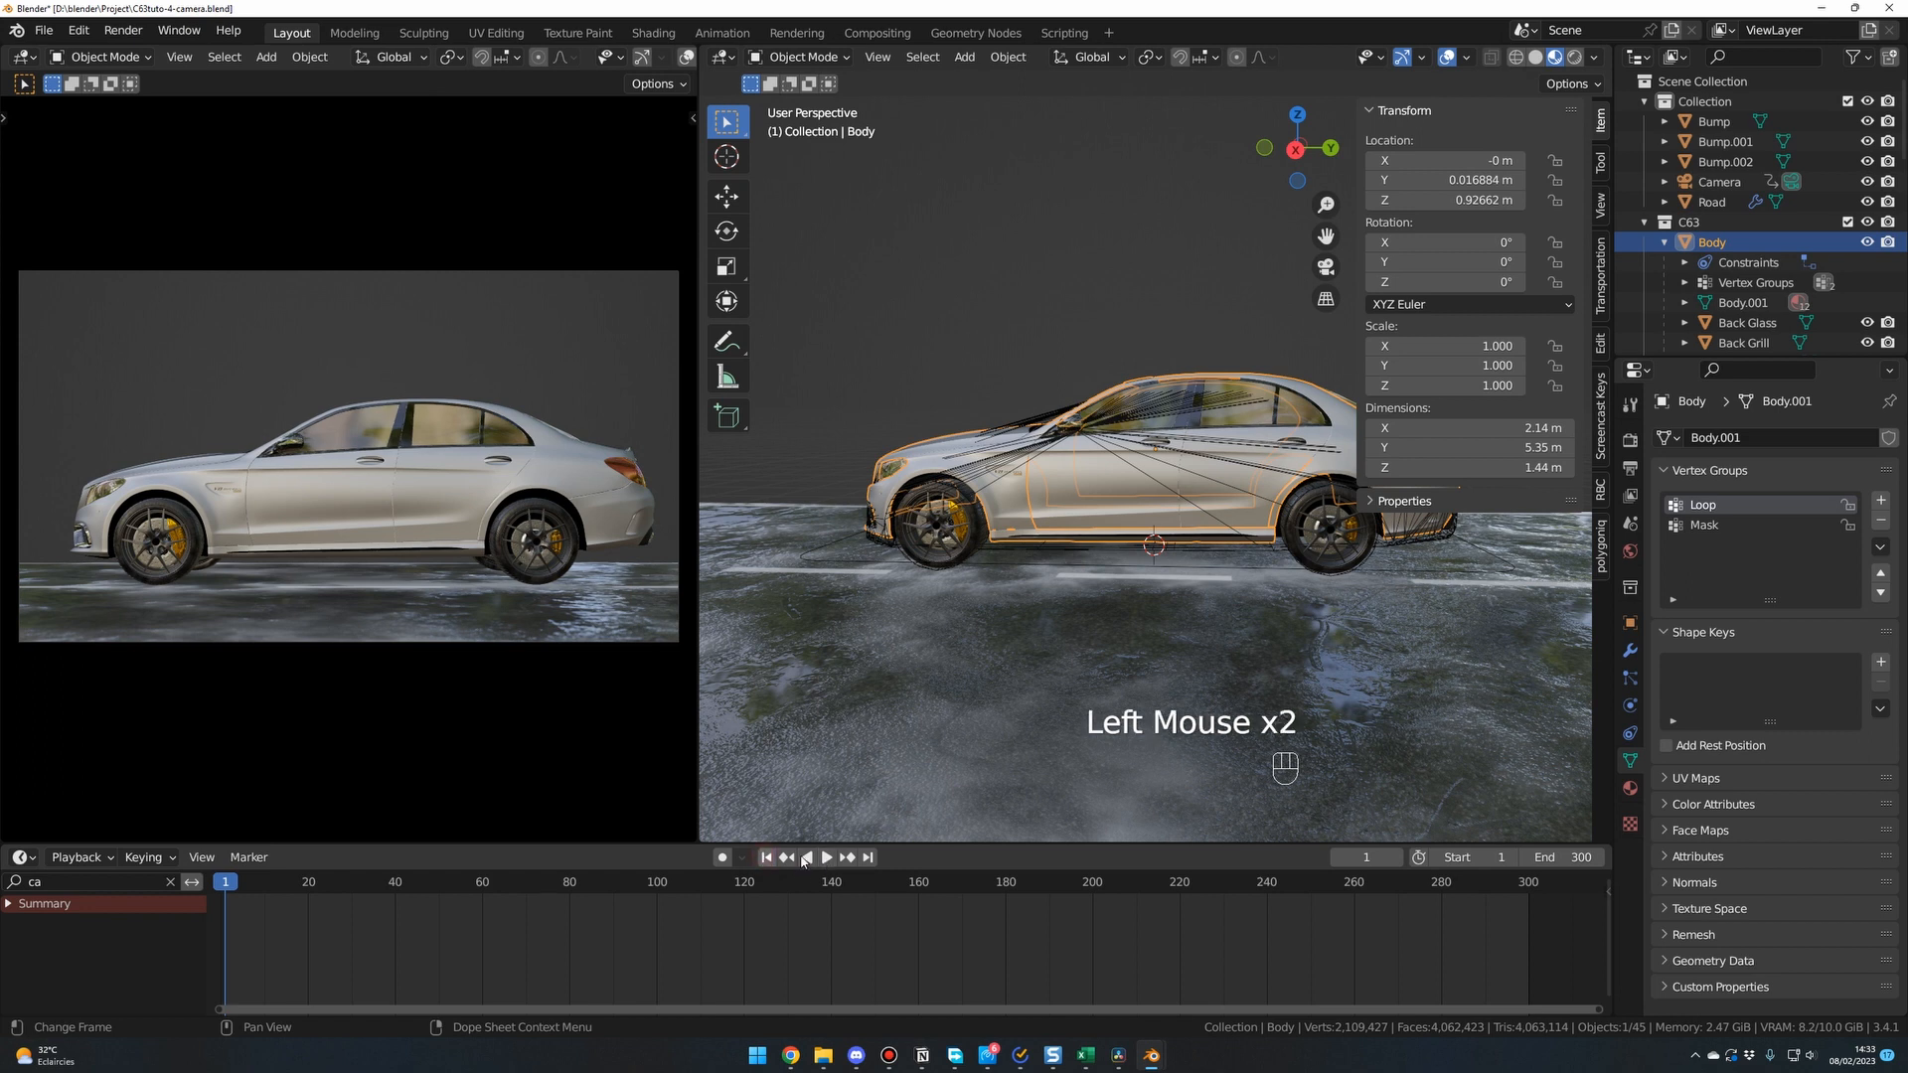
{"action": "left_click", "coordinate": [825, 858]}
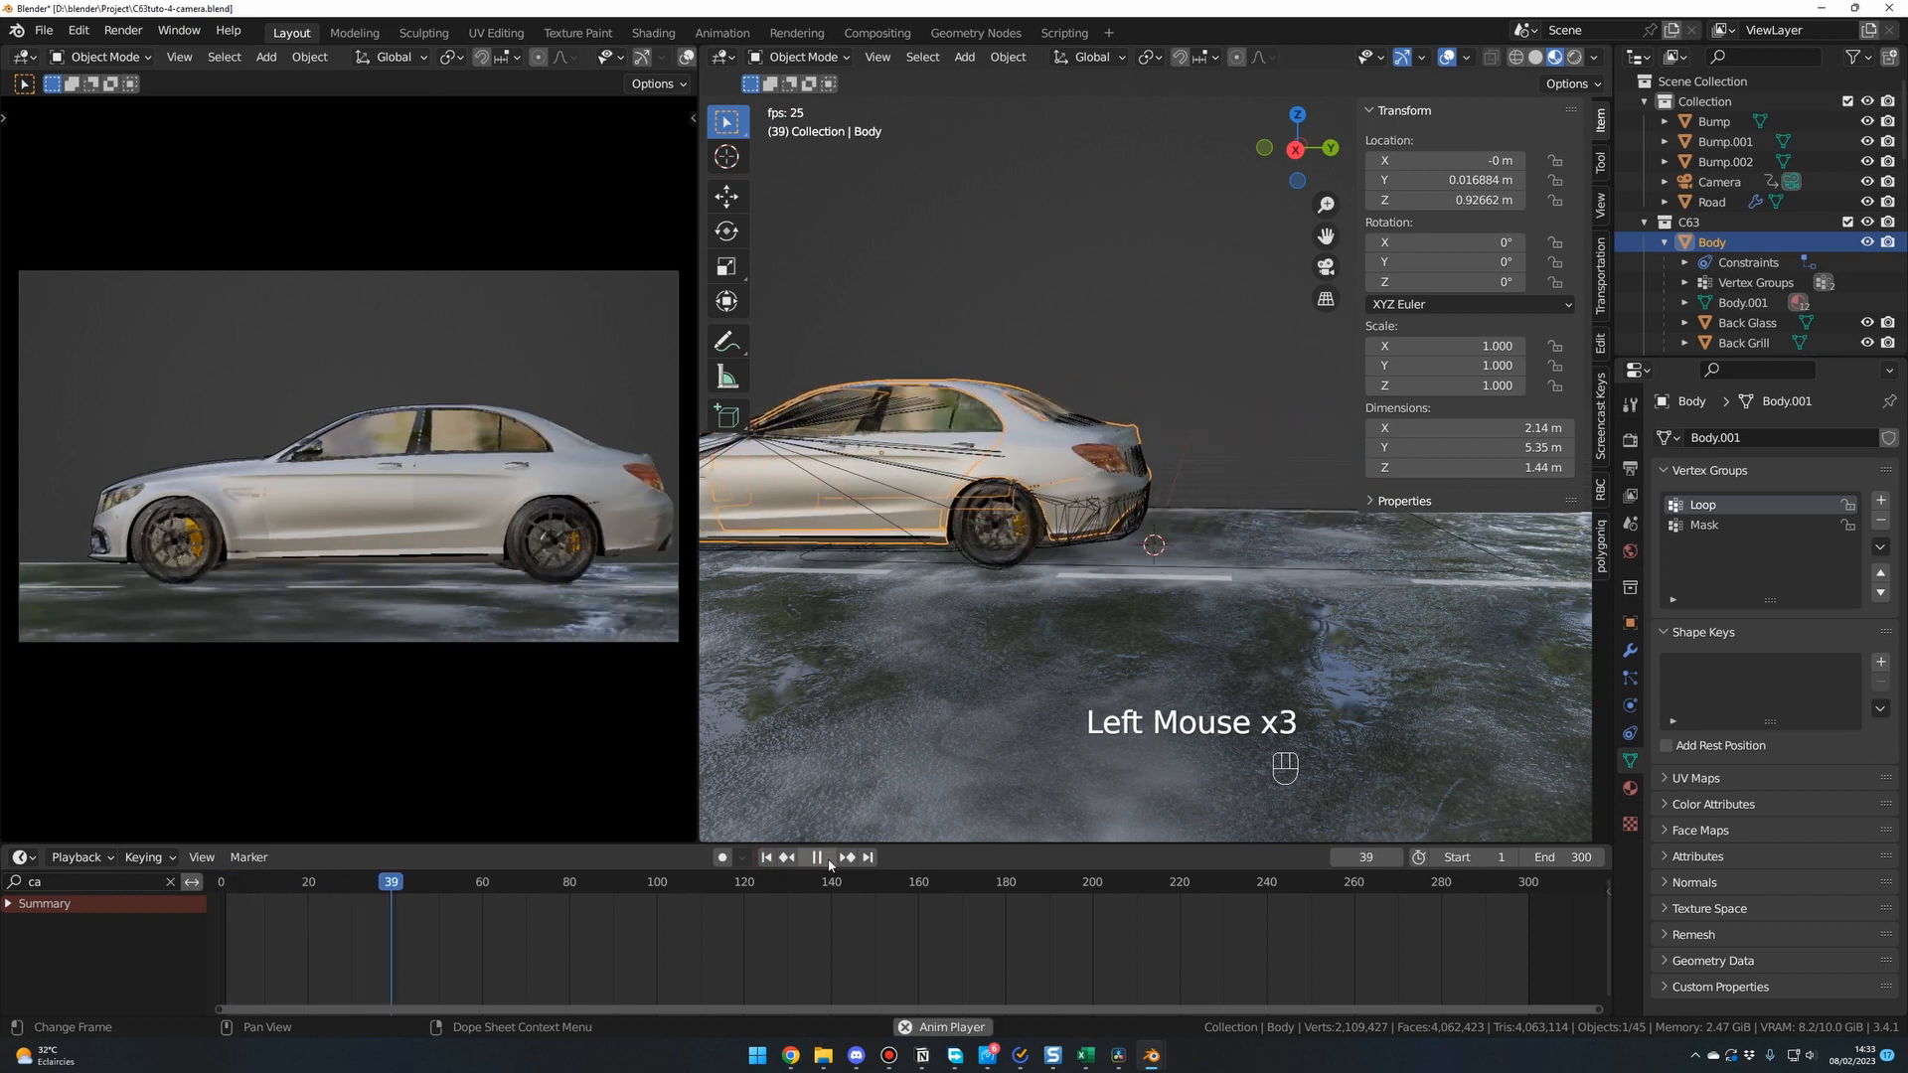
{"action": "left_click", "coordinate": [818, 857]}
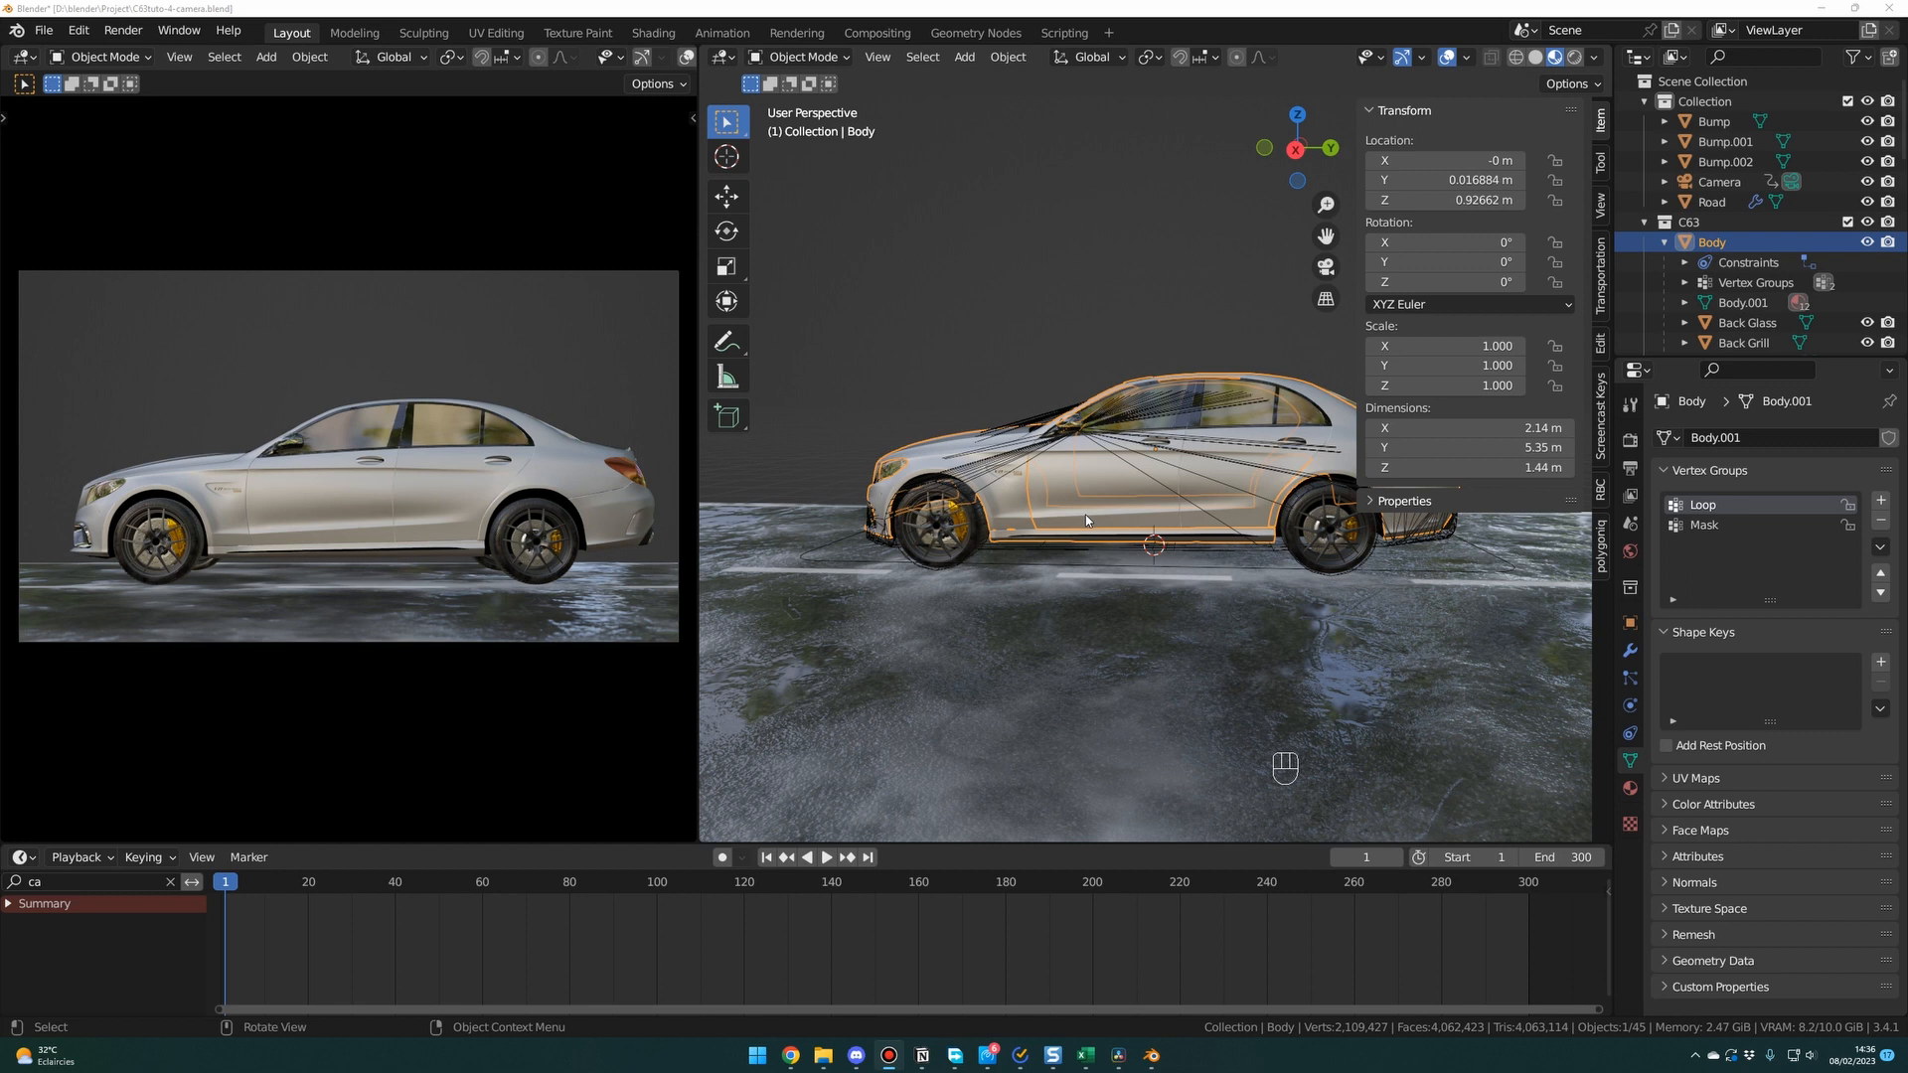
{"action": "left_click", "coordinate": [767, 859]}
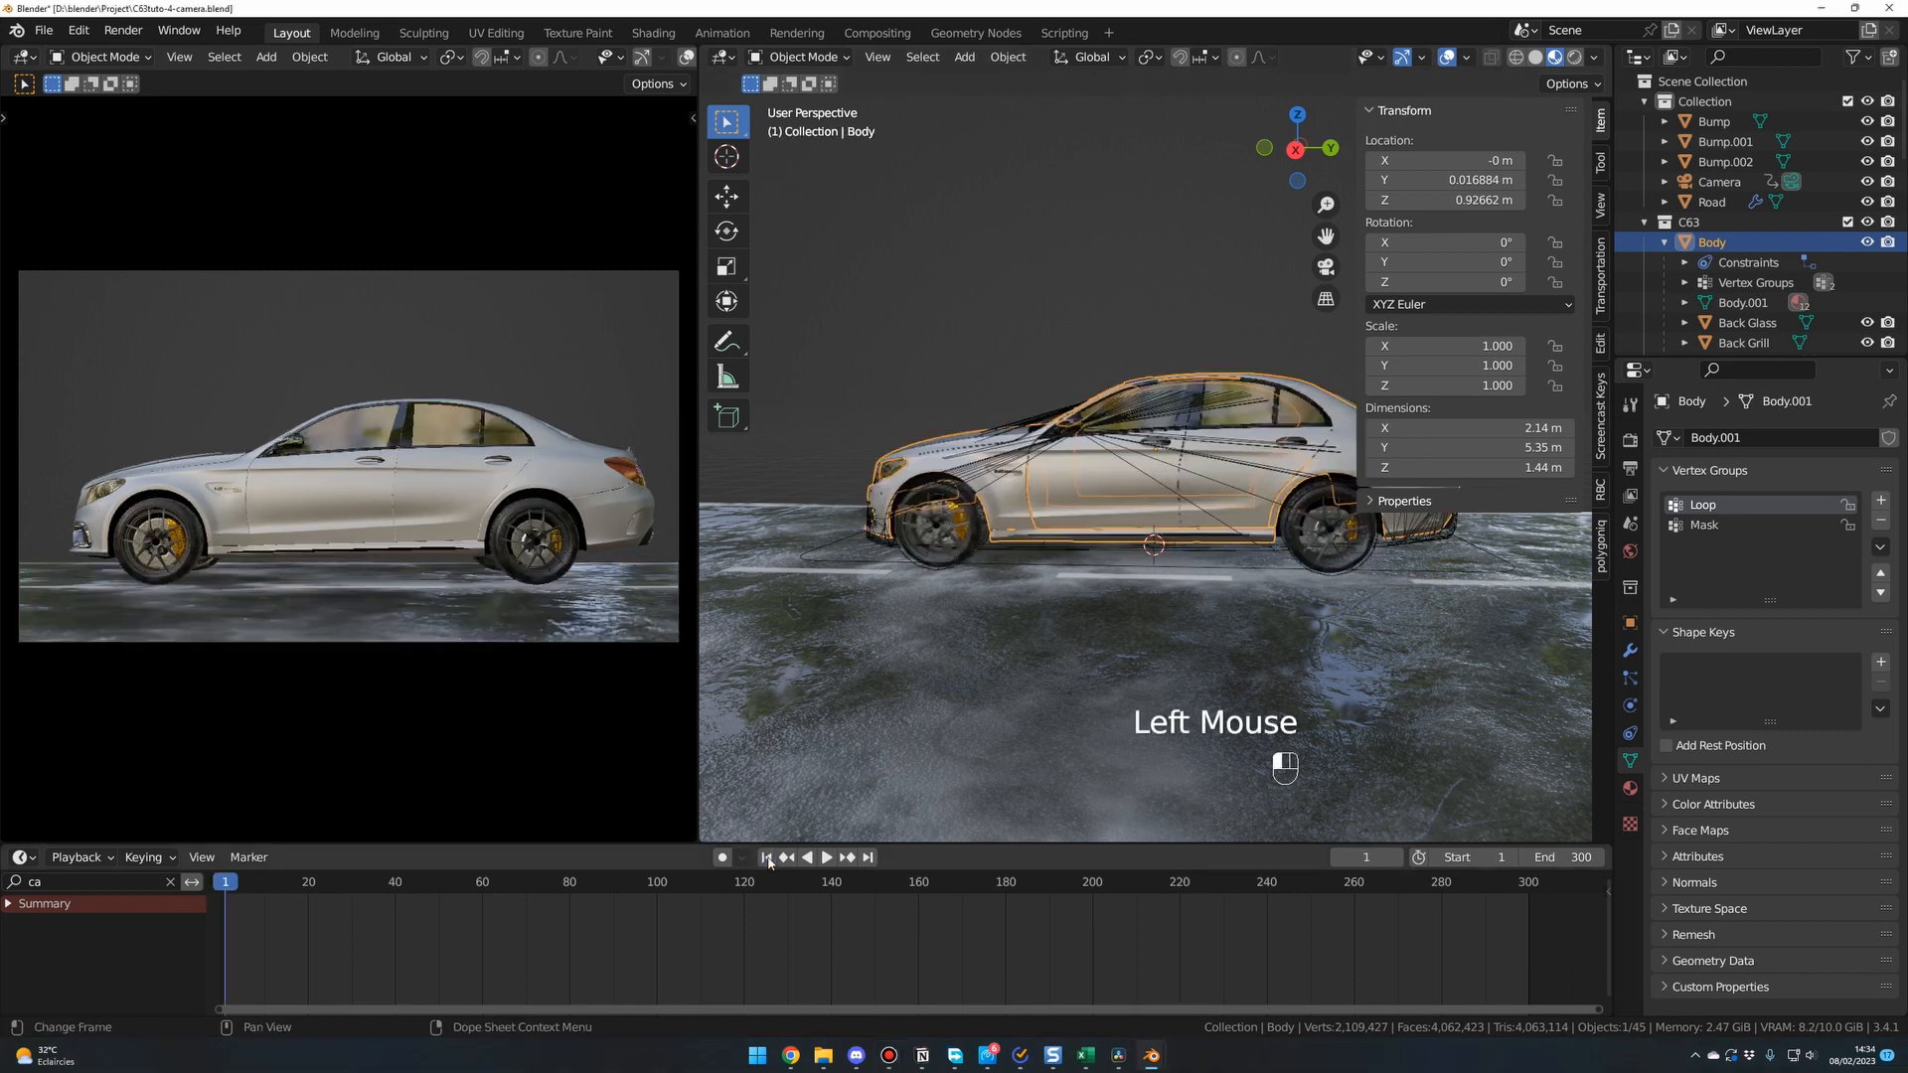